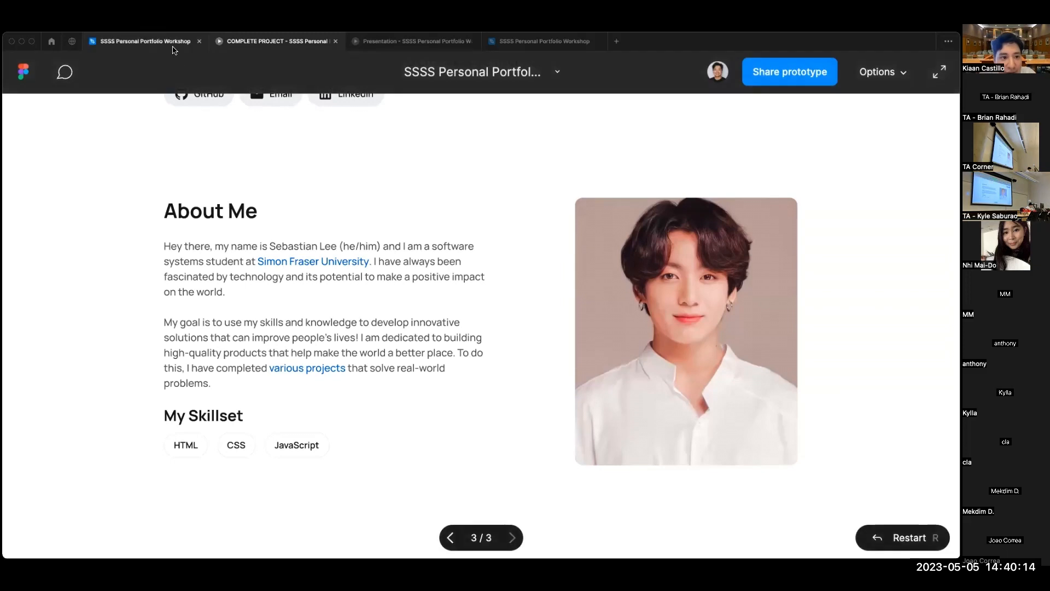
Return to the design editor and look over the finished REFERENCE portfolio on the COMPLETE PROJECT page.
click(158, 41)
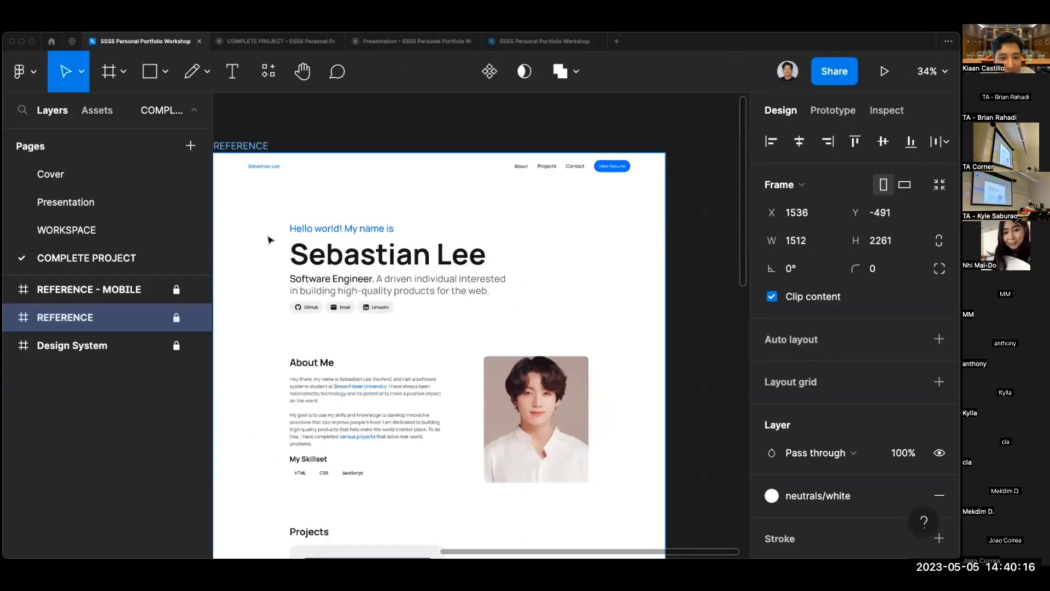
click(381, 137)
scroll(381, 136, left, 1)
scroll(380, 136, down, 1)
scroll(758, 184, down, 1)
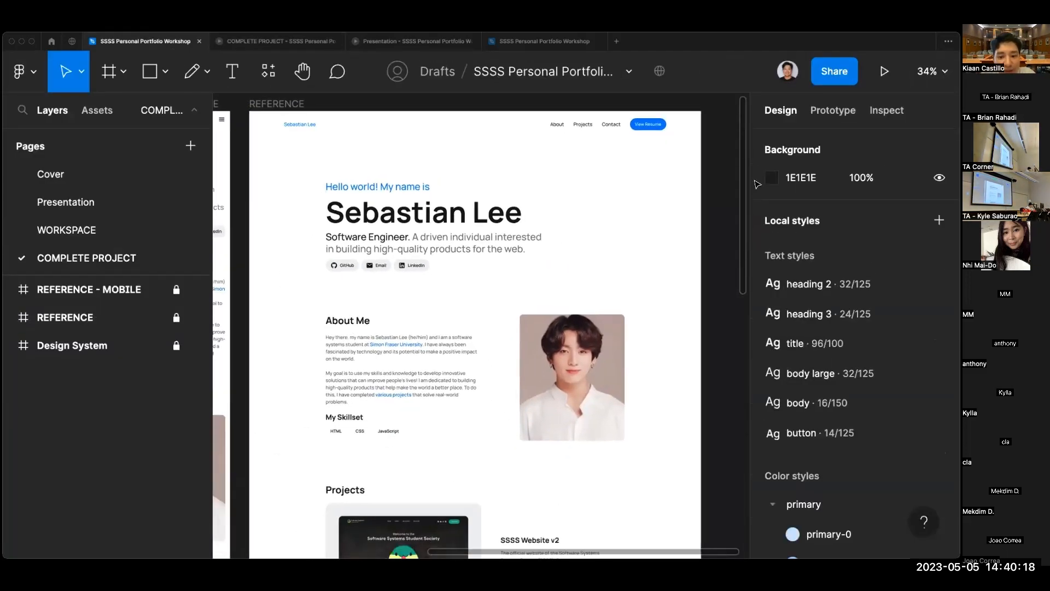
scroll(725, 208, up, 1)
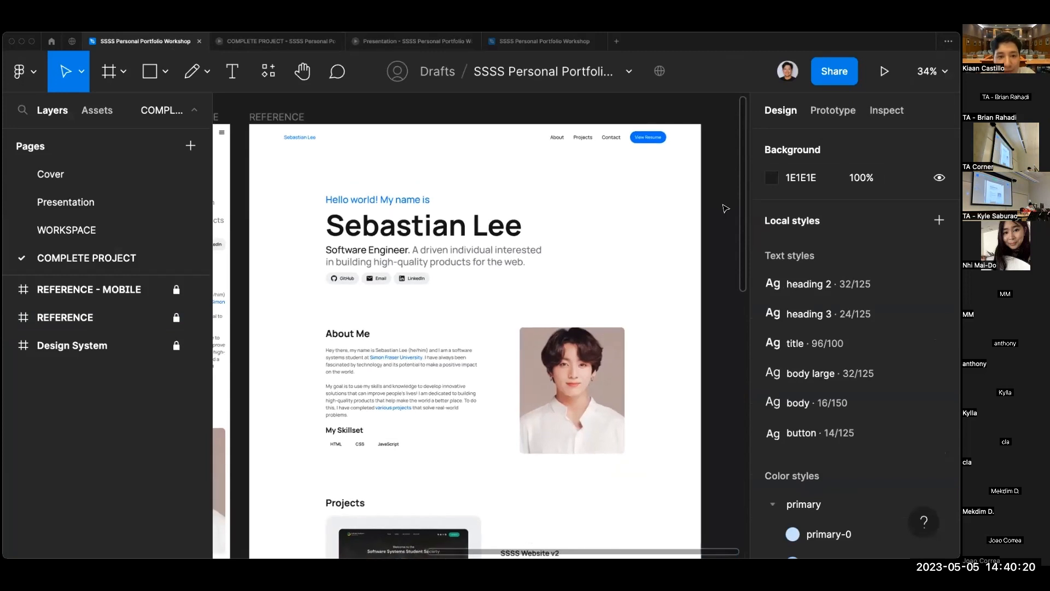
scroll(726, 209, down, 10)
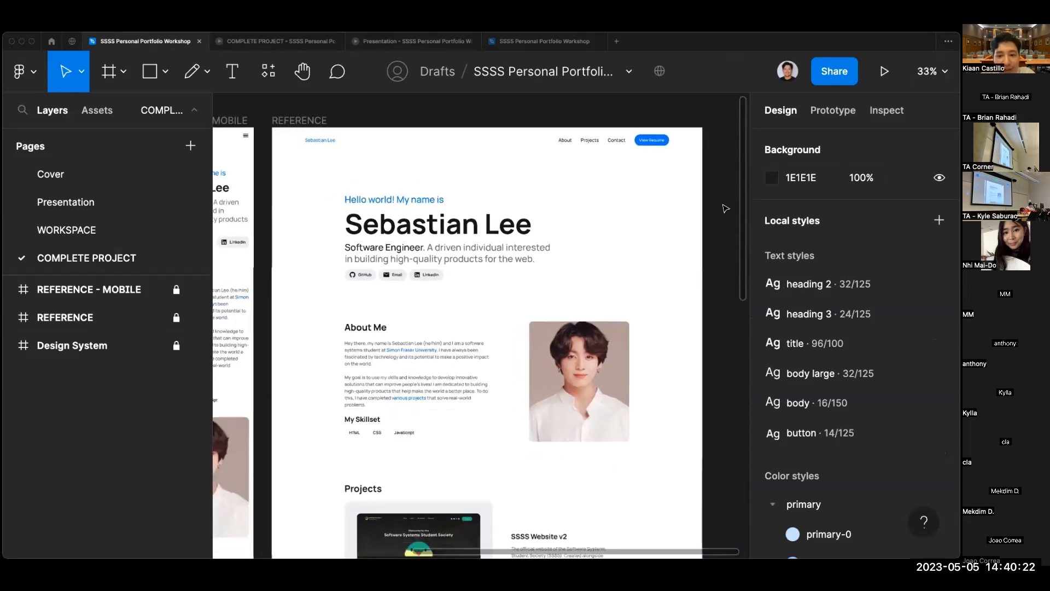
scroll(725, 209, up, 10)
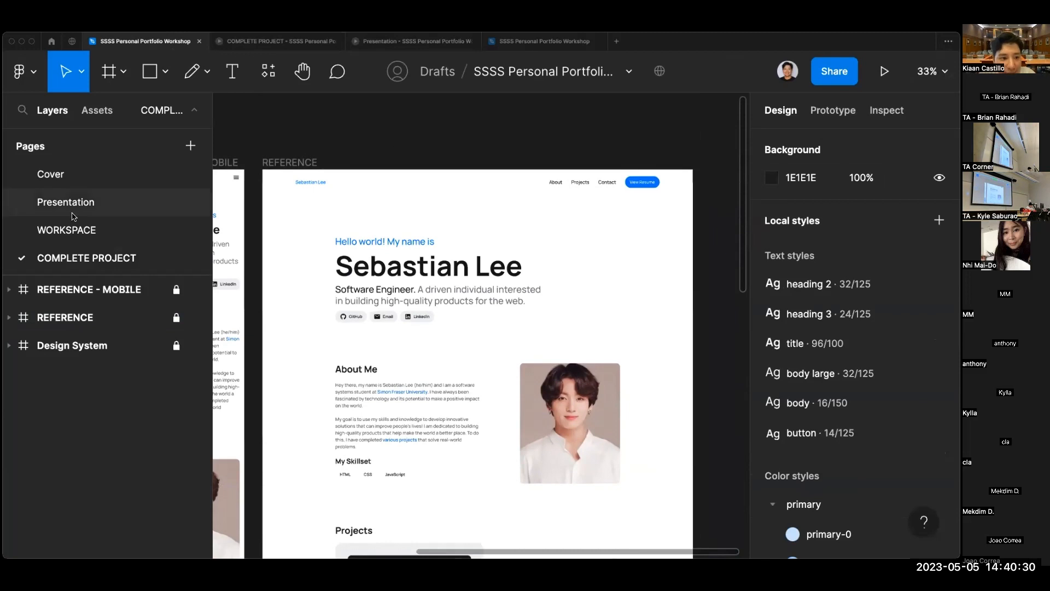
Glance at the WORKSPACE page, then open the Presentation page's 'What is the process for creating a site?' slide.
click(99, 230)
scroll(574, 200, down, 2)
scroll(575, 200, right, 2)
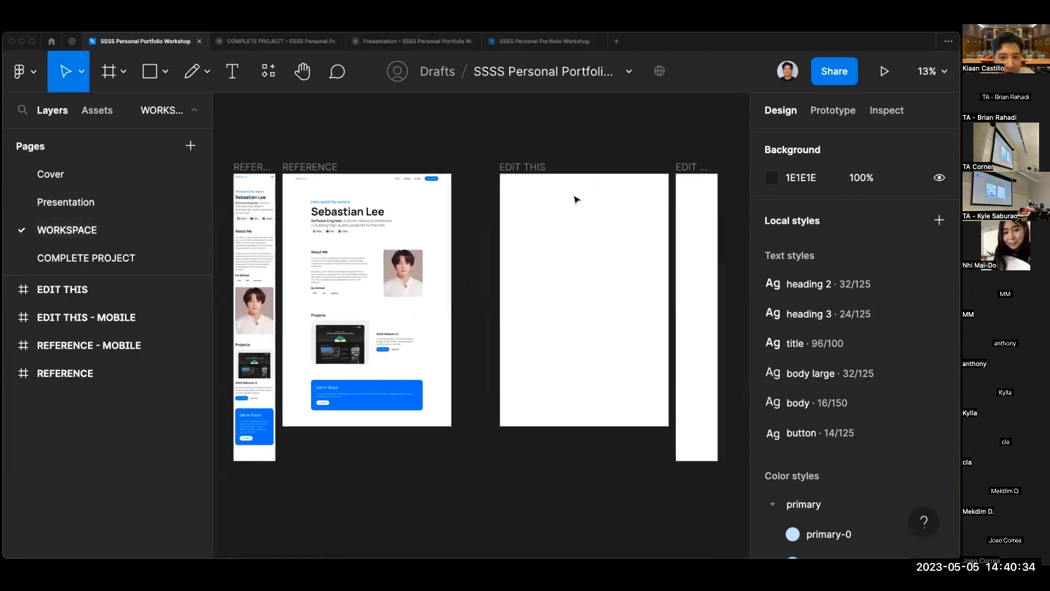
scroll(577, 200, right, 1)
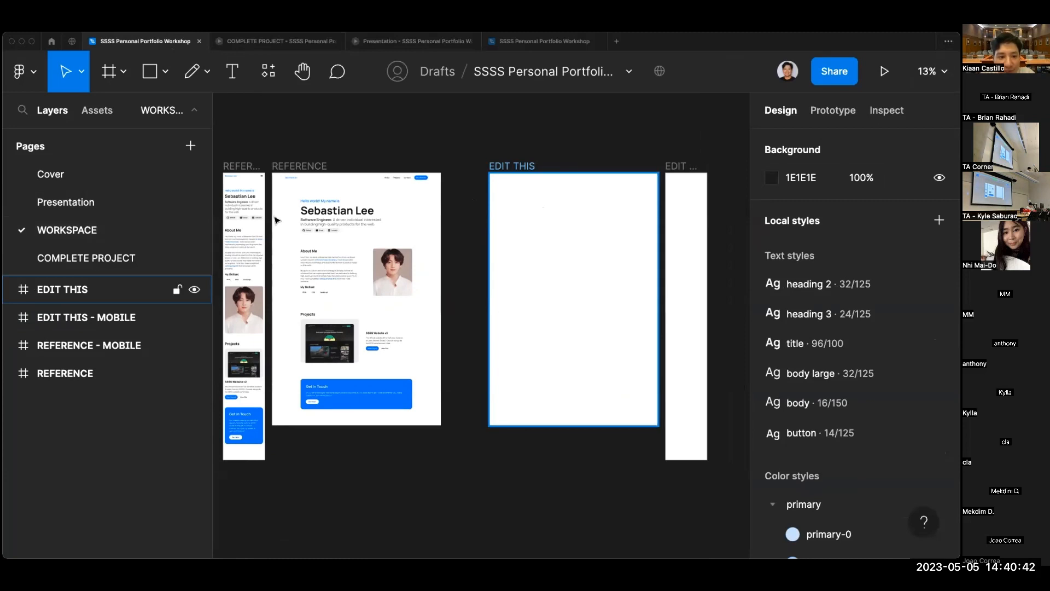
click(132, 201)
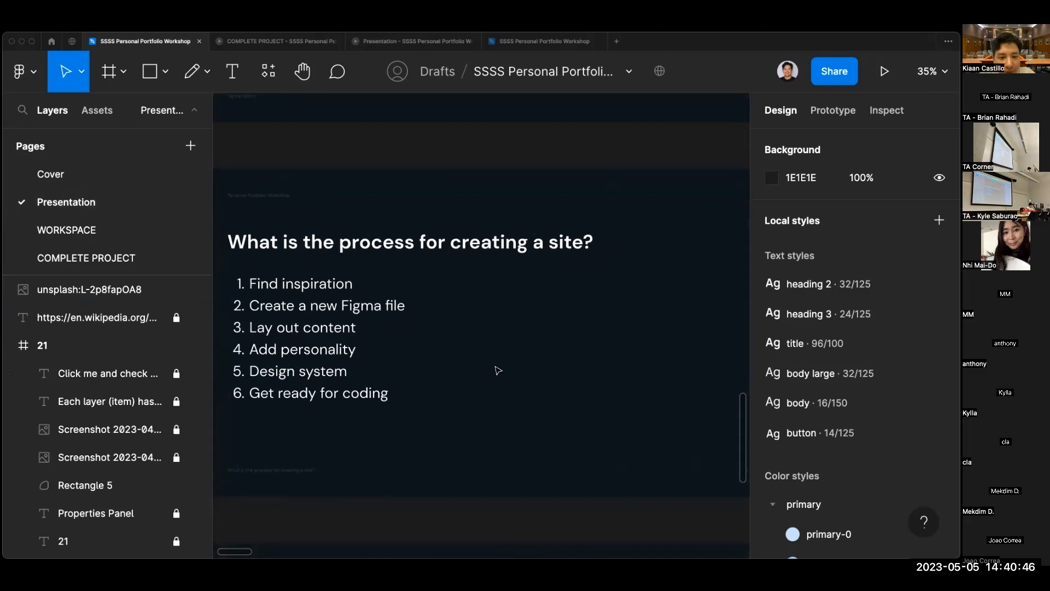
scroll(497, 368, down, 3)
scroll(497, 370, up, 1)
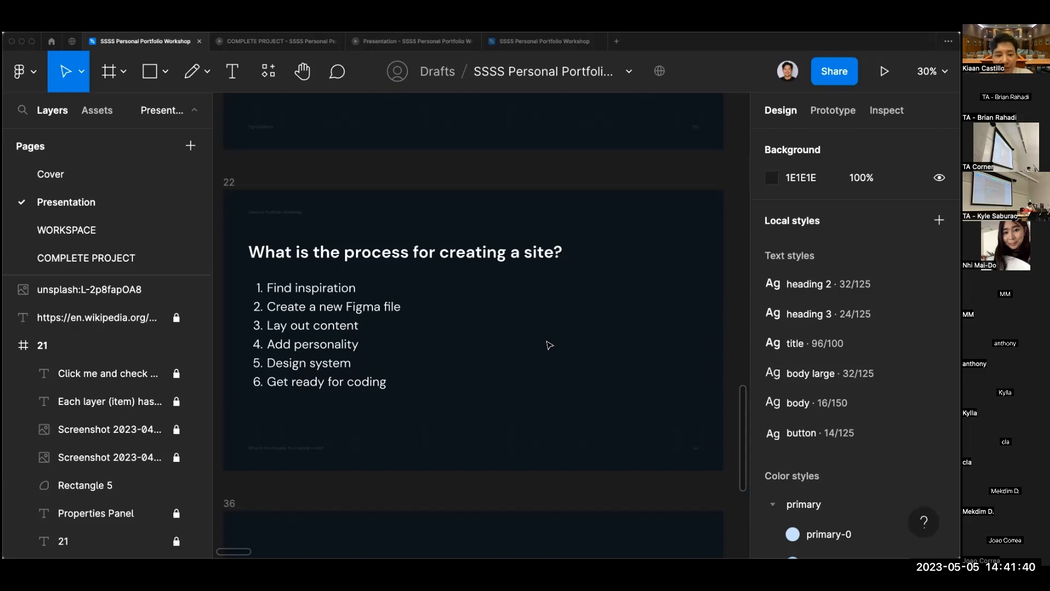
Scroll to slide 23, 'Find Inspiration', and briefly select its Dribbble portfolio screenshot.
scroll(550, 345, right, 5)
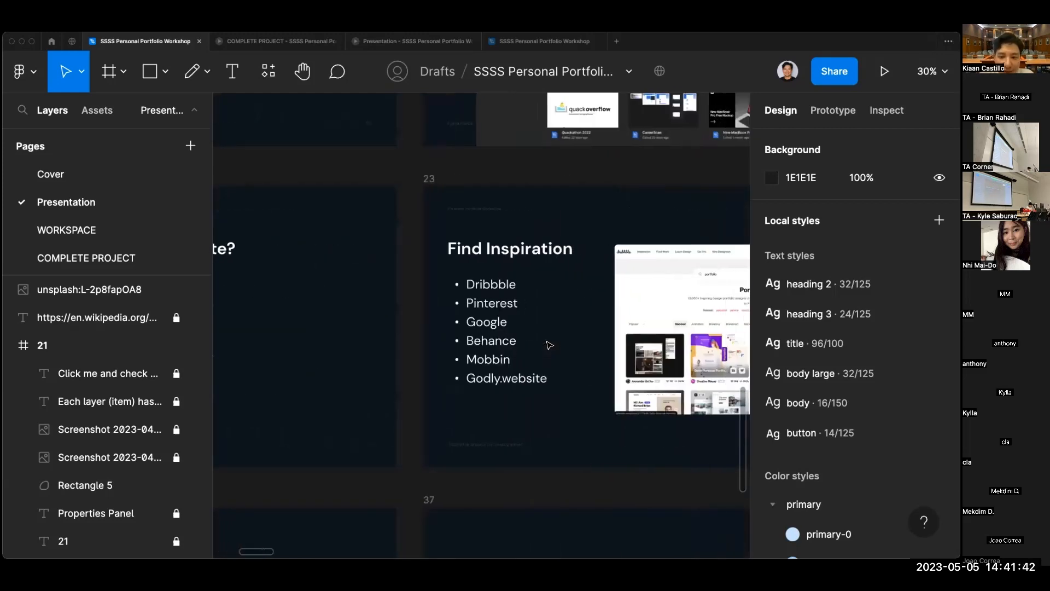
scroll(550, 345, right, 5)
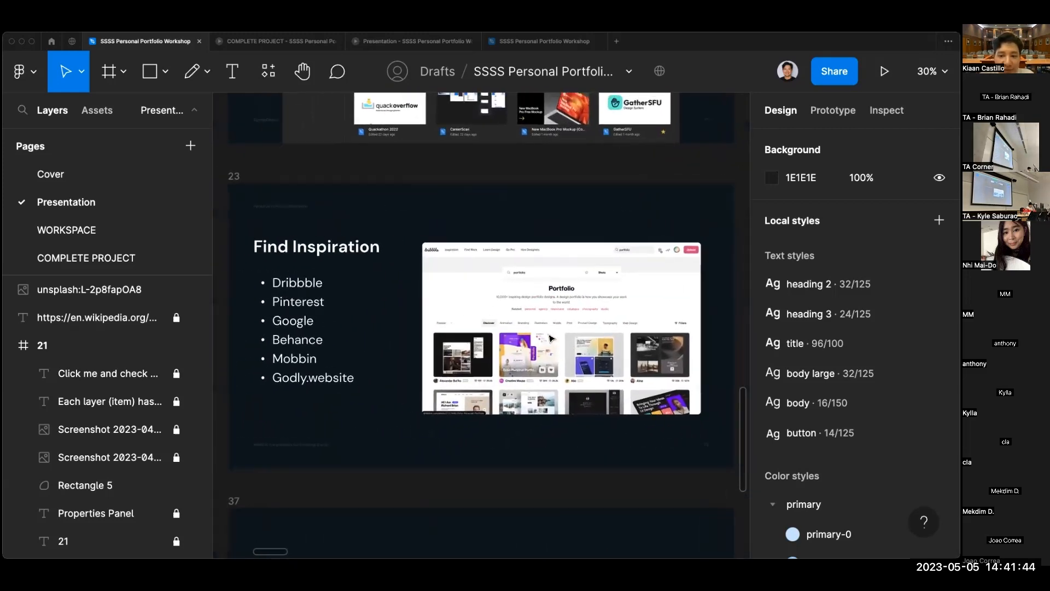
scroll(549, 338, up, 2)
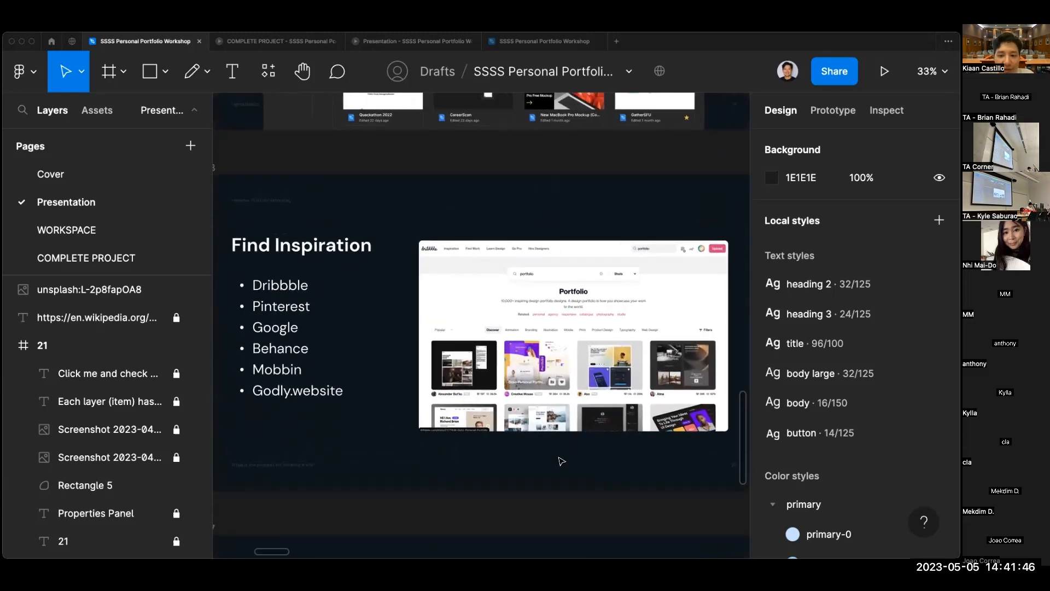
click(566, 367)
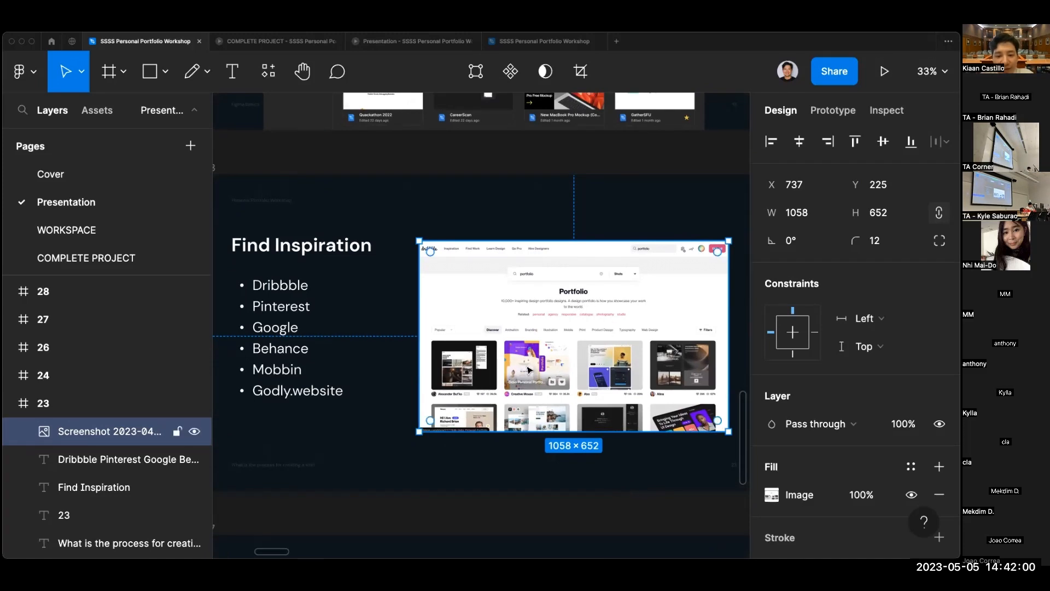
click(638, 456)
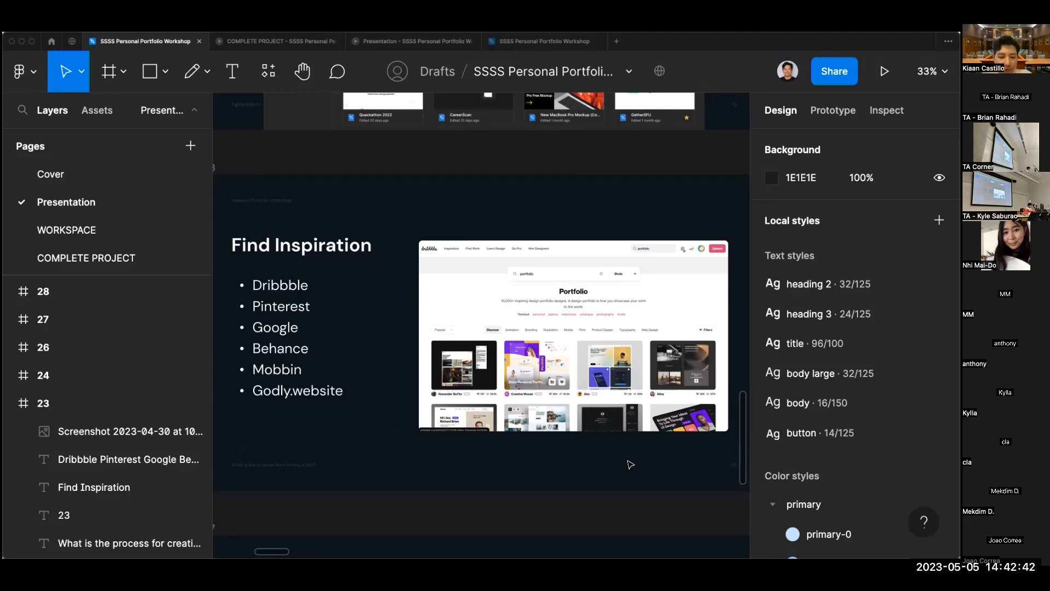
Advance to the 'Lay out content' slide, then switch to the WORKSPACE page.
key(n)
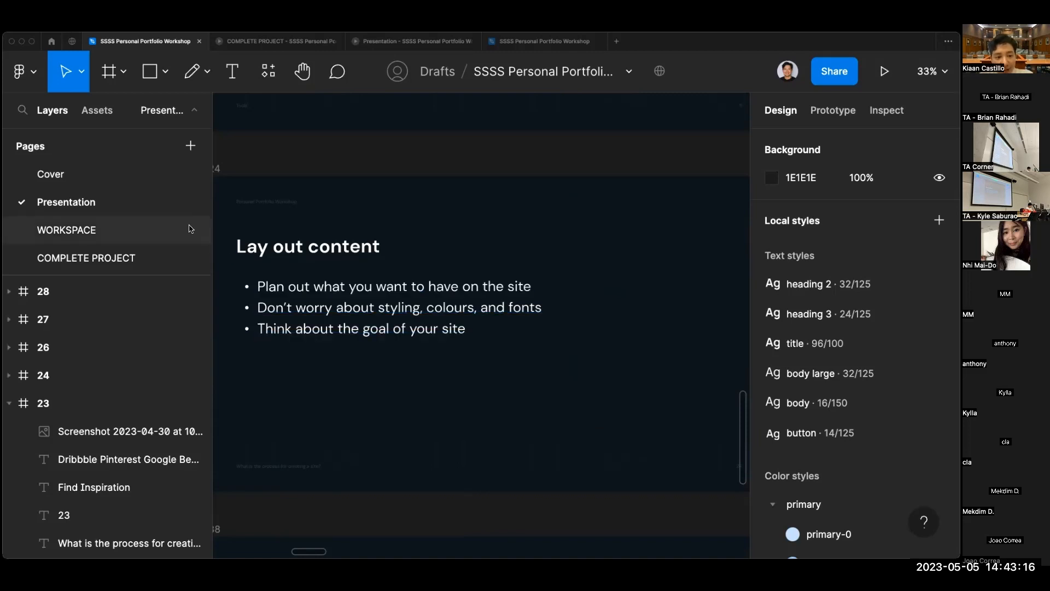
click(186, 229)
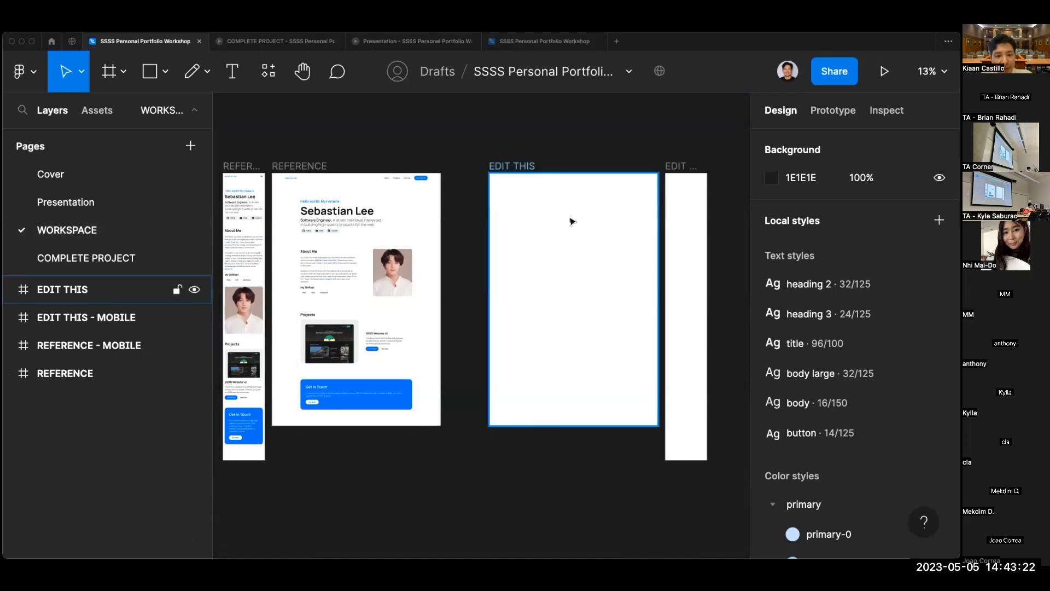
Select the blank EDIT THIS frame and zoom in on it beside the REFERENCE design.
click(514, 171)
scroll(533, 168, up, 3)
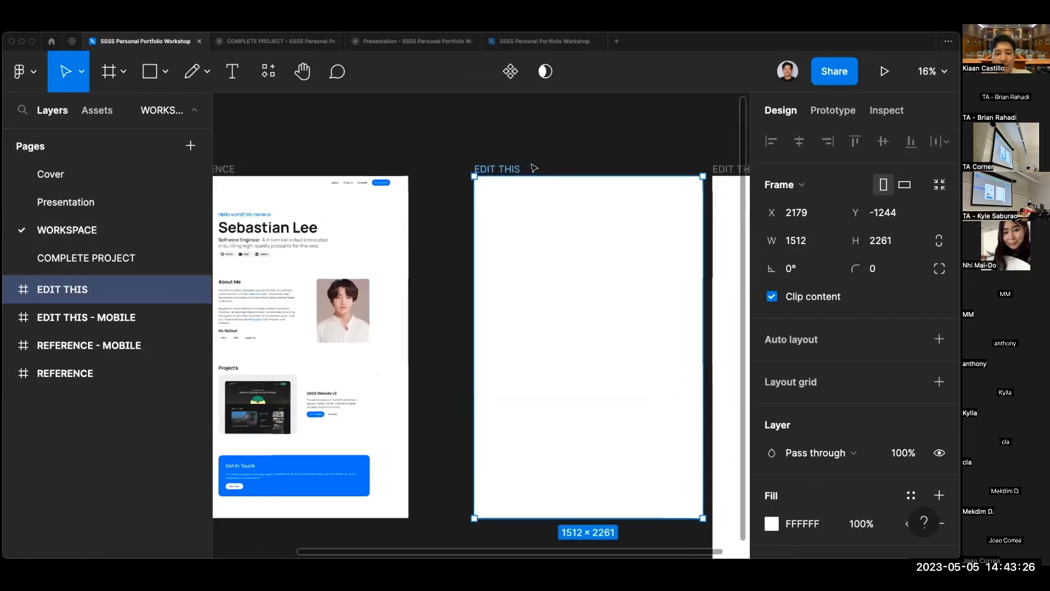
scroll(533, 168, up, 5)
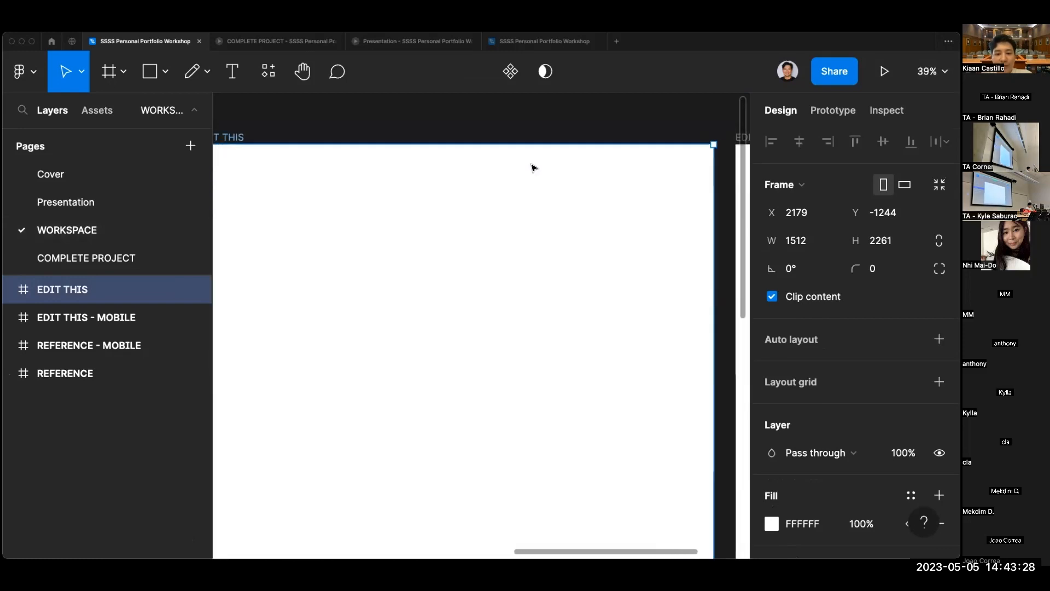
scroll(533, 168, down, 2)
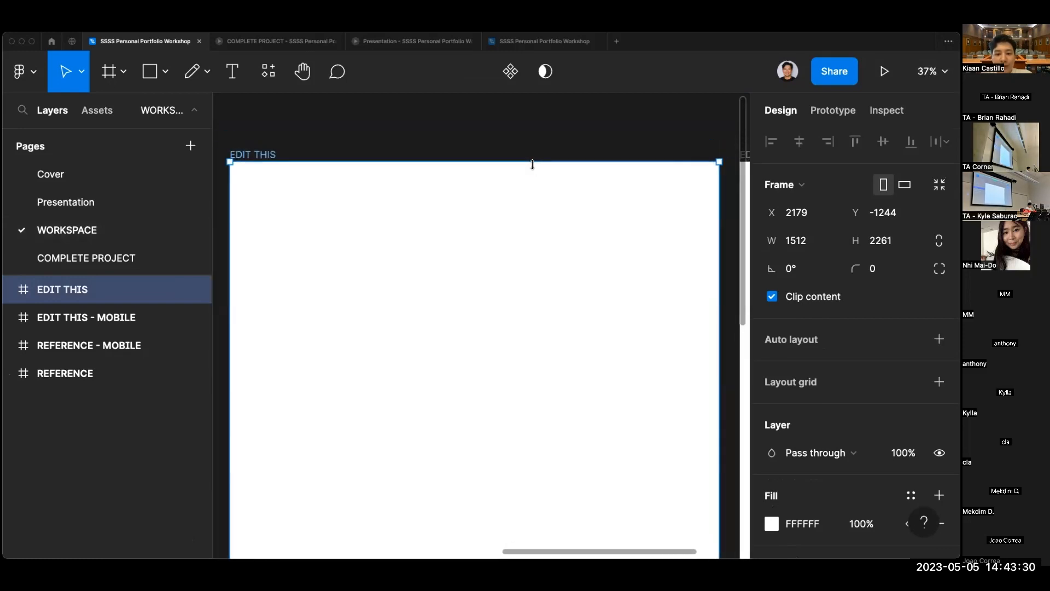
click(518, 142)
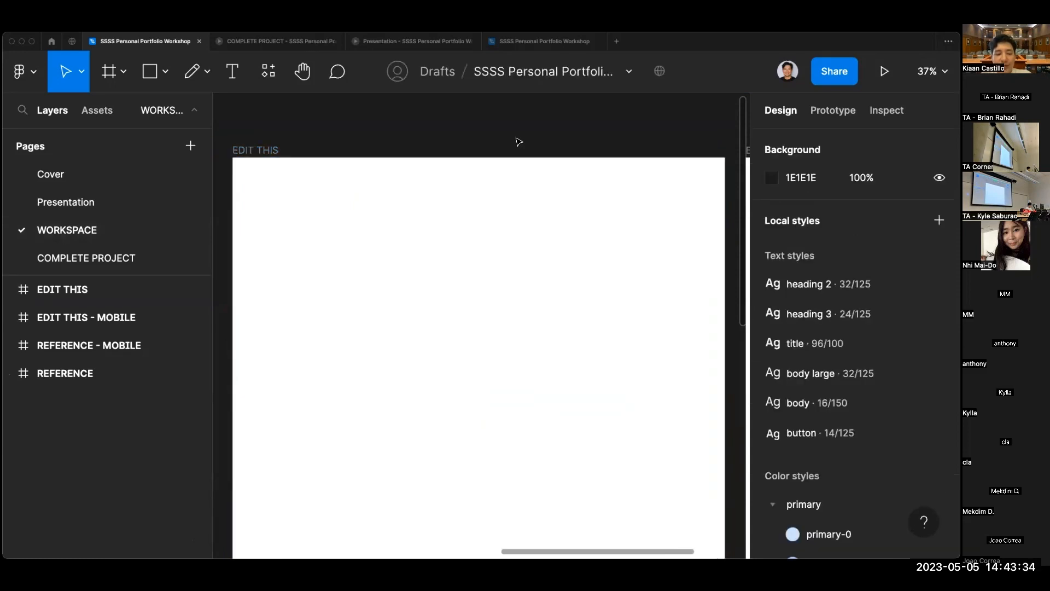
scroll(519, 142, left, 10)
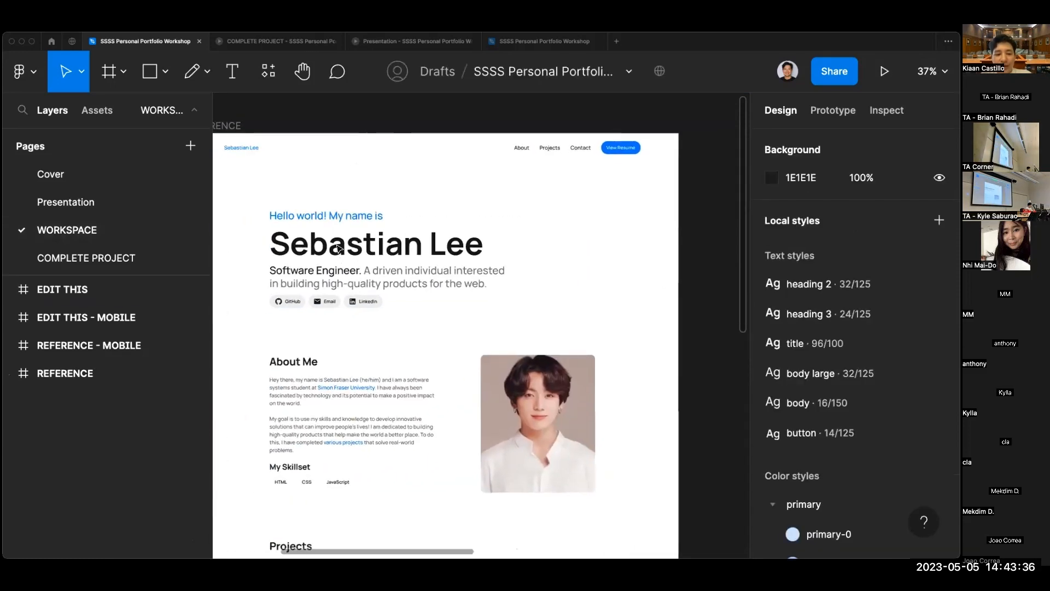
scroll(441, 263, right, 5)
scroll(442, 263, left, 5)
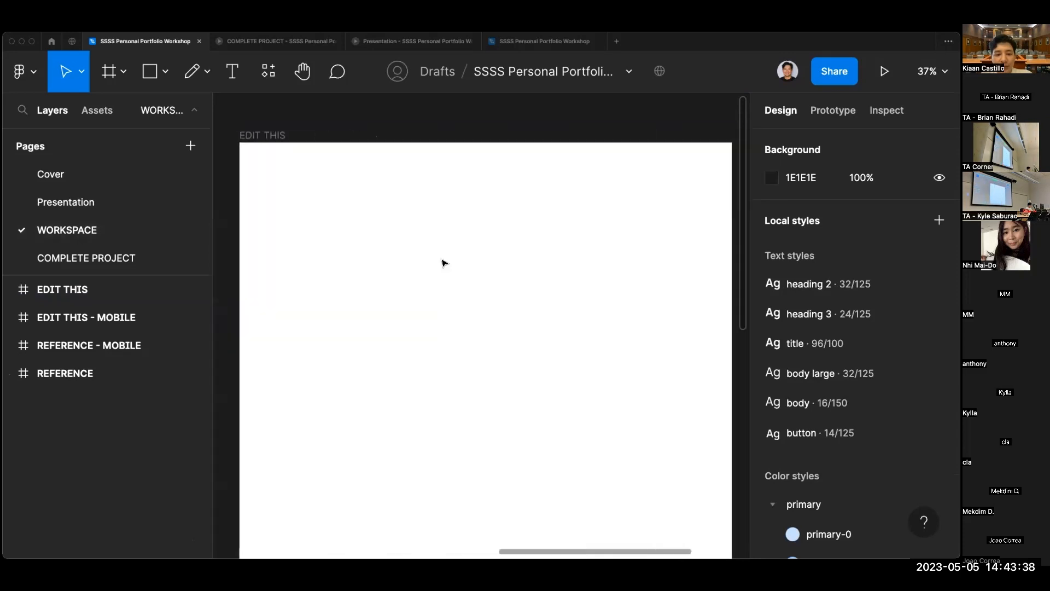
scroll(410, 254, right, 10)
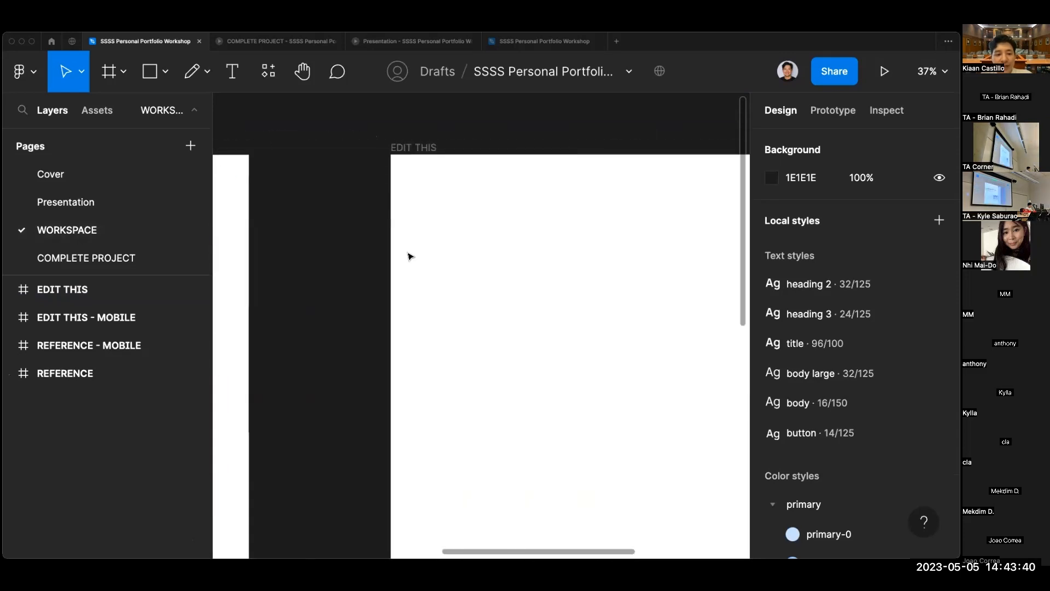
scroll(410, 256, left, 2)
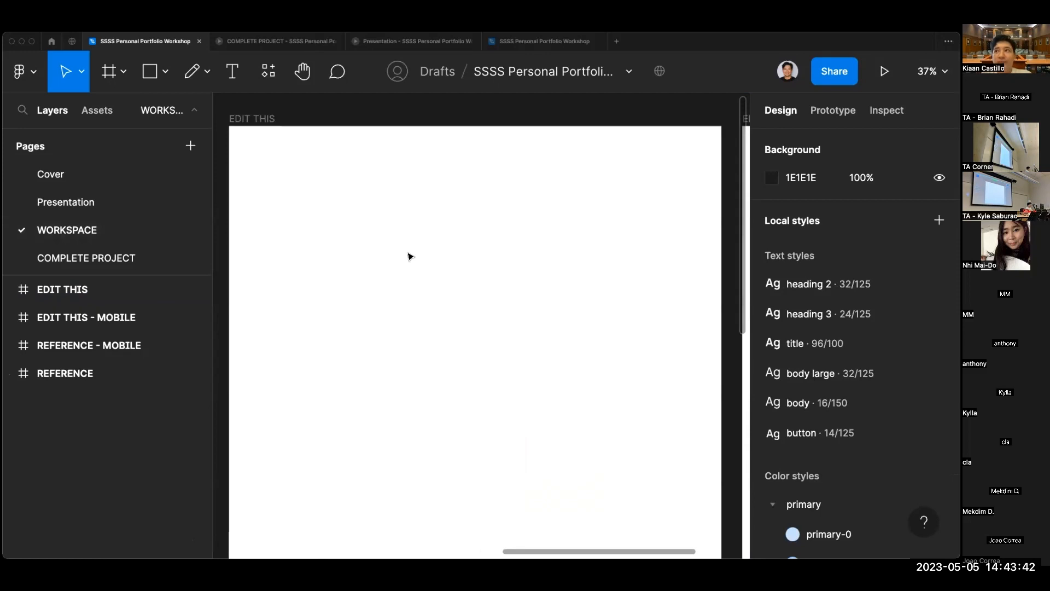
Place a new DM Sans Bold 64 text layer in the upper-left of EDIT THIS.
click(238, 75)
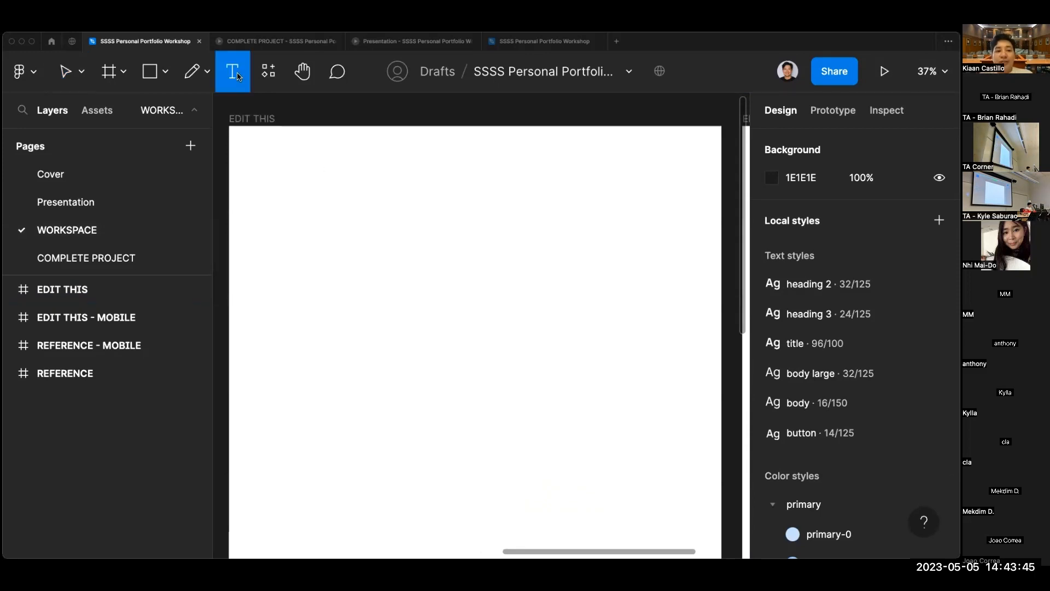
click(356, 219)
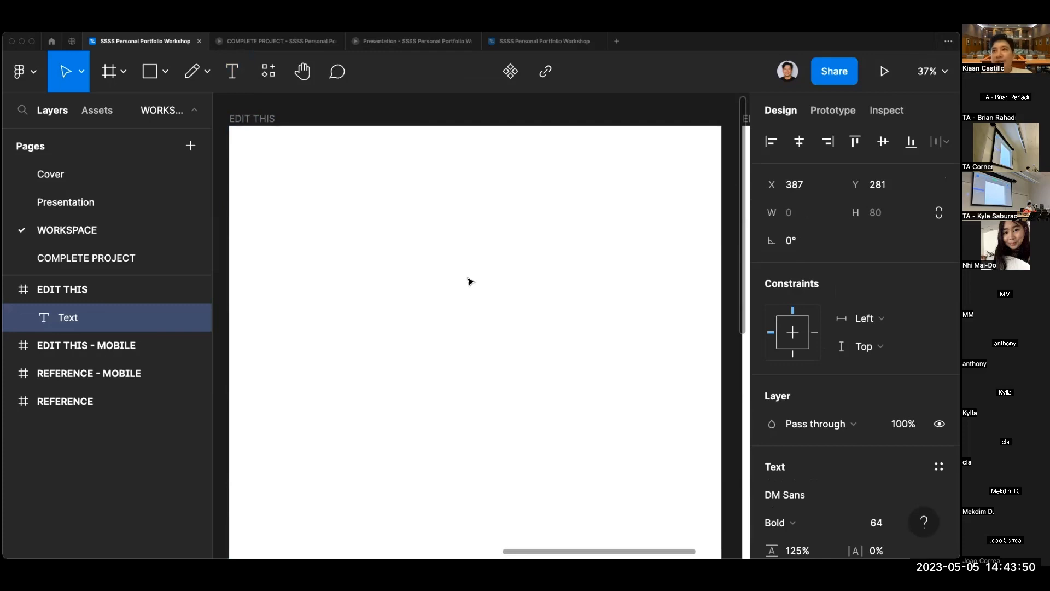
scroll(470, 282, left, 10)
scroll(470, 282, down, 1)
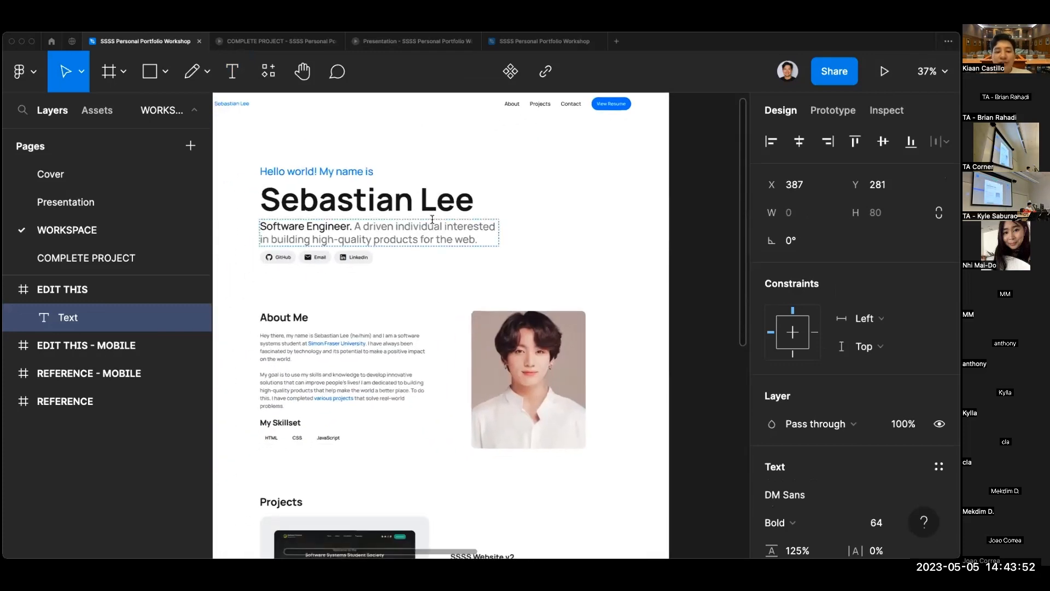
scroll(431, 219, down, 1)
scroll(492, 260, up, 1)
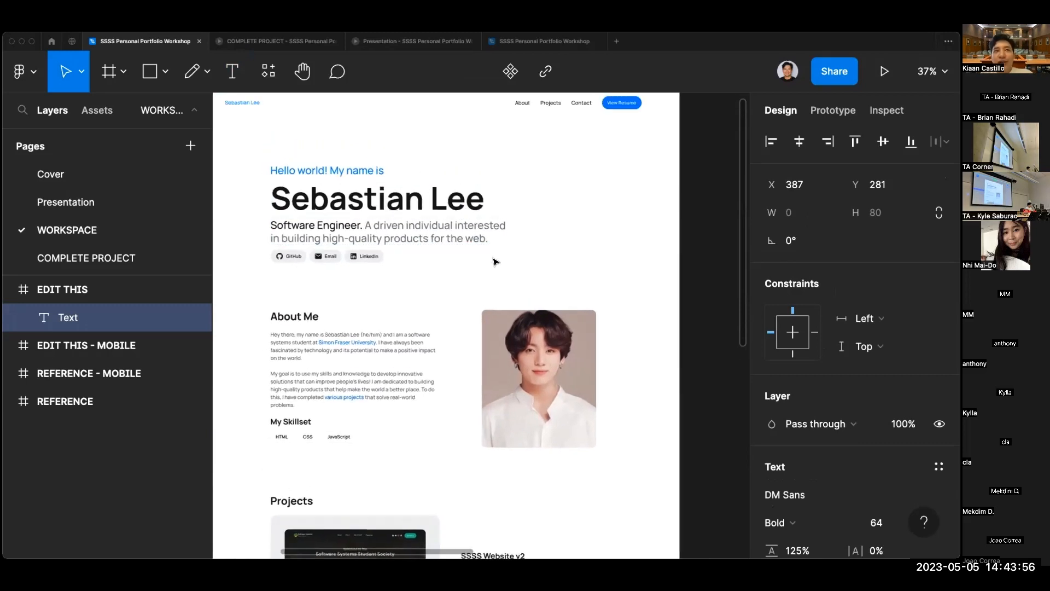
scroll(494, 260, up, 1)
scroll(494, 260, left, 1)
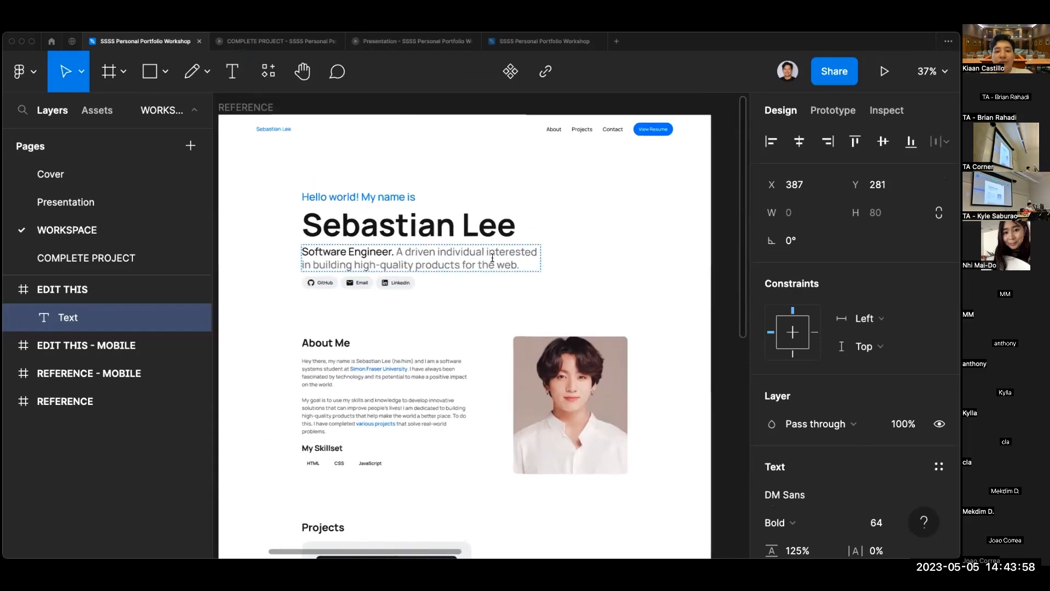
scroll(492, 258, right, 10)
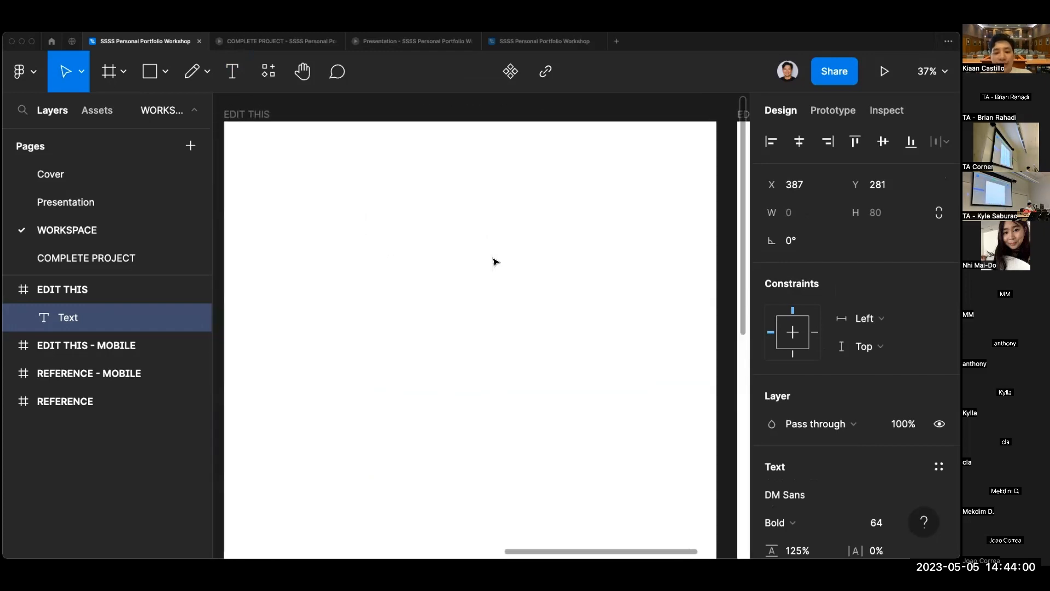
Type the owner's full name as the heading and nudge it slightly left and down.
text(Sebastian)
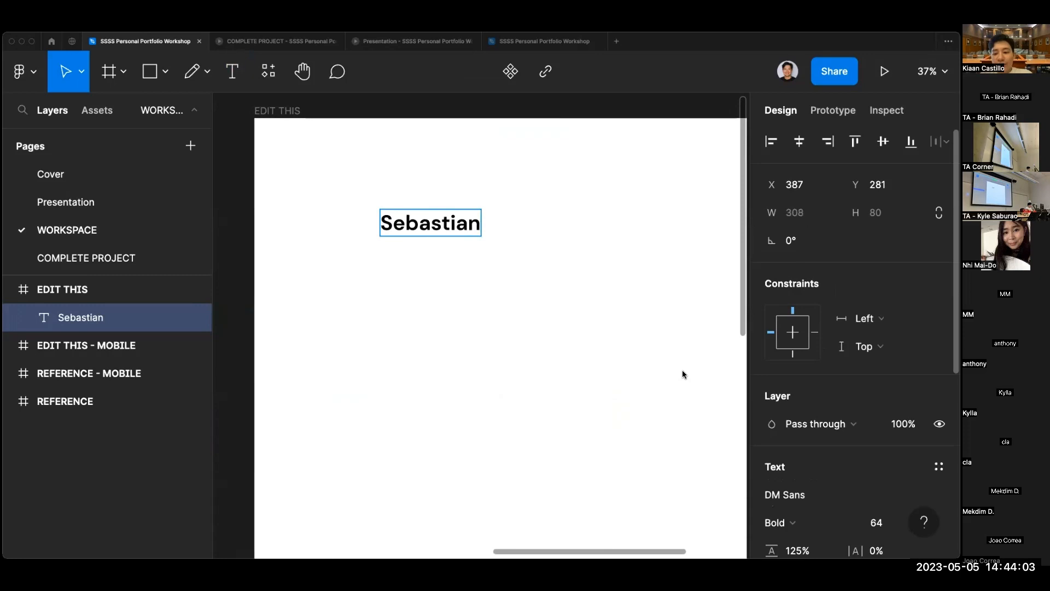
scroll(808, 398, down, 3)
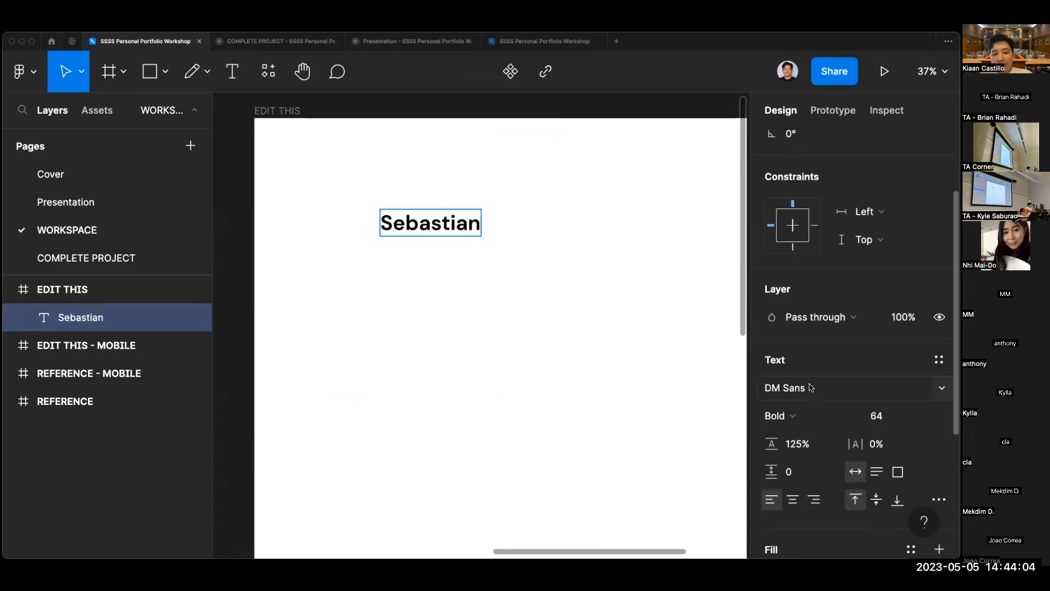
text(Lee)
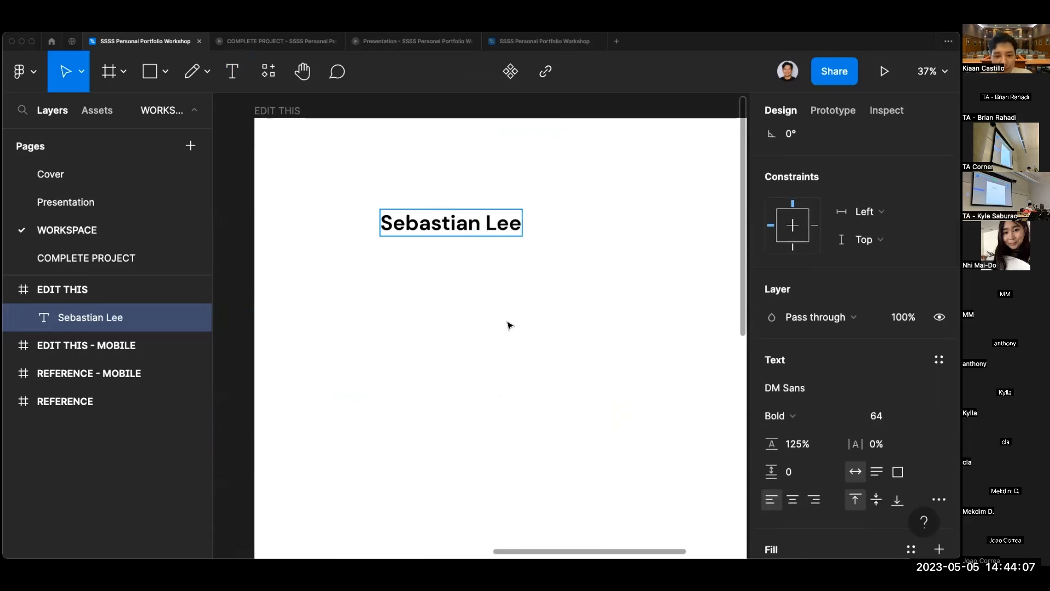
key(Escape)
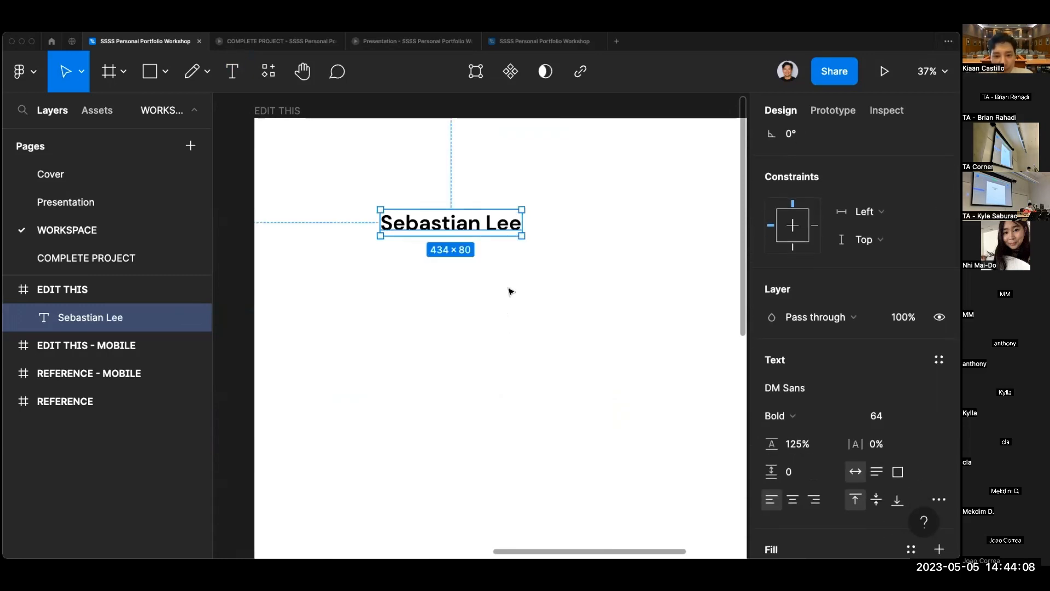
drag(496, 222, 485, 225)
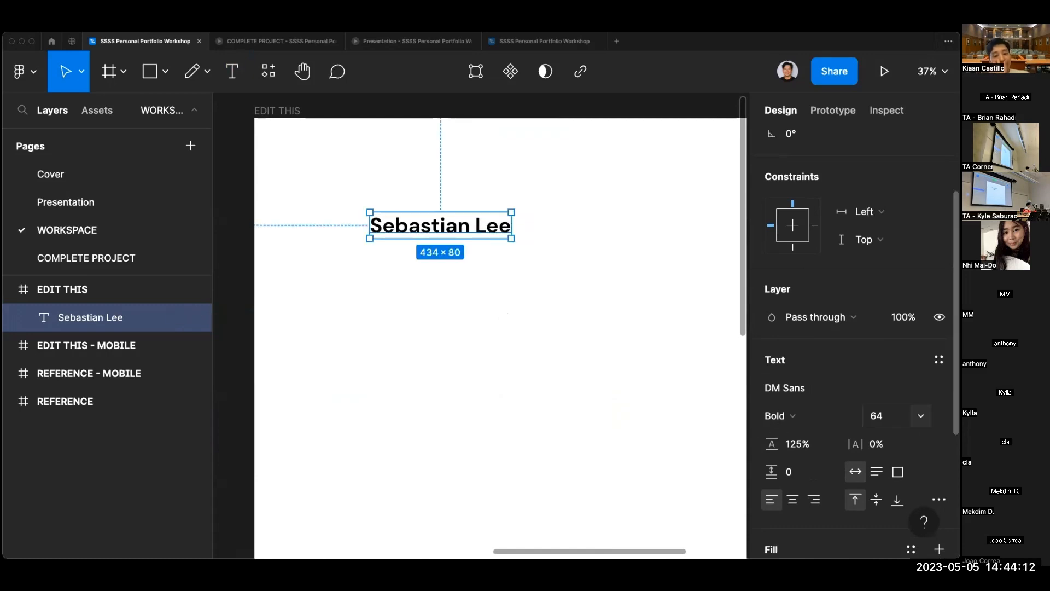
click(583, 256)
scroll(582, 256, down, 1)
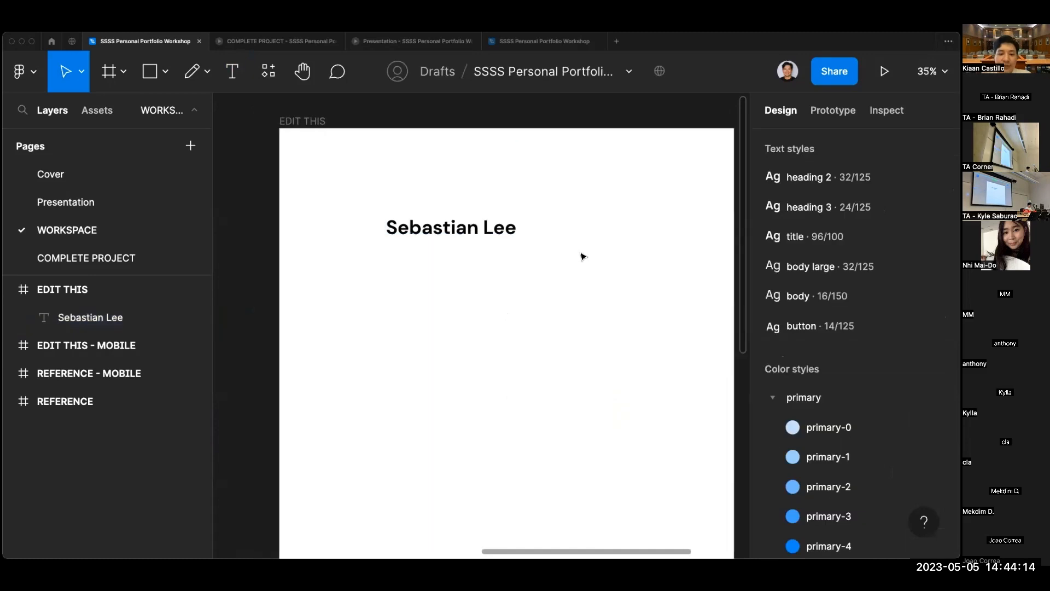
scroll(583, 256, up, 2)
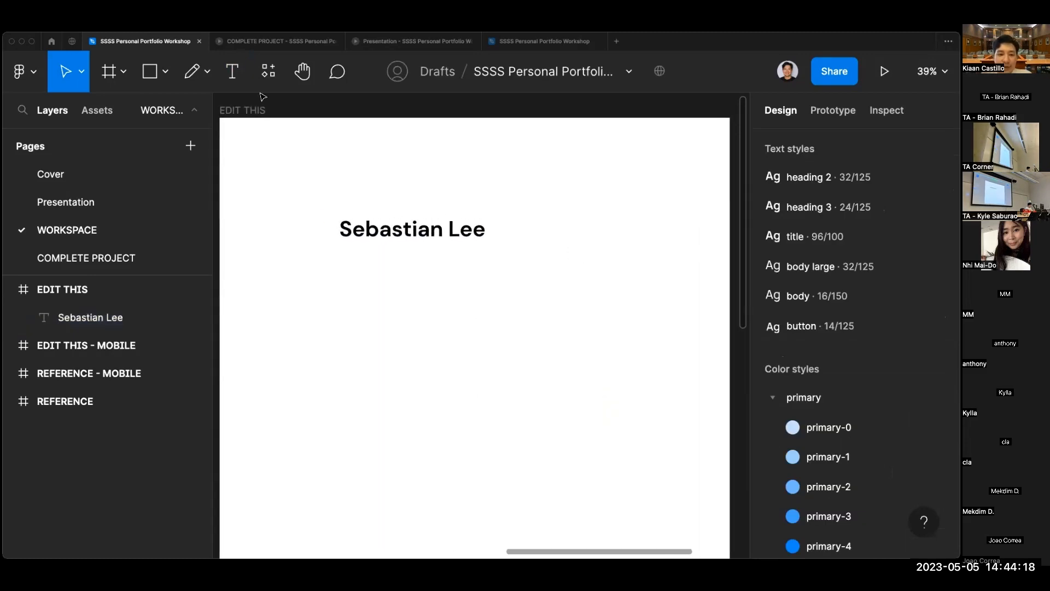
click(232, 71)
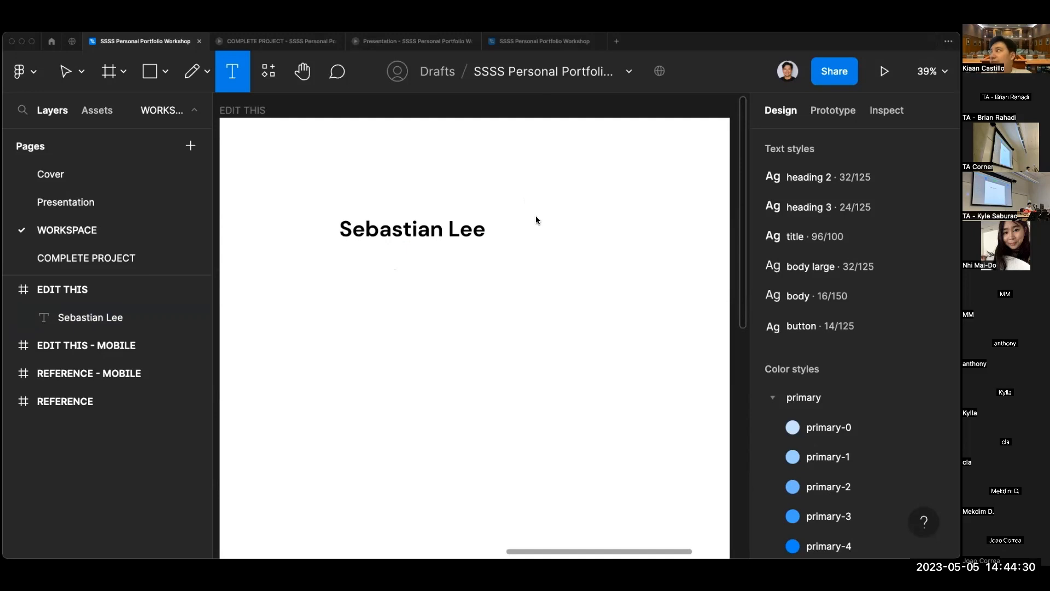
Type the tagline 'Software Developer. I like making websites.' in a new text box below the heading.
click(465, 206)
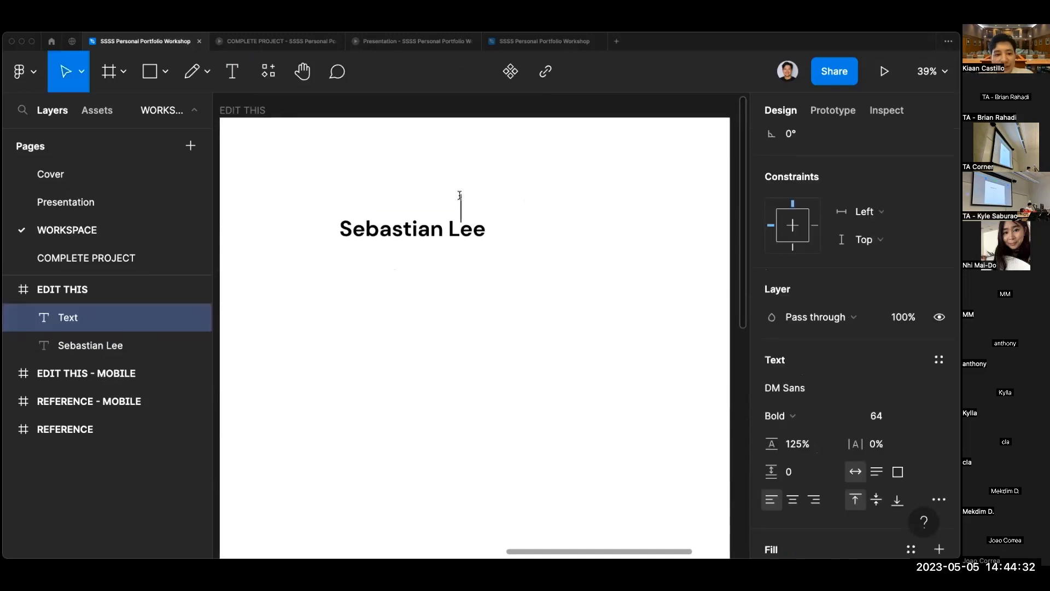
scroll(466, 241, left, 10)
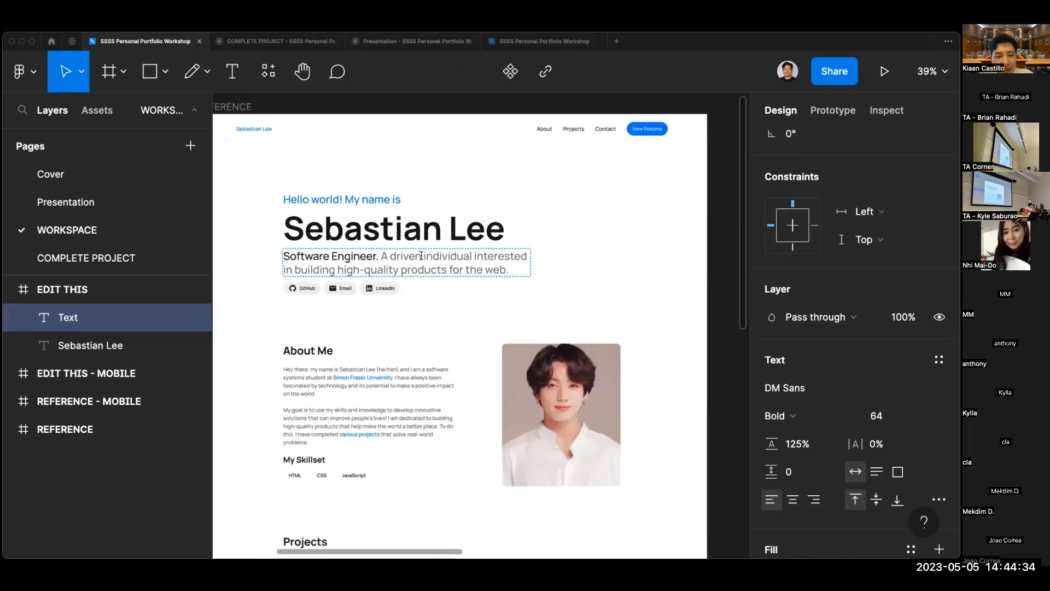
scroll(445, 276, right, 10)
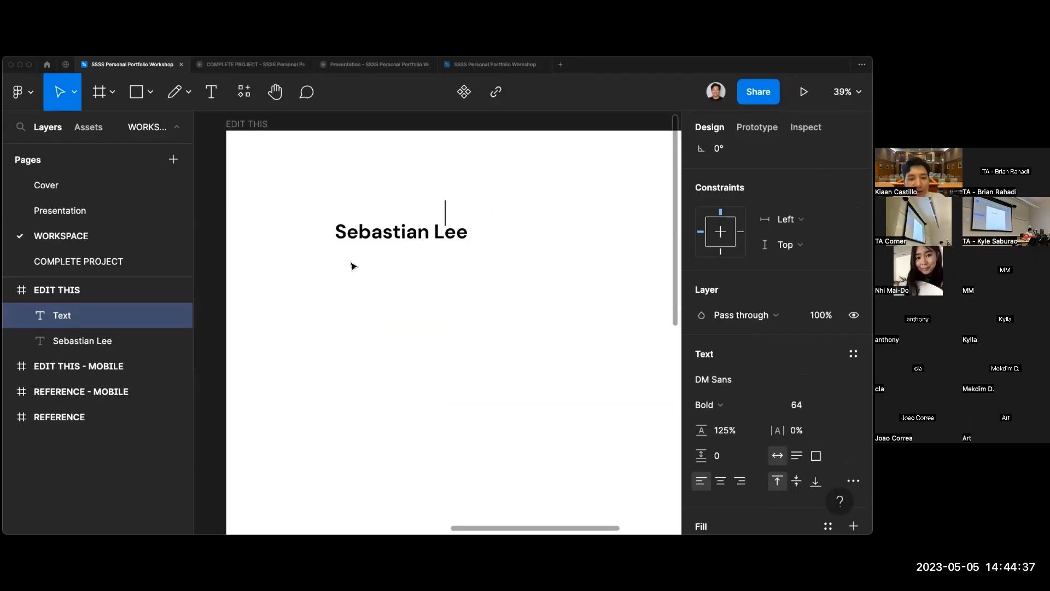
click(353, 266)
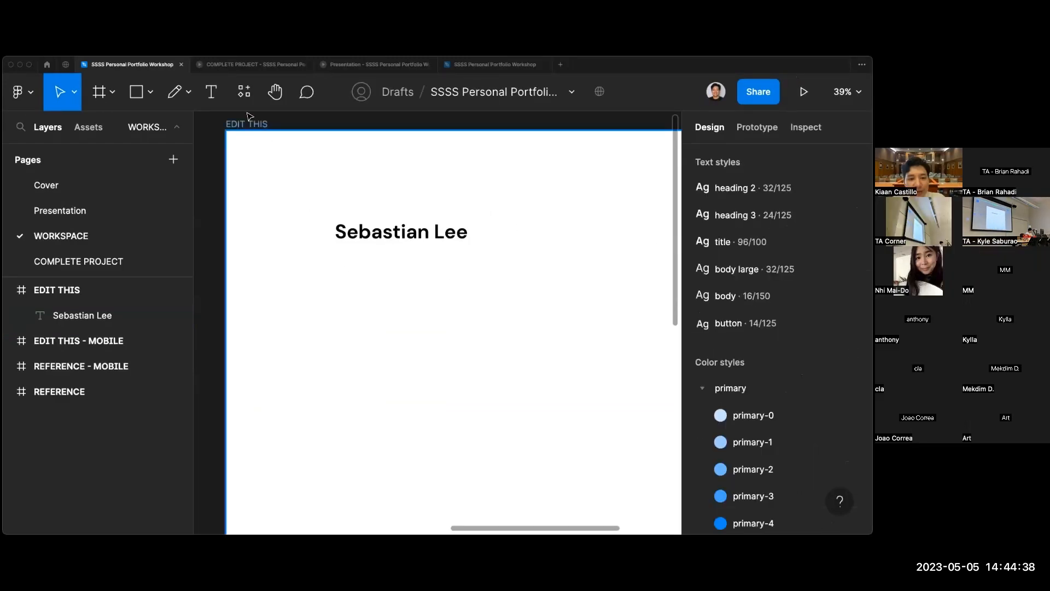
click(221, 101)
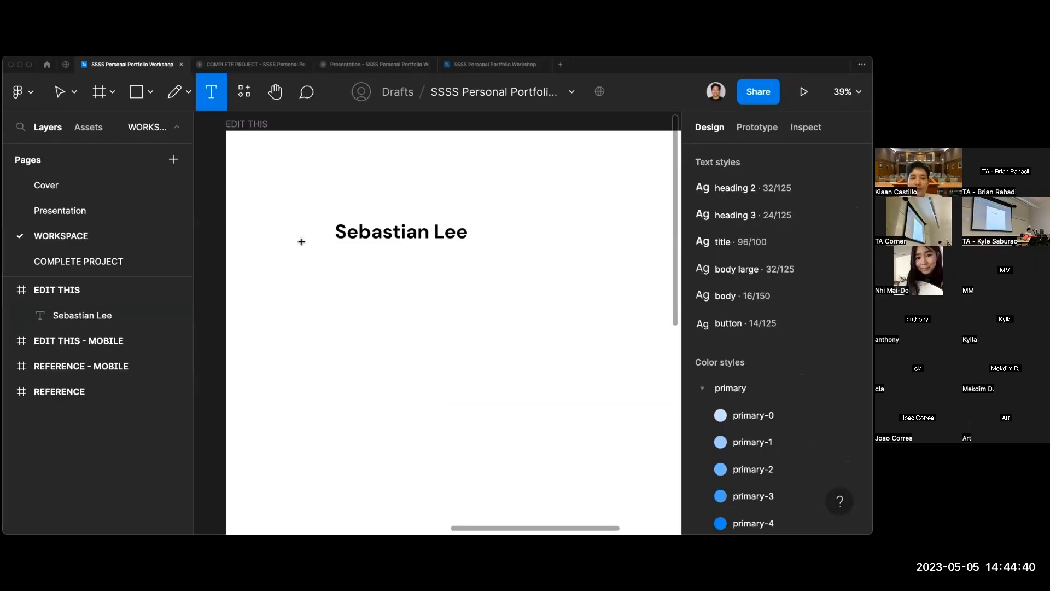
click(333, 251)
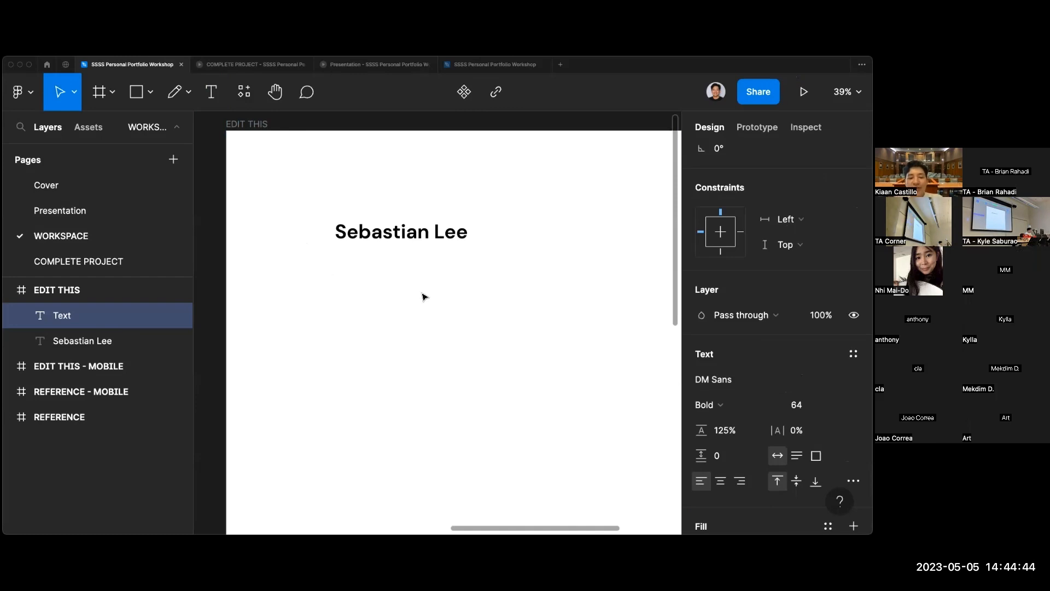
scroll(425, 297, right, 1)
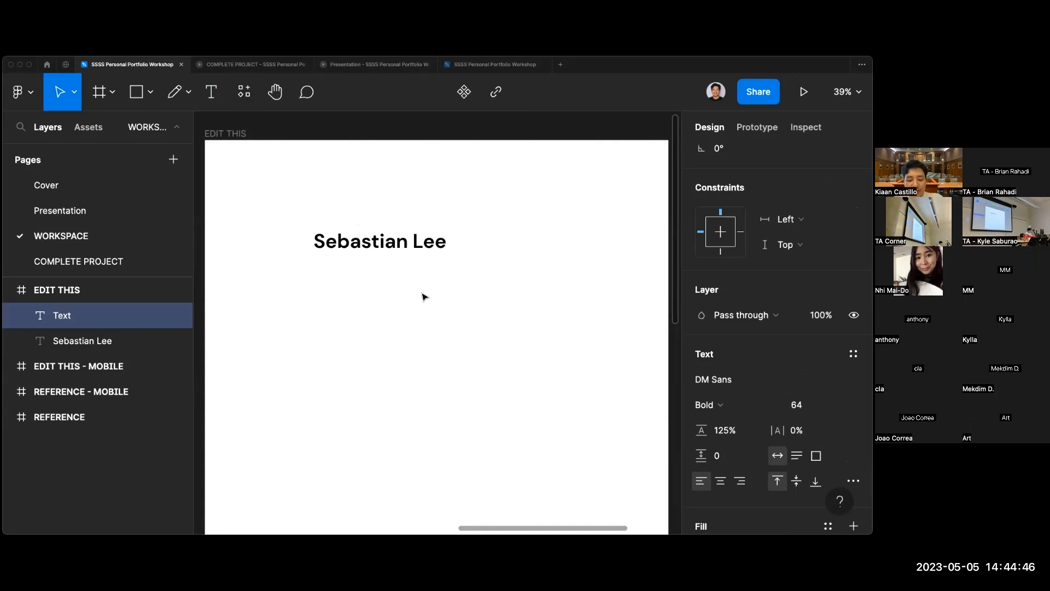
text(Software Develo)
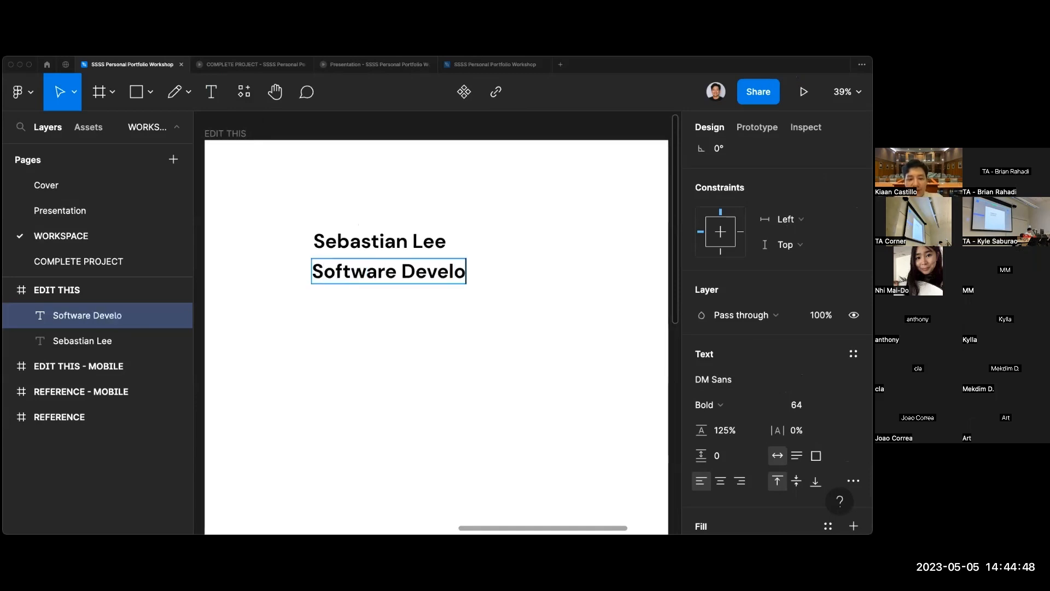
text(per.)
scroll(432, 328, down, 1)
scroll(432, 328, right, 1)
text(I like )
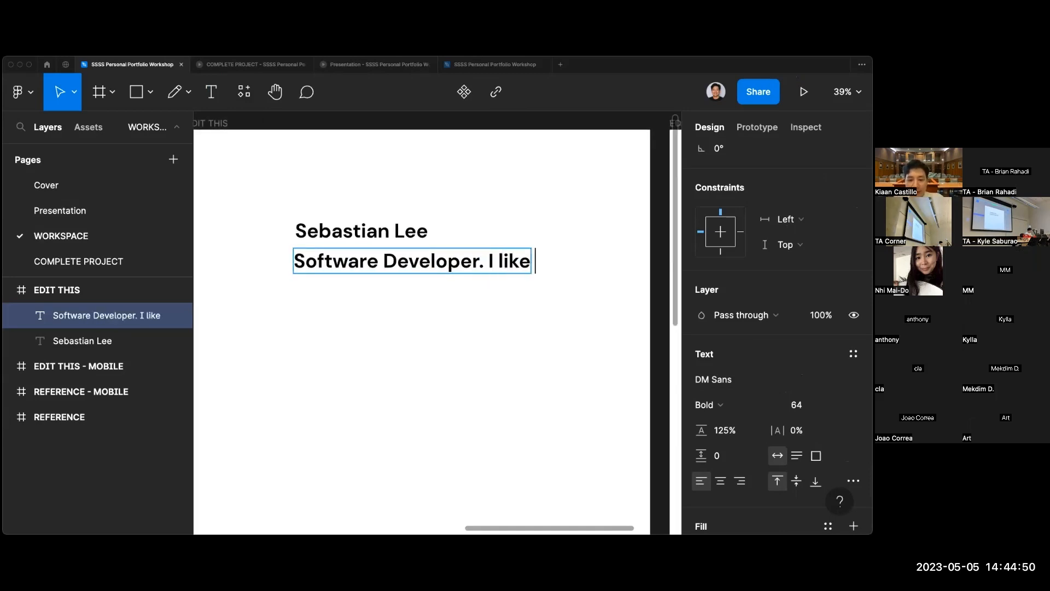
text(makin)
key(BackSpace)
key(BackSpace)
text(king web)
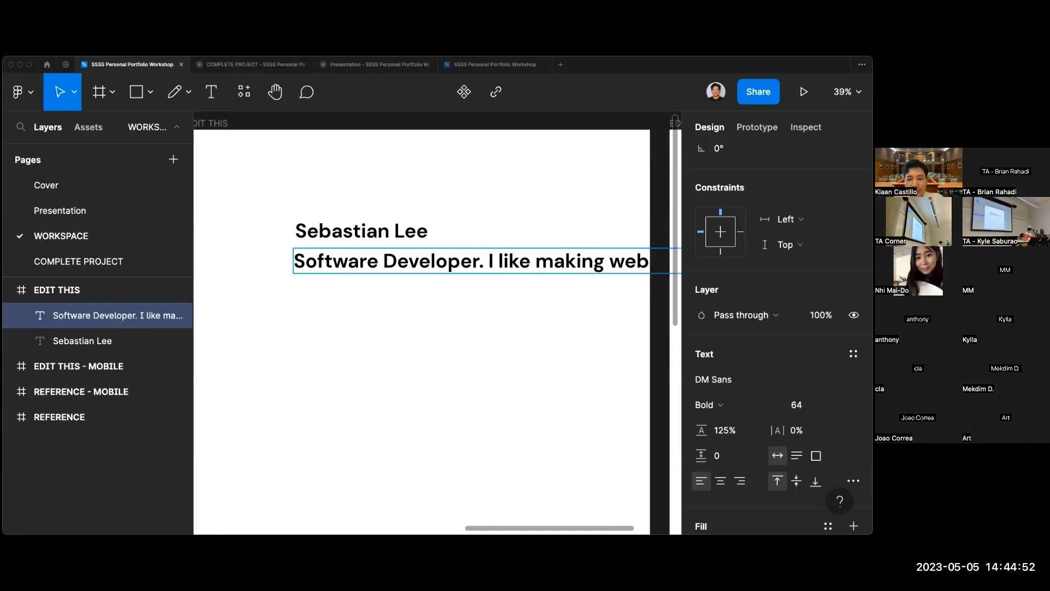
scroll(446, 336, down, 2)
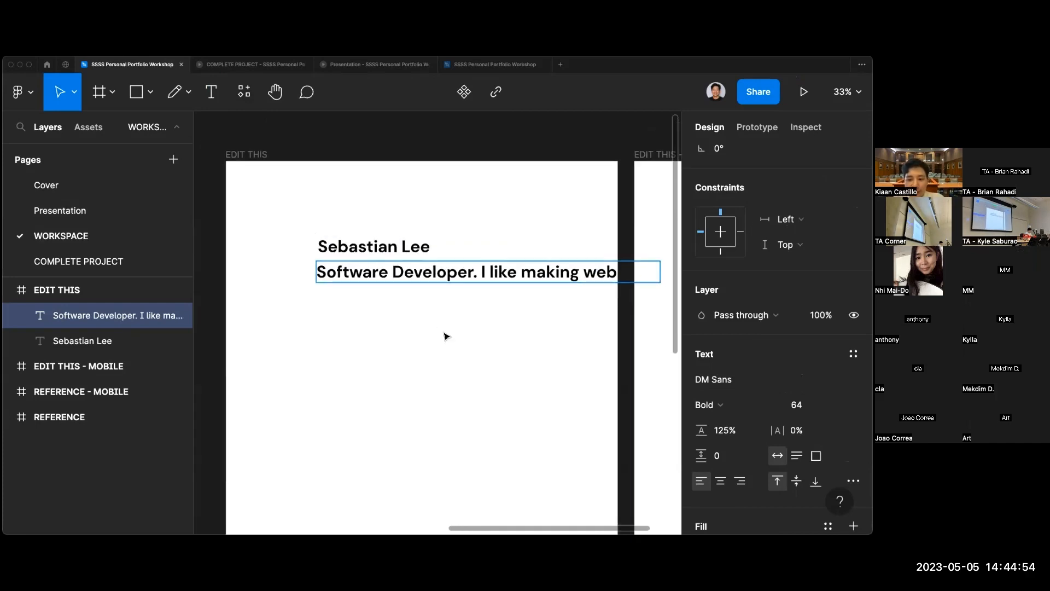
key(Escape)
Narrow the tagline to 811 wide so it wraps onto two lines, directly under the name.
scroll(596, 275, right, 1)
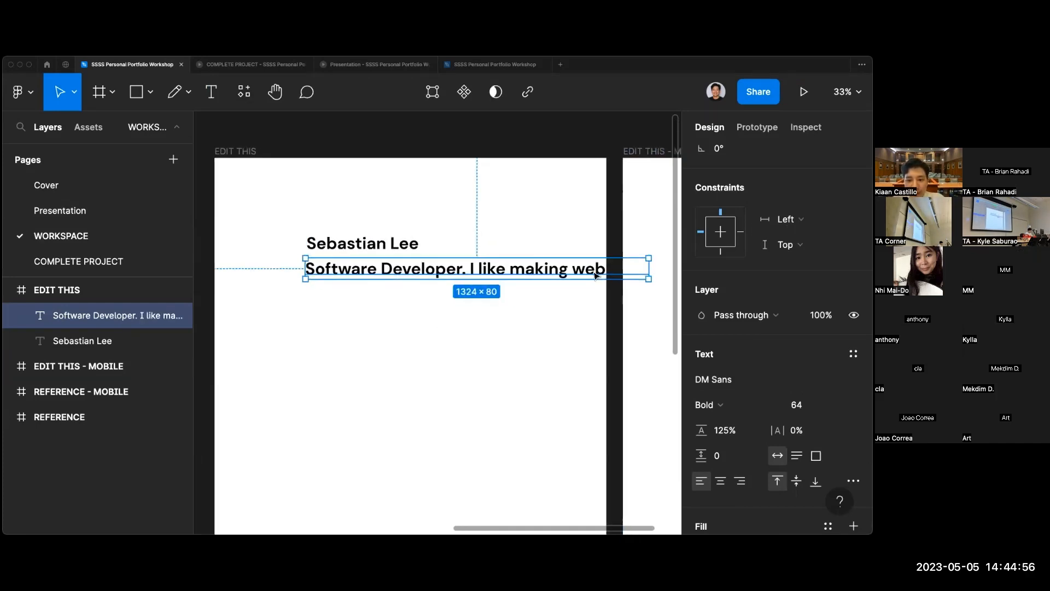
scroll(596, 276, right, 1)
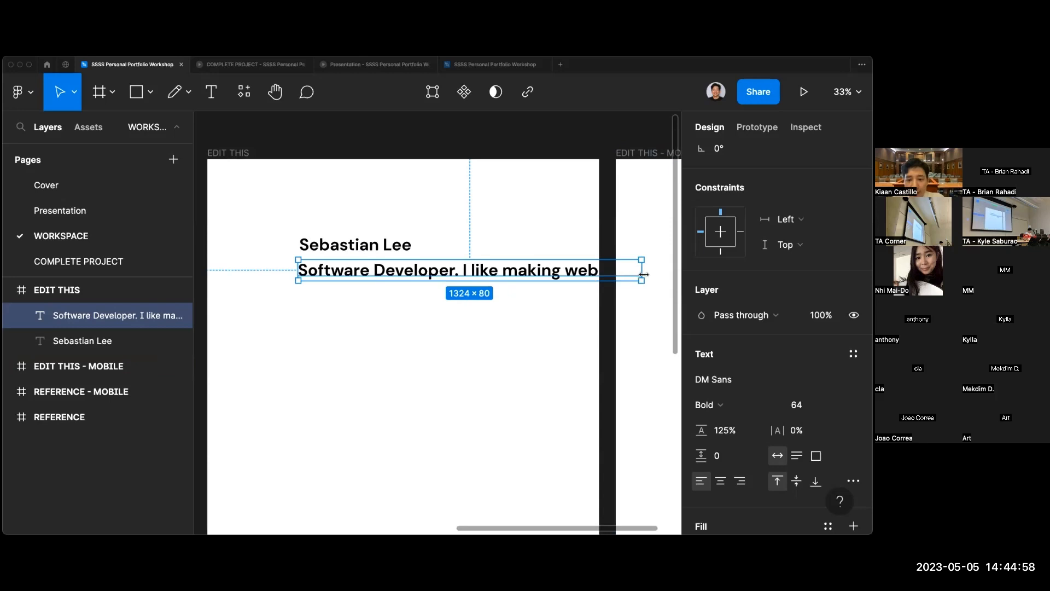
drag(644, 274, 511, 281)
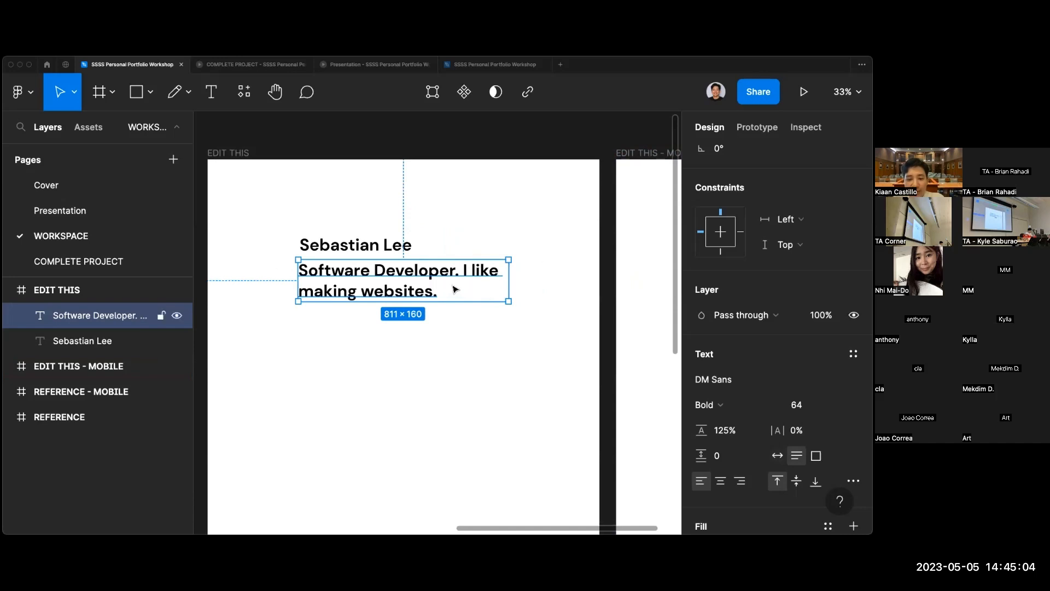
drag(428, 276, 429, 272)
click(428, 239)
click(373, 242)
click(410, 285)
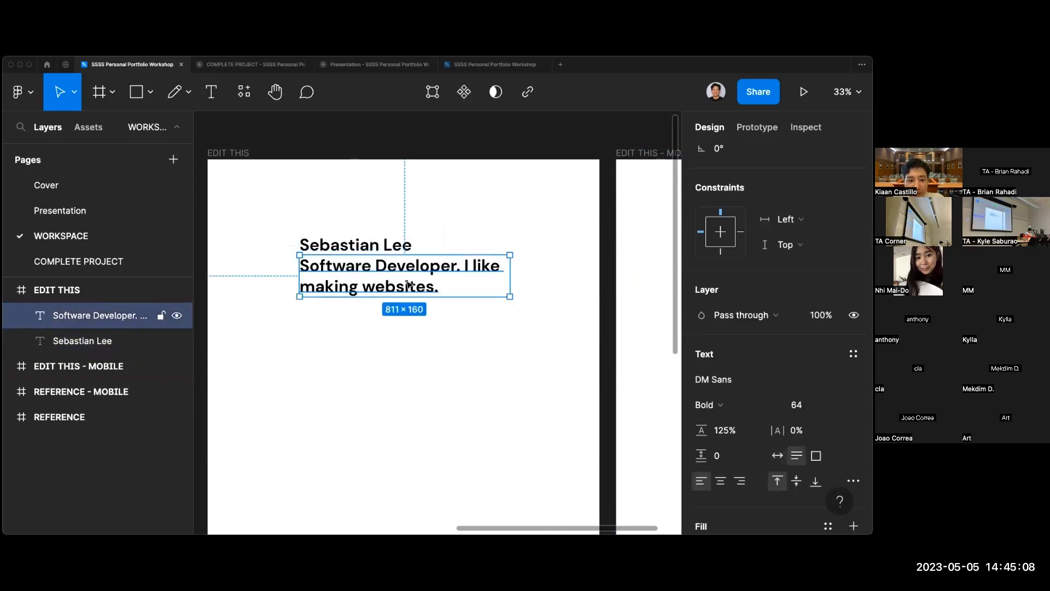
click(406, 343)
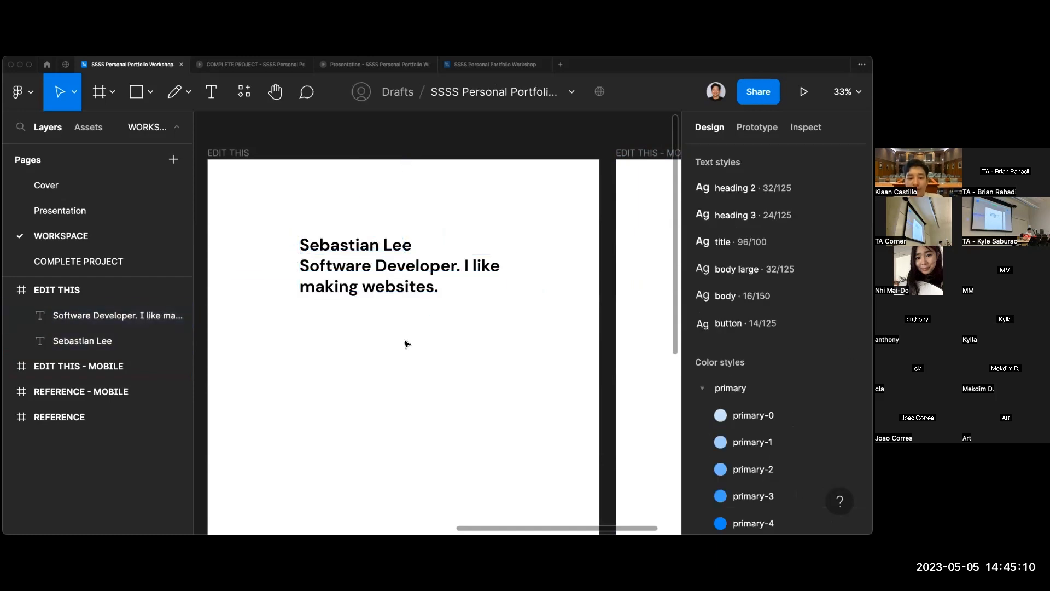
scroll(405, 343, left, 10)
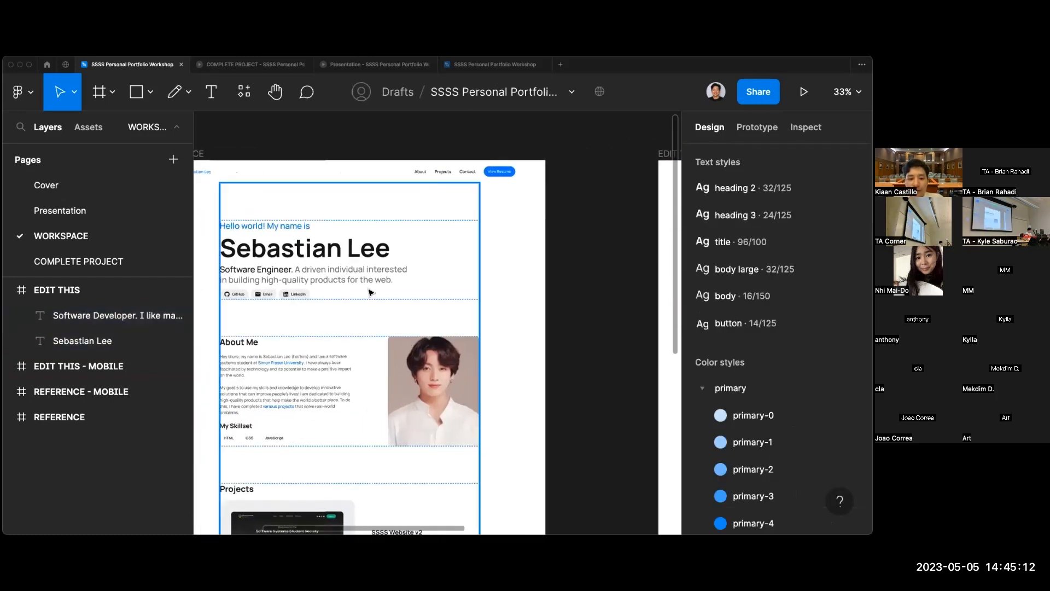
scroll(372, 292, right, 8)
scroll(370, 293, up, 2)
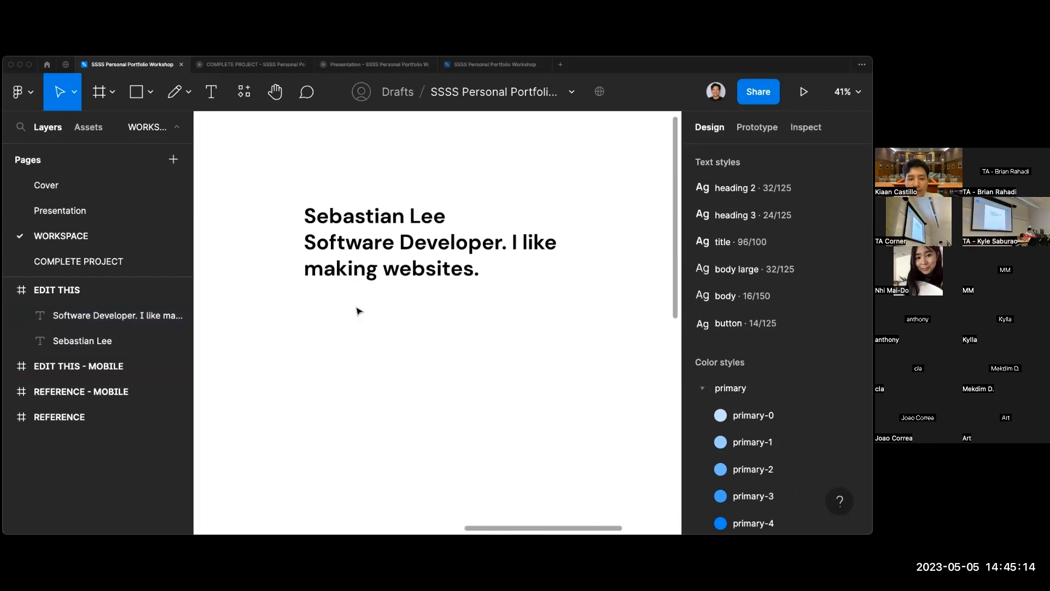
Add stacked GitHub, LinkedIn and Email text labels below the tagline.
click(211, 92)
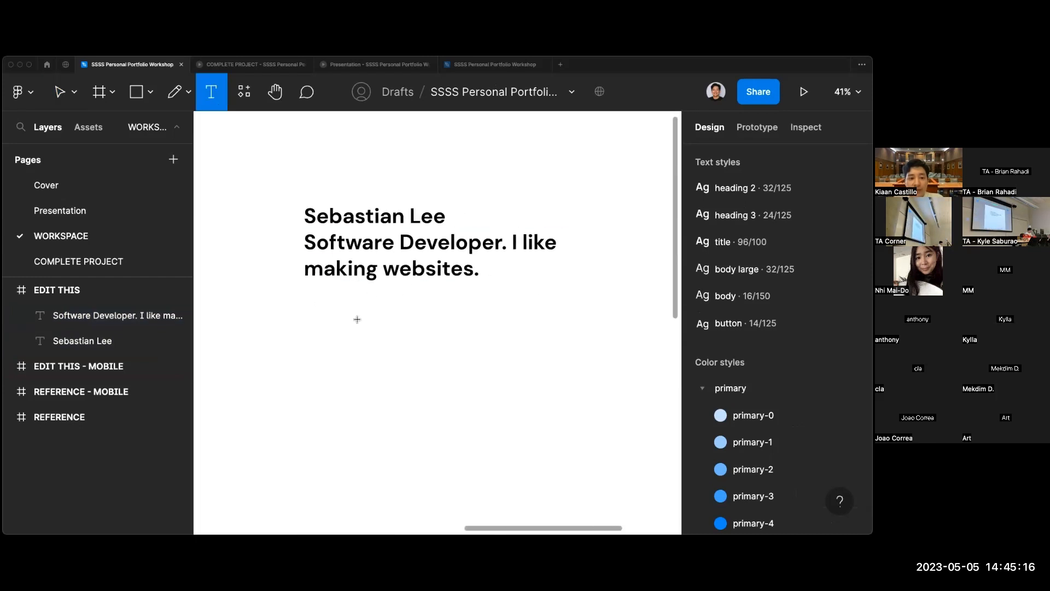
click(314, 299)
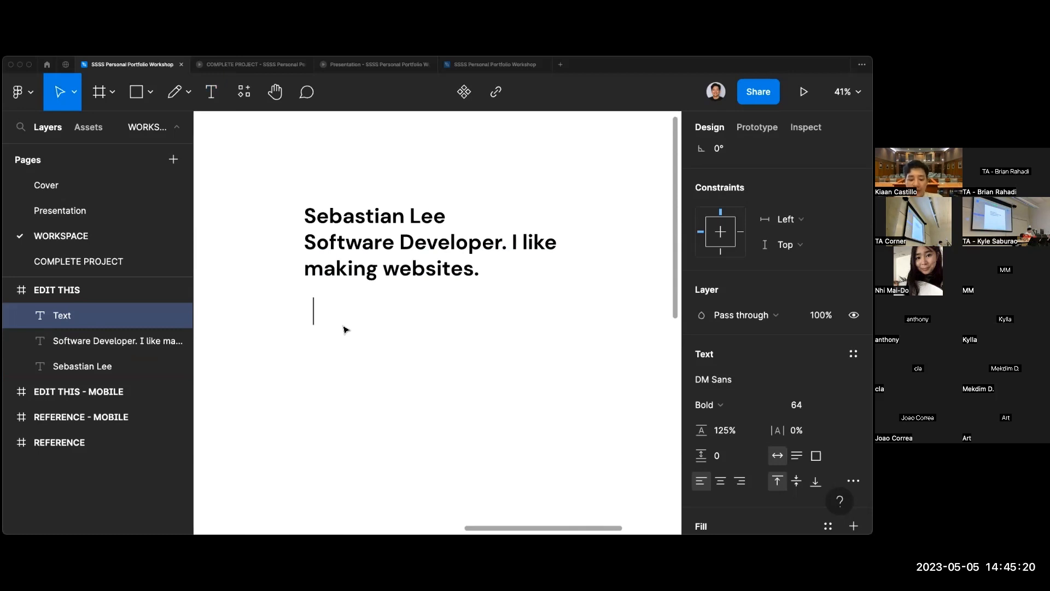
text(GitHub)
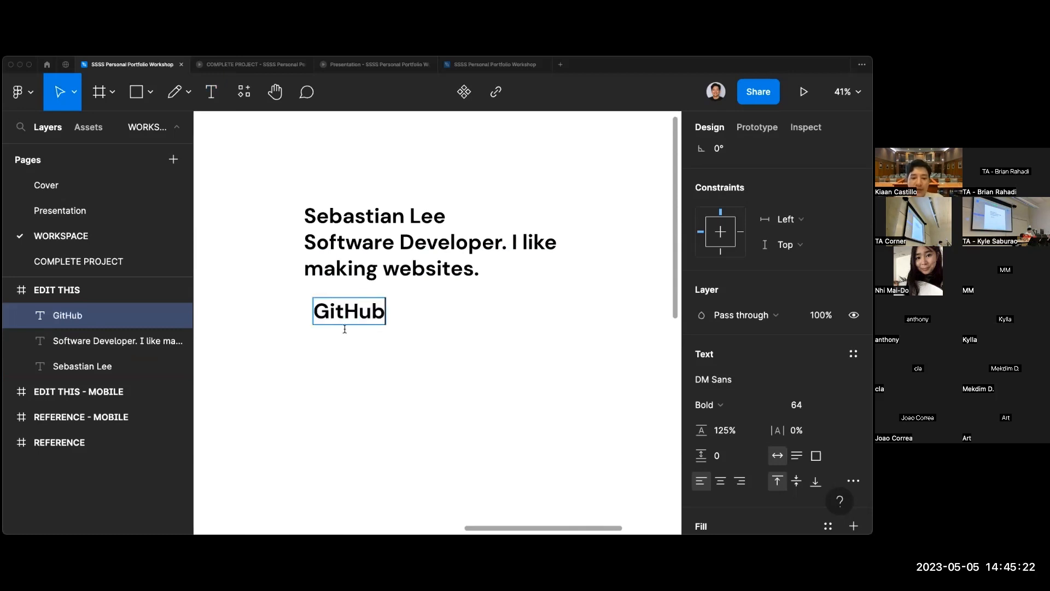
key(Escape)
key(Escape)
key(t)
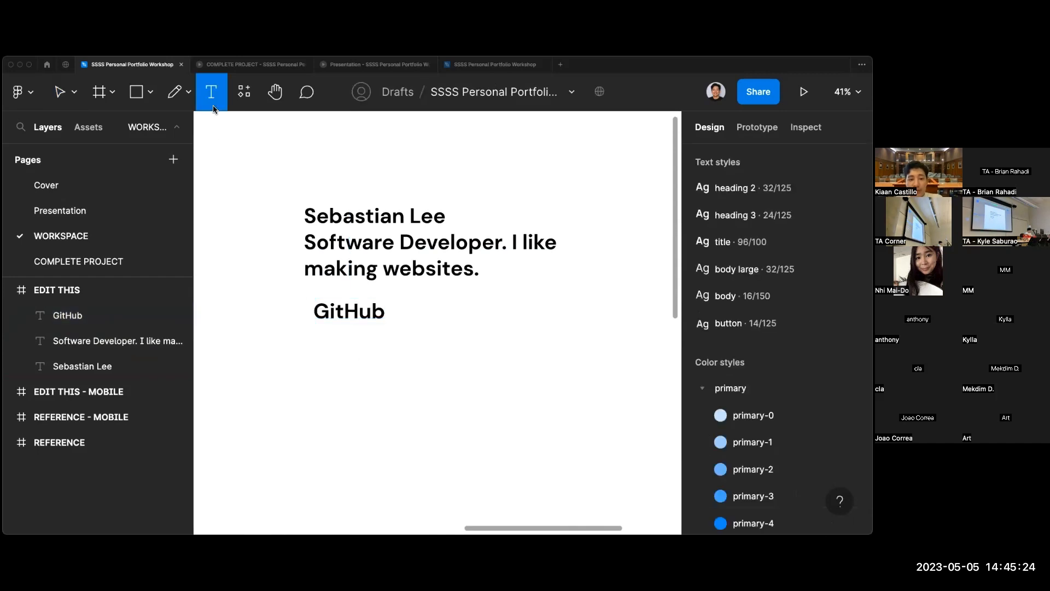
click(321, 350)
text(LikedI)
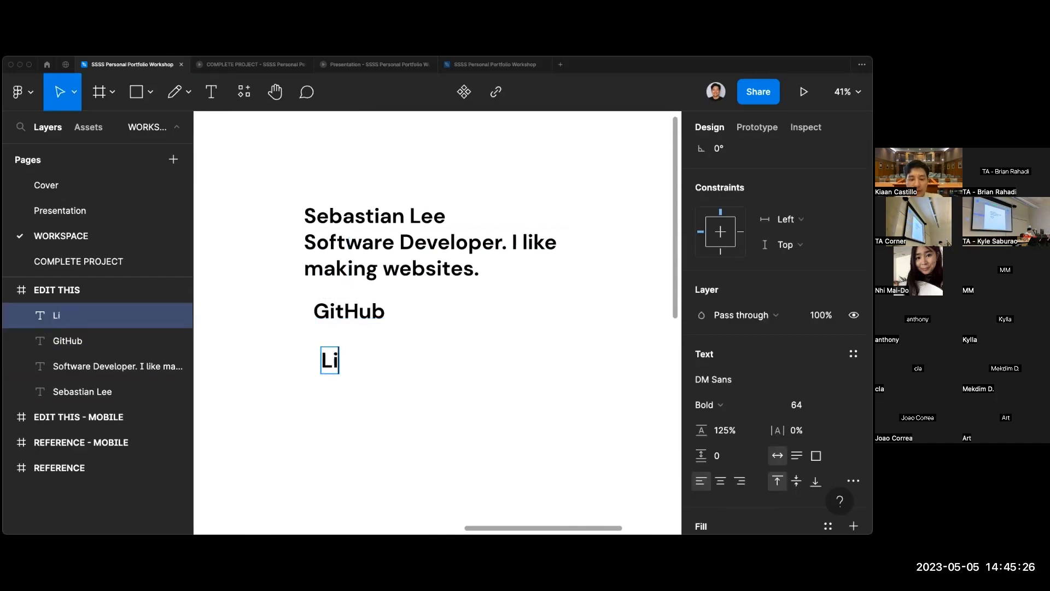
key(BackSpace)
key(BackSpace)
key(BackSpace)
key(BackSpace)
text(nkedIn)
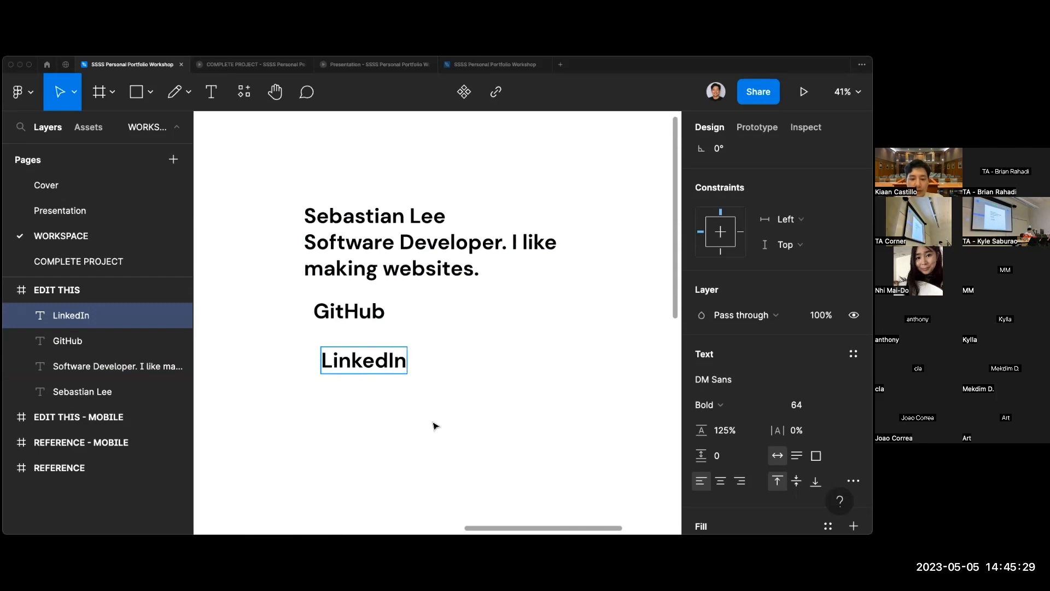
key(Escape)
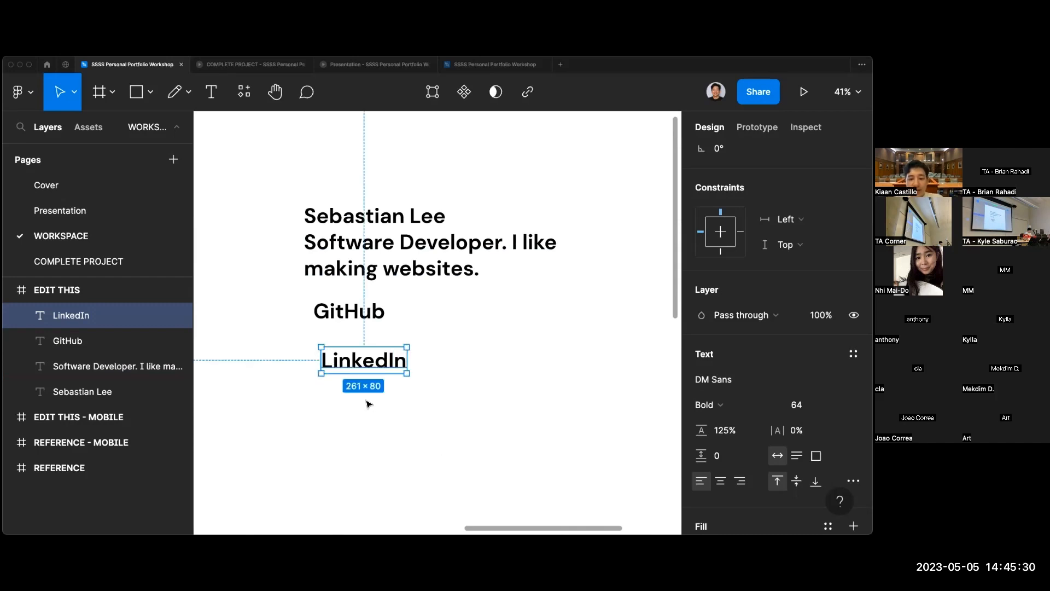
key(t)
click(335, 400)
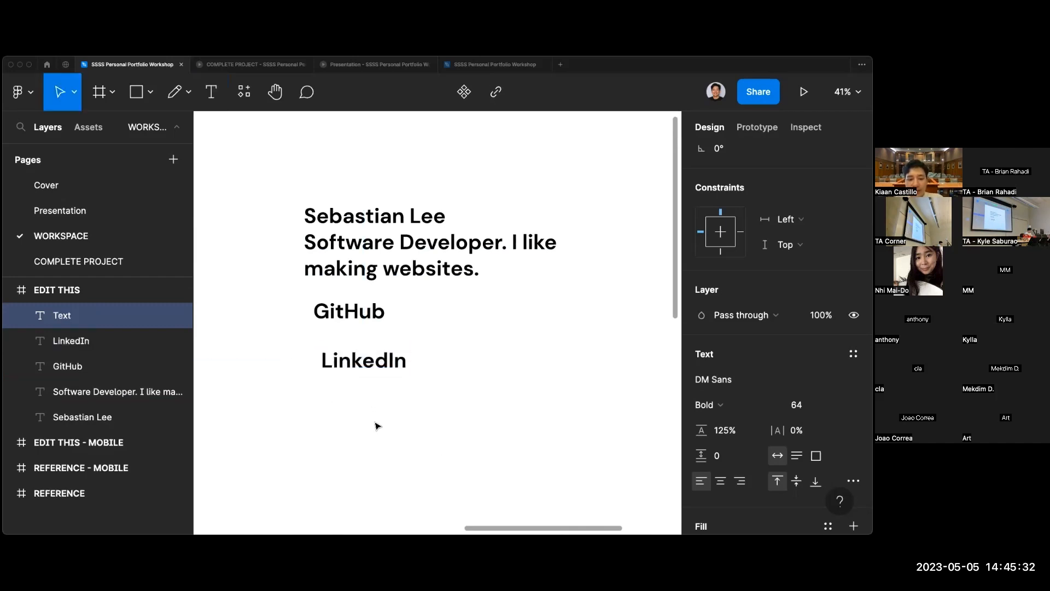
scroll(377, 426, left, 10)
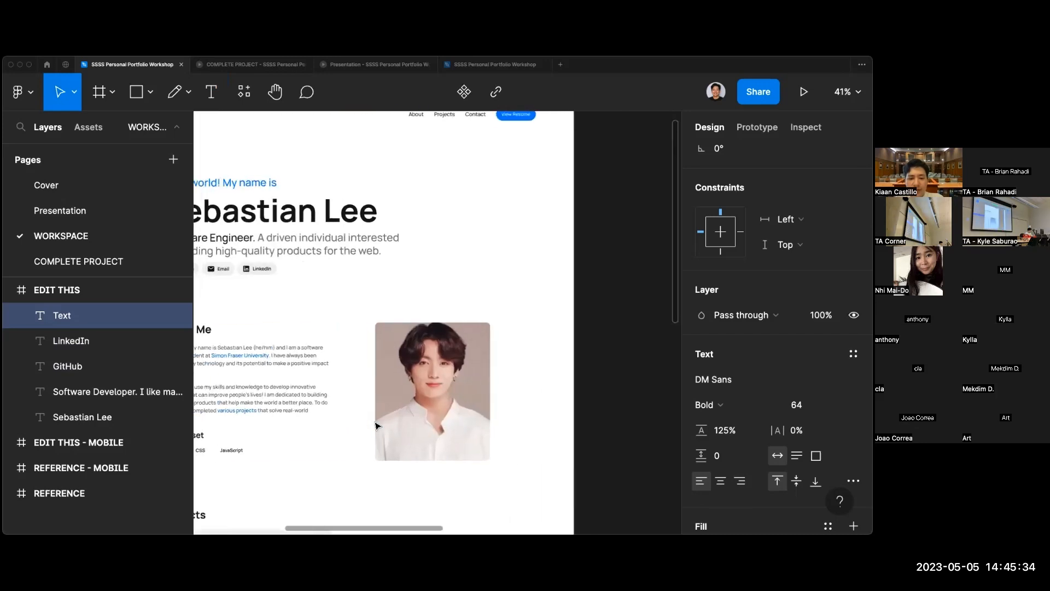
scroll(378, 426, right, 10)
text(Email)
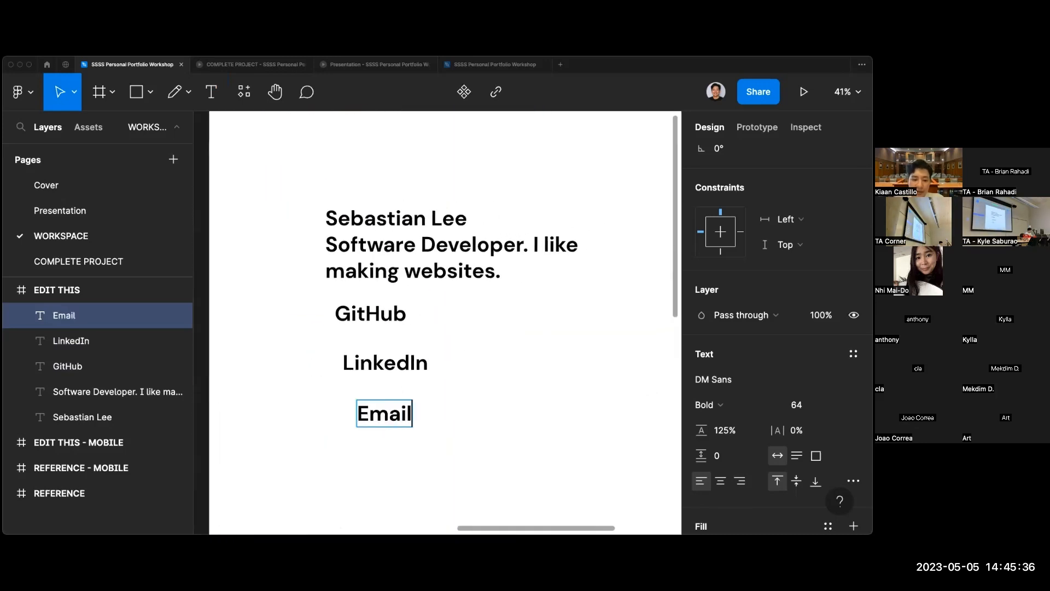
click(314, 381)
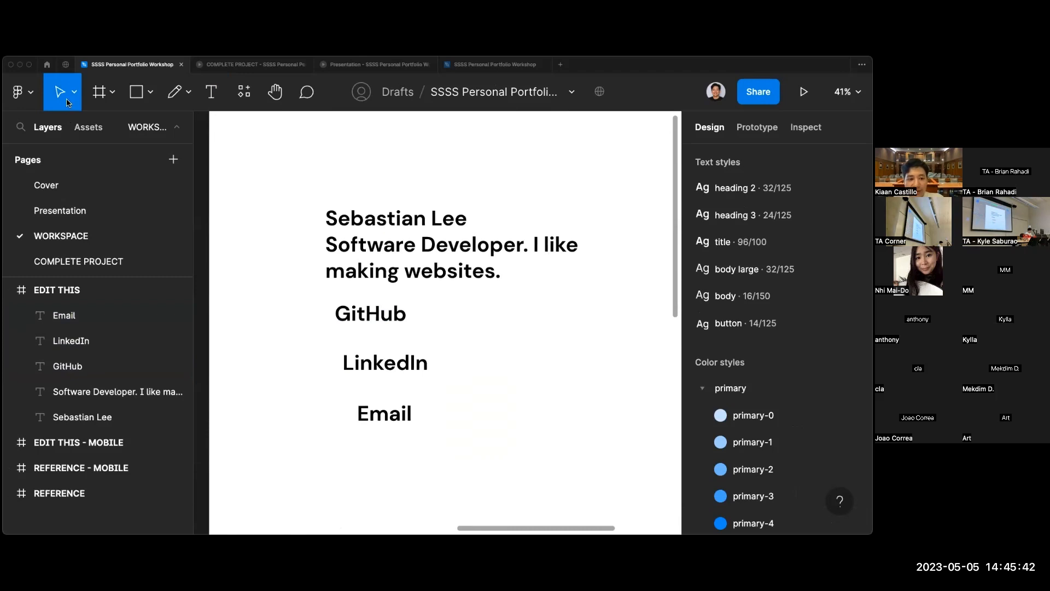
Line up GitHub, LinkedIn and Email side by side in one row.
drag(372, 312, 363, 308)
drag(387, 366, 460, 311)
drag(384, 412, 546, 311)
click(546, 370)
scroll(548, 372, down, 2)
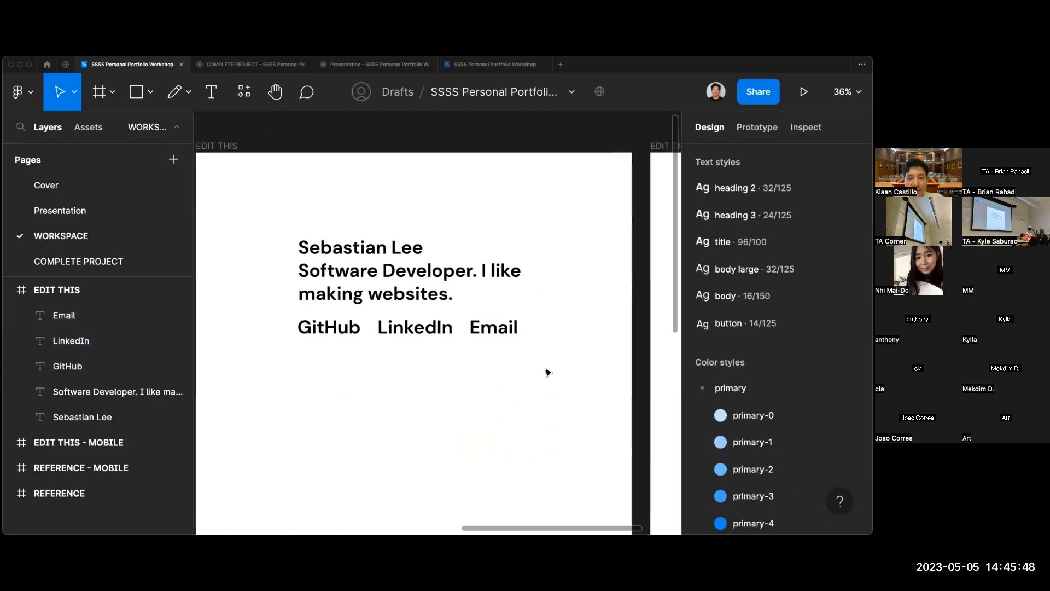
scroll(548, 373, left, 2)
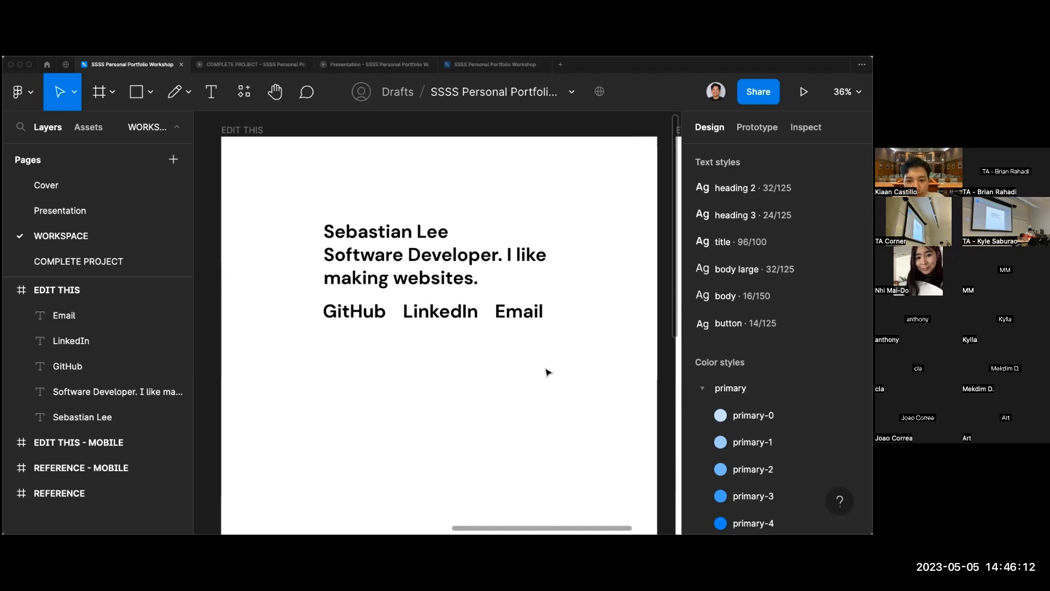
scroll(485, 399, left, 10)
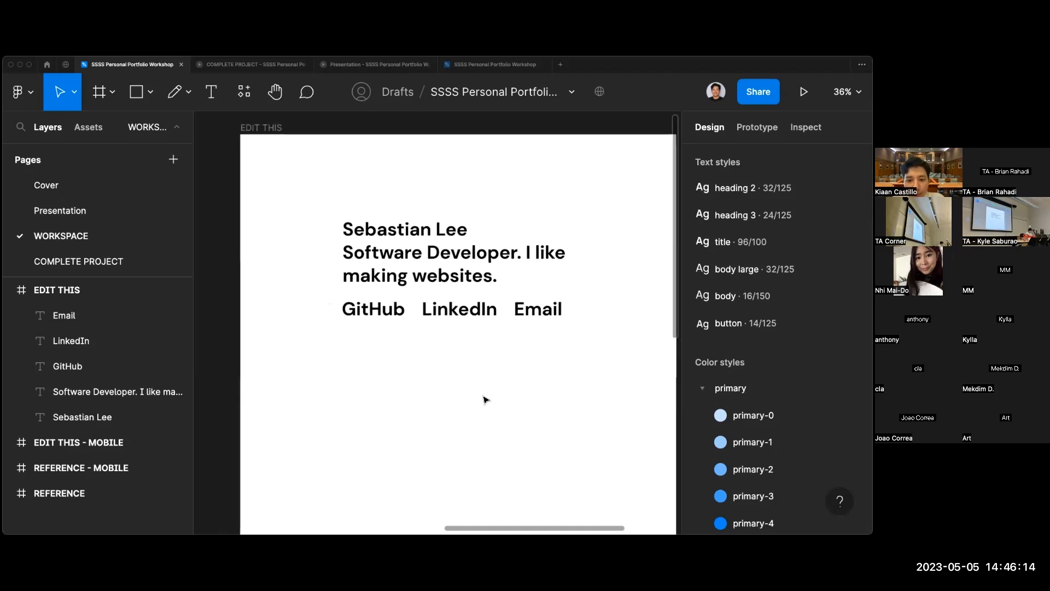
scroll(485, 399, right, 10)
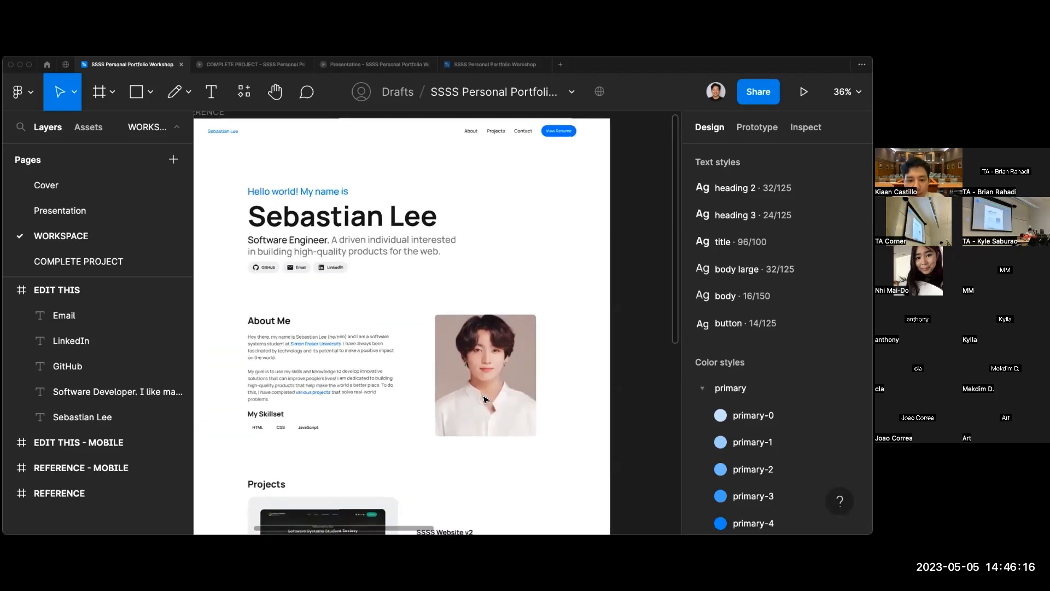
scroll(485, 400, right, 3)
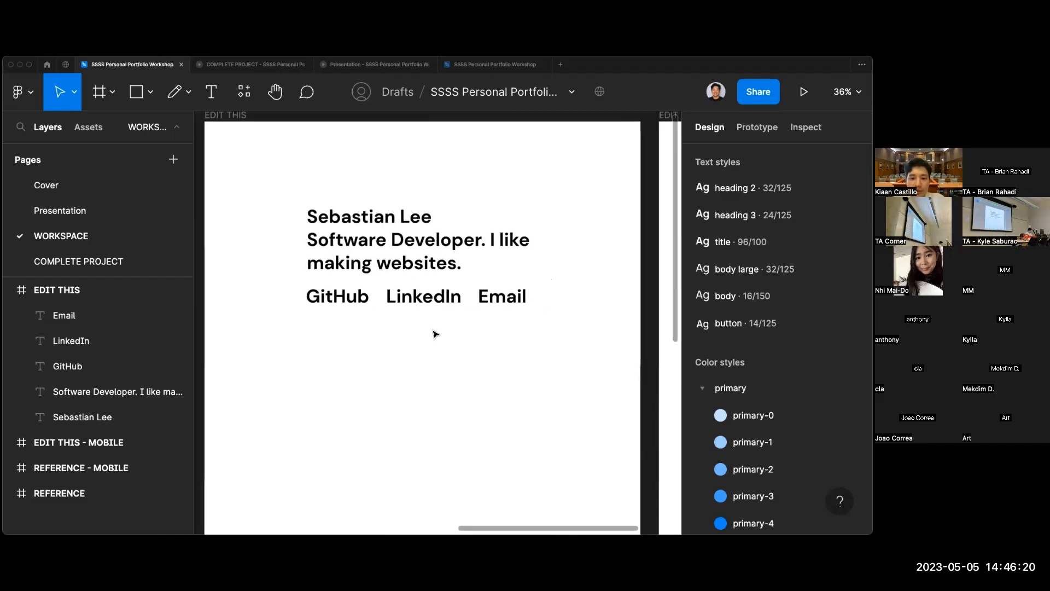
scroll(385, 331, down, 3)
scroll(385, 331, down, 1)
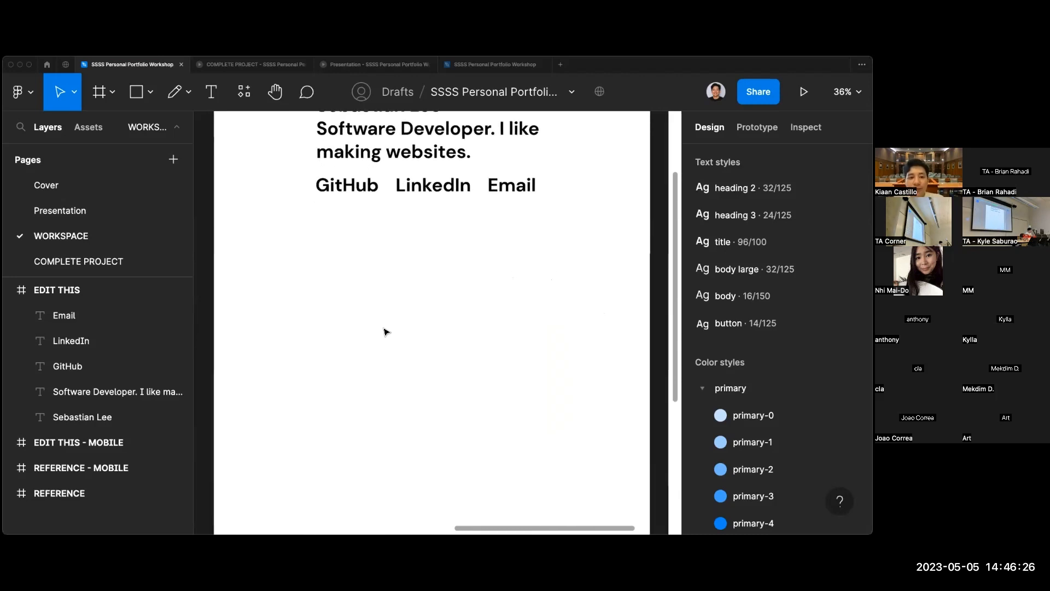
Add an 'About' heading below the nav links.
click(213, 93)
click(313, 264)
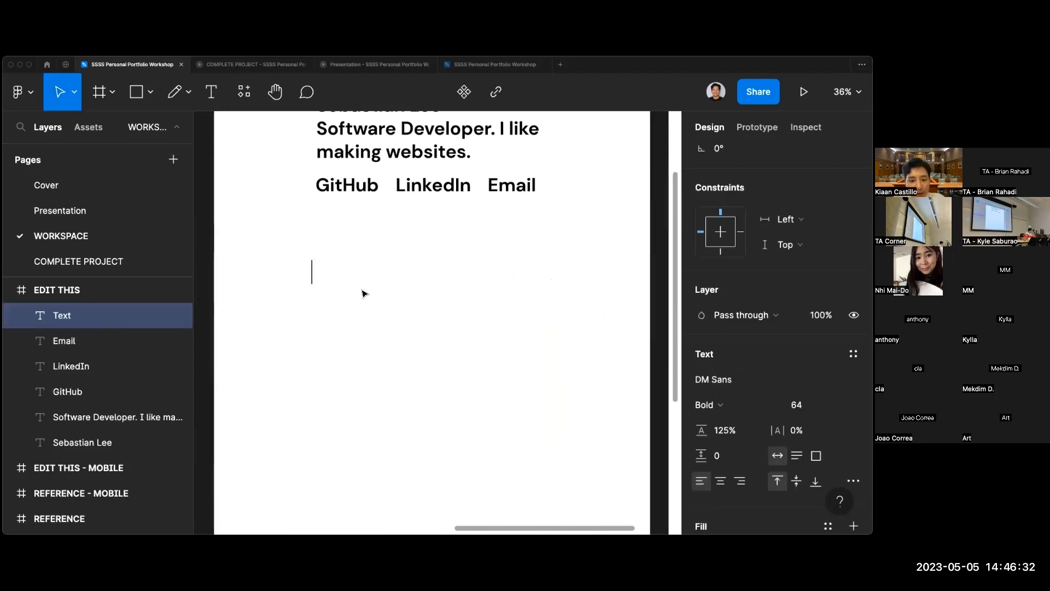
text(Abuo)
key(BackSpace)
key(BackSpace)
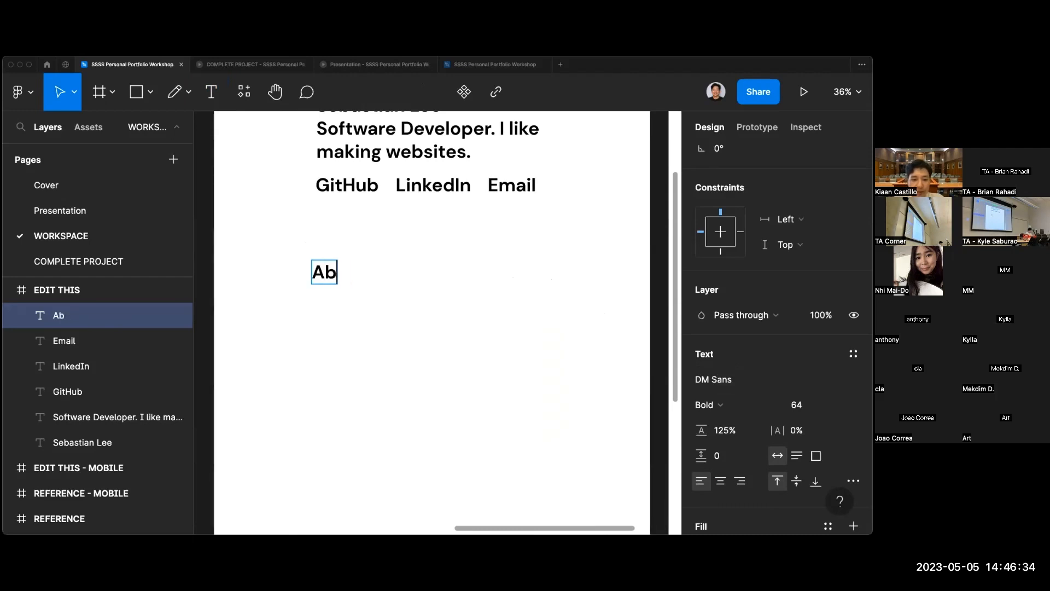
text(out)
key(Escape)
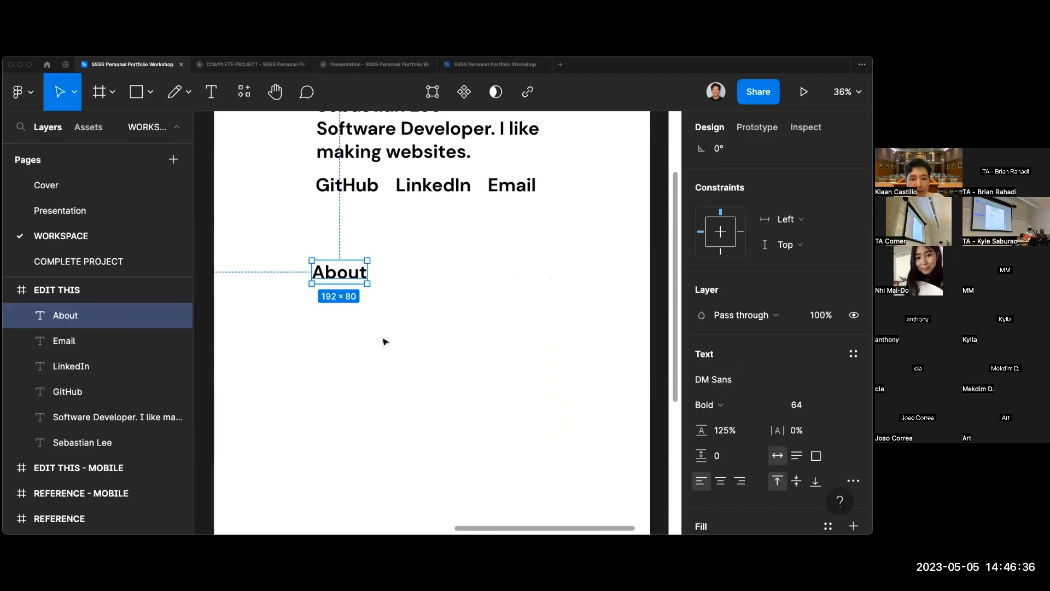
key(Escape)
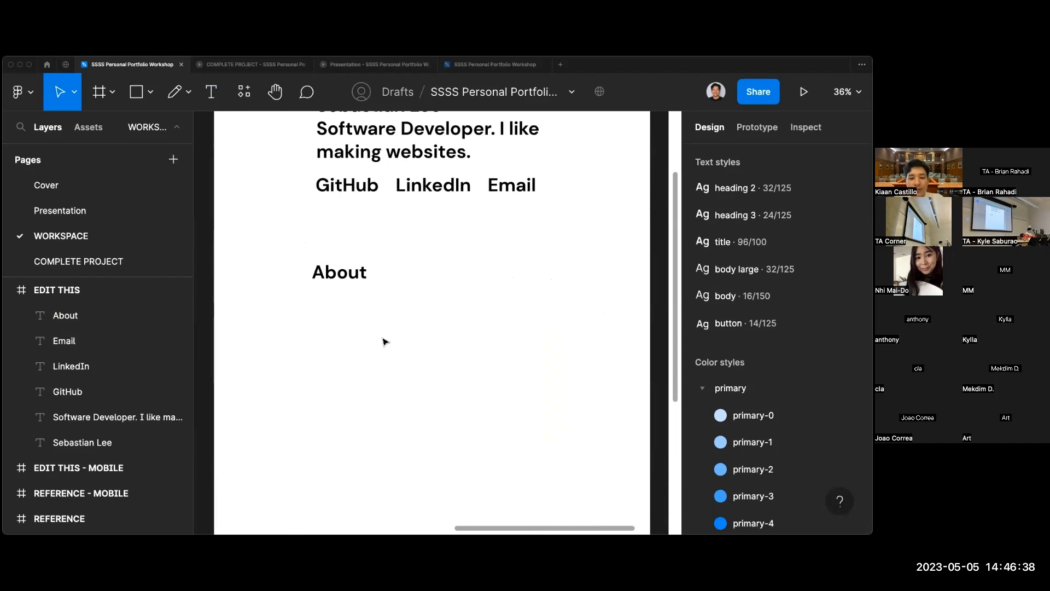
Type the paragraph 'I'm from SFU, I like the SSSS and I make websites' under About.
key(t)
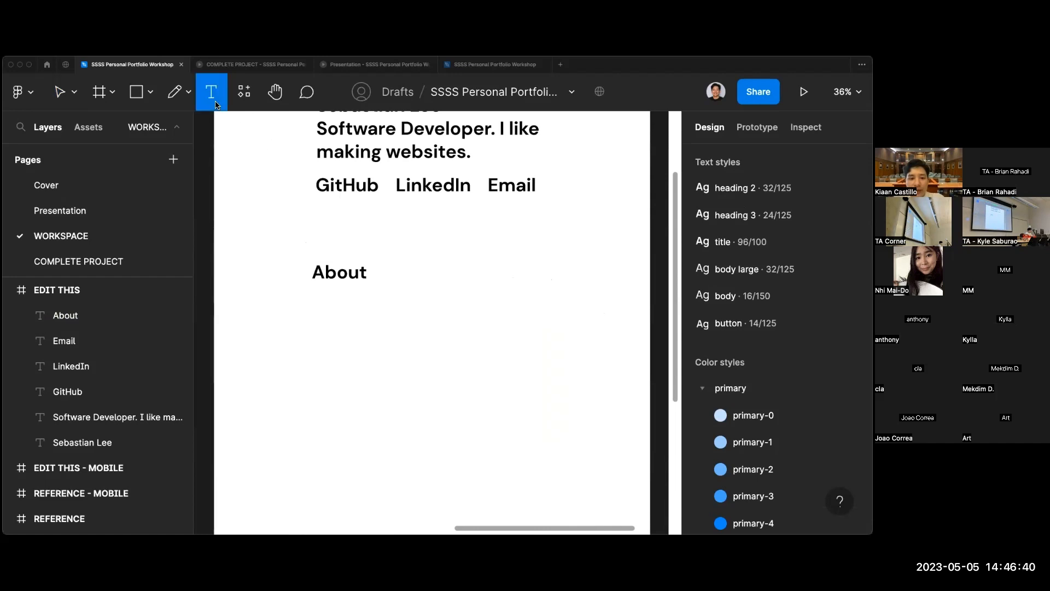
click(315, 294)
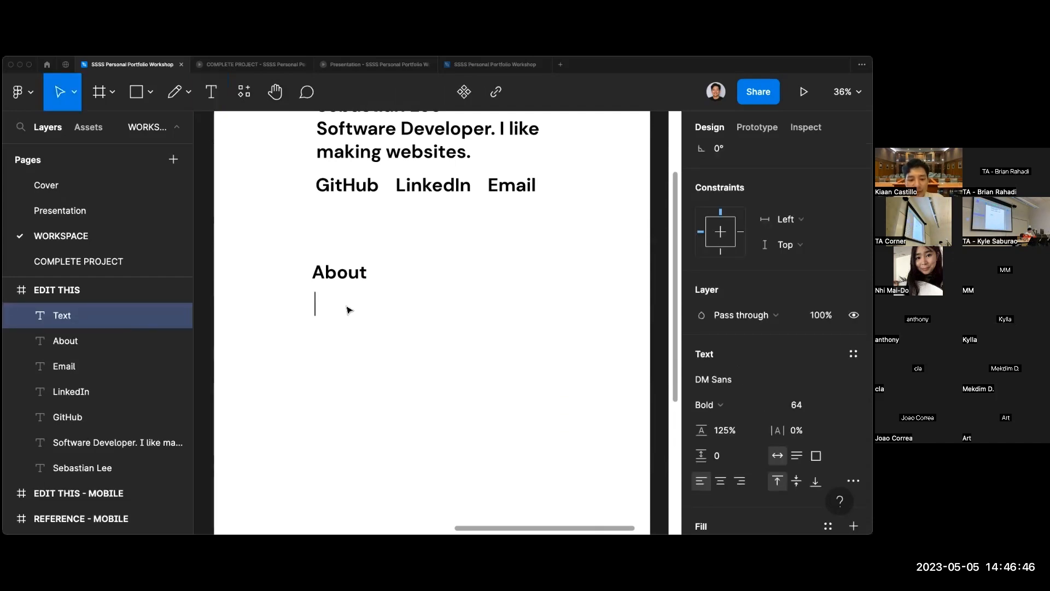
text(I'm from SFU, I)
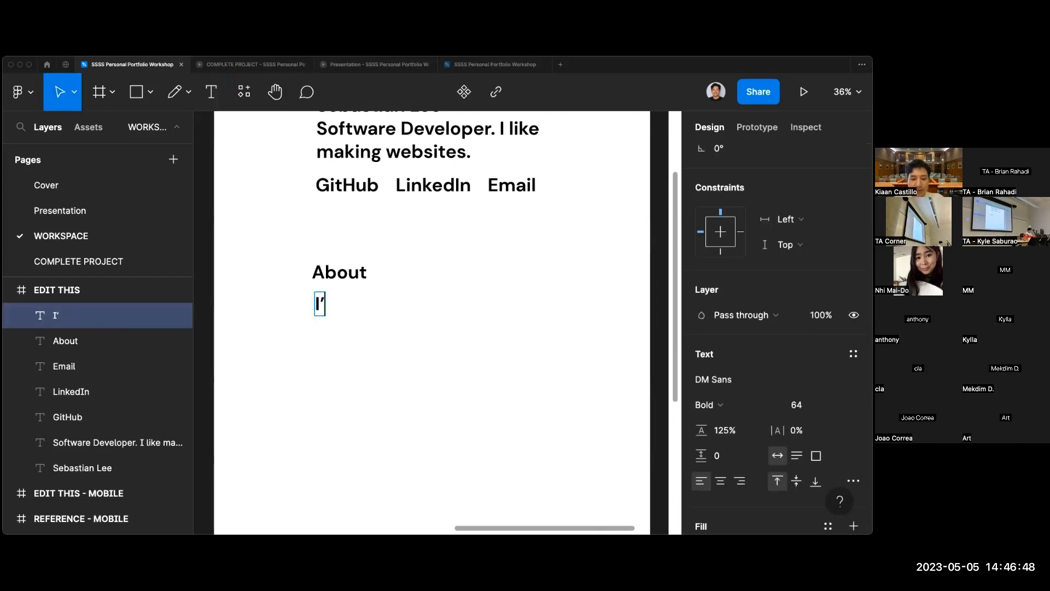
text( like to)
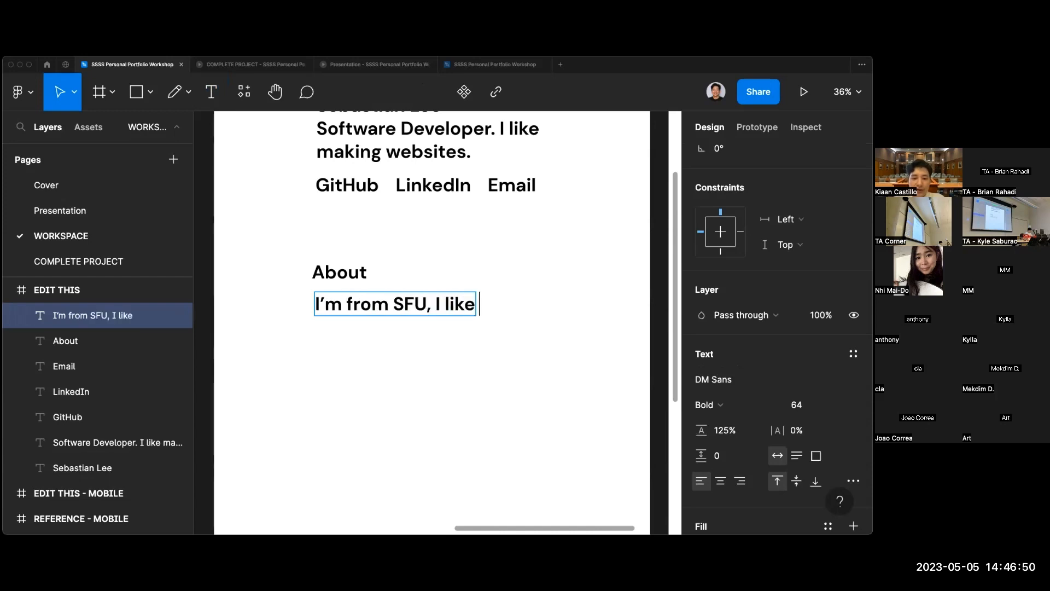
key(BackSpace)
key(BackSpace)
text(the SSSS)
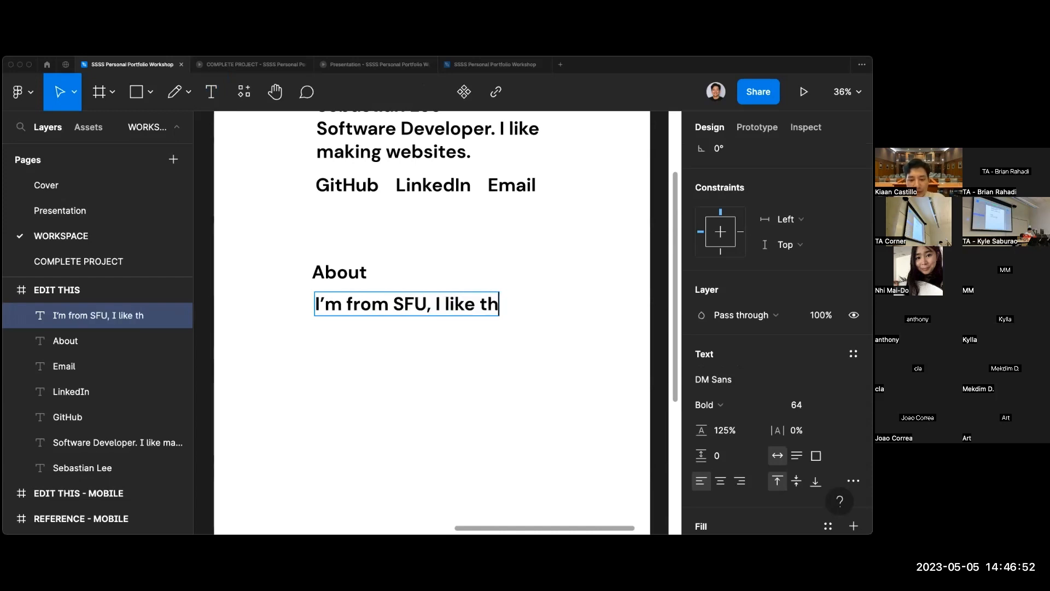
text(I)
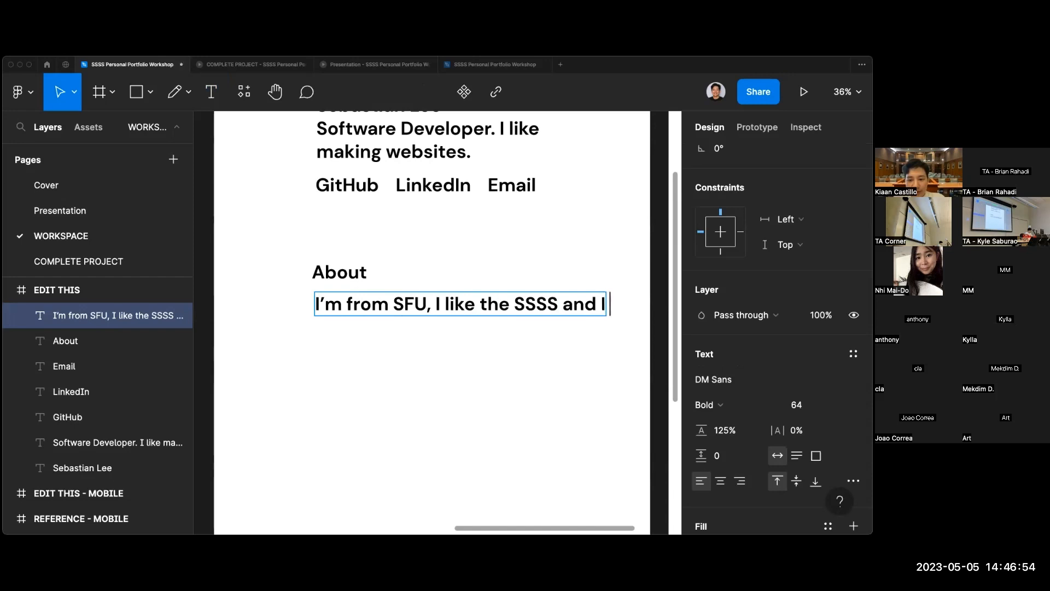
text( make we)
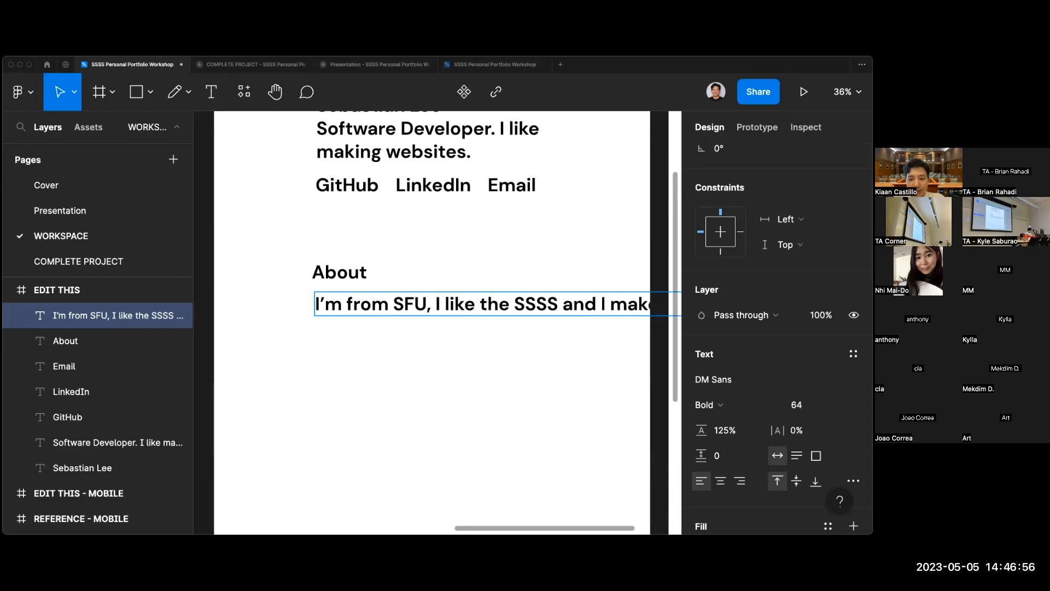
key(Escape)
Narrow the About paragraph so it wraps onto two lines.
scroll(369, 360, down, 3)
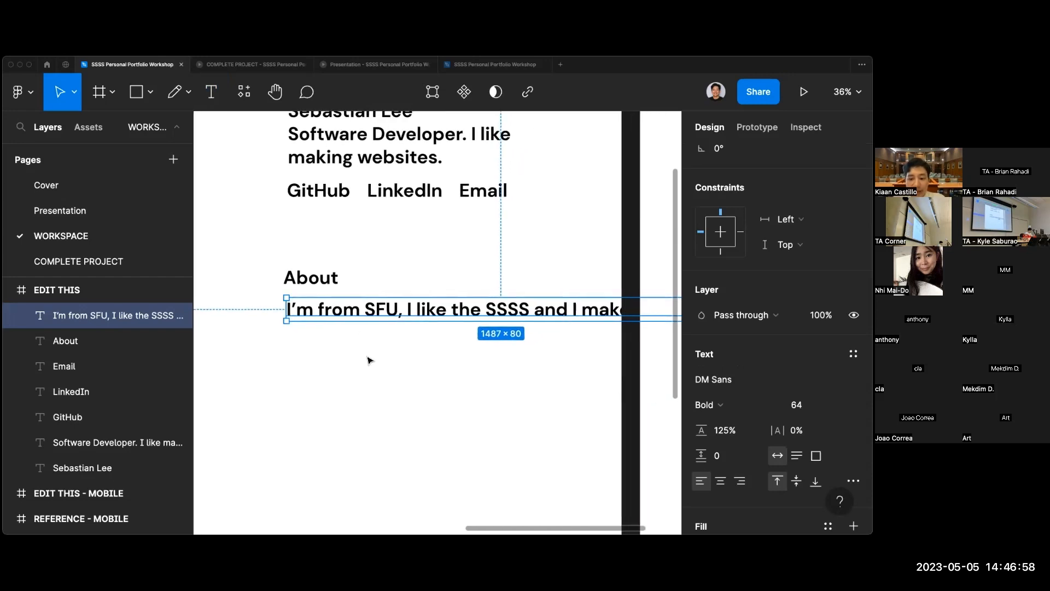
scroll(369, 359, right, 2)
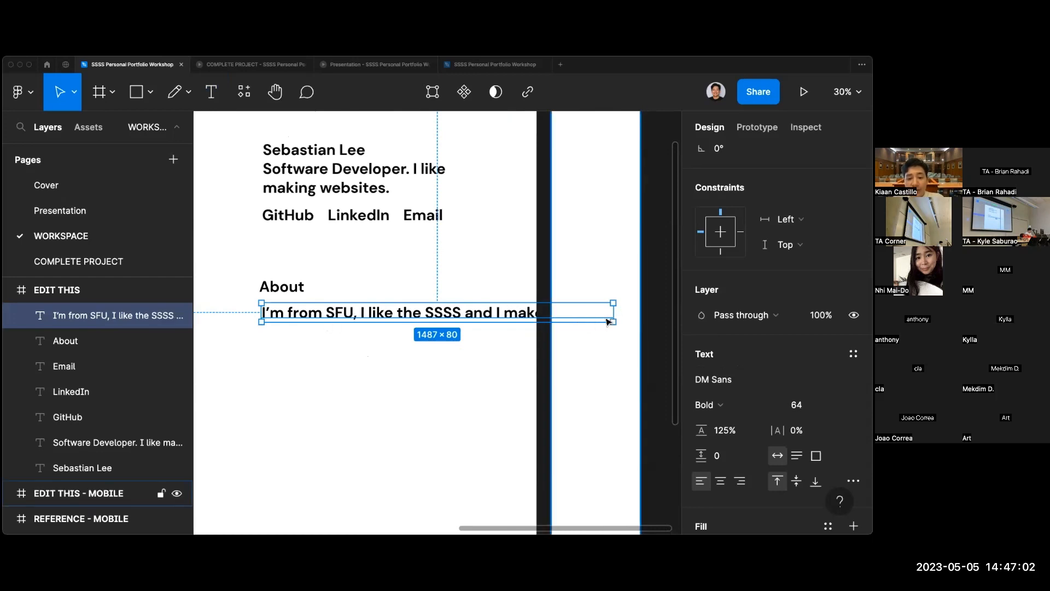
drag(615, 312, 453, 321)
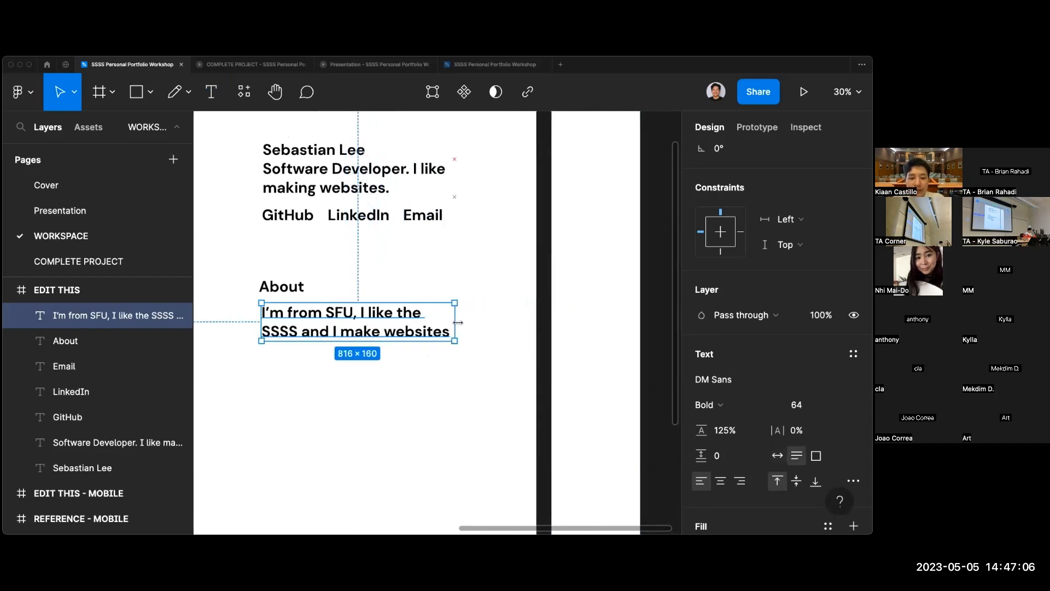
scroll(450, 356, left, 2)
click(451, 357)
scroll(450, 357, up, 3)
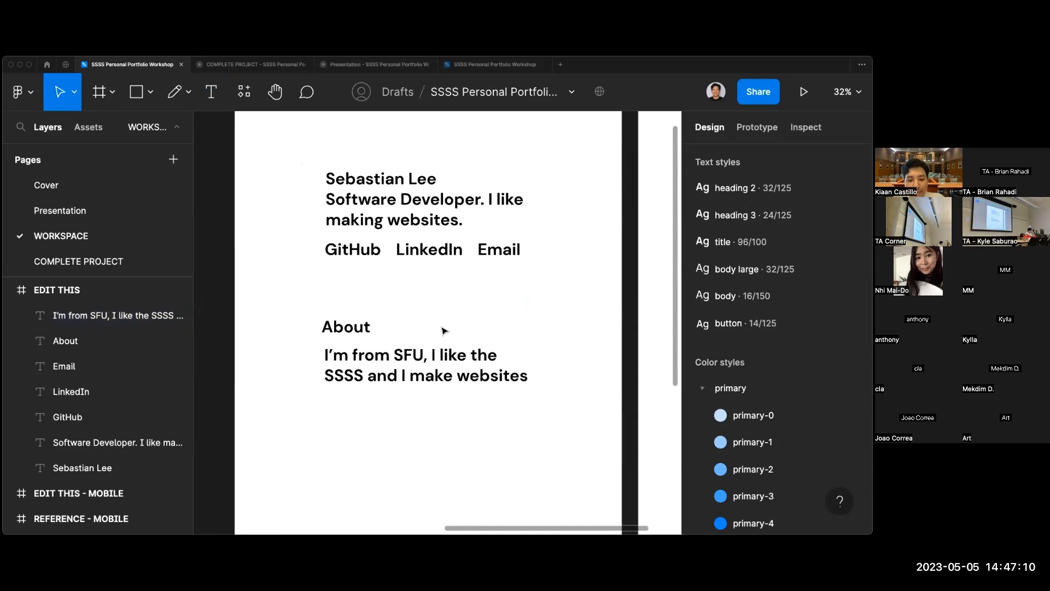
scroll(444, 330, down, 2)
scroll(478, 400, down, 1)
scroll(478, 400, left, 8)
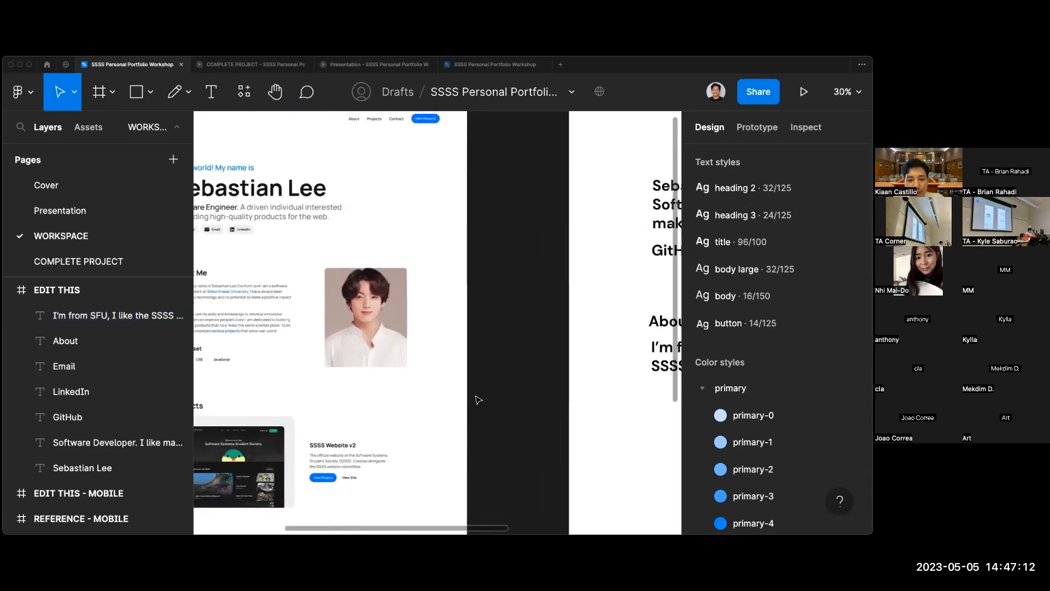
scroll(478, 400, right, 7)
scroll(478, 399, right, 5)
scroll(478, 398, up, 2)
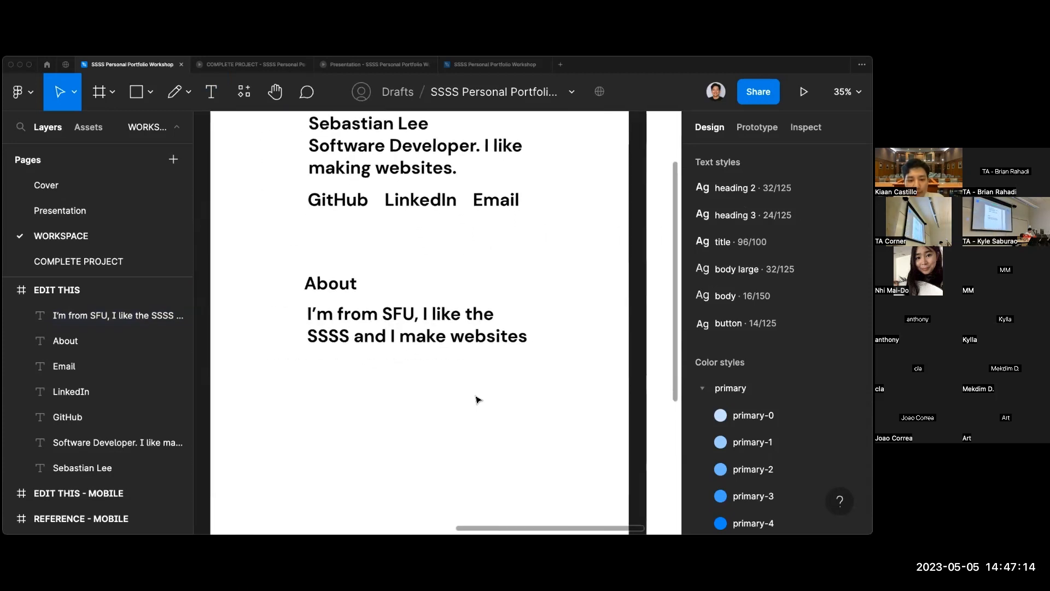
click(454, 344)
click(454, 350)
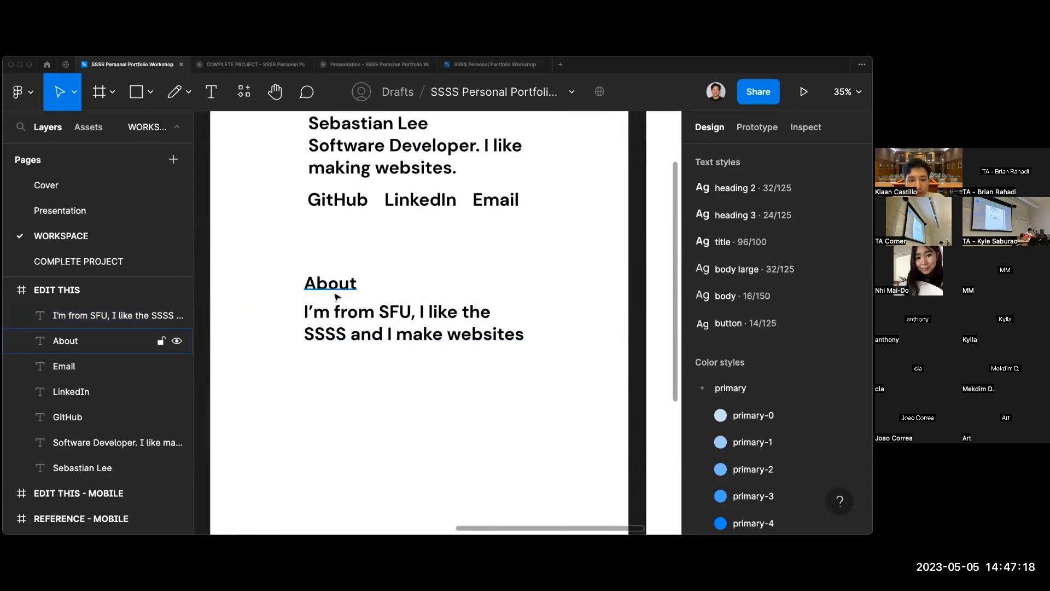
Add a 'My Skills' heading text below the About paragraph.
scroll(361, 344, left, 10)
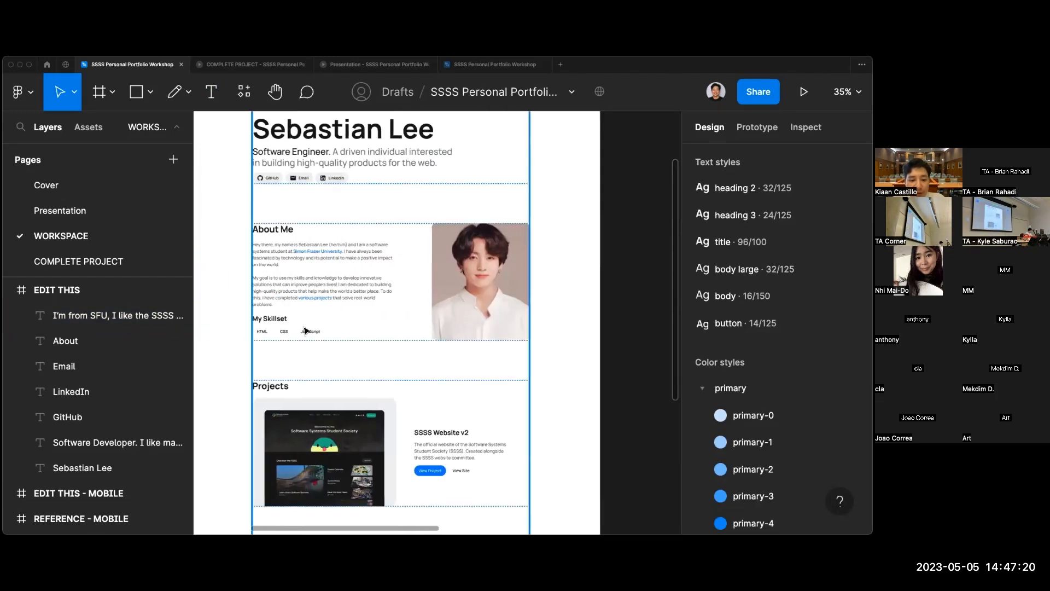
scroll(296, 327, right, 10)
scroll(295, 327, down, 1)
key(t)
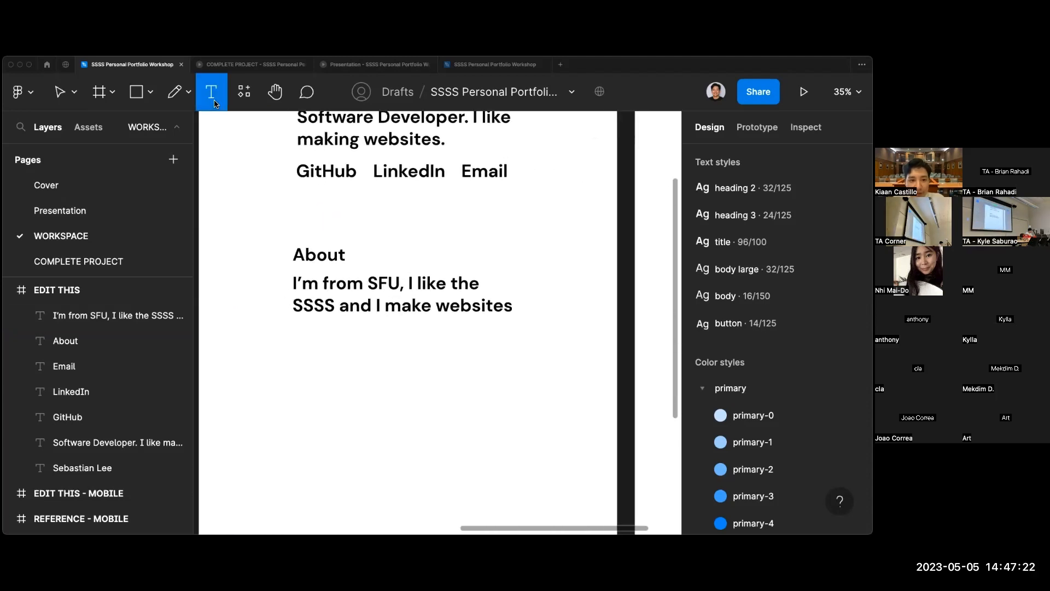
click(311, 341)
text(Sk)
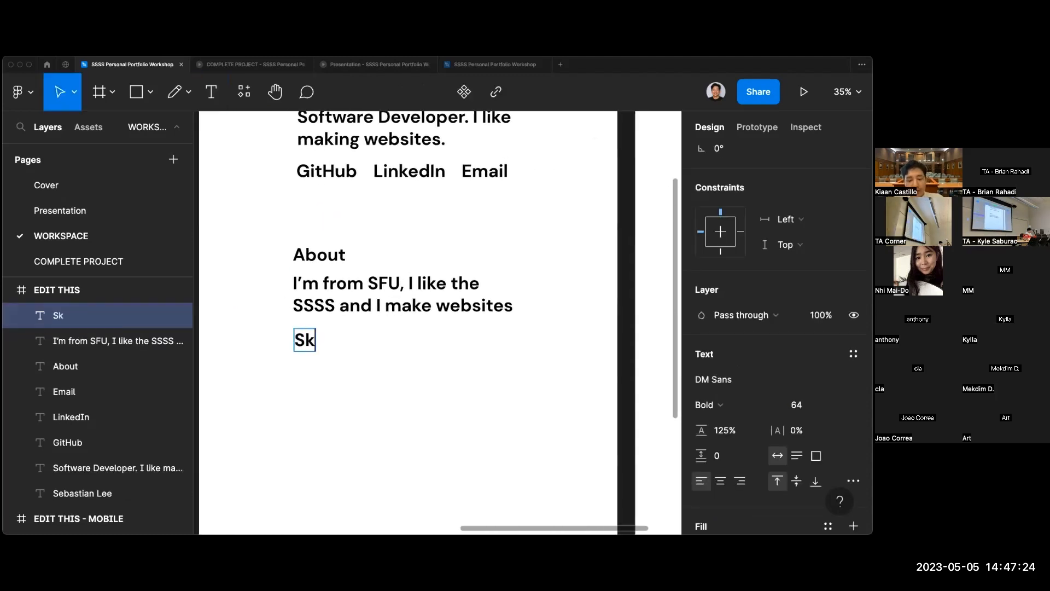
key(BackSpace)
key(BackSpace)
text(My SKill)
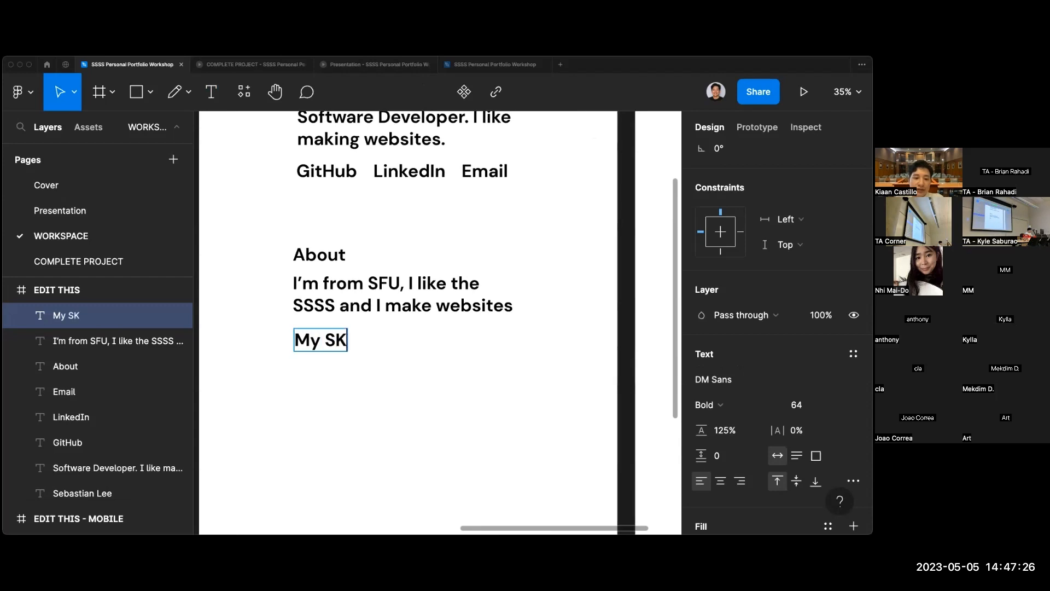
key(BackSpace)
key(BackSpace)
key(BackSpace)
key(BackSpace)
text(ik)
key(BackSpace)
key(BackSpace)
text(kills)
click(367, 422)
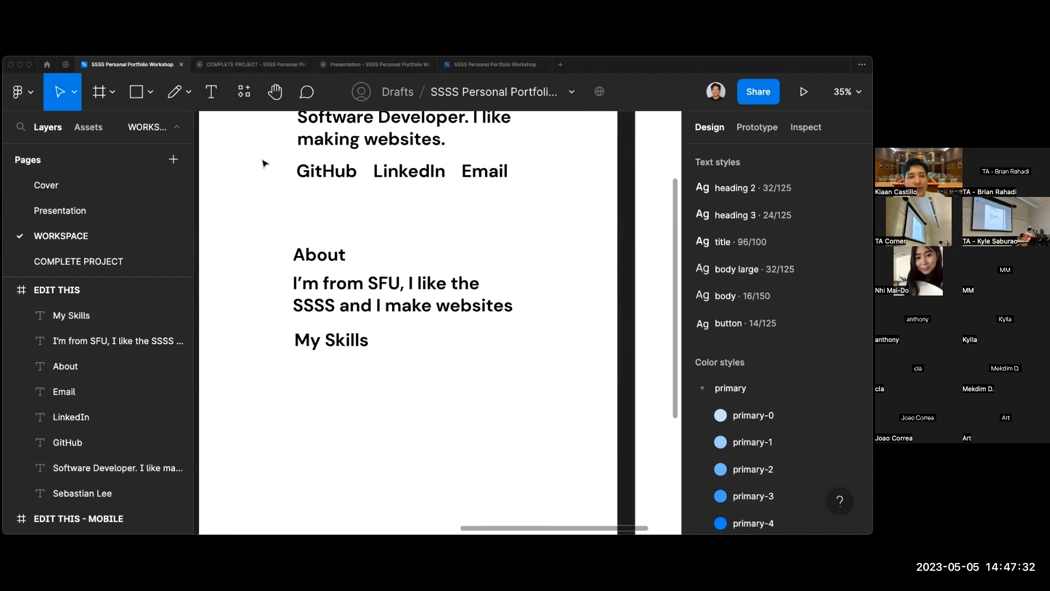
Add 'HTML', 'CSS' and 'JavaScript' text labels below the My Skills heading.
key(t)
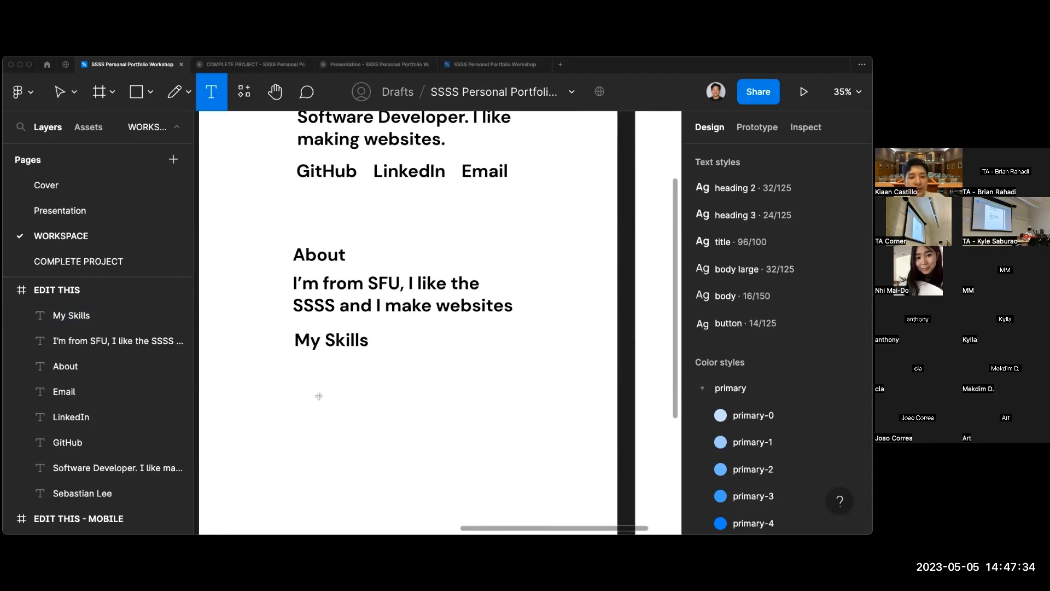
click(304, 369)
text(HTML)
key(Escape)
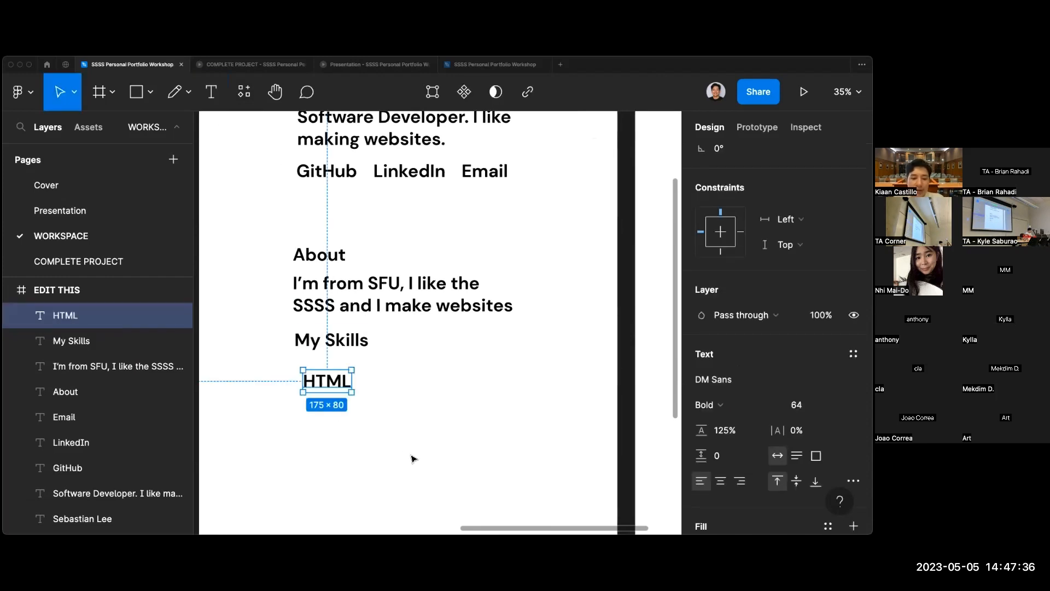
key(t)
click(374, 390)
text(CSS)
key(Escape)
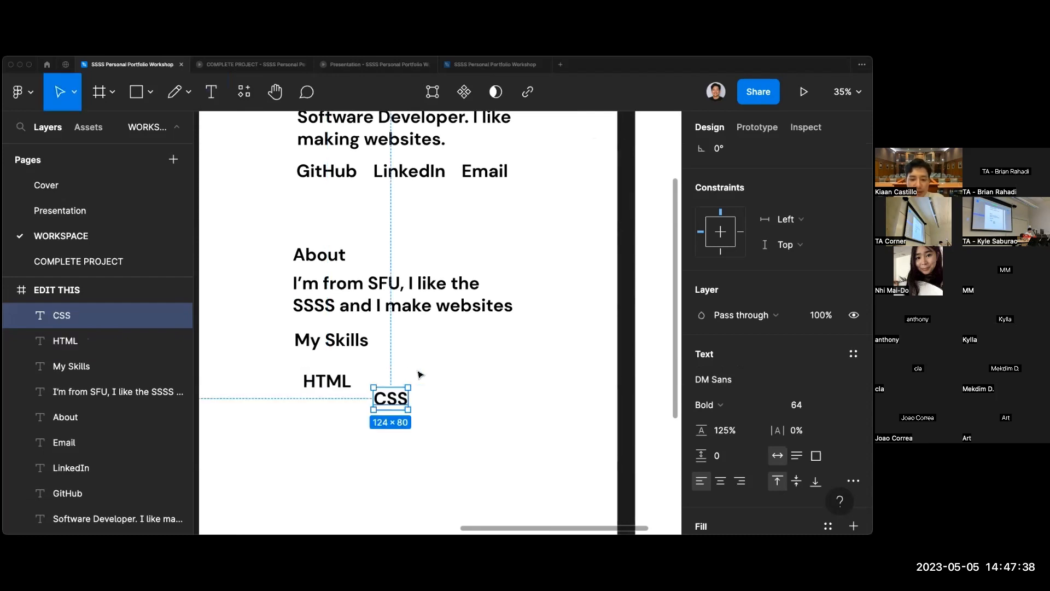
key(t)
click(417, 370)
text(JavaScript)
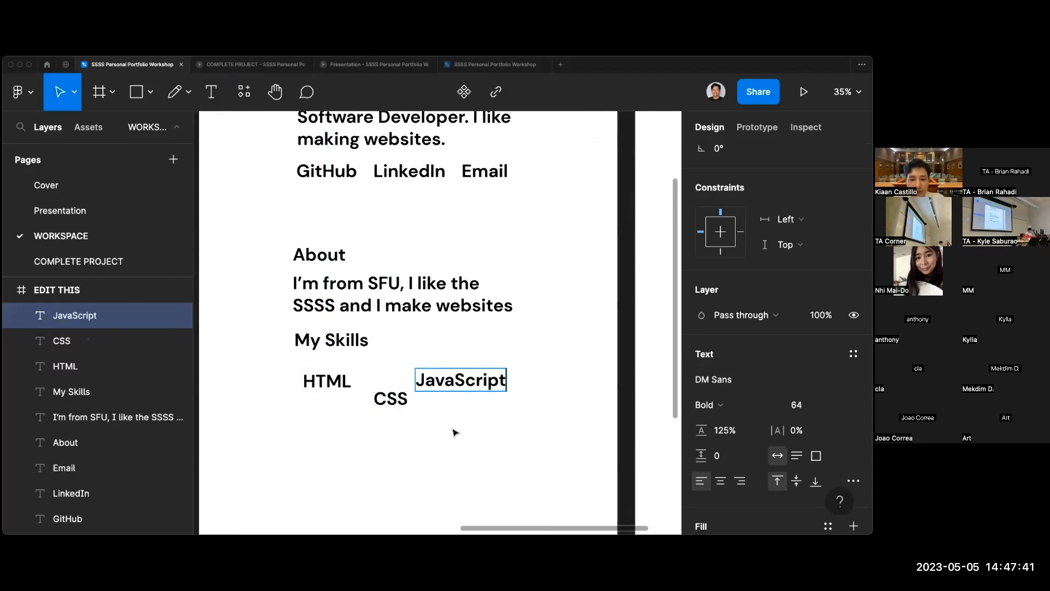
key(Escape)
Line up HTML, CSS and JavaScript in one row directly under My Skills.
drag(303, 379, 294, 367)
drag(390, 397, 373, 366)
mouse_move(459, 381)
mouse_down()
mouse_move(441, 365)
mouse_move(449, 382)
mouse_up()
click(443, 397)
click(447, 408)
click(441, 425)
scroll(442, 424, down, 1)
scroll(441, 424, down, 2)
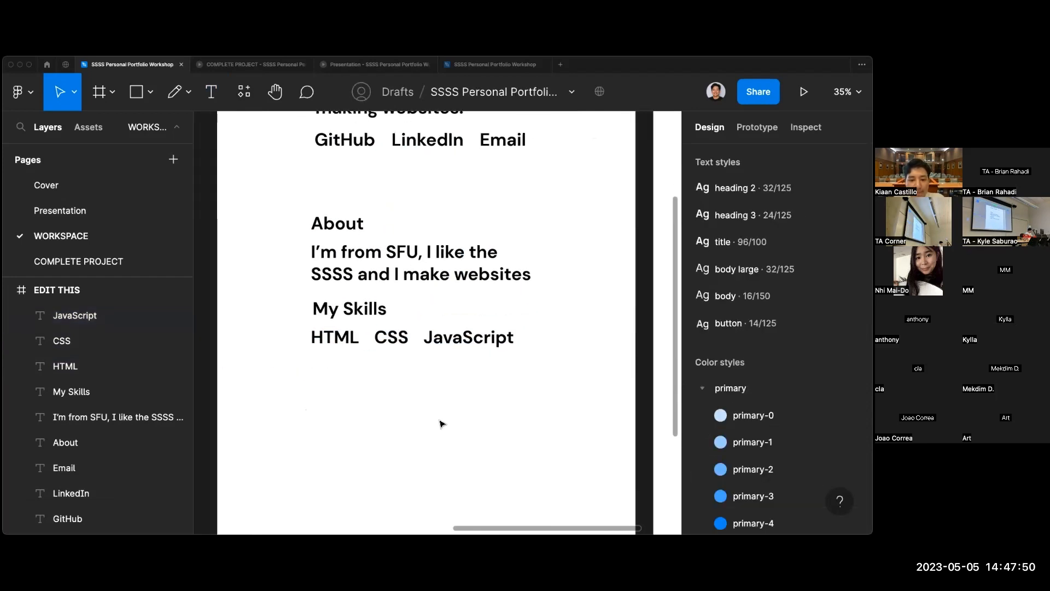
scroll(441, 424, left, 8)
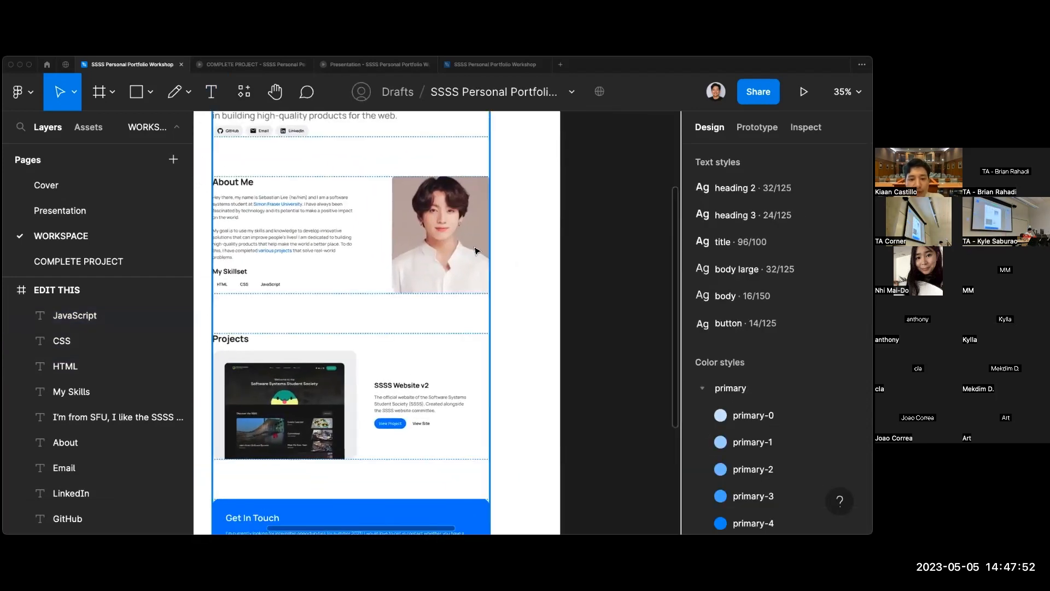
scroll(529, 277, right, 8)
scroll(529, 280, down, 3)
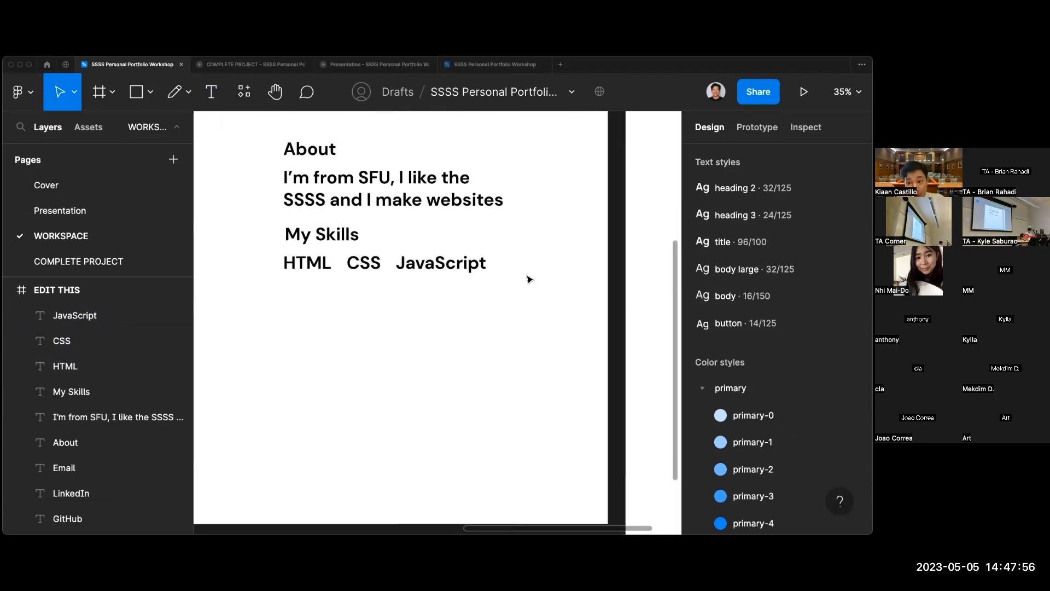
Draw a large 542×559 rectangle below the HTML, CSS and JavaScript row.
scroll(529, 335, up, 1)
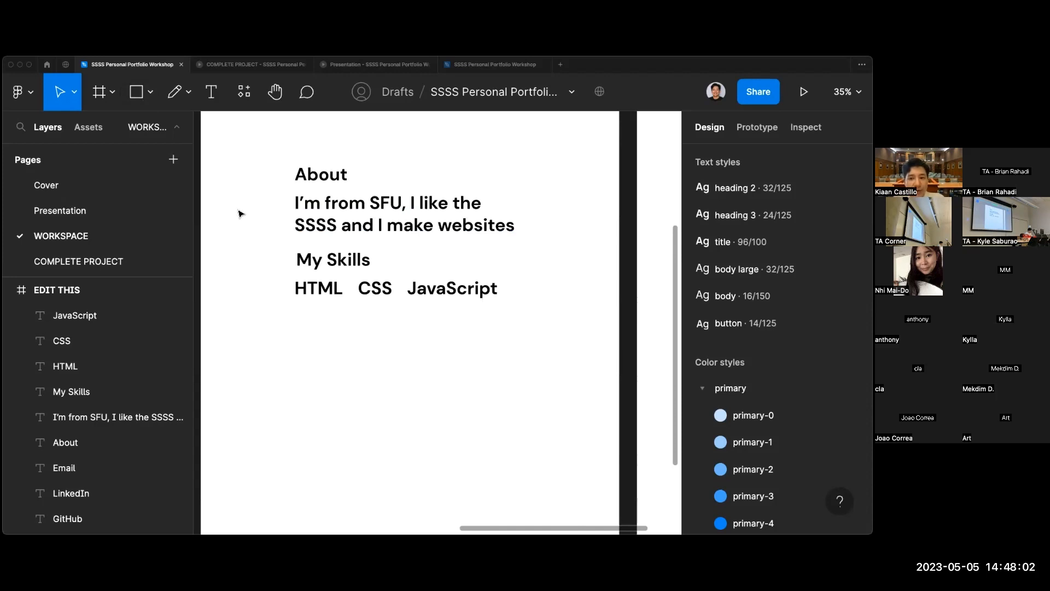
click(137, 93)
click(149, 93)
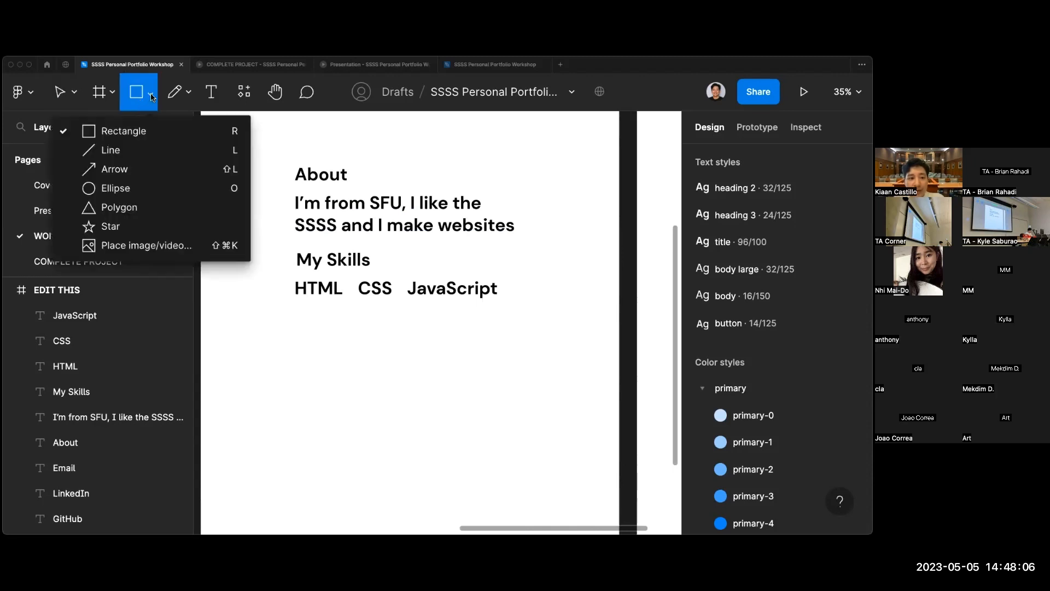
click(159, 131)
drag(308, 308, 458, 463)
Nudge the placeholder rectangle slightly right and down into position.
click(571, 364)
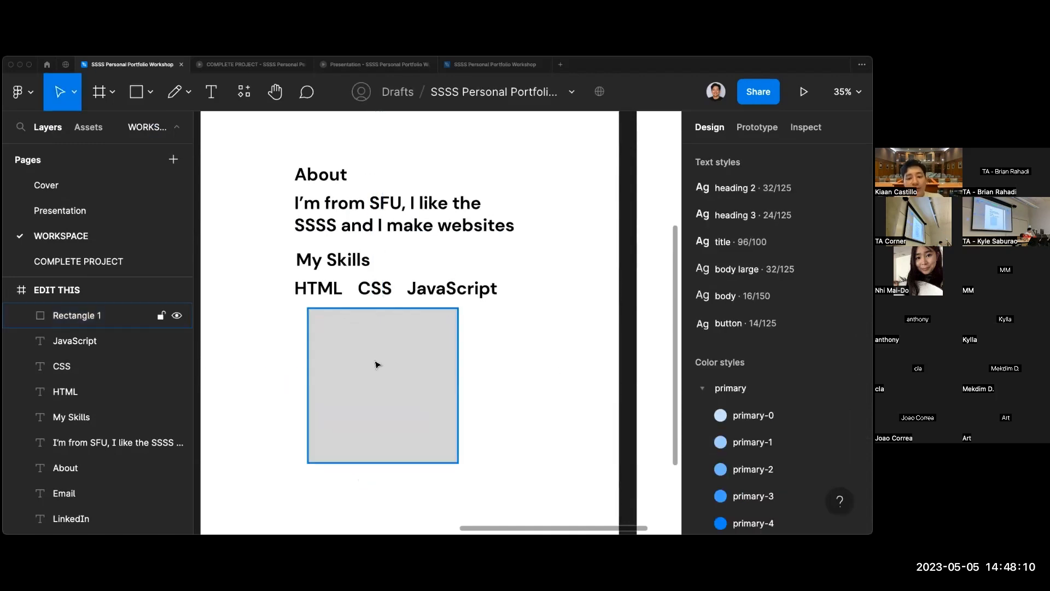
drag(376, 363, 380, 366)
click(470, 363)
scroll(472, 362, down, 1)
scroll(473, 365, up, 2)
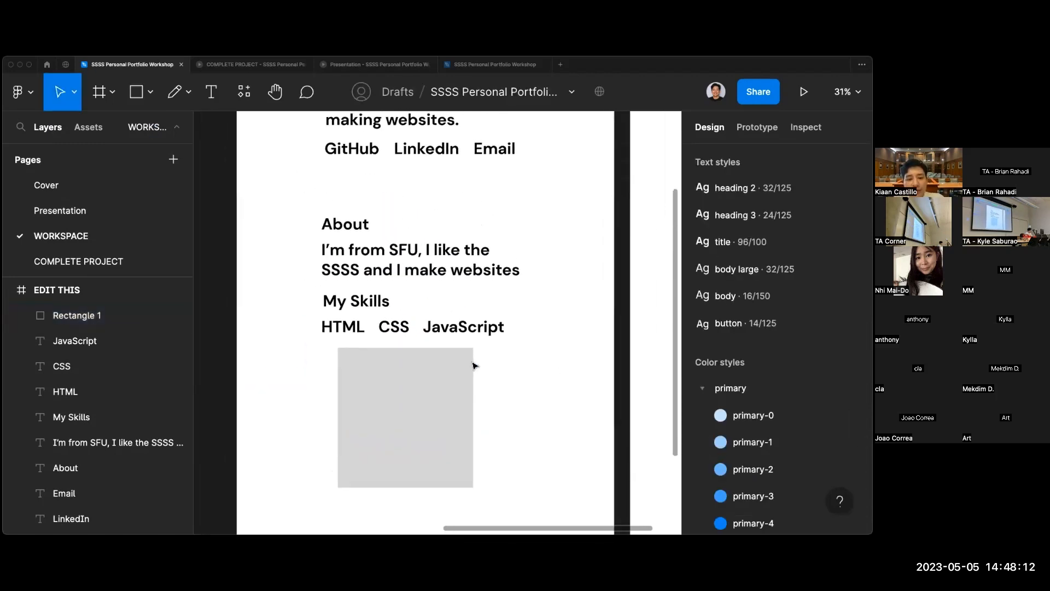
scroll(473, 364, down, 2)
scroll(515, 379, up, 1)
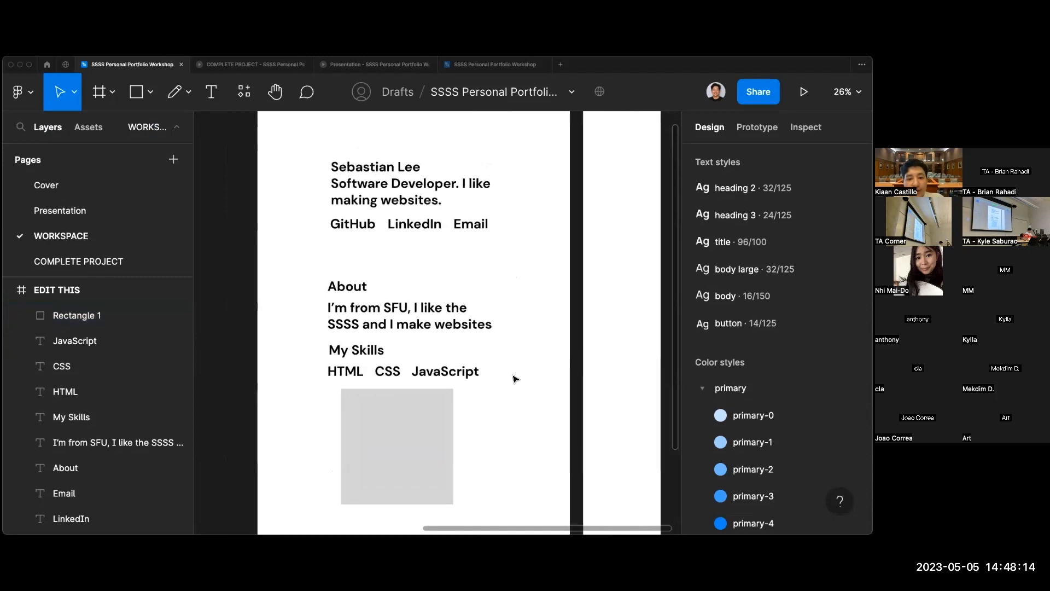
scroll(515, 379, right, 1)
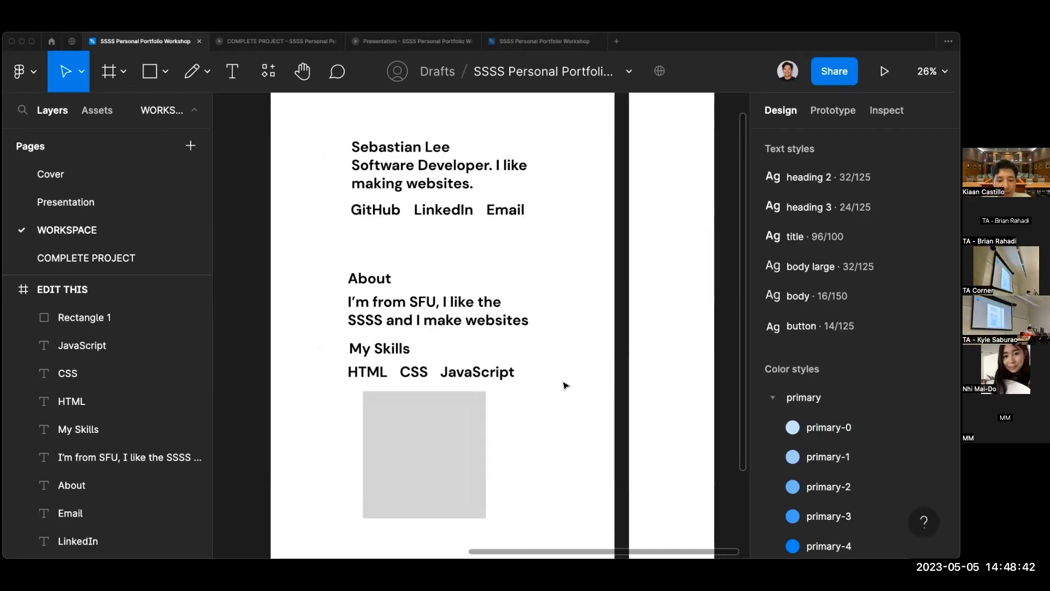
click(435, 409)
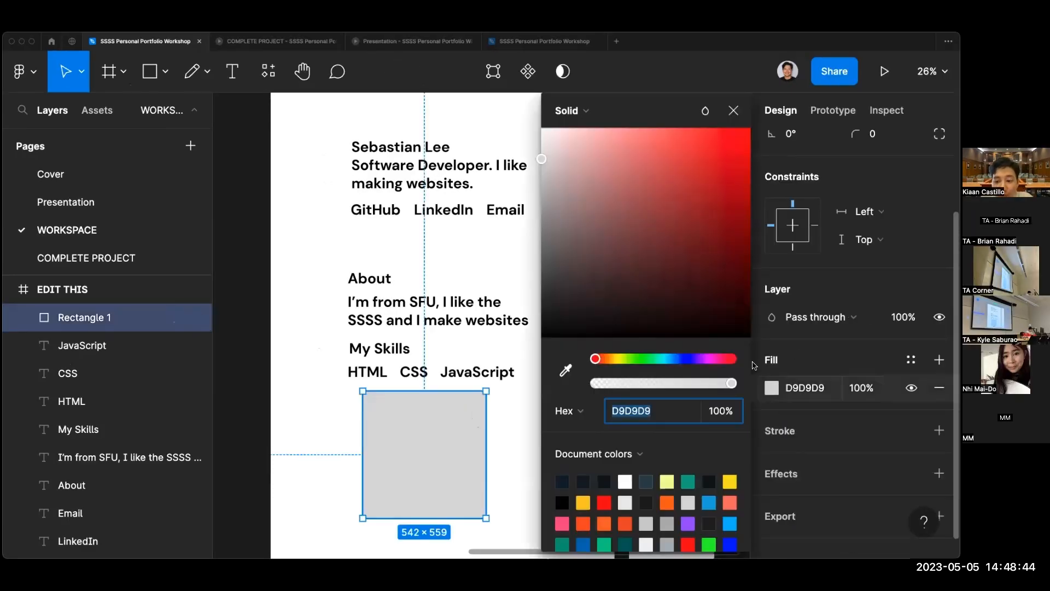
click(772, 387)
click(581, 110)
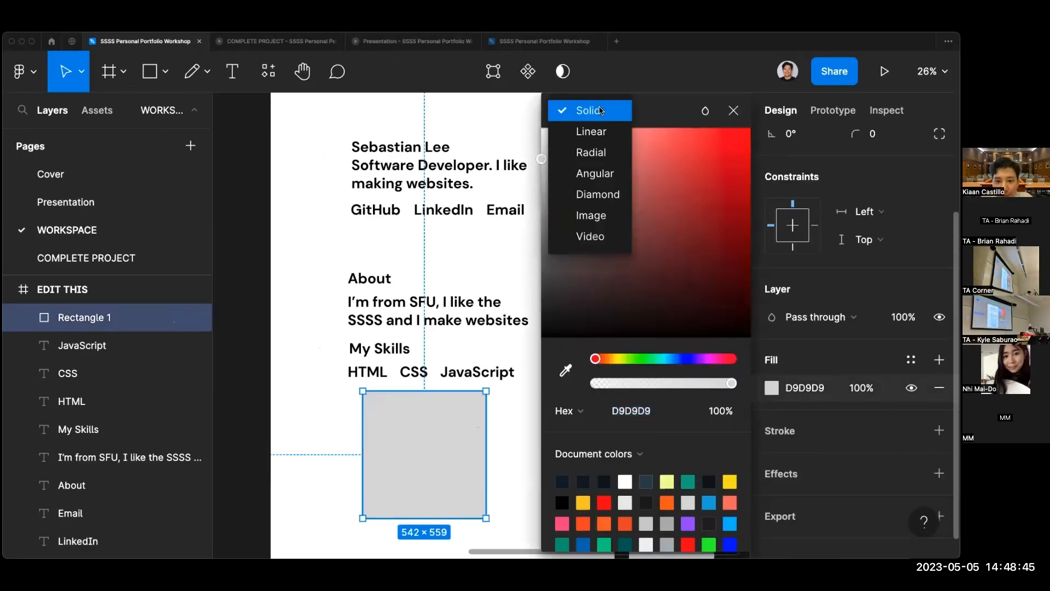
click(601, 226)
click(527, 421)
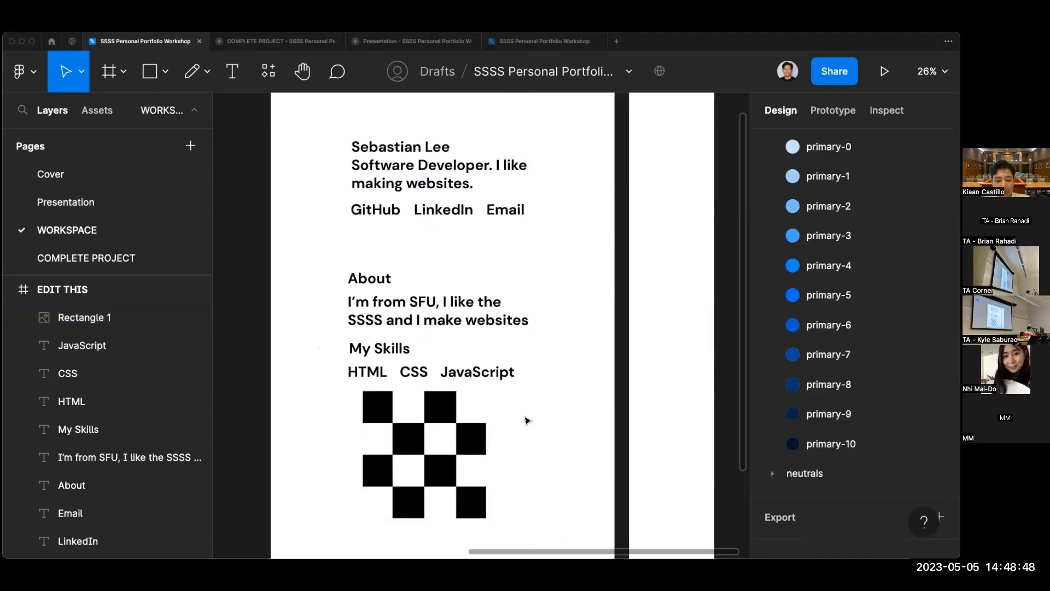
key(super+z)
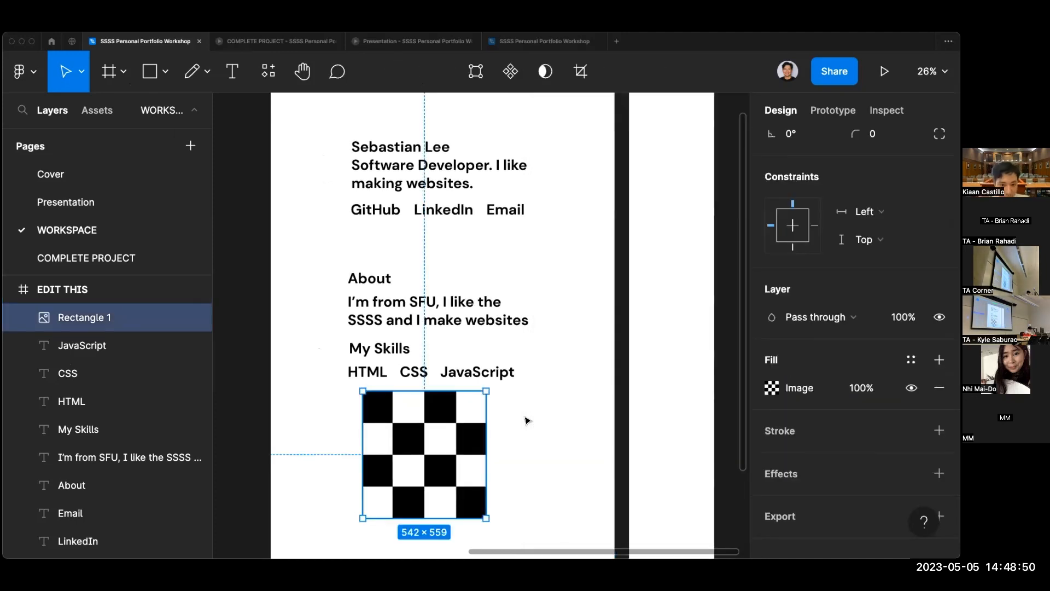
key(super+z)
key(super+z)
key(super+z)
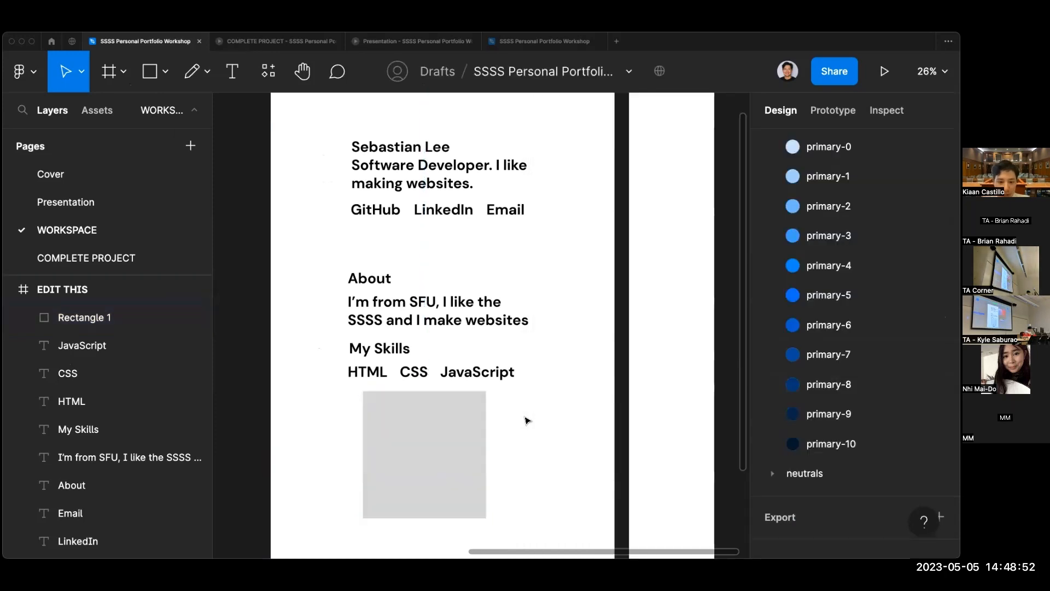
scroll(530, 415, left, 2)
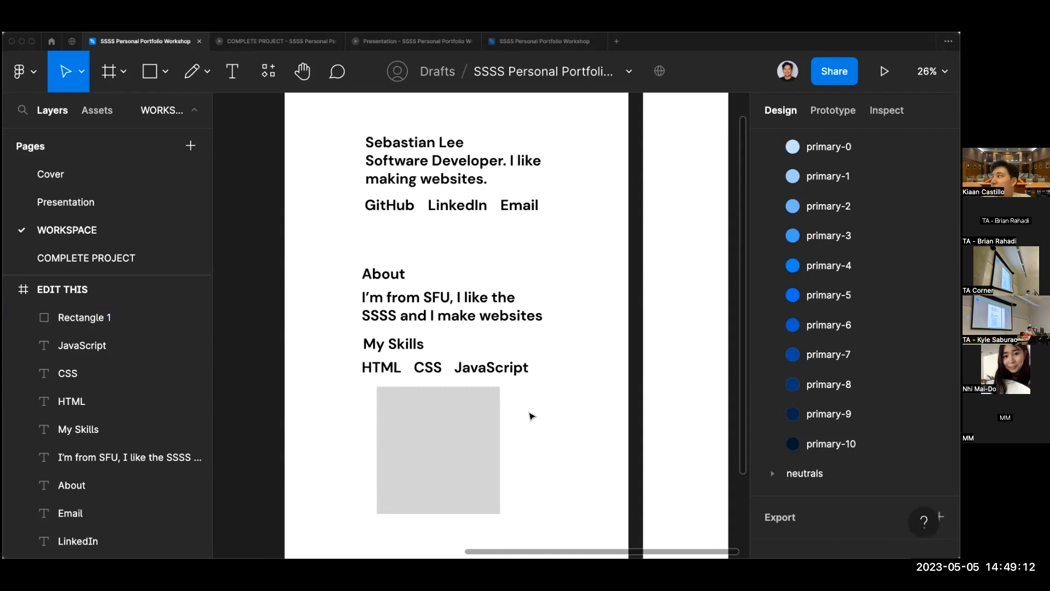
scroll(532, 417, down, 5)
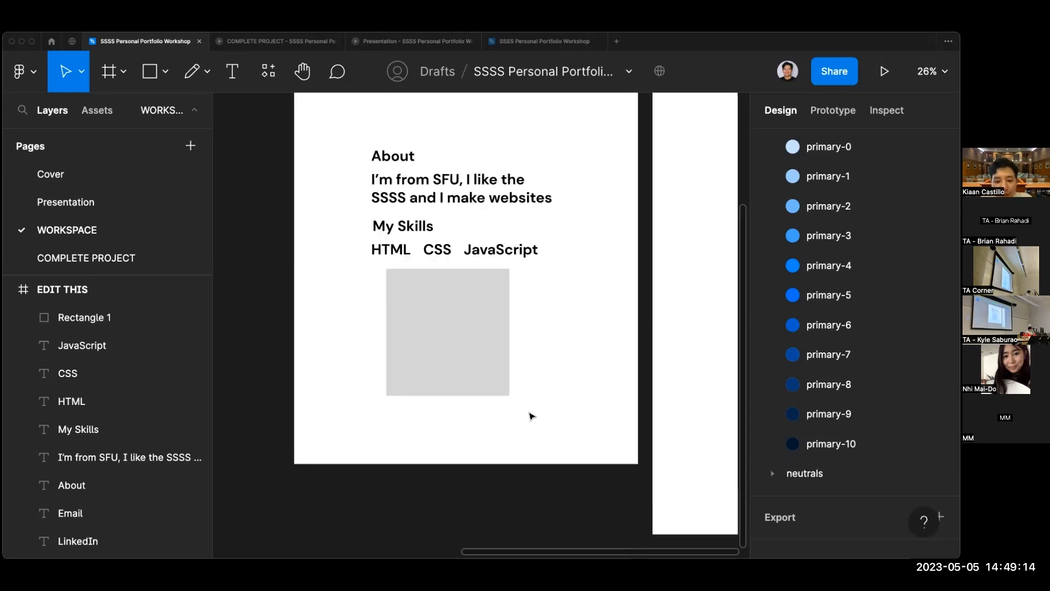
scroll(532, 417, down, 5)
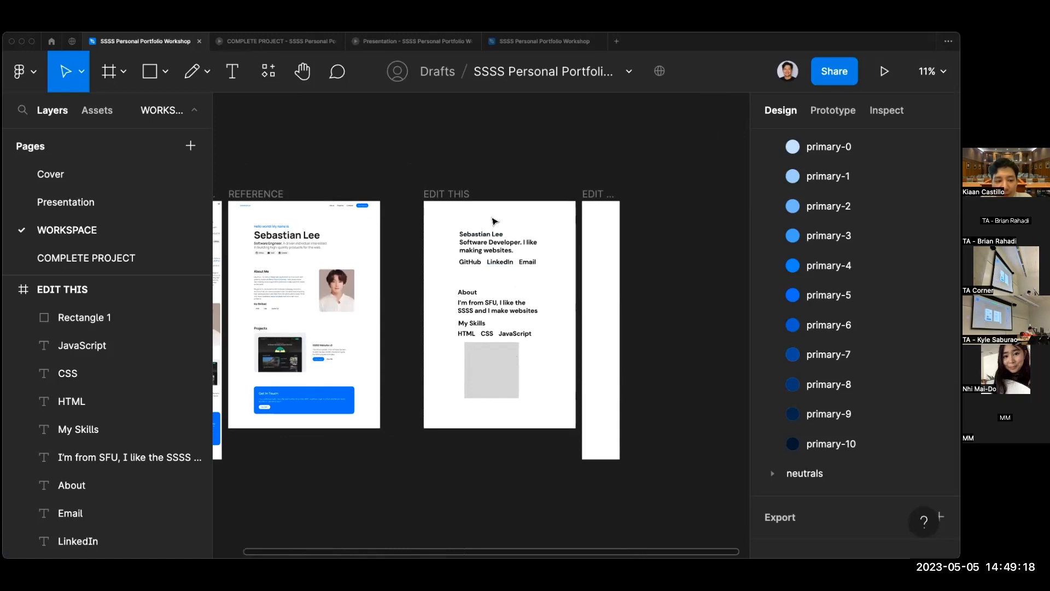
click(455, 196)
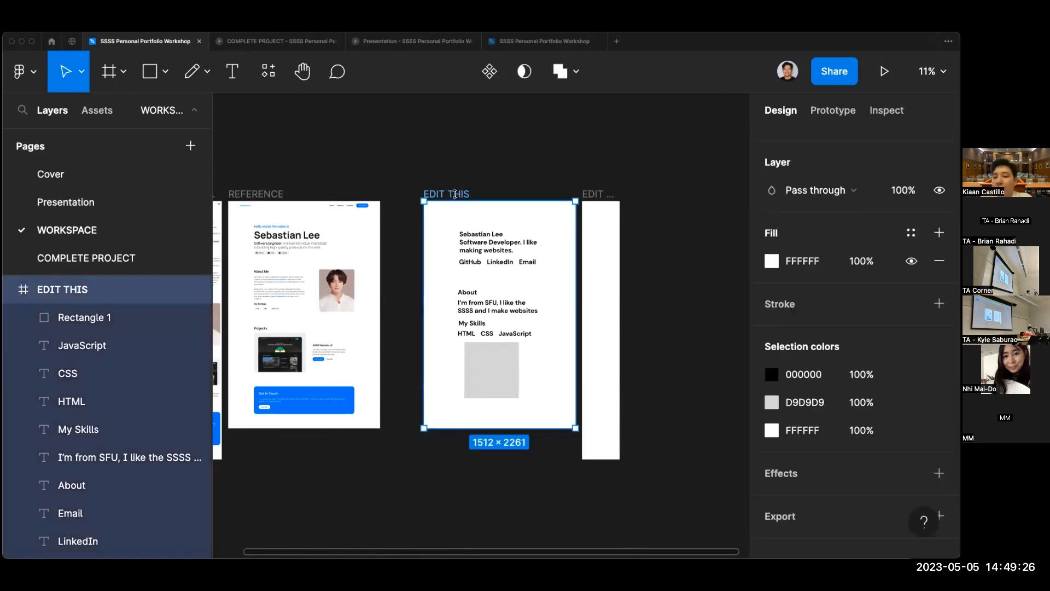
click(497, 182)
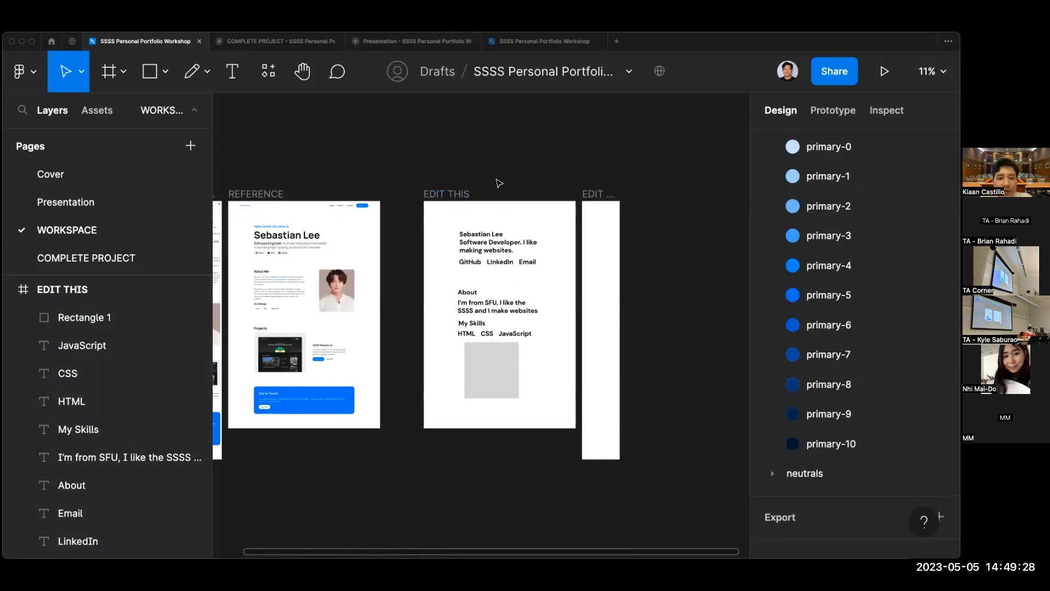
scroll(63, 353, down, 3)
scroll(63, 350, up, 3)
click(57, 288)
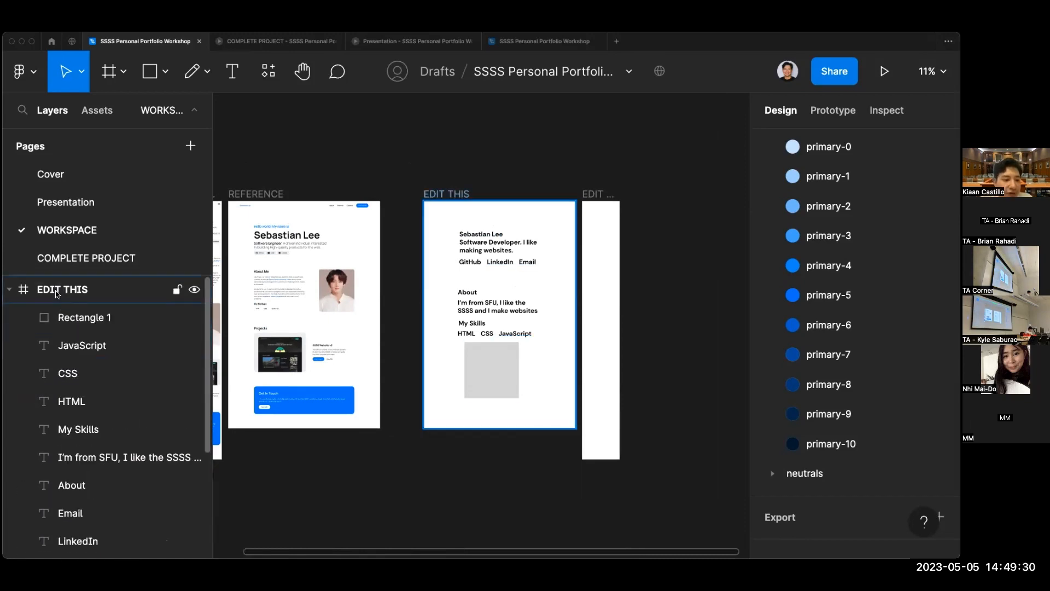
click(53, 287)
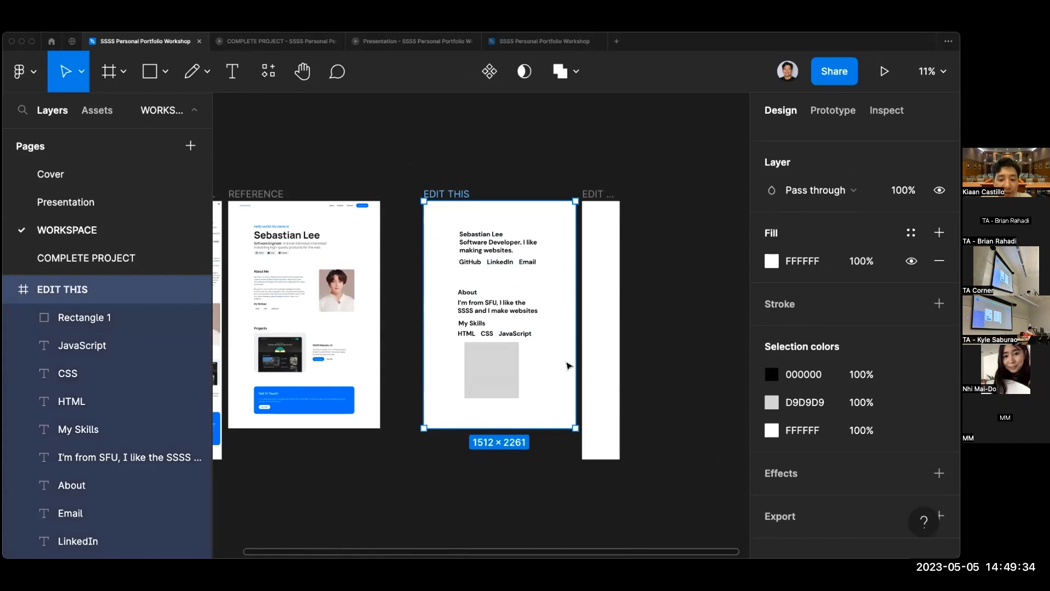
scroll(568, 365, down, 5)
scroll(567, 366, up, 2)
drag(553, 326, 553, 555)
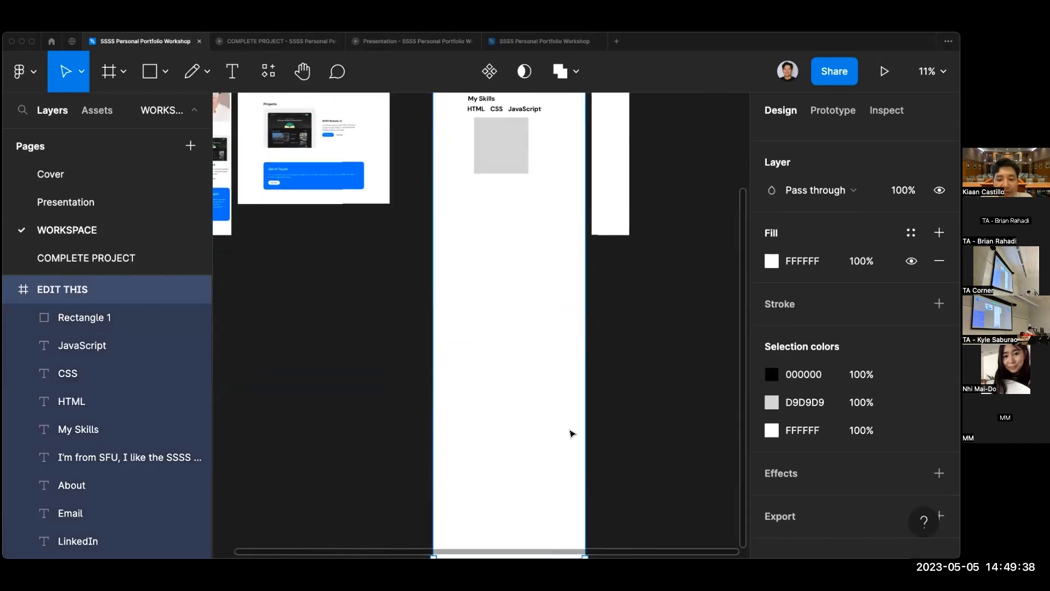
click(625, 412)
scroll(547, 358, down, 5)
scroll(547, 359, up, 5)
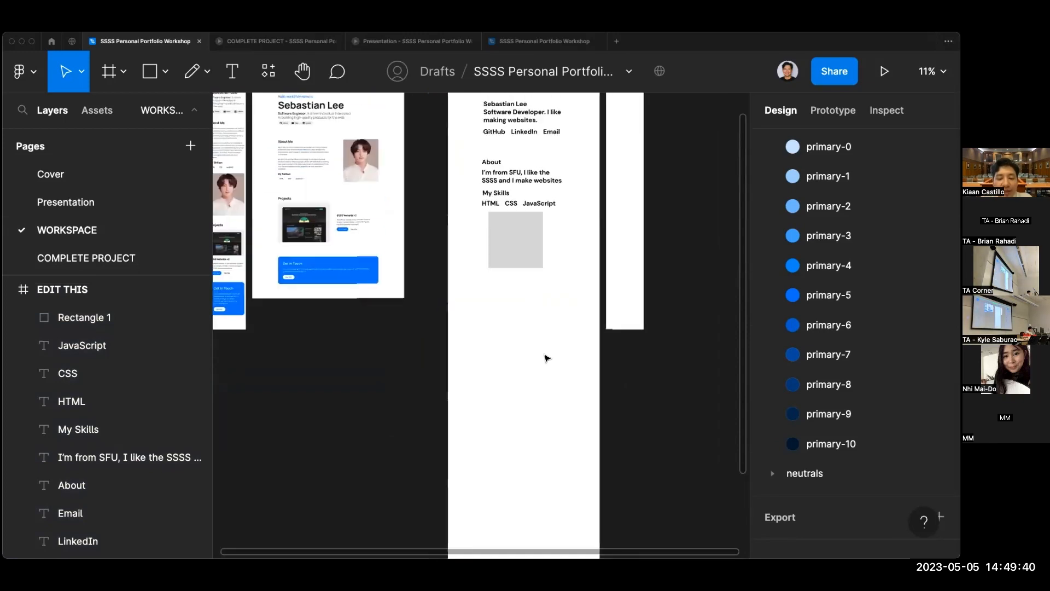
scroll(547, 358, down, 3)
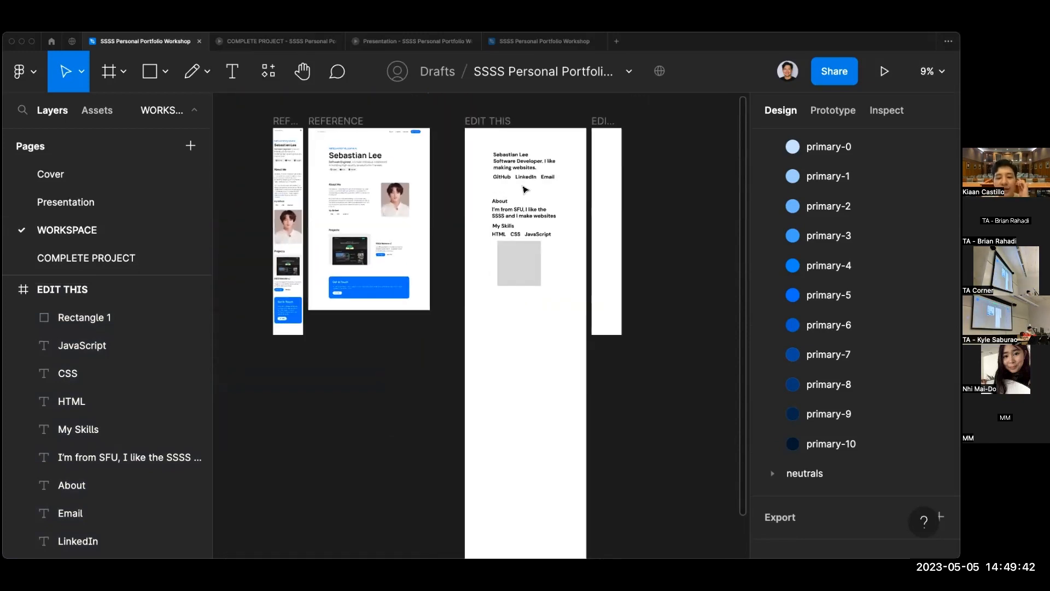
scroll(536, 167, down, 1)
scroll(536, 167, down, 1)
scroll(536, 166, right, 1)
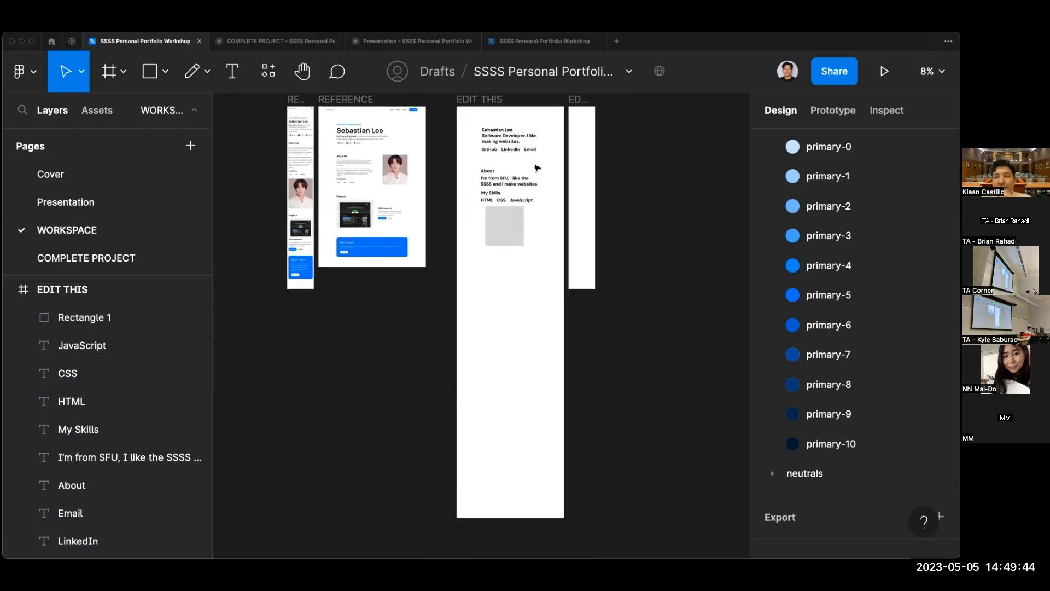
scroll(576, 246, up, 1)
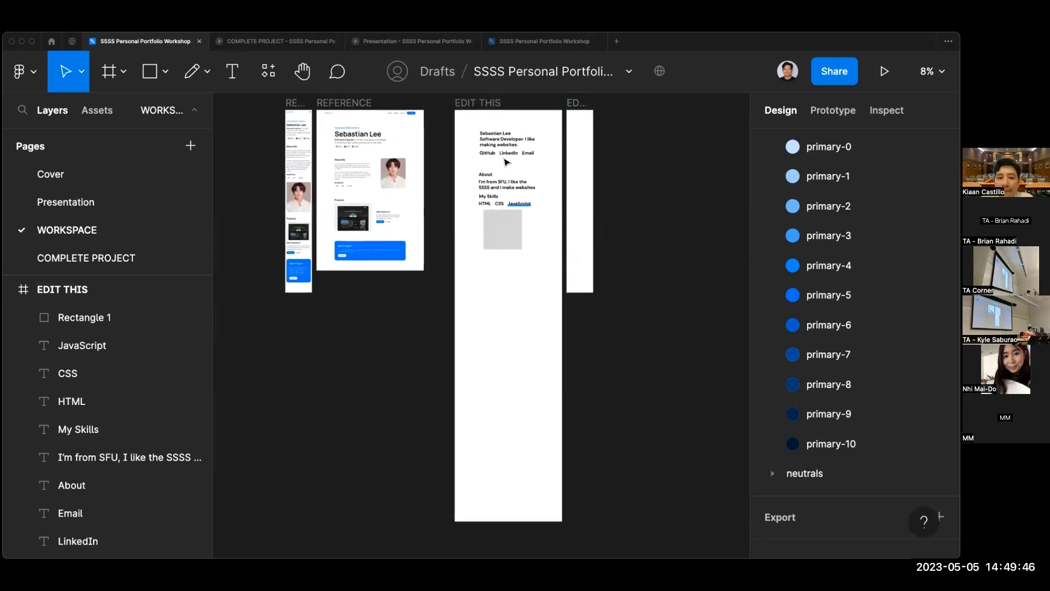
click(492, 117)
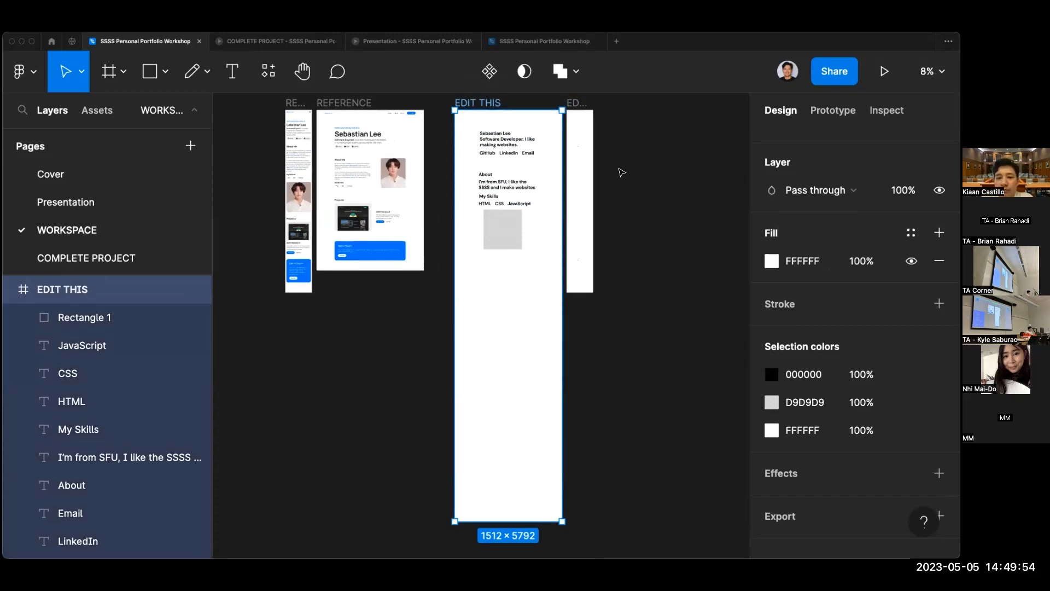
click(532, 244)
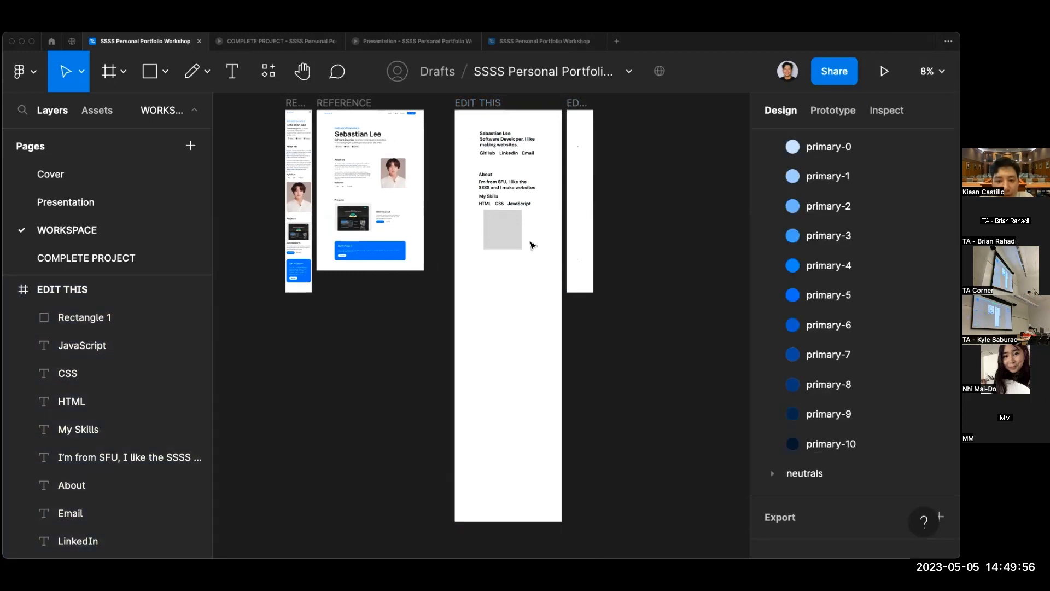
scroll(532, 246, up, 5)
scroll(533, 253, left, 2)
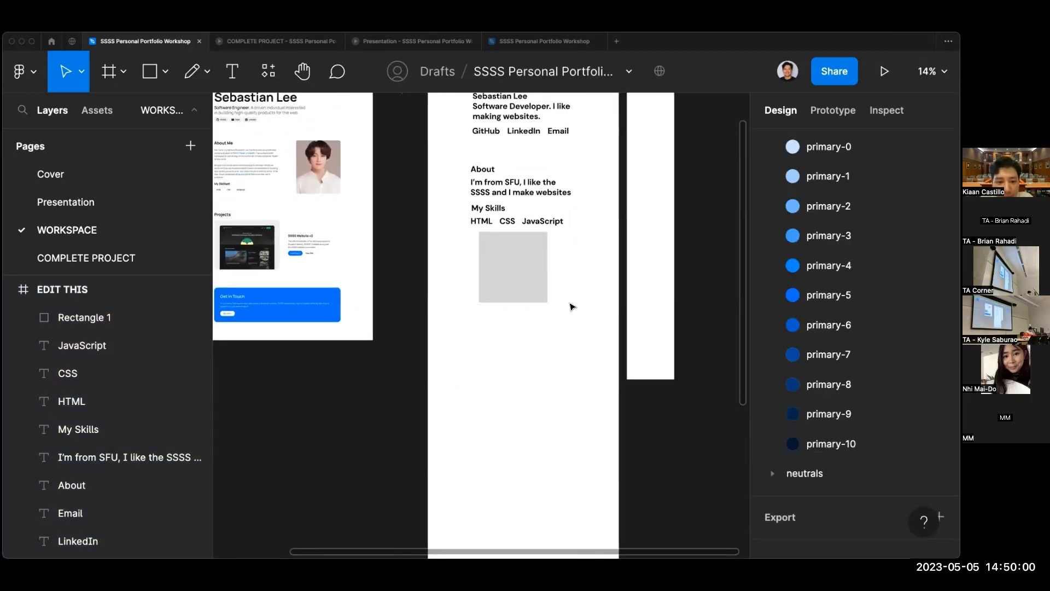
Add a 'Projects' heading below the grey image placeholder.
scroll(569, 305, down, 3)
scroll(569, 306, up, 4)
scroll(570, 304, down, 1)
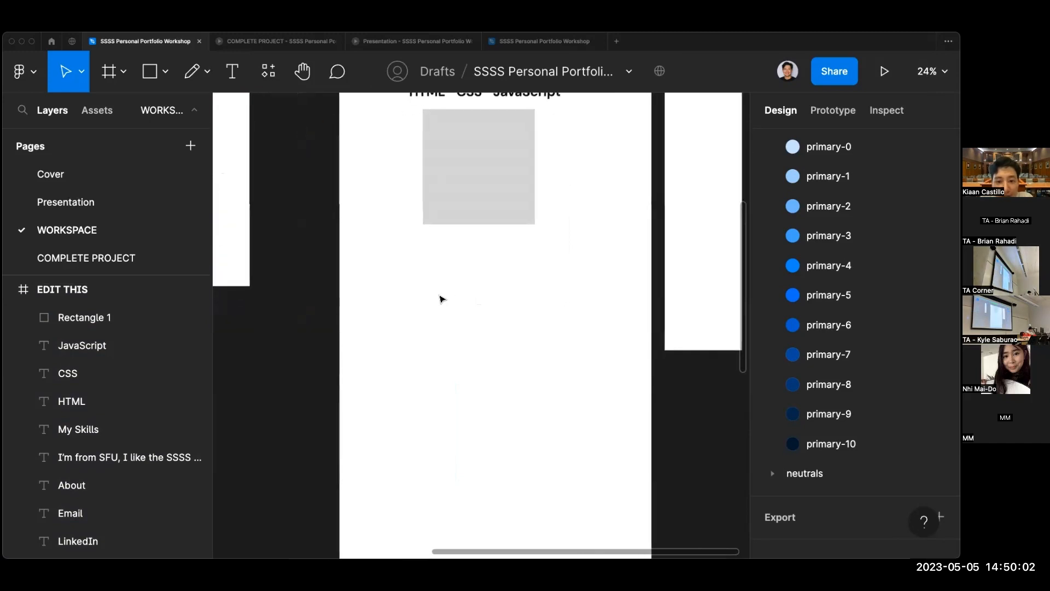
key(t)
click(403, 279)
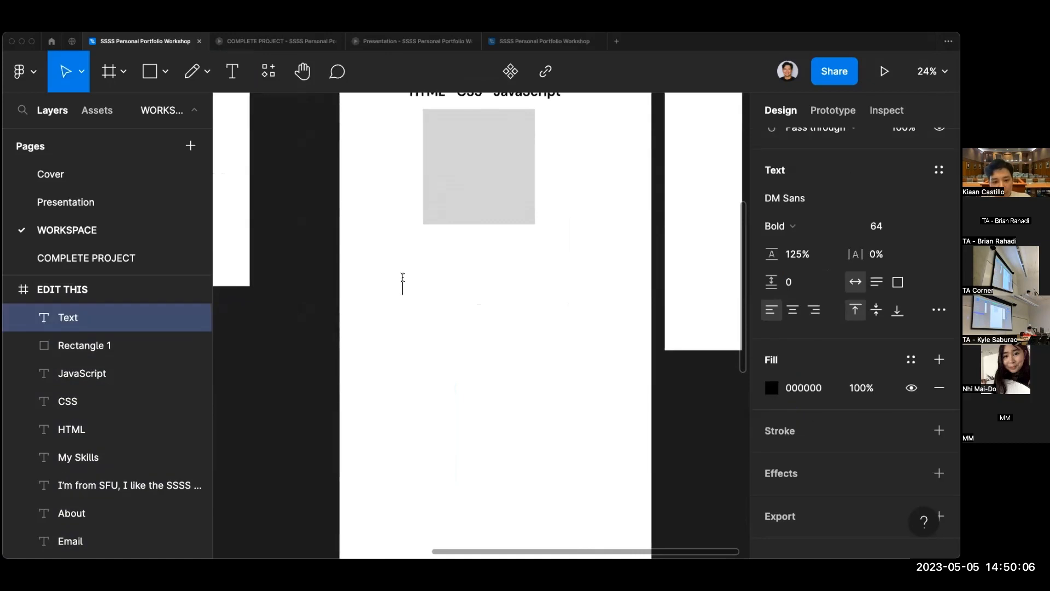
text(Projects)
click(432, 317)
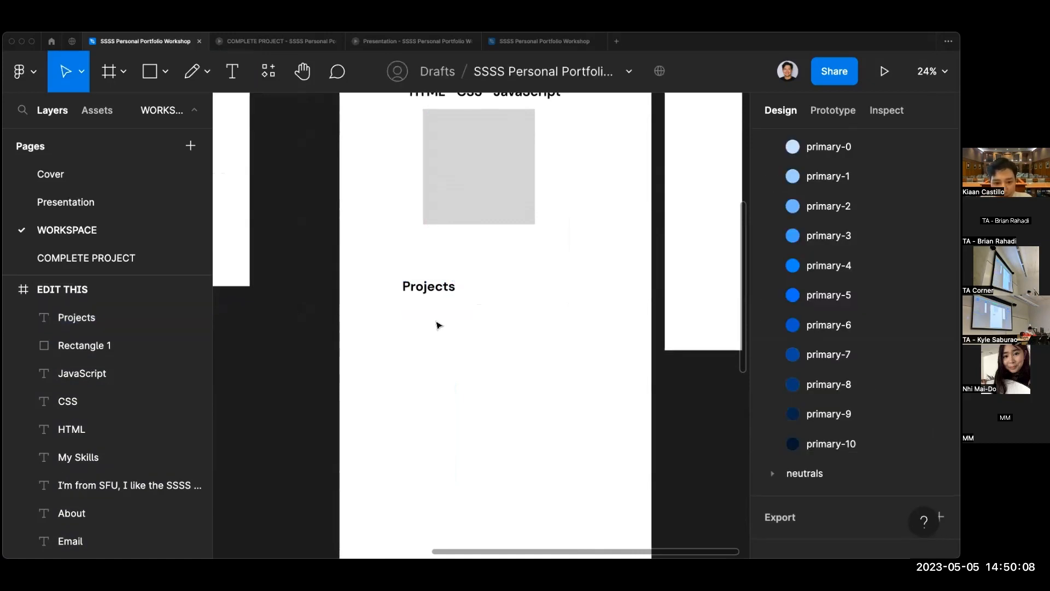
scroll(437, 325, down, 1)
scroll(437, 323, down, 1)
scroll(437, 323, left, 1)
drag(445, 310, 437, 308)
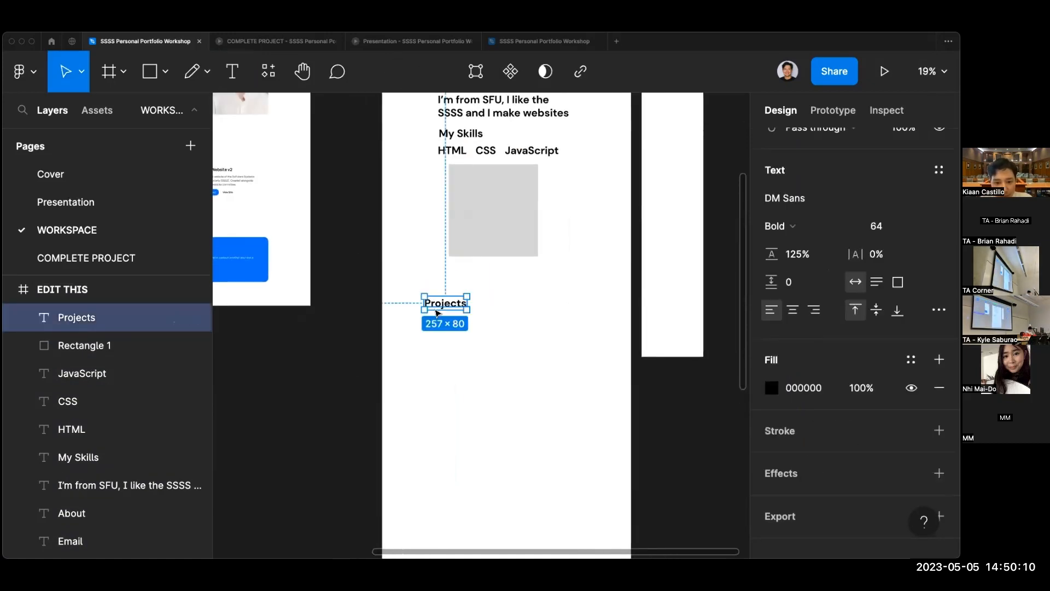
click(454, 367)
Draw a grey placeholder rectangle, Rectangle 2, under the Projects heading.
scroll(479, 376, up, 1)
scroll(481, 380, down, 2)
scroll(480, 380, left, 1)
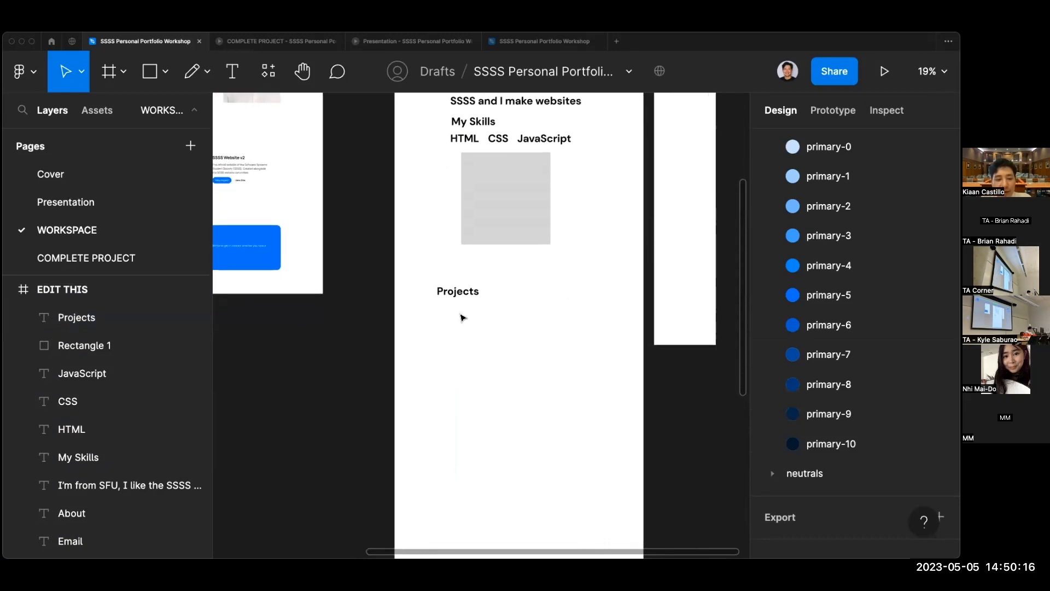
key(r)
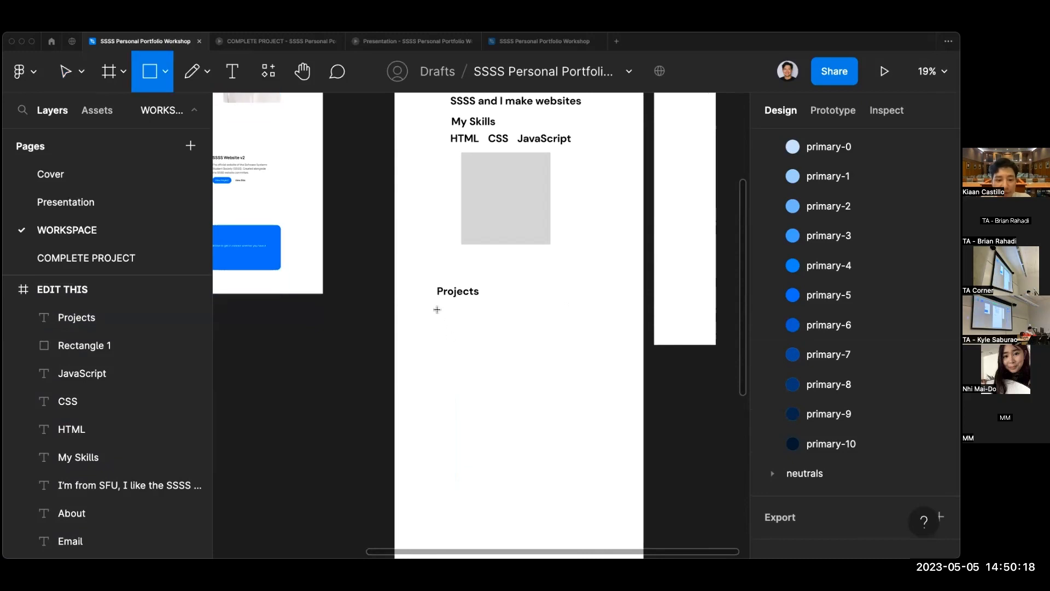
mouse_move(437, 310)
mouse_down()
mouse_move(466, 320)
mouse_move(529, 386)
mouse_move(521, 371)
mouse_up()
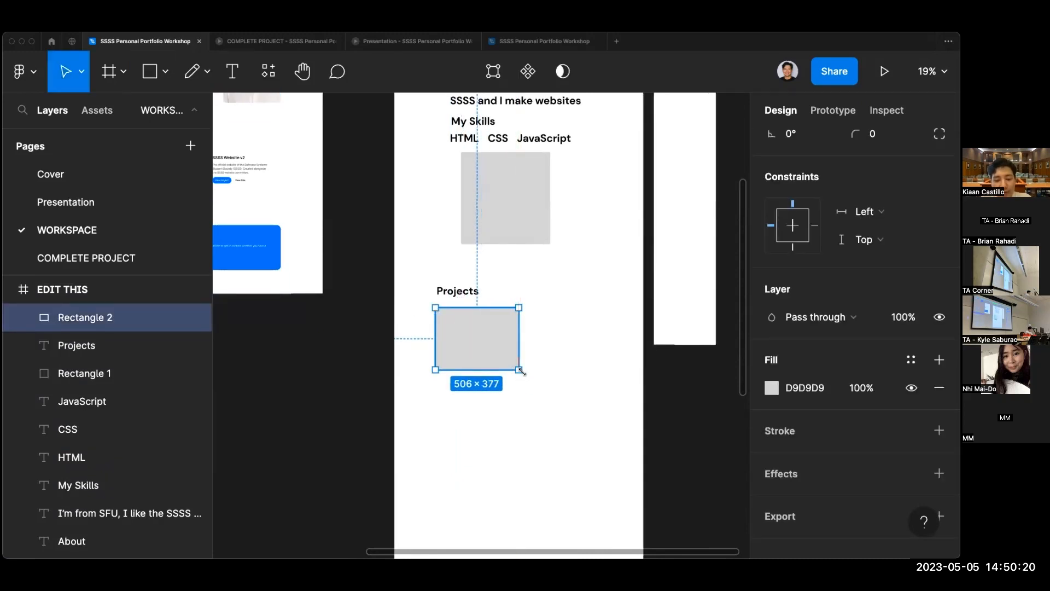
click(569, 368)
scroll(570, 364, up, 3)
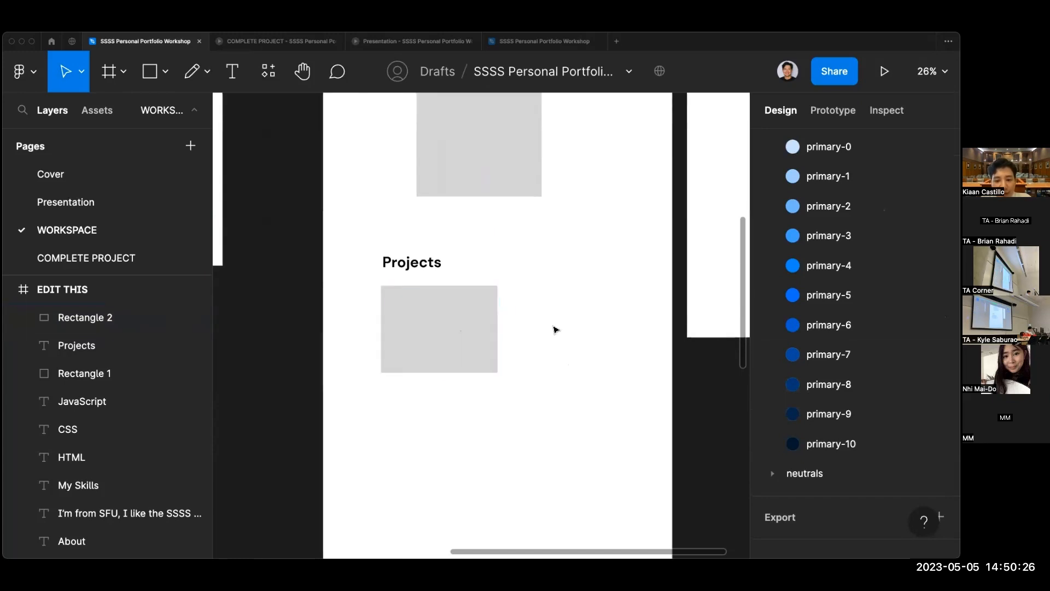
scroll(556, 329, left, 1)
scroll(555, 329, up, 1)
scroll(555, 329, left, 5)
scroll(556, 328, up, 2)
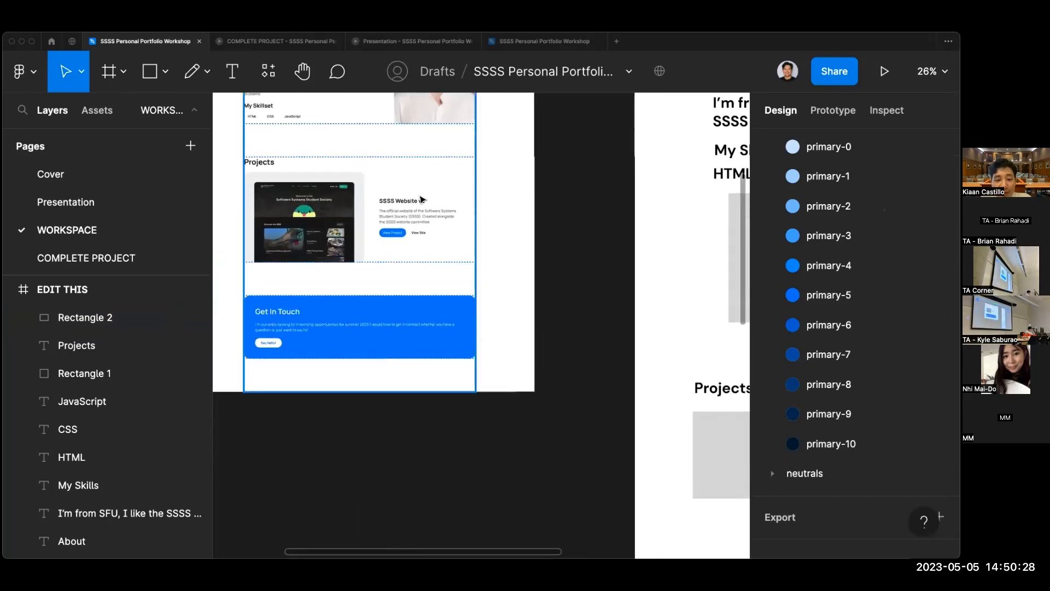
scroll(407, 212, up, 3)
scroll(407, 212, up, 2)
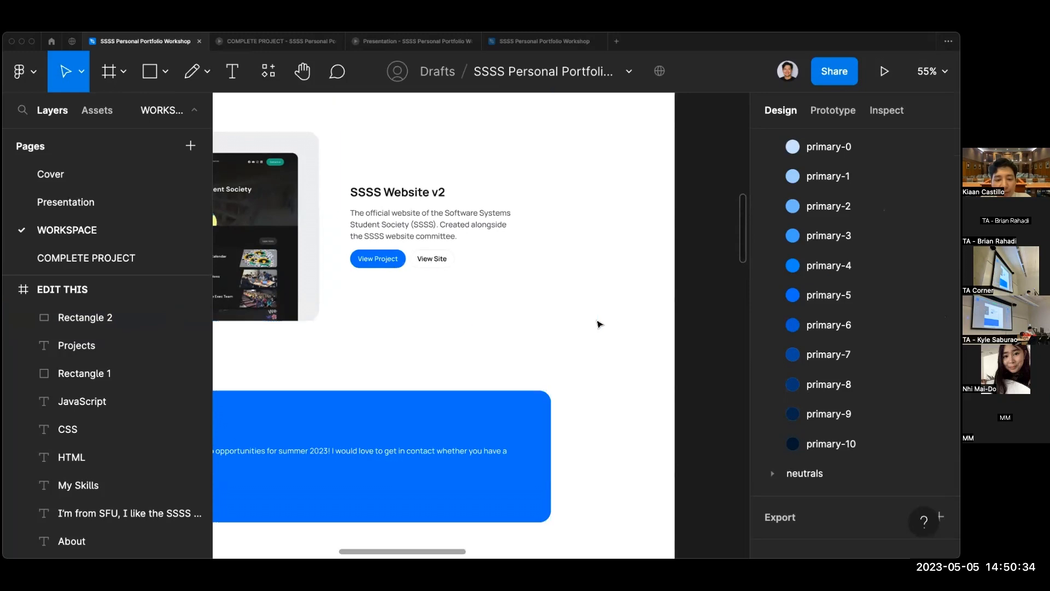
scroll(598, 324, right, 10)
scroll(598, 323, down, 3)
scroll(597, 324, right, 10)
scroll(597, 323, down, 6)
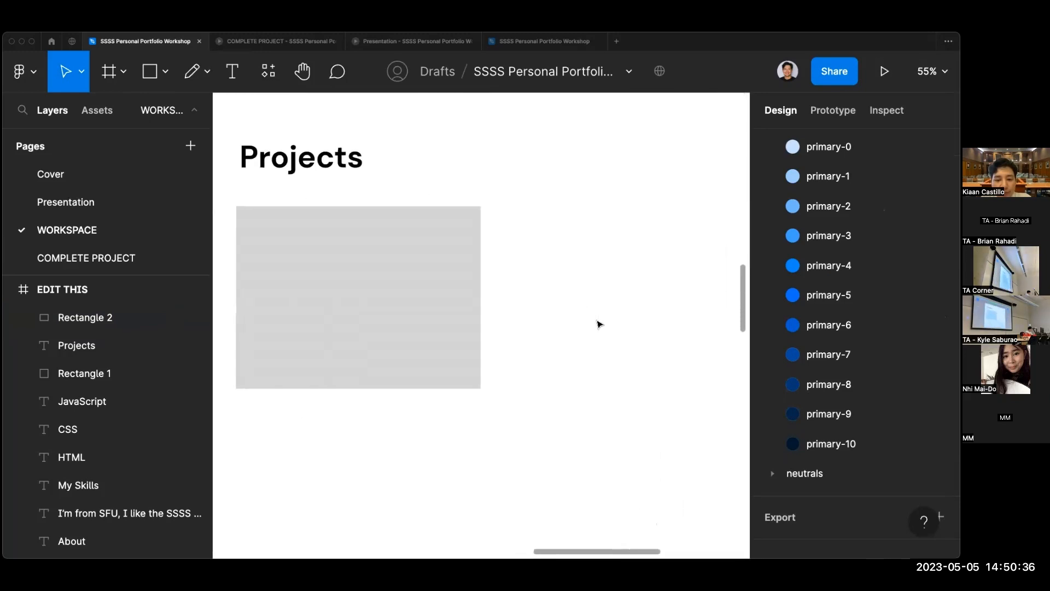
scroll(525, 305, right, 2)
scroll(495, 302, down, 2)
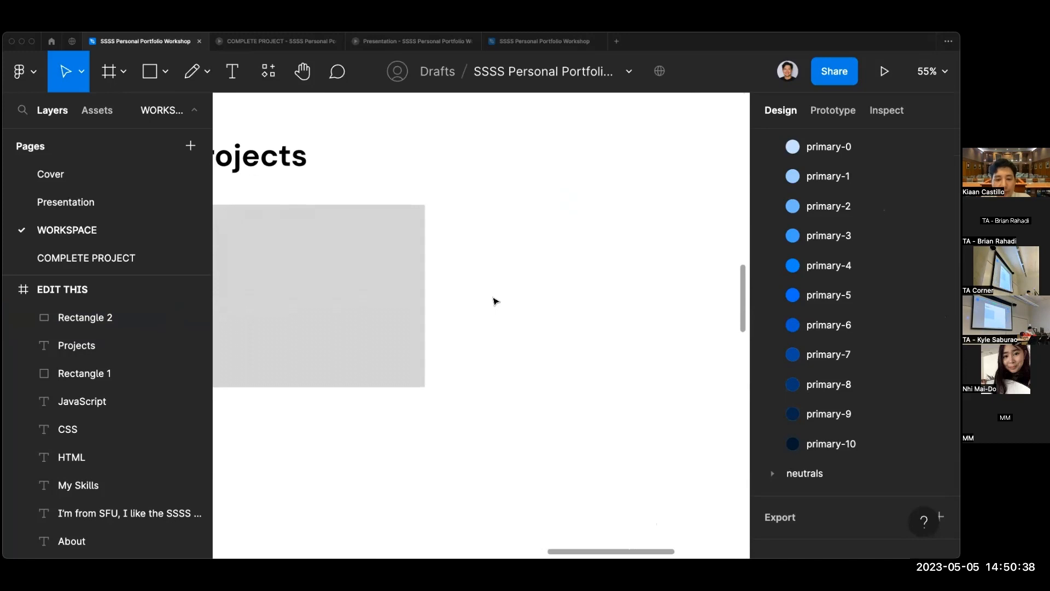
Add 'Project Title' level with the rectangle and 'Description' beneath it.
key(t)
click(470, 257)
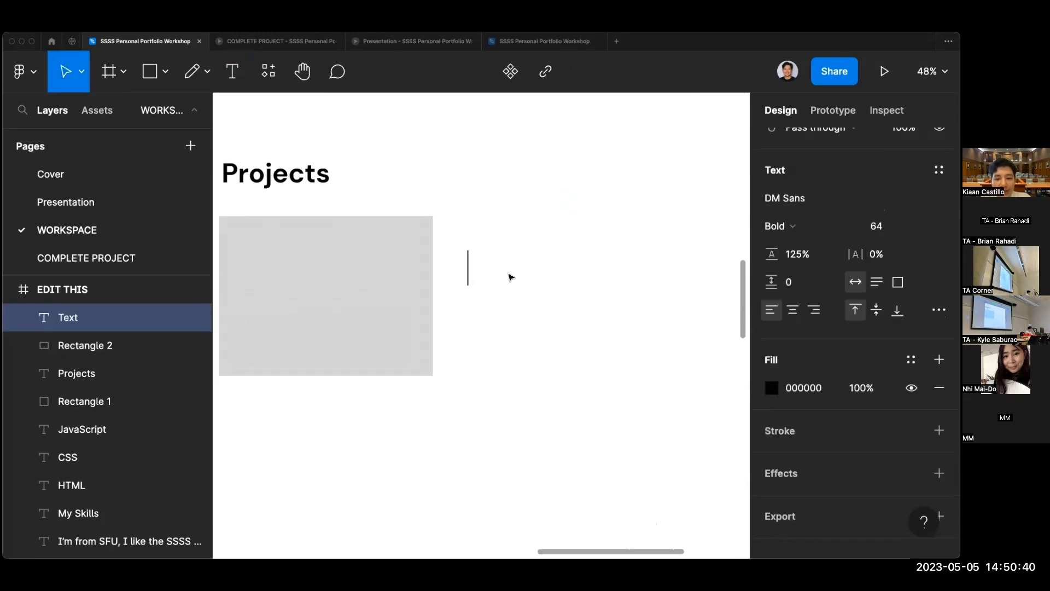
text(Project Title)
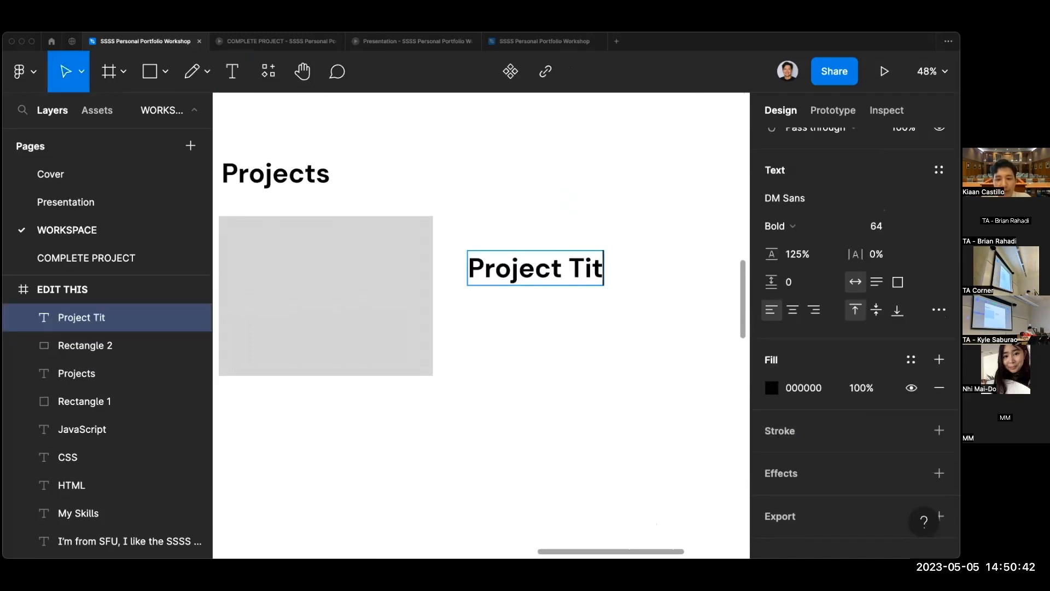
click(514, 321)
drag(507, 271, 508, 252)
click(500, 283)
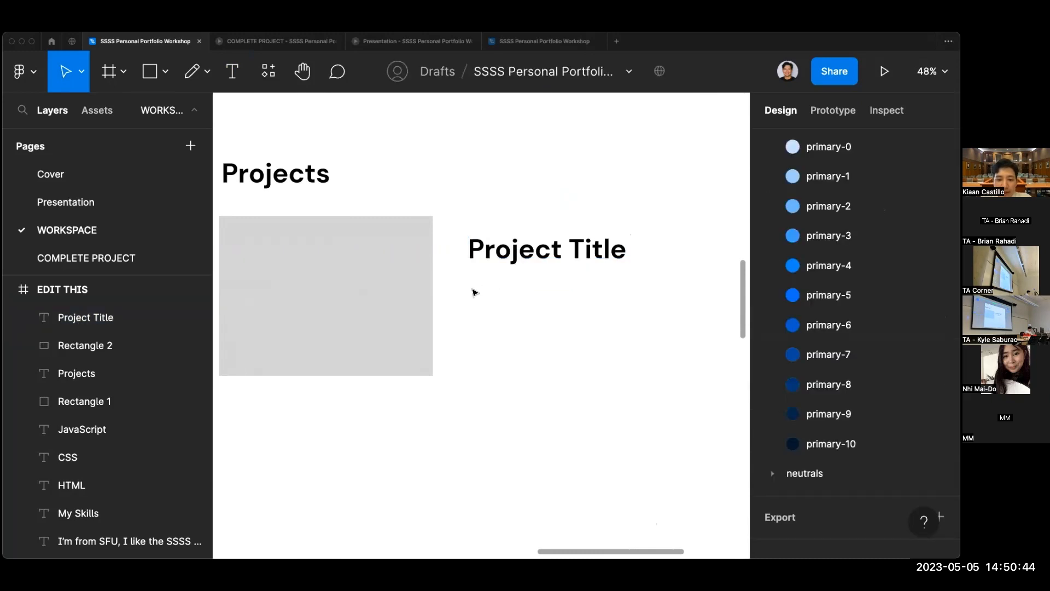
key(t)
click(471, 287)
text(P)
key(BackSpace)
text(Dsecripti)
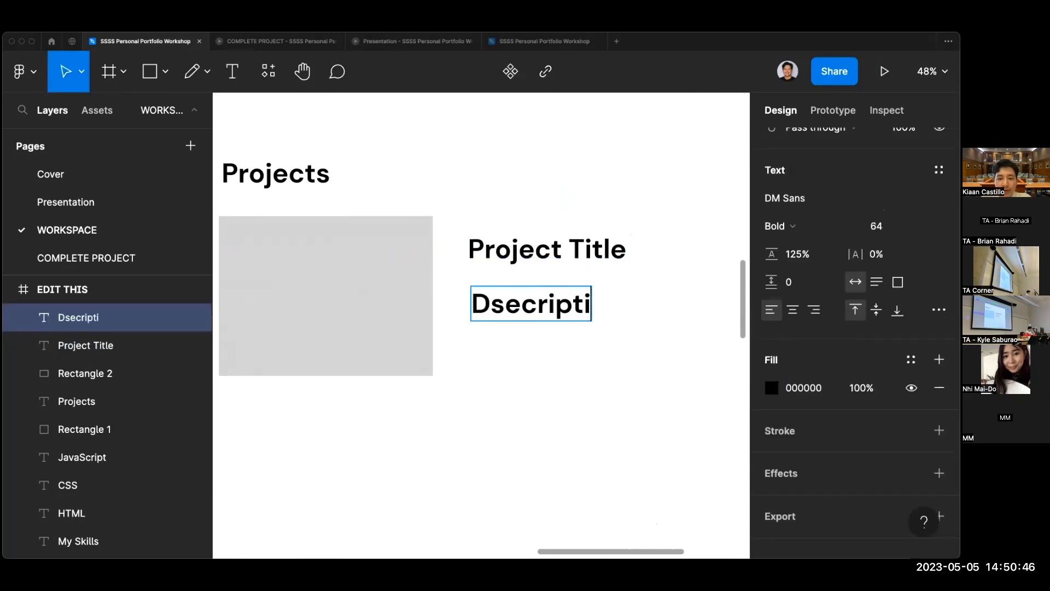
key(ctrl+a)
key(BackSpace)
text(Descripti)
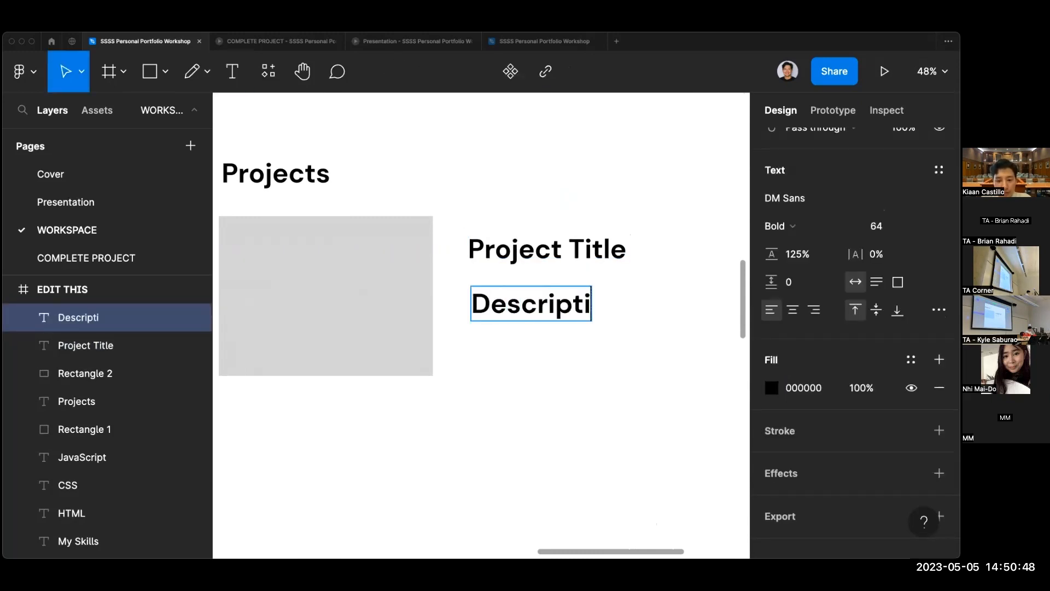
text(on)
key(Escape)
drag(521, 312, 522, 290)
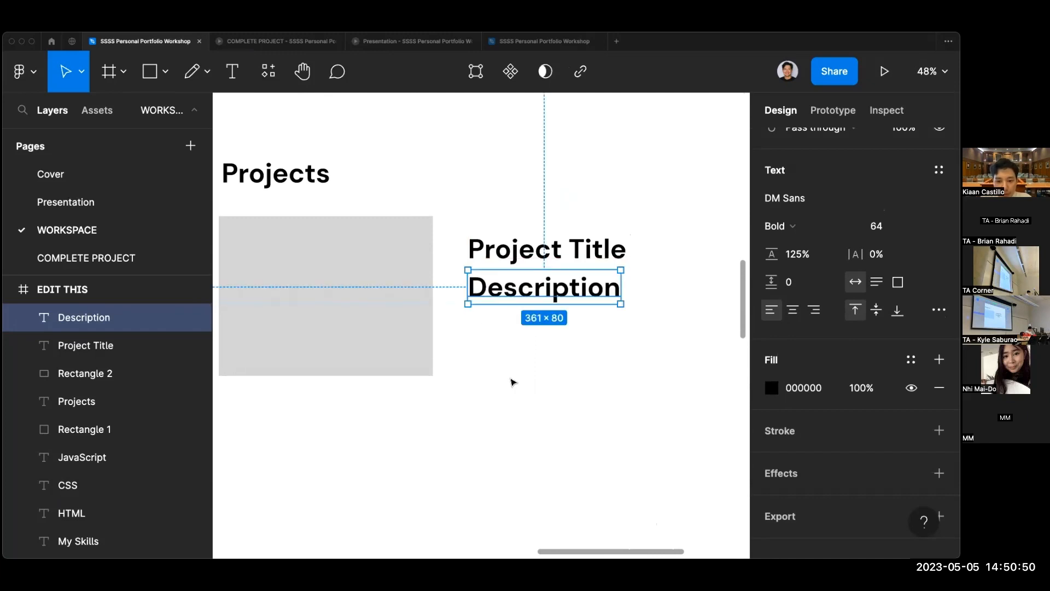
click(497, 373)
scroll(497, 373, up, 3)
scroll(481, 366, right, 3)
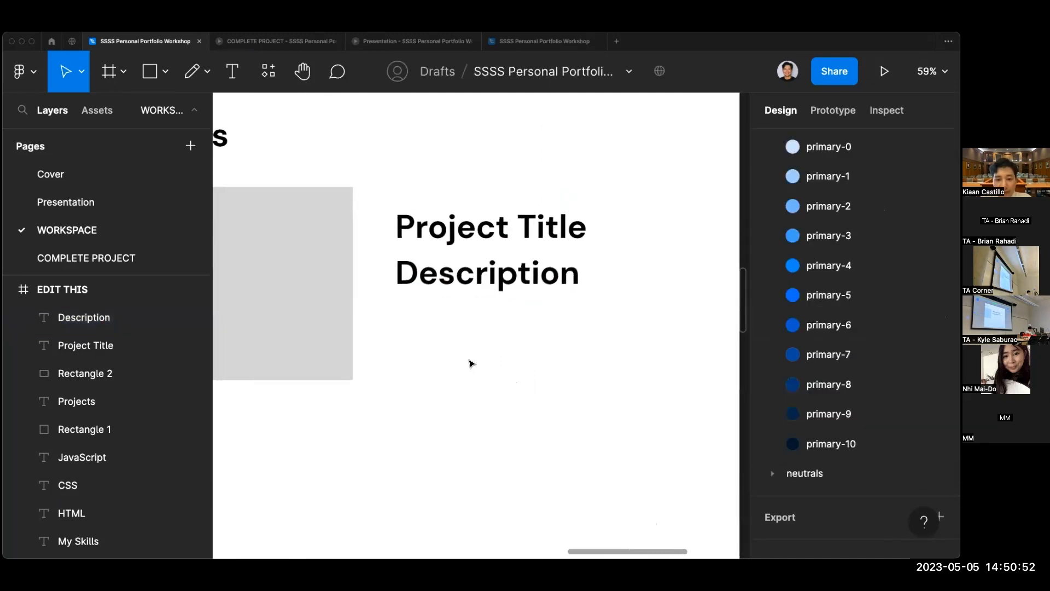
Add 'View Project' and 'View Site' aligned in the column under Description.
key(t)
click(417, 350)
text(View P)
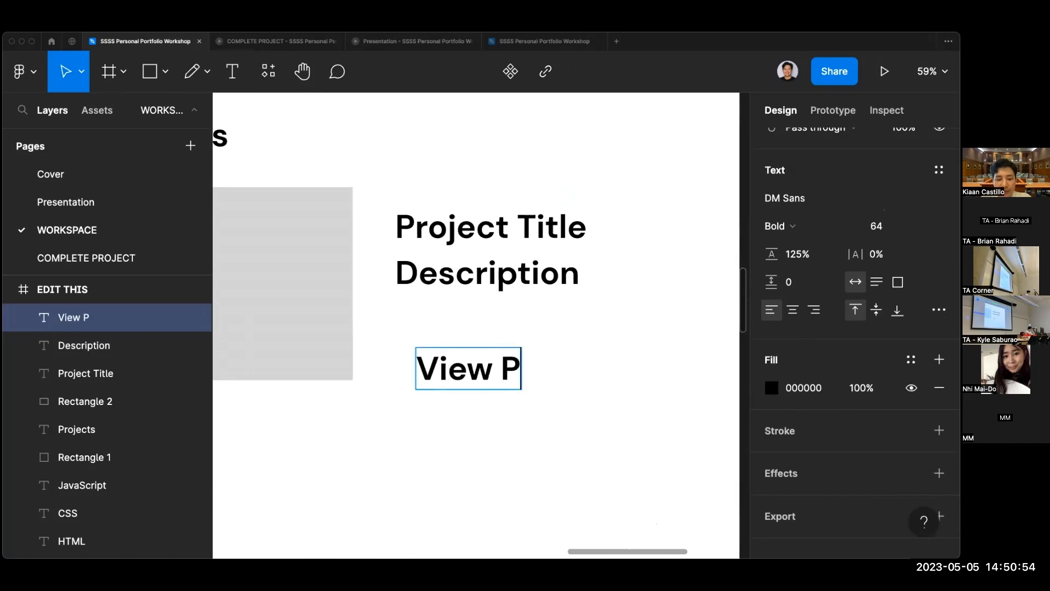
text(roject)
key(Escape)
drag(484, 374, 462, 334)
click(429, 378)
key(t)
click(427, 378)
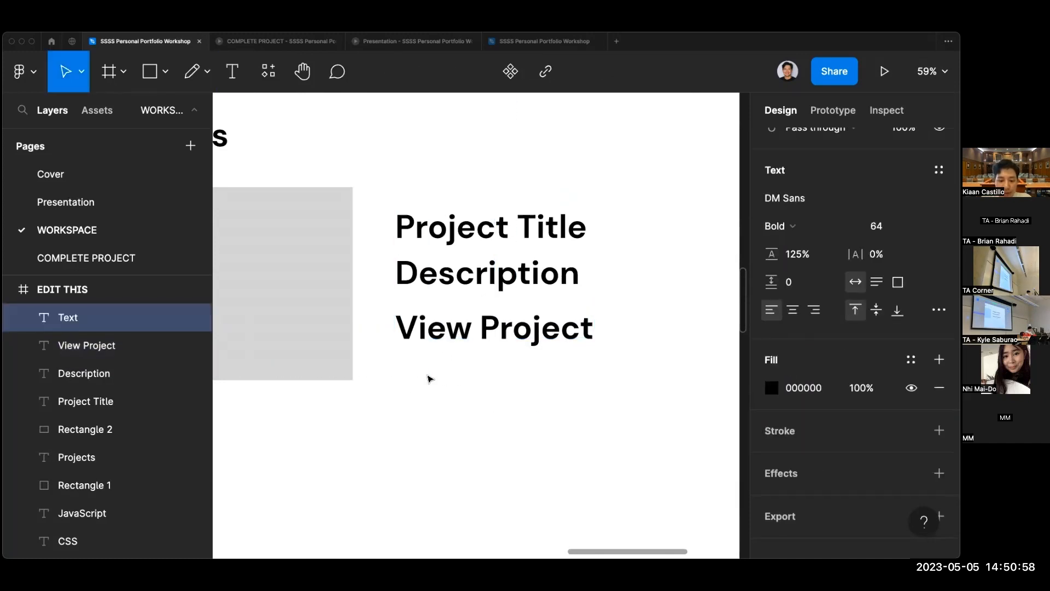
text(View Site)
key(Escape)
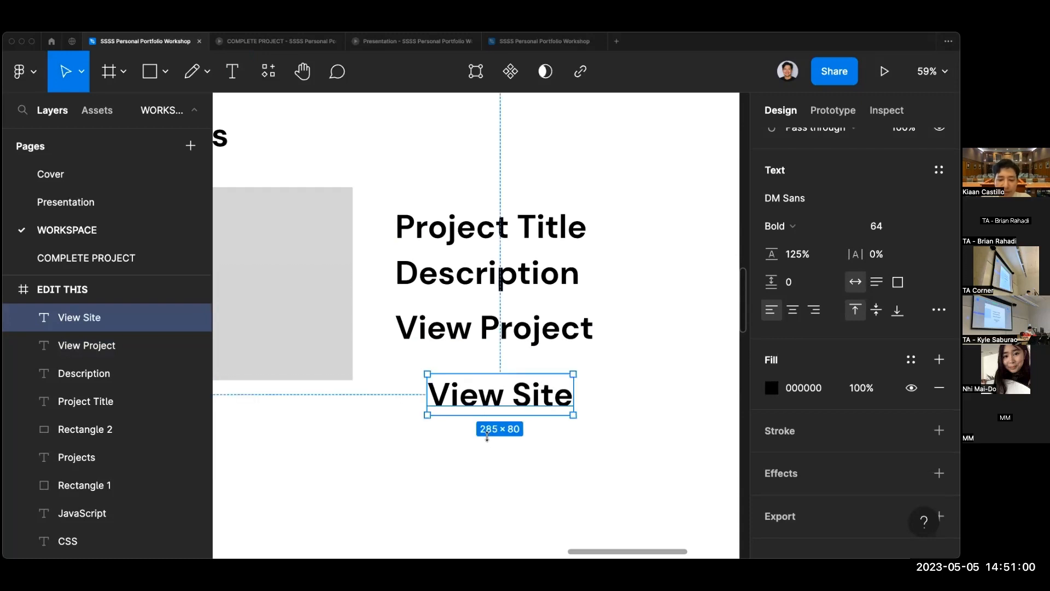
drag(478, 399, 449, 376)
click(492, 443)
scroll(492, 443, down, 3)
scroll(493, 445, left, 2)
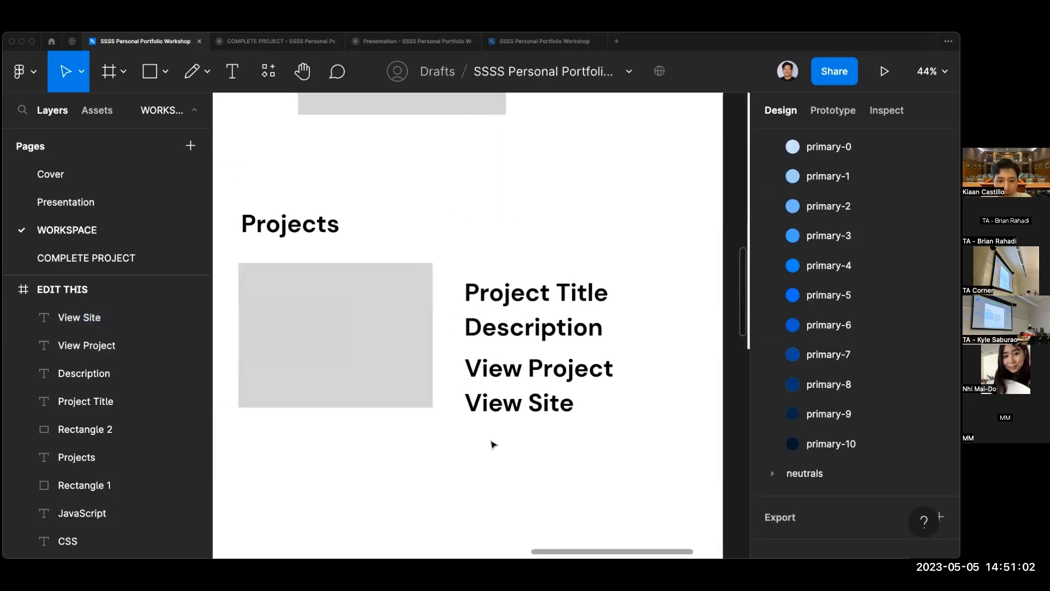
scroll(493, 445, left, 2)
scroll(493, 445, down, 1)
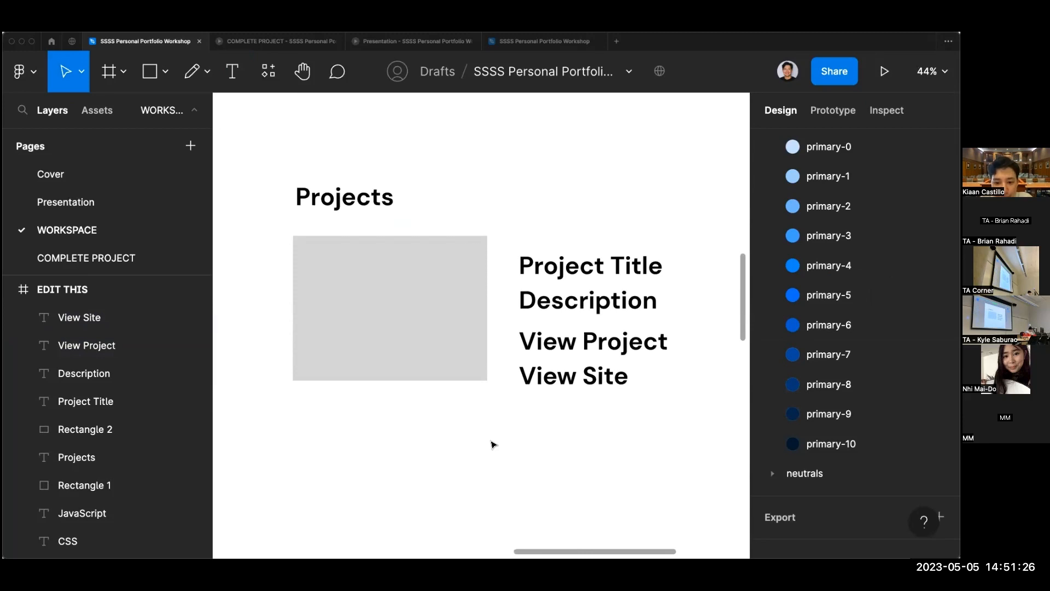
scroll(493, 444, down, 3)
scroll(493, 442, down, 2)
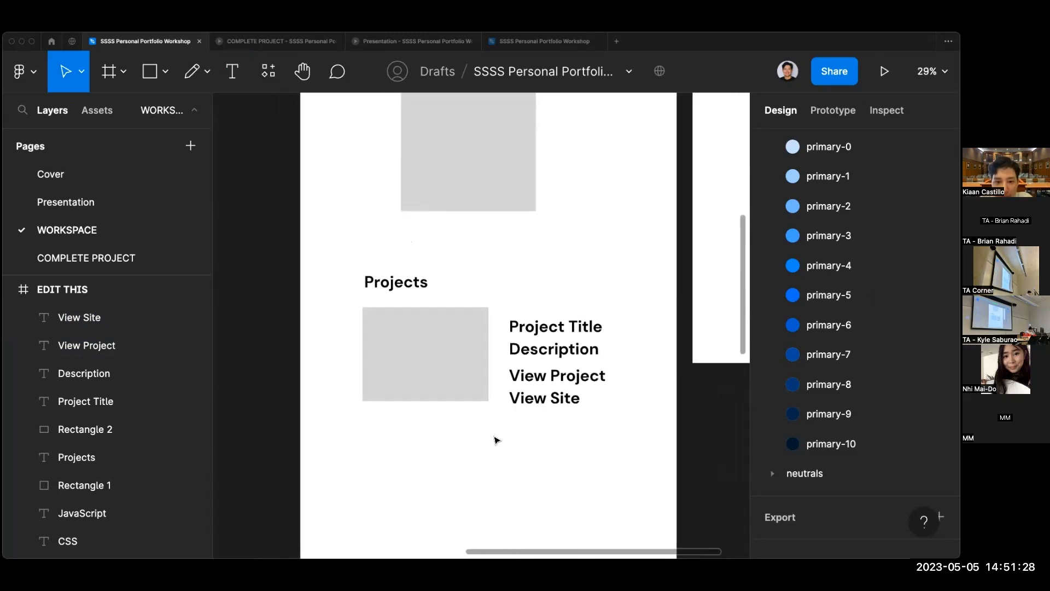
scroll(501, 434, down, 2)
scroll(516, 342, up, 5)
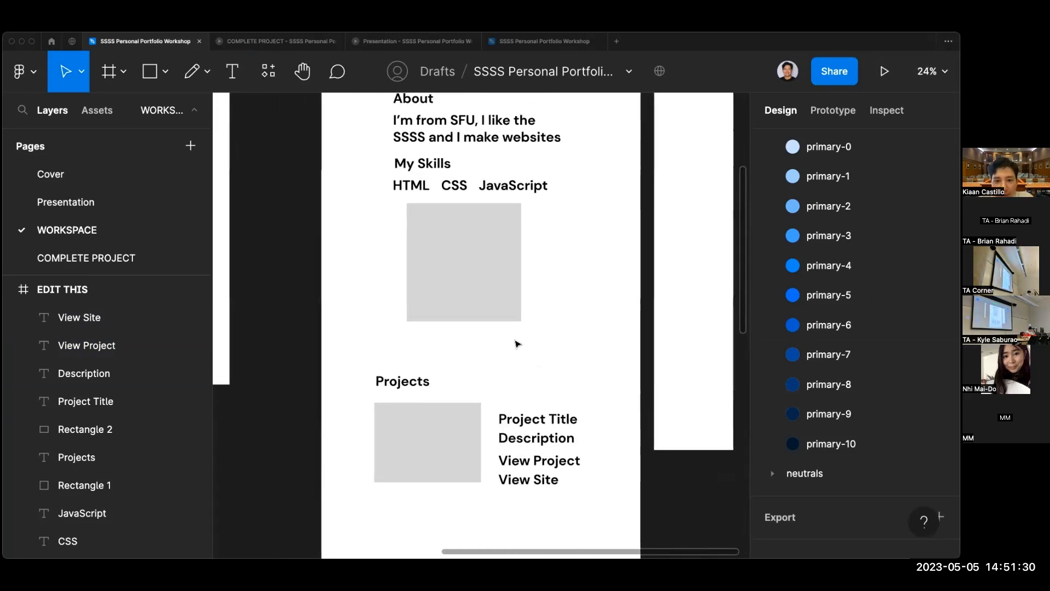
scroll(558, 356, down, 2)
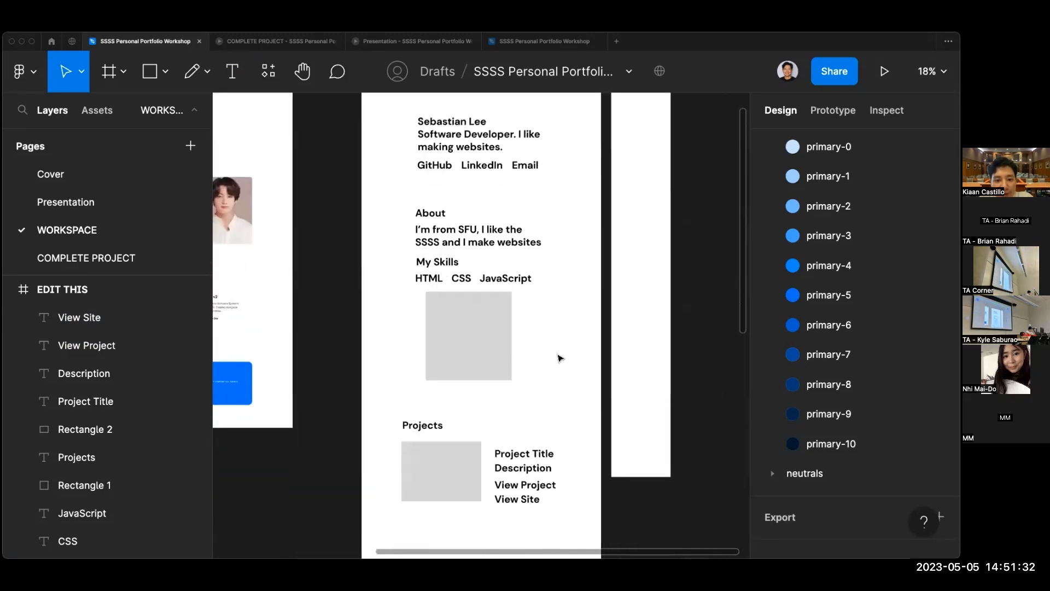
scroll(558, 356, up, 1)
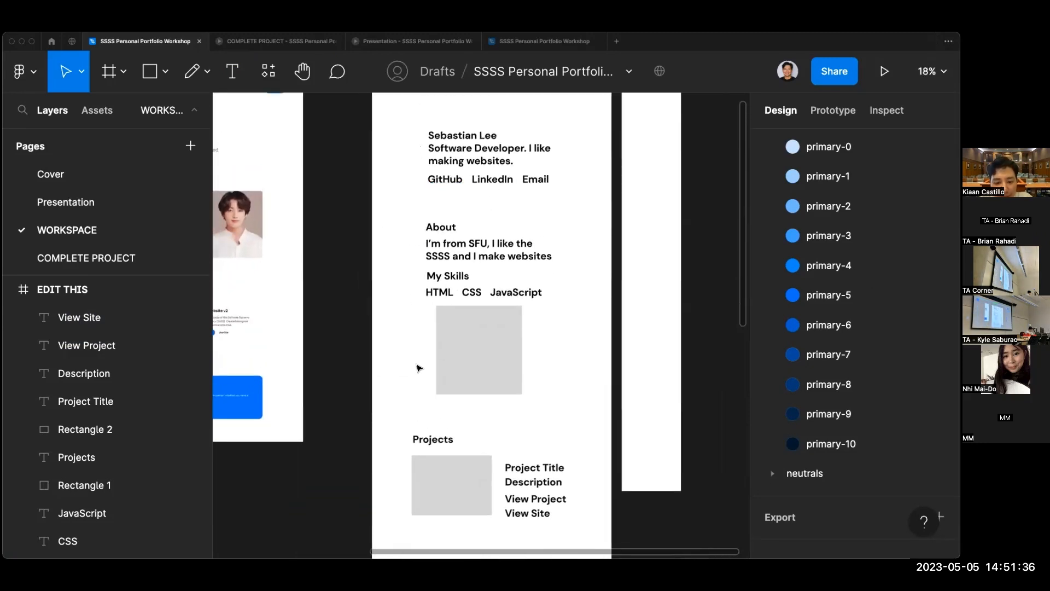
scroll(418, 368, down, 3)
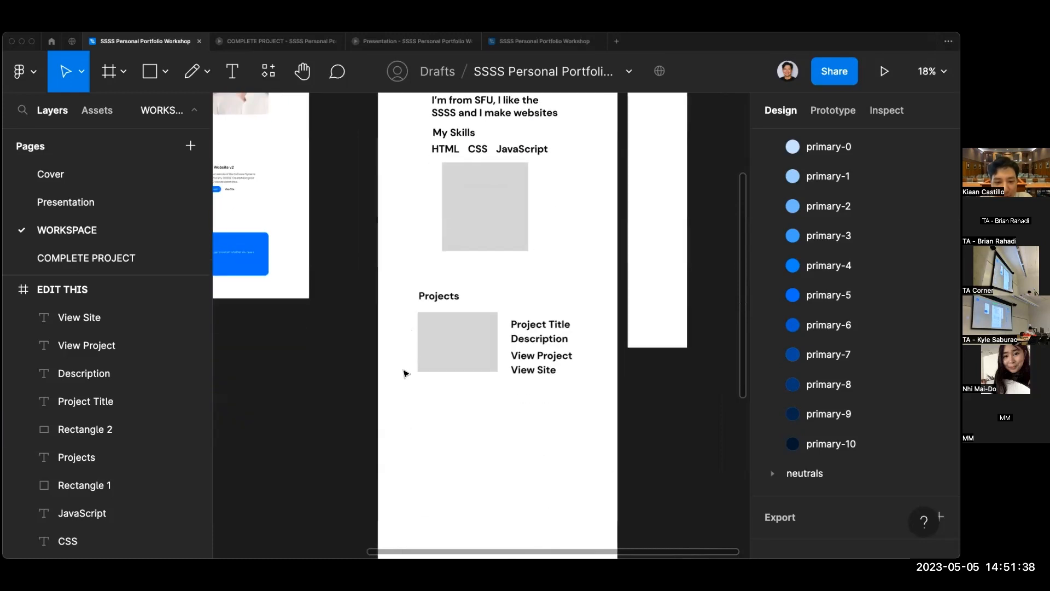
scroll(437, 389, up, 4)
scroll(438, 389, left, 3)
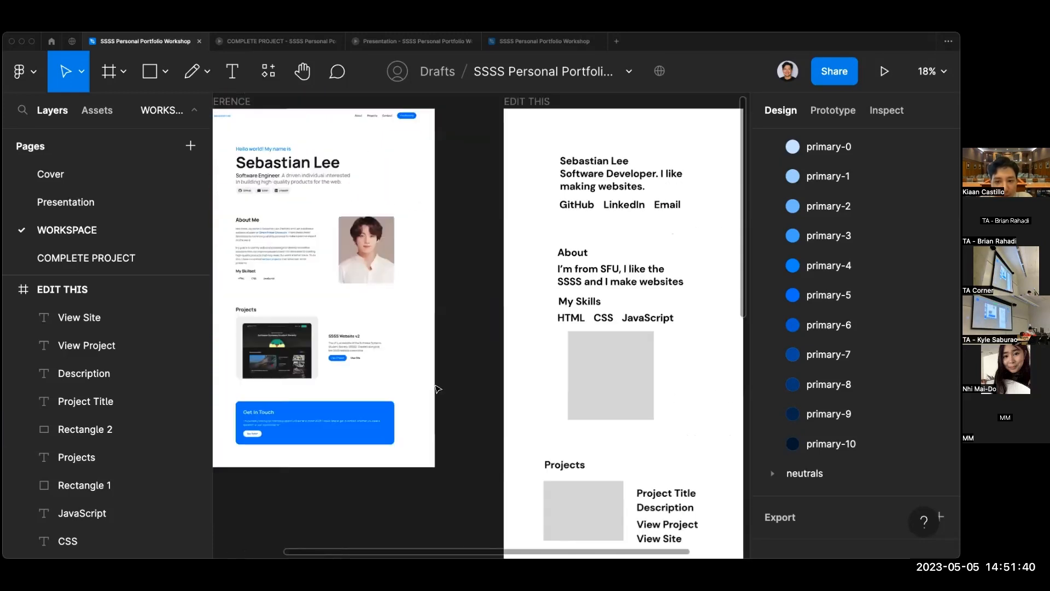
scroll(438, 389, up, 1)
scroll(438, 389, right, 1)
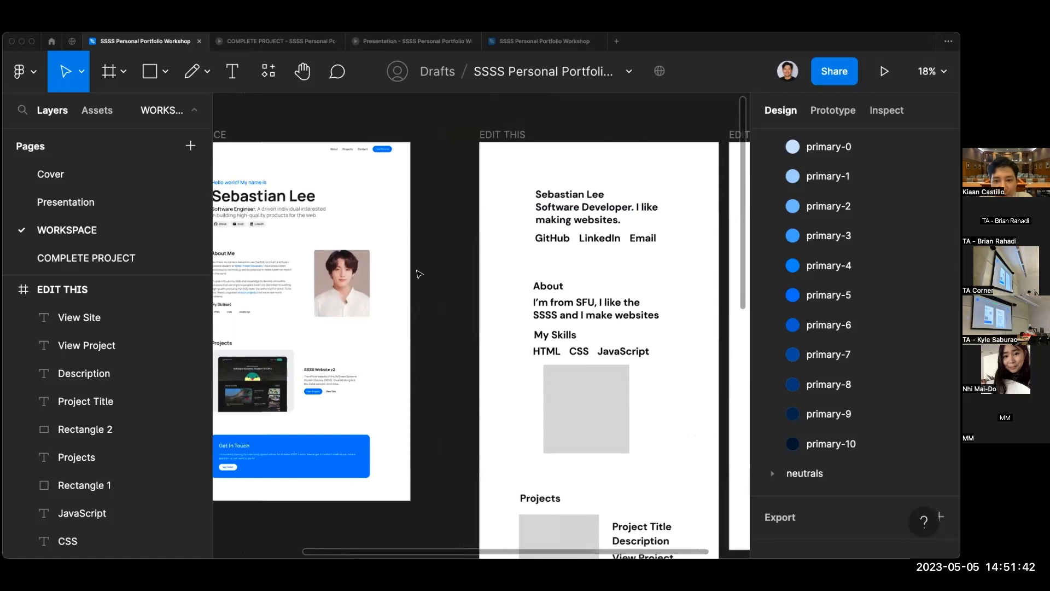
scroll(419, 274, down, 5)
ctrl+scroll(316, 346, up, 5)
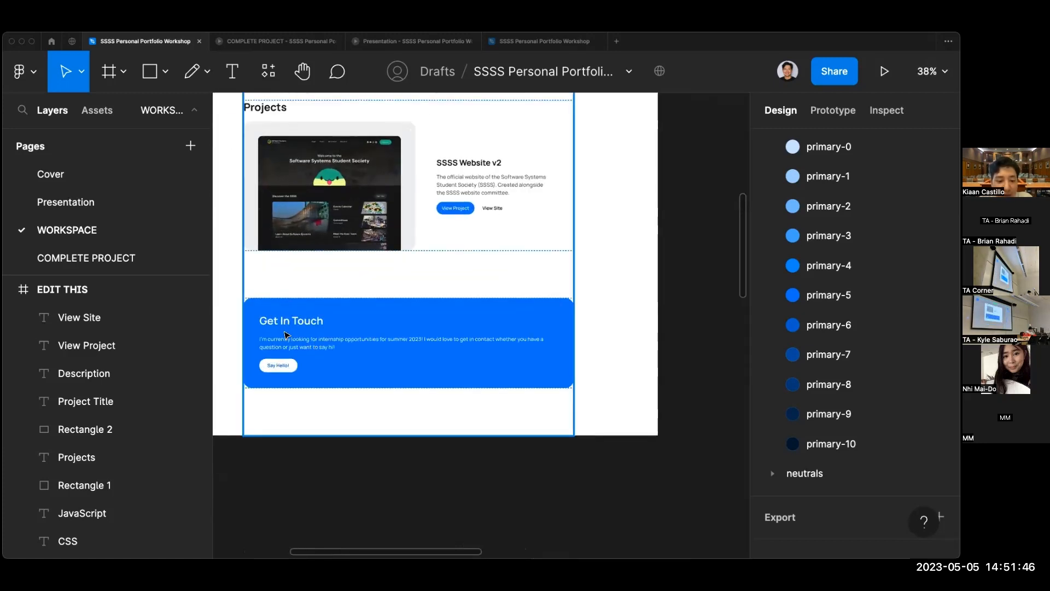
scroll(539, 436, down, 2)
scroll(539, 436, right, 10)
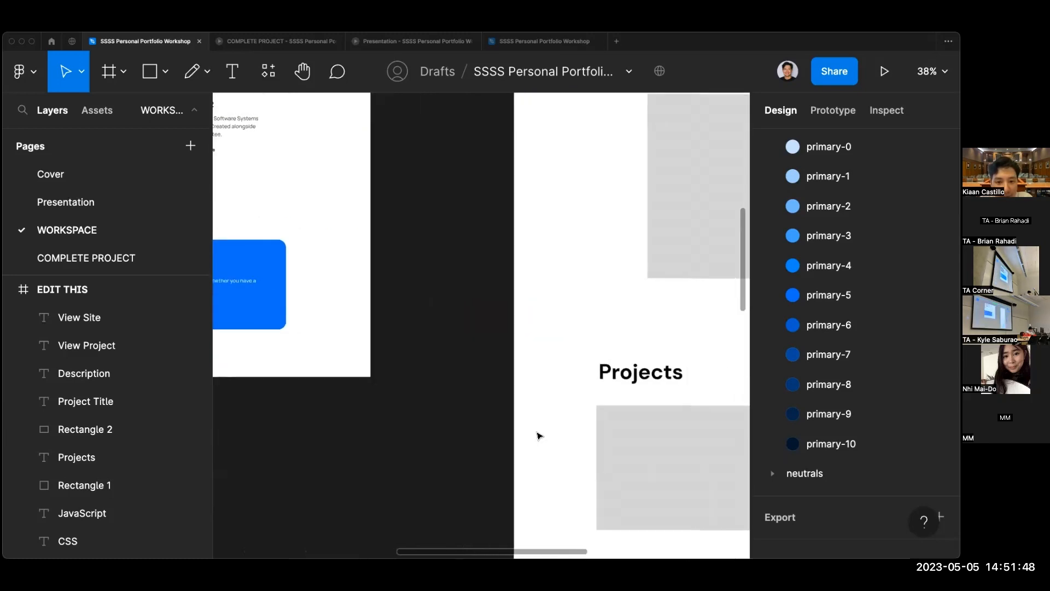
scroll(539, 435, down, 2)
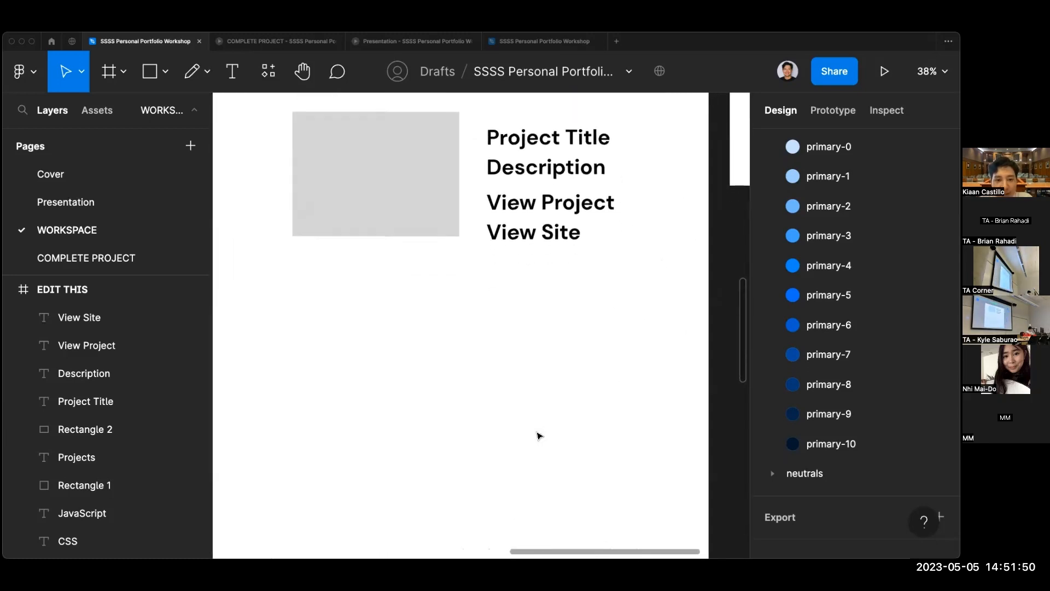
scroll(538, 434, up, 2)
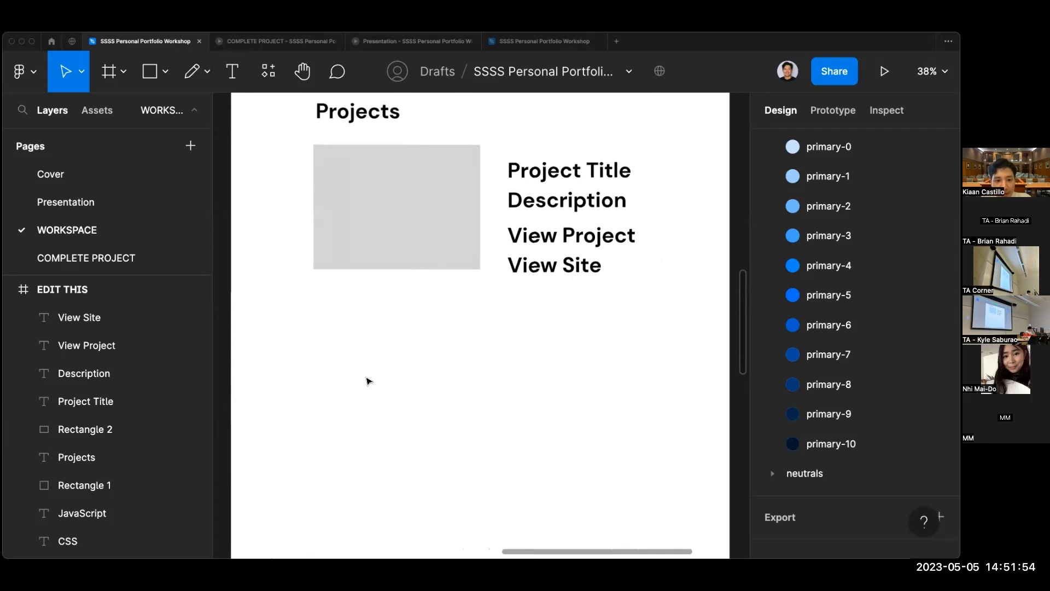
Add the heading 'Get In Touch' below the Projects section.
key(t)
click(307, 359)
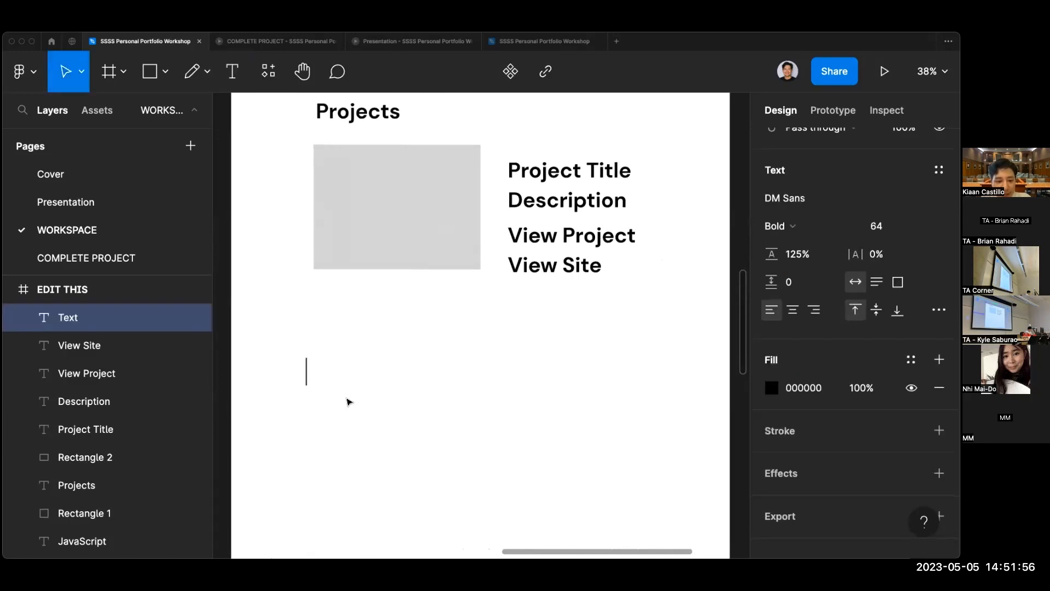
text(Get In Touch)
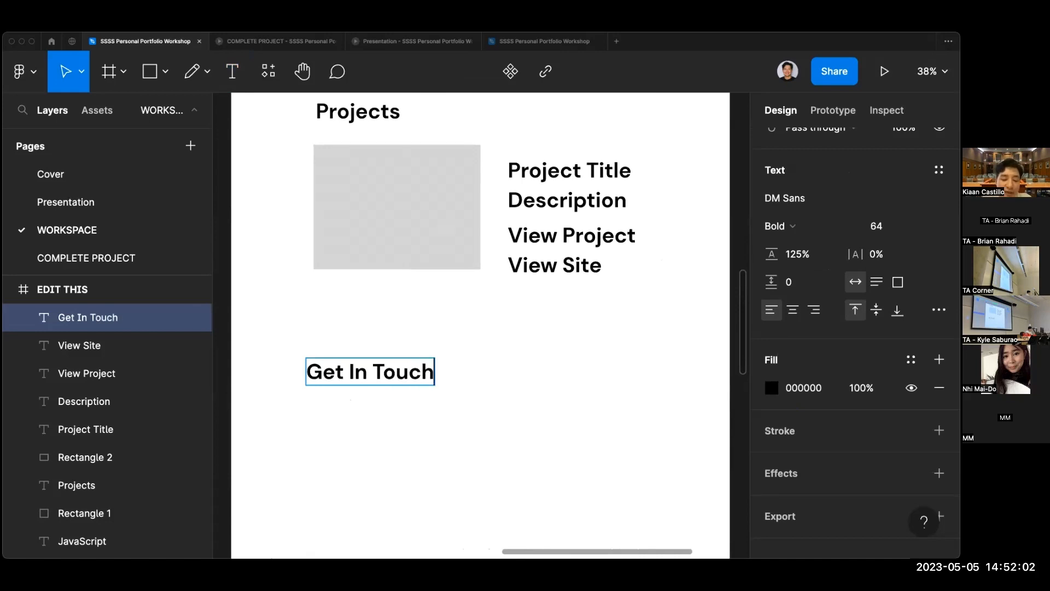
click(371, 438)
scroll(372, 439, down, 1)
click(338, 396)
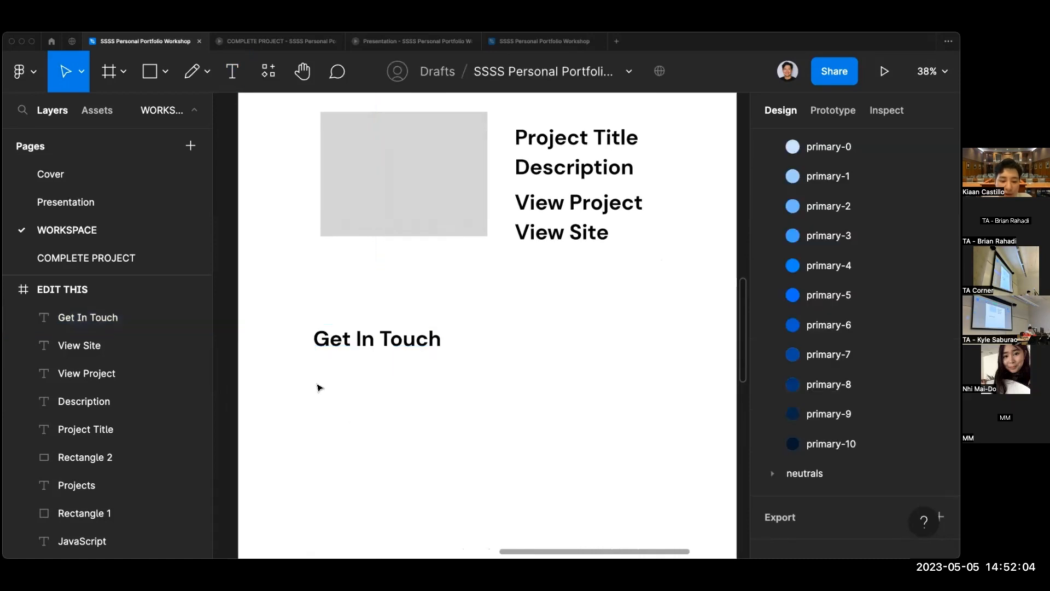
Add the line 'I'd like to chat with you' aligned directly under Get In Touch.
key(t)
click(317, 382)
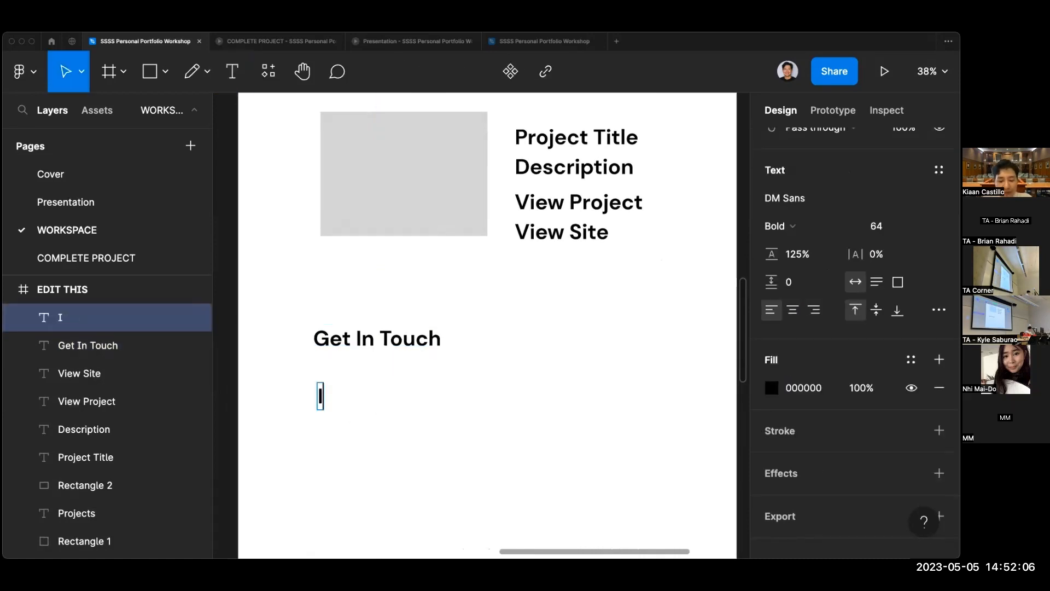
text(I'd like to cha)
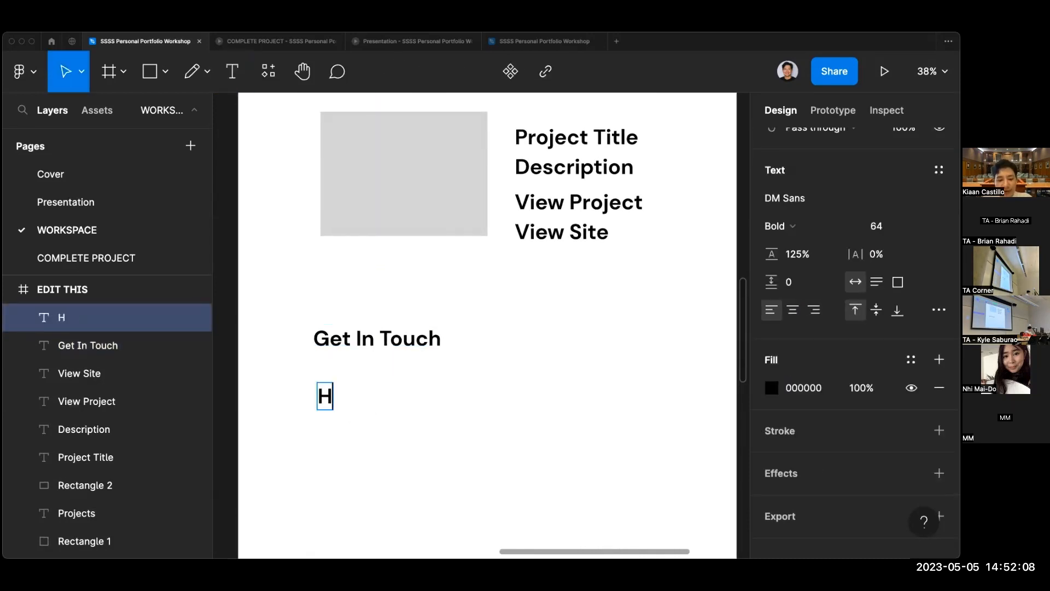
text(t with you)
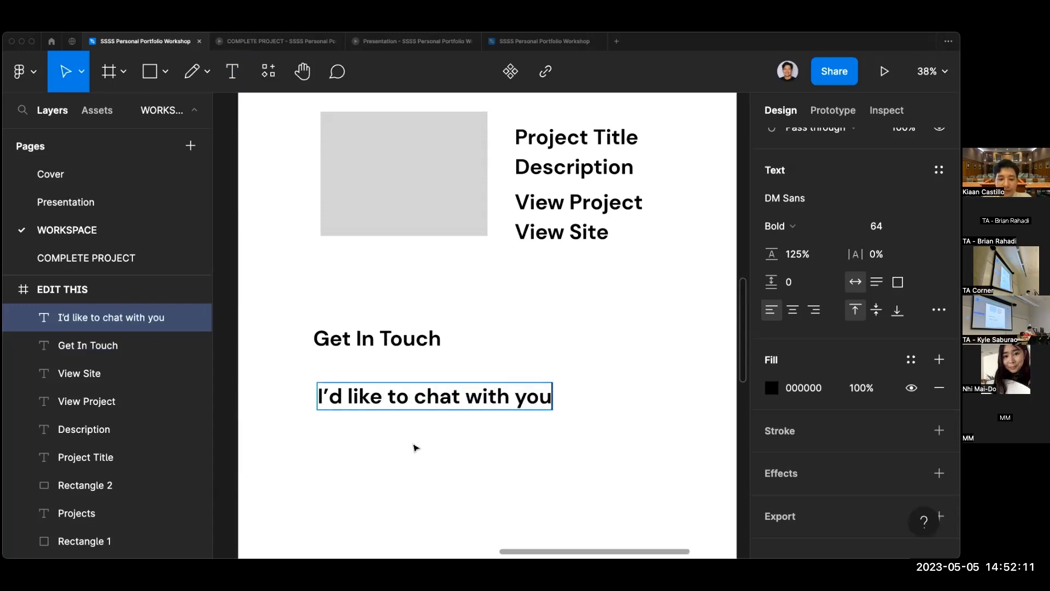
key(Escape)
drag(396, 390, 392, 374)
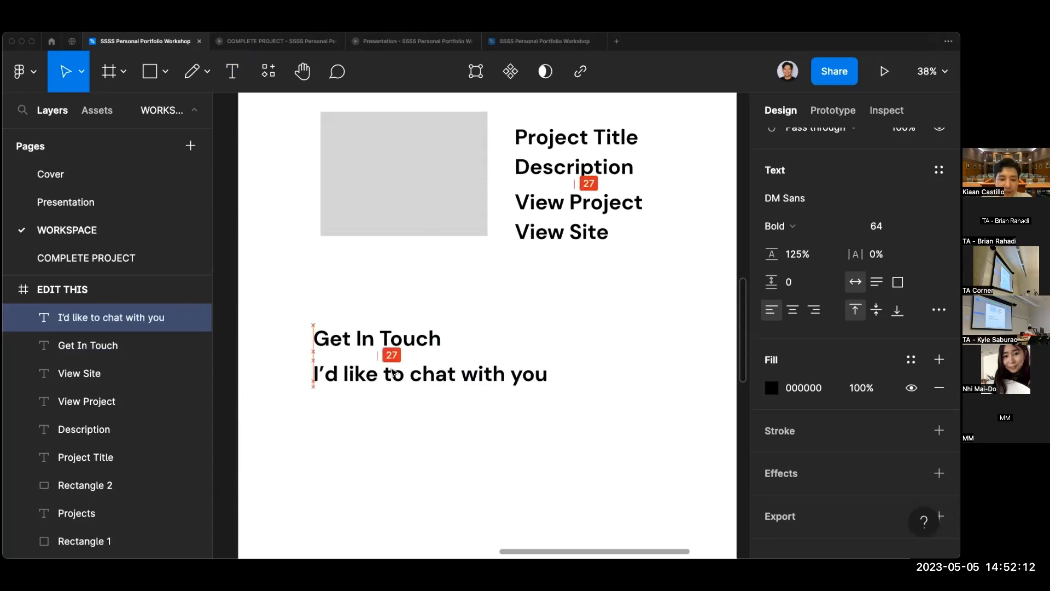
click(393, 425)
Add 'Say Hello!' and place it beneath the chat line.
scroll(394, 427, left, 5)
scroll(394, 427, up, 2)
scroll(394, 427, left, 5)
scroll(394, 428, up, 2)
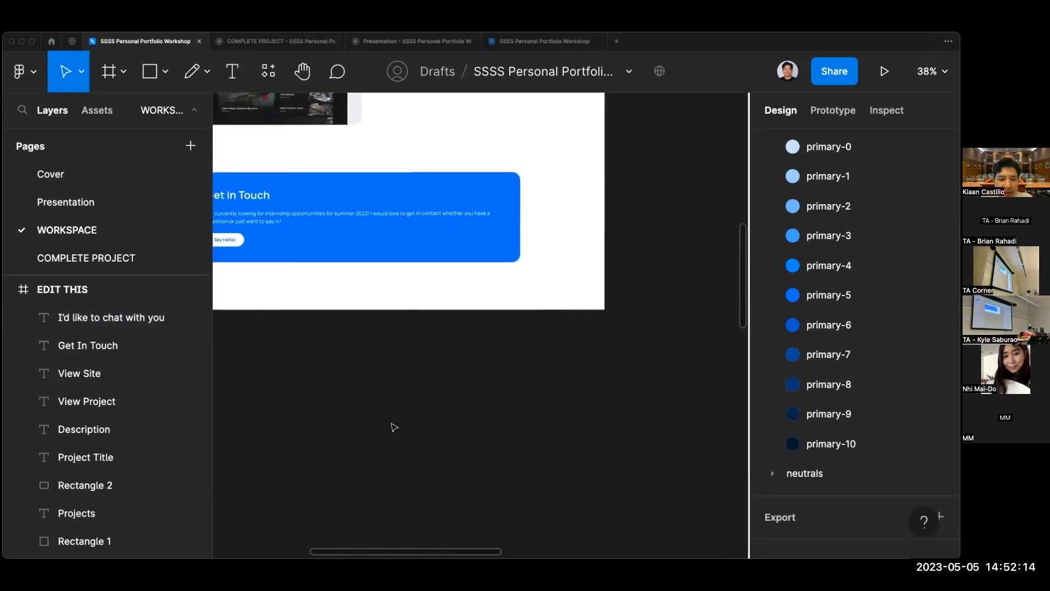
scroll(394, 427, right, 9)
scroll(393, 427, down, 4)
scroll(394, 427, right, 2)
scroll(393, 427, down, 2)
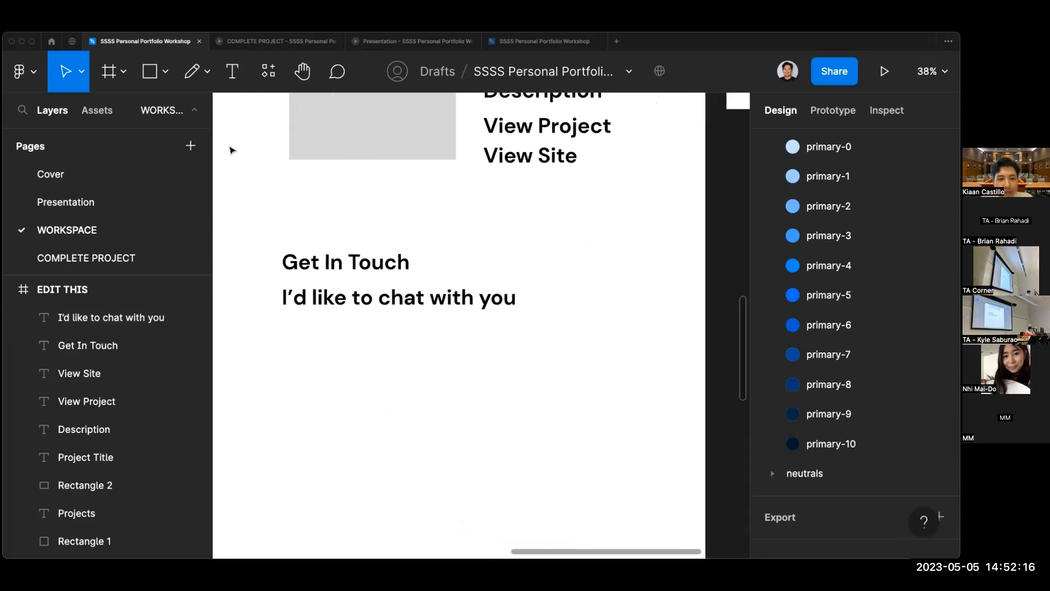
click(235, 77)
click(320, 361)
text(Say HEllo)
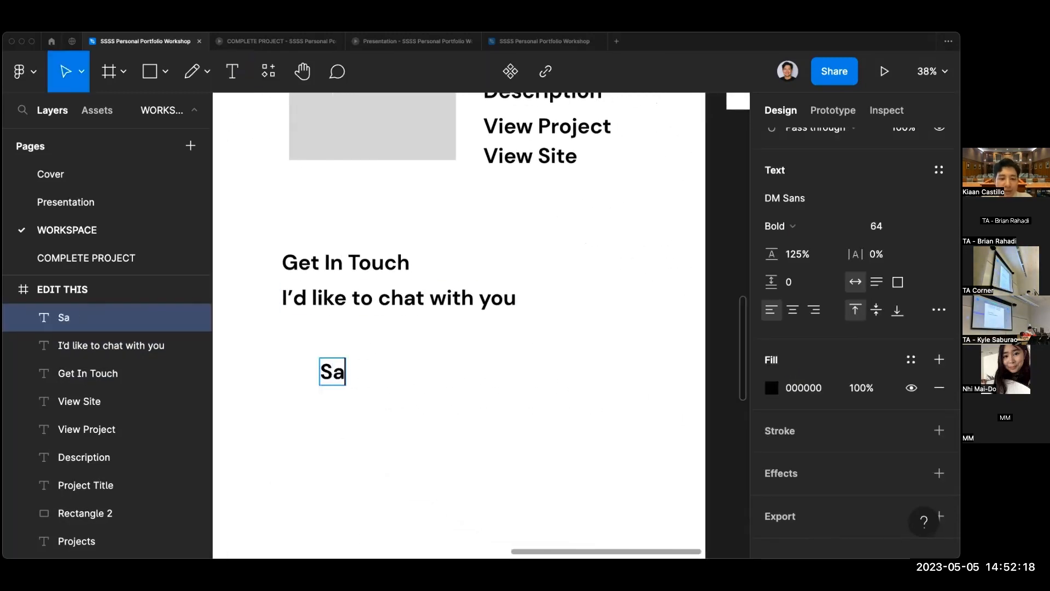
key(BackSpace)
key(BackSpace)
key(BackSpace)
key(BackSpace)
text(ello!)
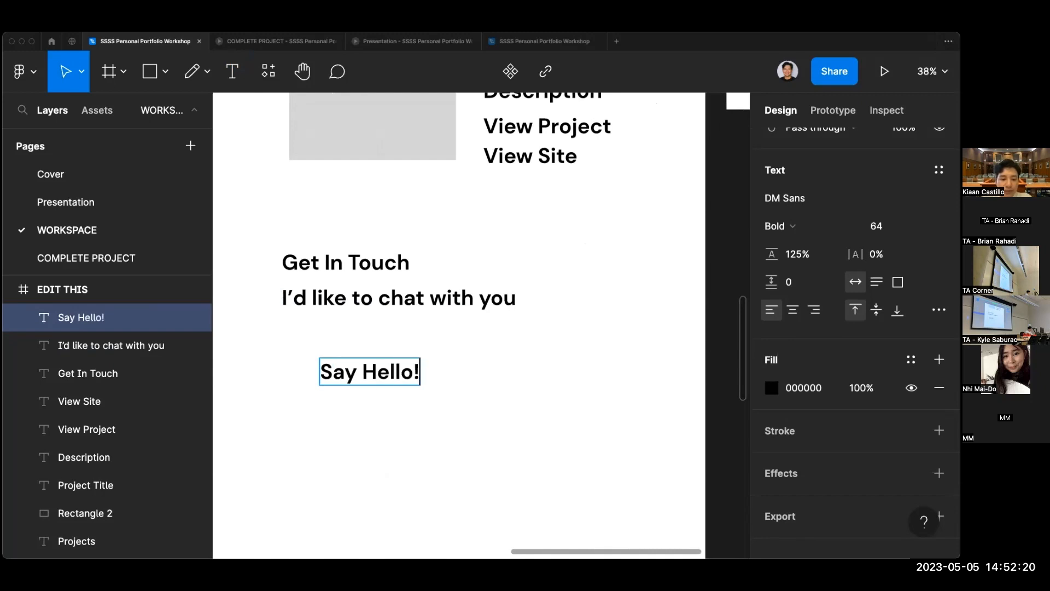
key(Escape)
drag(355, 372, 317, 336)
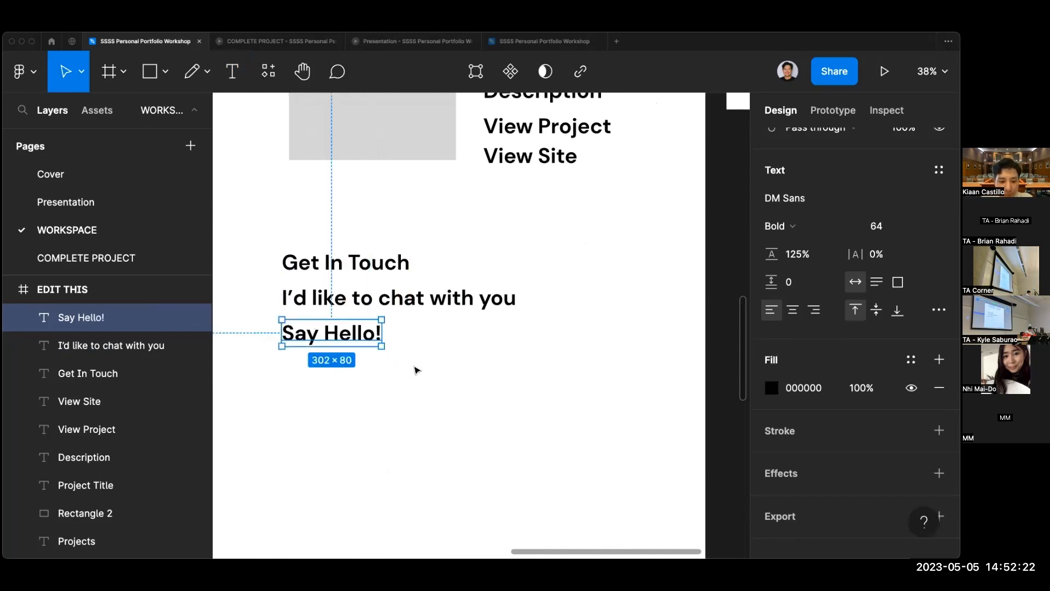
click(452, 382)
scroll(452, 383, down, 5)
scroll(453, 382, down, 3)
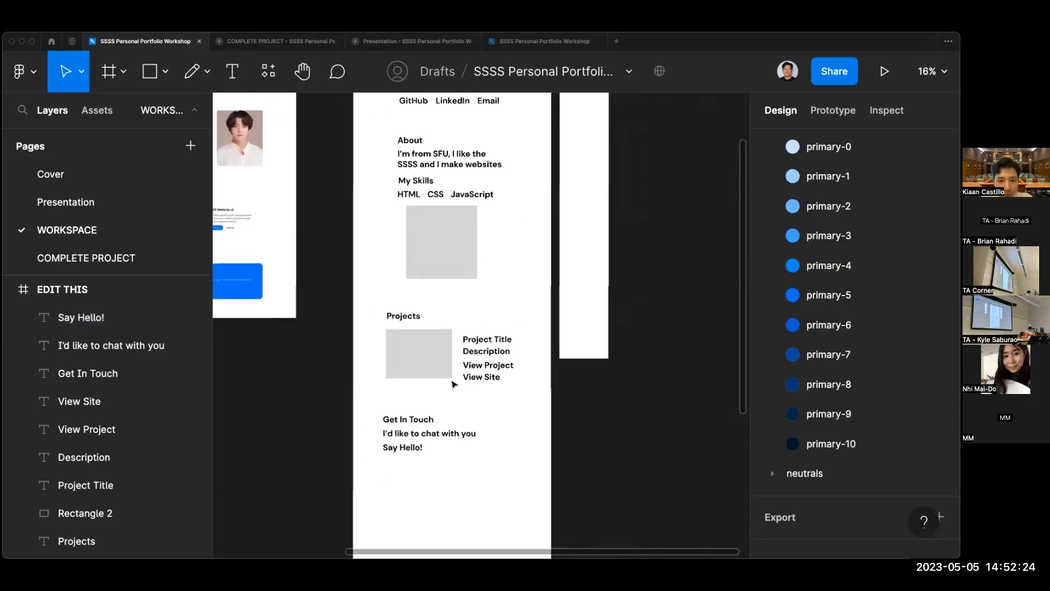
scroll(544, 349, up, 1)
scroll(544, 349, up, 1)
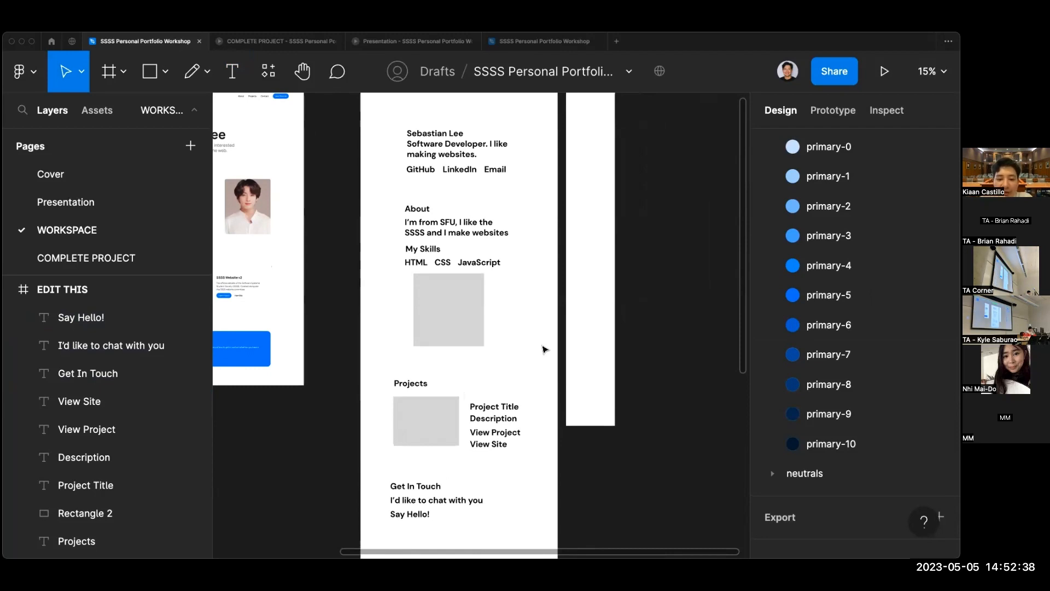
scroll(544, 349, left, 3)
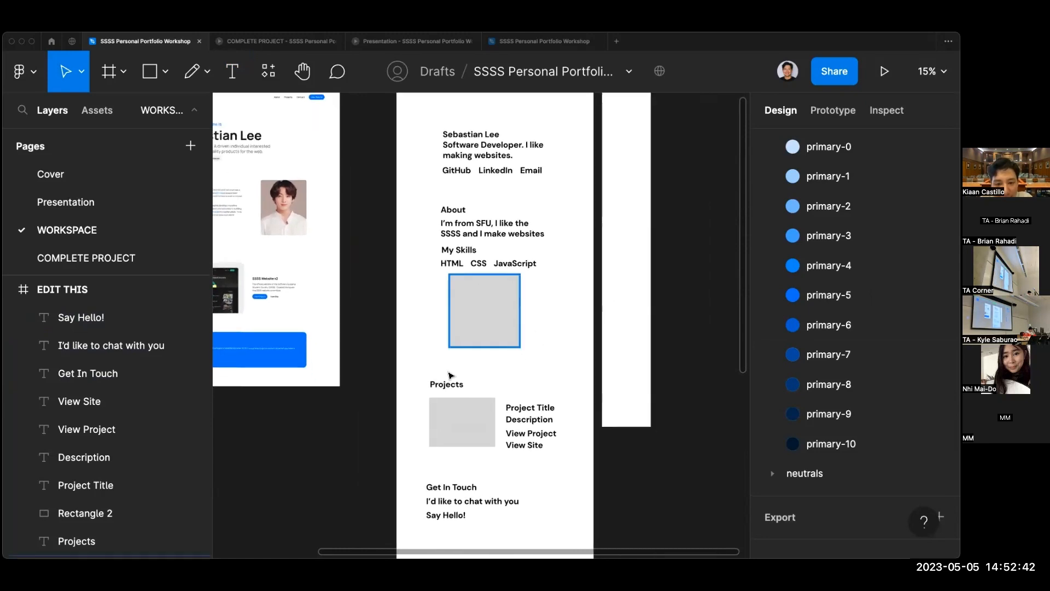
scroll(416, 382, up, 3)
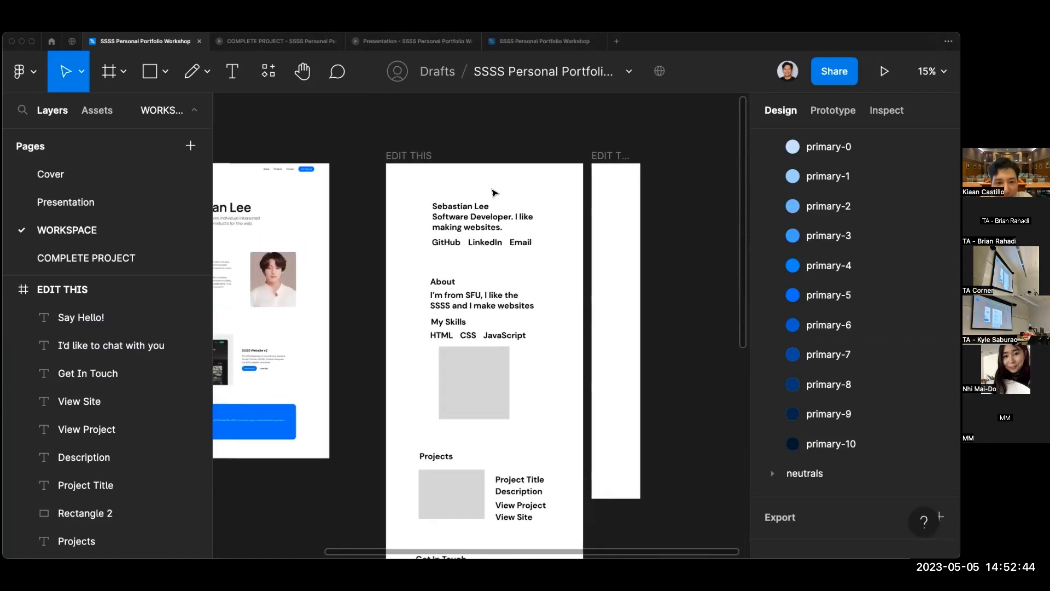
scroll(495, 193, up, 10)
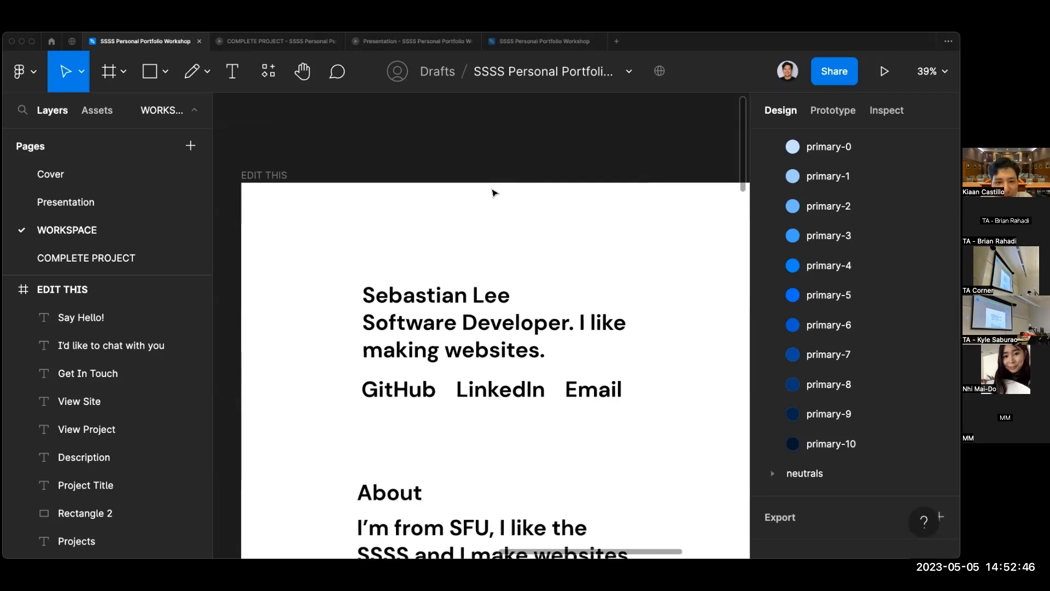
scroll(389, 219, down, 2)
scroll(326, 204, up, 5)
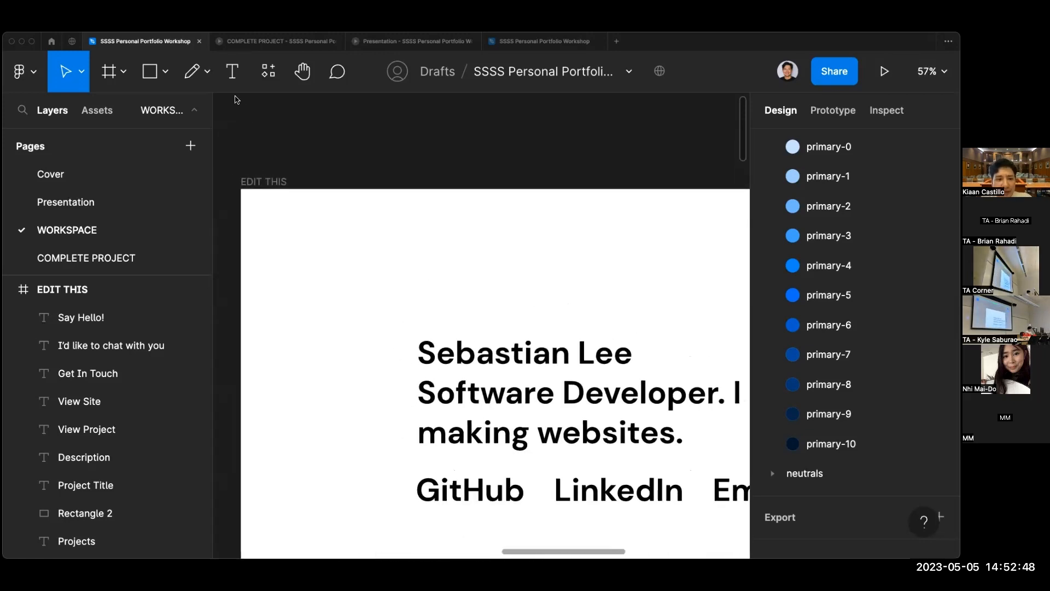
key(t)
click(321, 222)
text(Sebas)
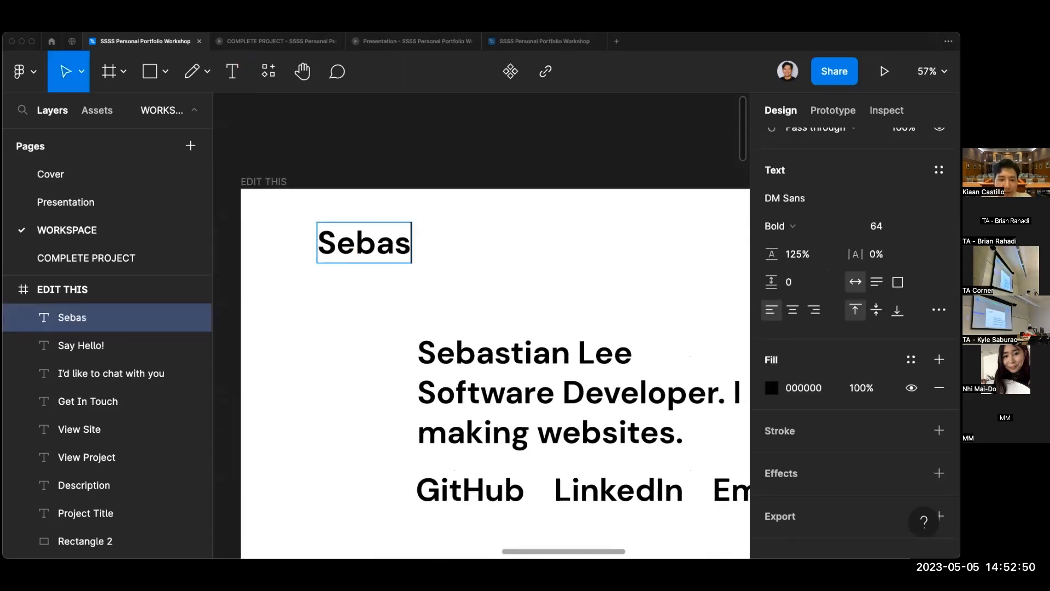
text(tian Lee)
key(Escape)
scroll(411, 313, right, 5)
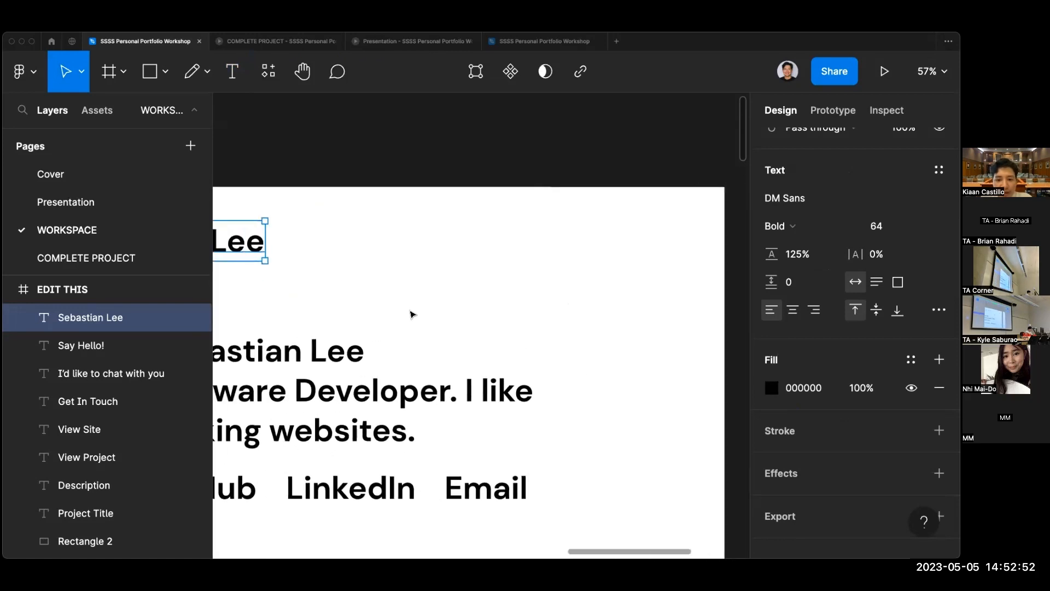
click(394, 257)
Create an 'About' text label.
key(t)
click(394, 256)
scroll(394, 256, down, 2)
scroll(395, 257, left, 10)
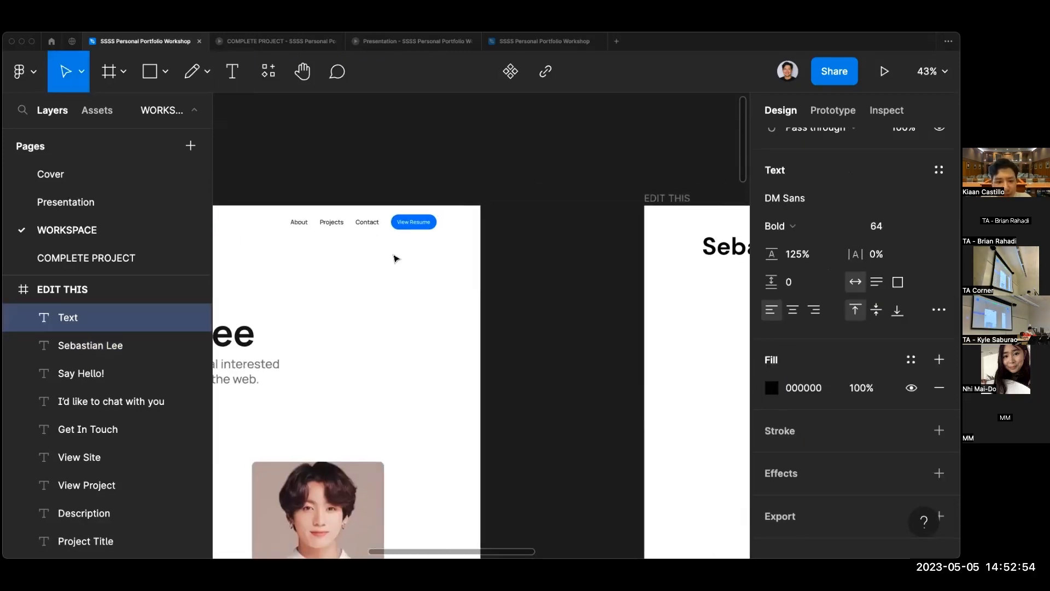
scroll(396, 259, right, 10)
text(About)
key(Escape)
scroll(494, 300, right, 3)
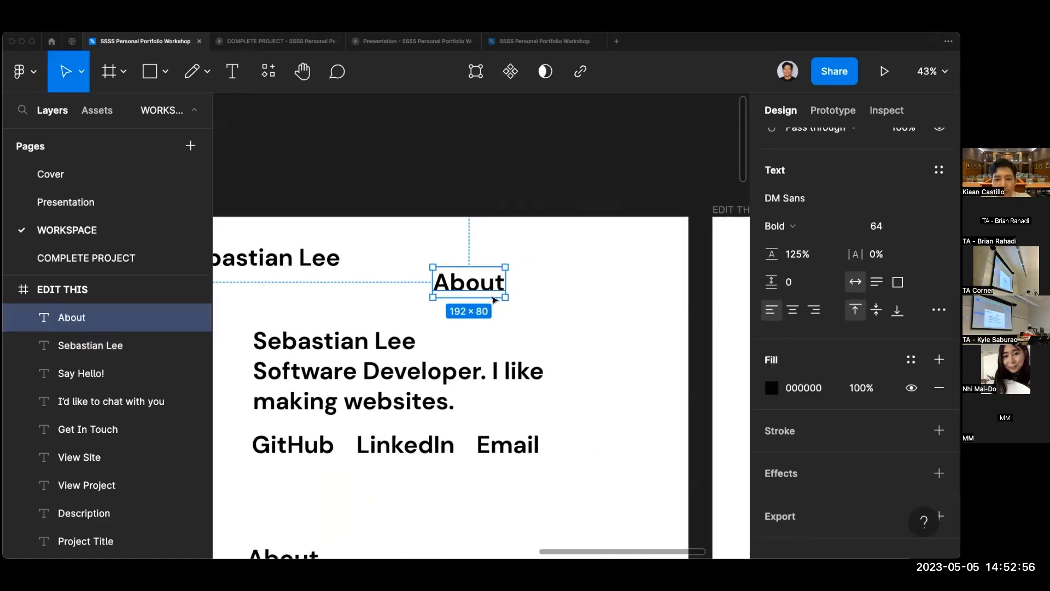
click(499, 319)
Create 'Projects' and 'Contact' text labels.
key(t)
click(498, 319)
text(Projects)
key(Escape)
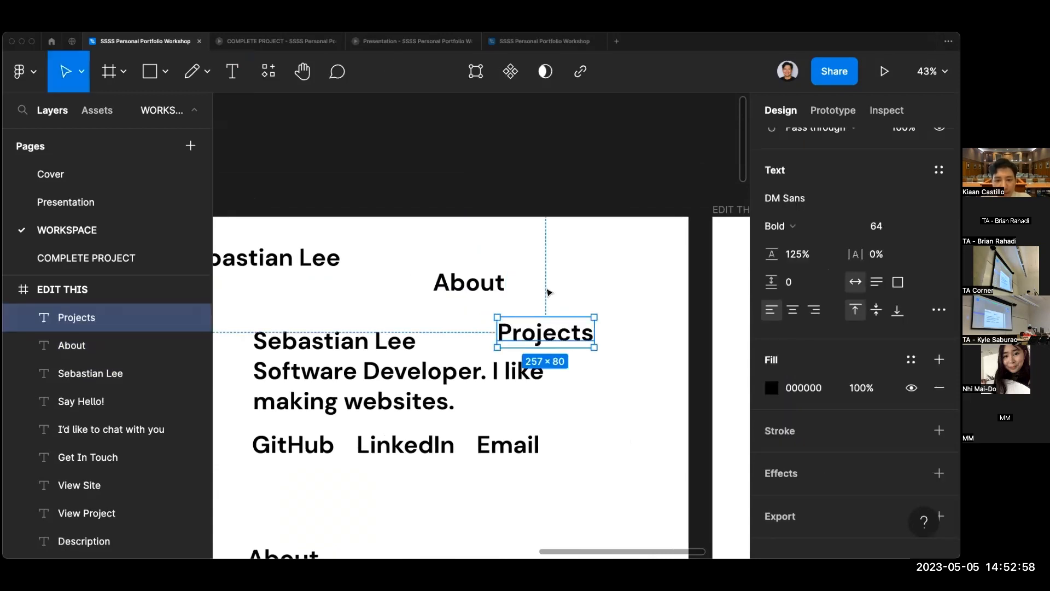
key(t)
click(549, 291)
scroll(549, 291, left, 10)
scroll(549, 291, right, 7)
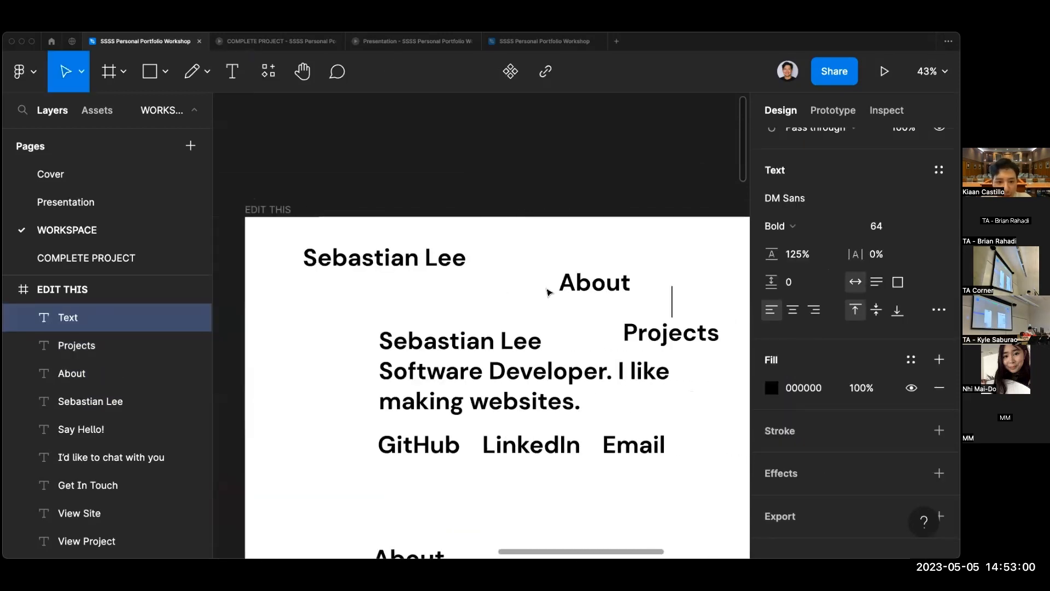
text(Contact)
key(Escape)
scroll(570, 264, right, 5)
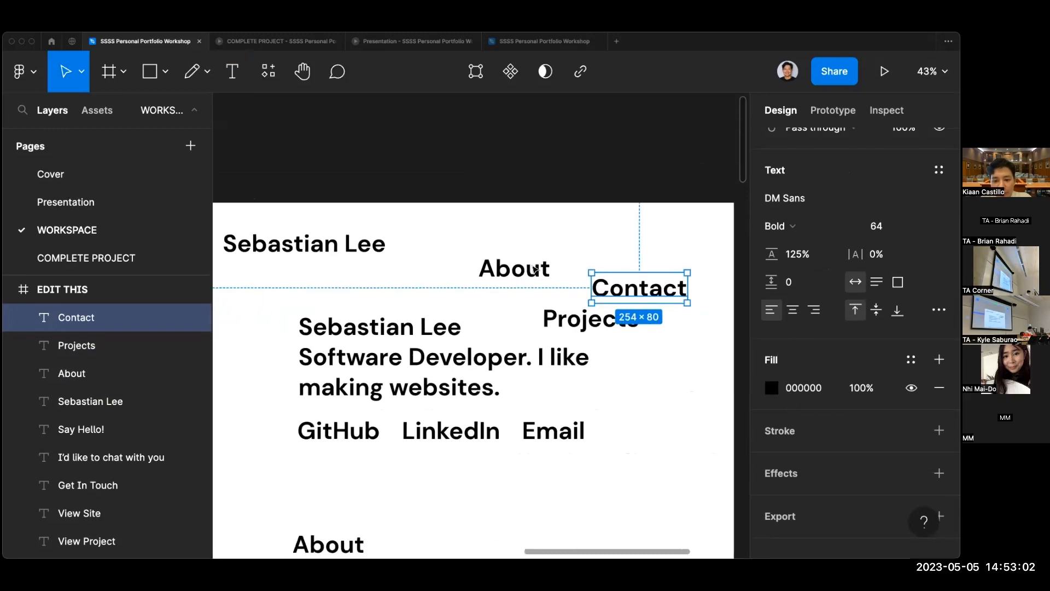
Move About, Projects and Contact into one row beside Sebastian Lee, with the name at top-left.
drag(535, 268, 535, 244)
drag(592, 323, 592, 249)
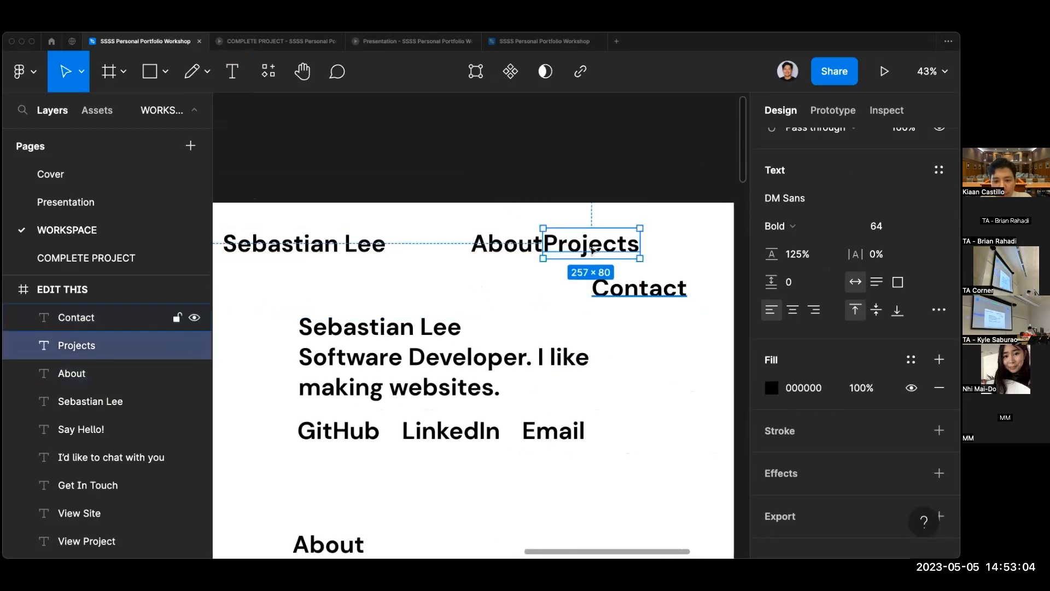
drag(639, 288, 687, 241)
click(661, 298)
scroll(662, 297, down, 1)
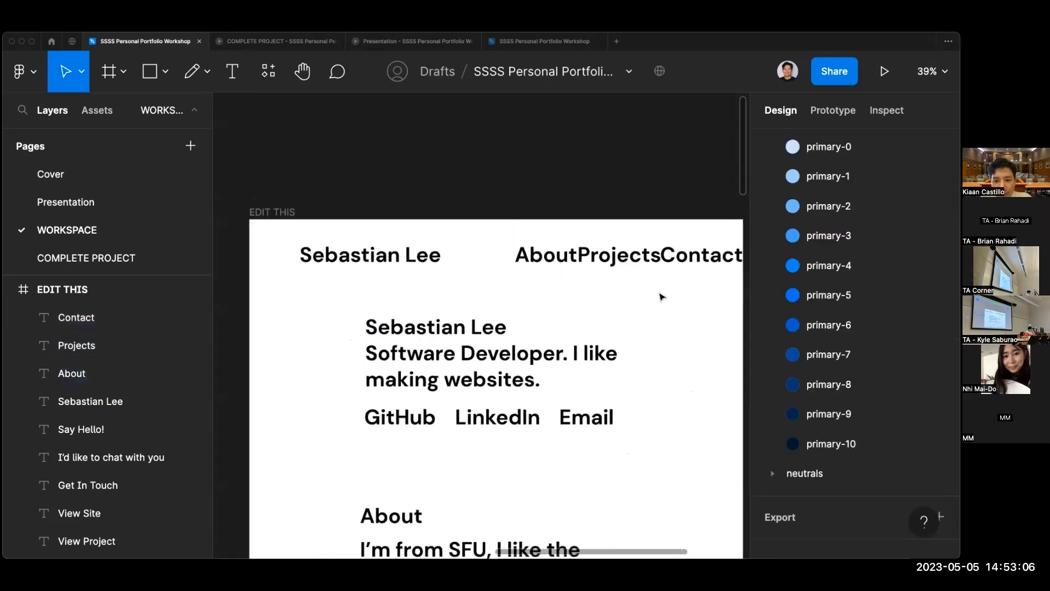
scroll(530, 272, down, 1)
drag(373, 249, 324, 246)
drag(511, 215, 606, 261)
click(616, 312)
scroll(553, 312, left, 8)
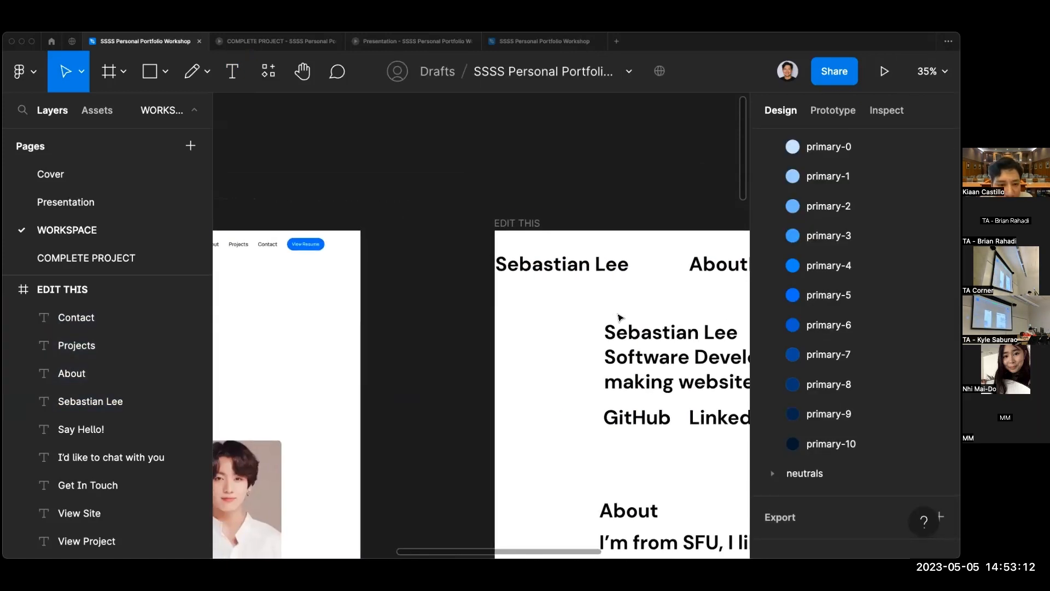
Add a 'View Resume' text label and move it toward the nav row.
scroll(616, 315, right, 9)
key(t)
click(530, 306)
text(View Re)
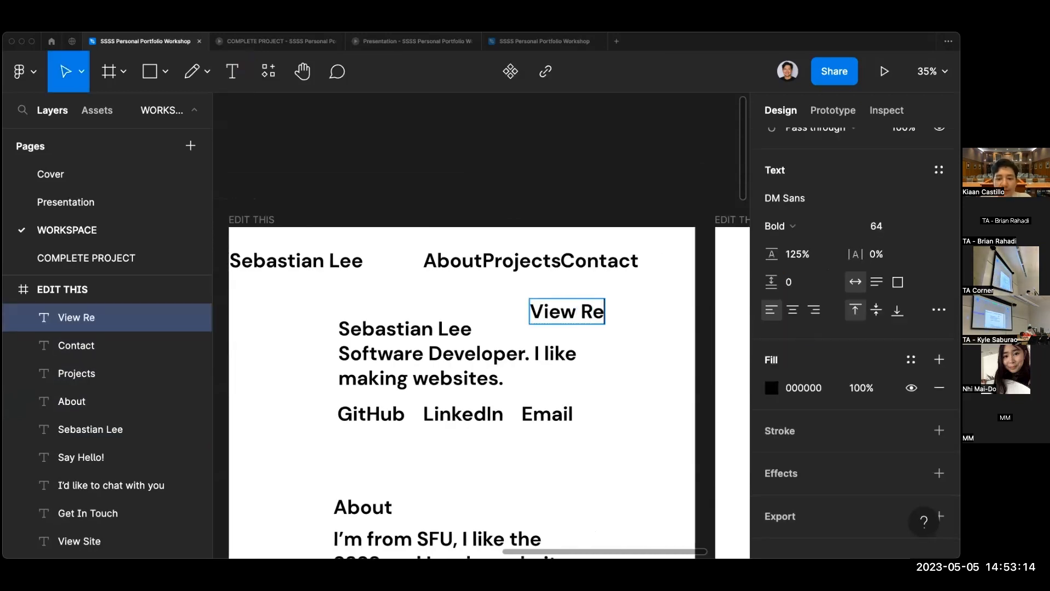
text(sume)
click(574, 361)
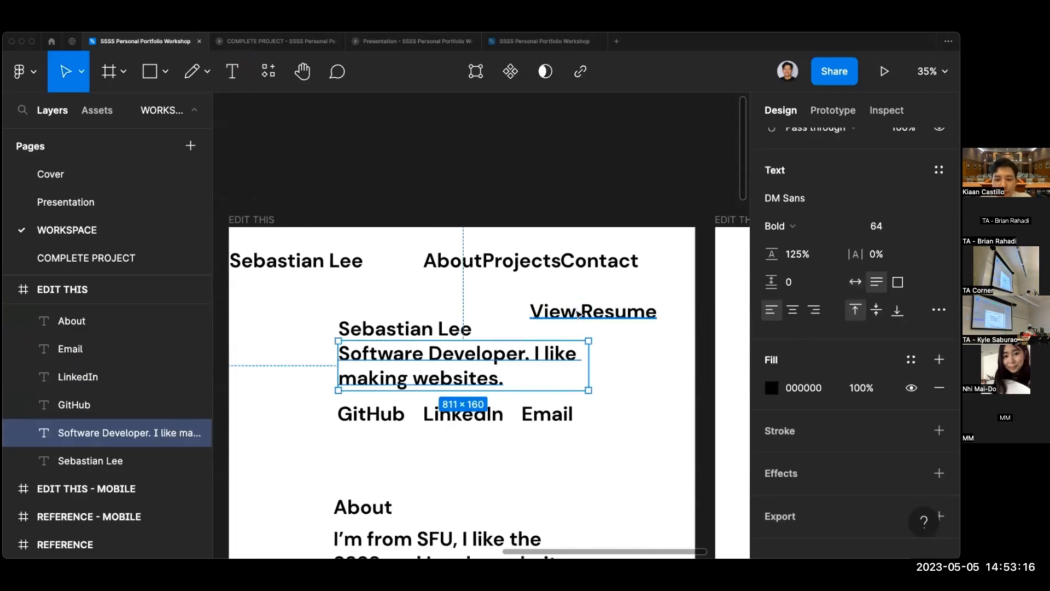
drag(579, 314, 616, 279)
click(634, 324)
click(630, 282)
Select all four nav links and set their font size to 32.
drag(453, 240, 664, 262)
click(675, 261)
scroll(760, 288, down, 5)
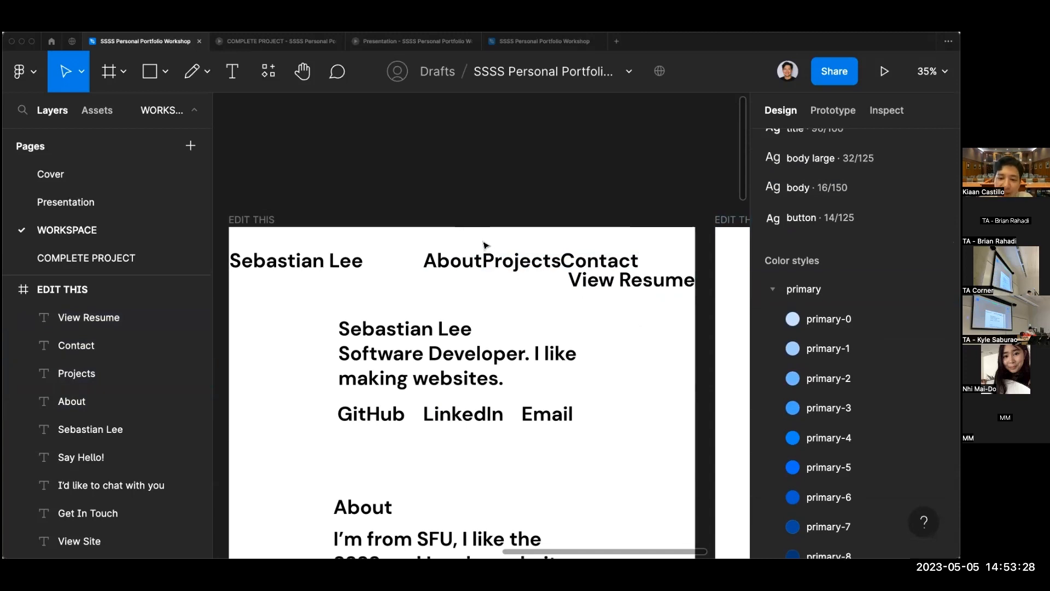
drag(407, 240, 695, 285)
scroll(812, 313, down, 3)
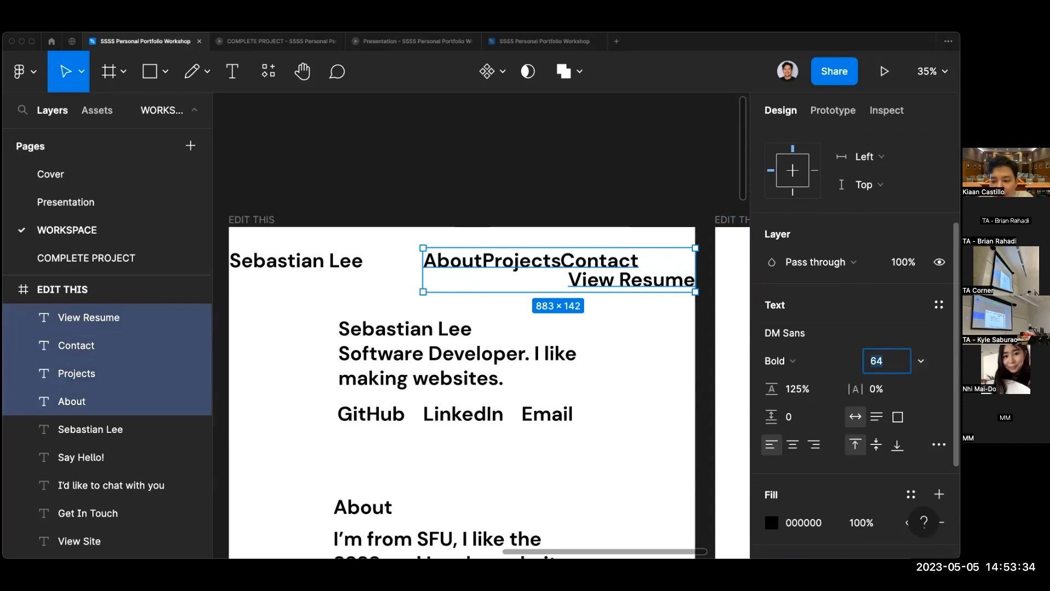
click(921, 361)
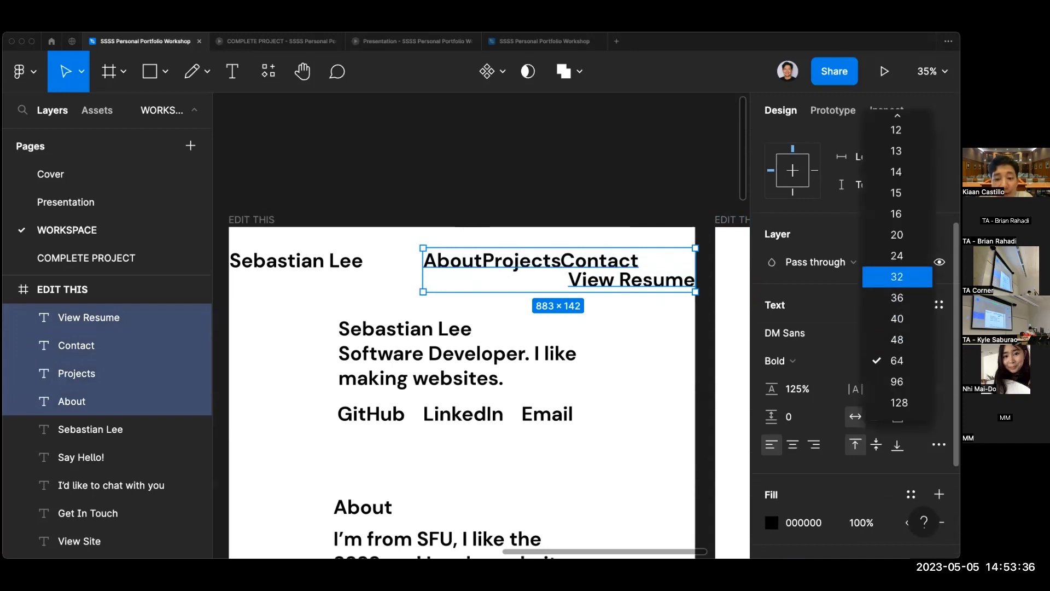
click(897, 276)
Space the four nav links evenly across the top and line Sebastian Lee up with them.
click(600, 296)
drag(600, 274, 651, 256)
drag(500, 262, 518, 262)
drag(437, 254, 465, 256)
click(429, 284)
click(349, 261)
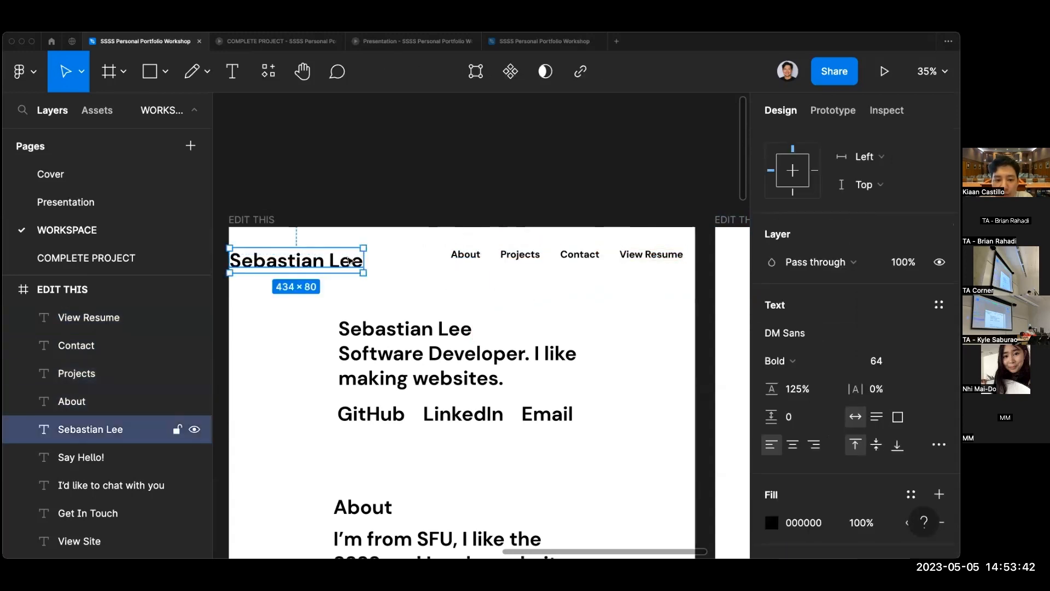
mouse_move(349, 261)
mouse_down()
mouse_move(376, 255)
mouse_move(363, 255)
mouse_up()
click(464, 293)
scroll(464, 294, down, 3)
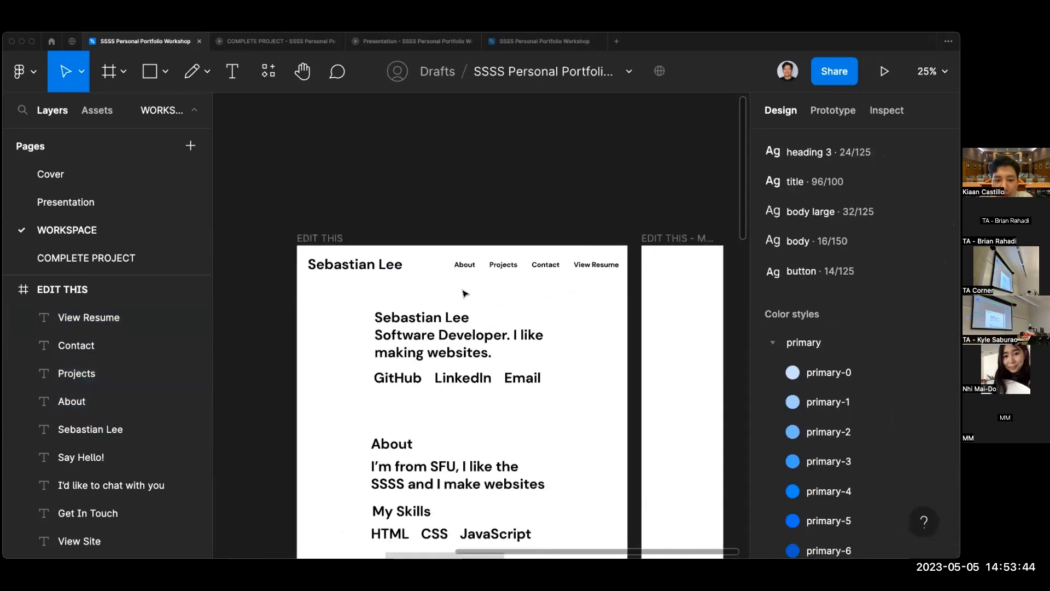
Zoom out to compare with the reference, then select About, Projects, Contact and View Resume together.
scroll(464, 294, down, 5)
scroll(463, 294, up, 1)
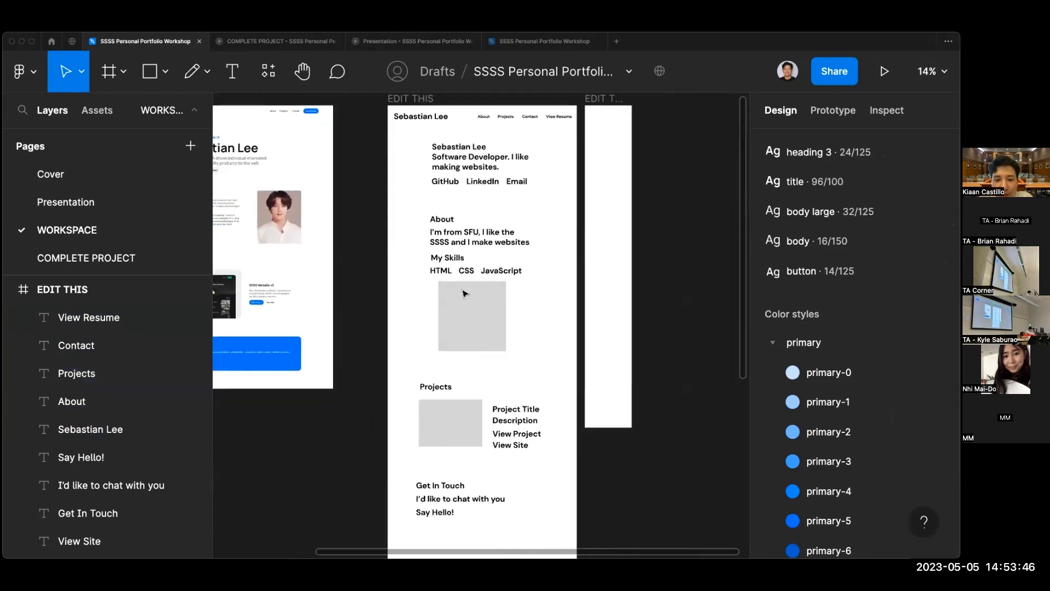
scroll(588, 300, up, 1)
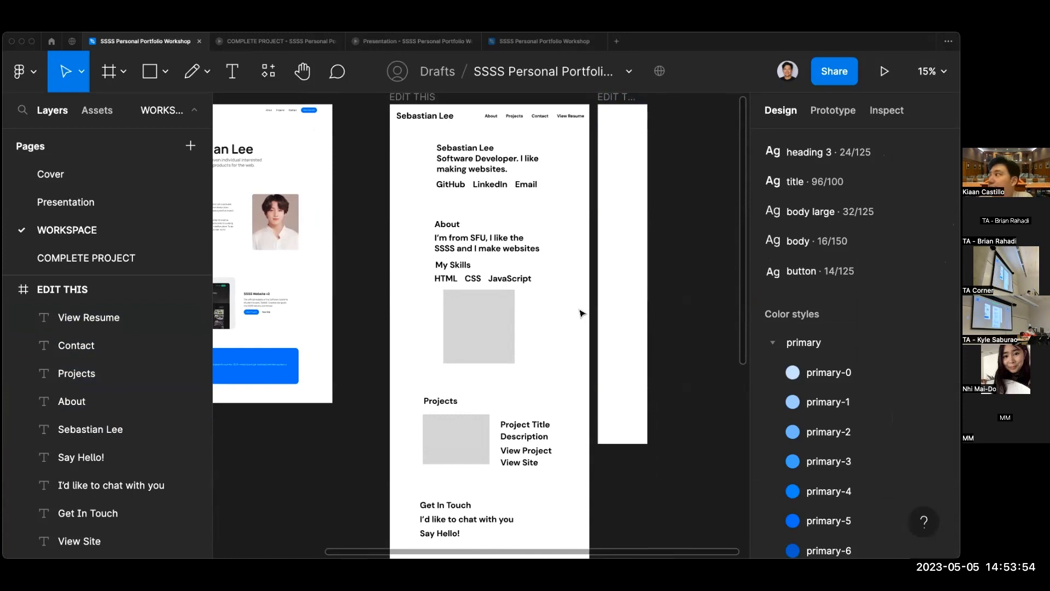
scroll(514, 324, left, 3)
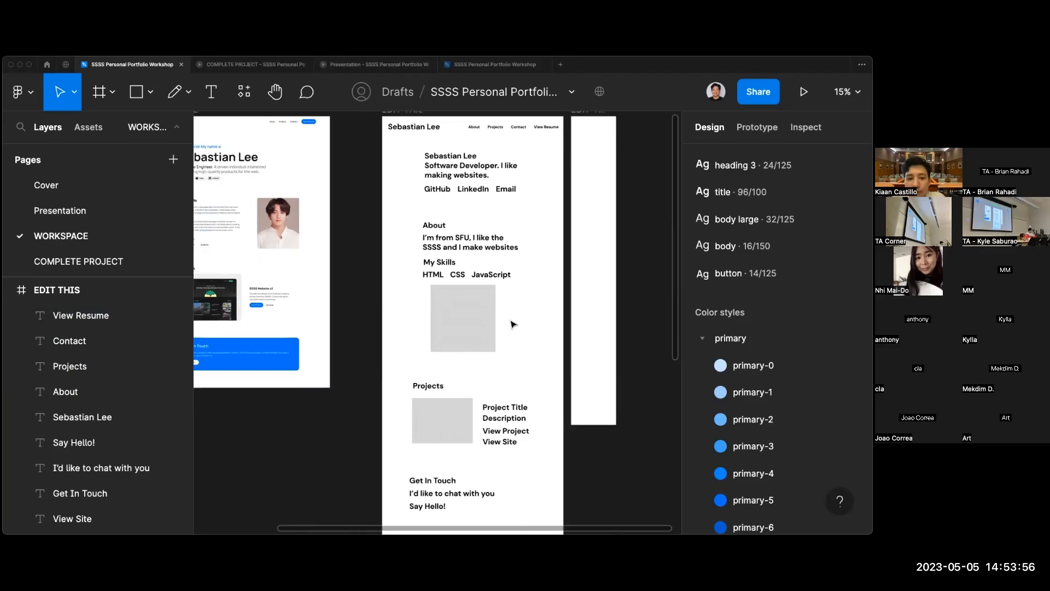
scroll(544, 335, up, 2)
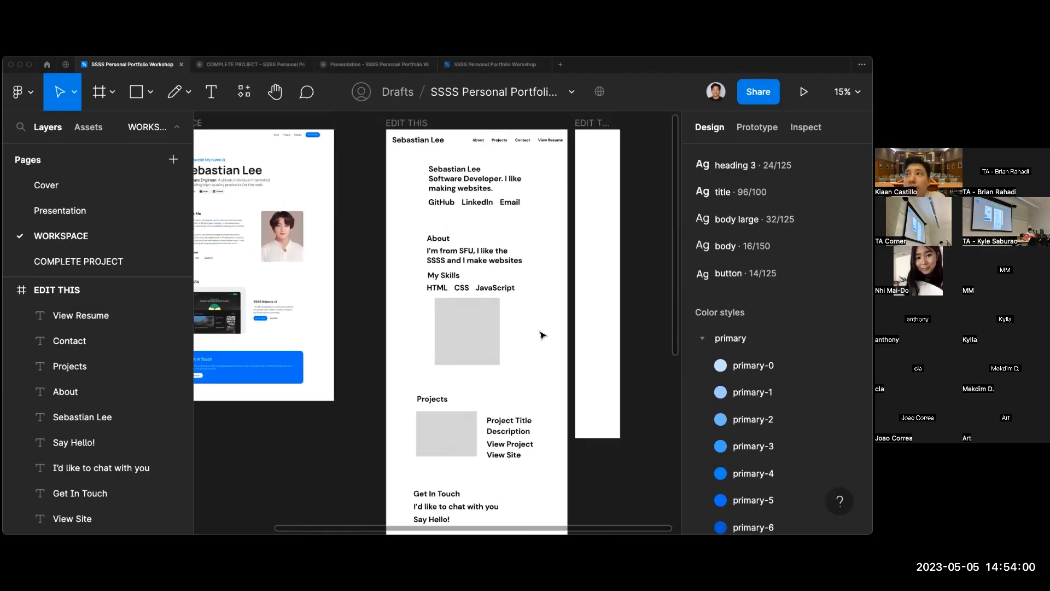
scroll(544, 181, up, 5)
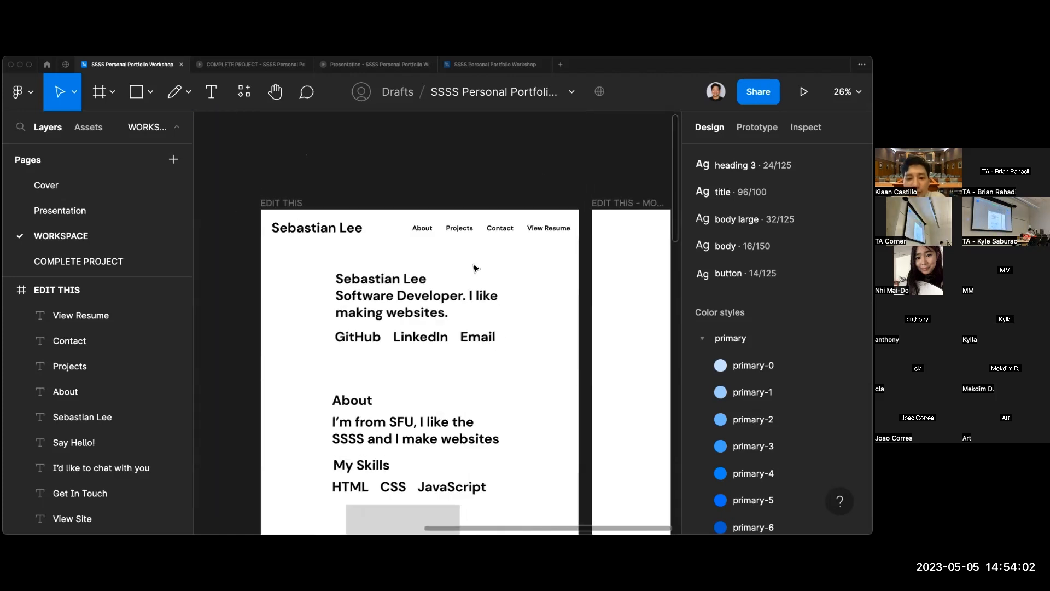
scroll(475, 268, up, 3)
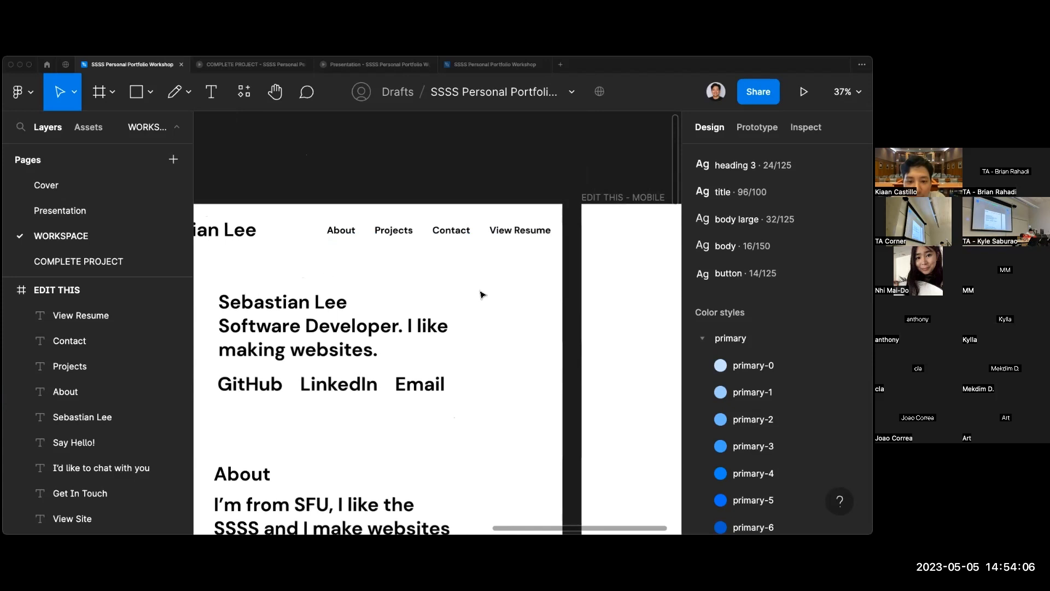
scroll(481, 295, down, 2)
scroll(481, 296, right, 2)
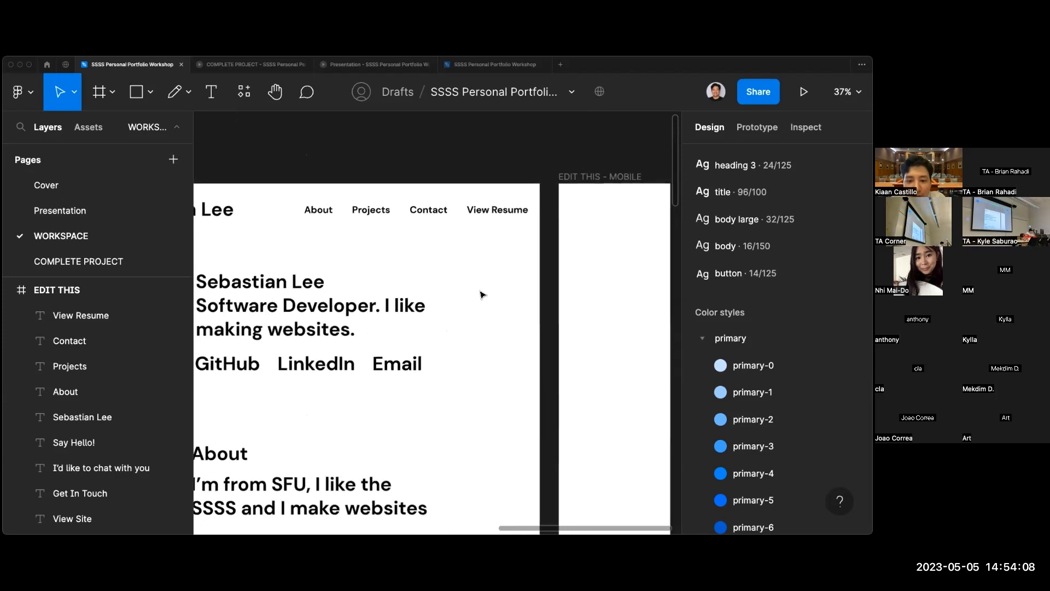
drag(465, 268, 526, 296)
drag(296, 221, 508, 191)
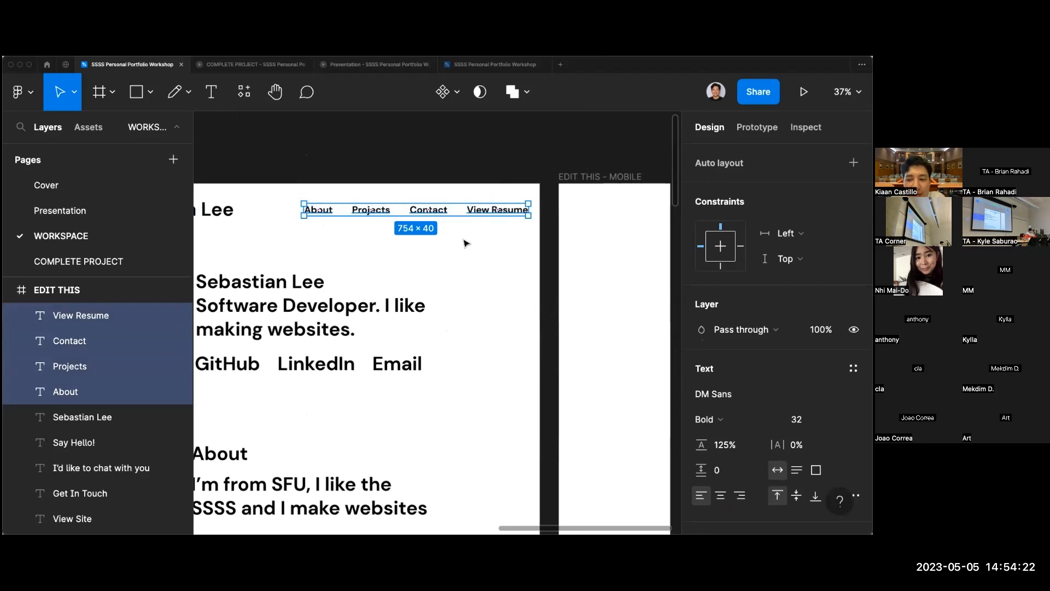
scroll(853, 260, down, 3)
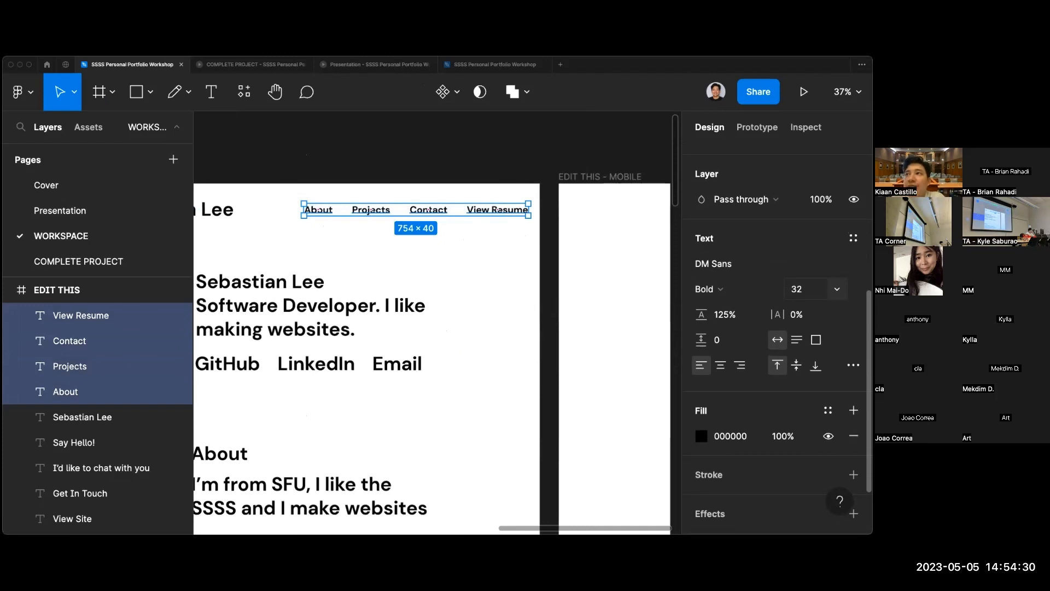
click(836, 289)
click(808, 266)
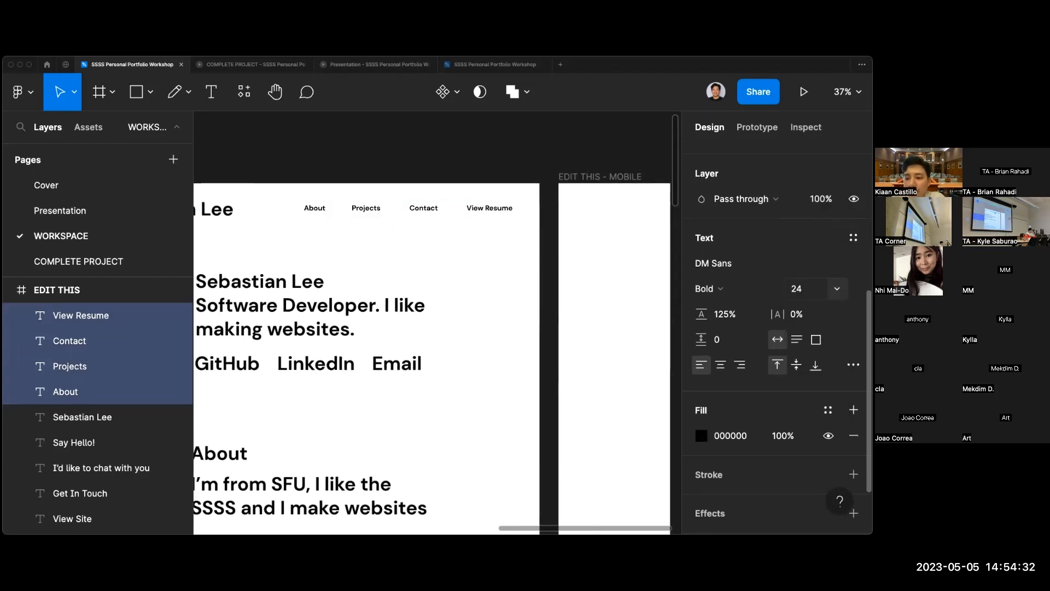
click(534, 279)
scroll(534, 279, left, 3)
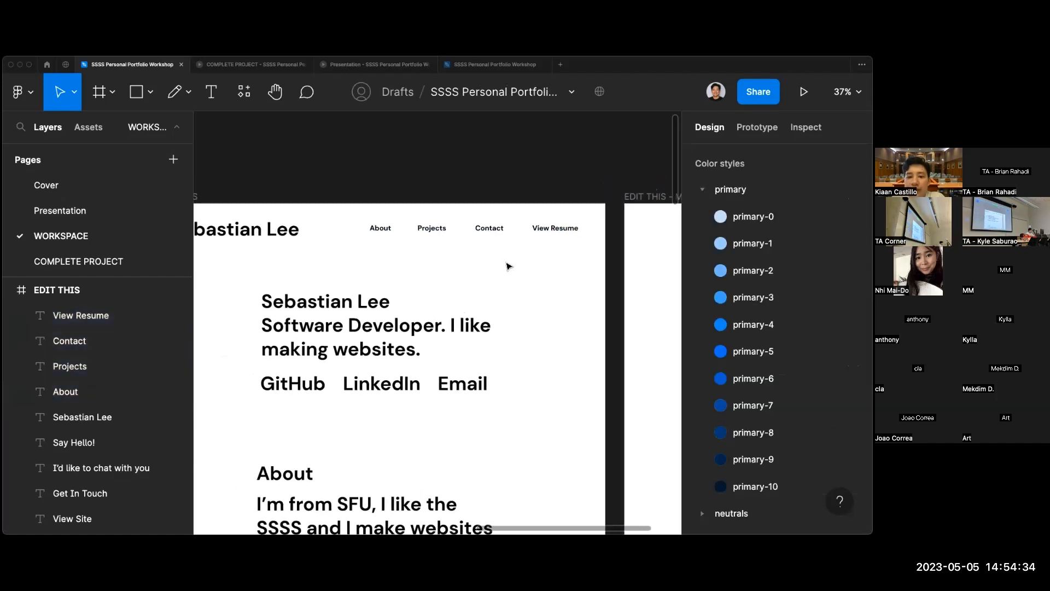
scroll(559, 267, down, 2)
scroll(559, 267, up, 2)
scroll(558, 264, right, 2)
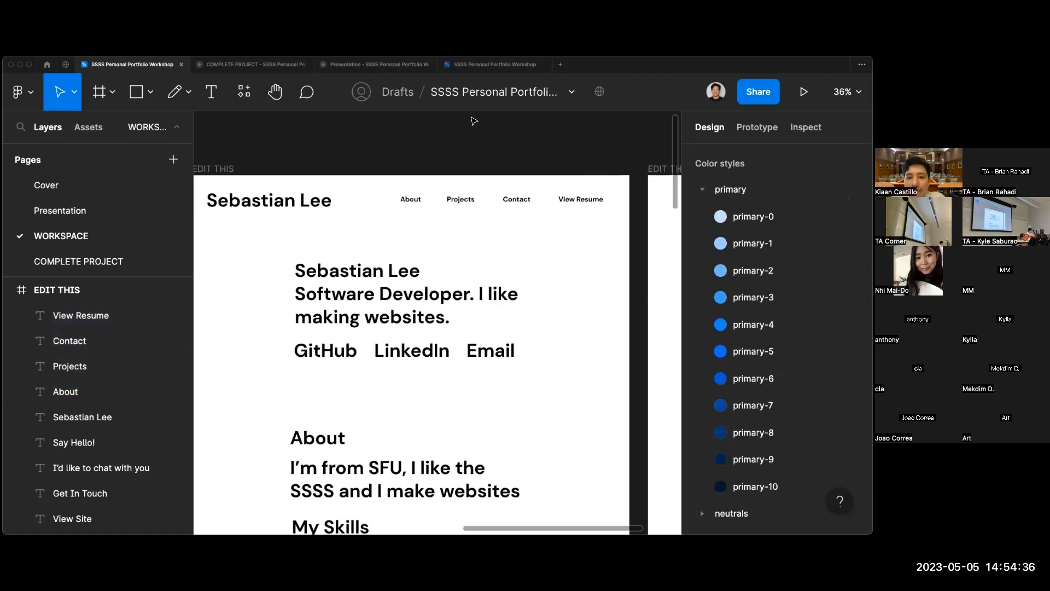
scroll(468, 150, left, 3)
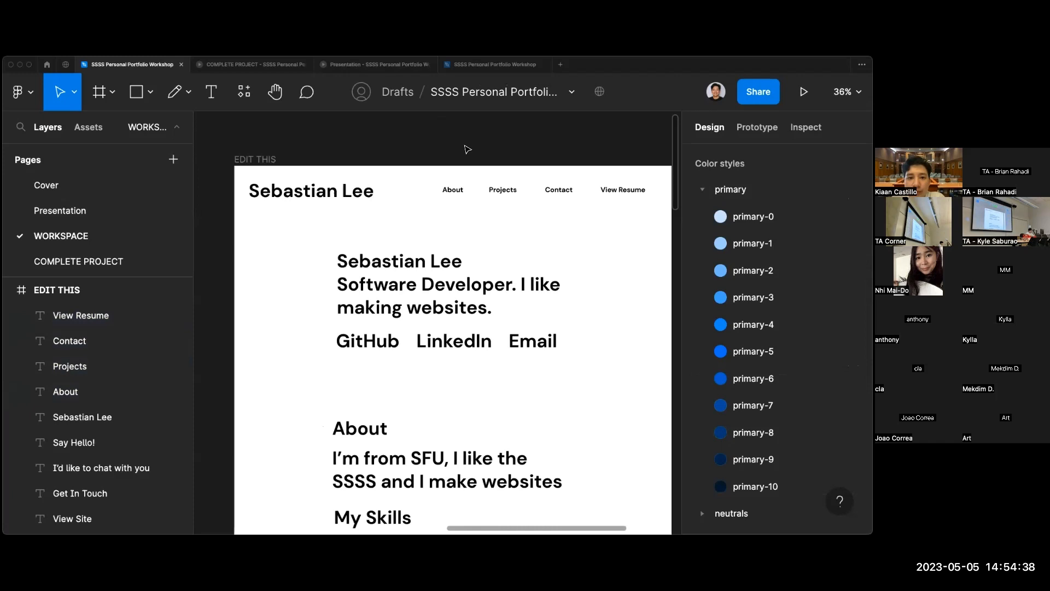
scroll(575, 232, down, 2)
right_click(574, 232)
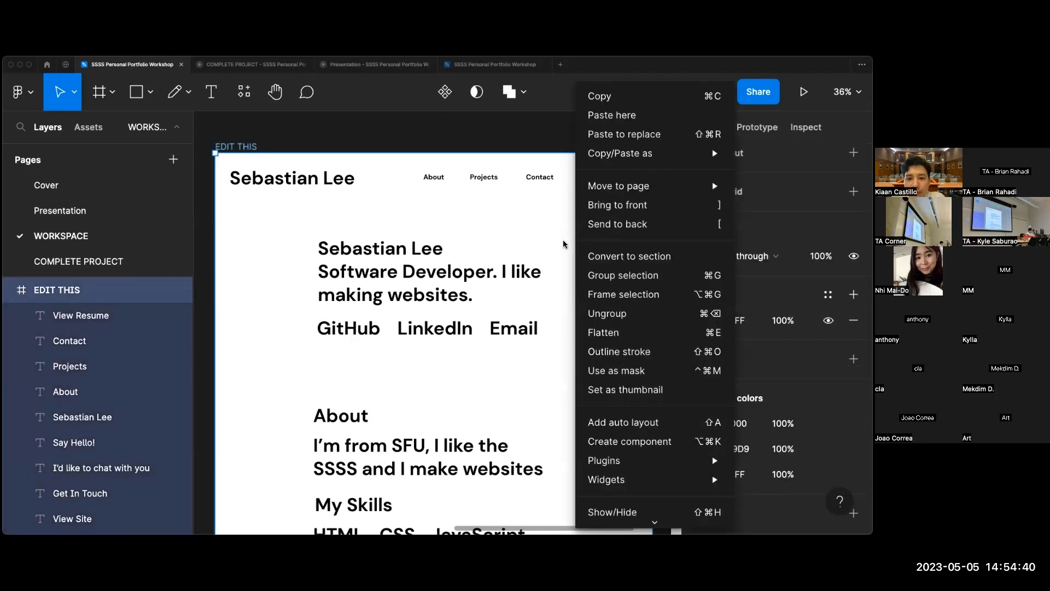
key(Escape)
click(574, 140)
scroll(574, 140, down, 5)
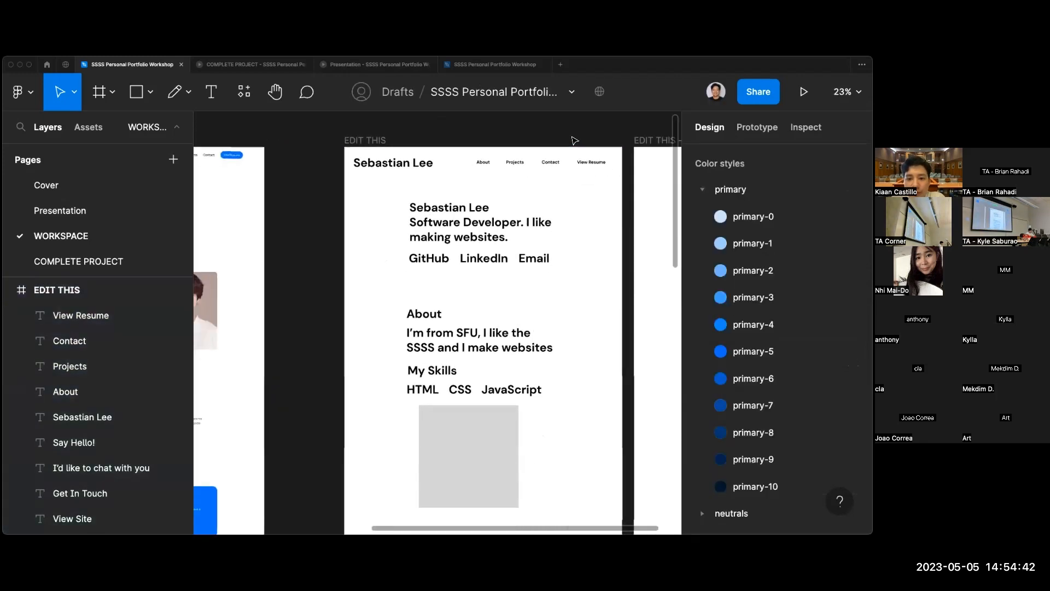
scroll(574, 141, right, 1)
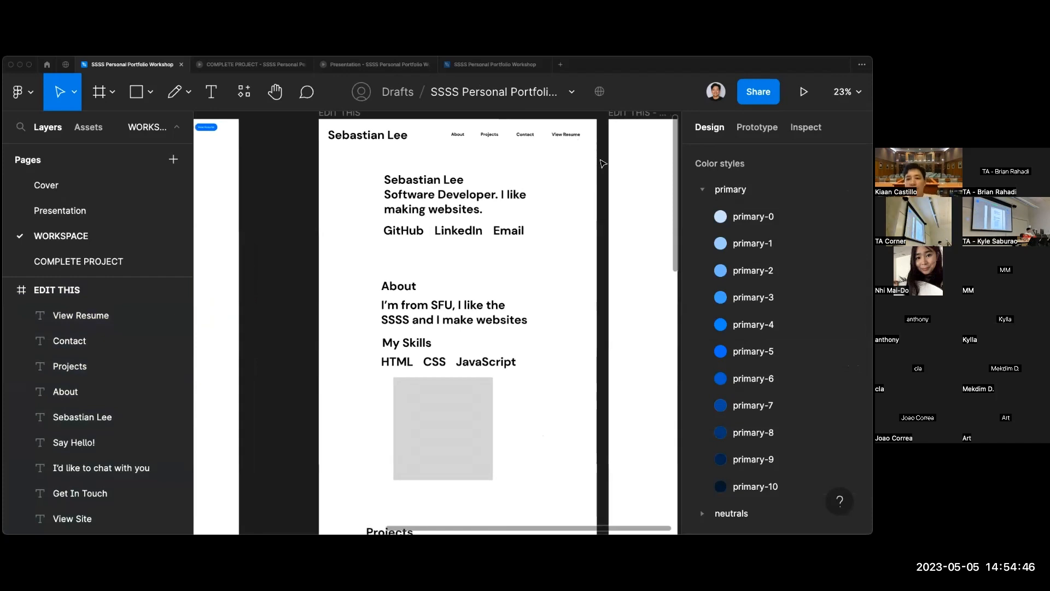
scroll(602, 163, down, 5)
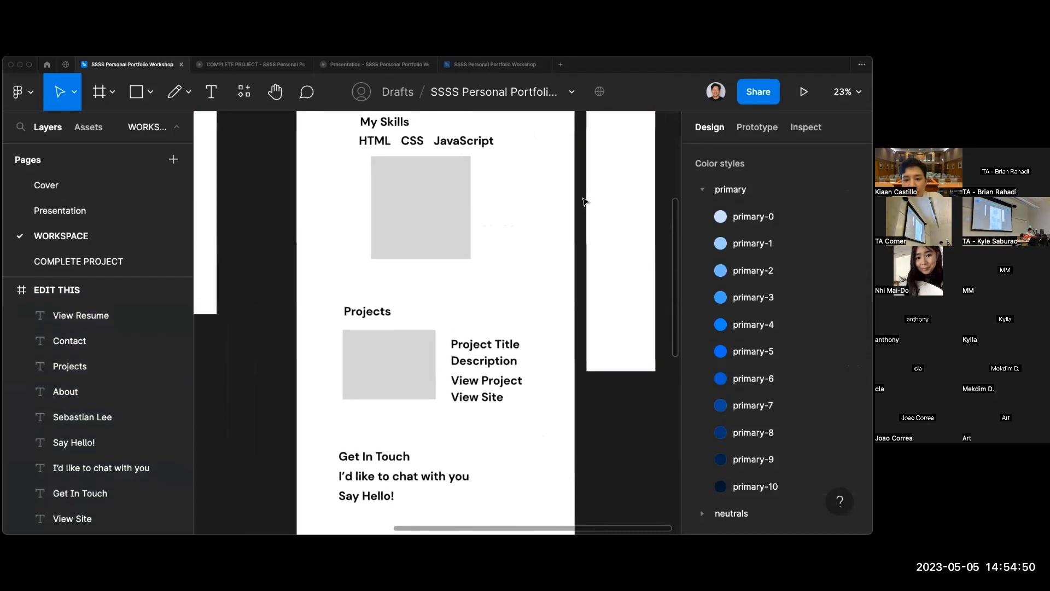
scroll(588, 197, up, 5)
scroll(584, 202, down, 1)
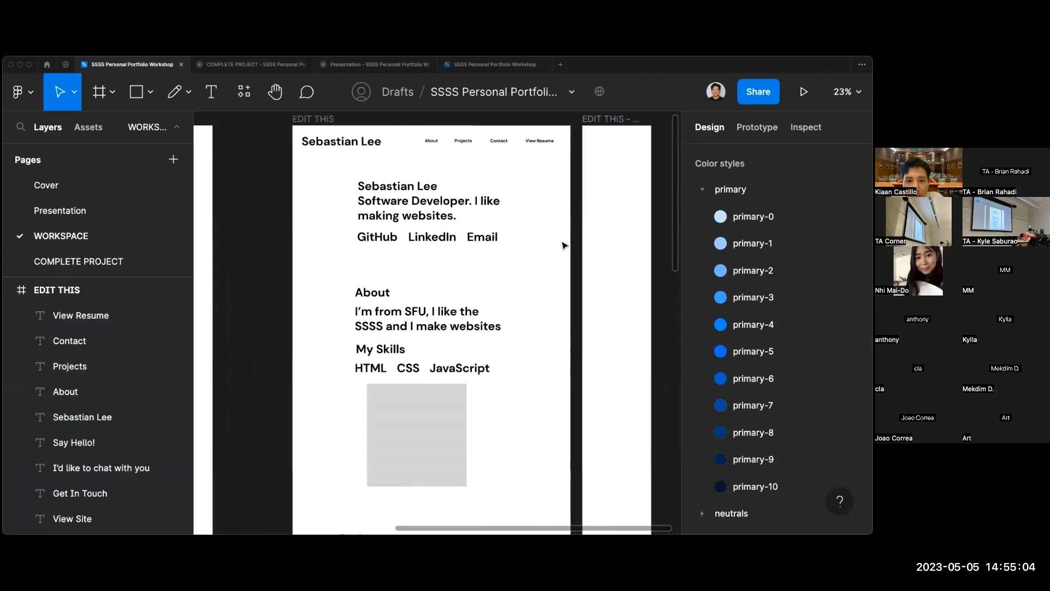
scroll(558, 249, up, 1)
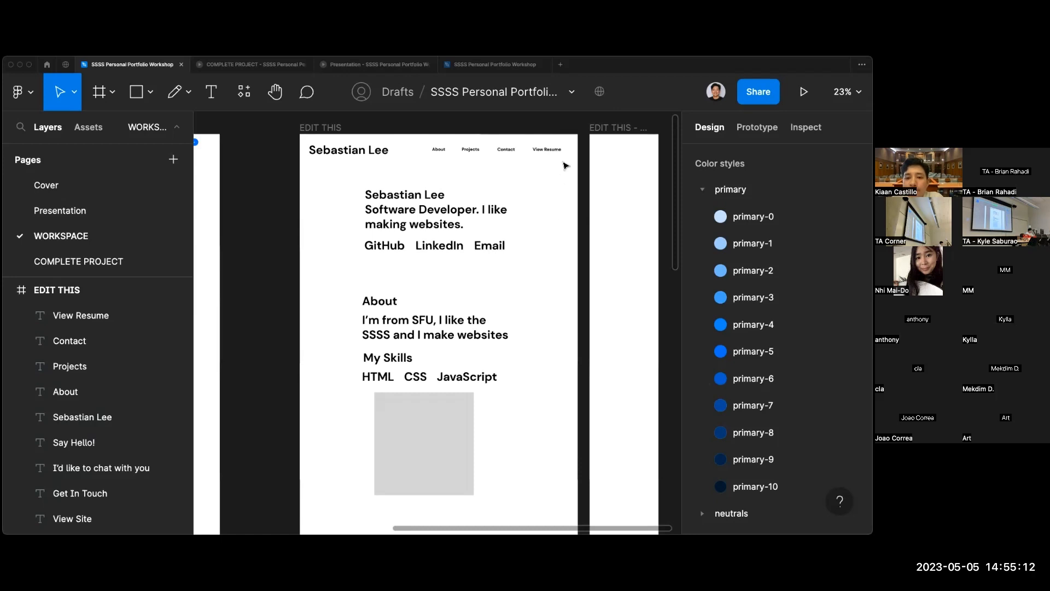
scroll(564, 165, up, 5)
Nudge the Projects nav link slightly left along the row.
click(453, 185)
mouse_move(453, 184)
mouse_down()
mouse_move(427, 185)
mouse_move(444, 185)
mouse_up()
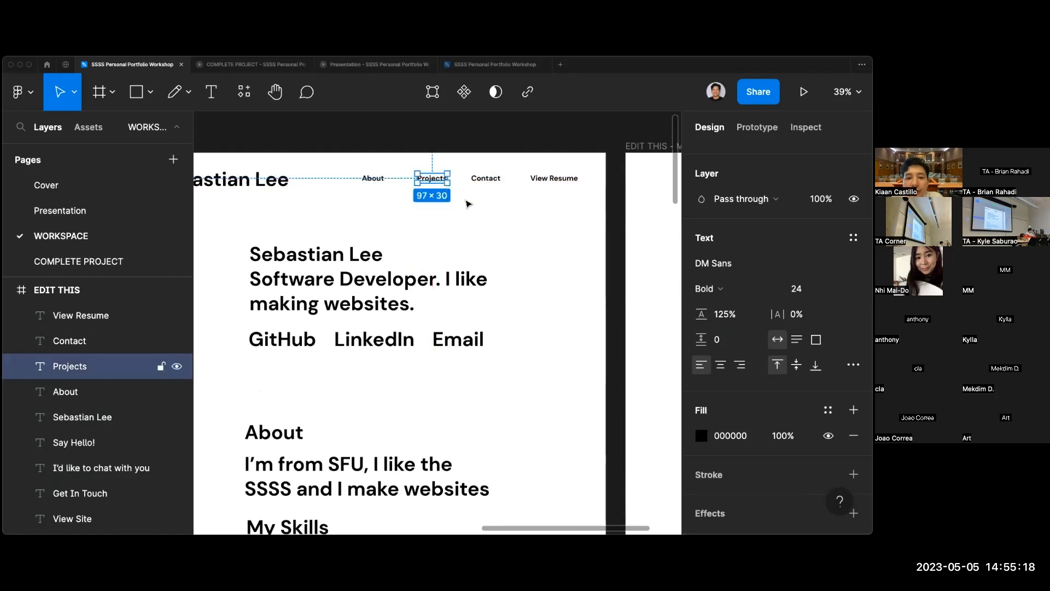
click(518, 187)
scroll(518, 187, up, 2)
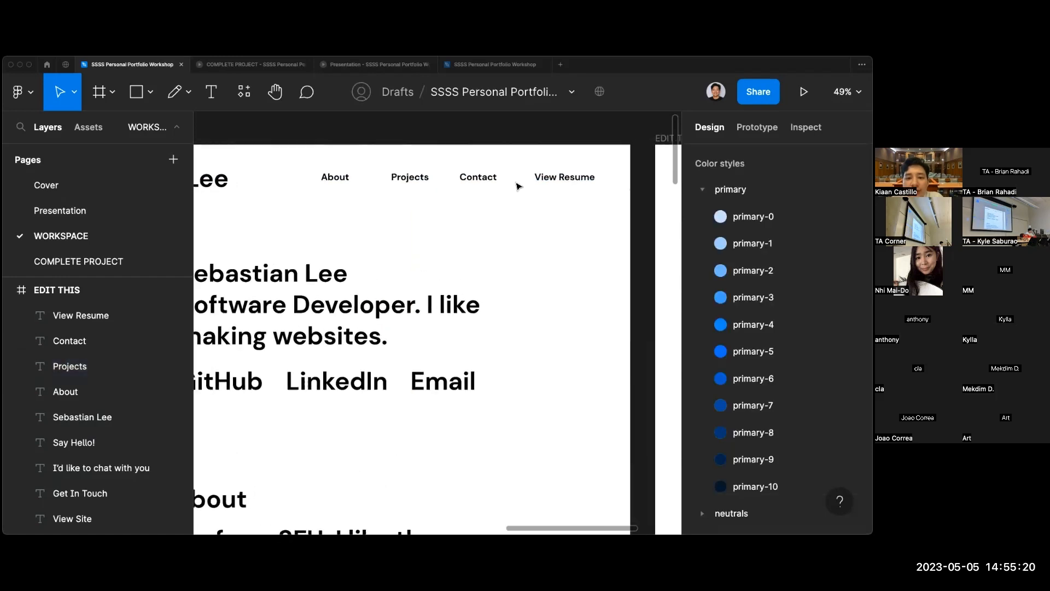
scroll(494, 186, up, 5)
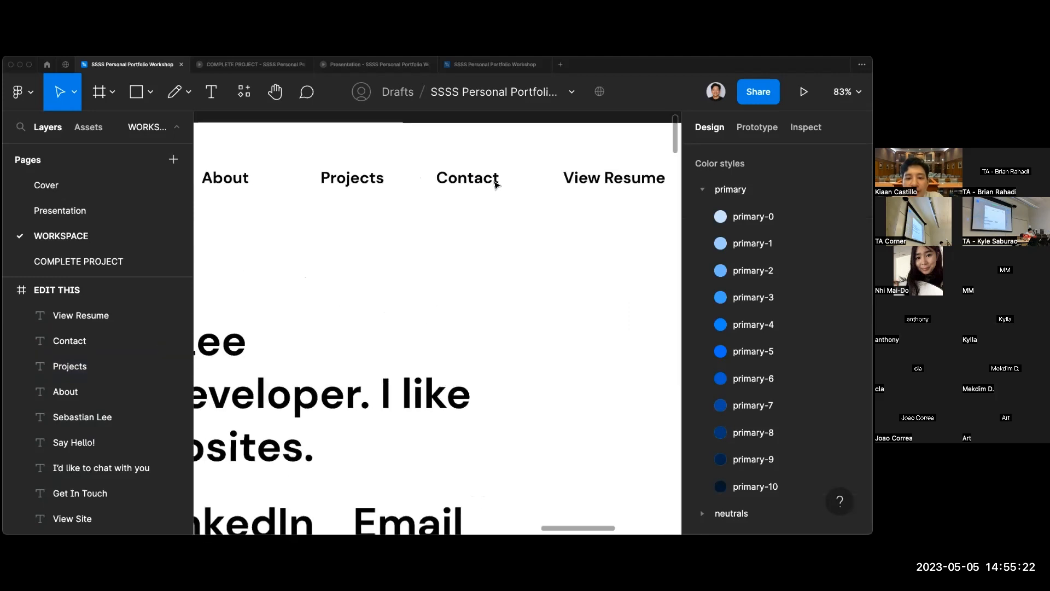
click(479, 204)
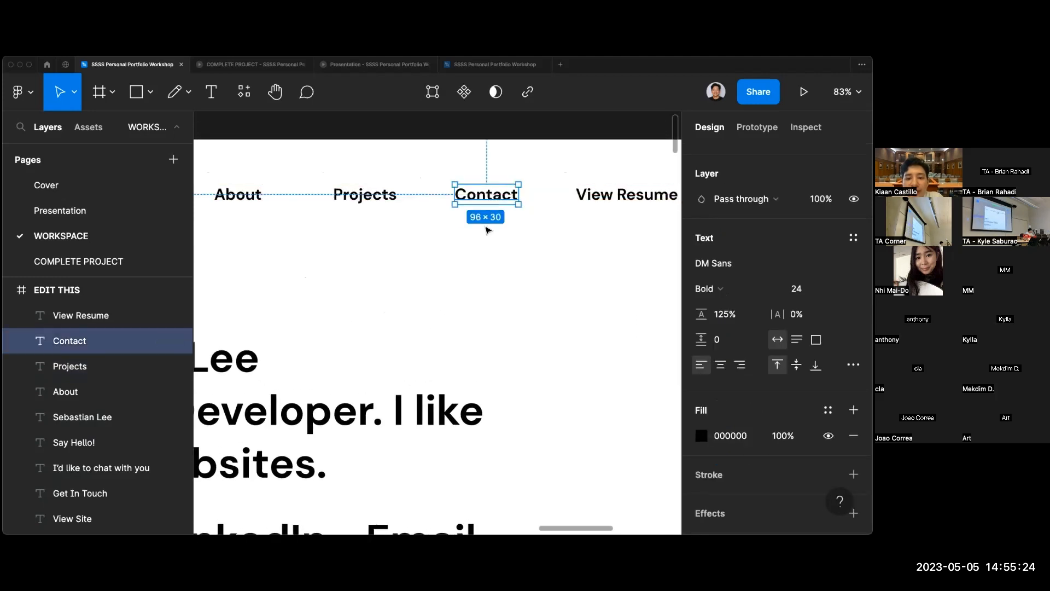
click(484, 228)
scroll(486, 229, down, 3)
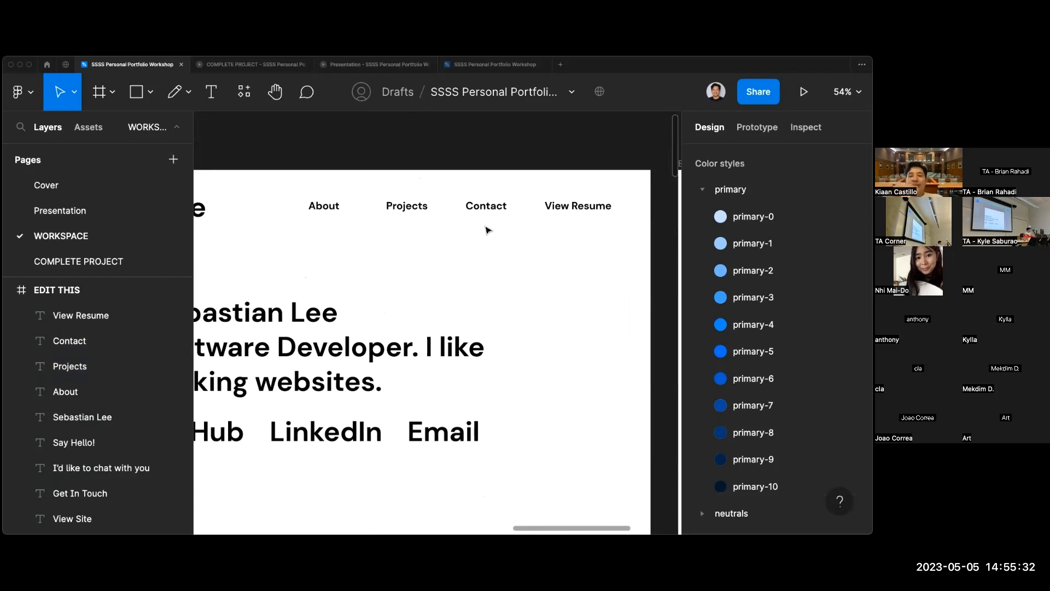
Lower Projects, then Contact and View Resume slightly, so all three sit at uneven heights.
drag(413, 211, 413, 257)
drag(487, 207, 487, 223)
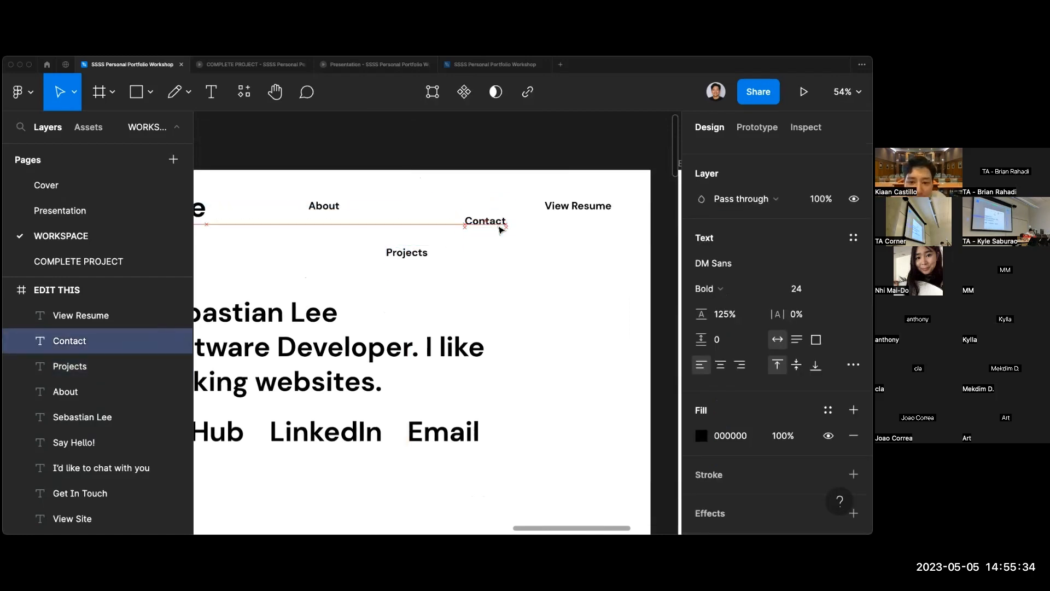
drag(585, 214, 588, 241)
click(586, 265)
scroll(586, 265, down, 3)
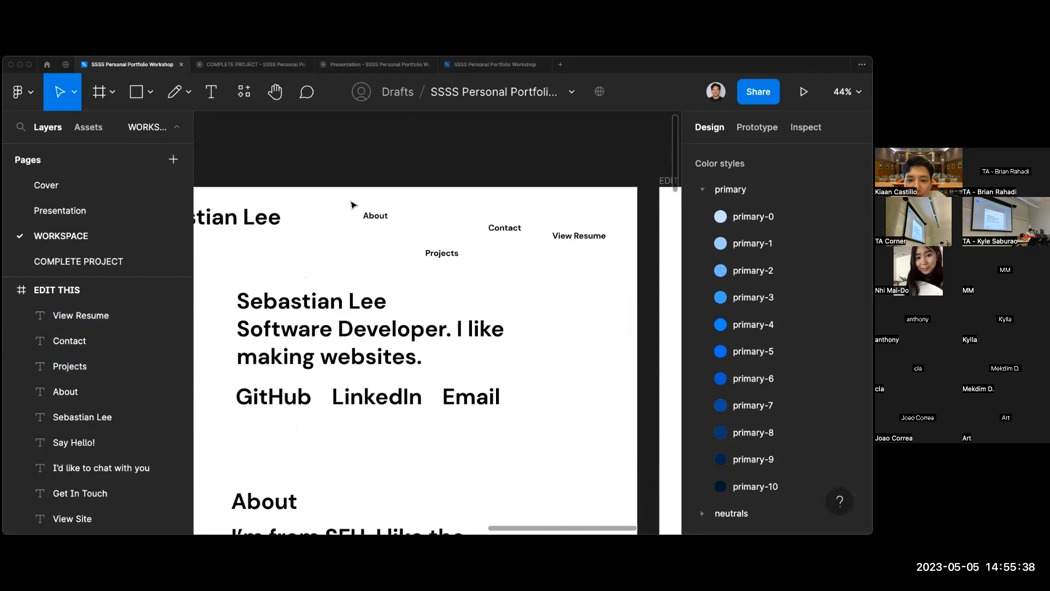
drag(350, 197, 614, 262)
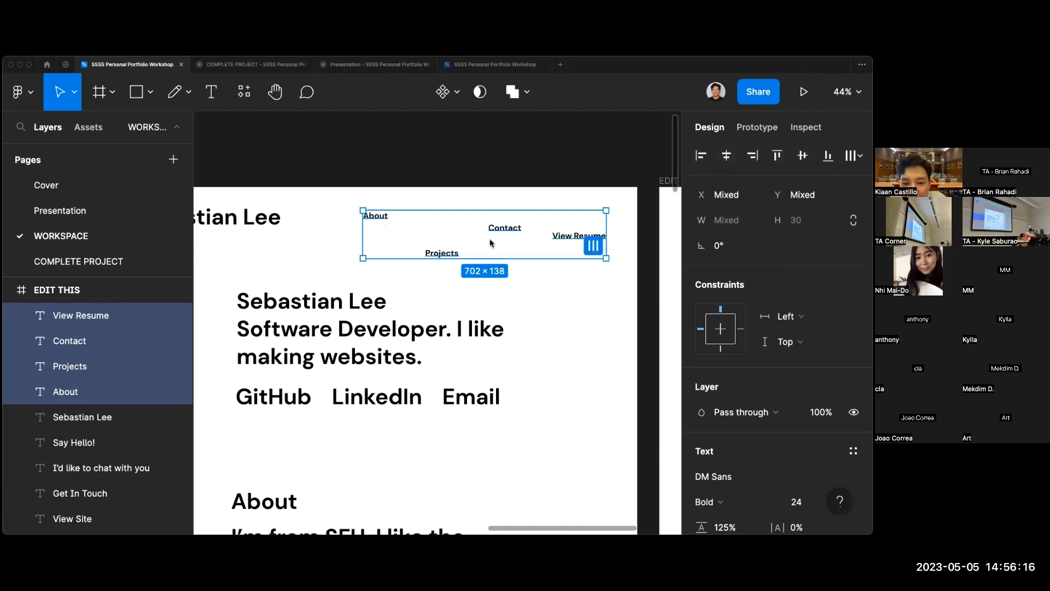
key(alt+h)
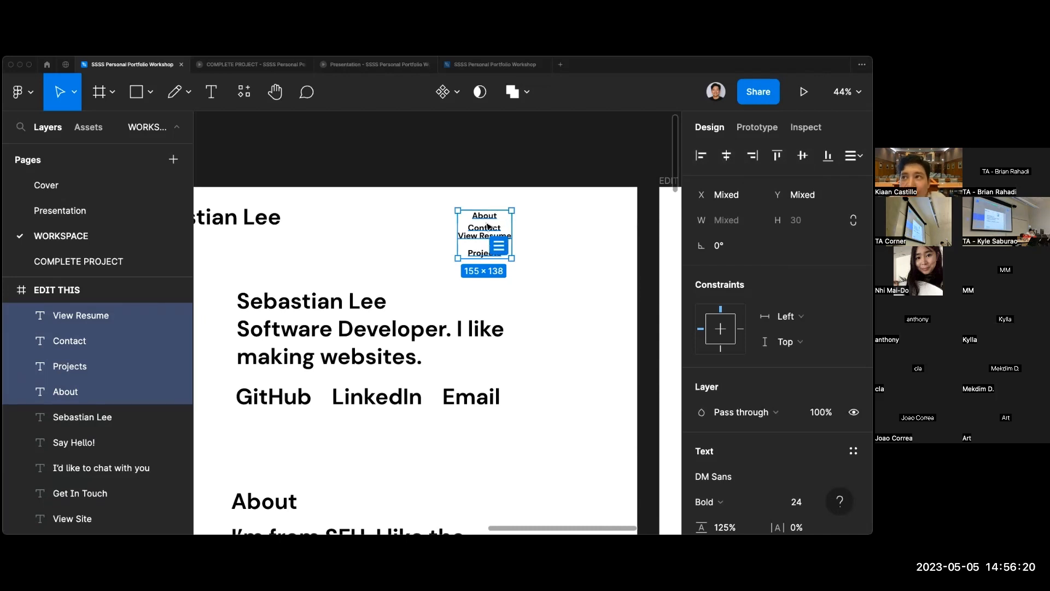
key(super+z)
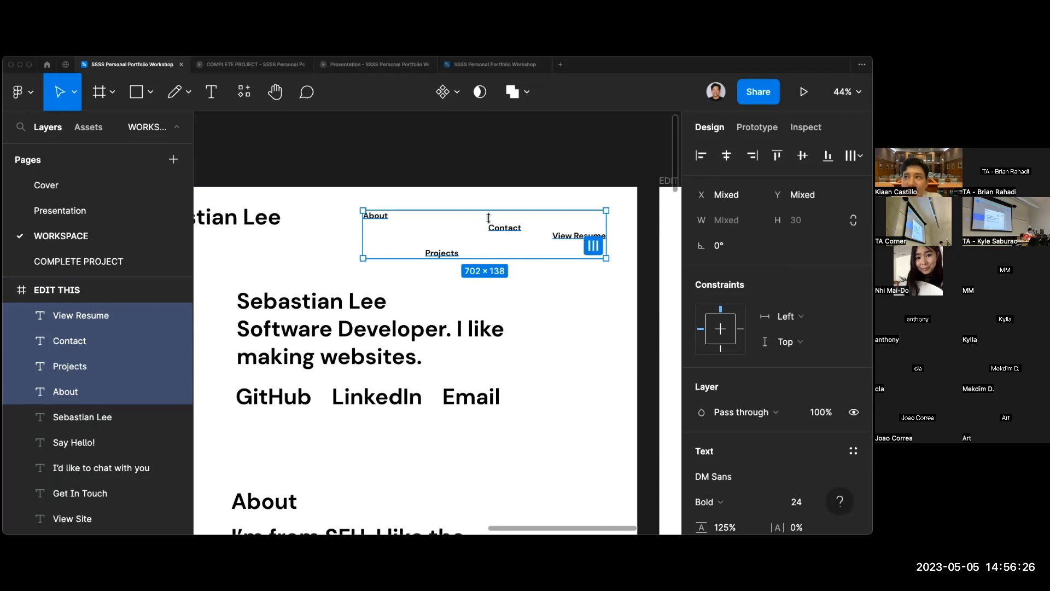
click(726, 155)
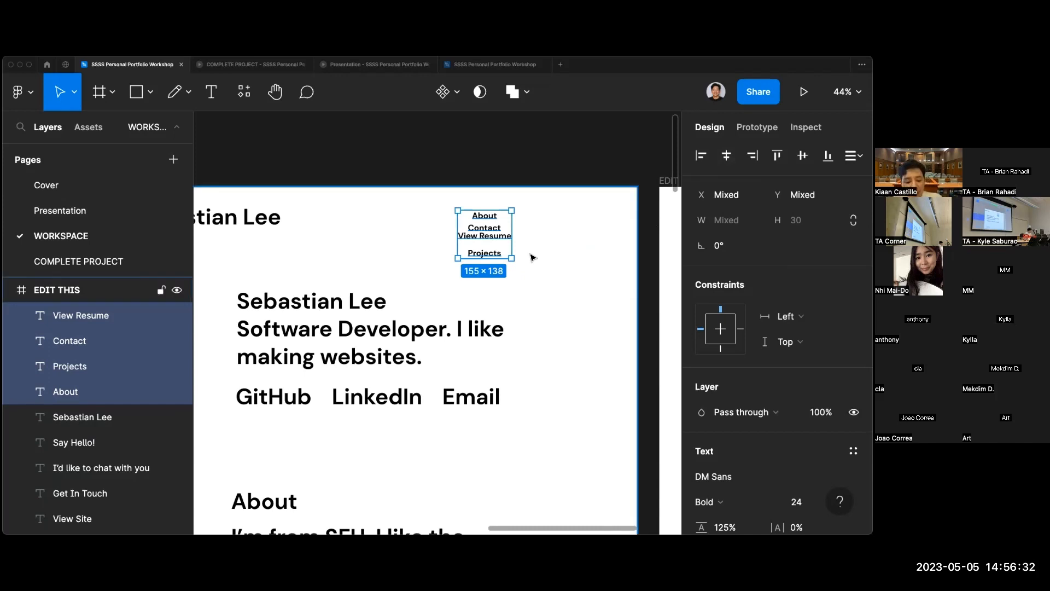
key(super+z)
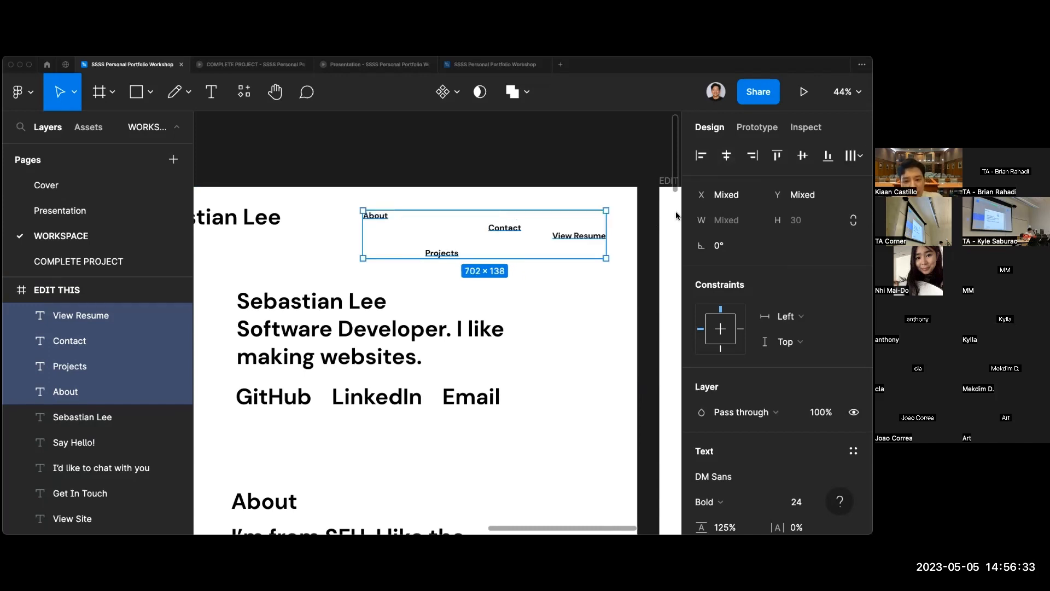
click(703, 155)
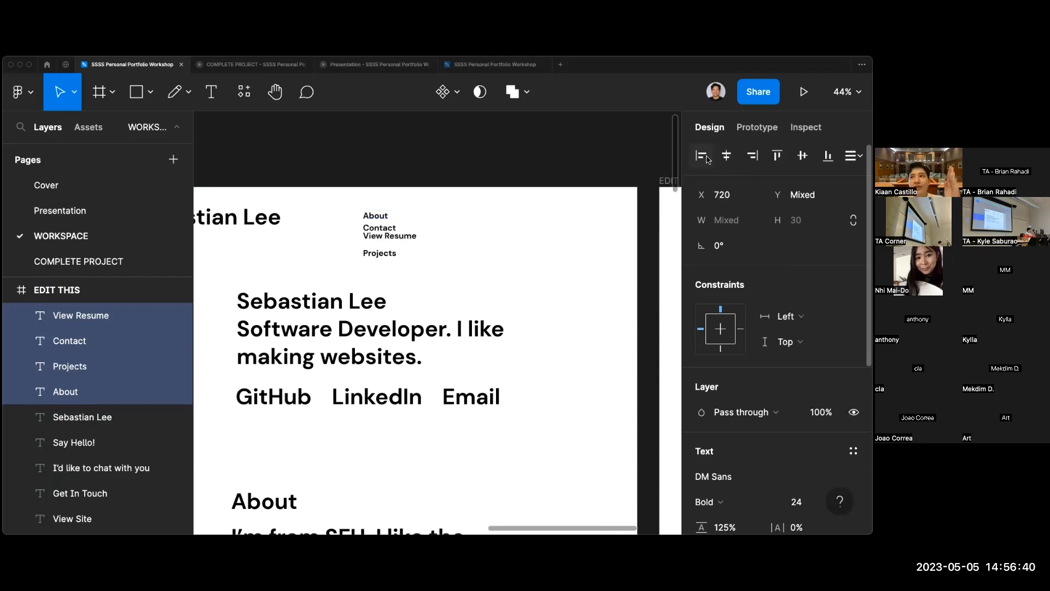
key(super+z)
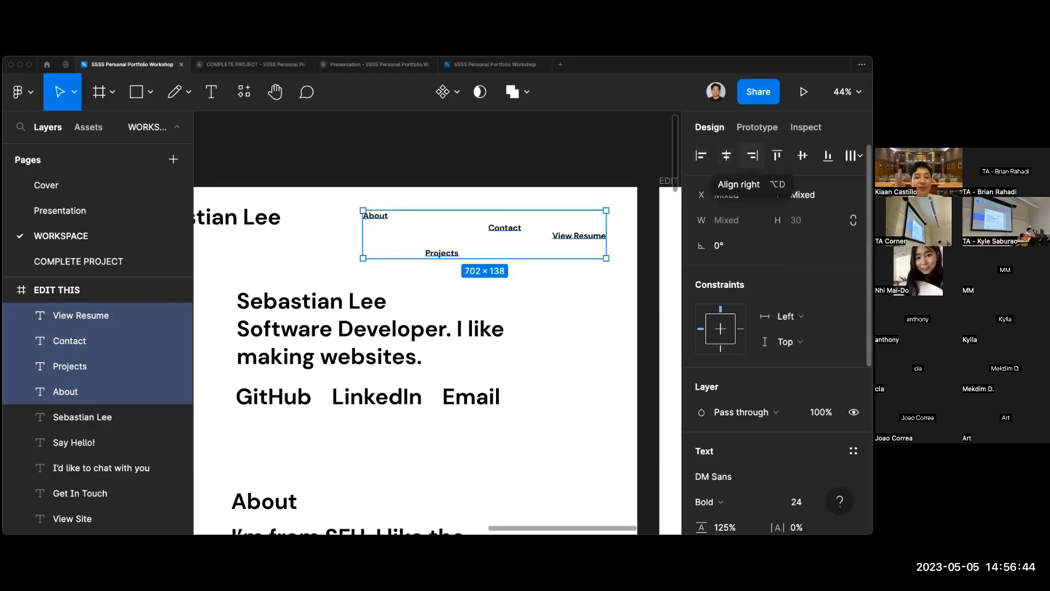
click(753, 156)
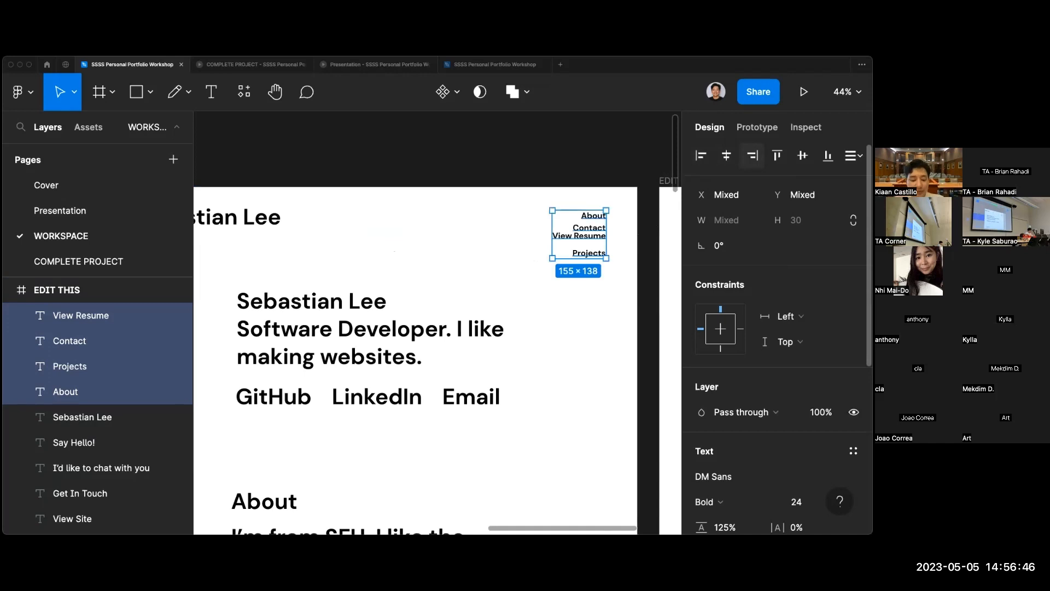
key(super+z)
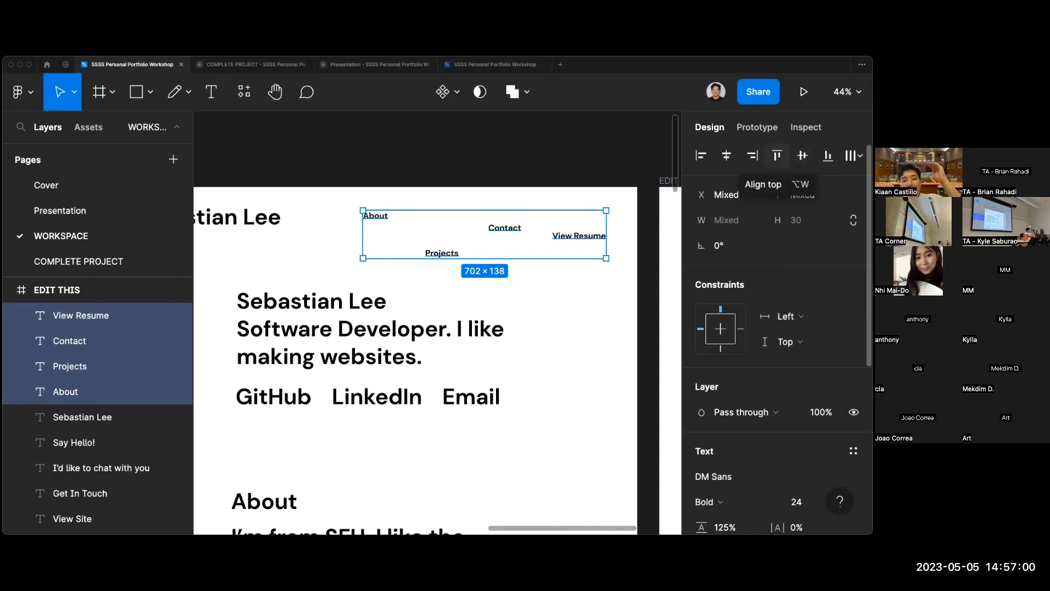
click(777, 155)
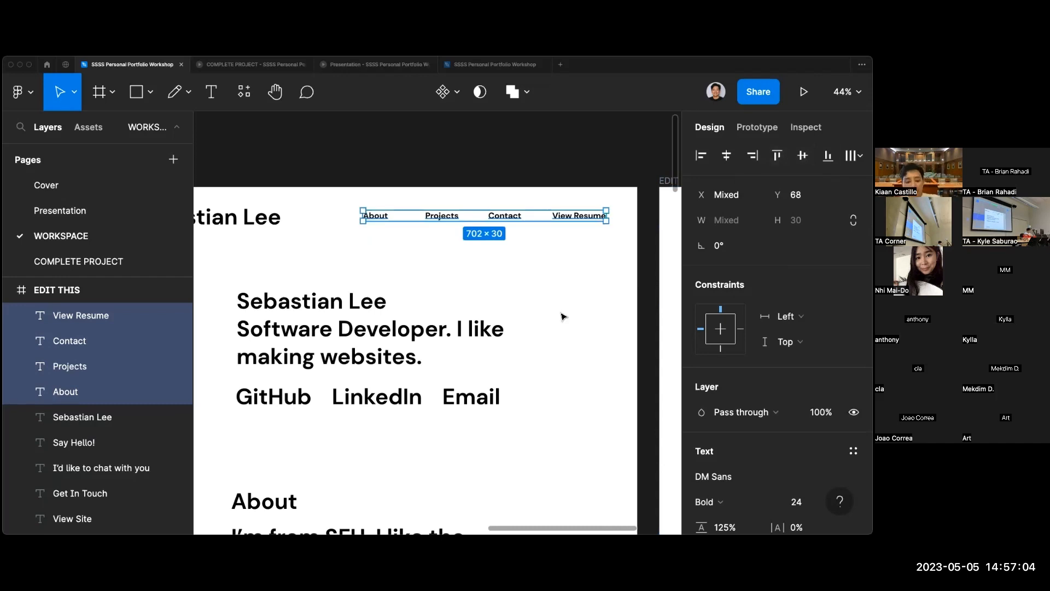
key(super+z)
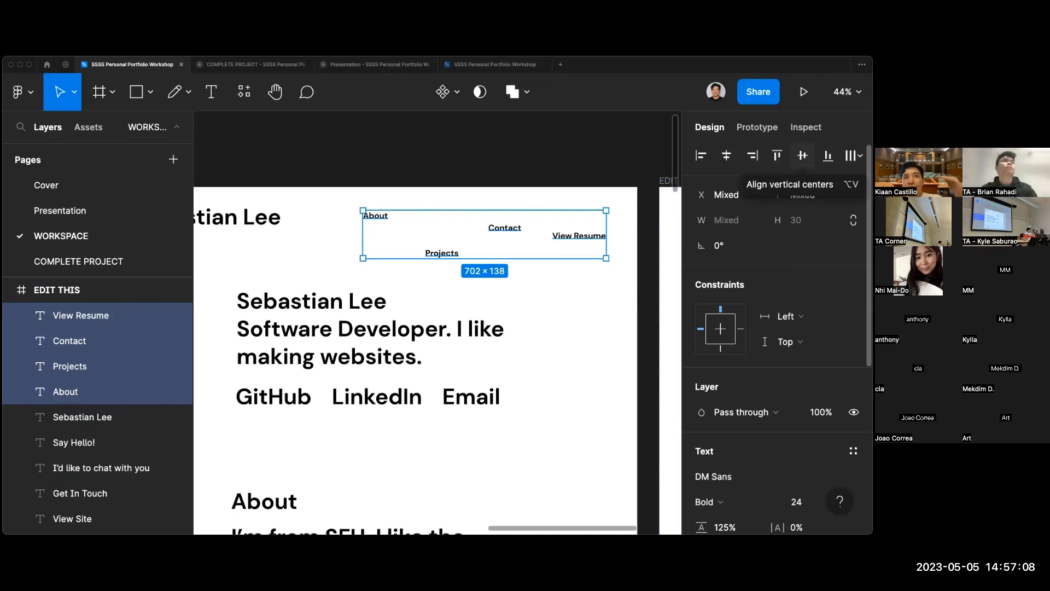
click(802, 155)
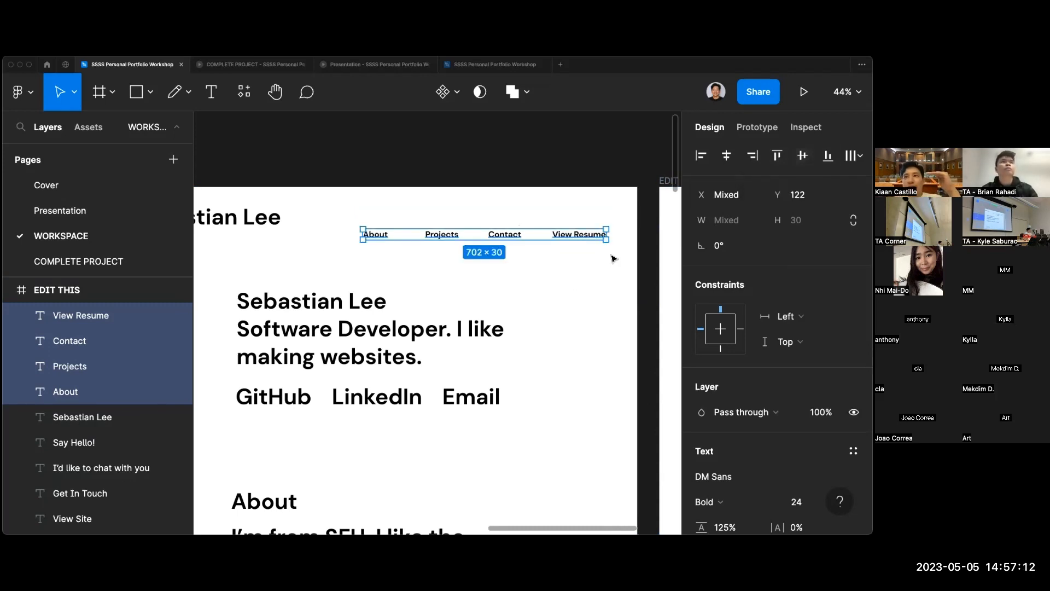
key(ctrl+z)
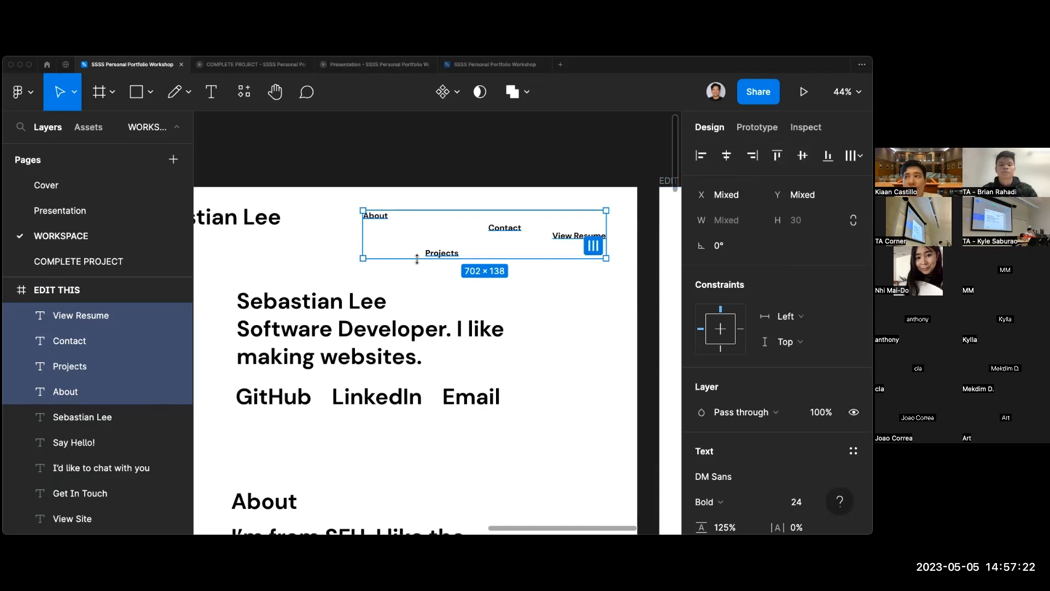
click(803, 155)
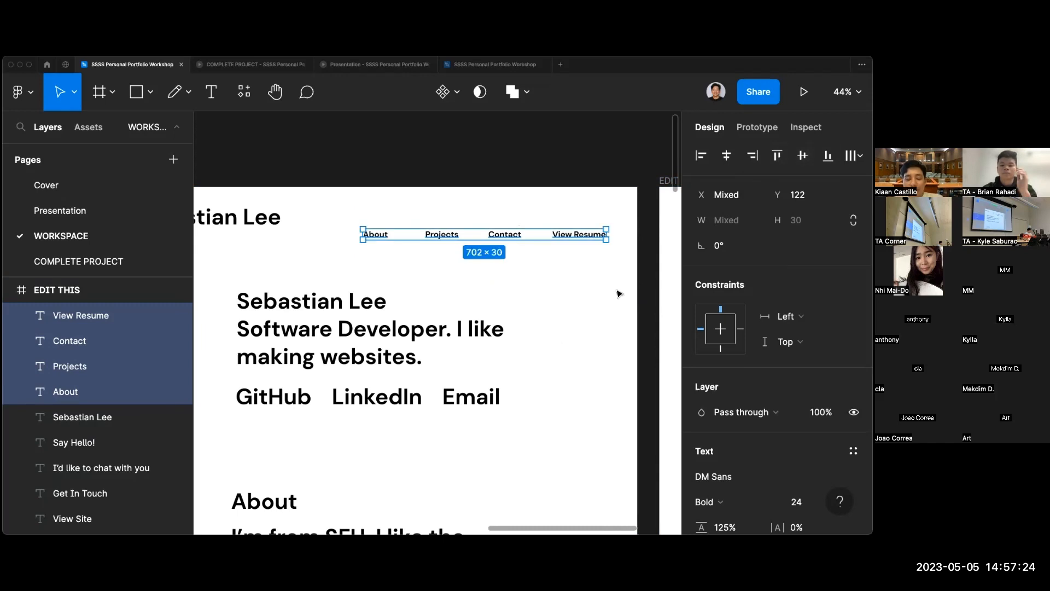
key(super+z)
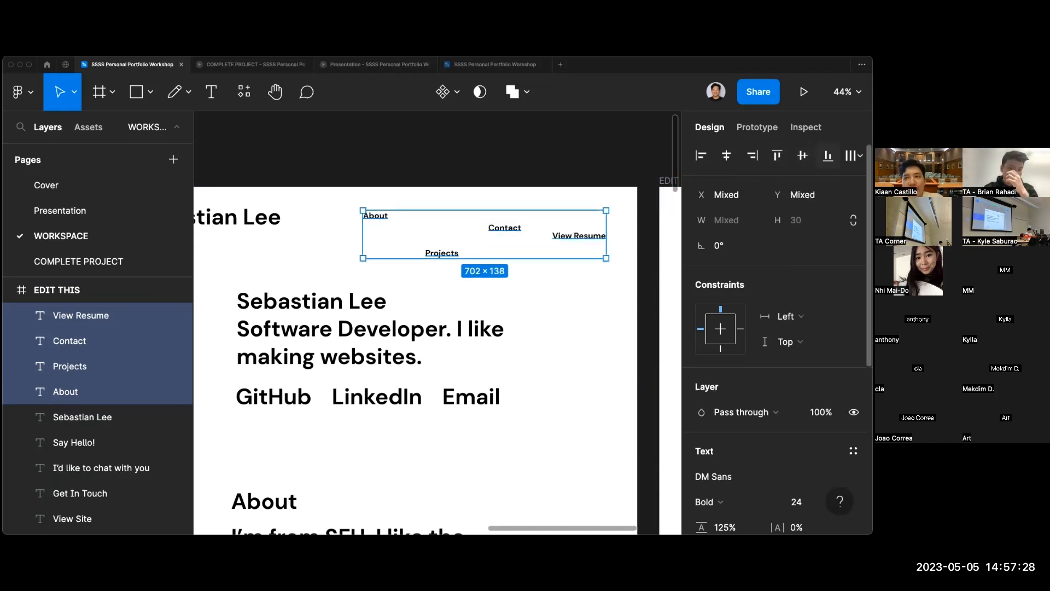
click(828, 156)
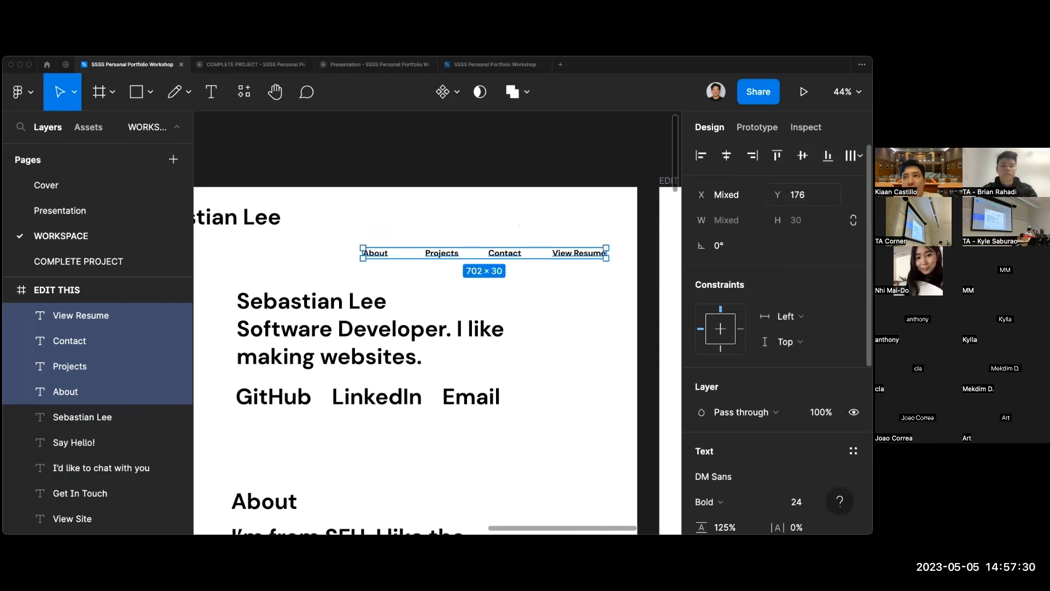
key(super+z)
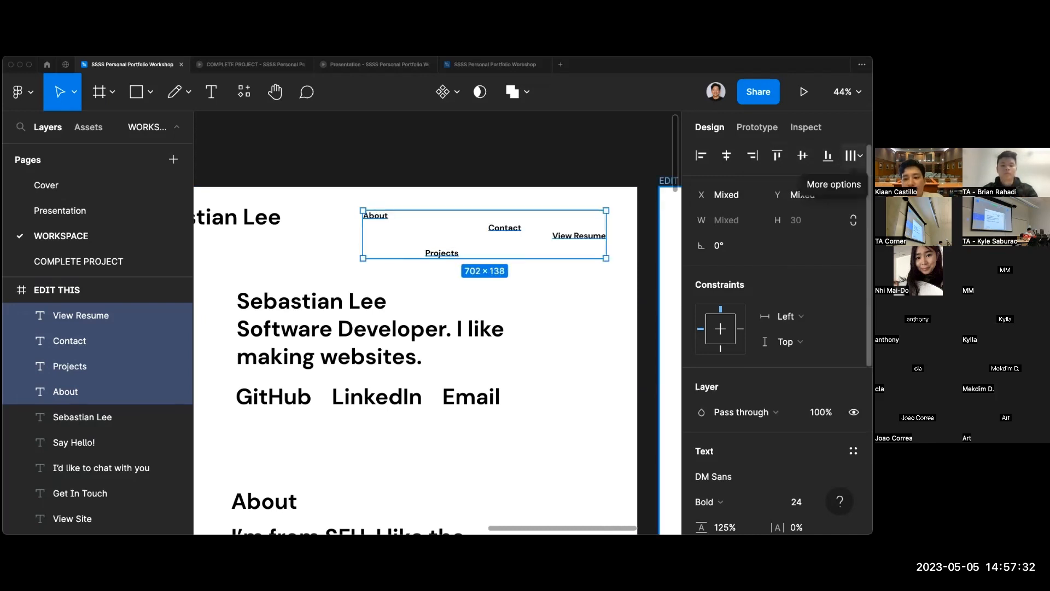
click(802, 156)
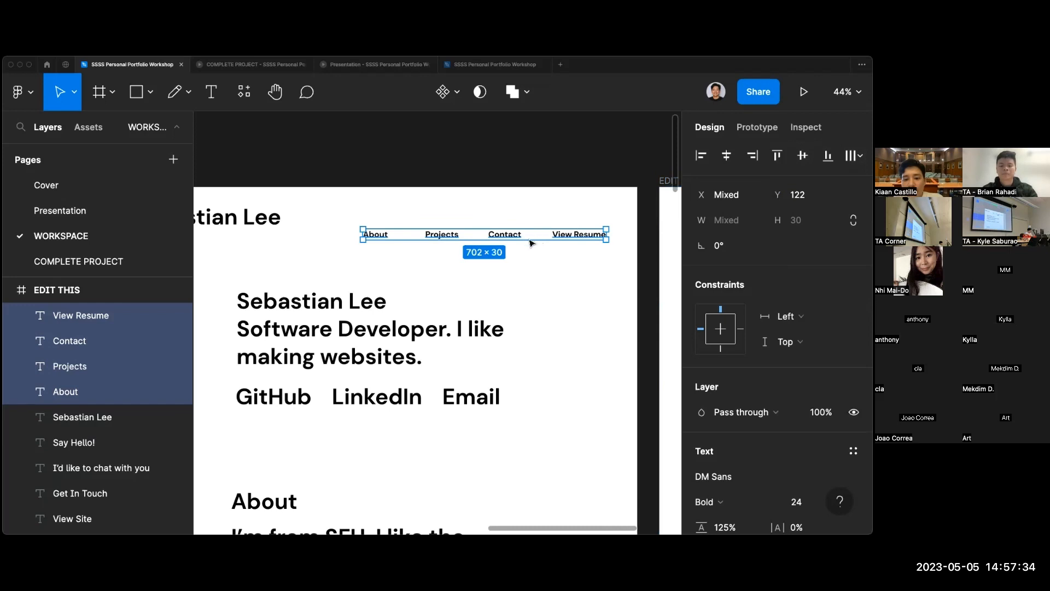
key(super+z)
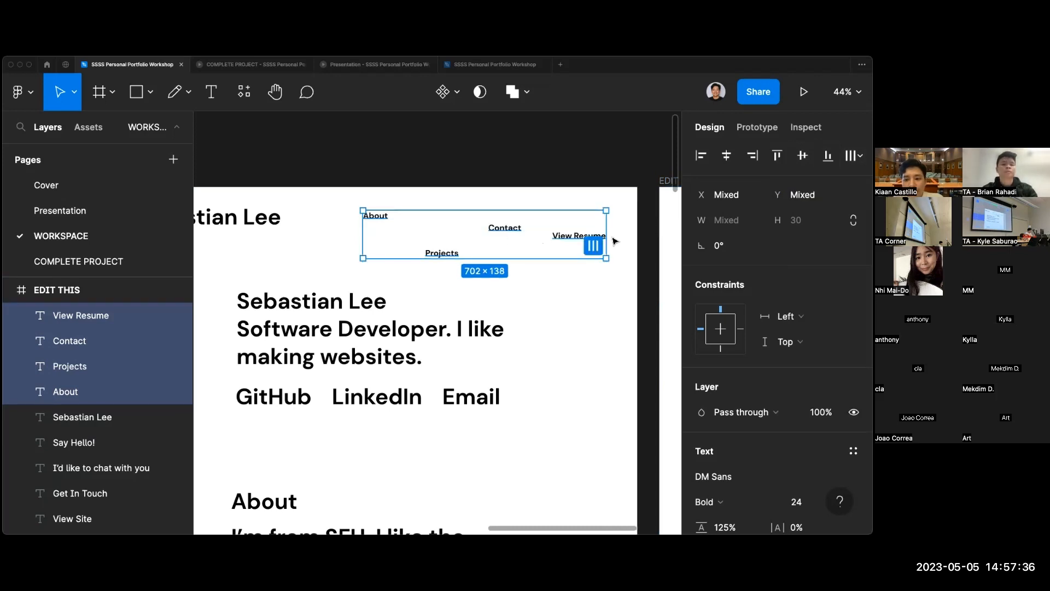
click(569, 293)
key(super+z)
click(511, 257)
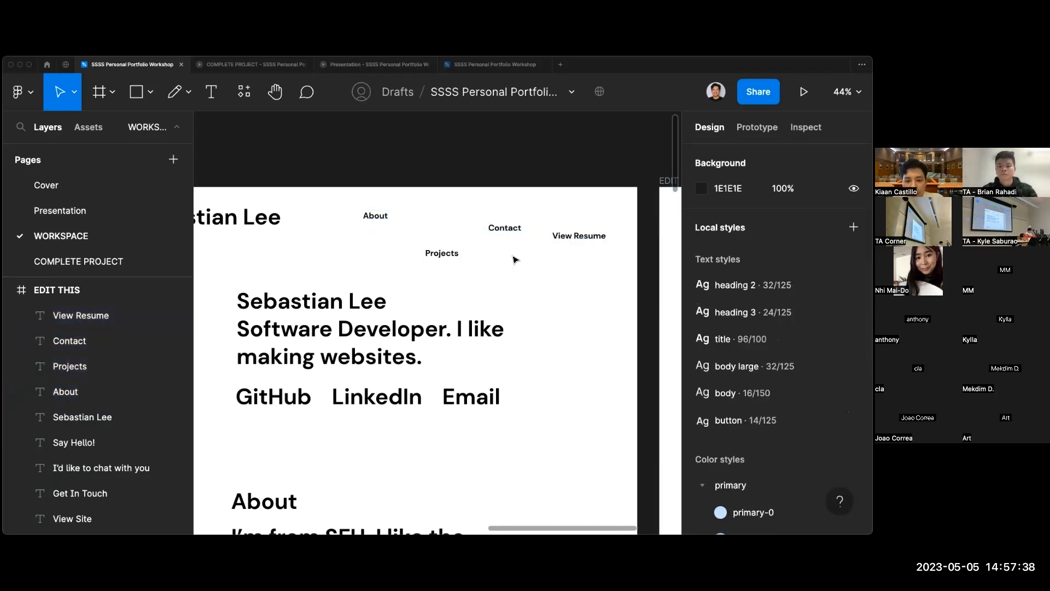
Align the nav links' vertical centers, then shift About left and move Projects and Contact.
drag(359, 205, 608, 260)
click(802, 156)
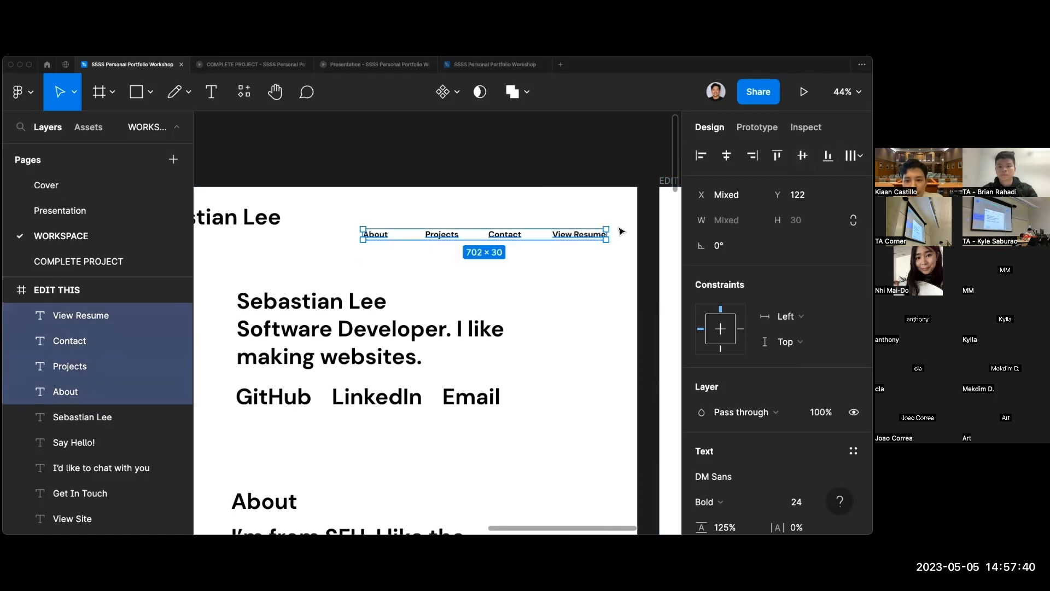
click(618, 263)
drag(378, 243, 325, 244)
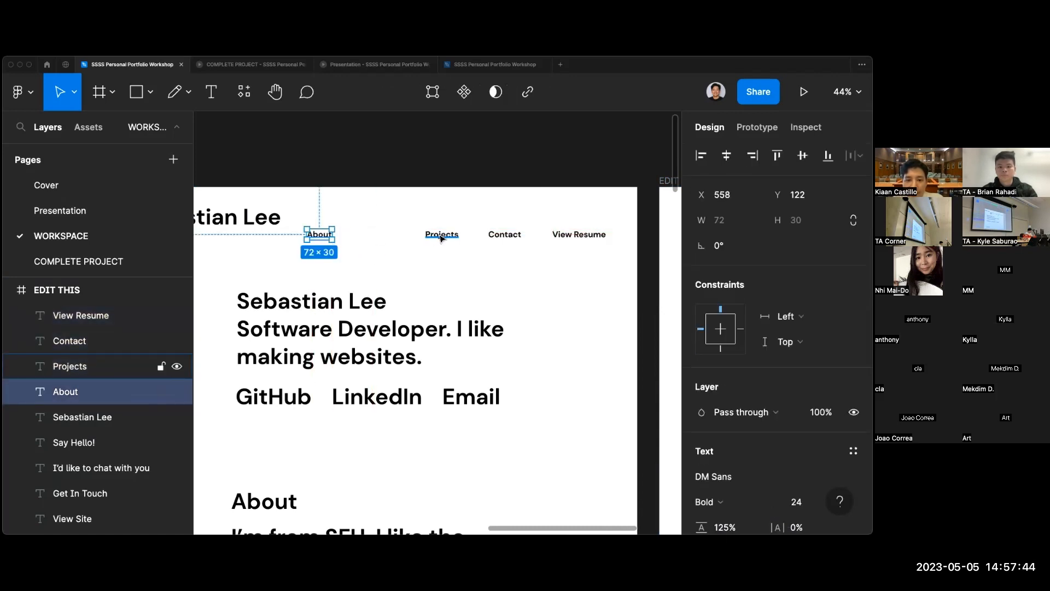
drag(440, 235, 441, 218)
drag(502, 236, 501, 270)
Select all four nav links and align their vertical centers on one row at Y 141.
drag(306, 205, 586, 295)
click(324, 204)
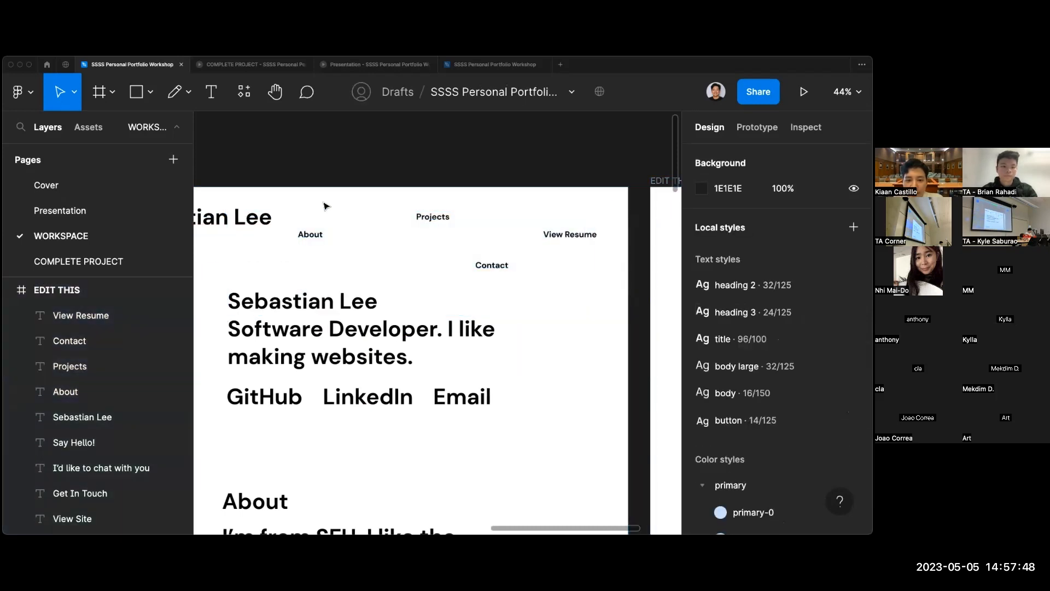
drag(298, 203, 675, 258)
shift+click(506, 267)
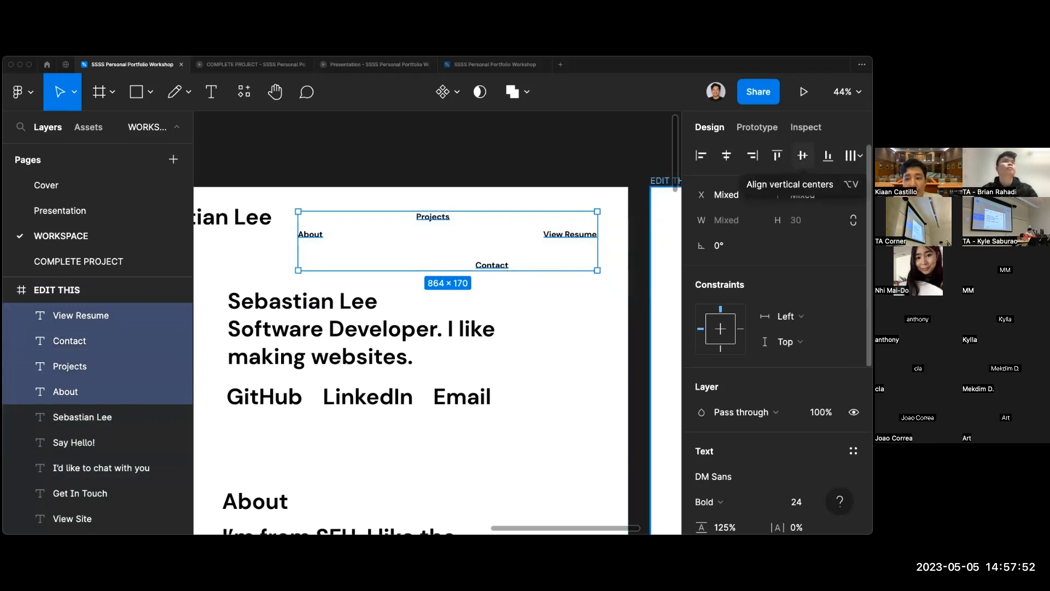
click(802, 156)
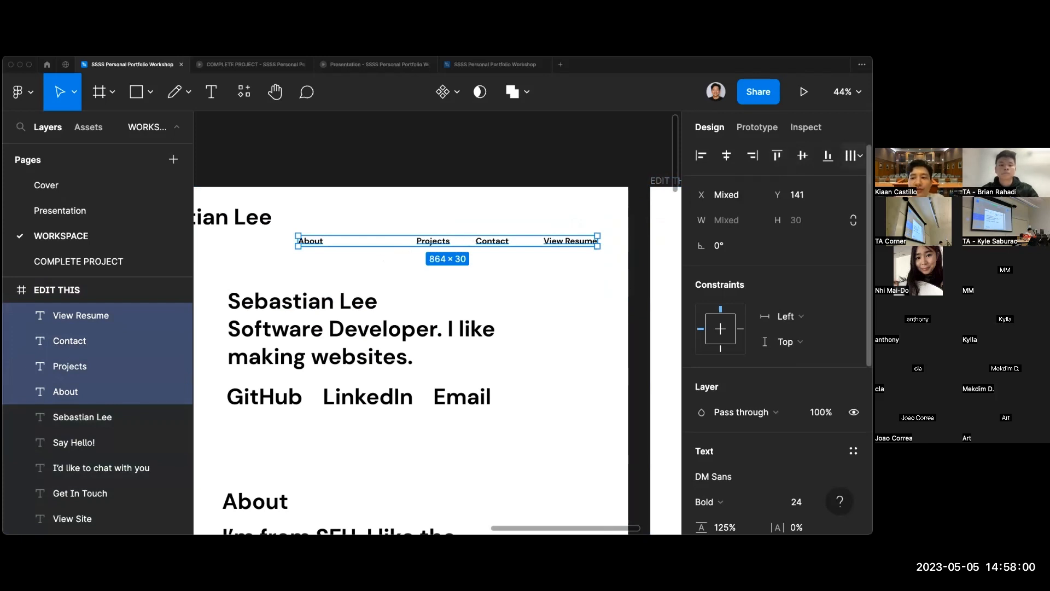
click(853, 155)
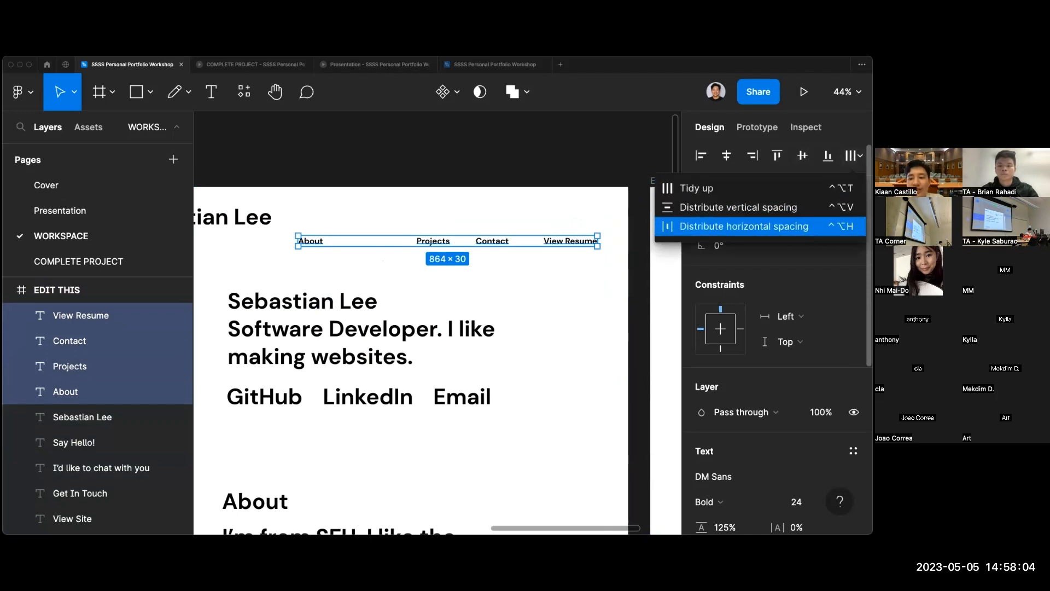
Apply Distribute horizontal spacing to the four nav links, undo it, and apply it again.
click(744, 226)
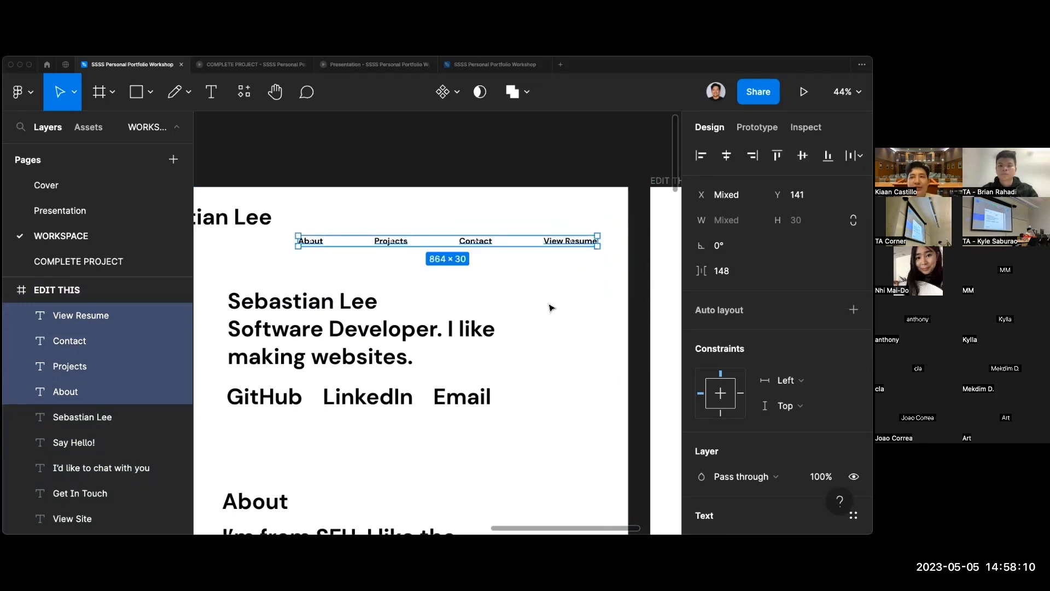
click(854, 155)
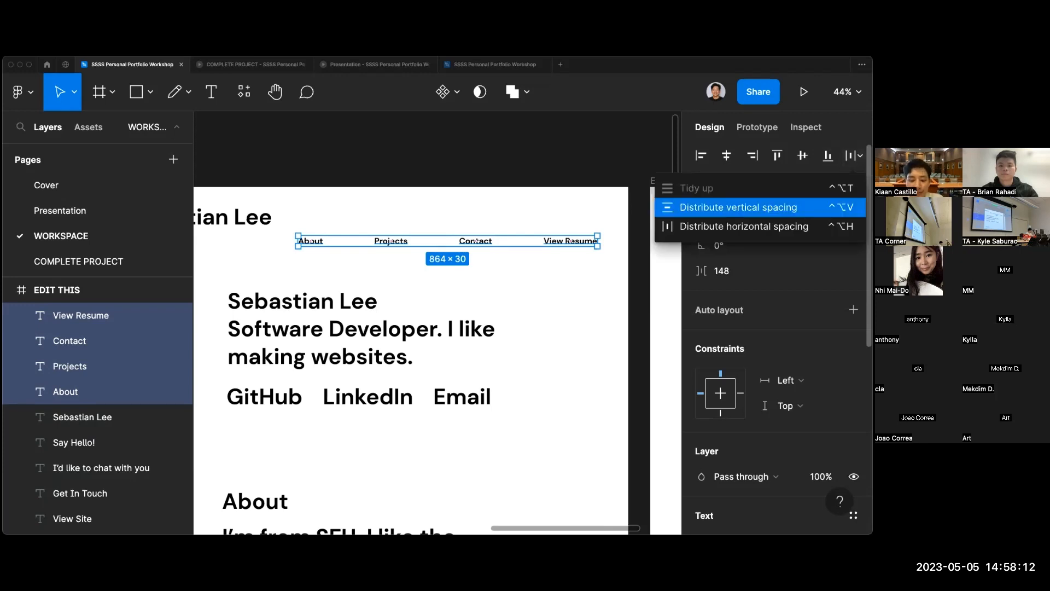
key(super+z)
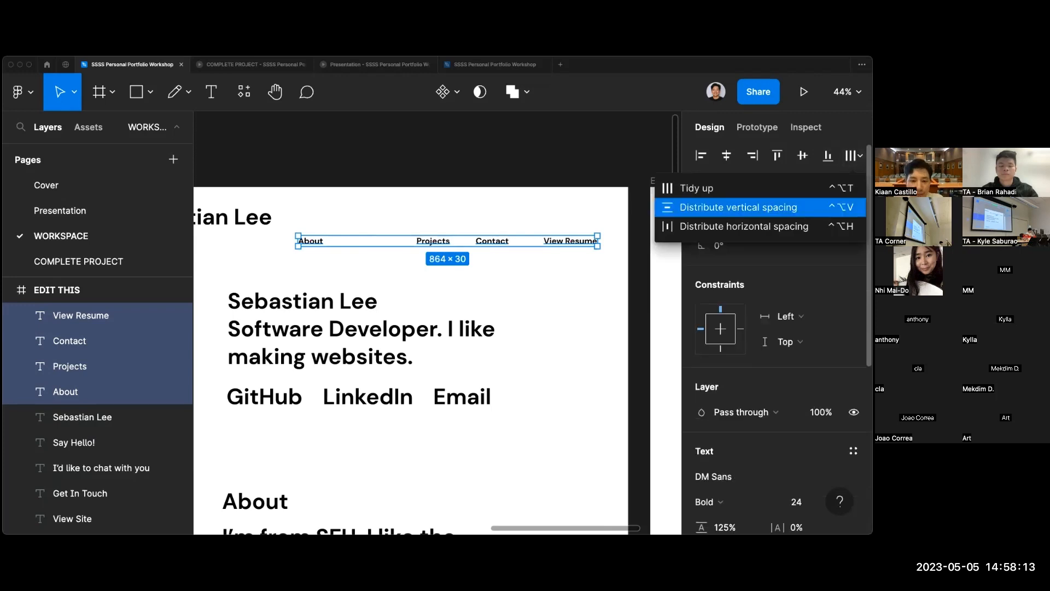
click(692, 226)
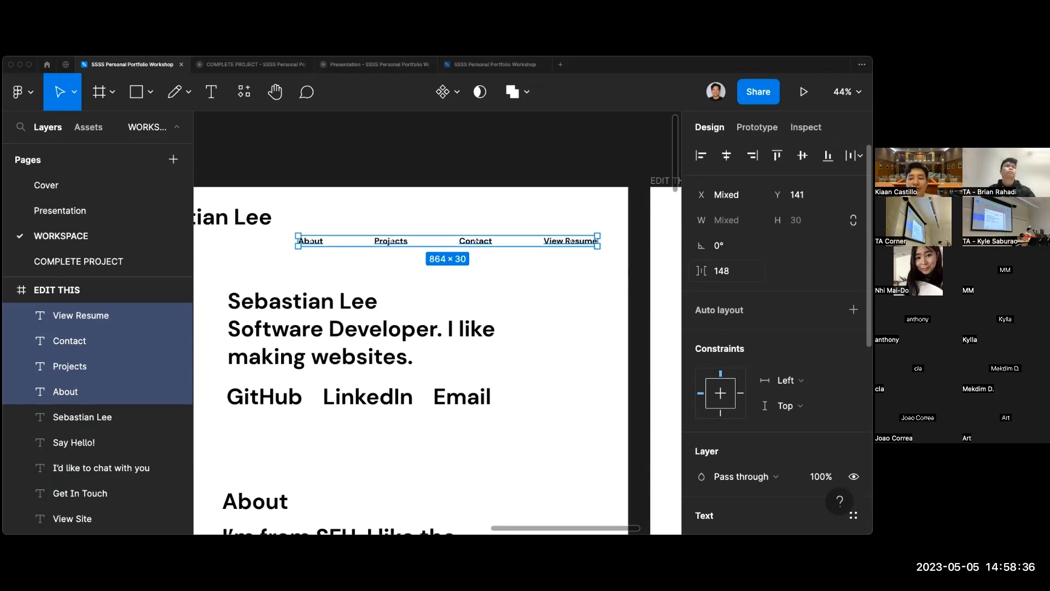
Set the spacing between the nav links to 32.
click(726, 270)
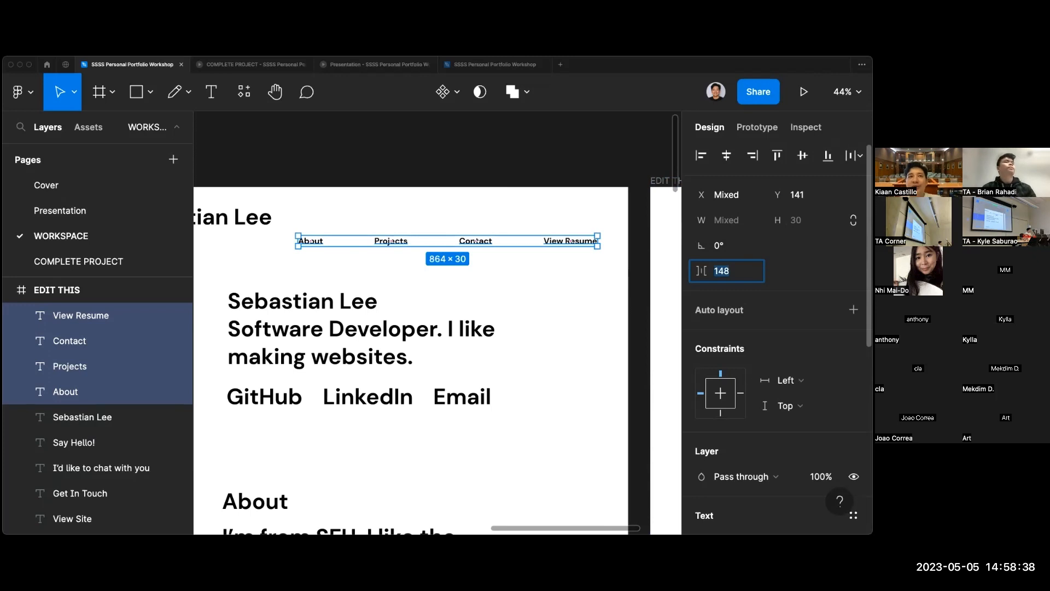
text(32)
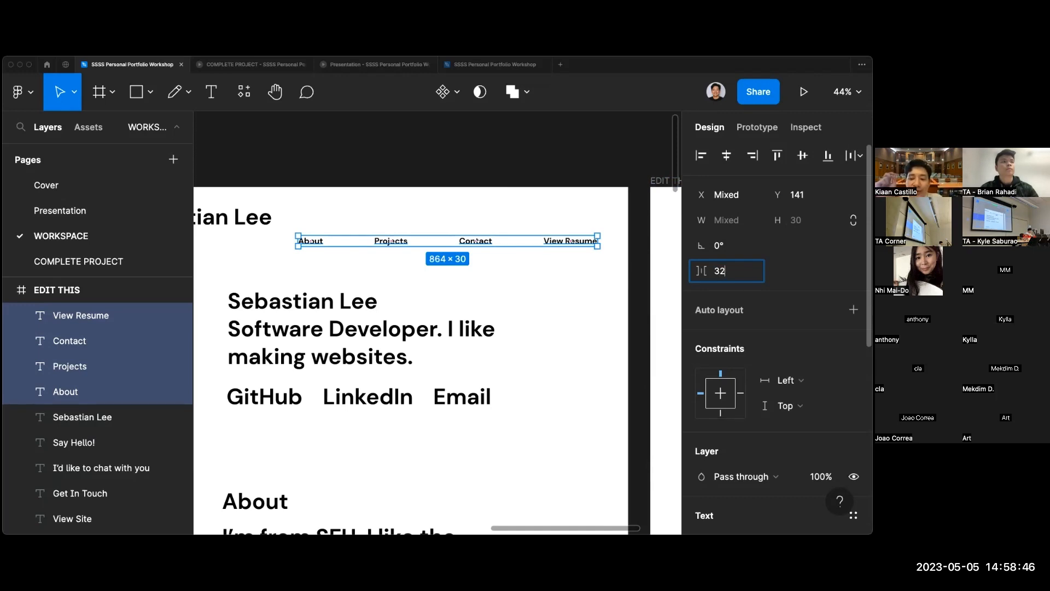
key(Return)
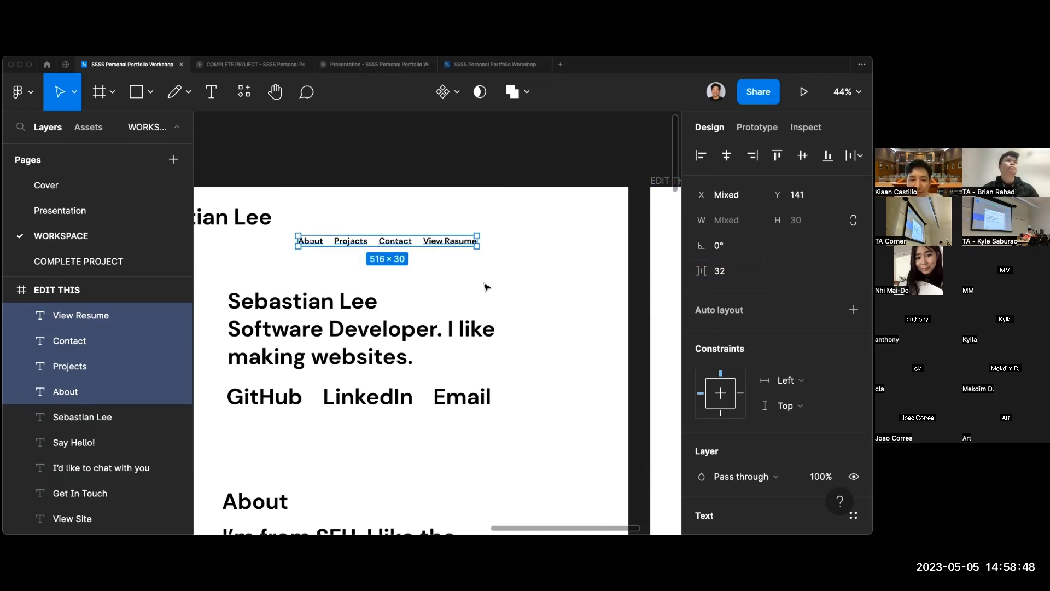
Move the nav link group to the top-right of the EDIT THIS frame, opposite the name.
scroll(464, 277, left, 2)
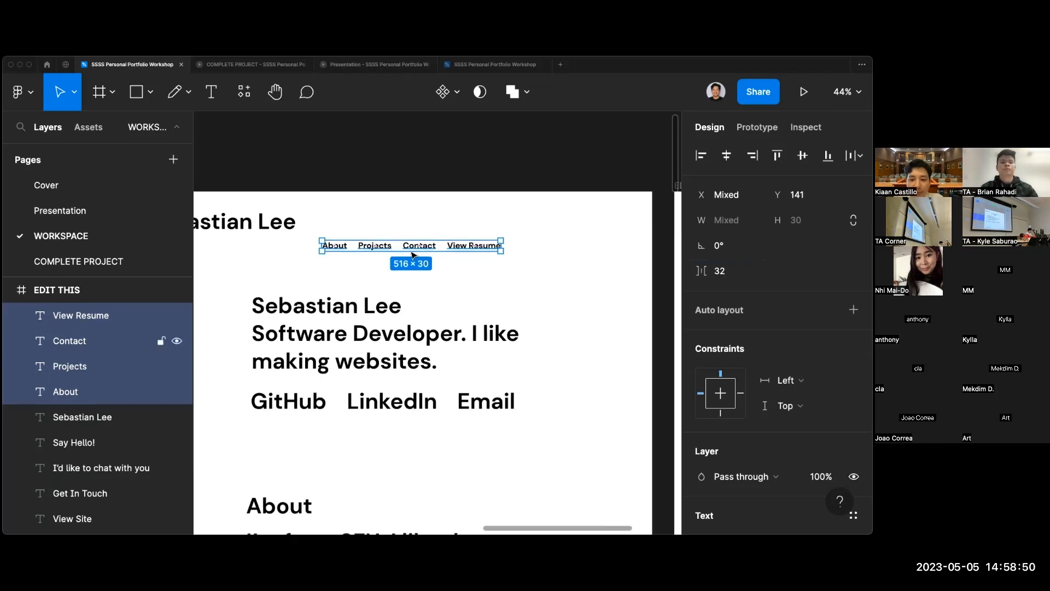
drag(414, 254, 540, 229)
click(551, 287)
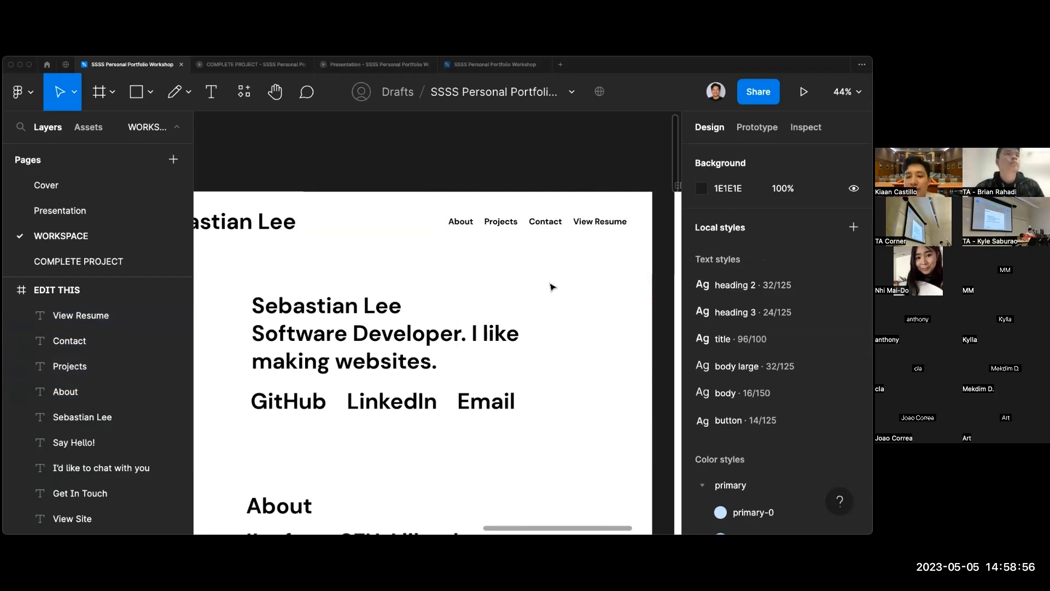
scroll(552, 287, down, 3)
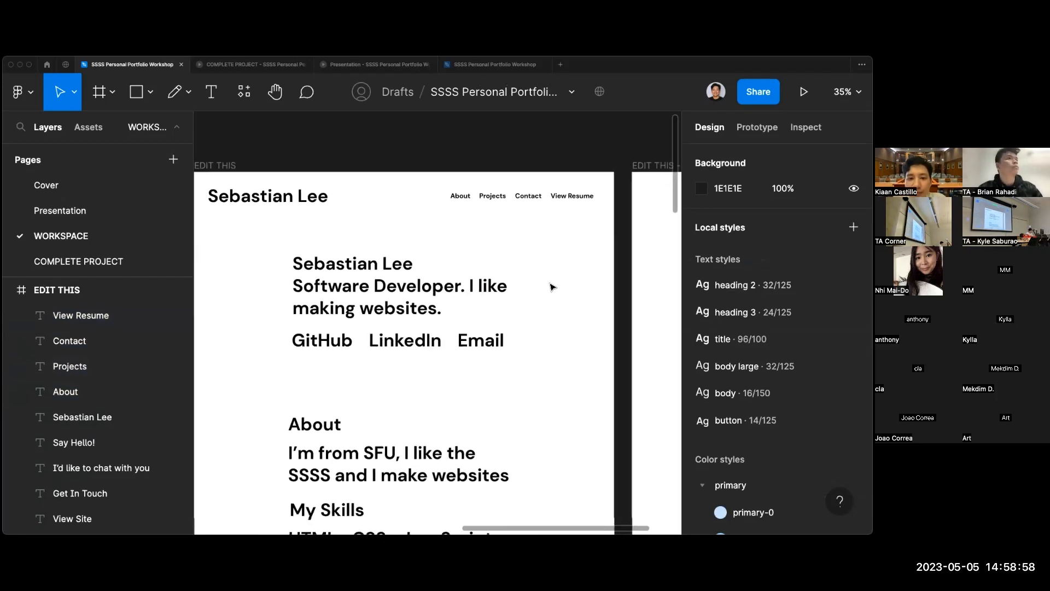
scroll(567, 265, down, 3)
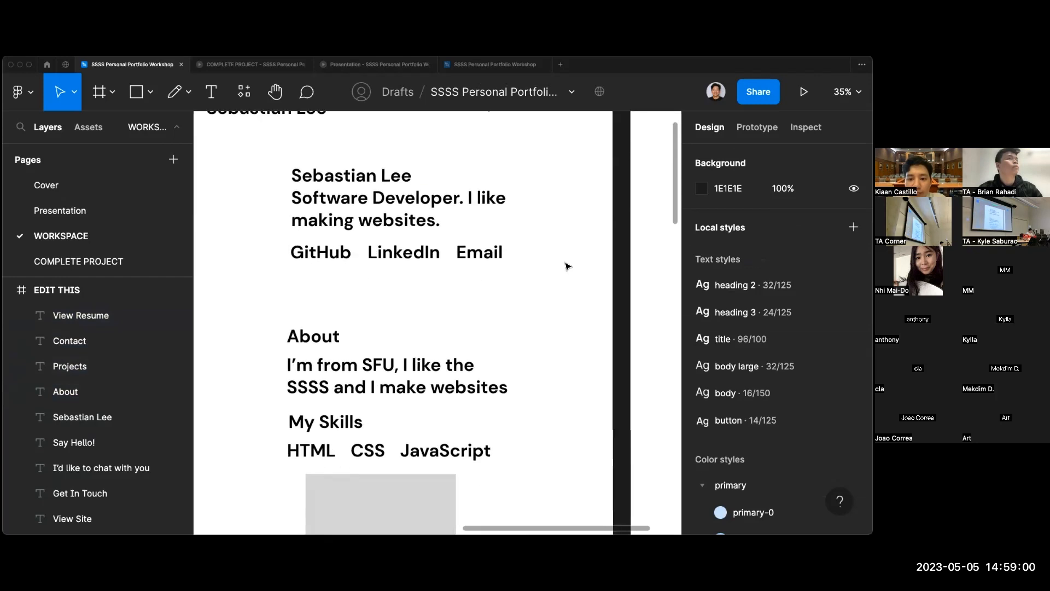
scroll(567, 267, up, 3)
scroll(567, 266, up, 1)
scroll(567, 266, down, 3)
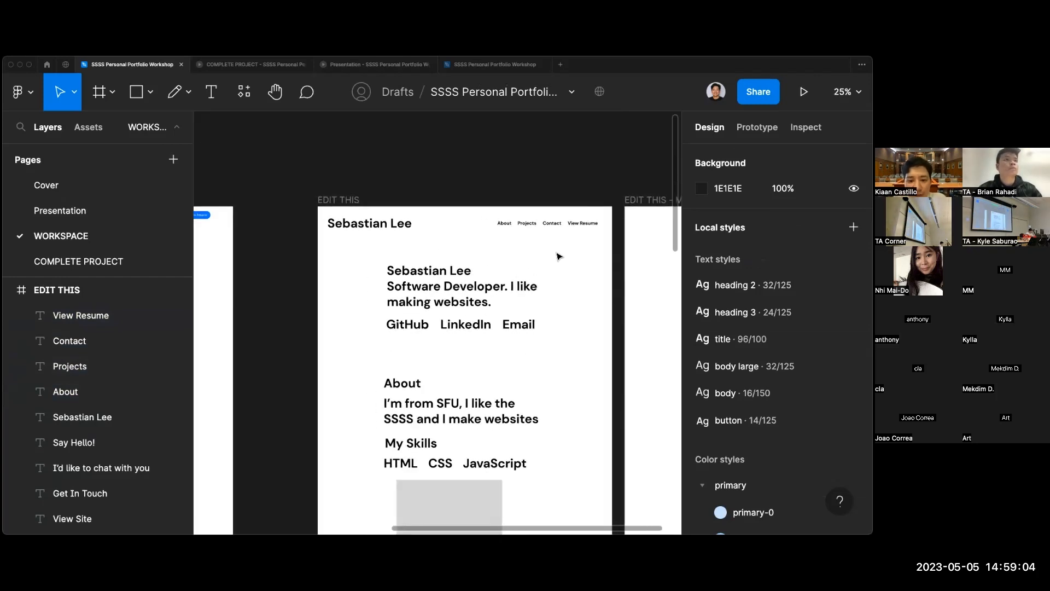
scroll(559, 256, down, 1)
scroll(558, 256, down, 3)
scroll(558, 256, up, 2)
scroll(558, 256, down, 1)
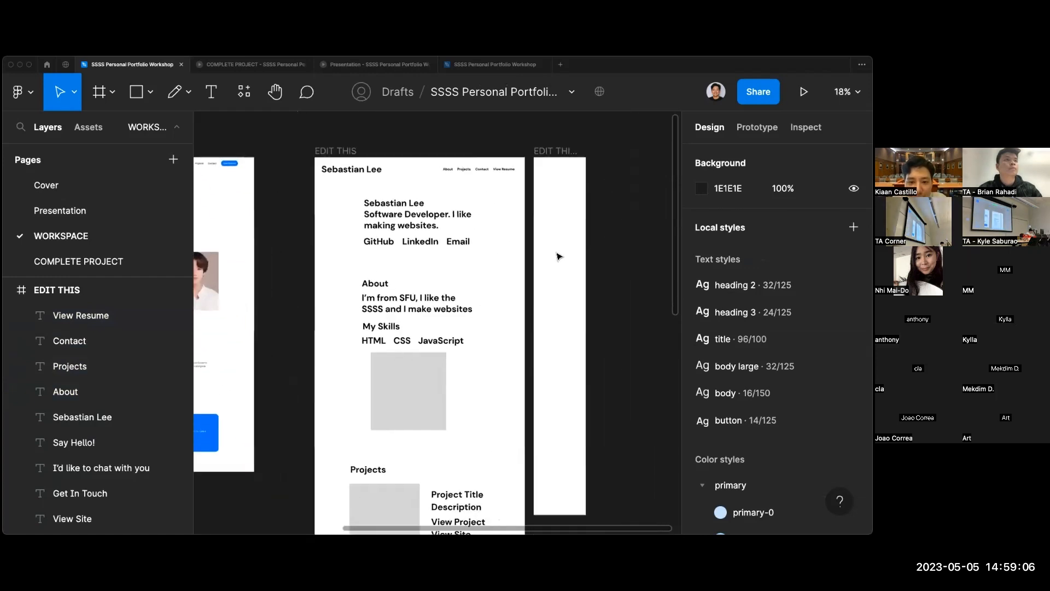
On the Presentation page, go to slide 25 'Add Personality' and select its CSS Zen Garden bullet text.
click(134, 215)
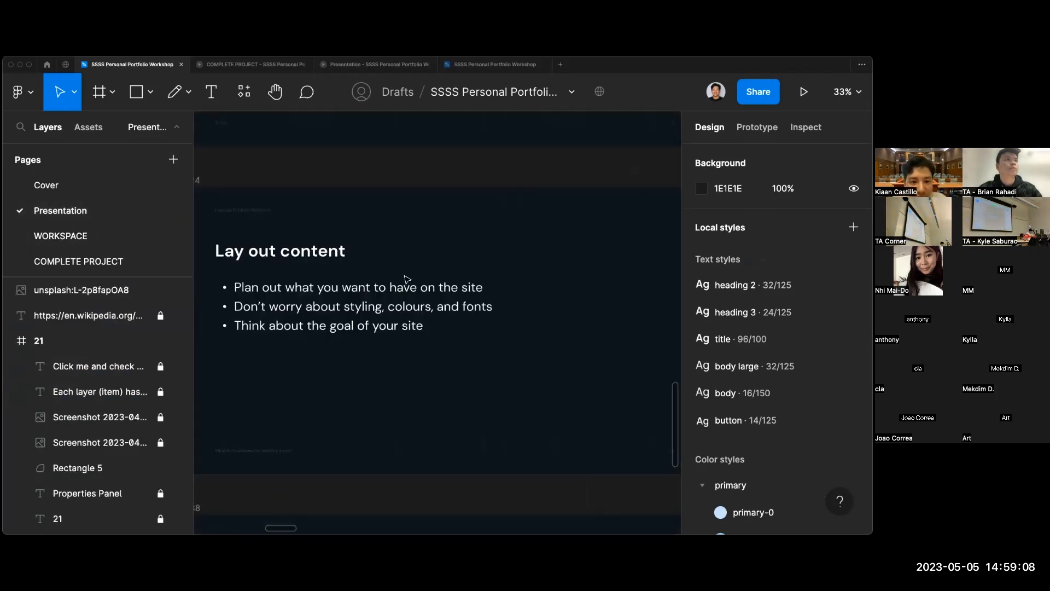
scroll(407, 279, right, 2)
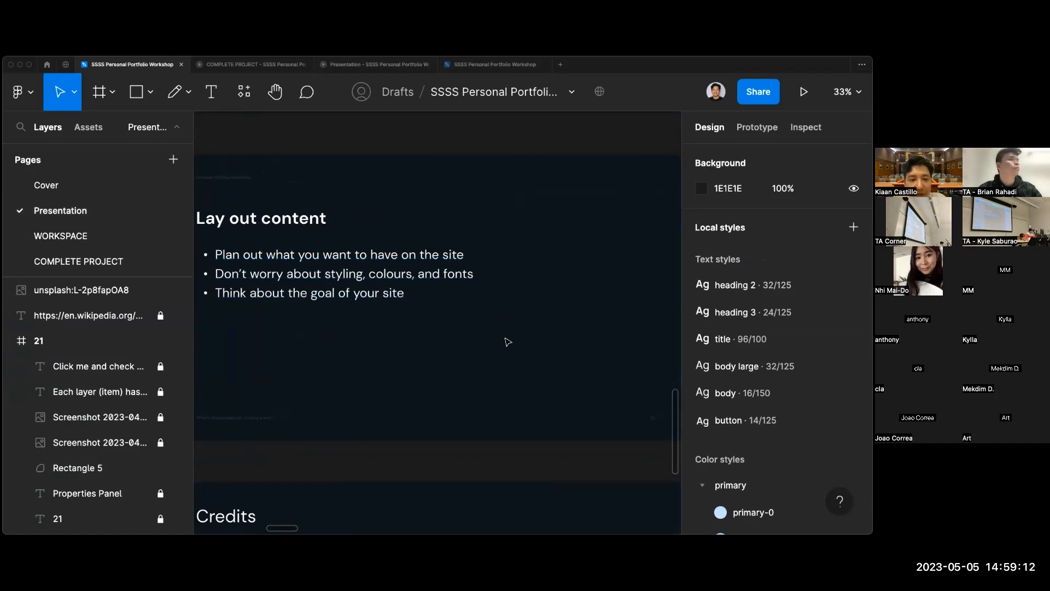
scroll(508, 342, right, 8)
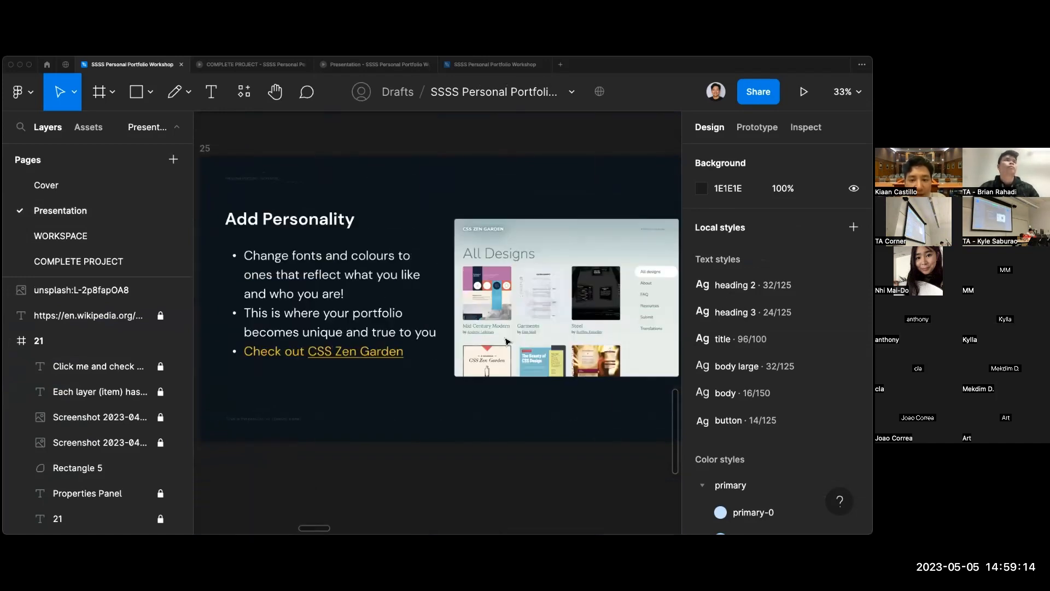
scroll(375, 391, right, 1)
scroll(375, 390, left, 1)
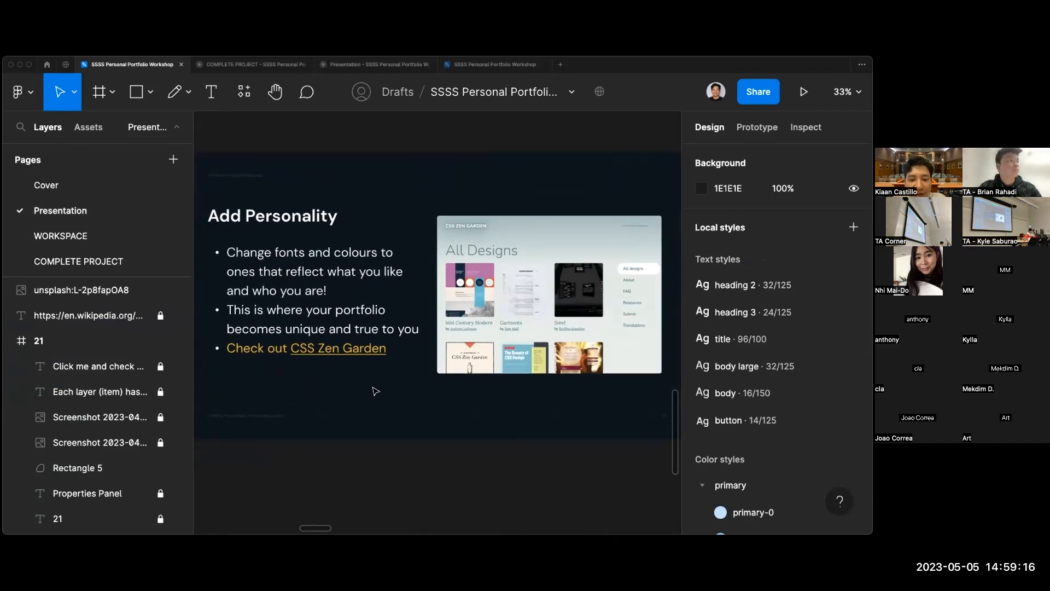
click(372, 346)
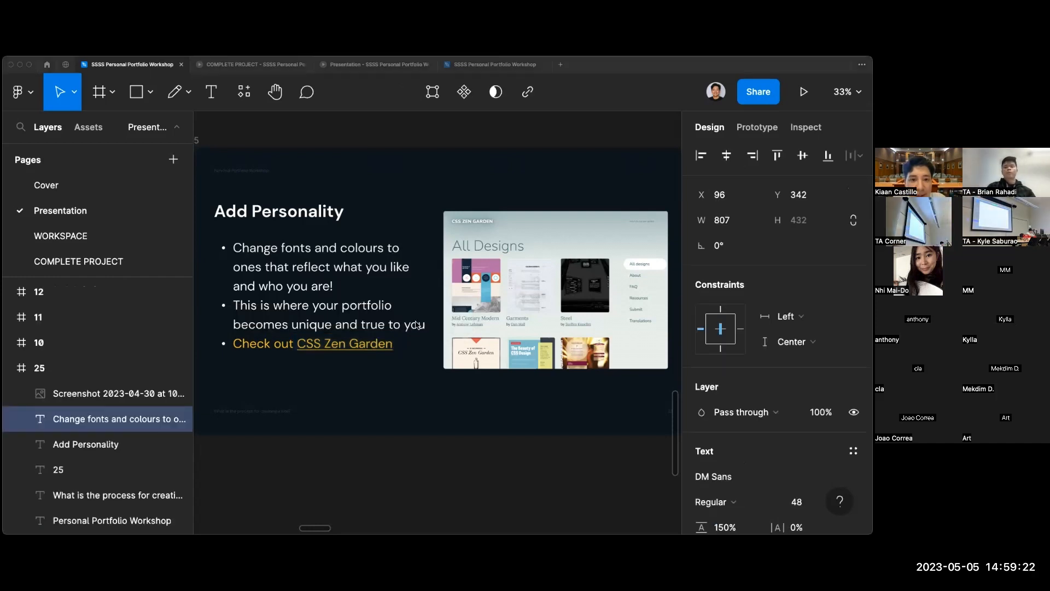
click(418, 325)
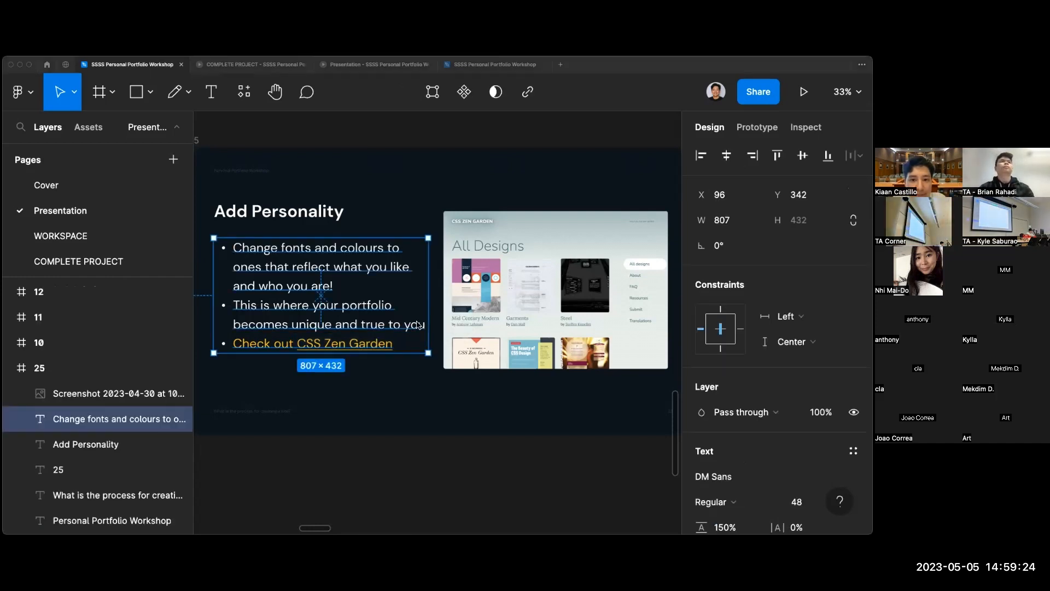
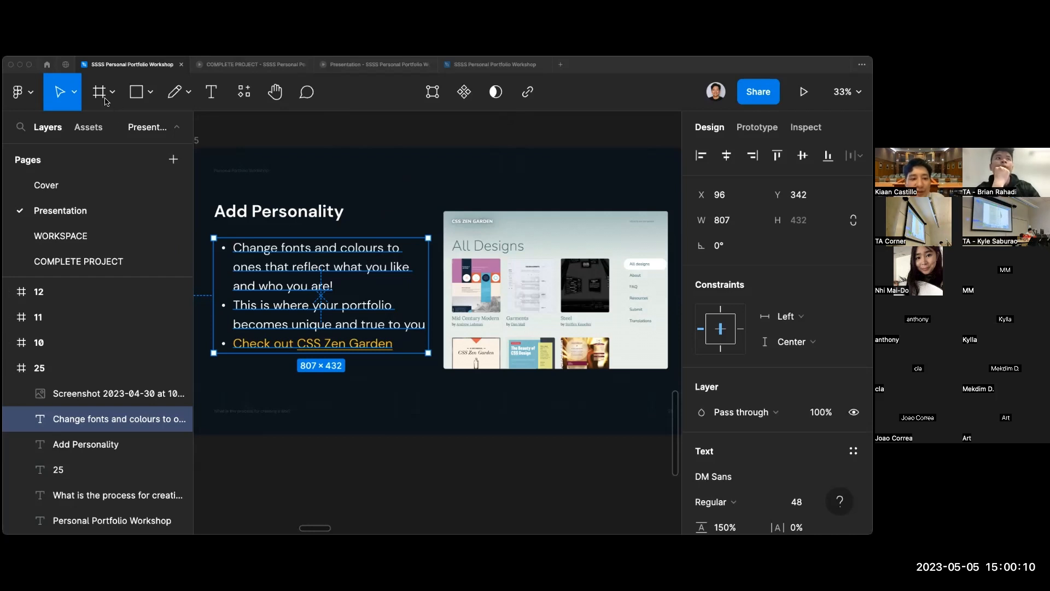
Deselect the slide text and switch to the WORKSPACE page with the portfolio mockups.
click(399, 392)
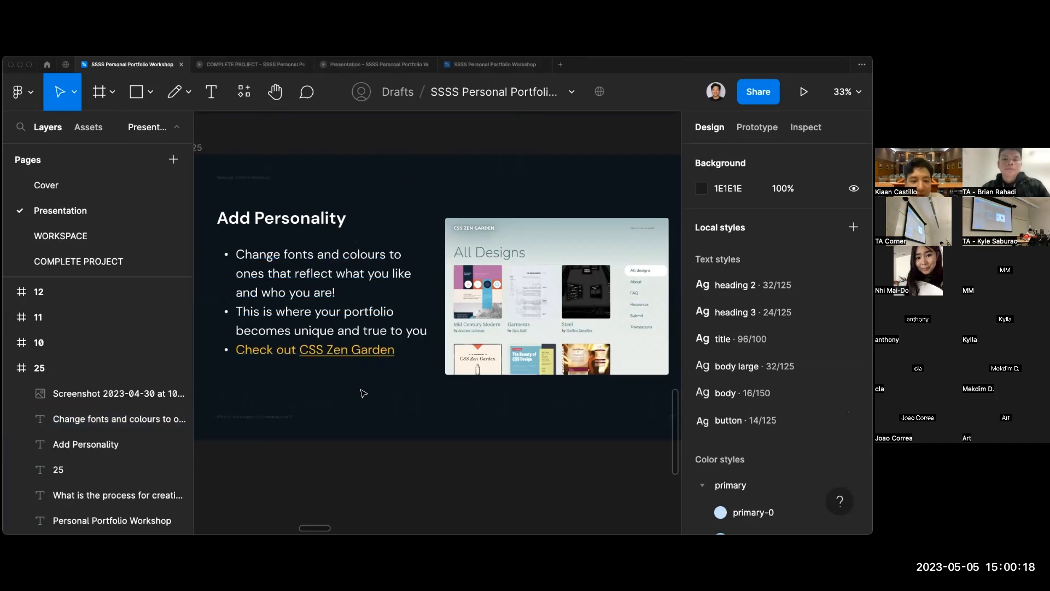
click(121, 235)
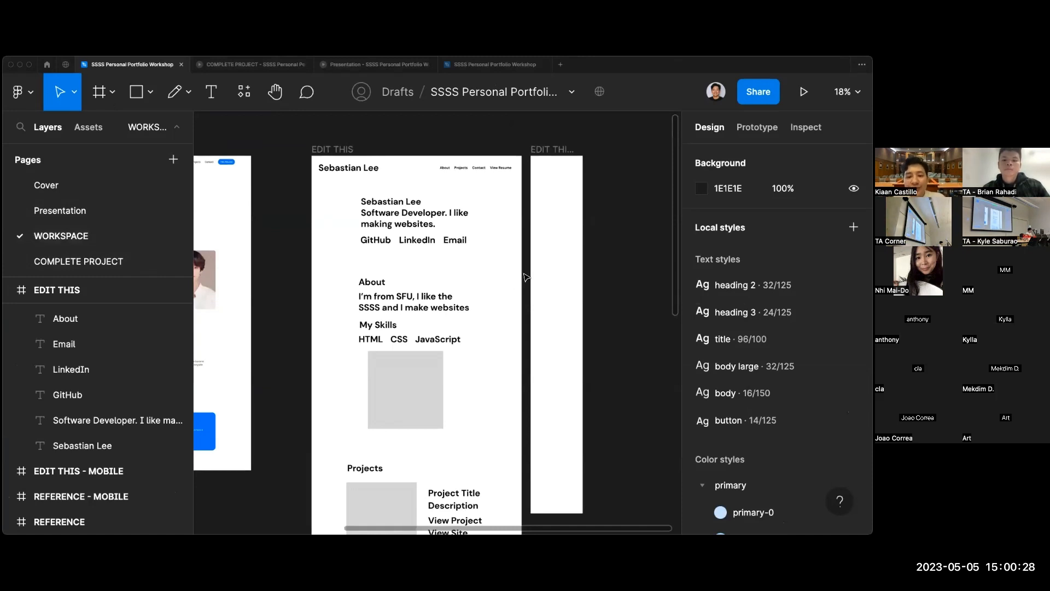
scroll(488, 235, up, 3)
scroll(485, 230, down, 1)
scroll(484, 231, left, 5)
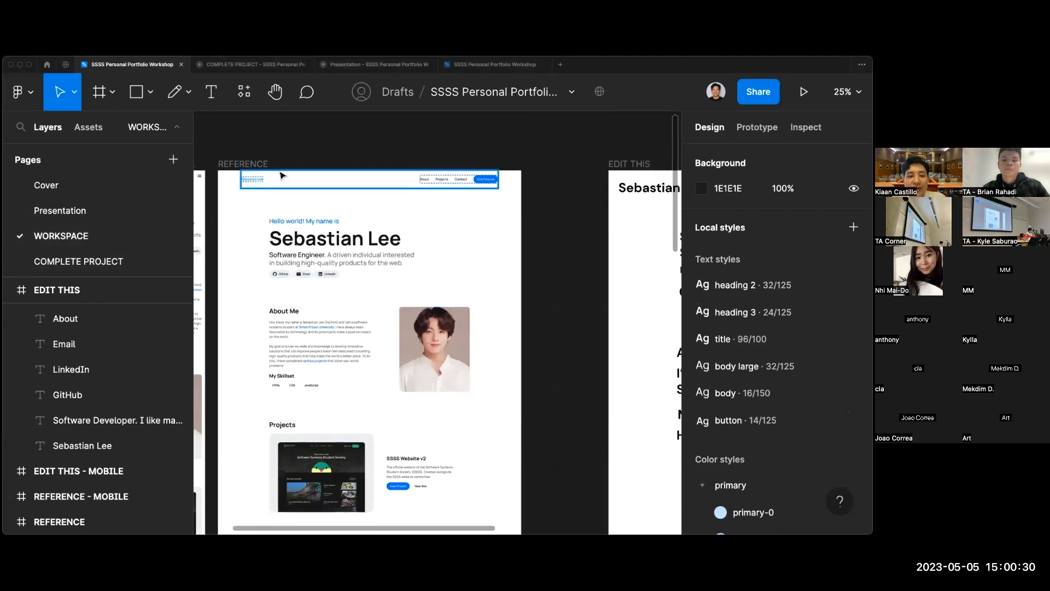
scroll(594, 212, right, 6)
scroll(595, 211, up, 2)
scroll(424, 253, left, 3)
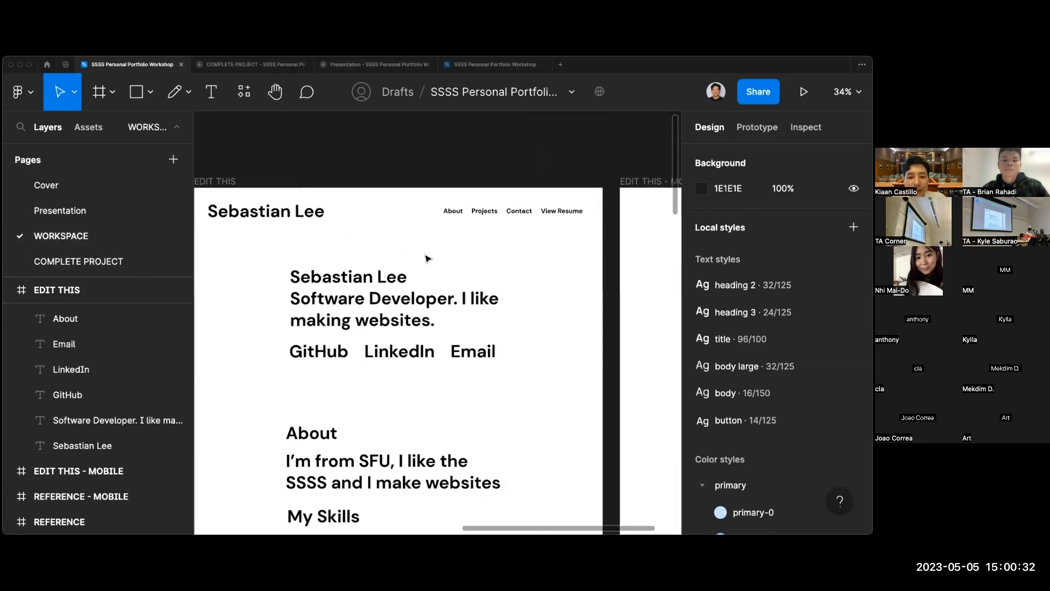
scroll(424, 257, up, 1)
click(341, 218)
click(391, 234)
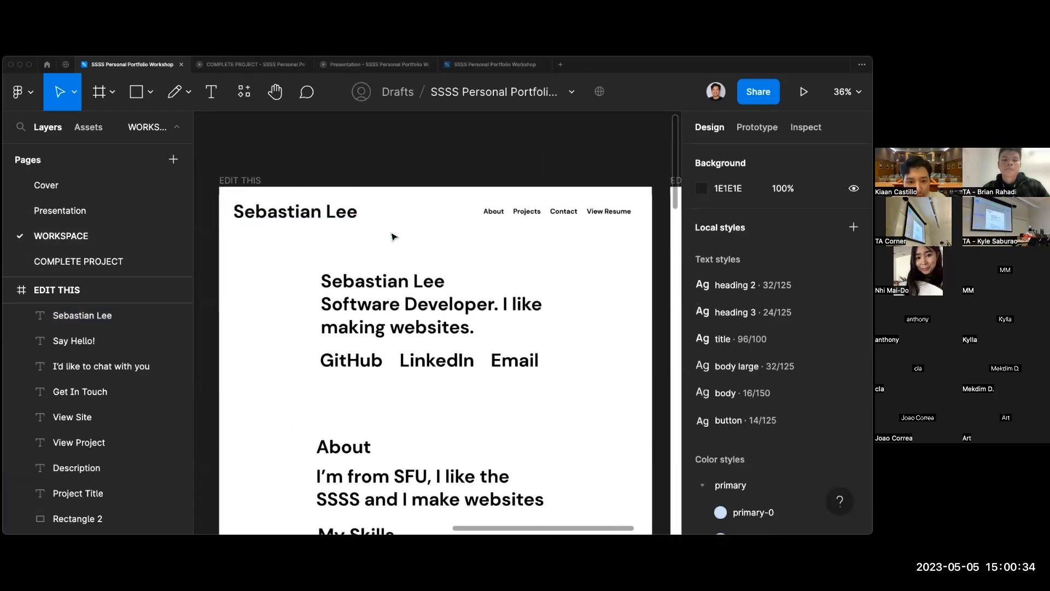
scroll(393, 236, down, 5)
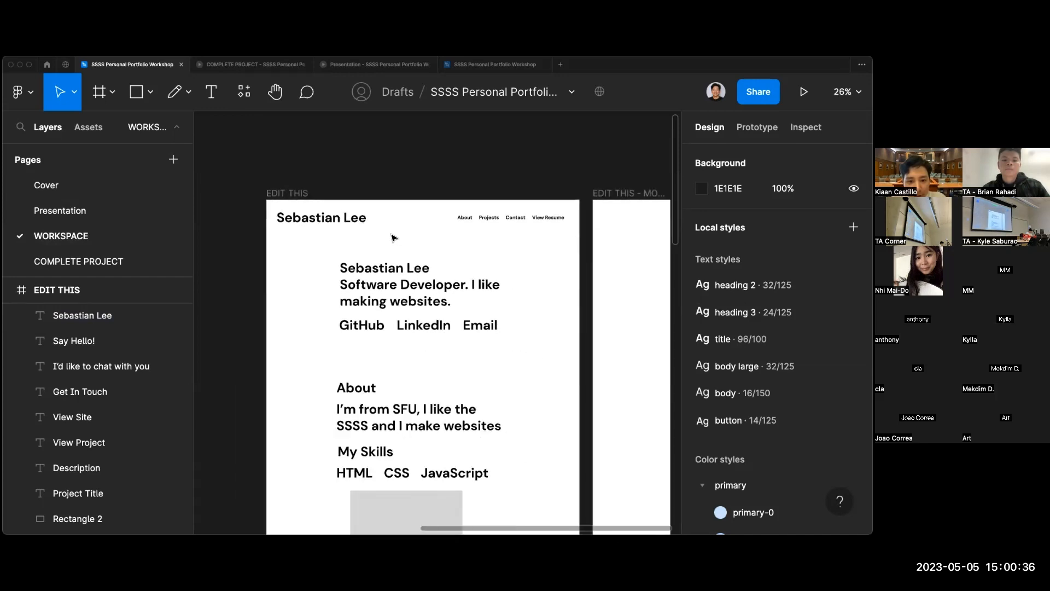
scroll(393, 236, down, 2)
scroll(393, 236, right, 1)
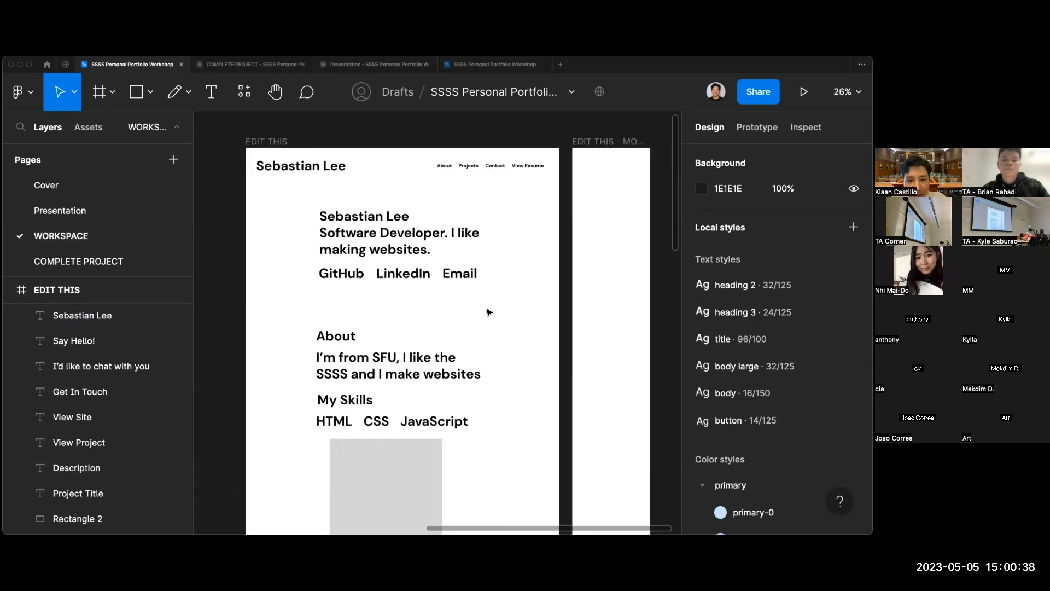
scroll(490, 313, left, 10)
scroll(489, 312, up, 3)
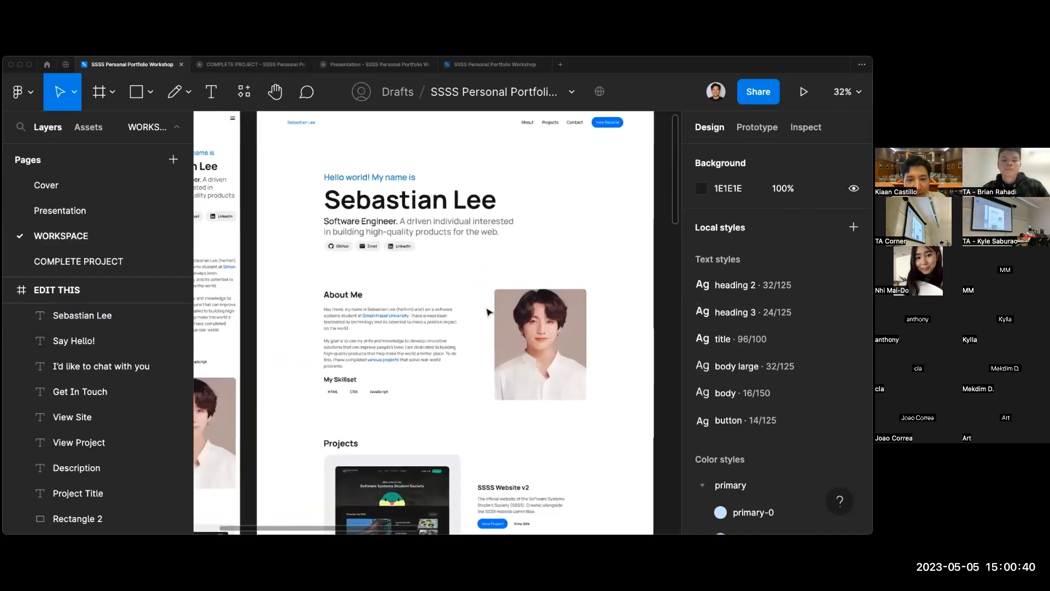
scroll(608, 295, up, 1)
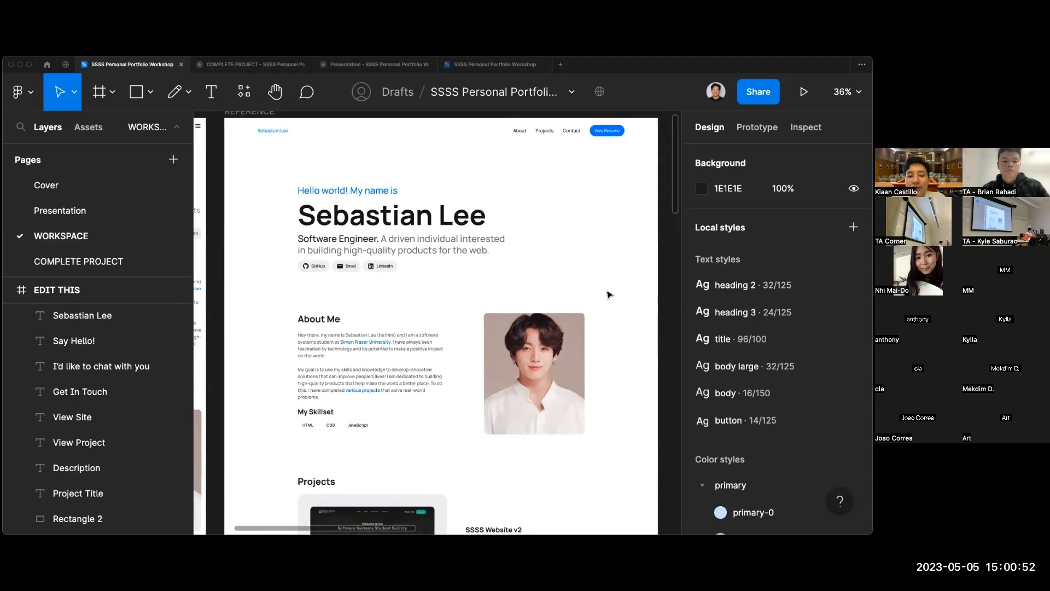
scroll(608, 295, down, 7)
scroll(609, 295, up, 2)
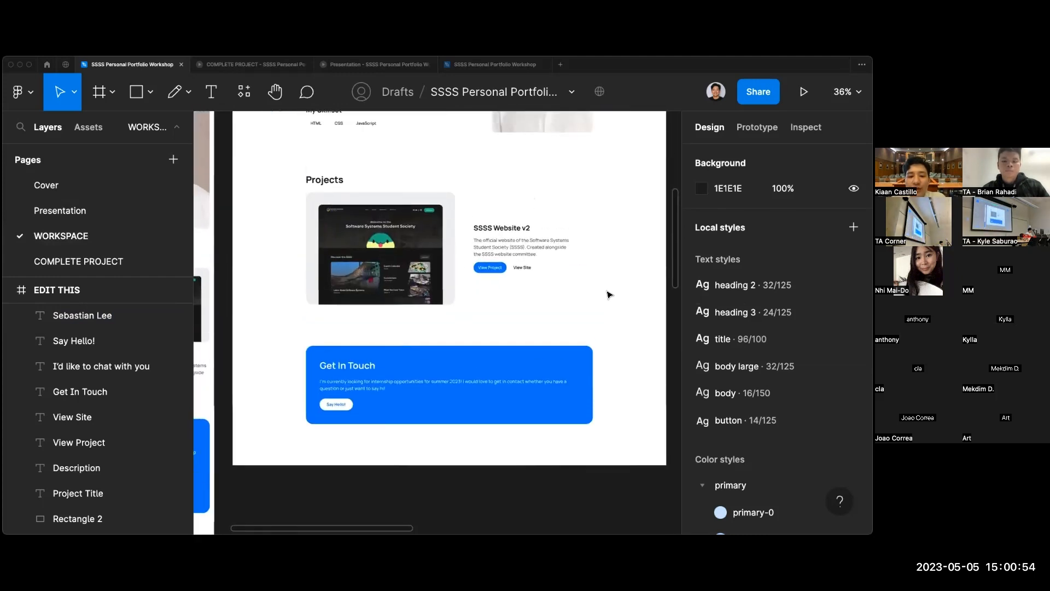
scroll(609, 295, up, 5)
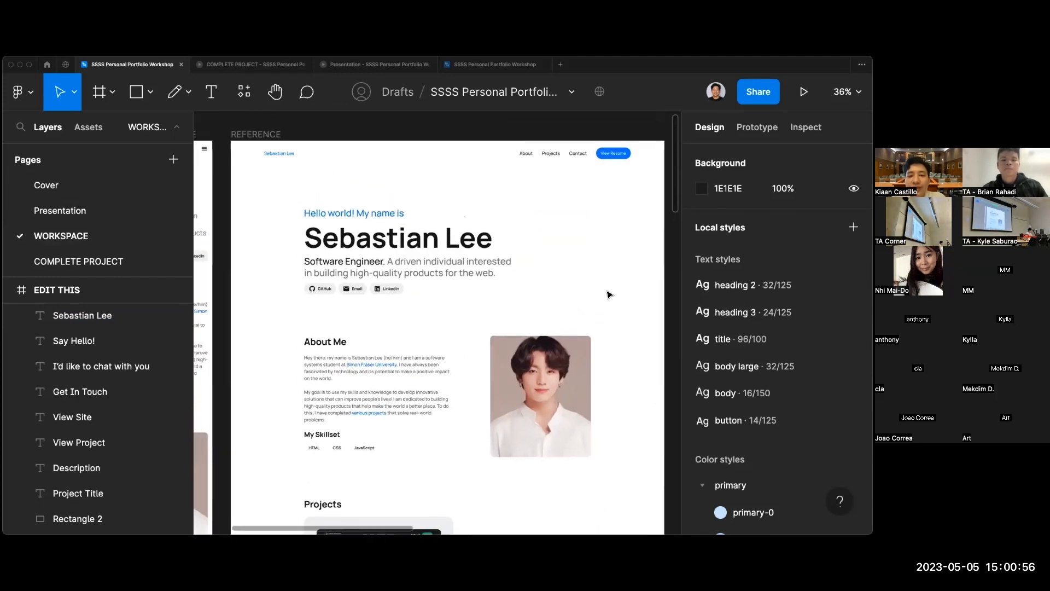
scroll(609, 295, down, 1)
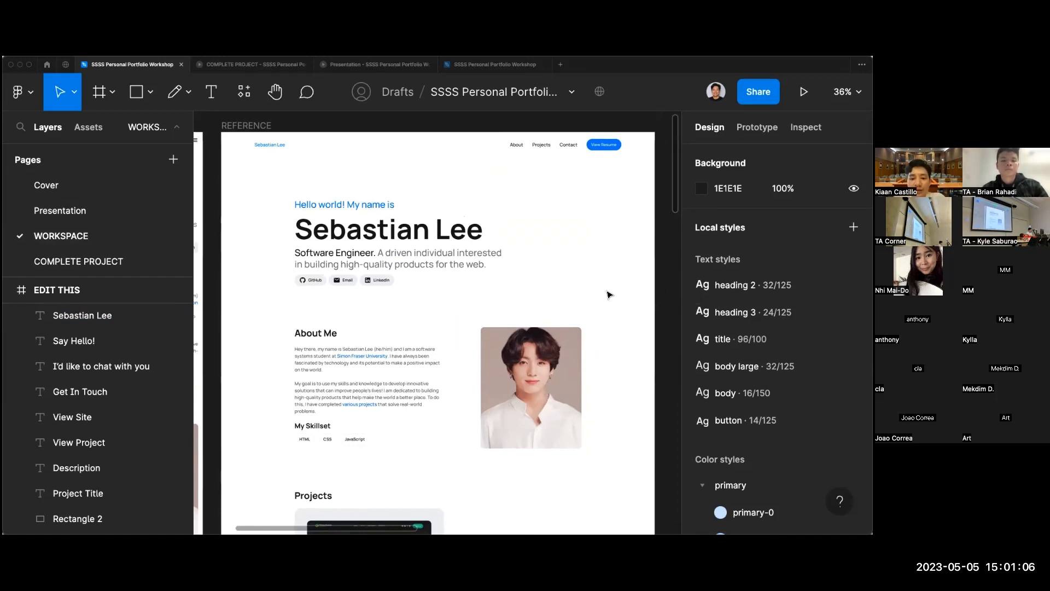
scroll(608, 295, down, 3)
scroll(609, 295, left, 1)
scroll(609, 295, up, 2)
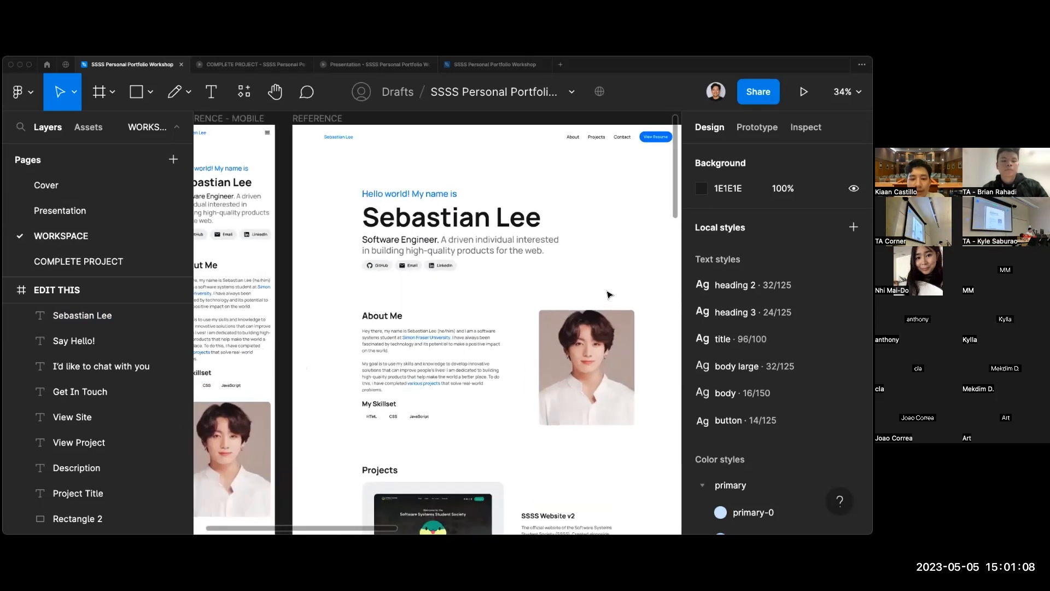
scroll(607, 294, right, 10)
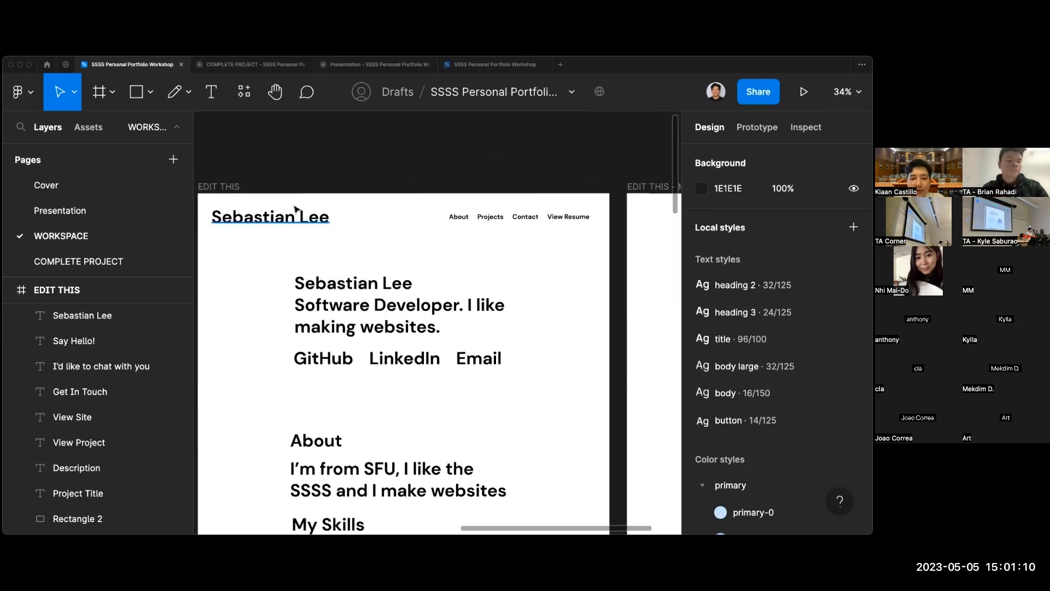
scroll(295, 210, up, 1)
click(249, 210)
click(280, 192)
scroll(279, 192, up, 1)
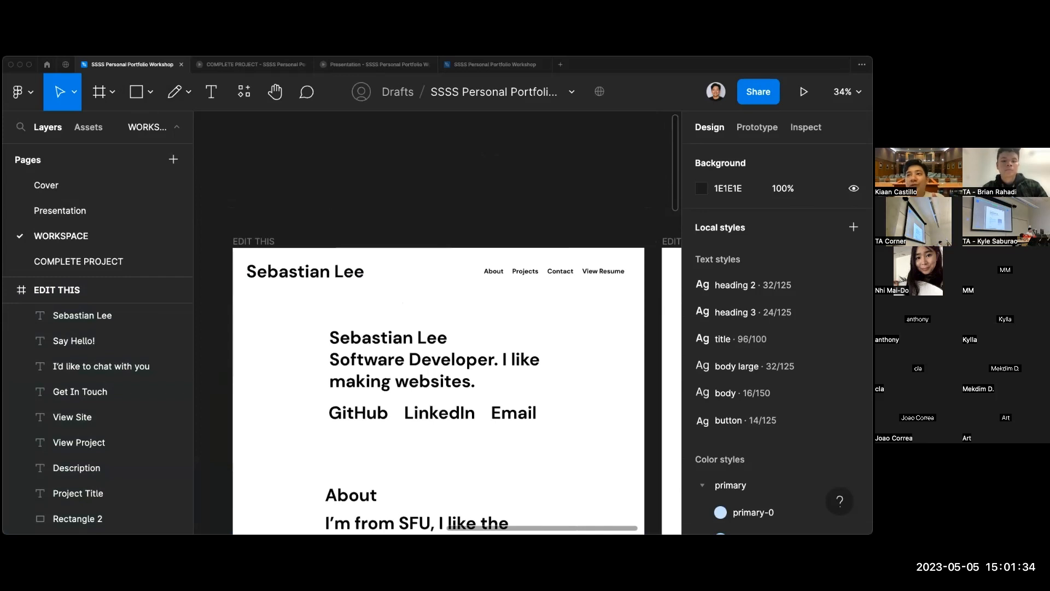
click(758, 91)
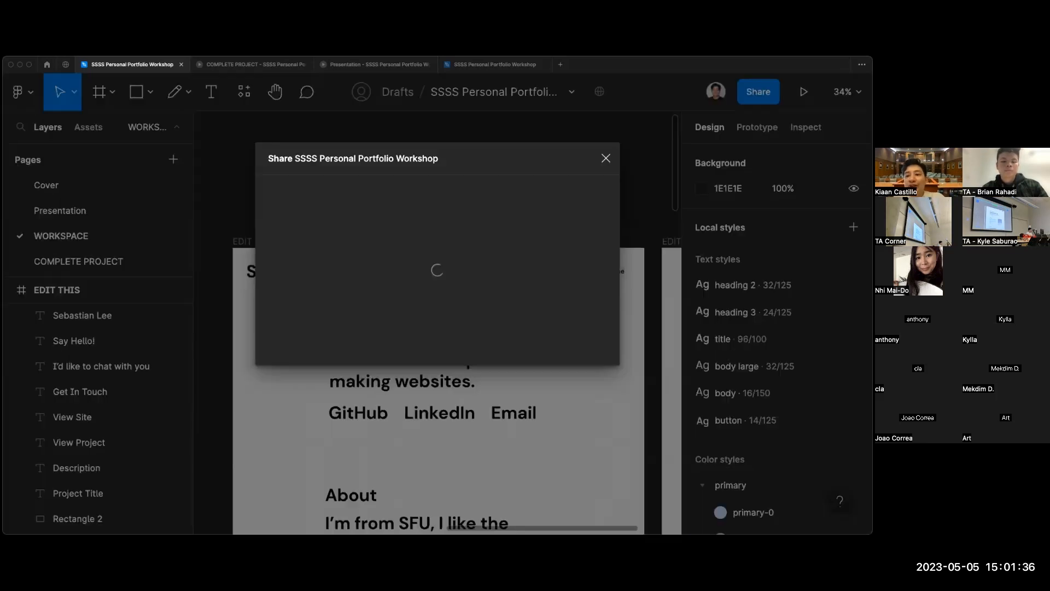
click(605, 160)
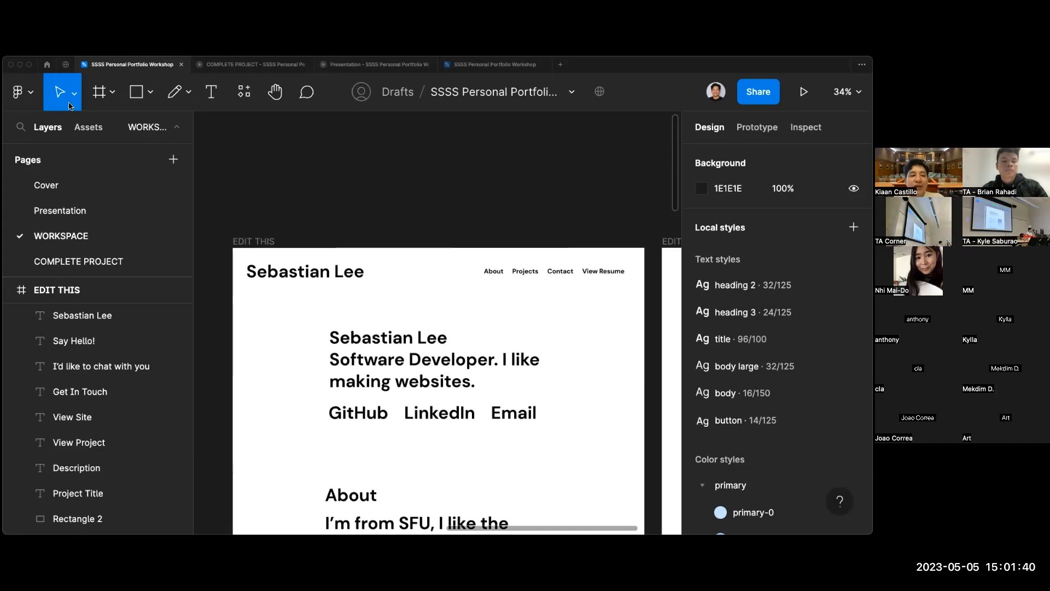
scroll(368, 196, down, 2)
scroll(368, 196, right, 2)
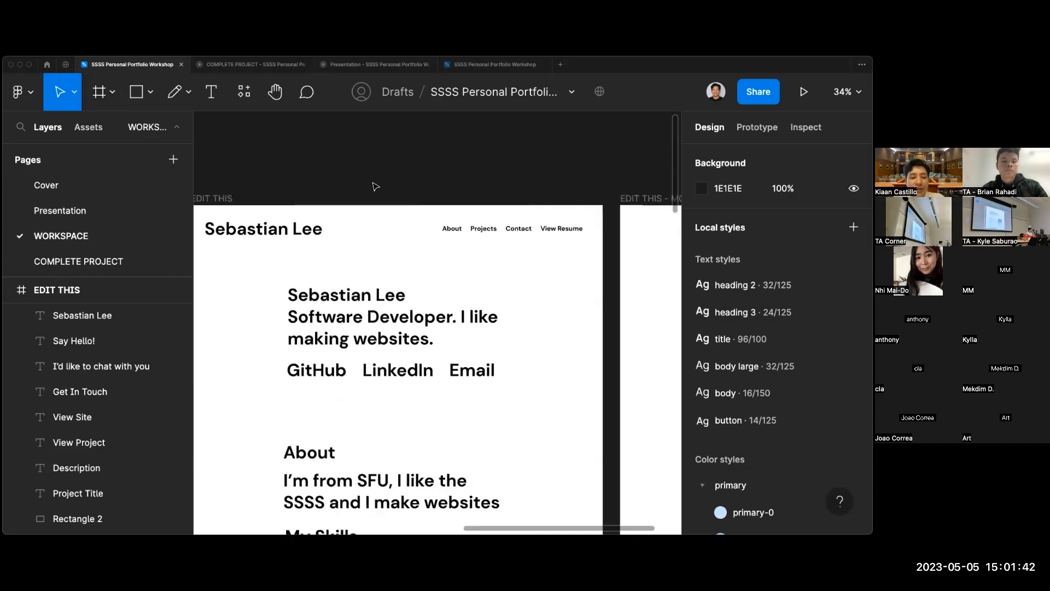
scroll(375, 186, up, 1)
scroll(375, 187, left, 1)
scroll(375, 184, up, 2)
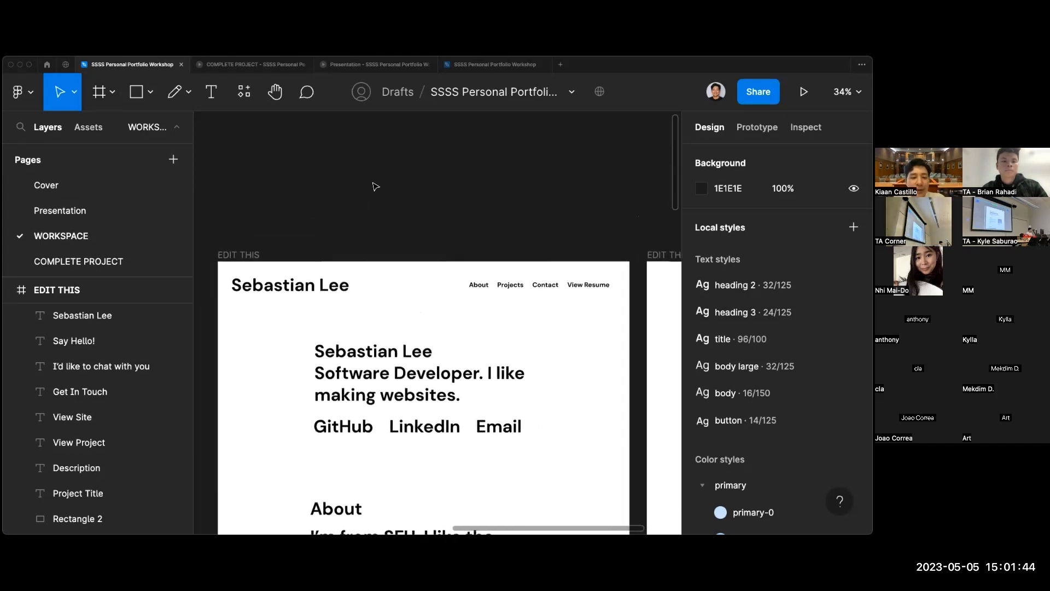
scroll(375, 182, up, 1)
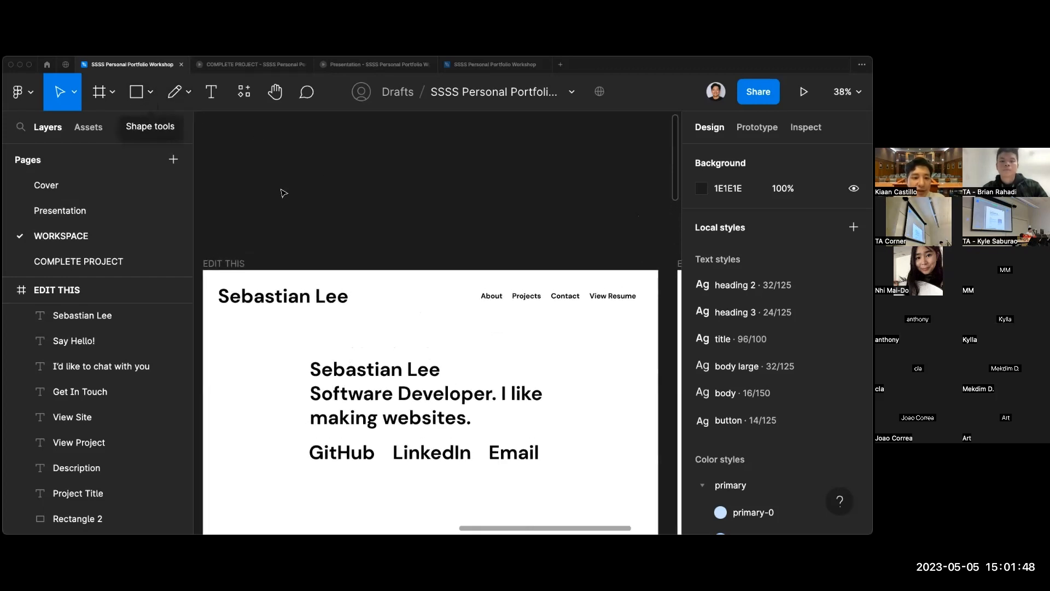
scroll(421, 251, left, 10)
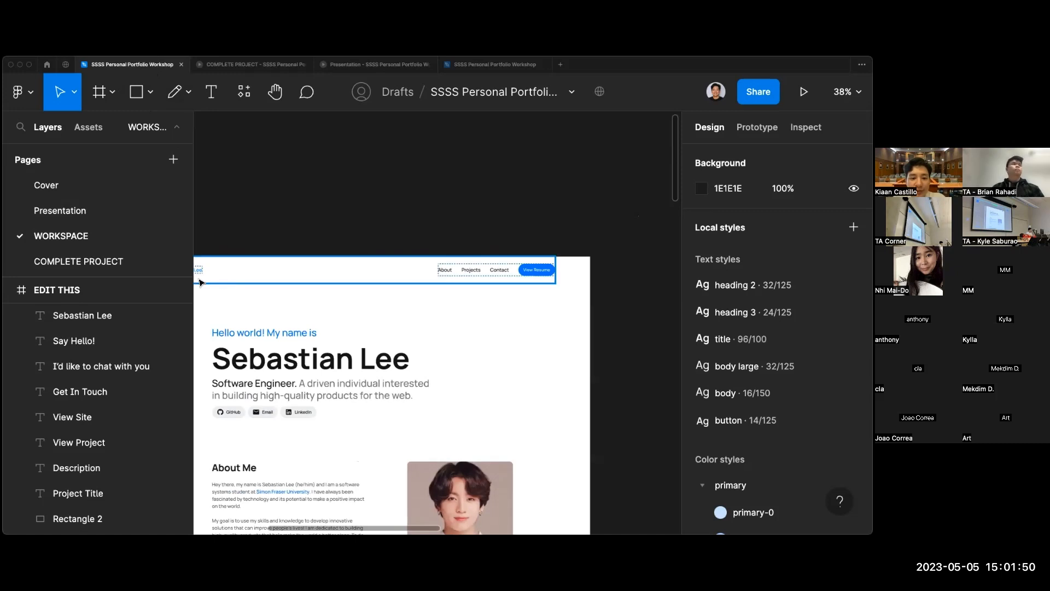
scroll(277, 284, right, 10)
scroll(277, 284, right, 10)
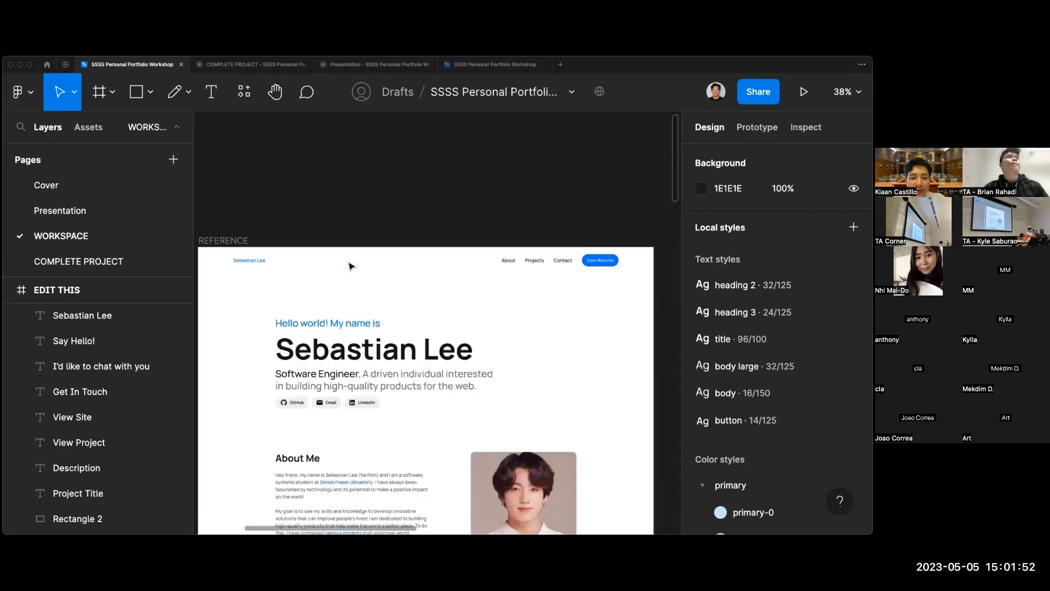
scroll(350, 266, up, 3)
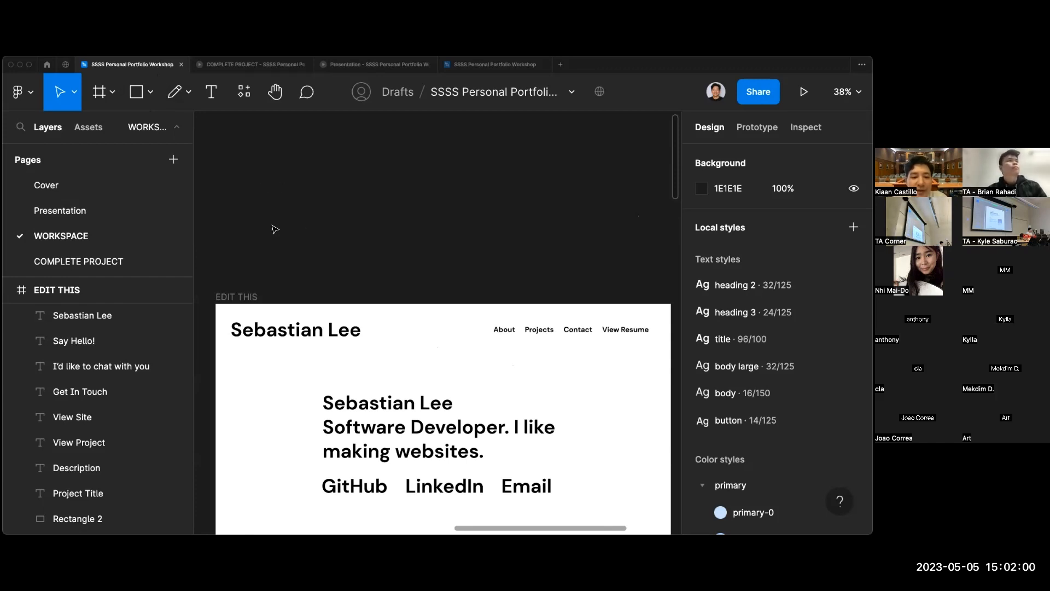
Draw a small square on the empty canvas above the EDIT THIS frame.
key(r)
drag(244, 178, 311, 226)
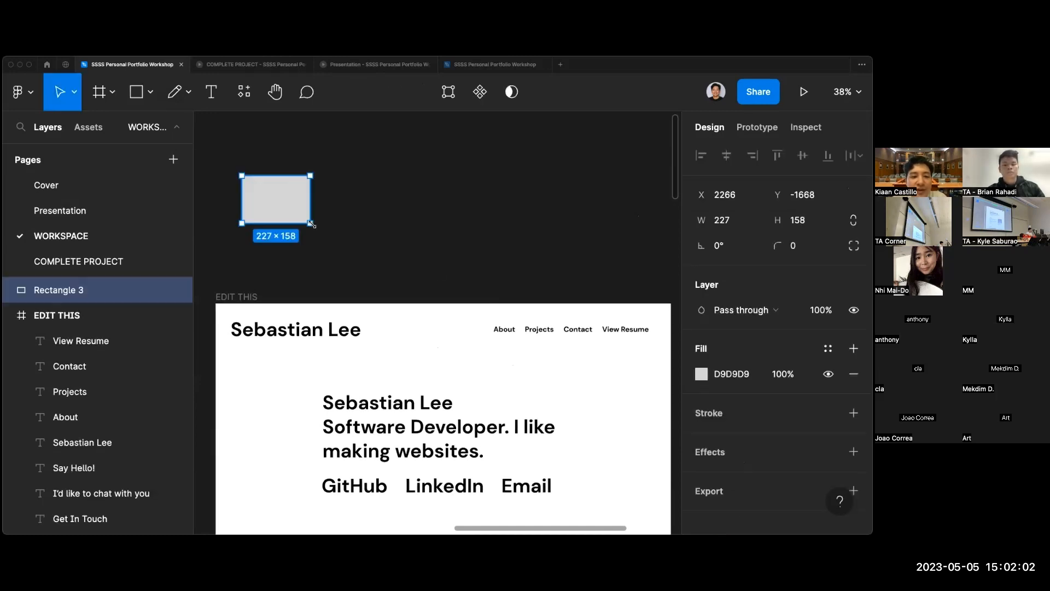
key(Delete)
click(148, 101)
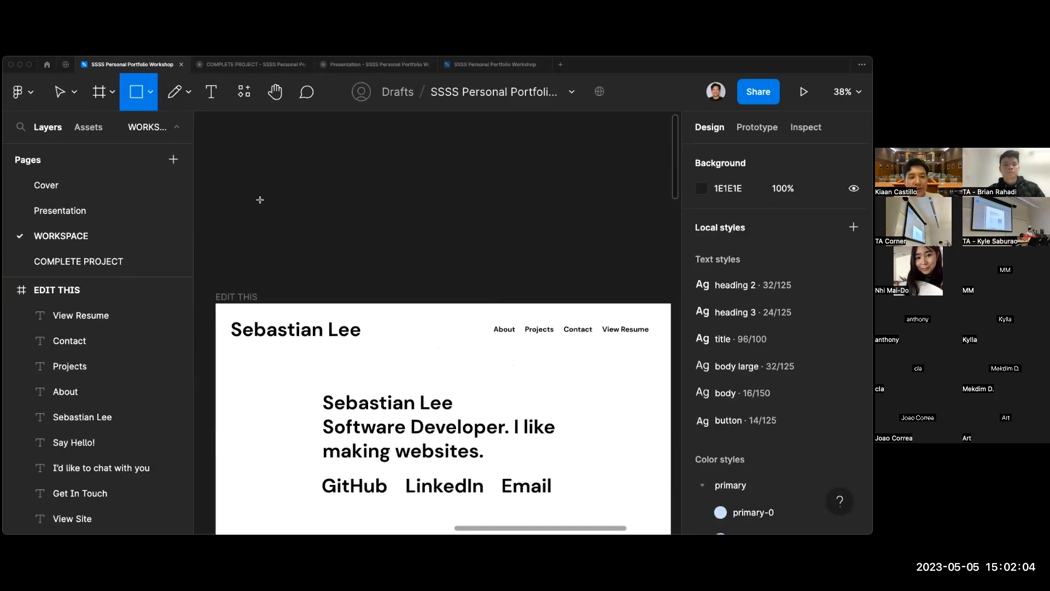
mouse_move(250, 195)
mouse_down()
mouse_move(296, 240)
mouse_move(239, 210)
mouse_up()
click(290, 206)
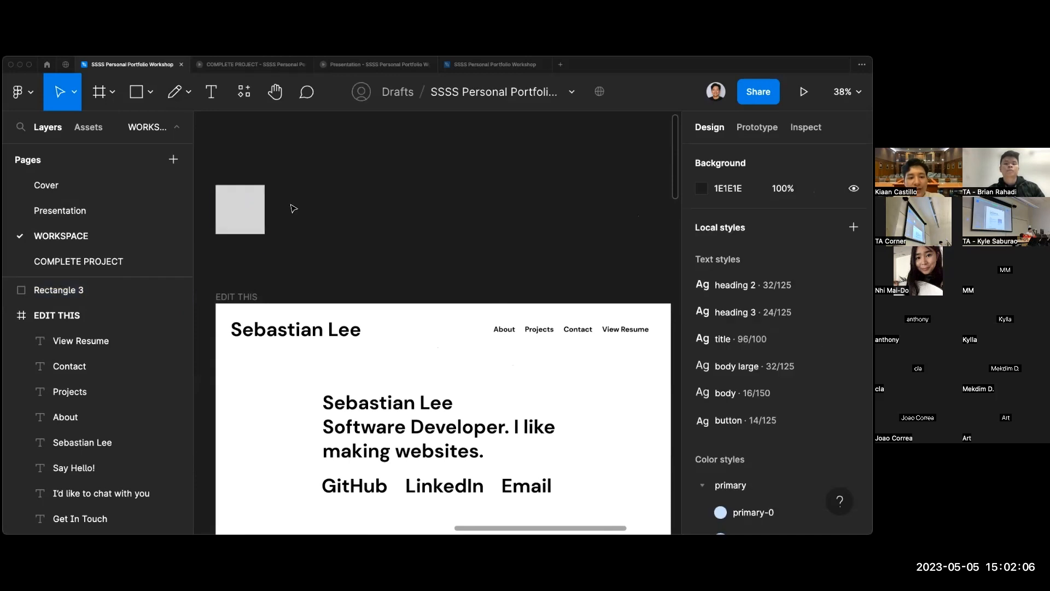
click(241, 209)
Fill the square with the bright blue 206CFF.
click(700, 373)
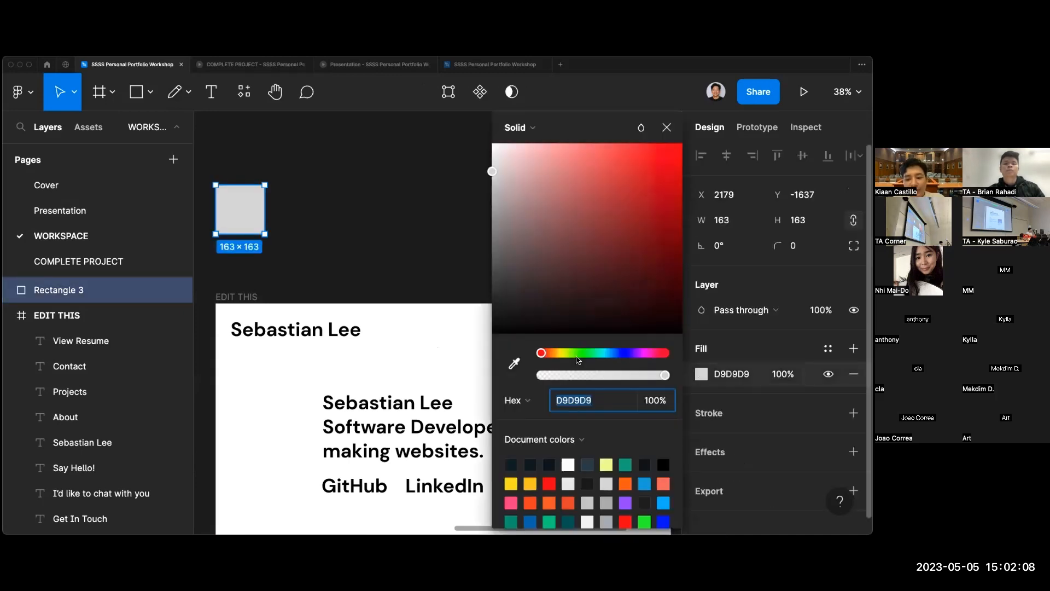
drag(614, 353, 621, 352)
click(633, 198)
drag(634, 195, 654, 143)
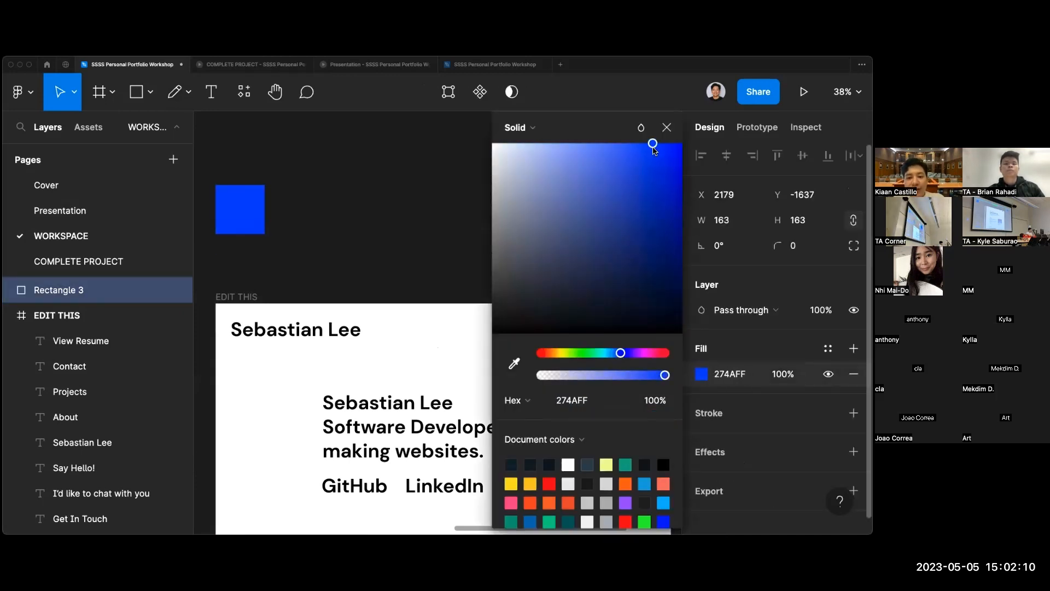
drag(621, 354, 617, 353)
drag(653, 143, 647, 144)
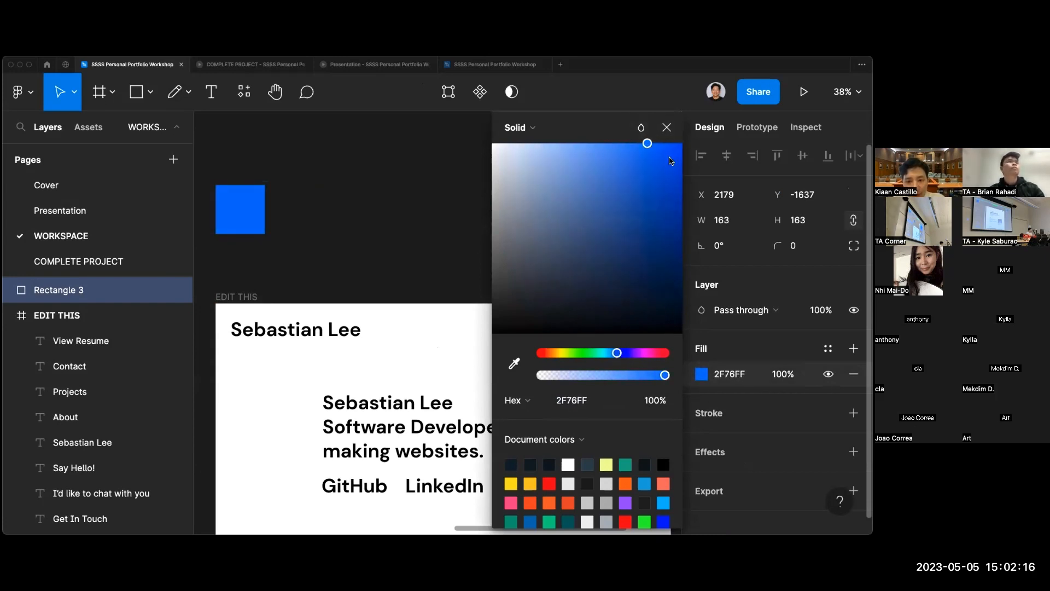
drag(672, 161, 659, 138)
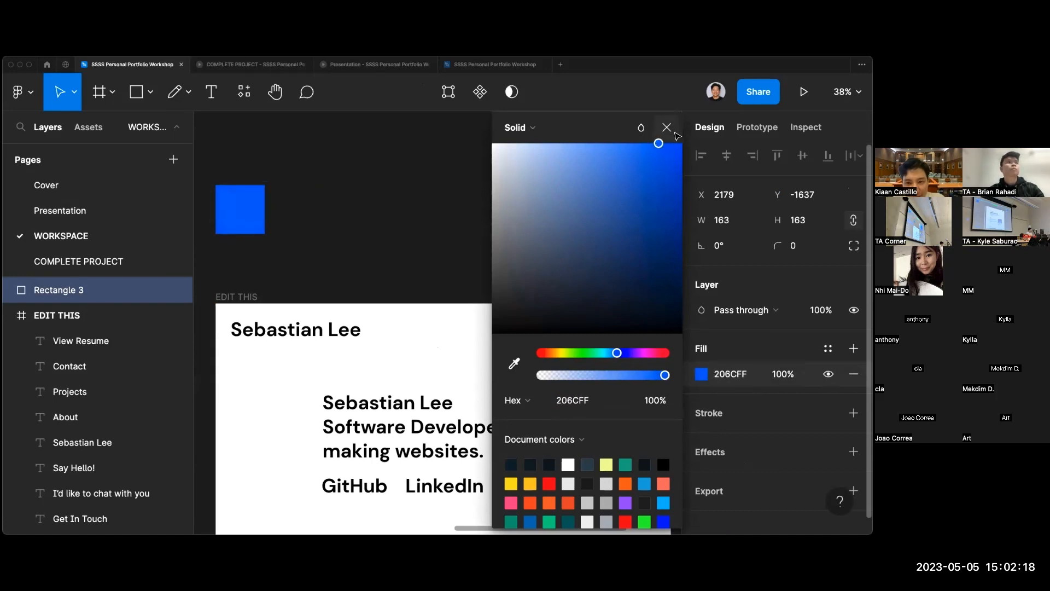
click(673, 132)
click(417, 222)
scroll(417, 222, down, 5)
scroll(418, 223, up, 3)
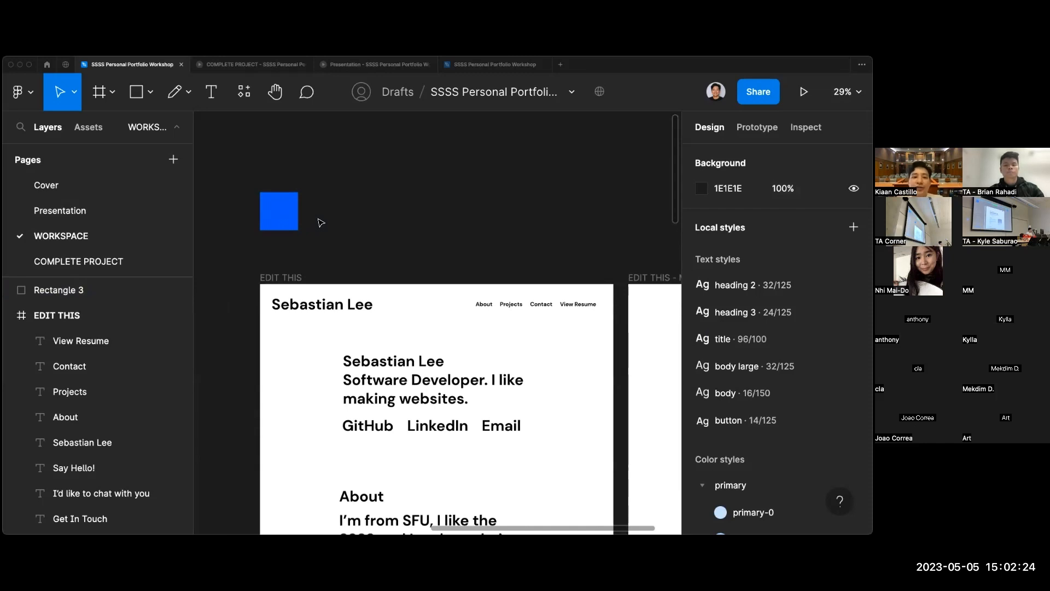
Select the Sebastian Lee heading and browse the saved colour styles without applying one.
click(279, 211)
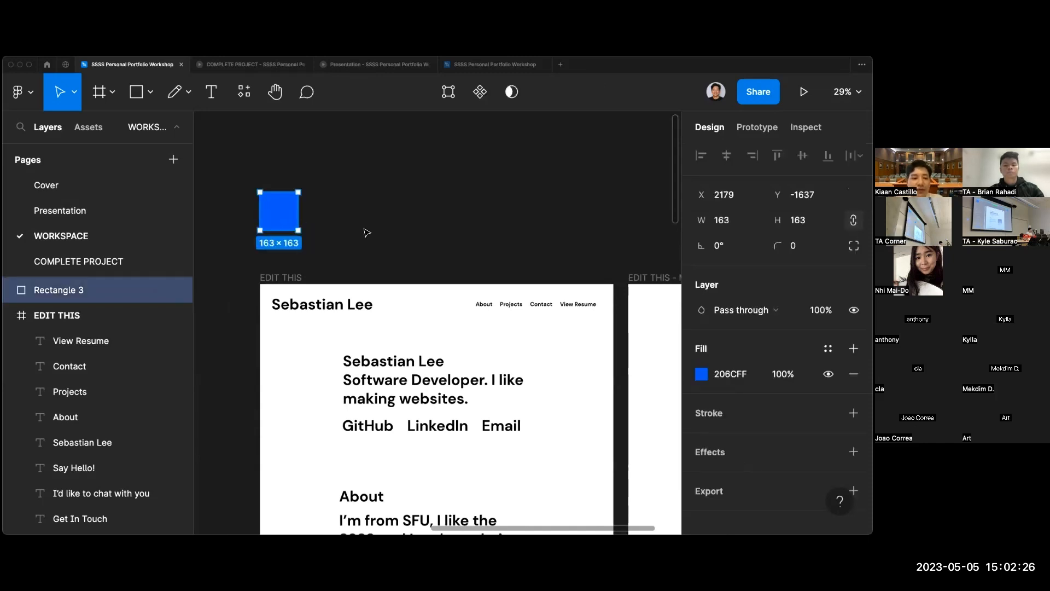
click(366, 232)
scroll(366, 233, down, 1)
scroll(366, 232, right, 1)
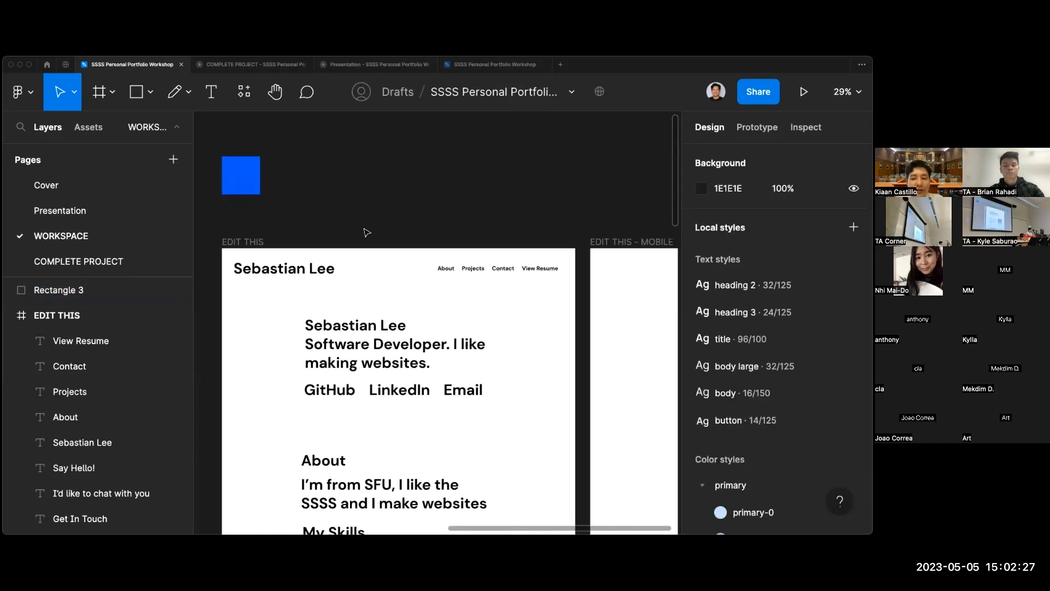
click(301, 273)
scroll(825, 492, down, 3)
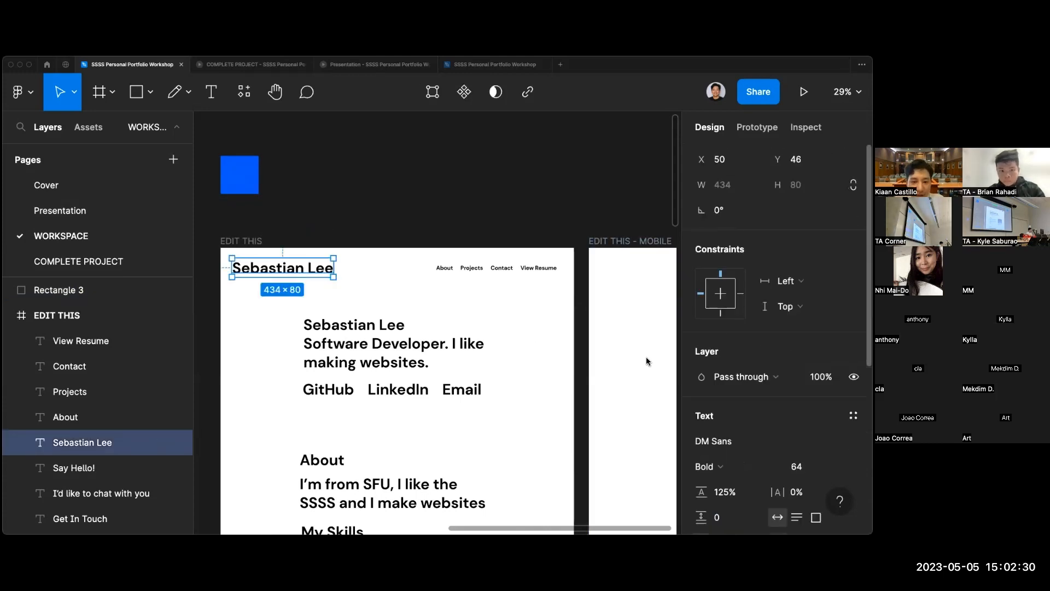
scroll(826, 508, down, 2)
click(827, 387)
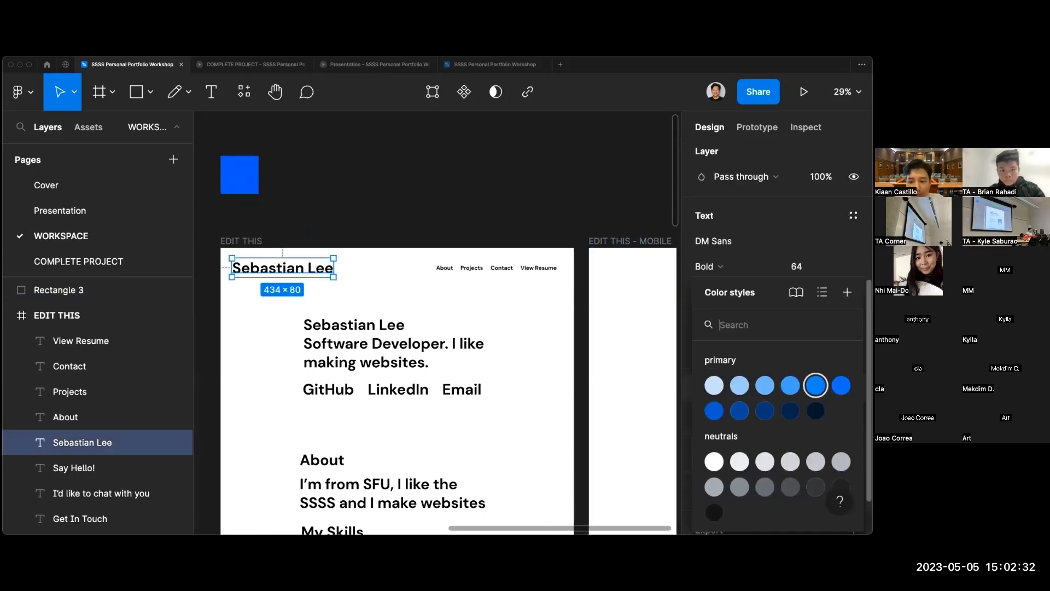
click(633, 398)
click(279, 269)
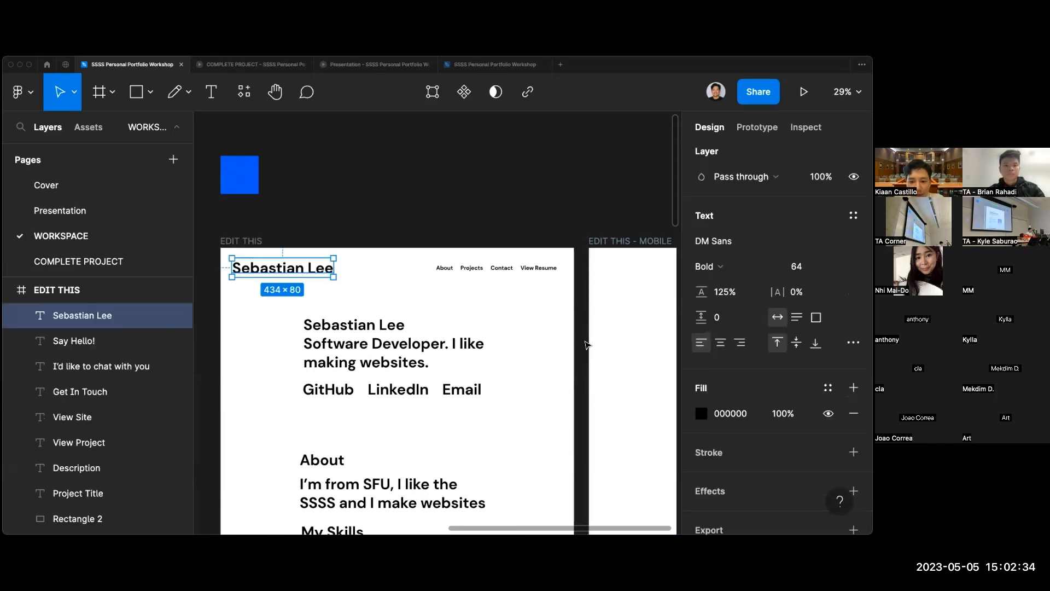
Eyedrop the blue square's 206CFF colour into the heading's fill.
click(702, 414)
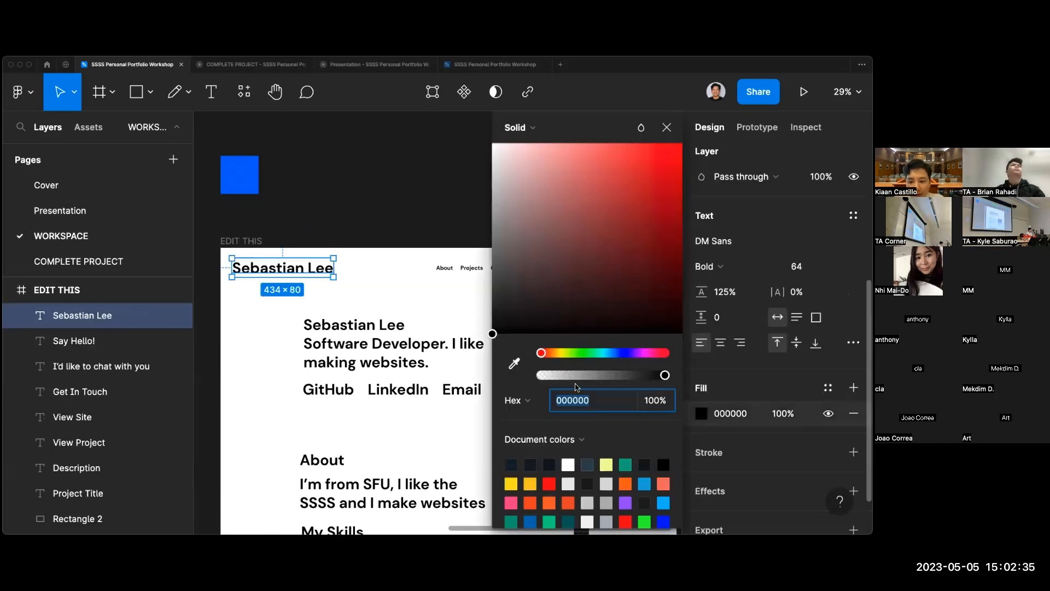
click(515, 364)
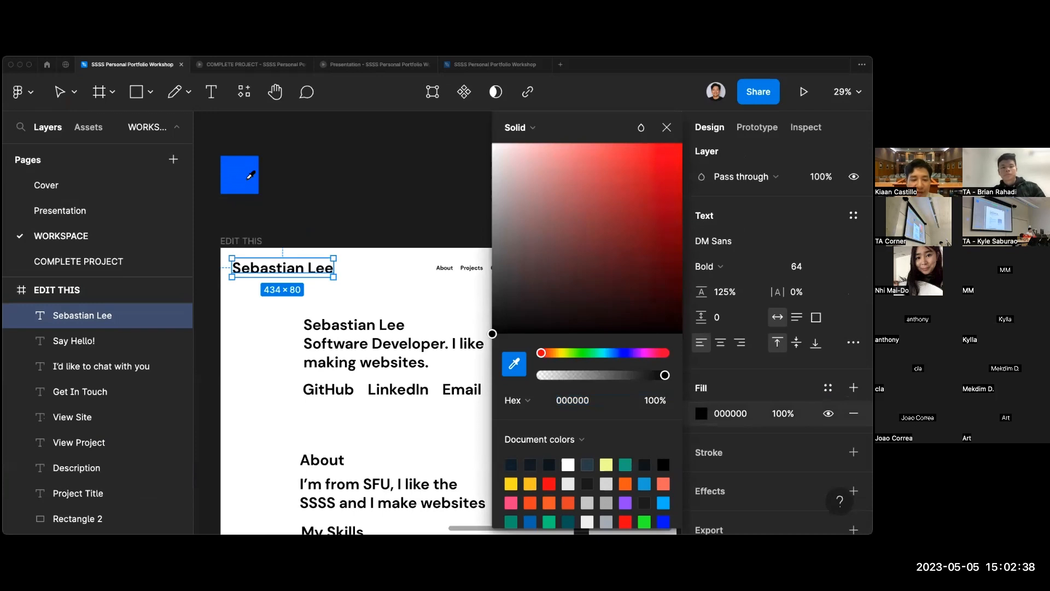
click(516, 365)
click(515, 365)
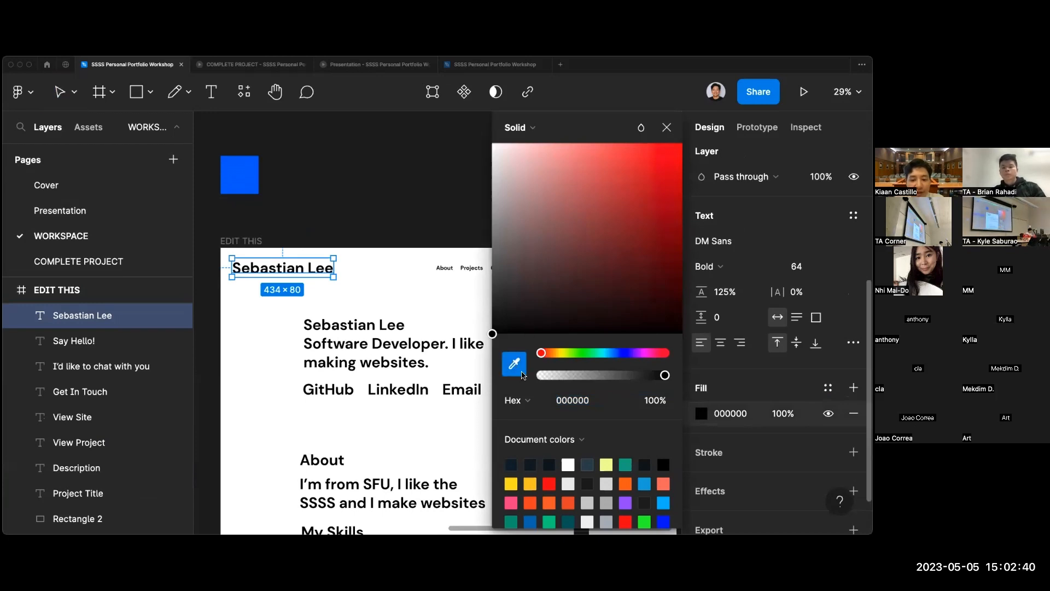
click(246, 176)
click(389, 210)
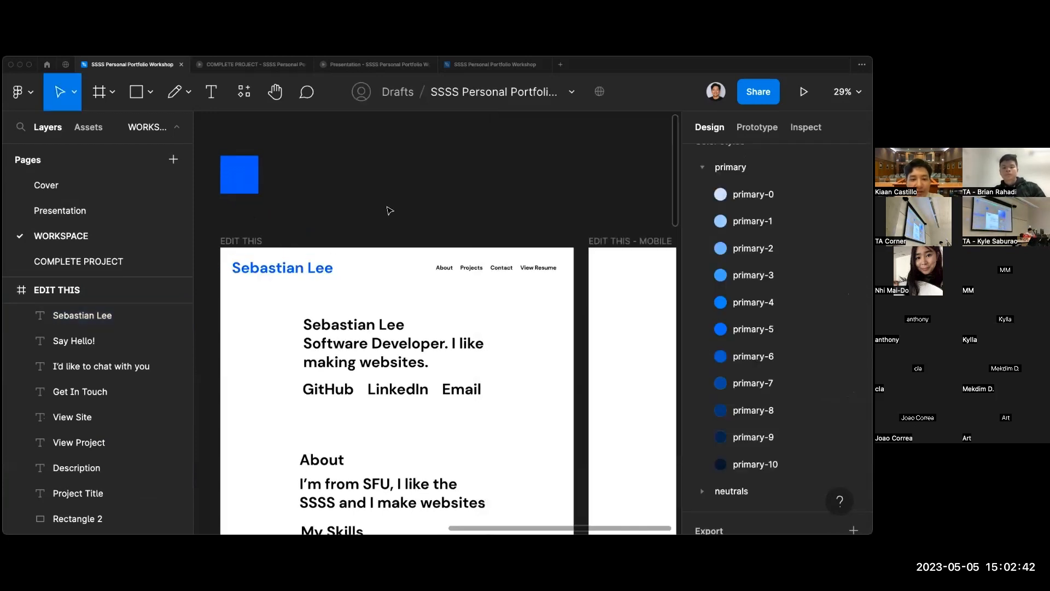
click(283, 267)
click(701, 414)
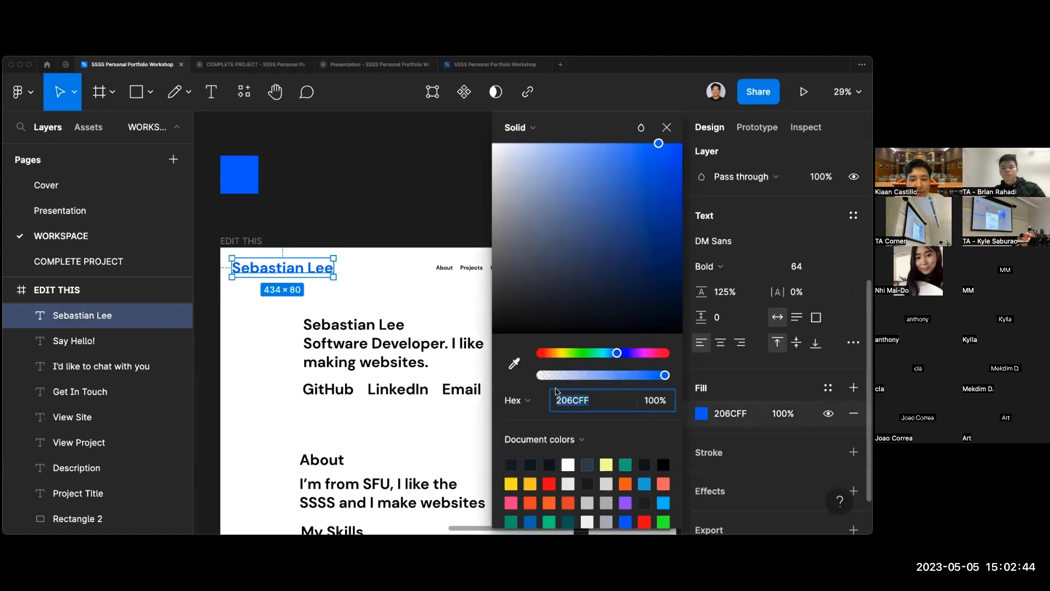
click(515, 363)
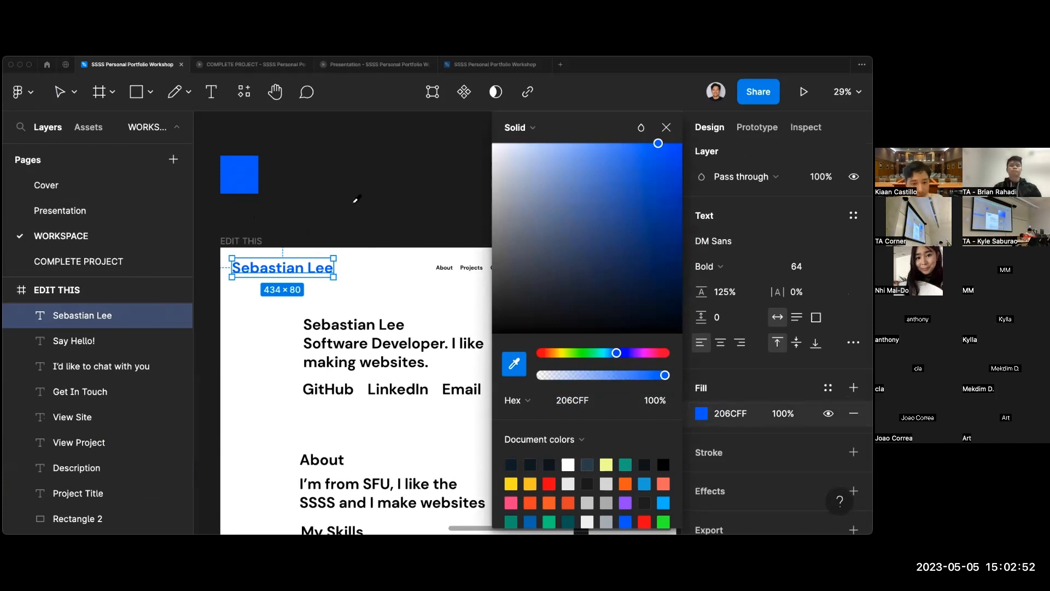
click(242, 181)
click(666, 129)
click(525, 199)
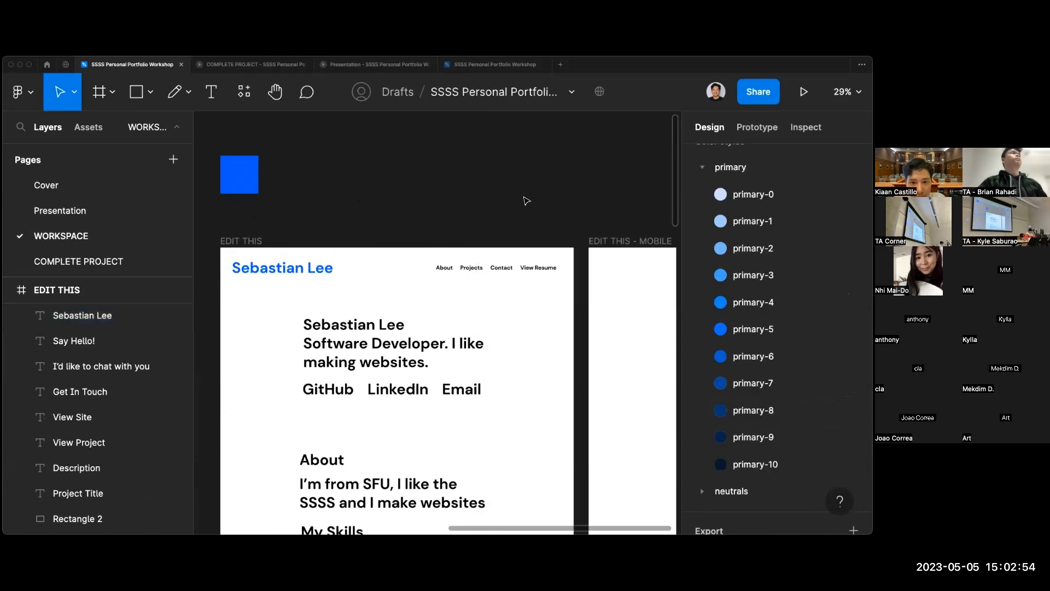
Select the Sebastian Lee heading to confirm it is now blue.
scroll(497, 216, down, 1)
scroll(418, 250, up, 3)
scroll(418, 250, down, 2)
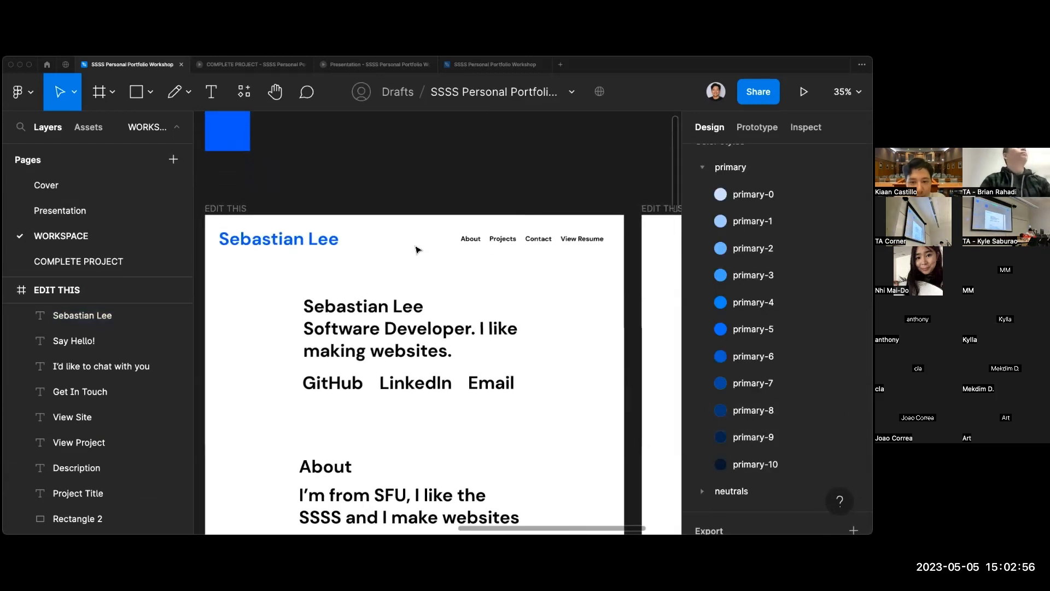
scroll(418, 250, left, 2)
click(350, 248)
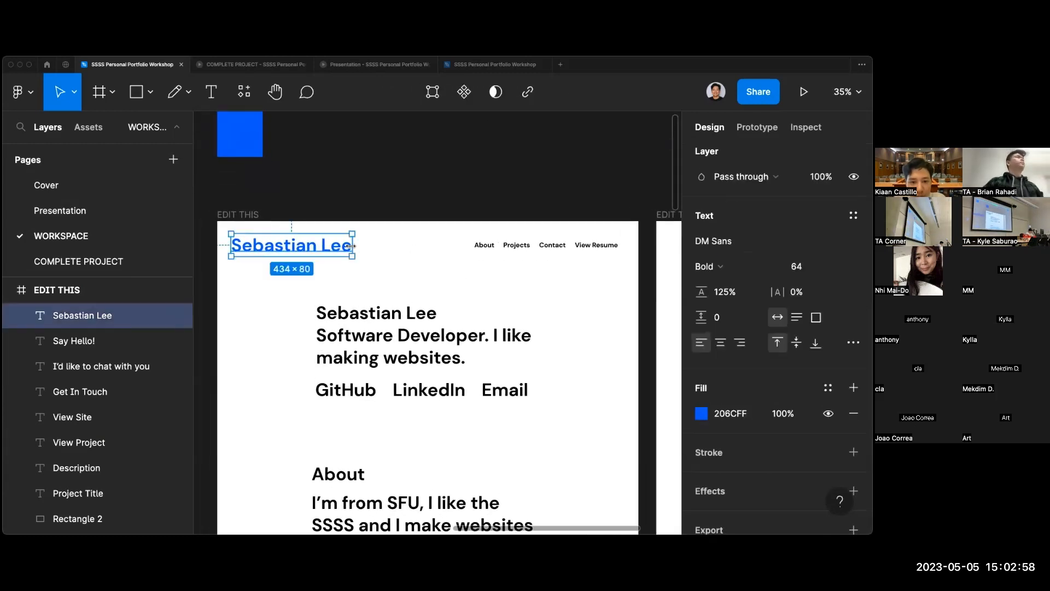
click(391, 225)
scroll(392, 227, up, 2)
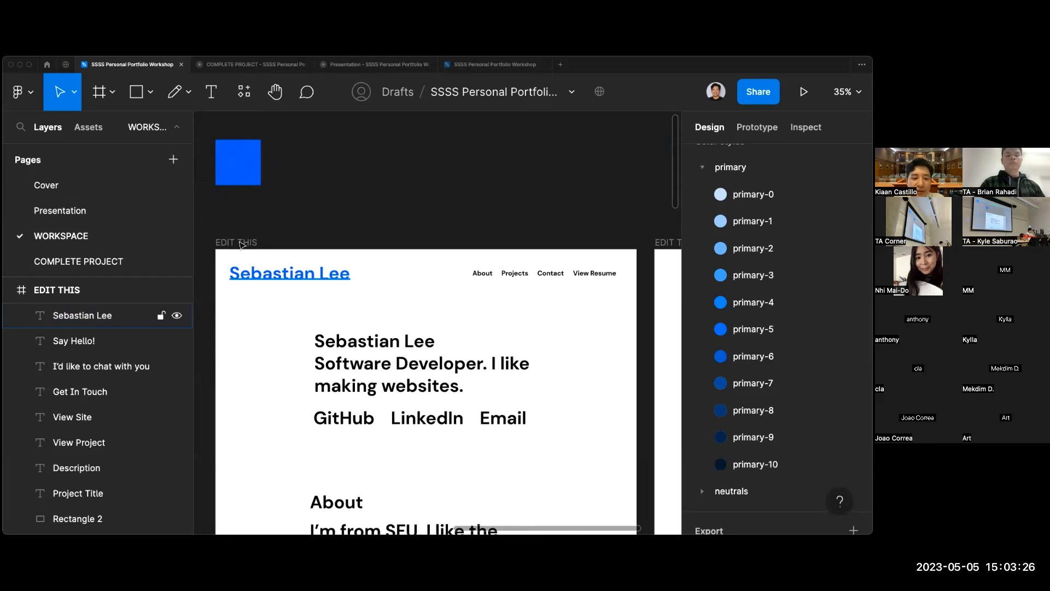
Try moving the blue square into the page, undo it, and reselect the heading.
click(249, 167)
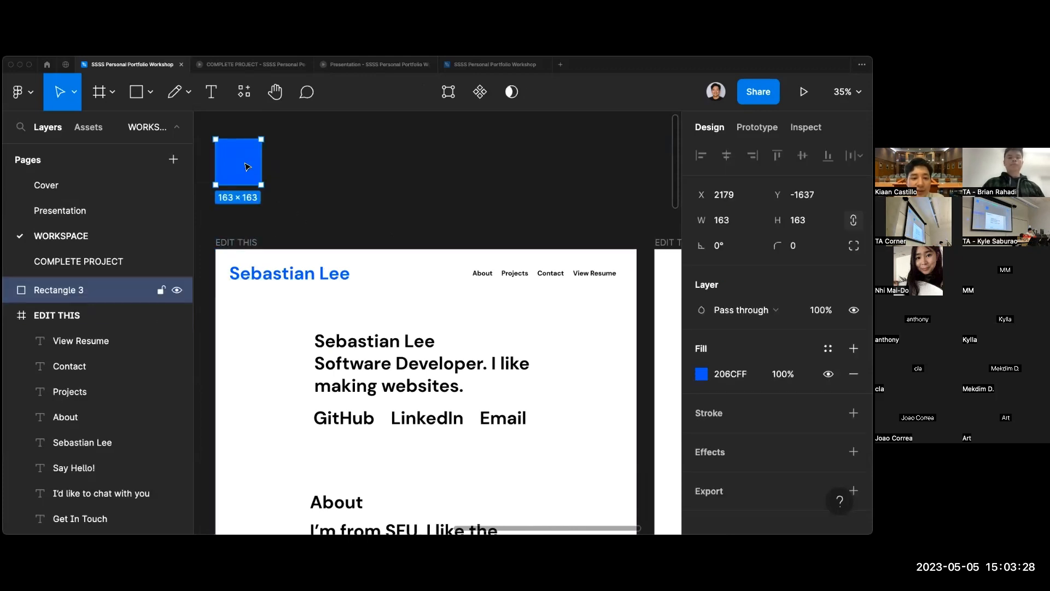
drag(248, 167, 261, 329)
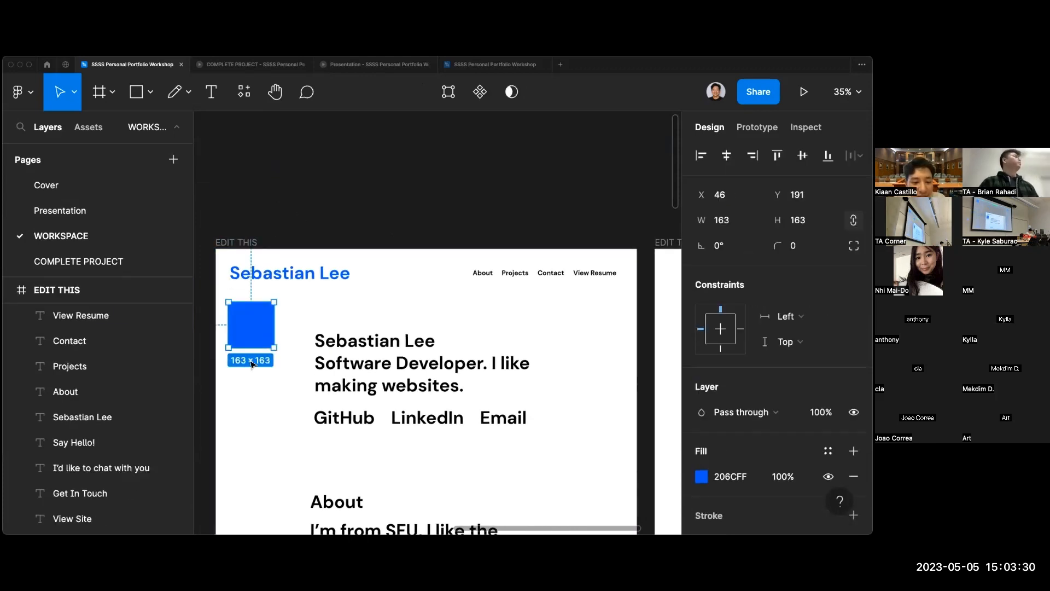
key(ctrl+z)
key(ctrl+z)
key(ctrl+z)
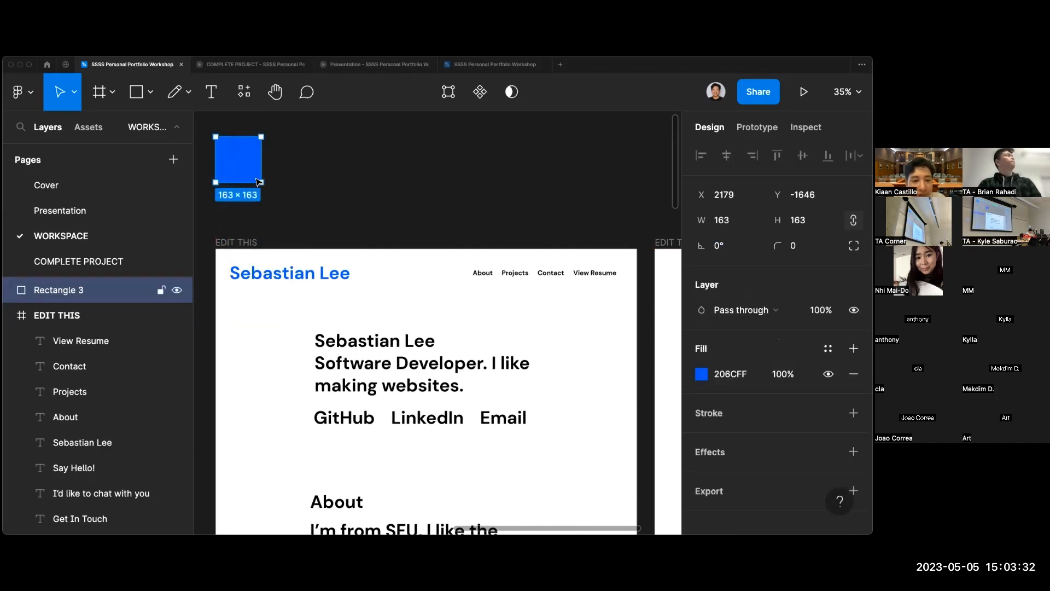
click(323, 270)
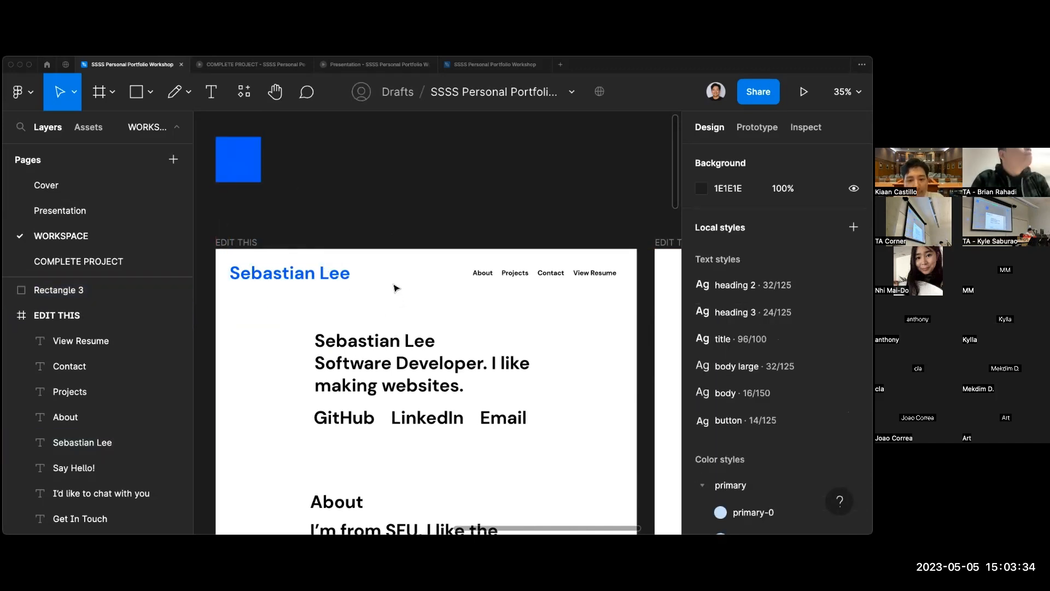
click(342, 278)
click(412, 303)
scroll(414, 305, left, 1)
click(343, 272)
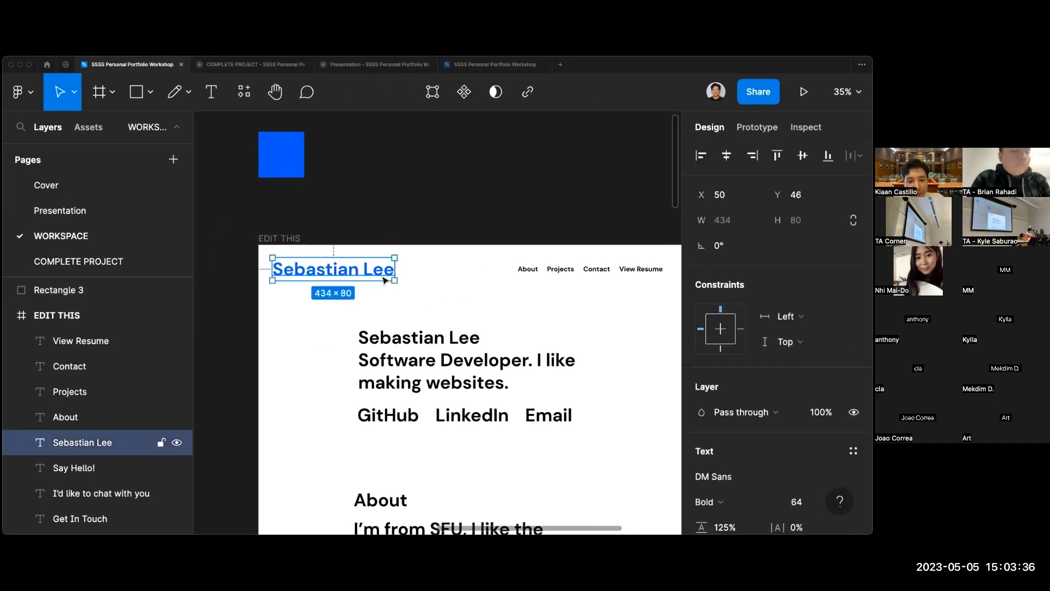
click(425, 282)
scroll(426, 282, right, 1)
scroll(425, 282, up, 2)
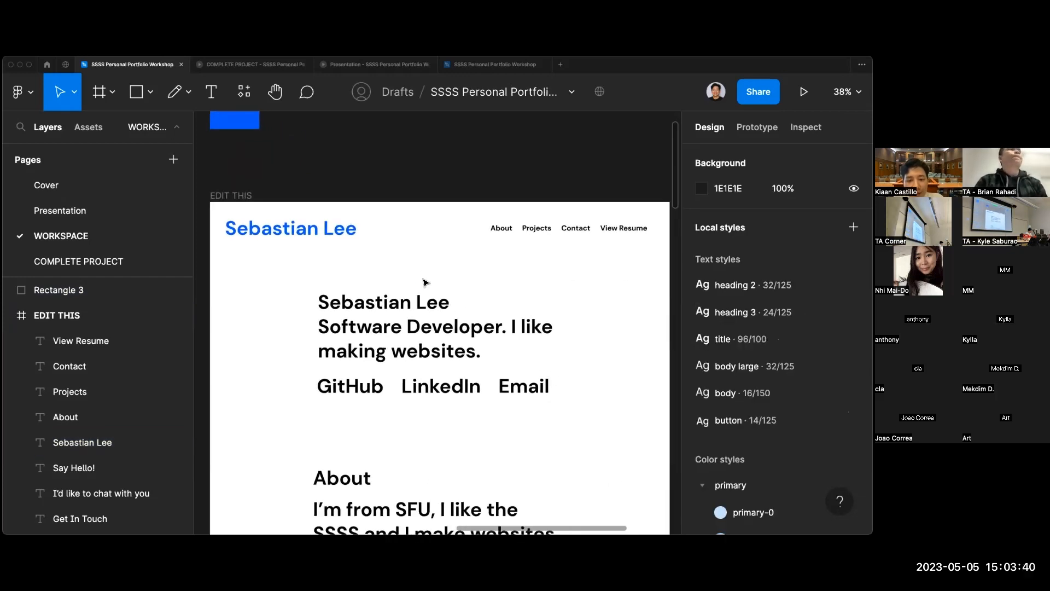
scroll(425, 282, down, 12)
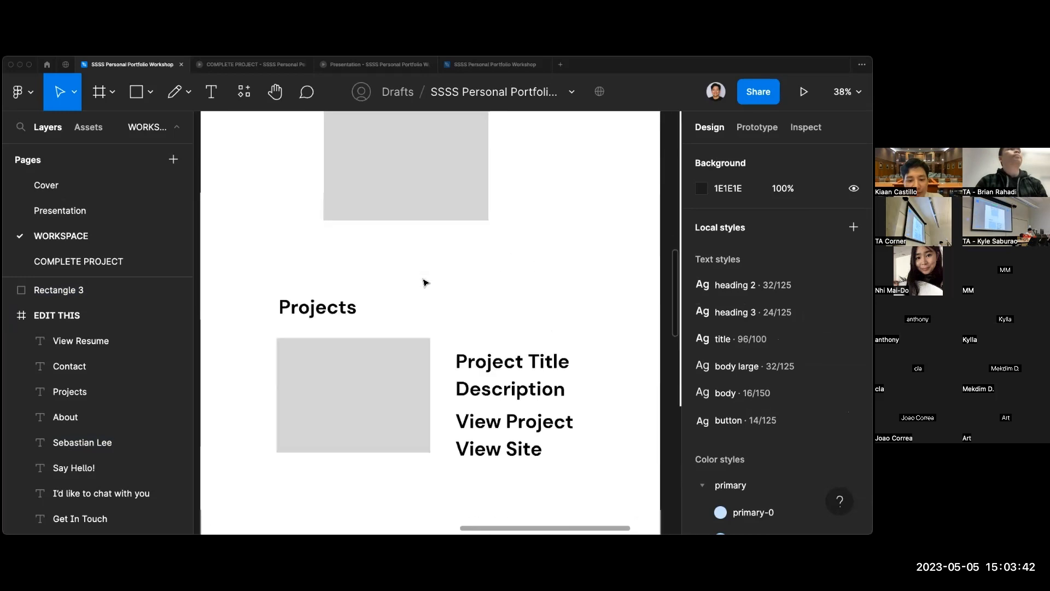
scroll(425, 282, up, 15)
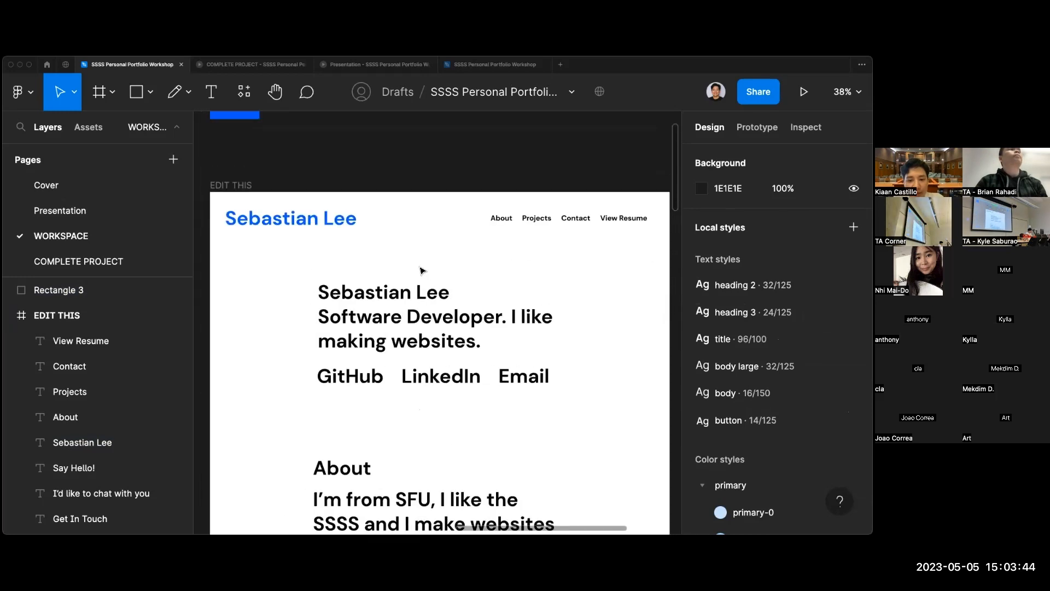
scroll(418, 253, down, 1)
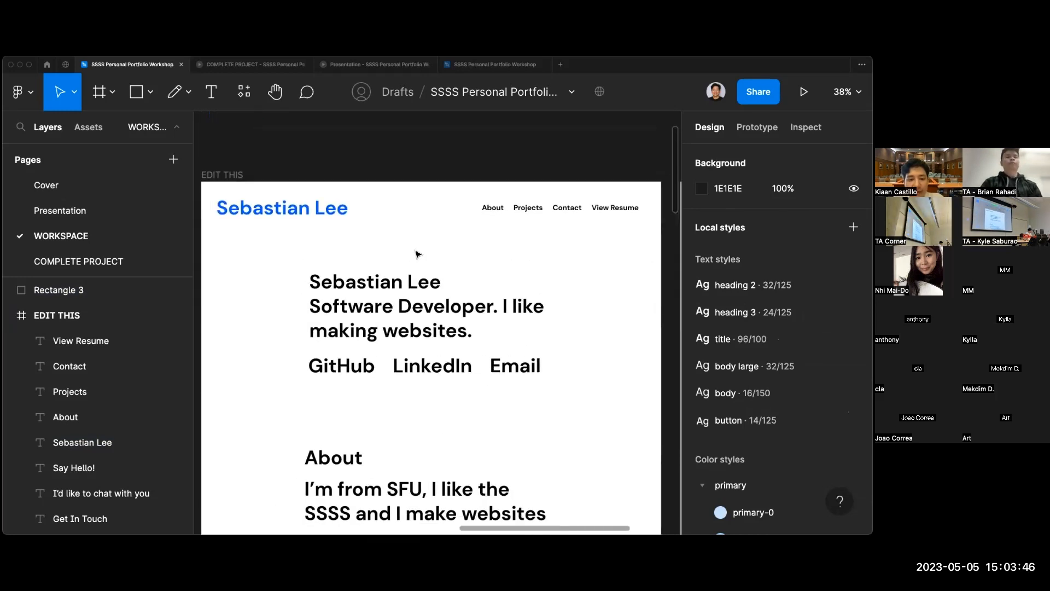
scroll(418, 254, right, 10)
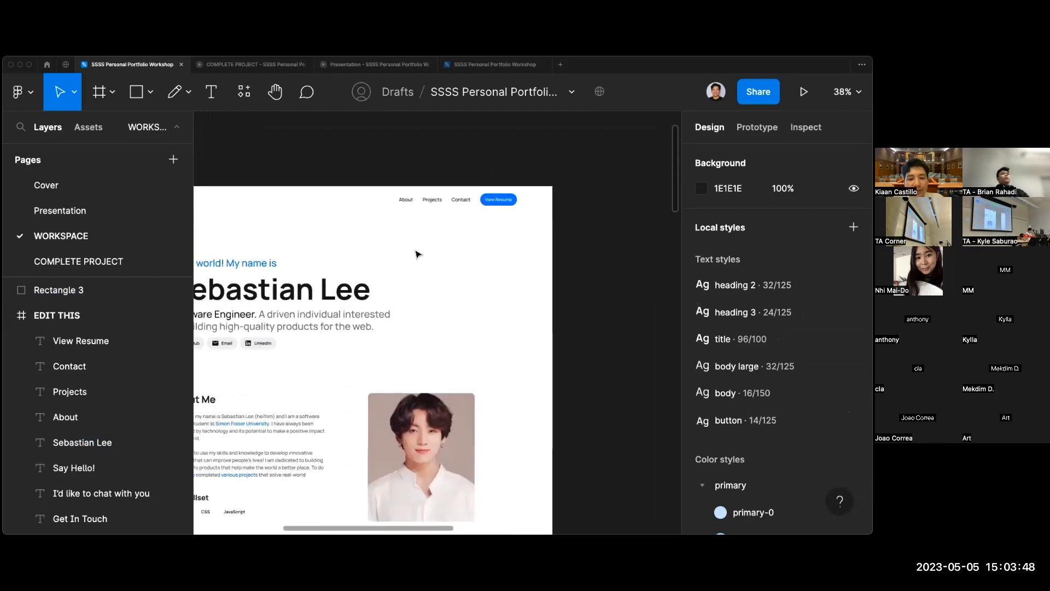
click(392, 403)
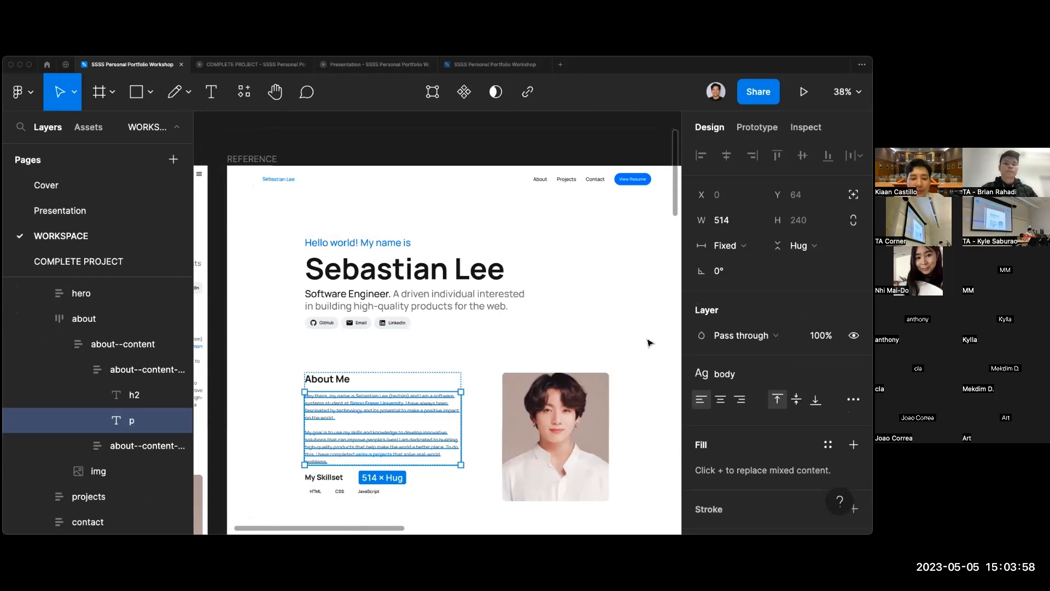
scroll(647, 343, down, 1)
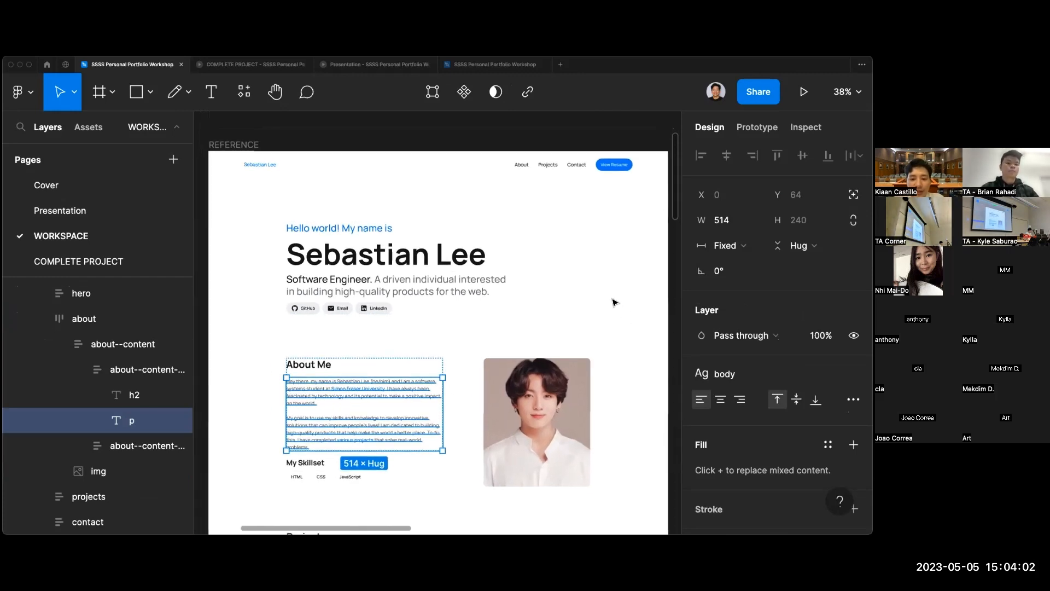
click(610, 261)
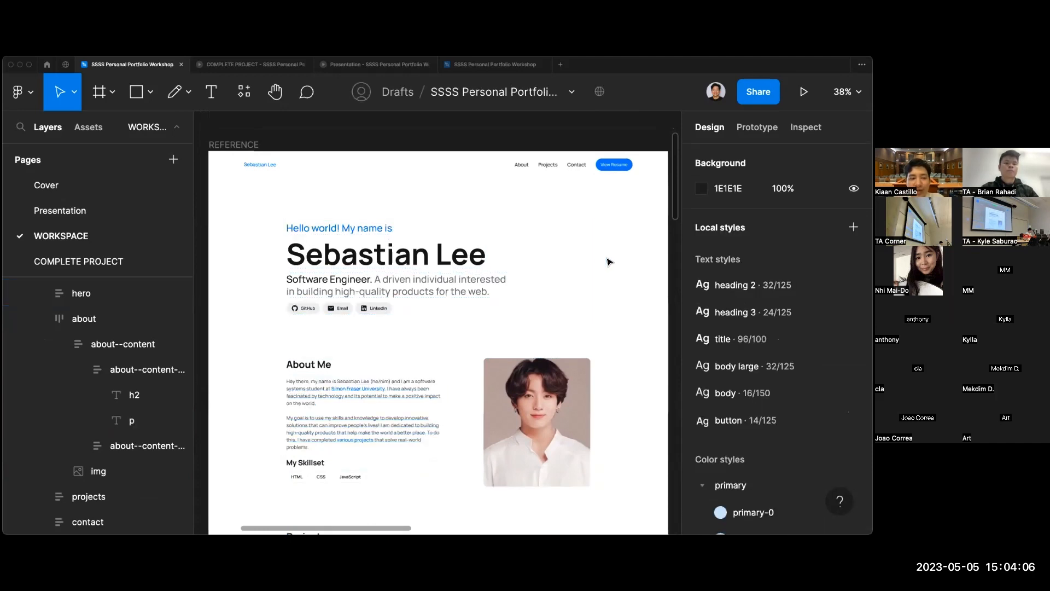
click(381, 255)
click(617, 256)
scroll(617, 257, right, 10)
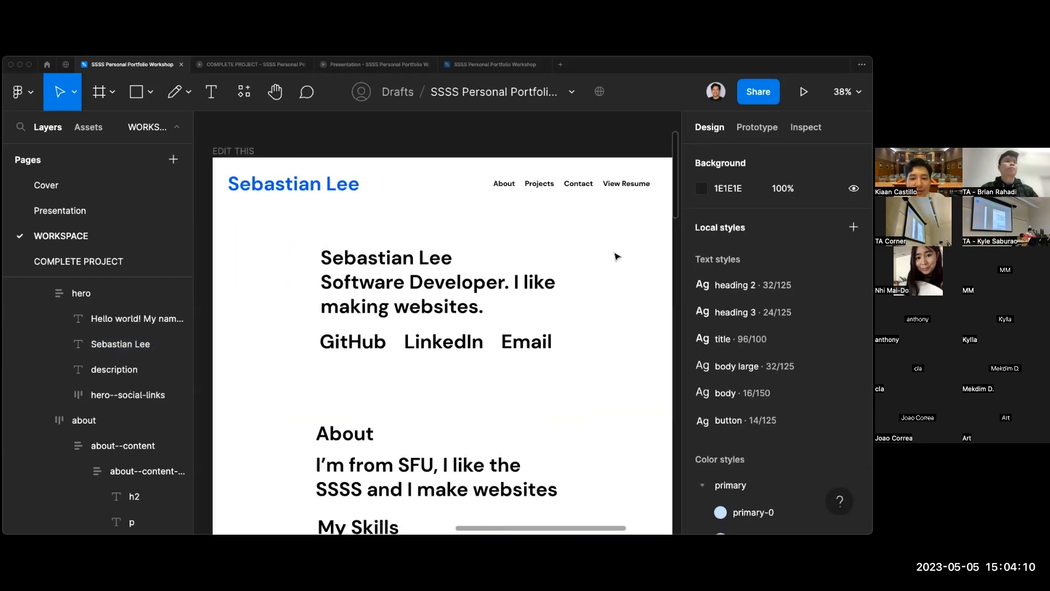
scroll(617, 257, down, 2)
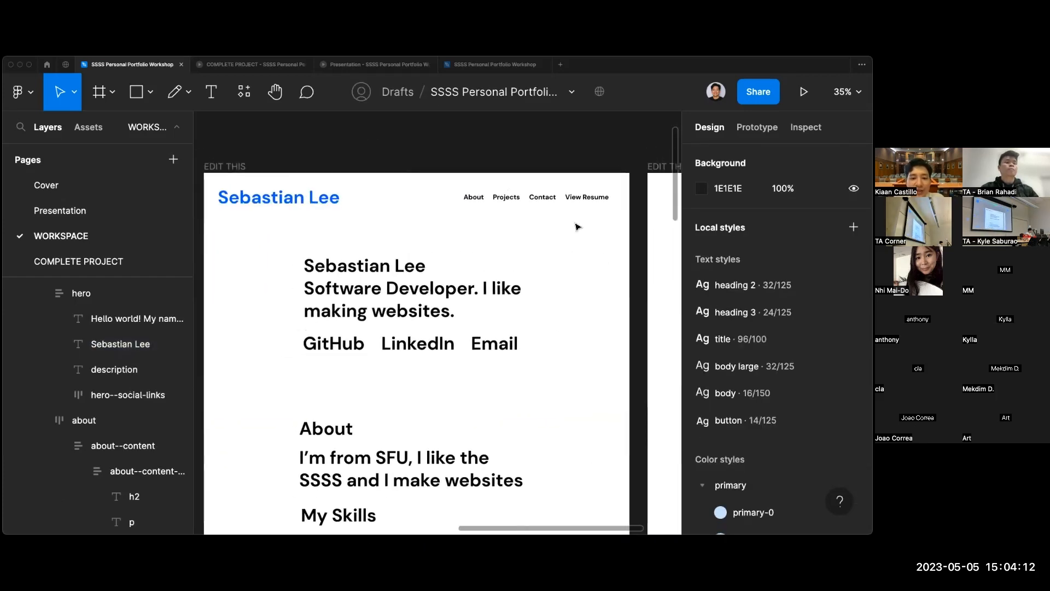
Set the name and the four nav links to font size 16.
drag(610, 232, 214, 184)
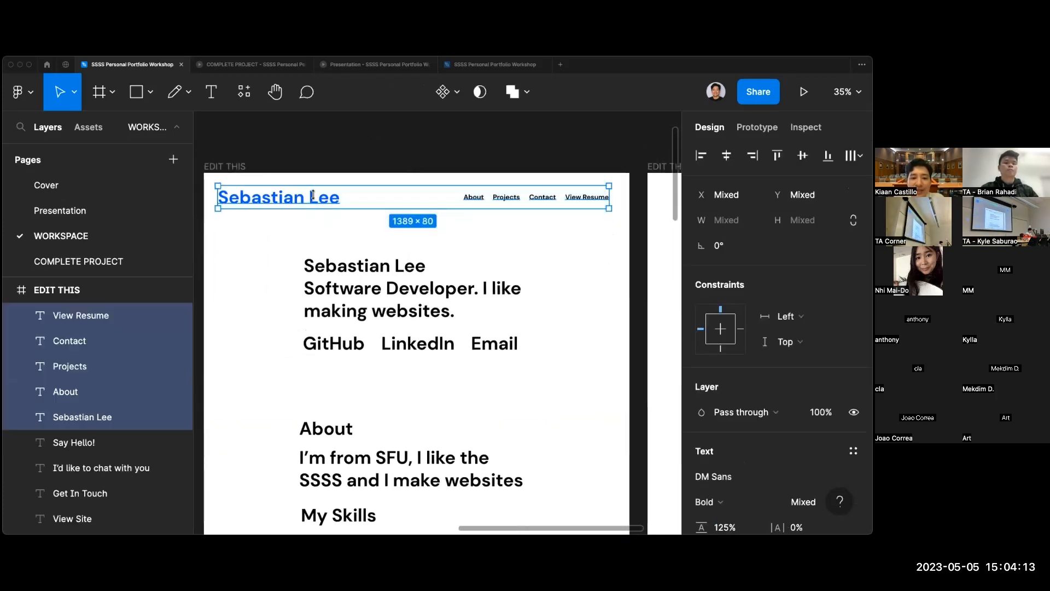
click(566, 251)
drag(603, 237, 255, 180)
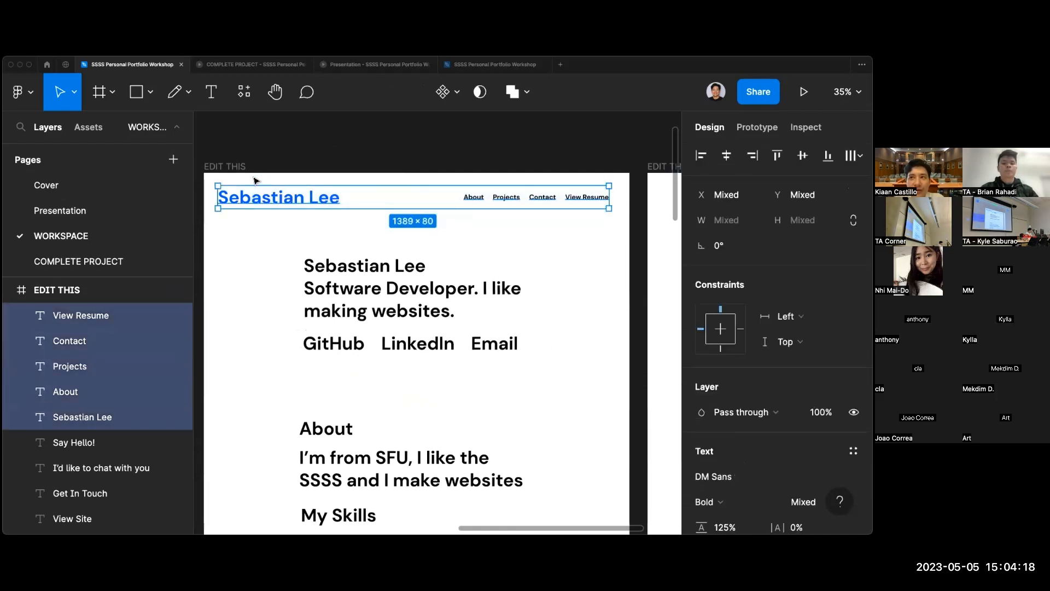
scroll(776, 328, down, 5)
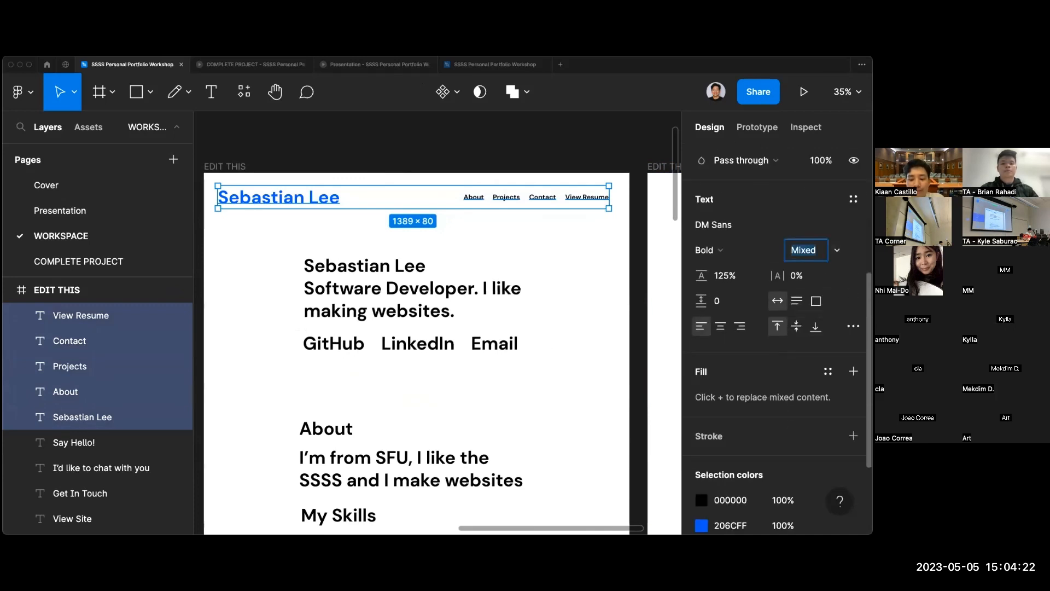
text(16)
key(Return)
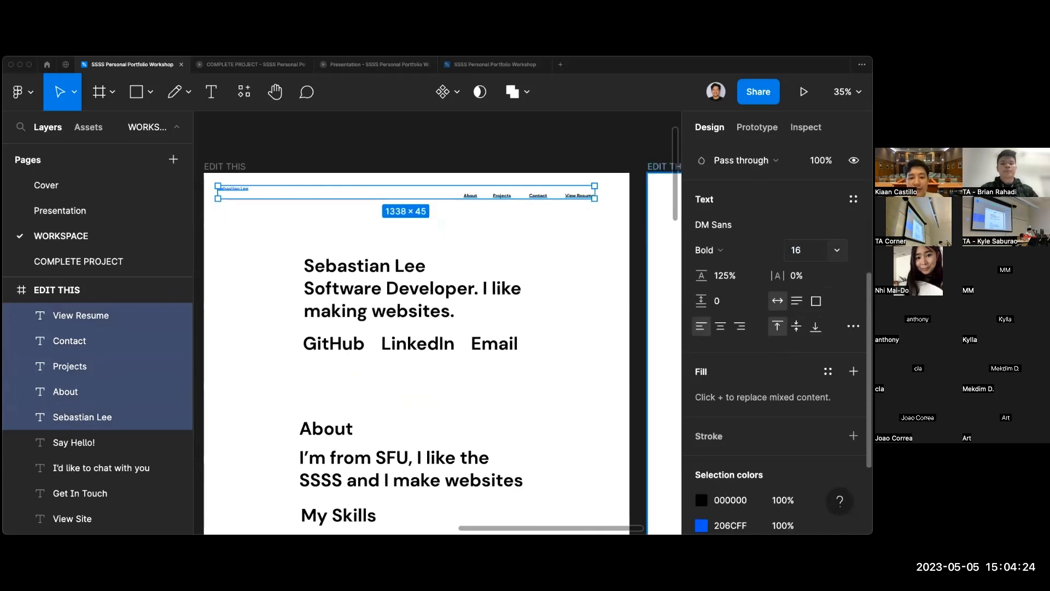
Align the name and nav links on their vertical centres.
scroll(777, 268, up, 5)
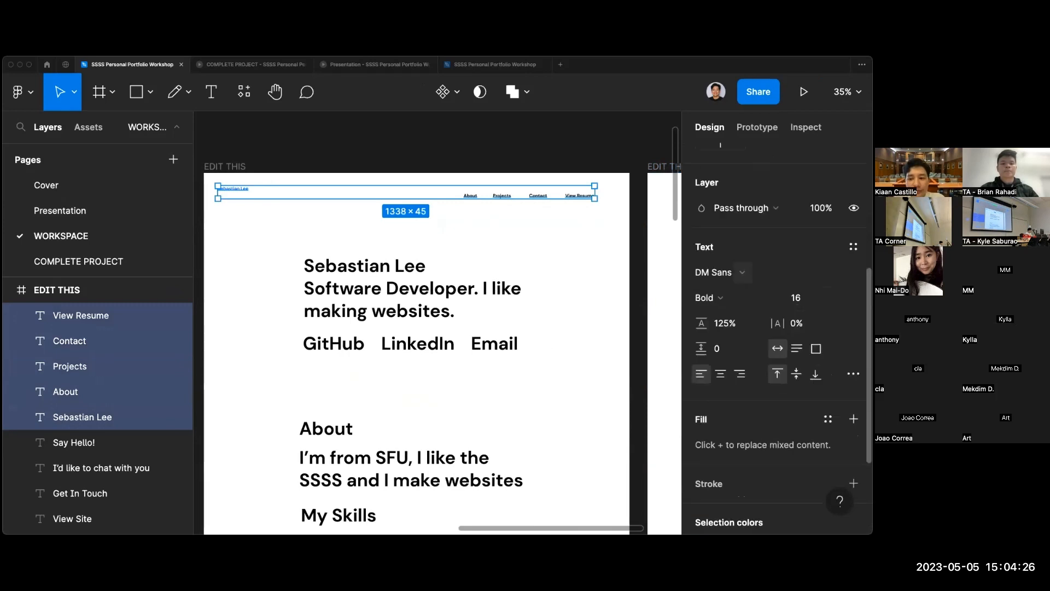
scroll(593, 249, up, 1)
scroll(593, 249, left, 1)
scroll(593, 249, up, 2)
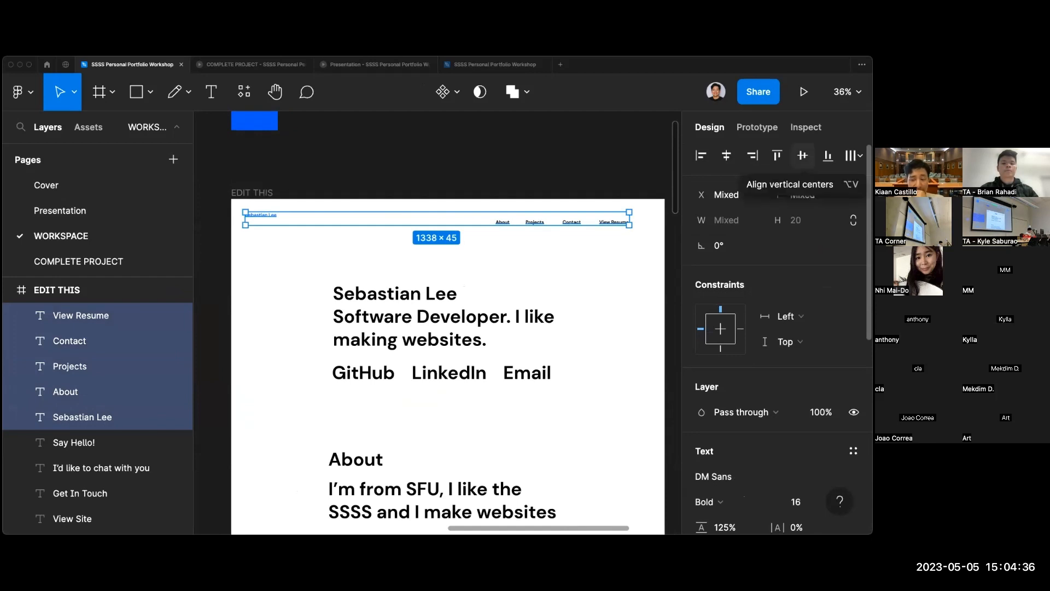
click(803, 155)
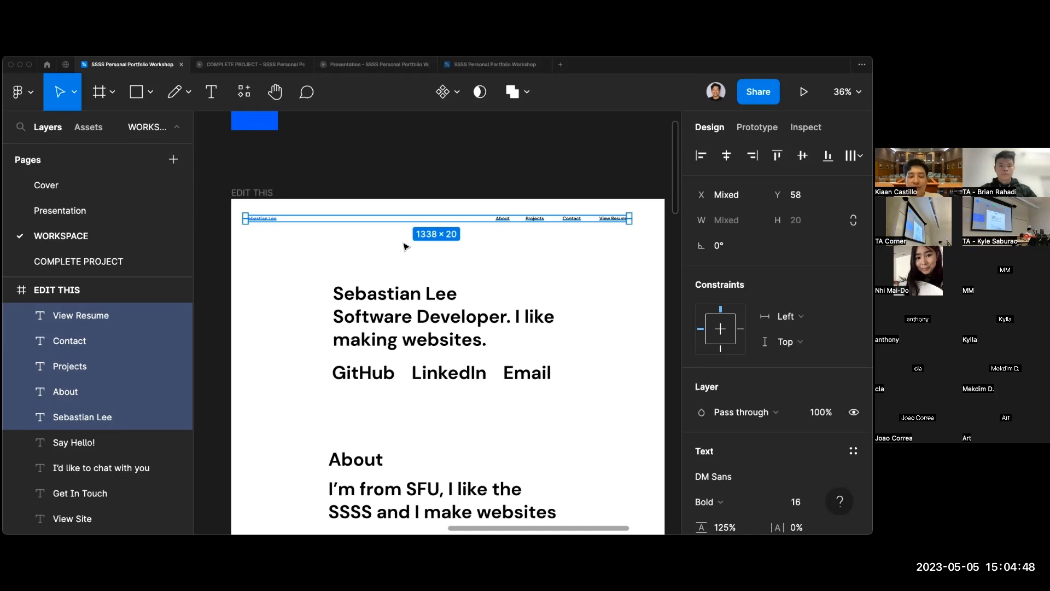
Position the nav row near the top of the page at Y 73.
drag(534, 221, 545, 225)
click(557, 241)
scroll(557, 241, up, 2)
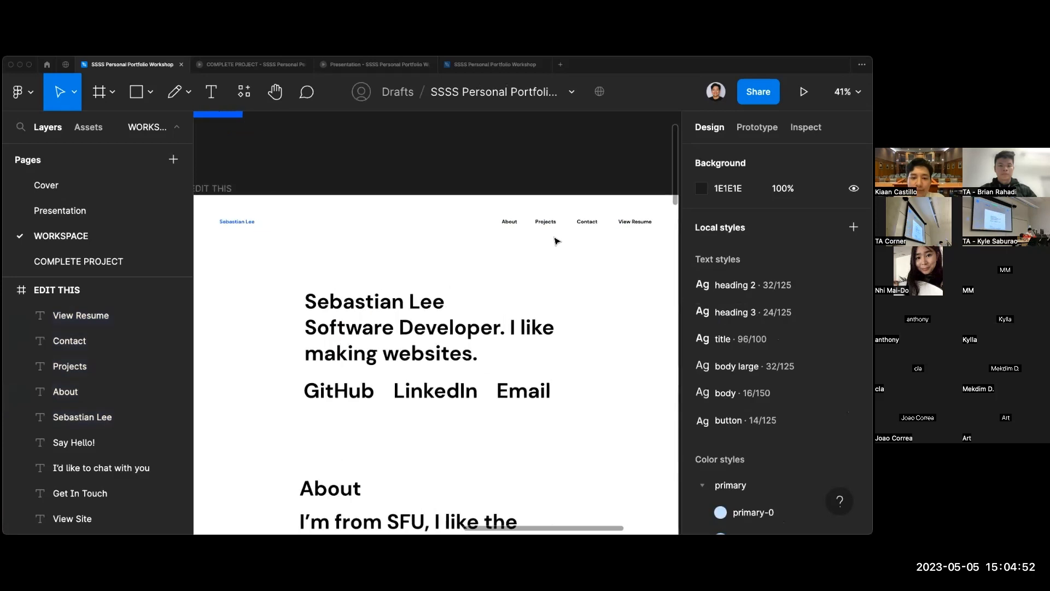
scroll(557, 241, down, 3)
drag(627, 244, 299, 228)
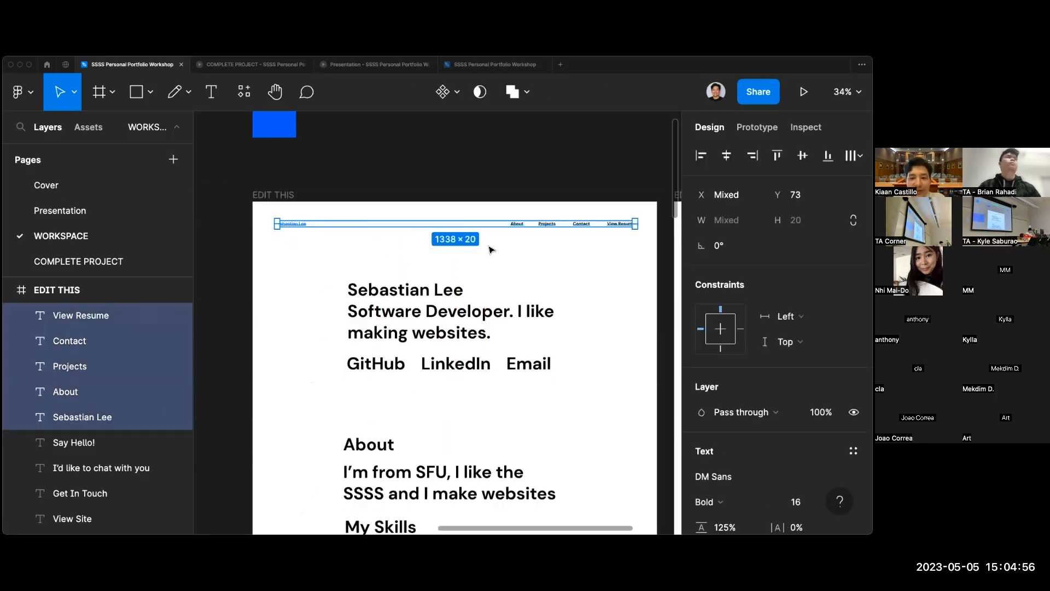
drag(545, 226, 545, 219)
click(590, 265)
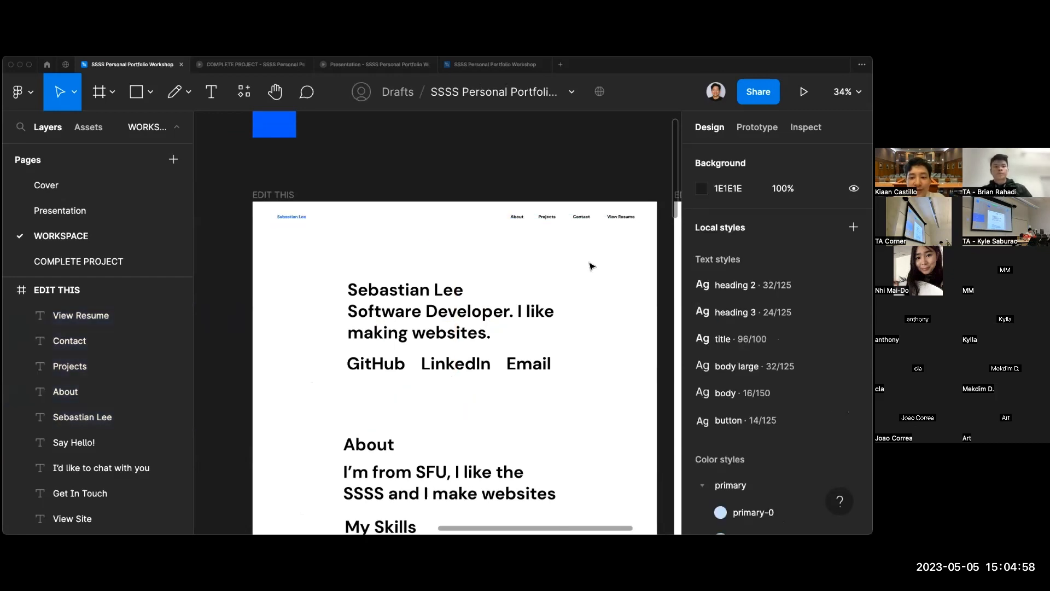
drag(631, 229, 220, 211)
scroll(733, 298, down, 3)
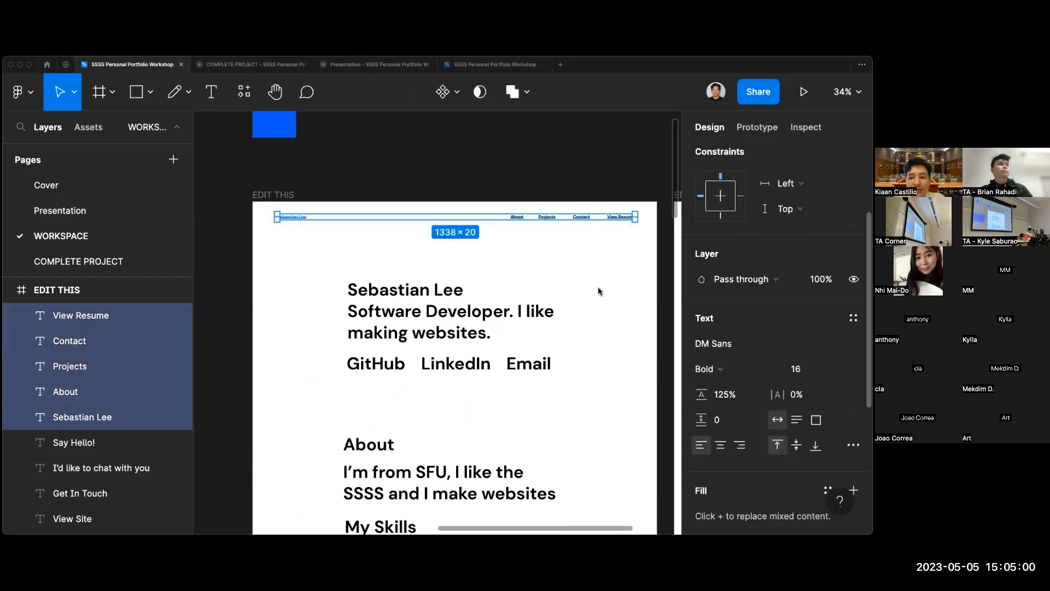
click(625, 250)
scroll(625, 249, up, 3)
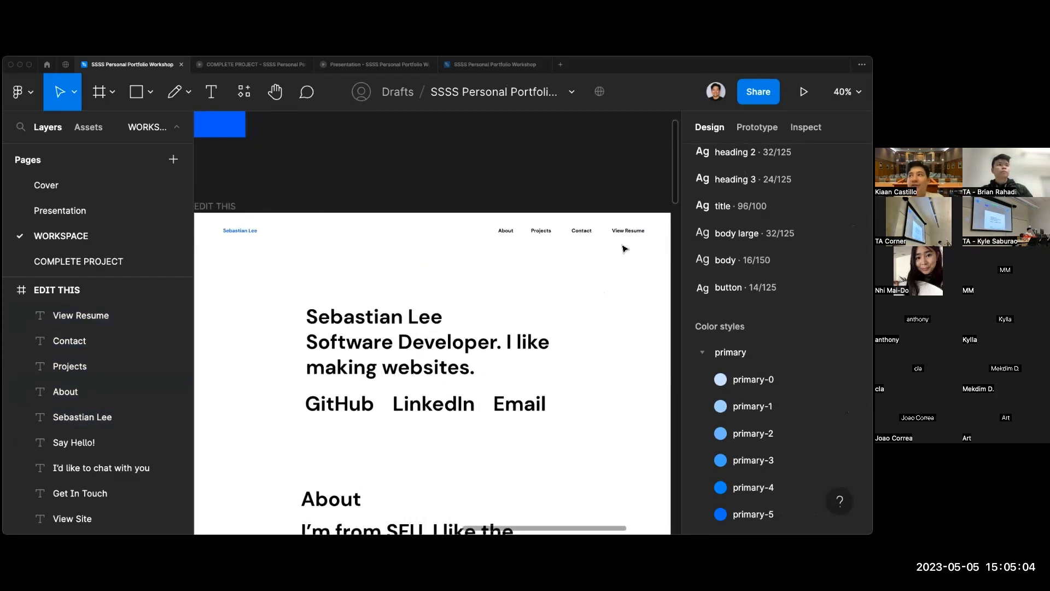
scroll(625, 250, down, 2)
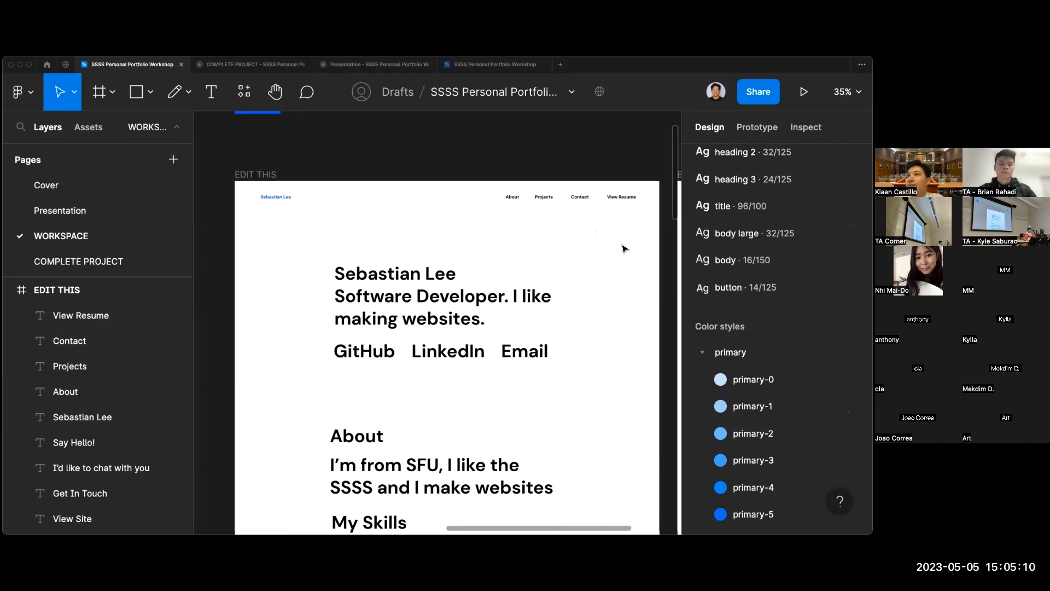
scroll(571, 245, down, 1)
scroll(572, 245, left, 1)
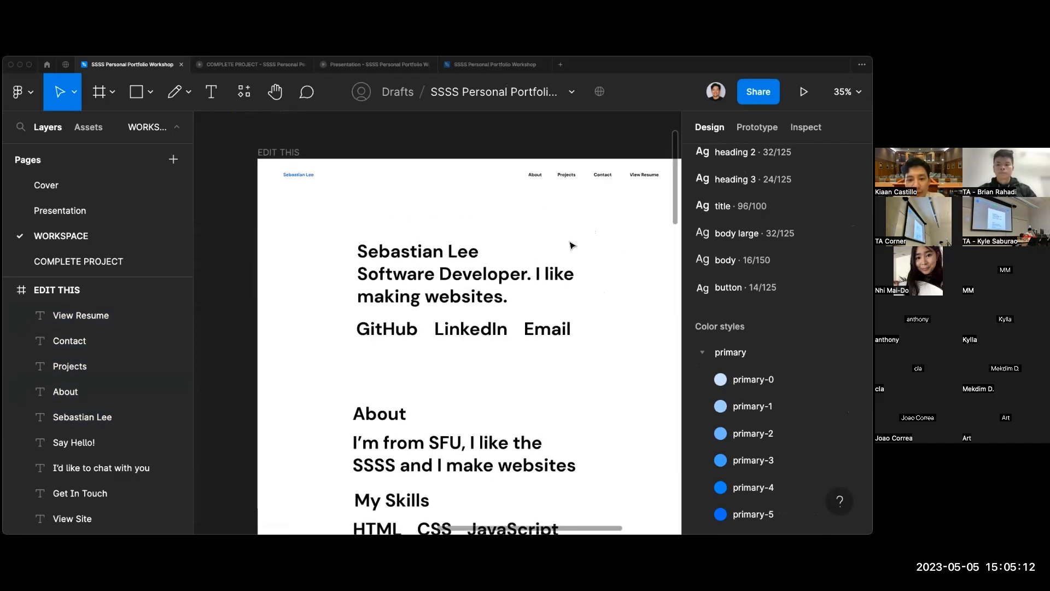
scroll(571, 245, right, 1)
scroll(572, 245, down, 1)
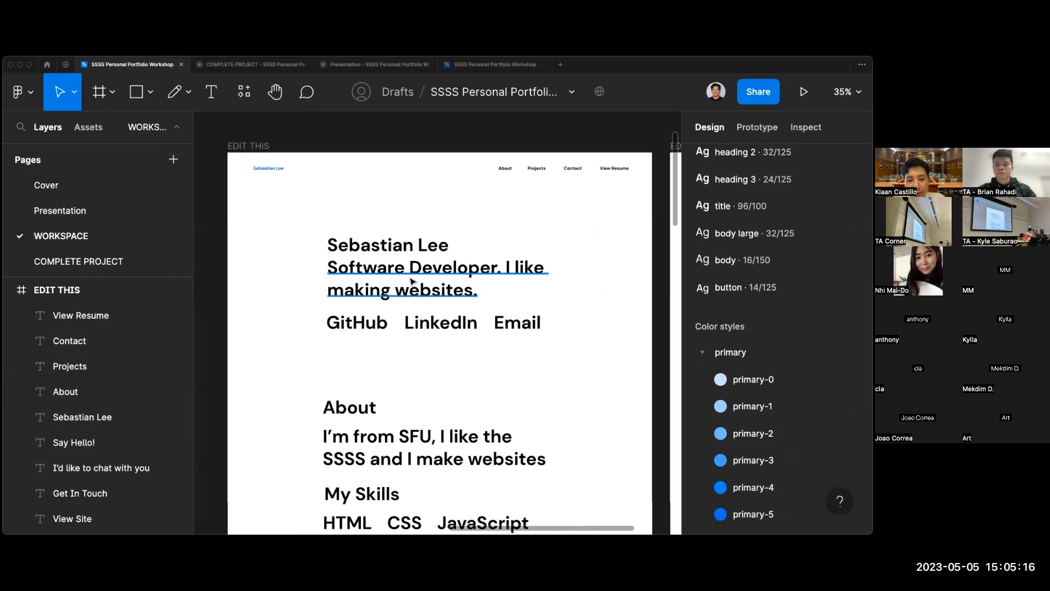
drag(373, 250, 348, 251)
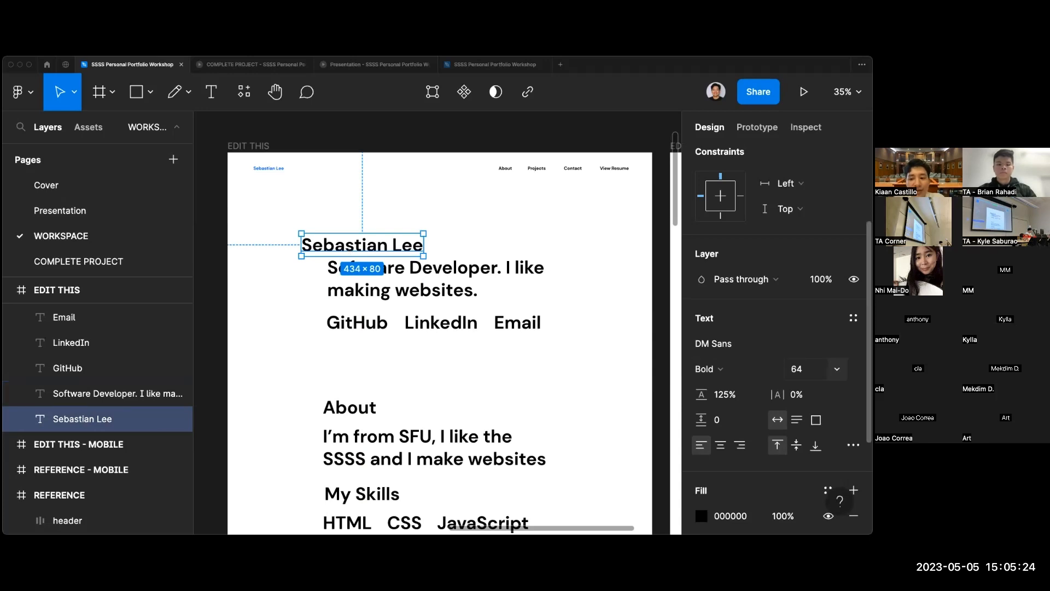
click(837, 369)
click(815, 369)
click(806, 369)
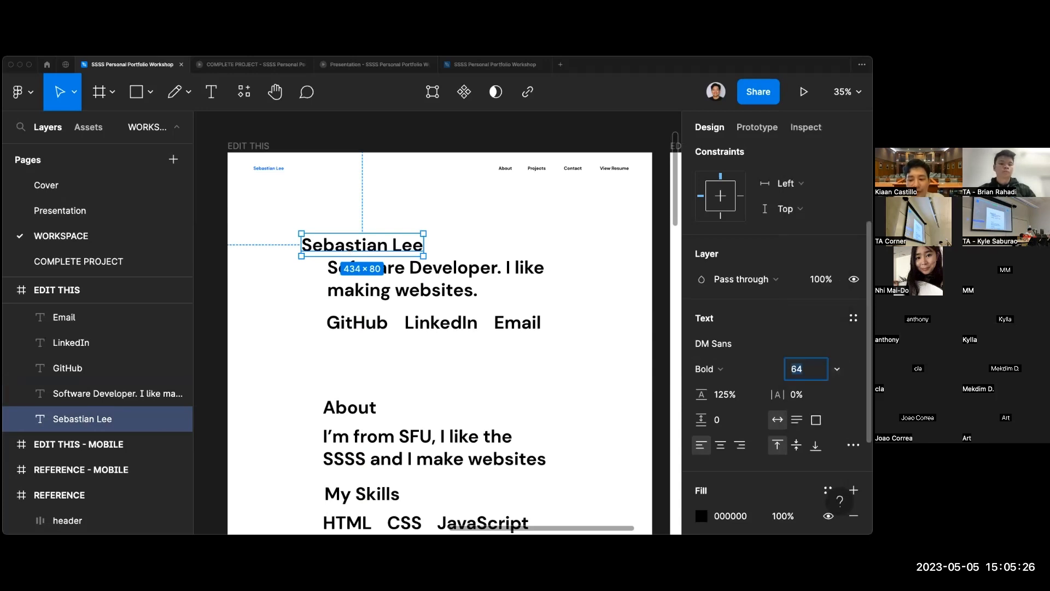
text(72)
key(Return)
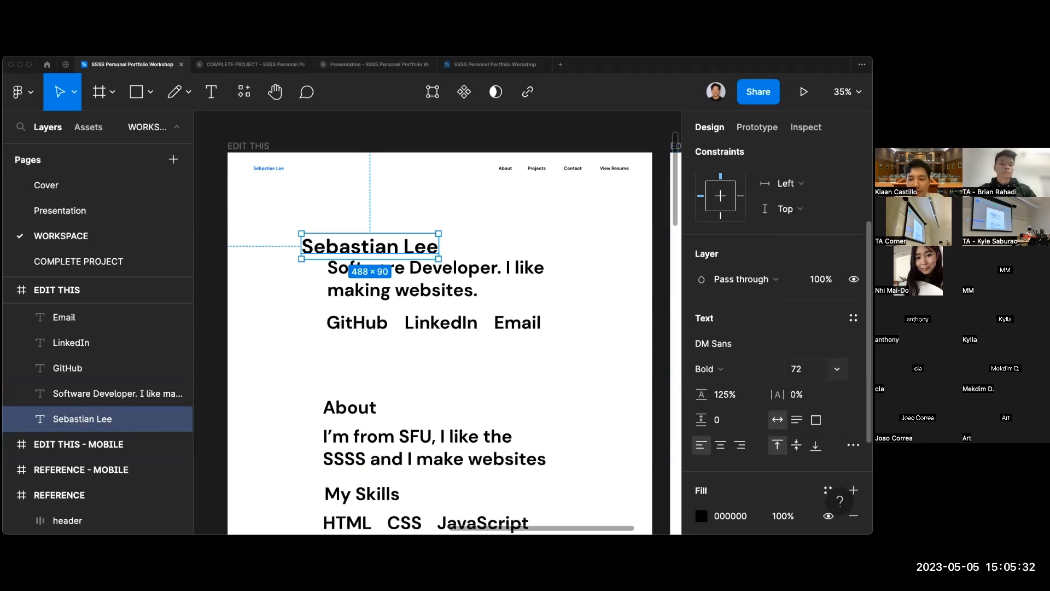
click(837, 369)
scroll(815, 458, down, 5)
click(815, 480)
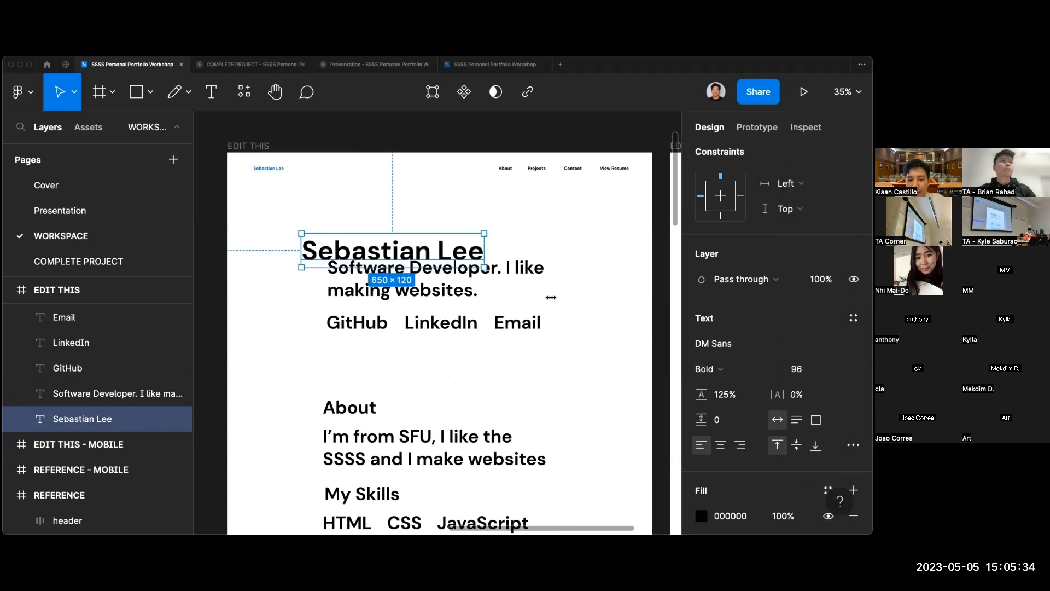
drag(460, 279, 395, 284)
click(425, 256)
scroll(398, 286, left, 1)
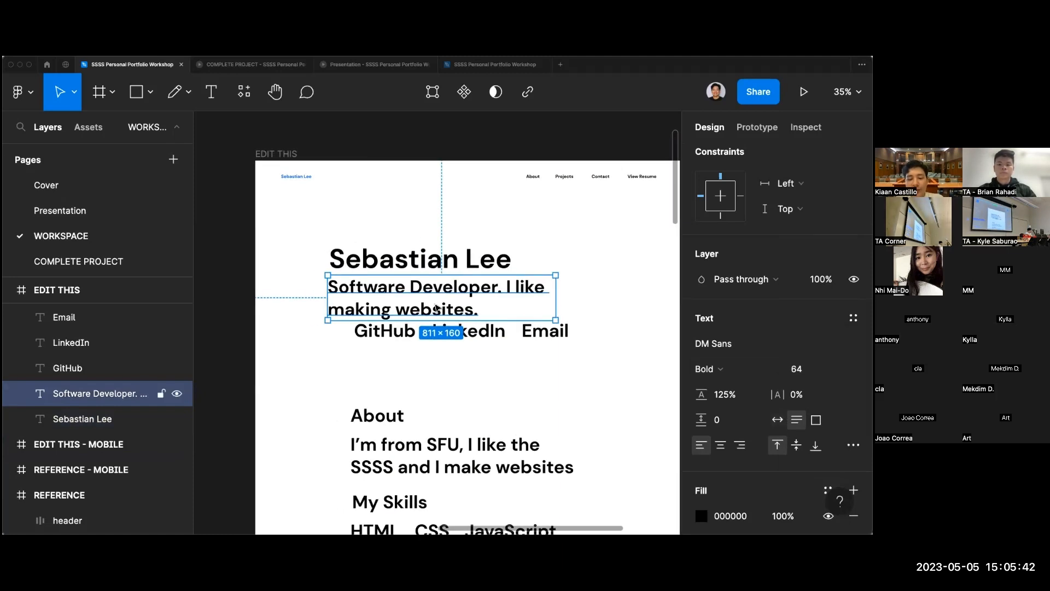
click(837, 368)
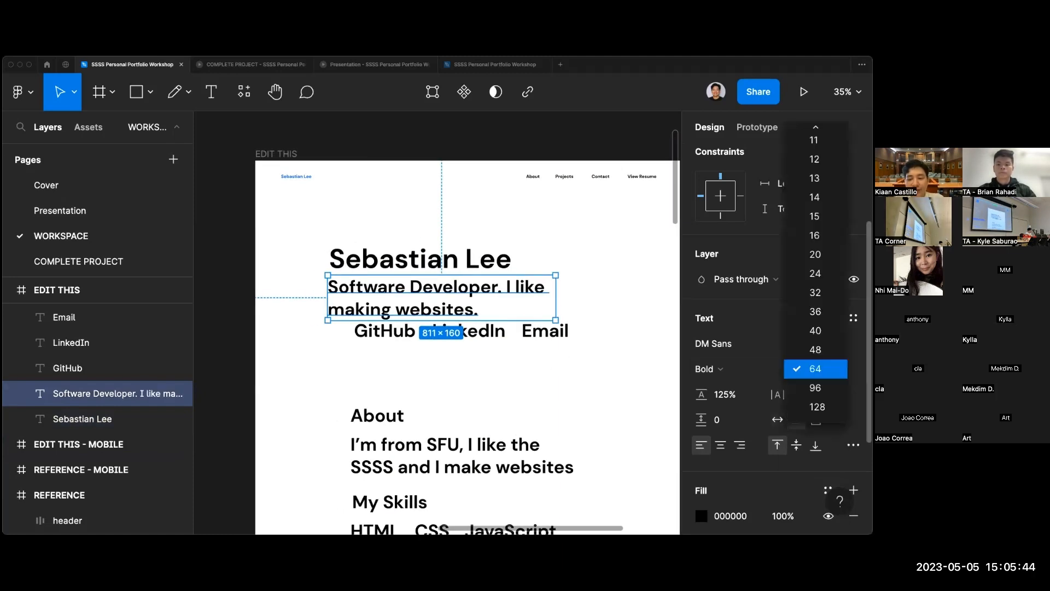
click(813, 347)
drag(554, 280, 532, 286)
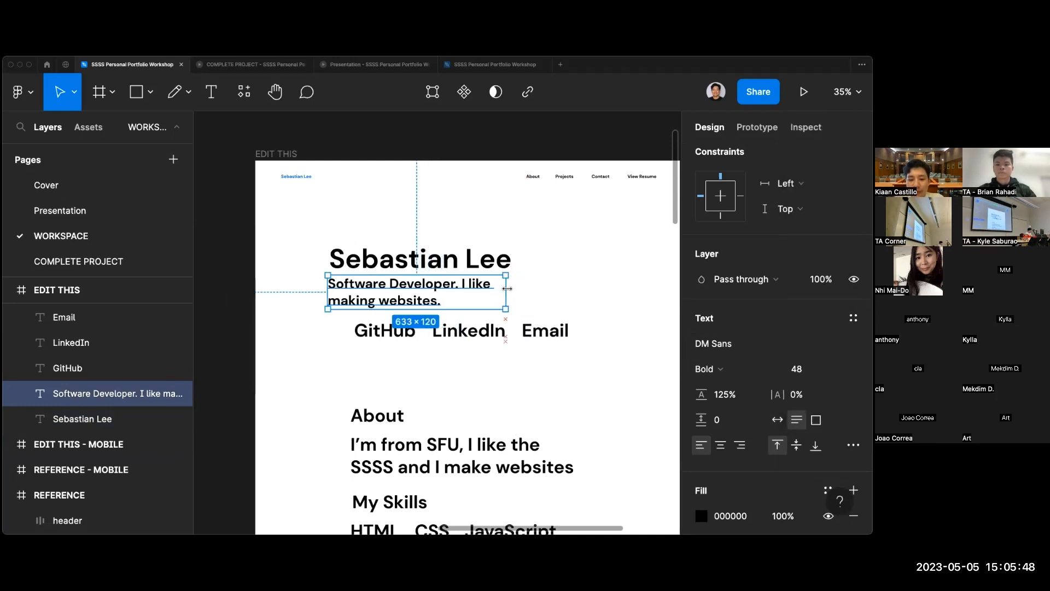
click(551, 286)
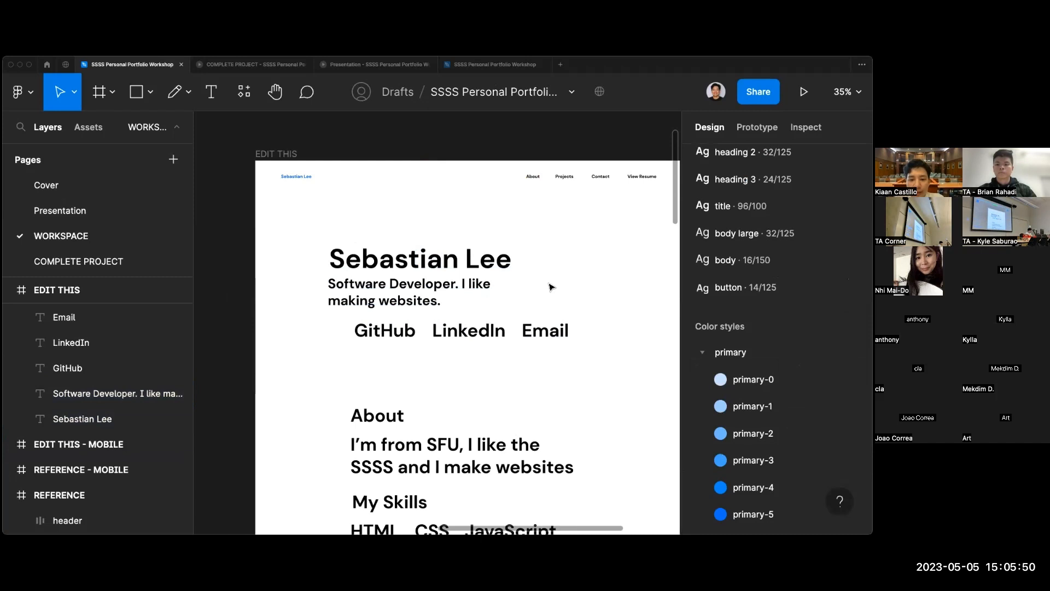
scroll(551, 287, up, 2)
scroll(411, 305, down, 2)
scroll(409, 305, up, 1)
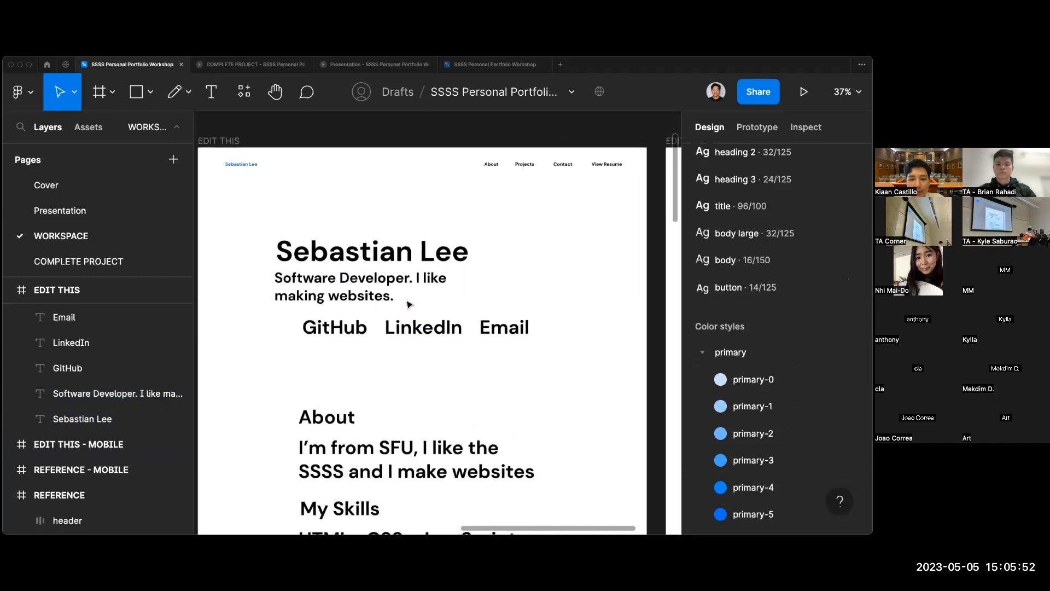
scroll(409, 305, left, 1)
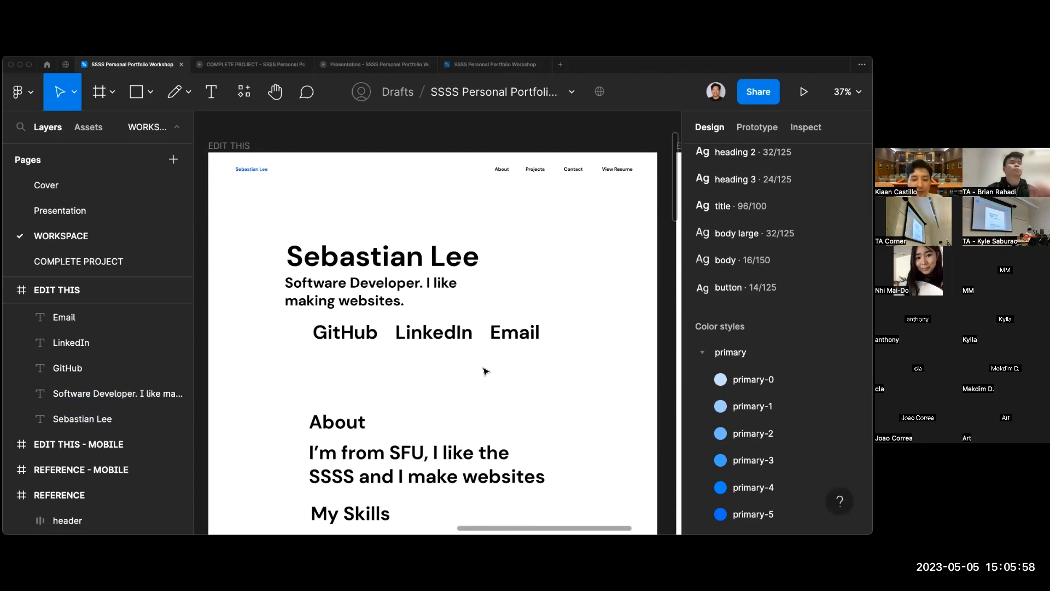
click(305, 290)
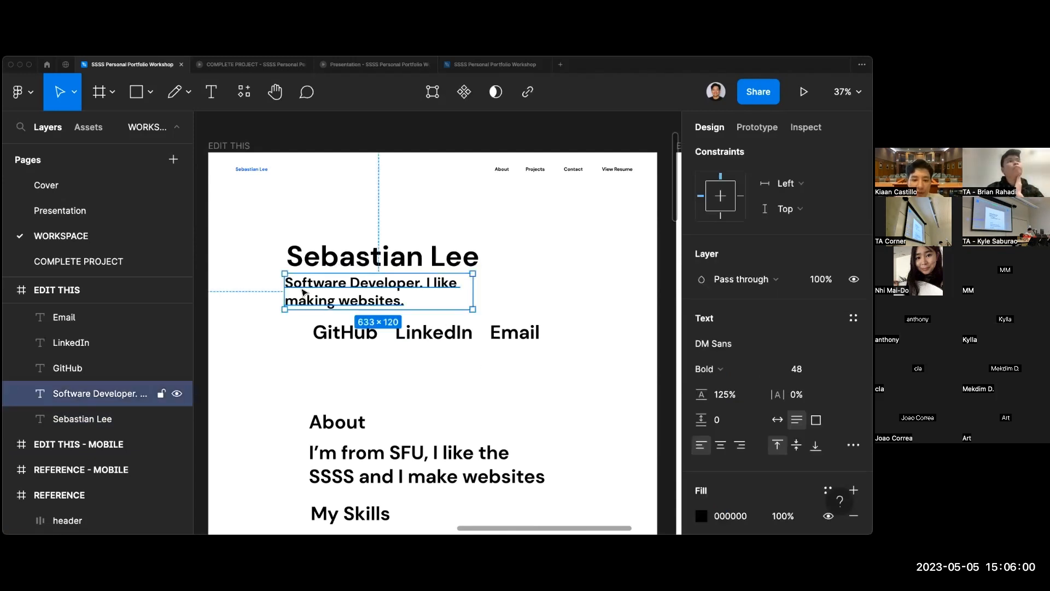
click(317, 255)
click(306, 290)
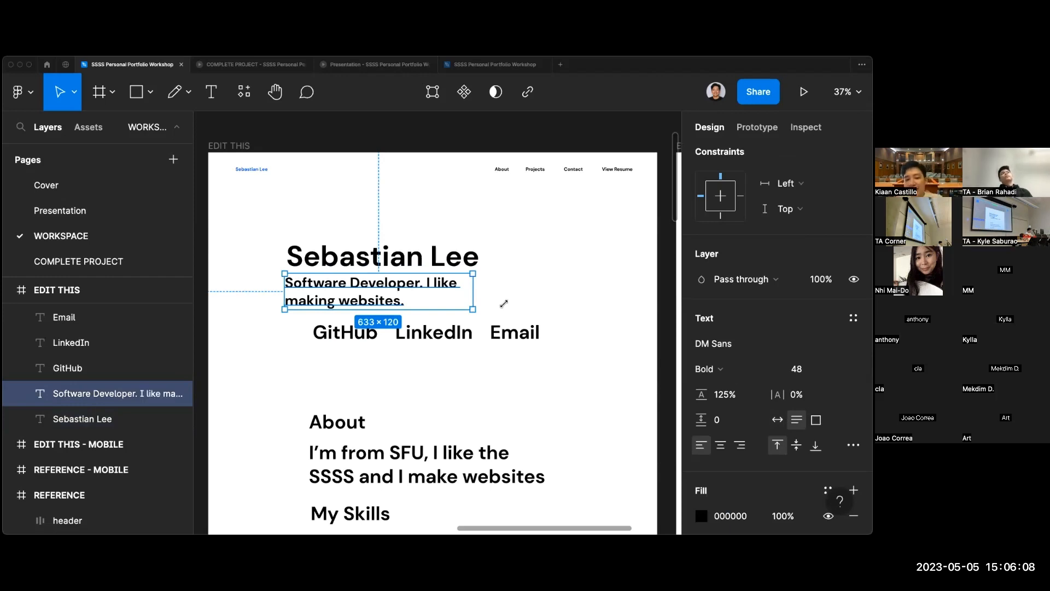
click(381, 262)
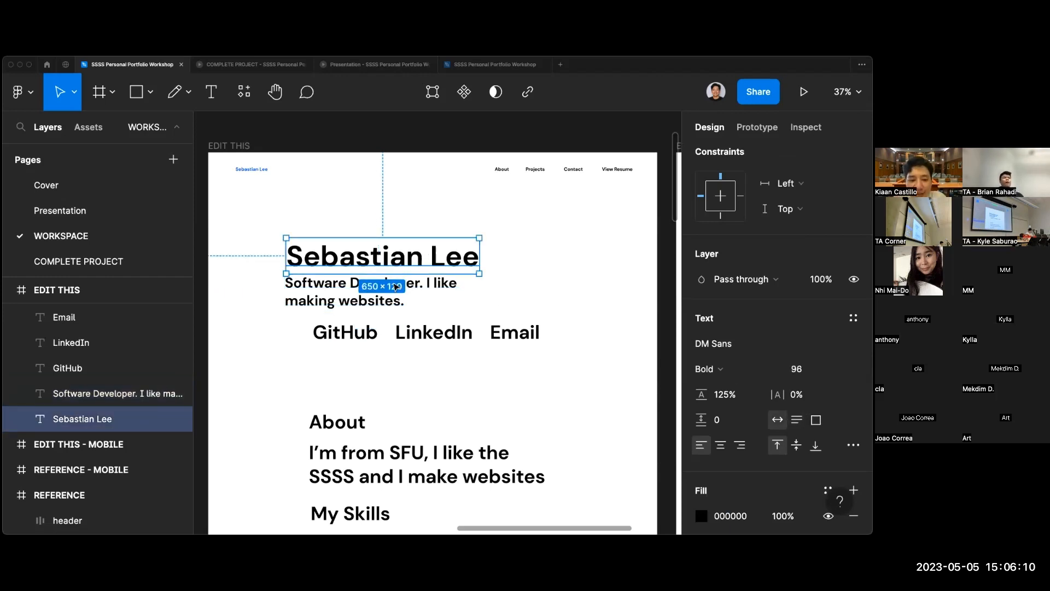
click(394, 286)
click(706, 368)
click(709, 331)
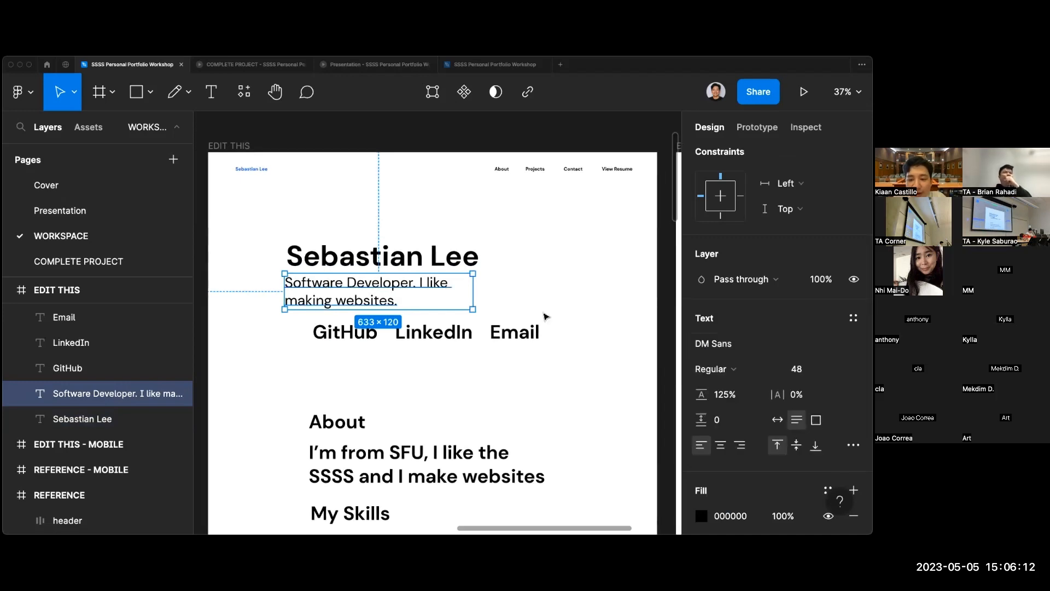
click(523, 294)
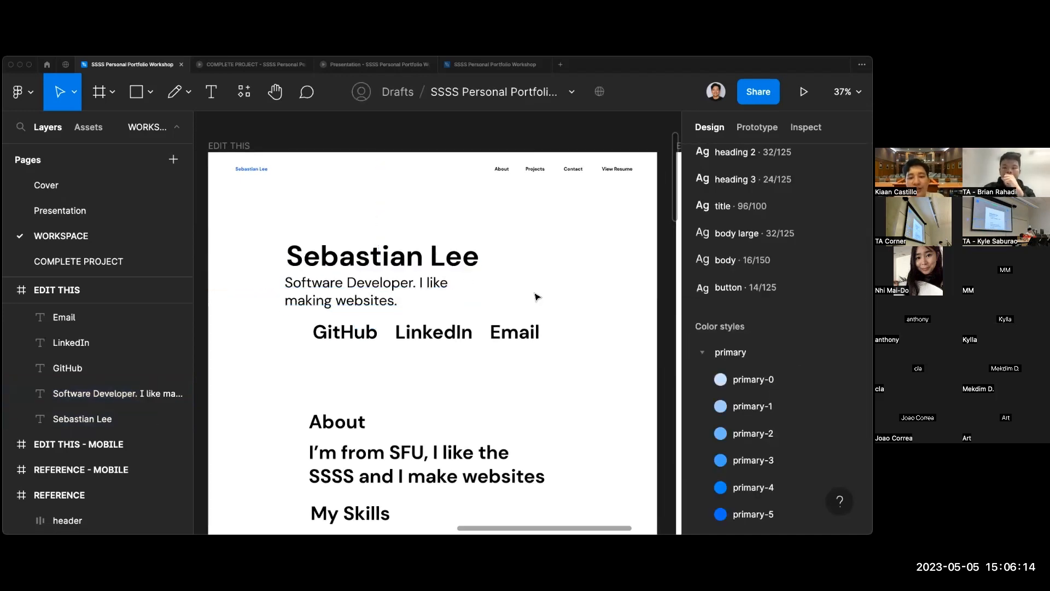
click(441, 291)
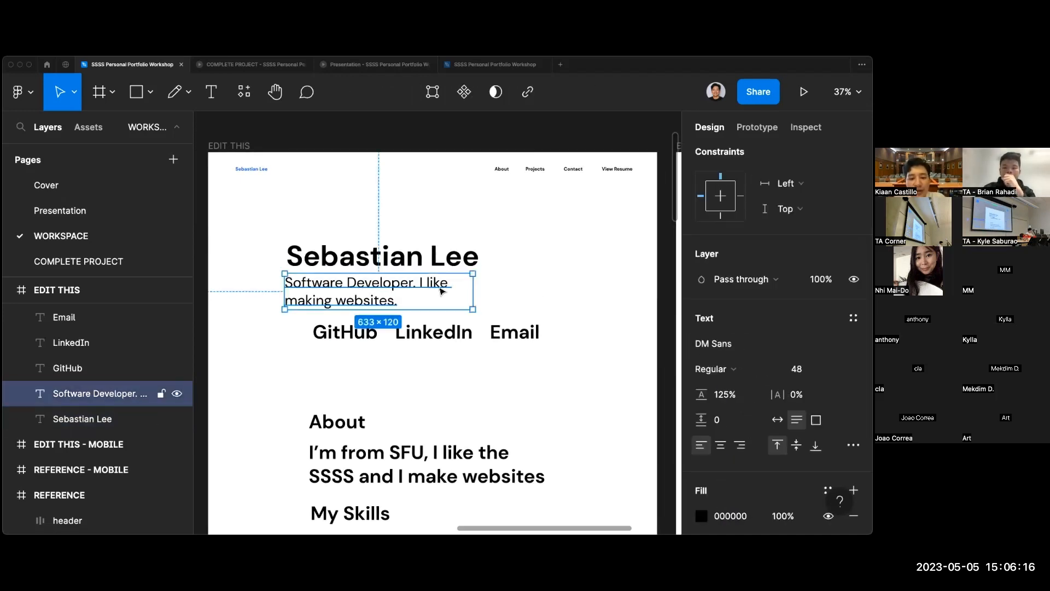
click(524, 251)
click(290, 249)
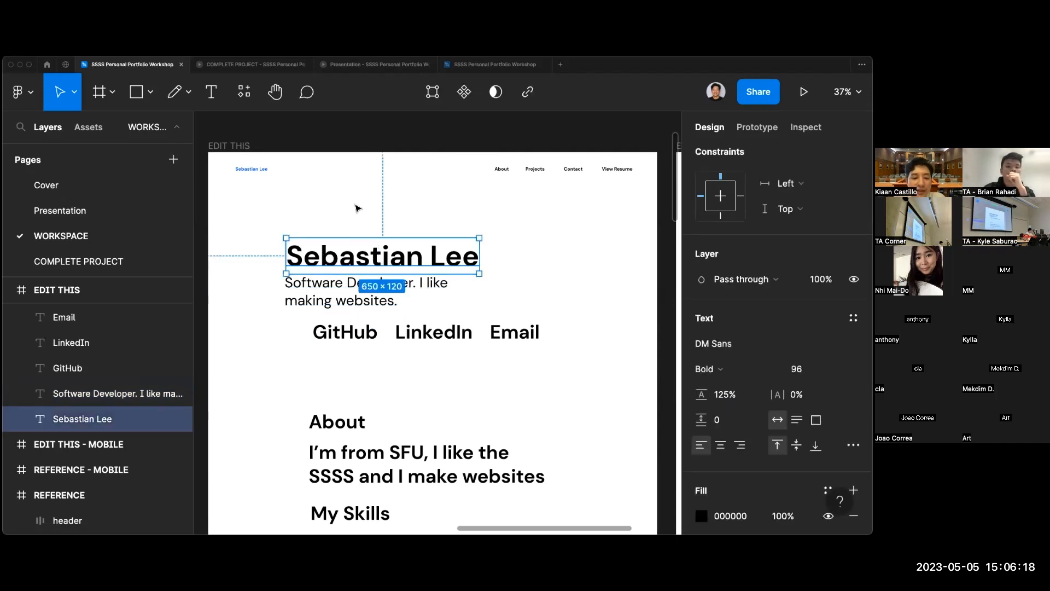
click(358, 286)
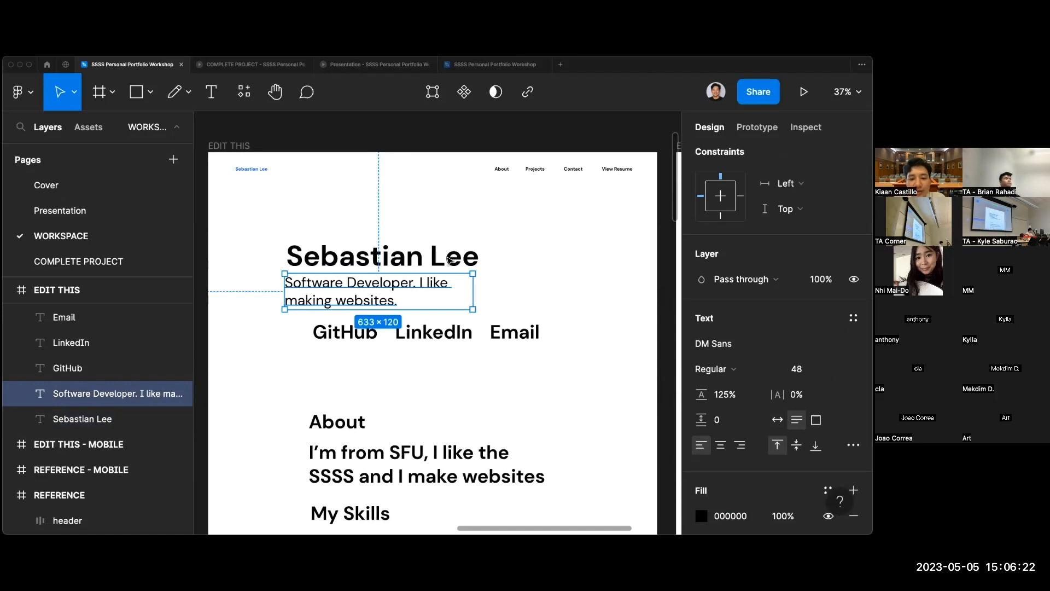
click(408, 253)
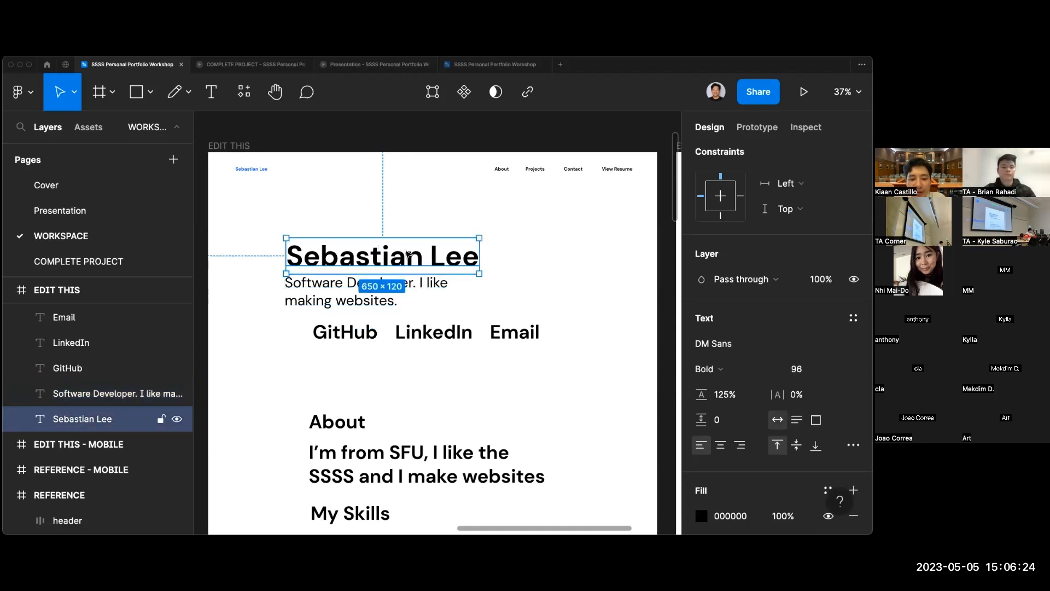
click(415, 285)
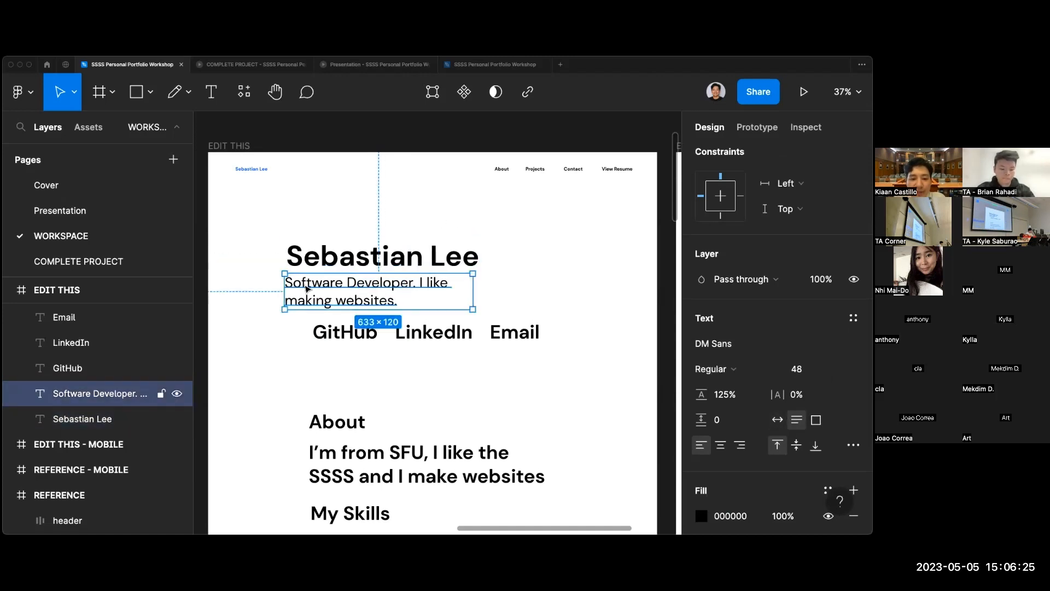
click(561, 301)
scroll(561, 301, down, 2)
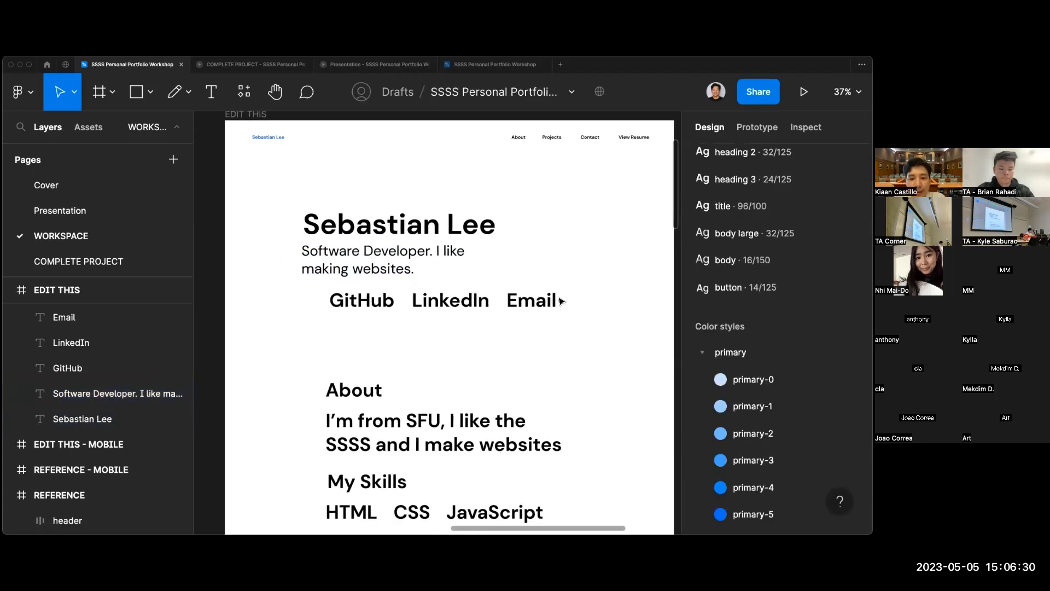
click(393, 267)
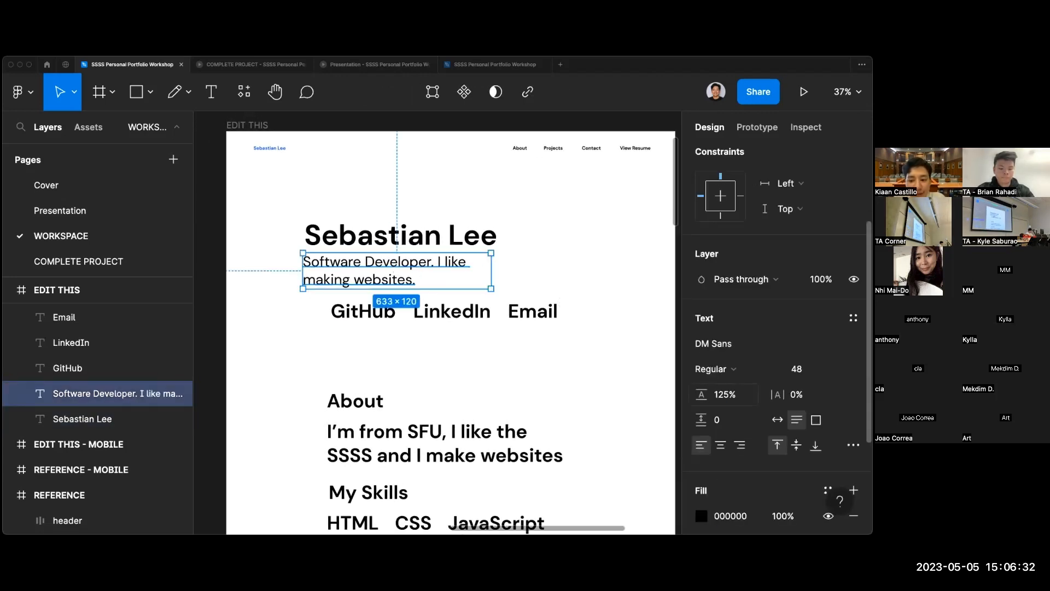
click(733, 369)
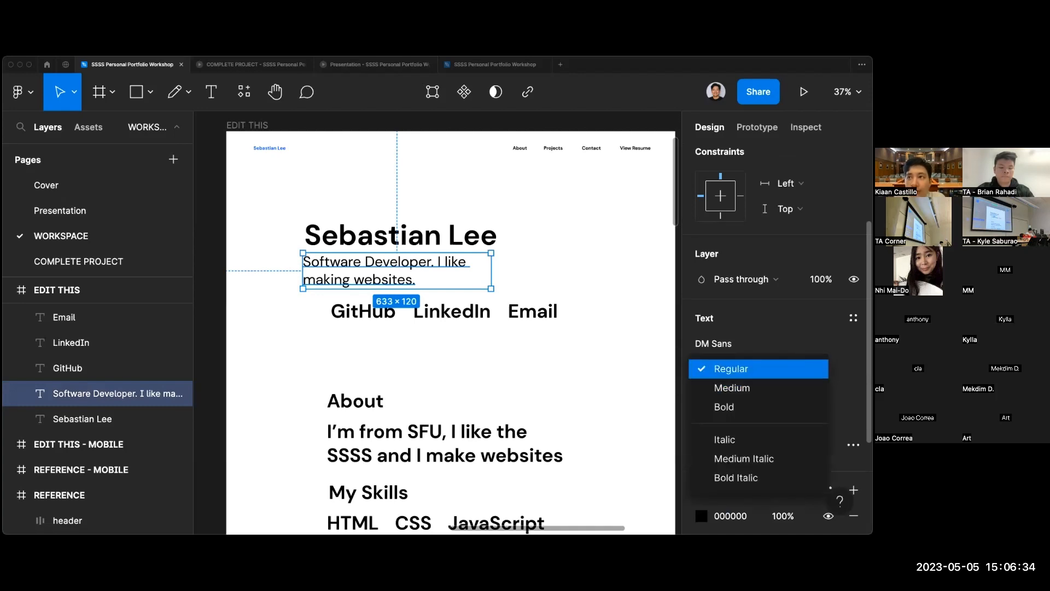
click(733, 369)
click(732, 368)
click(733, 369)
click(519, 283)
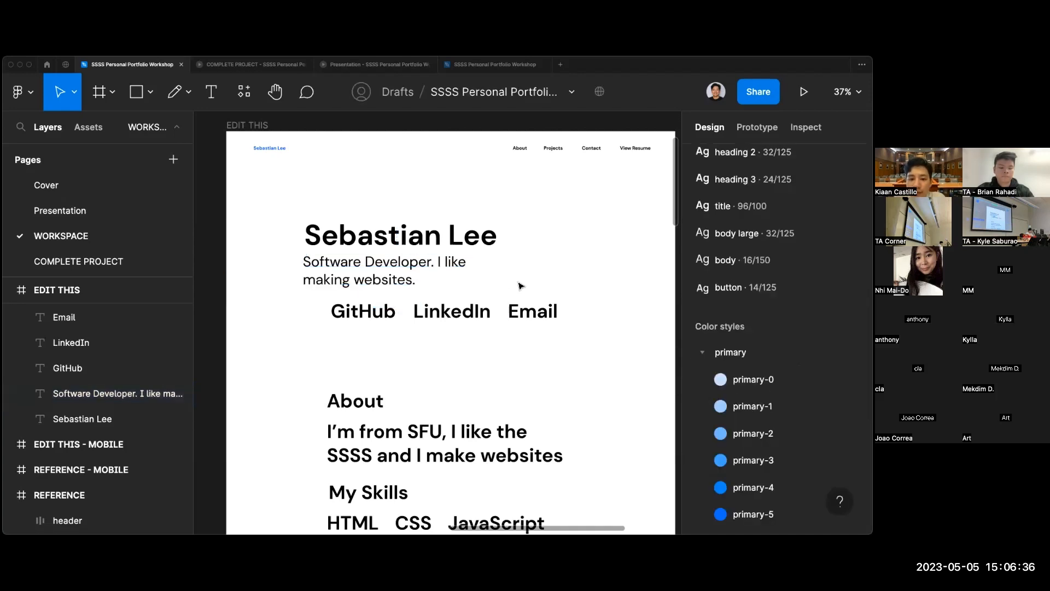
scroll(519, 283, up, 2)
Drag the GitHub, LinkedIn and Email links down into a single row.
drag(334, 311, 333, 336)
drag(433, 310, 432, 335)
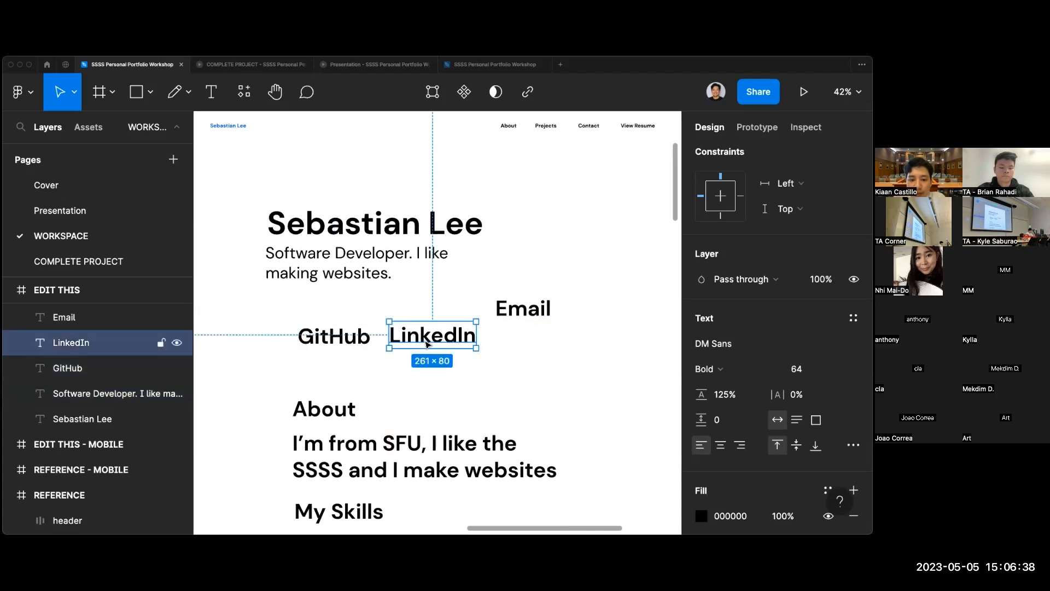
drag(526, 305, 529, 339)
click(497, 300)
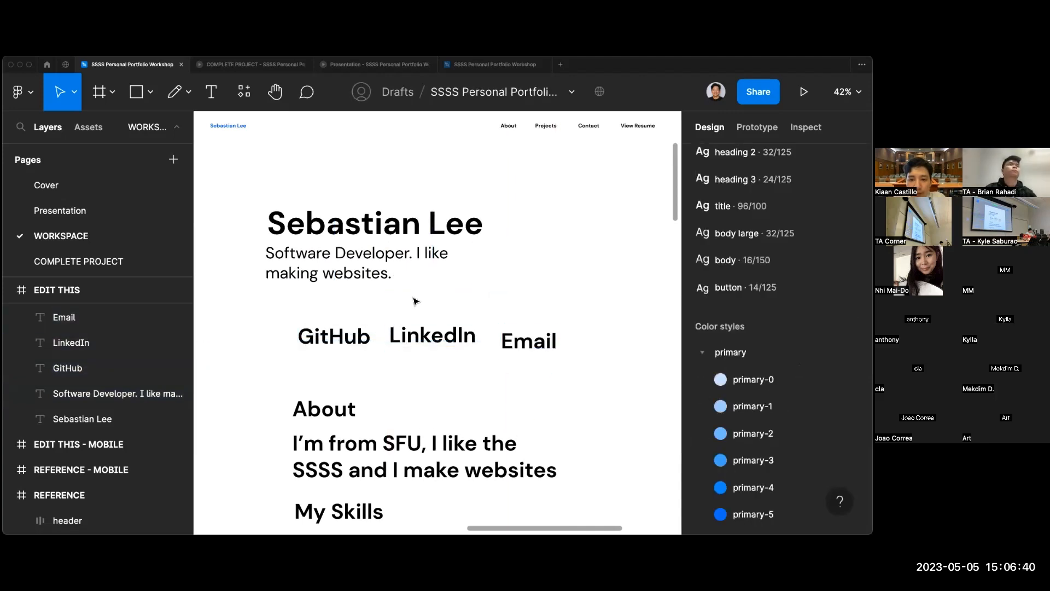
scroll(383, 323, up, 1)
click(345, 344)
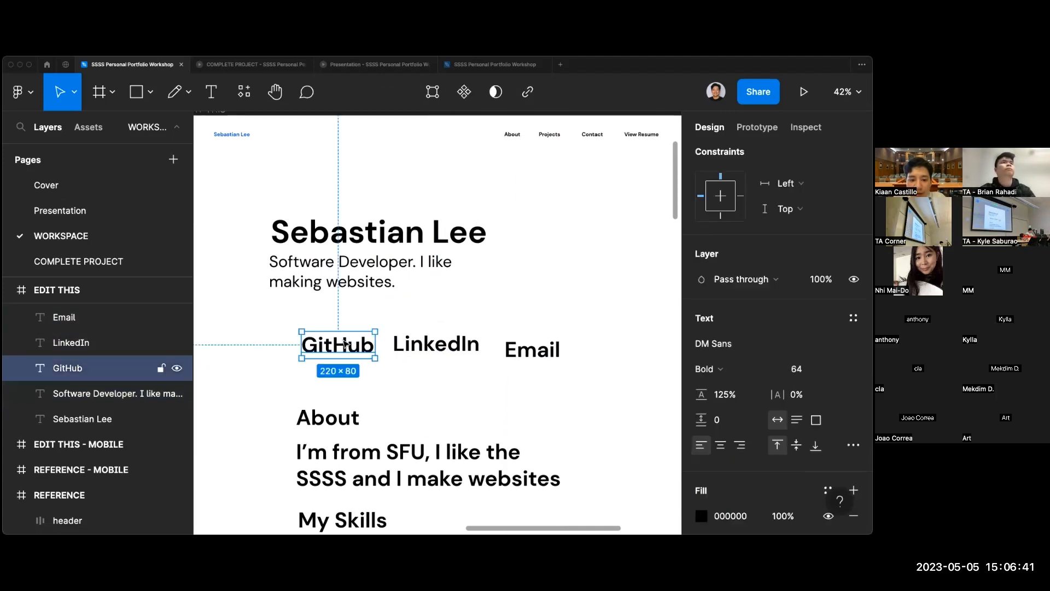
click(424, 317)
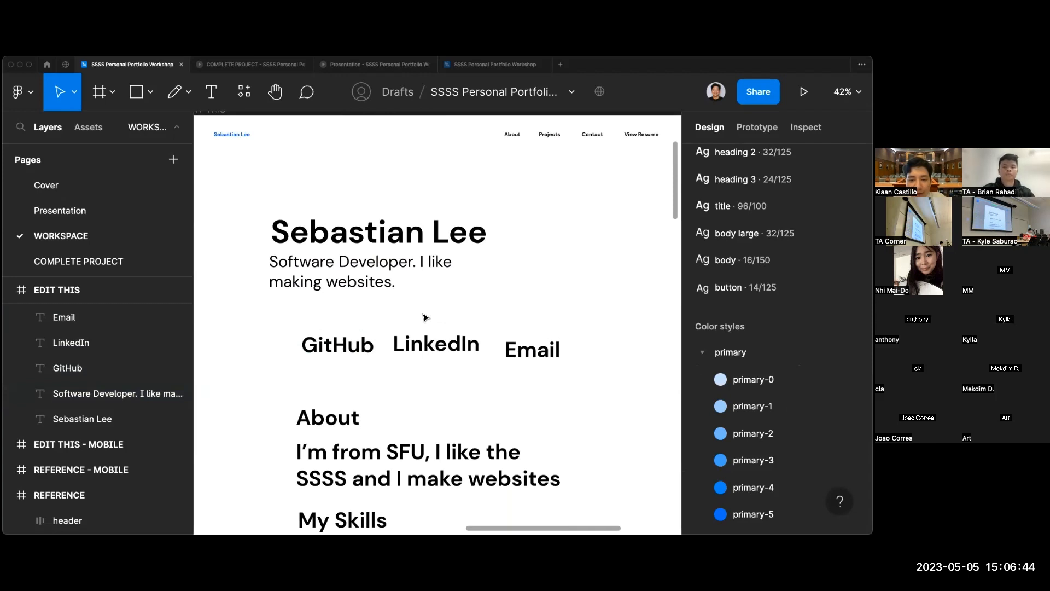
scroll(424, 317, down, 2)
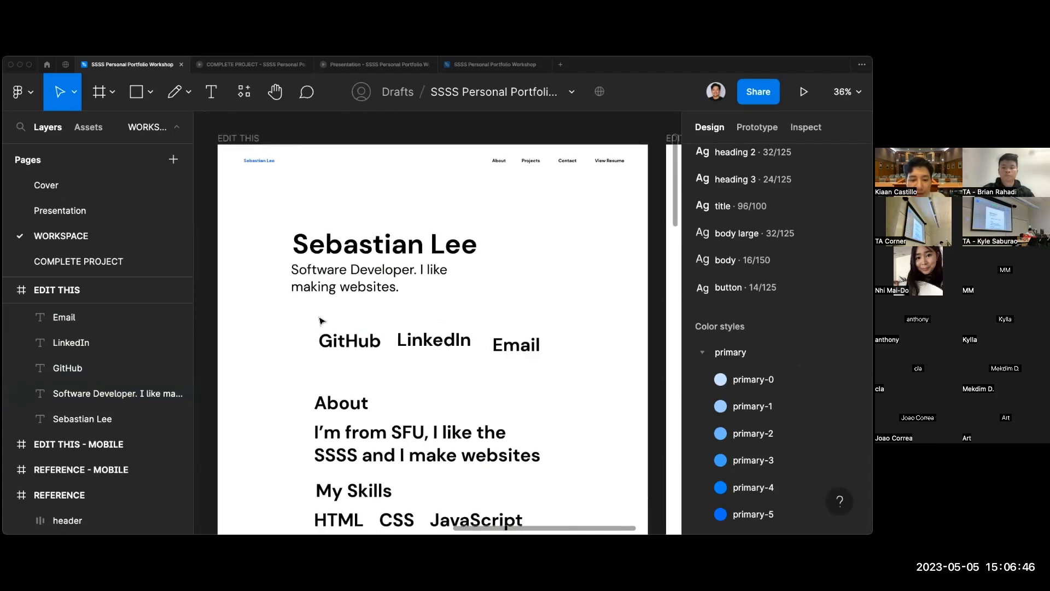
Set the three links to font size 16 and align their vertical centres.
drag(306, 315, 556, 370)
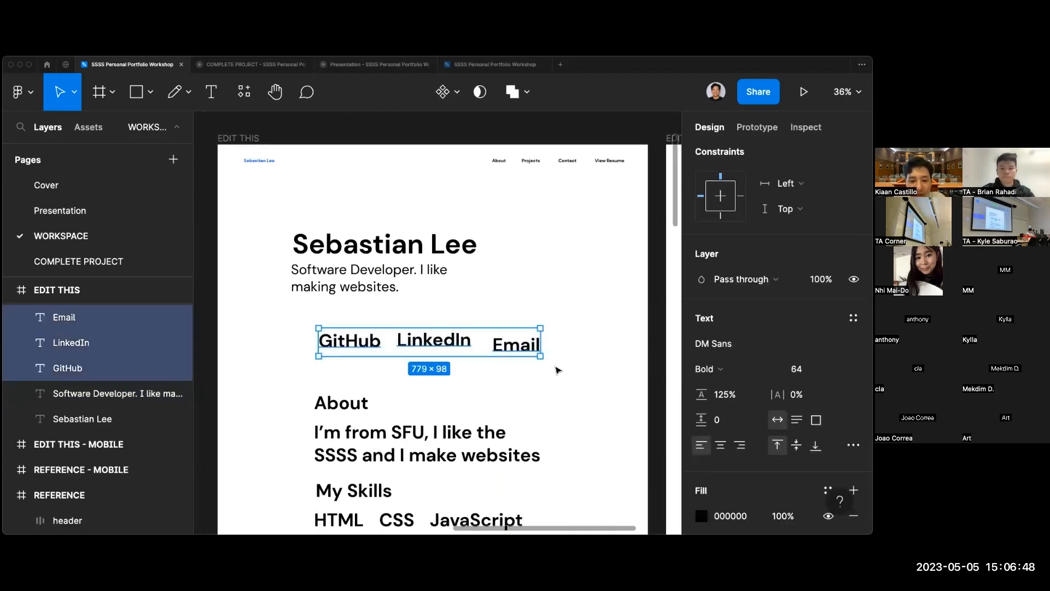
scroll(777, 329, down, 3)
click(802, 274)
text(1)
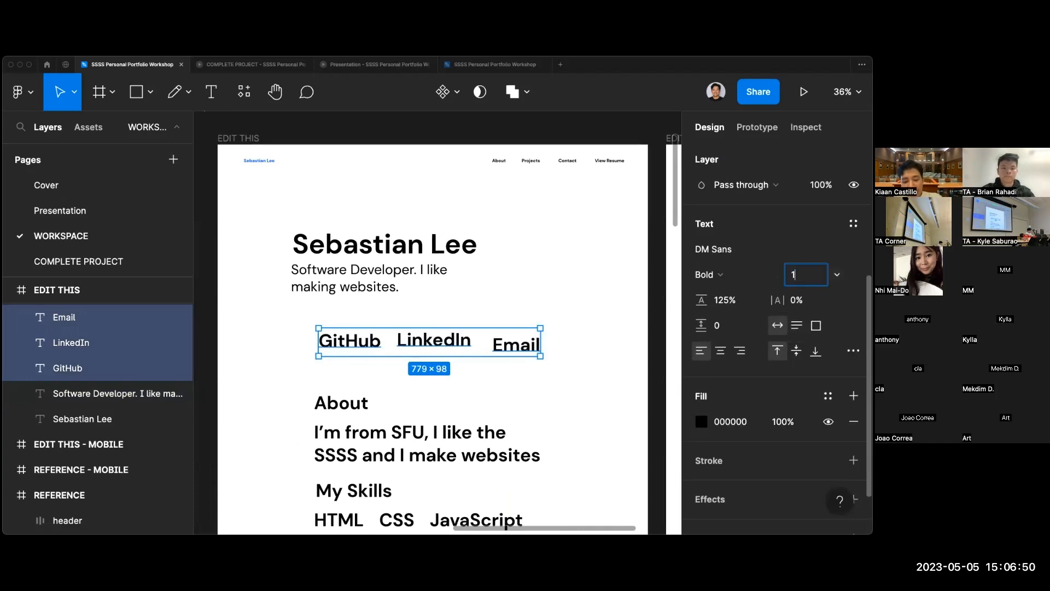
key(Return)
scroll(489, 293, up, 2)
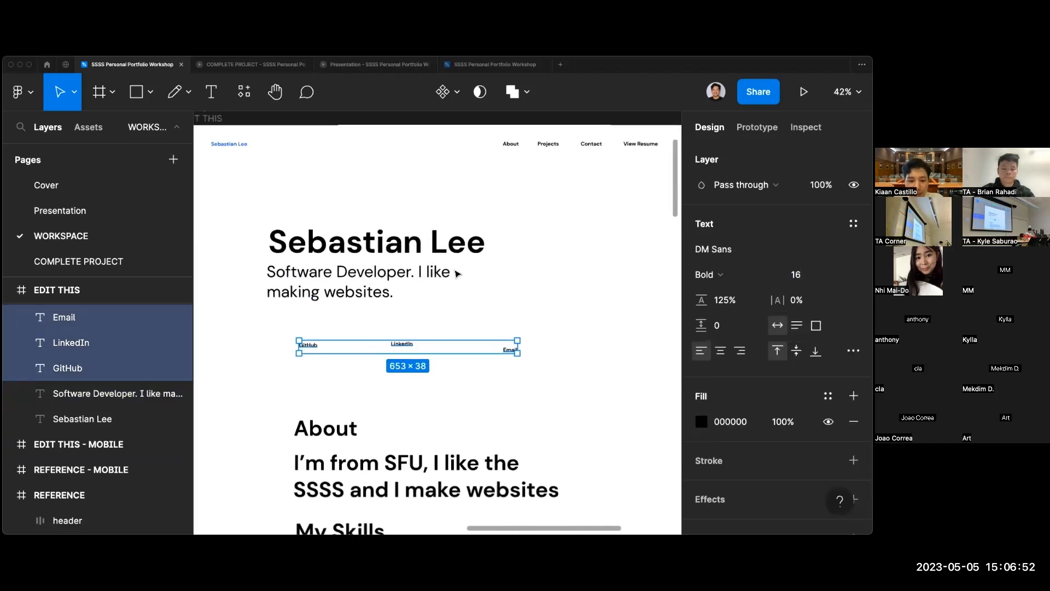
scroll(488, 293, up, 2)
scroll(776, 246, up, 5)
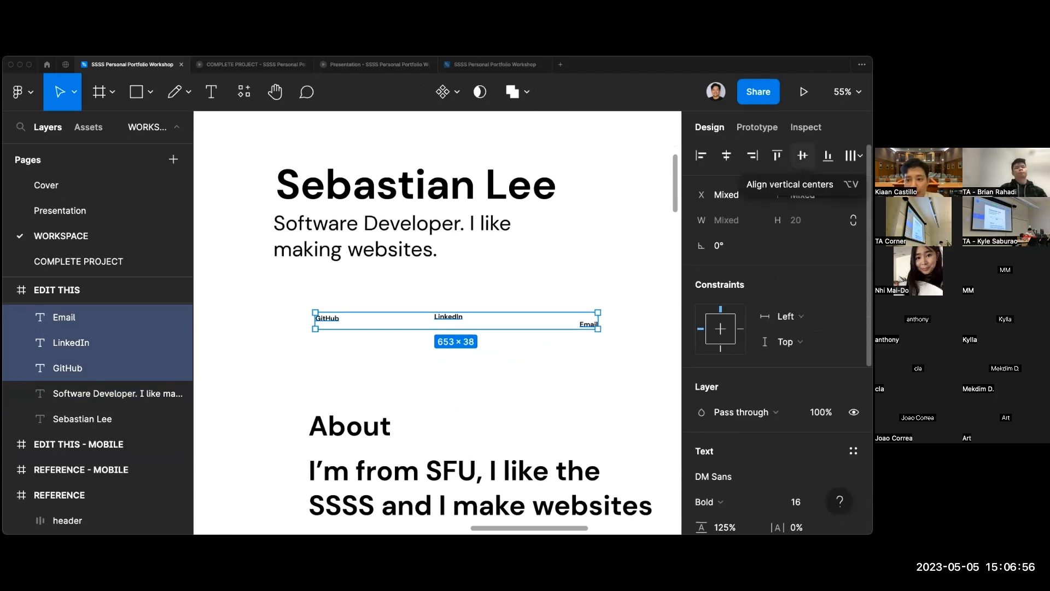
click(803, 155)
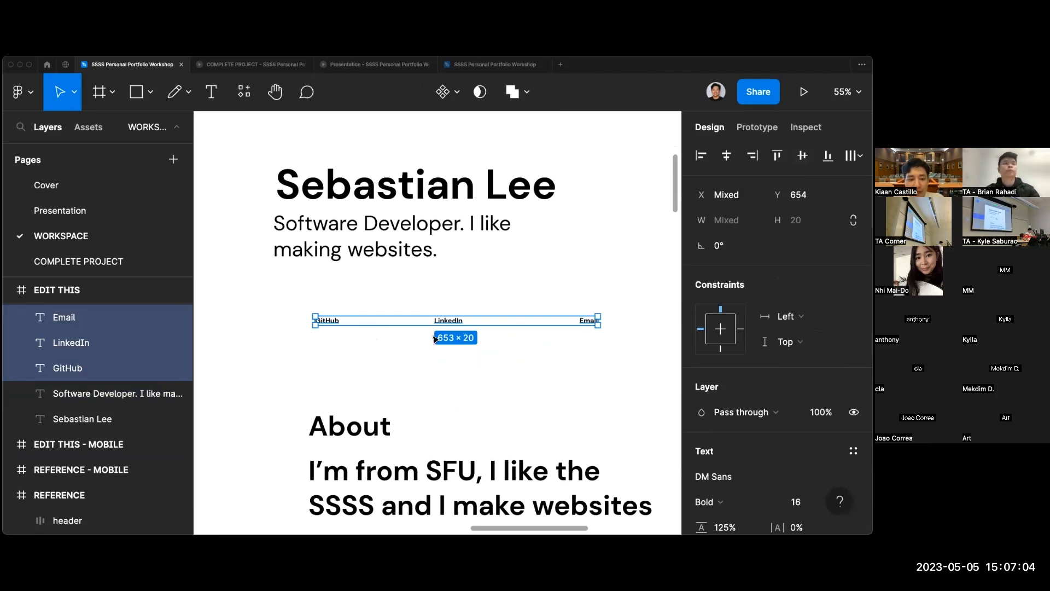
click(409, 327)
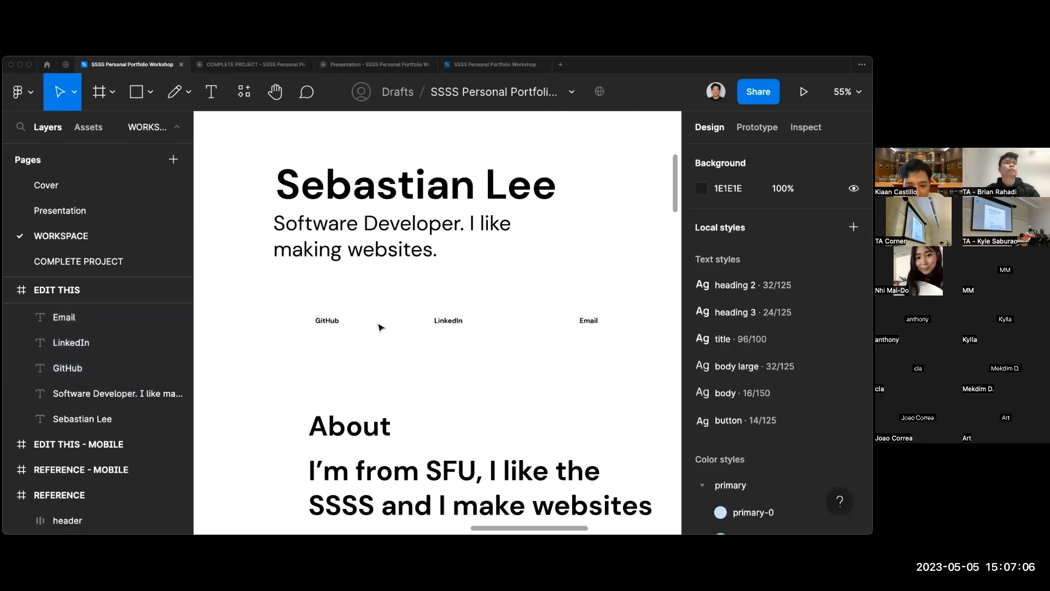
Distribute the GitHub, LinkedIn and Email links horizontally with a 32 gap.
drag(637, 354, 295, 307)
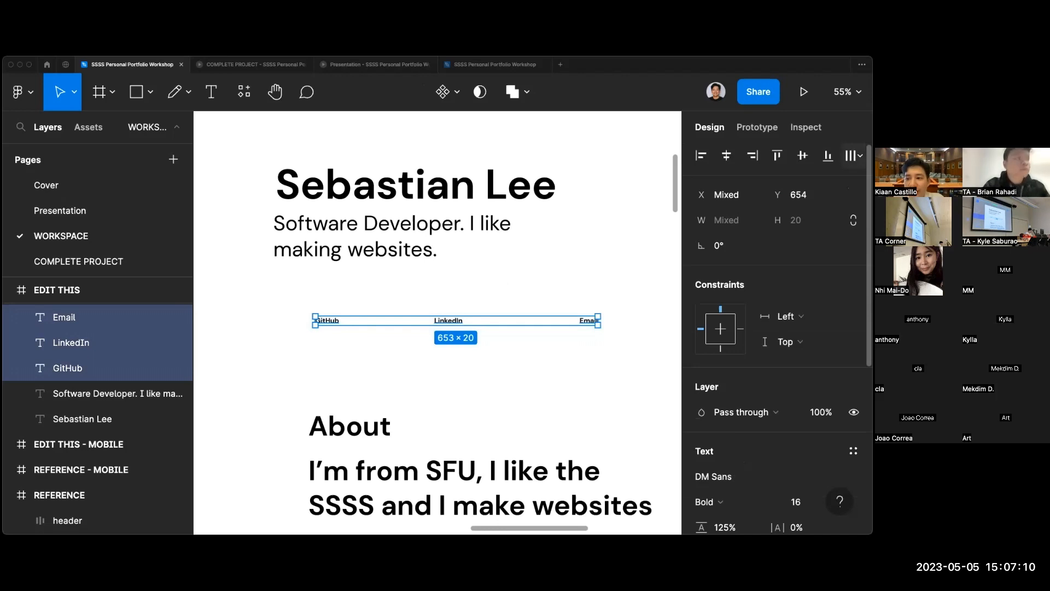
click(855, 155)
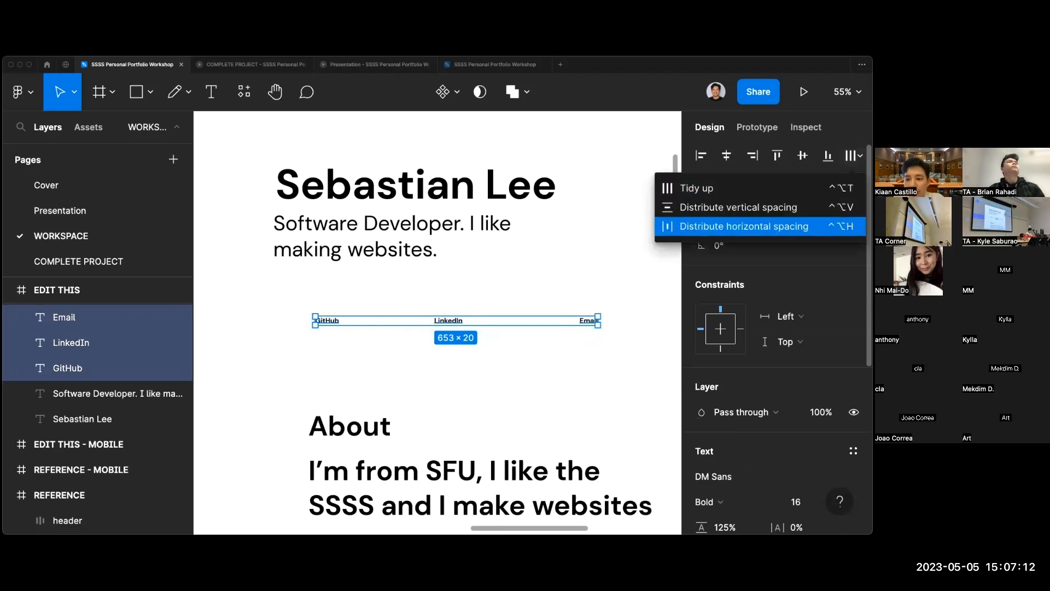
click(744, 226)
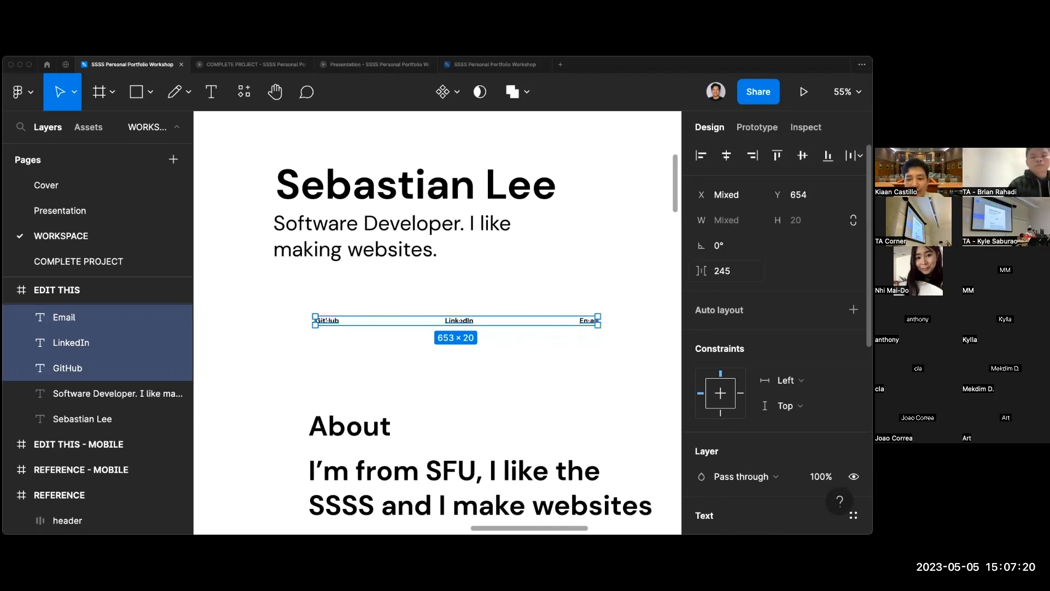
click(727, 271)
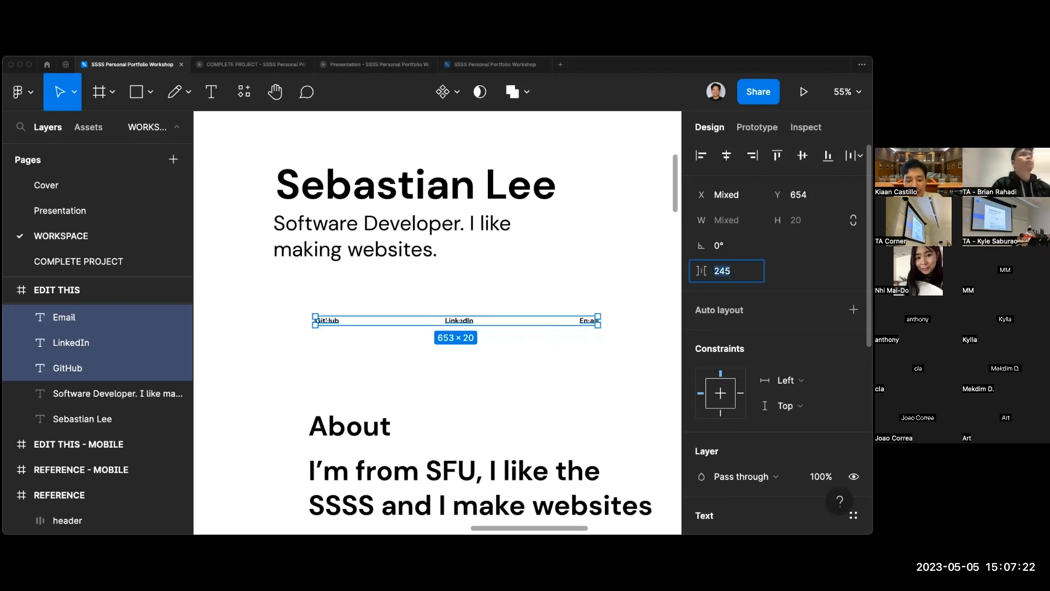
text(32)
key(Return)
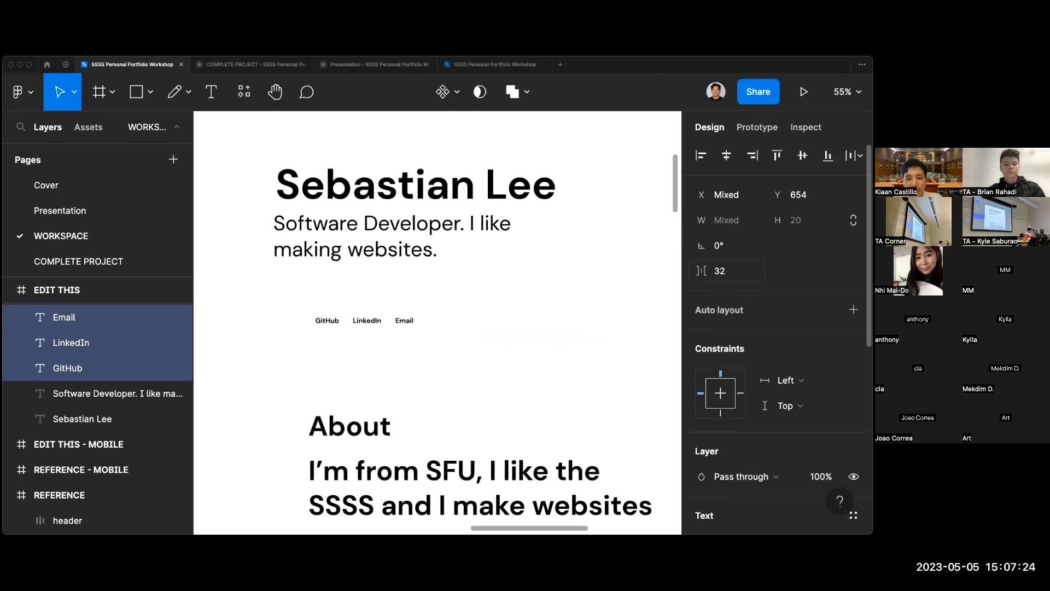
Move the link group up to sit just beneath the subtitle.
scroll(386, 324, up, 2)
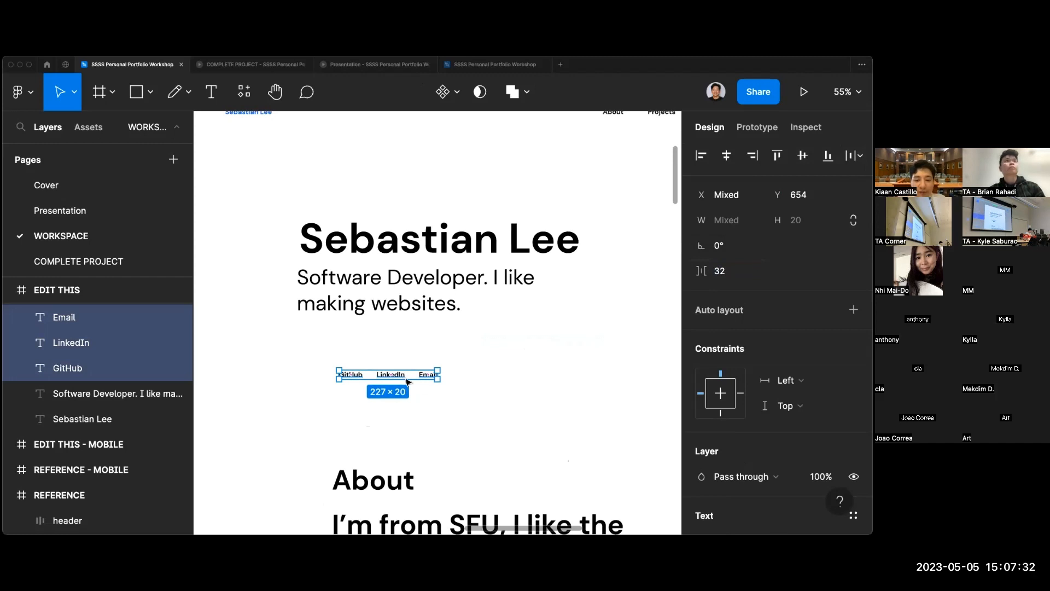
drag(408, 381, 368, 339)
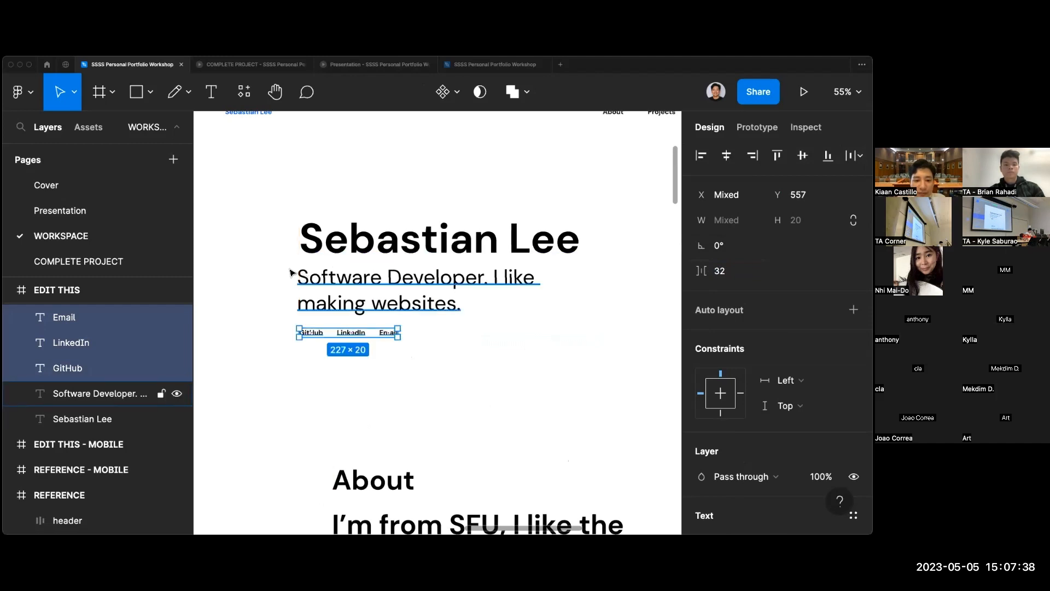
click(547, 410)
scroll(547, 410, down, 3)
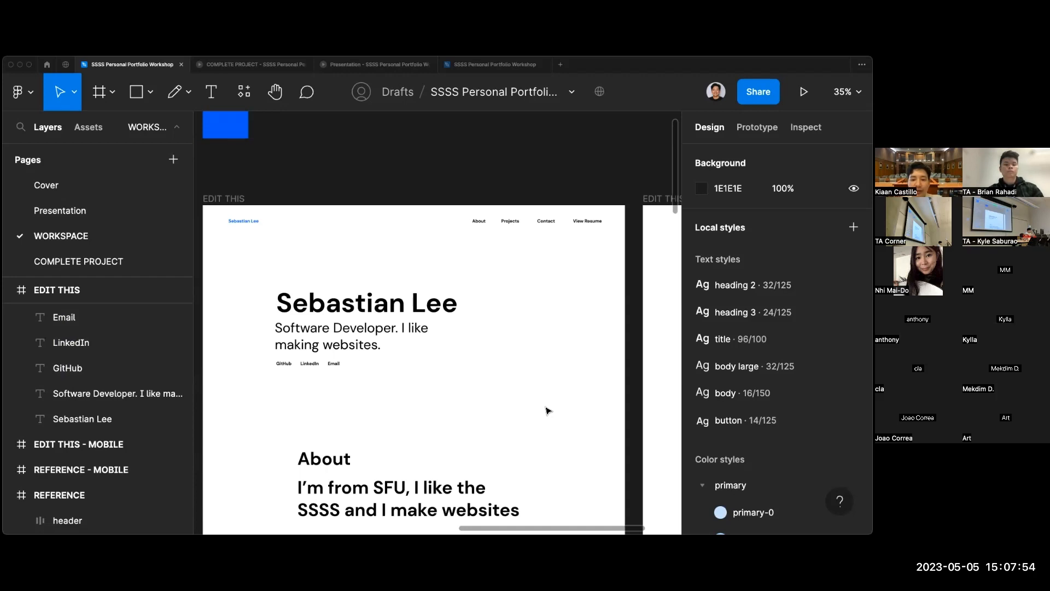
Scroll to the About section and inspect the About, SFU description and My Skills layers.
scroll(548, 410, down, 2)
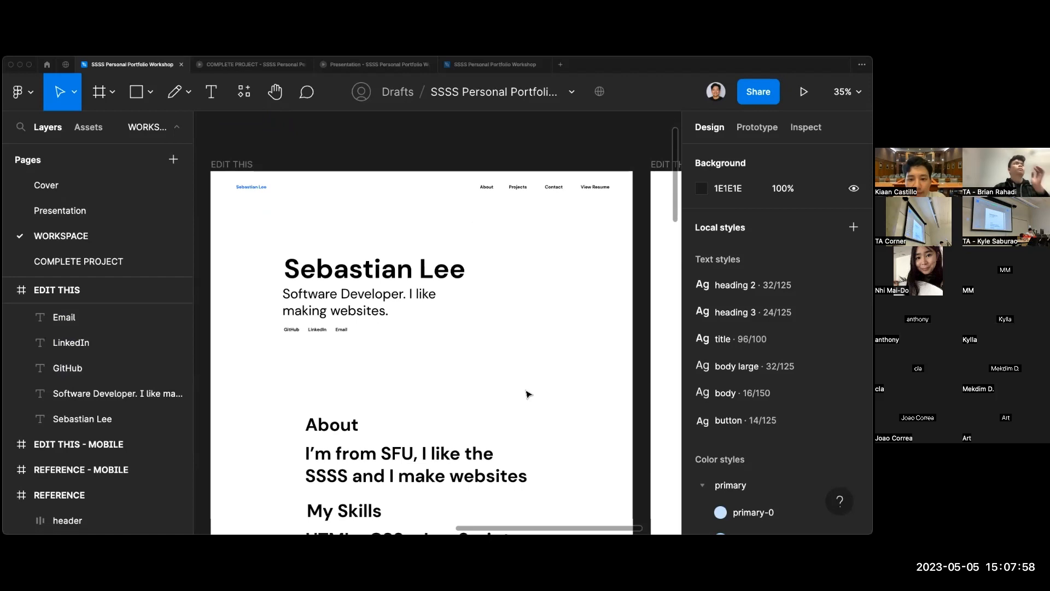
scroll(522, 356, down, 5)
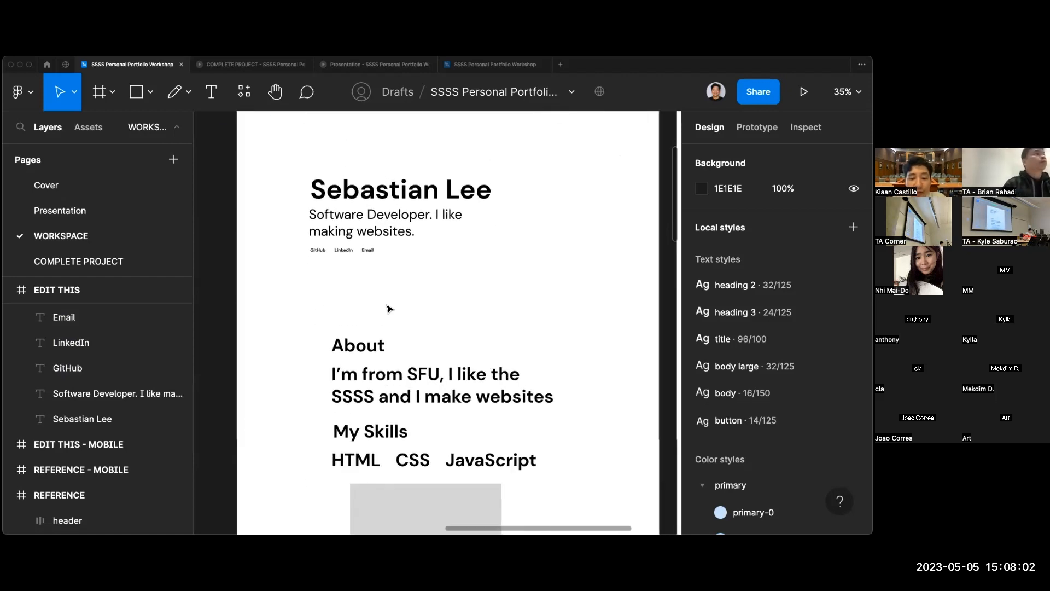
scroll(388, 307, down, 15)
scroll(388, 308, up, 20)
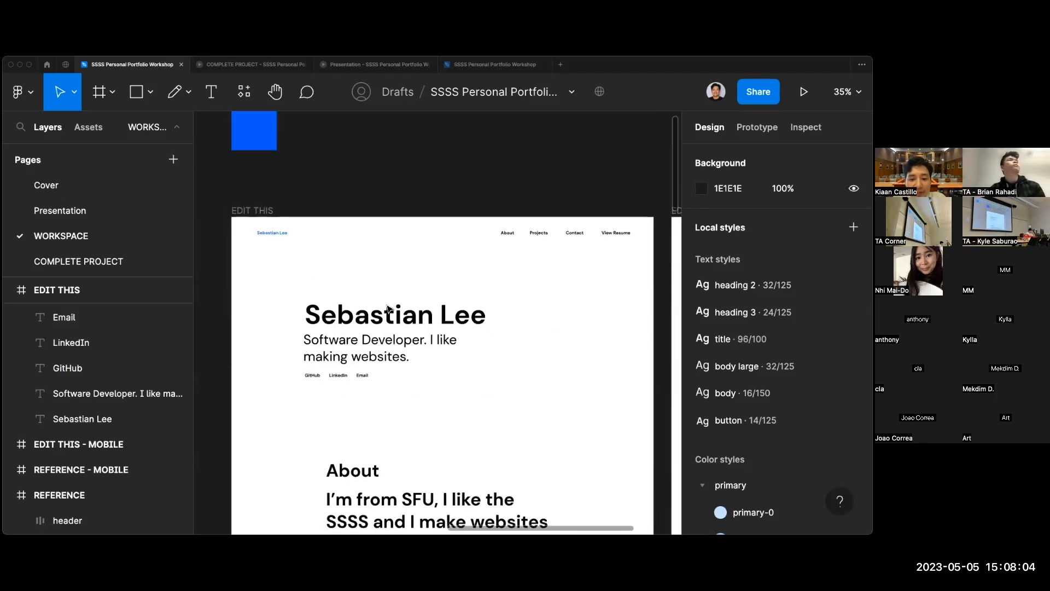
scroll(389, 308, down, 4)
scroll(389, 307, up, 2)
scroll(389, 306, up, 3)
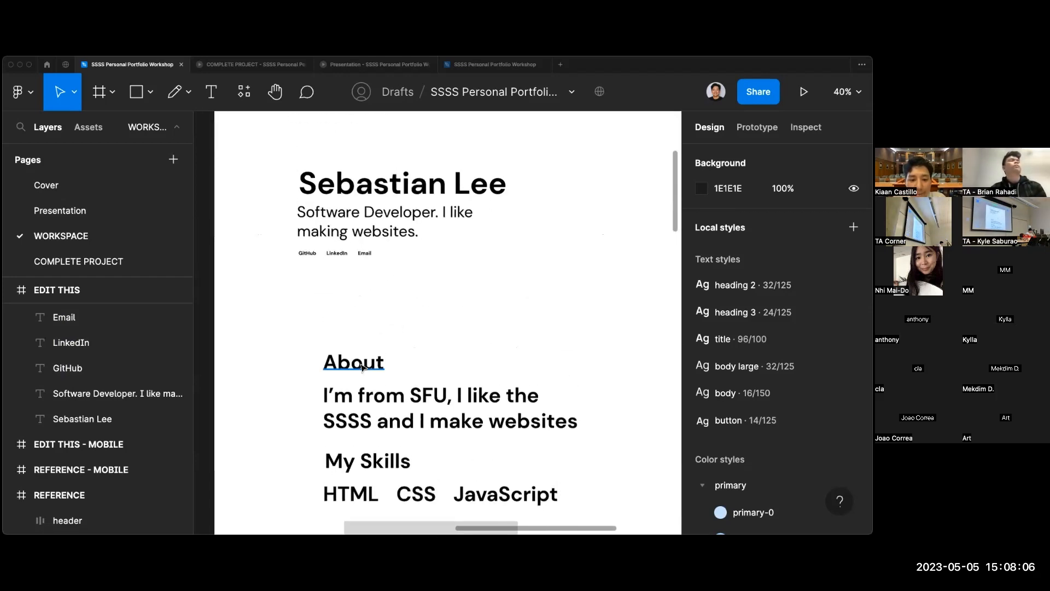
click(331, 367)
click(302, 368)
scroll(302, 375, down, 5)
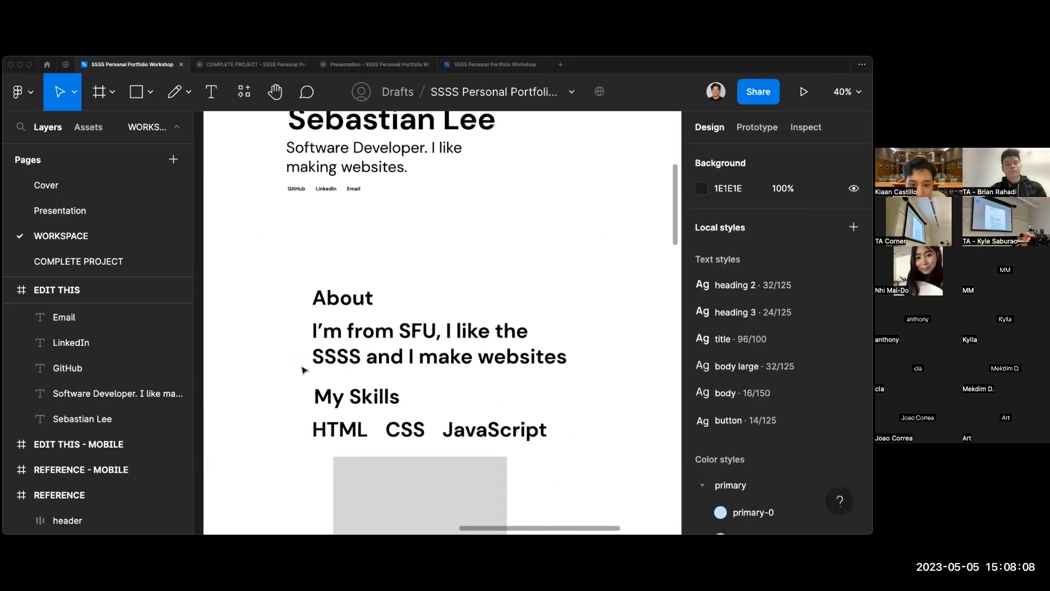
click(333, 297)
click(382, 359)
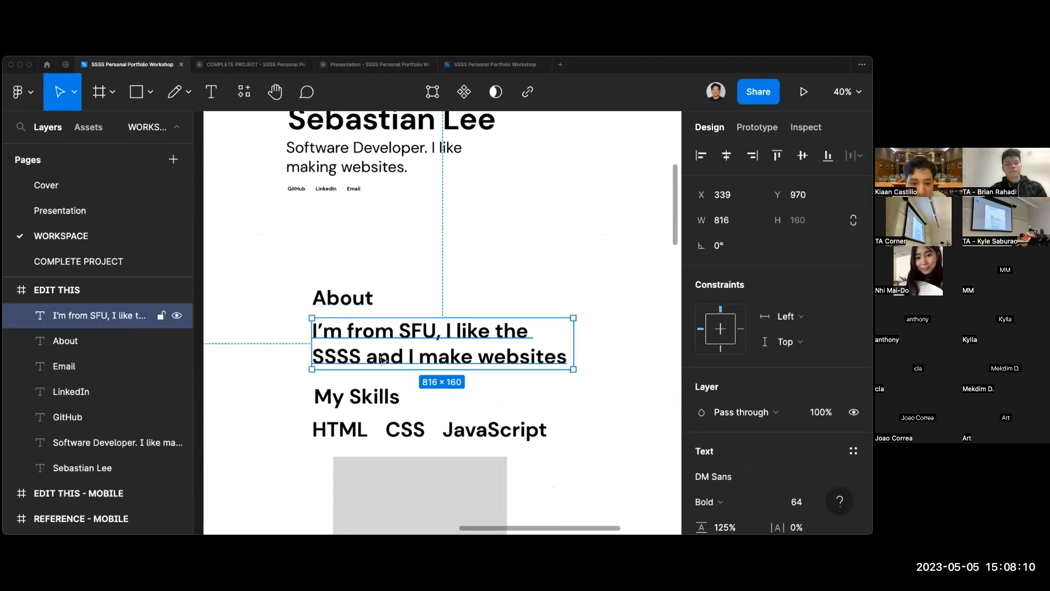
click(341, 398)
Check the HTML, CSS and JavaScript labels, then shift About to X 249, Y 845.
scroll(350, 416, right, 1)
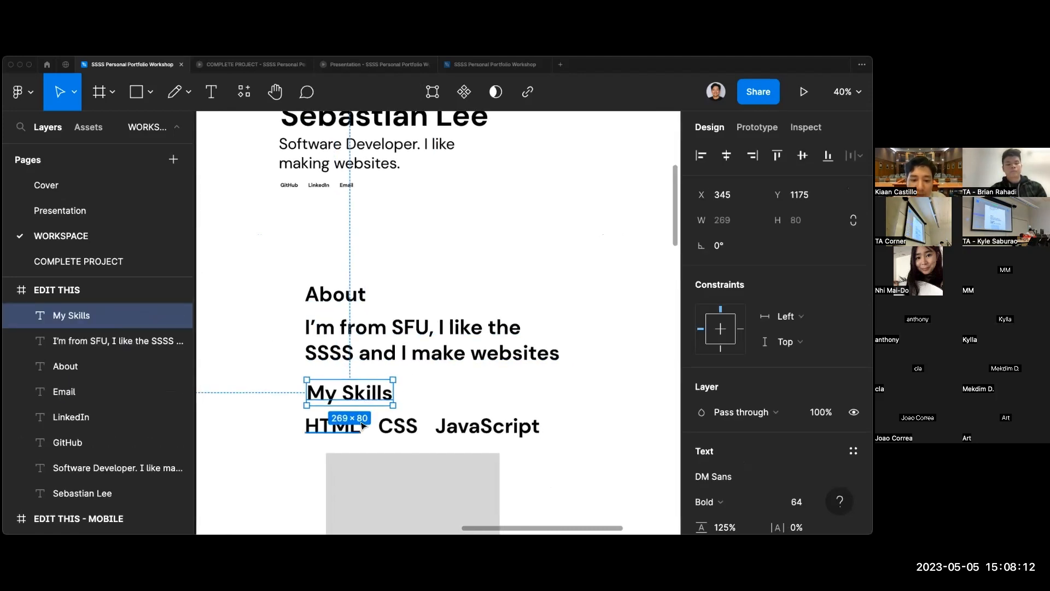
click(356, 430)
click(398, 427)
click(480, 428)
click(265, 302)
scroll(265, 303, left, 1)
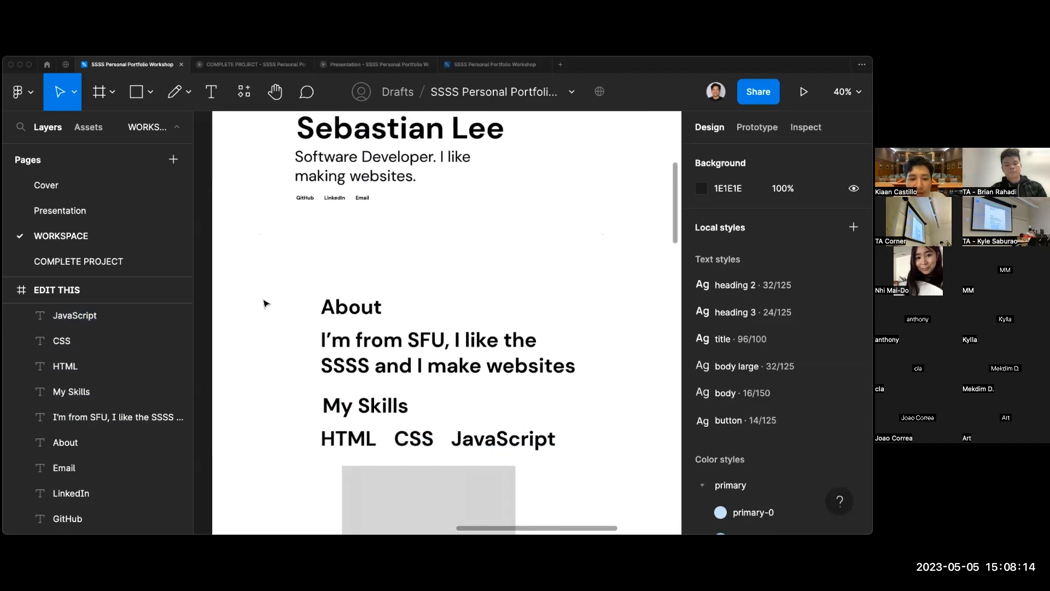
drag(328, 308, 300, 300)
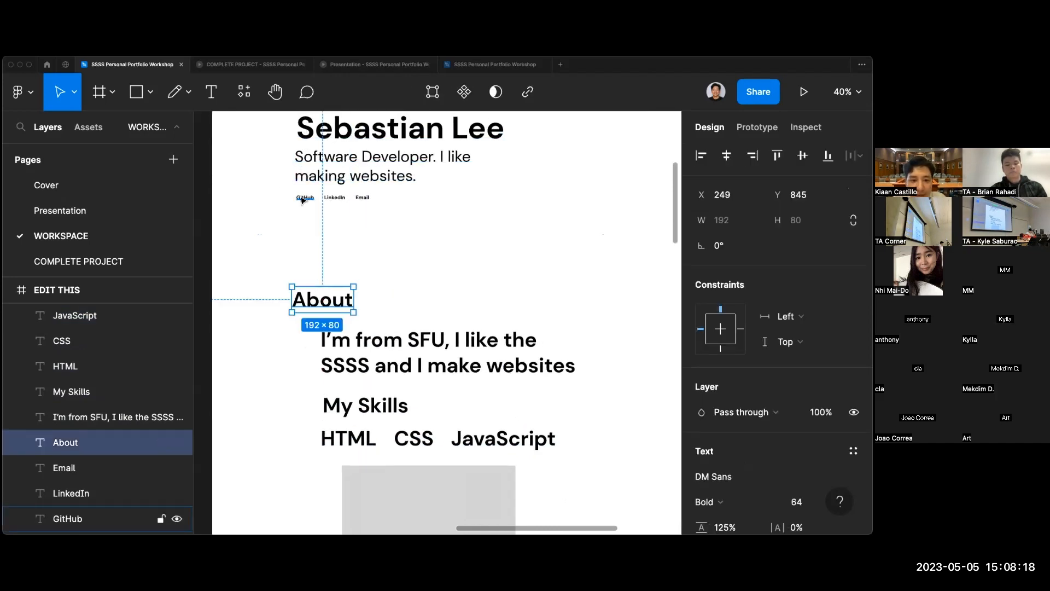
Snap the About heading to X 263, aligned with the name, and set its font size to 40.
drag(301, 316, 309, 308)
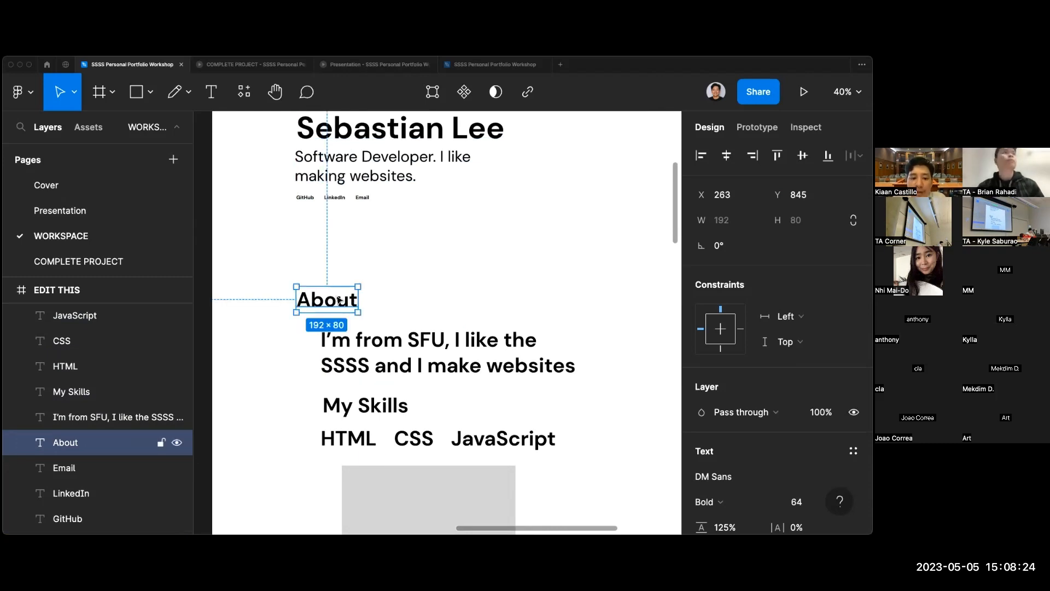
scroll(777, 339, down, 3)
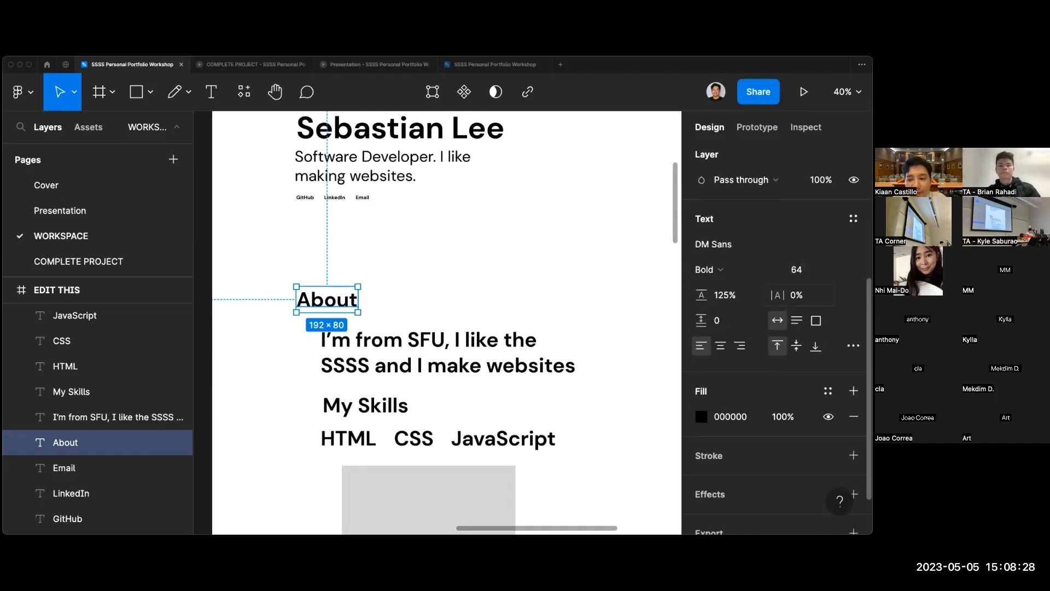
click(832, 269)
click(815, 213)
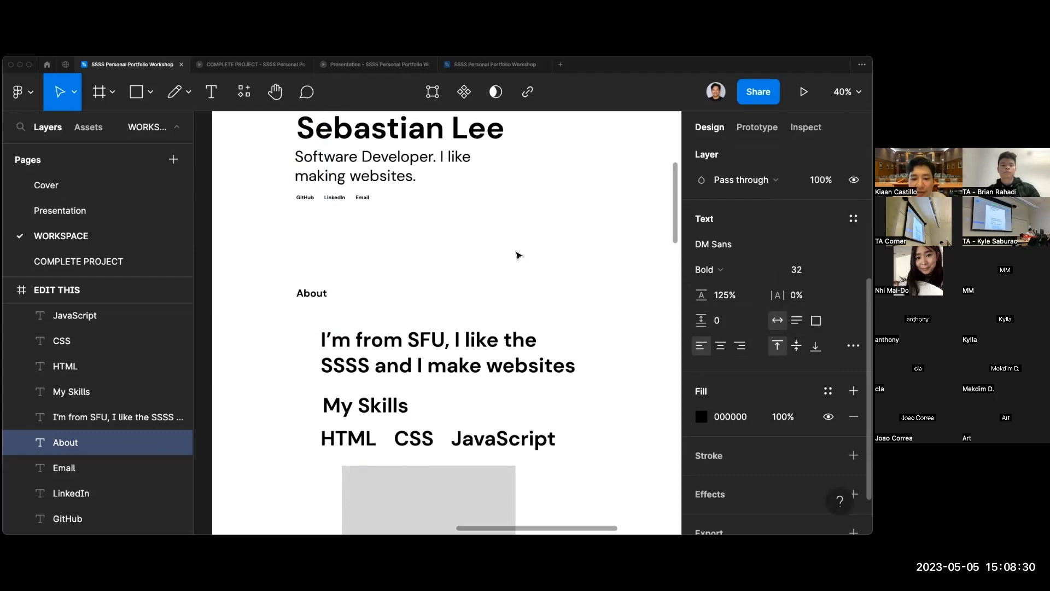
click(474, 268)
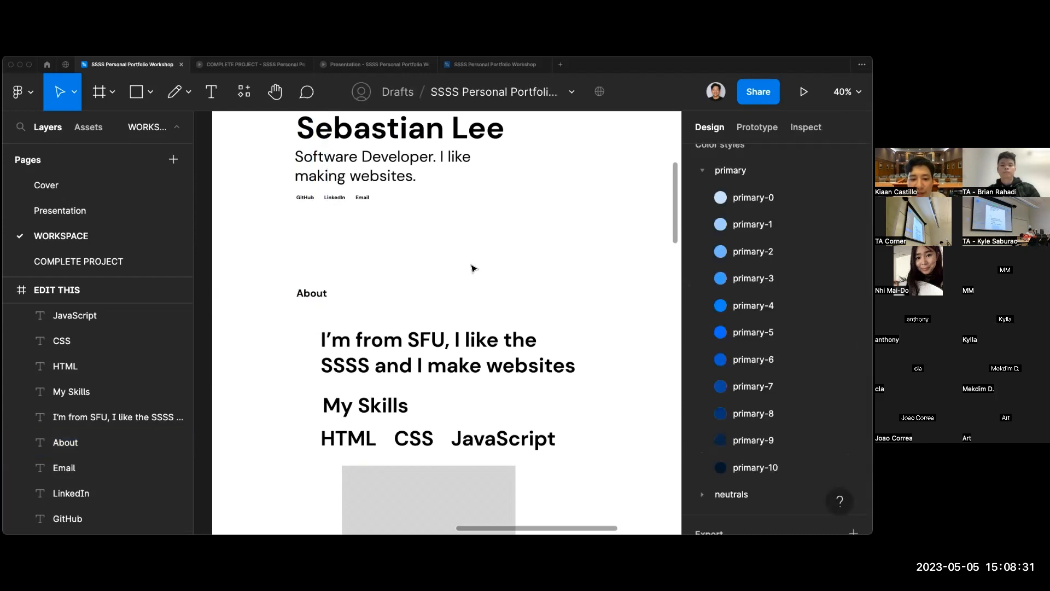
click(331, 295)
click(831, 269)
click(827, 266)
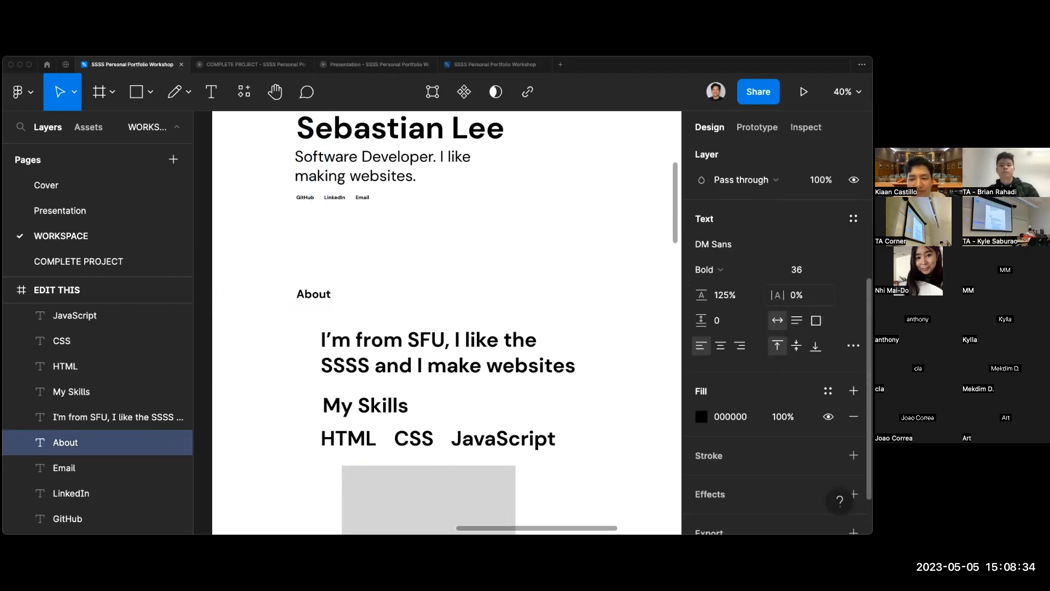
click(815, 269)
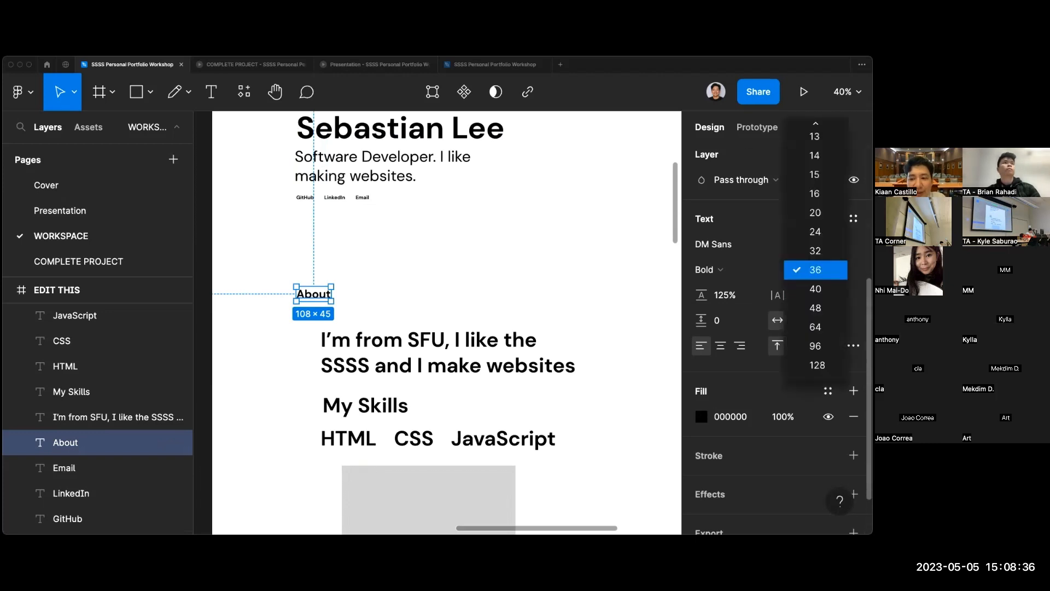
click(815, 289)
click(523, 301)
Move the SFU description up directly beneath About, left-aligned with it.
scroll(523, 300, up, 1)
scroll(523, 301, down, 1)
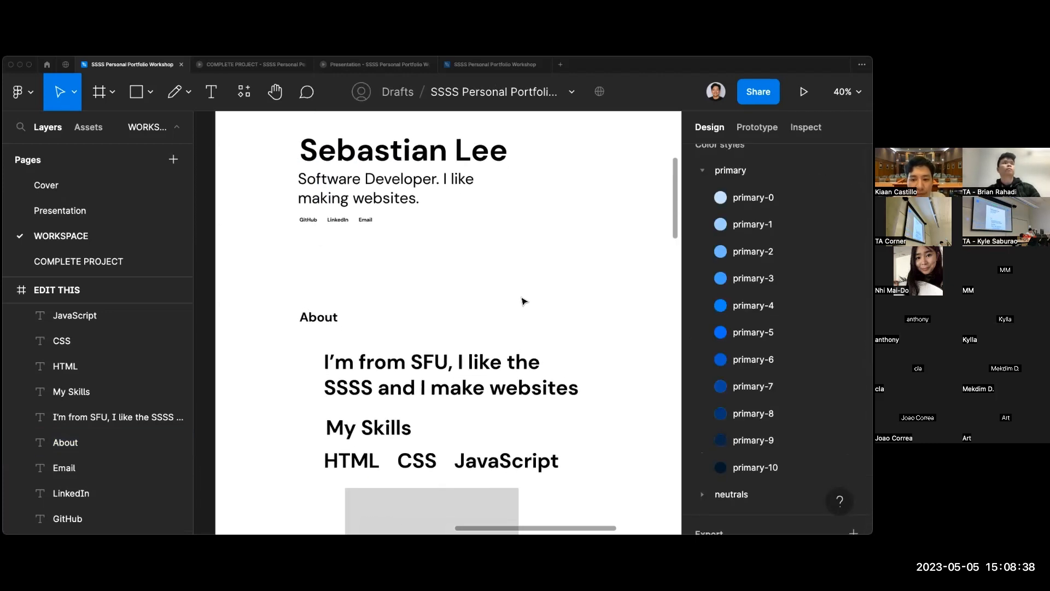
scroll(524, 301, up, 1)
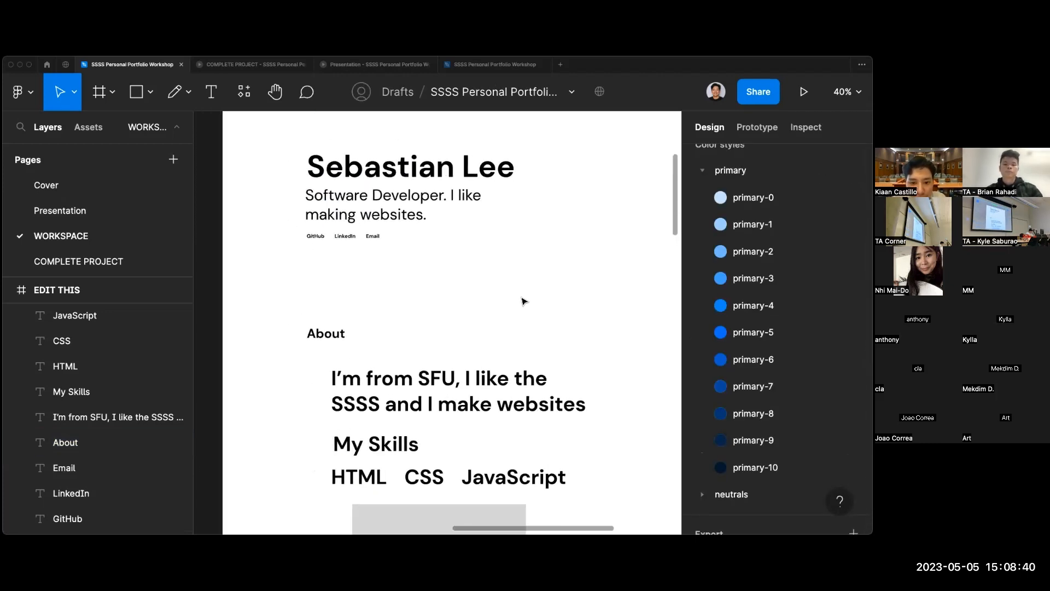
scroll(523, 301, down, 3)
scroll(524, 301, up, 3)
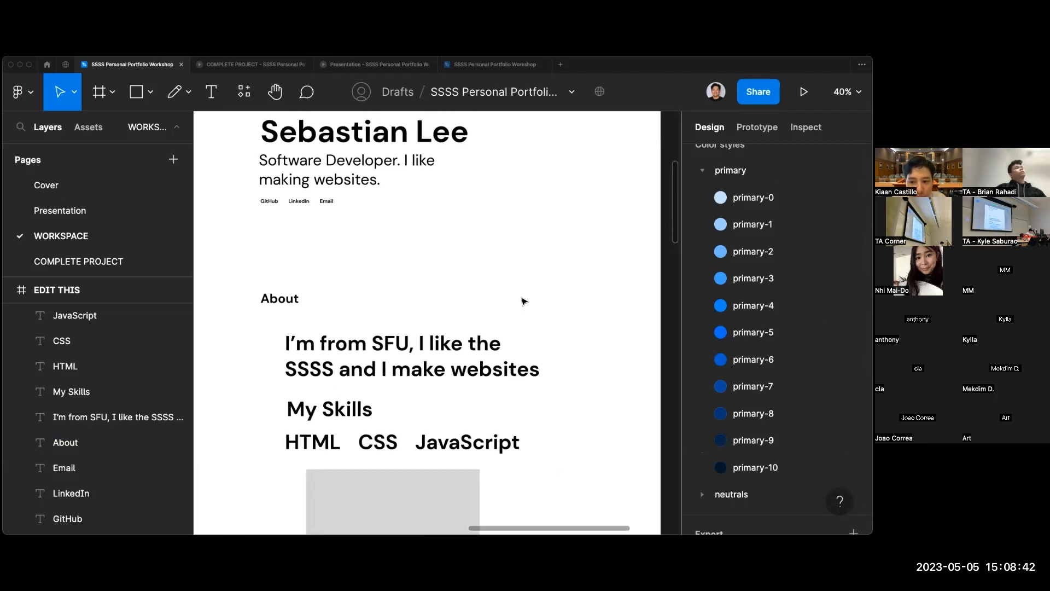
scroll(523, 301, up, 1)
scroll(523, 301, down, 3)
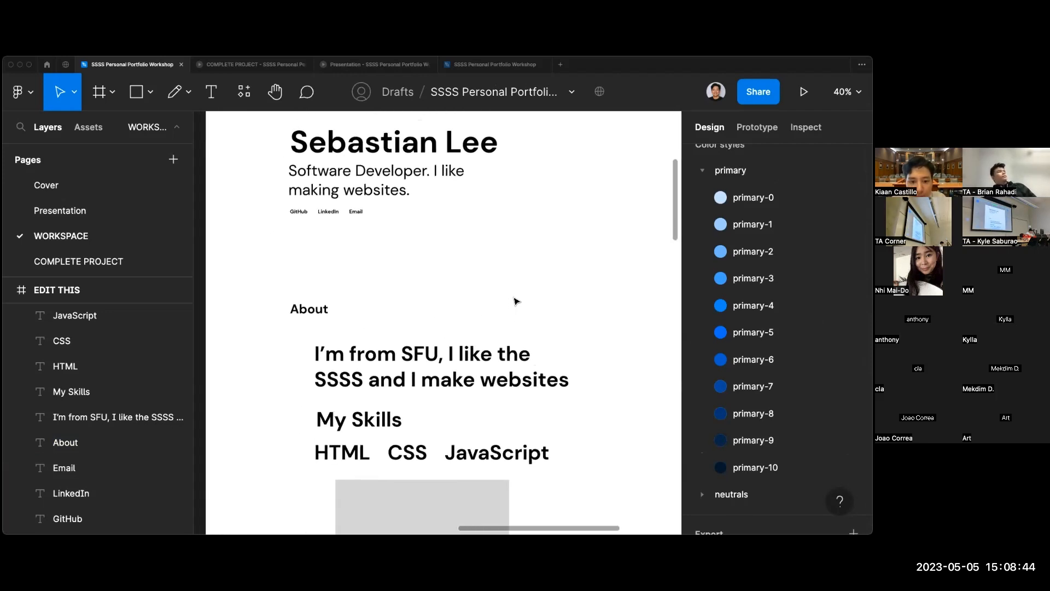
click(310, 289)
click(419, 286)
drag(421, 356, 397, 337)
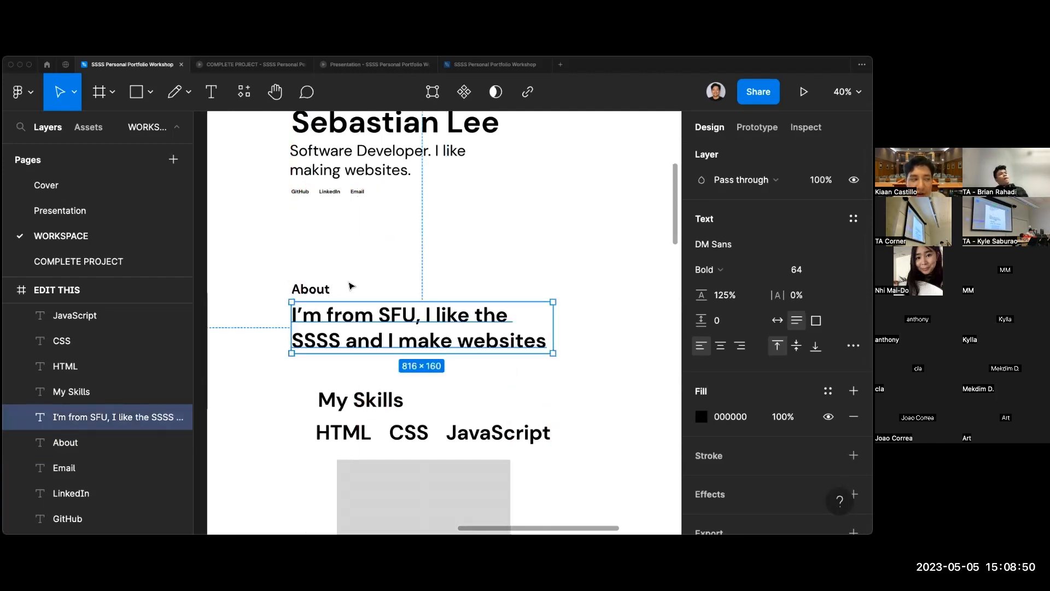
Set the SFU description to font size 16 and narrow its box to about 373 wide.
click(326, 294)
click(366, 341)
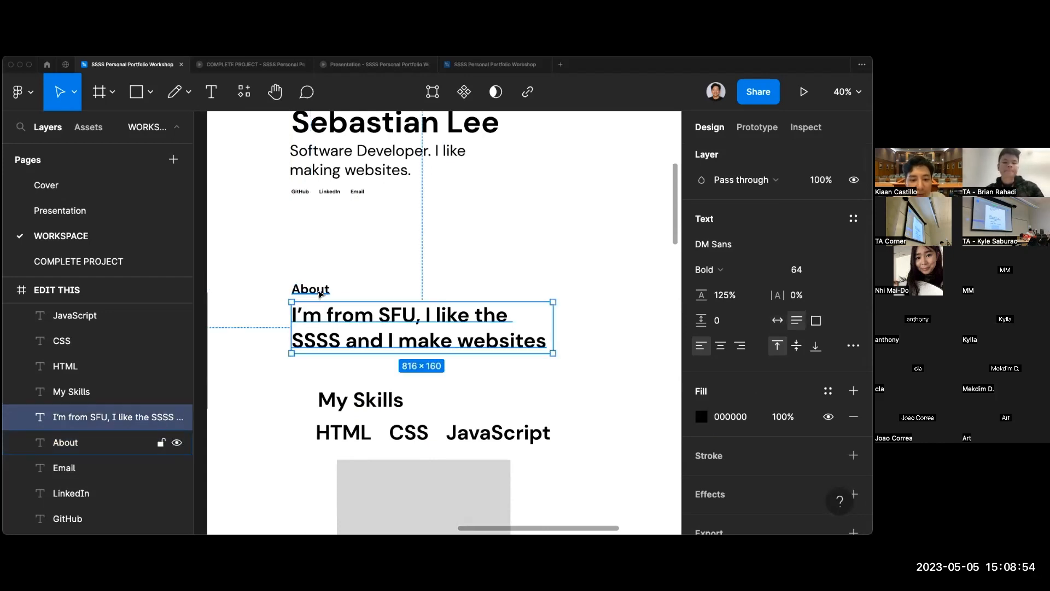
click(403, 284)
click(397, 319)
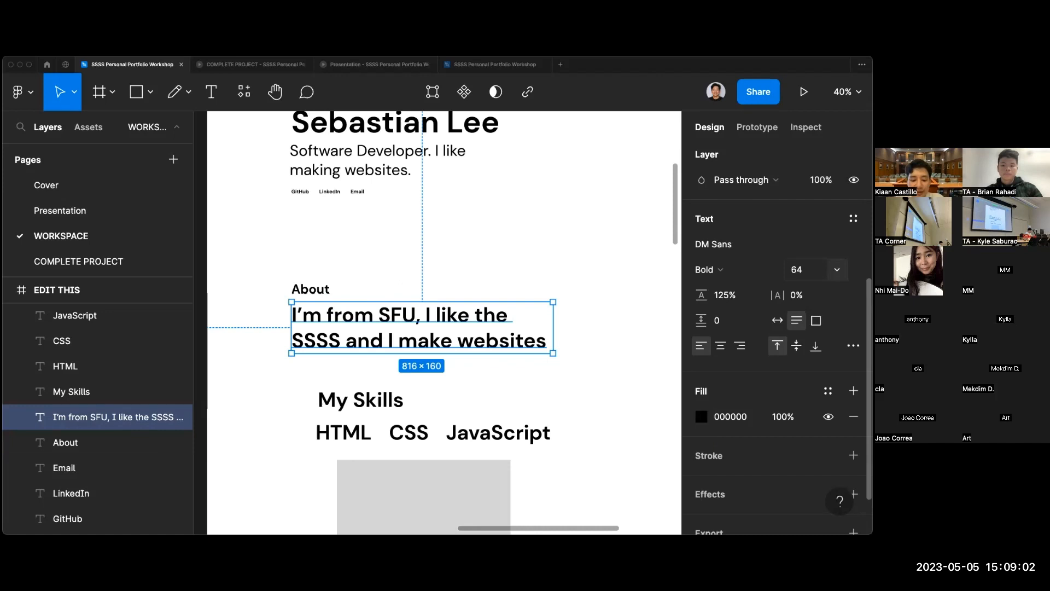
click(806, 270)
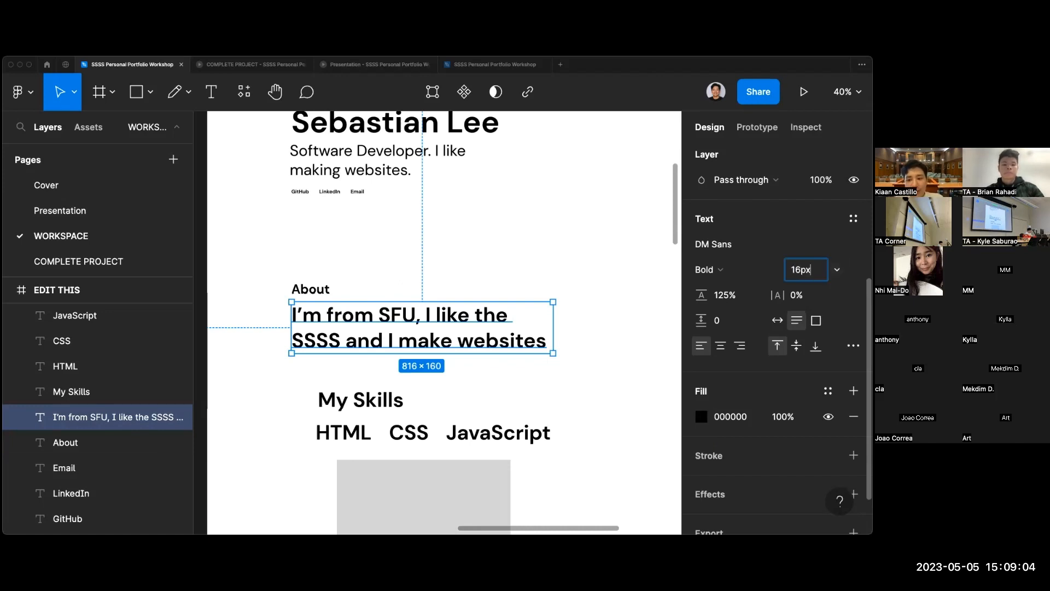
key(Return)
drag(555, 311, 413, 309)
click(394, 353)
scroll(394, 352, up, 2)
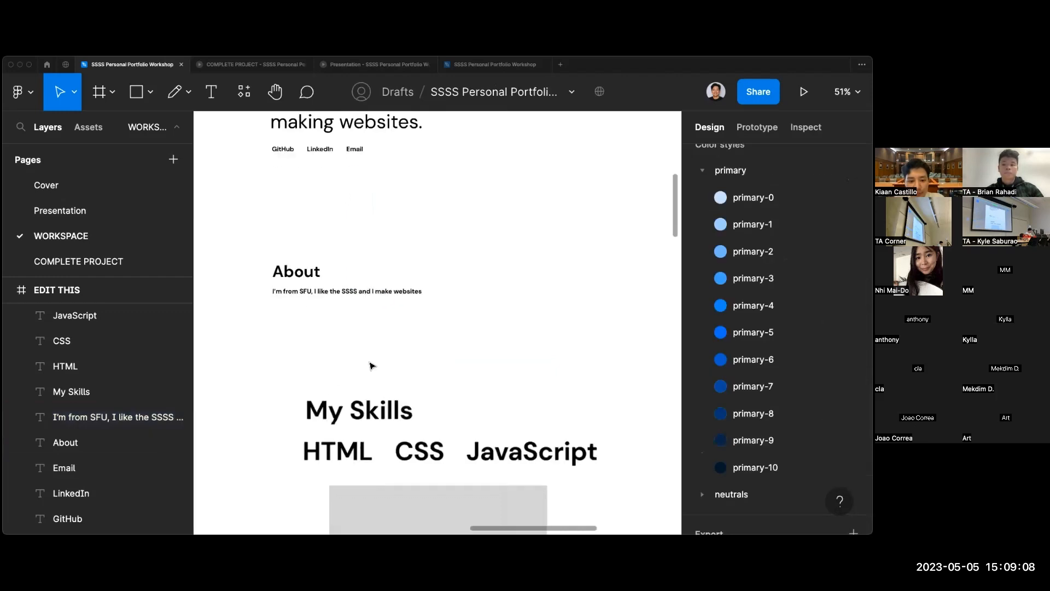
Change the SFU description's weight from Bold to Regular.
click(372, 298)
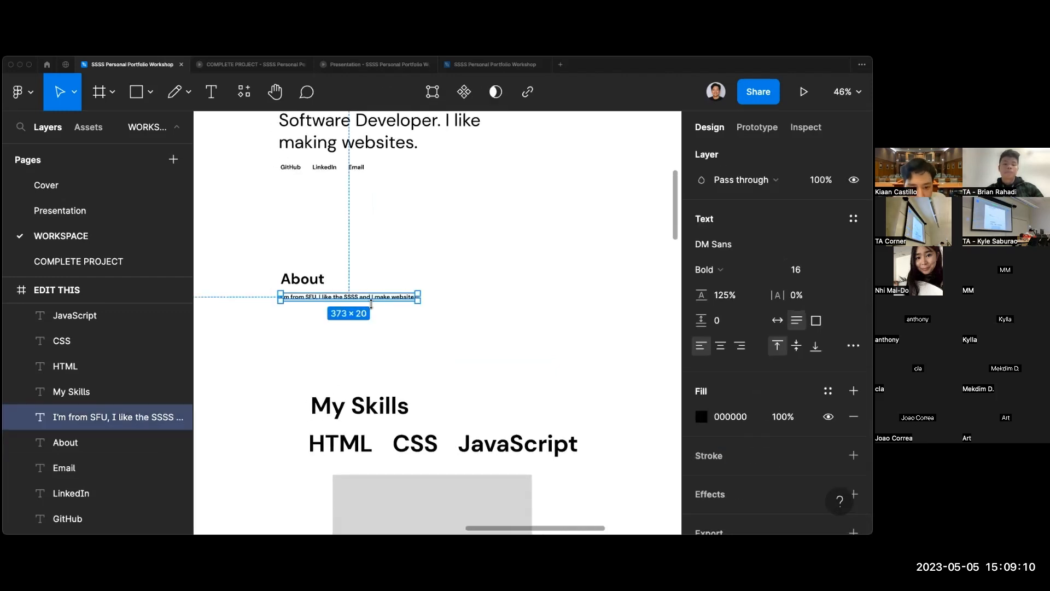
click(382, 321)
scroll(383, 323, down, 2)
scroll(383, 324, up, 5)
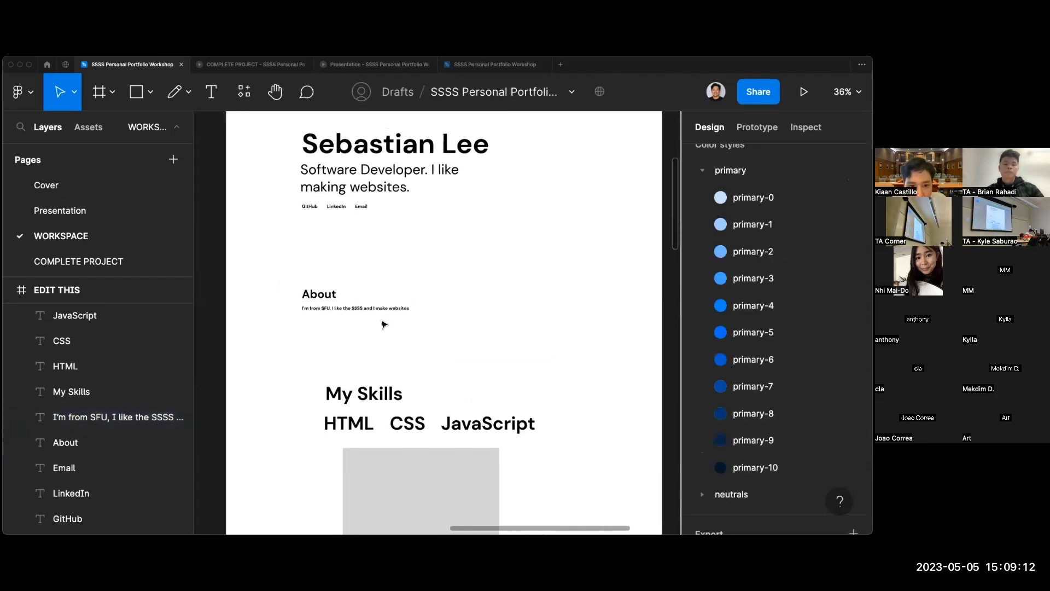
click(381, 313)
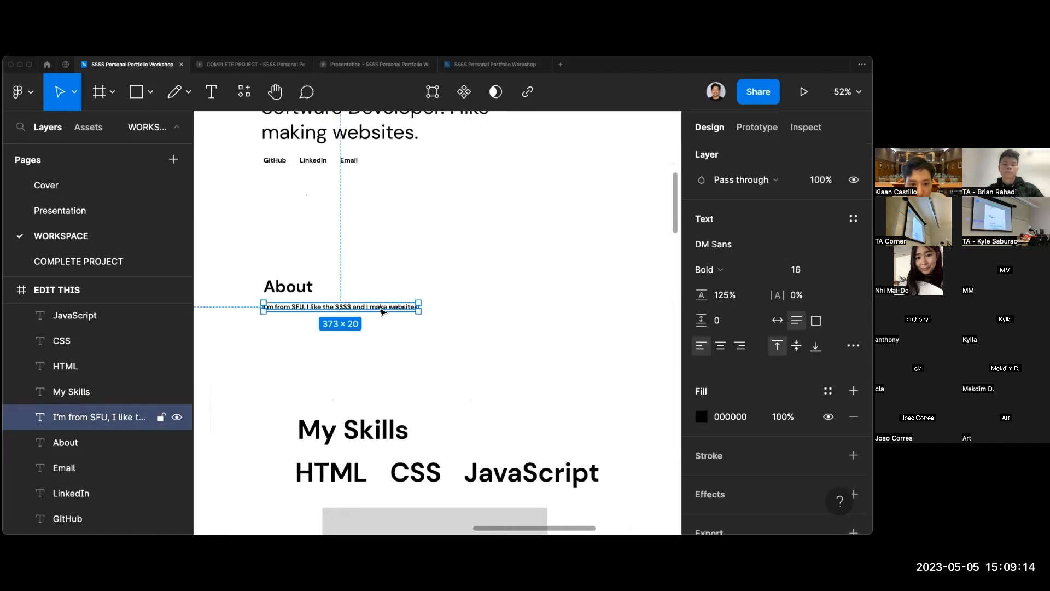
scroll(459, 364, up, 3)
click(458, 363)
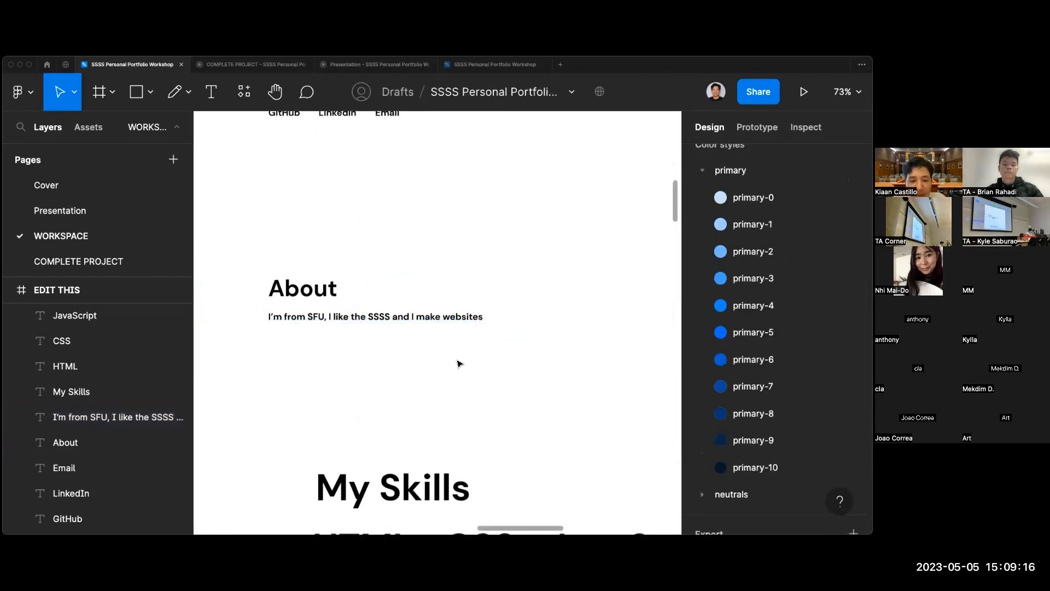
click(448, 316)
click(706, 269)
click(730, 231)
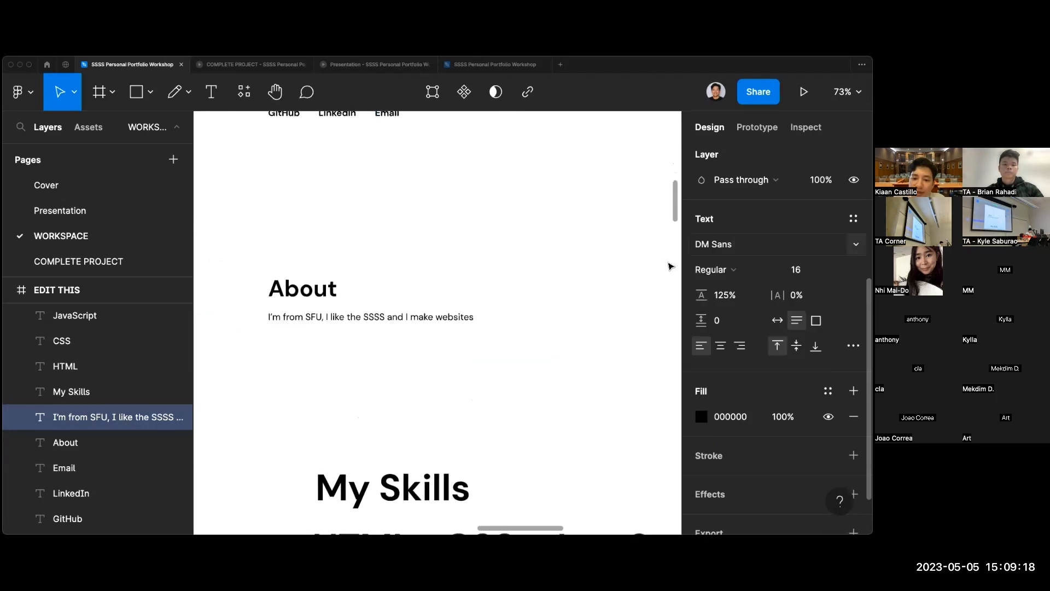
click(485, 352)
scroll(487, 351, down, 4)
scroll(486, 352, up, 2)
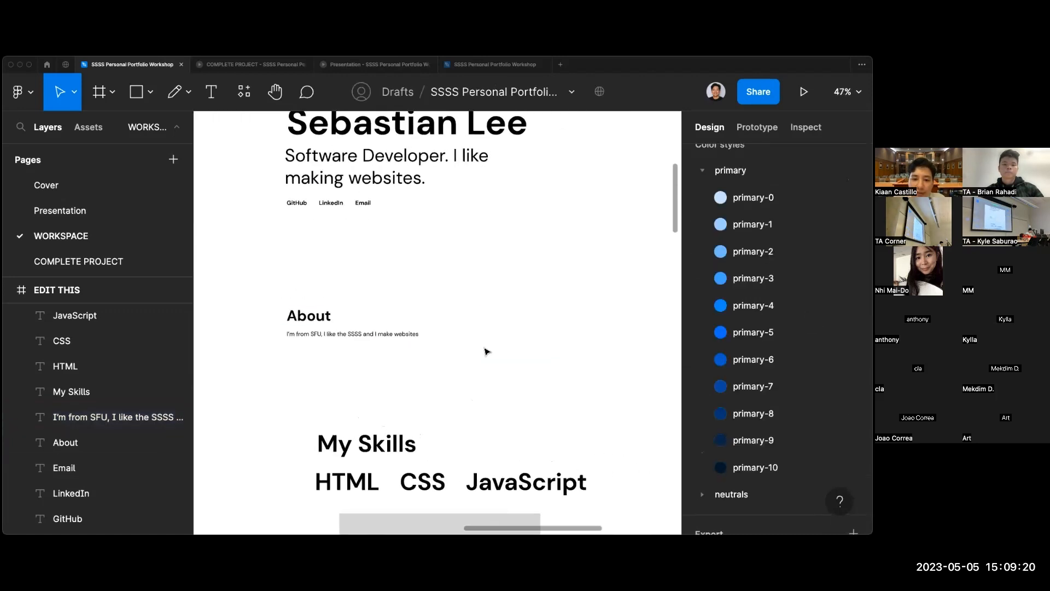
Inspect the name, subtitle, GitHub/LinkedIn/Email links and About texts by selecting them.
scroll(426, 375, down, 2)
scroll(426, 374, right, 1)
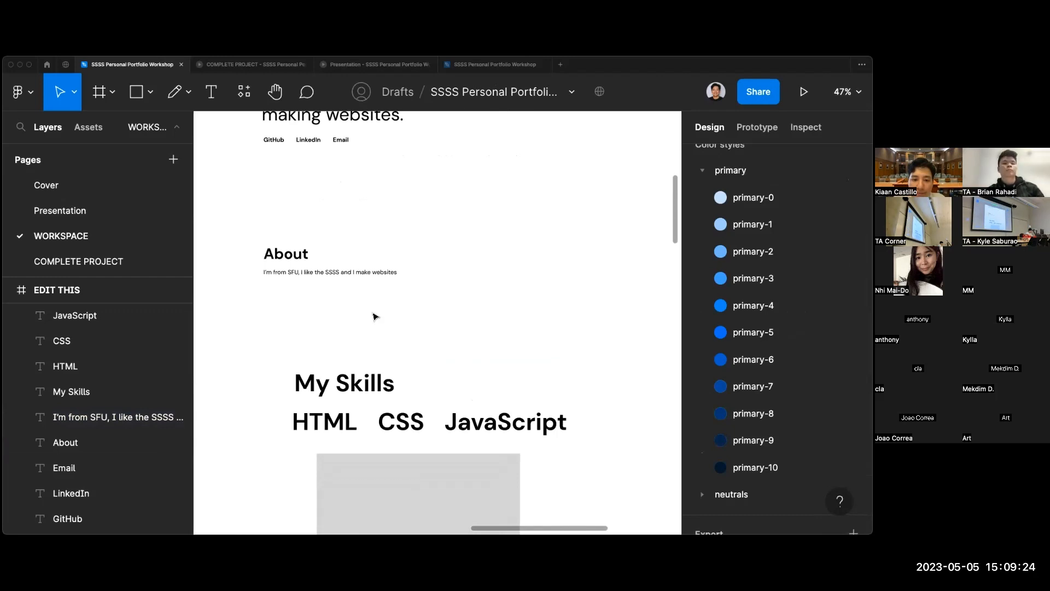
scroll(361, 313, up, 2)
scroll(360, 314, down, 1)
scroll(361, 314, up, 3)
scroll(359, 312, right, 1)
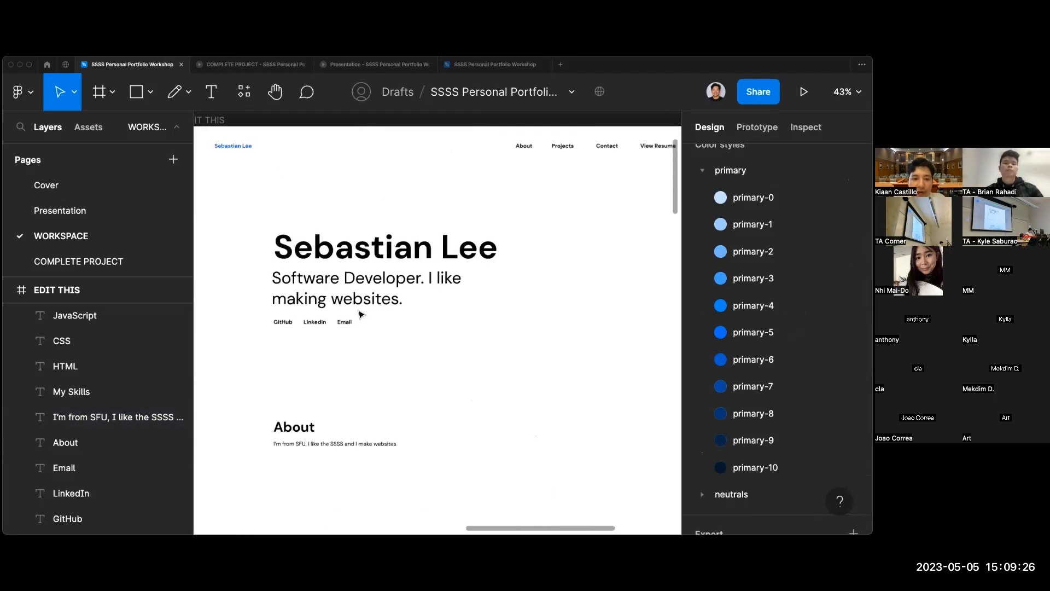
scroll(358, 312, down, 2)
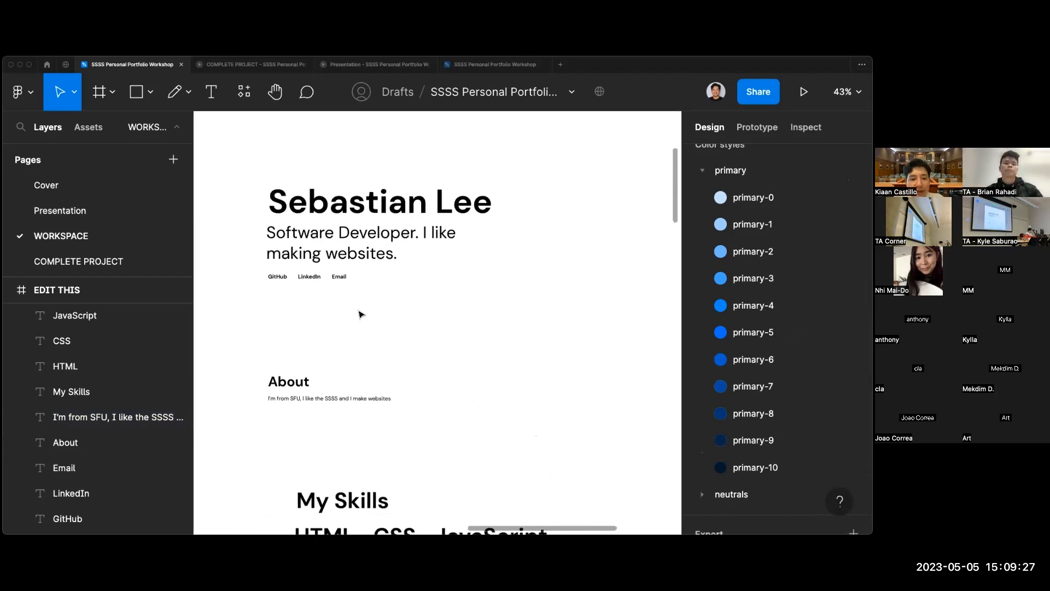
click(328, 208)
click(315, 243)
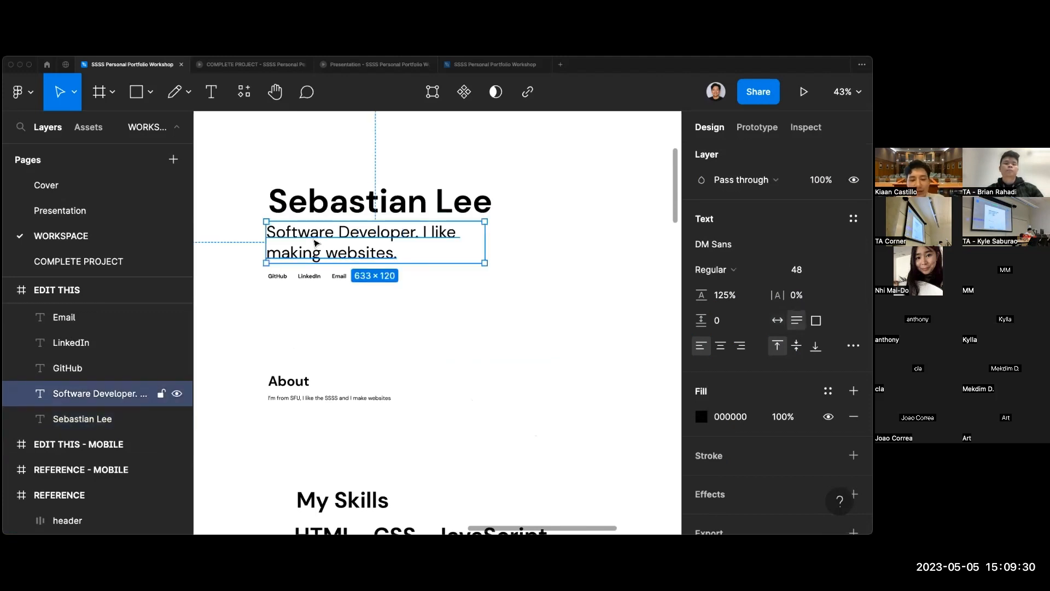
click(285, 277)
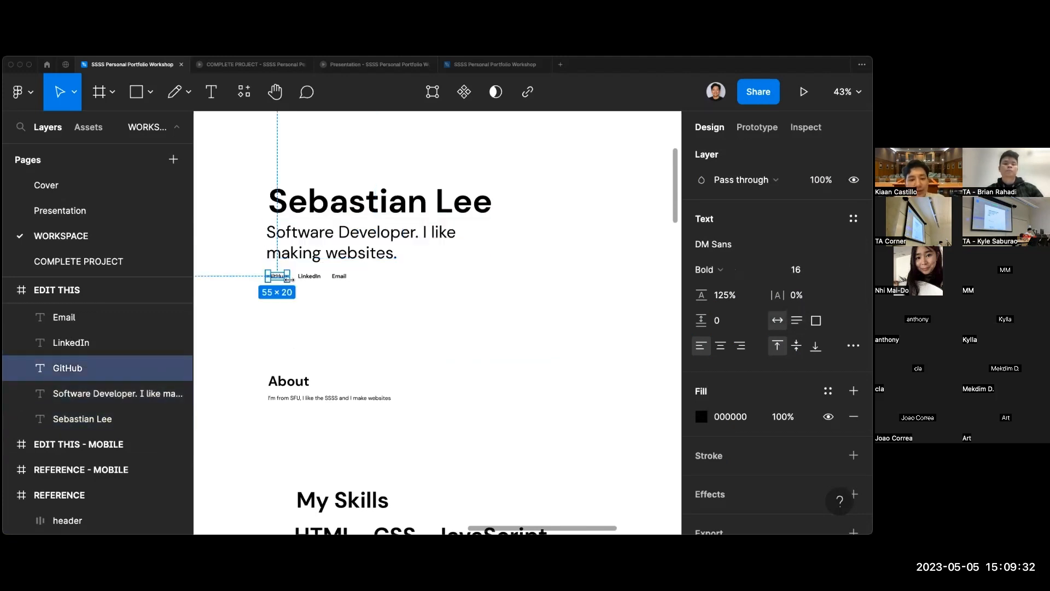
drag(363, 296, 279, 281)
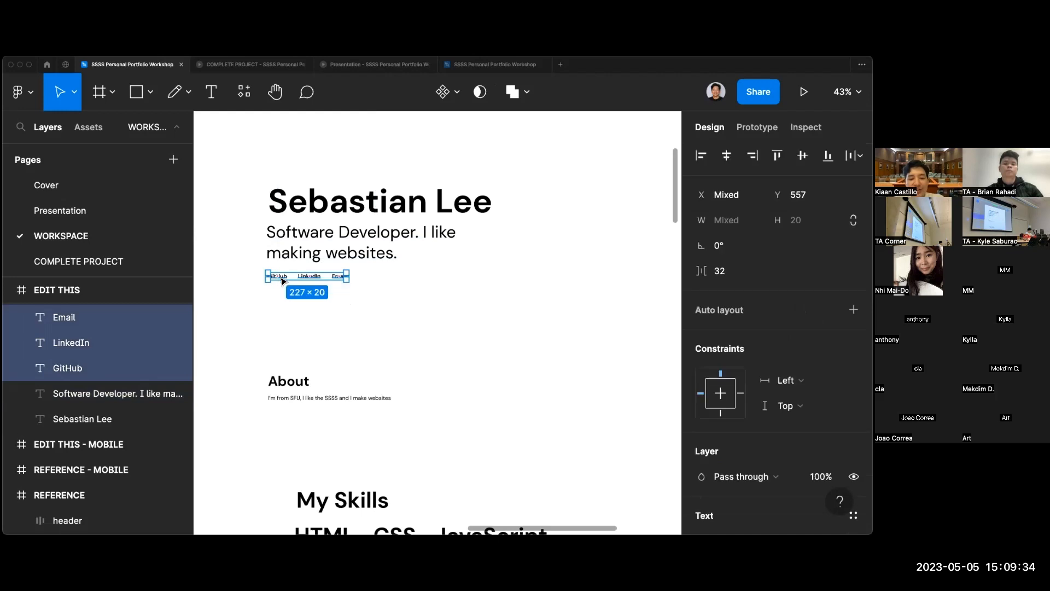
click(324, 312)
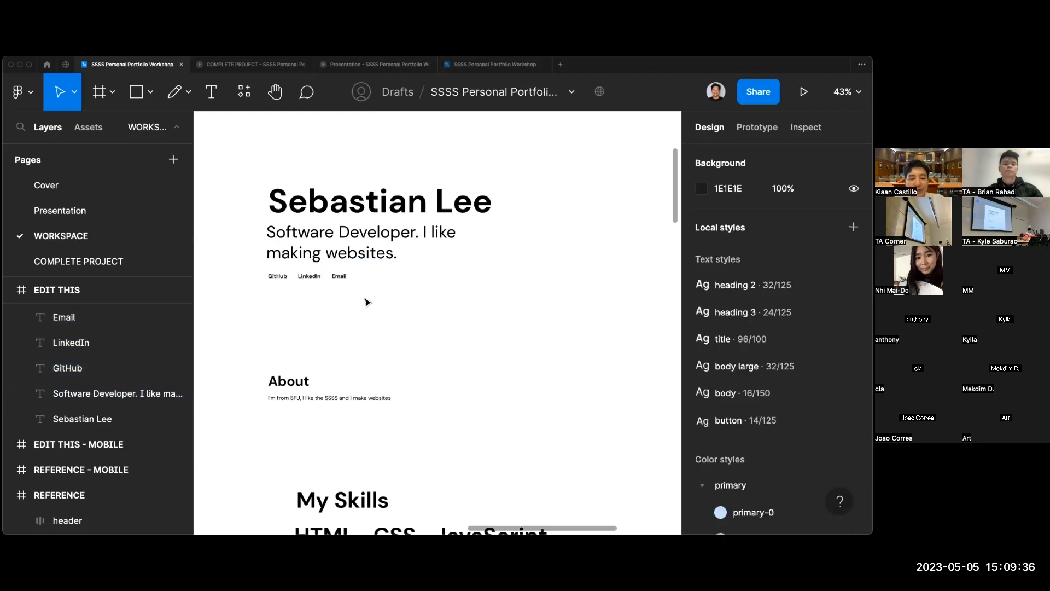
drag(368, 302, 281, 286)
click(297, 357)
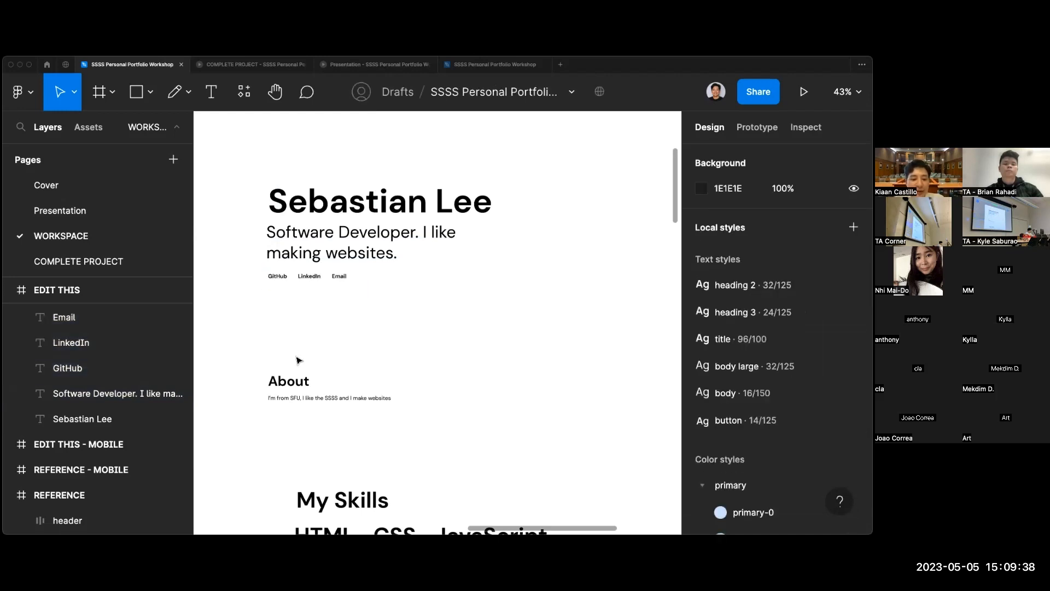
scroll(298, 359, up, 3)
click(294, 275)
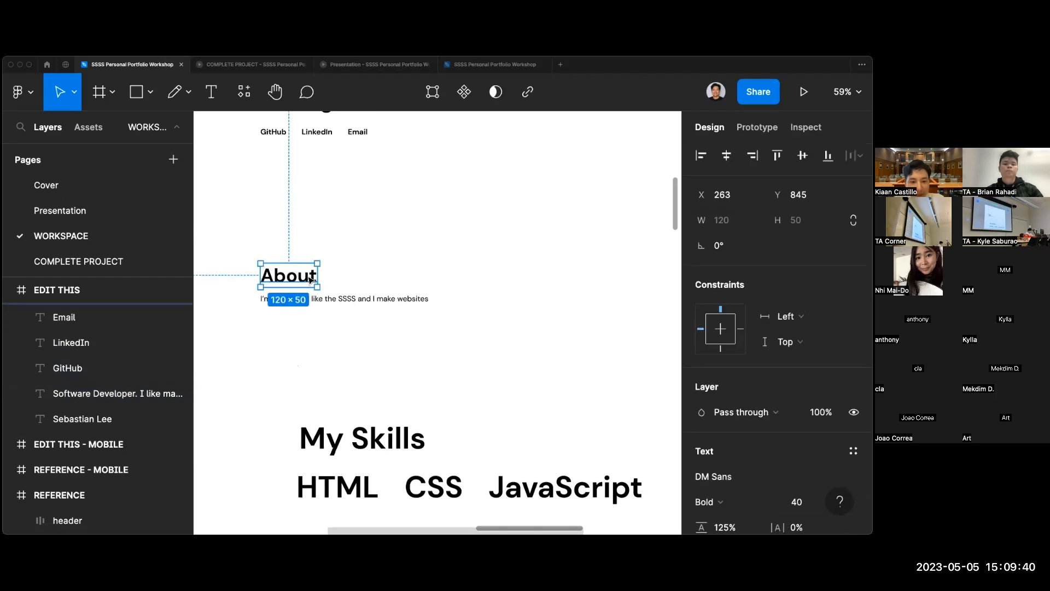
click(335, 296)
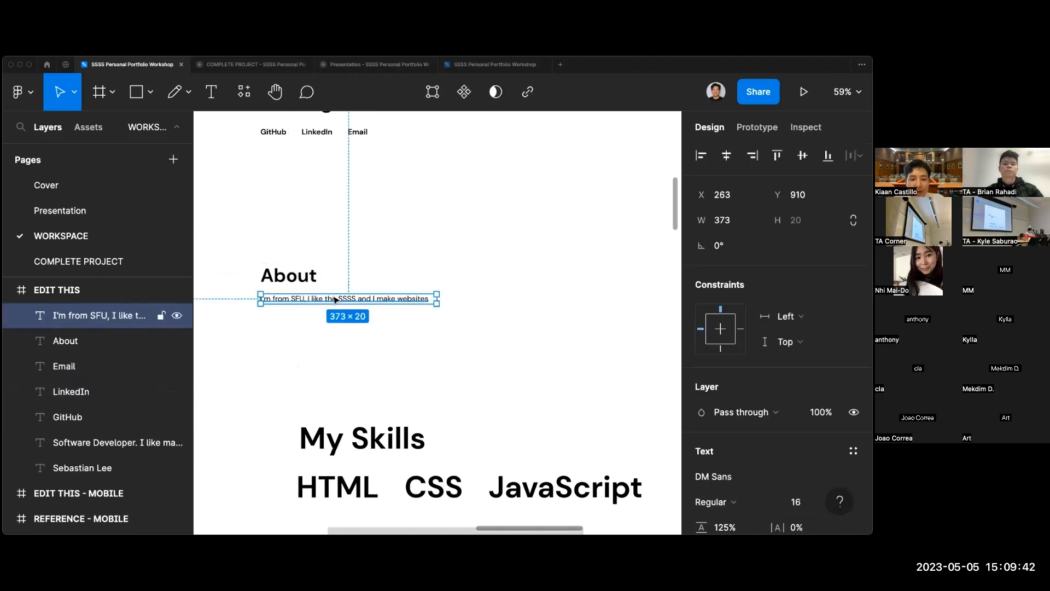
click(383, 261)
Move the My Skills heading up to X 263, Y 986, just below the SFU paragraph.
scroll(384, 261, down, 2)
scroll(382, 261, down, 2)
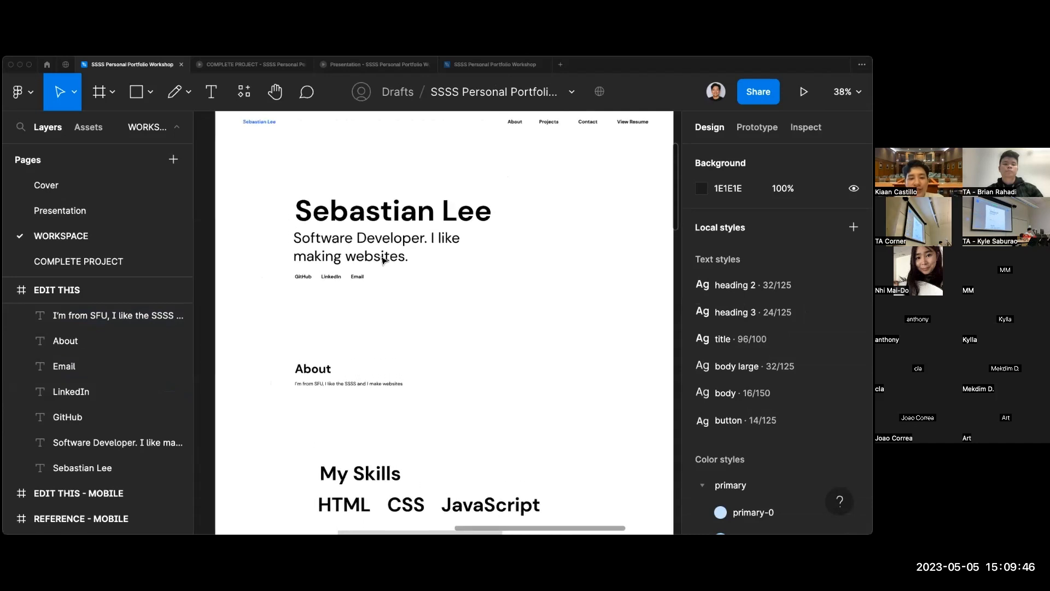
scroll(382, 260, up, 2)
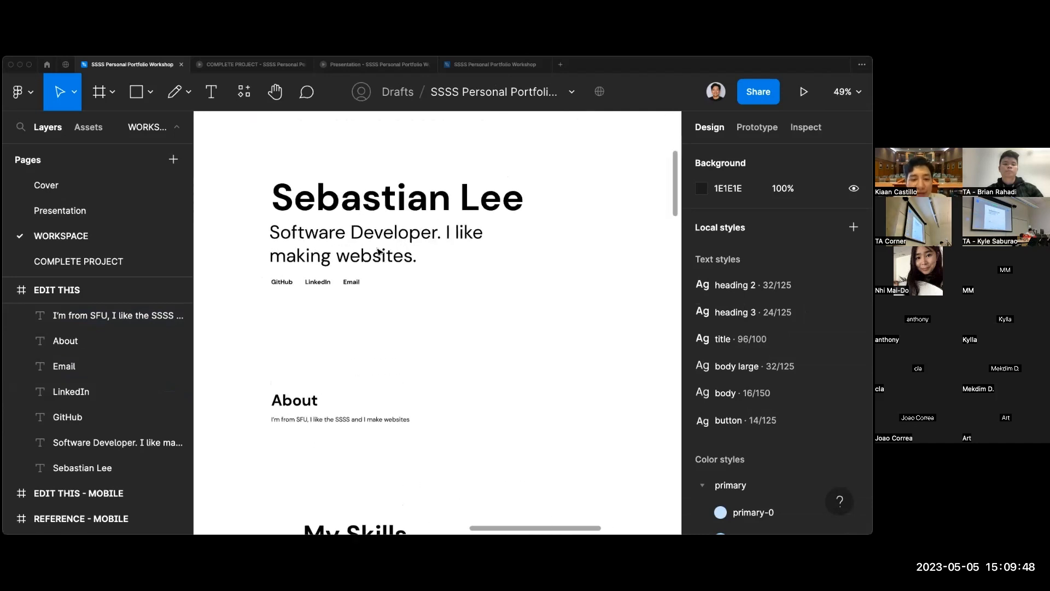
scroll(328, 235, down, 3)
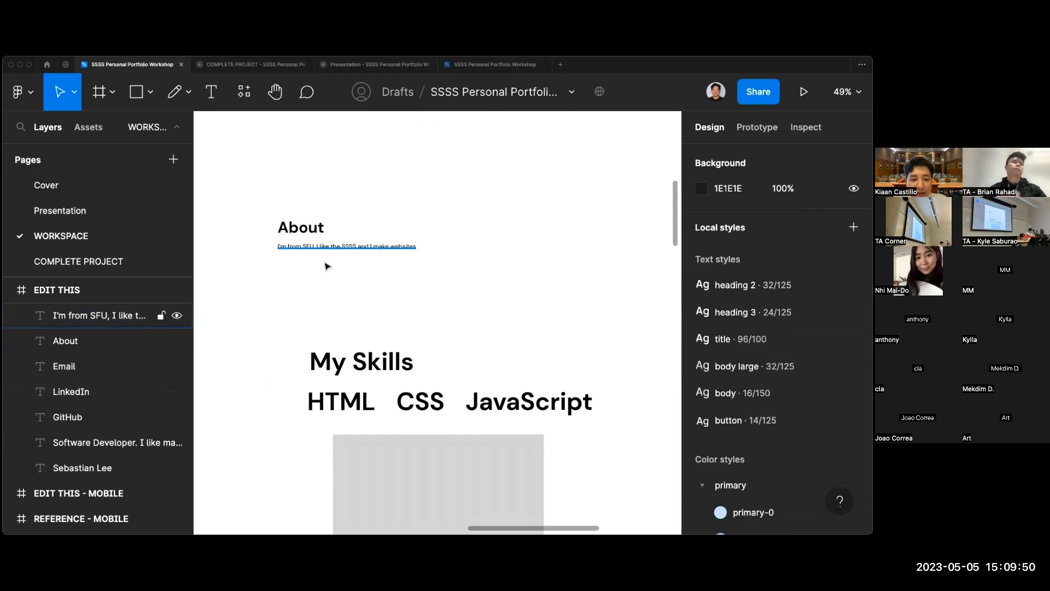
scroll(334, 263, up, 2)
drag(380, 382, 346, 302)
Compare the About and My Skills headings' positions to check their left alignment.
scroll(352, 251, left, 1)
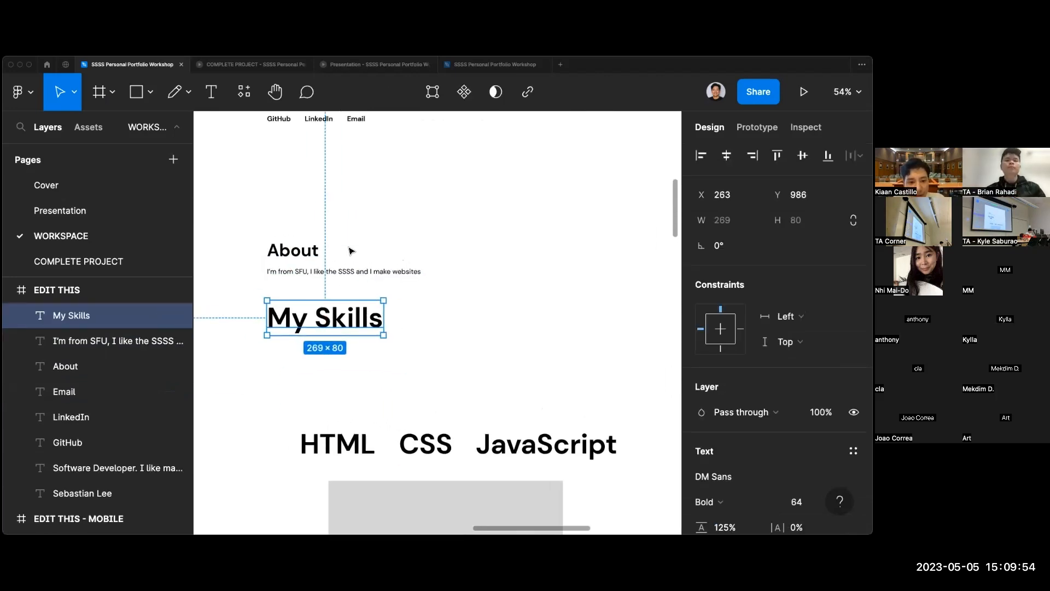
scroll(361, 344, left, 1)
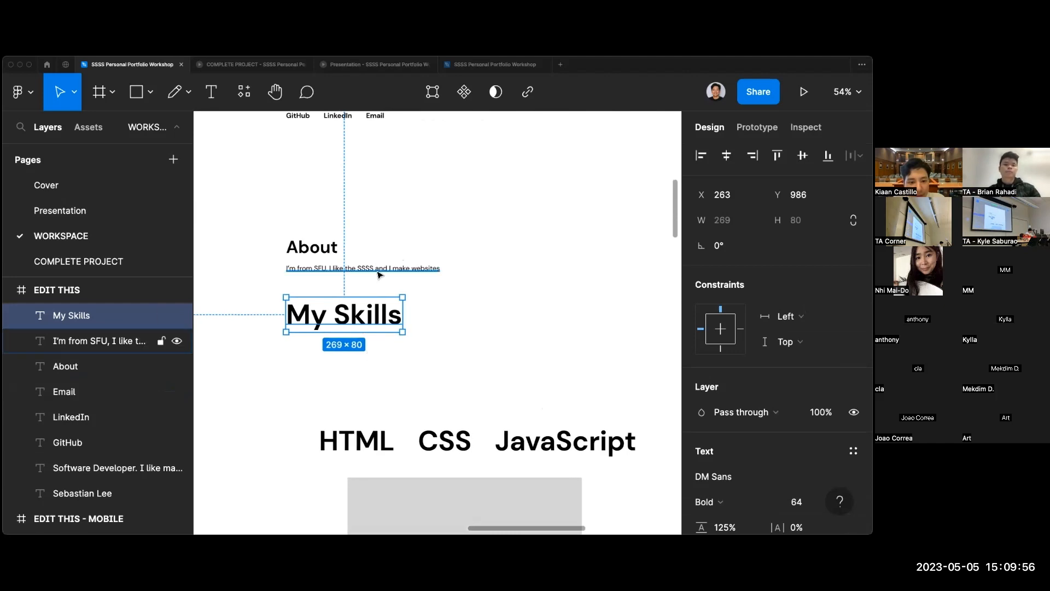
click(334, 252)
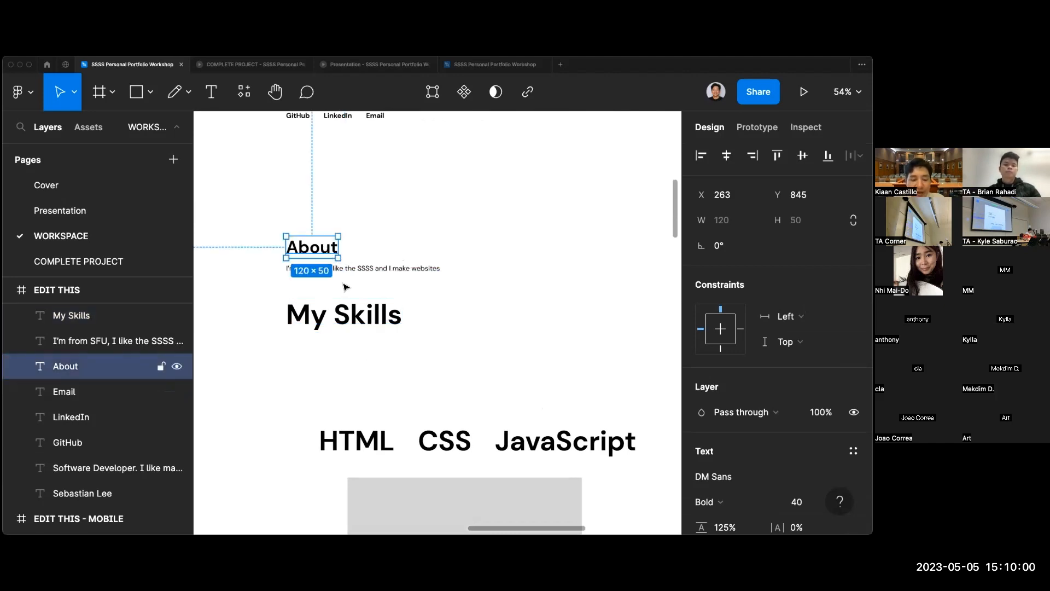
click(345, 313)
click(335, 248)
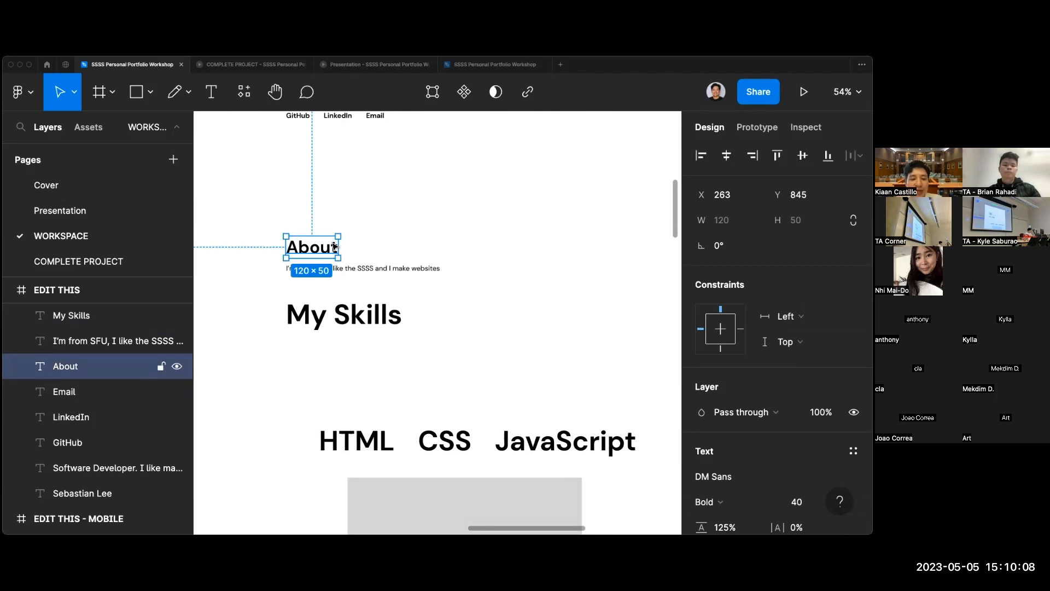
click(386, 223)
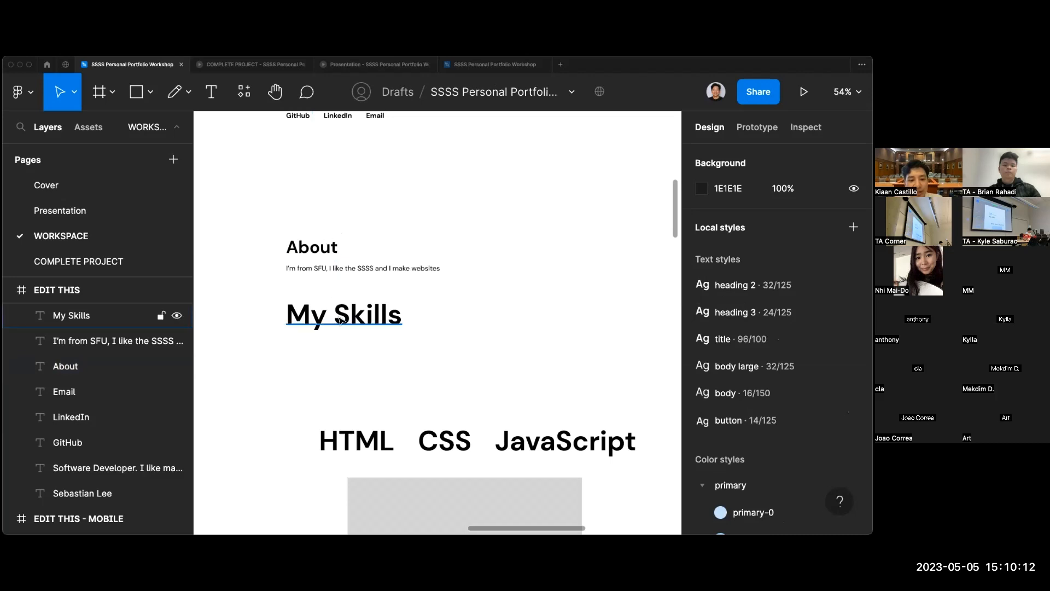
Set the My Skills heading to font size 40 to match About.
click(336, 255)
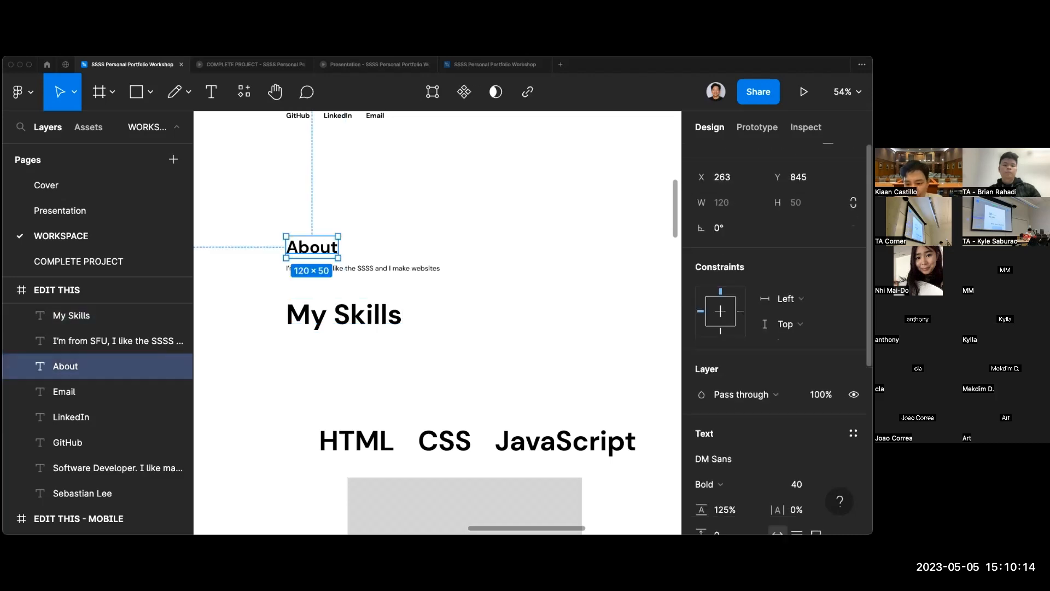
click(361, 316)
click(804, 362)
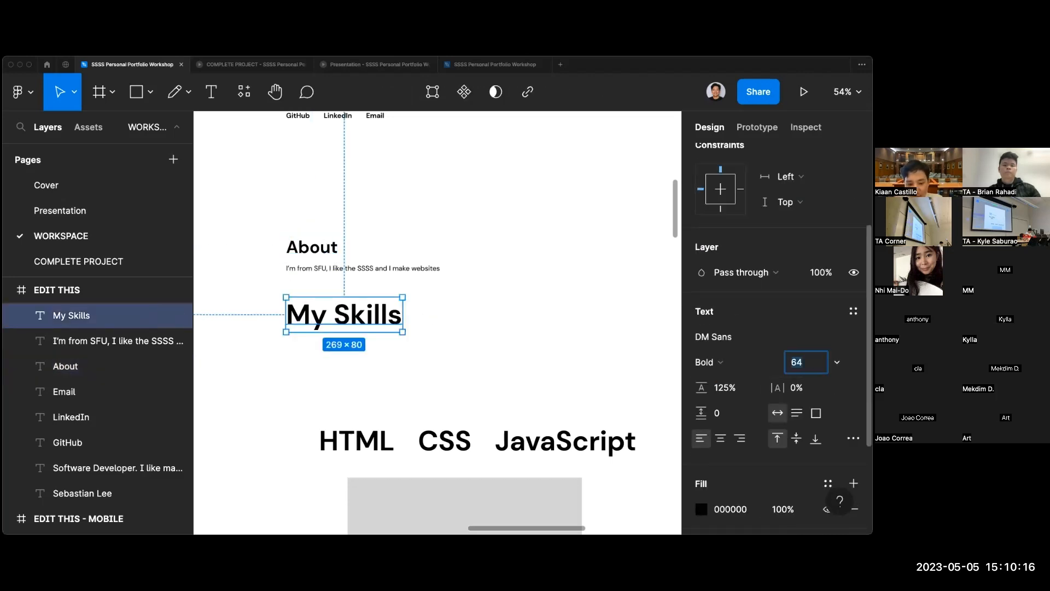
text(40)
key(Return)
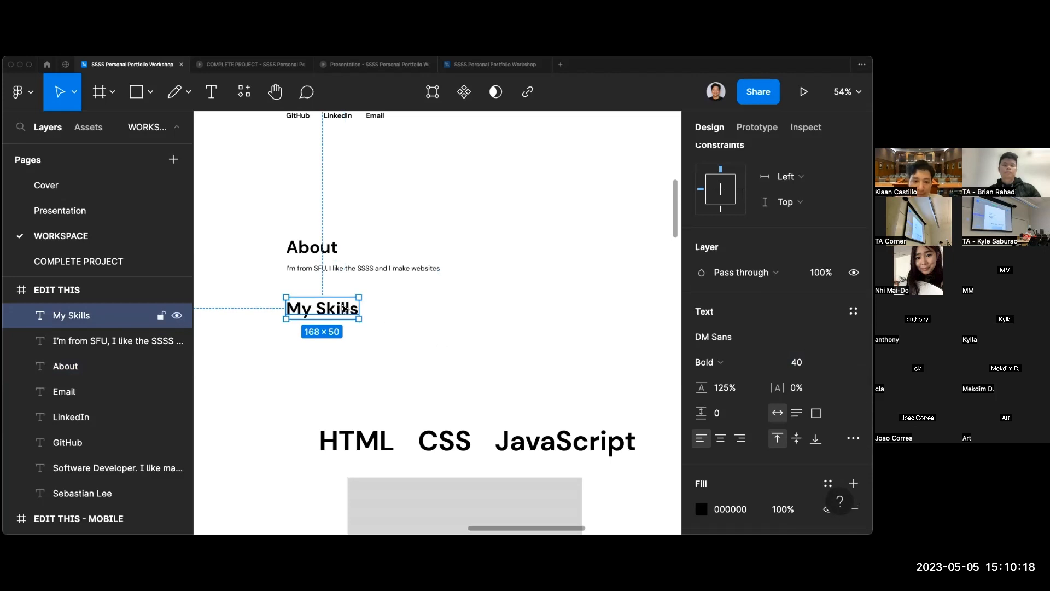
click(384, 335)
scroll(385, 335, down, 2)
scroll(385, 336, right, 1)
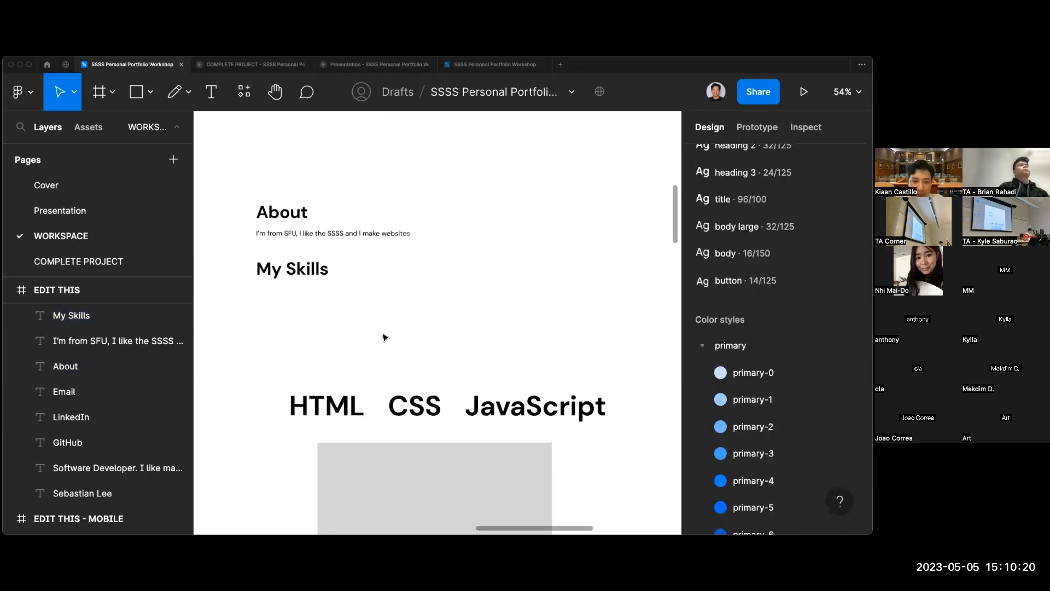
click(352, 402)
shift+click(415, 406)
shift+click(535, 406)
drag(423, 407, 390, 304)
click(384, 352)
scroll(385, 354, left, 15)
scroll(384, 354, down, 1)
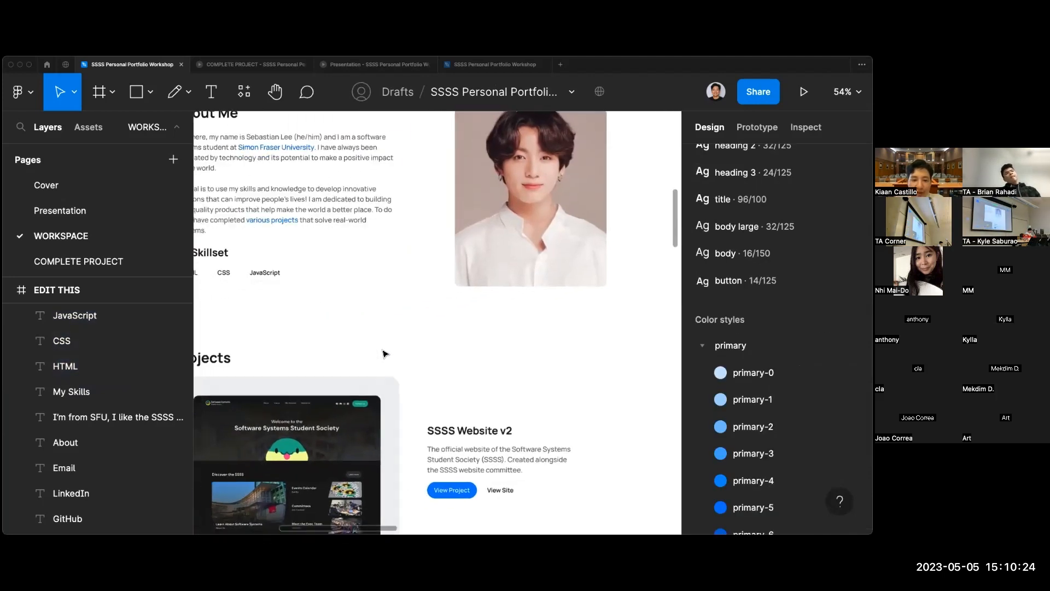
scroll(253, 255, up, 5)
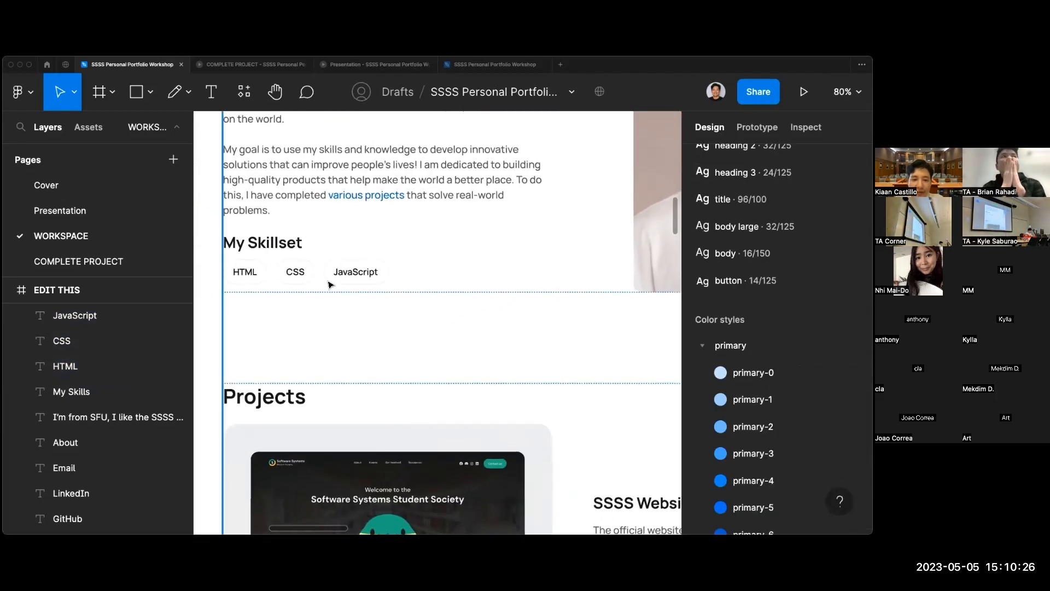
scroll(366, 294, down, 3)
scroll(365, 294, down, 1)
scroll(366, 295, right, 20)
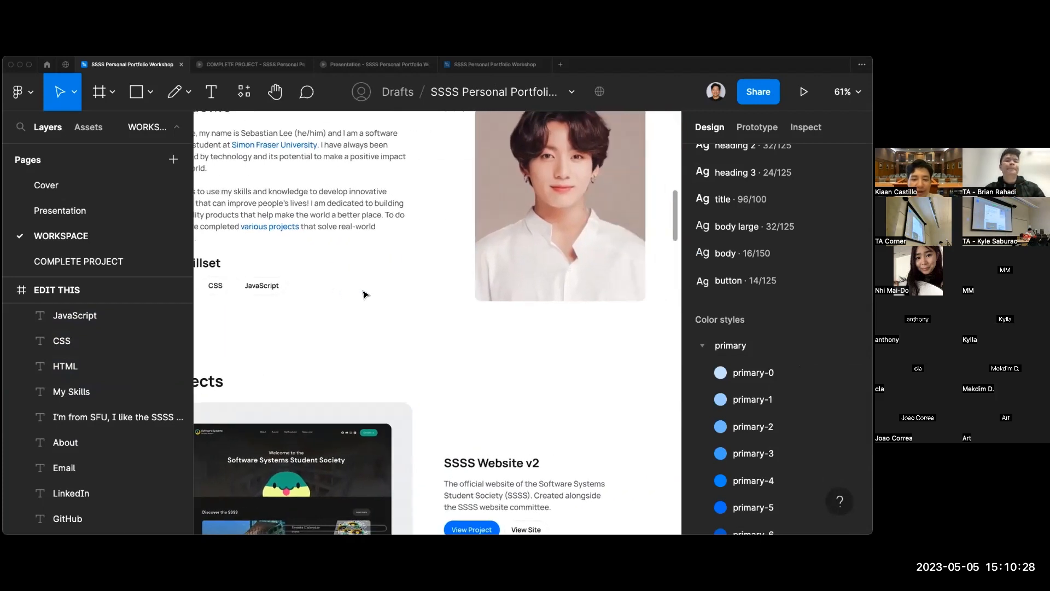
scroll(365, 294, right, 12)
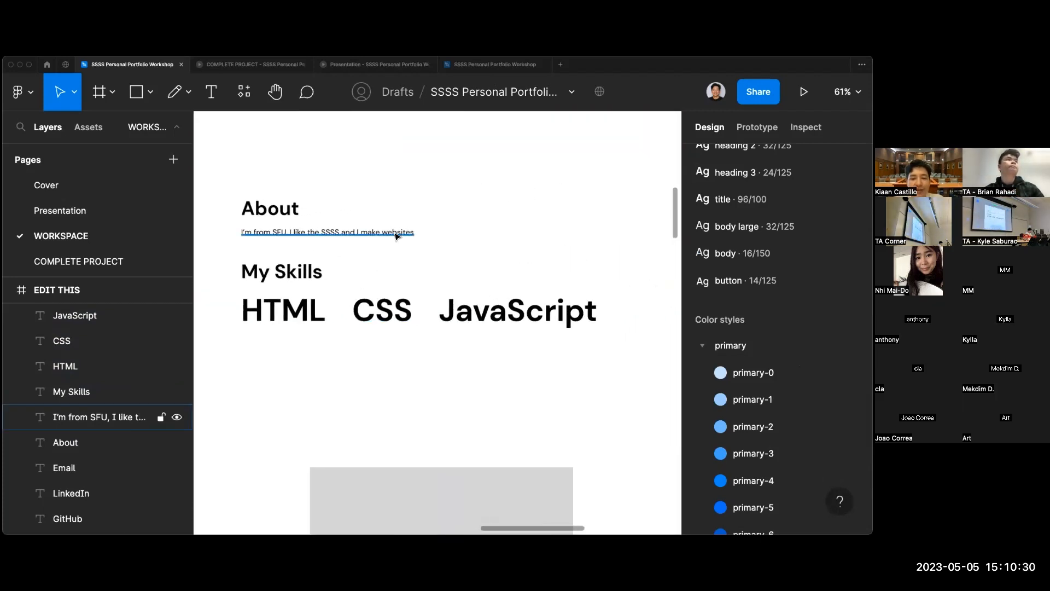
click(390, 237)
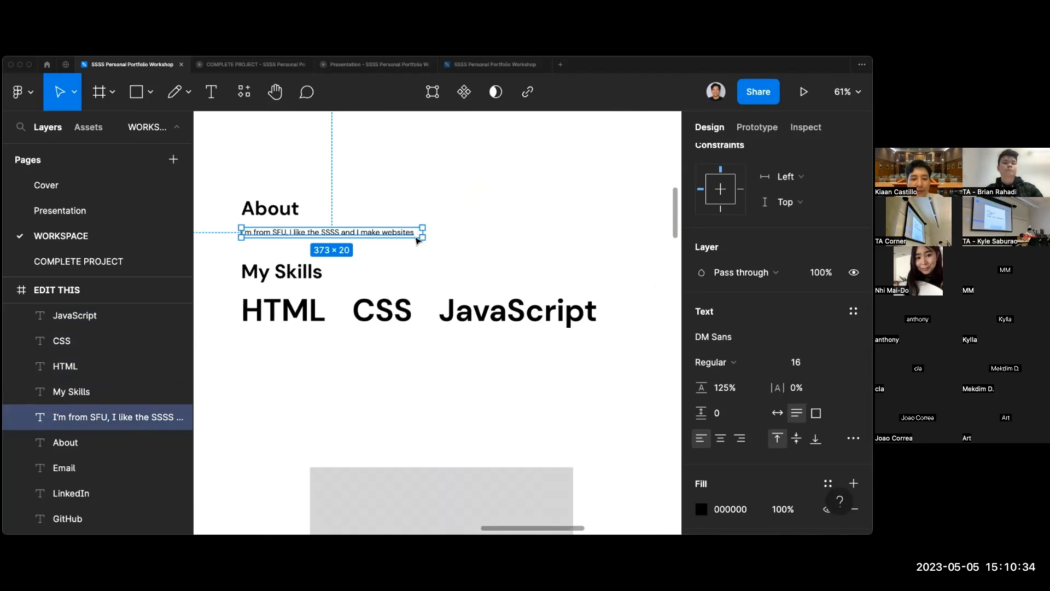
click(530, 320)
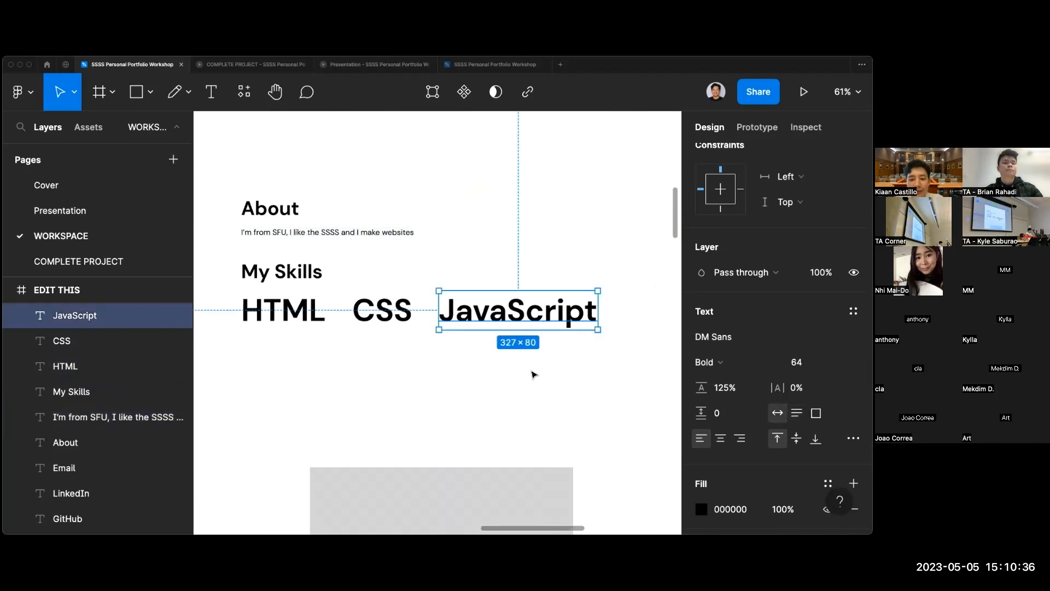
drag(534, 375, 312, 328)
drag(604, 372, 230, 292)
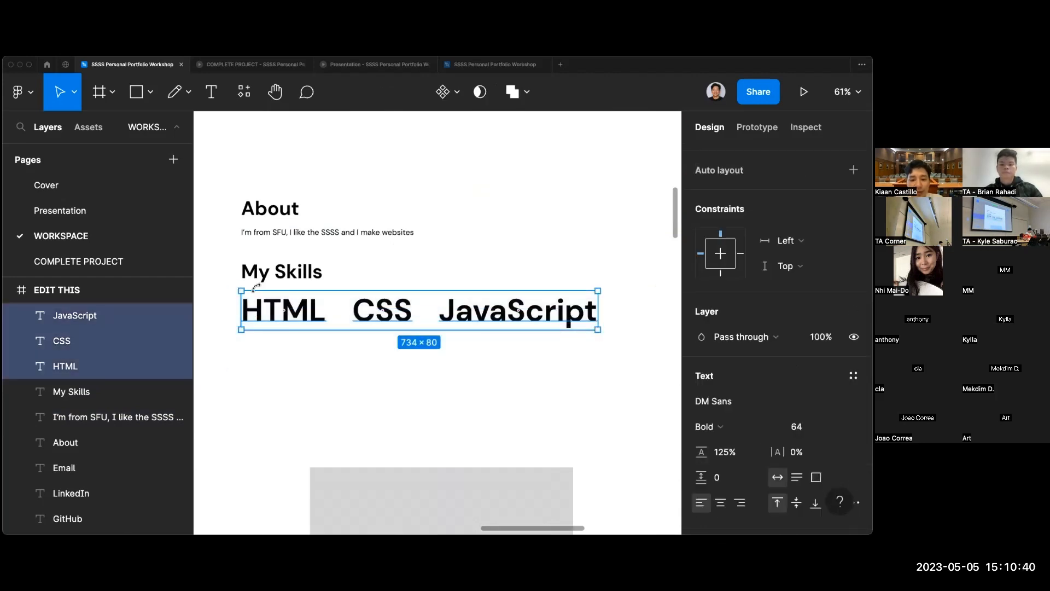
click(796, 426)
key(Return)
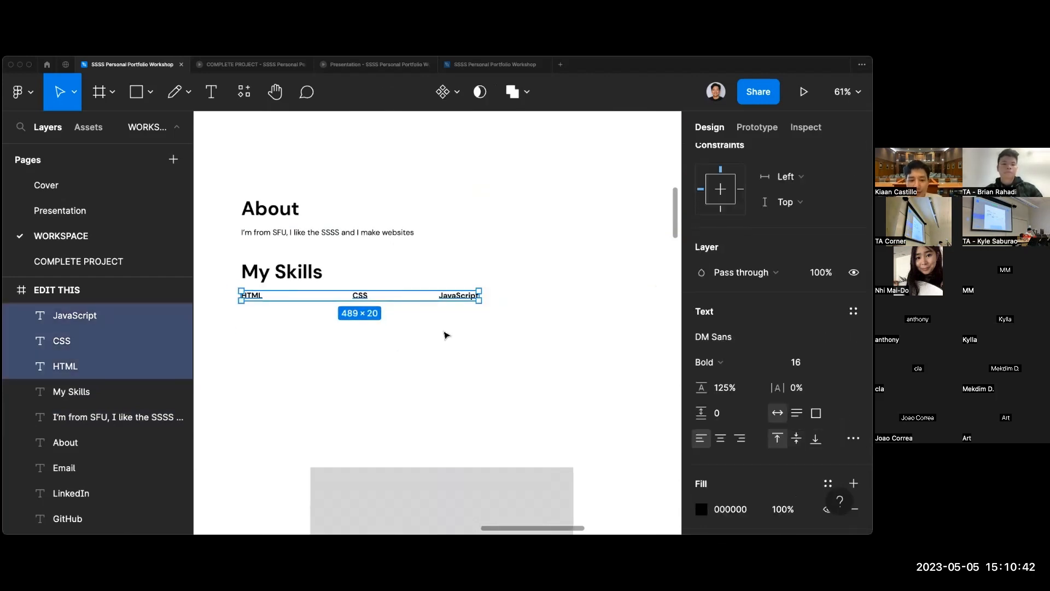
scroll(778, 339, up, 3)
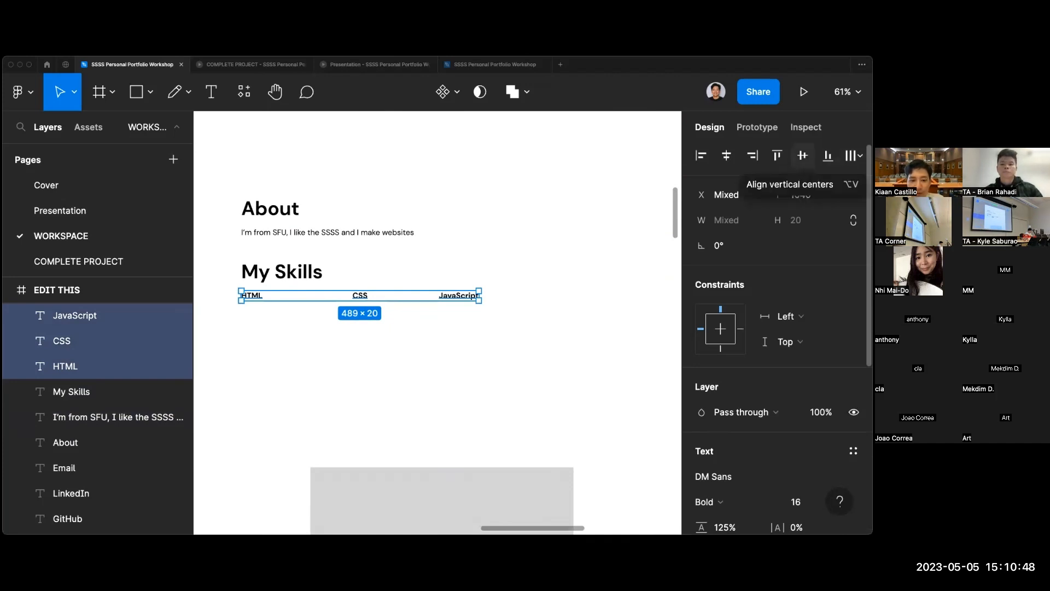
click(853, 156)
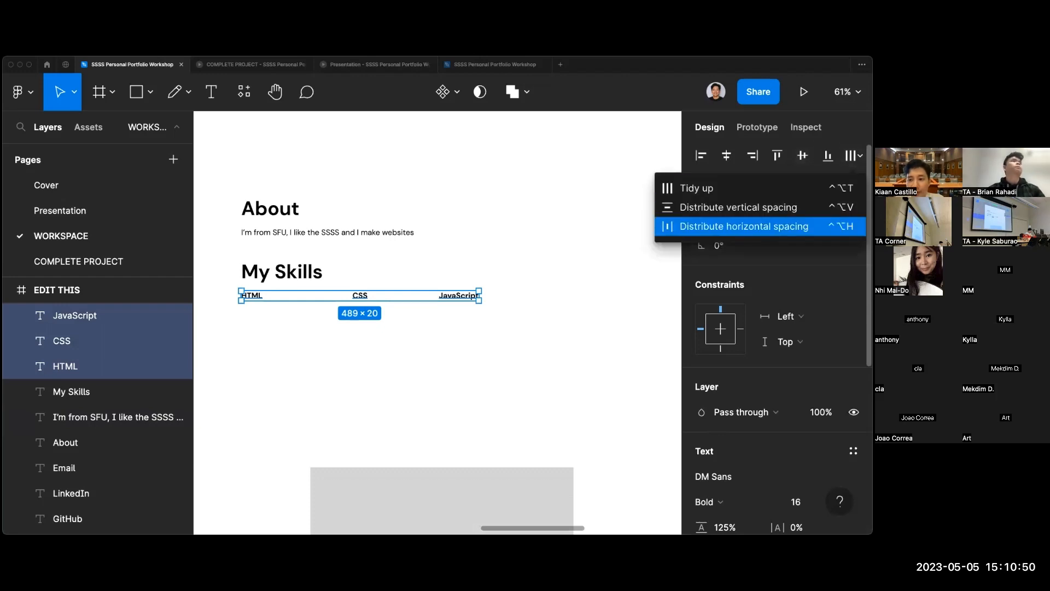
click(744, 226)
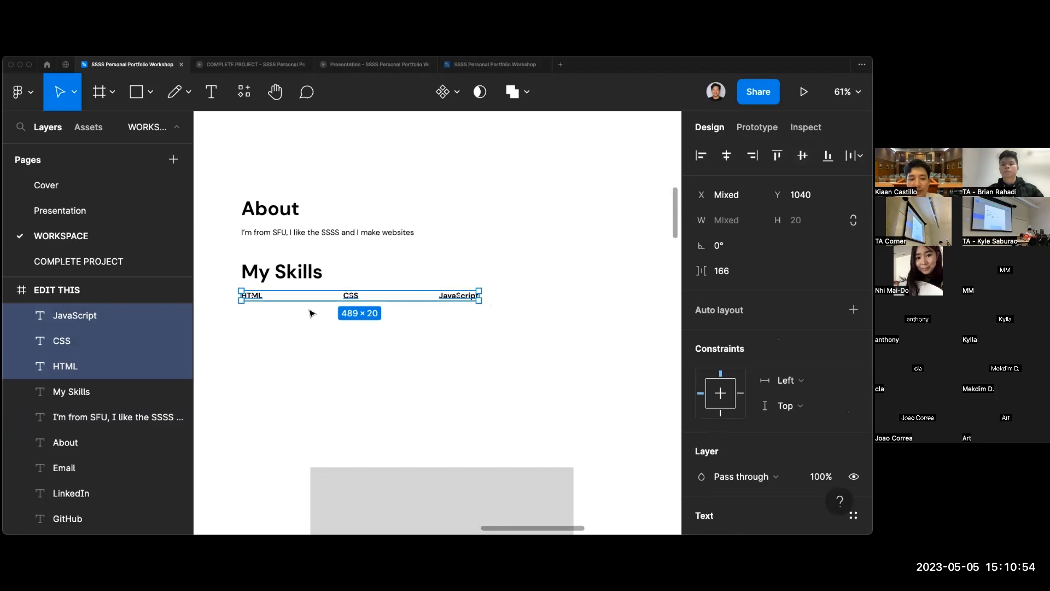
click(727, 270)
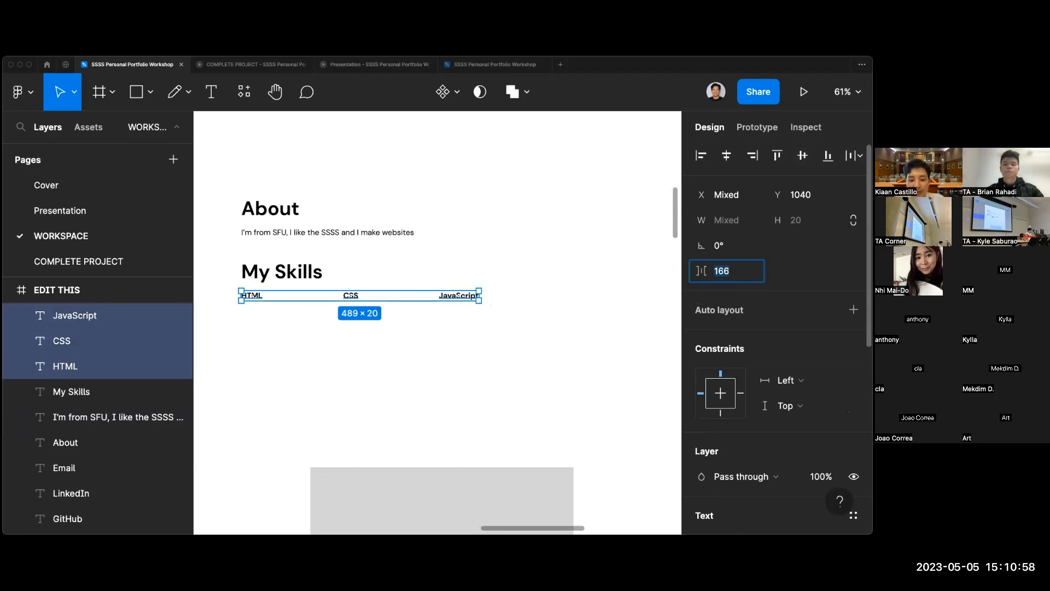
text(32)
key(Return)
click(499, 317)
scroll(499, 317, down, 1)
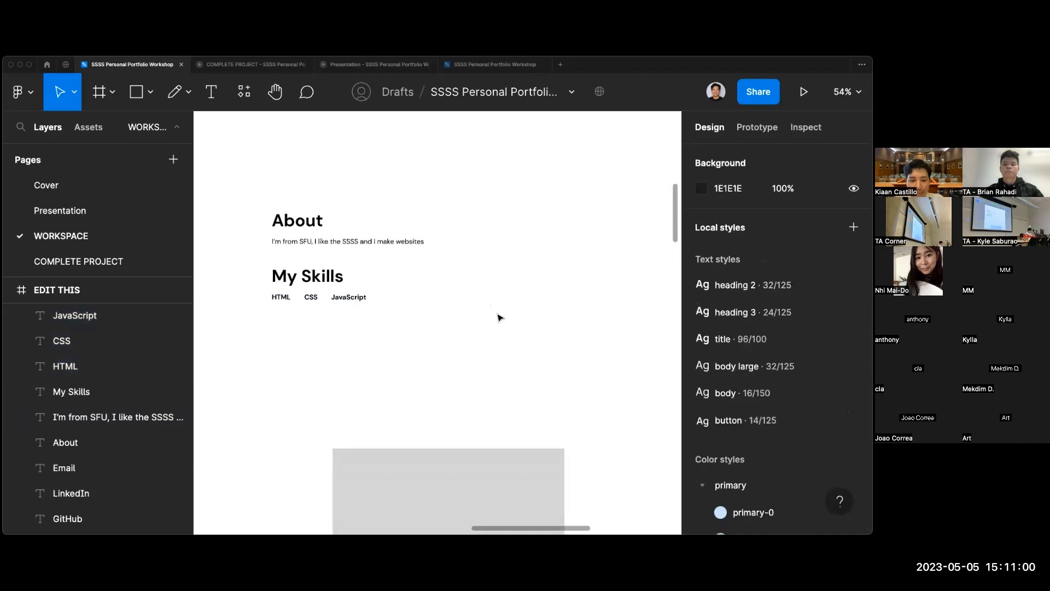
scroll(500, 318, up, 1)
scroll(499, 317, up, 2)
scroll(499, 317, down, 3)
scroll(499, 317, down, 1)
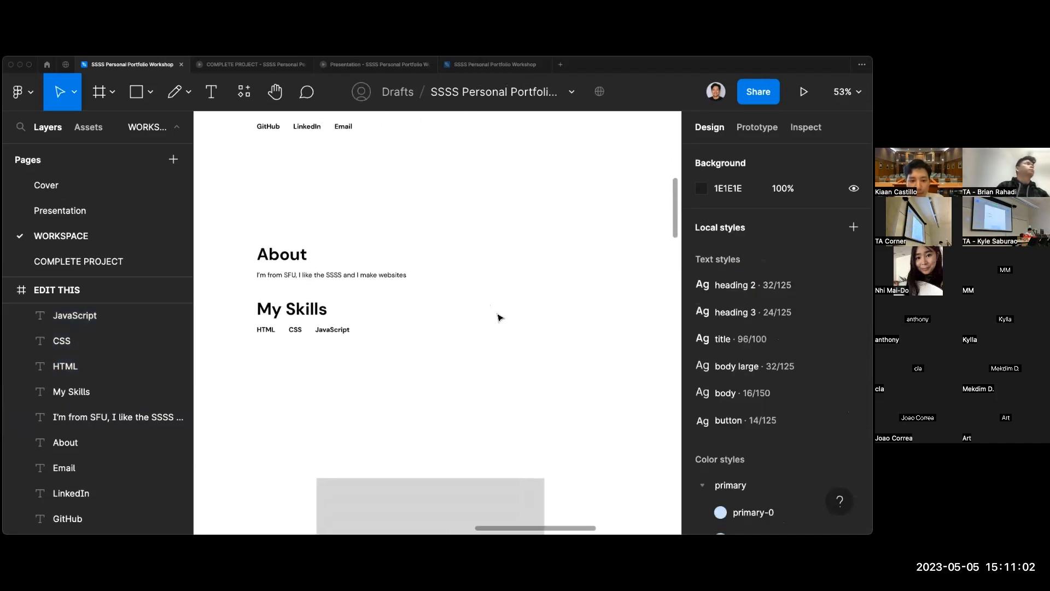
scroll(498, 318, up, 3)
scroll(499, 317, down, 2)
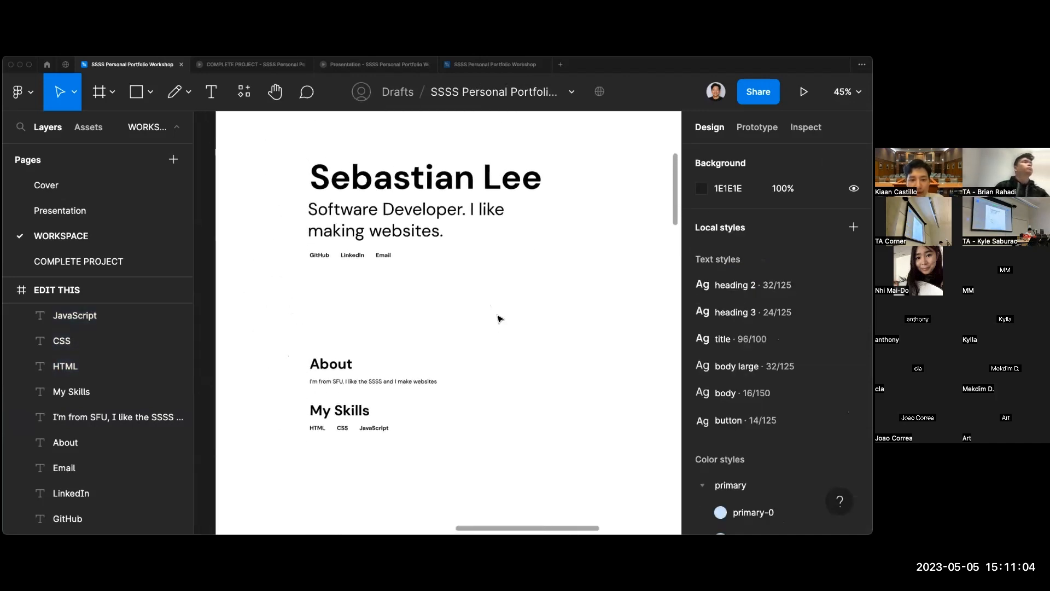
scroll(498, 317, down, 1)
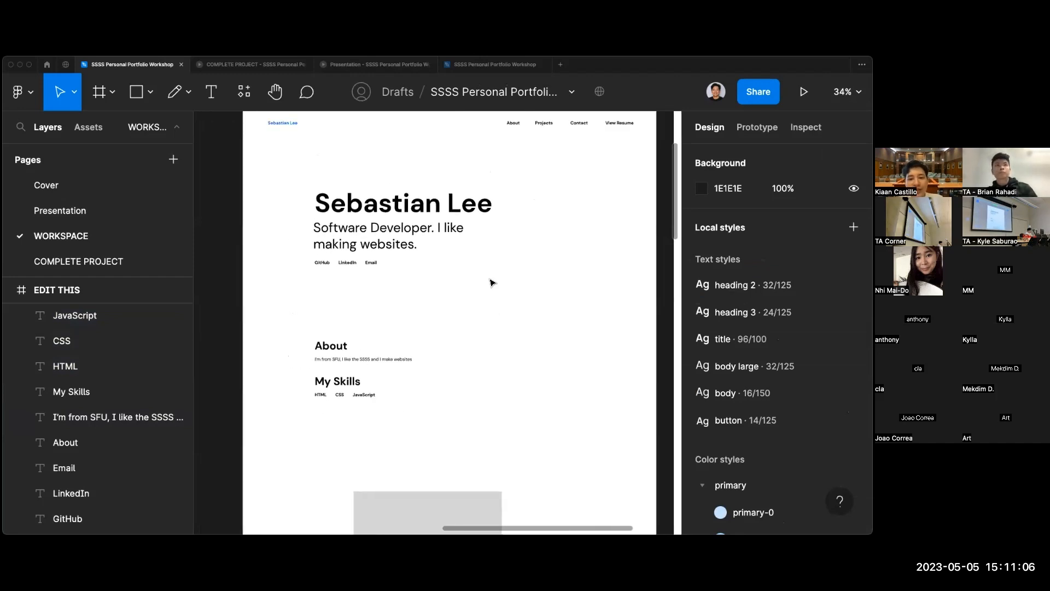
scroll(491, 282, up, 1)
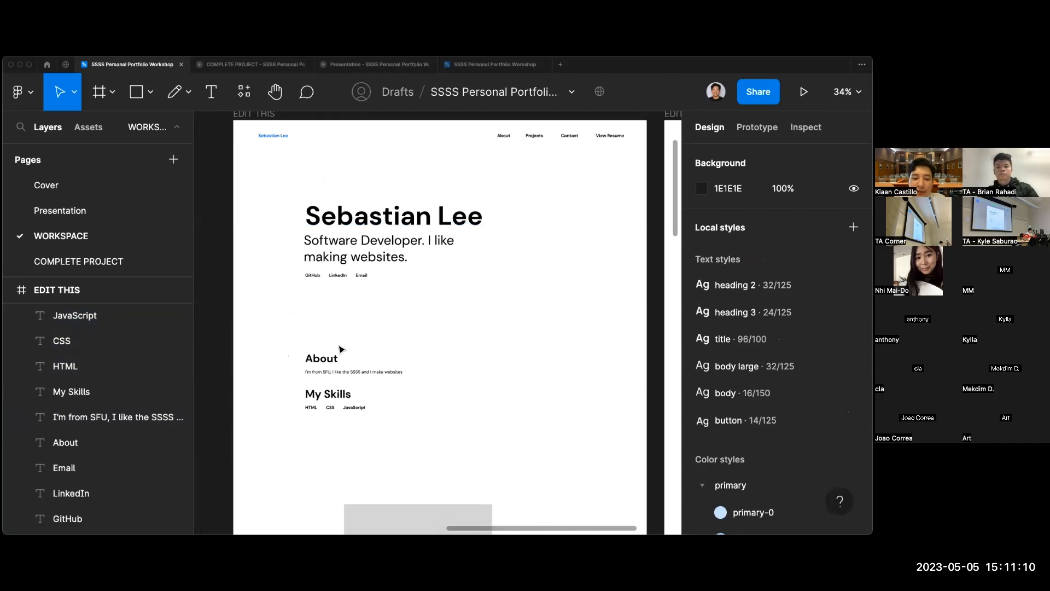
scroll(328, 418, up, 1)
scroll(329, 418, up, 2)
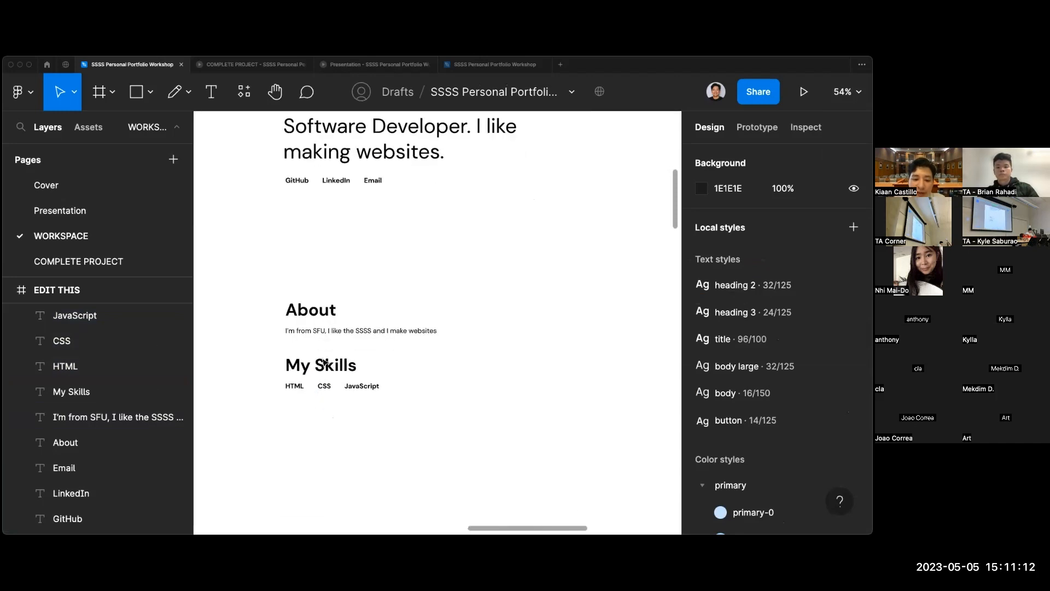
scroll(313, 374, down, 2)
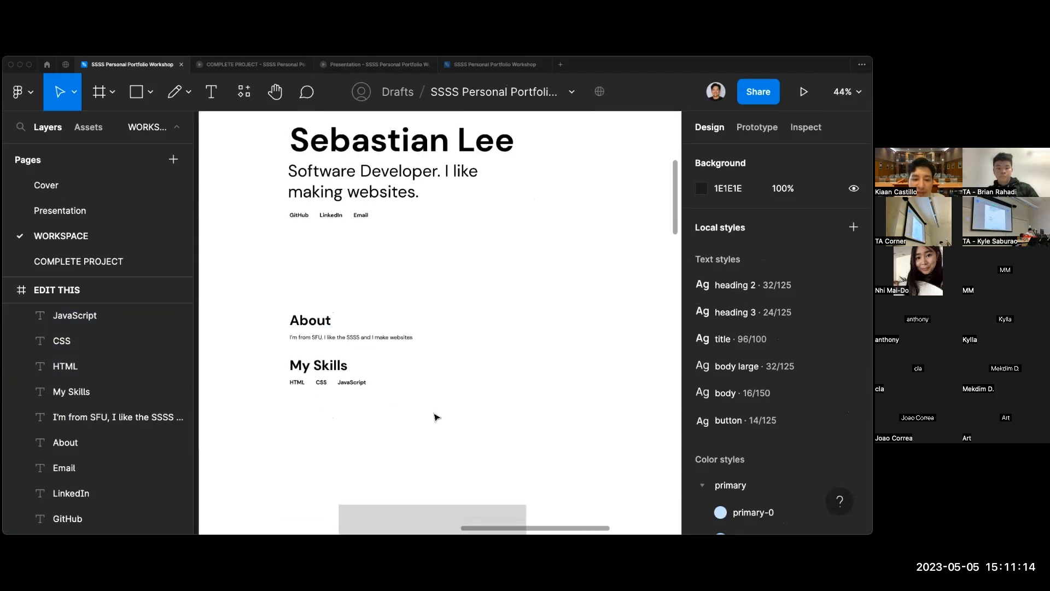
scroll(436, 416, down, 2)
scroll(436, 416, down, 1)
drag(436, 417, 535, 271)
Place Rectangle 1 at X 786, Y 758 beside About and resize it to 373×379.
scroll(535, 272, down, 1)
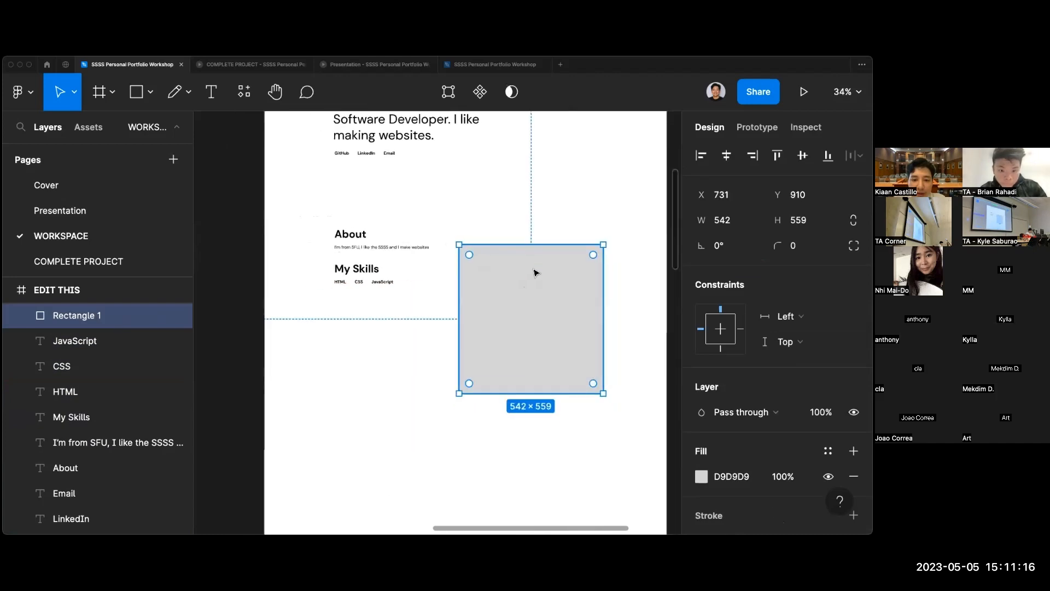
scroll(535, 274, up, 1)
scroll(535, 275, right, 1)
drag(514, 346, 471, 336)
drag(576, 237, 520, 270)
drag(490, 304, 514, 280)
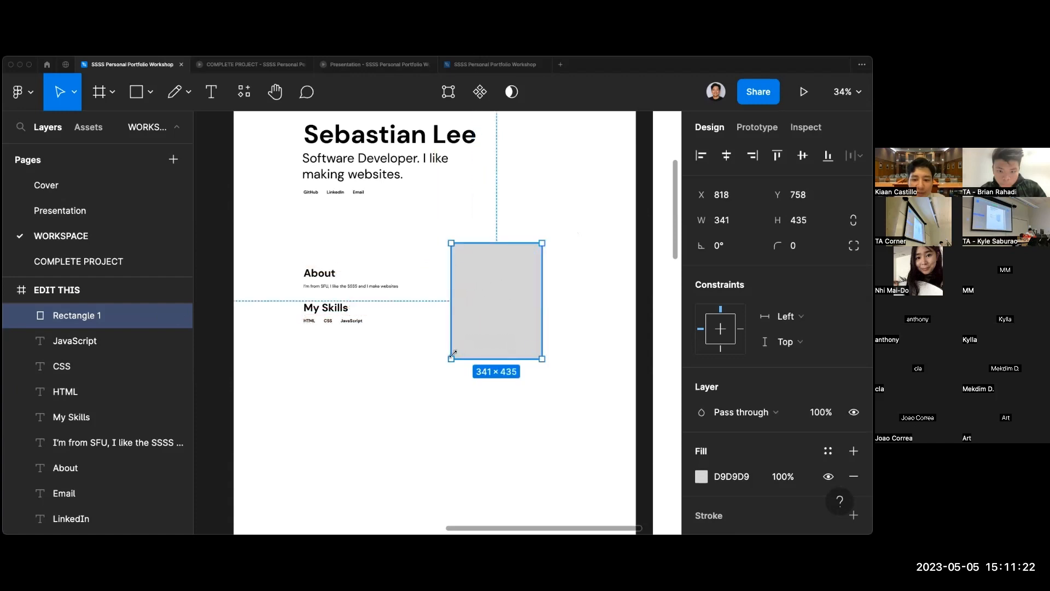
drag(453, 354, 436, 339)
drag(436, 293, 443, 294)
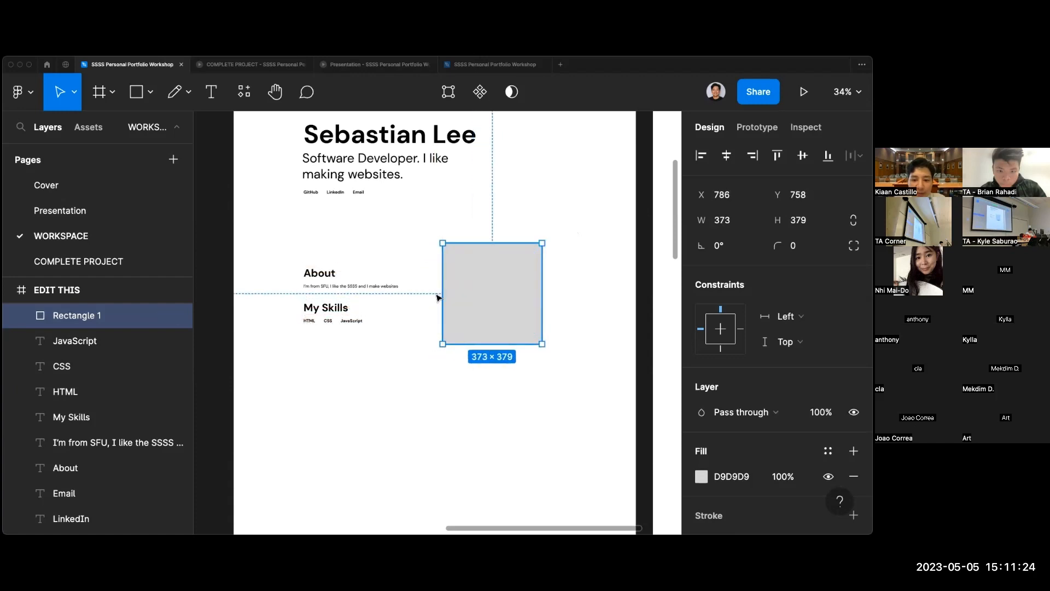
click(437, 298)
scroll(481, 342, up, 1)
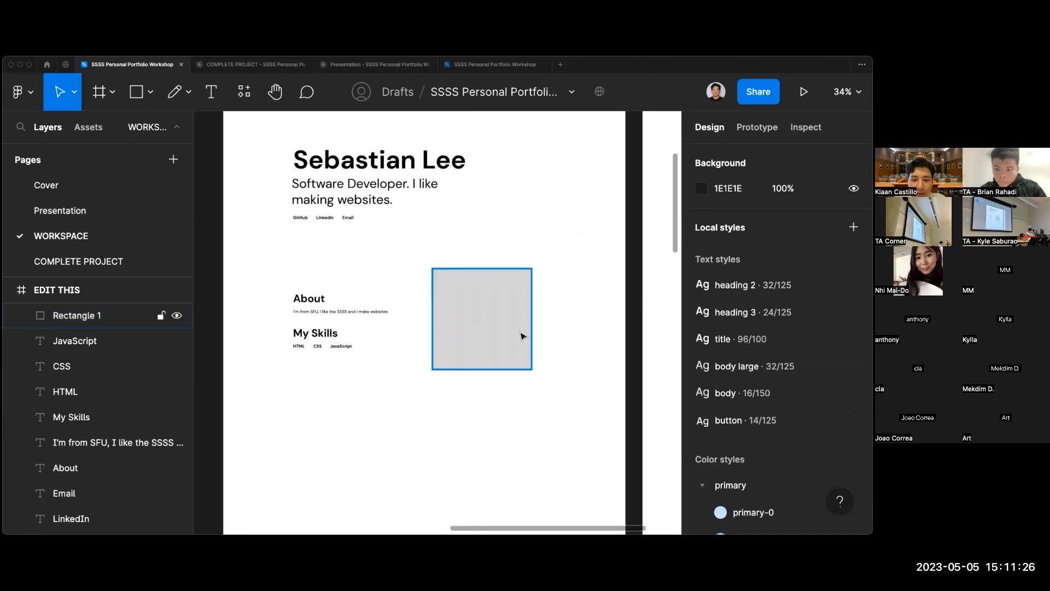
scroll(579, 345, up, 2)
scroll(581, 345, down, 2)
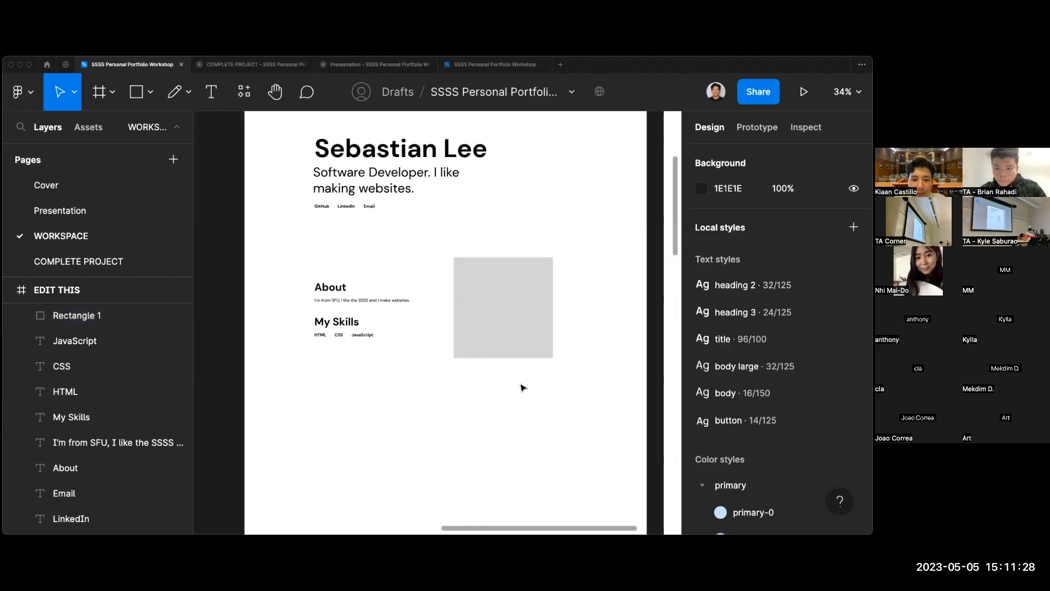
scroll(521, 387, up, 3)
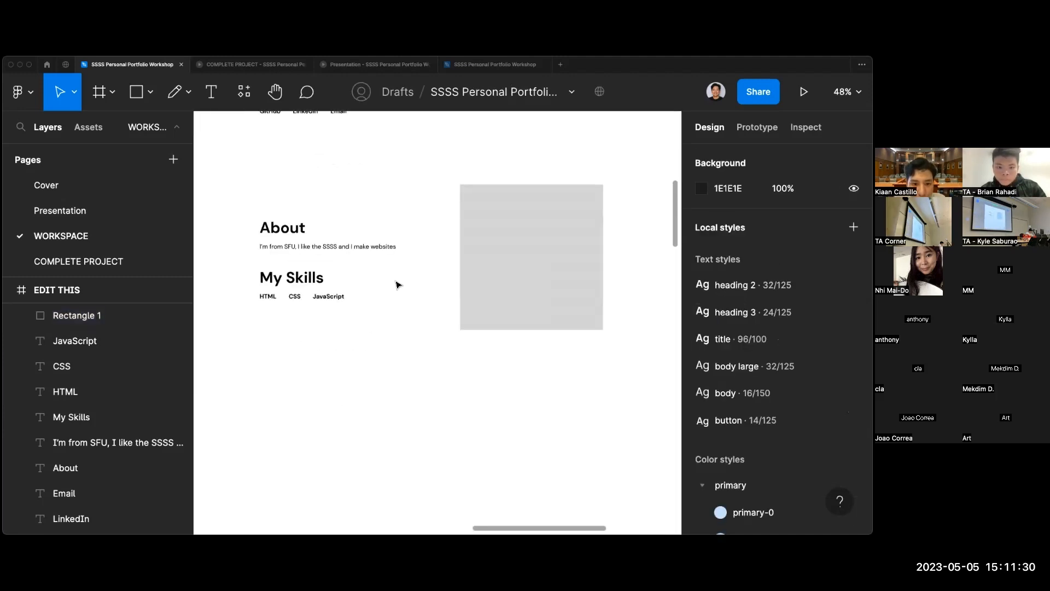
scroll(398, 284, down, 3)
scroll(397, 284, down, 5)
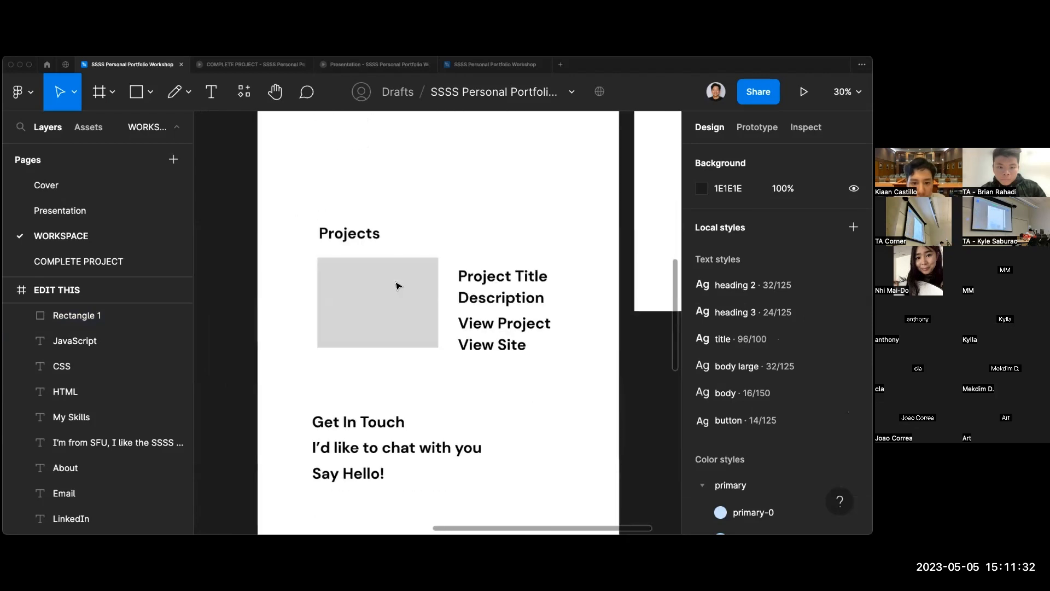
scroll(398, 285, down, 3)
scroll(398, 285, up, 5)
scroll(398, 285, up, 1)
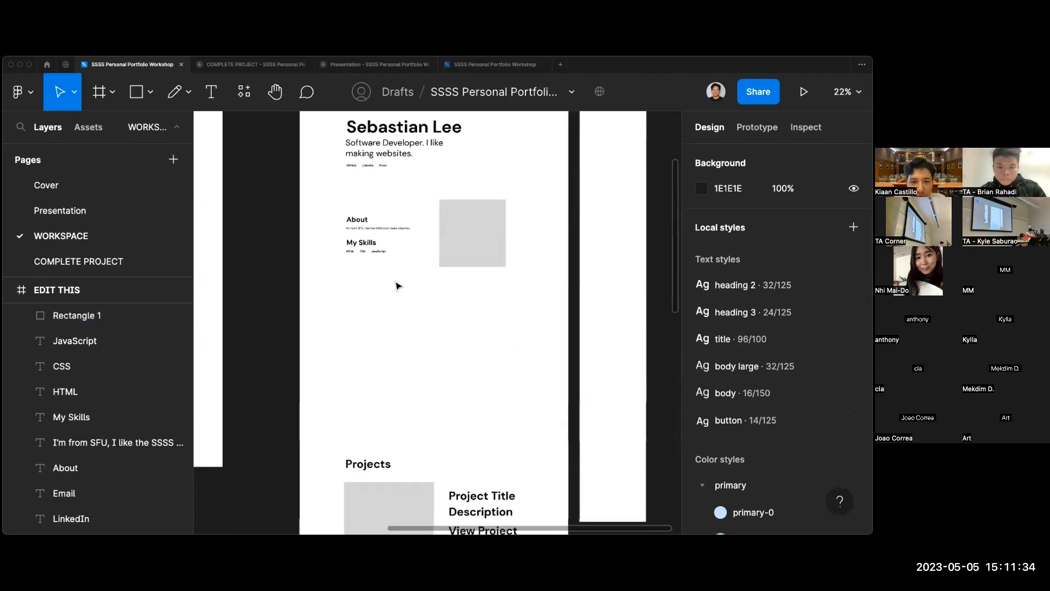
scroll(398, 284, up, 3)
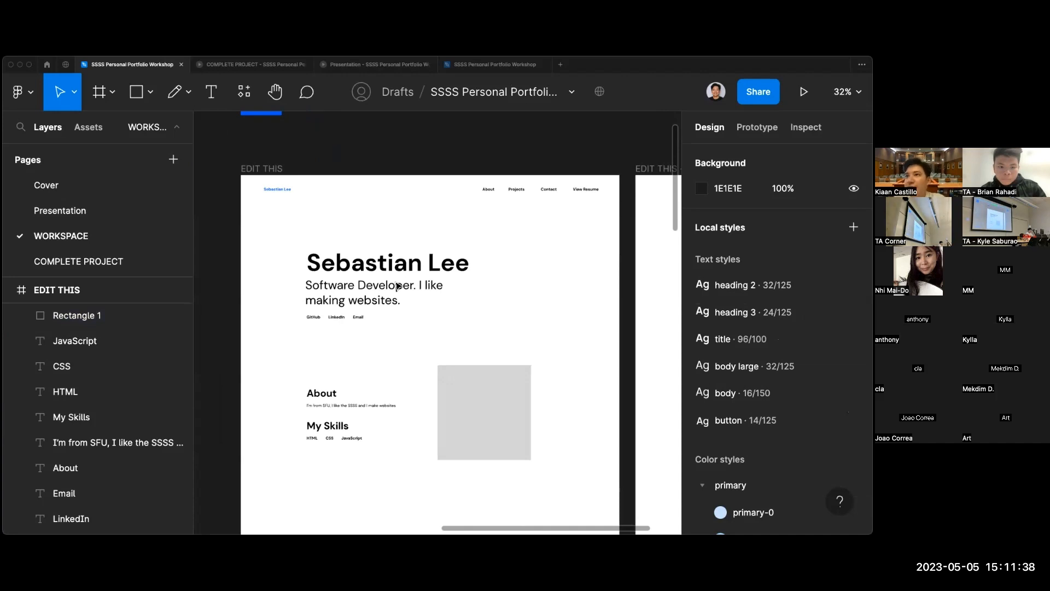
scroll(415, 289, down, 2)
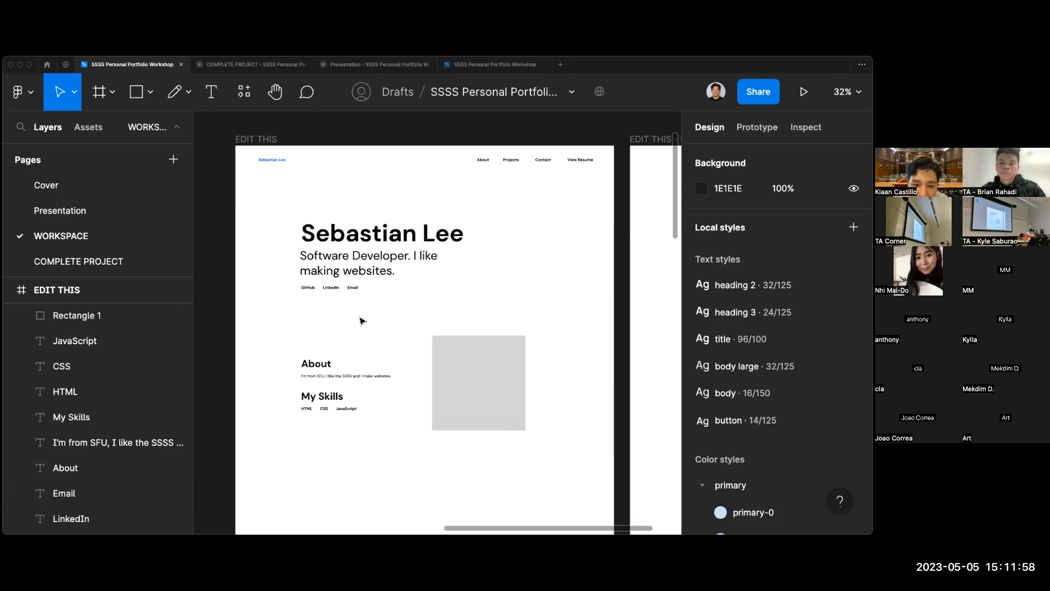
Inspect the links, skill labels, About and My Skills texts by selecting them.
drag(359, 305, 298, 282)
drag(298, 418, 361, 386)
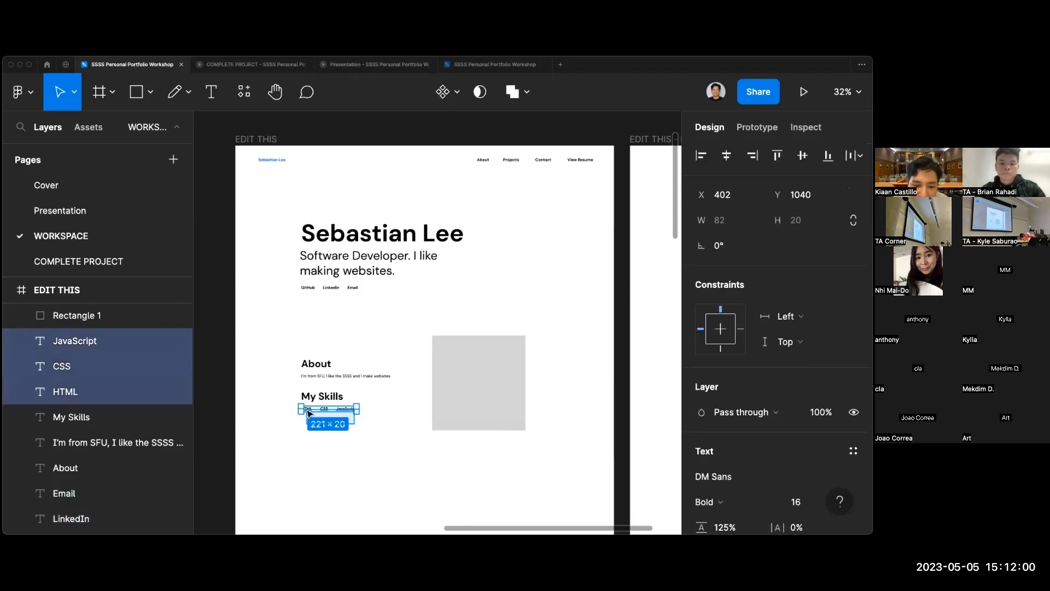
click(362, 375)
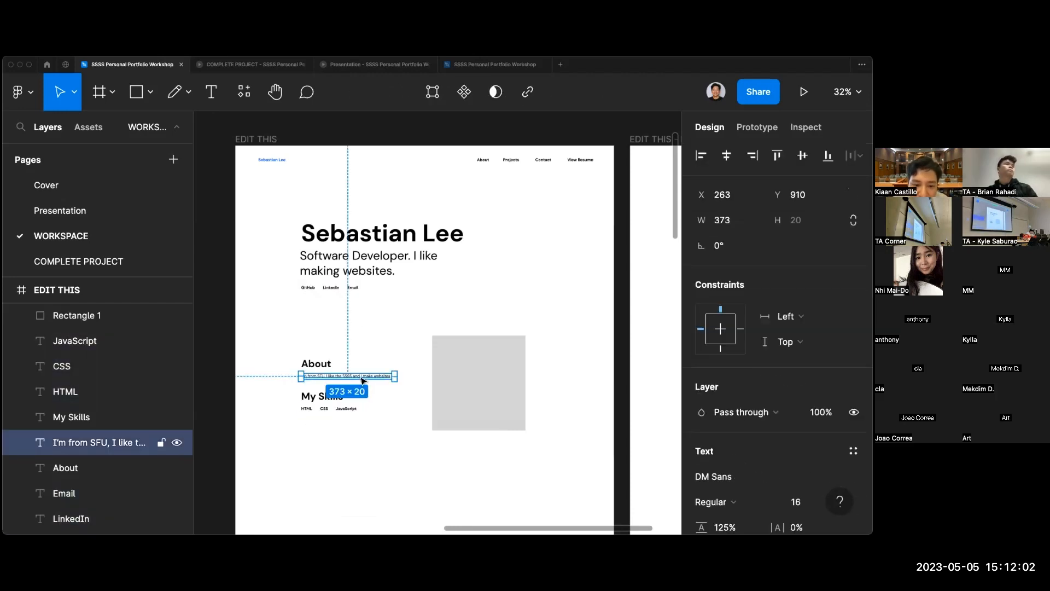
click(349, 410)
click(317, 364)
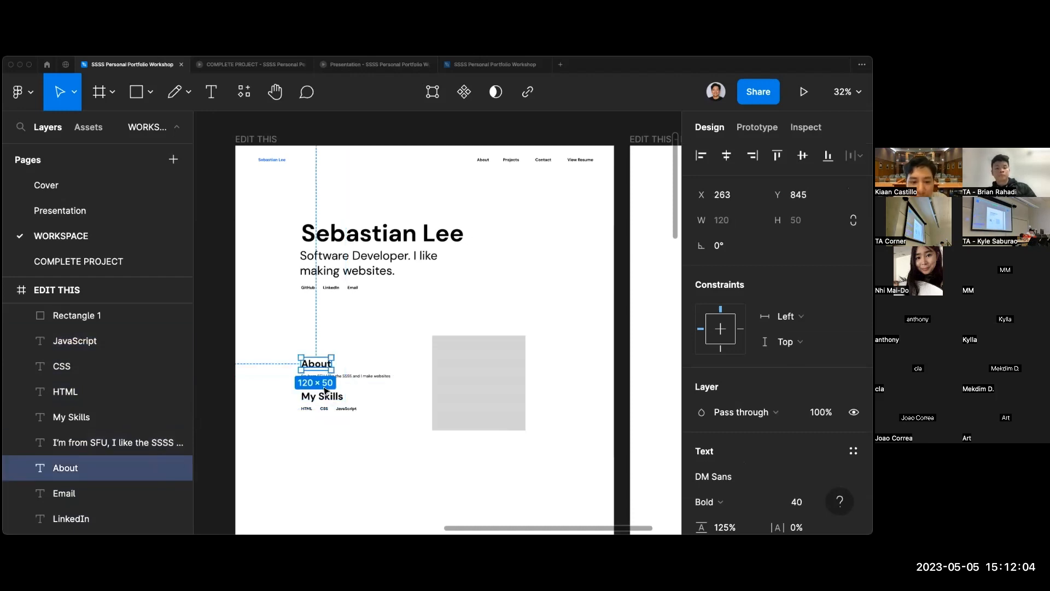
click(329, 393)
click(382, 322)
scroll(399, 336, down, 1)
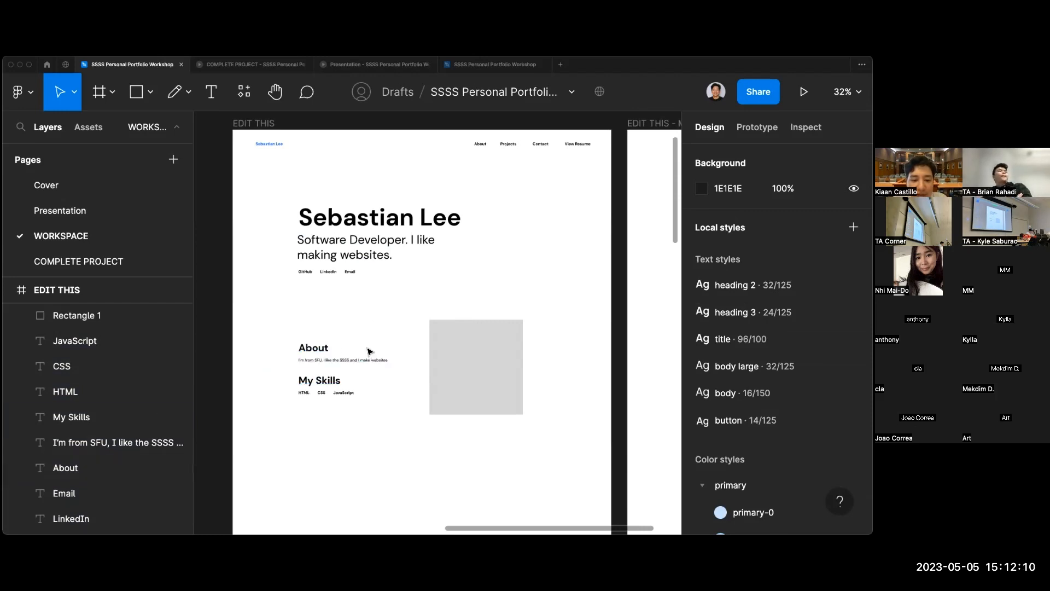
Enlarge the grey placeholder to about 406×426 and shift it right to X 824.
click(448, 358)
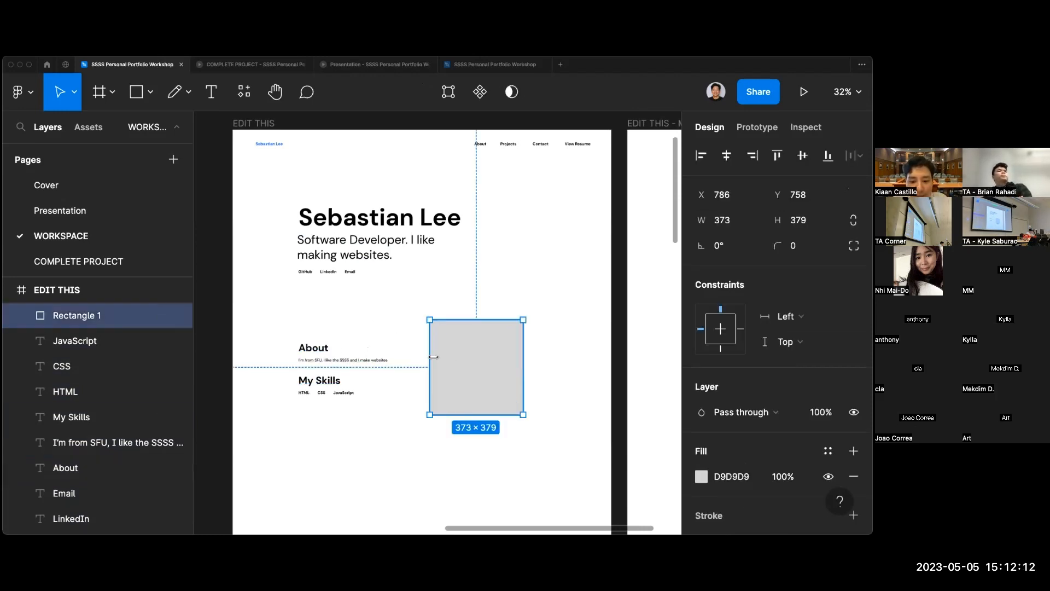
drag(433, 357, 426, 358)
drag(525, 416, 527, 427)
drag(504, 390, 533, 389)
click(448, 403)
scroll(447, 404, down, 3)
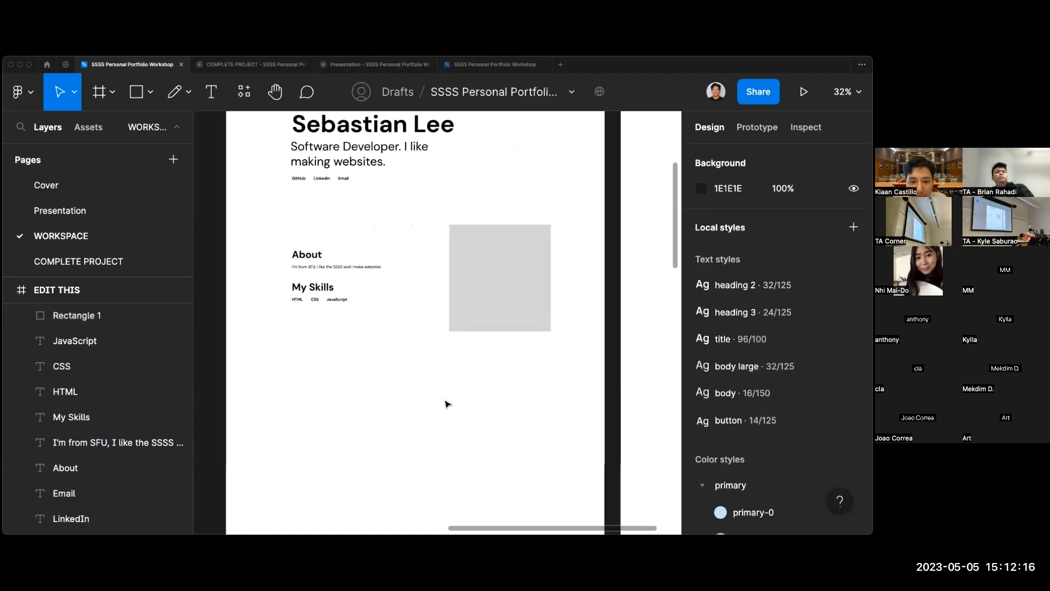
scroll(448, 404, down, 3)
scroll(448, 404, down, 2)
scroll(447, 405, up, 1)
scroll(447, 404, down, 1)
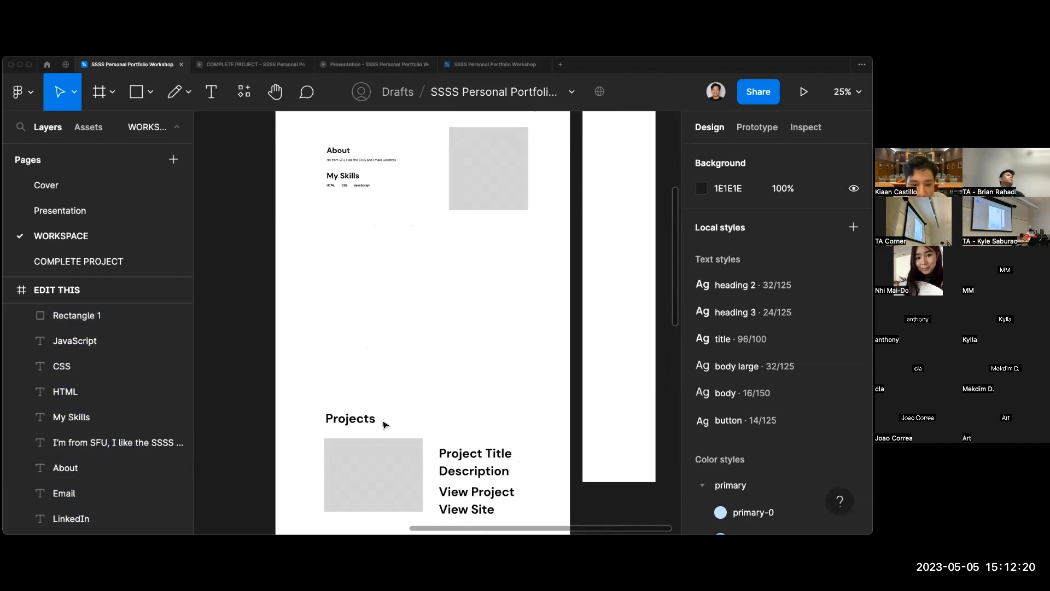
scroll(385, 425, down, 3)
scroll(347, 188, down, 2)
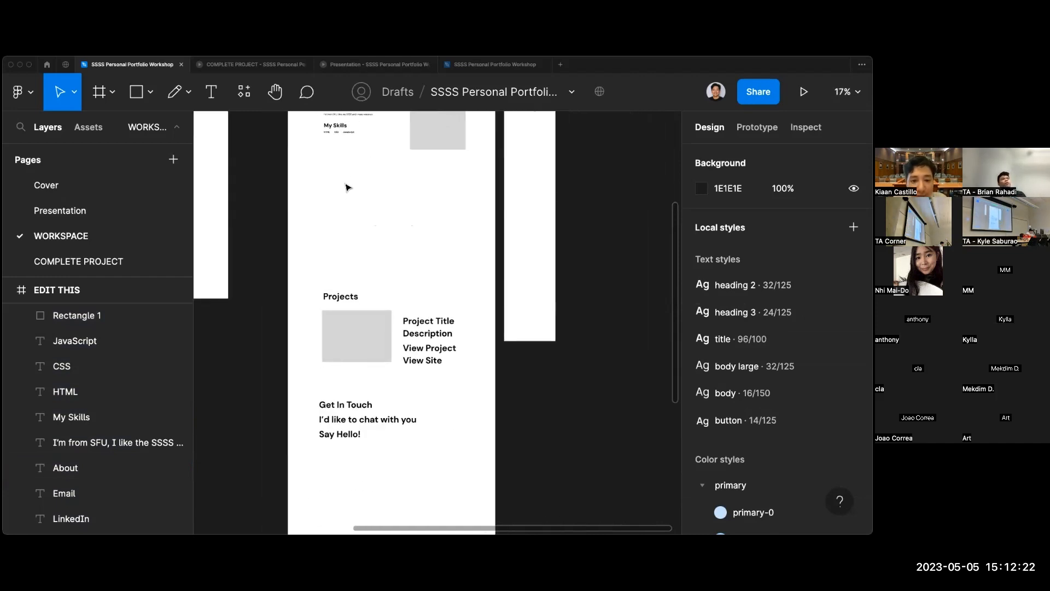
scroll(348, 188, up, 2)
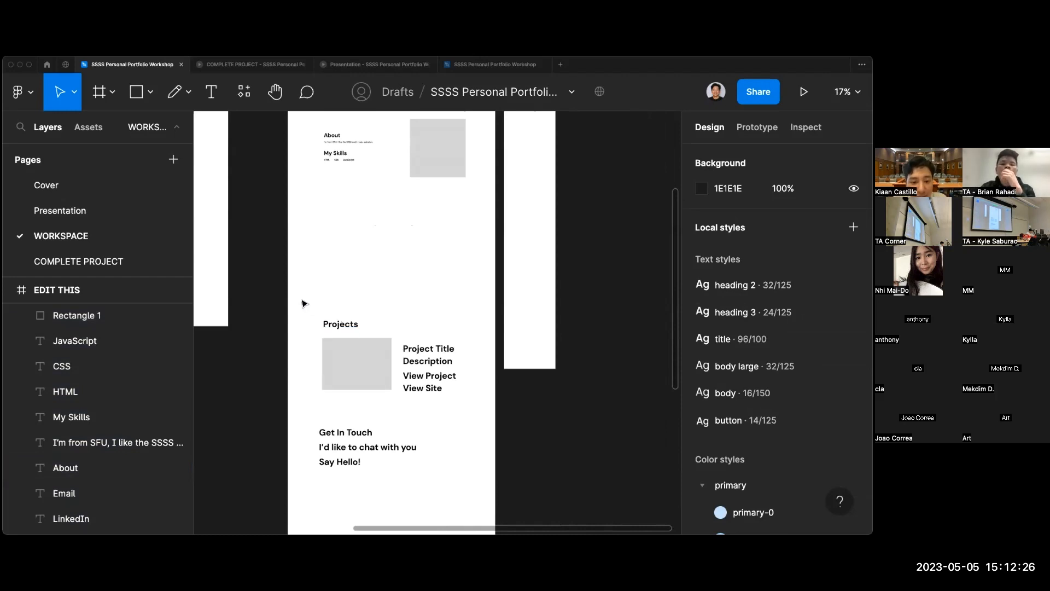
Drag the Projects heading, project card and Get In Touch lines up closer beneath My Skills.
drag(305, 303, 477, 467)
scroll(477, 438, up, 2)
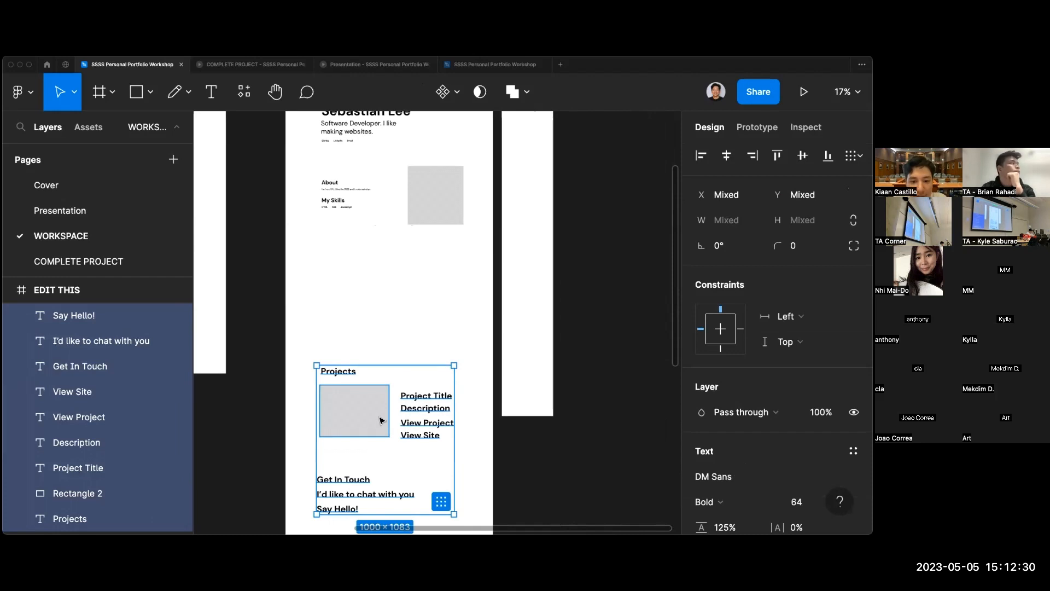
drag(386, 419, 382, 306)
key(Escape)
scroll(366, 238, up, 5)
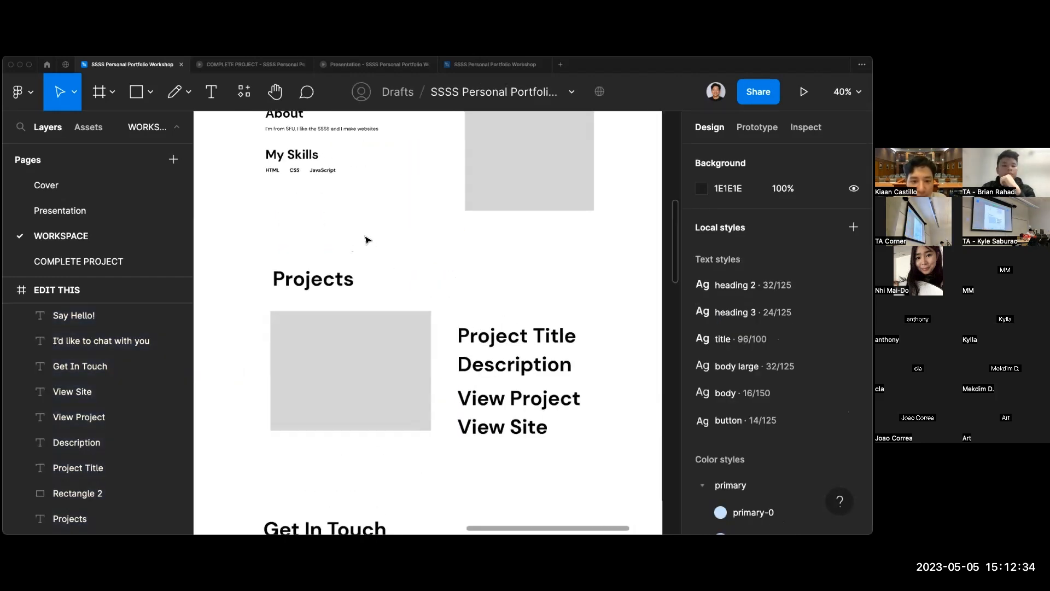
scroll(365, 239, up, 3)
scroll(366, 239, down, 2)
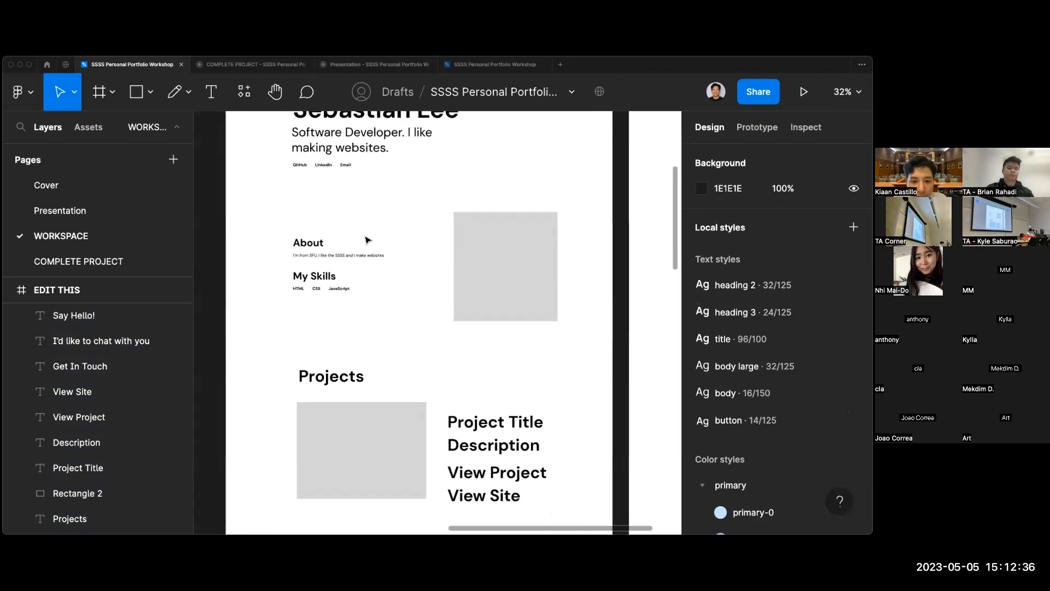
scroll(413, 348, down, 2)
scroll(413, 349, up, 2)
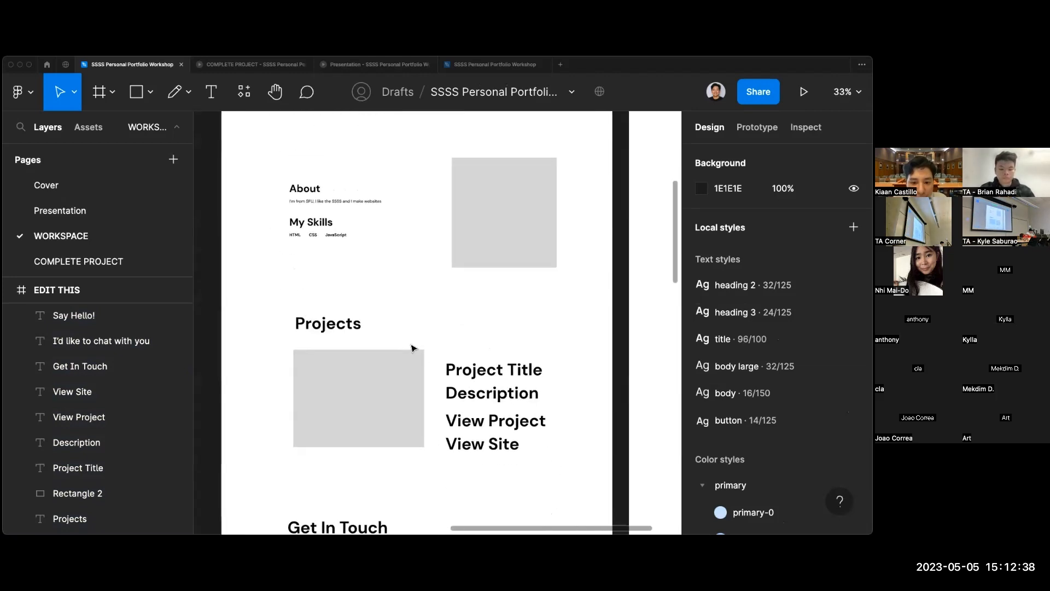
scroll(413, 348, down, 1)
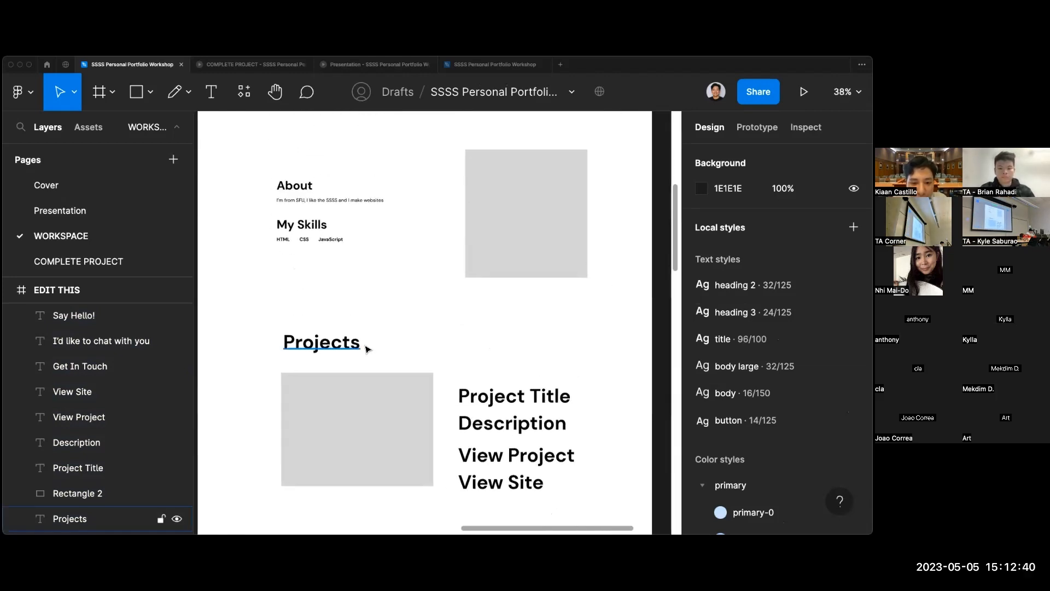
click(334, 346)
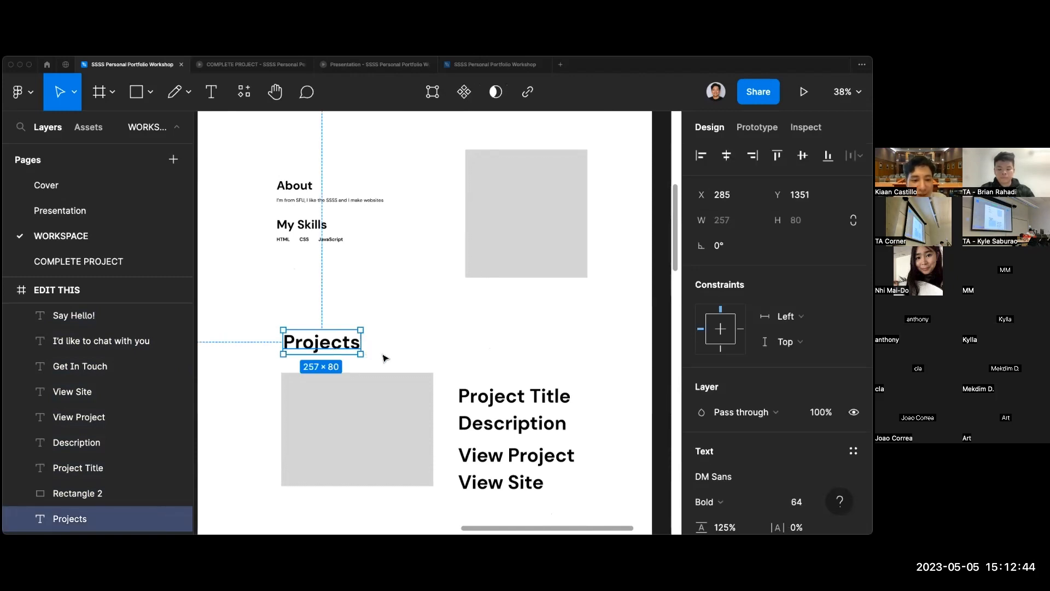
Set the Projects heading to Bold 40 and left-align it with About and My Skills.
click(306, 187)
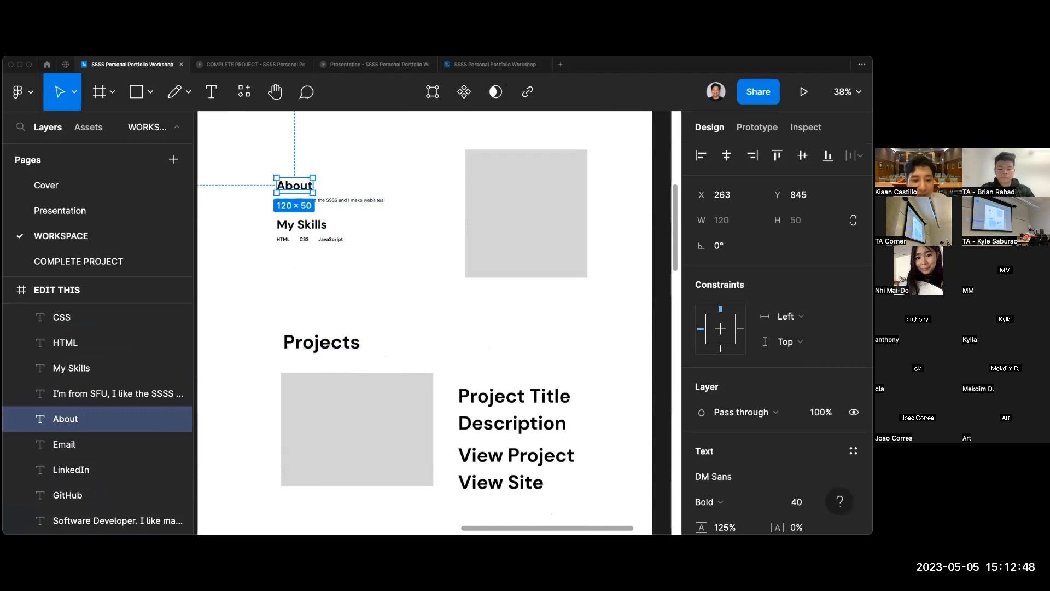
scroll(777, 328, down, 3)
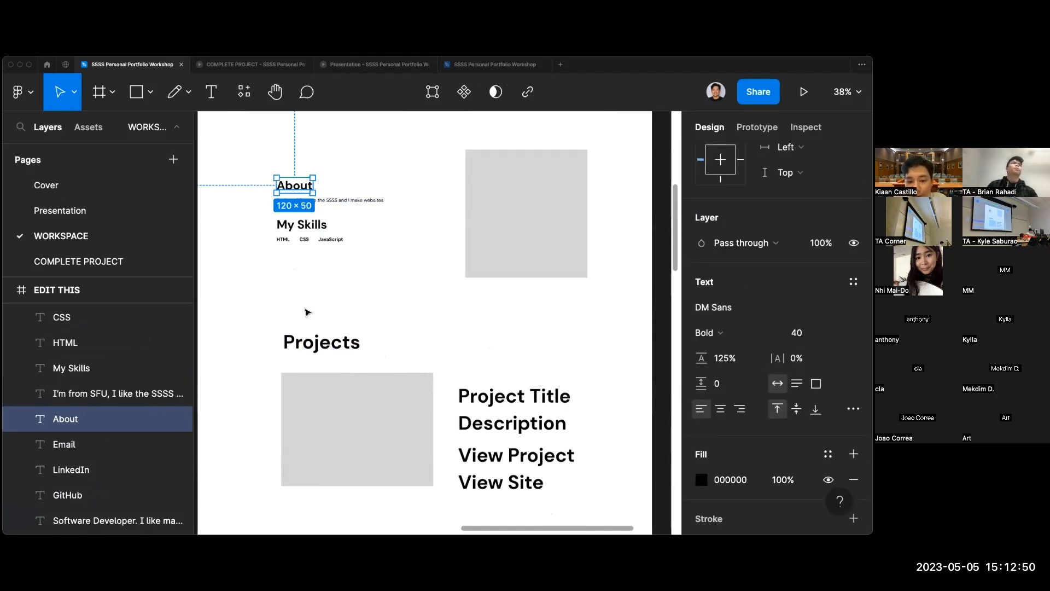
click(309, 342)
click(799, 333)
text(40)
key(Return)
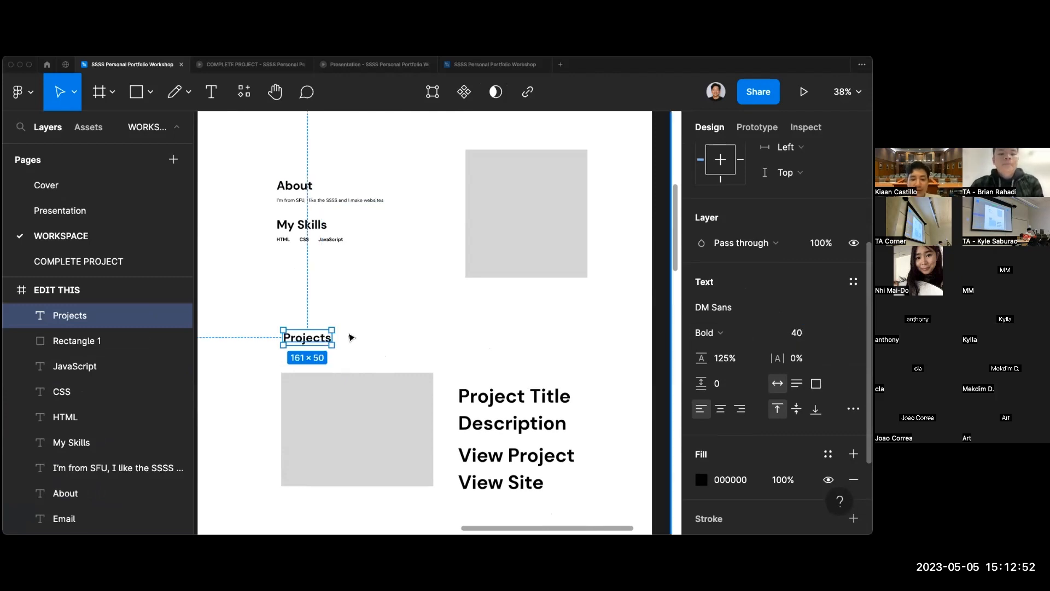
drag(302, 346, 296, 344)
click(376, 355)
Select the project card's image placeholder and Project Title text to inspect them.
scroll(378, 355, down, 1)
click(378, 354)
click(396, 332)
scroll(399, 330, left, 1)
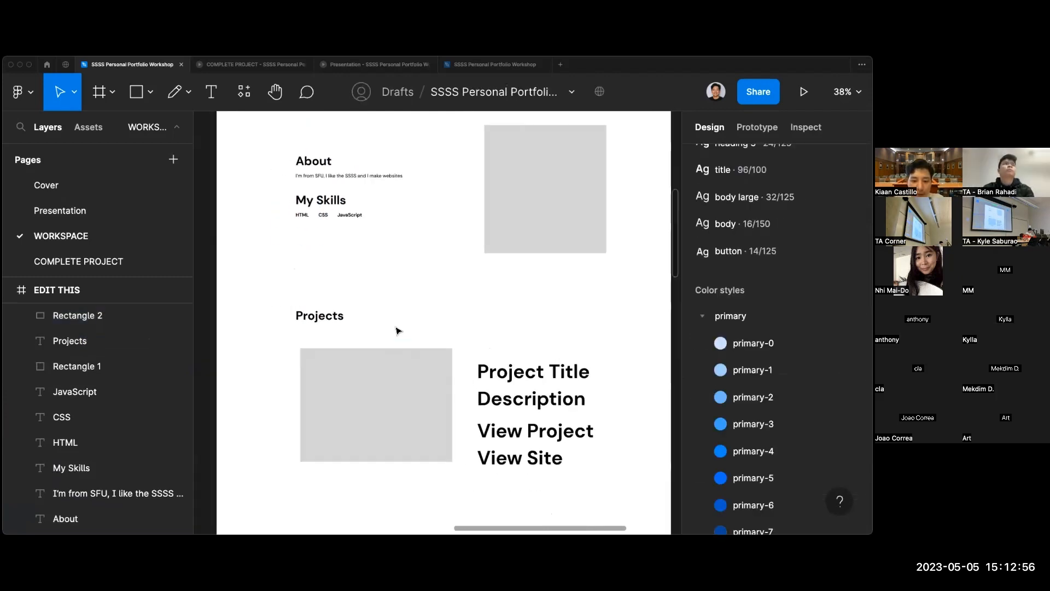
click(536, 368)
scroll(539, 367, down, 1)
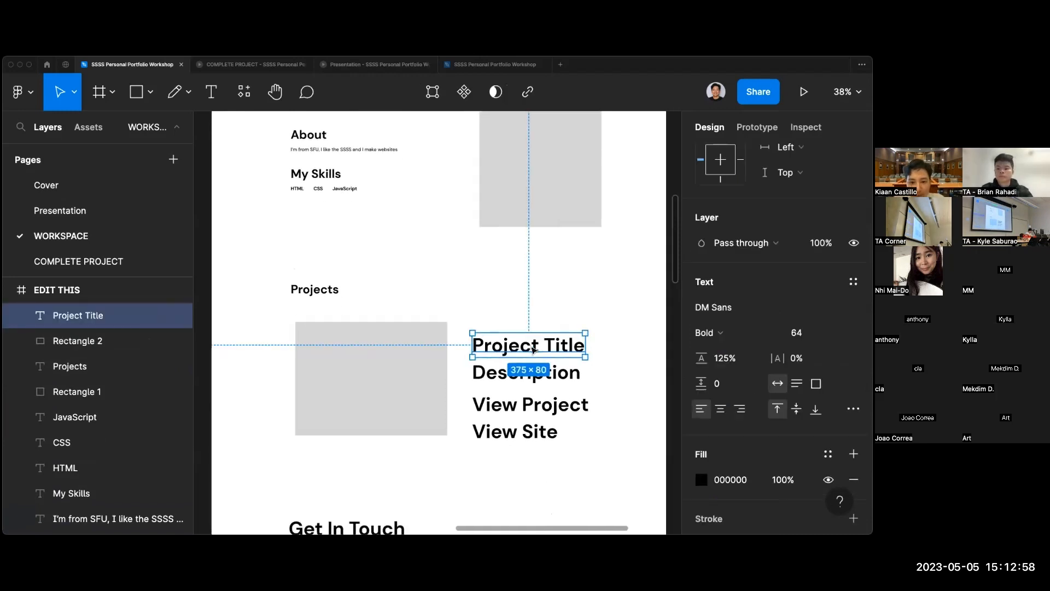
Move Project Title up to the placeholder's top and set its font size to 32.
mouse_move(433, 367)
mouse_down()
mouse_move(420, 358)
mouse_move(429, 360)
mouse_up()
drag(529, 350, 517, 344)
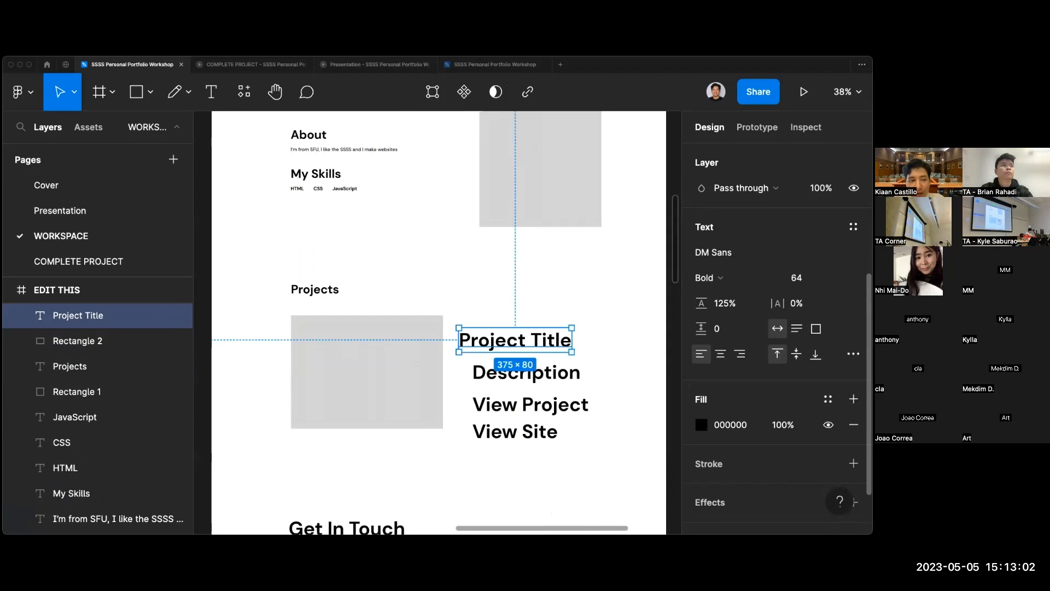
click(336, 290)
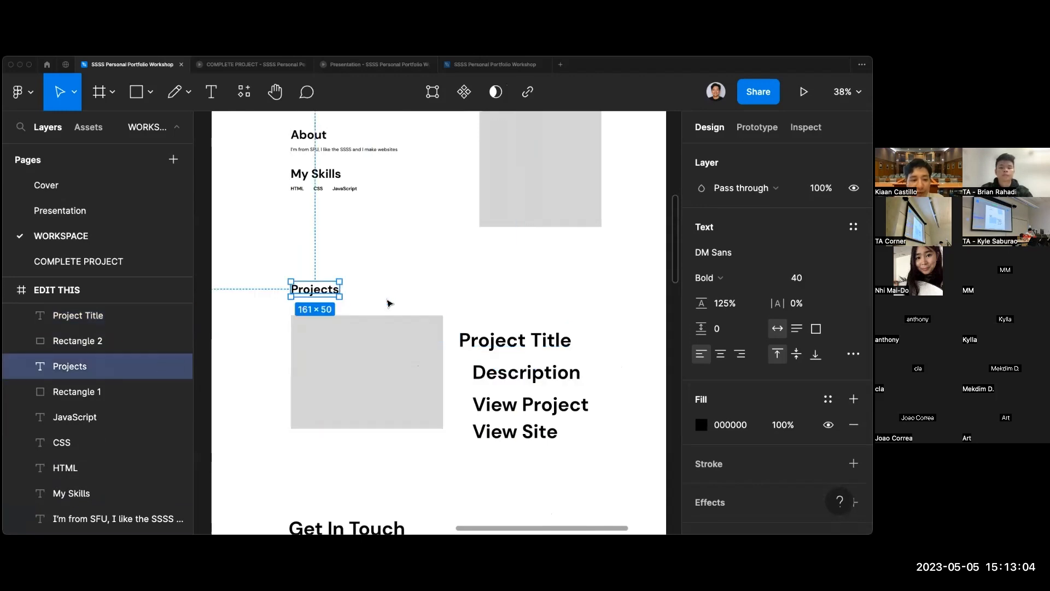
click(560, 349)
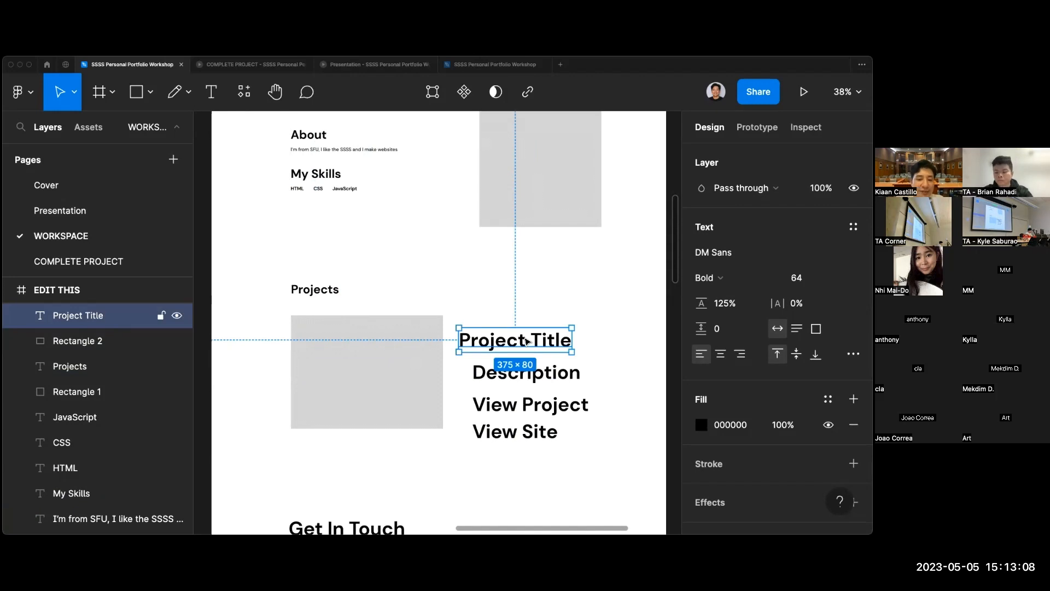
click(338, 294)
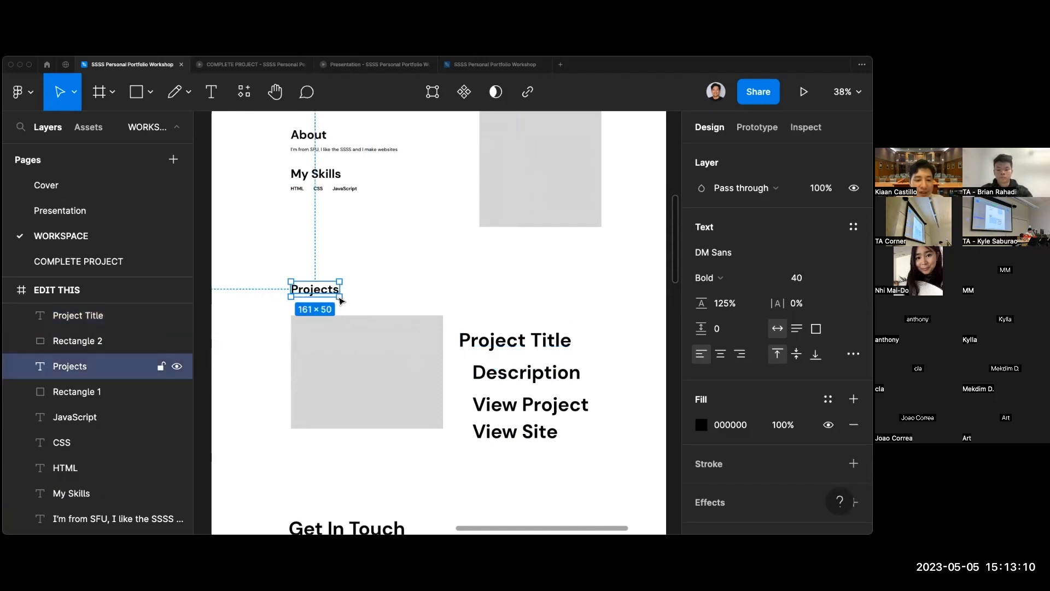
click(535, 328)
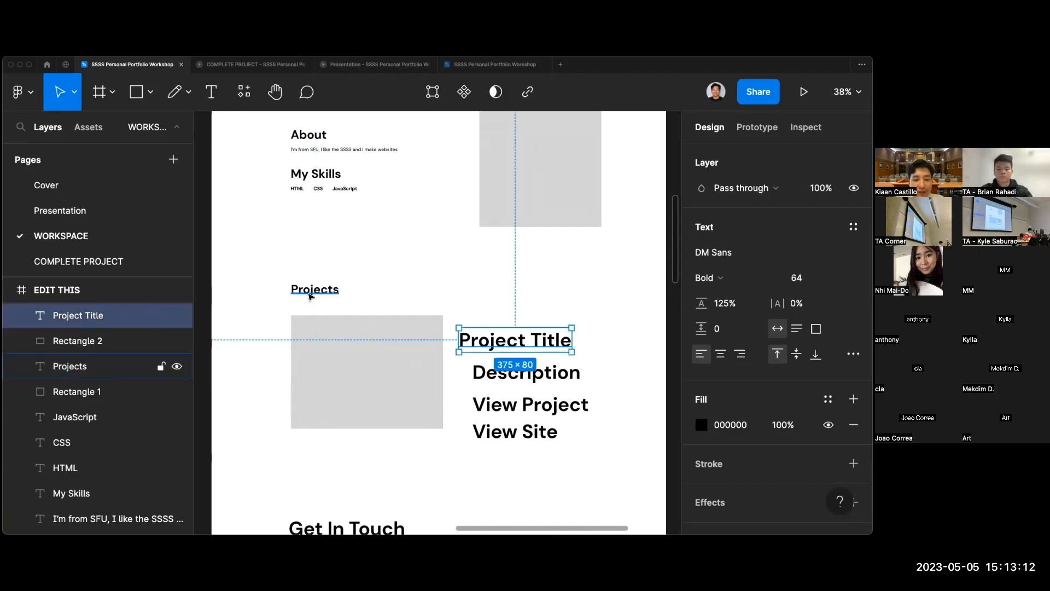
click(310, 296)
click(538, 338)
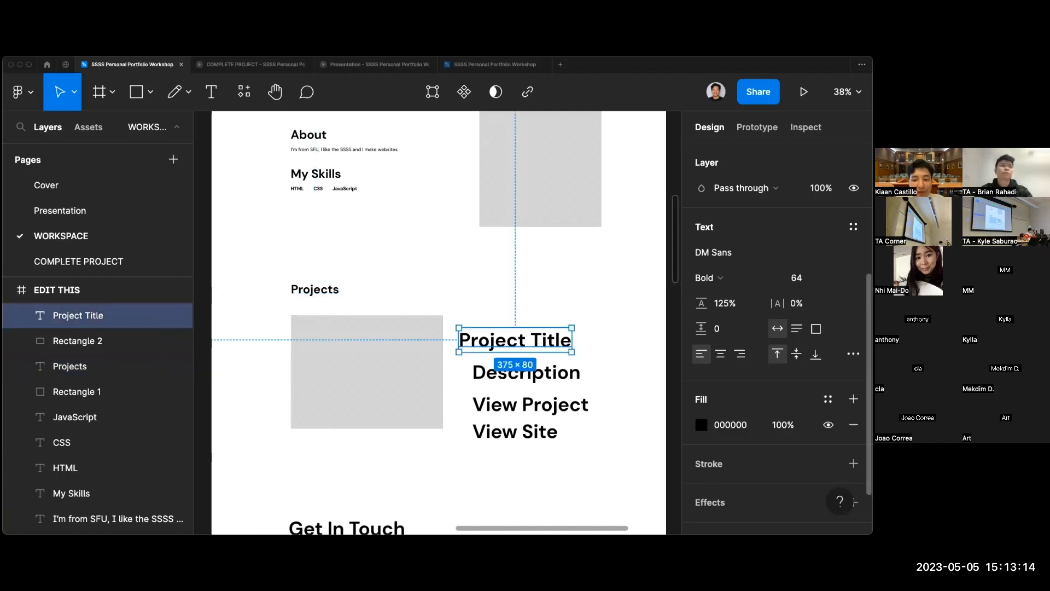
click(837, 277)
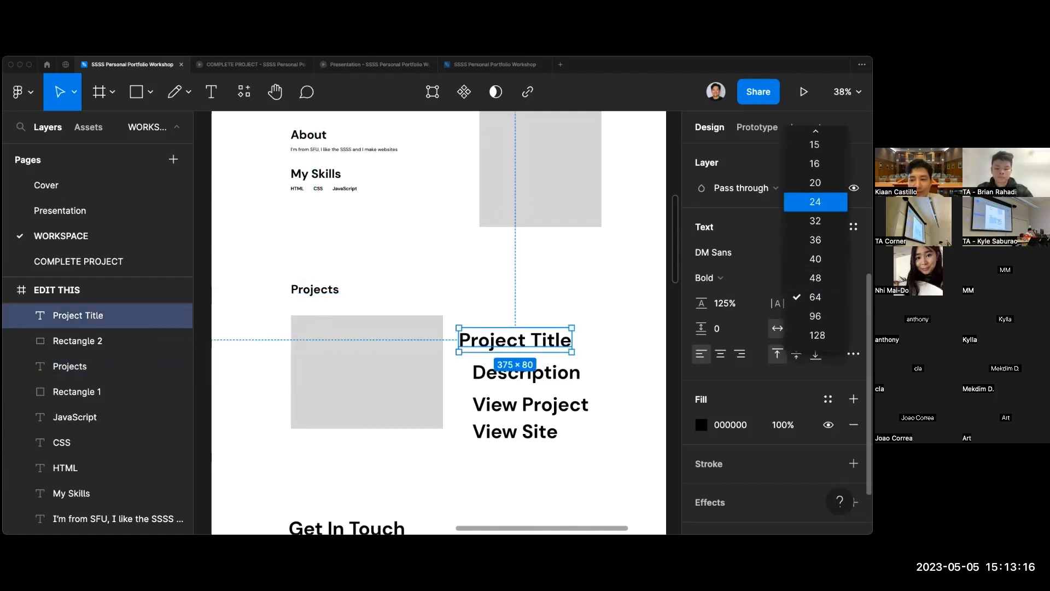
click(814, 182)
click(836, 277)
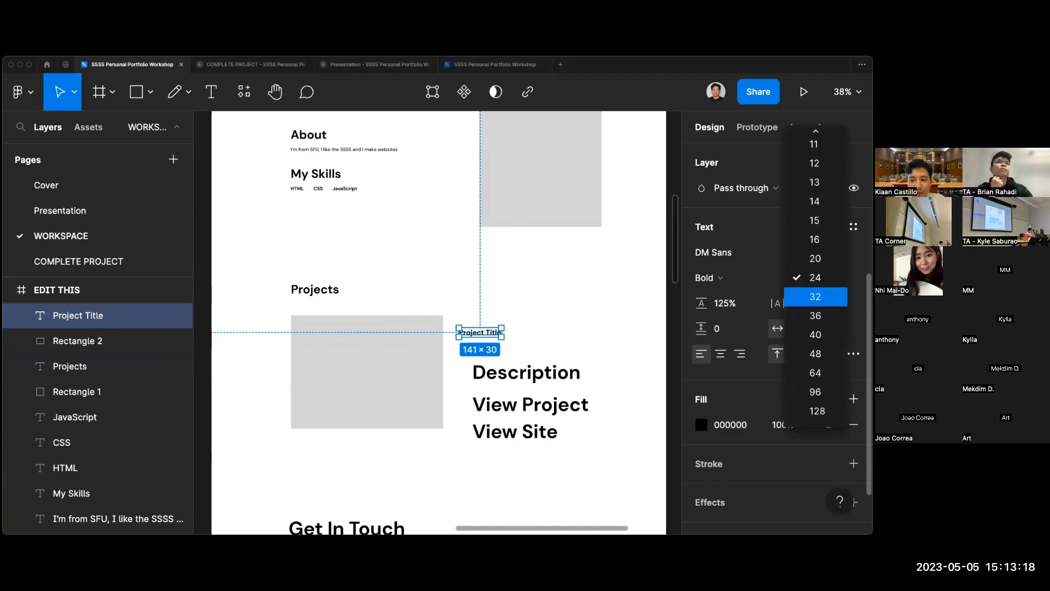
click(815, 296)
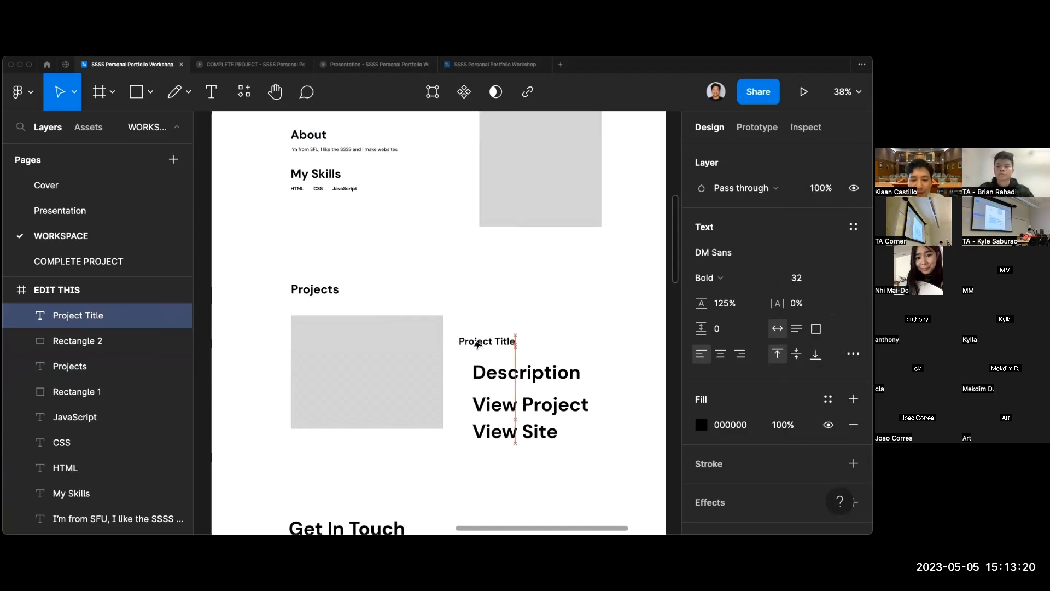
click(485, 322)
Move Description up under Project Title and set its font size to 16.
scroll(487, 323, down, 2)
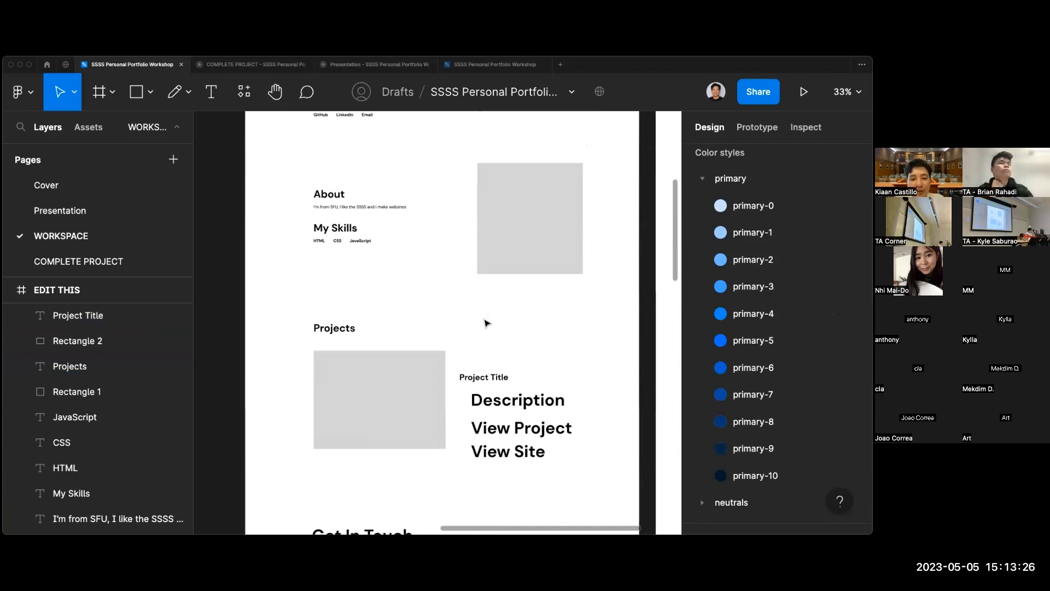
scroll(485, 323, up, 1)
scroll(497, 362, up, 2)
scroll(508, 419, down, 3)
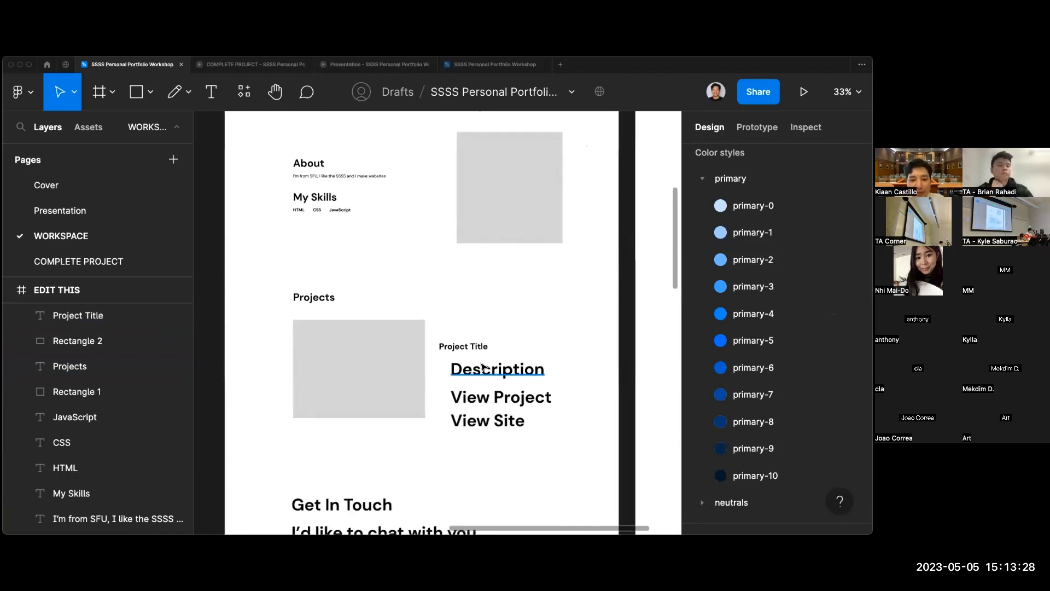
scroll(492, 361, up, 2)
scroll(485, 328, down, 1)
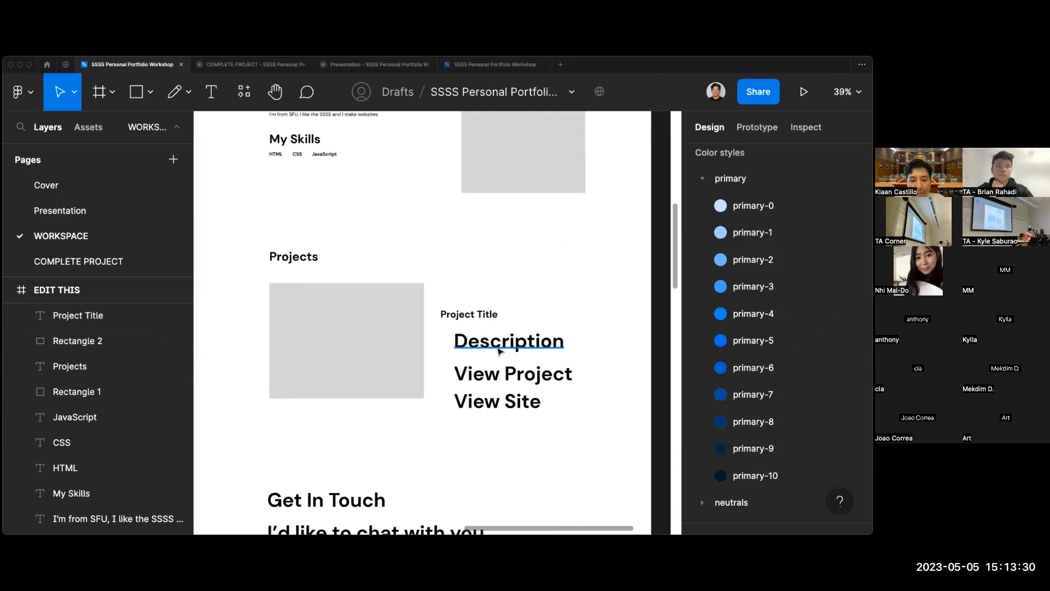
drag(492, 347, 487, 344)
scroll(486, 344, up, 3)
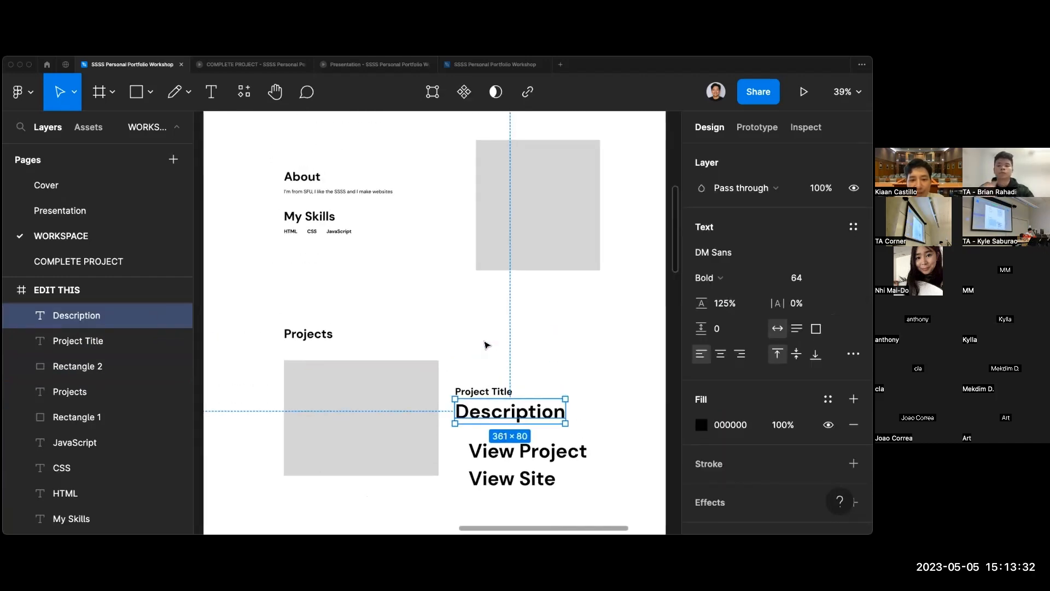
scroll(486, 344, down, 1)
click(805, 278)
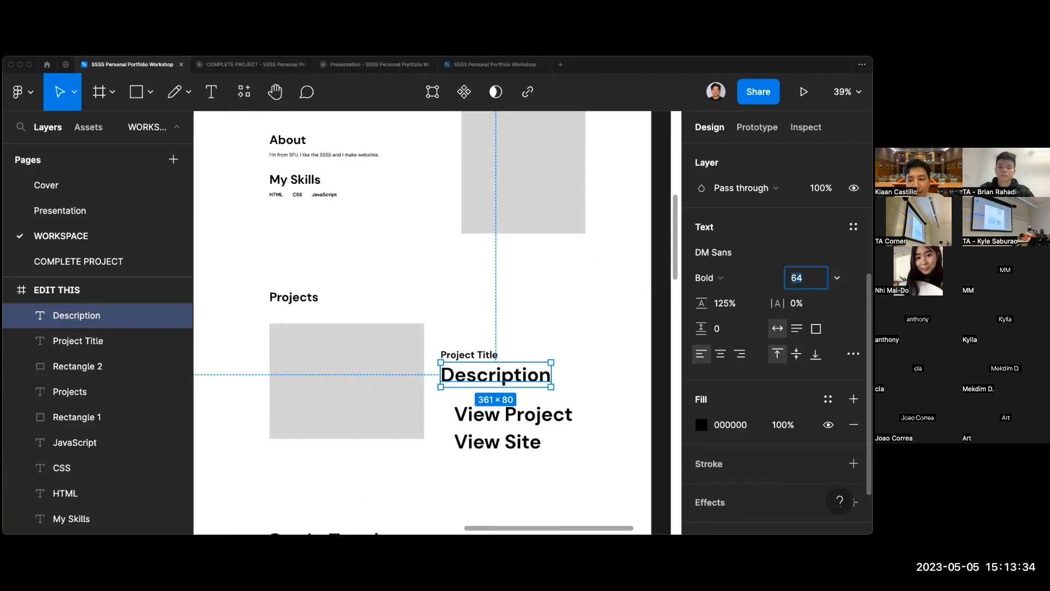
text(16)
key(Return)
Make Description Regular weight and nudge it just below Project Title.
scroll(518, 365, up, 3)
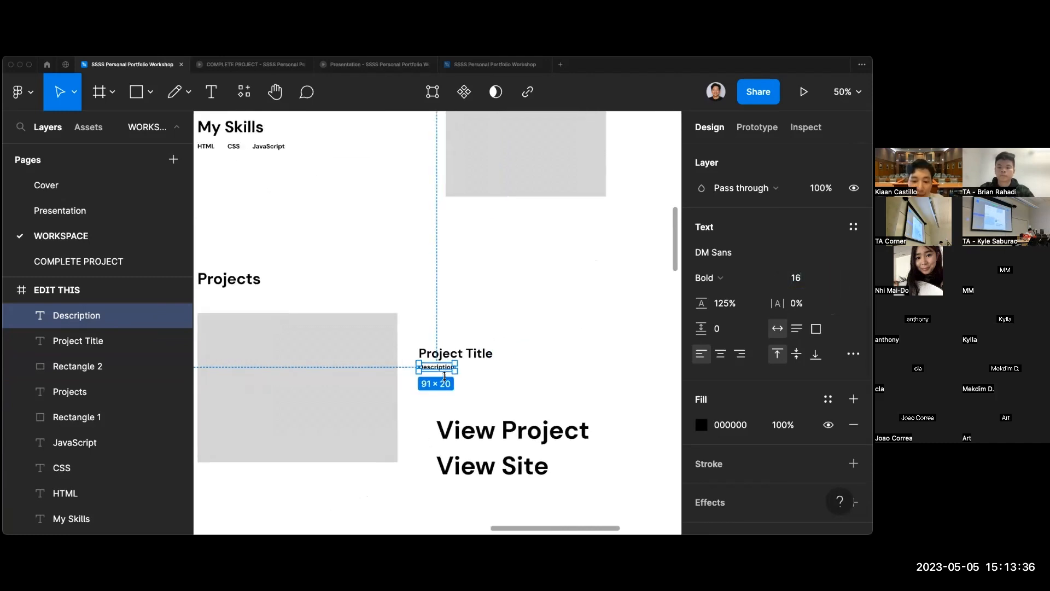
click(705, 278)
click(723, 240)
click(490, 436)
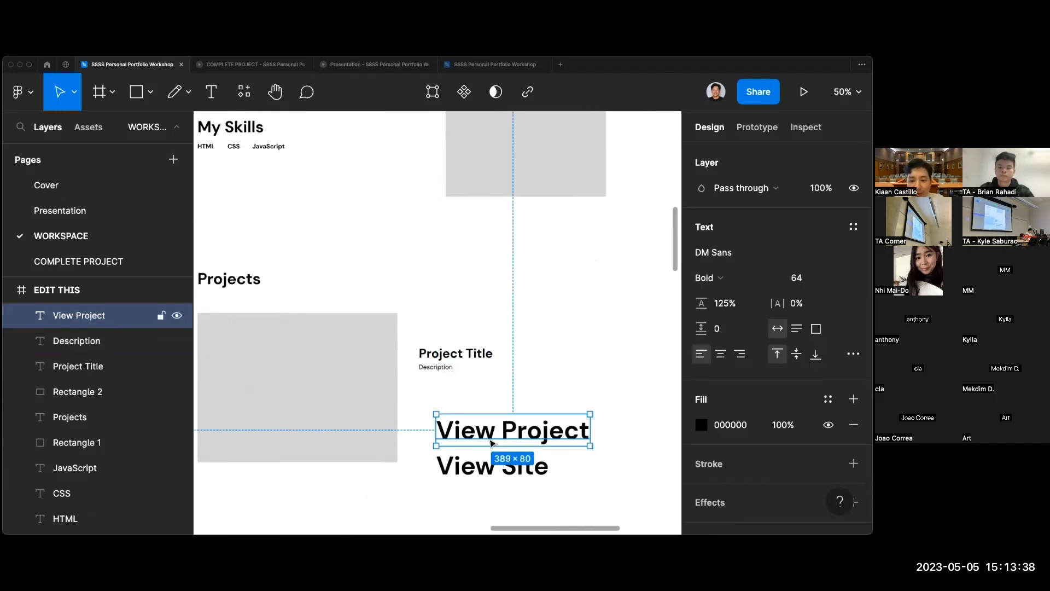
click(462, 399)
scroll(462, 399, up, 3)
drag(440, 361, 441, 367)
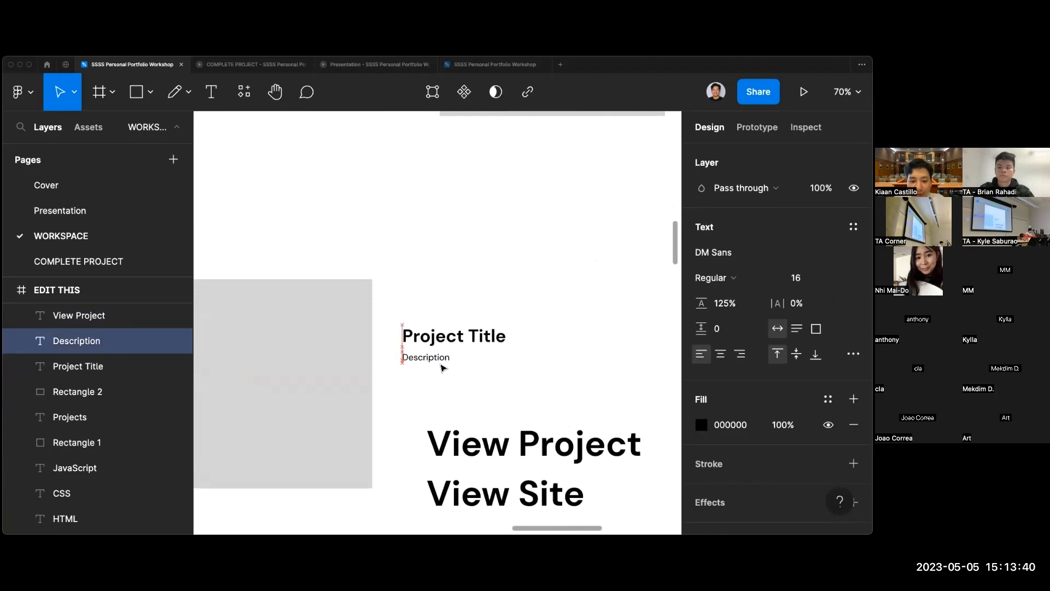
click(483, 375)
Set both the View Project and View Site link labels to font size 16.
scroll(487, 380, down, 3)
scroll(492, 388, down, 2)
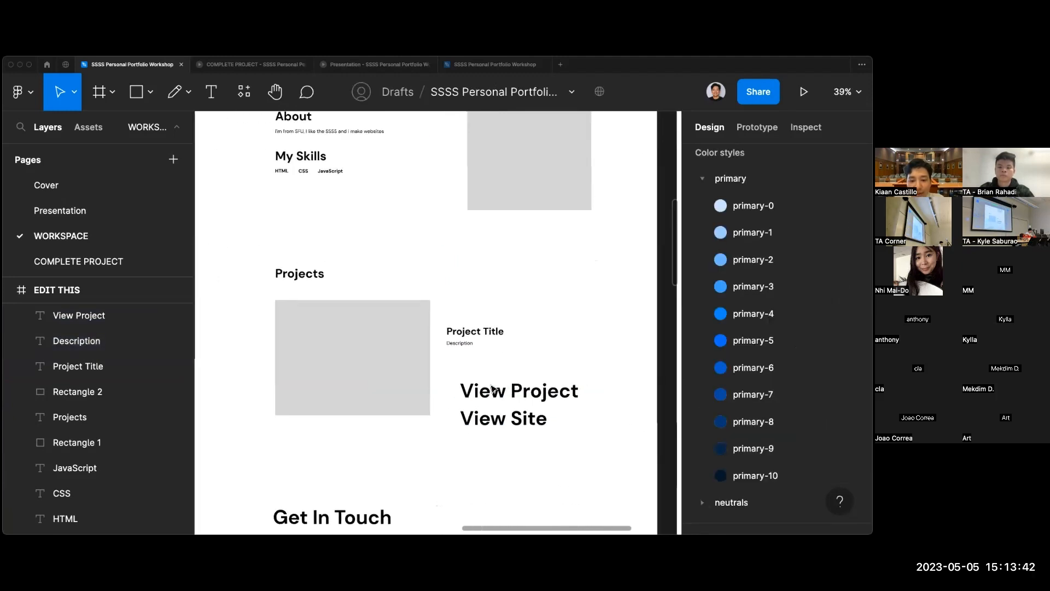
scroll(502, 361, up, 3)
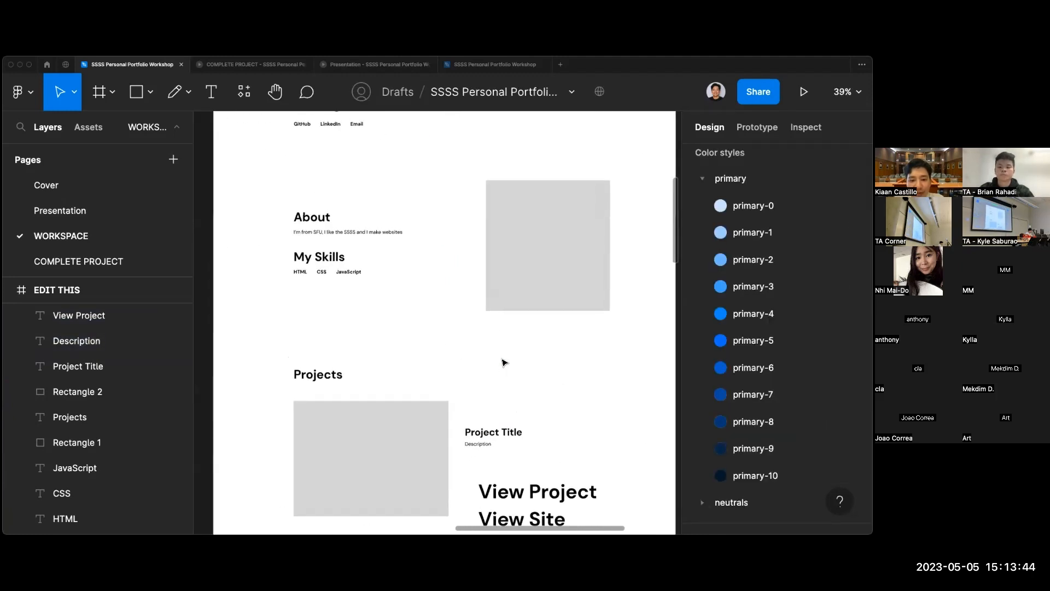
drag(310, 170, 298, 162)
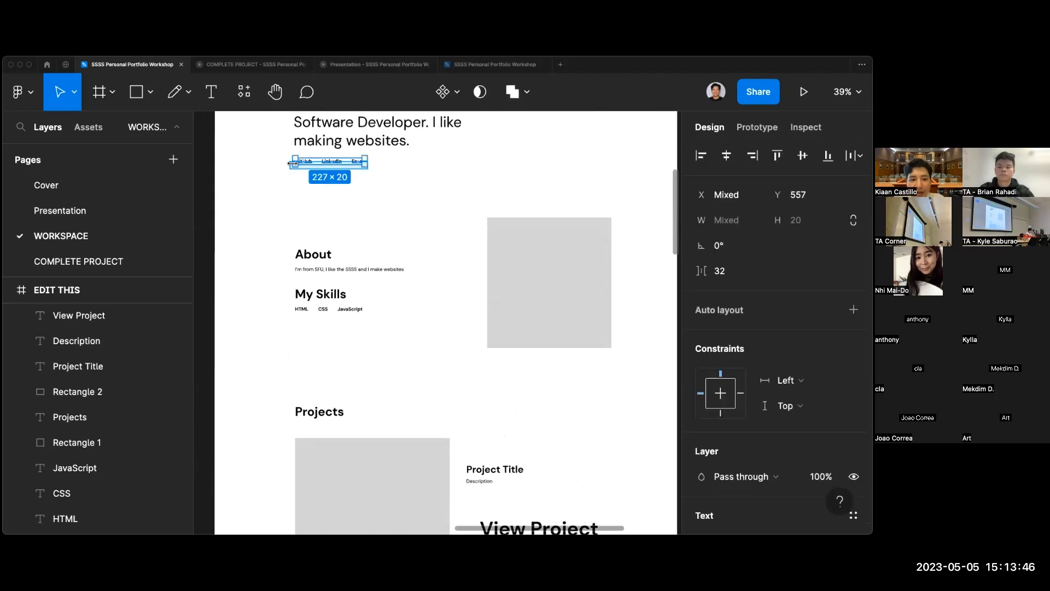
scroll(315, 172, up, 3)
scroll(316, 172, up, 3)
scroll(318, 313, up, 2)
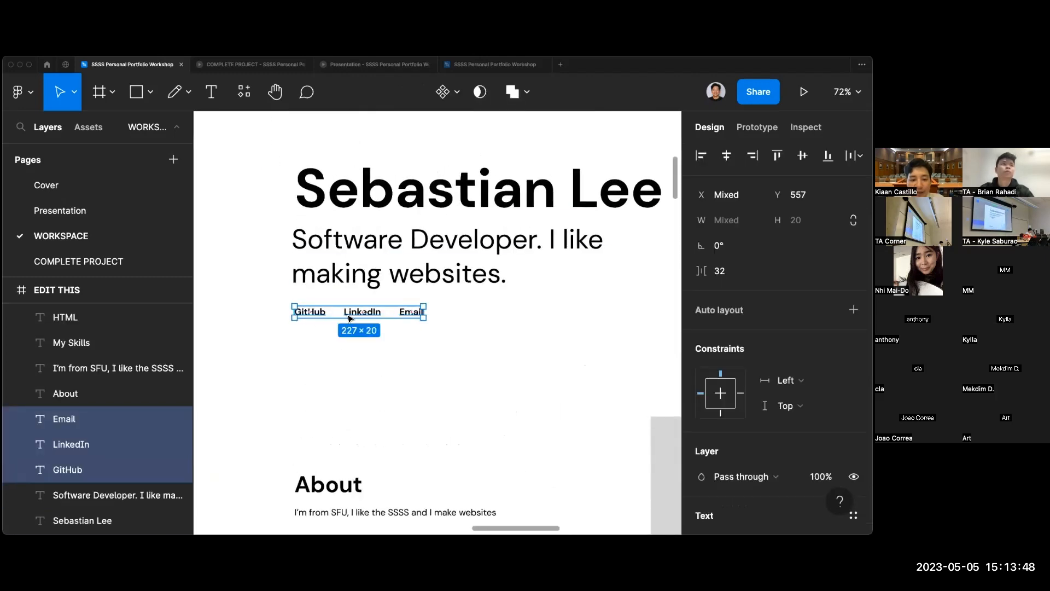
scroll(765, 369, down, 6)
scroll(663, 375, down, 2)
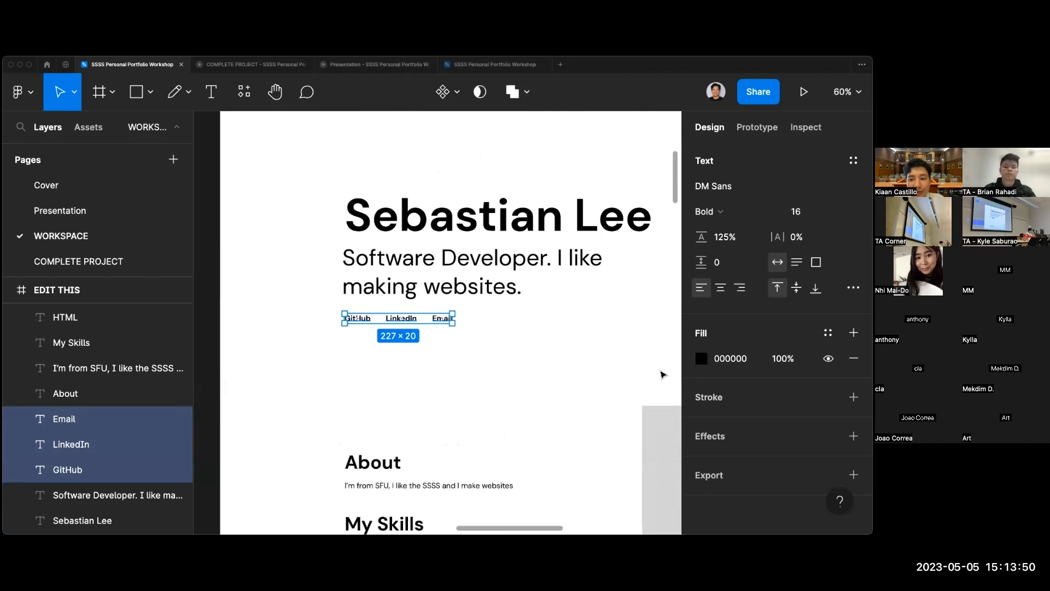
scroll(662, 375, down, 8)
scroll(663, 376, down, 4)
drag(586, 356, 480, 282)
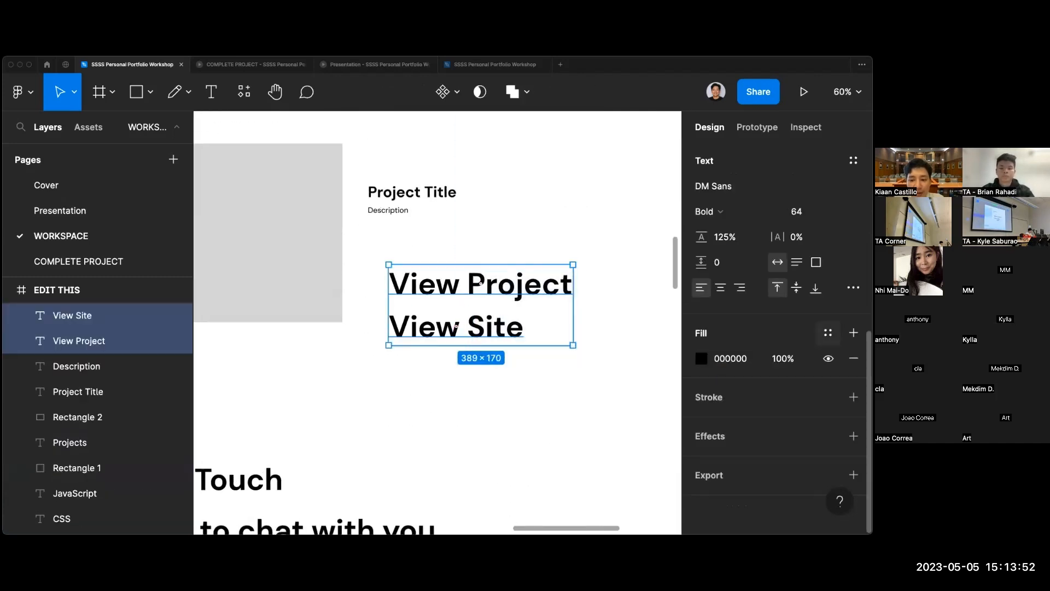
click(796, 211)
text(16)
key(Return)
click(574, 271)
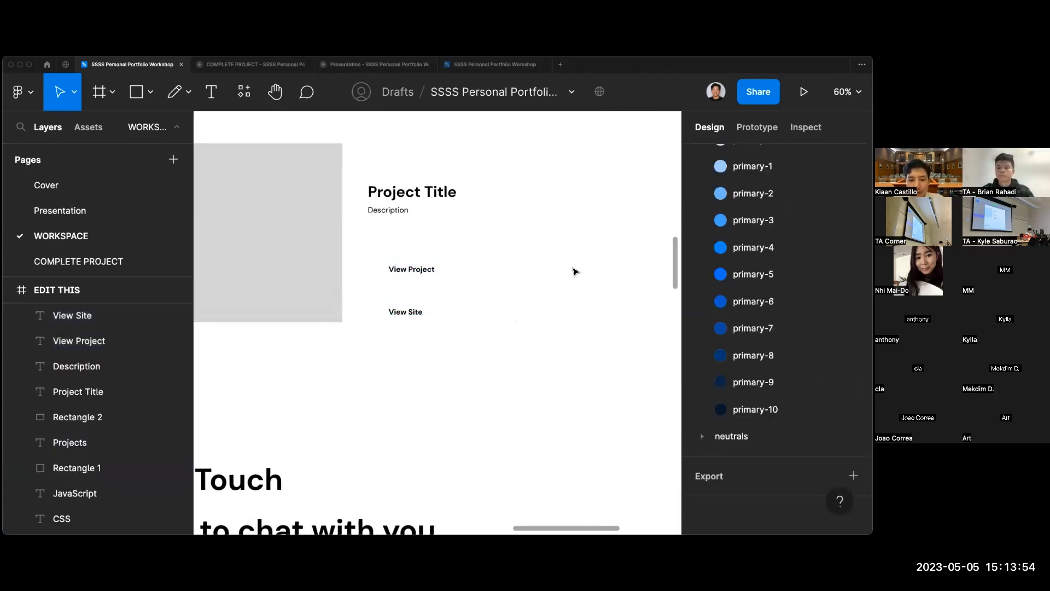
Move View Site up to sit beside View Project.
scroll(486, 288, up, 3)
drag(425, 381, 471, 309)
shift+click(442, 340)
click(439, 342)
scroll(439, 342, down, 2)
click(518, 300)
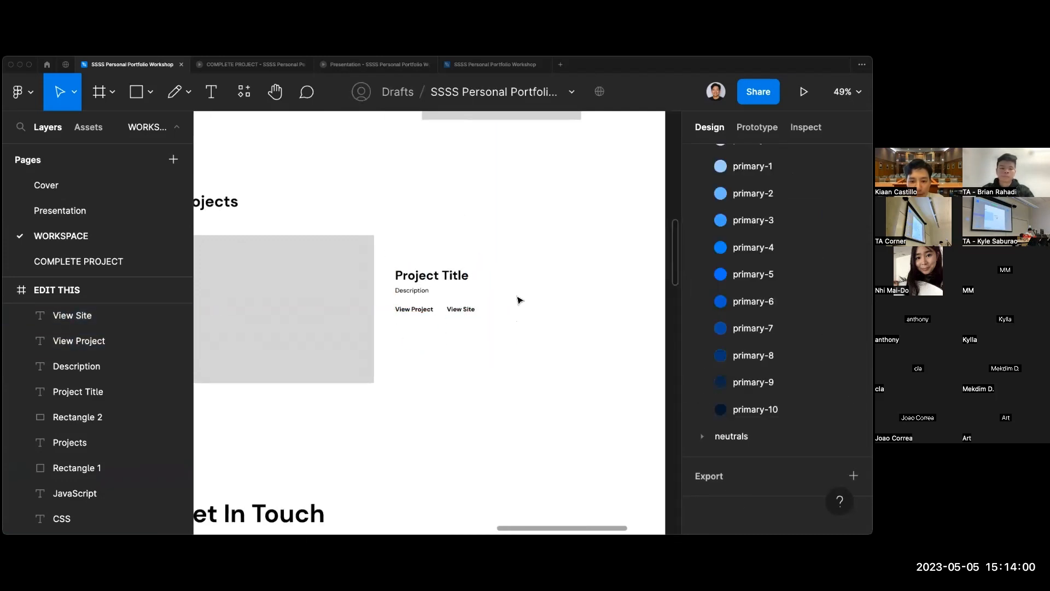
scroll(519, 301, down, 1)
scroll(520, 300, left, 2)
scroll(582, 407, down, 5)
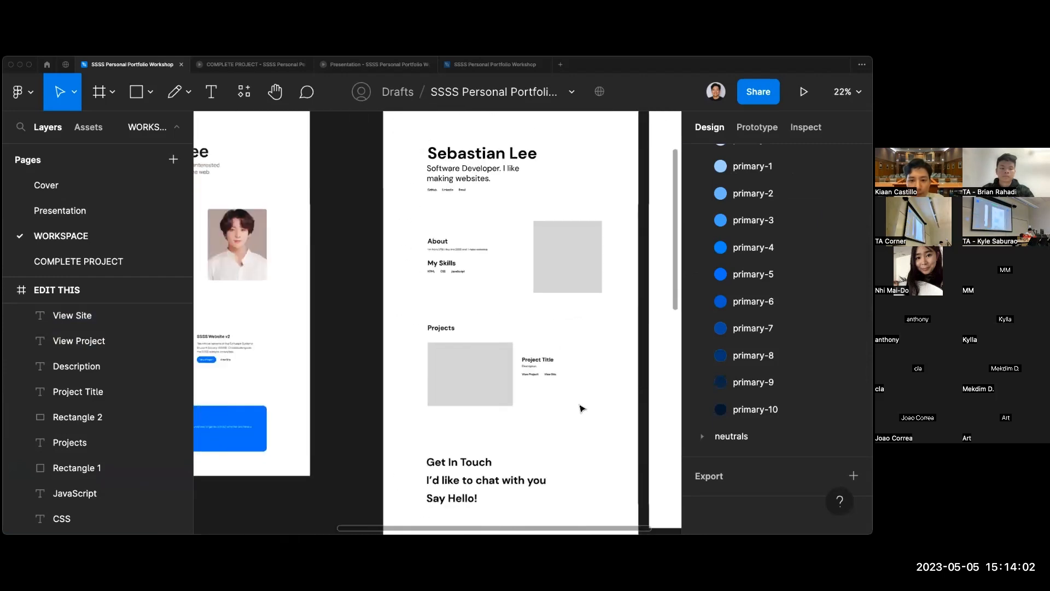
scroll(581, 407, up, 5)
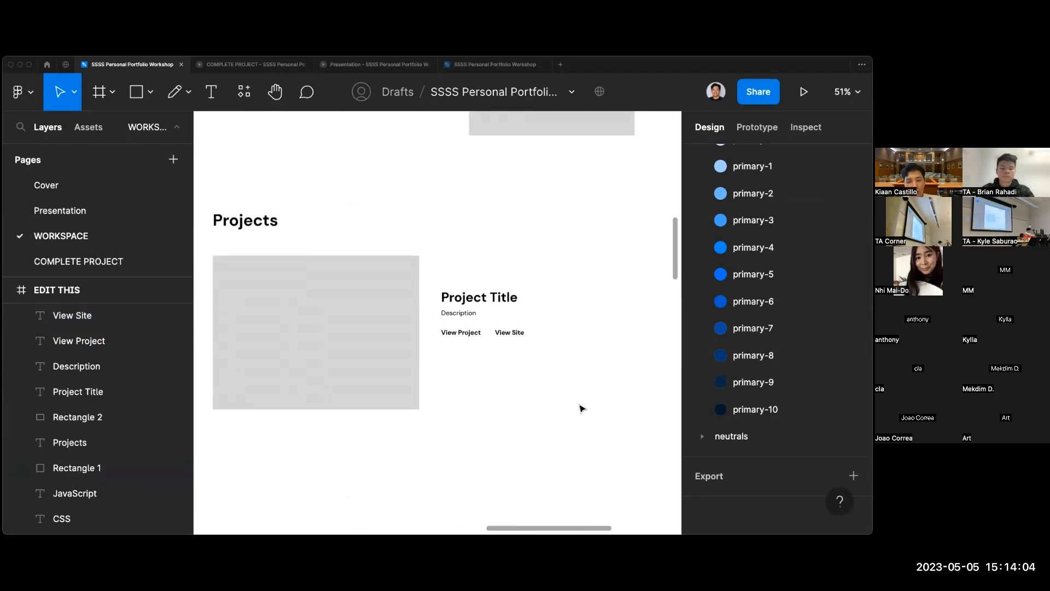
scroll(581, 407, down, 1)
scroll(551, 405, up, 1)
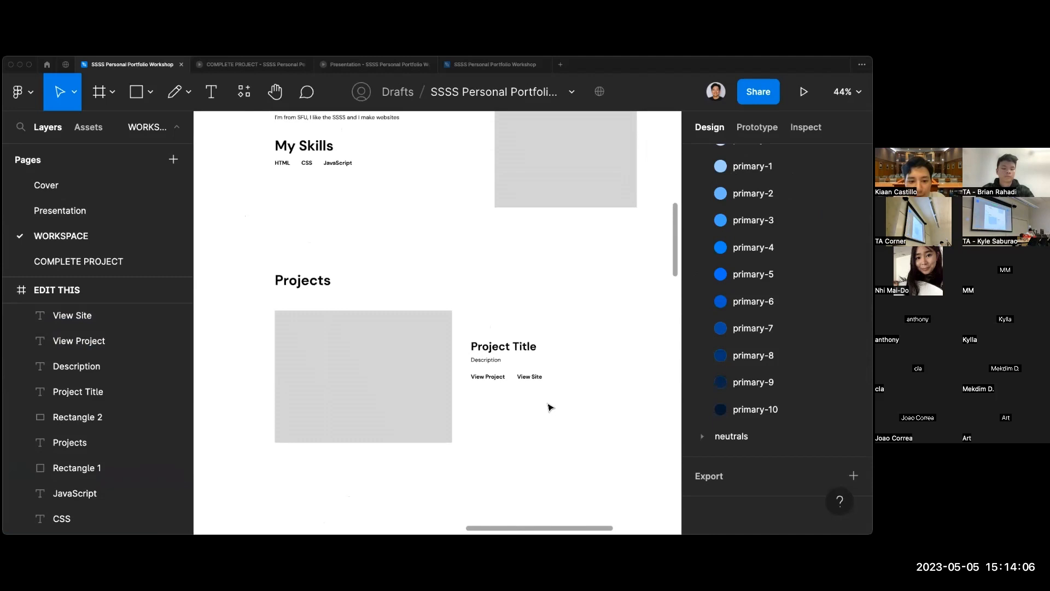
Shorten the image placeholder to 512×310 and lower the Projects heading slightly.
click(391, 398)
drag(452, 442, 450, 418)
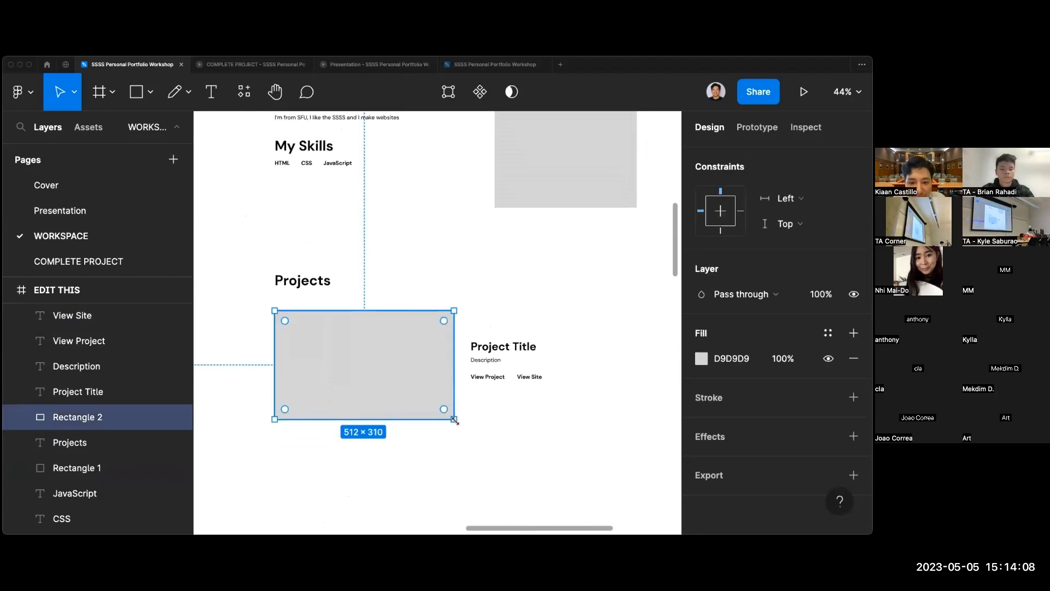
click(485, 424)
scroll(485, 424, down, 1)
drag(287, 305, 285, 313)
click(395, 310)
scroll(396, 307, up, 2)
scroll(396, 308, down, 1)
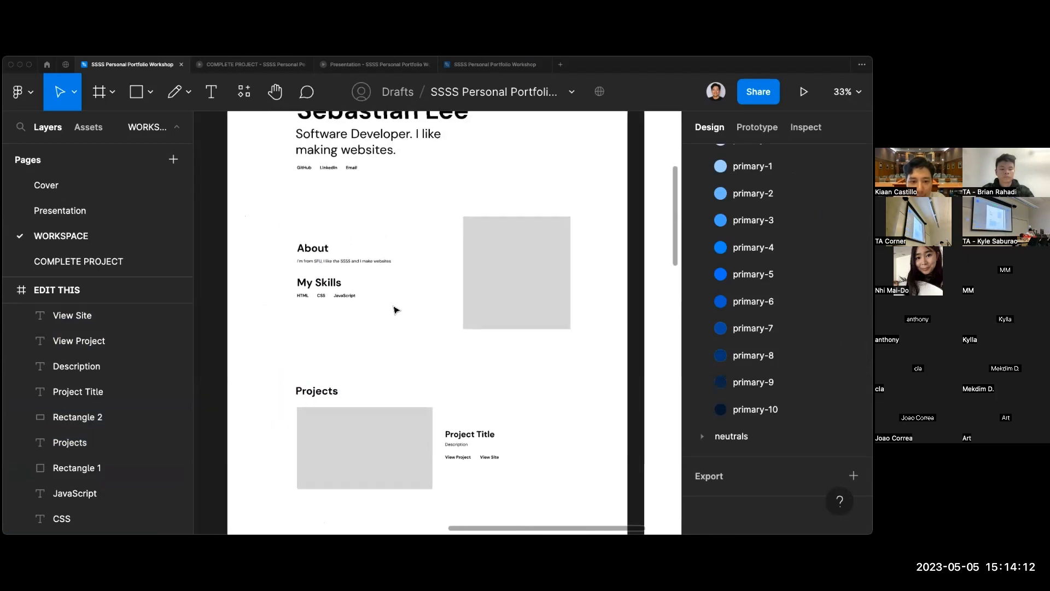
scroll(396, 307, up, 2)
scroll(599, 398, up, 2)
scroll(599, 397, down, 3)
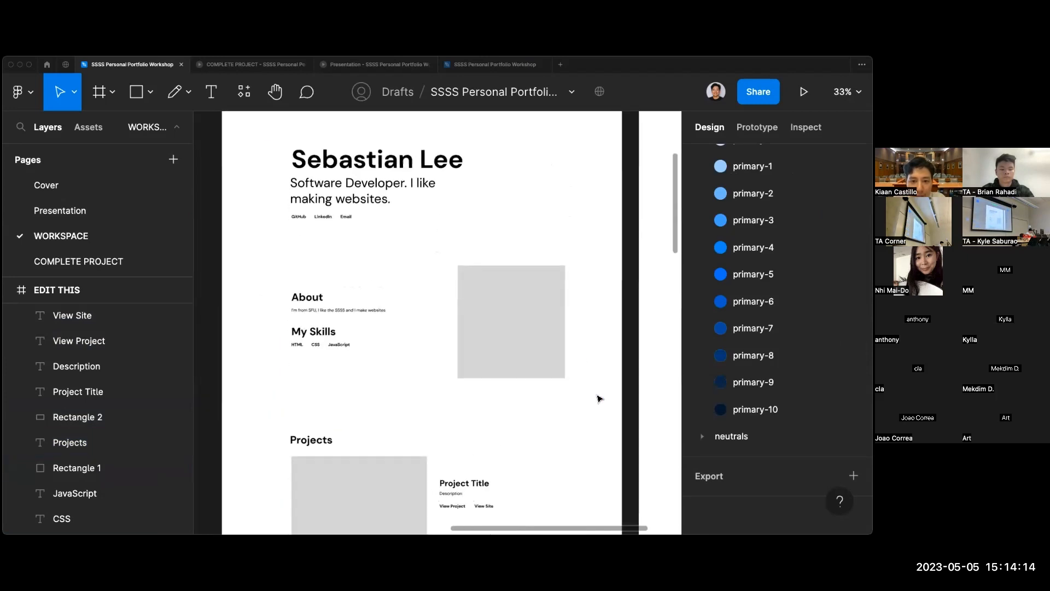
scroll(599, 398, down, 1)
scroll(599, 397, down, 1)
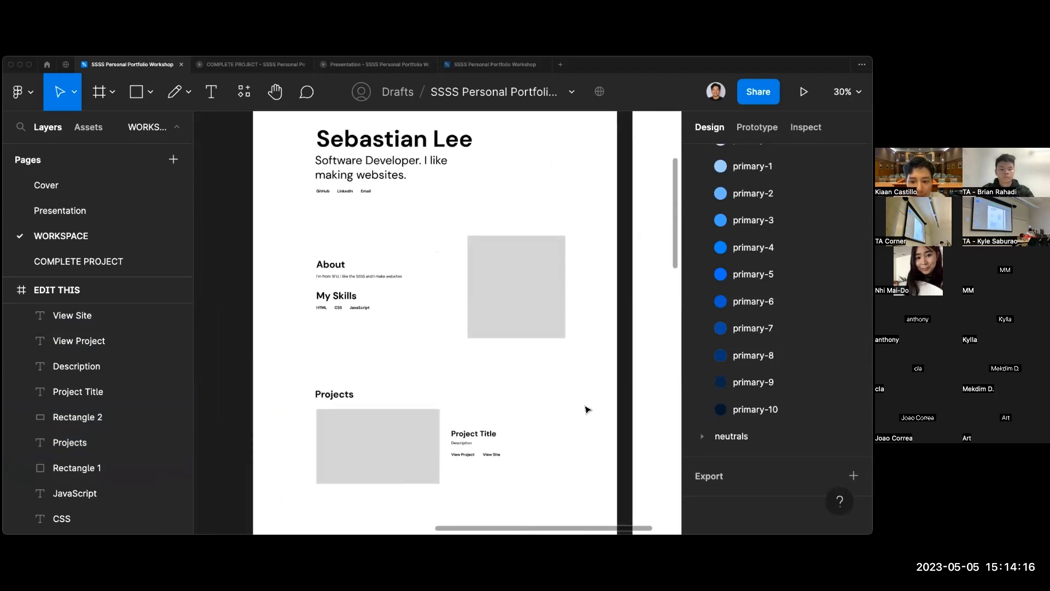
scroll(587, 409, down, 2)
scroll(509, 394, down, 4)
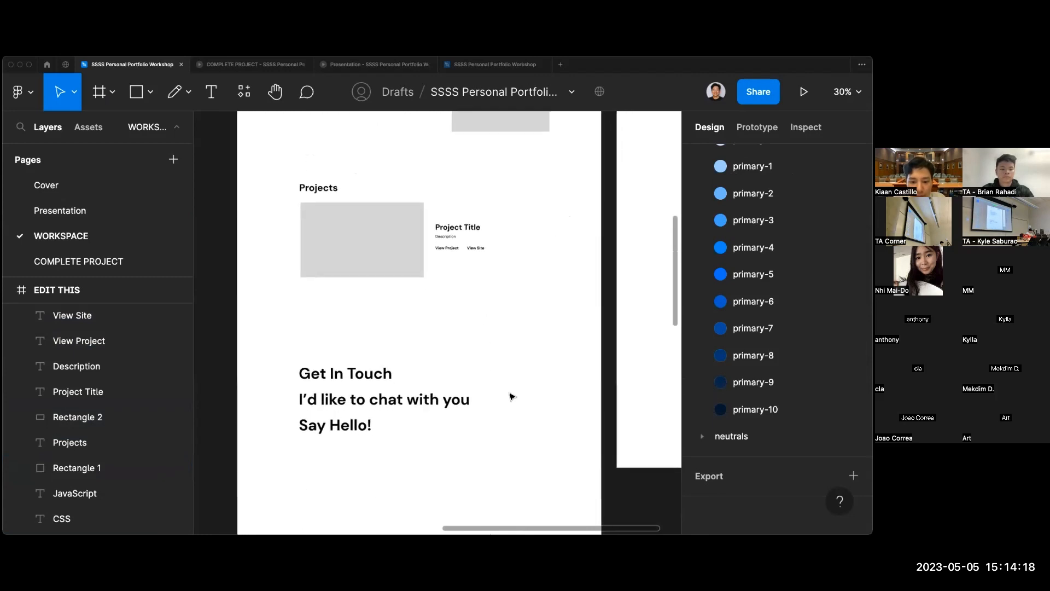
scroll(512, 396, down, 2)
scroll(511, 395, up, 3)
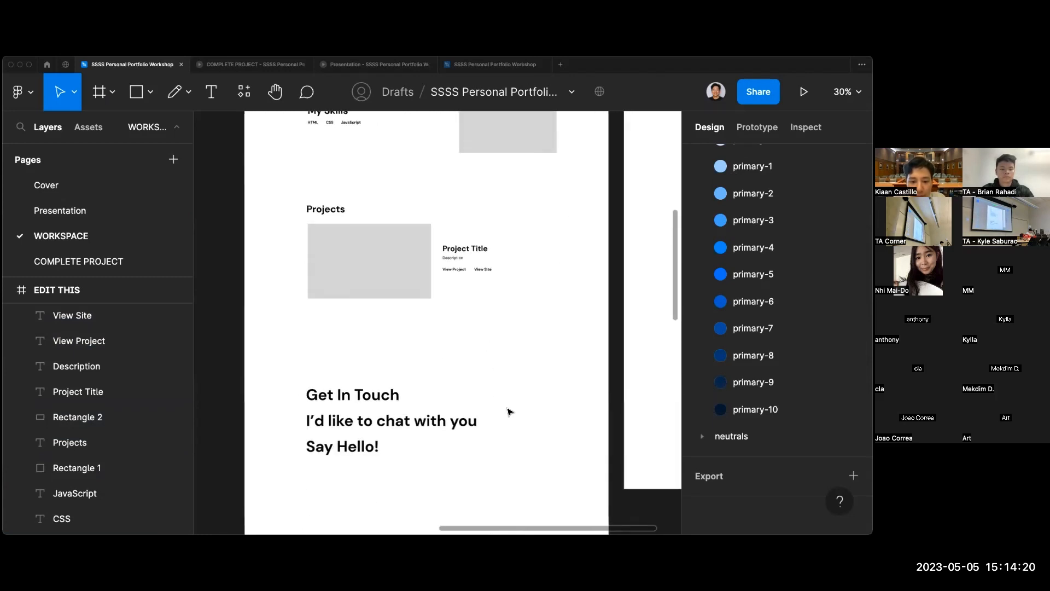
scroll(385, 395, up, 3)
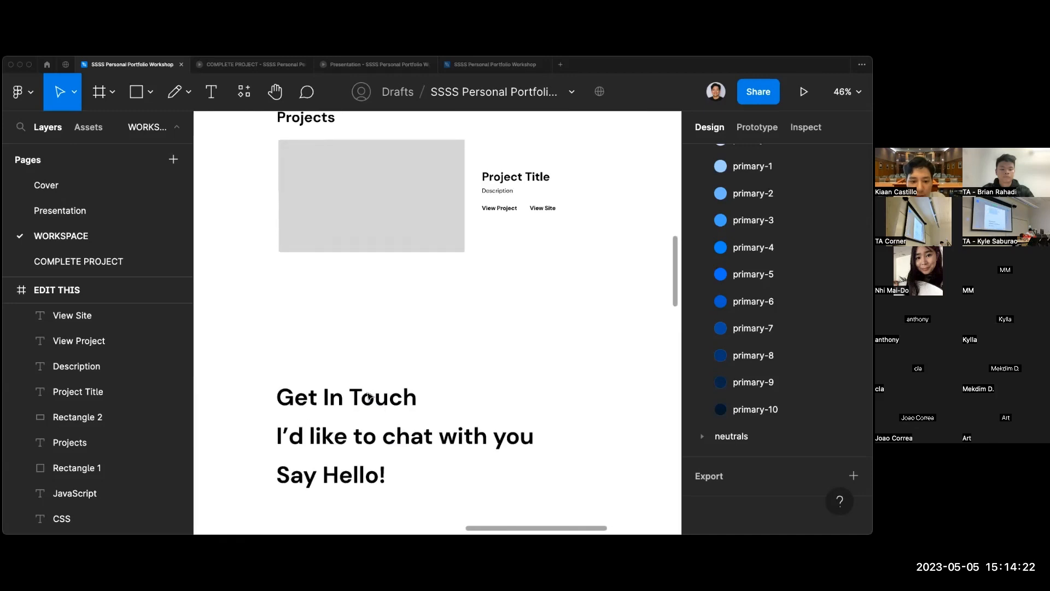
scroll(381, 365, up, 1)
scroll(383, 367, down, 1)
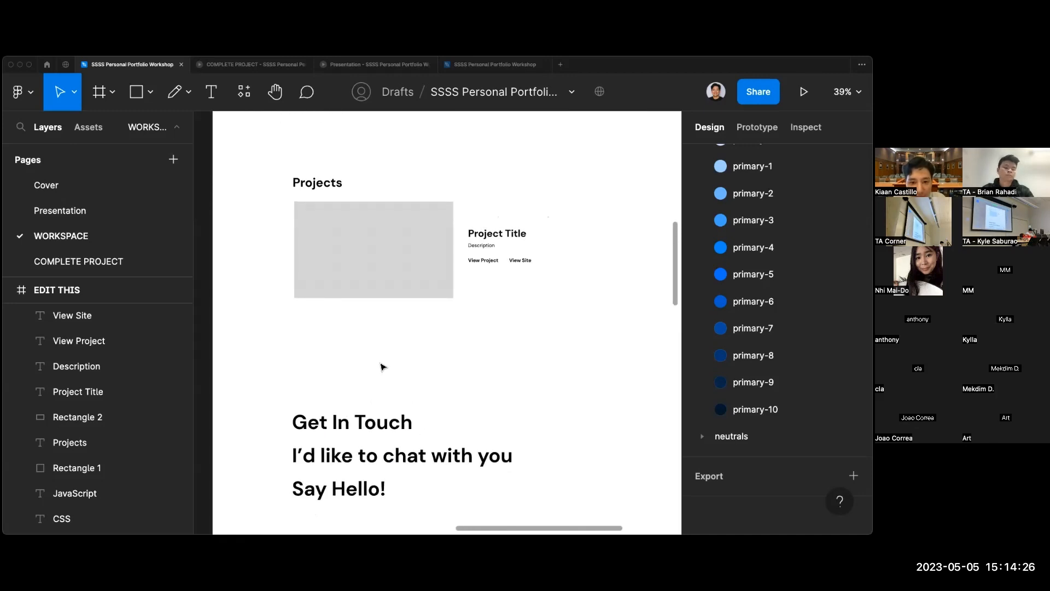
Set the Get In Touch heading to font size 40 and nudge it into place.
scroll(381, 367, up, 2)
scroll(382, 366, down, 3)
click(358, 407)
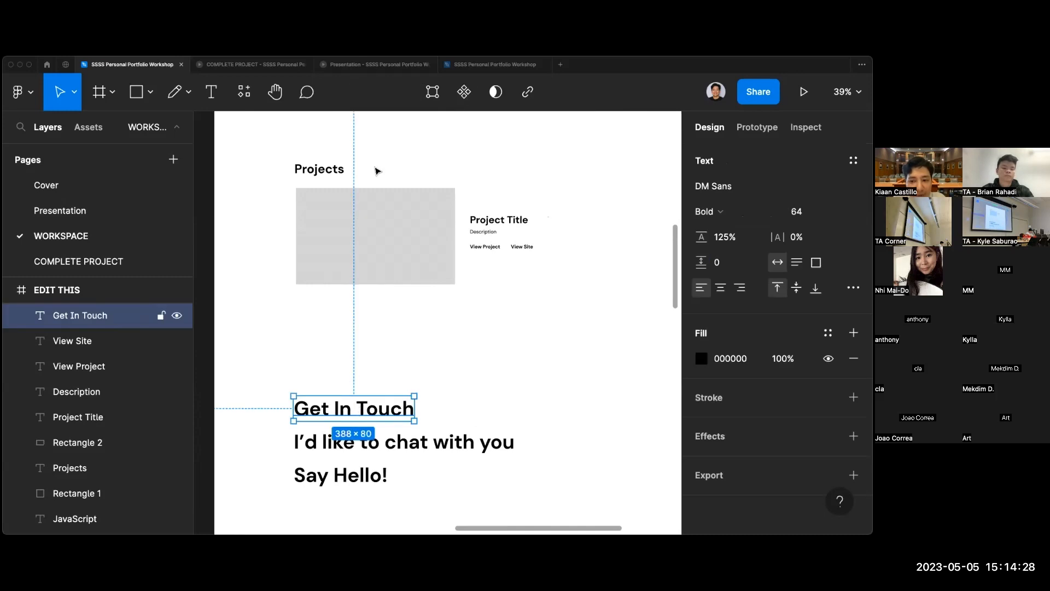
click(334, 169)
scroll(335, 166, up, 3)
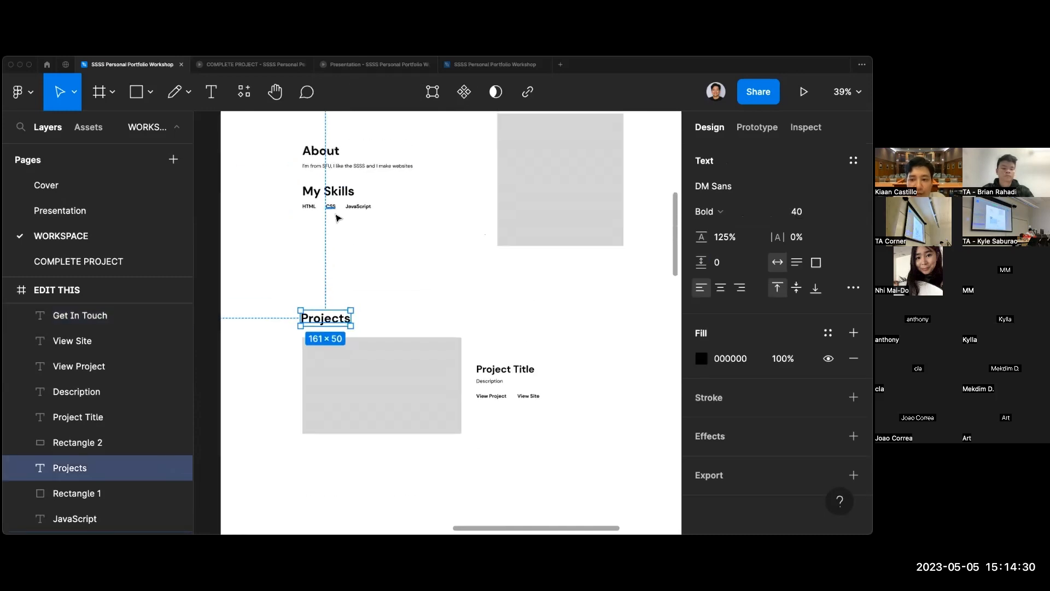
scroll(400, 309, down, 3)
drag(373, 372, 370, 340)
click(804, 211)
text(4)
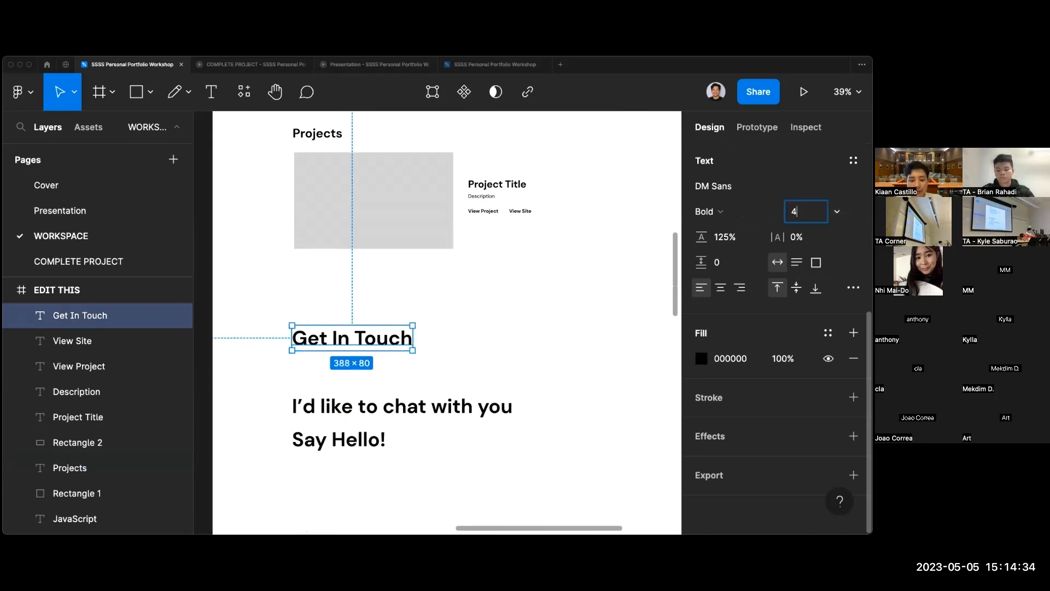
text(0)
key(Return)
drag(341, 336, 343, 341)
click(414, 365)
Move the chat line under Get In Touch and make it 16 Regular.
drag(390, 409, 391, 363)
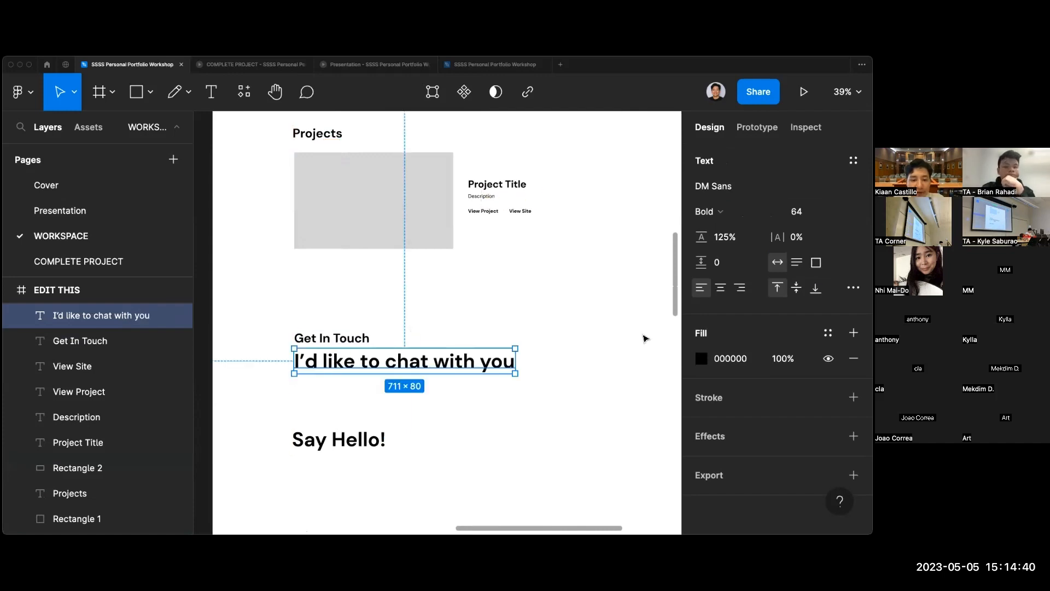
key(Return)
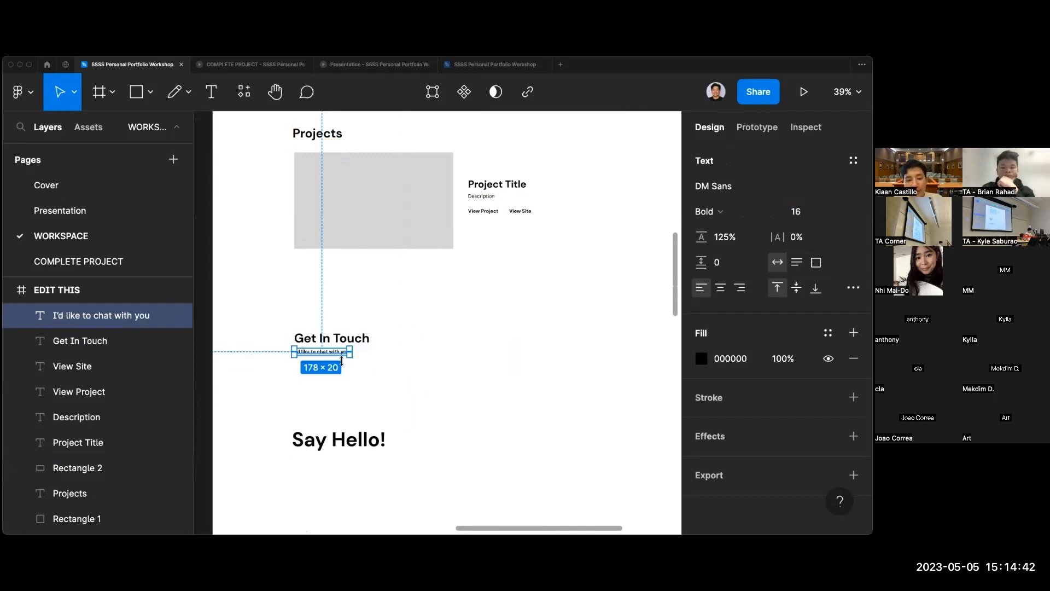
scroll(375, 371, up, 3)
click(713, 212)
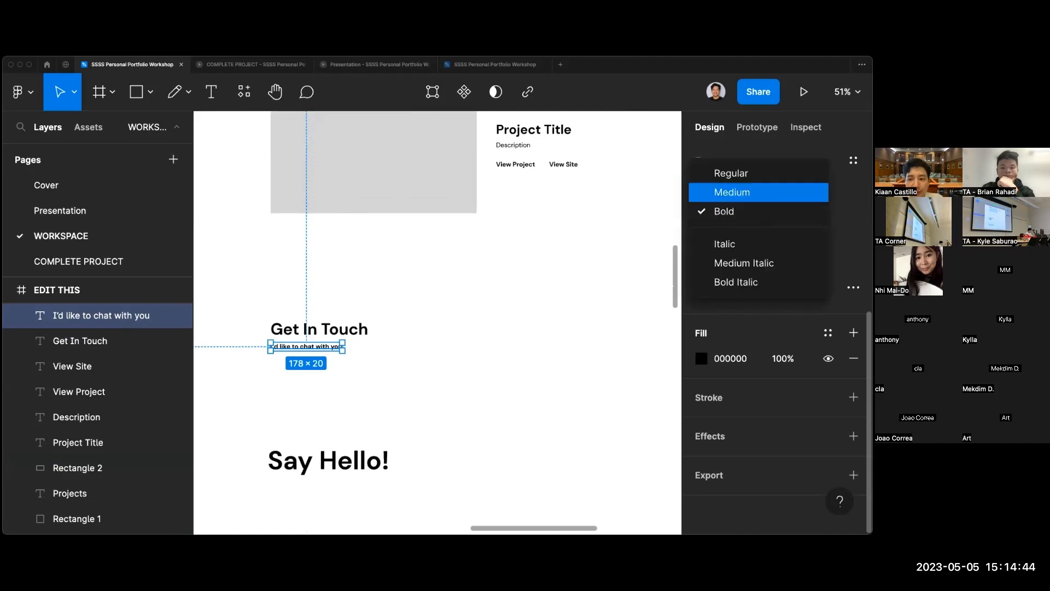
click(731, 173)
click(337, 418)
scroll(342, 373, down, 4)
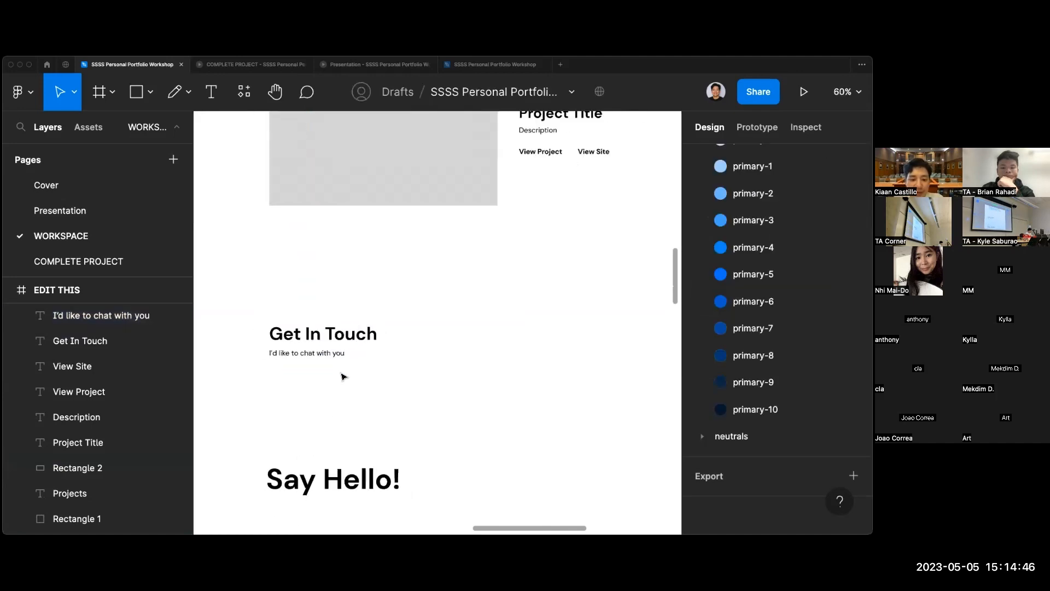
Move Say Hello! below the chat line at font size 16 and align it.
click(346, 451)
drag(346, 451, 347, 387)
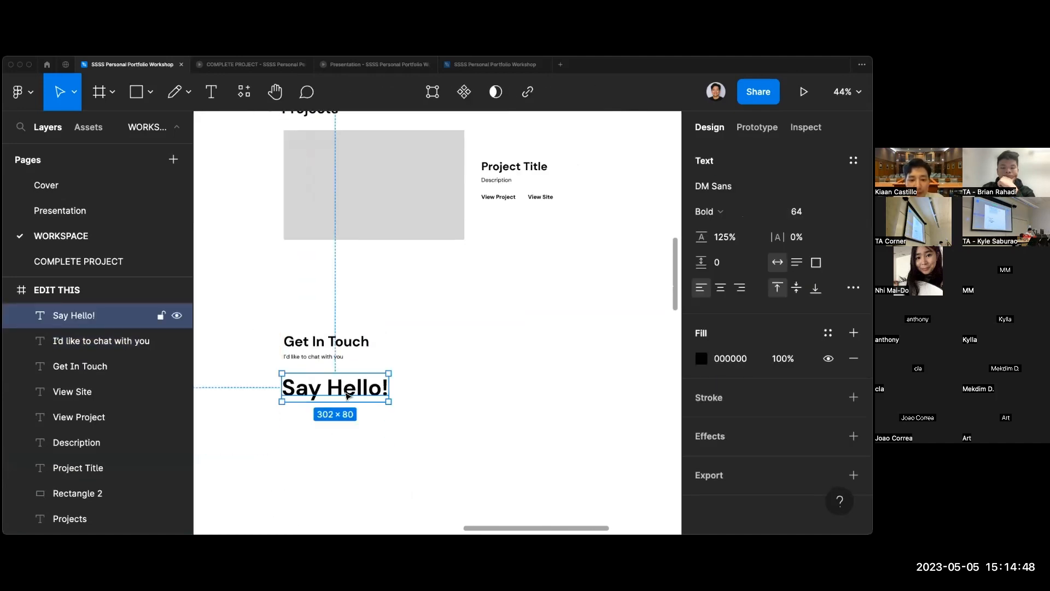
click(802, 211)
key(Return)
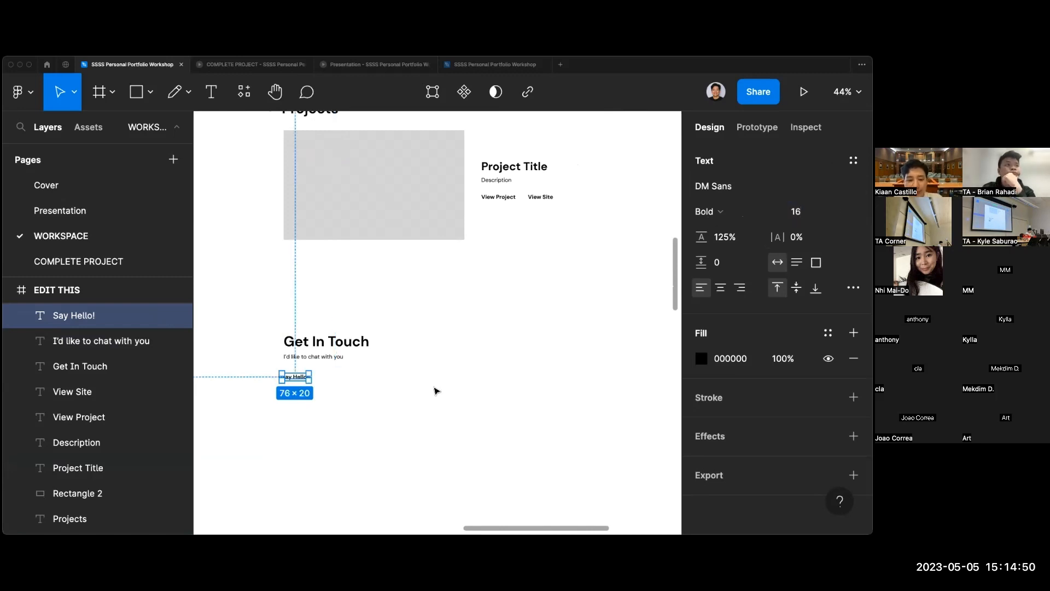
click(433, 392)
drag(309, 379, 311, 379)
click(365, 374)
scroll(365, 374, down, 5)
scroll(365, 374, up, 2)
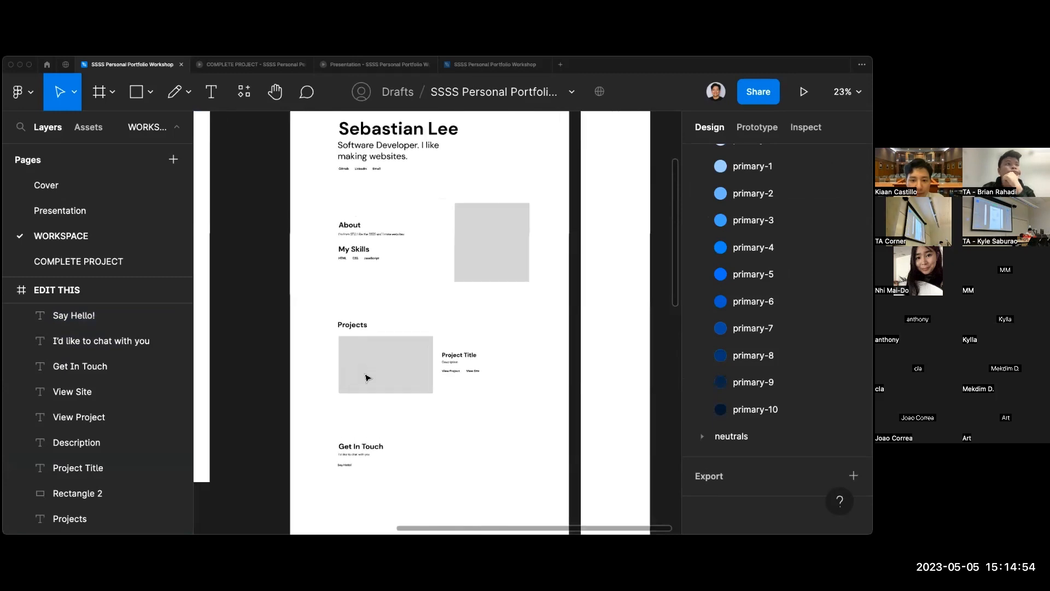
Move the three Get In Touch lines and the Projects card group higher up the page.
scroll(500, 401, up, 2)
drag(315, 466, 351, 466)
drag(481, 425, 320, 328)
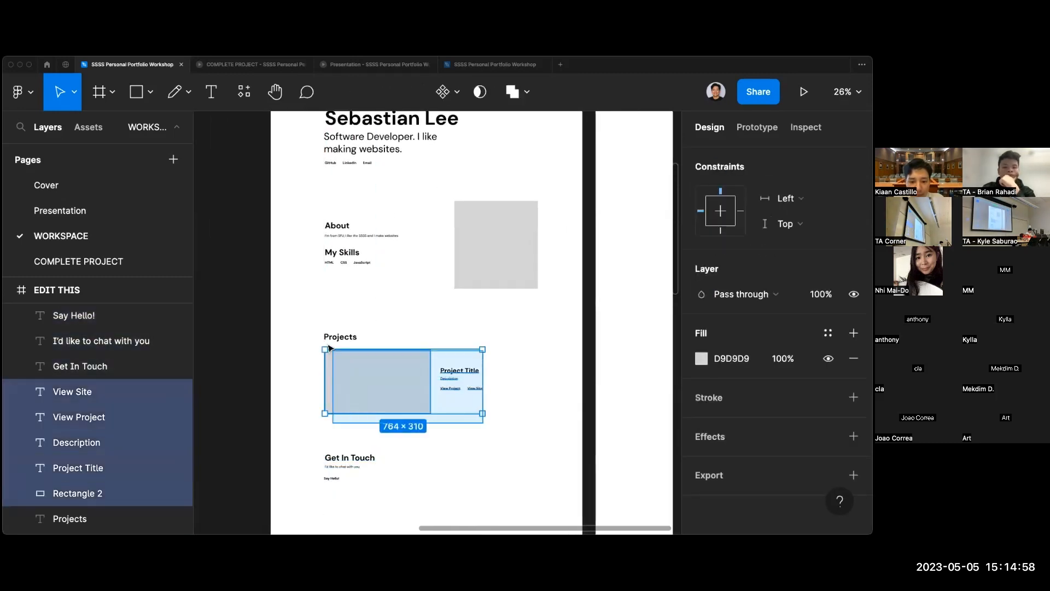
drag(384, 391, 385, 379)
drag(319, 453, 359, 462)
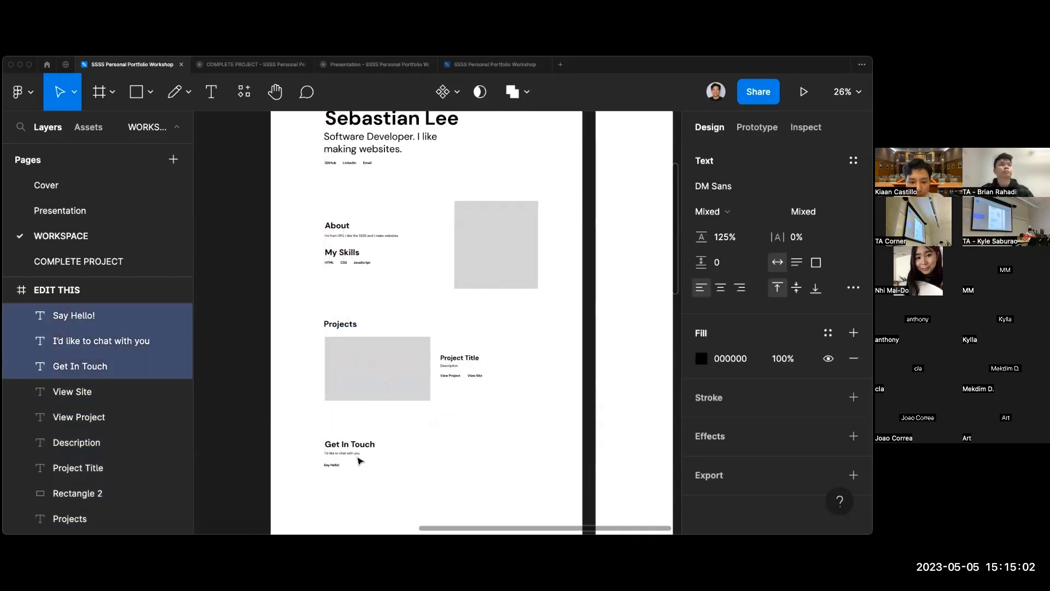
click(459, 428)
Zoom out to review the full page and select the EDIT THIS frame.
scroll(459, 429, down, 3)
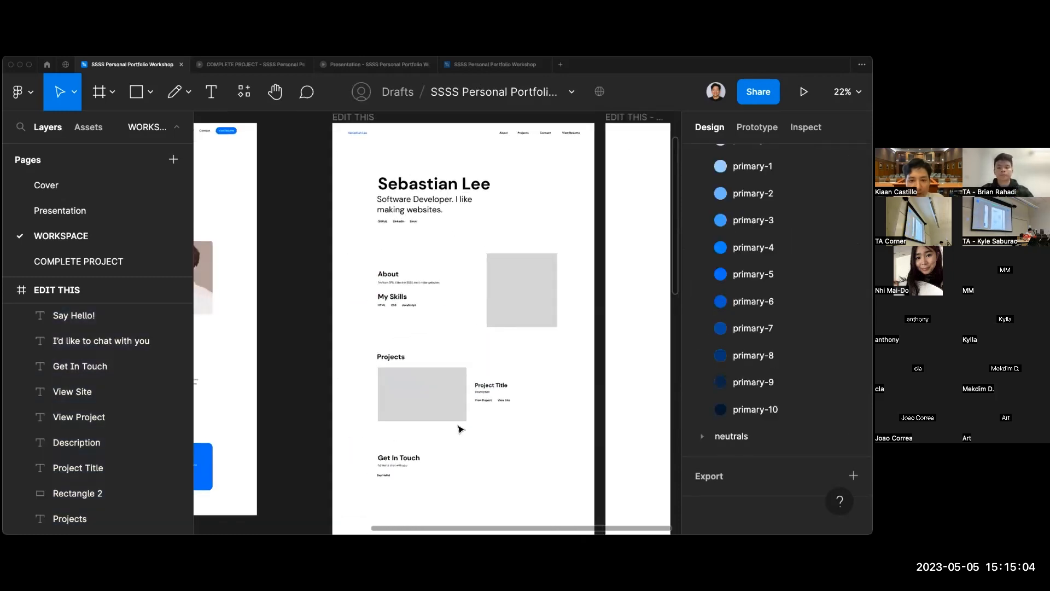
scroll(334, 359, left, 5)
scroll(335, 359, down, 2)
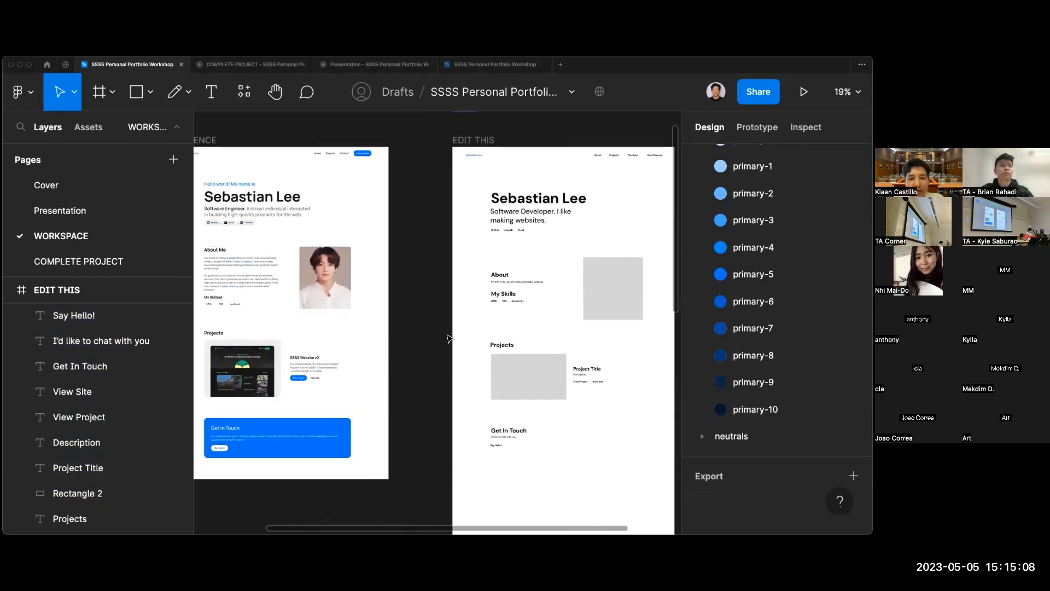
scroll(469, 337, left, 1)
scroll(470, 337, down, 1)
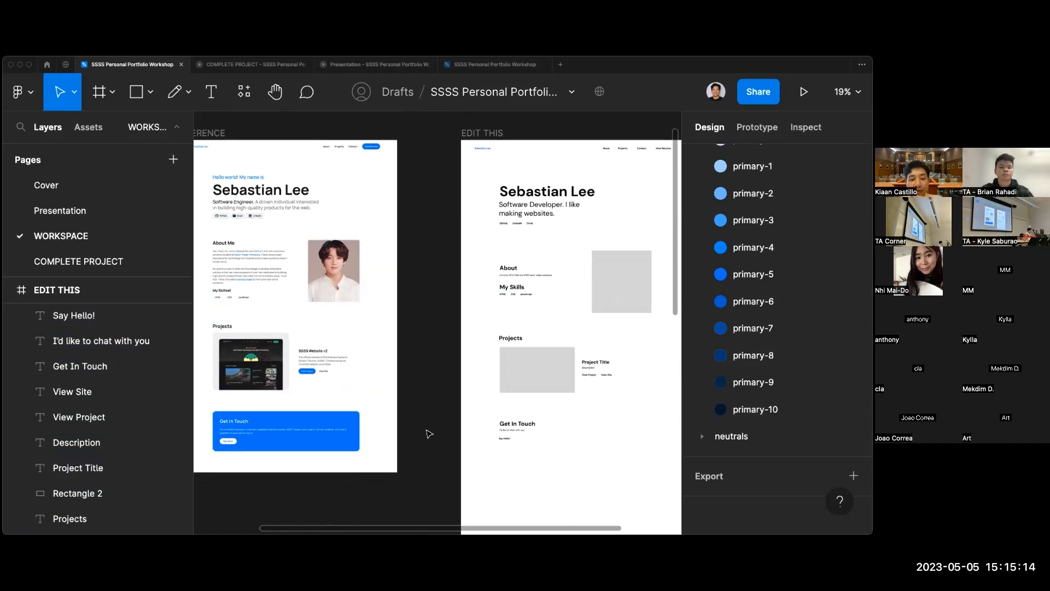
scroll(429, 434, right, 2)
scroll(430, 433, up, 1)
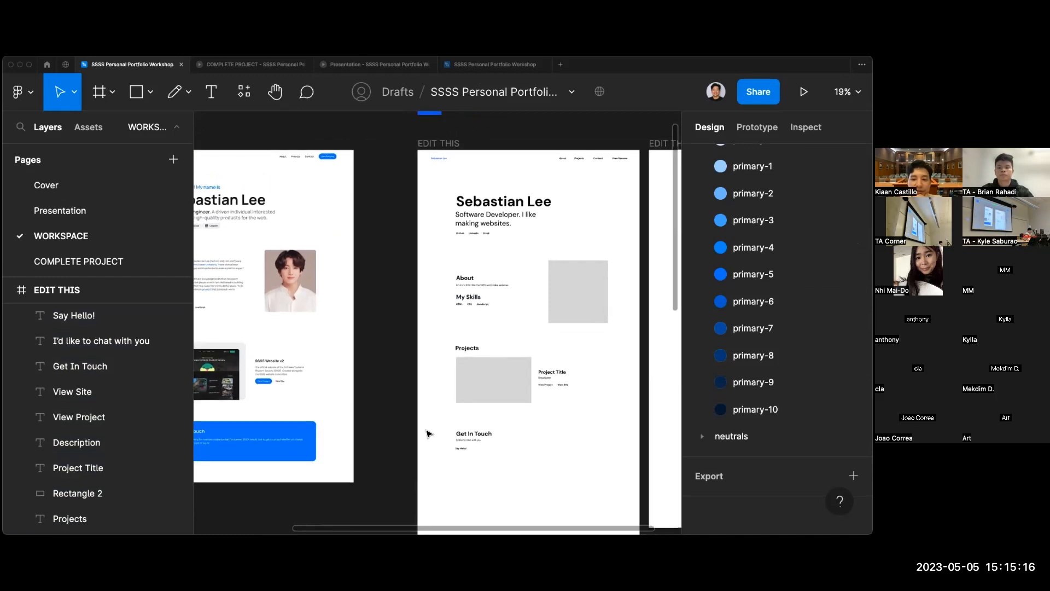
scroll(427, 433, down, 10)
scroll(427, 433, right, 3)
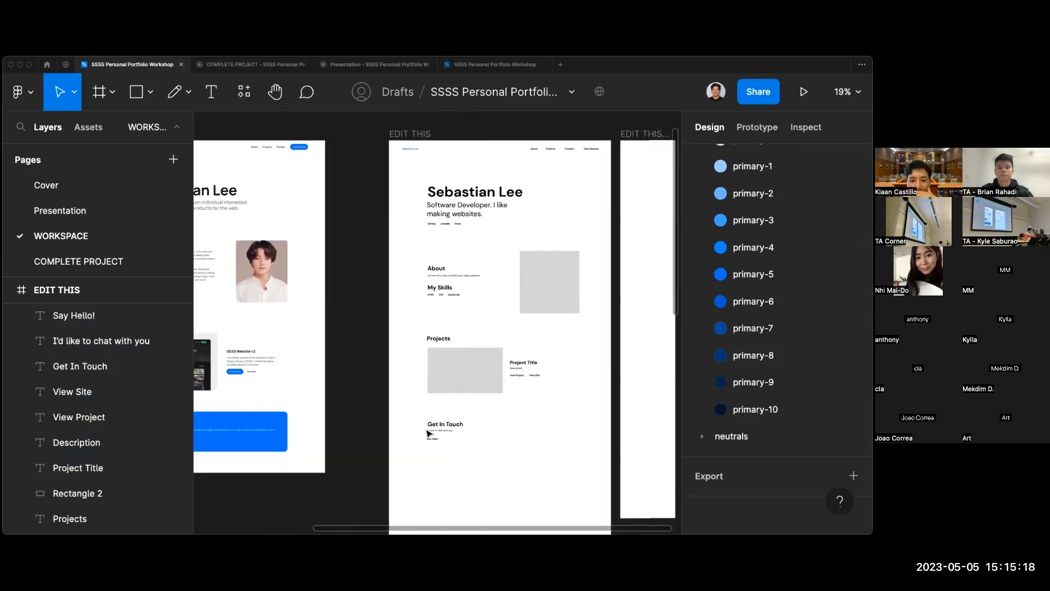
scroll(427, 434, down, 5)
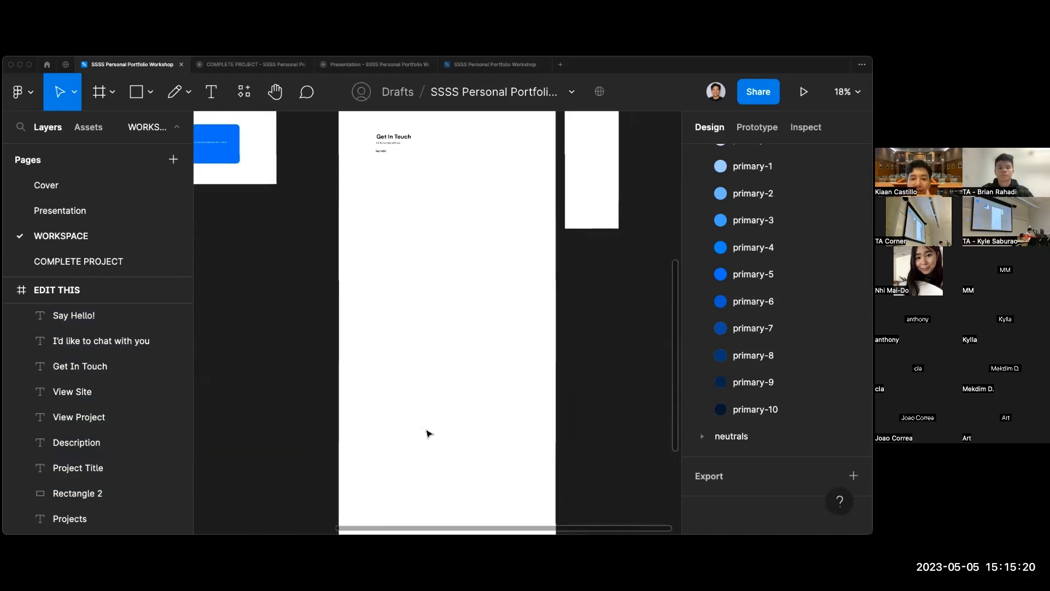
scroll(429, 434, down, 2)
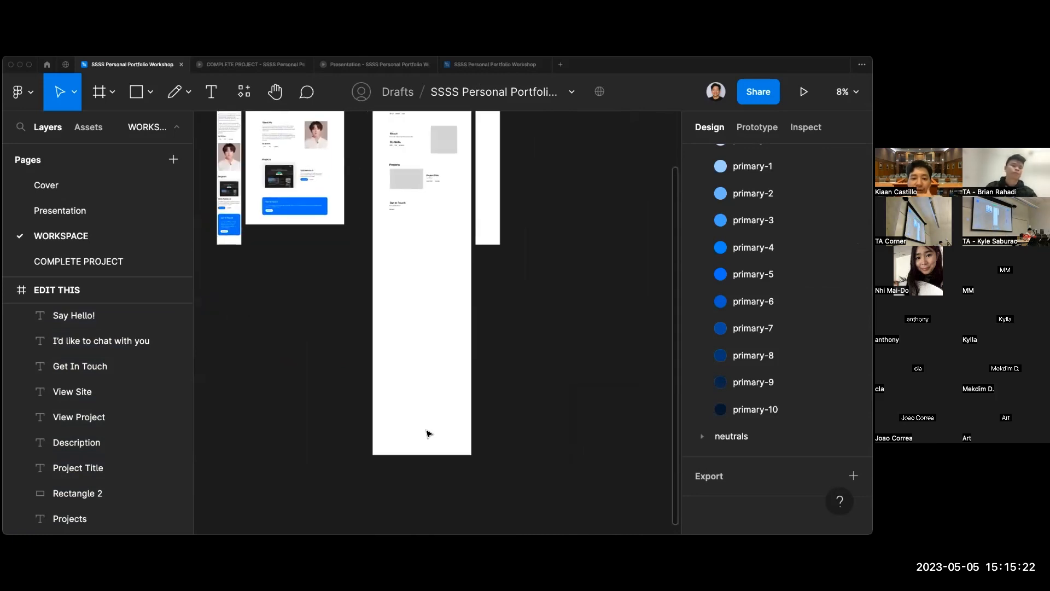
click(405, 124)
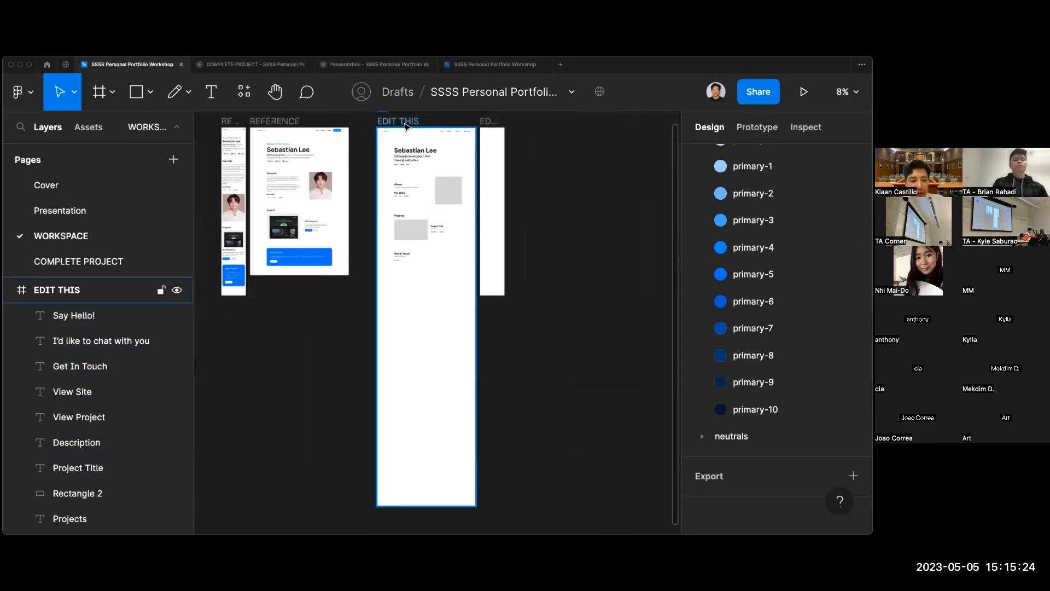
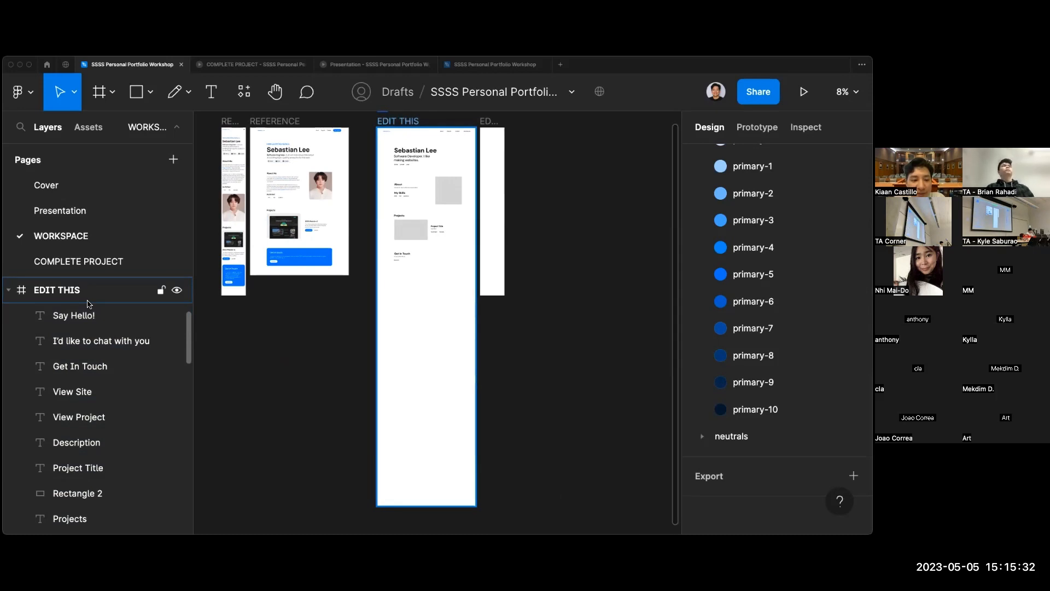
Resize the EDIT THIS frame to 1512×2261, then pan across the page to review the layout.
click(87, 302)
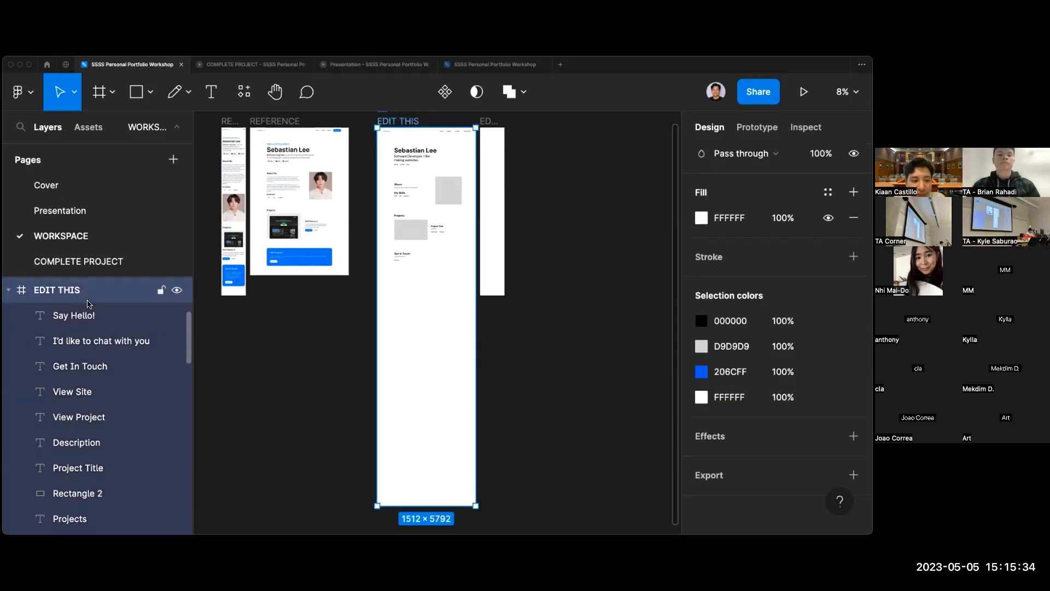
drag(427, 506, 441, 278)
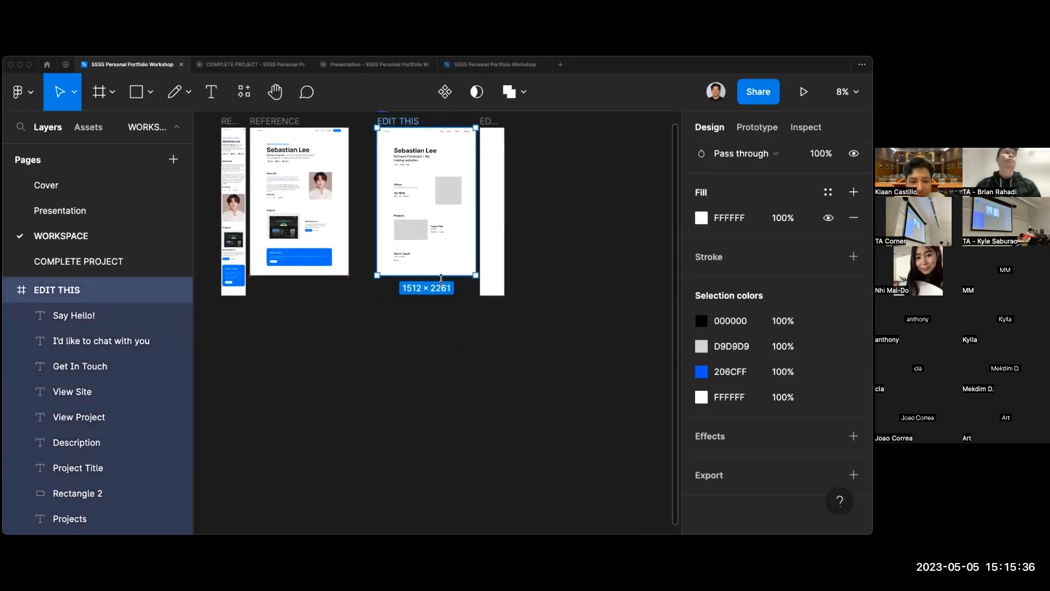
click(443, 327)
scroll(434, 167, up, 5)
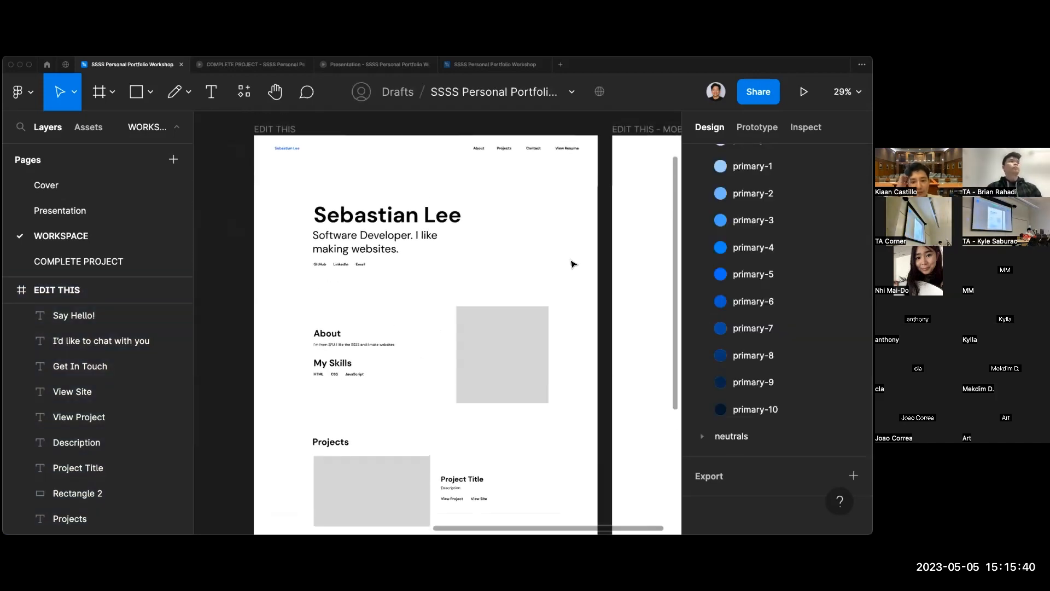
scroll(573, 264, down, 3)
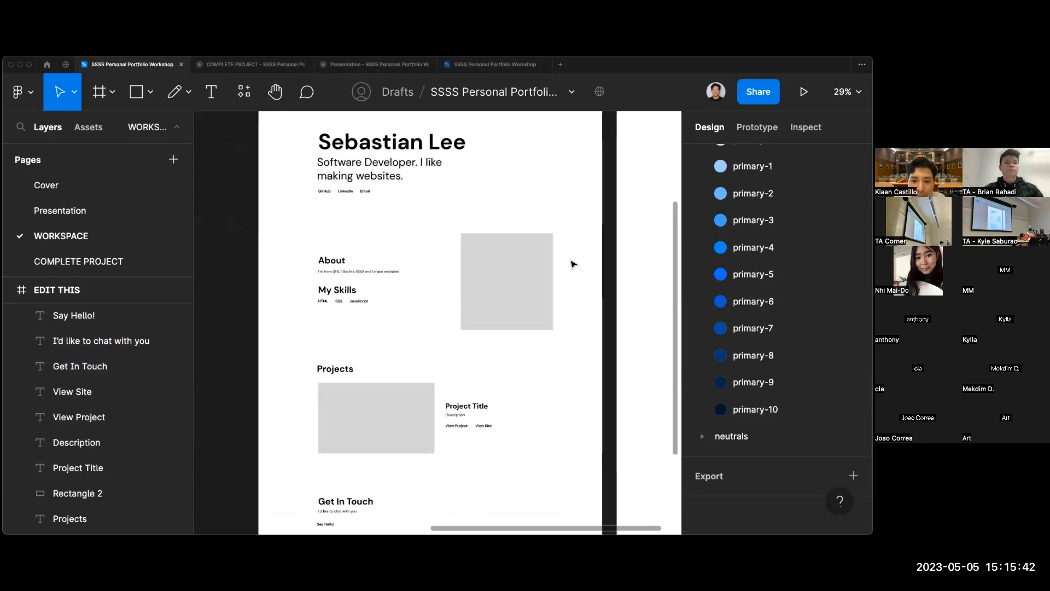
scroll(572, 264, down, 2)
scroll(573, 265, up, 3)
scroll(573, 264, down, 3)
scroll(573, 264, left, 4)
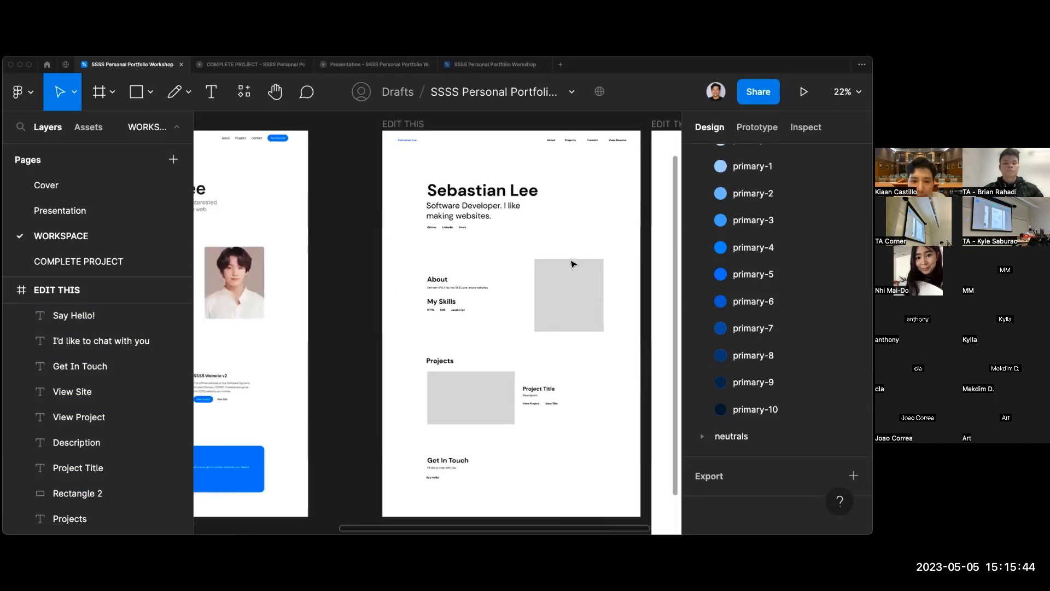
scroll(573, 264, down, 2)
scroll(573, 264, right, 1)
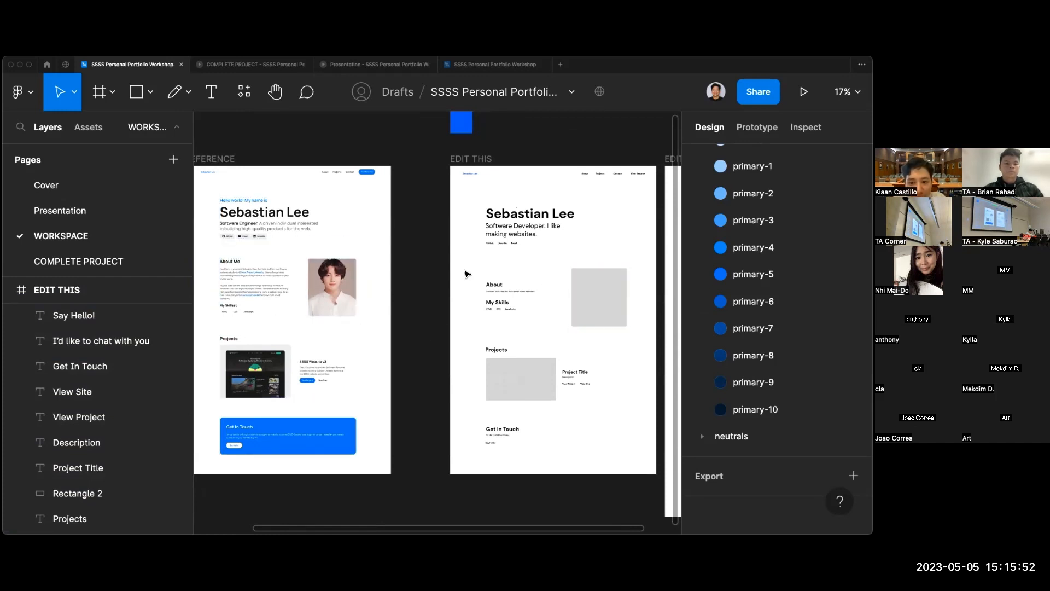
scroll(465, 274, right, 1)
scroll(466, 273, down, 1)
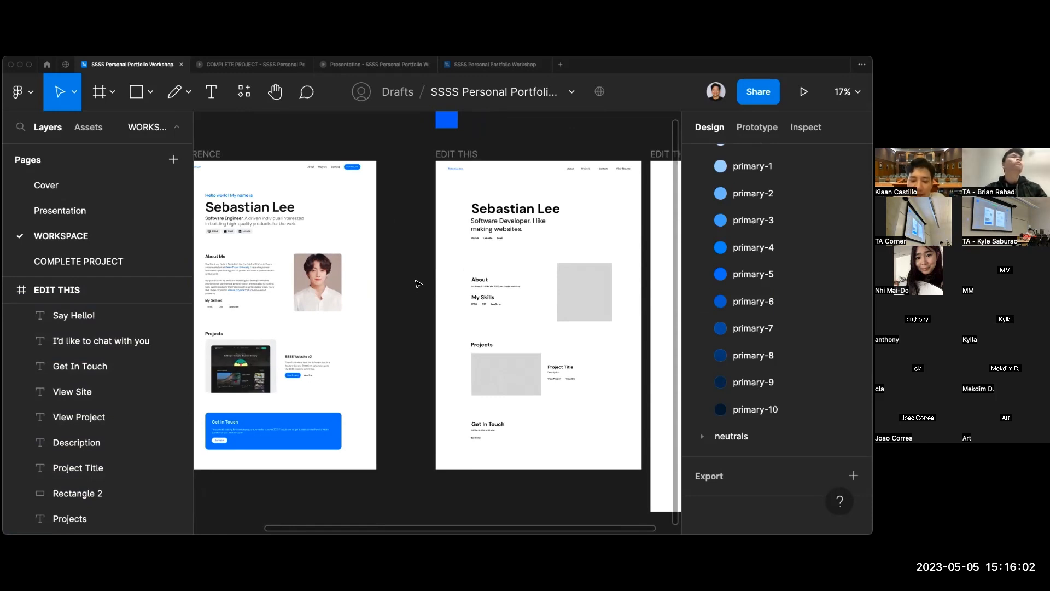
scroll(418, 283, right, 2)
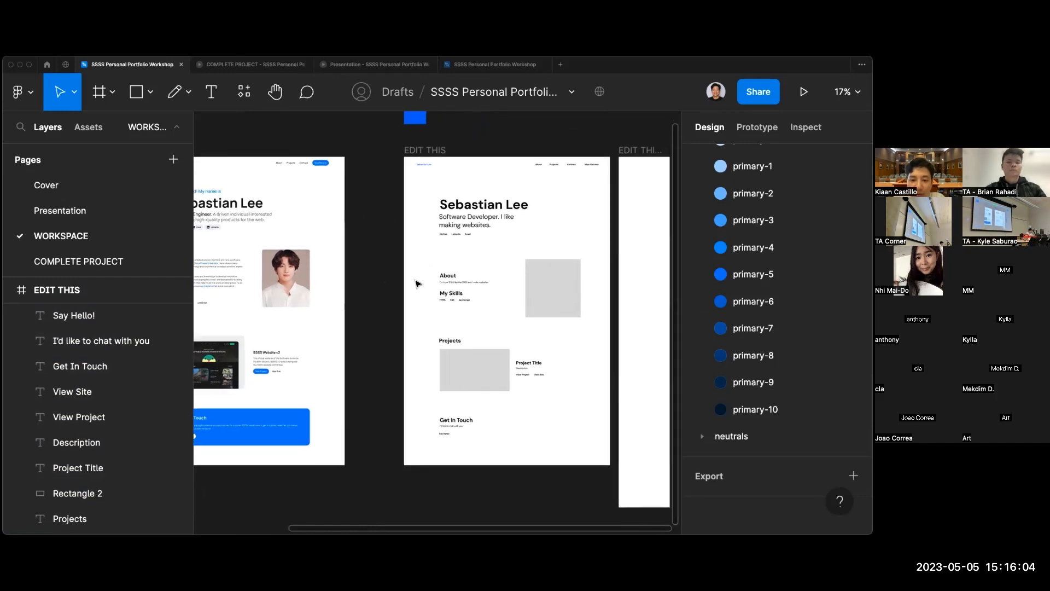
scroll(553, 409, up, 3)
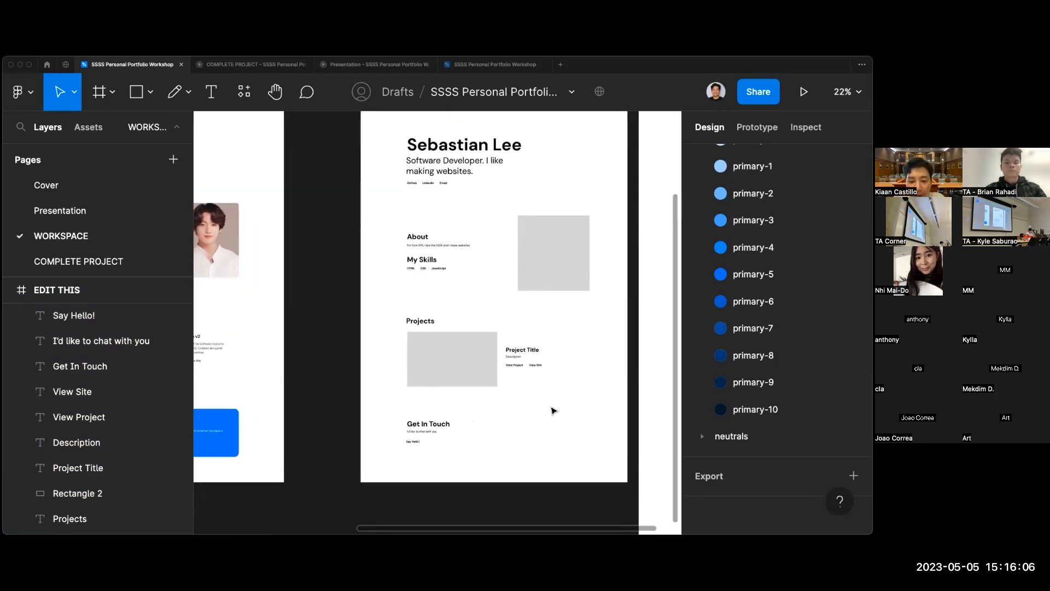
scroll(553, 410, down, 3)
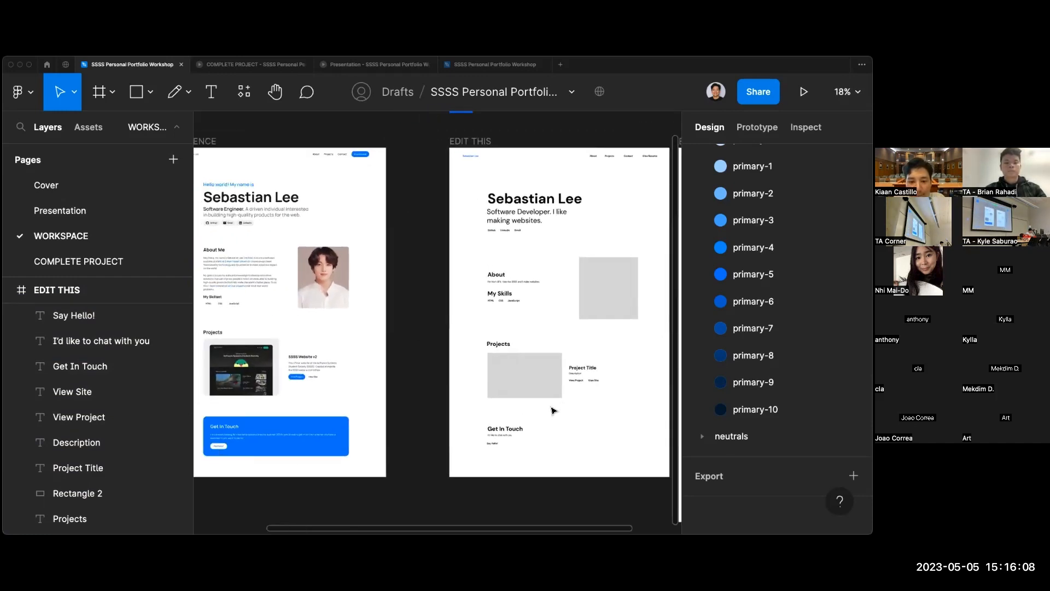
scroll(553, 410, right, 2)
scroll(469, 304, up, 5)
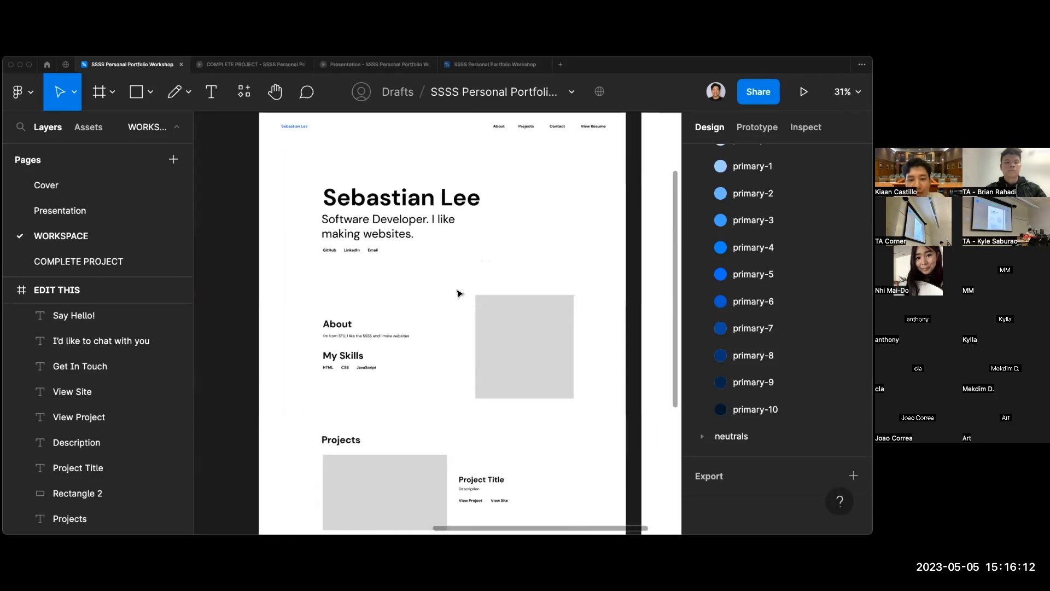
scroll(457, 294, down, 3)
scroll(458, 294, down, 2)
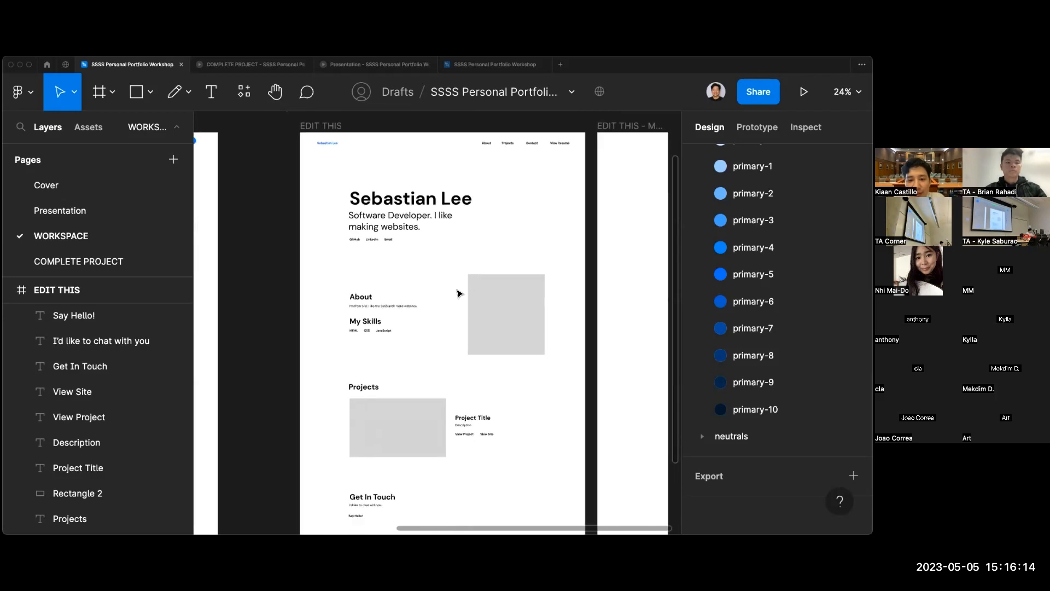
scroll(445, 227, right, 2)
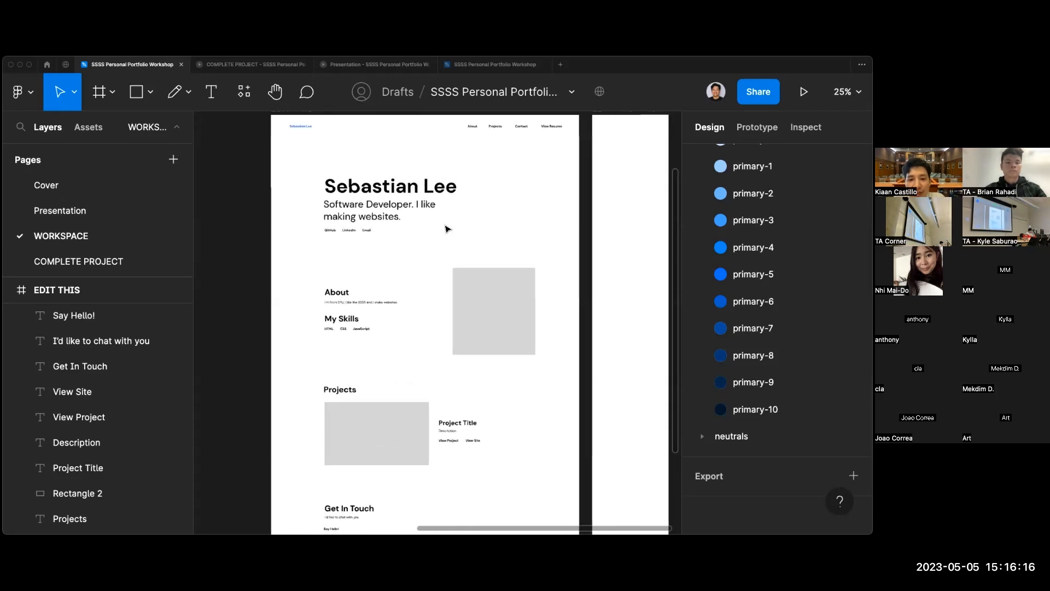
scroll(445, 228, up, 3)
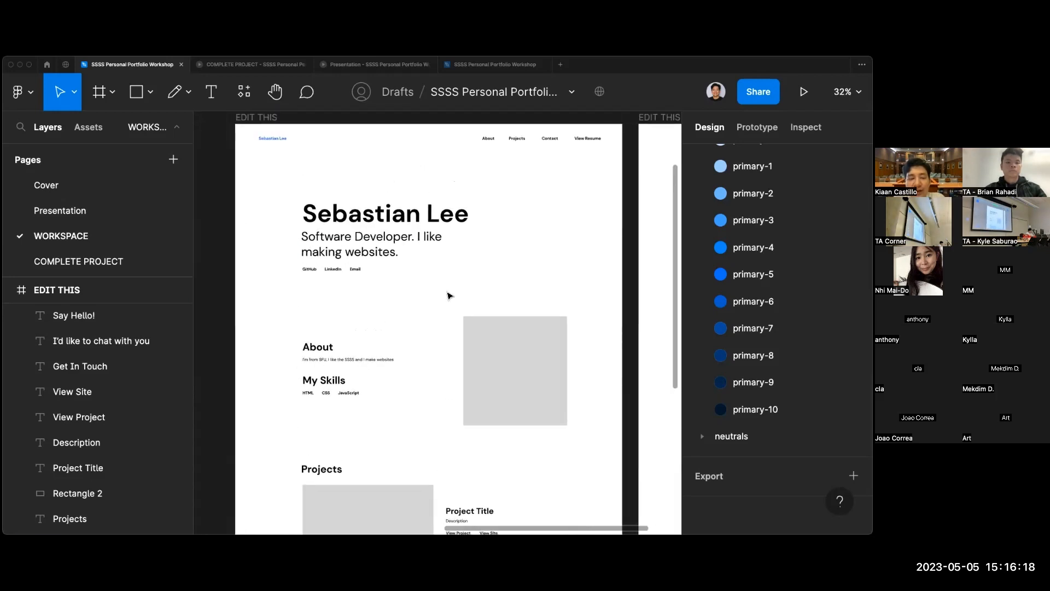
click(435, 222)
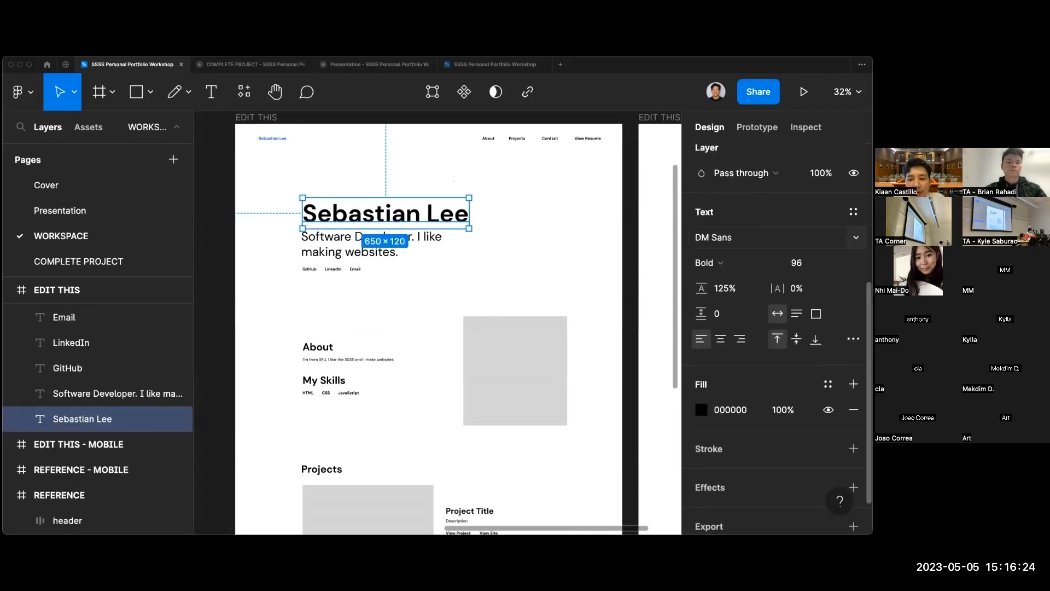
click(520, 244)
scroll(501, 237, left, 2)
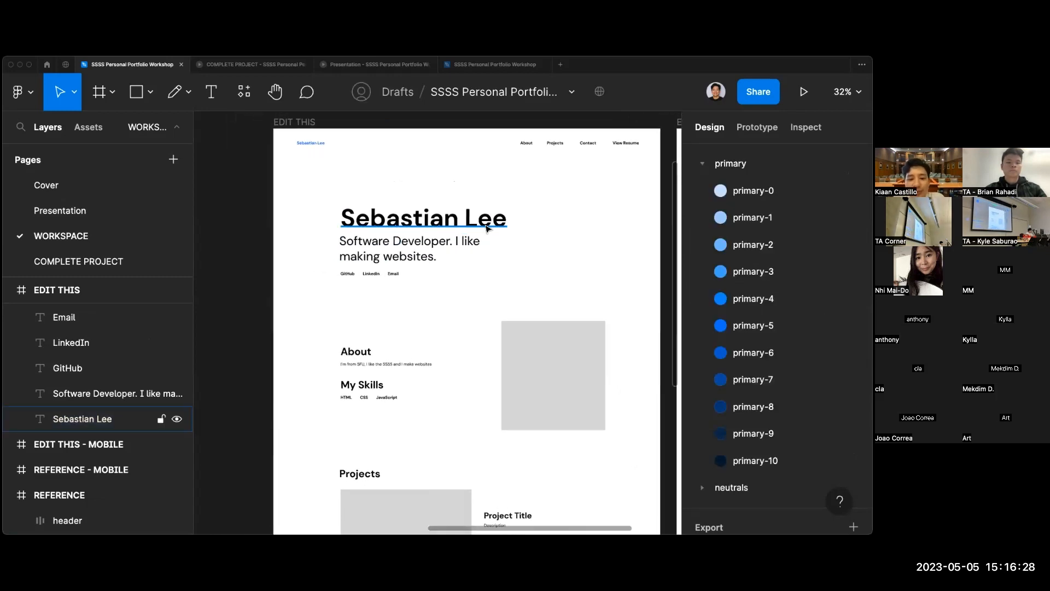
scroll(488, 229, left, 8)
scroll(489, 229, left, 3)
click(373, 224)
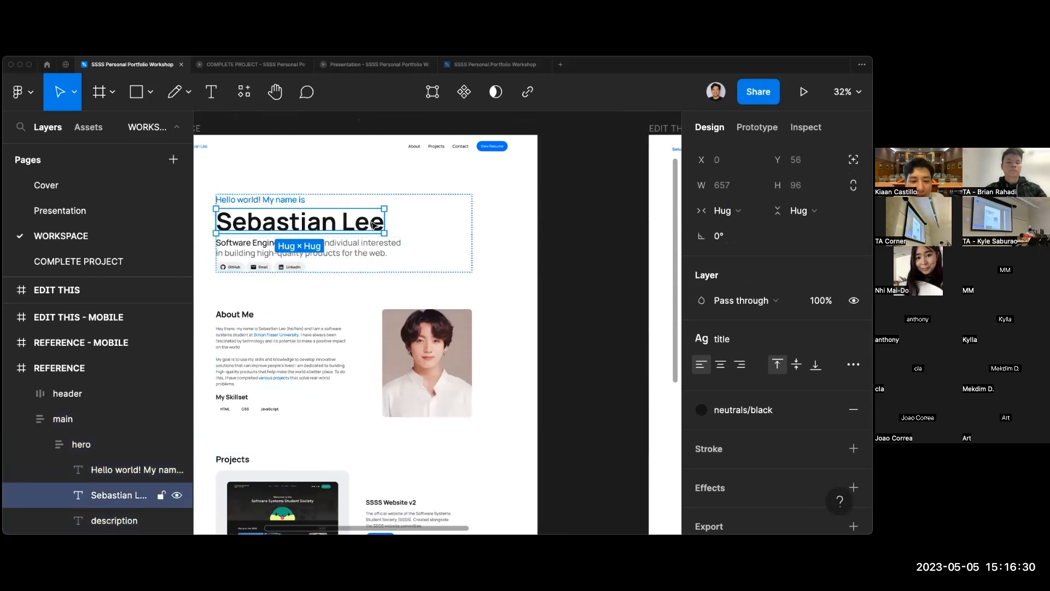
scroll(349, 233, left, 3)
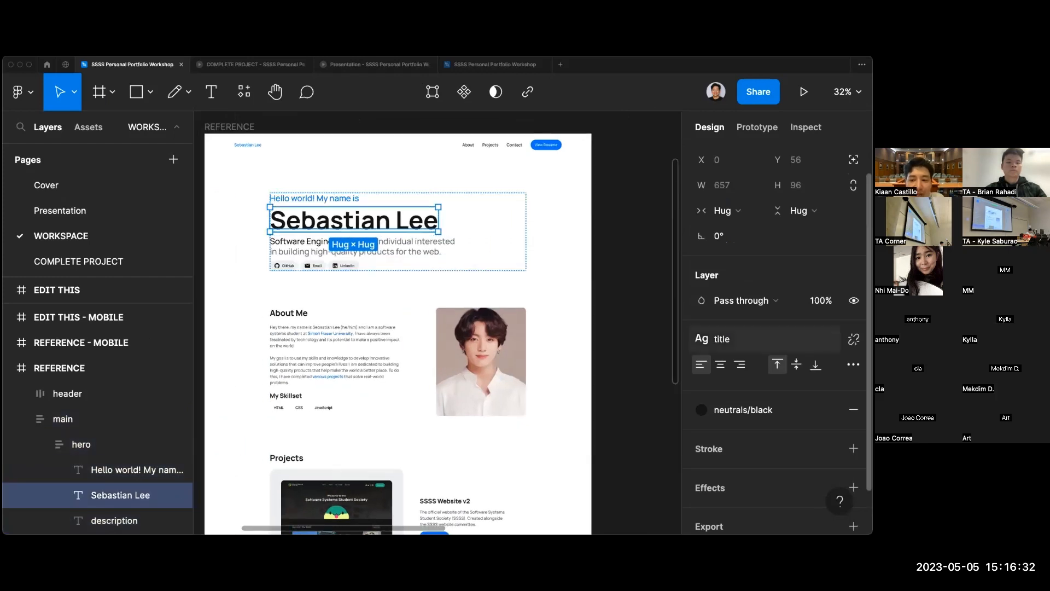
click(853, 338)
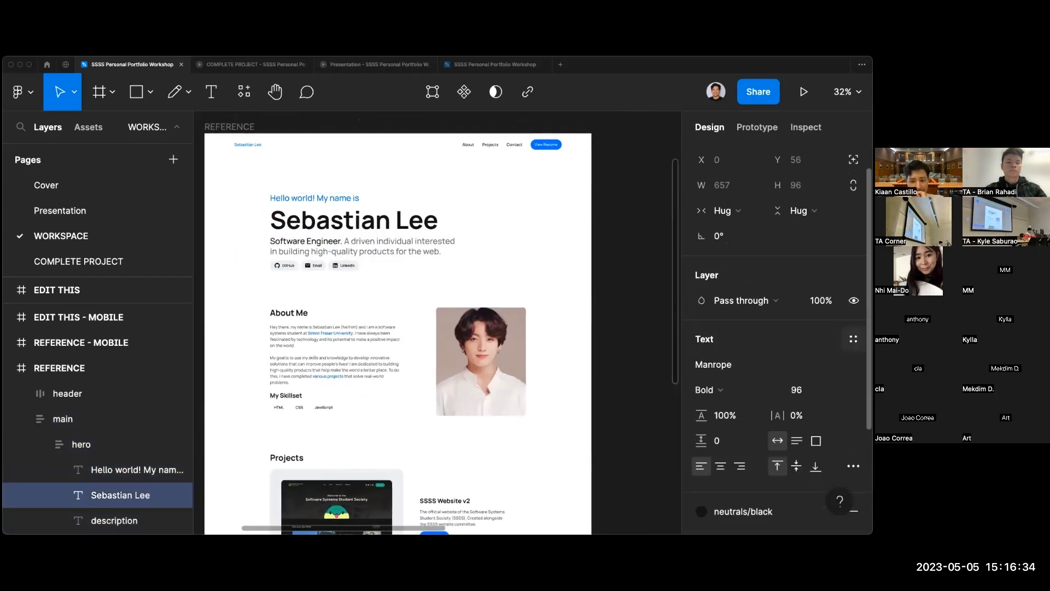
key(super+z)
click(618, 345)
scroll(619, 345, right, 10)
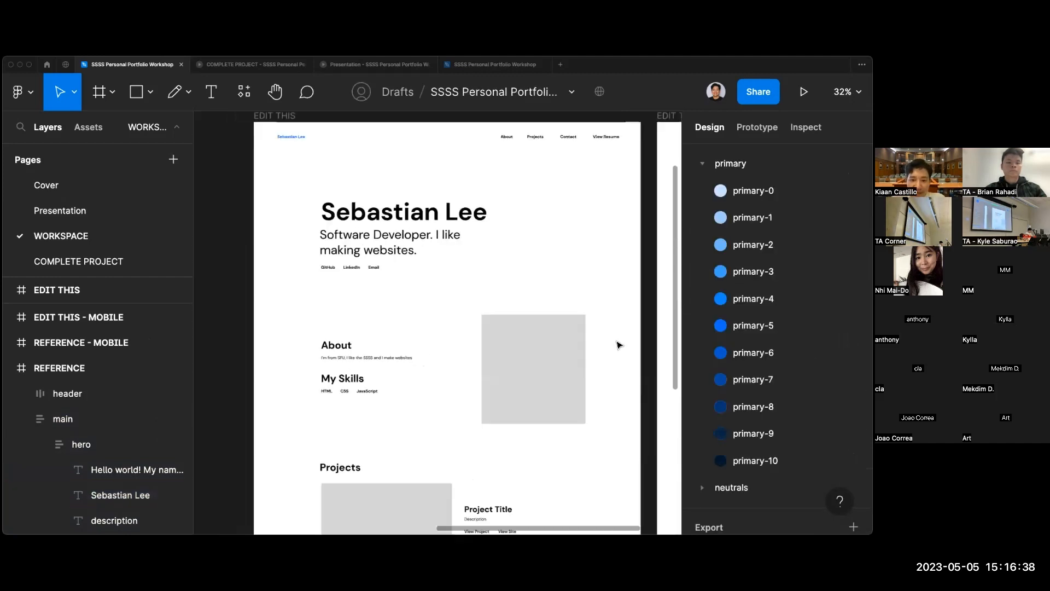
click(409, 223)
click(271, 208)
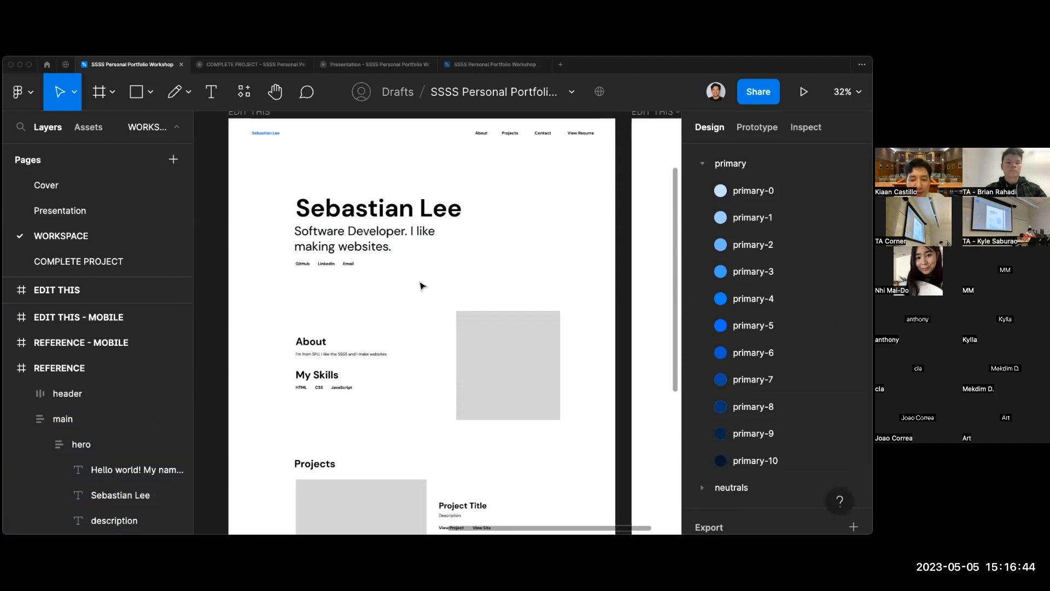
scroll(421, 285, down, 5)
scroll(421, 285, up, 6)
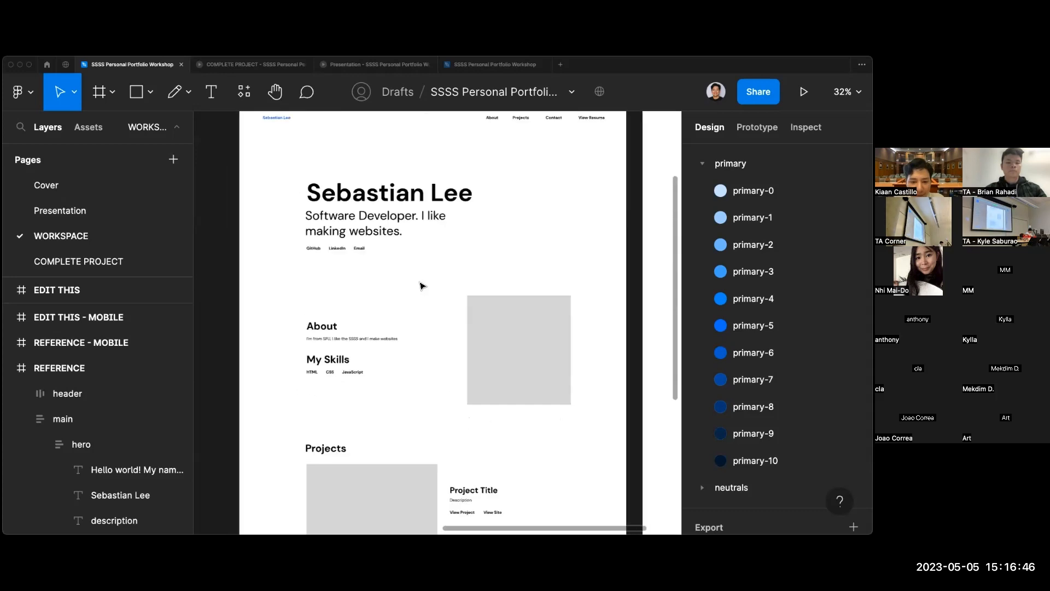
scroll(421, 285, down, 3)
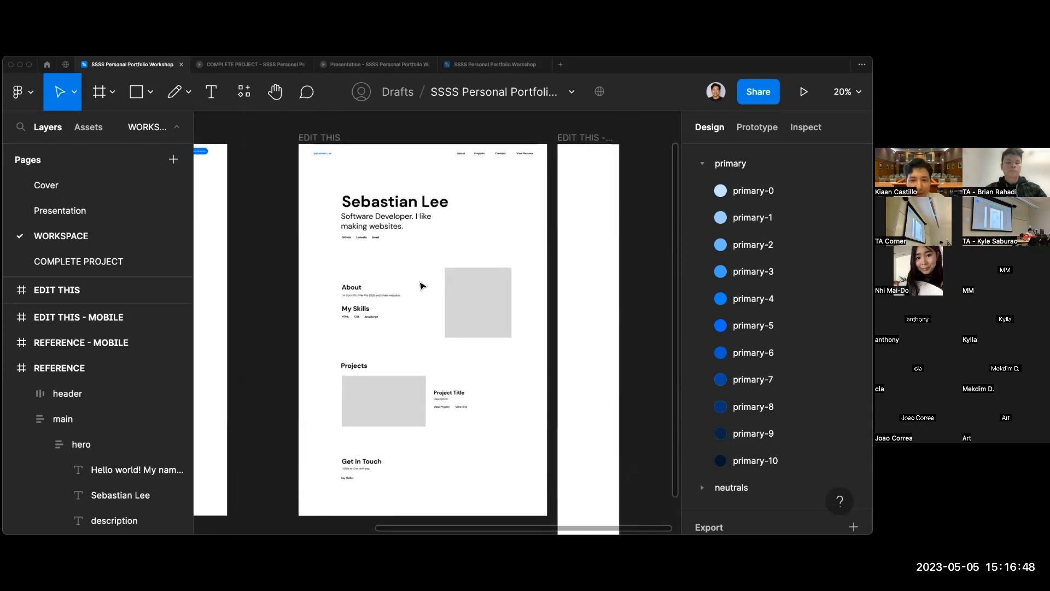
scroll(421, 285, down, 1)
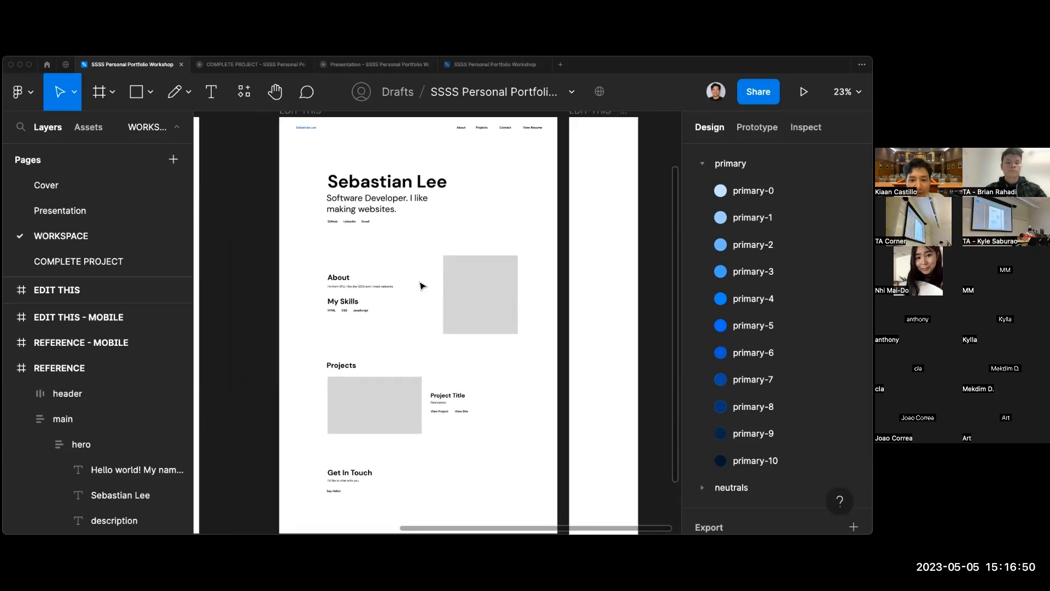
scroll(421, 285, down, 1)
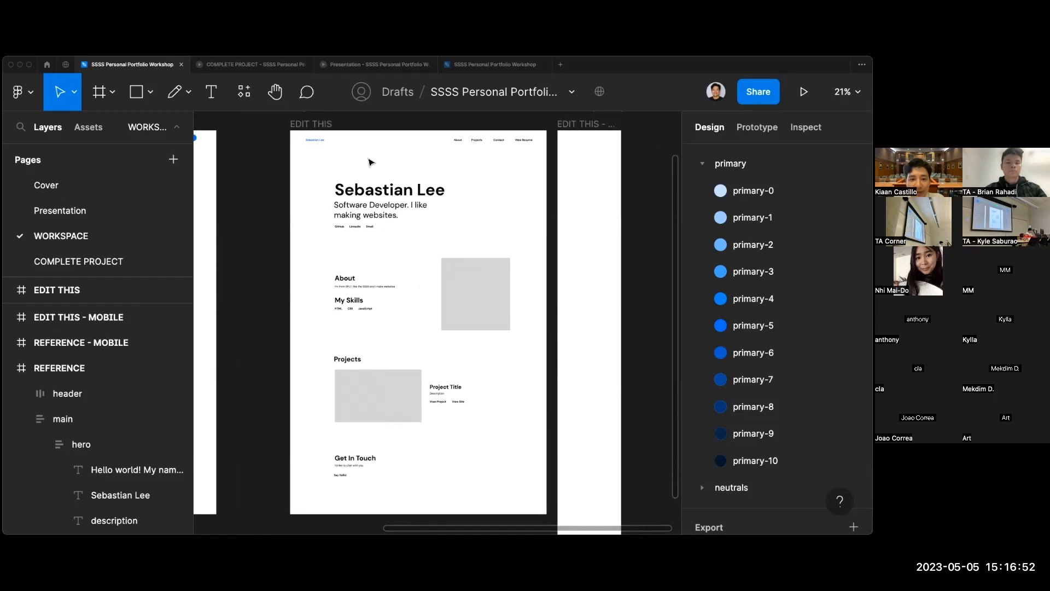
Select the EDIT THIS frame and every layer inside it.
click(325, 131)
key(Return)
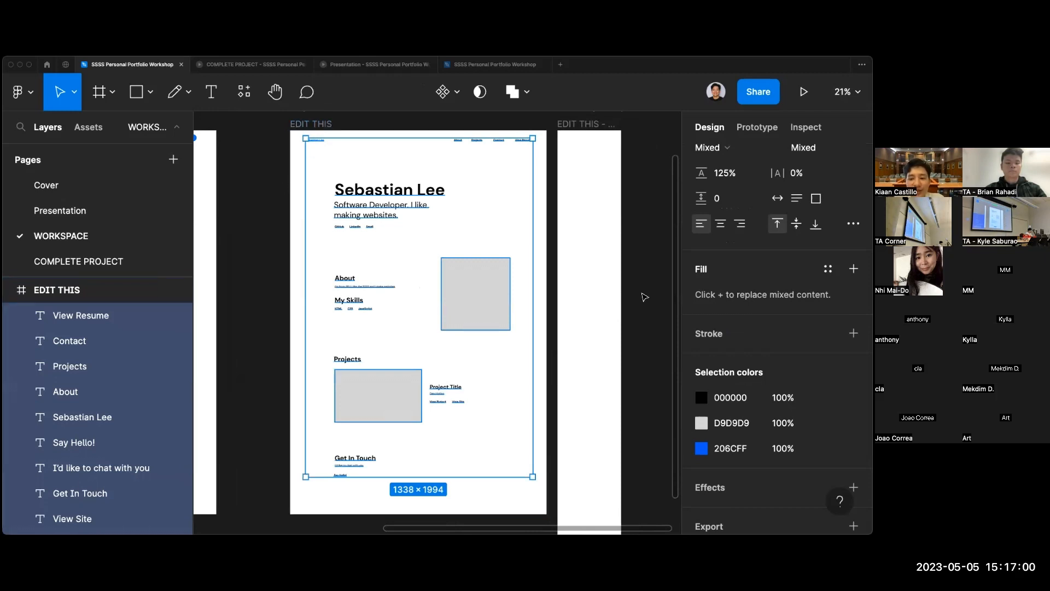
scroll(776, 328, up, 5)
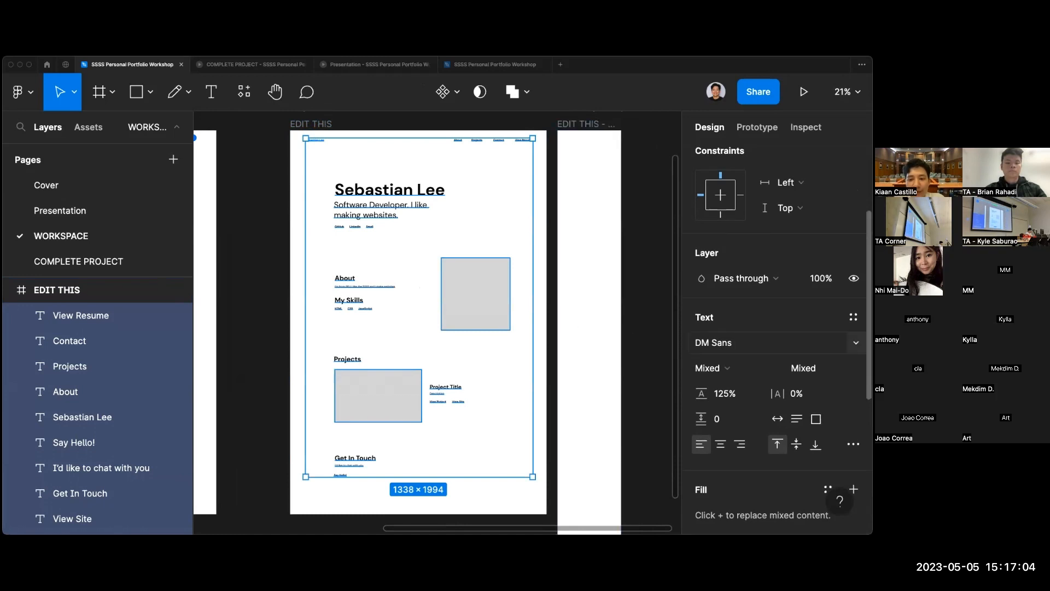
scroll(738, 339, down, 1)
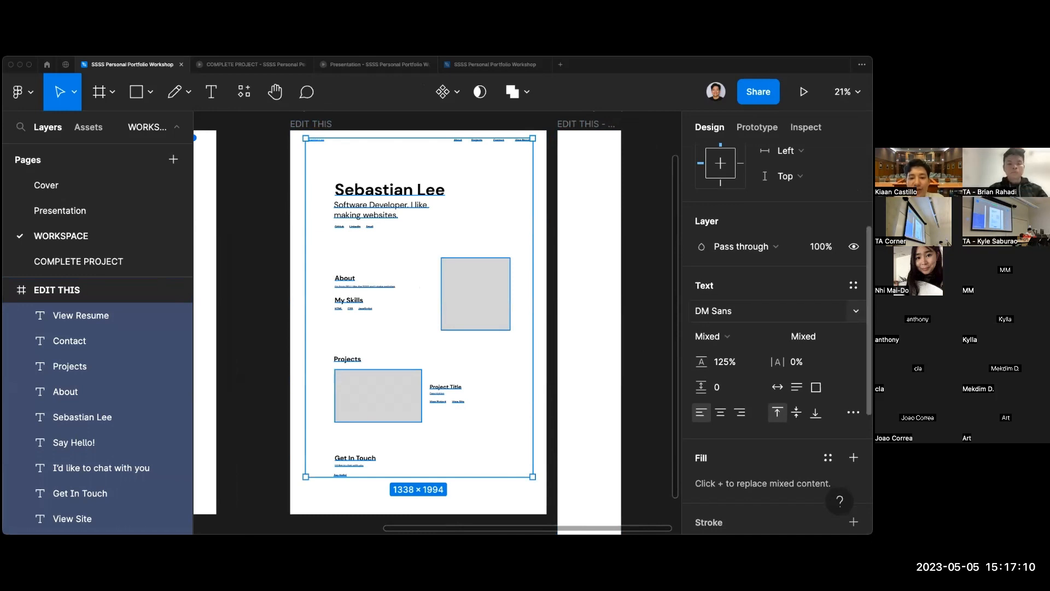
Change the font family of all selected text to Arial.
click(714, 310)
click(856, 310)
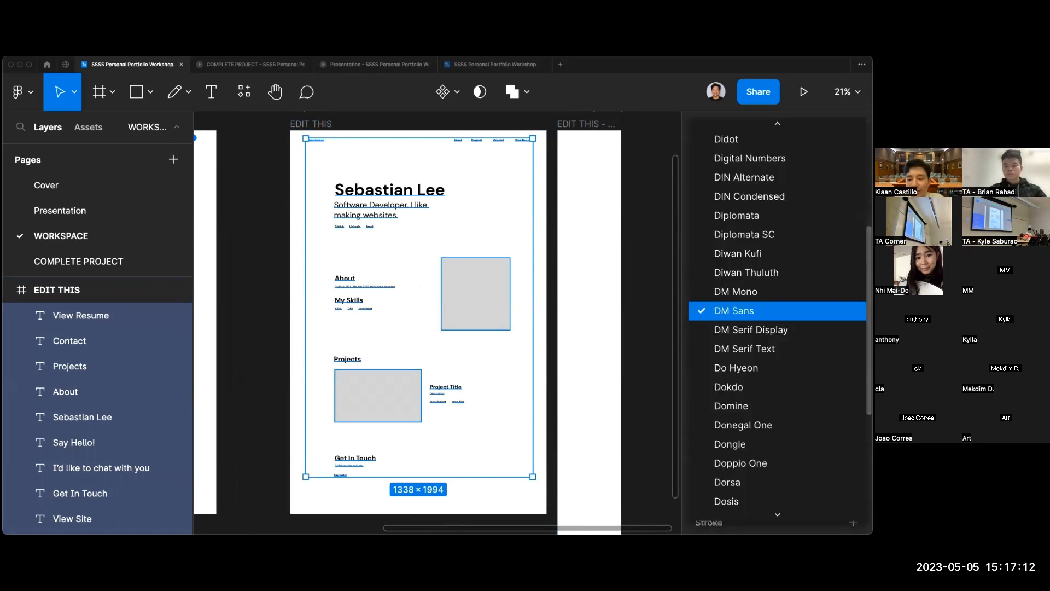
scroll(855, 312, up, 20)
scroll(777, 323, up, 20)
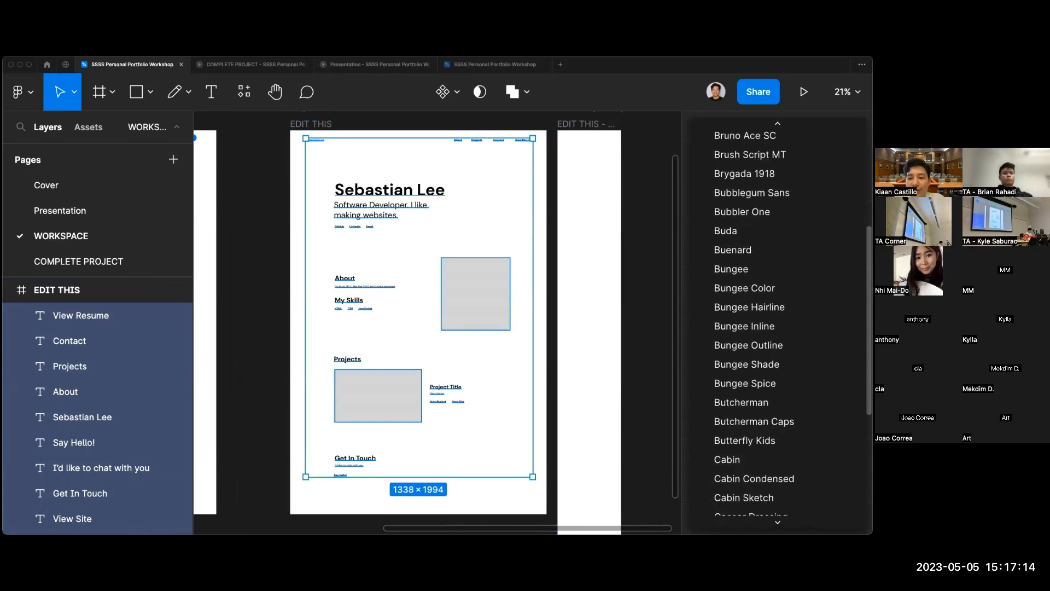
scroll(777, 333, up, 20)
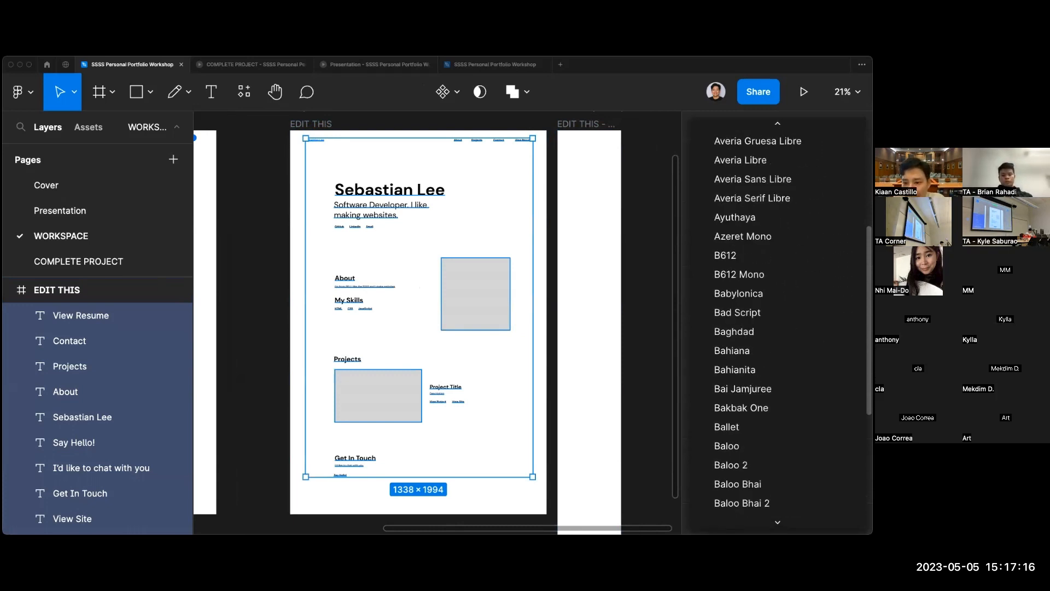
scroll(777, 333, down, 5)
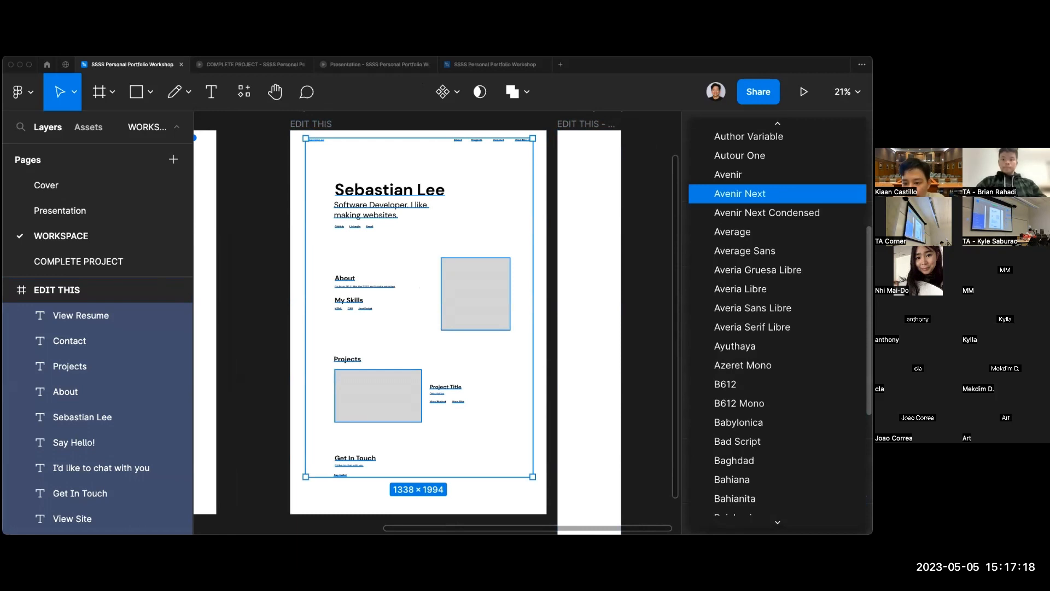
scroll(777, 333, up, 13)
scroll(776, 323, down, 6)
scroll(776, 323, up, 1)
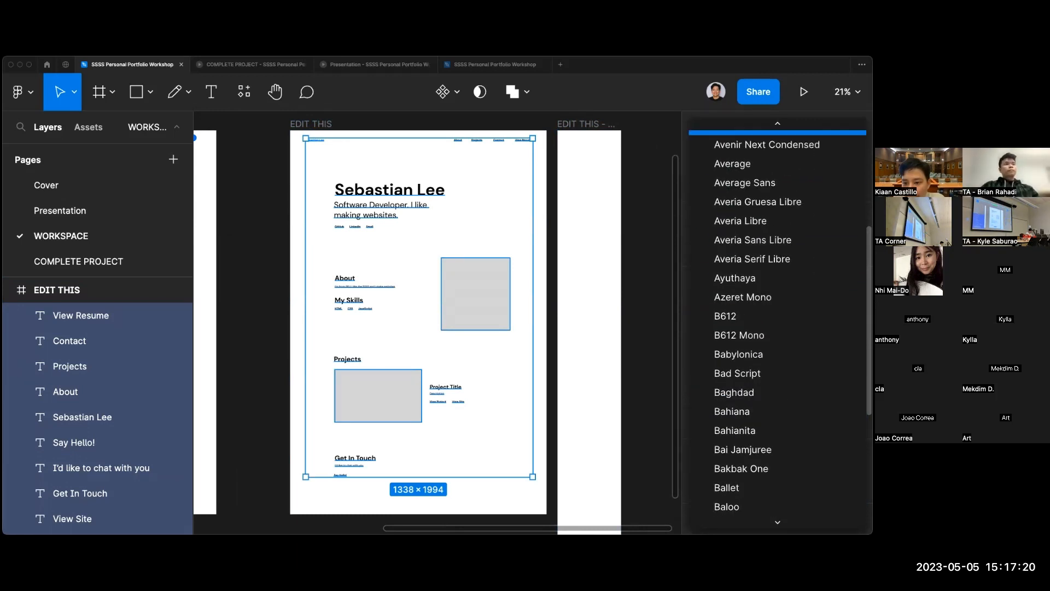
scroll(777, 239, up, 3)
scroll(777, 376, up, 10)
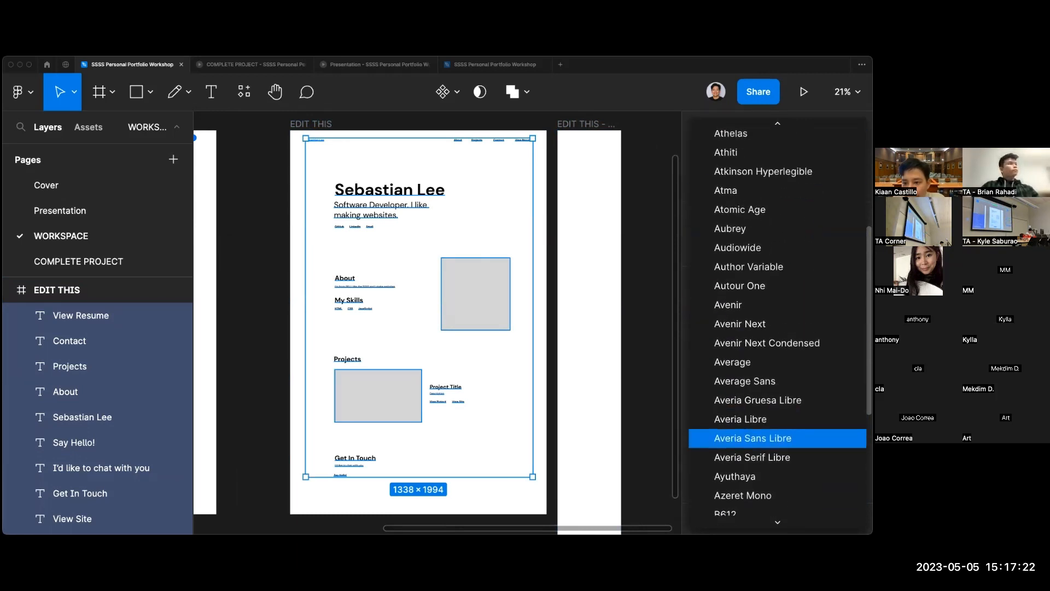
scroll(777, 190, up, 12)
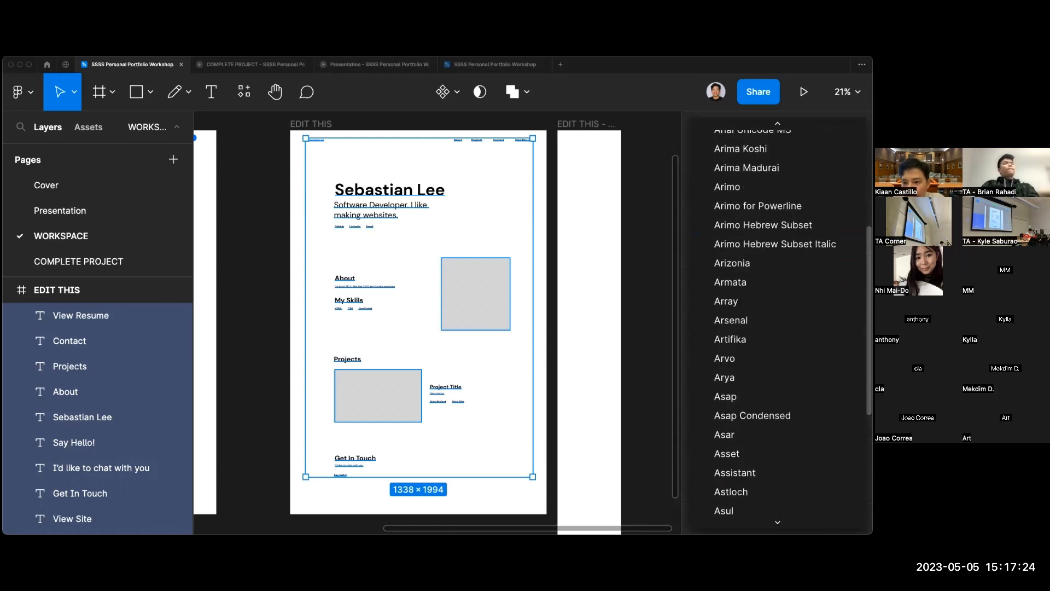
click(776, 190)
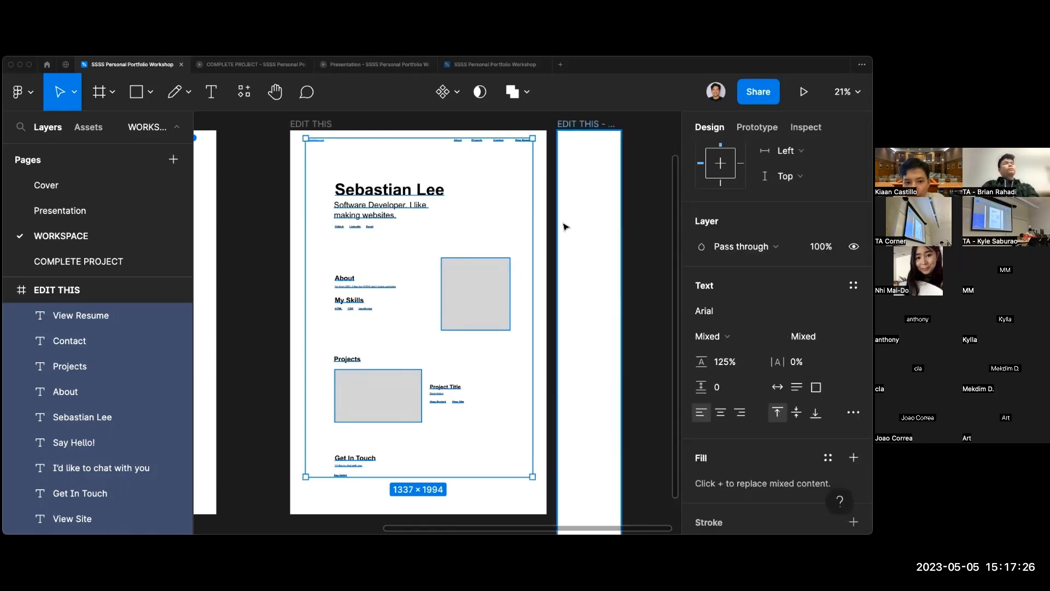
click(564, 224)
click(492, 211)
scroll(493, 211, up, 4)
scroll(492, 211, up, 1)
scroll(492, 211, left, 1)
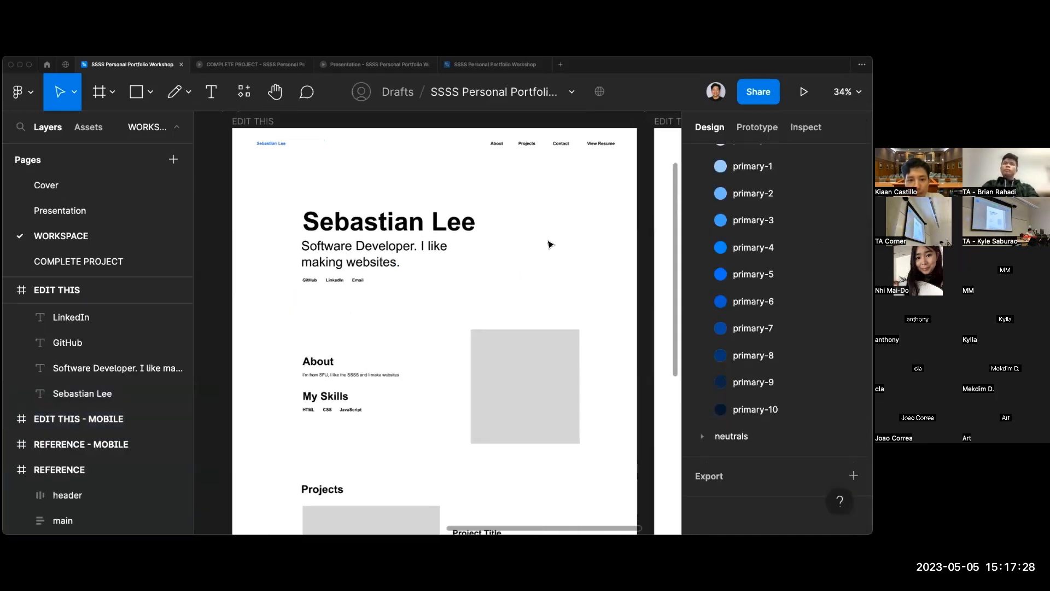
scroll(551, 243, up, 1)
scroll(551, 241, up, 2)
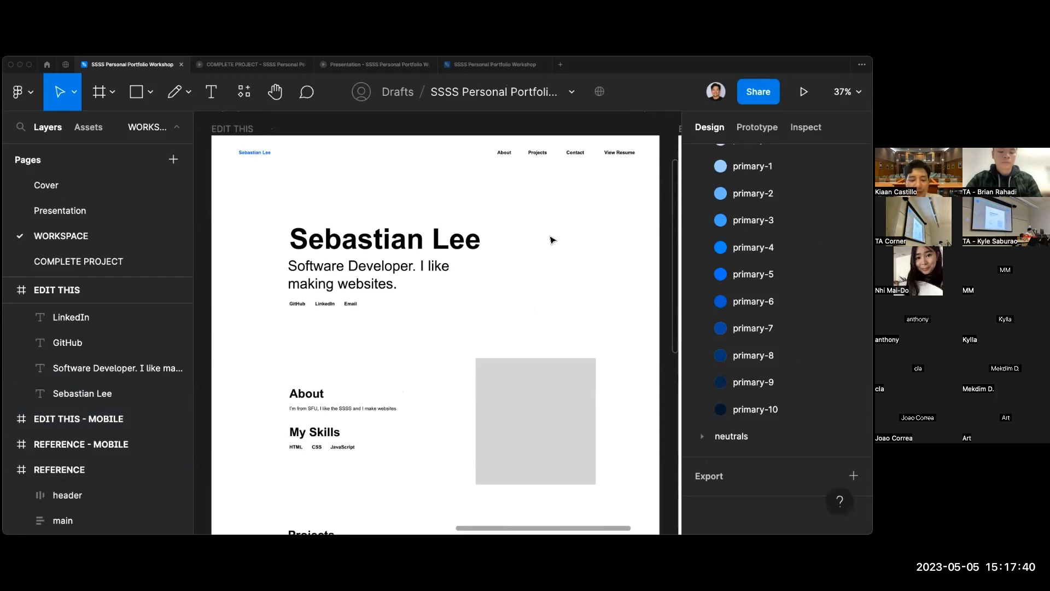
scroll(552, 240, down, 3)
click(276, 115)
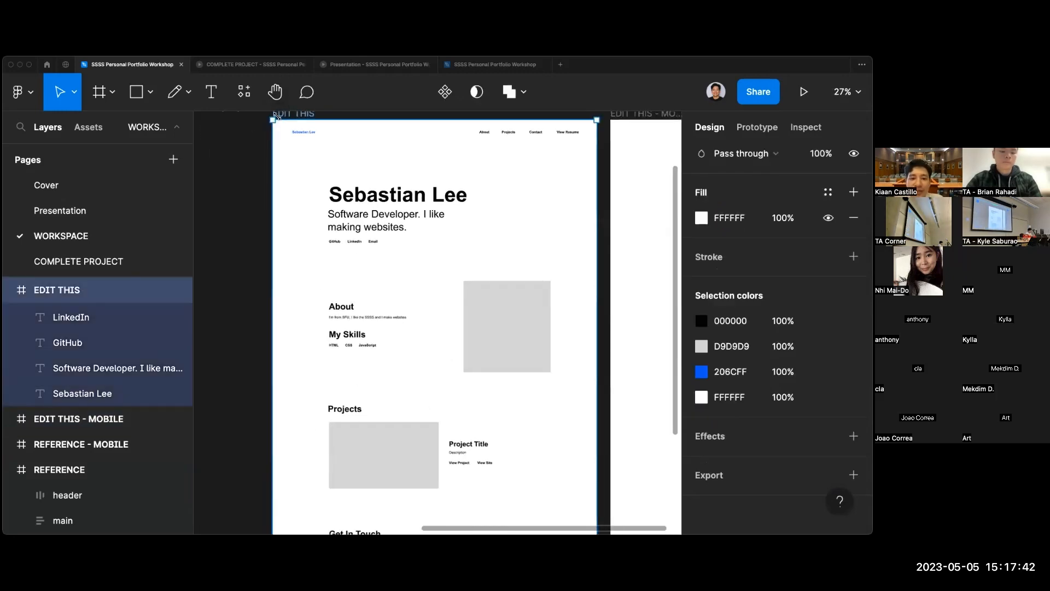
key(Return)
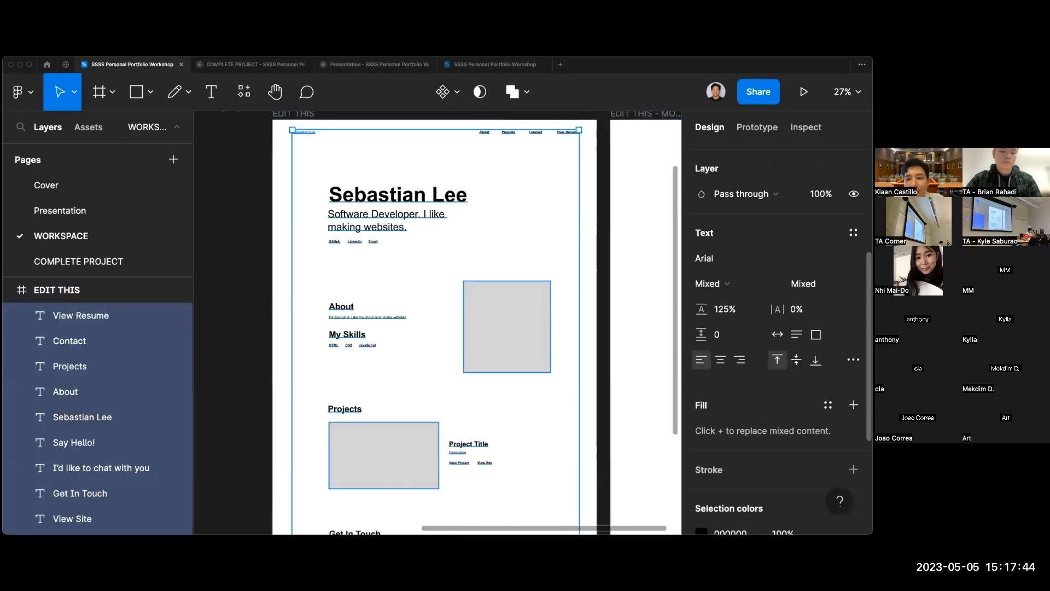
click(755, 258)
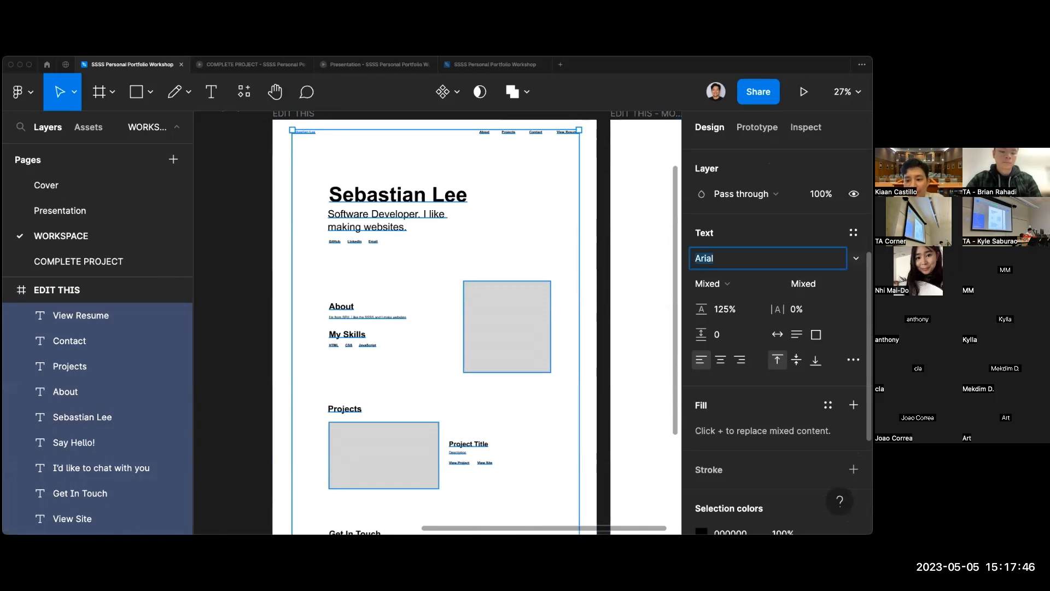
text(Times New Roman)
key(Return)
click(551, 236)
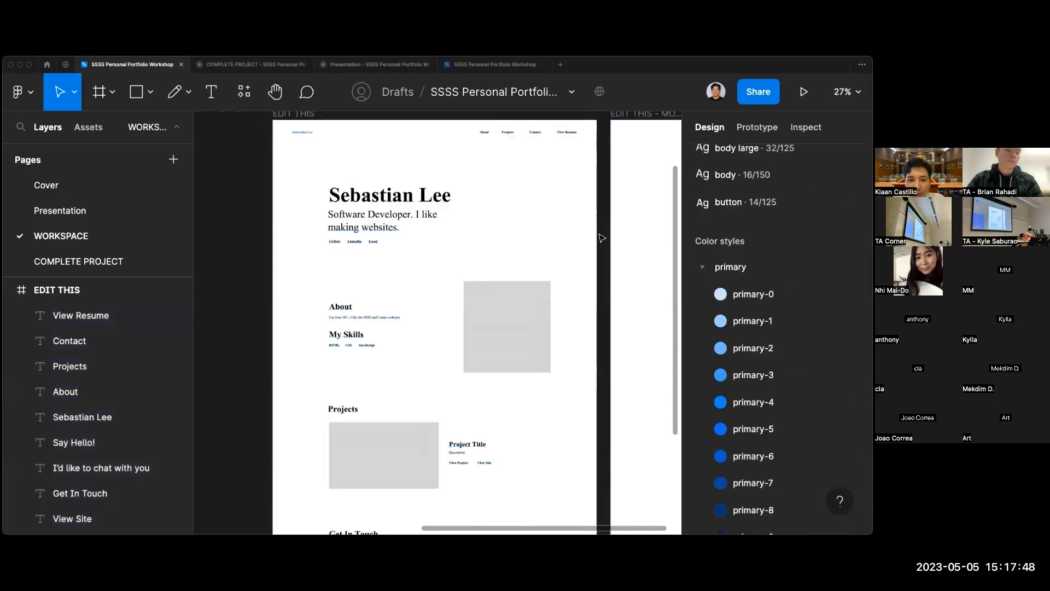
key(ctrl+z)
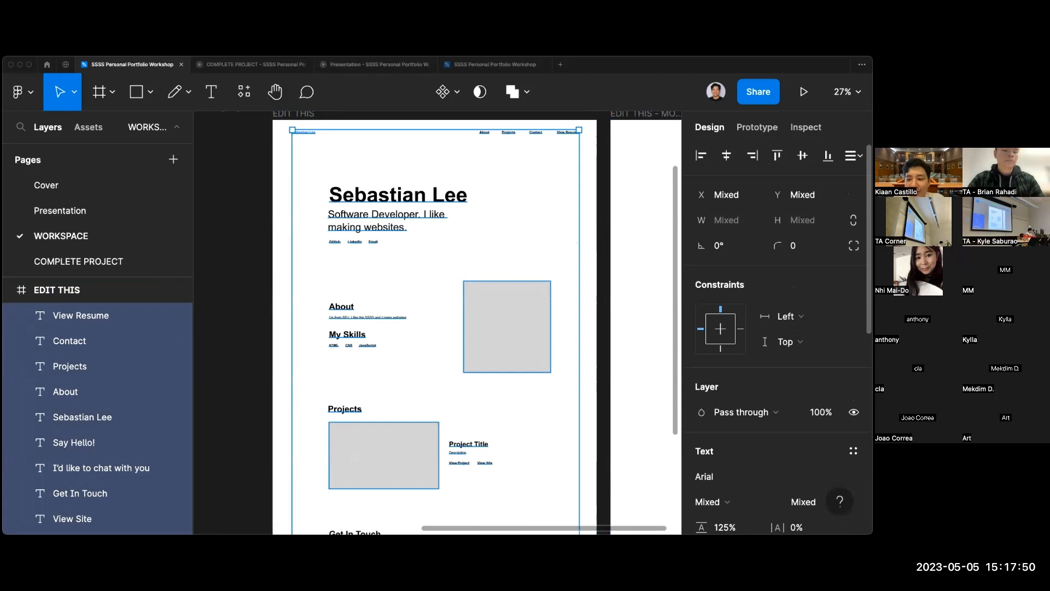
scroll(810, 274, down, 4)
click(766, 250)
text(Newsreader)
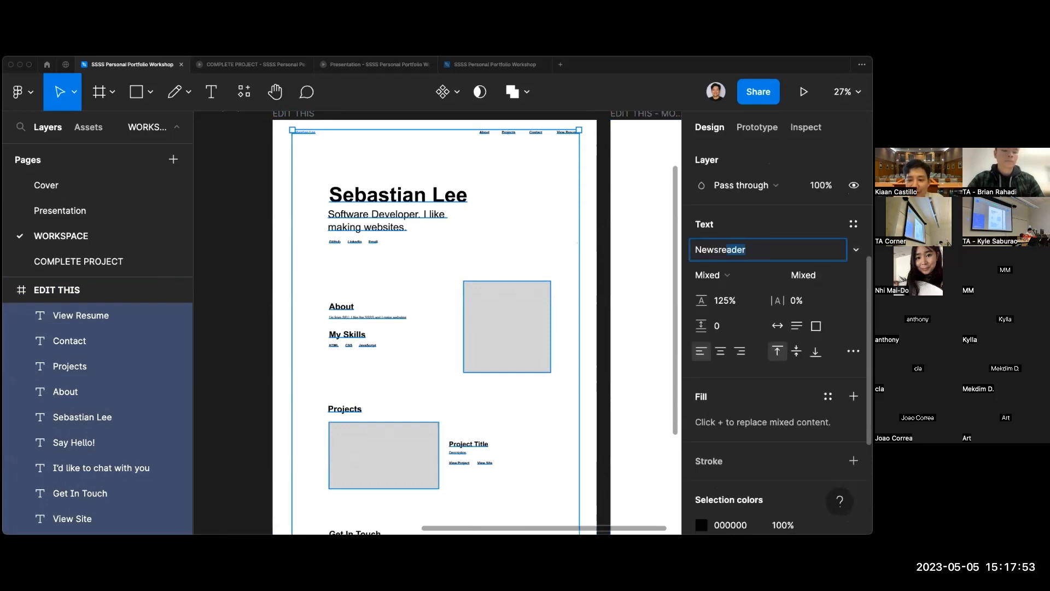
key(Return)
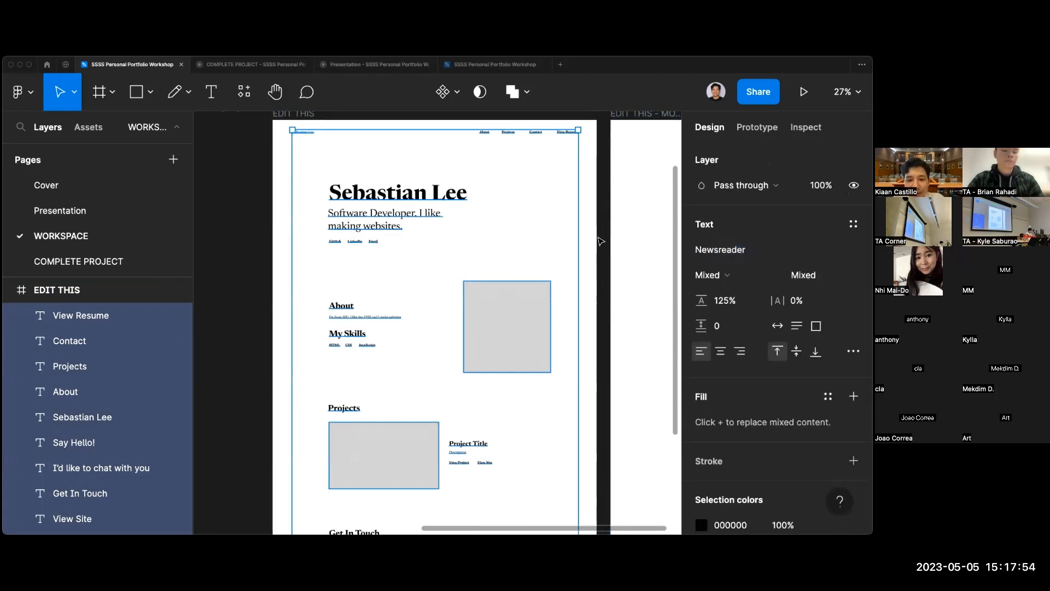
click(558, 237)
scroll(403, 203, up, 3)
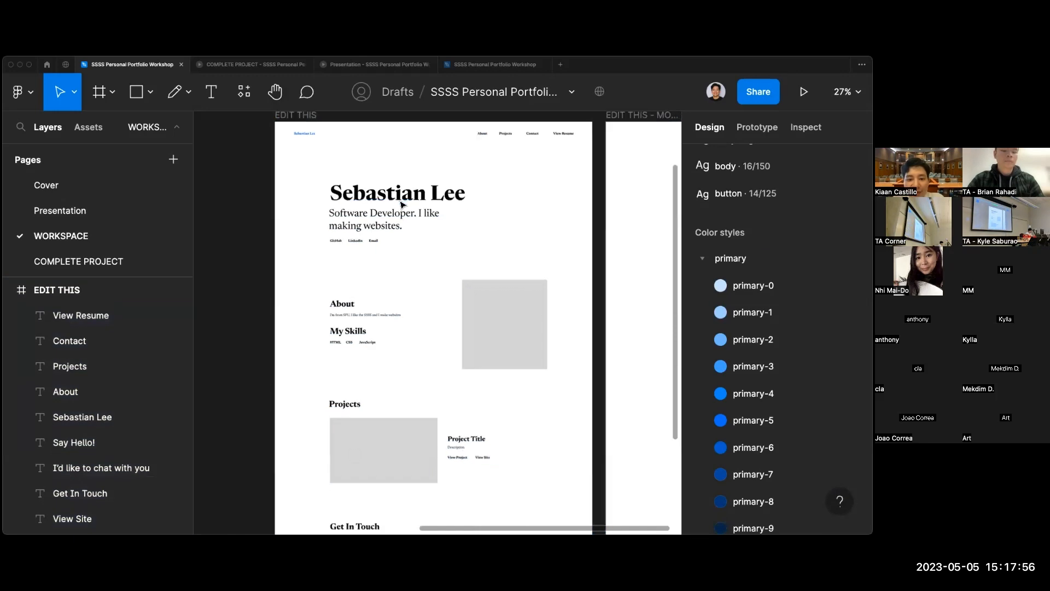
scroll(480, 229, down, 2)
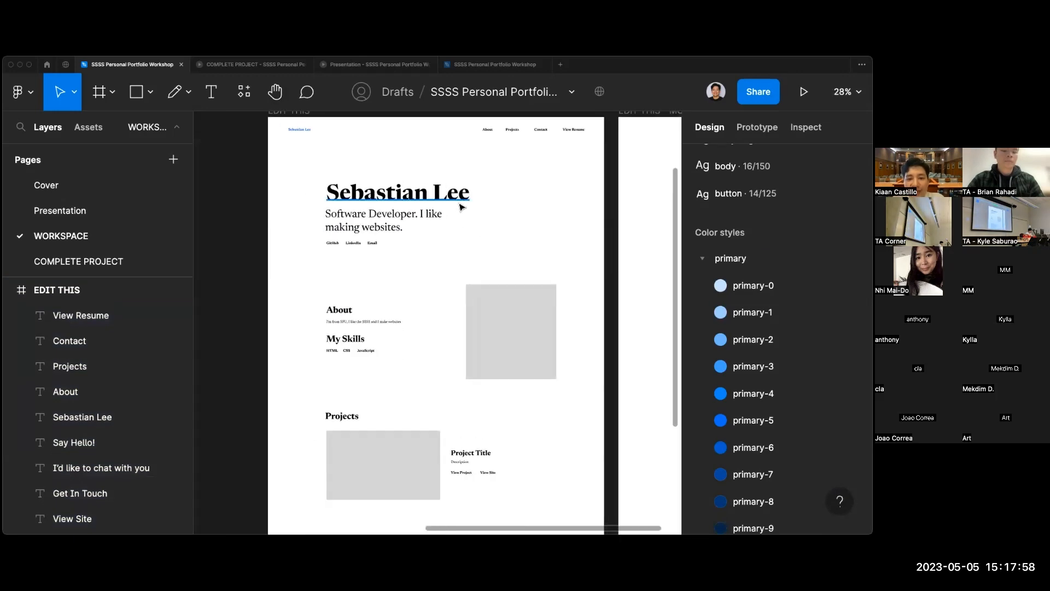
scroll(579, 221, down, 2)
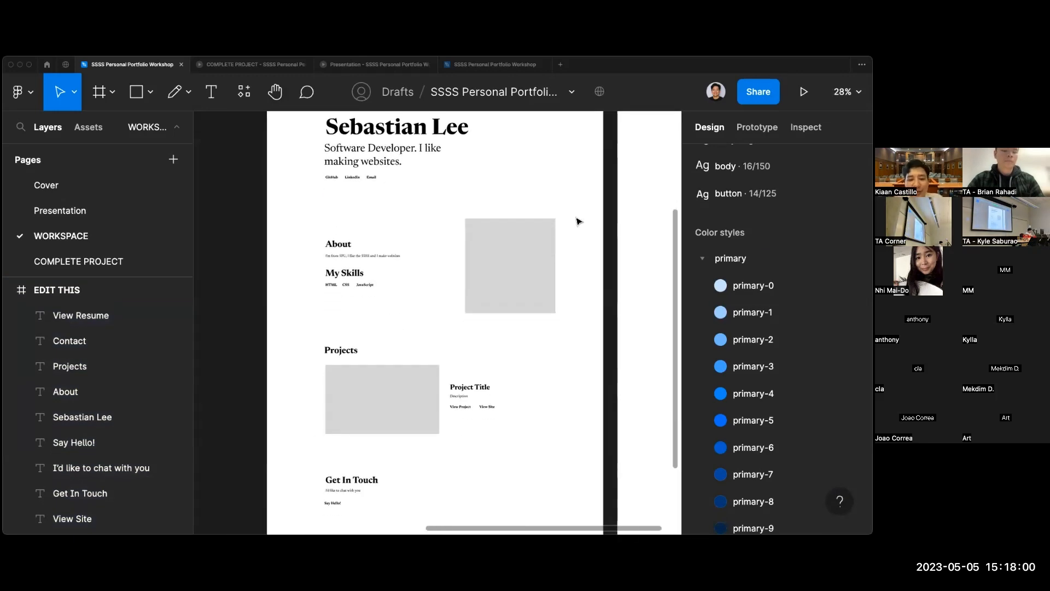
scroll(579, 221, up, 3)
scroll(579, 220, up, 2)
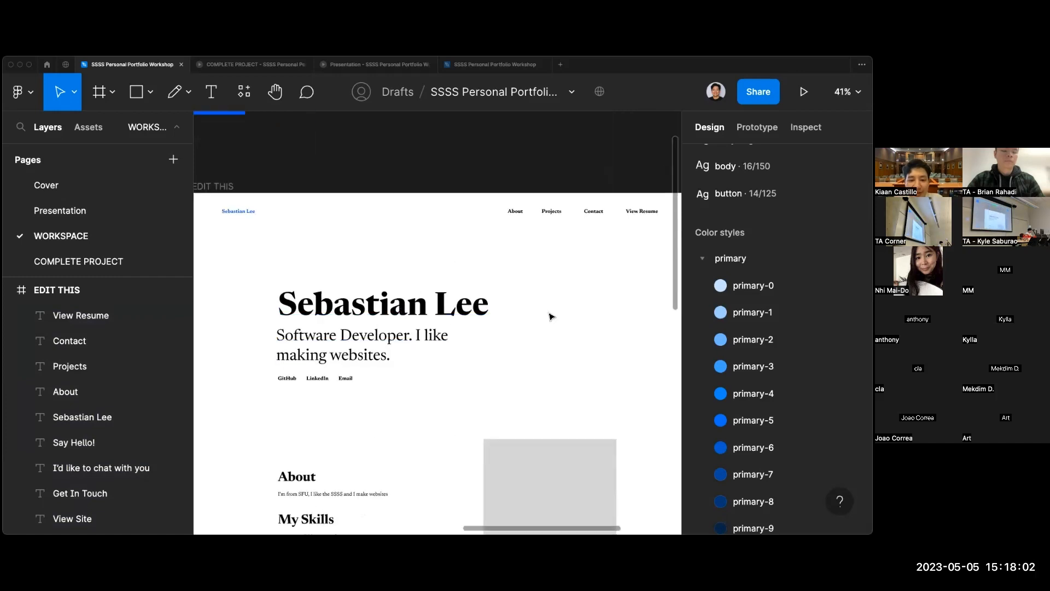
scroll(586, 314, down, 3)
key(super+z)
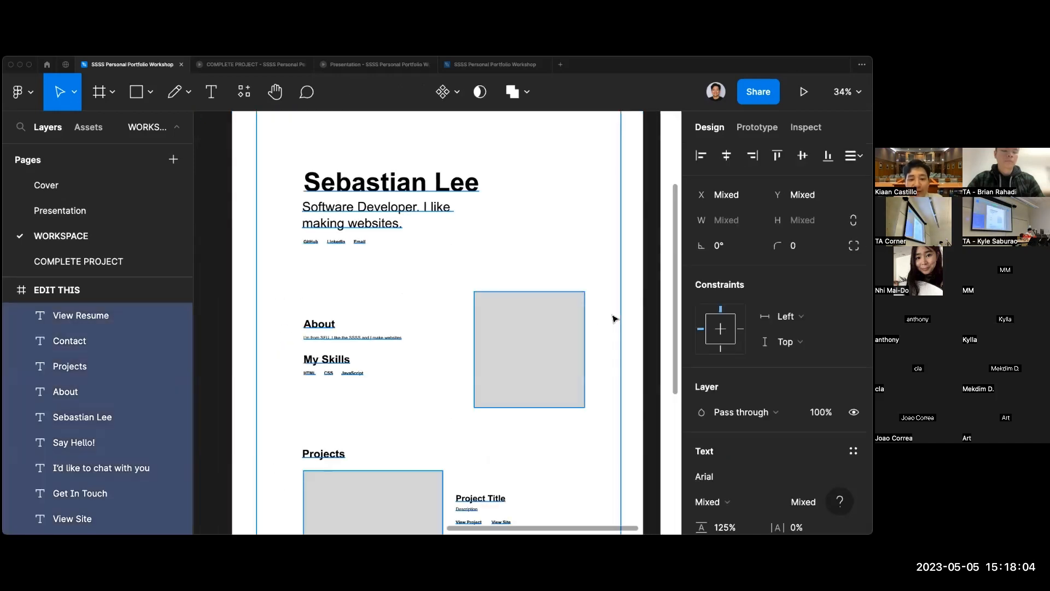
click(640, 310)
scroll(640, 311, down, 2)
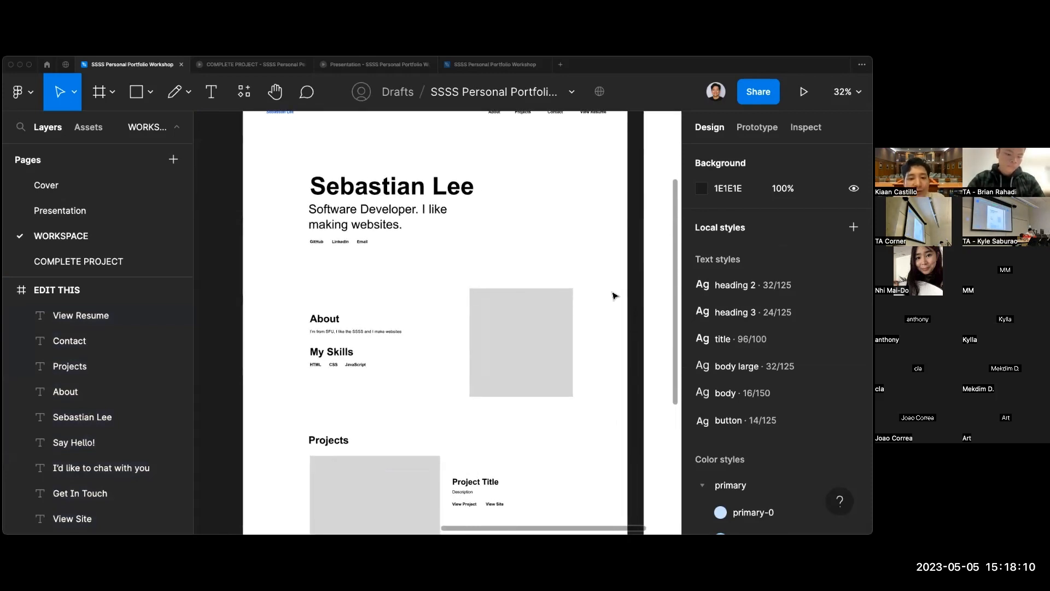
scroll(615, 296, up, 2)
scroll(615, 297, up, 2)
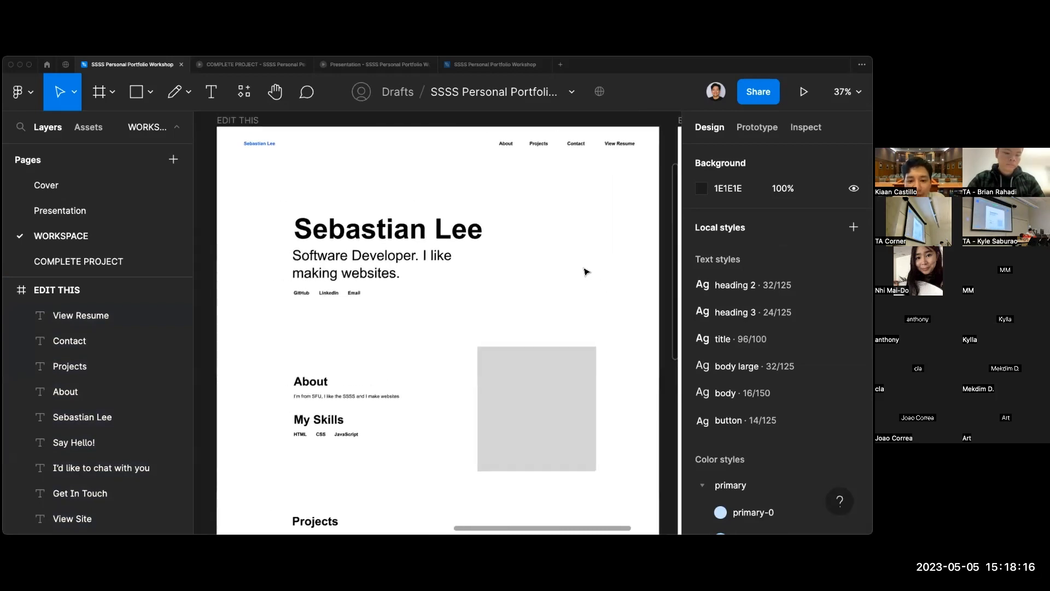
scroll(586, 272, up, 2)
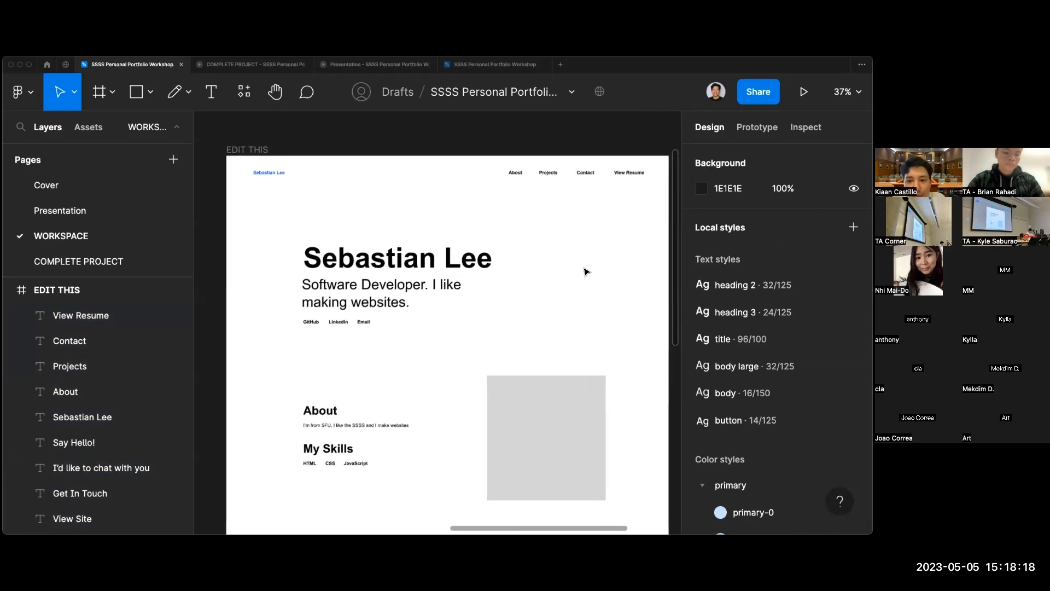
scroll(586, 271, left, 15)
scroll(504, 281, down, 2)
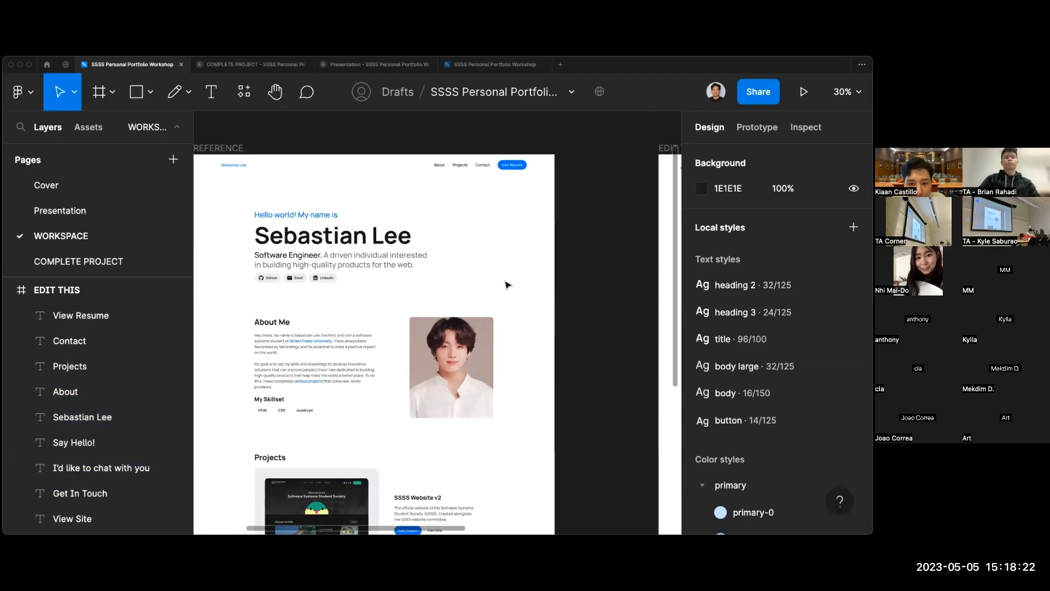
scroll(506, 284, right, 10)
scroll(506, 284, up, 3)
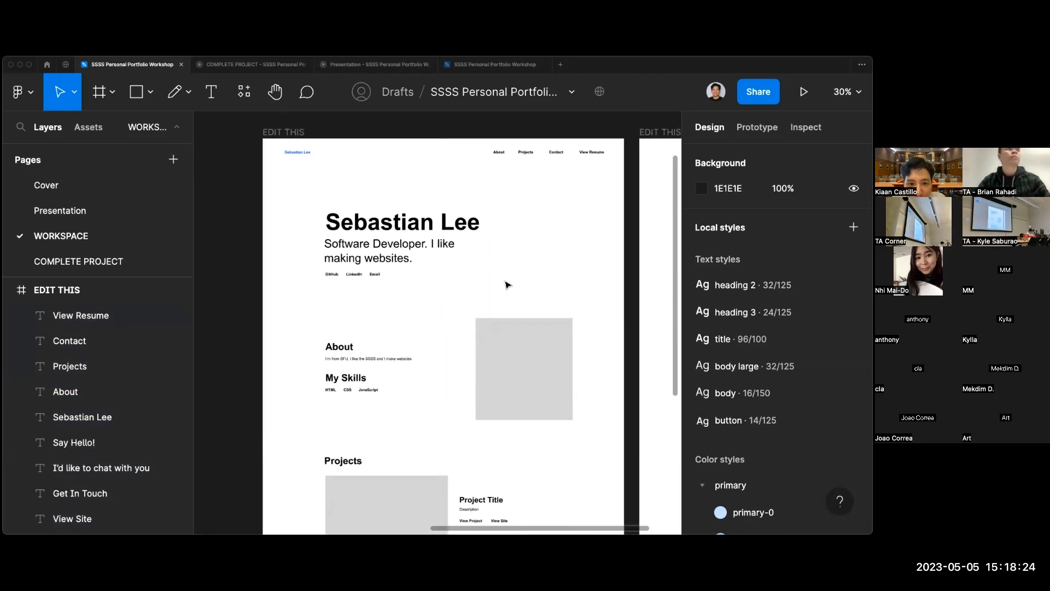
scroll(340, 216, up, 5)
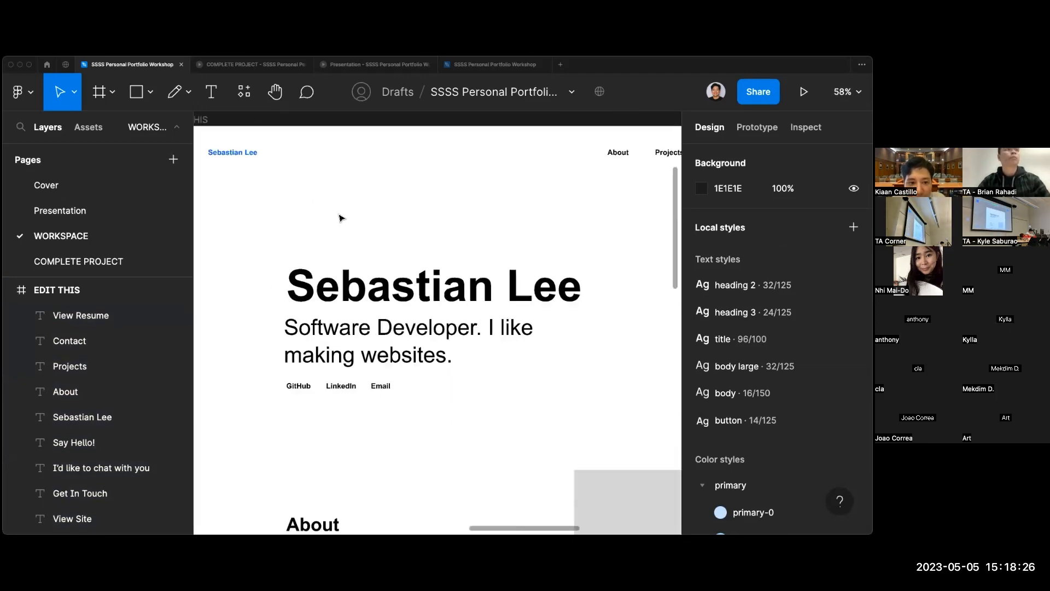
click(252, 155)
scroll(295, 185, up, 2)
scroll(295, 185, left, 2)
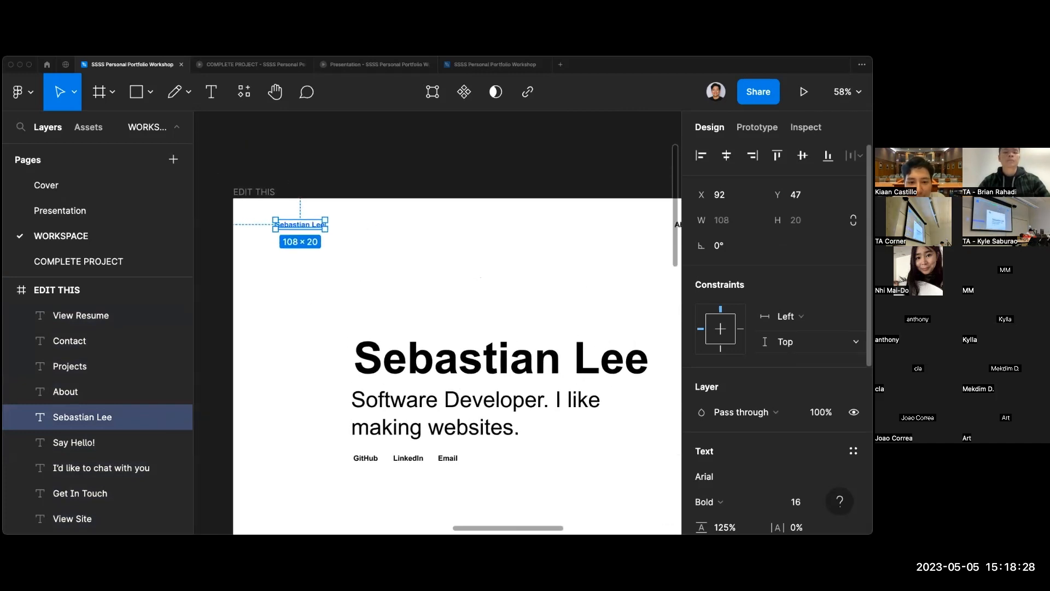
scroll(777, 329, down, 5)
click(518, 300)
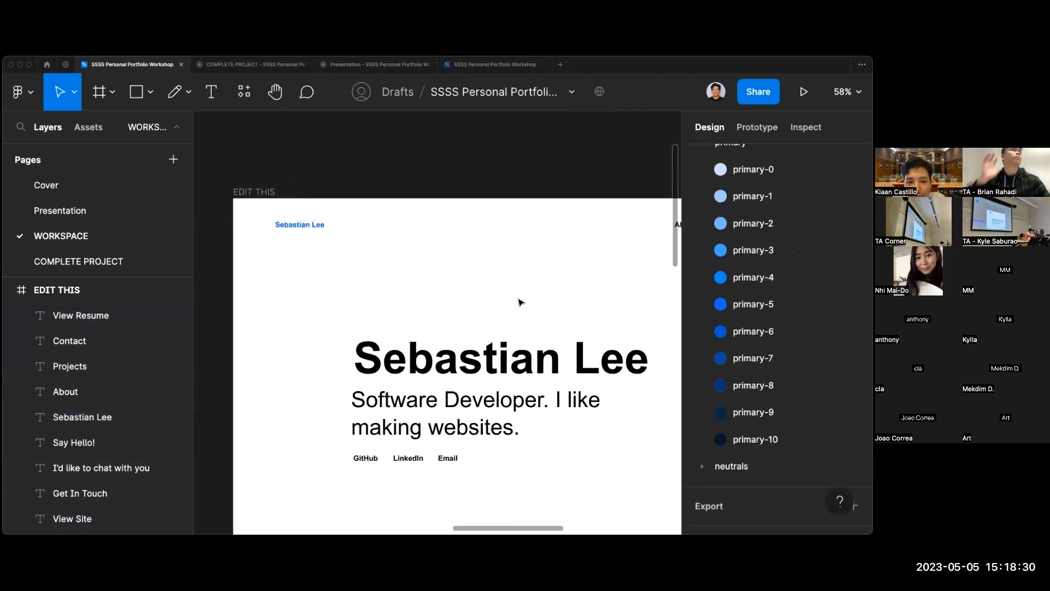
scroll(518, 299, down, 2)
scroll(519, 300, right, 3)
scroll(519, 300, down, 1)
scroll(519, 300, down, 4)
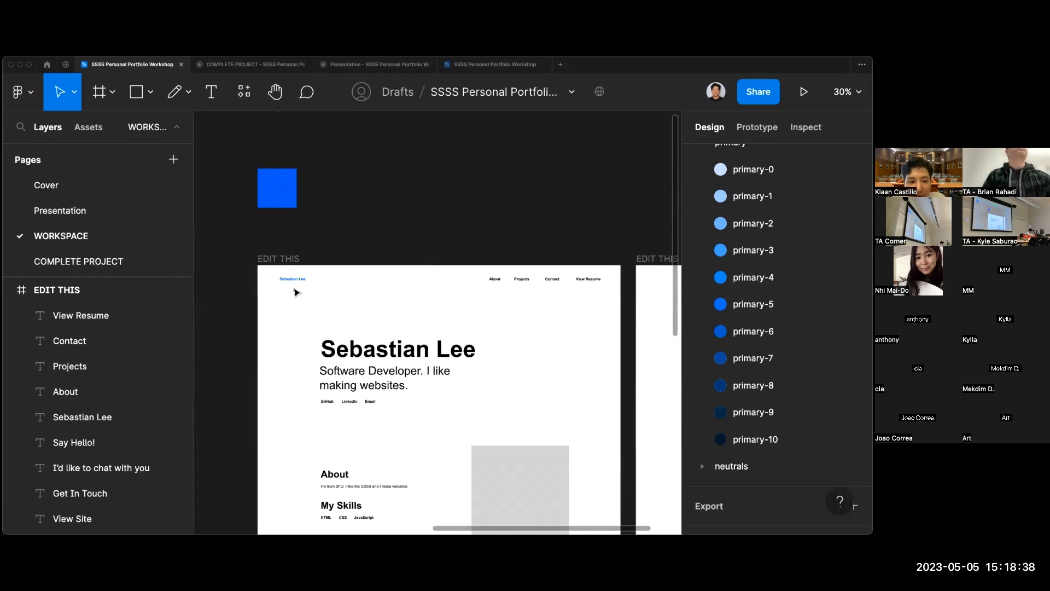
click(291, 280)
scroll(307, 273, up, 3)
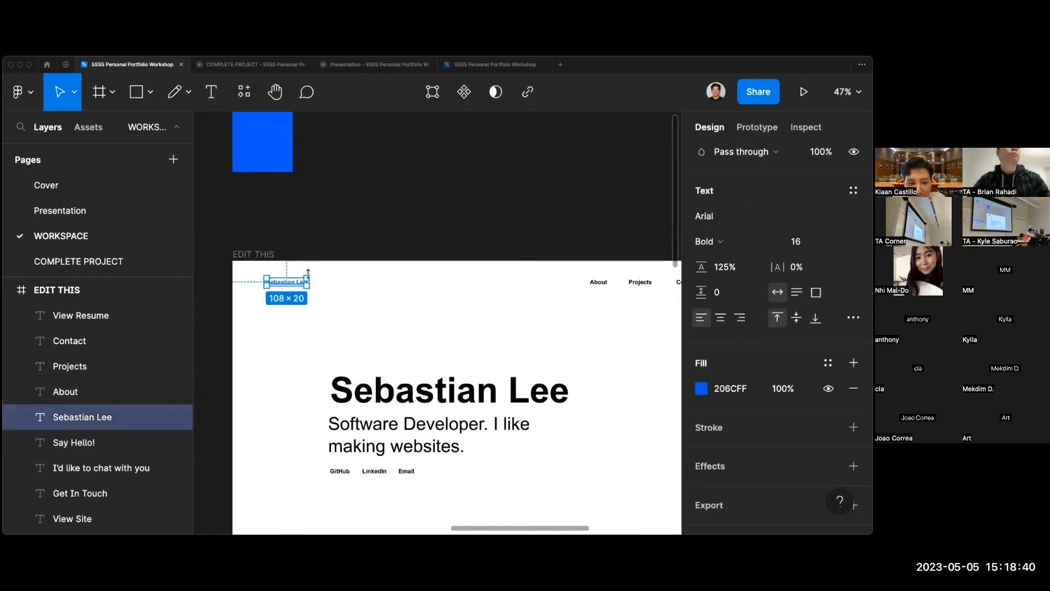
scroll(308, 273, left, 2)
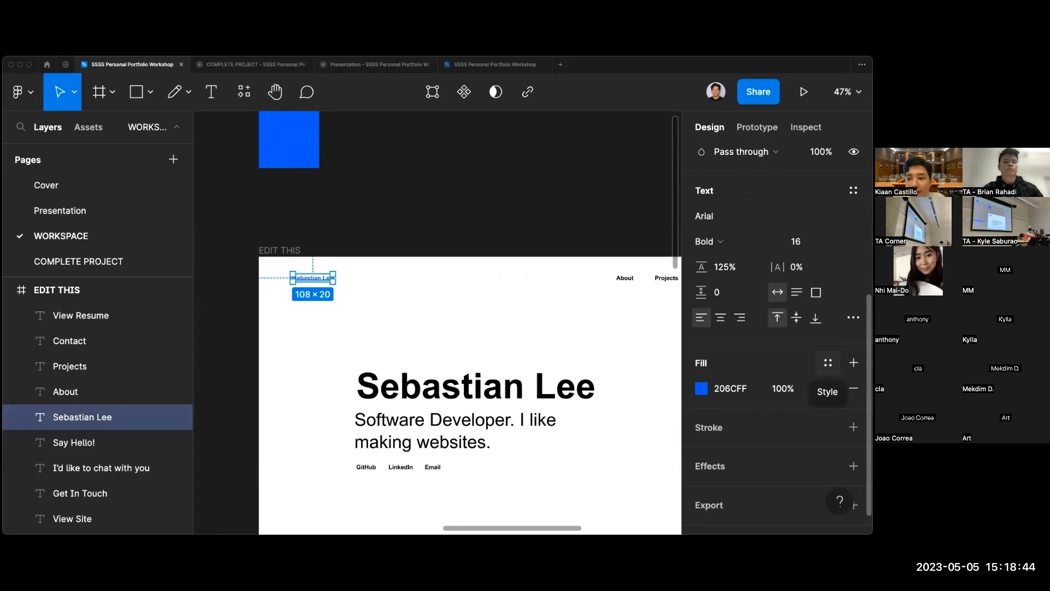
click(828, 363)
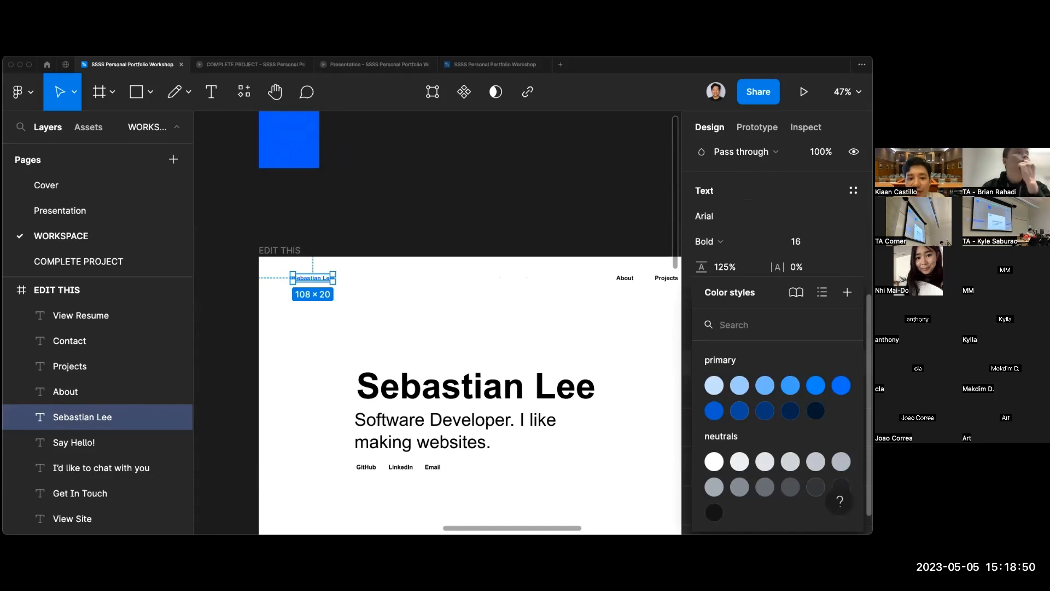
scroll(480, 331, down, 10)
scroll(479, 331, left, 10)
scroll(479, 331, down, 5)
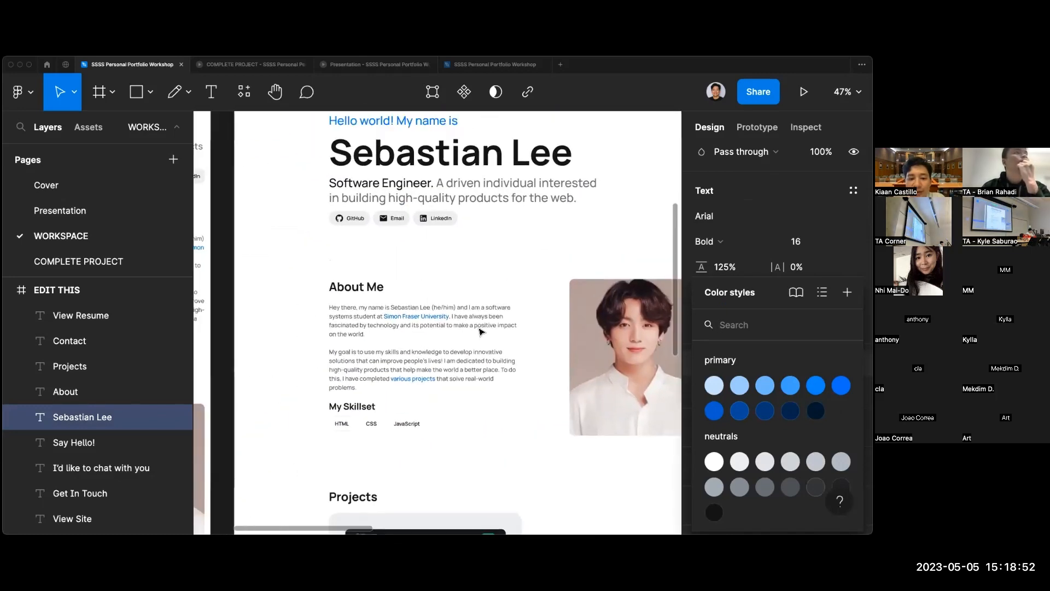
scroll(480, 332, up, 6)
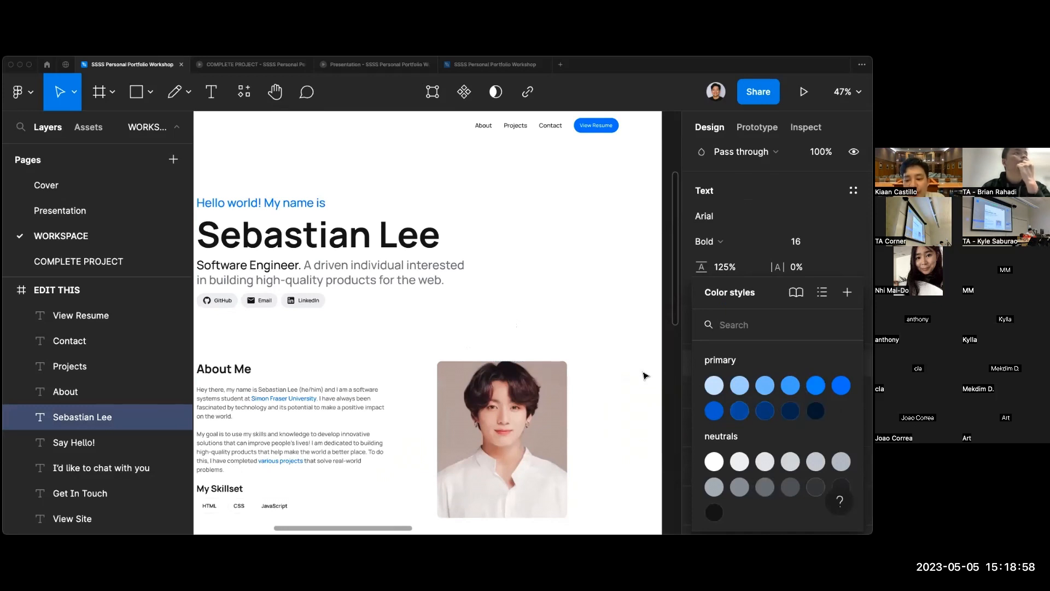
scroll(646, 376, right, 12)
scroll(645, 376, up, 3)
scroll(645, 375, down, 2)
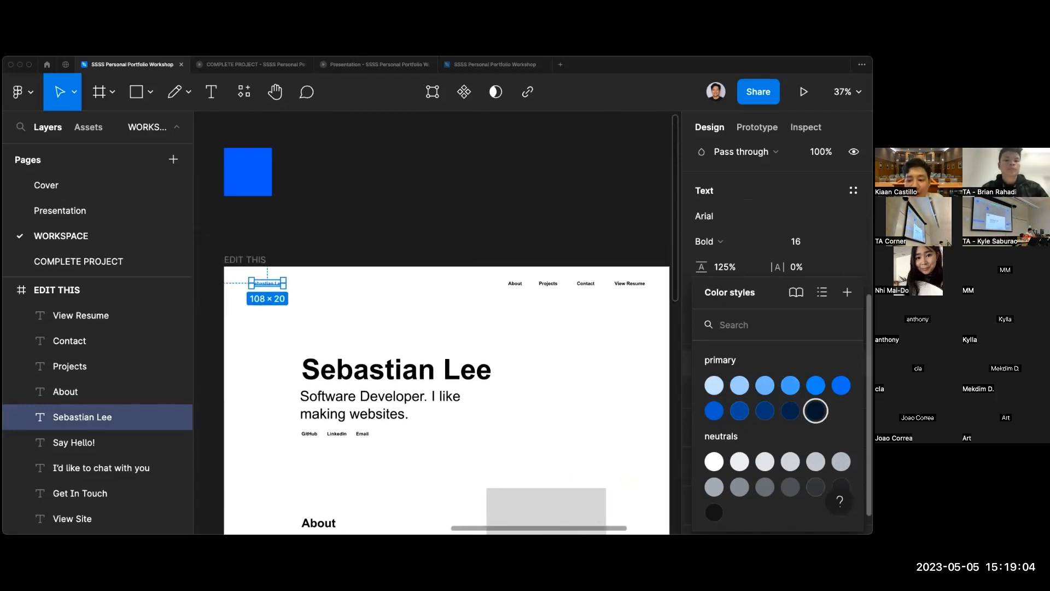
click(558, 330)
scroll(353, 168, up, 5)
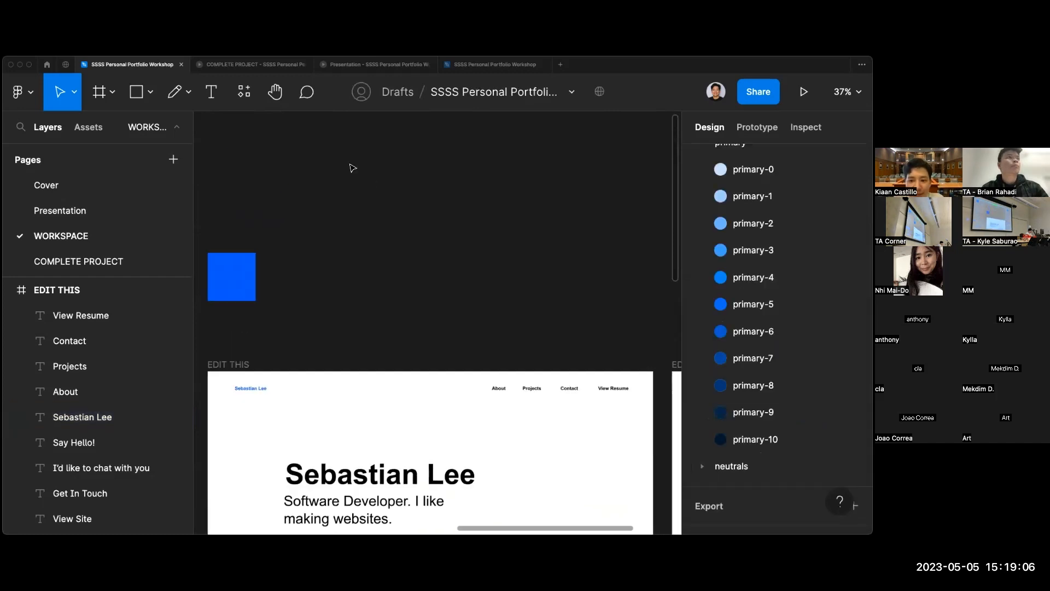
Draw a 200×200 square above the EDIT THIS frame.
key(r)
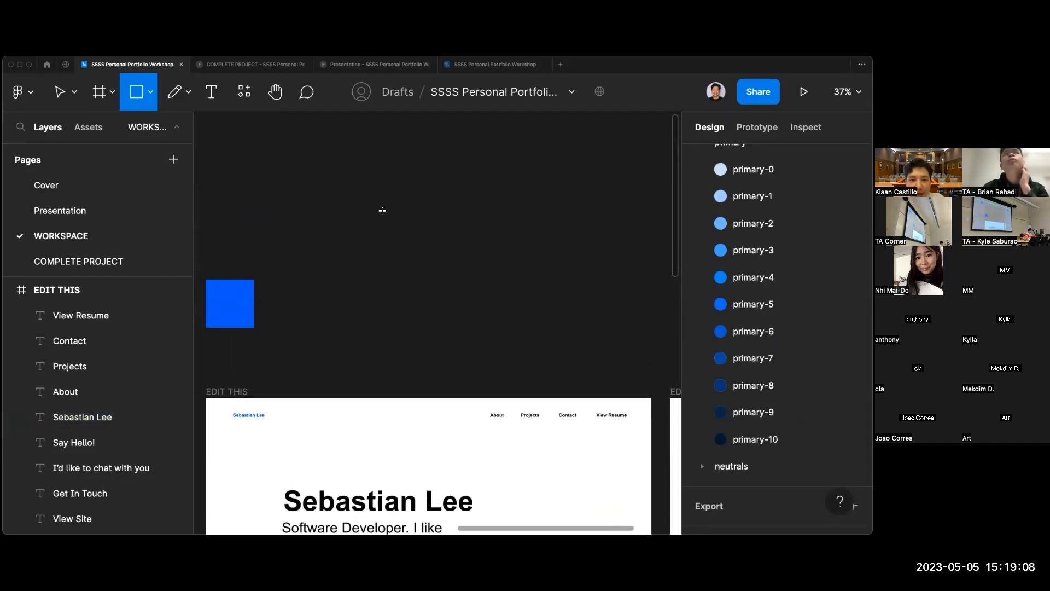
drag(357, 166, 416, 227)
scroll(416, 227, up, 2)
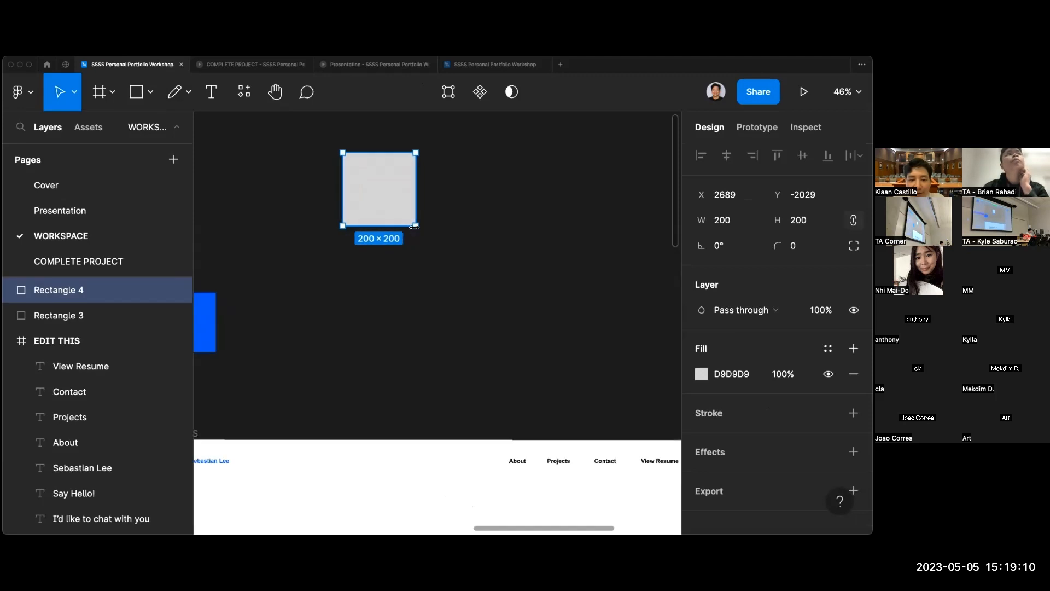
scroll(416, 227, up, 3)
Give the square a green 26AC74 fill.
click(701, 374)
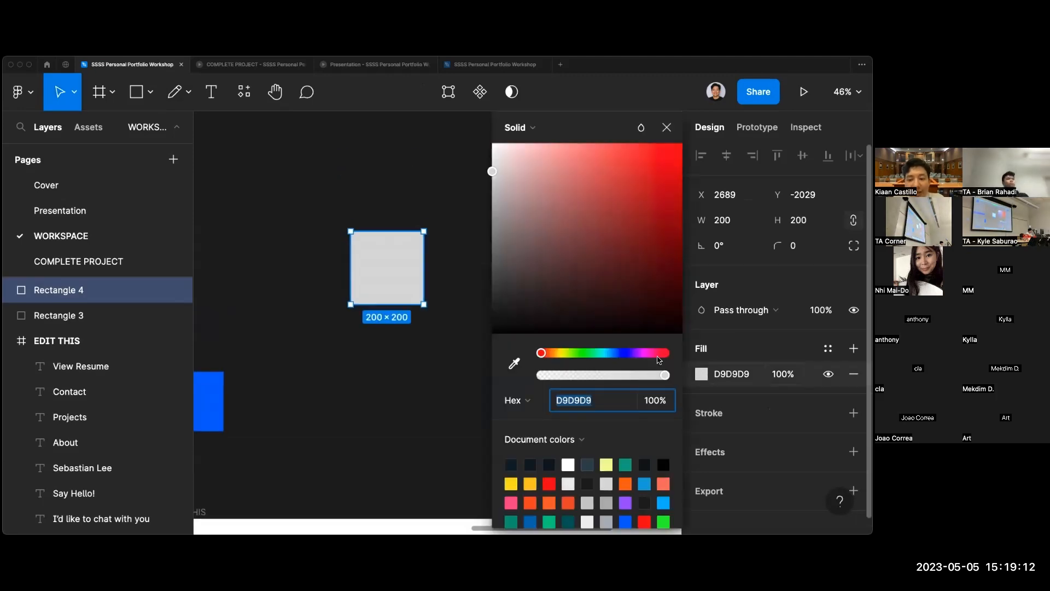
click(583, 355)
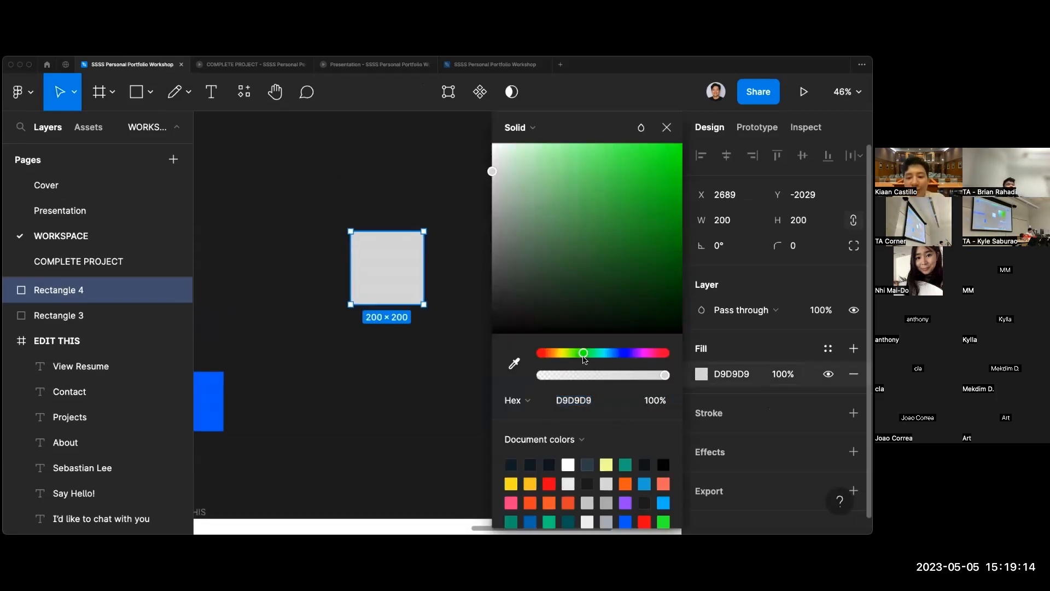
drag(670, 198, 612, 246)
drag(606, 354, 597, 357)
drag(621, 216, 641, 211)
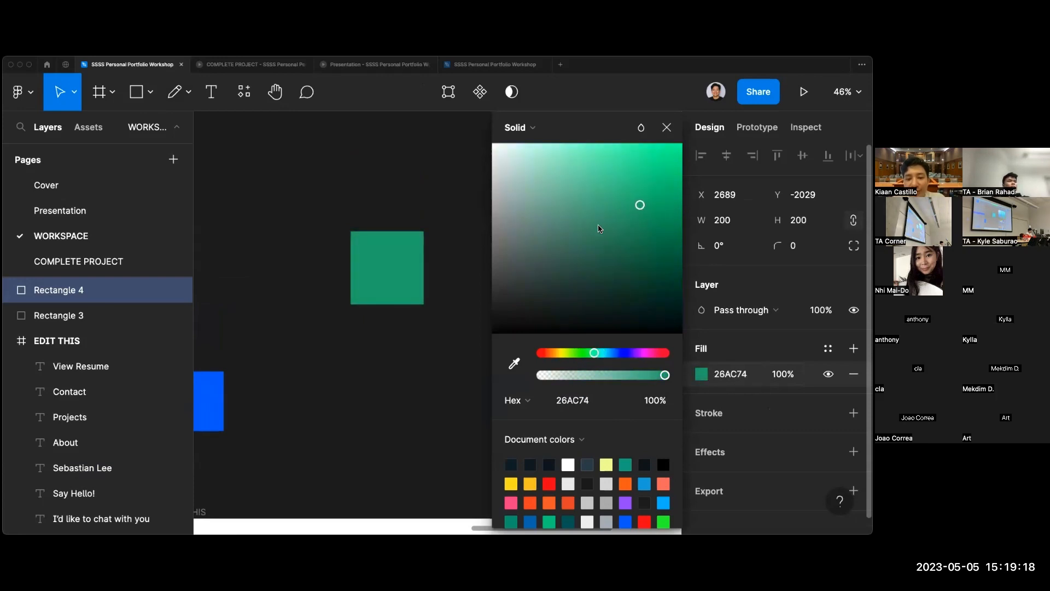
click(477, 273)
Move the green square upward, reselect it, and bring up the plugins list.
scroll(477, 273, down, 2)
scroll(456, 284, up, 2)
drag(390, 313, 410, 210)
click(439, 271)
scroll(439, 271, up, 1)
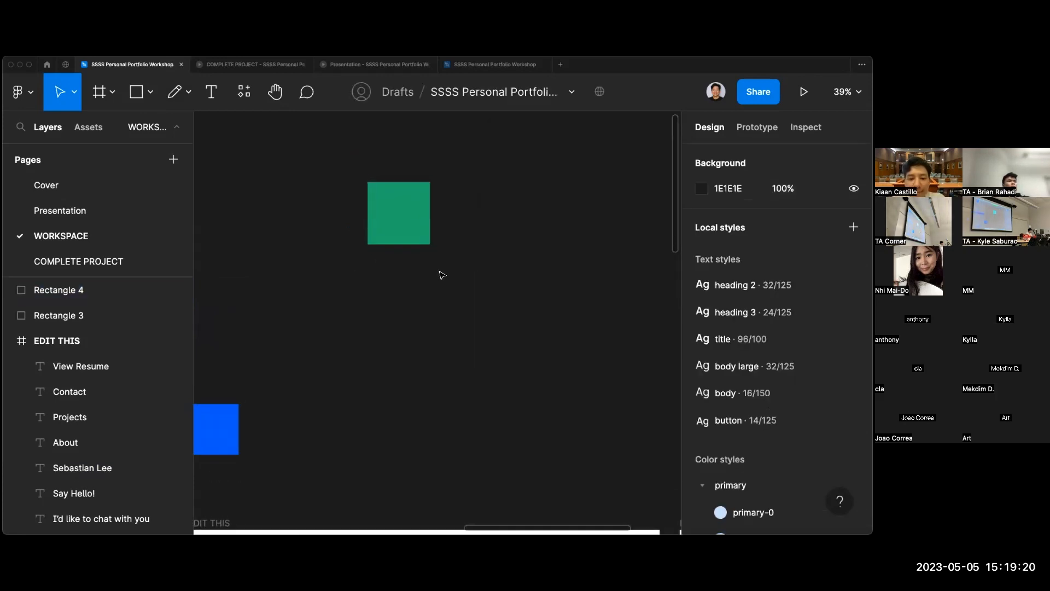
scroll(442, 274, down, 1)
click(374, 273)
click(420, 335)
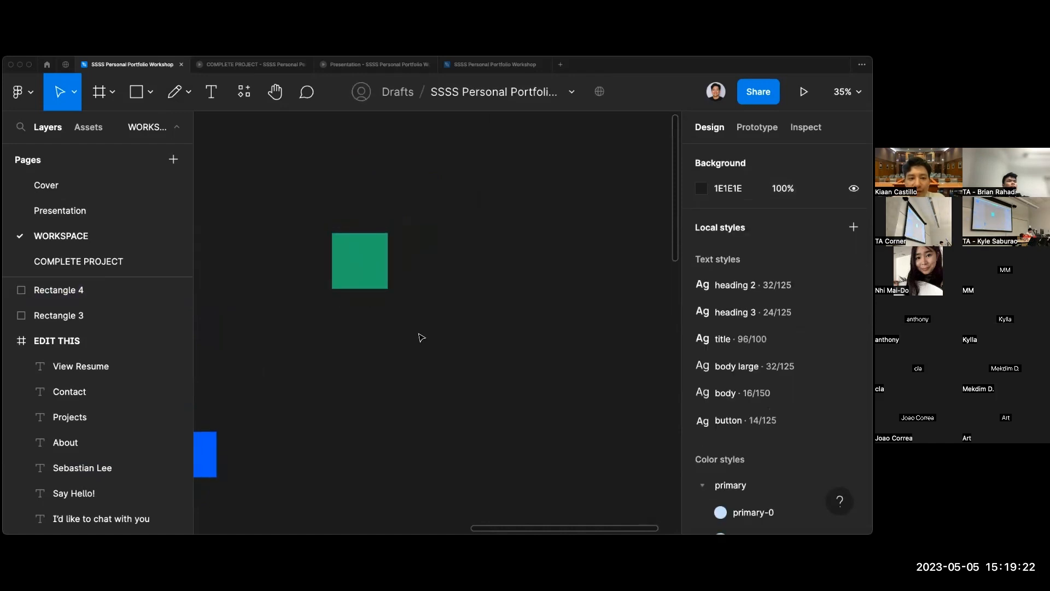
click(371, 285)
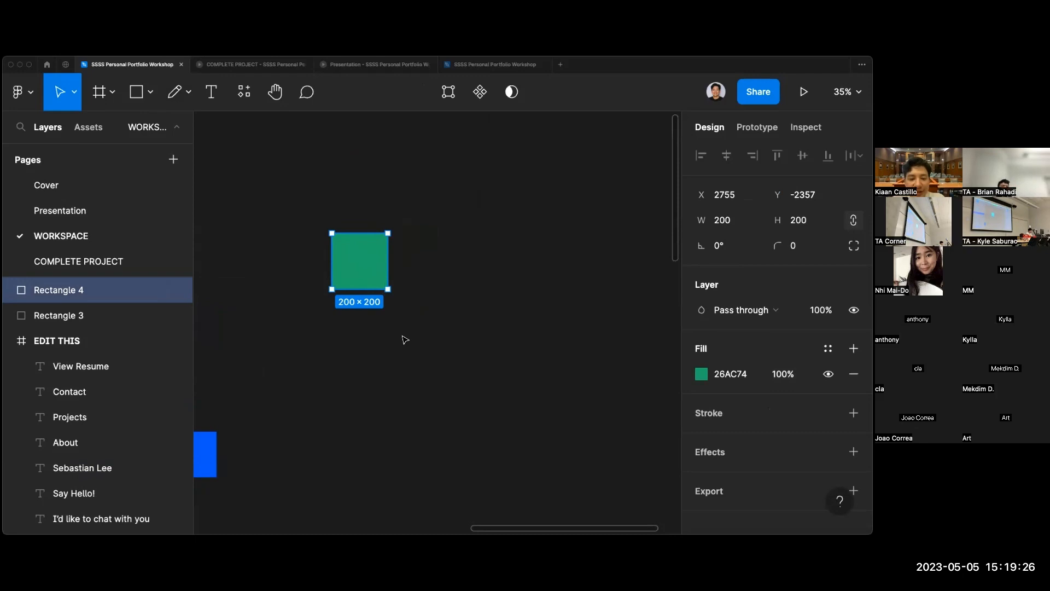
scroll(405, 339, down, 3)
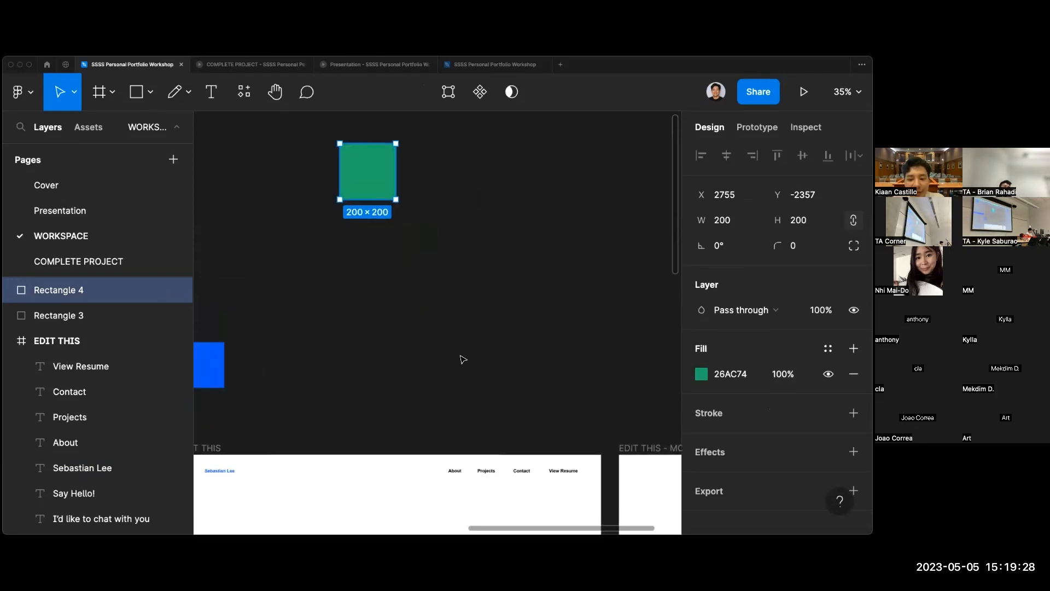
scroll(438, 307, down, 6)
scroll(429, 290, up, 9)
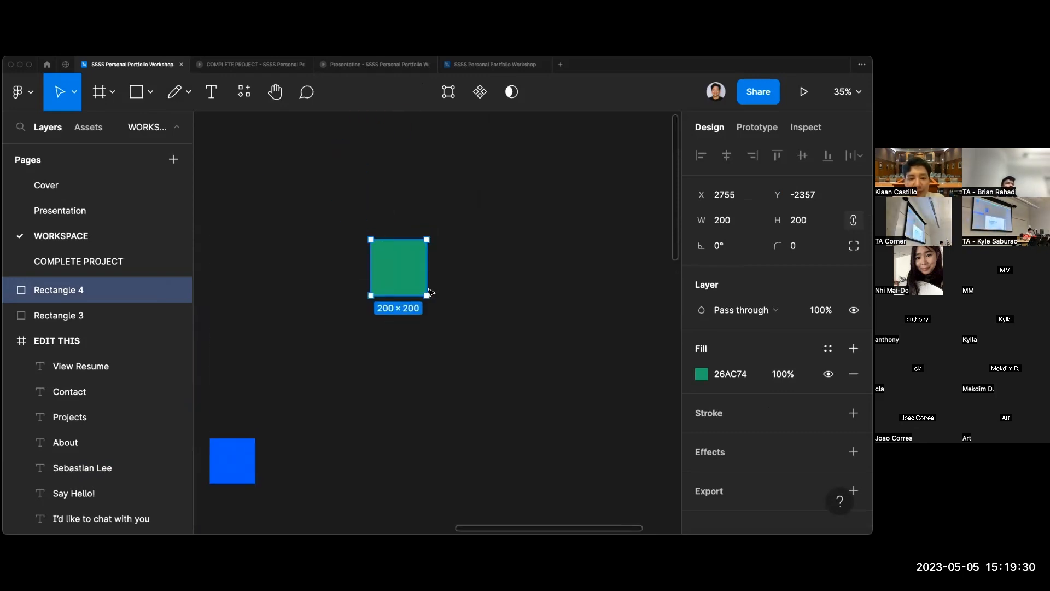
scroll(431, 293, right, 2)
scroll(430, 292, down, 2)
scroll(429, 290, left, 3)
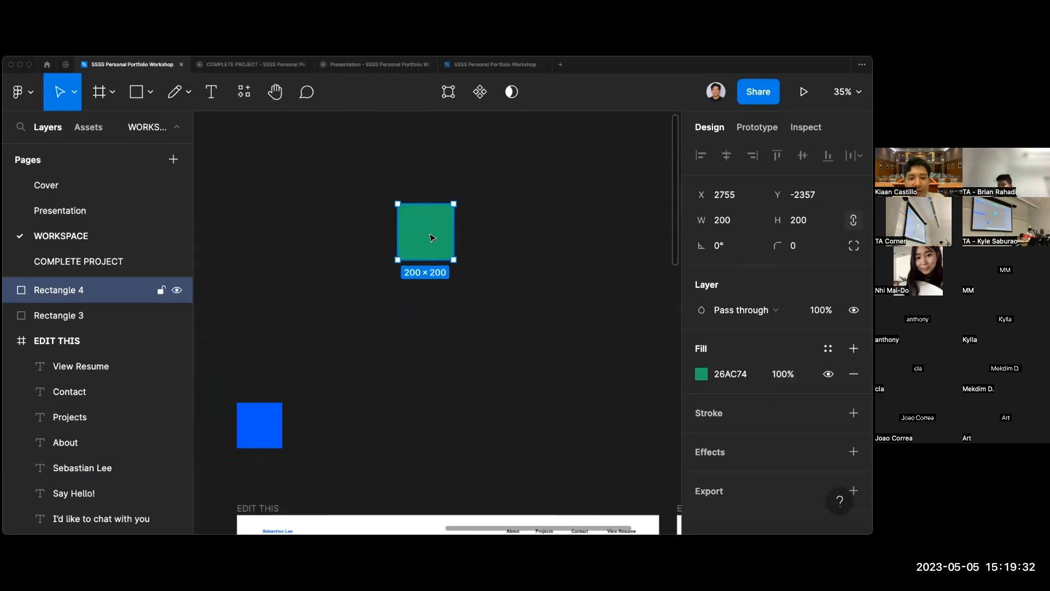
click(244, 93)
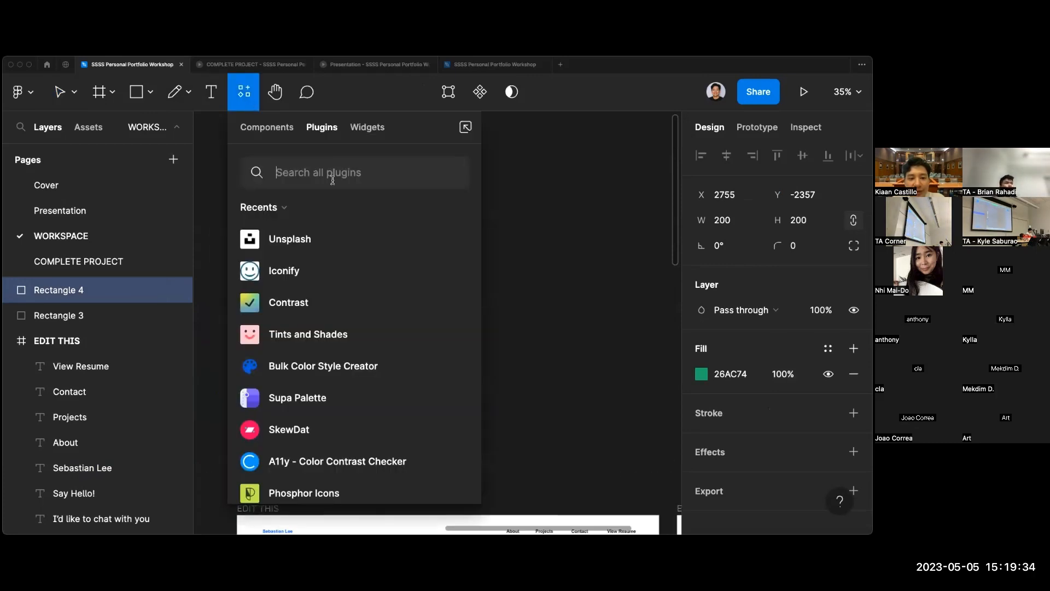
Run the Tints and Shades plugin found via 'shades' to generate green swatches.
text(shades)
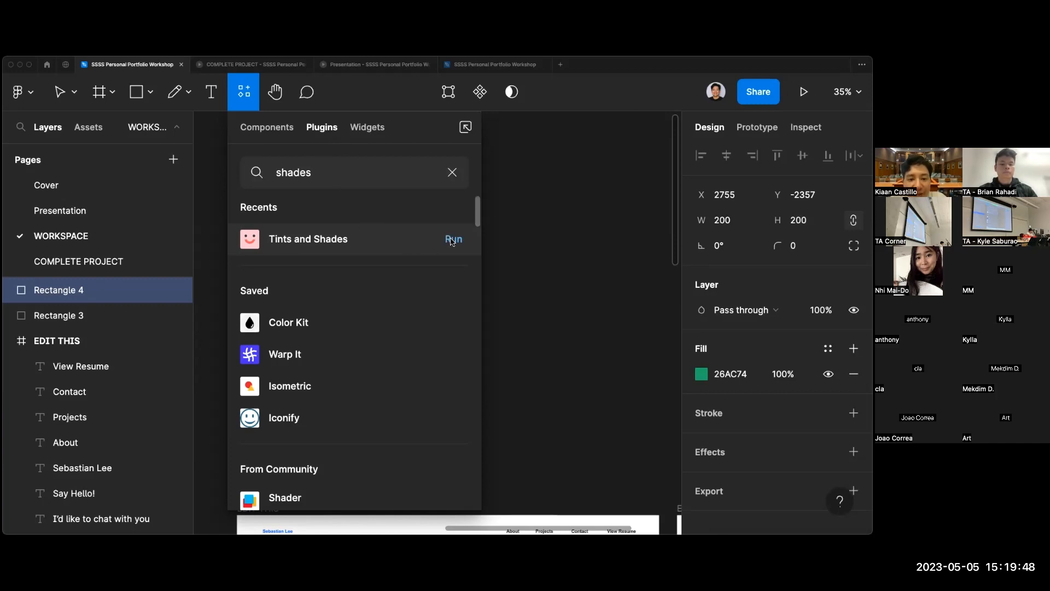
click(451, 241)
drag(429, 280, 271, 92)
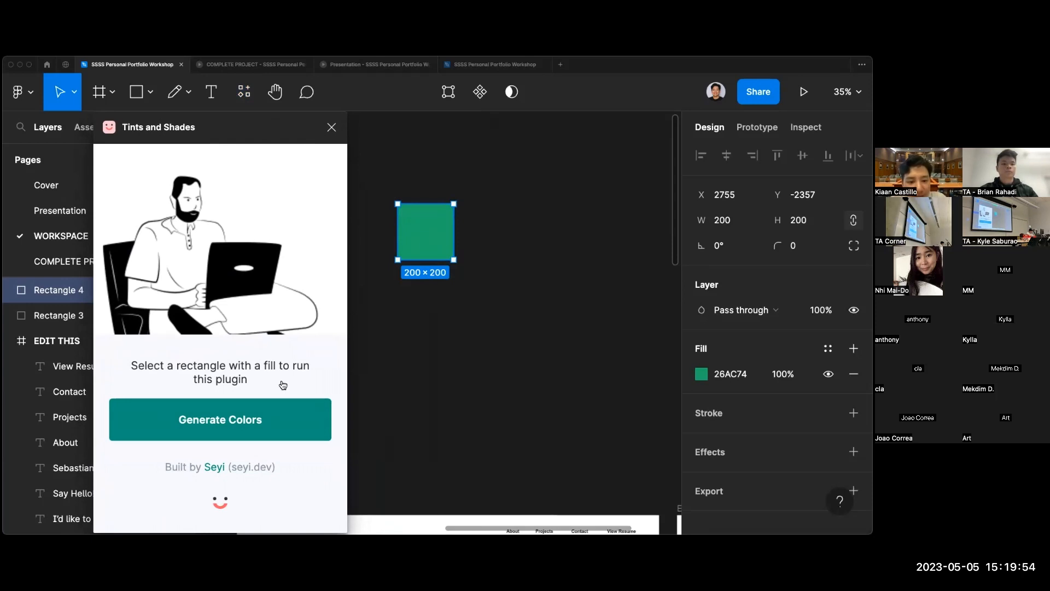
click(259, 428)
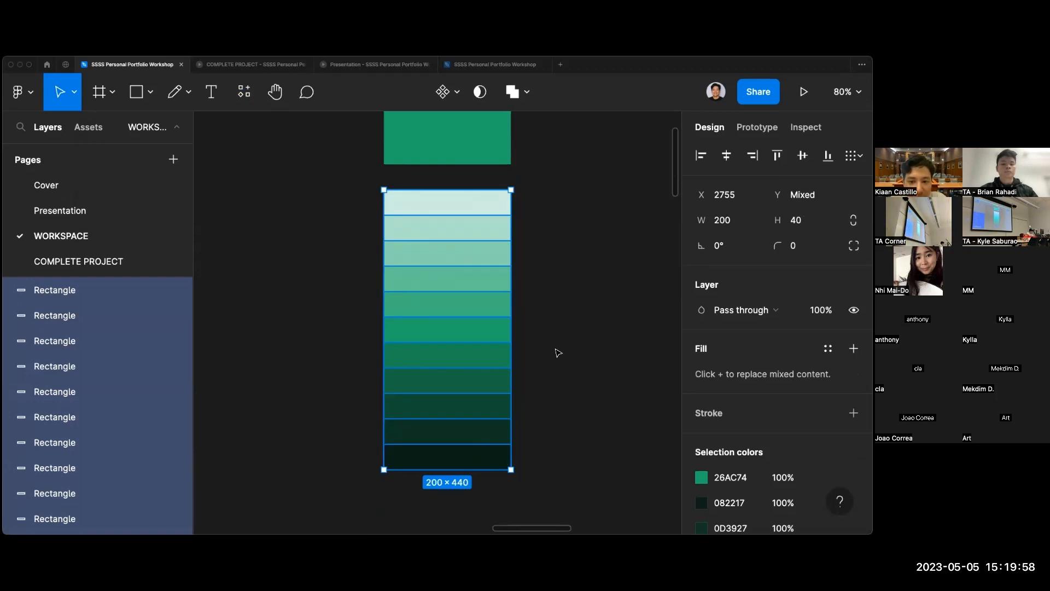
Deselect the generated green swatch column and pan around to inspect it.
scroll(558, 353, right, 2)
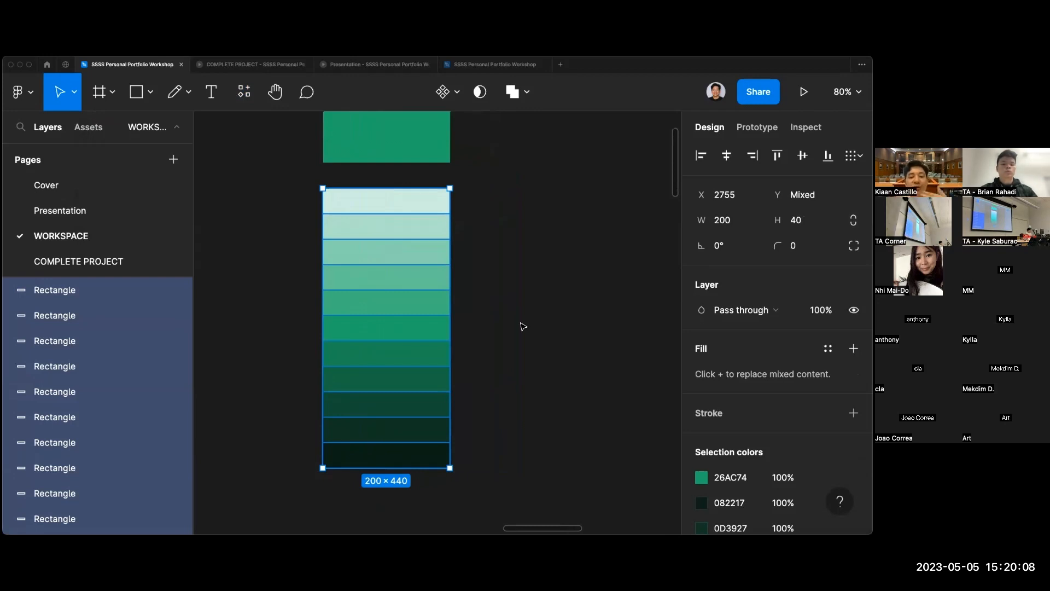
click(523, 327)
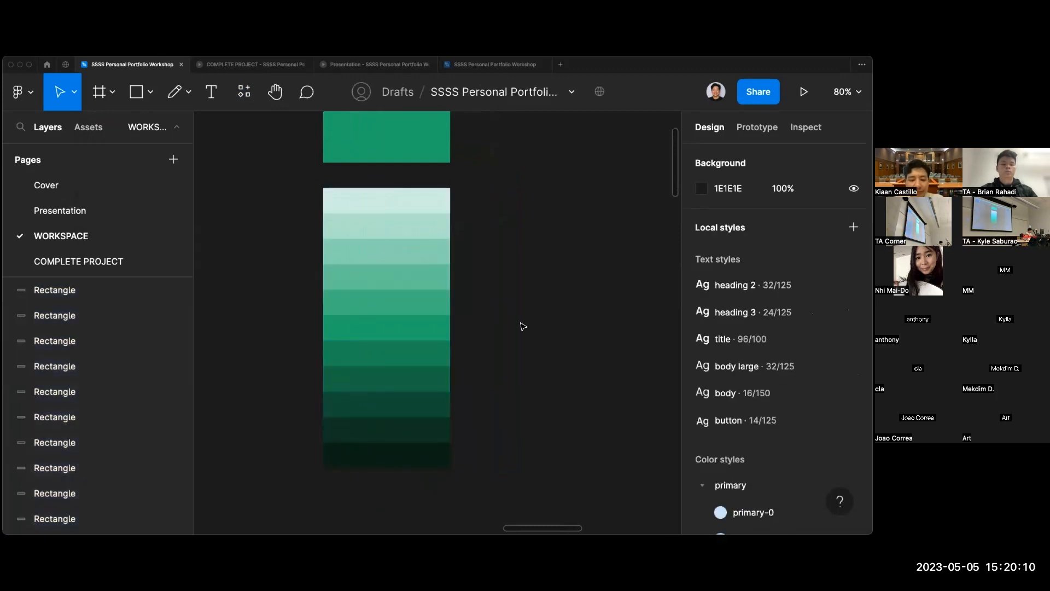
scroll(523, 326, right, 2)
scroll(522, 326, down, 1)
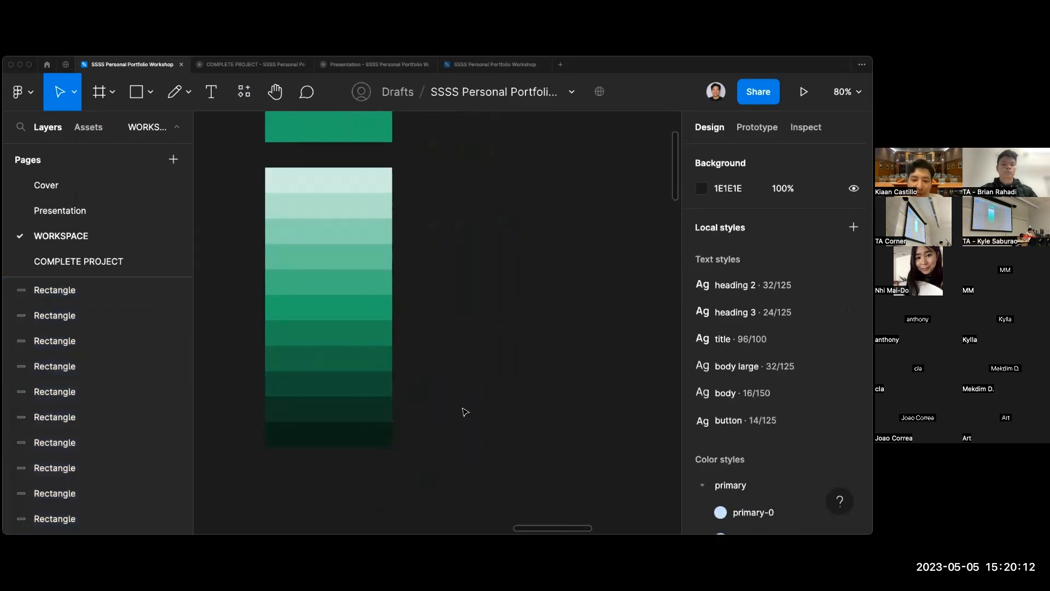
scroll(462, 410, down, 1)
scroll(464, 411, up, 2)
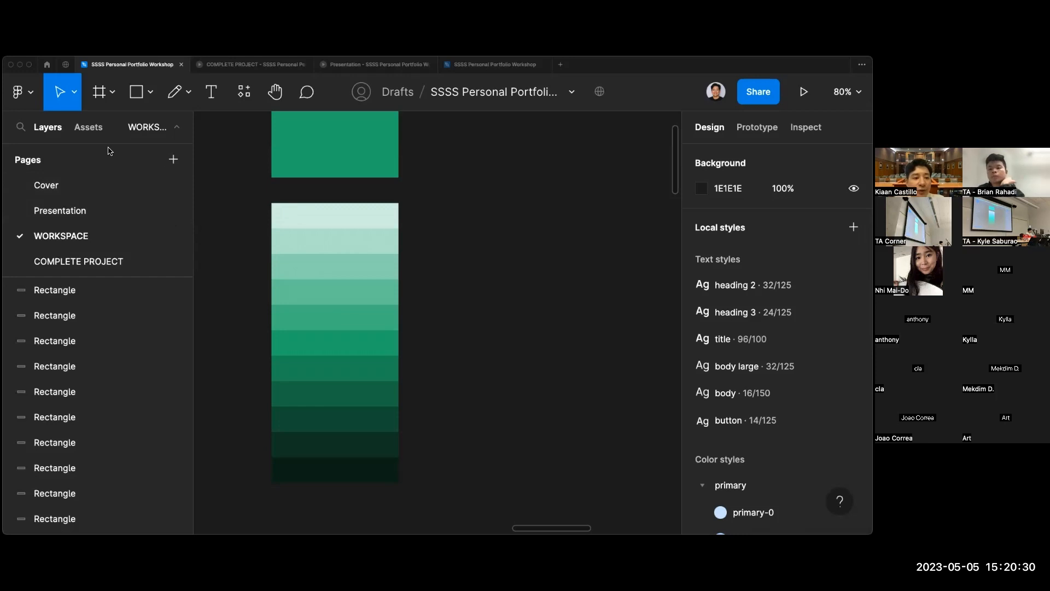
scroll(438, 222, down, 2)
scroll(438, 222, right, 1)
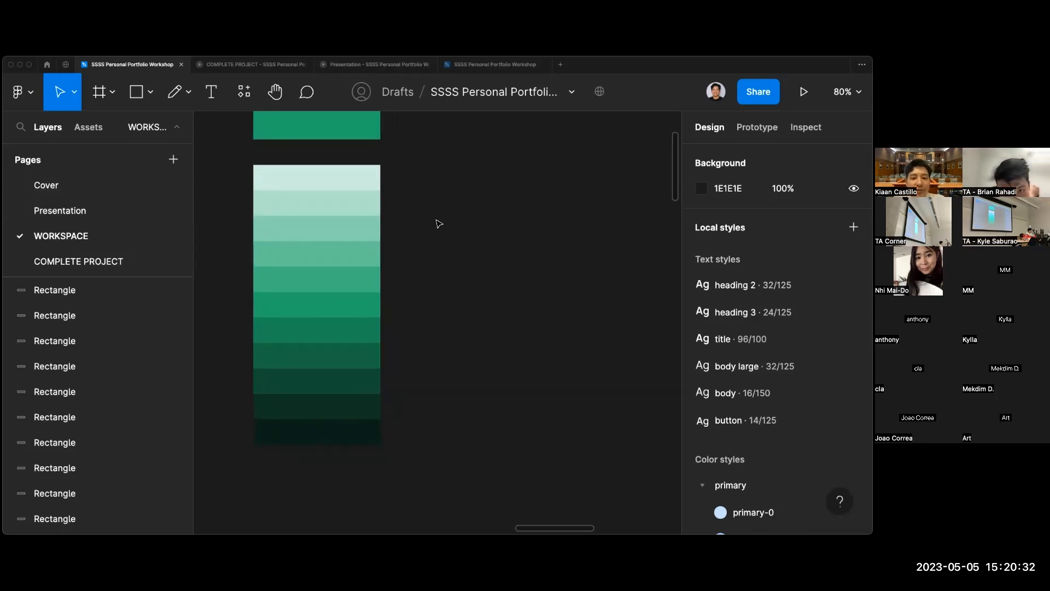
scroll(438, 222, up, 1)
scroll(439, 223, right, 1)
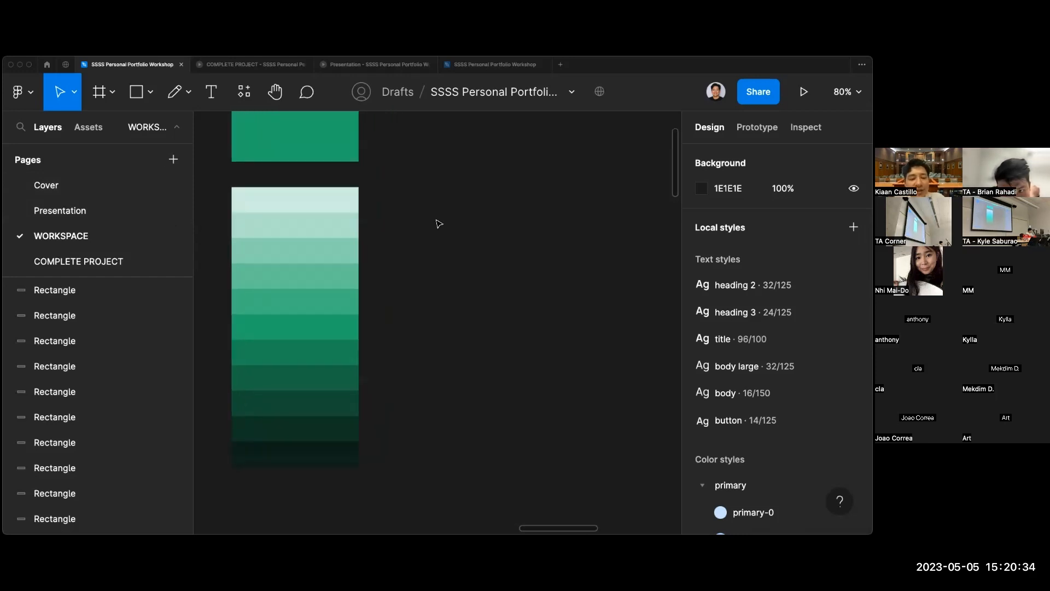
scroll(438, 222, down, 2)
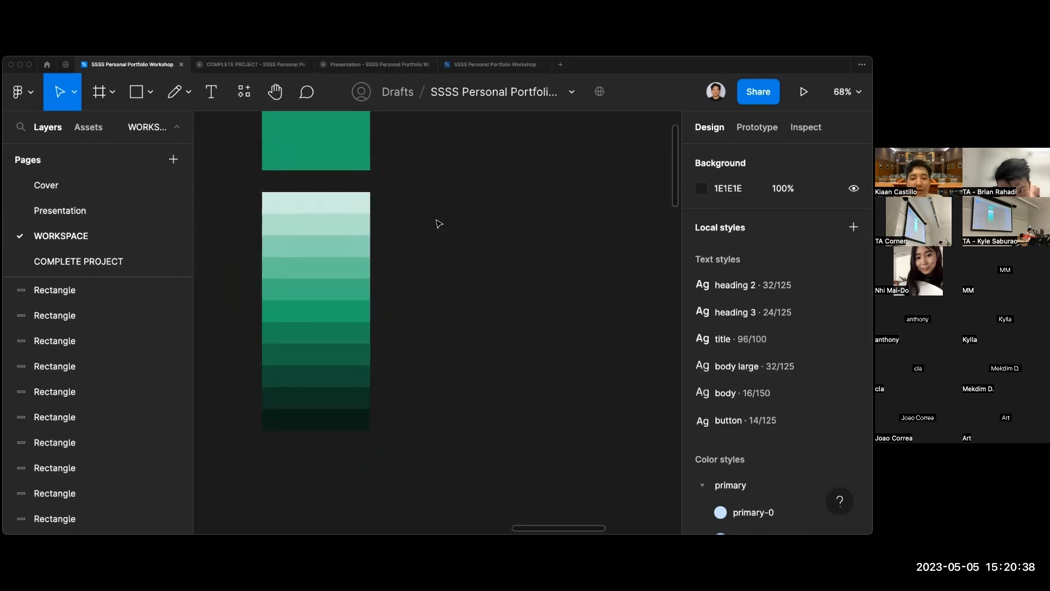
Draw a square beside the green swatches and give it a grey B1B1B1 fill.
click(137, 104)
drag(410, 246, 490, 326)
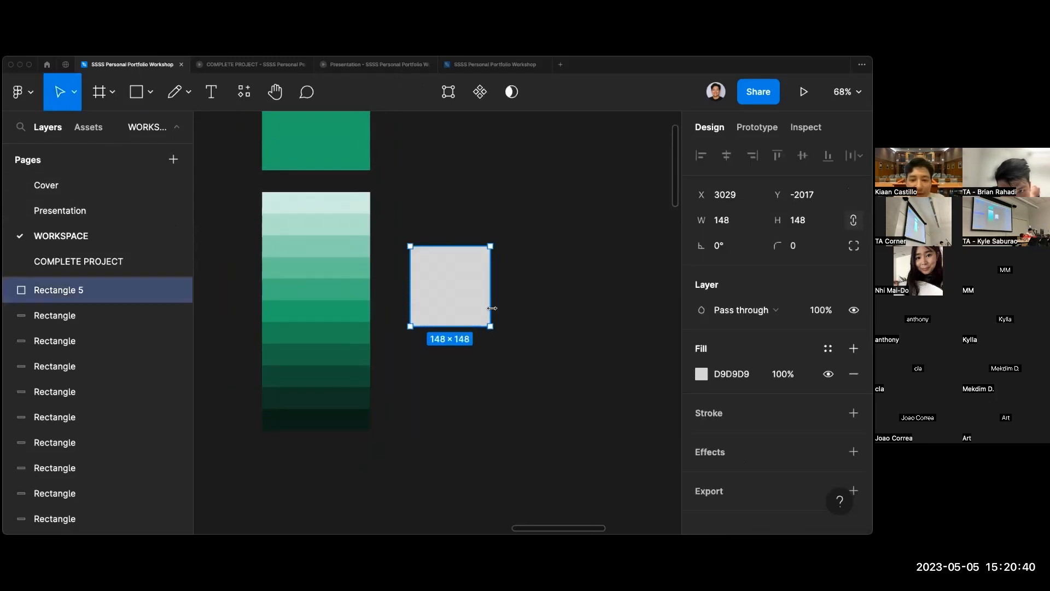
click(702, 374)
drag(547, 293, 483, 195)
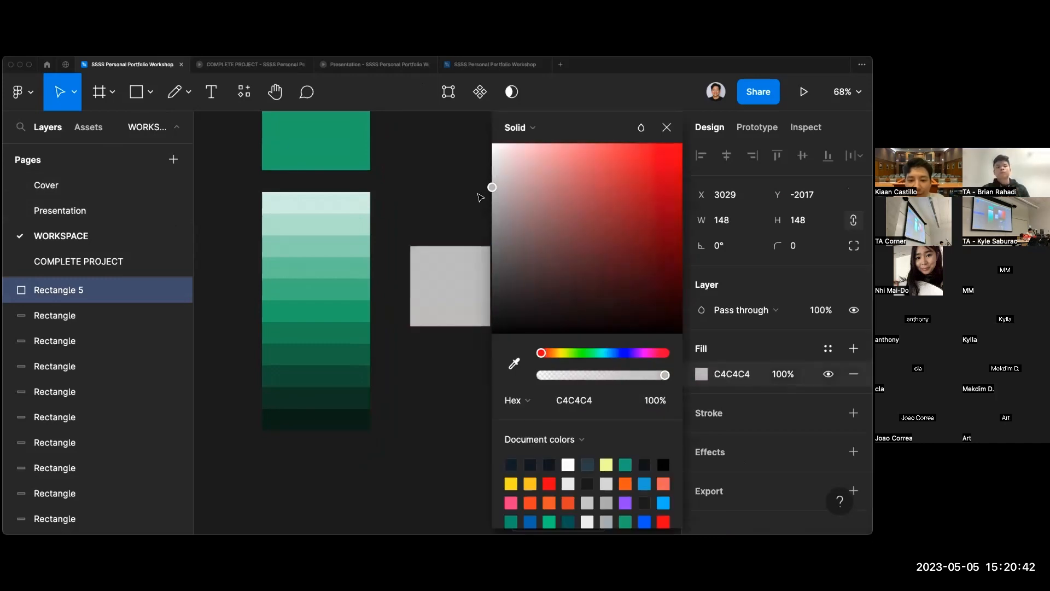
click(480, 210)
Run Tints and Shades on the grey square to generate its tint column.
key(shift+i)
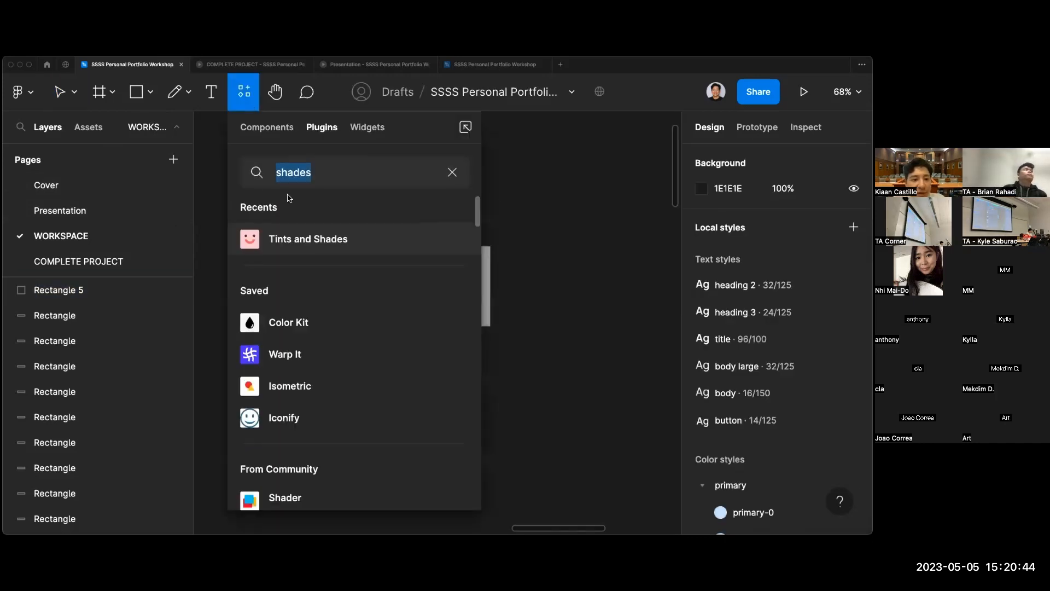
click(451, 243)
click(432, 286)
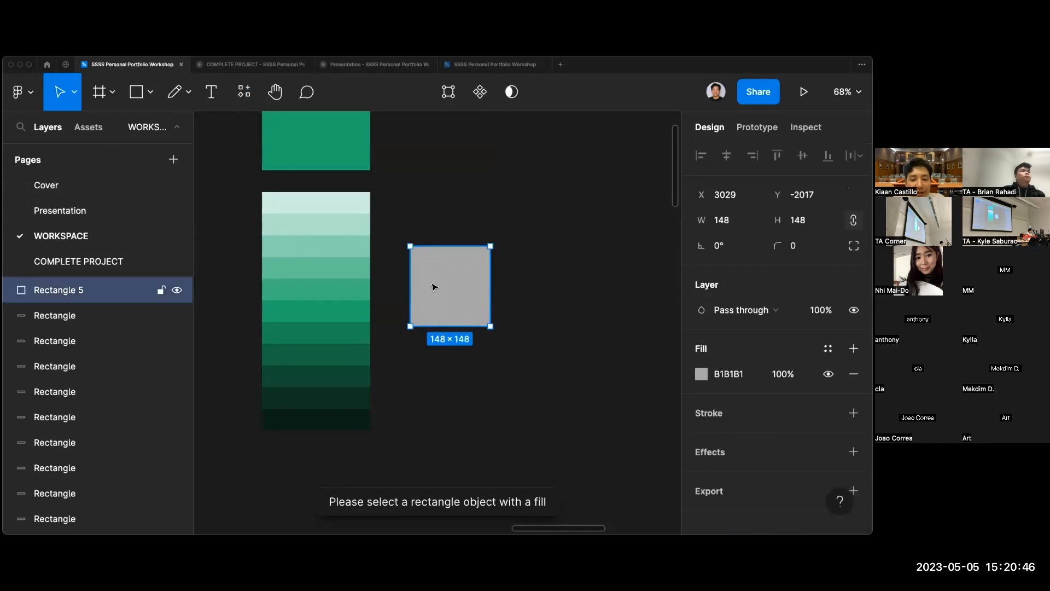
scroll(401, 280, left, 3)
key(shift+i)
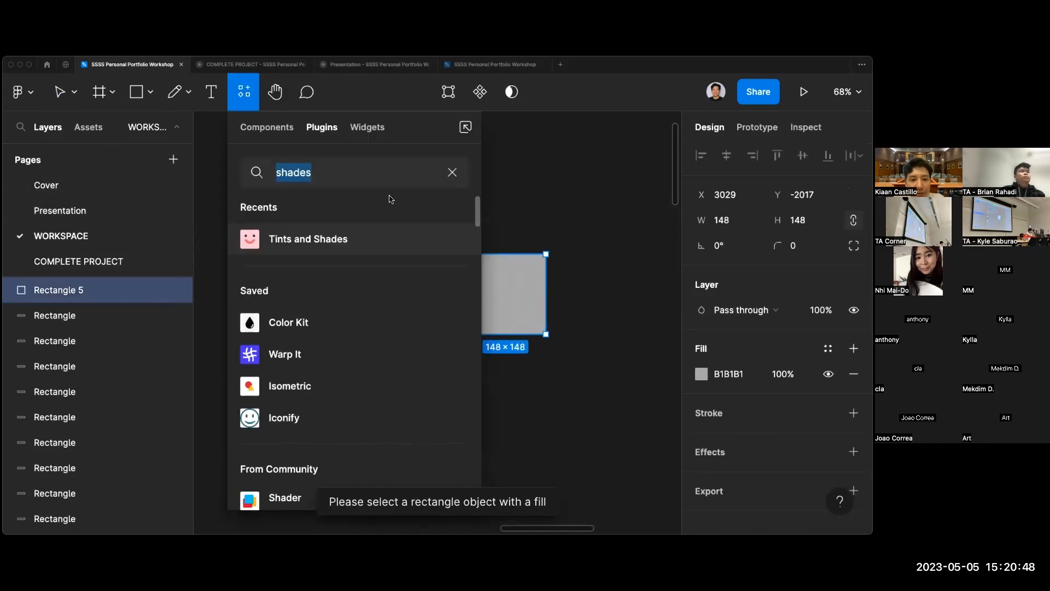
click(445, 243)
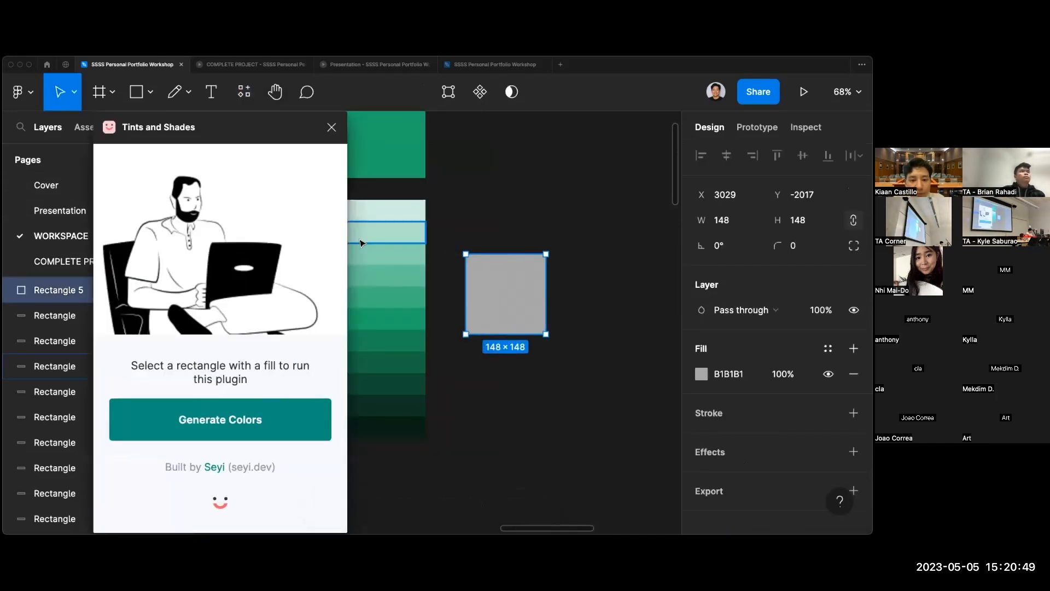
click(300, 417)
Line up the grey square and the green shade column side by side.
click(582, 312)
scroll(581, 311, down, 5)
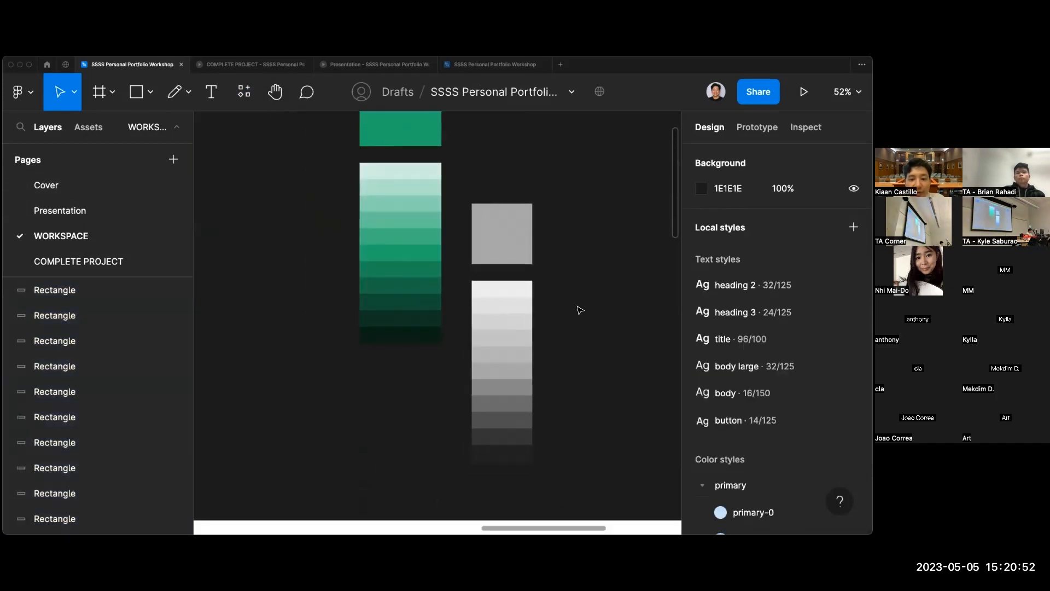
drag(530, 257, 531, 164)
drag(347, 164, 443, 380)
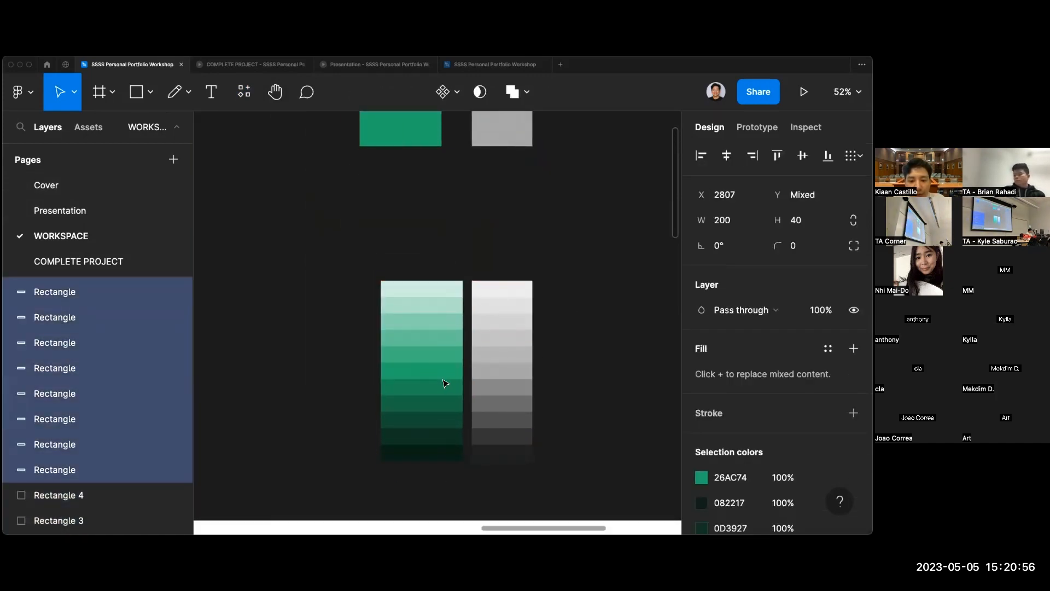
click(566, 360)
scroll(566, 360, up, 3)
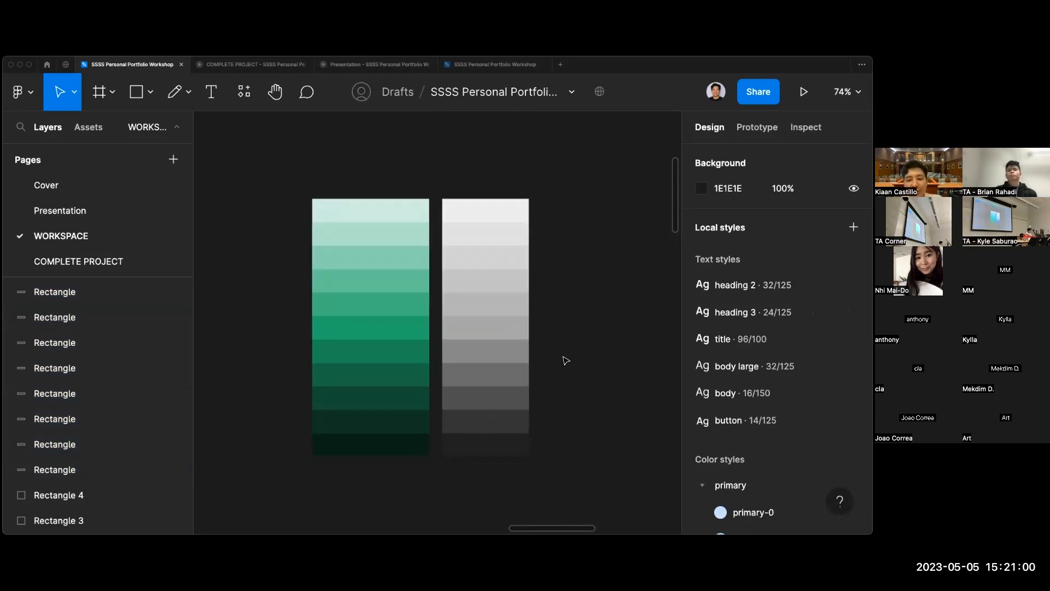
scroll(566, 360, up, 2)
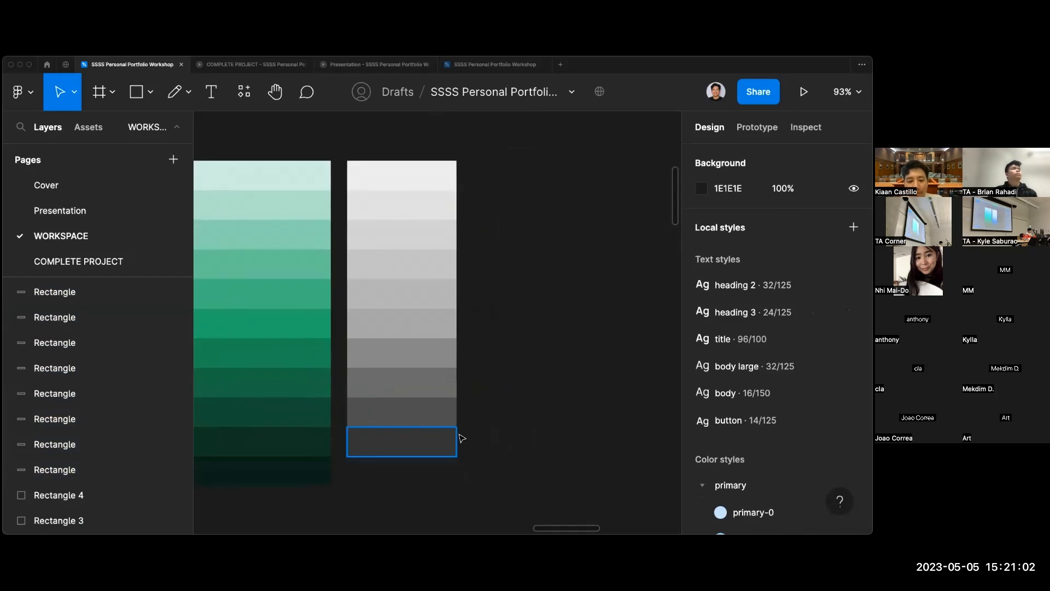
scroll(499, 333, down, 1)
scroll(500, 333, right, 1)
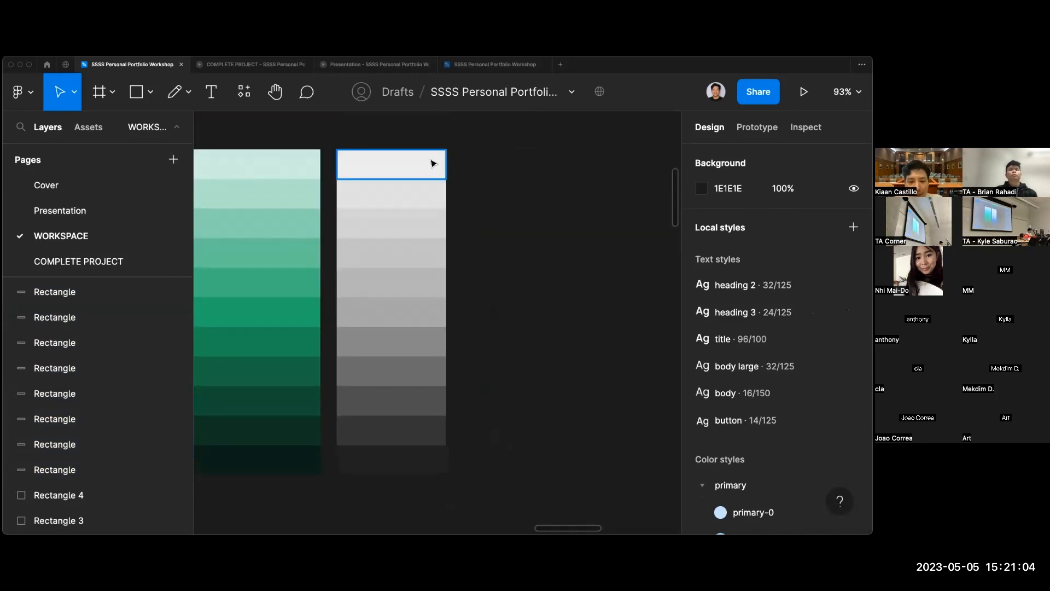
drag(483, 172, 406, 470)
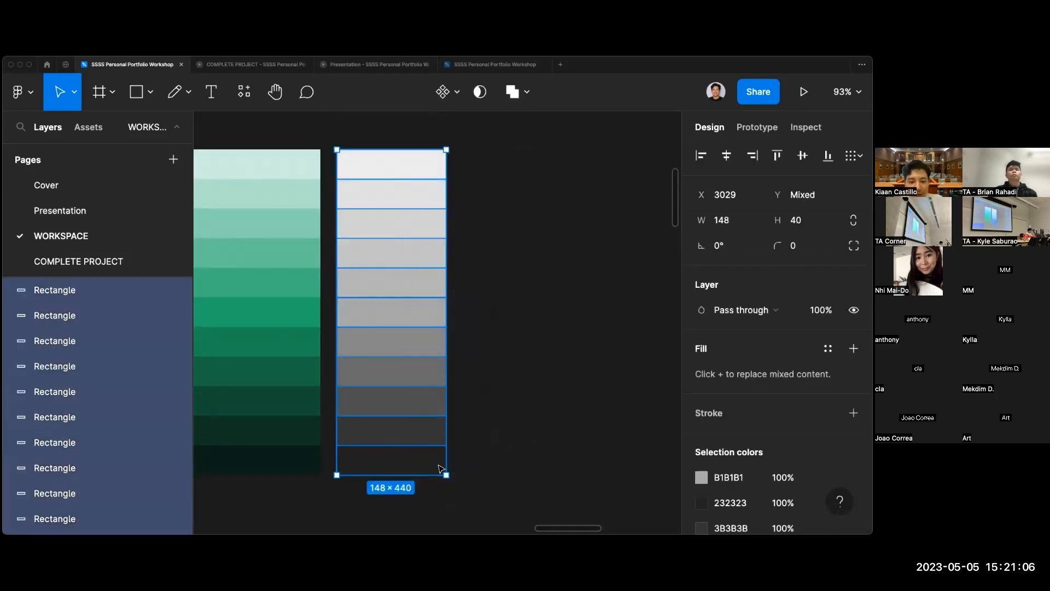
click(482, 455)
scroll(471, 453, up, 3)
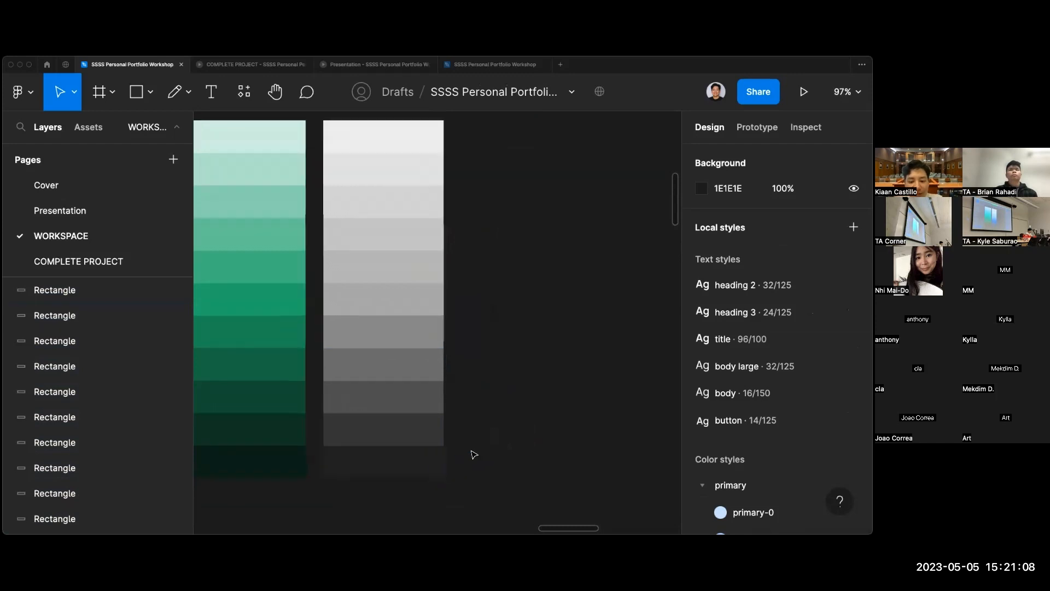
click(432, 459)
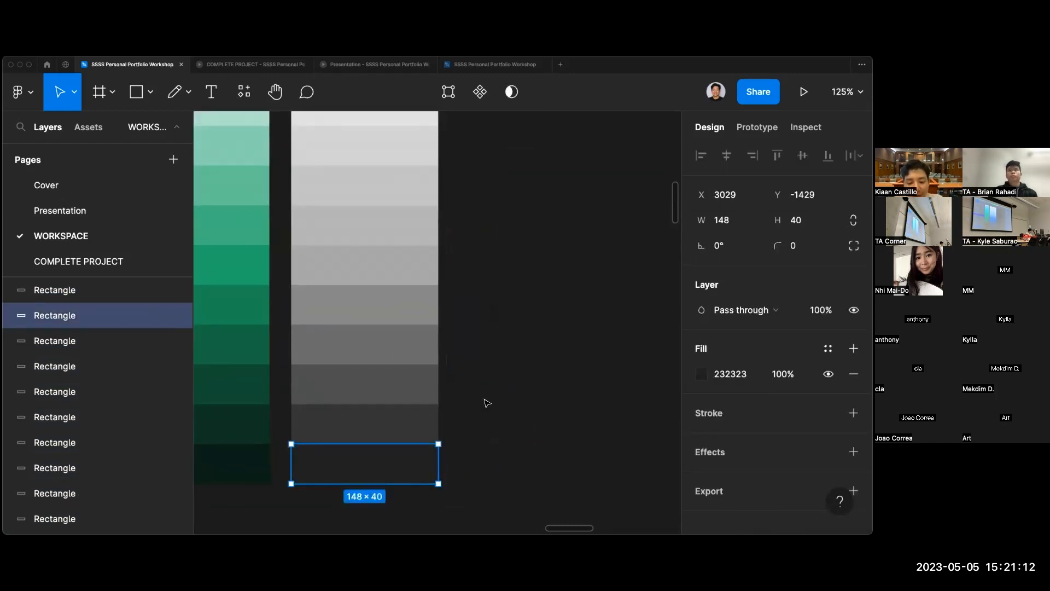
click(484, 403)
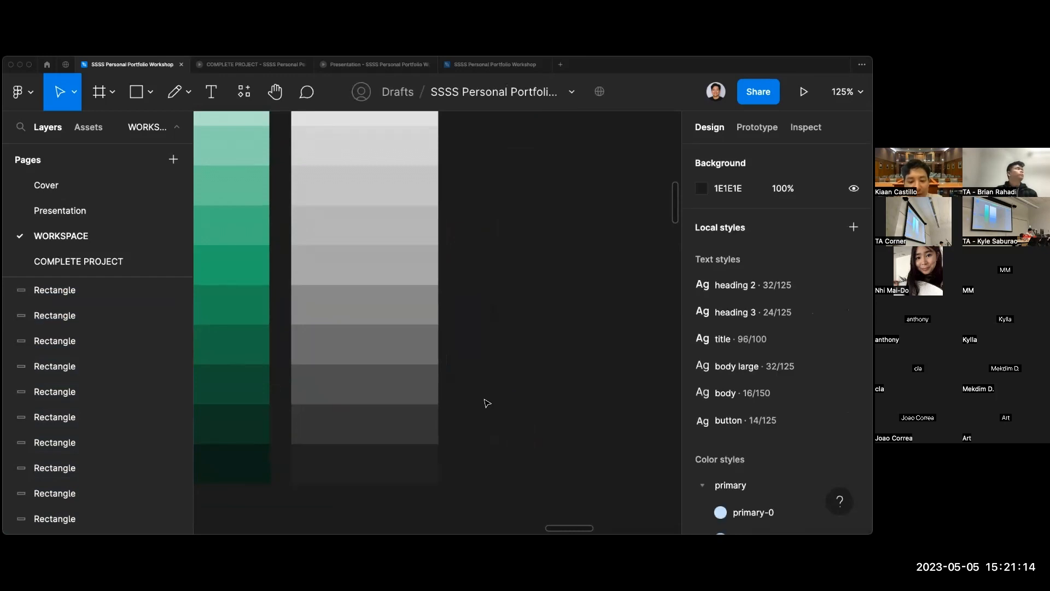
click(424, 471)
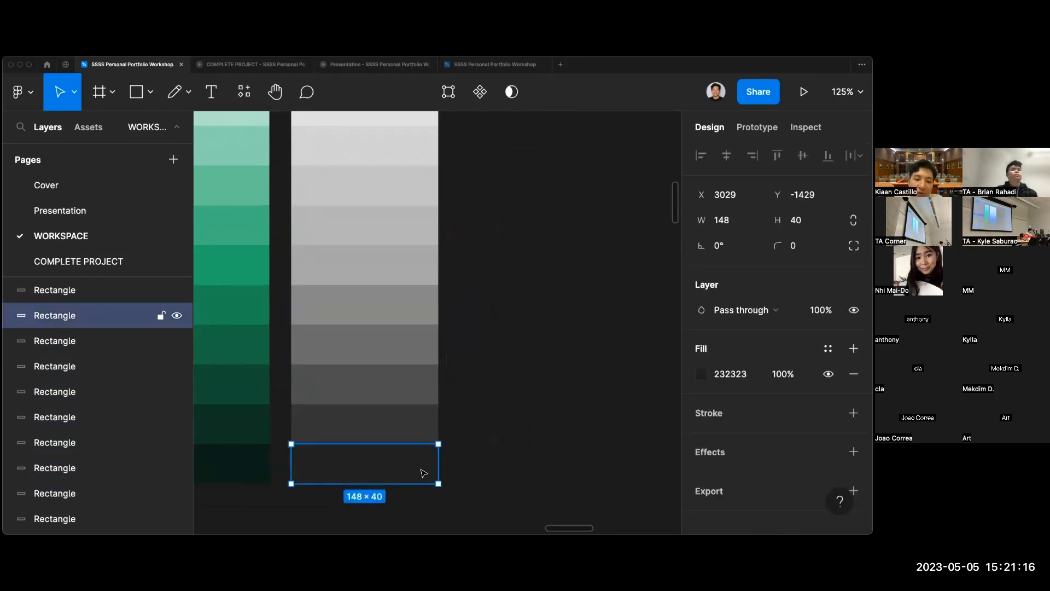
scroll(424, 471, up, 2)
scroll(432, 355, down, 1)
click(413, 333)
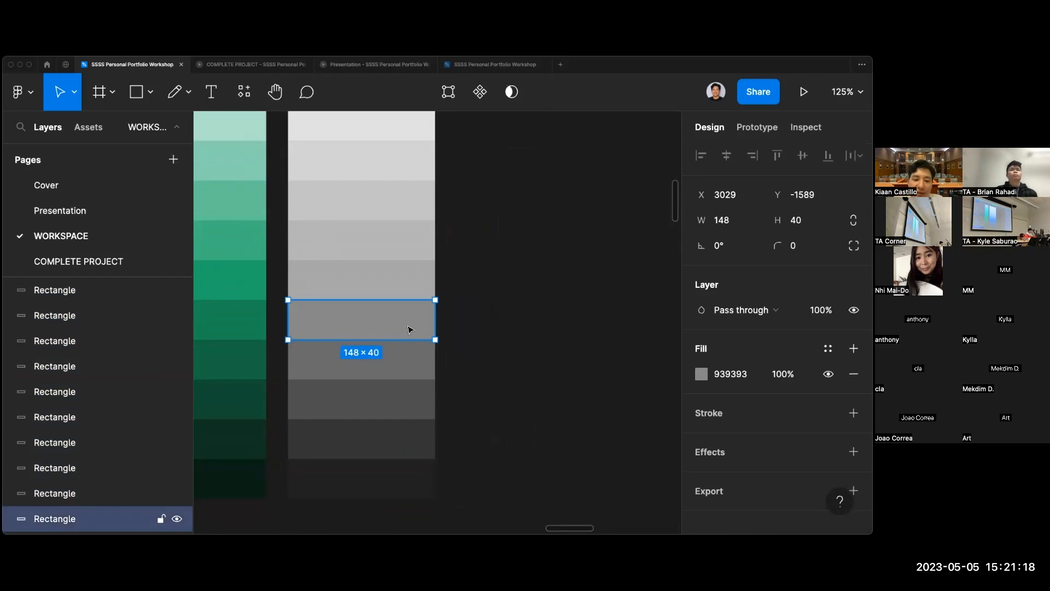
scroll(408, 328, up, 6)
click(388, 250)
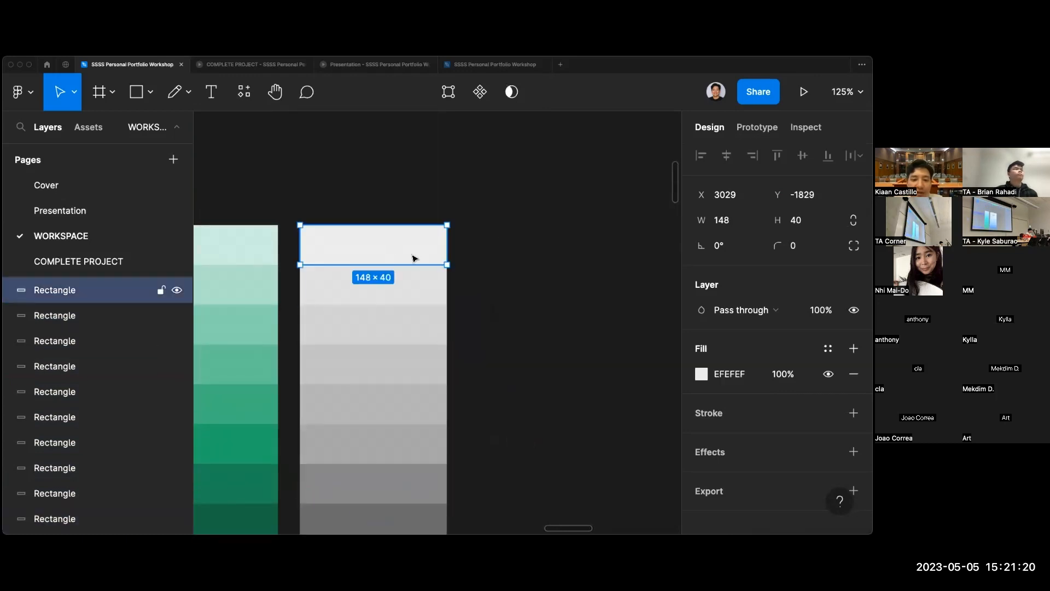
scroll(480, 269, down, 3)
click(477, 272)
scroll(477, 272, down, 2)
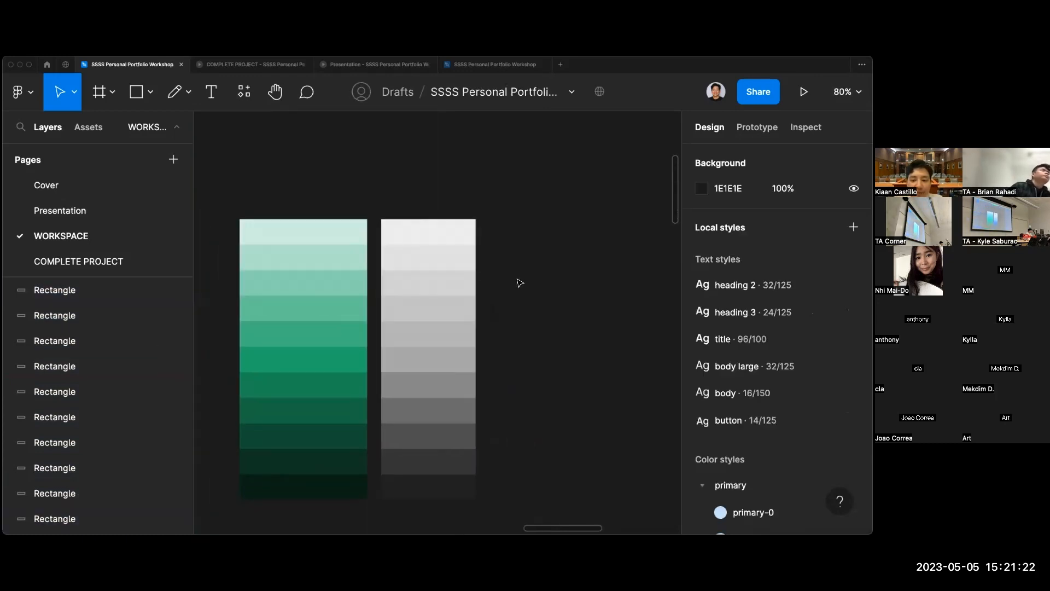
scroll(517, 284, down, 2)
scroll(567, 311, up, 2)
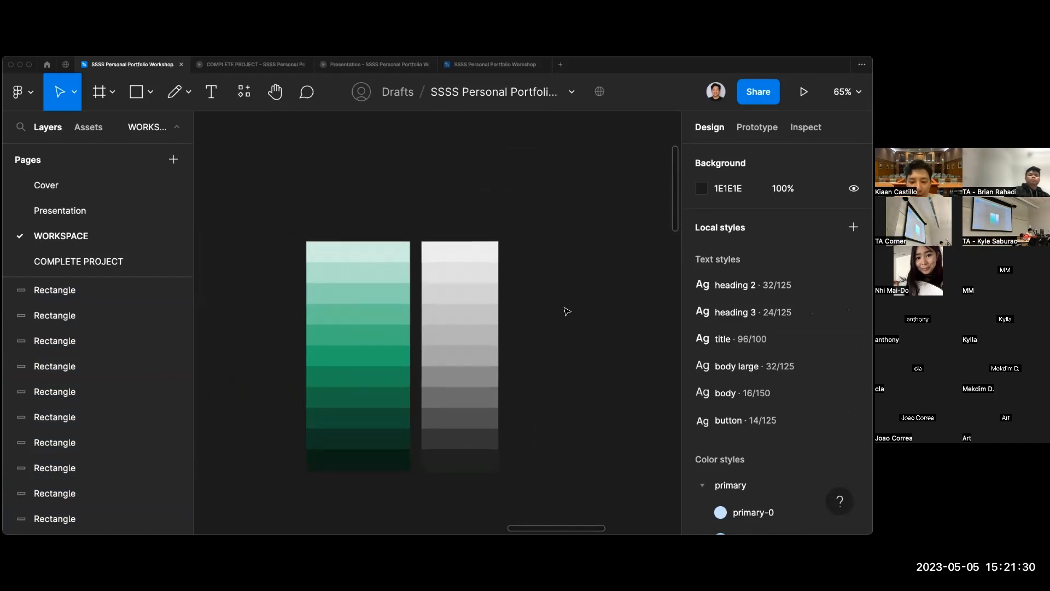
scroll(565, 307, down, 2)
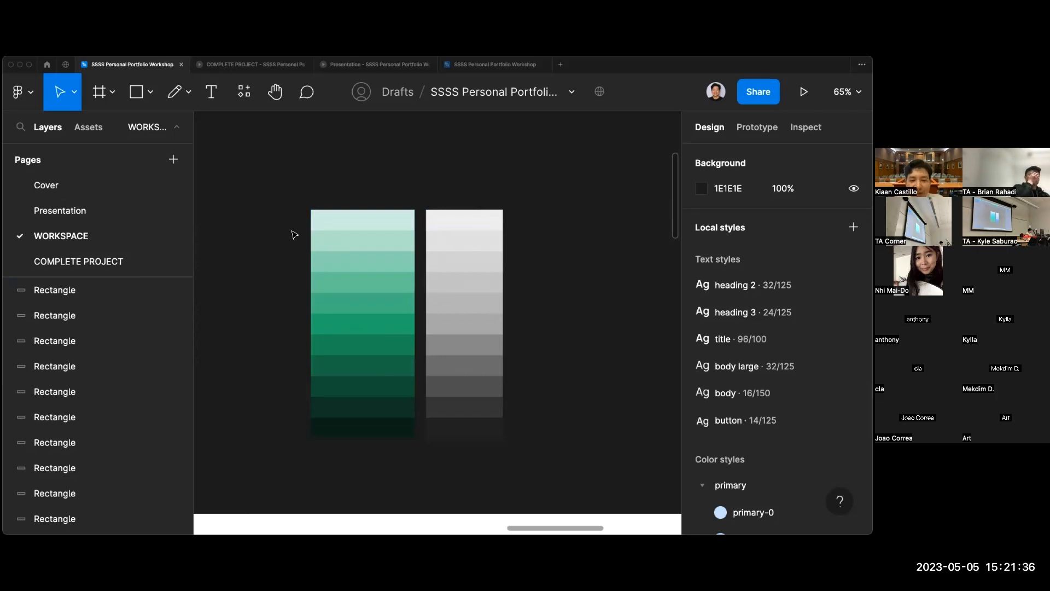
drag(272, 206, 542, 446)
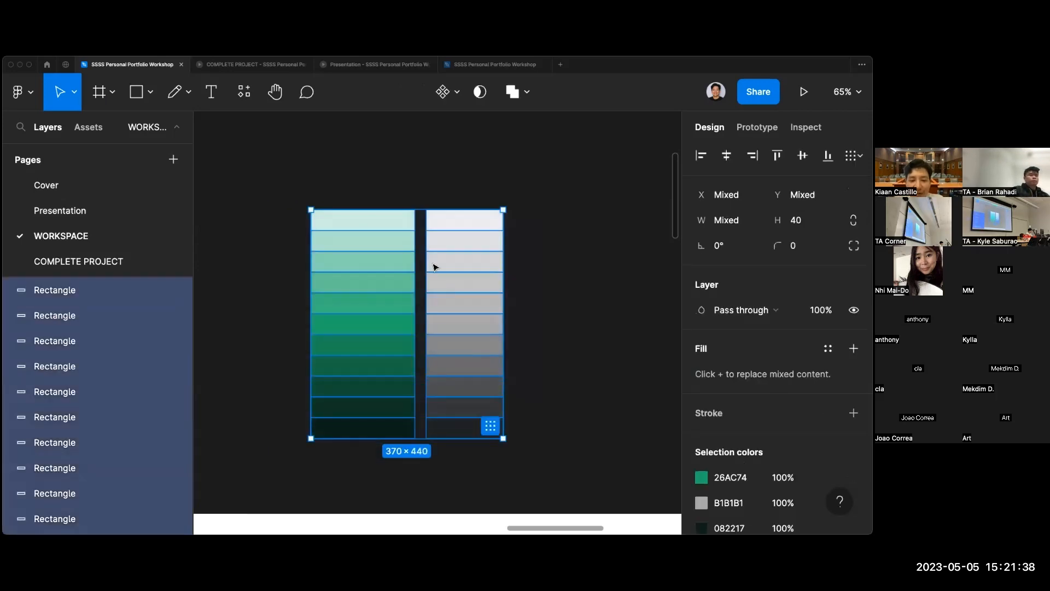
click(553, 310)
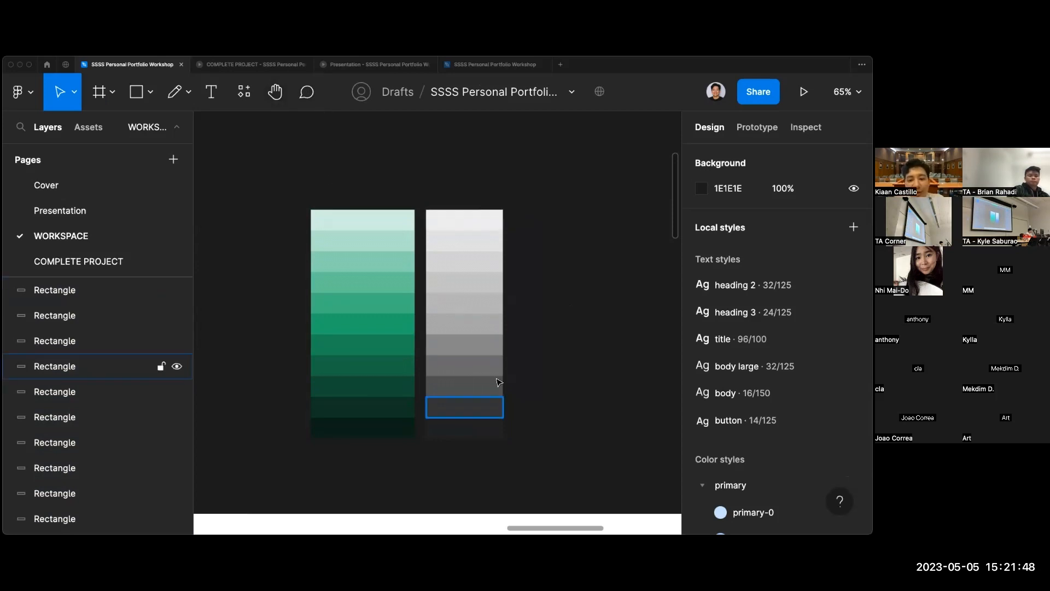
Scroll to the portfolio frame and expand neutrals to show white, neutral-0–10 and black.
scroll(529, 314, down, 10)
scroll(530, 315, down, 5)
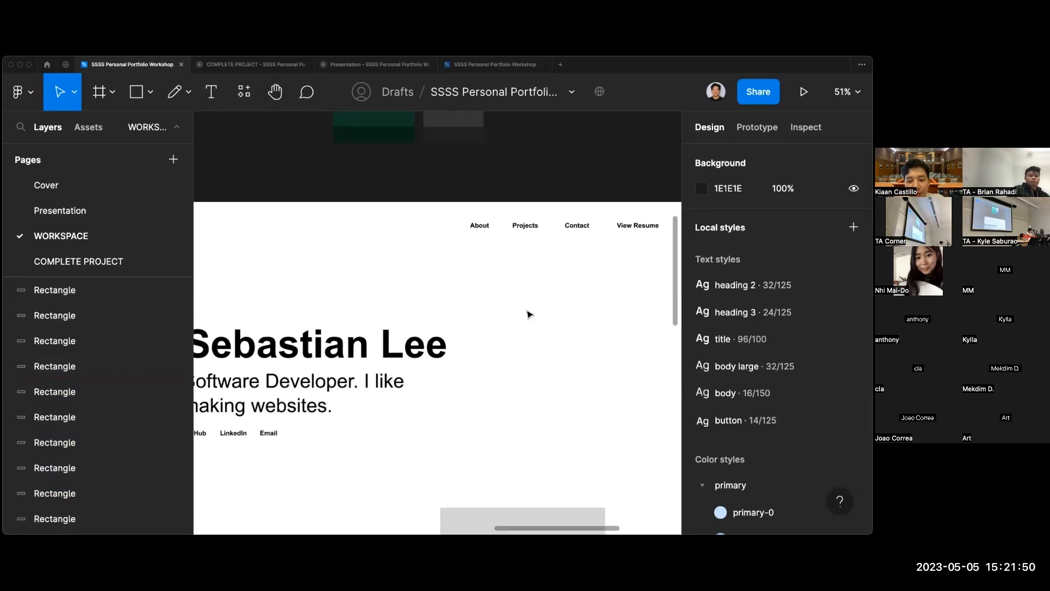
scroll(530, 315, up, 3)
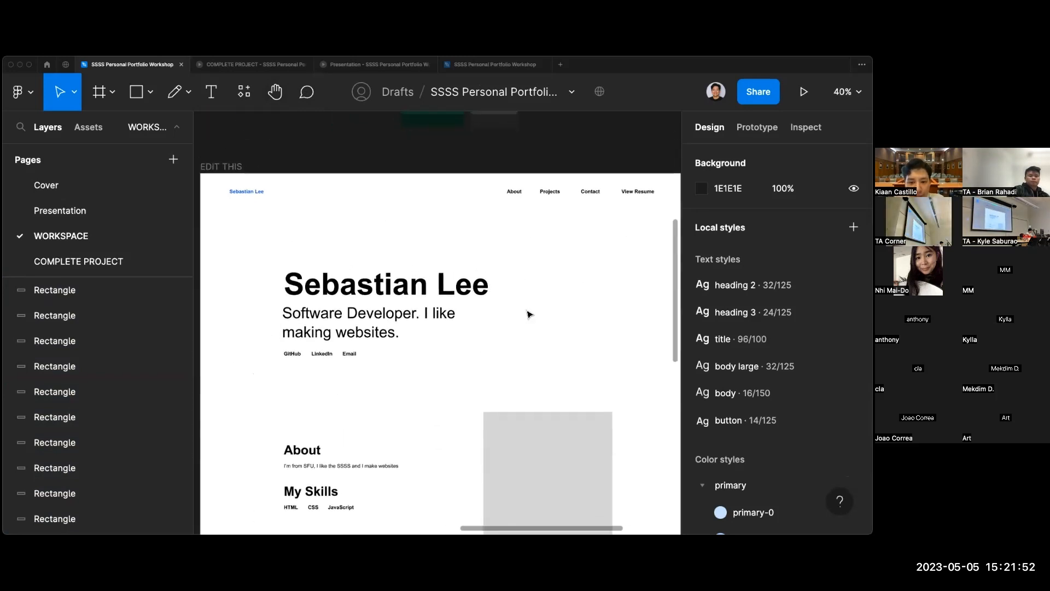
scroll(422, 339, up, 3)
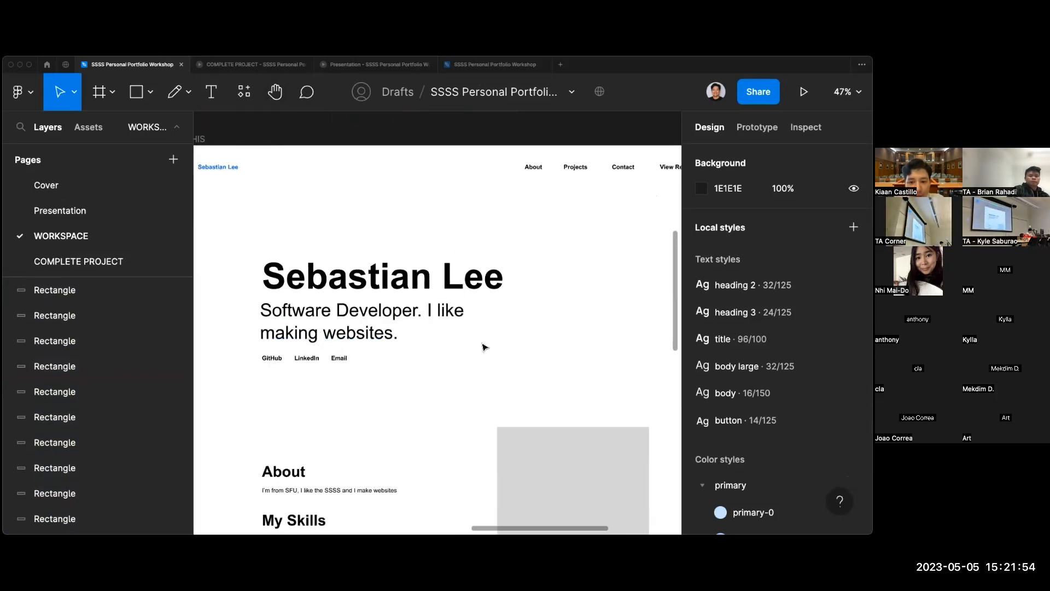
scroll(483, 347, down, 3)
scroll(685, 369, down, 2)
scroll(683, 369, down, 5)
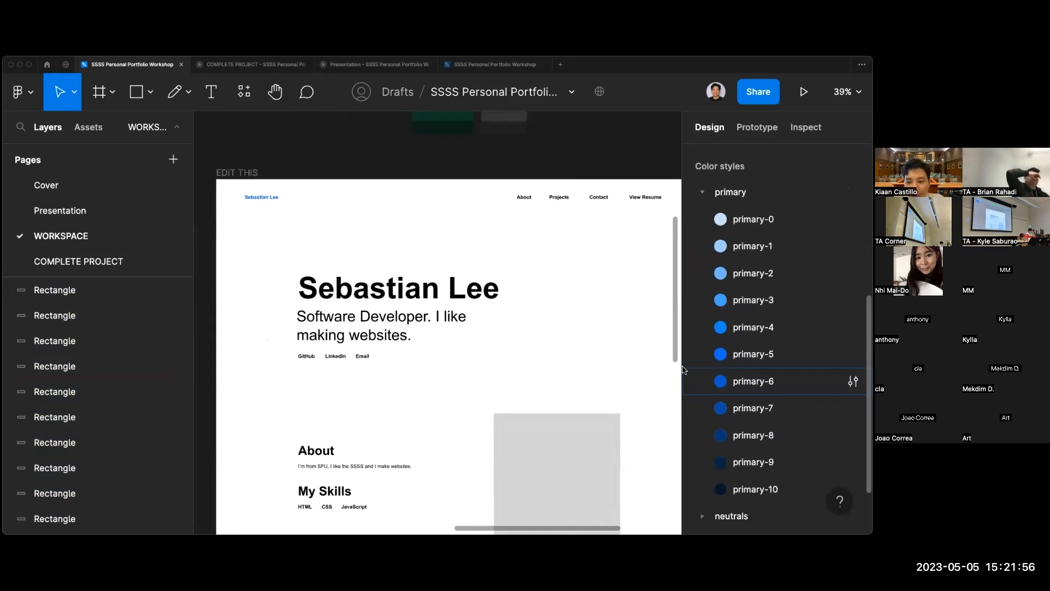
click(702, 436)
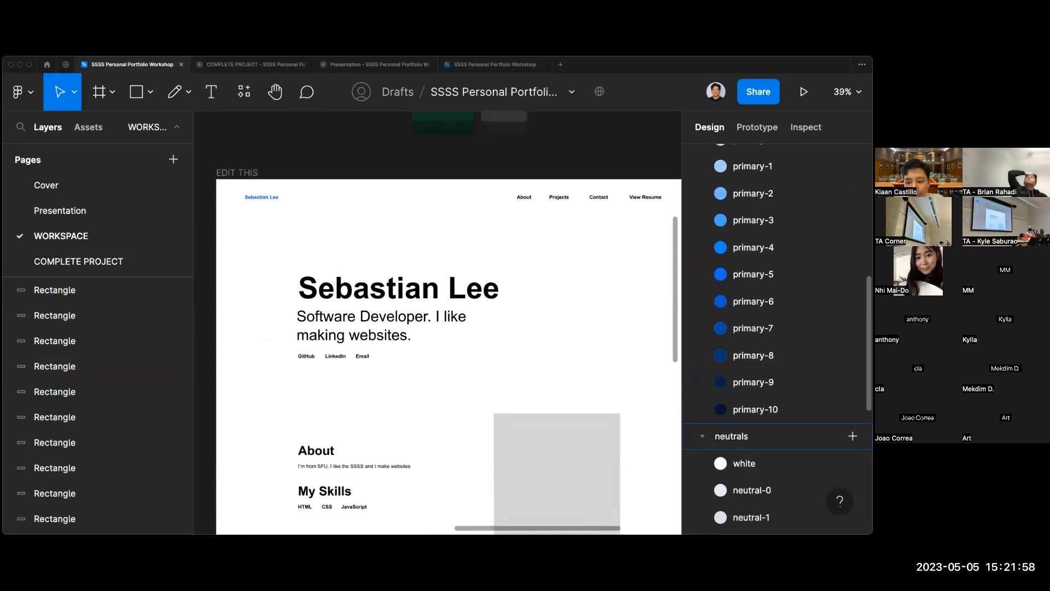
scroll(711, 433, down, 6)
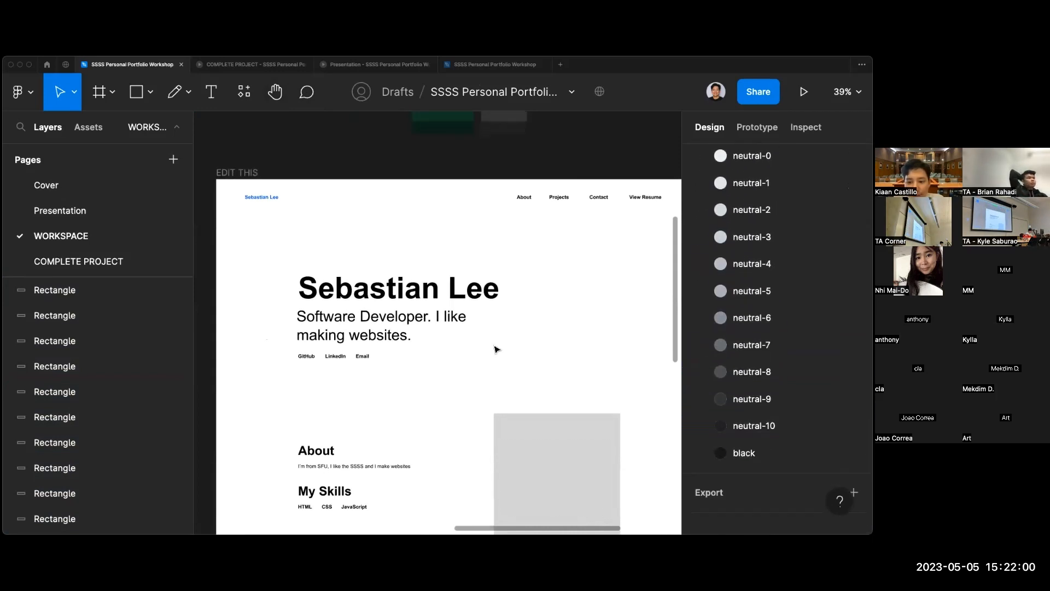
scroll(495, 349, up, 5)
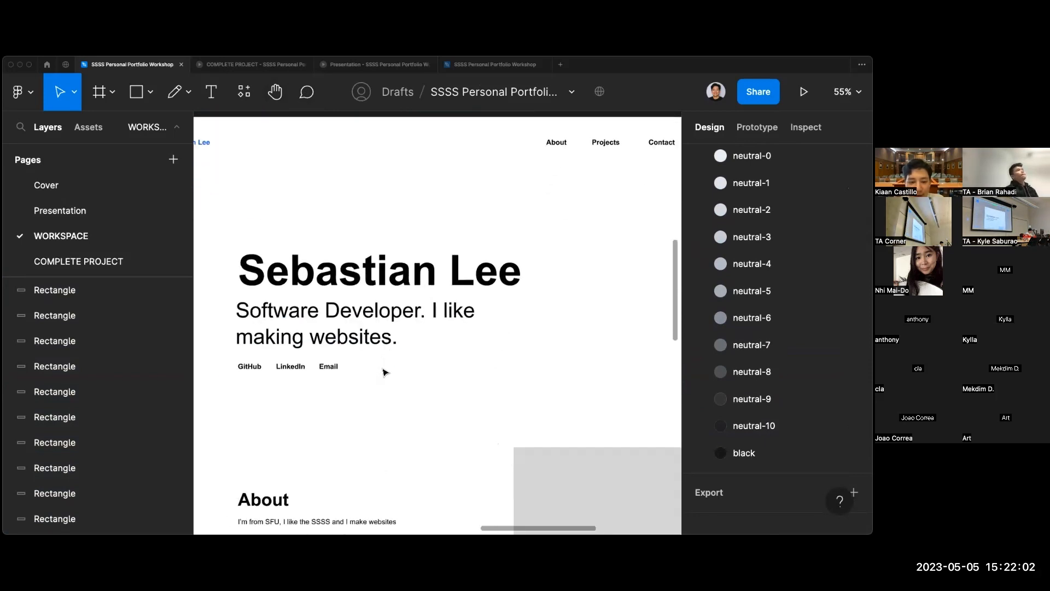
Apply the neutrals/neutral-8 grey style to the 'Software Developer. I like making websites.' subtitle.
click(383, 331)
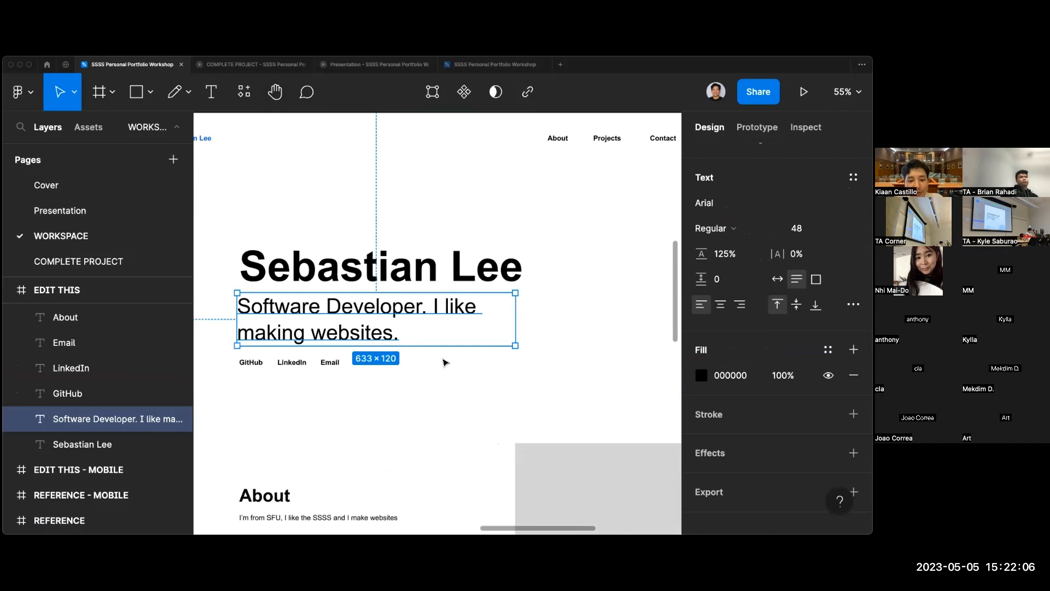
scroll(446, 363, down, 3)
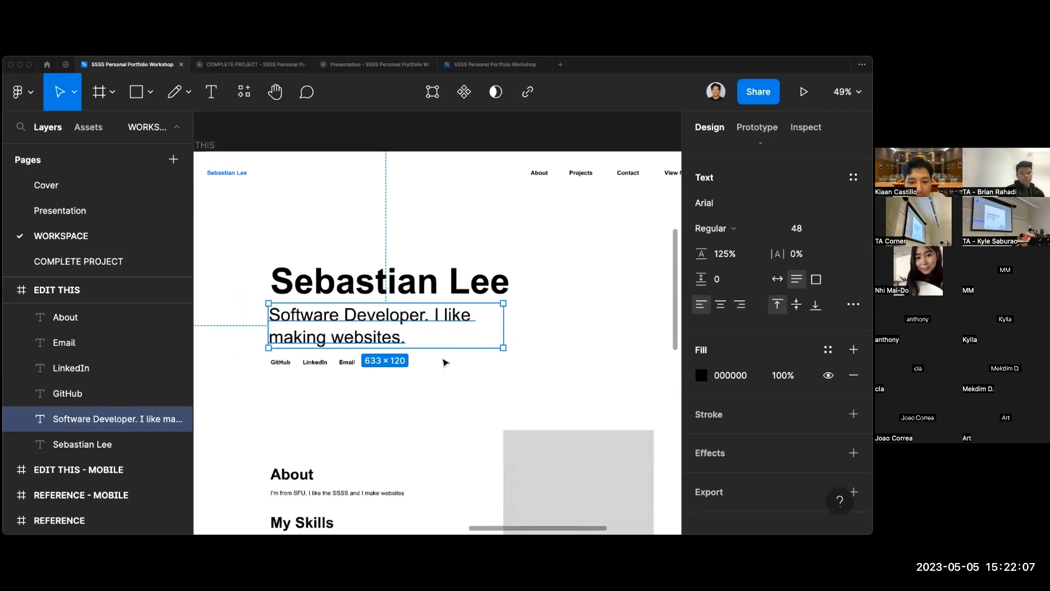
click(317, 286)
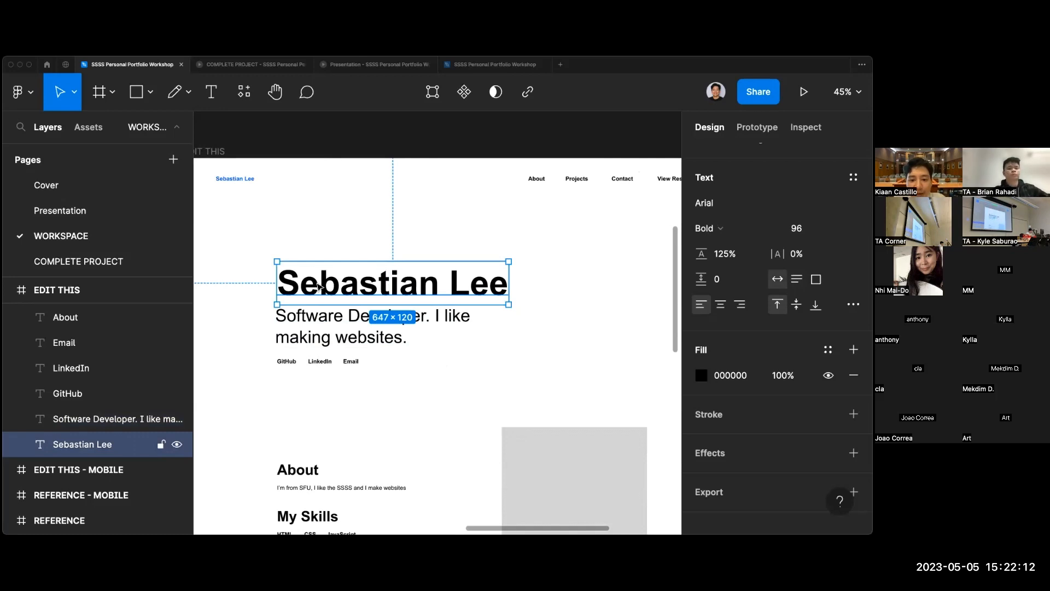
click(345, 325)
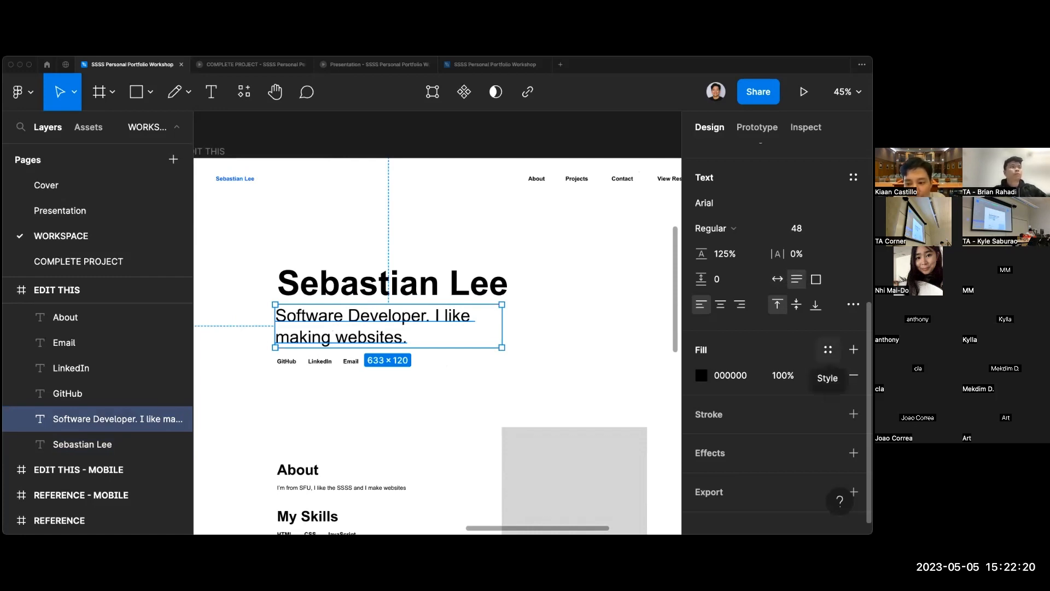
click(827, 349)
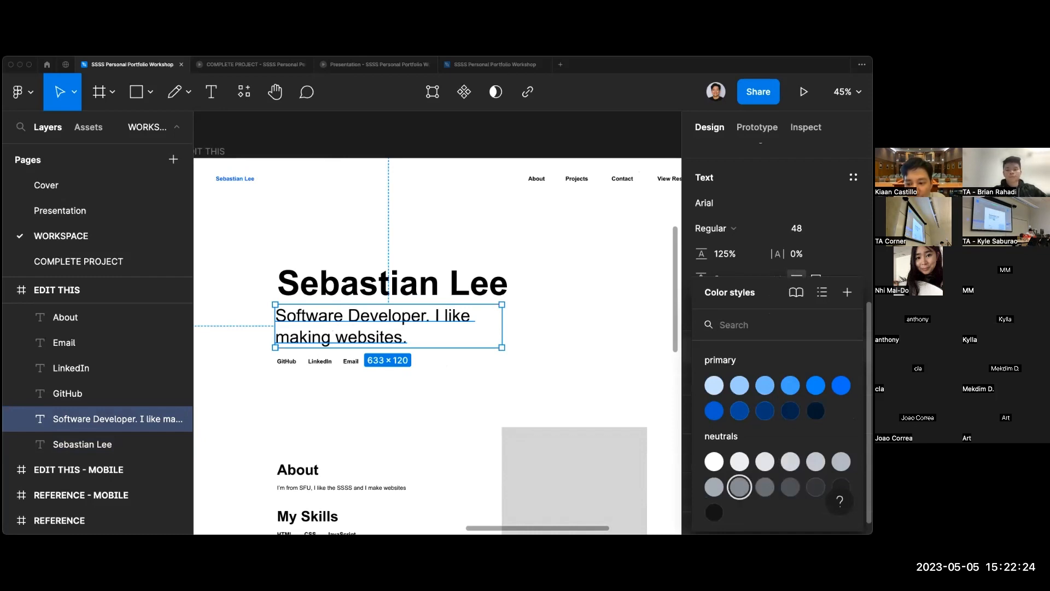
click(789, 487)
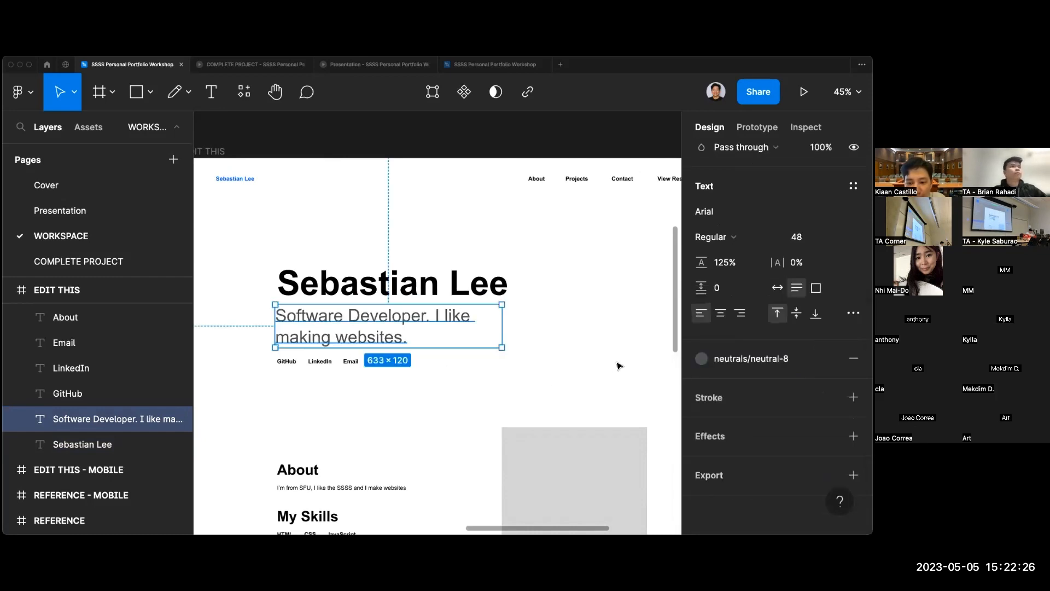
click(560, 381)
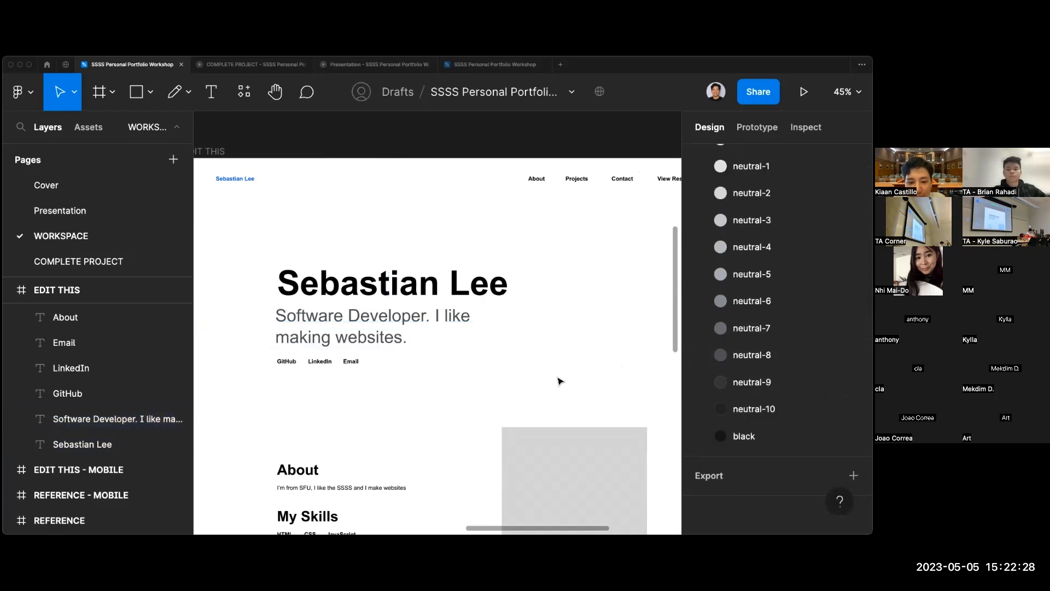
Reselect the subtitle and review its fill colour styles without changing anything.
scroll(560, 381, down, 3)
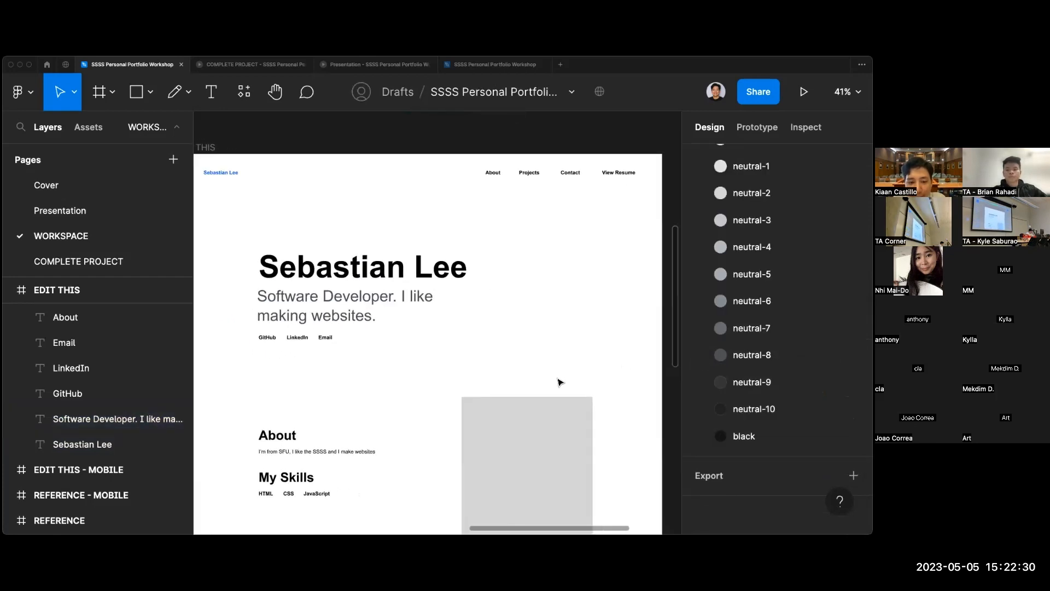
scroll(561, 381, down, 1)
click(365, 317)
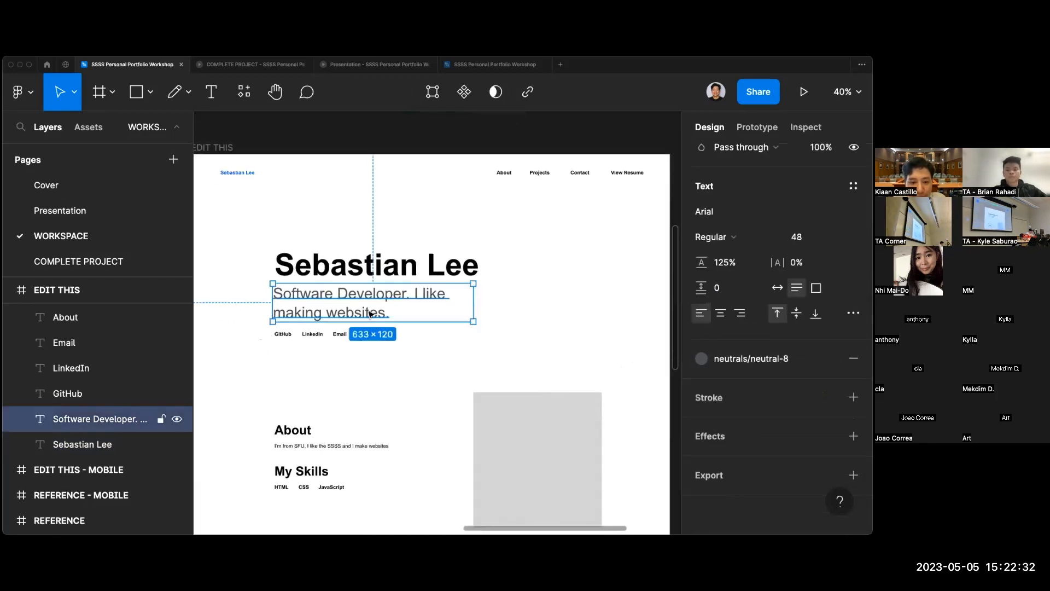
click(404, 348)
scroll(406, 353, up, 5)
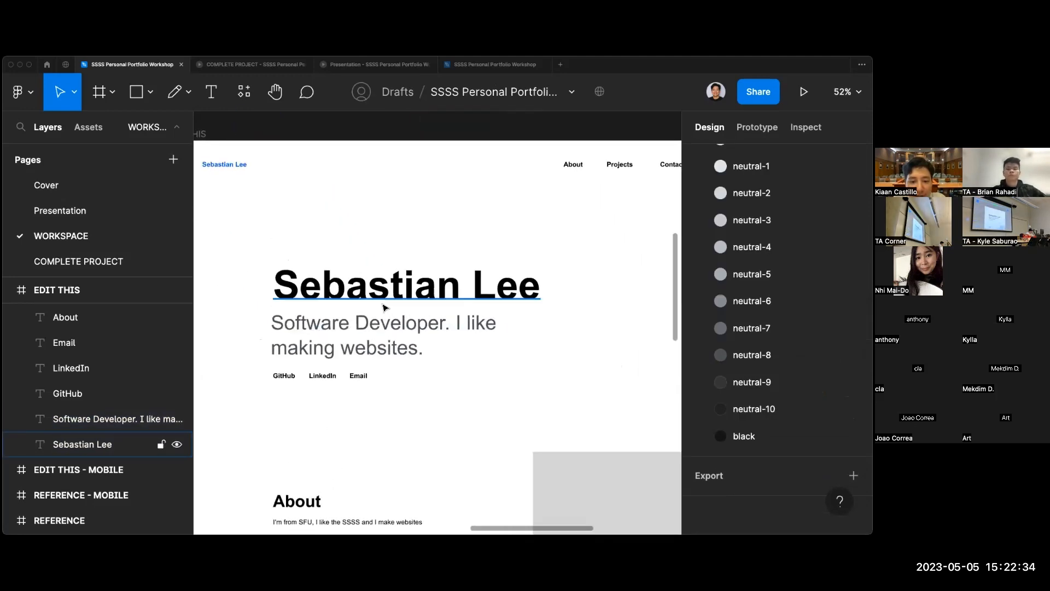
click(297, 289)
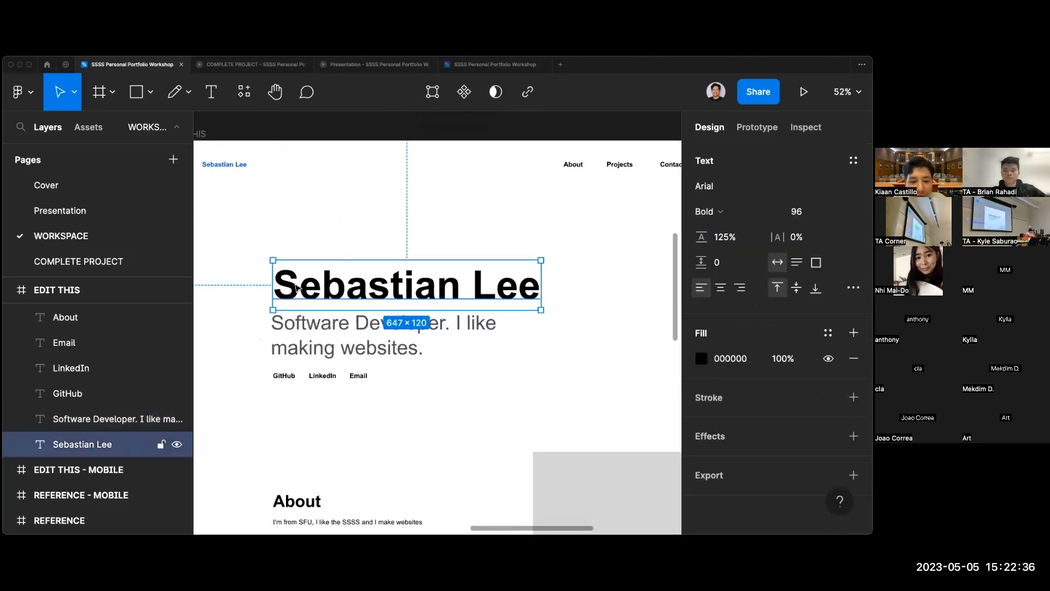
scroll(296, 288, up, 2)
click(326, 320)
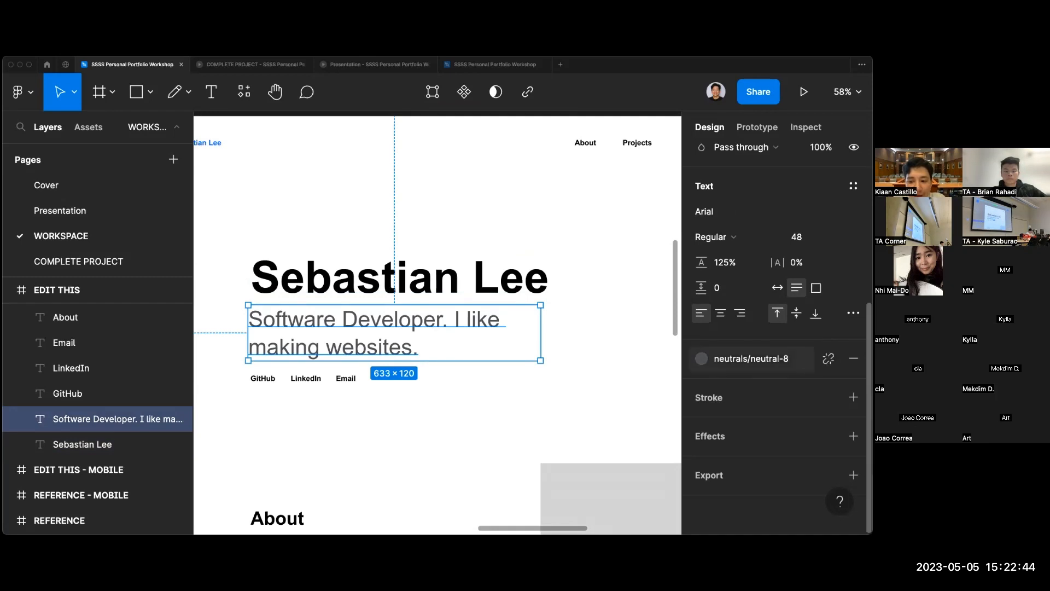
click(701, 358)
click(627, 424)
Pan around the page, inspecting the grey subtitle and the grey placeholder rectangle.
scroll(627, 425, down, 3)
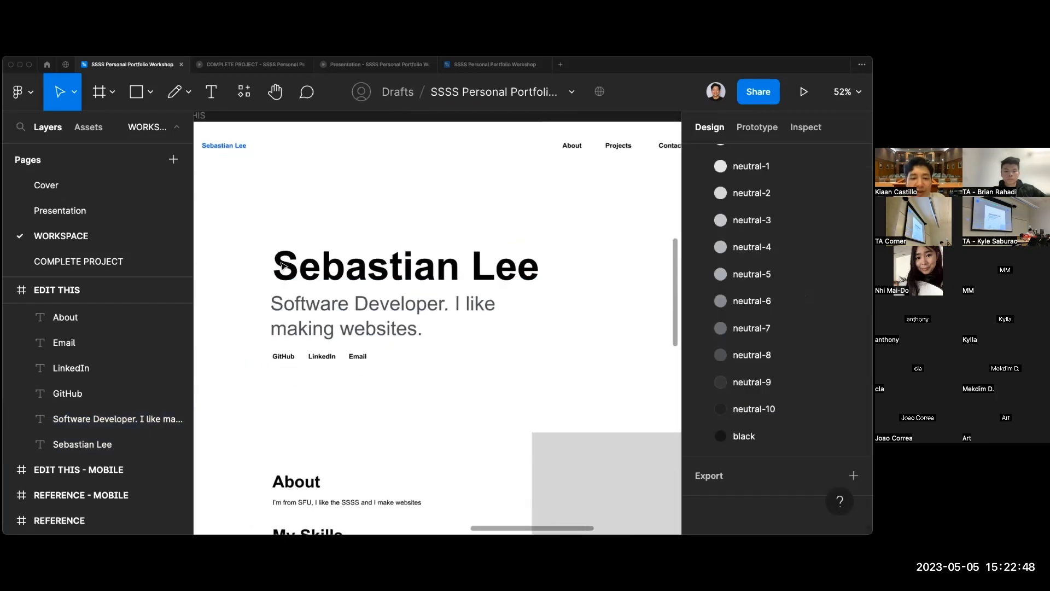
click(289, 312)
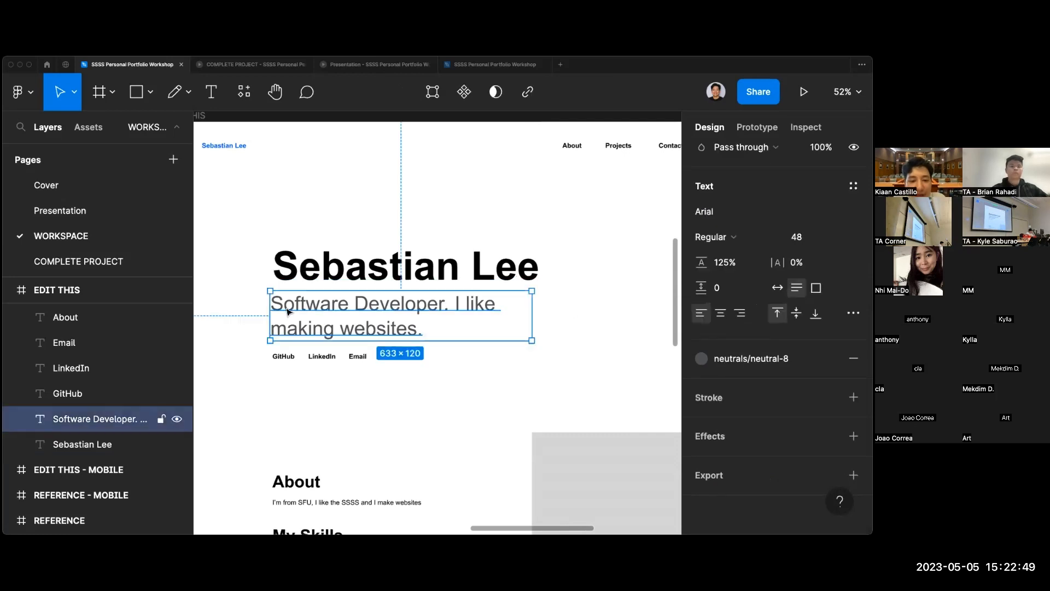
click(335, 383)
scroll(335, 383, down, 1)
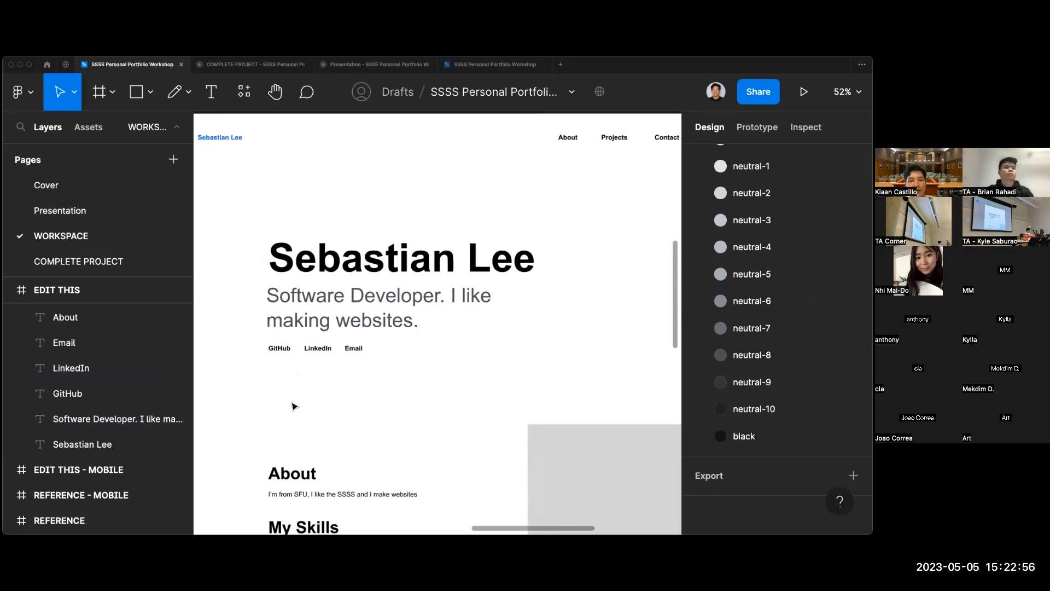
scroll(294, 406, down, 2)
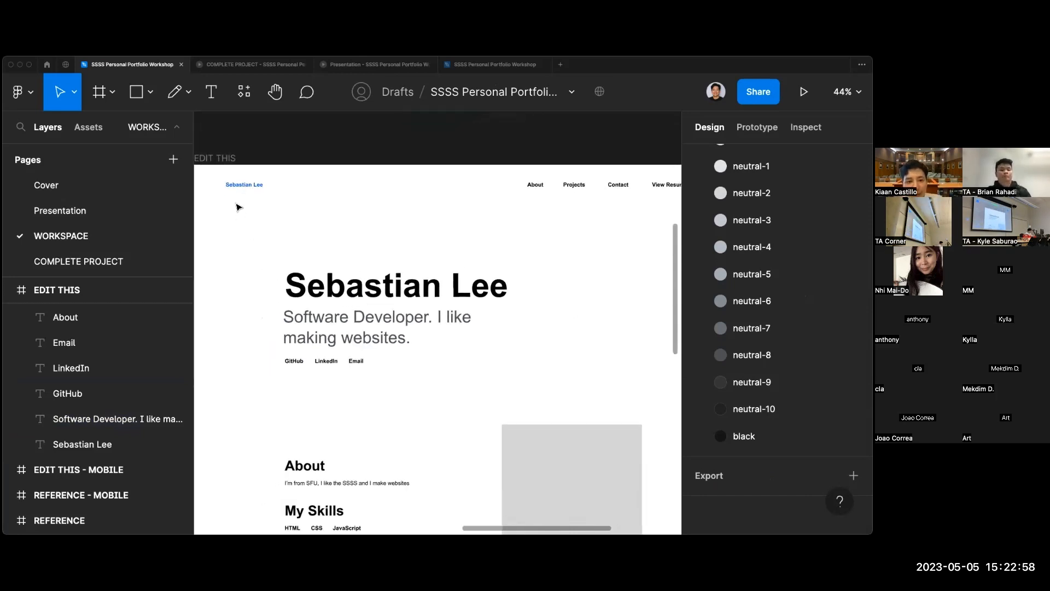
scroll(398, 312, up, 1)
scroll(463, 358, down, 3)
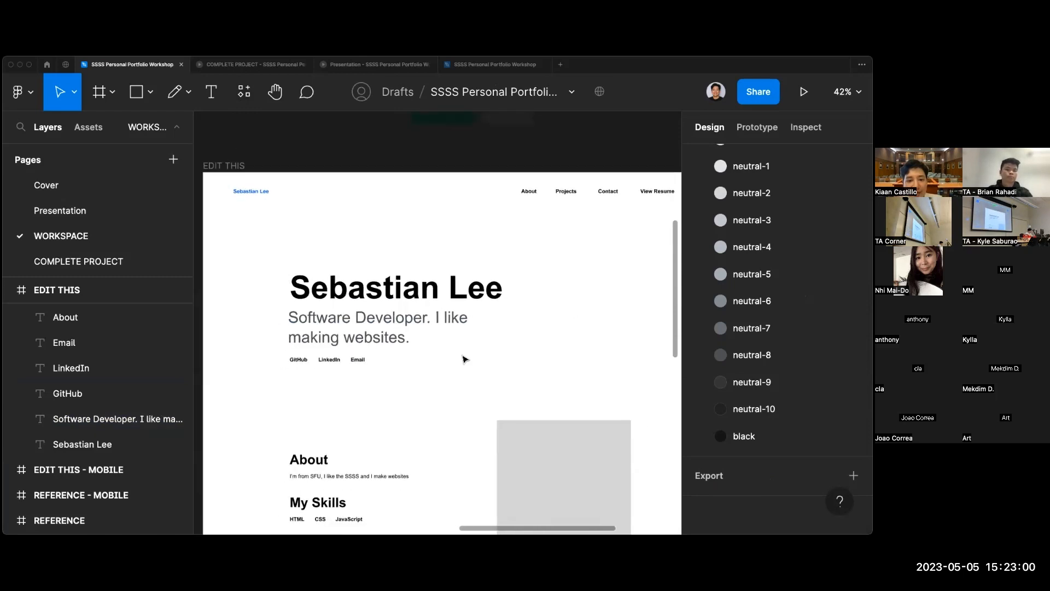
scroll(464, 359, right, 2)
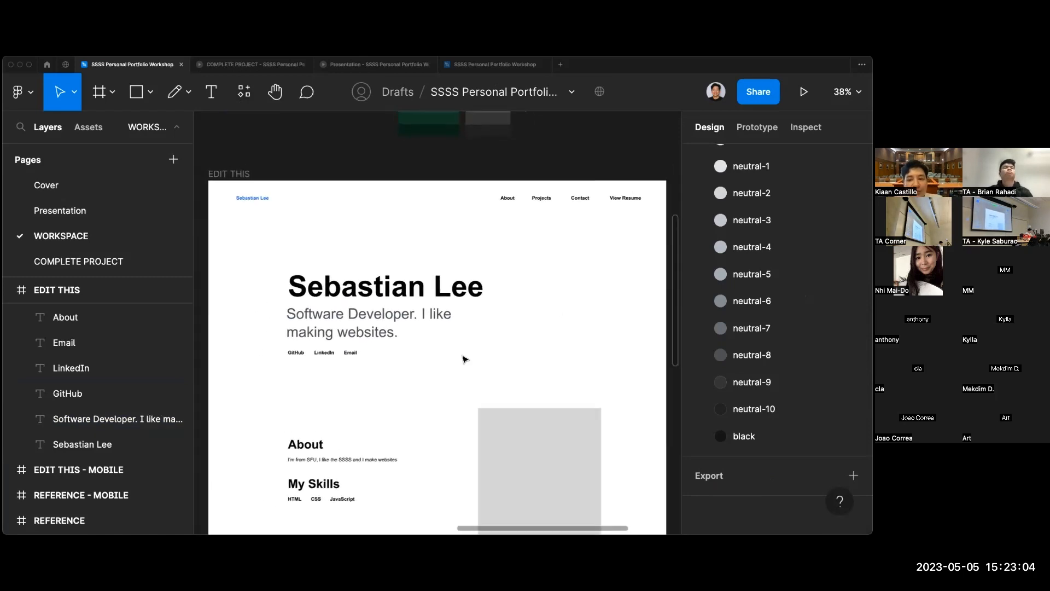
scroll(463, 359, down, 1)
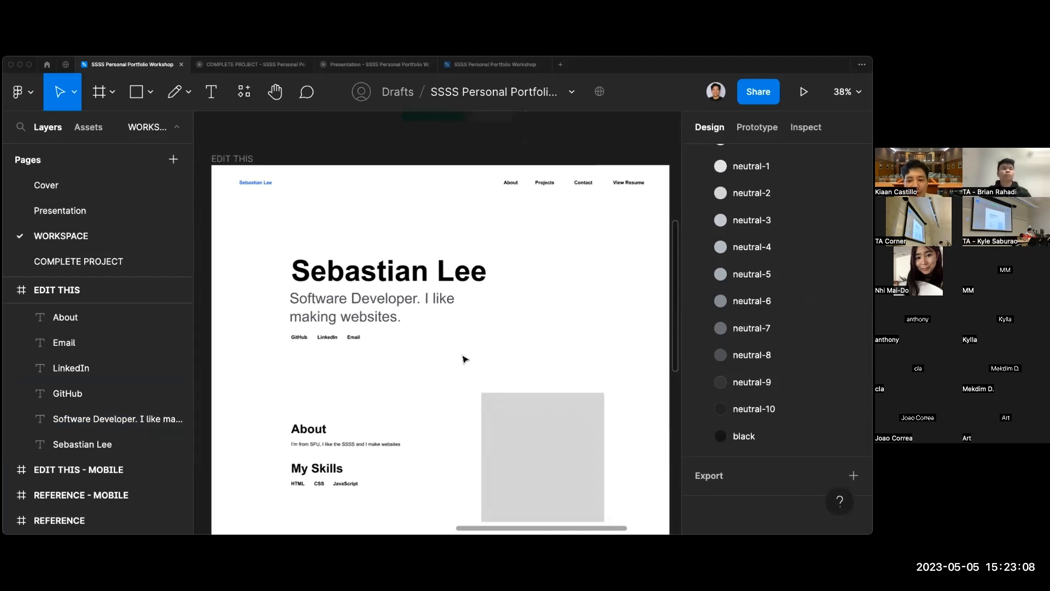
scroll(464, 359, down, 1)
scroll(464, 359, right, 1)
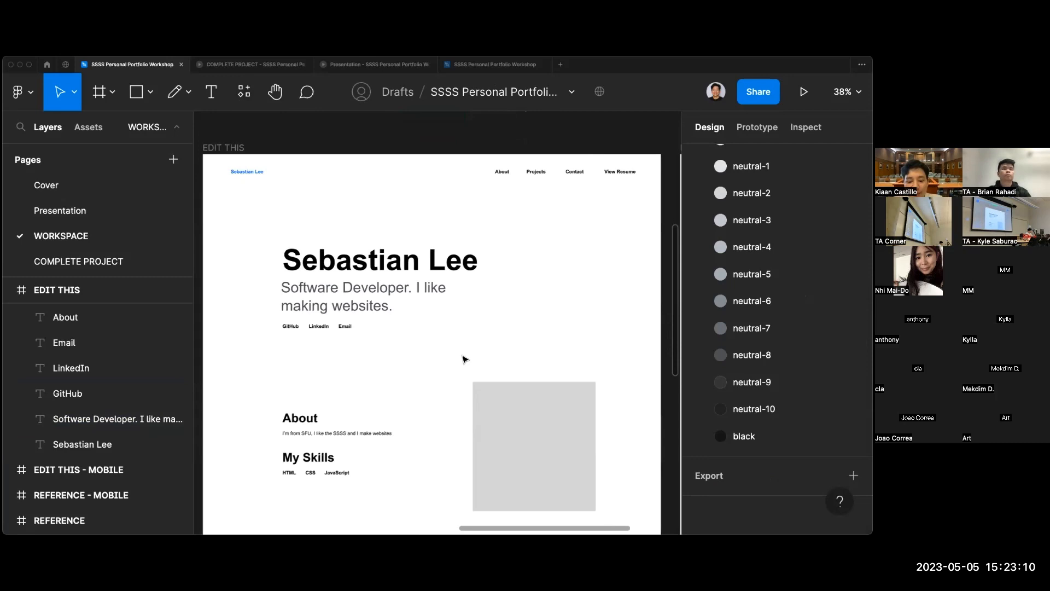
click(396, 307)
click(524, 332)
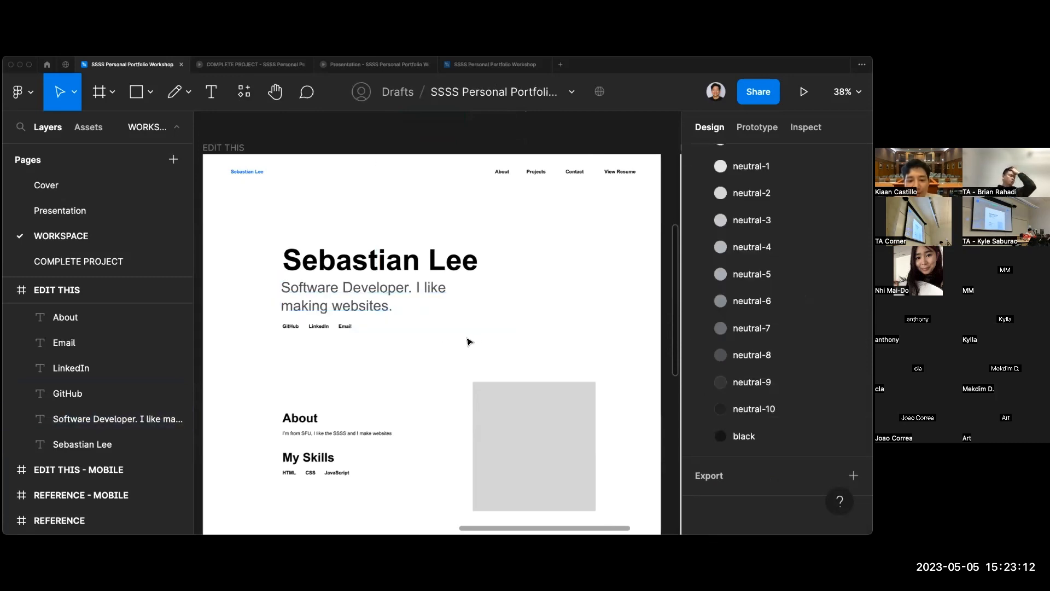
scroll(469, 341, down, 1)
scroll(468, 341, left, 1)
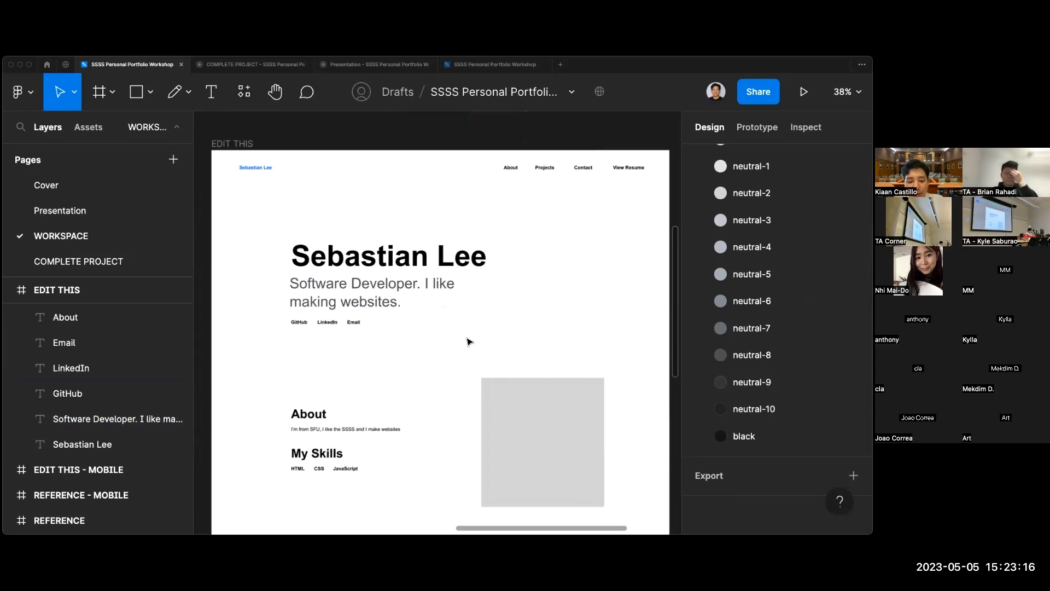
scroll(469, 341, right, 1)
scroll(469, 341, up, 1)
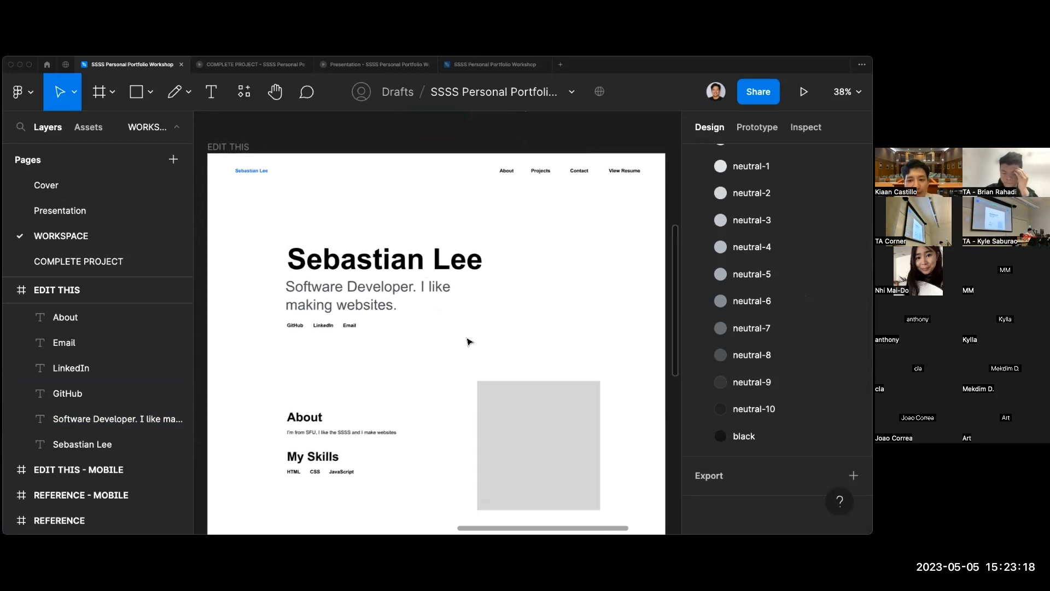
scroll(468, 342, left, 1)
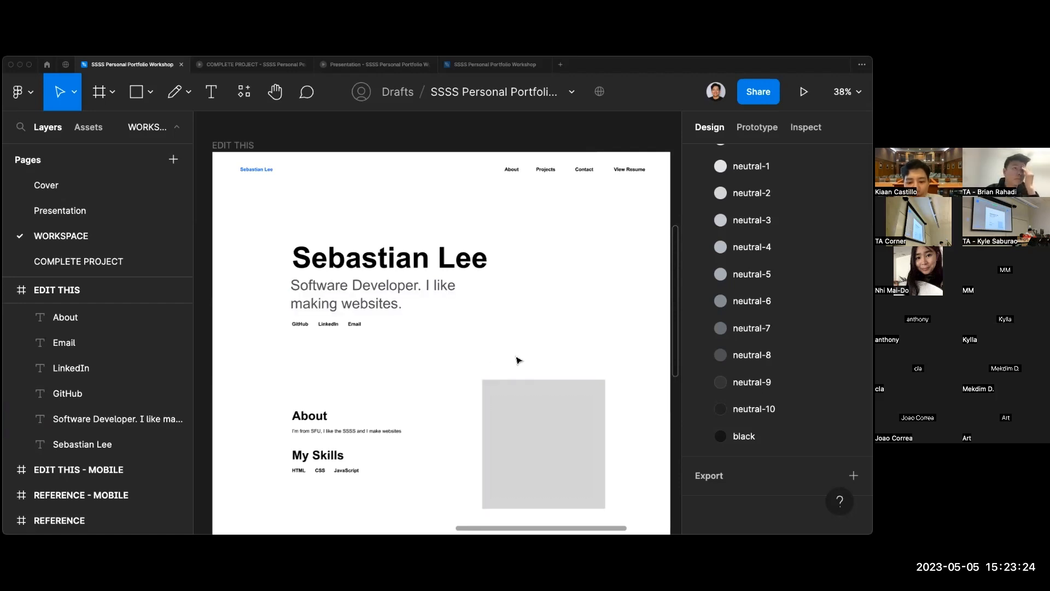
click(518, 425)
click(418, 356)
scroll(383, 289, up, 3)
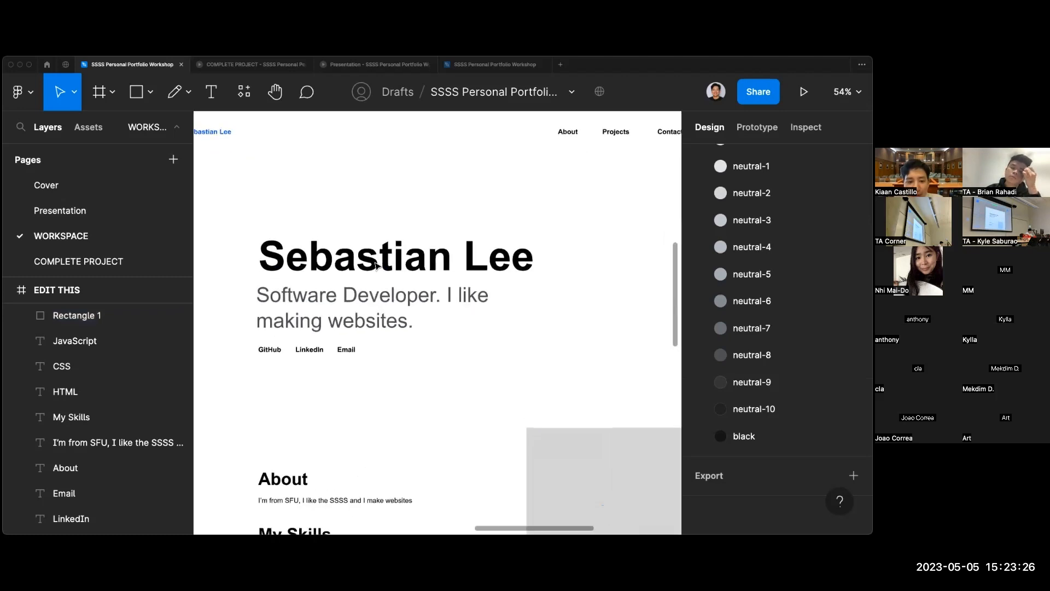
scroll(441, 368, down, 2)
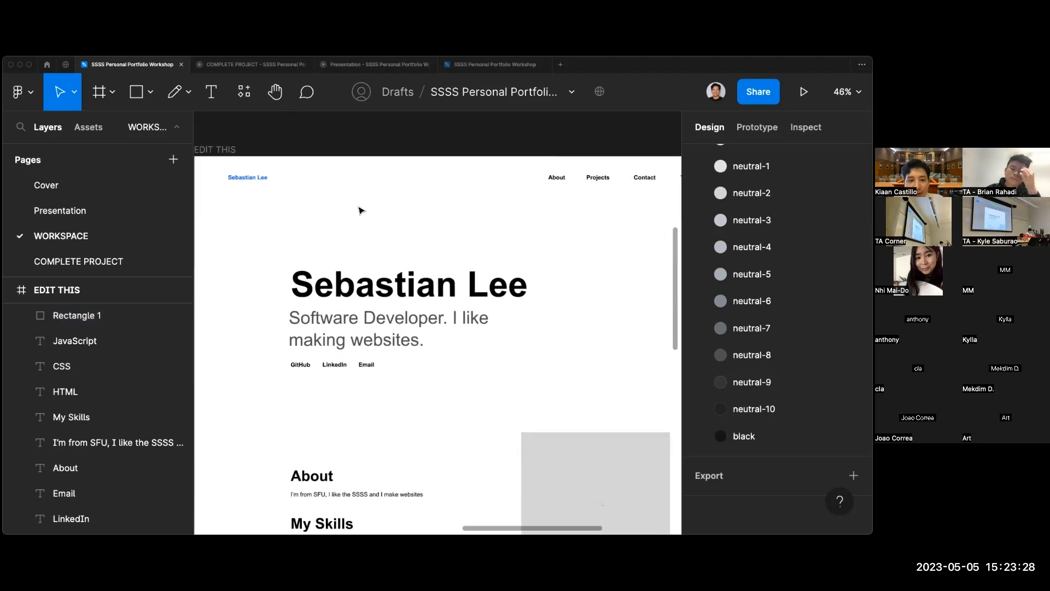
Search plugins for 'contrast' and run the Contrast plugin.
click(244, 92)
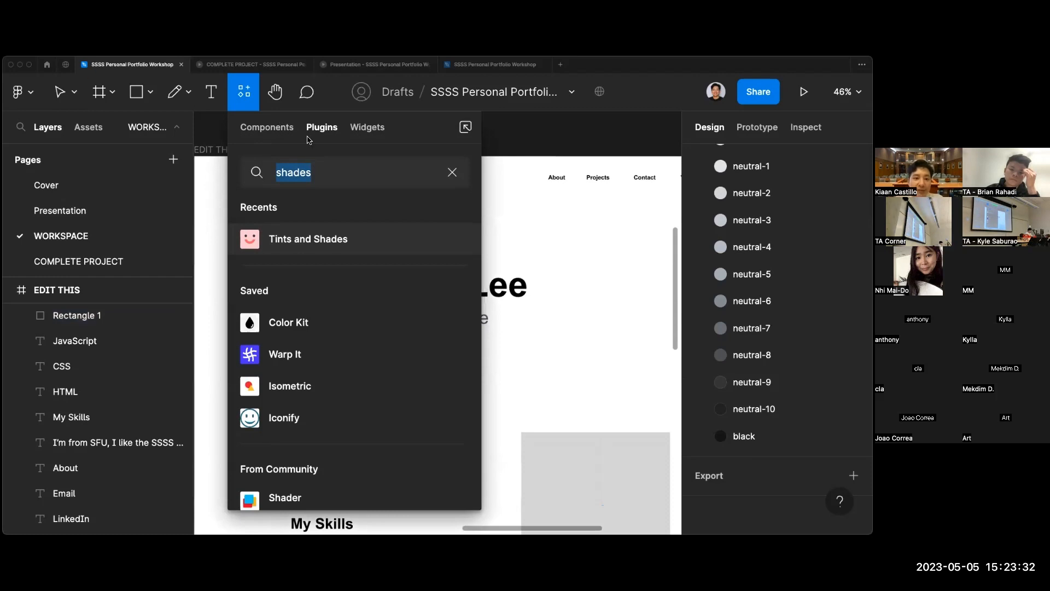
text(contrast)
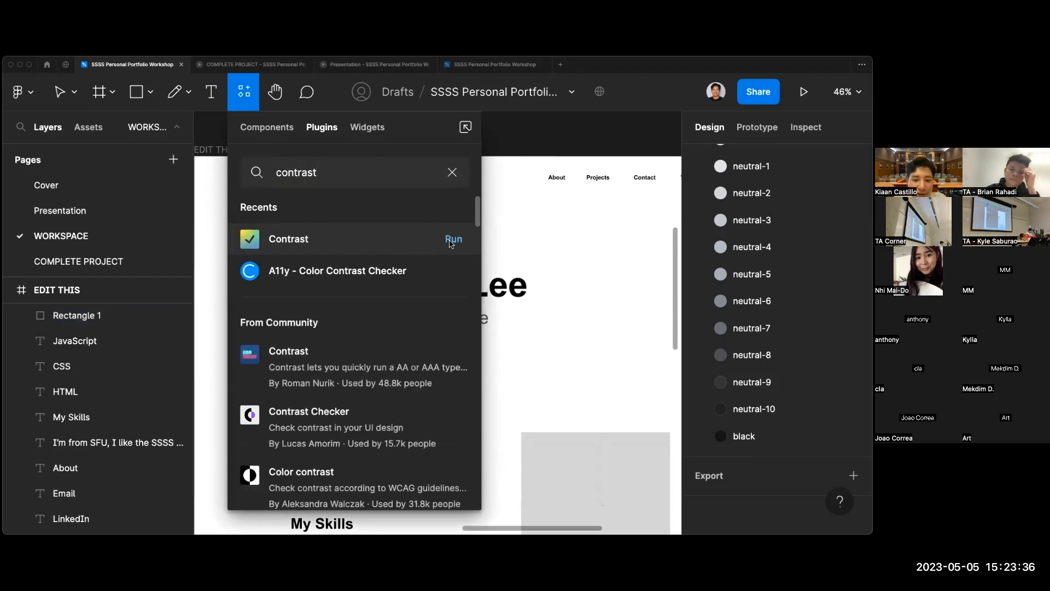
click(450, 240)
drag(709, 264, 628, 182)
Check the #575B5F subtitle on white: 6.84:1, passing AA for normal text, then close the plugin.
click(389, 328)
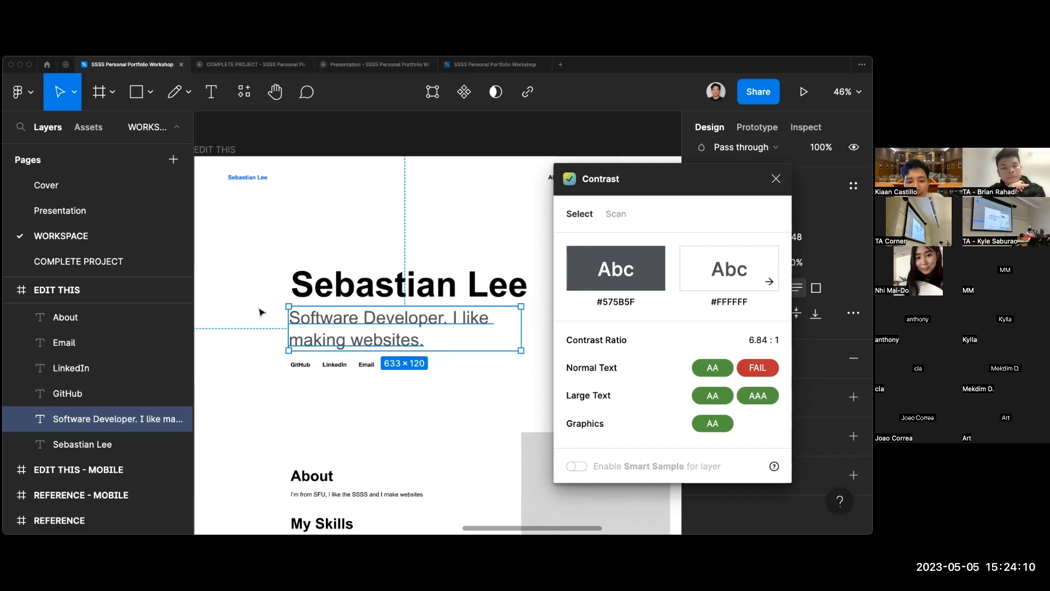
scroll(259, 312, up, 2)
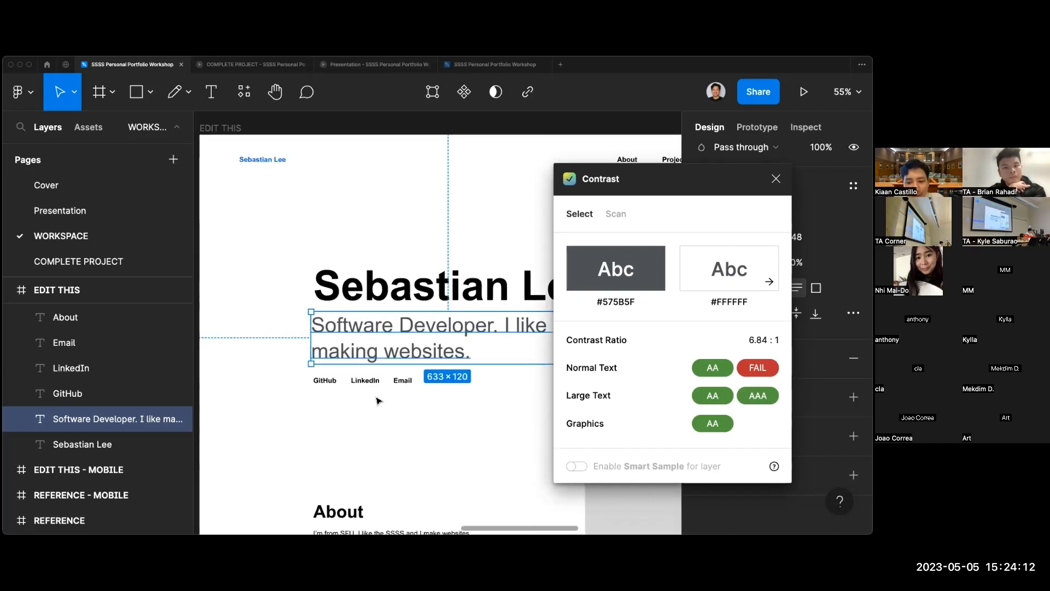
mouse_move(712, 368)
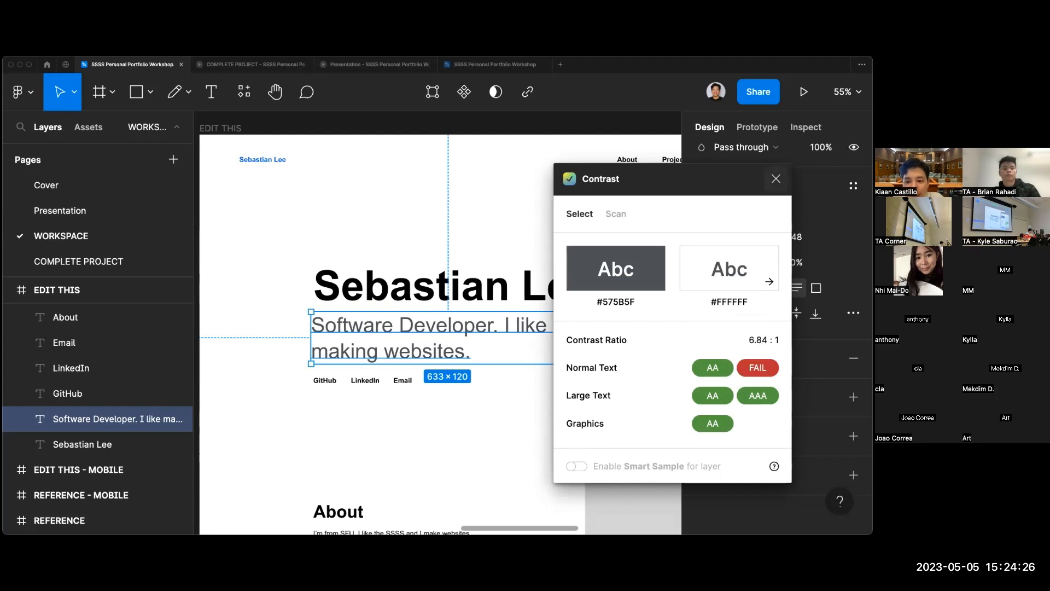
scroll(411, 254, down, 3)
scroll(412, 254, right, 1)
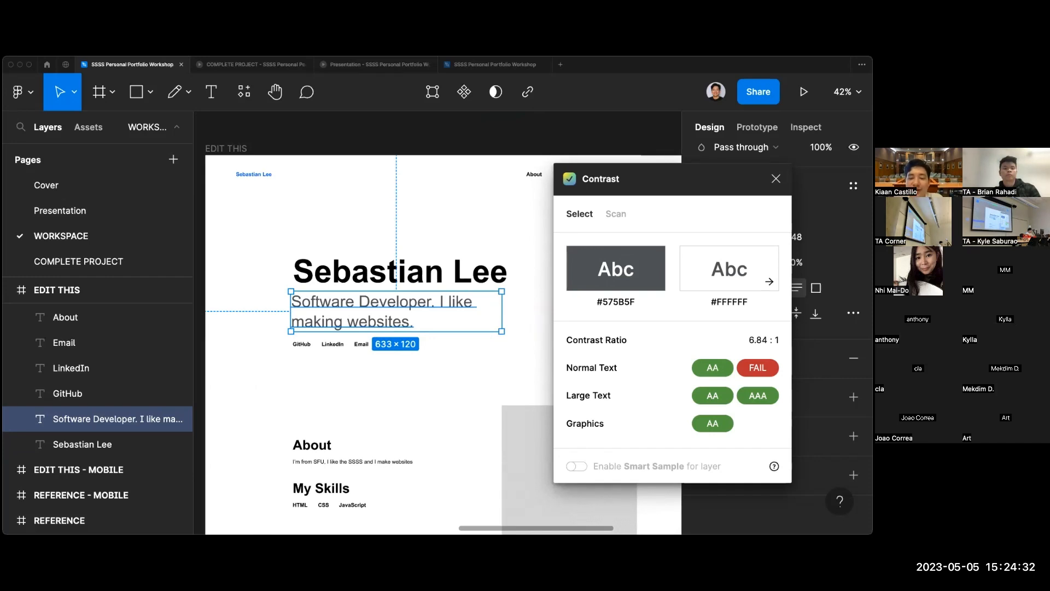
click(776, 179)
click(474, 358)
scroll(436, 364, up, 1)
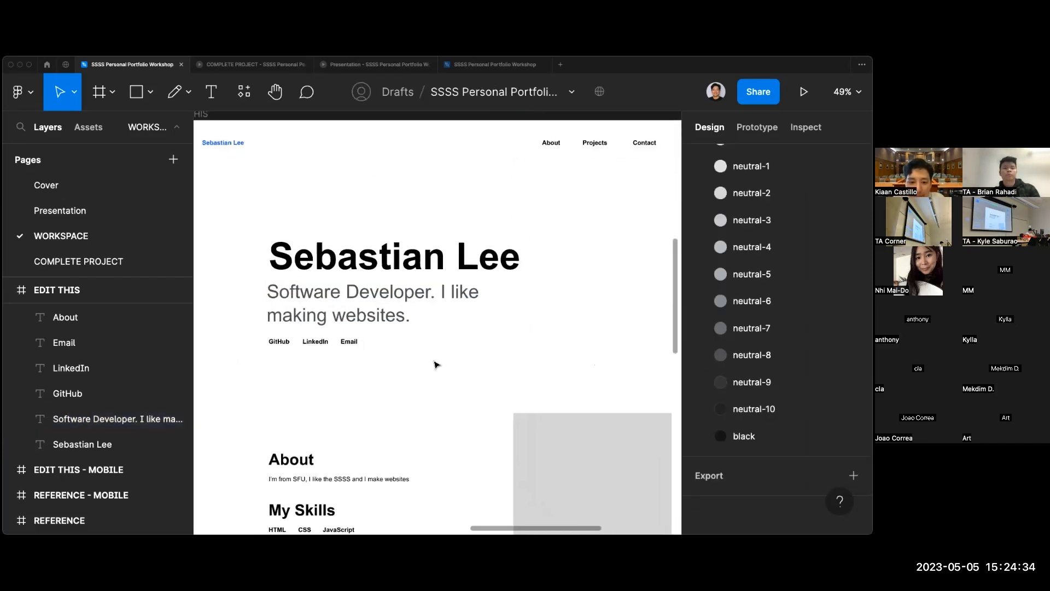
scroll(436, 365, down, 2)
scroll(373, 370, up, 3)
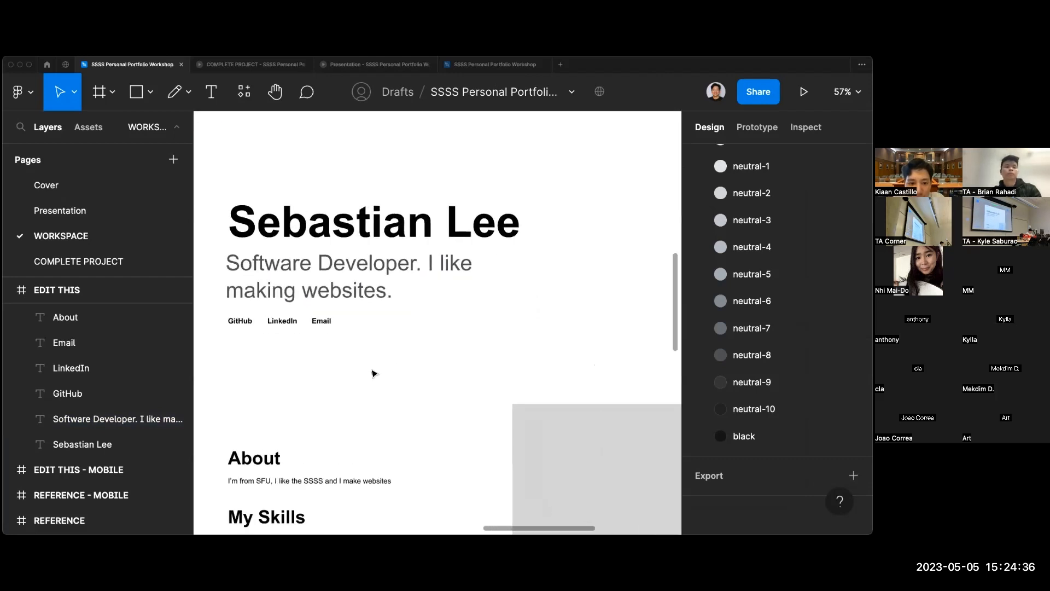
scroll(383, 378, left, 2)
scroll(396, 382, down, 4)
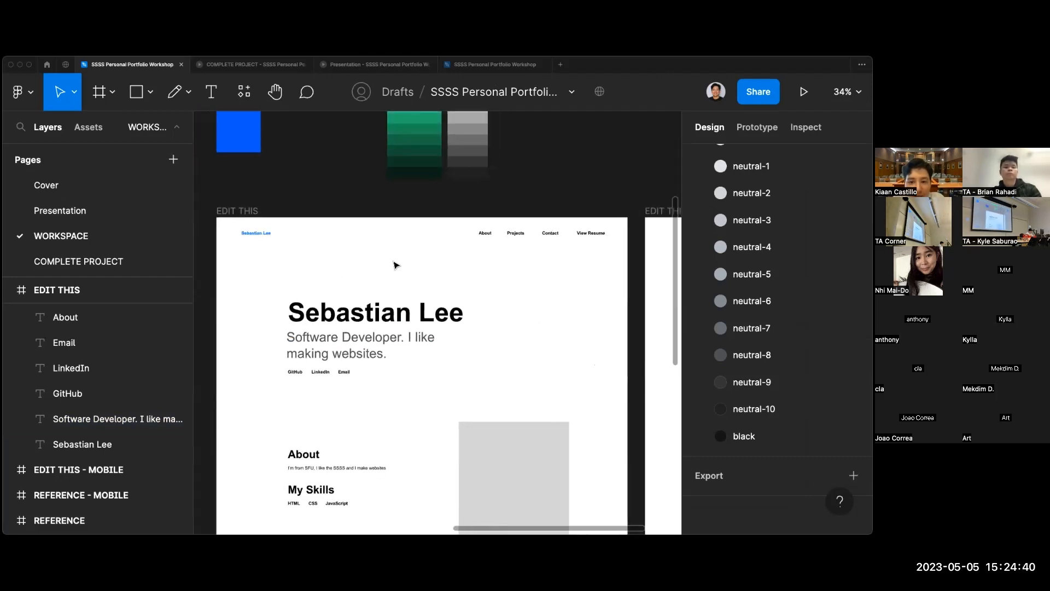
scroll(502, 250, up, 5)
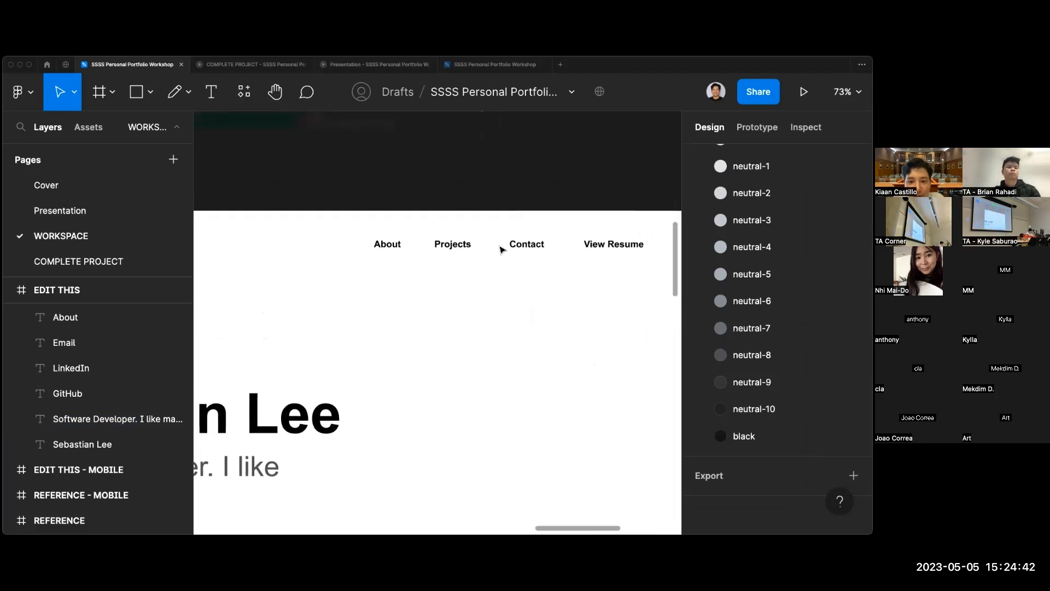
scroll(417, 288, down, 2)
scroll(418, 288, left, 4)
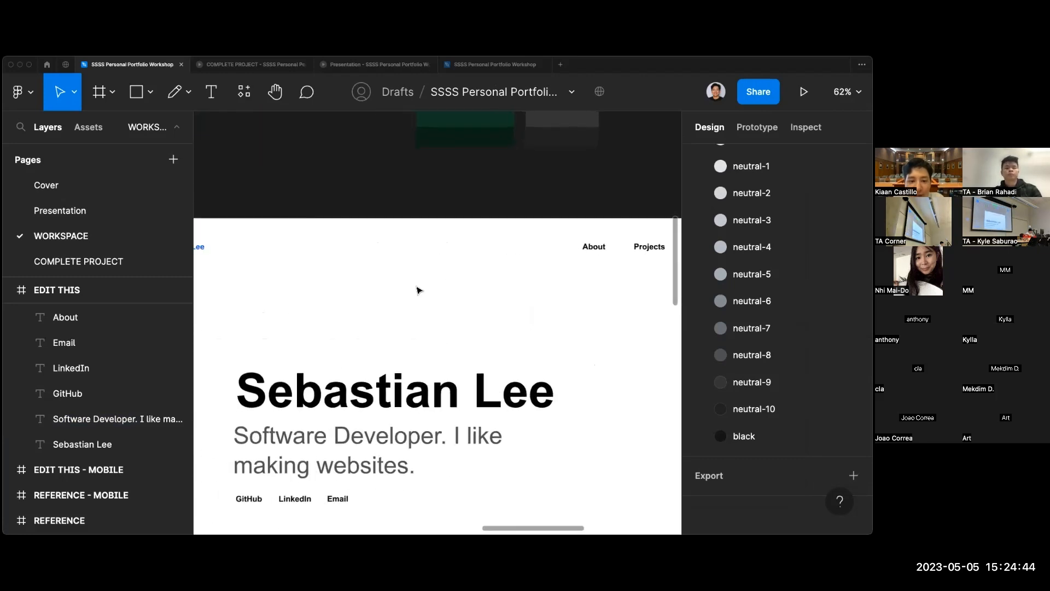
scroll(506, 277, up, 4)
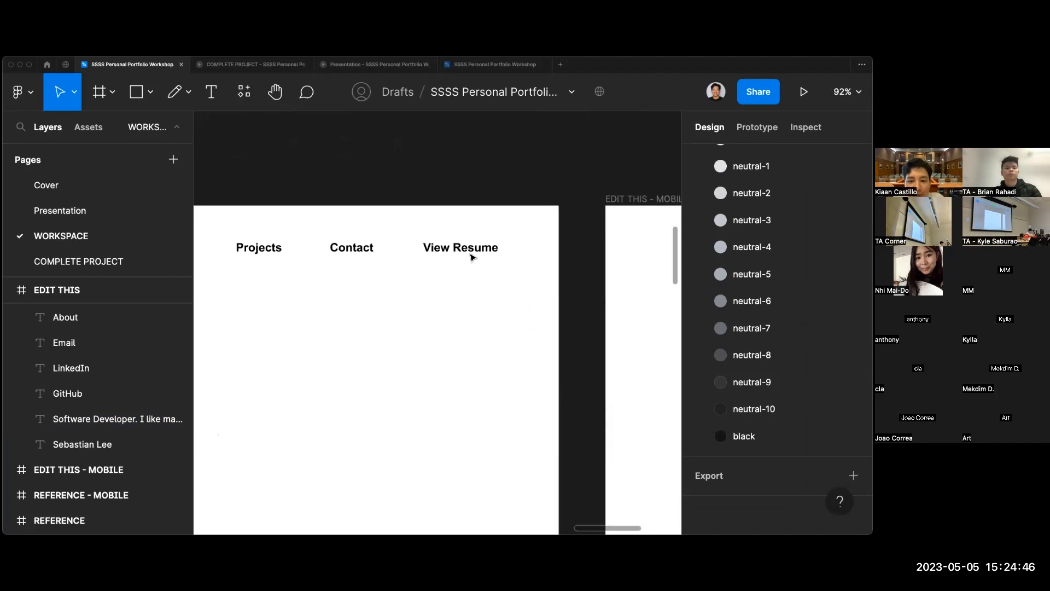
scroll(470, 255, up, 1)
scroll(462, 284, left, 2)
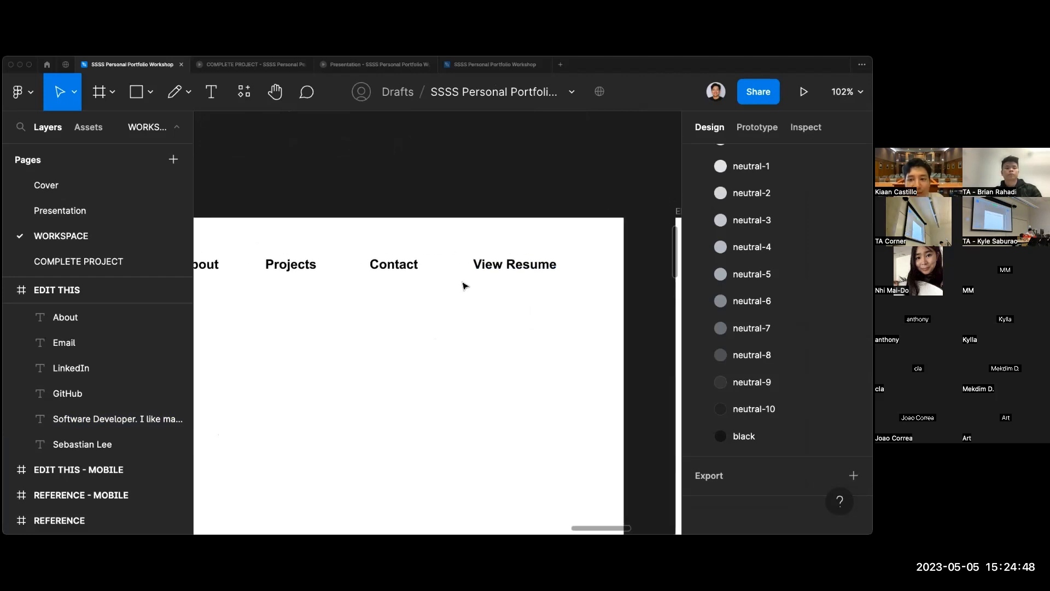
Draw a rectangle over the View Resume link and move the text layer above it.
click(137, 94)
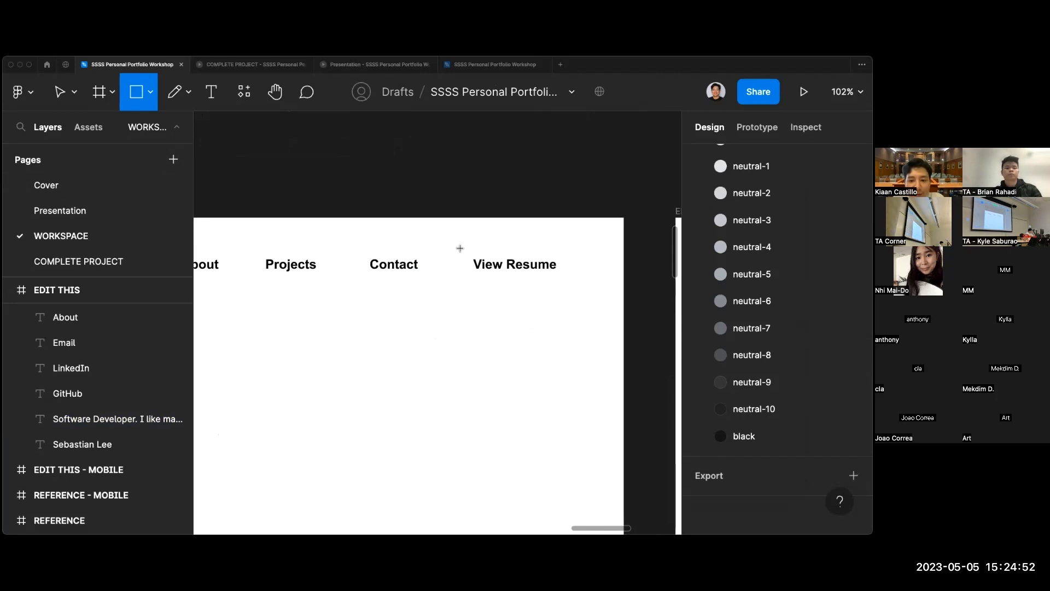
drag(461, 290, 520, 277)
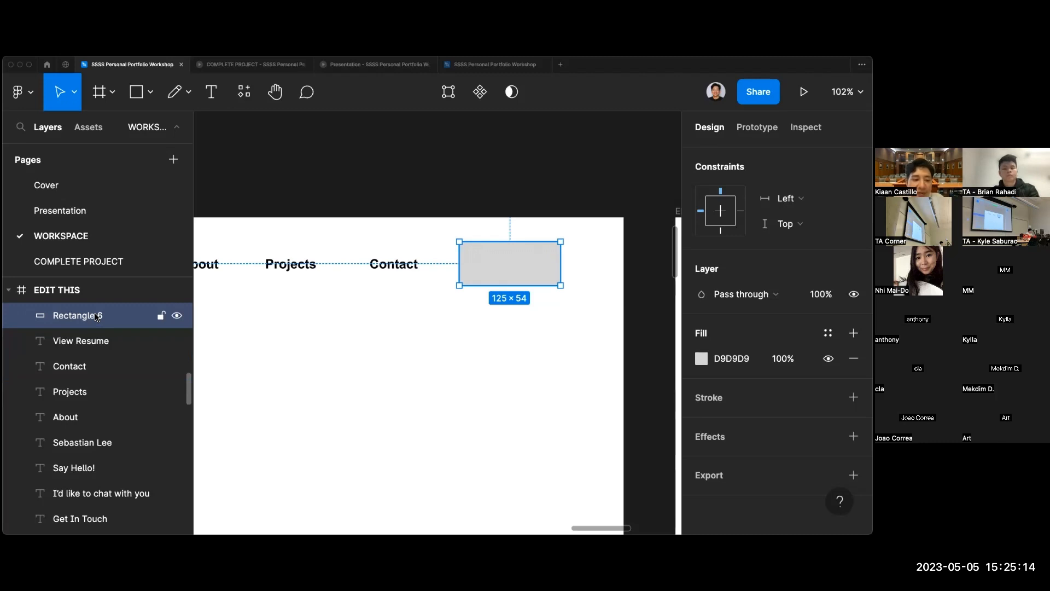
click(99, 348)
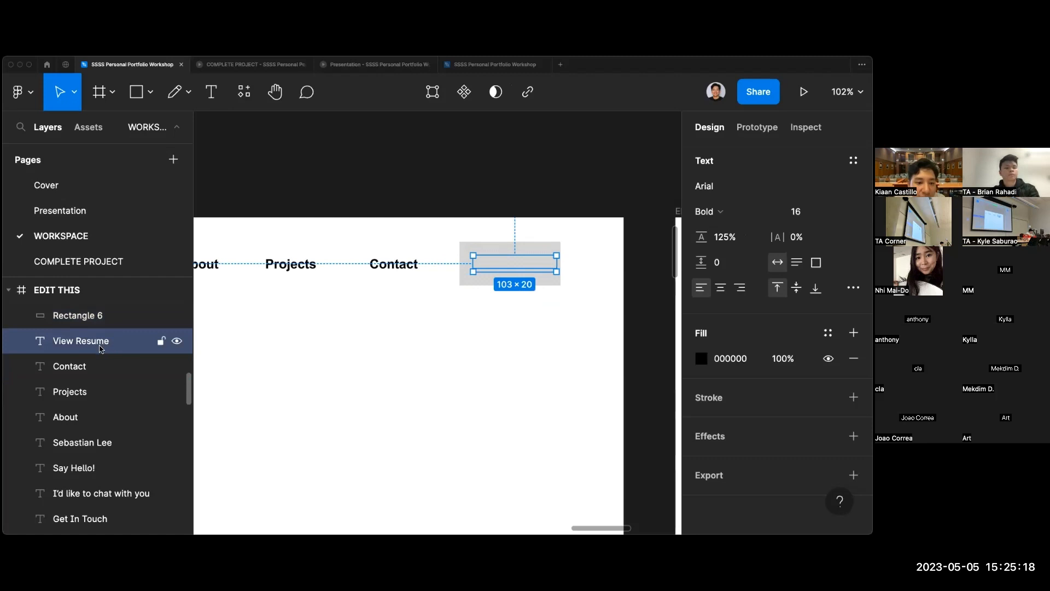
drag(89, 353, 91, 313)
Reposition the grey 125×54 rectangle so it sits behind the View Resume text.
click(471, 304)
drag(487, 289, 495, 291)
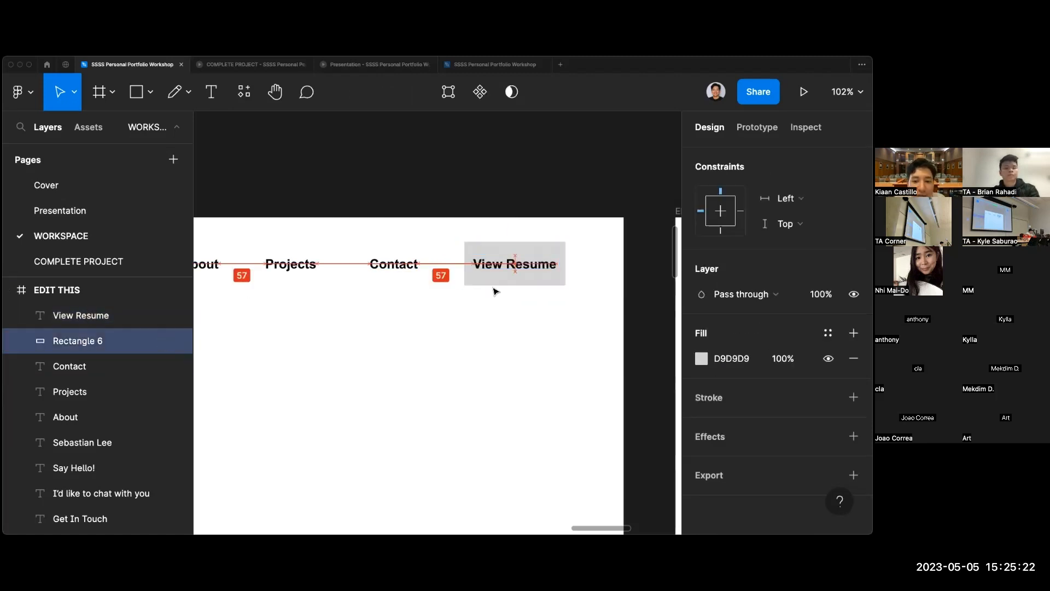
click(499, 344)
scroll(499, 344, down, 3)
scroll(499, 344, left, 1)
click(550, 301)
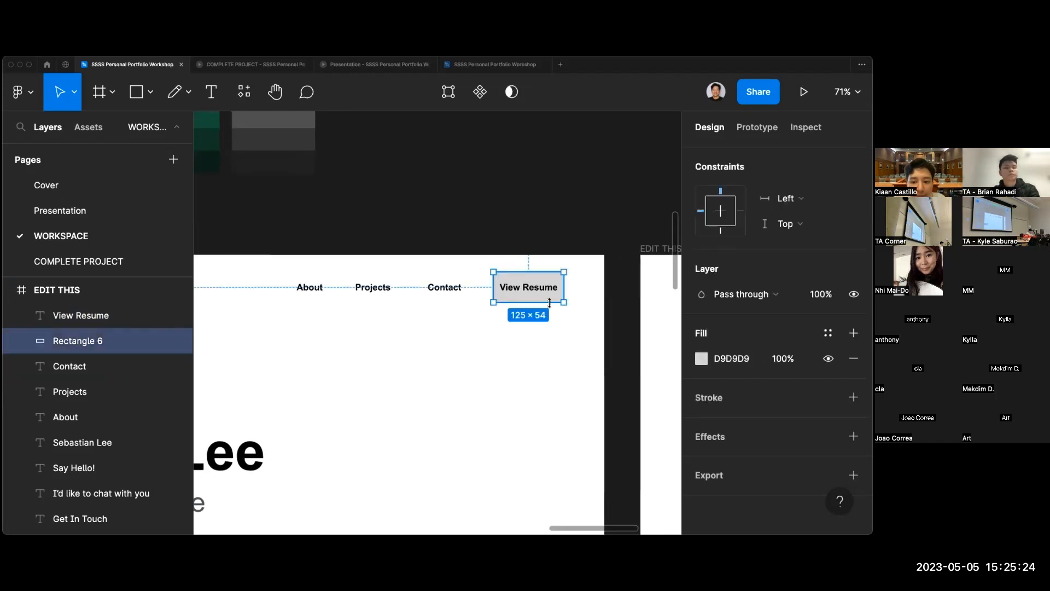
scroll(549, 301, up, 3)
scroll(555, 345, up, 3)
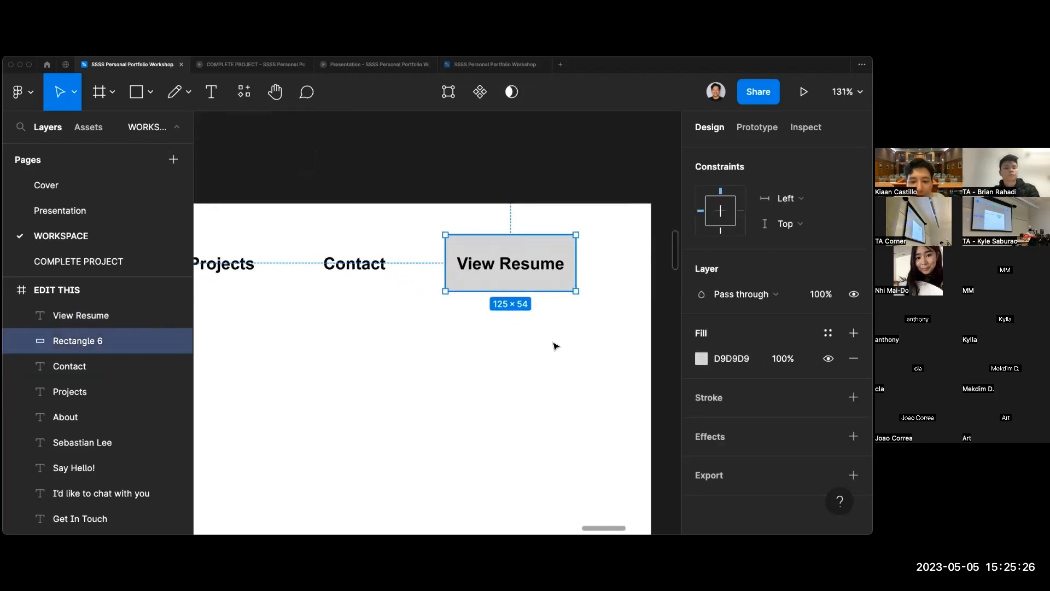
scroll(555, 345, up, 2)
scroll(555, 346, right, 1)
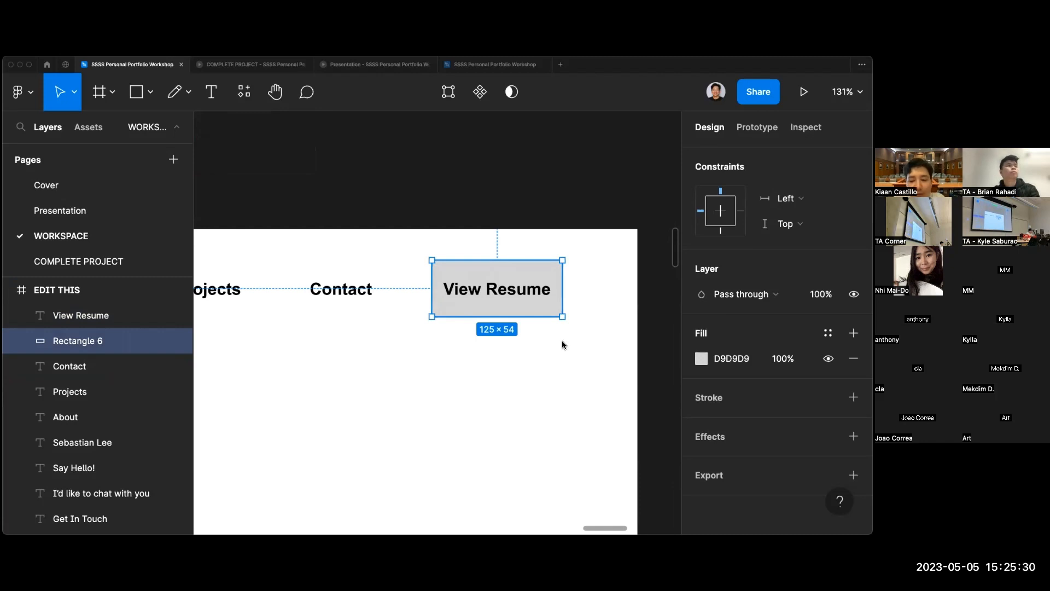
Fill the View Resume rectangle with the primary/primary-4 blue colour style.
click(828, 332)
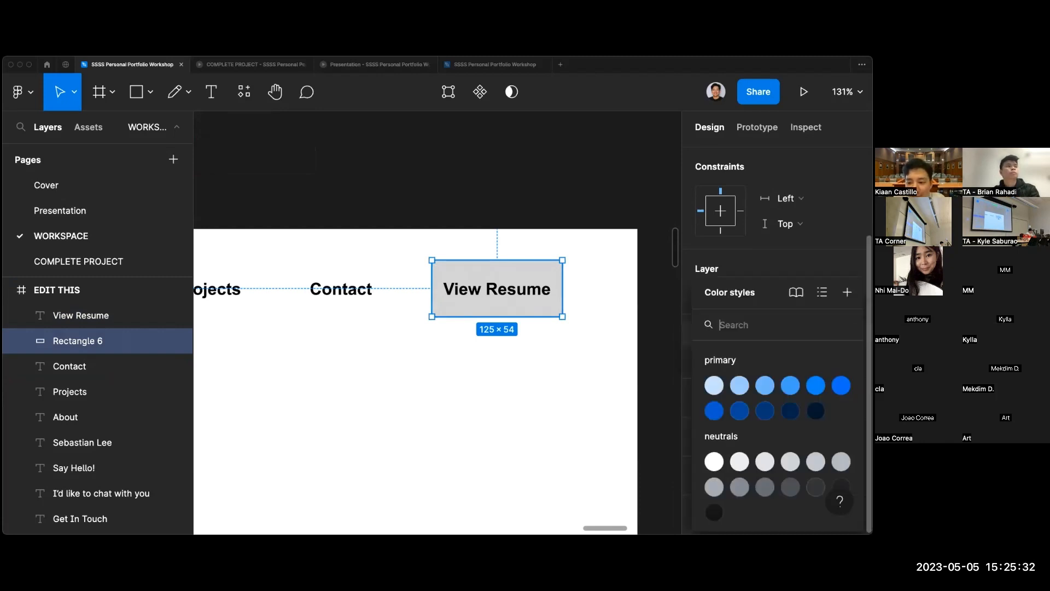
click(816, 385)
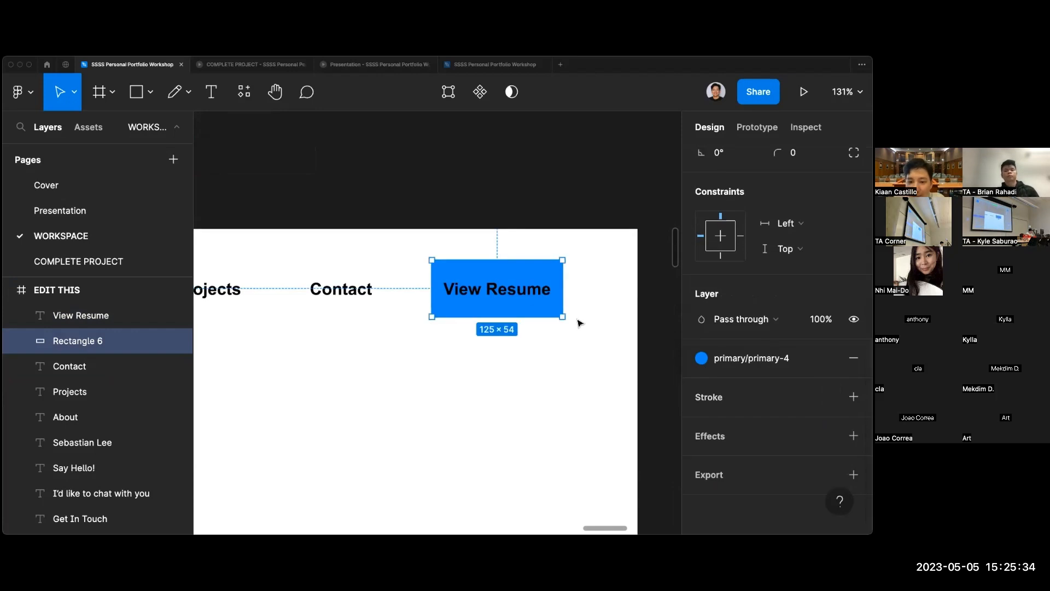
click(580, 322)
scroll(580, 322, down, 3)
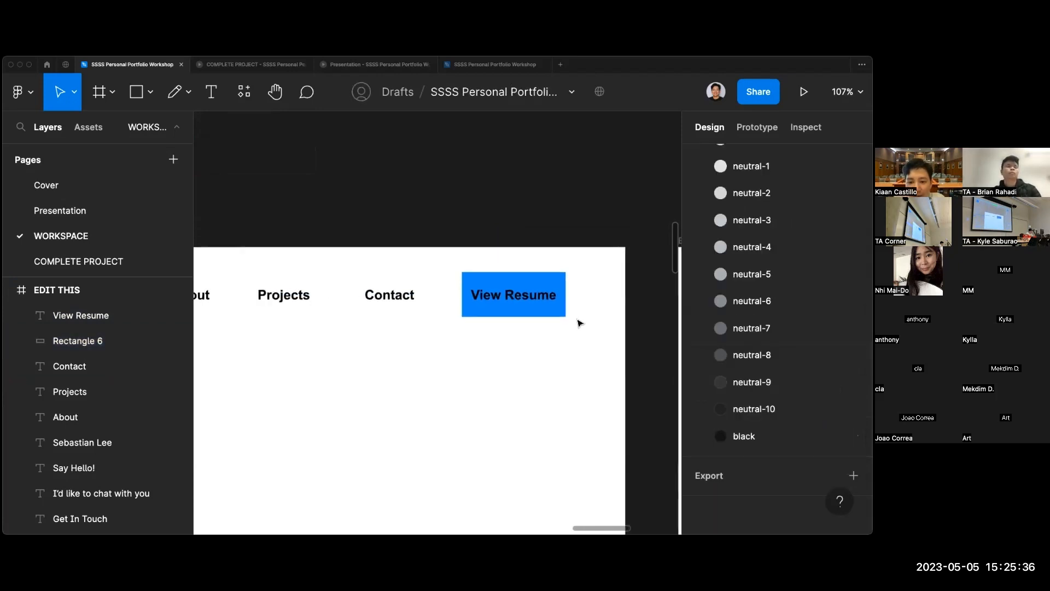
click(558, 310)
scroll(558, 310, up, 3)
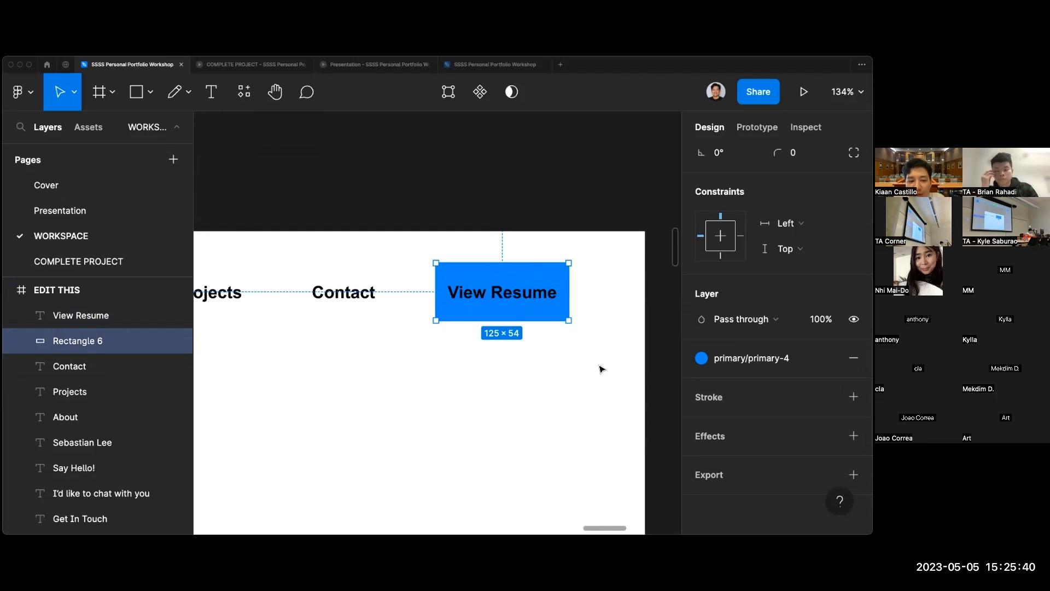
scroll(804, 328, up, 3)
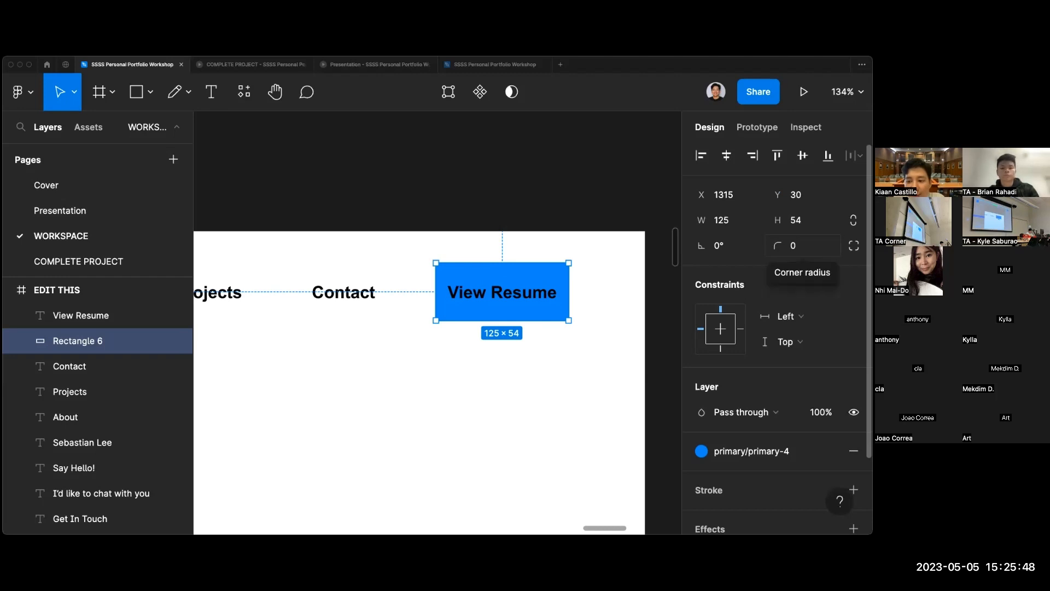
Give the View Resume button rectangle a 24 corner radius.
click(803, 246)
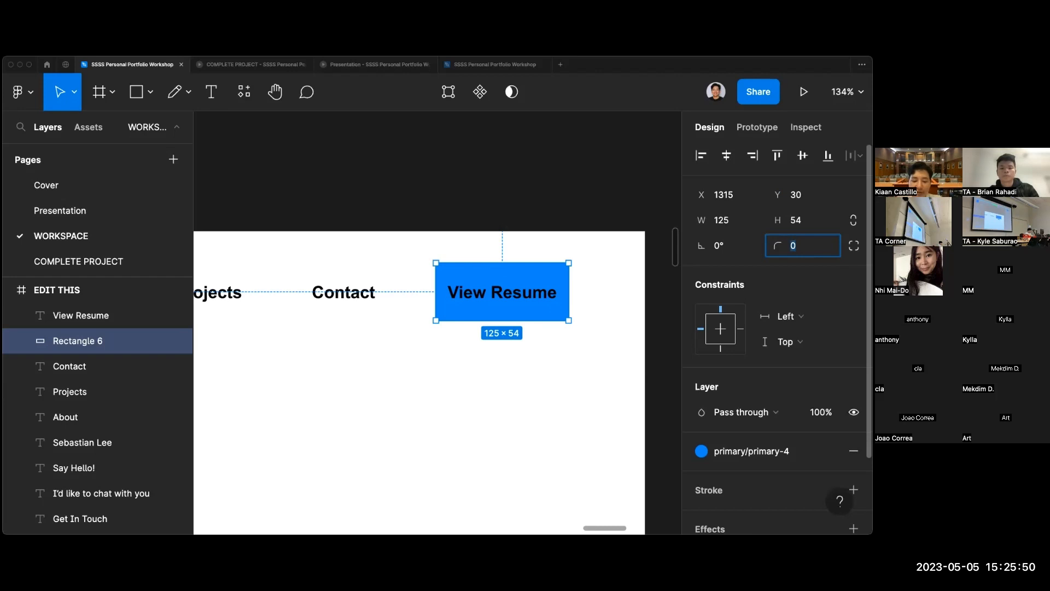
text(24)
key(Return)
click(625, 338)
scroll(626, 337, down, 3)
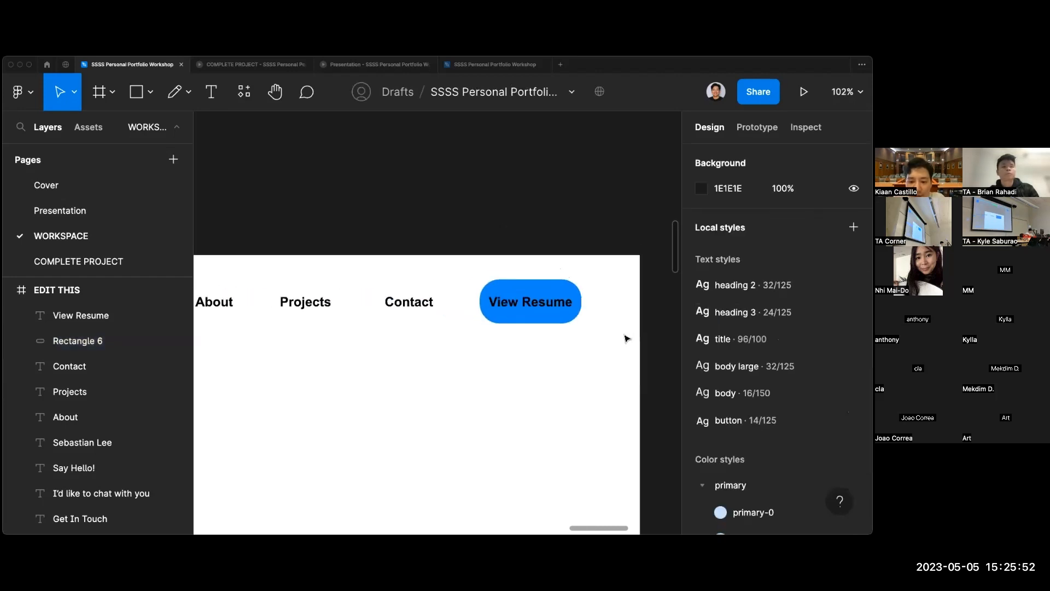
click(571, 317)
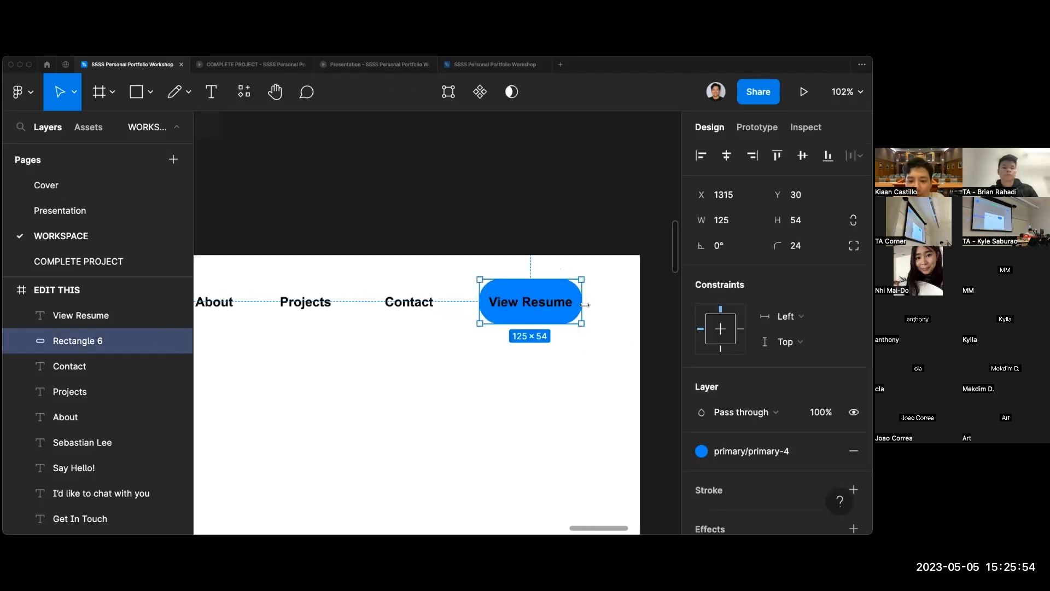
scroll(566, 309, up, 4)
click(584, 364)
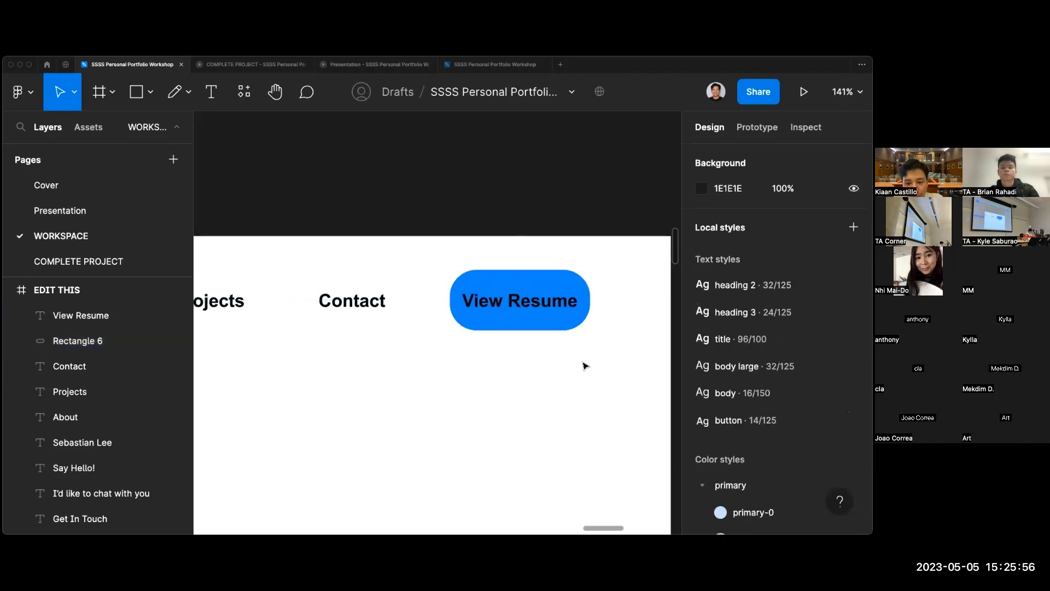
Make the View Resume text white with the neutrals/white style.
click(572, 306)
scroll(776, 329, down, 5)
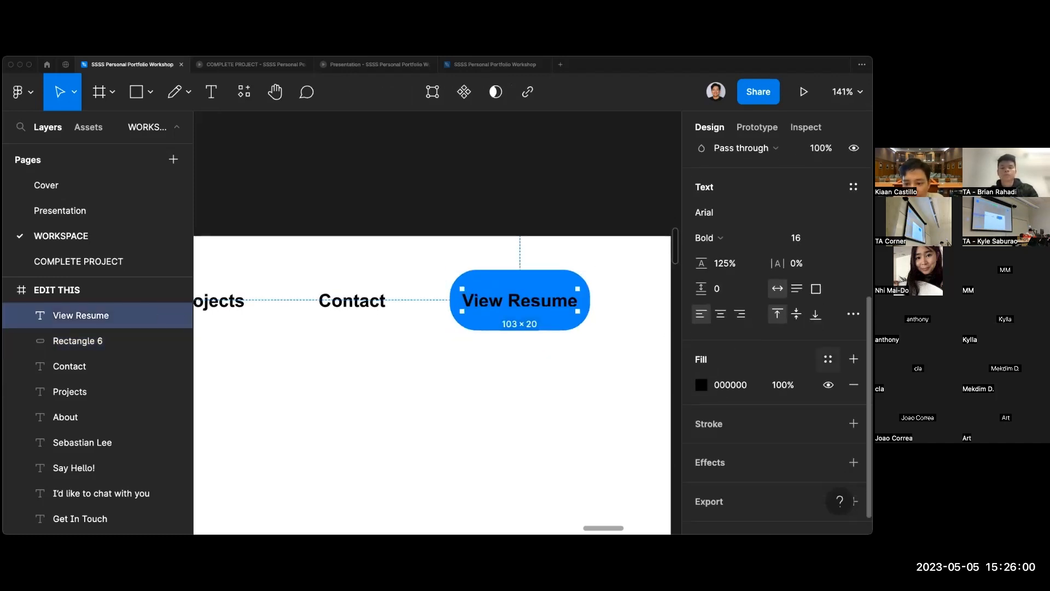
click(828, 359)
click(714, 461)
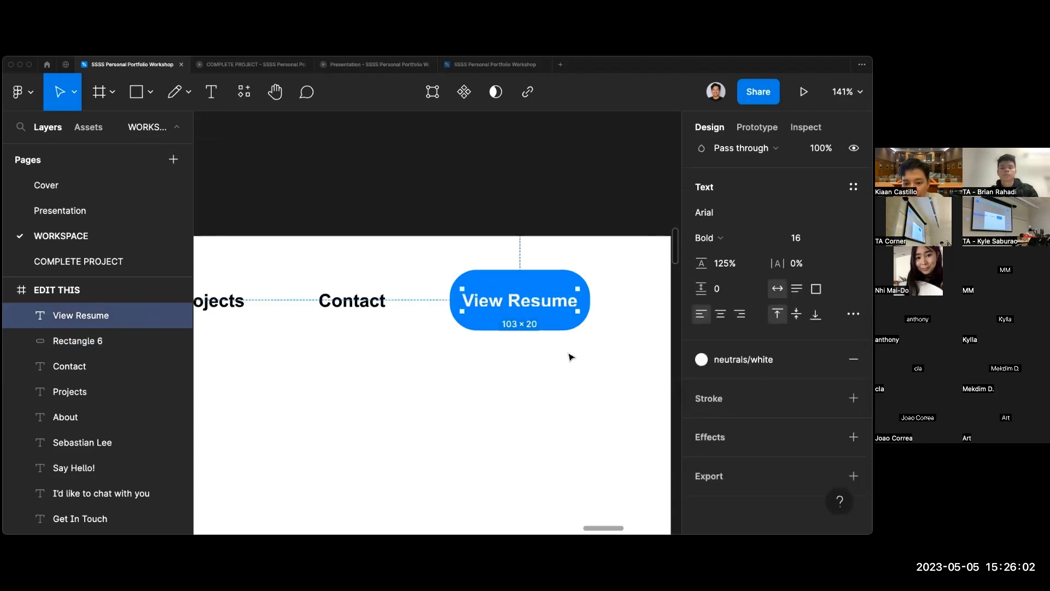
click(569, 356)
Widen the button rectangle to 142 px.
click(584, 320)
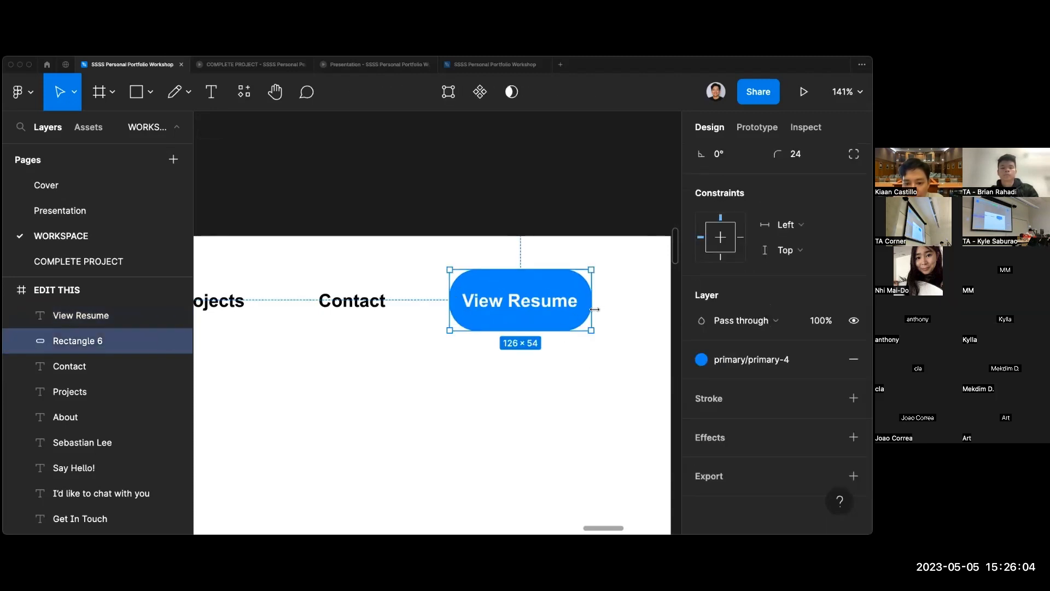
drag(592, 310, 602, 310)
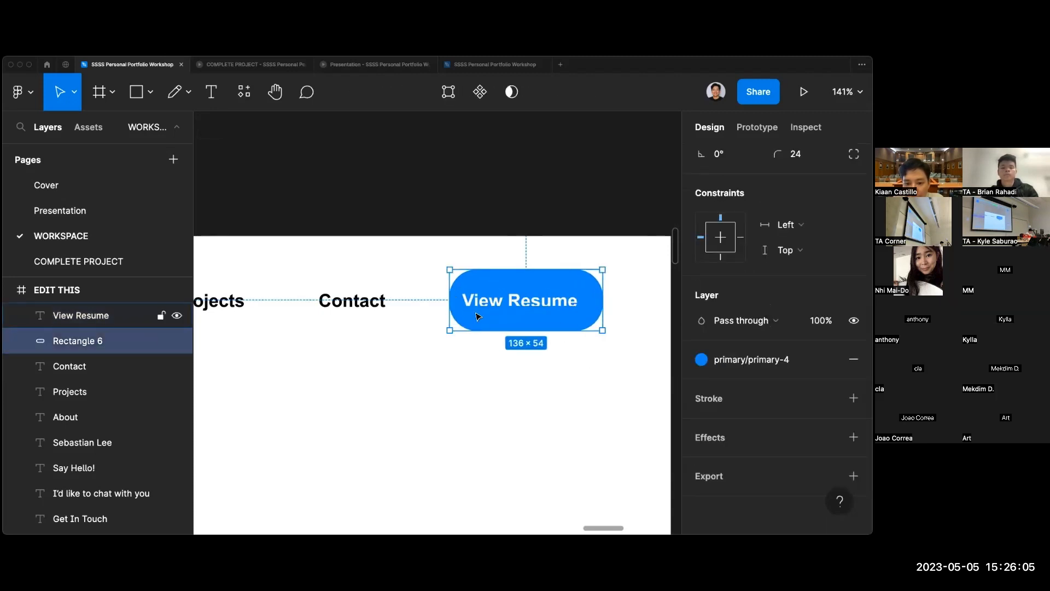
click(470, 357)
scroll(476, 363, down, 10)
scroll(477, 365, down, 5)
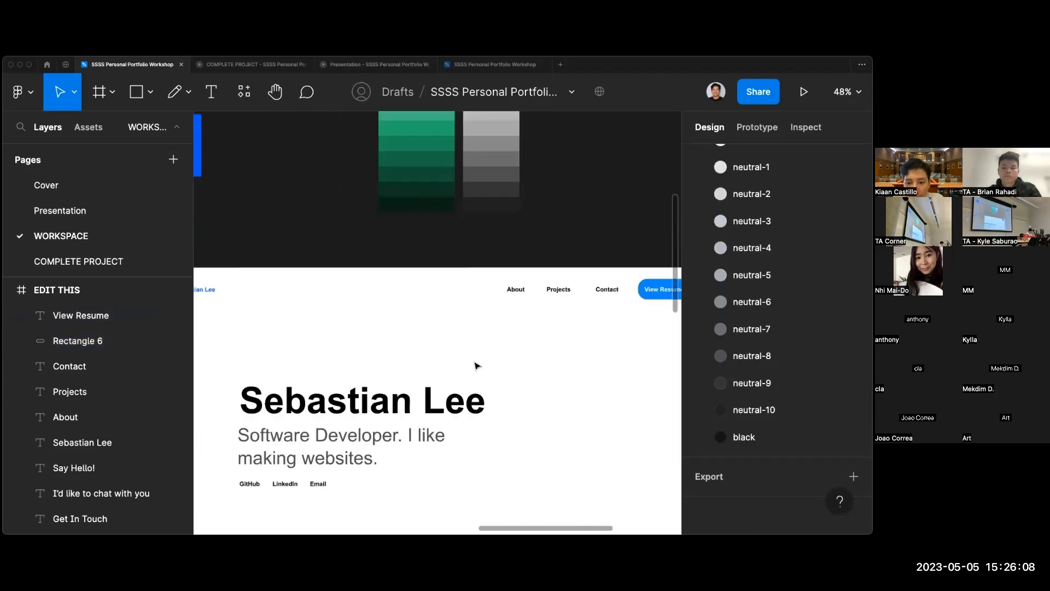
Apply a primary blue colour style to the Sebastian Lee name in the nav.
click(82, 442)
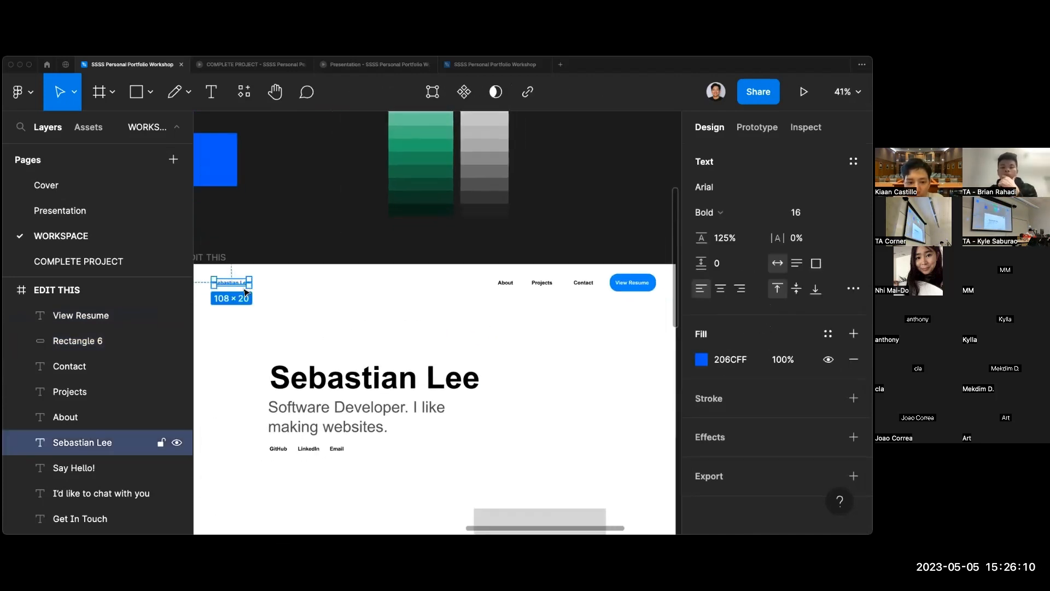
click(829, 339)
click(816, 386)
click(593, 396)
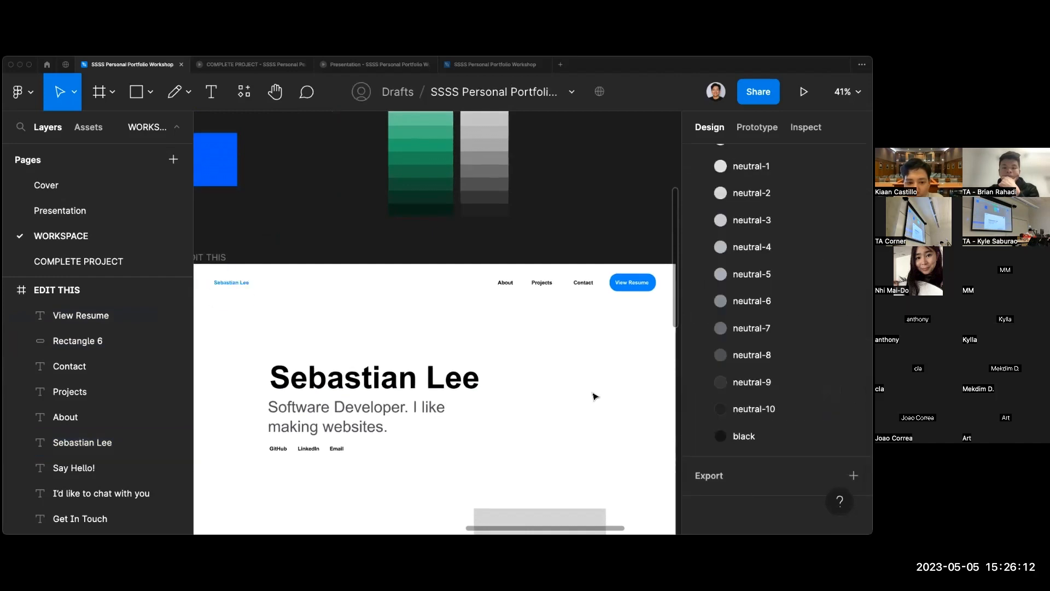
scroll(594, 396, down, 3)
scroll(594, 397, up, 2)
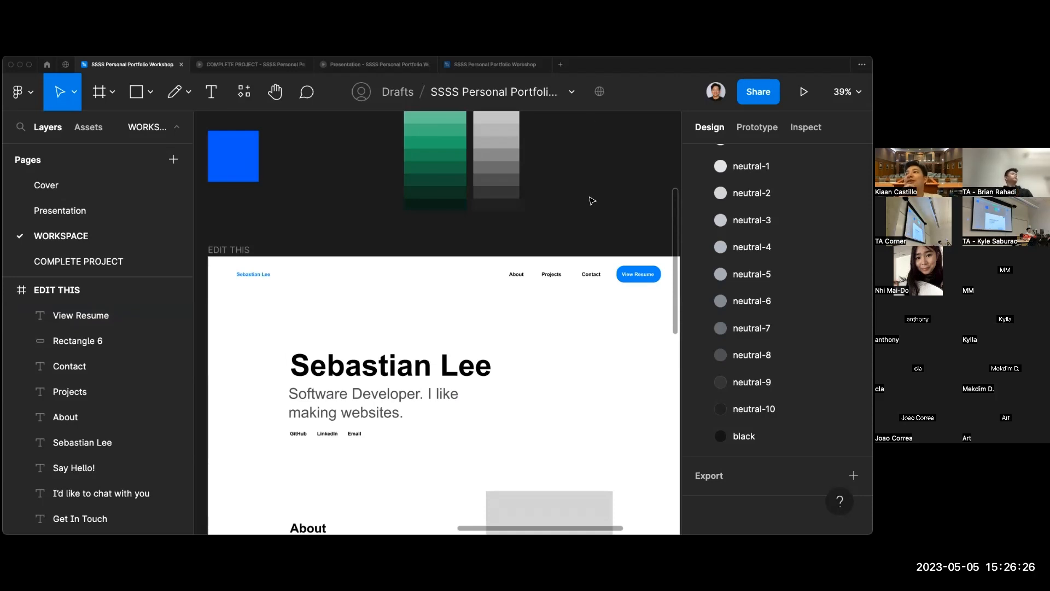
scroll(591, 200, up, 5)
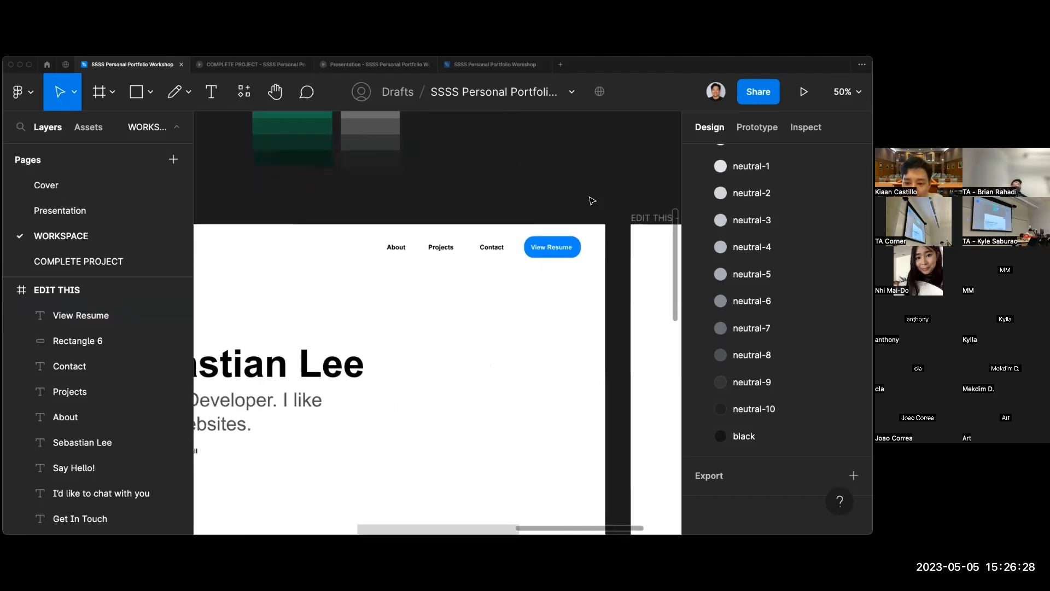
scroll(563, 258, up, 4)
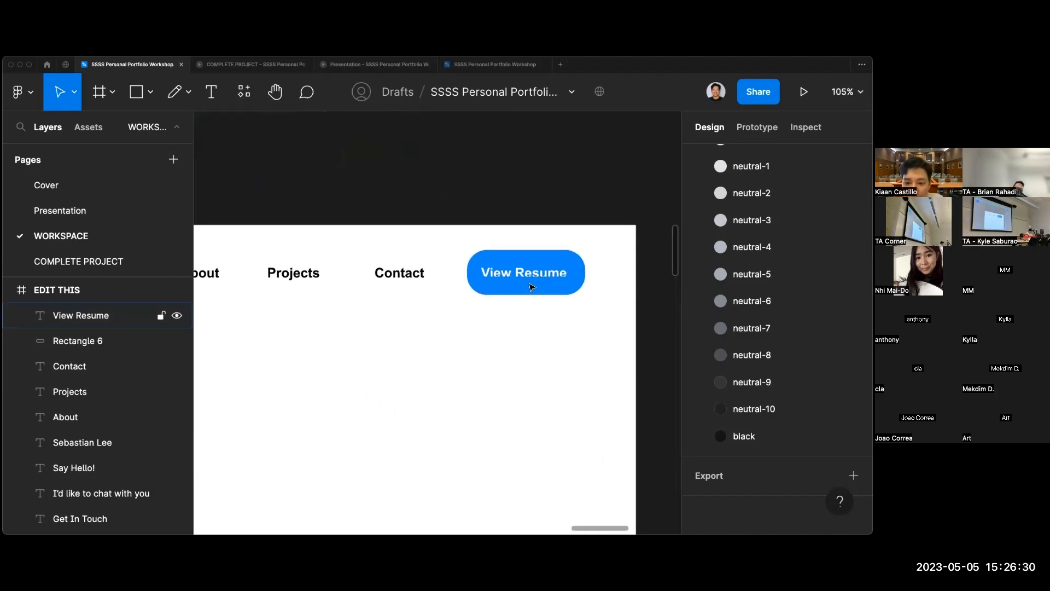
scroll(566, 319, down, 2)
click(509, 263)
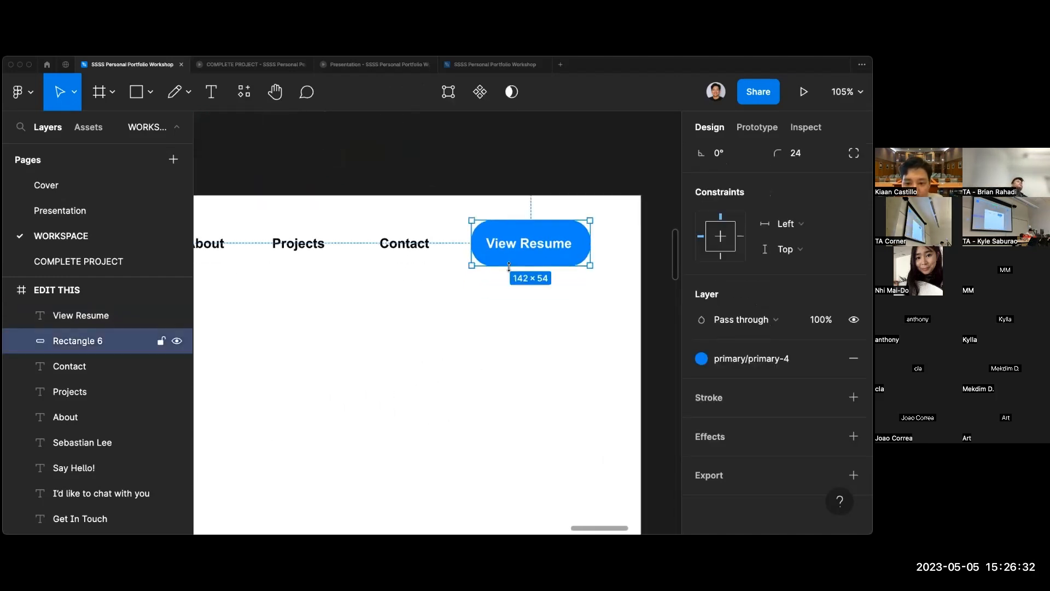
Delete the old button rectangle and set the View Resume text to neutrals/black.
key(BackSpace)
click(511, 247)
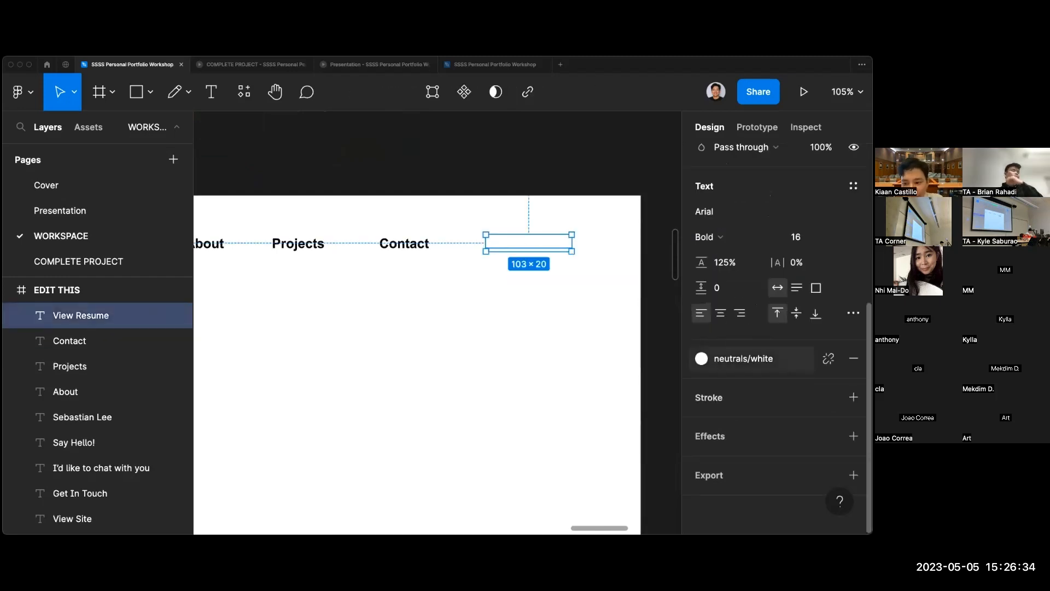
click(761, 359)
click(713, 513)
click(572, 381)
scroll(573, 377, right, 1)
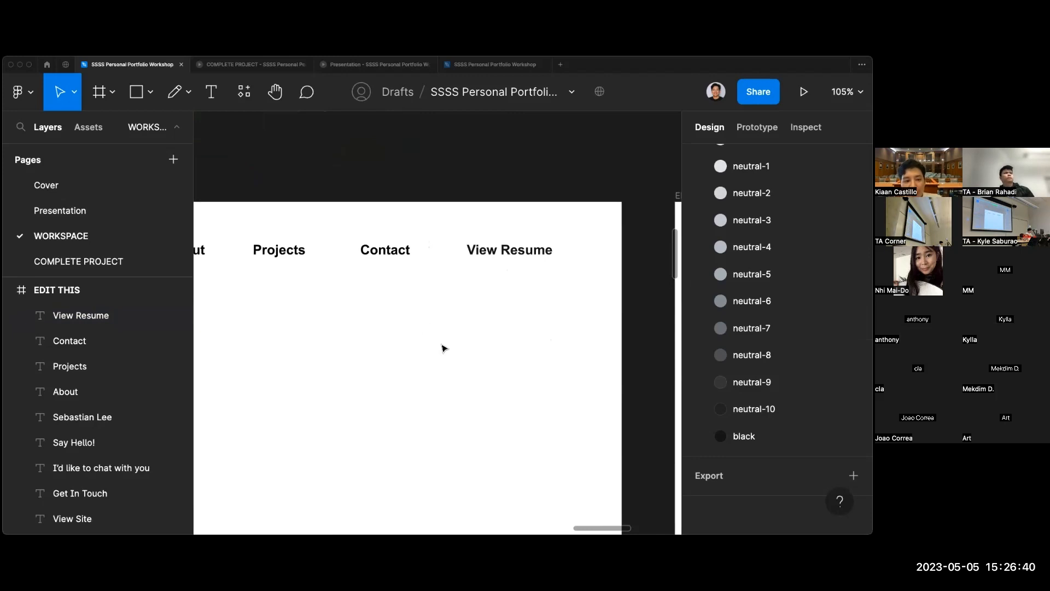
Draw a 134×56 rectangle over View Resume, layer it beneath the text, and centre it.
click(136, 92)
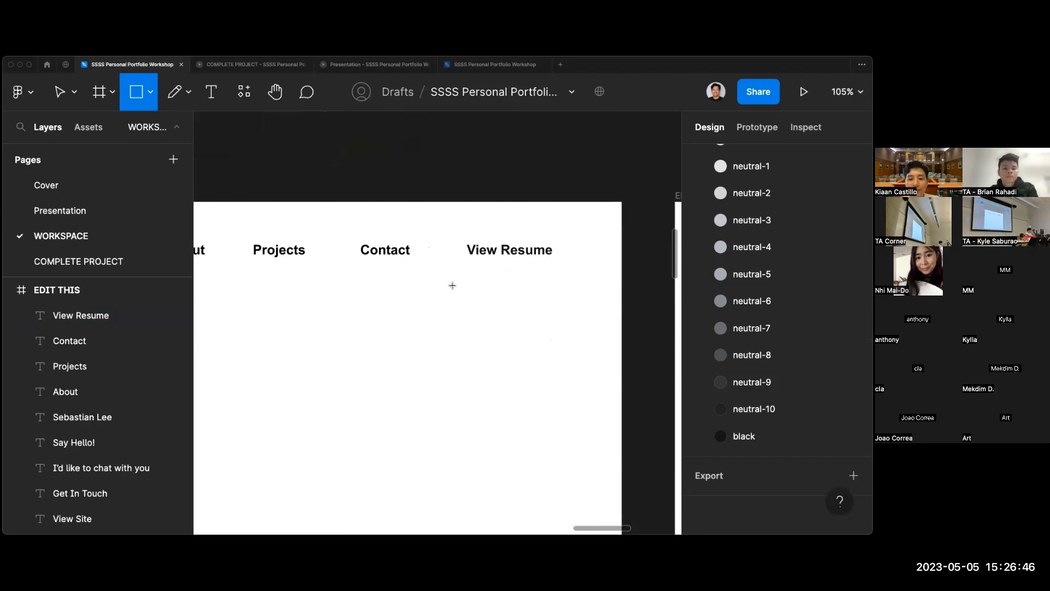
mouse_move(450, 286)
mouse_down()
mouse_move(560, 331)
mouse_move(532, 322)
mouse_move(535, 270)
mouse_up()
click(556, 361)
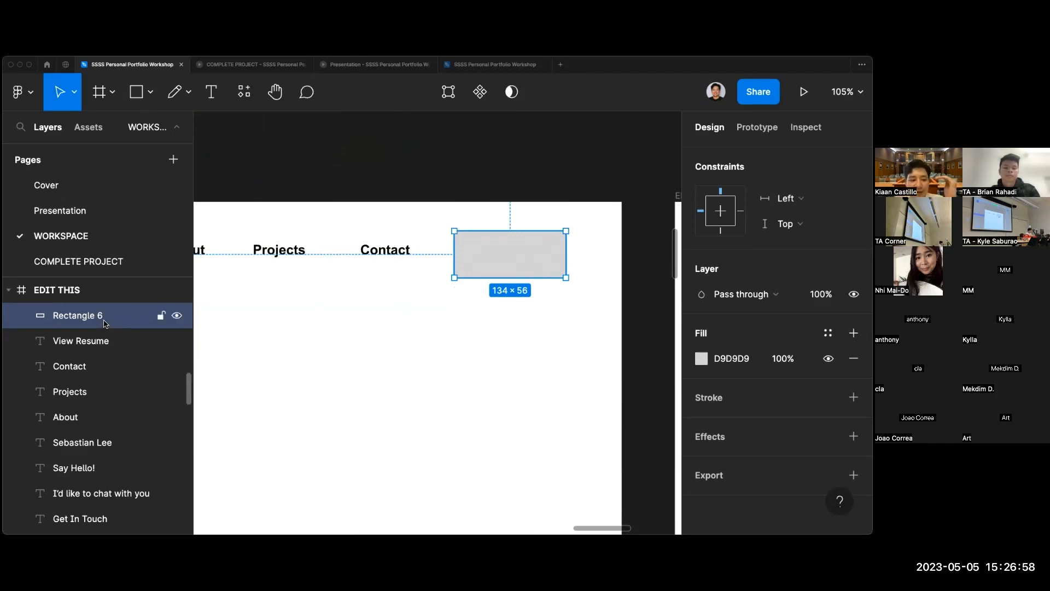
drag(108, 320, 106, 355)
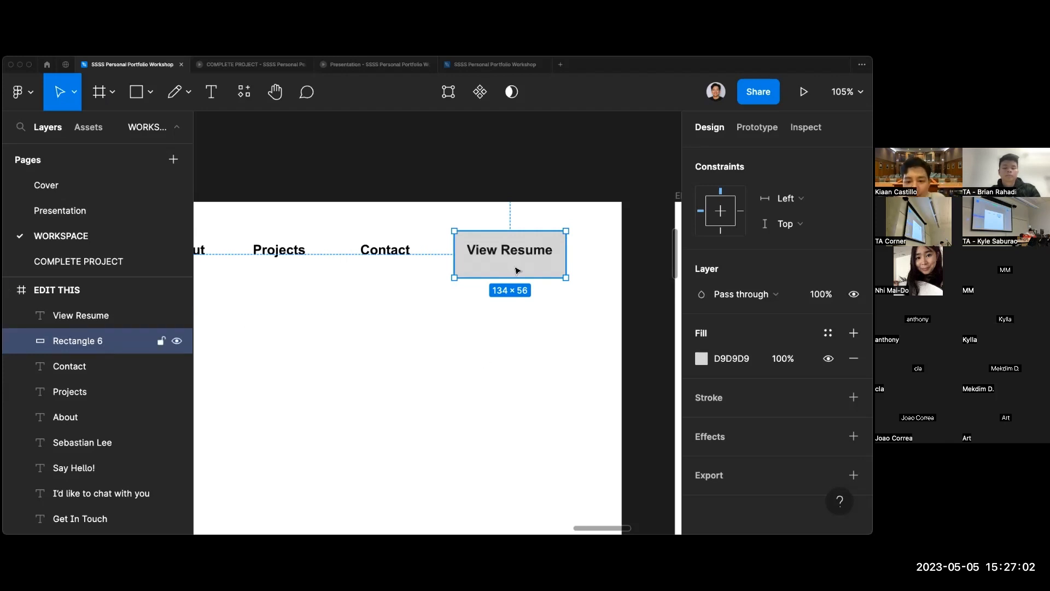
drag(517, 268, 518, 266)
click(522, 290)
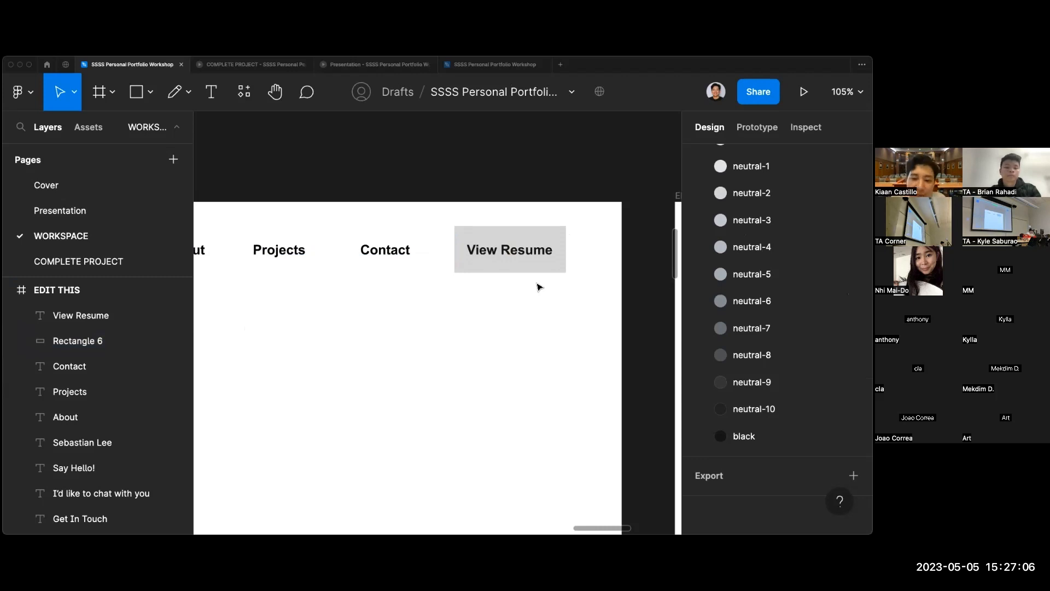
click(538, 272)
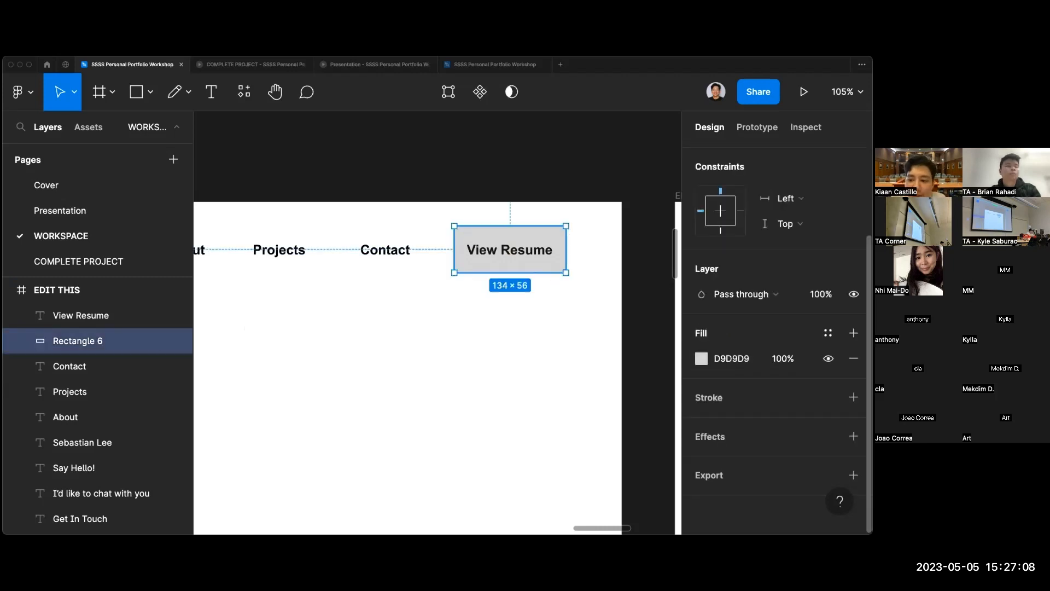
Fill the rectangle with the primary-4 blue colour style.
click(702, 359)
key(Escape)
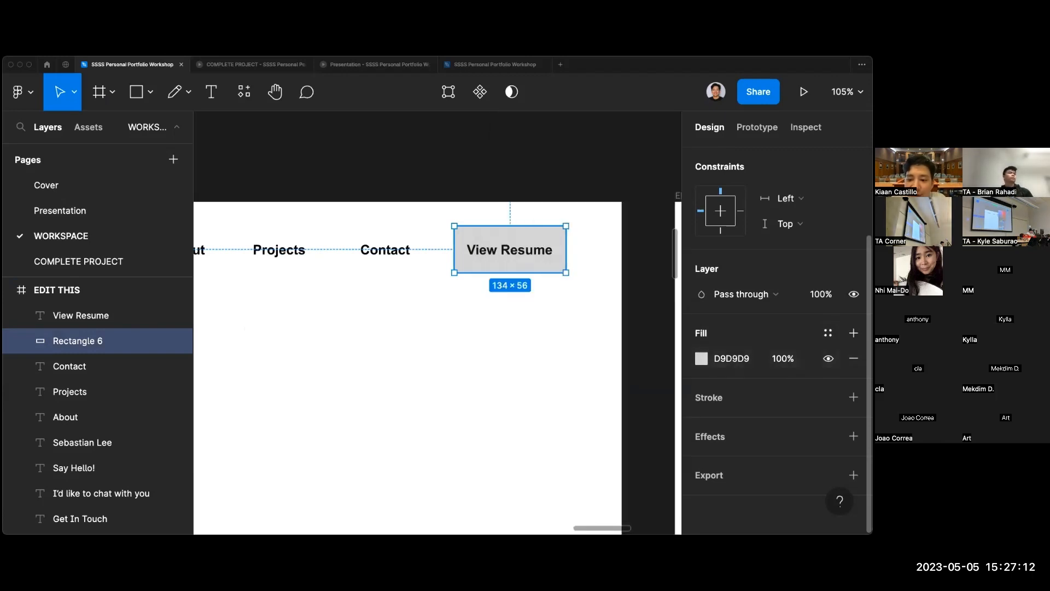
click(828, 332)
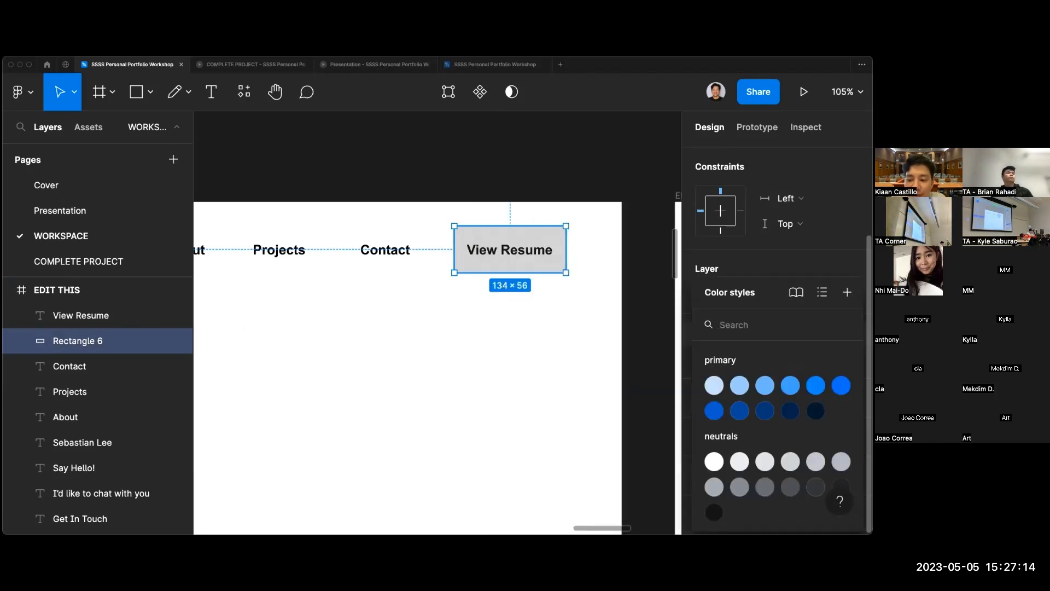
click(815, 386)
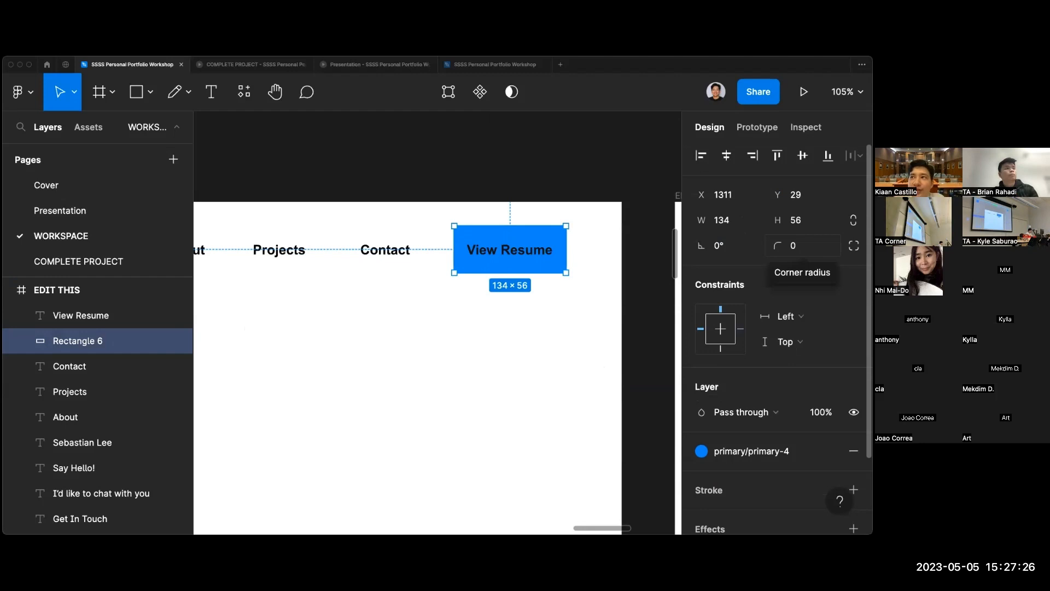
Set the button's corner radius to 32.
click(802, 246)
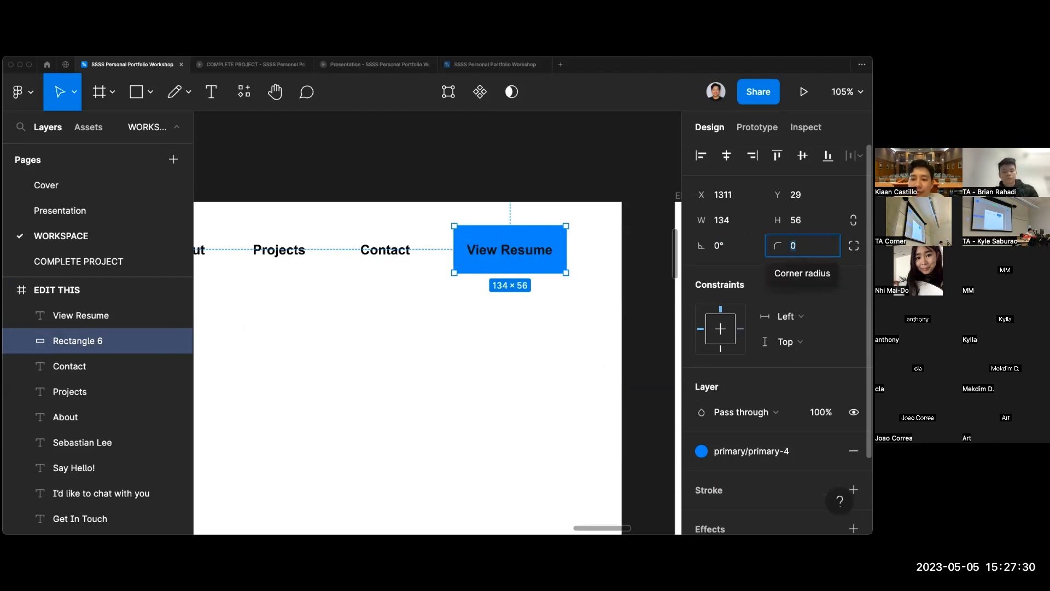
click(505, 270)
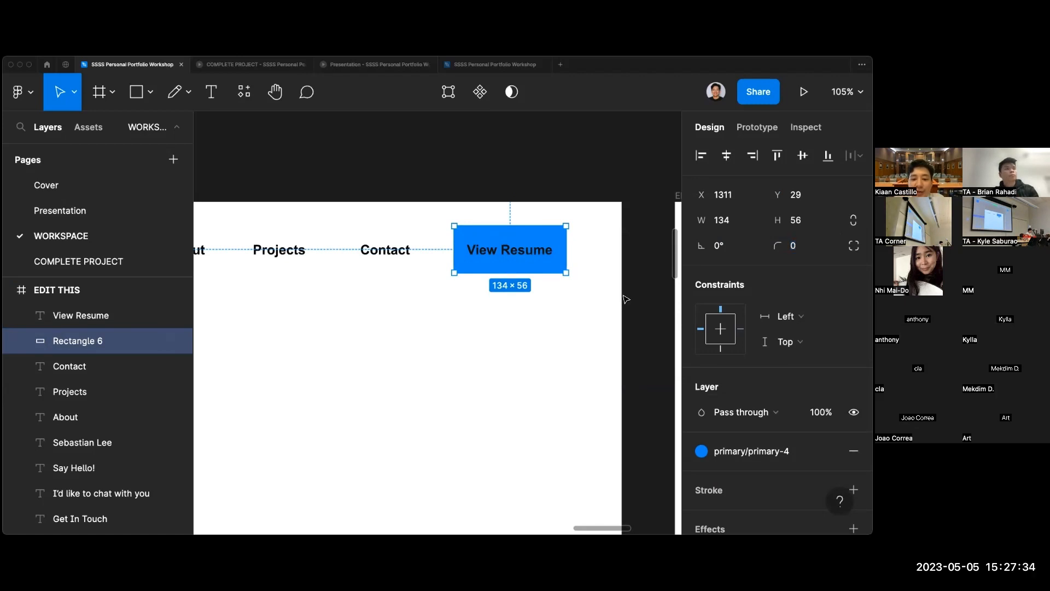
click(802, 245)
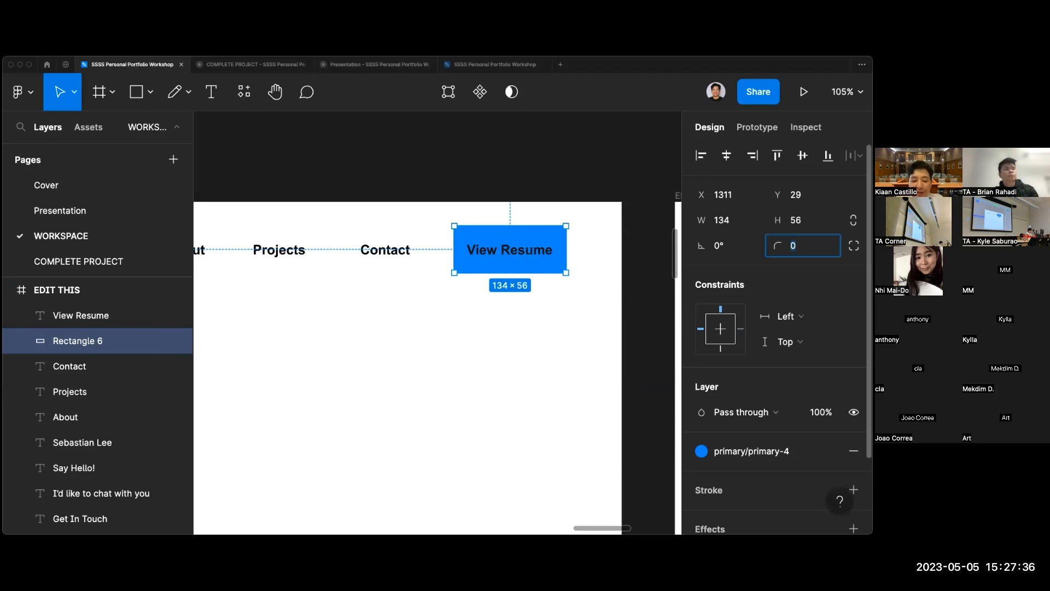
text(32)
key(Return)
click(527, 305)
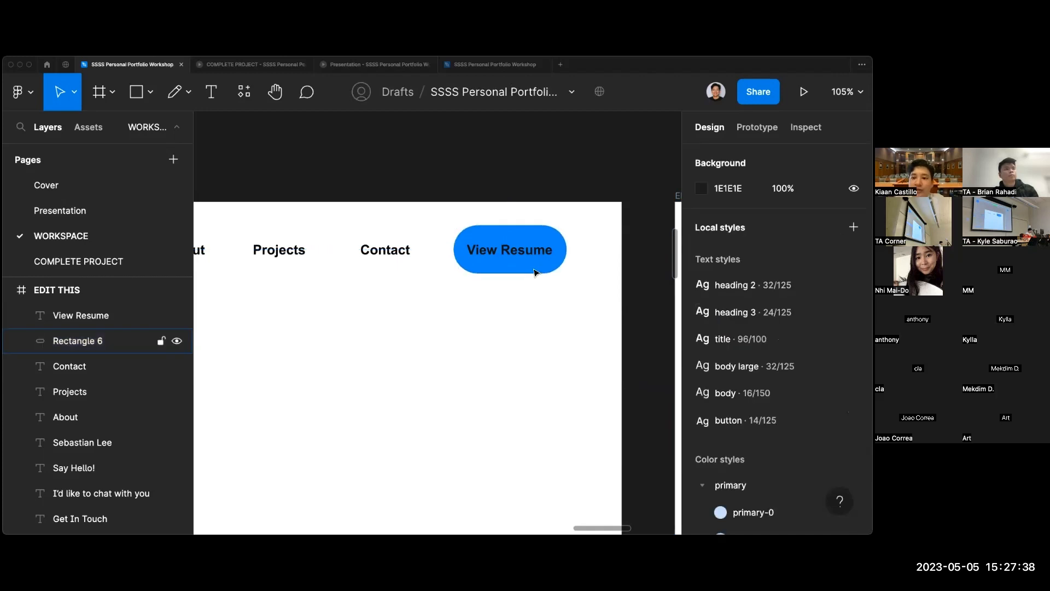
Make the View Resume label white.
click(525, 251)
scroll(777, 339, down, 5)
click(722, 359)
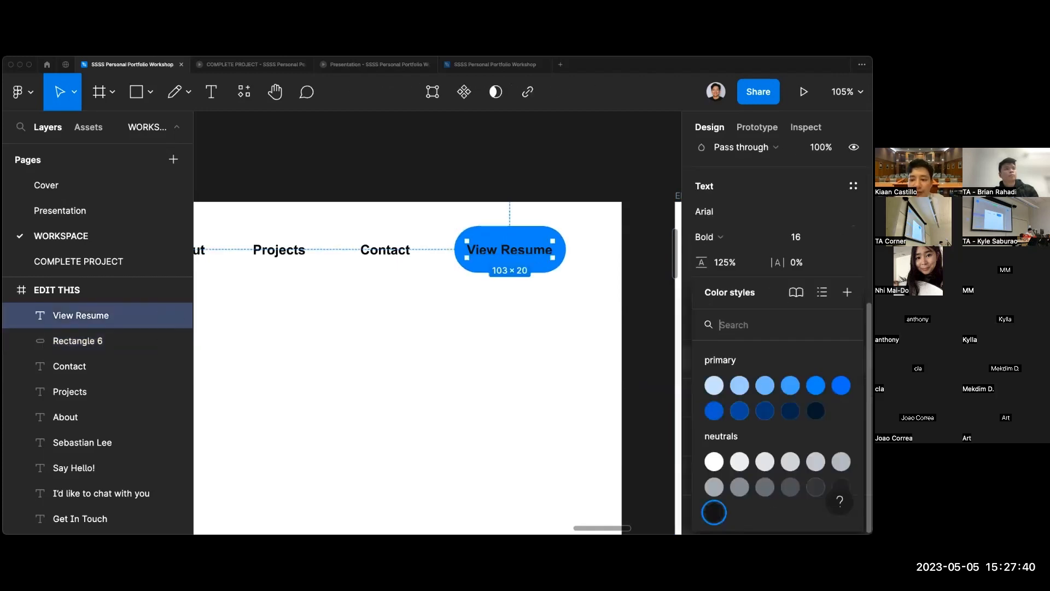
click(714, 461)
click(601, 410)
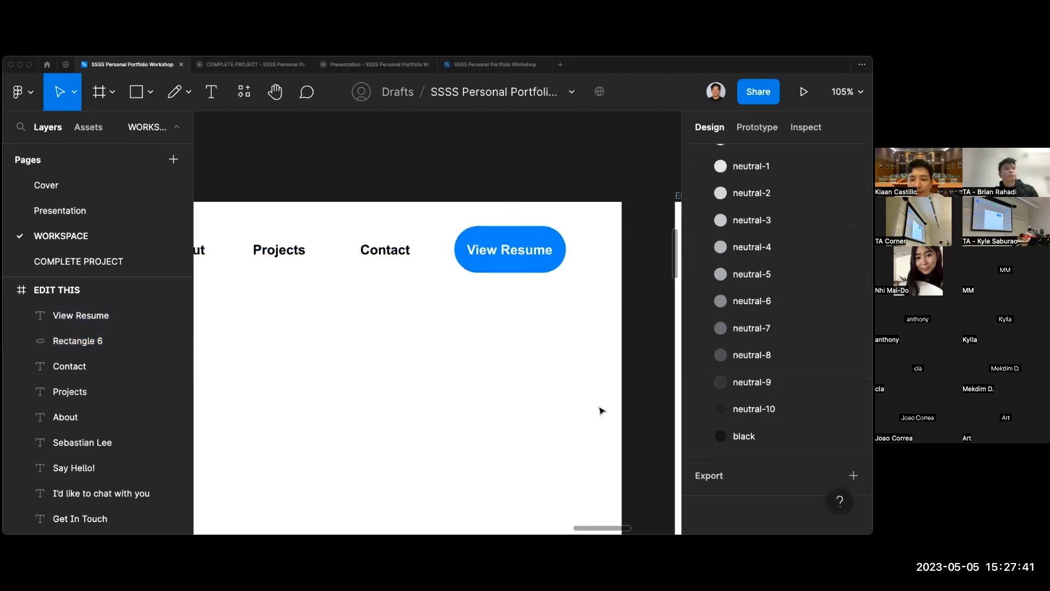
Widen the blue button to 141 px by dragging both edges.
click(564, 254)
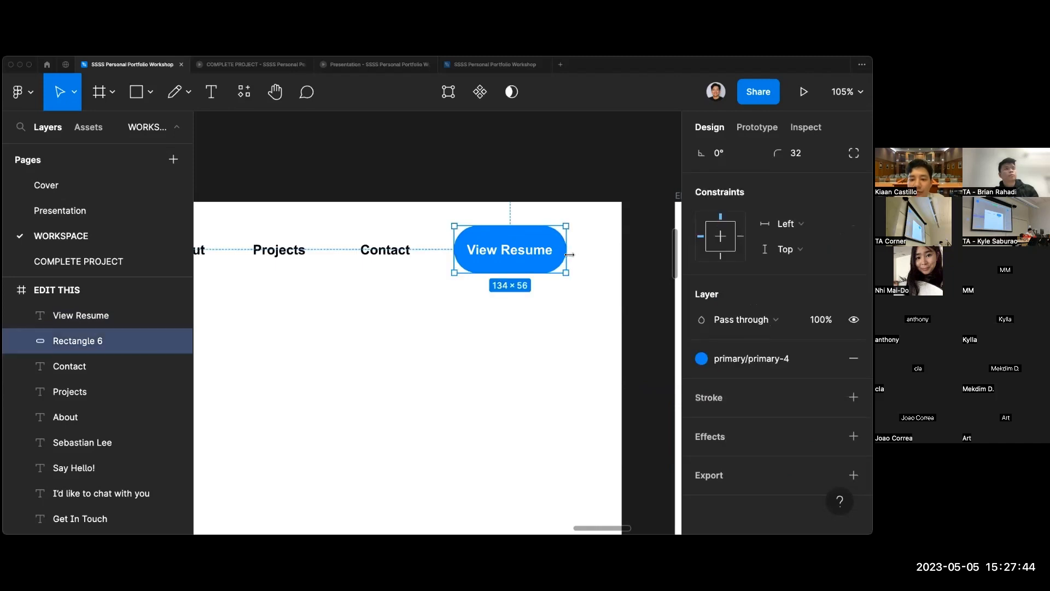
drag(568, 254, 570, 254)
drag(454, 253, 450, 253)
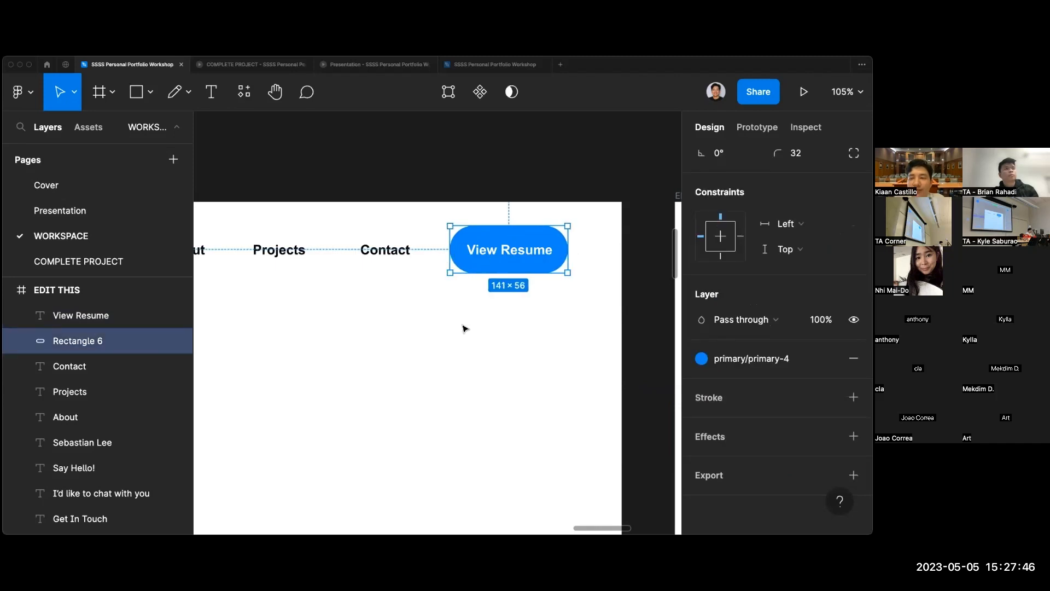
click(463, 328)
scroll(463, 328, down, 5)
scroll(463, 328, up, 4)
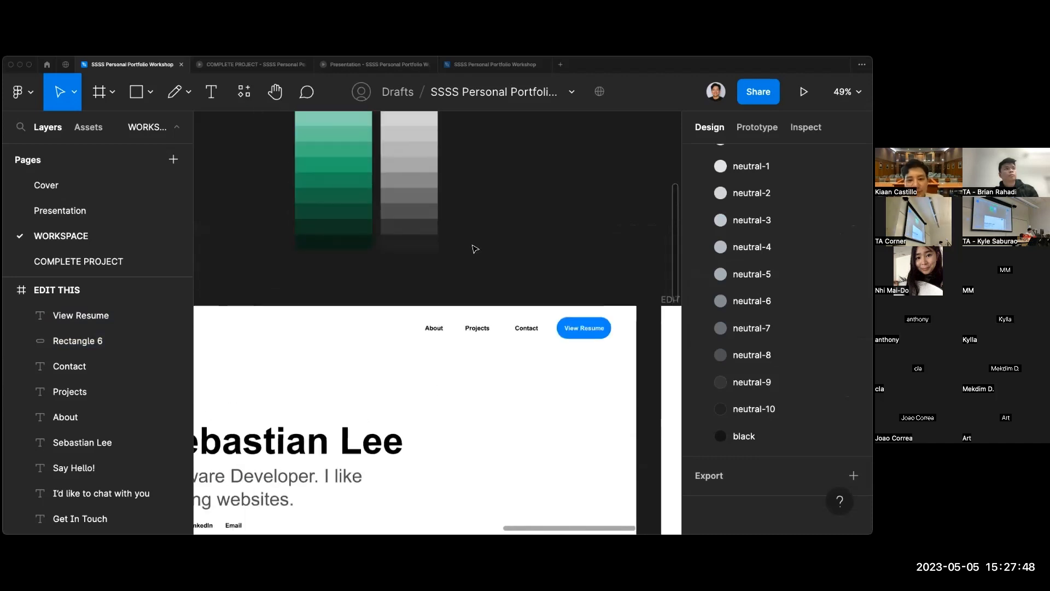
scroll(474, 249, down, 4)
scroll(509, 244, down, 2)
scroll(510, 243, up, 2)
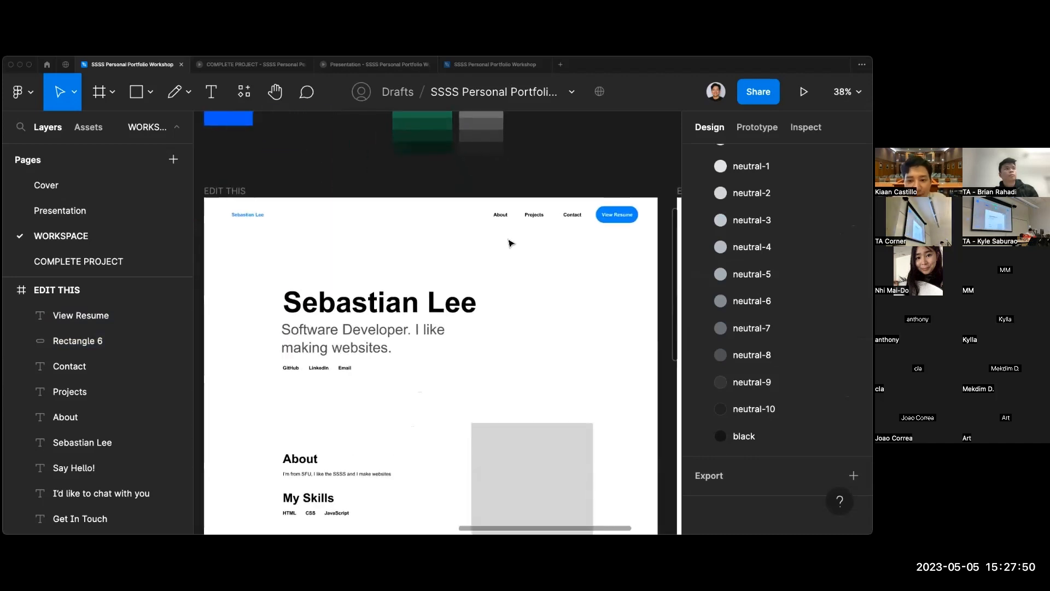
scroll(510, 243, up, 1)
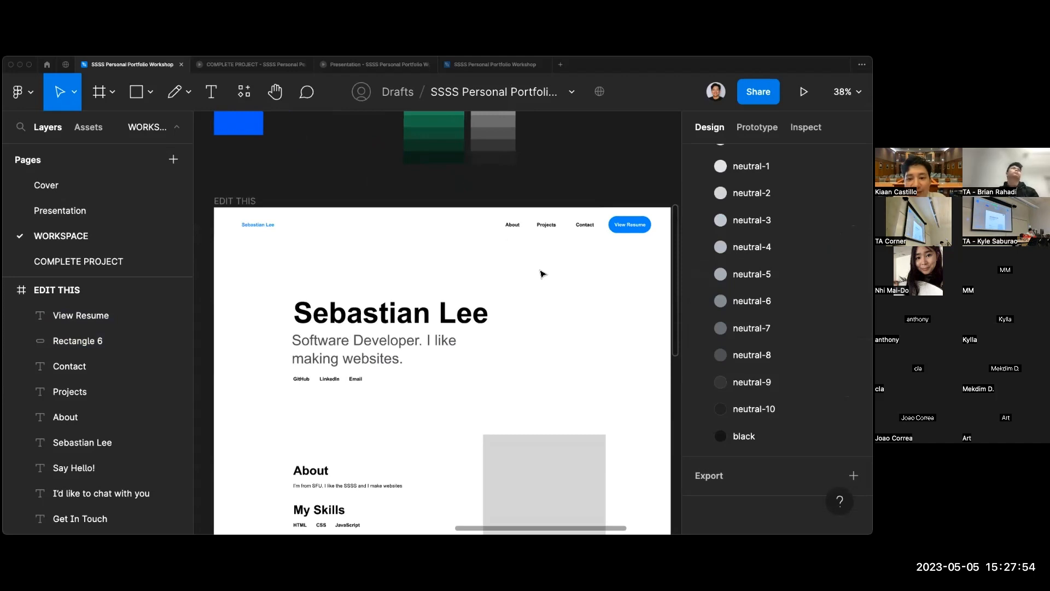
scroll(540, 273, left, 10)
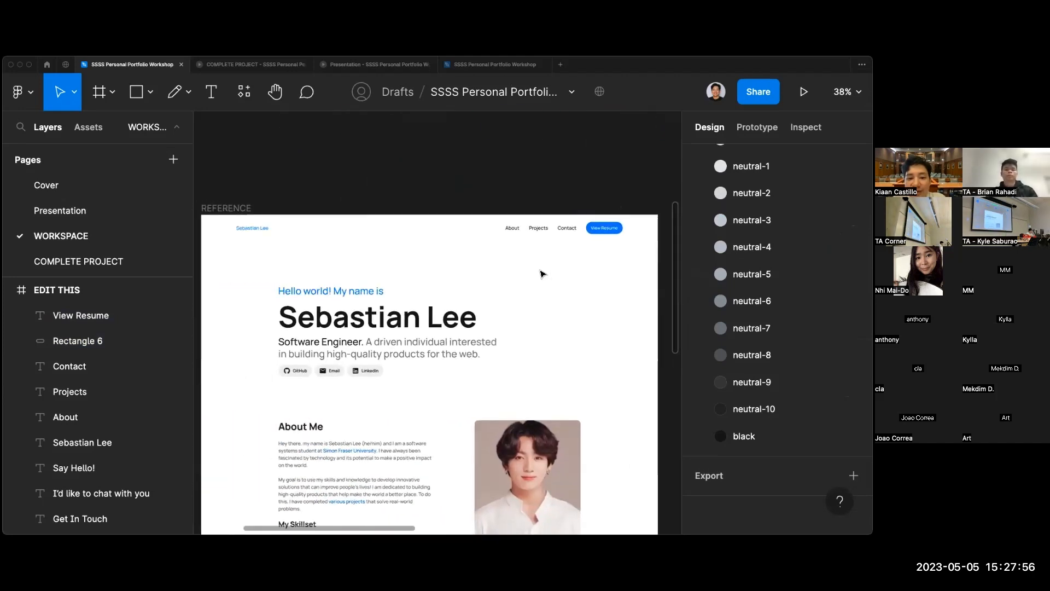
scroll(543, 274, right, 4)
scroll(543, 274, right, 6)
scroll(542, 273, down, 1)
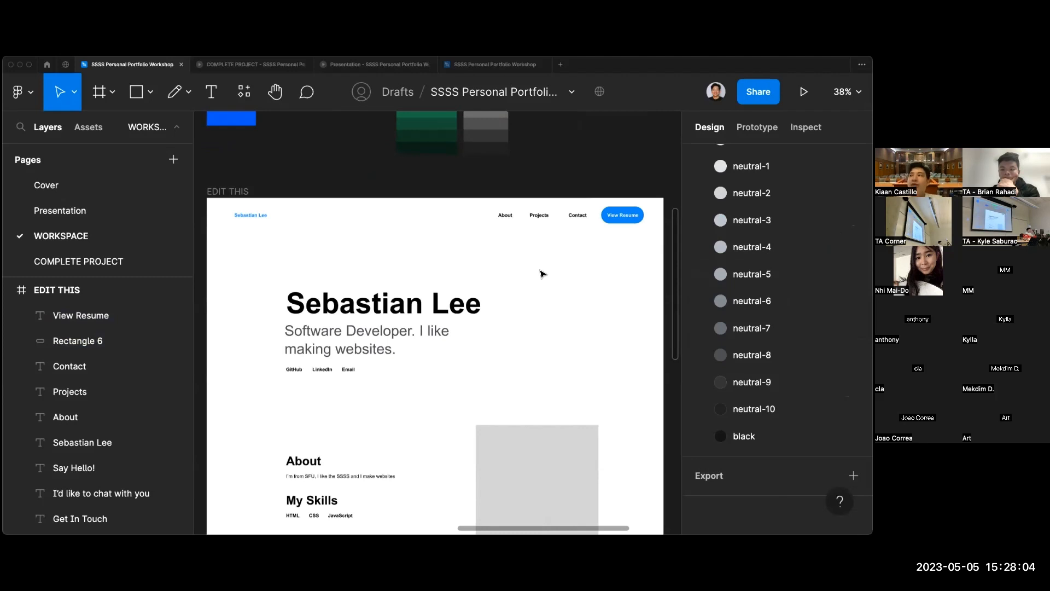
scroll(541, 274, up, 5)
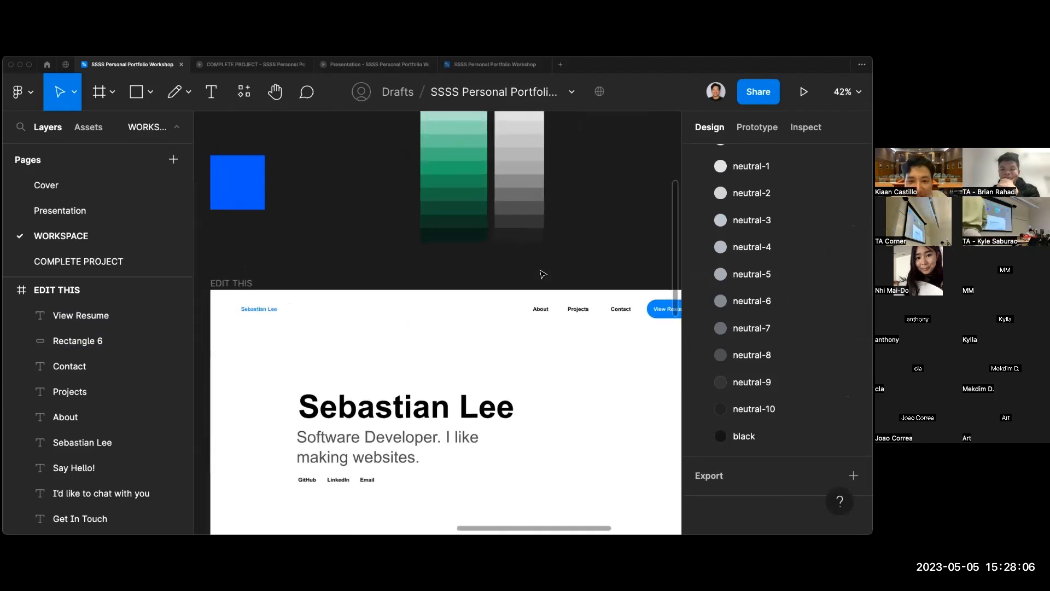
scroll(543, 274, up, 1)
scroll(372, 322, up, 5)
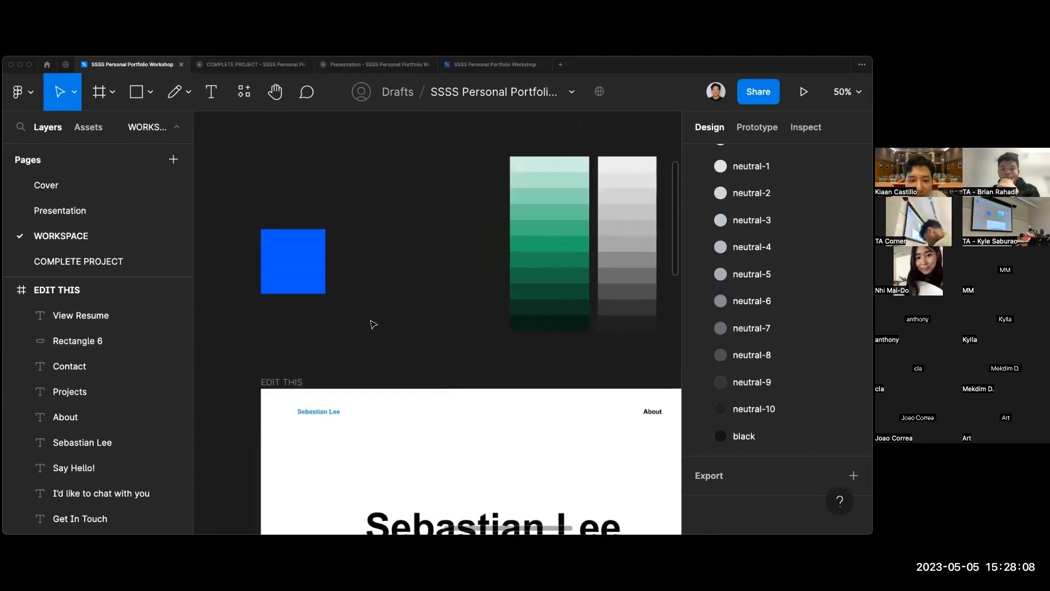
scroll(372, 322, down, 6)
scroll(372, 323, down, 3)
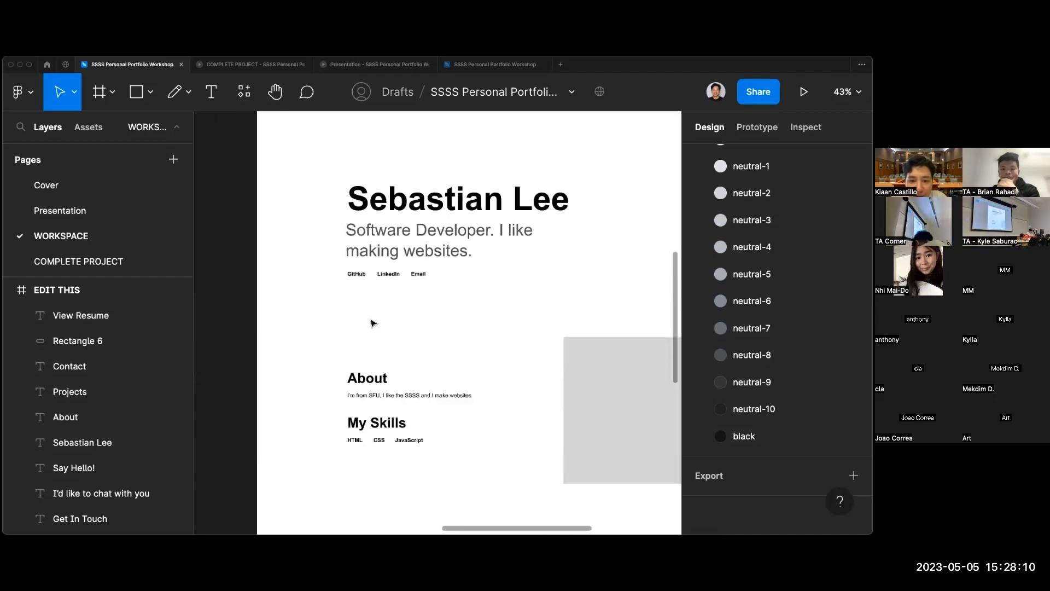
scroll(371, 323, right, 2)
scroll(372, 322, down, 2)
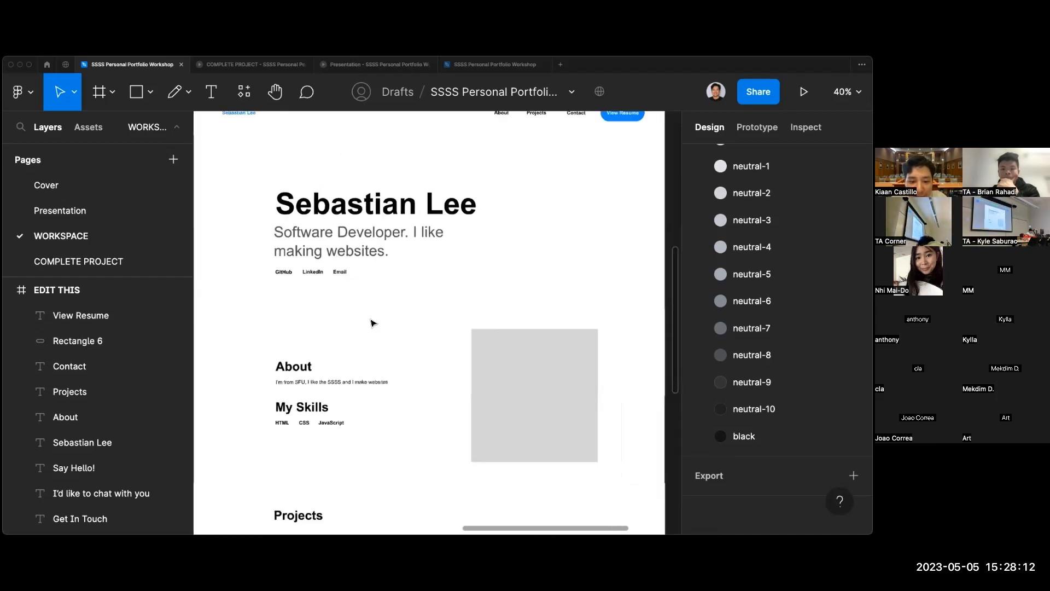
Save the grey rectangle's D9D9D9 fill as a new 'My grey' colour style applied to it.
click(549, 370)
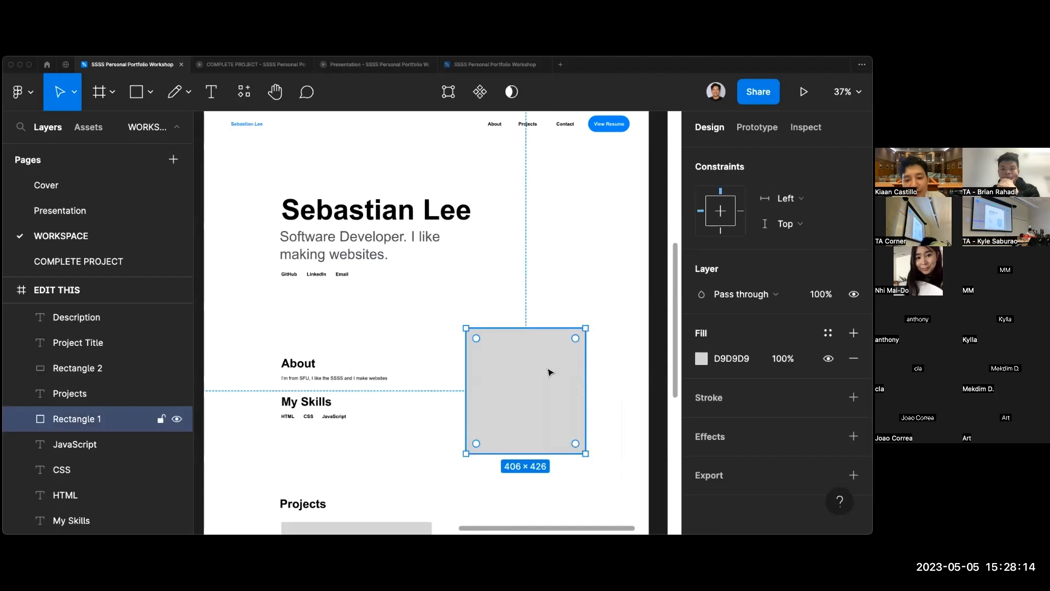
scroll(550, 372, up, 6)
scroll(550, 372, down, 3)
scroll(550, 372, right, 3)
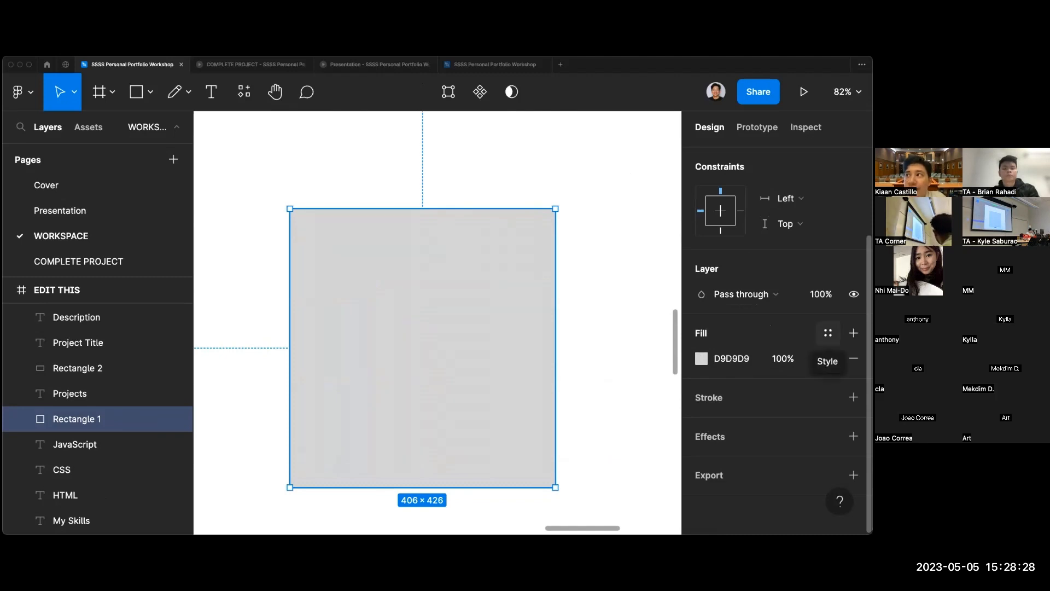
click(828, 332)
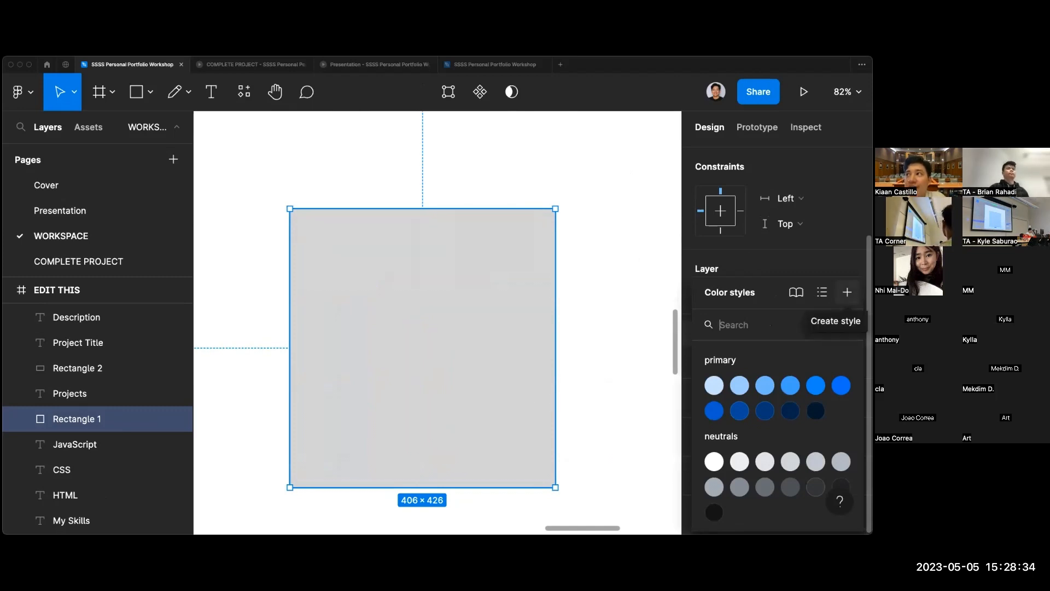
click(846, 292)
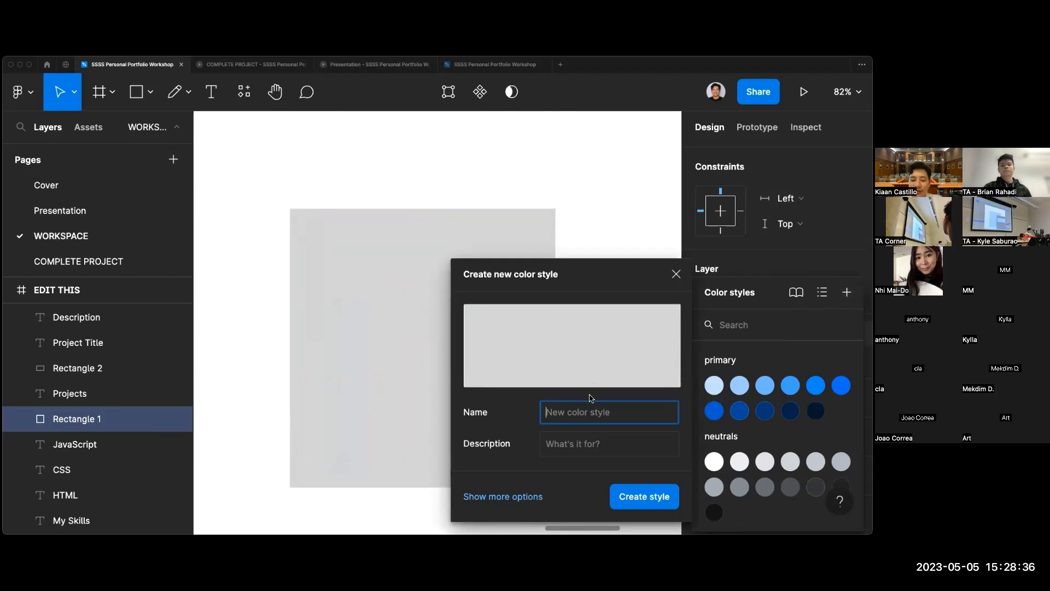
text(My grey)
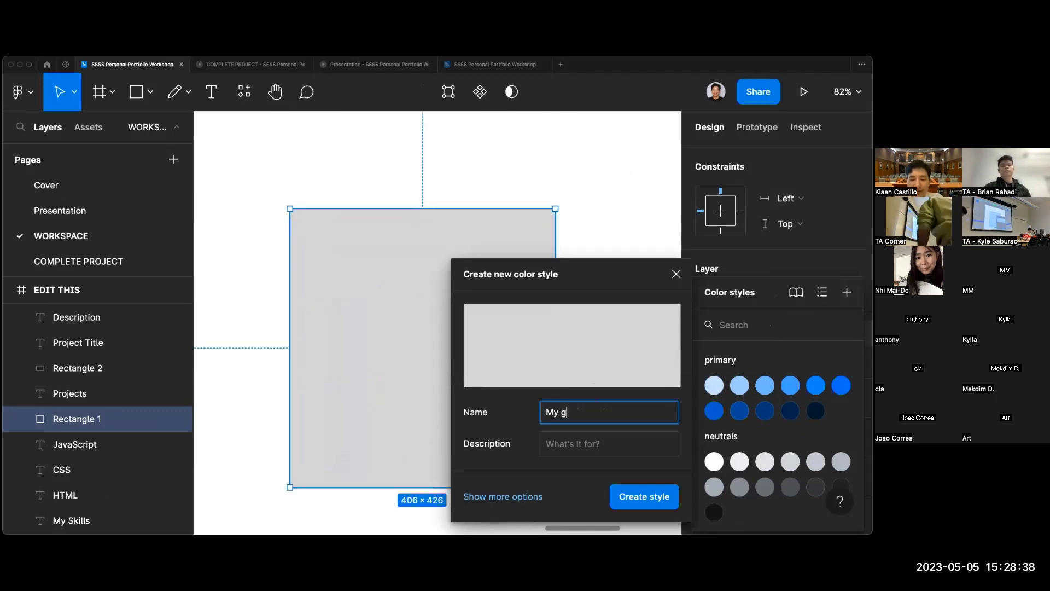
click(643, 495)
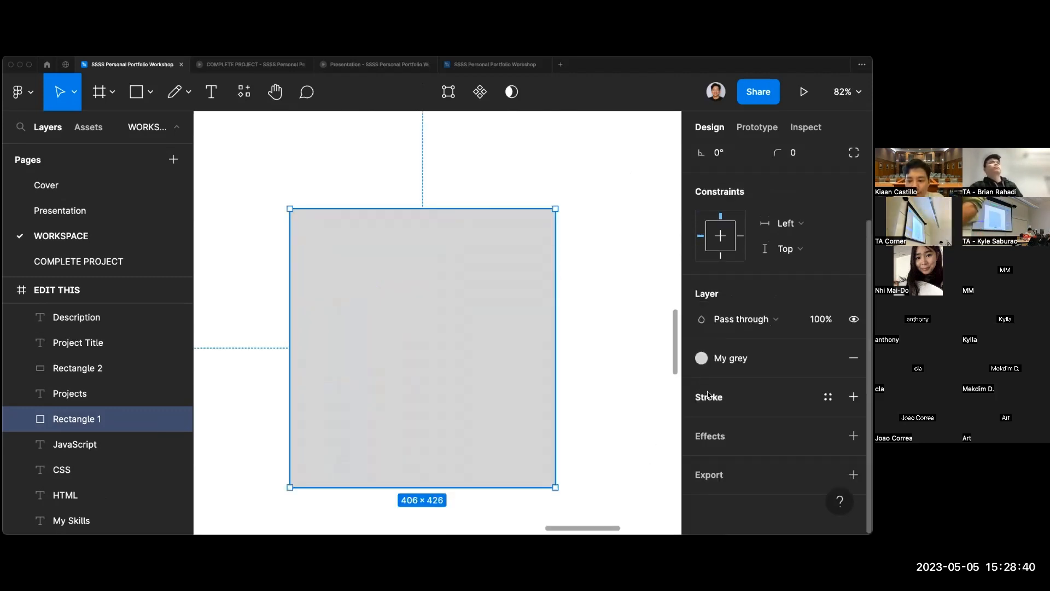
click(651, 383)
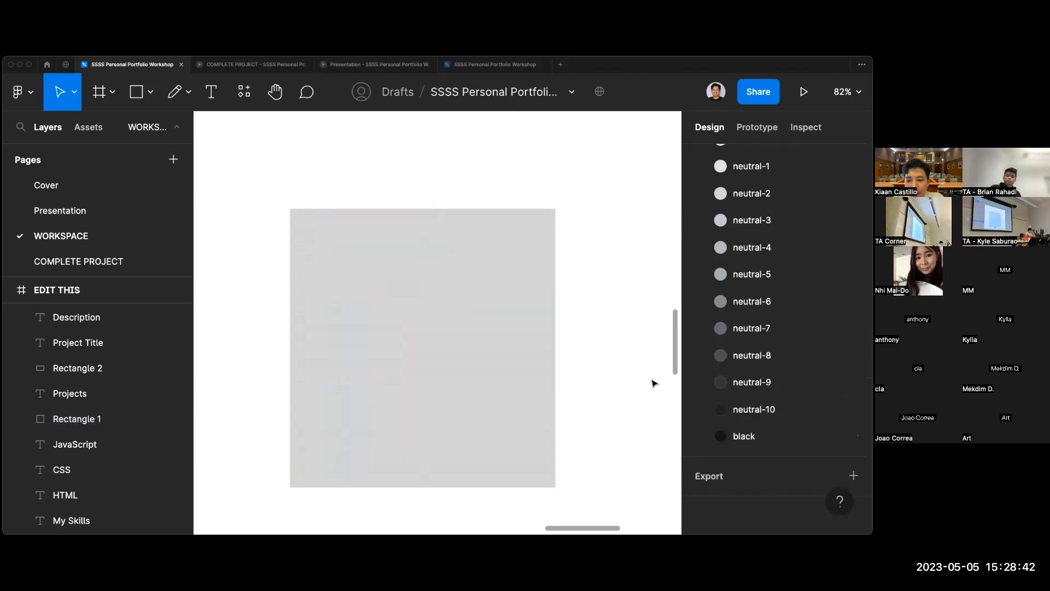
Collapse the primary and neutrals colour style groups in the styles panel.
scroll(777, 181, up, 5)
scroll(777, 181, up, 2)
click(702, 348)
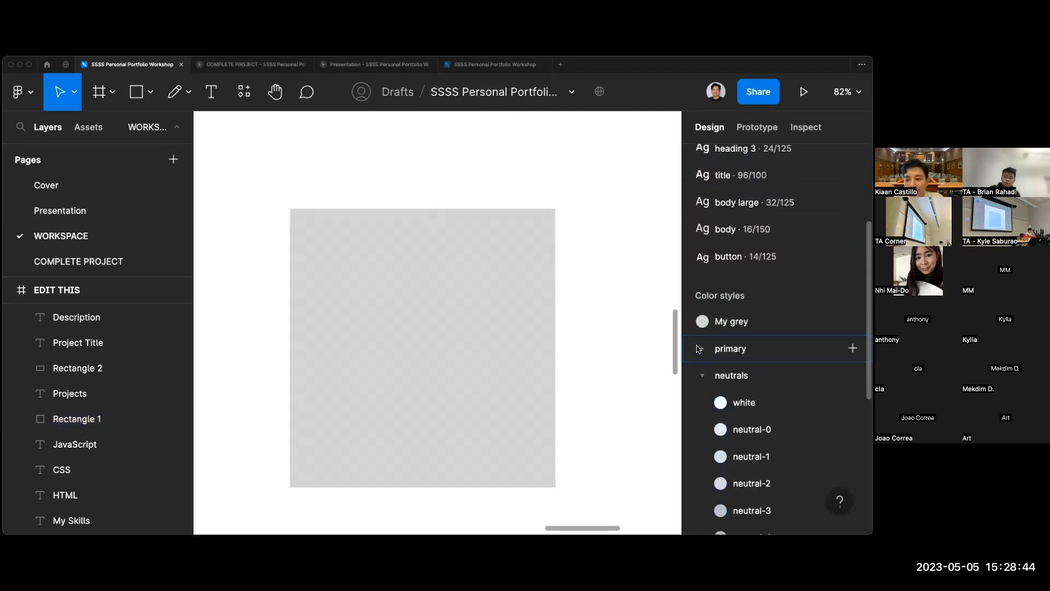
click(702, 375)
scroll(594, 363, down, 4)
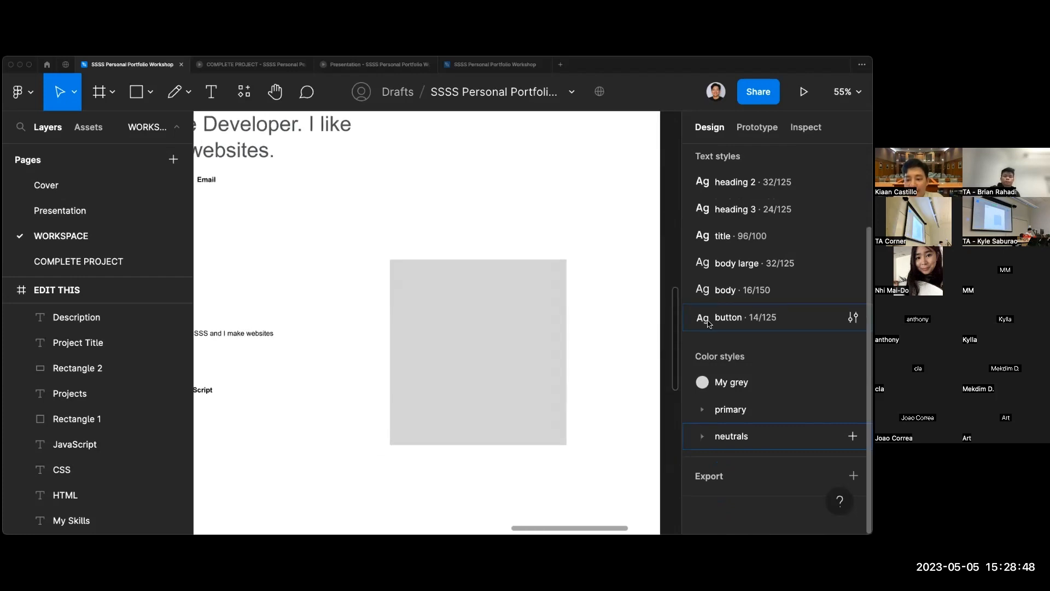
scroll(468, 257, up, 5)
scroll(469, 258, left, 5)
scroll(469, 257, up, 2)
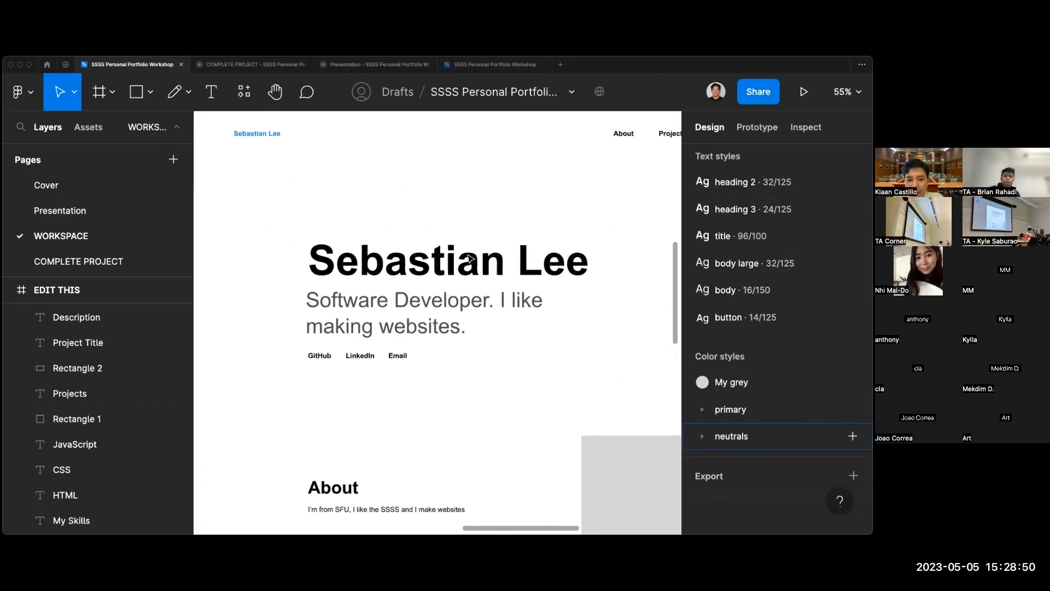
scroll(468, 258, down, 3)
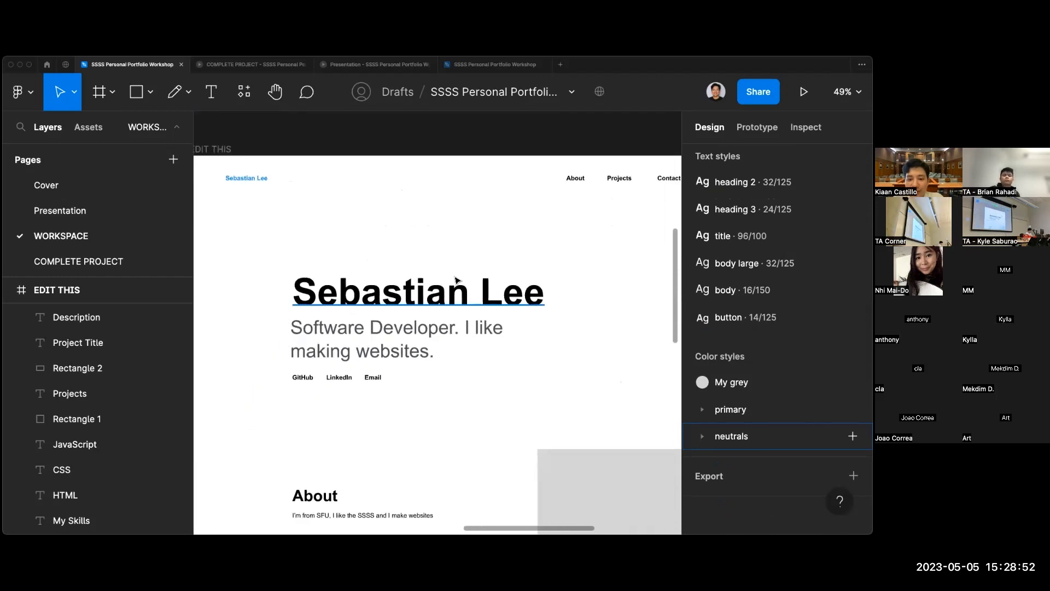
Inspect the title and the About, My Skills and Projects headings, ending on About (Arial Bold 40).
click(457, 280)
scroll(499, 311, down, 5)
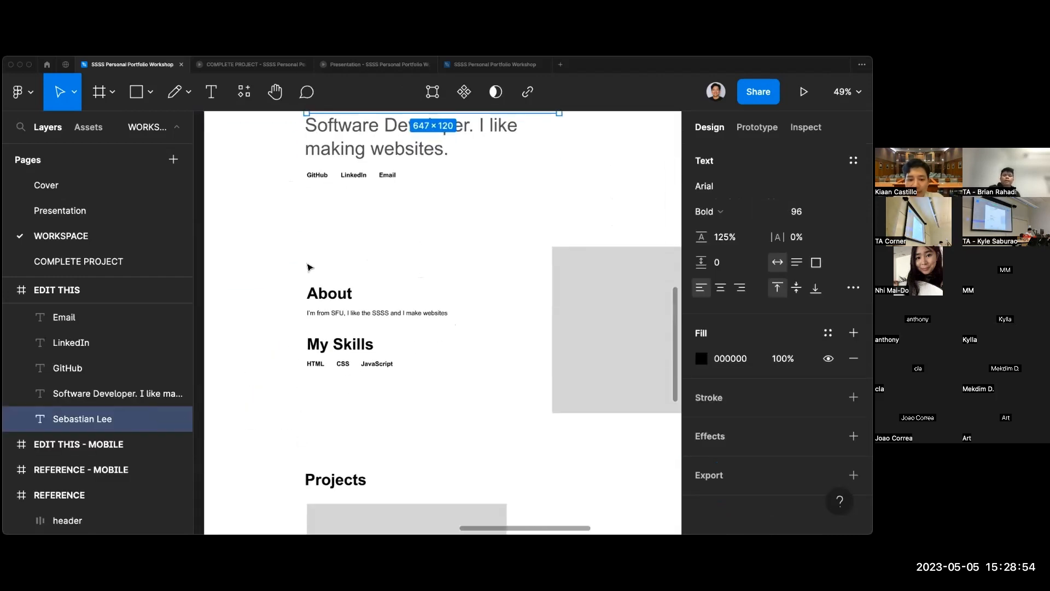
click(328, 292)
scroll(397, 331, up, 2)
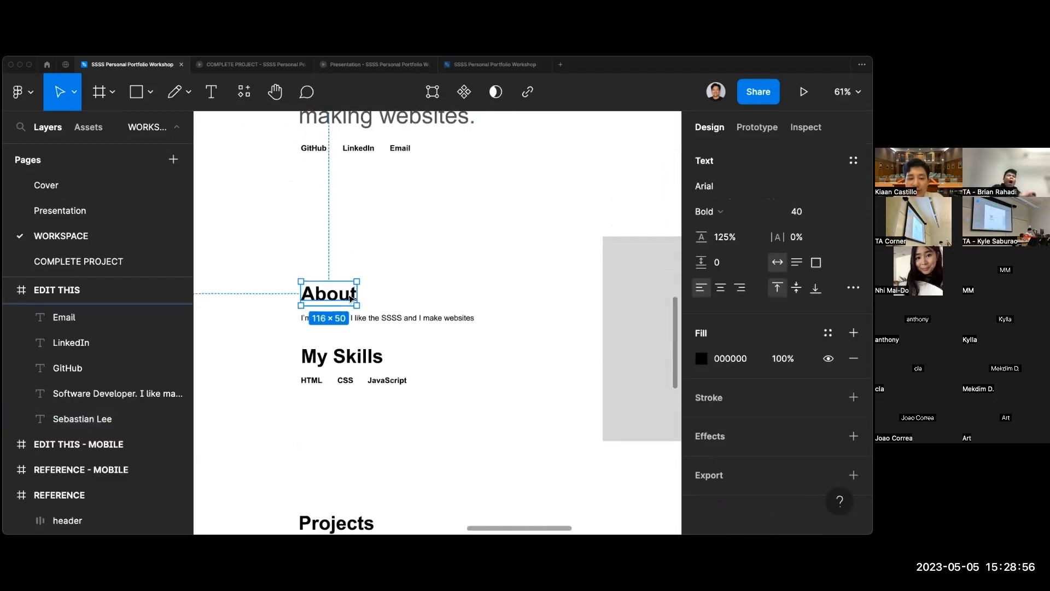
scroll(403, 297, down, 1)
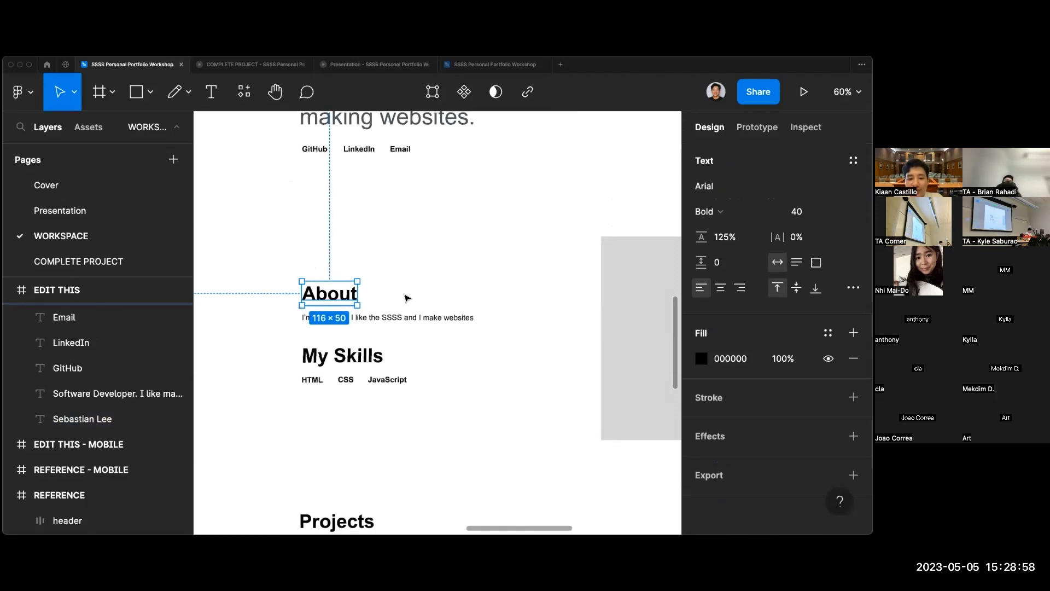
click(388, 357)
scroll(378, 328, down, 5)
click(363, 292)
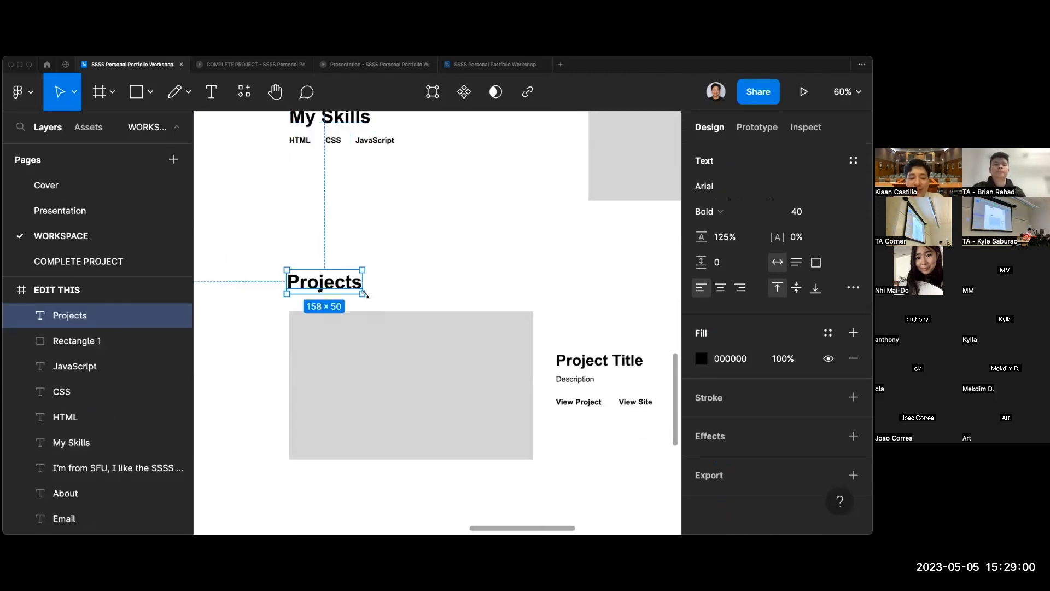
scroll(365, 294, down, 2)
scroll(366, 295, up, 2)
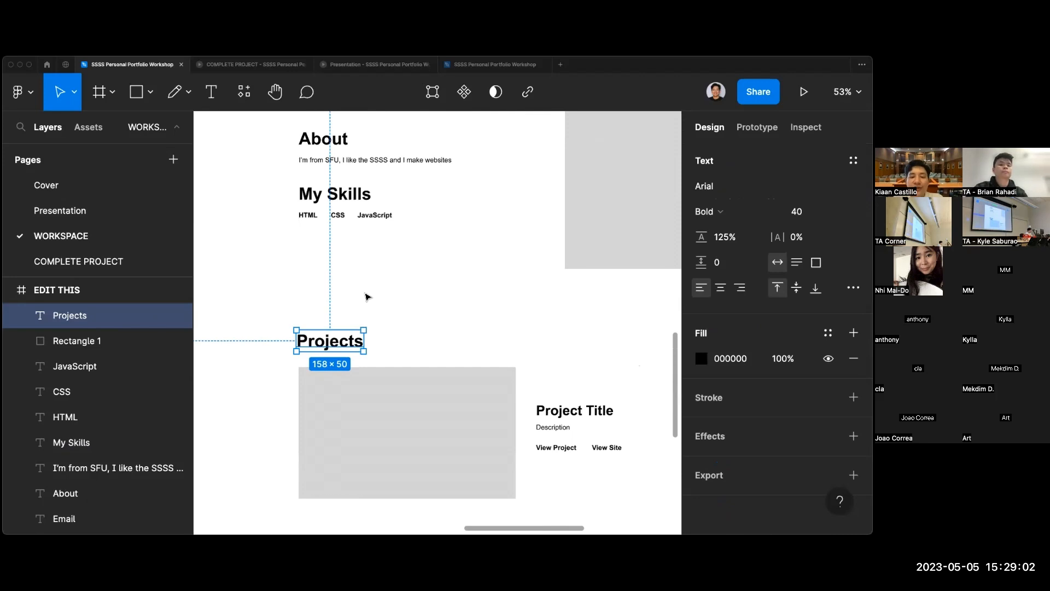
scroll(366, 296, up, 3)
ctrl+scroll(366, 285, up, 5)
click(333, 281)
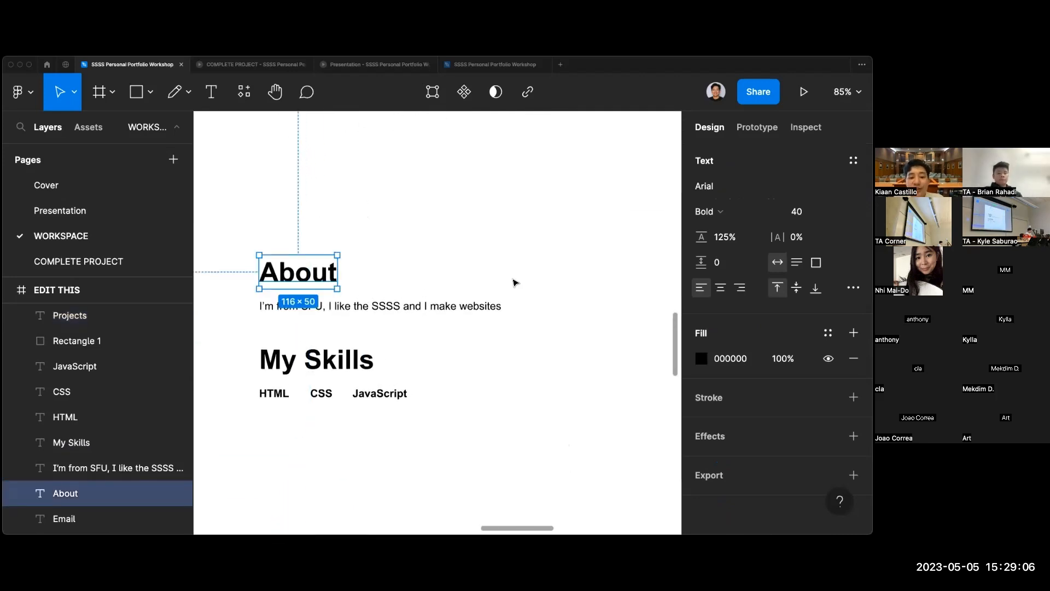
scroll(777, 235, up, 1)
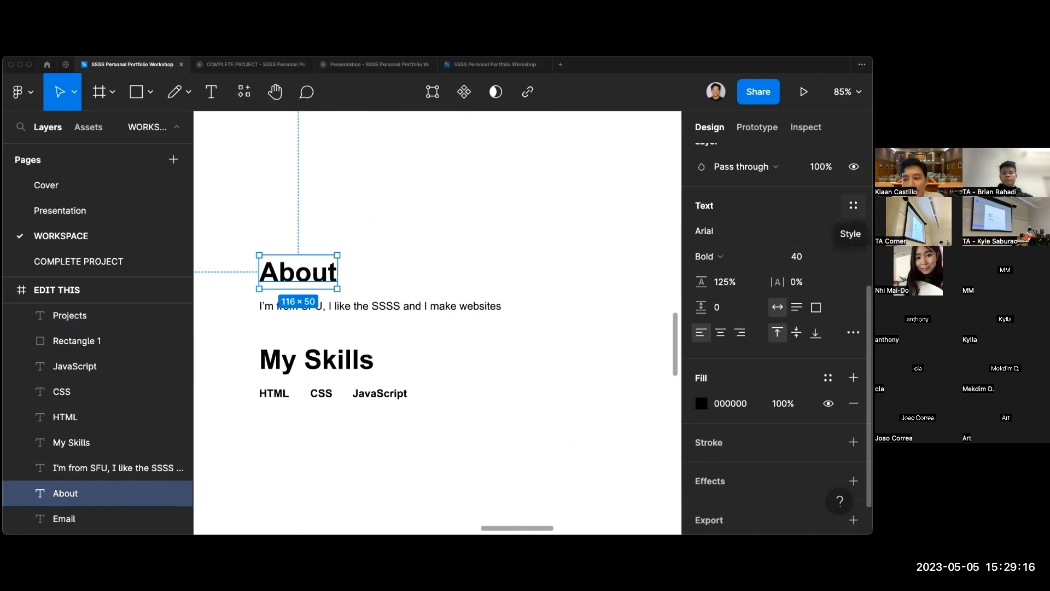
Create a 'My heading 2' text style from the About heading's Arial Bold 40 formatting.
click(853, 206)
click(847, 234)
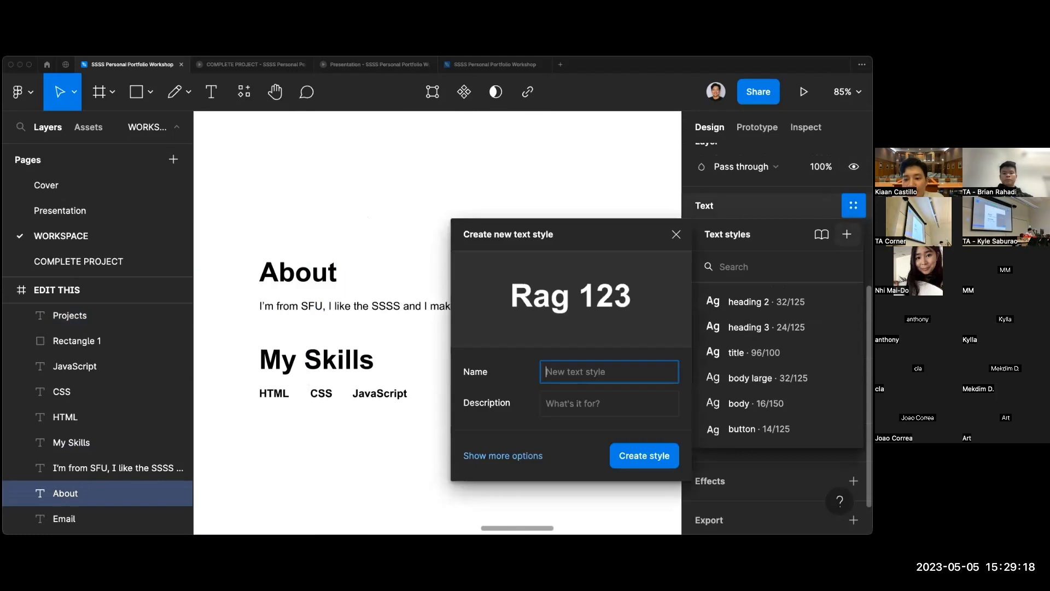
text(My heading 2)
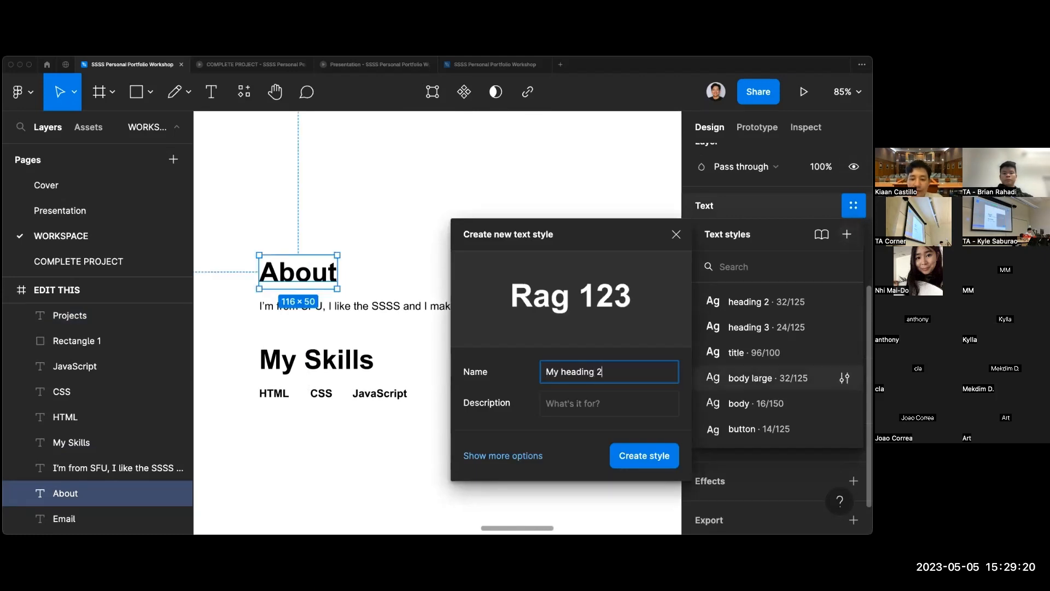
click(672, 453)
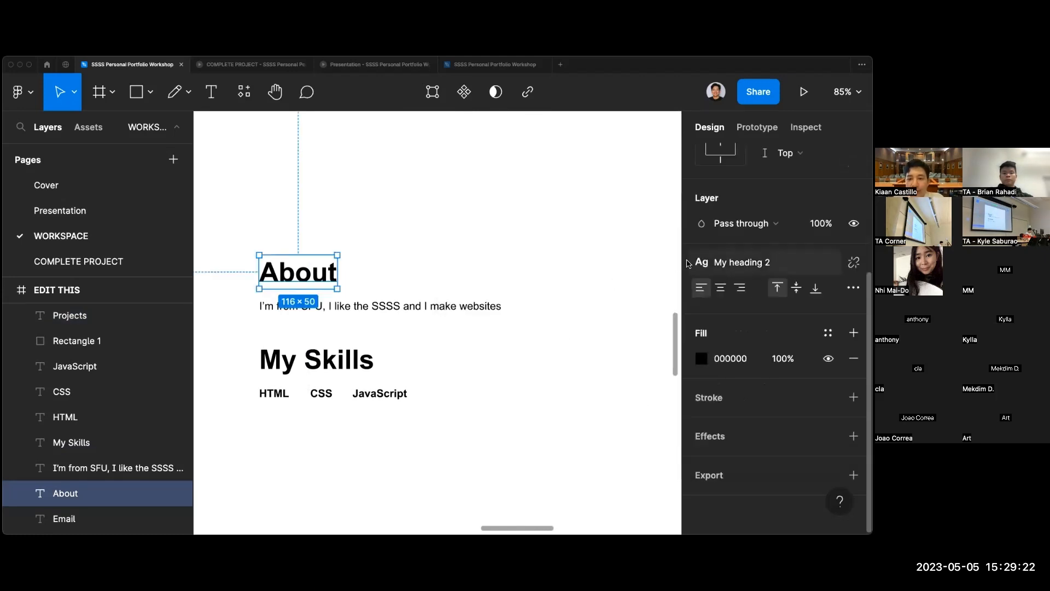
click(635, 285)
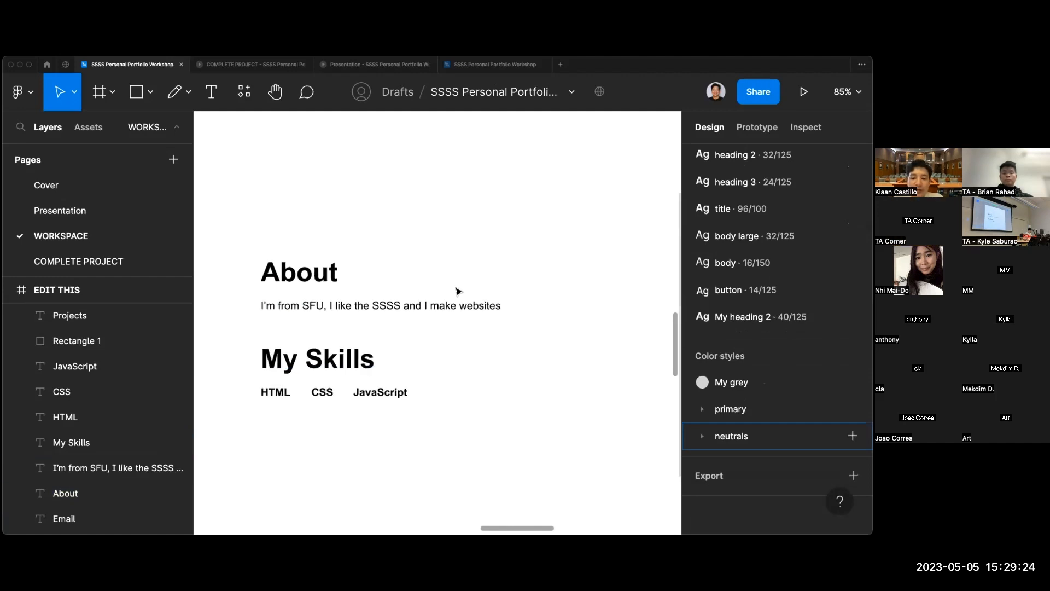
scroll(458, 290, up, 5)
ctrl+scroll(459, 289, down, 5)
scroll(458, 291, up, 3)
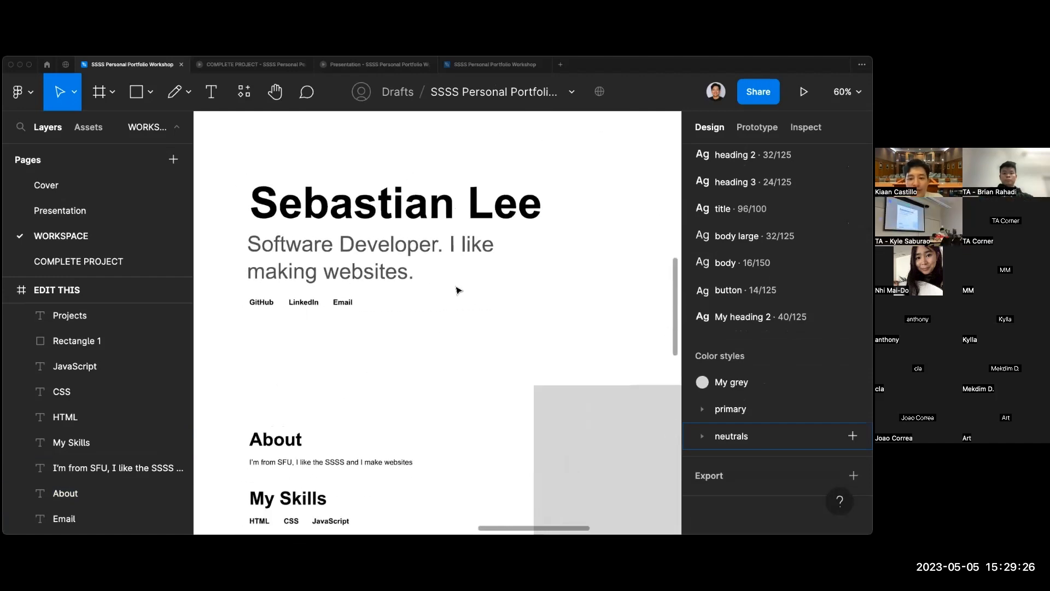
ctrl+scroll(458, 290, down, 5)
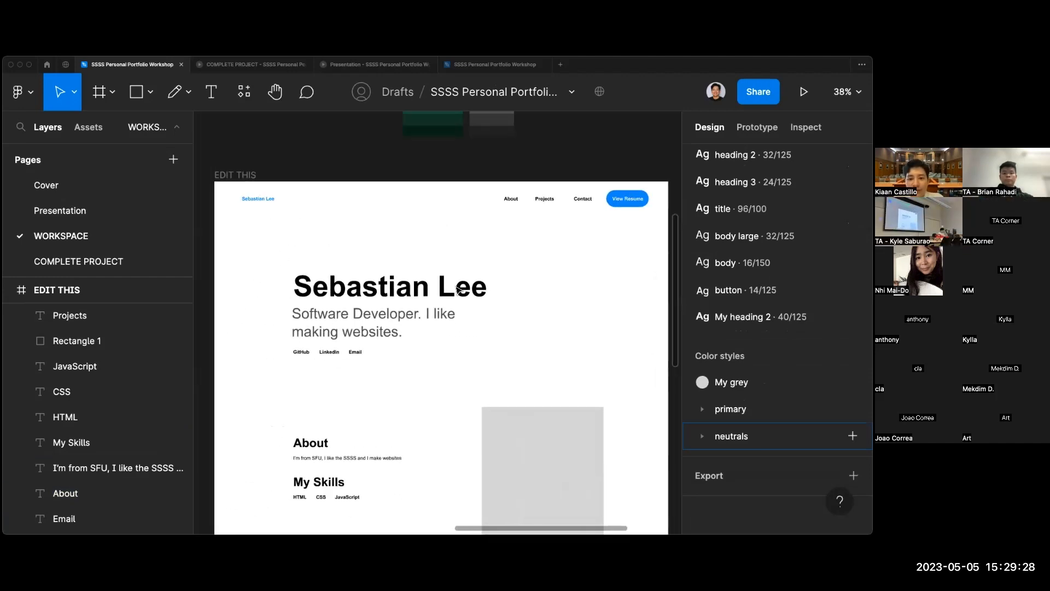
scroll(459, 289, down, 1)
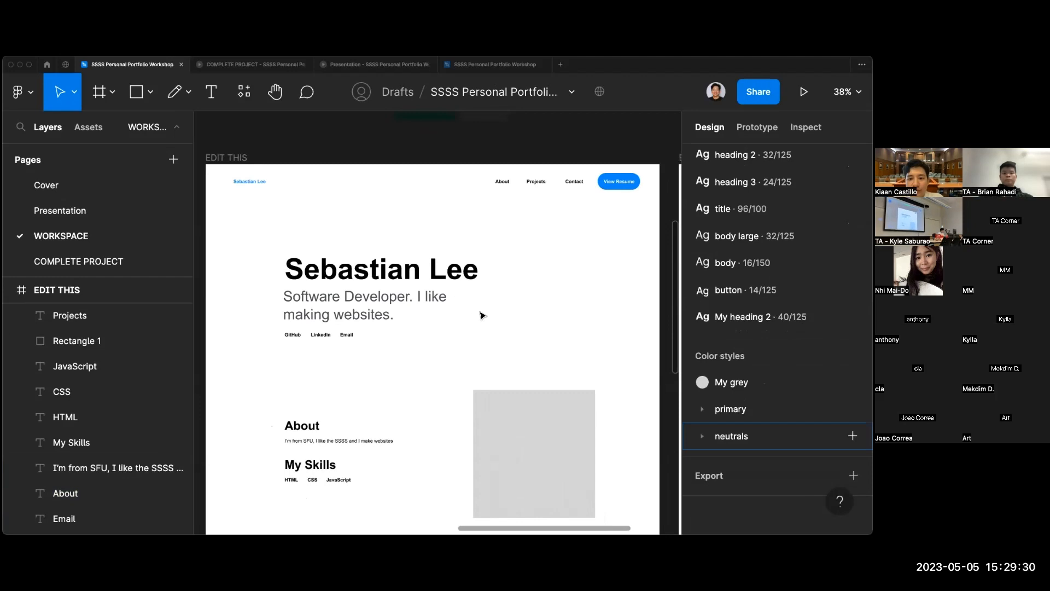
scroll(482, 315, down, 1)
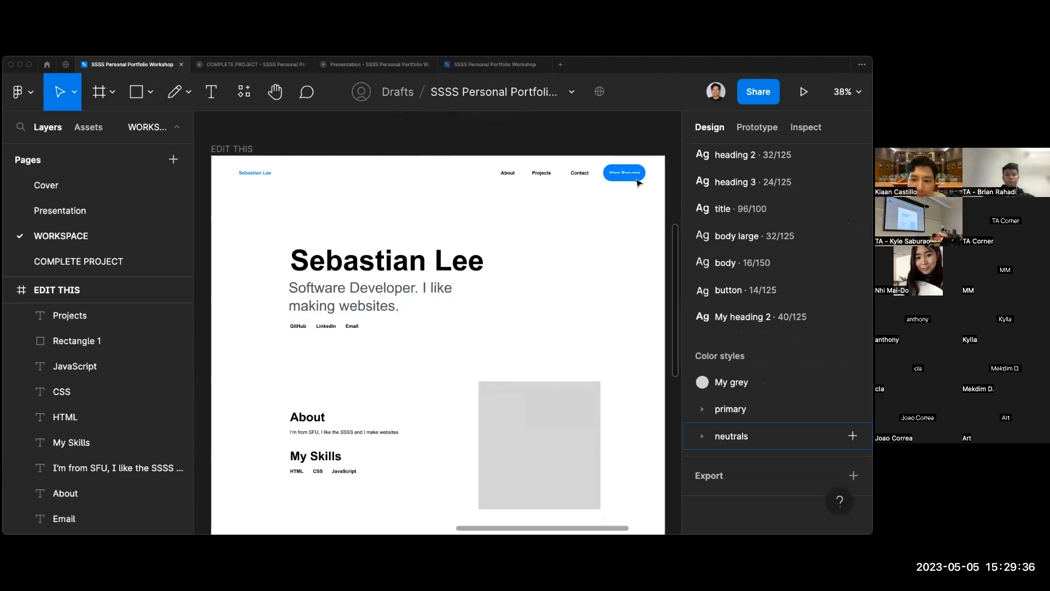
scroll(636, 187, up, 2)
scroll(634, 186, down, 2)
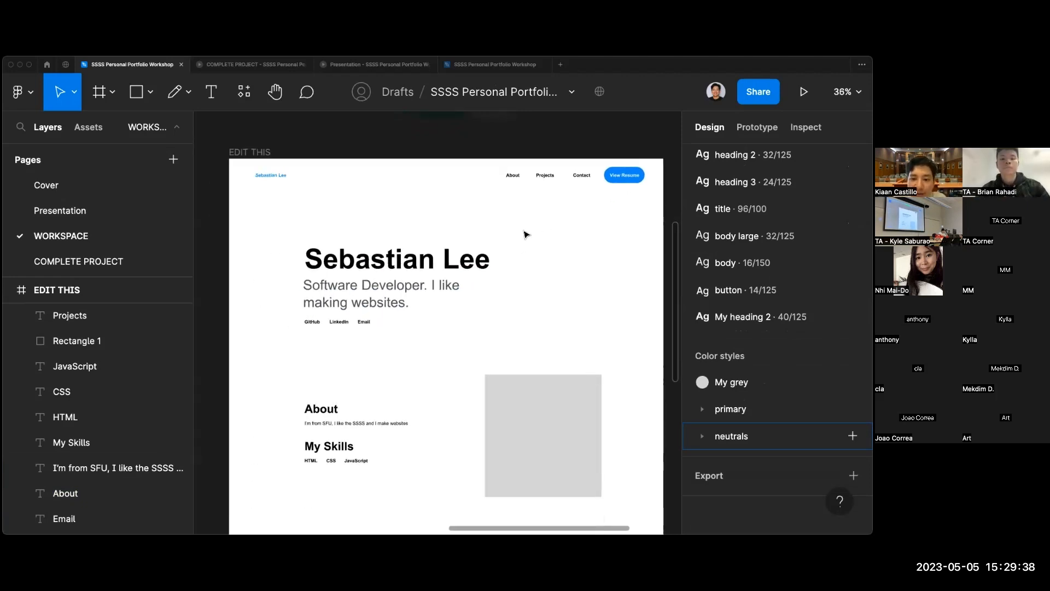
scroll(526, 232, left, 2)
scroll(435, 282, up, 3)
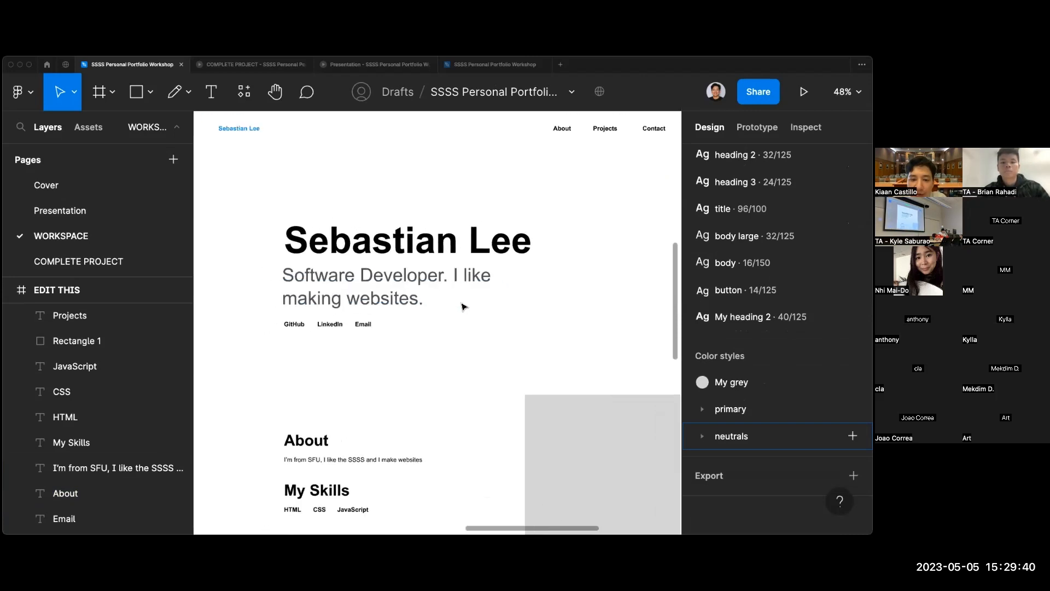
scroll(502, 332, up, 1)
scroll(502, 332, right, 1)
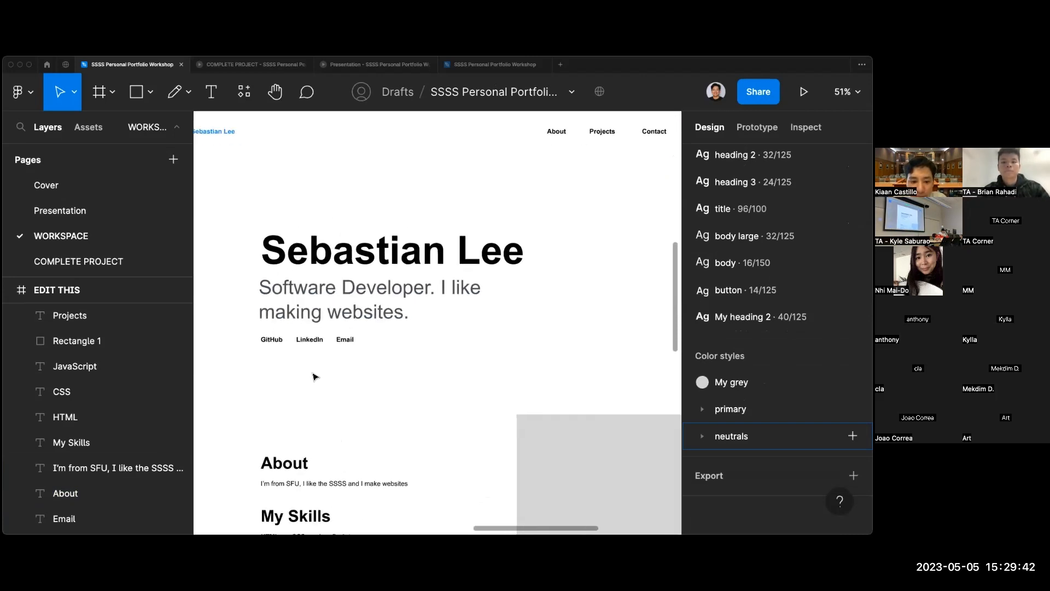
scroll(288, 356, up, 5)
scroll(313, 335, left, 15)
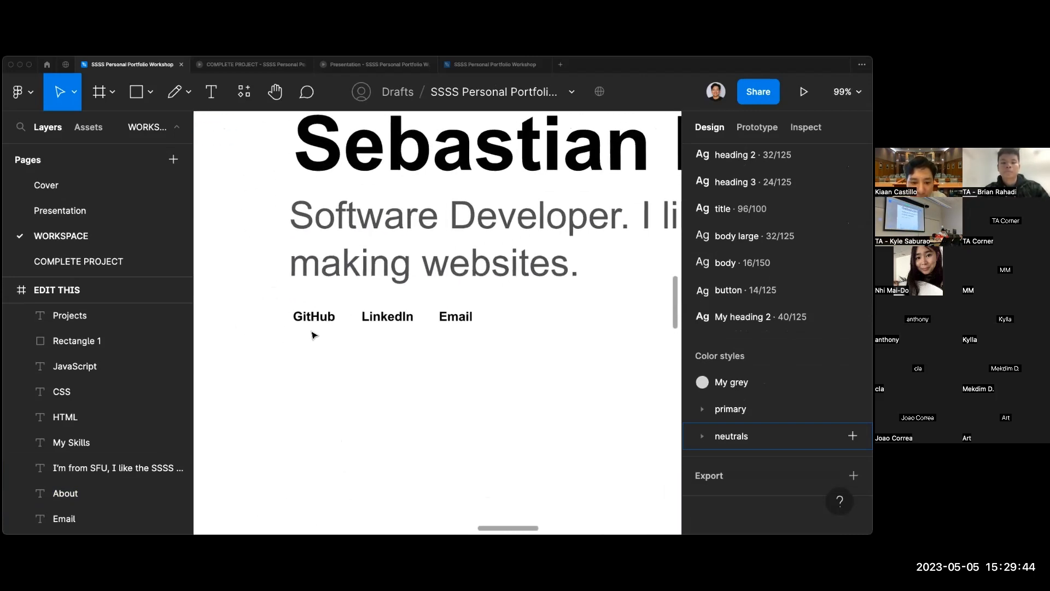
scroll(314, 336, down, 2)
scroll(313, 335, left, 4)
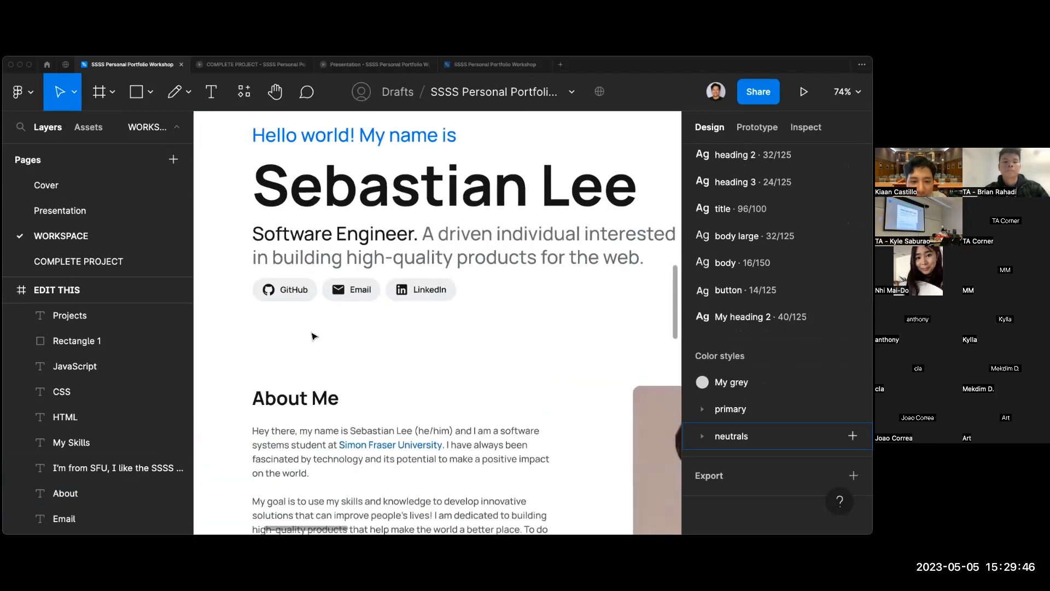
scroll(312, 335, up, 2)
scroll(332, 311, up, 1)
scroll(332, 312, left, 1)
click(332, 312)
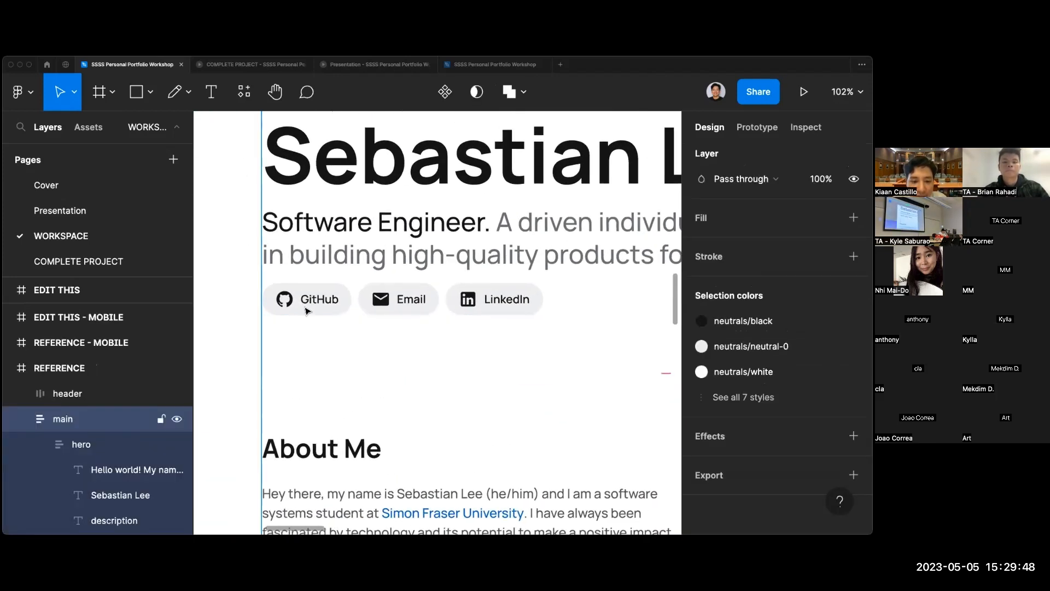
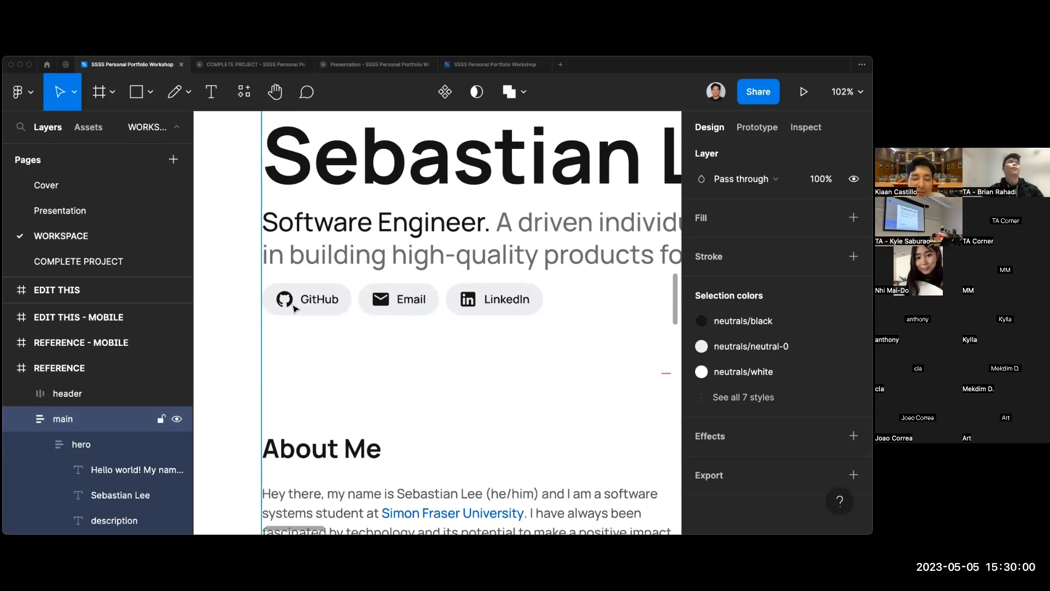
Move over to the EDIT THIS frame with the 'Software Developer' hero and clear the layer selection.
scroll(386, 334, right, 10)
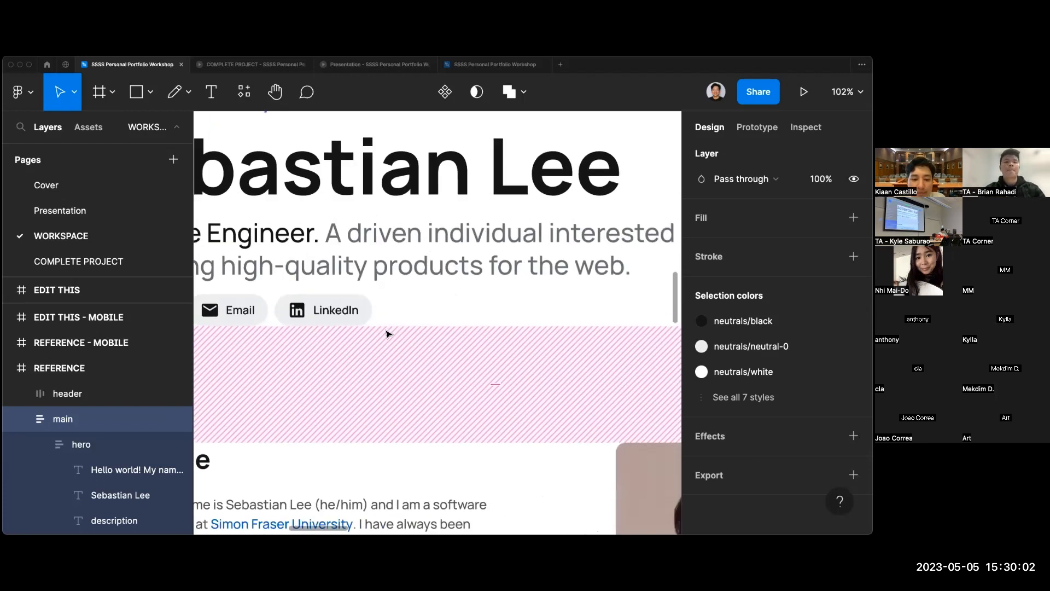
click(392, 367)
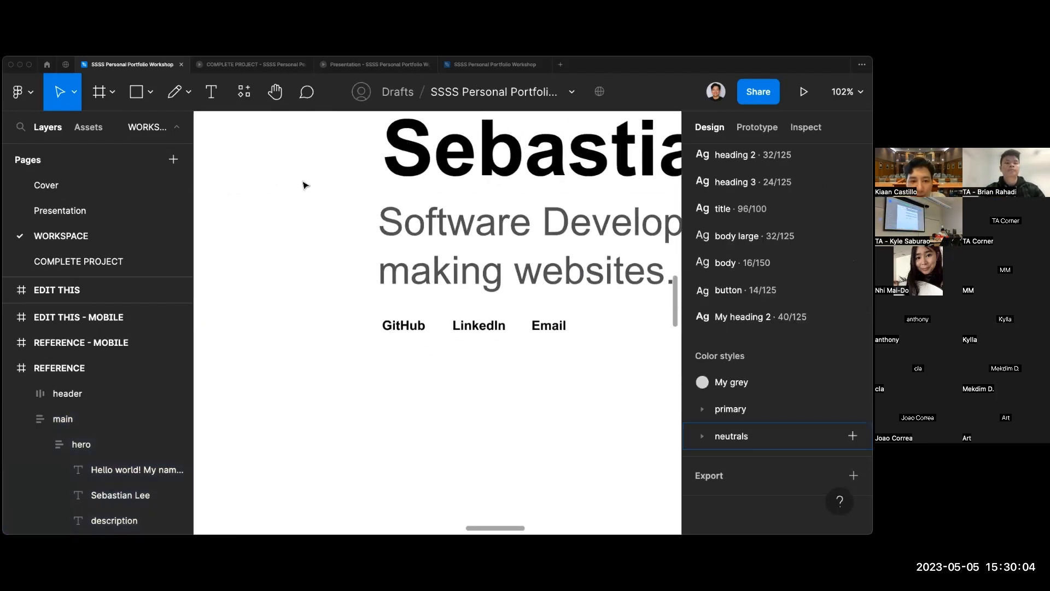
Search the plugin resources for 'icon' and run the Iconify plugin.
click(244, 92)
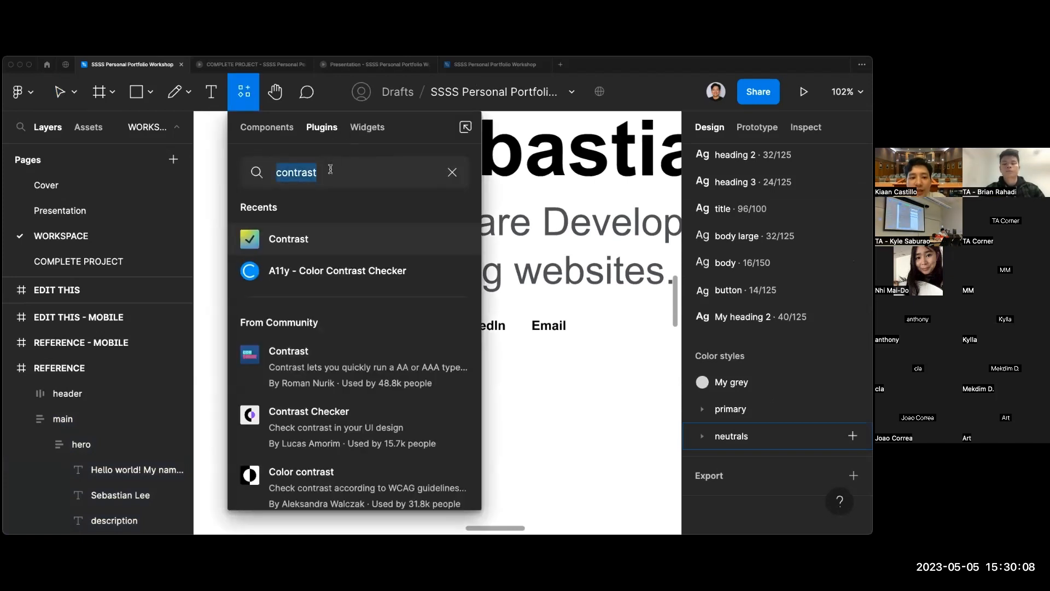
text(icon)
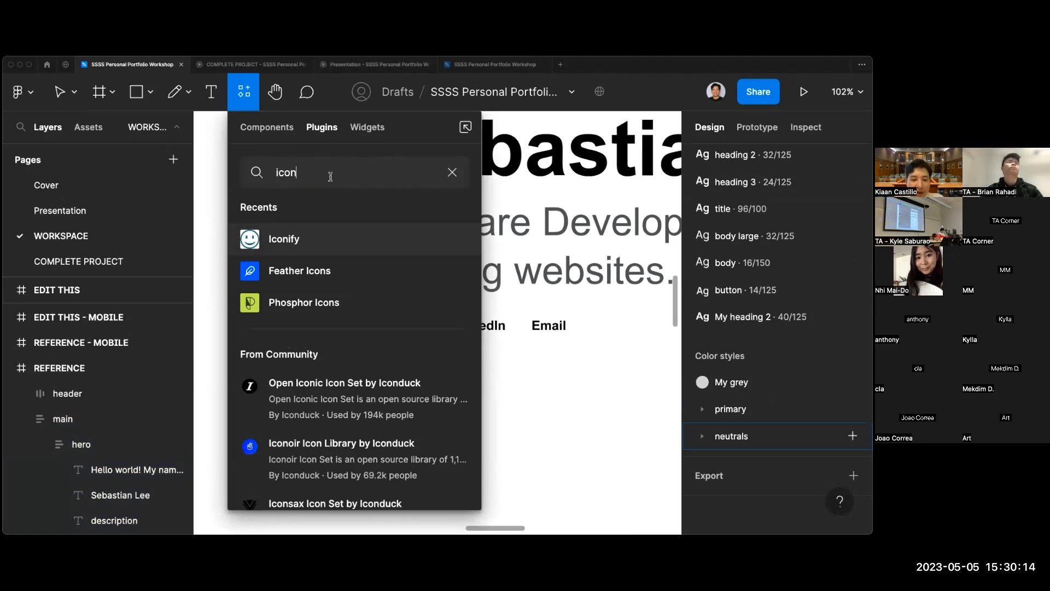
scroll(353, 258, down, 5)
scroll(353, 259, down, 8)
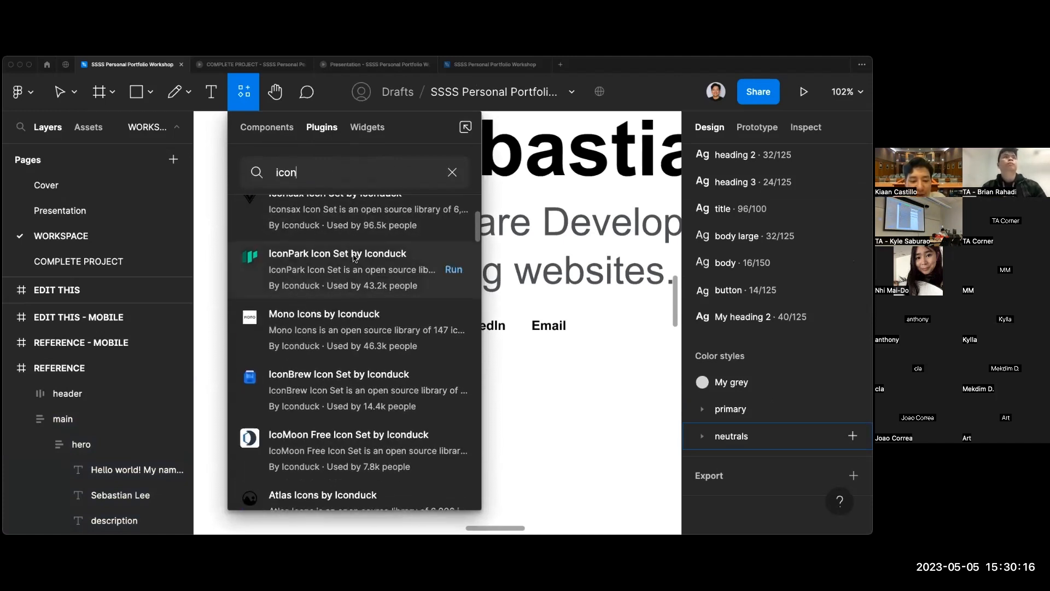
scroll(354, 258, up, 15)
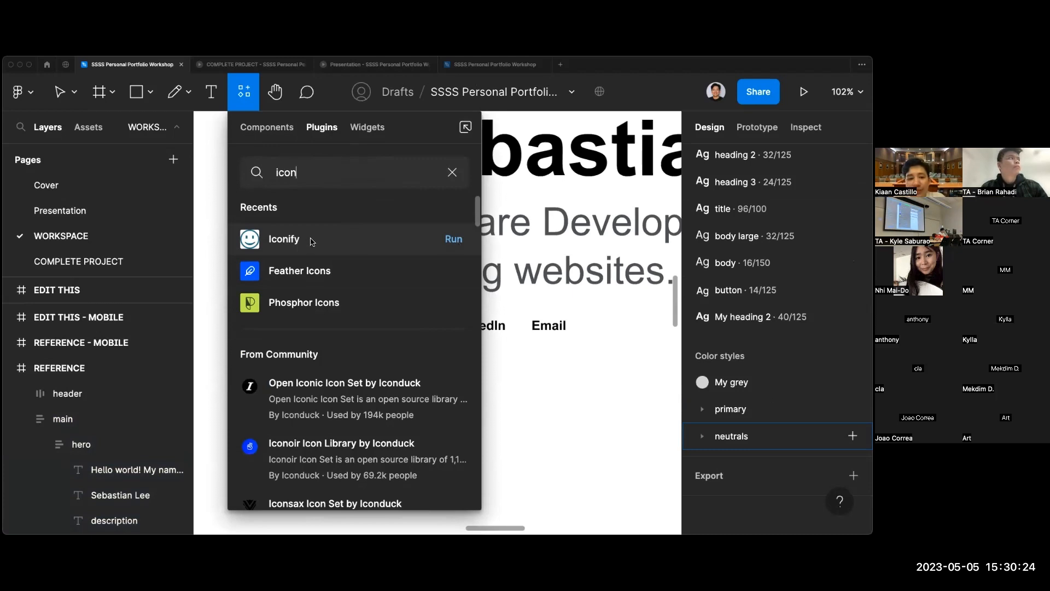
click(453, 240)
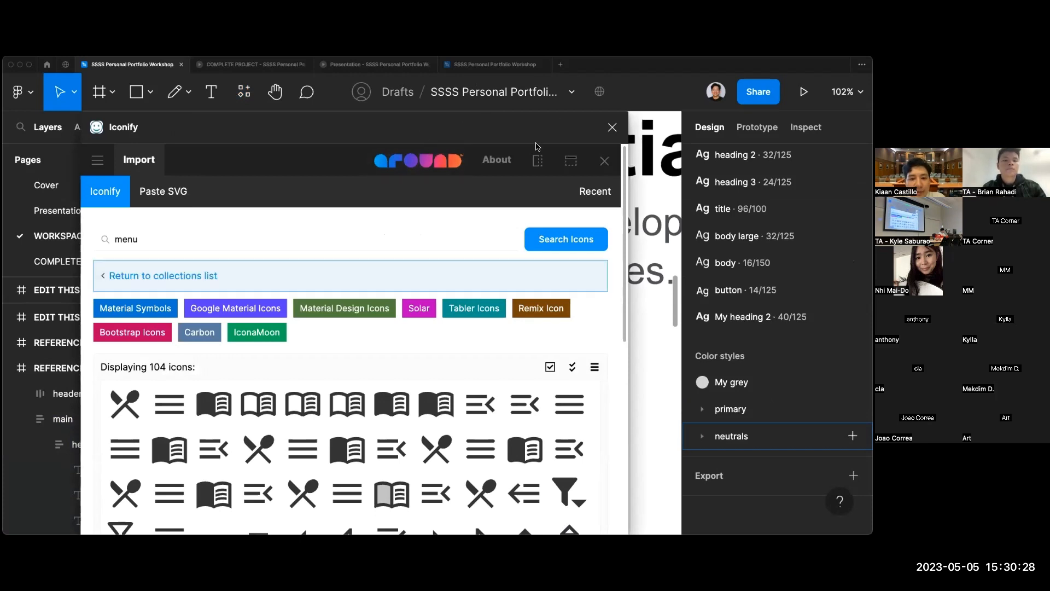
Replace Iconify's 'menu' search with trial searches for 'Github' and 'house'.
scroll(405, 361, down, 1)
scroll(404, 360, down, 2)
scroll(403, 356, up, 3)
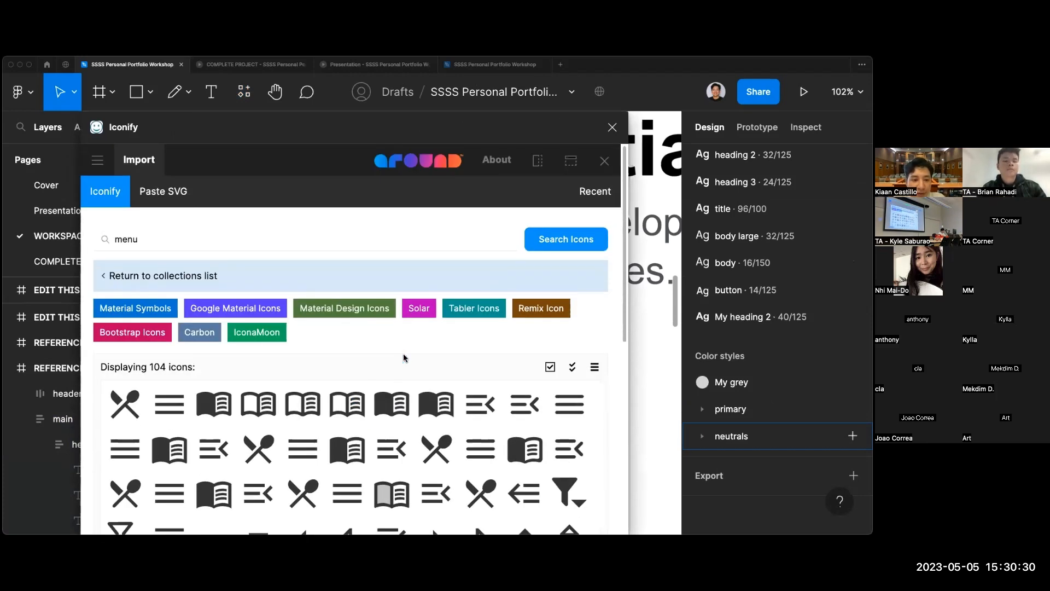
double_click(149, 246)
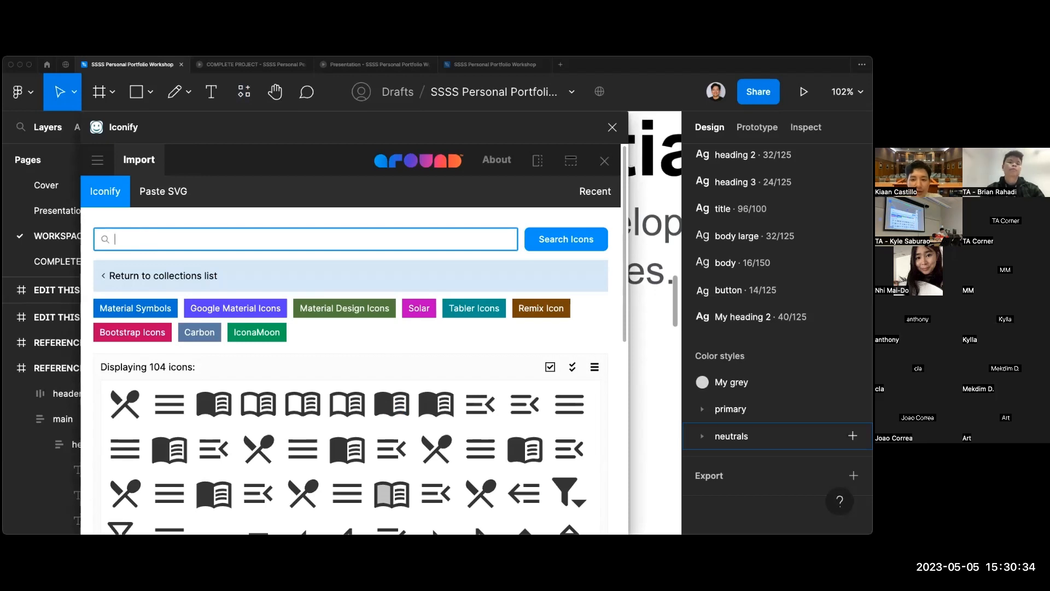
text(Github)
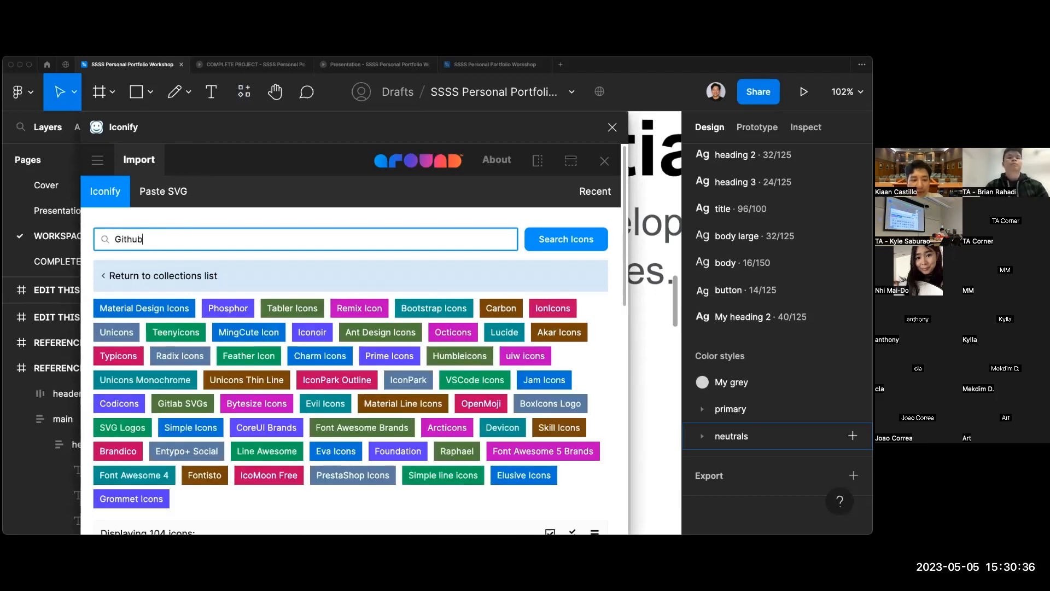
scroll(263, 284, down, 7)
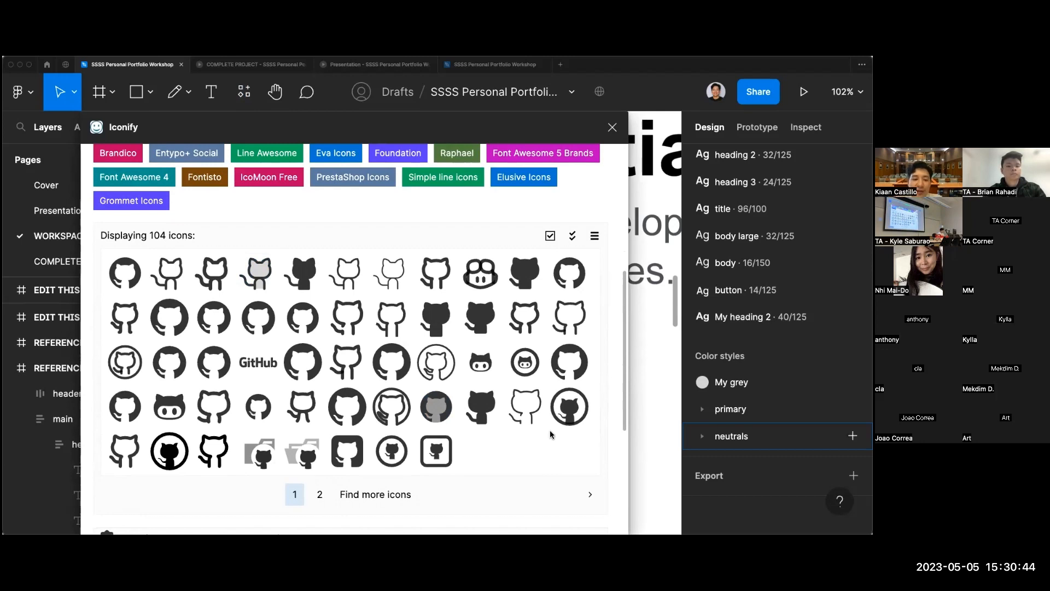
scroll(263, 280, up, 7)
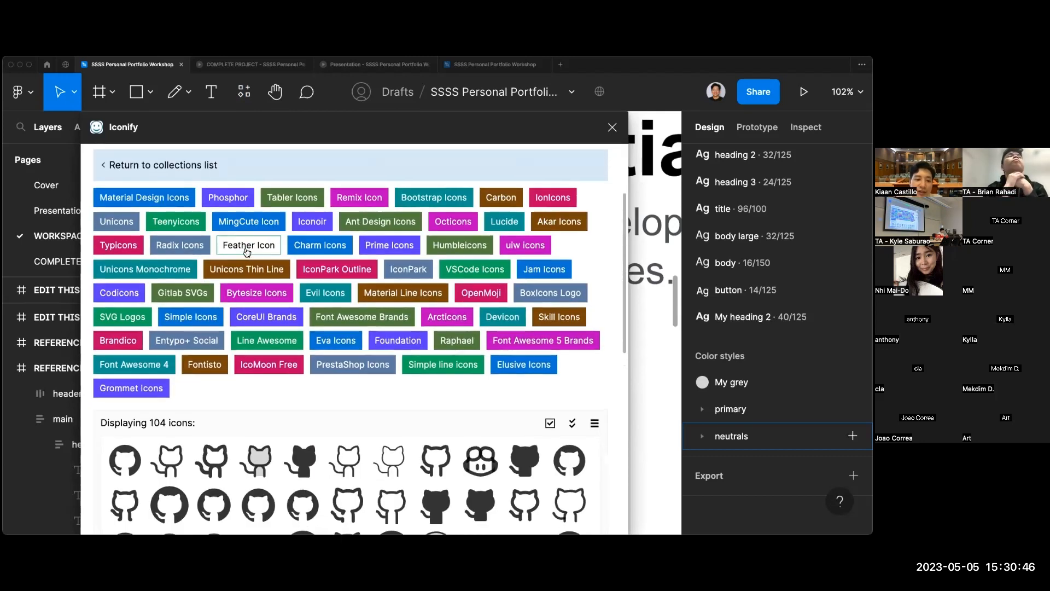
double_click(208, 231)
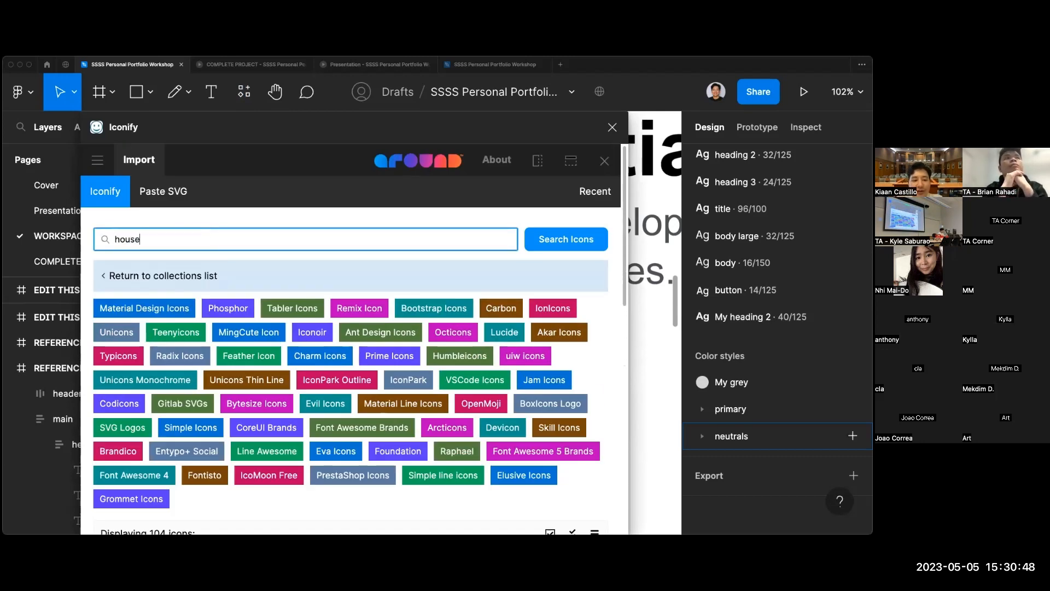
text(house)
key(Return)
Search Iconify for 'github' and bring up the 24 × 24 mdi:github icon's import options.
scroll(461, 286, down, 4)
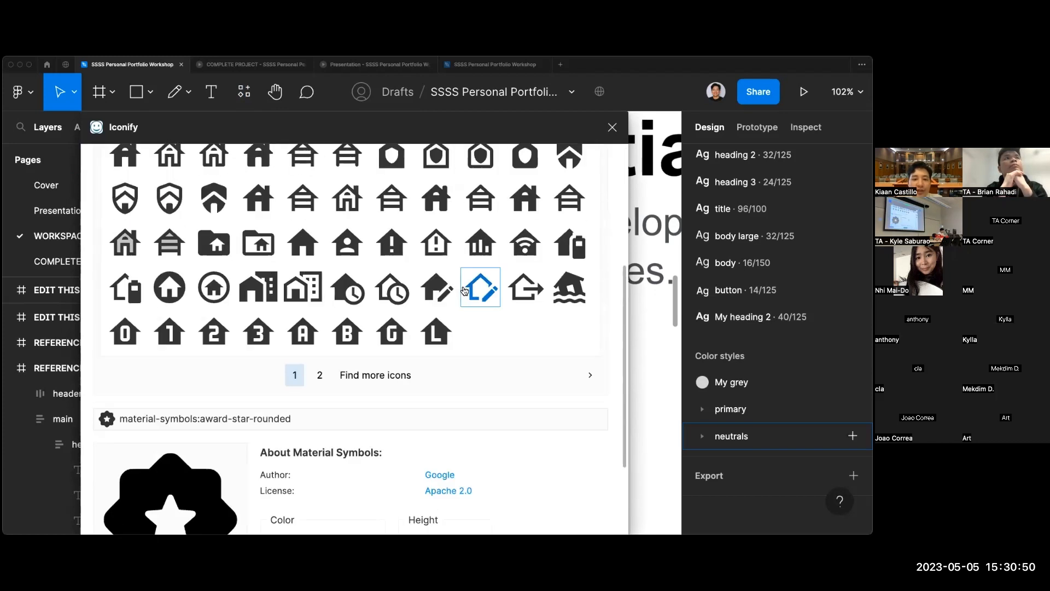
scroll(475, 290, up, 2)
scroll(351, 266, up, 3)
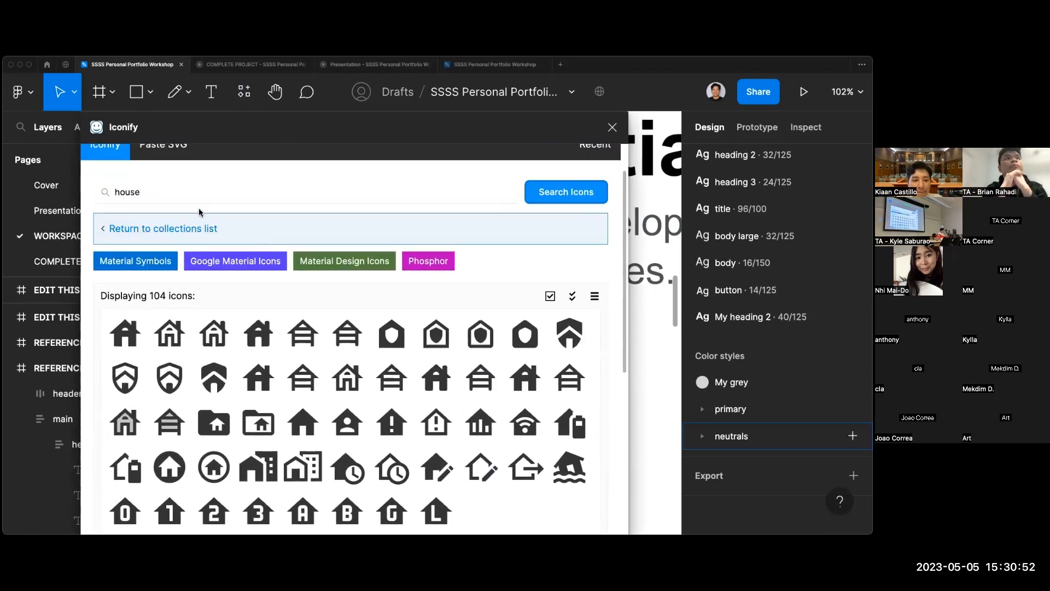
triple_click(215, 192)
text(git)
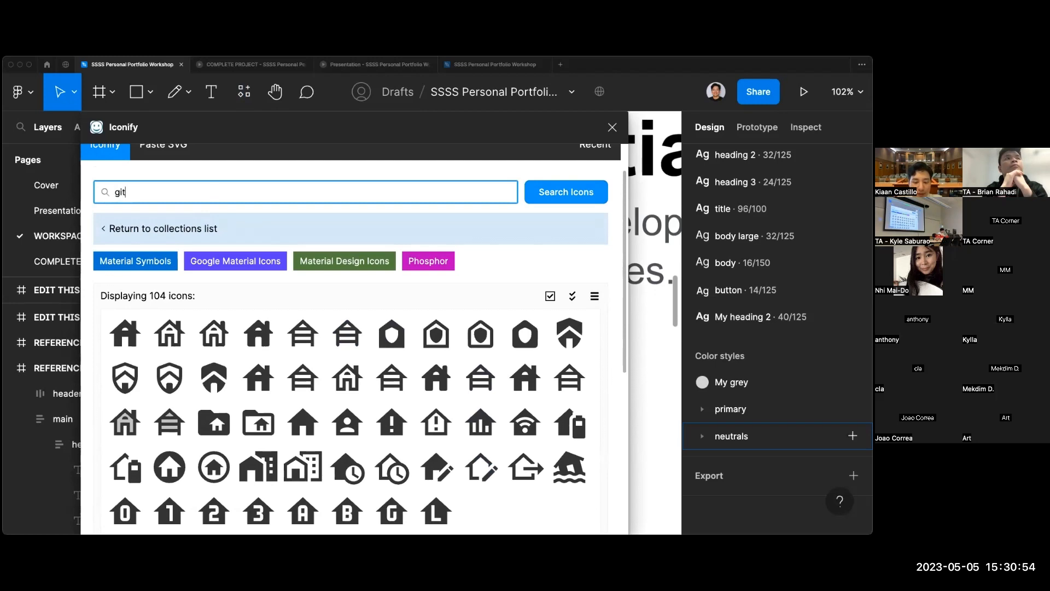
text(hub)
key(Return)
scroll(680, 378, down, 3)
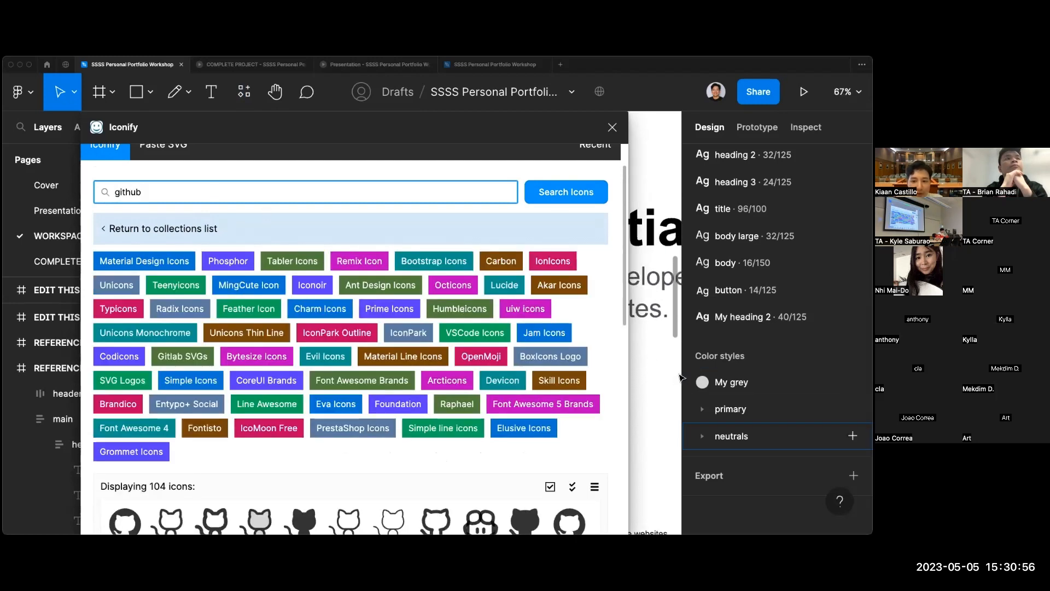
scroll(681, 377, down, 2)
scroll(144, 414, down, 5)
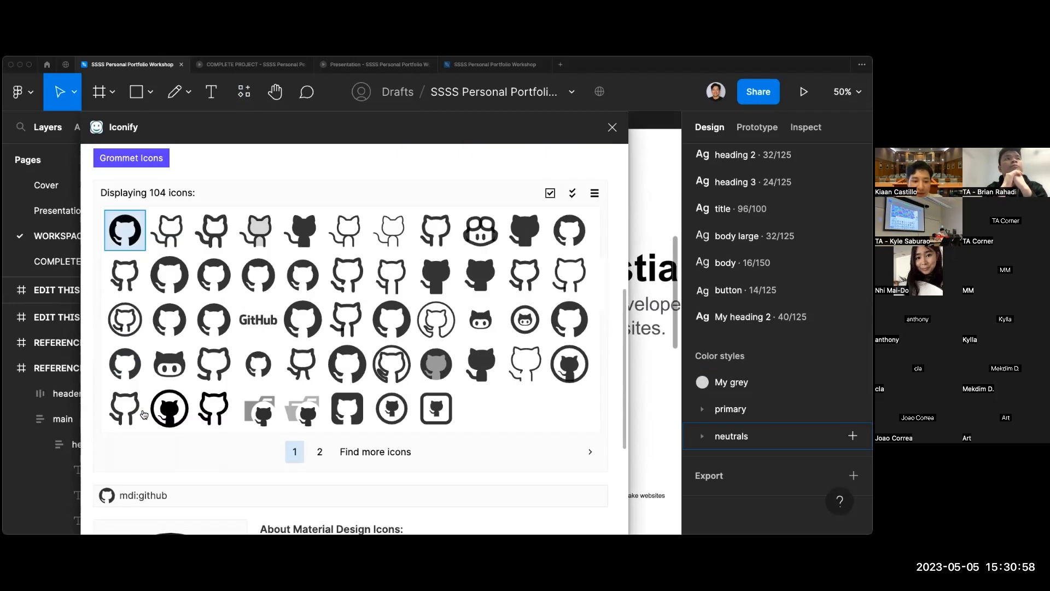
scroll(144, 414, down, 3)
scroll(658, 375, down, 2)
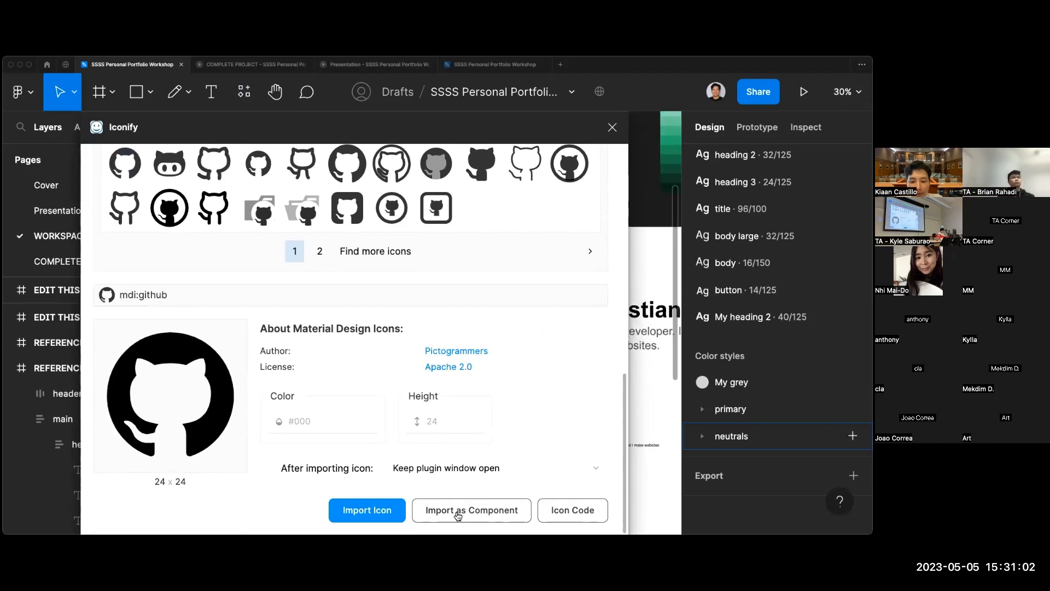
Drop the mdi:github icon from Iconify onto the canvas, then close the plugin.
scroll(257, 323, up, 3)
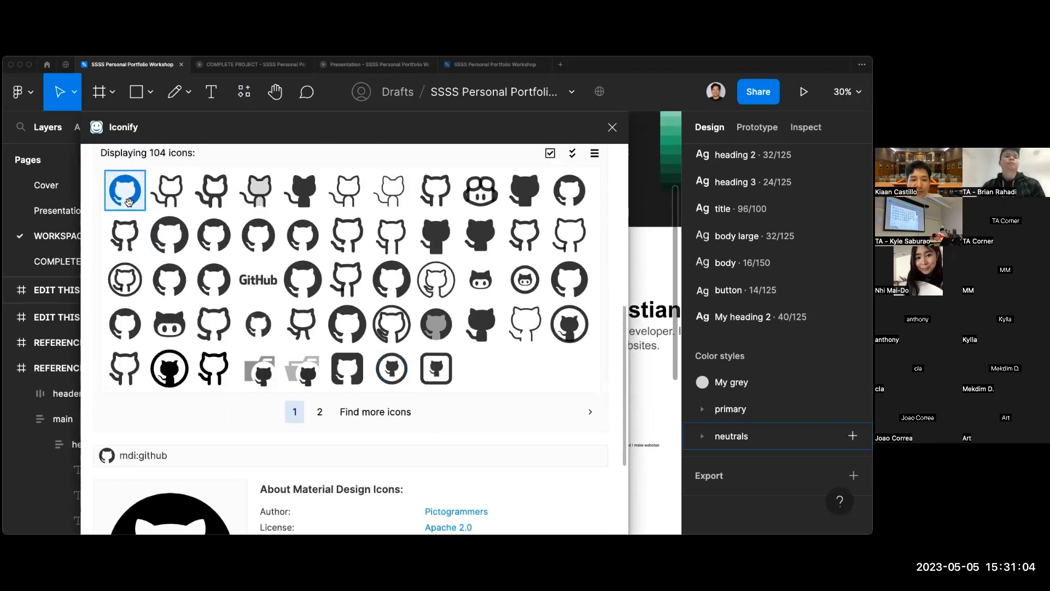
scroll(656, 302, down, 3)
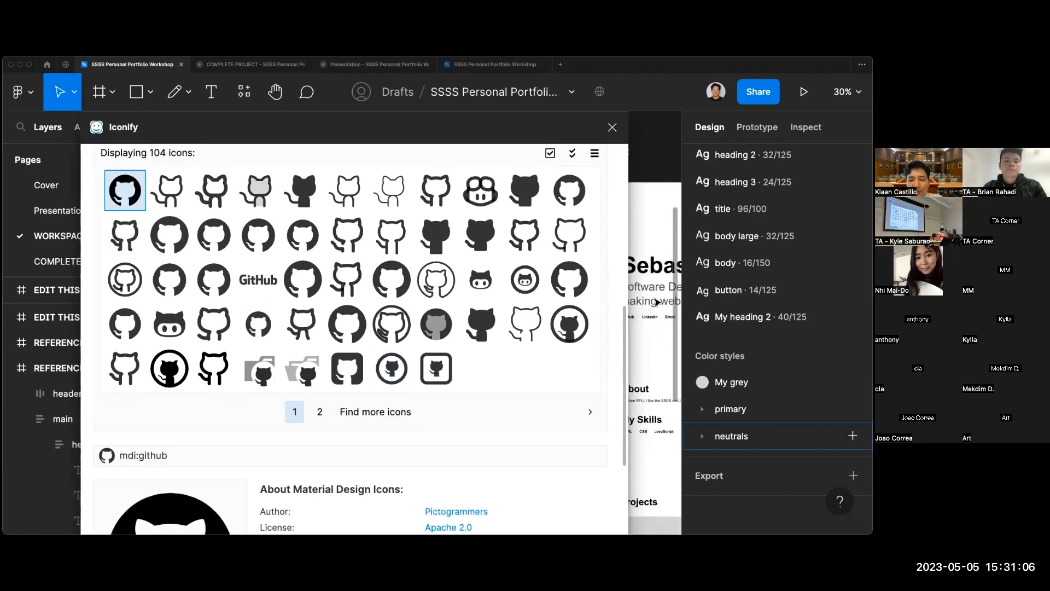
drag(569, 127, 490, 126)
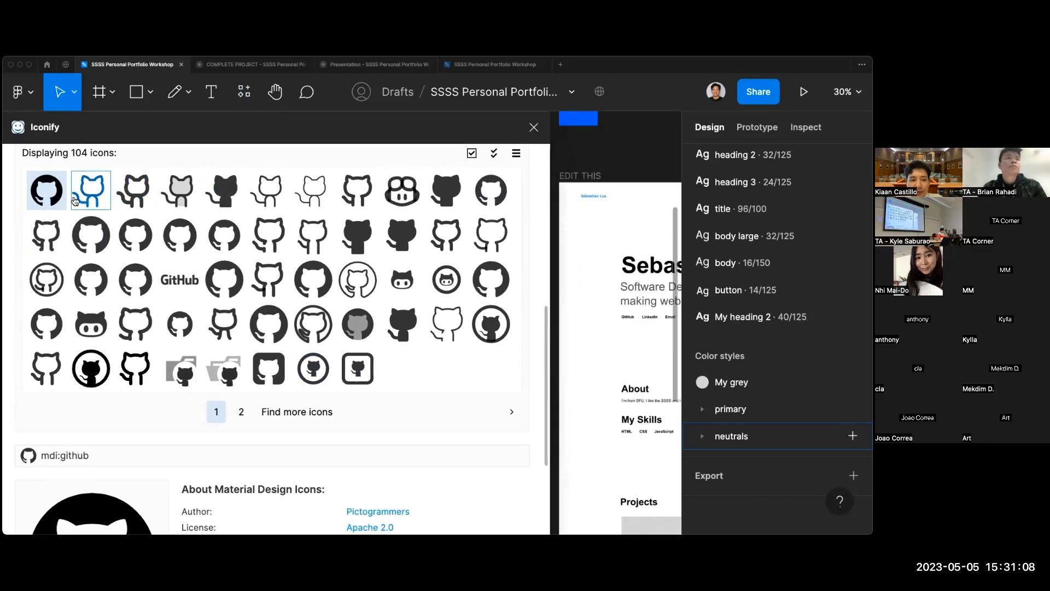
drag(629, 333, 629, 332)
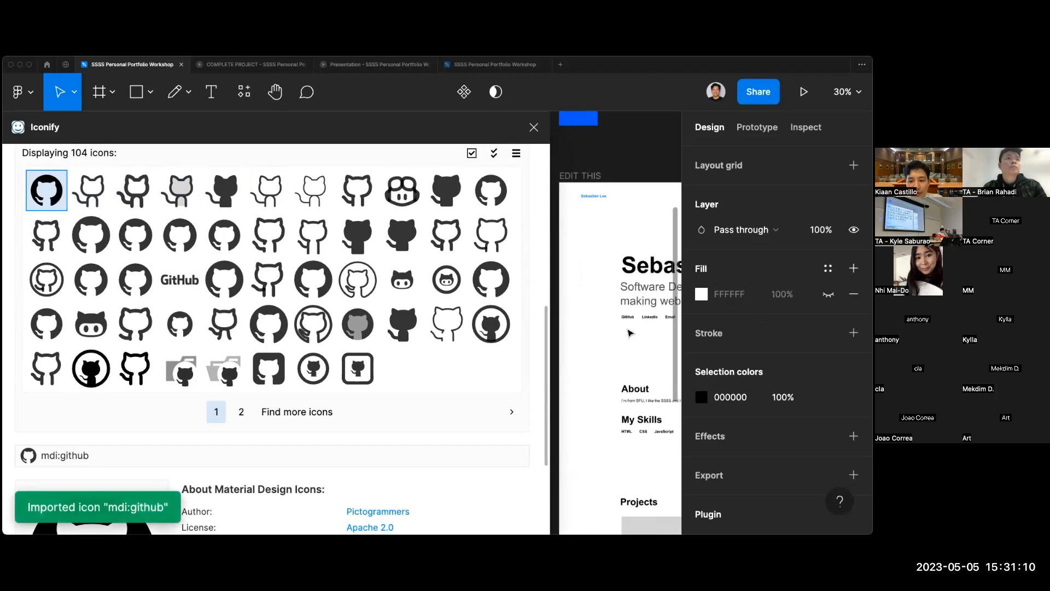
scroll(629, 332, right, 3)
scroll(628, 336, down, 5)
scroll(629, 335, down, 3)
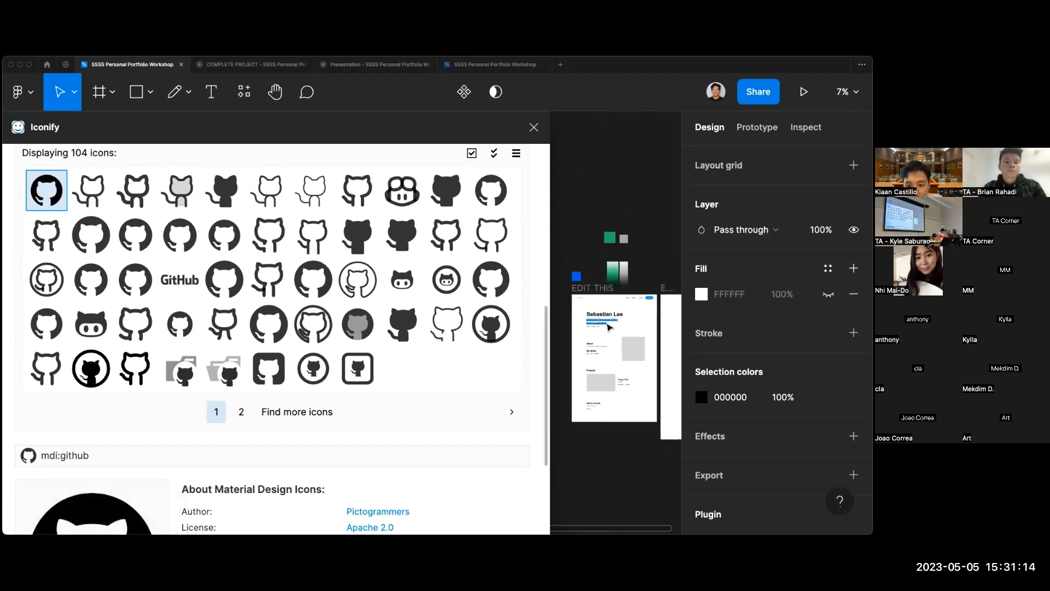
scroll(591, 332, up, 6)
scroll(590, 334, up, 3)
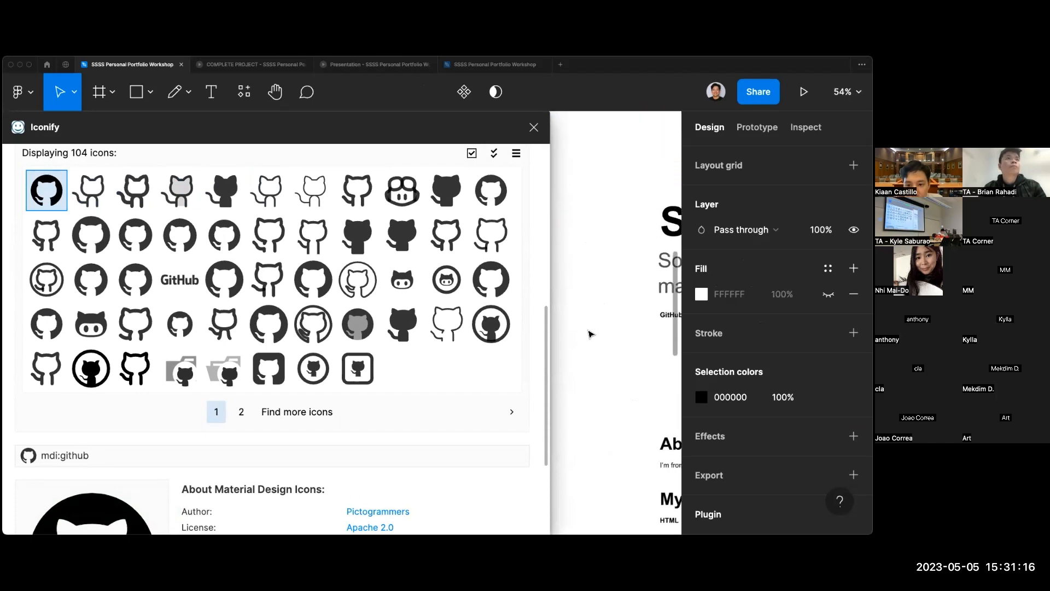
click(585, 332)
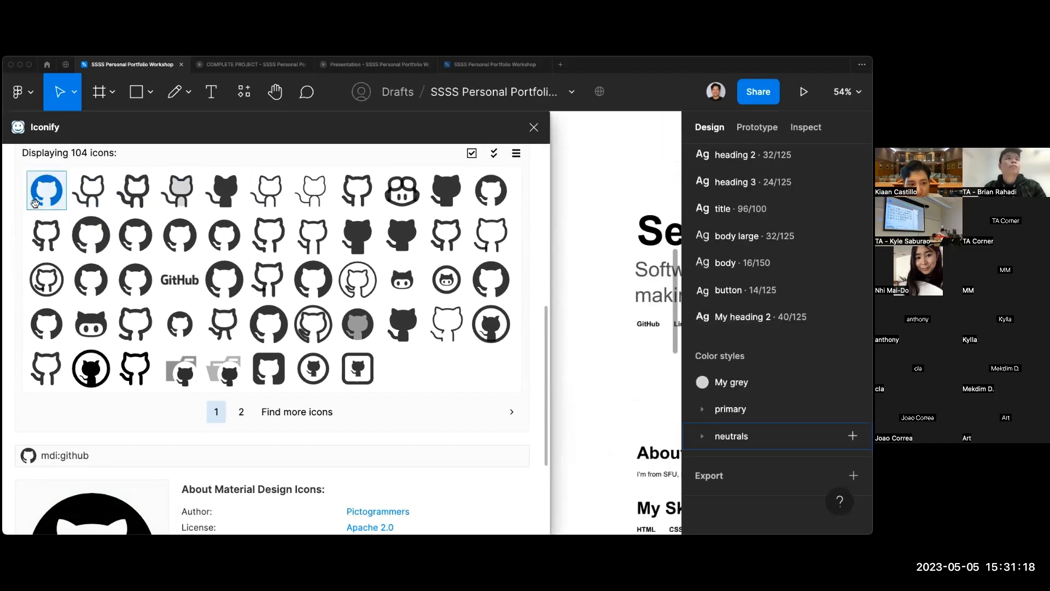
drag(578, 294, 578, 295)
scroll(601, 304, down, 3)
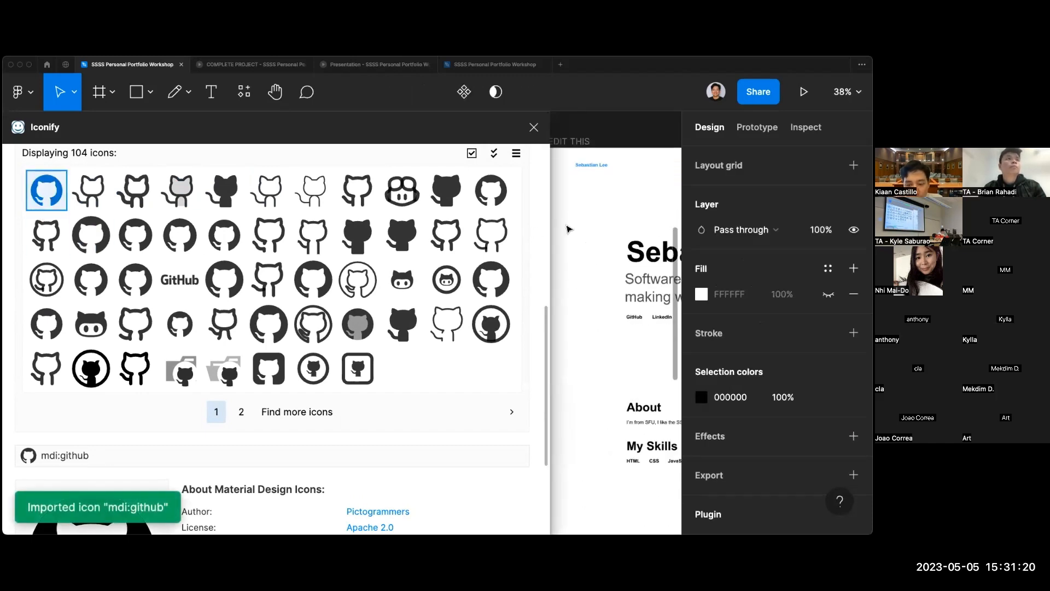
click(535, 127)
Delete the duplicate mdi:github icon and move the other into EDIT THIS beside GitHub.
scroll(447, 301, right, 2)
scroll(447, 301, right, 3)
scroll(447, 301, down, 1)
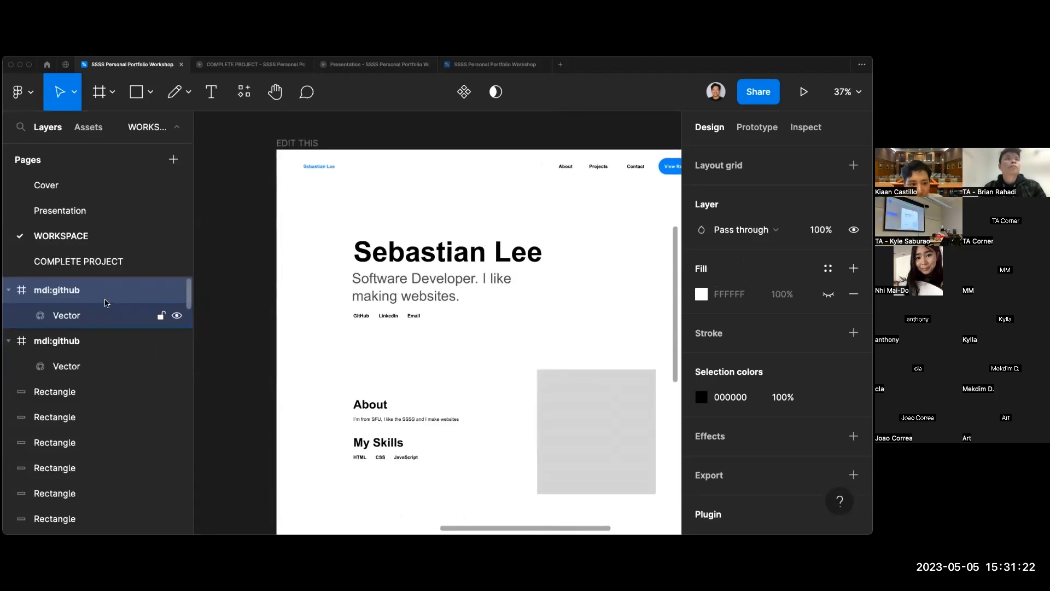
scroll(371, 349, down, 5)
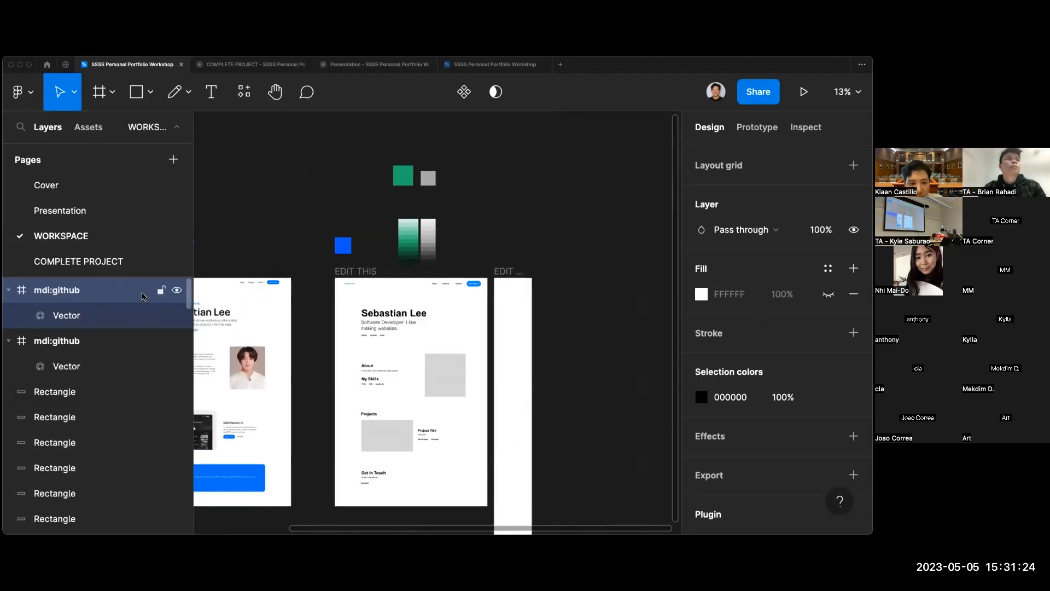
double_click(22, 295)
scroll(369, 348, down, 5)
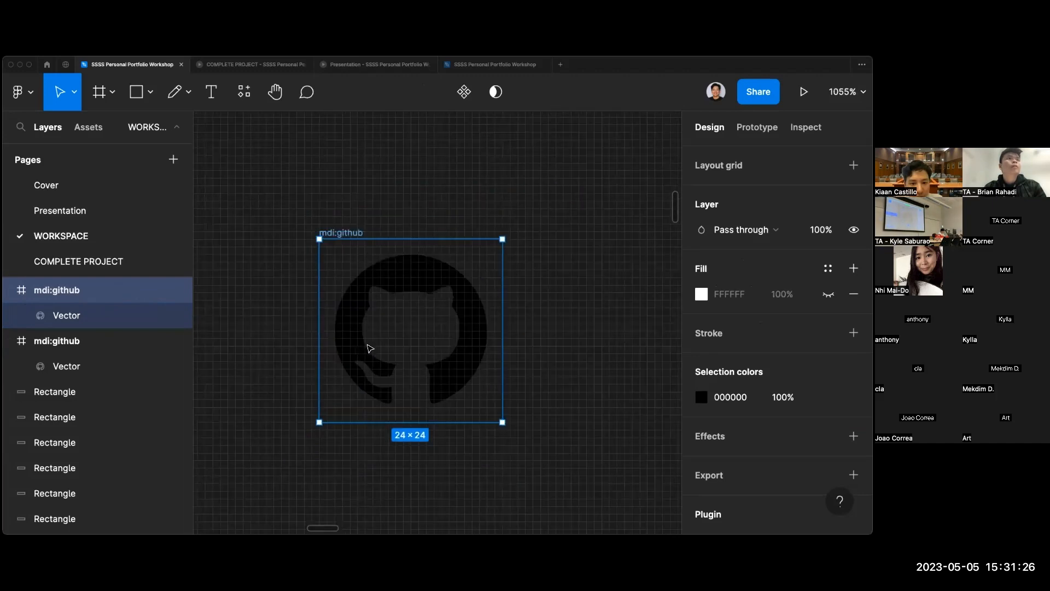
scroll(369, 347, down, 10)
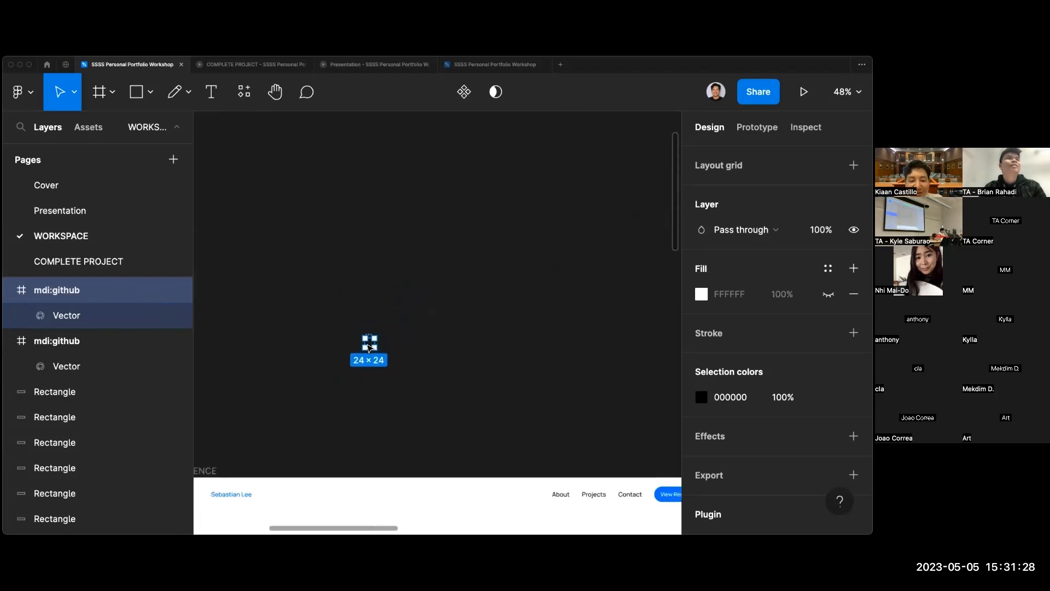
click(107, 342)
key(Delete)
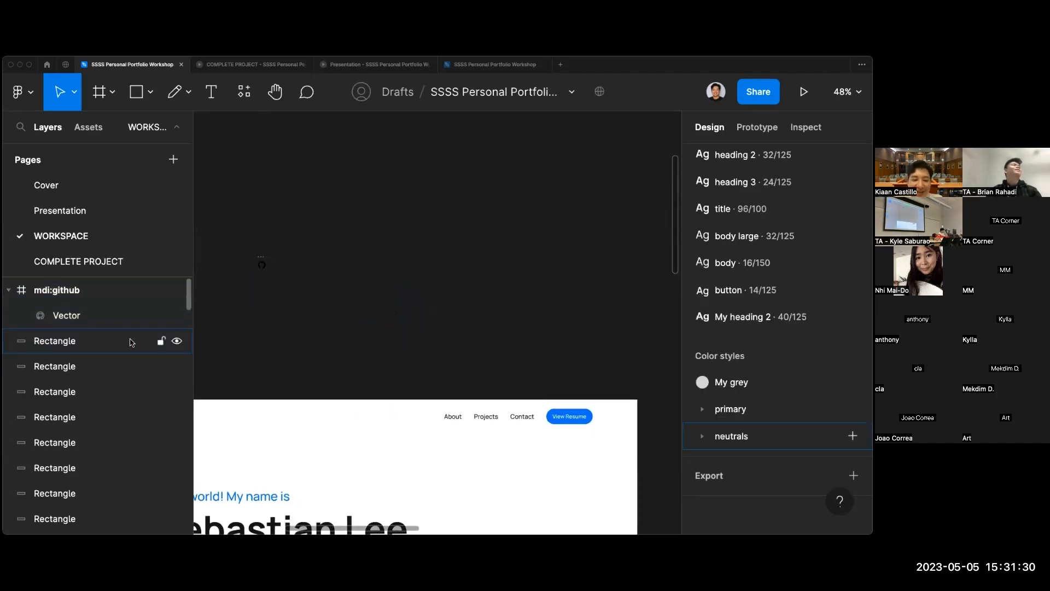
scroll(260, 279, down, 5)
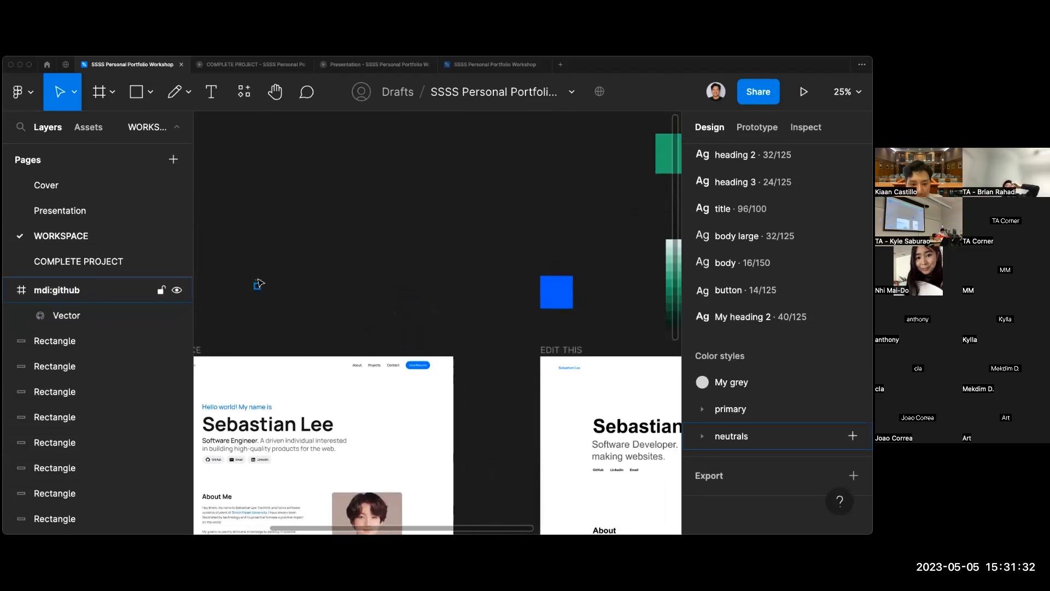
drag(258, 283, 619, 446)
scroll(586, 480, up, 6)
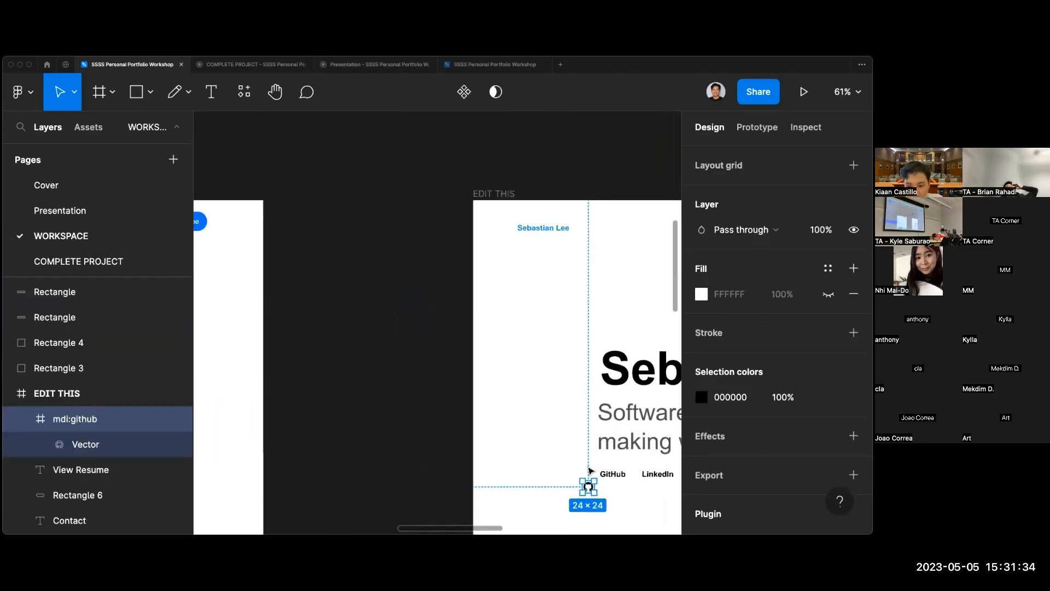
Select the GitHub icon, undoing an accidental edit to its vector outline.
click(426, 404)
scroll(389, 345, up, 4)
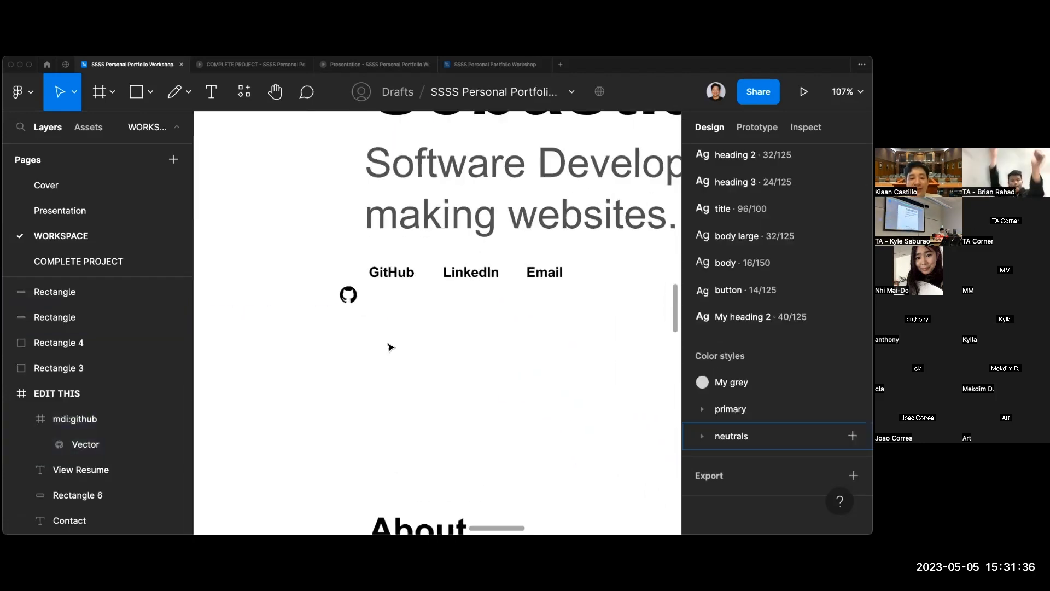
click(390, 343)
scroll(391, 343, up, 2)
double_click(389, 339)
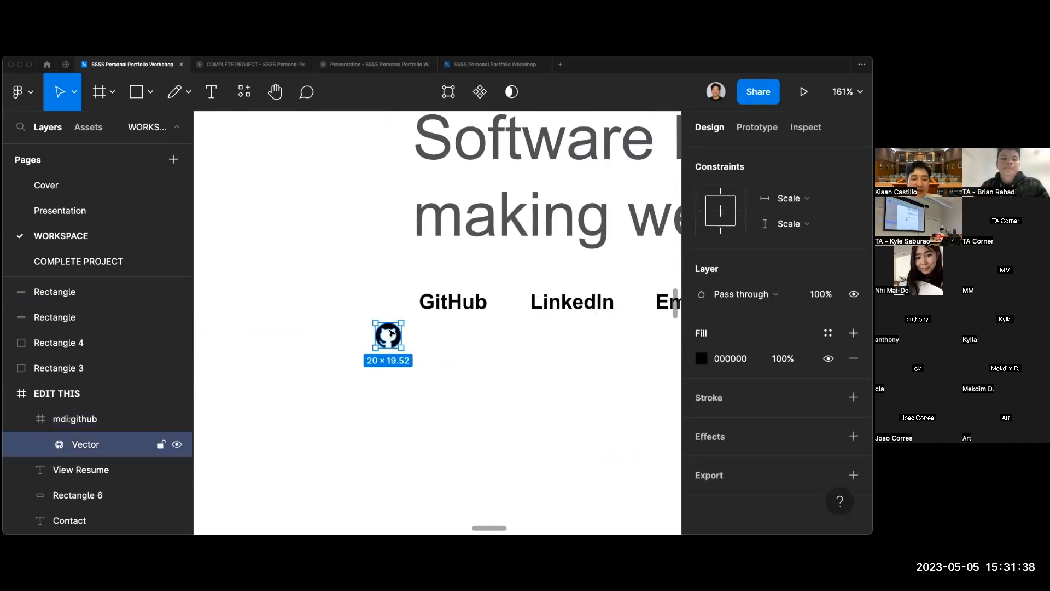
scroll(390, 338, up, 5)
scroll(389, 332, up, 3)
double_click(396, 322)
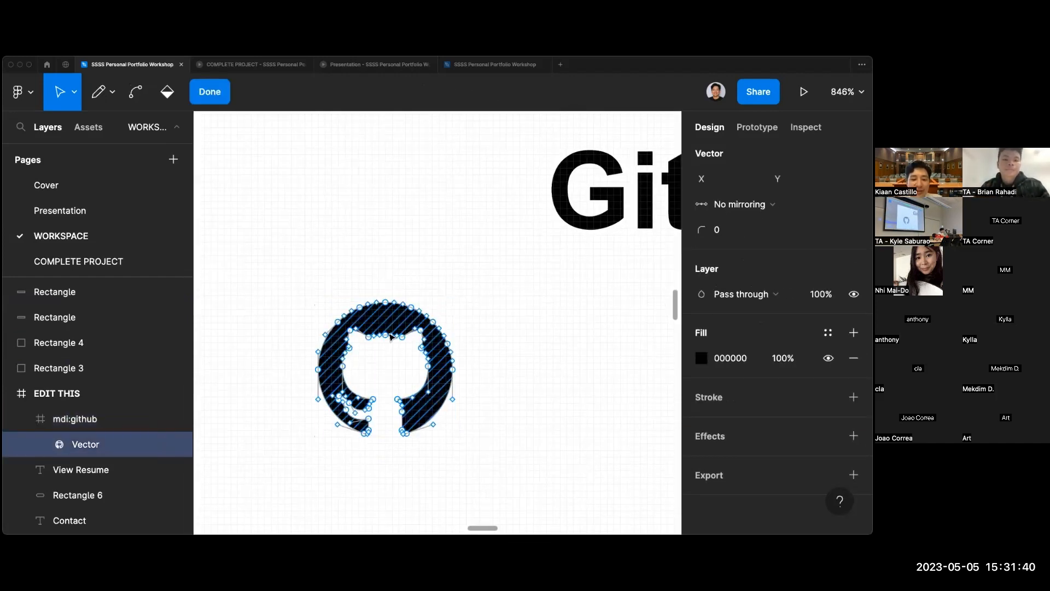
drag(406, 309, 379, 322)
double_click(500, 329)
key(ctrl+z)
key(ctrl+z)
key(ctrl+z)
key(ctrl+z)
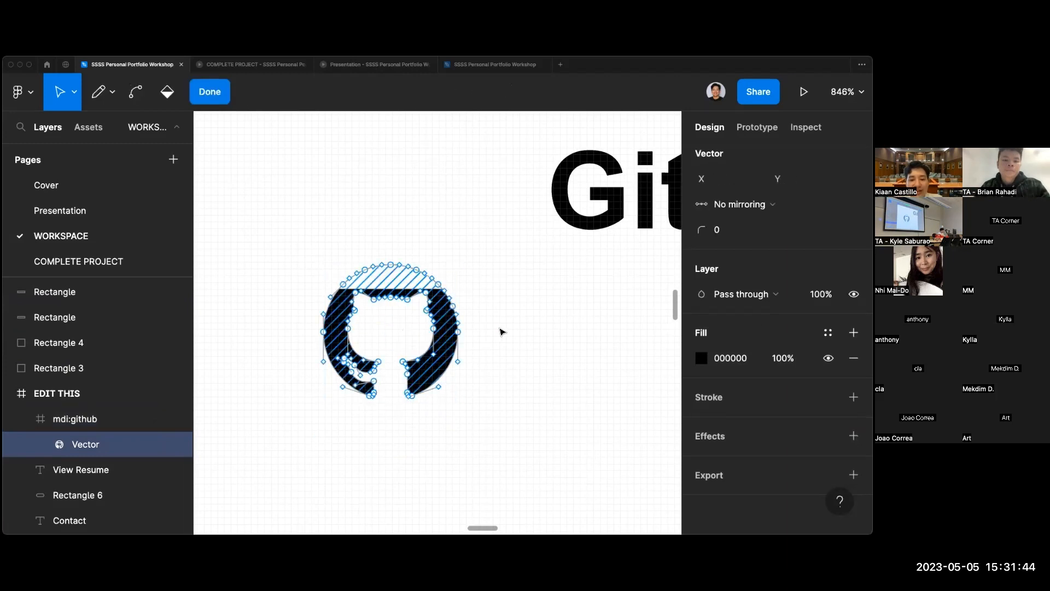
click(502, 331)
Shift the GitHub icon and its label right to align with the Software Developer text.
scroll(500, 330, down, 3)
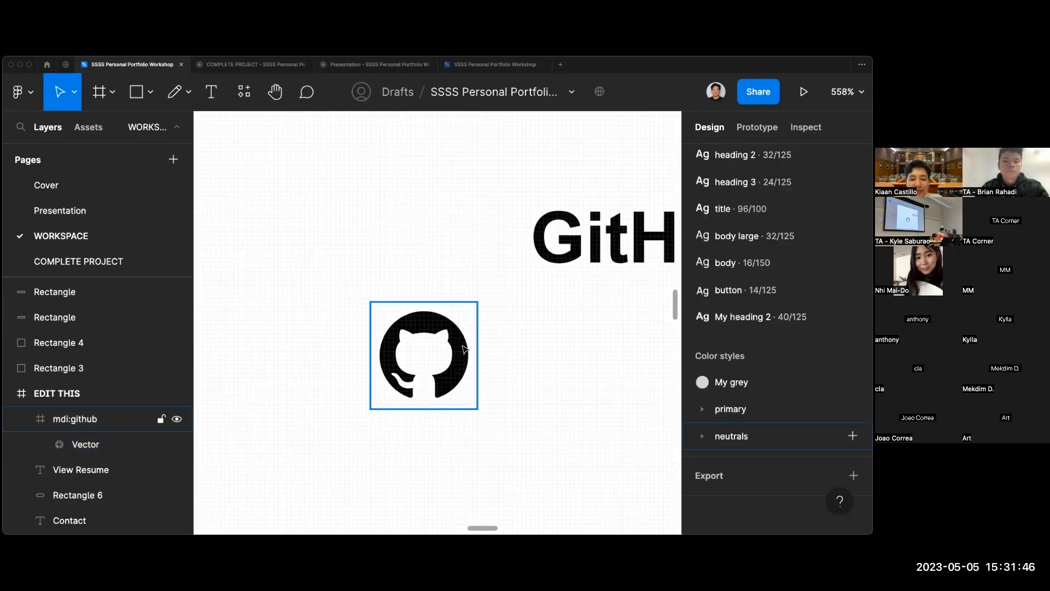
click(464, 349)
scroll(464, 349, down, 5)
scroll(463, 349, down, 5)
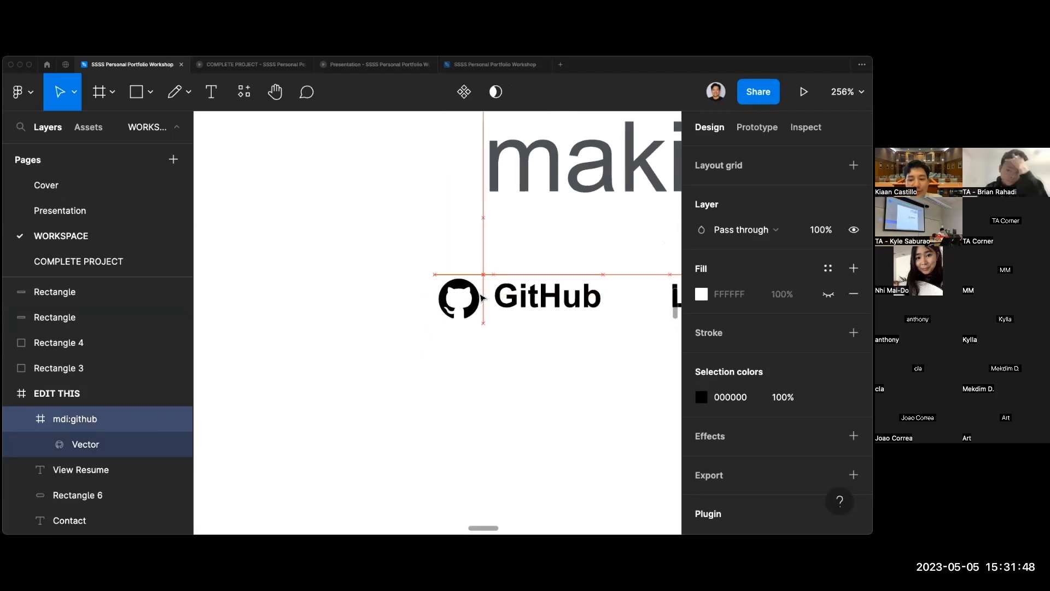
scroll(483, 294, right, 5)
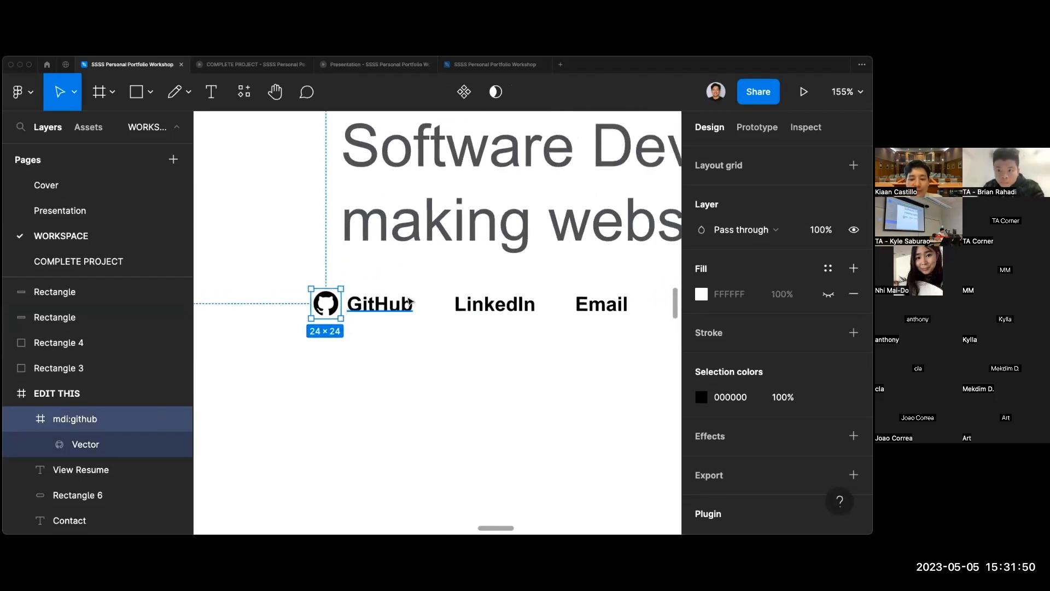
shift+click(408, 301)
drag(378, 305, 408, 303)
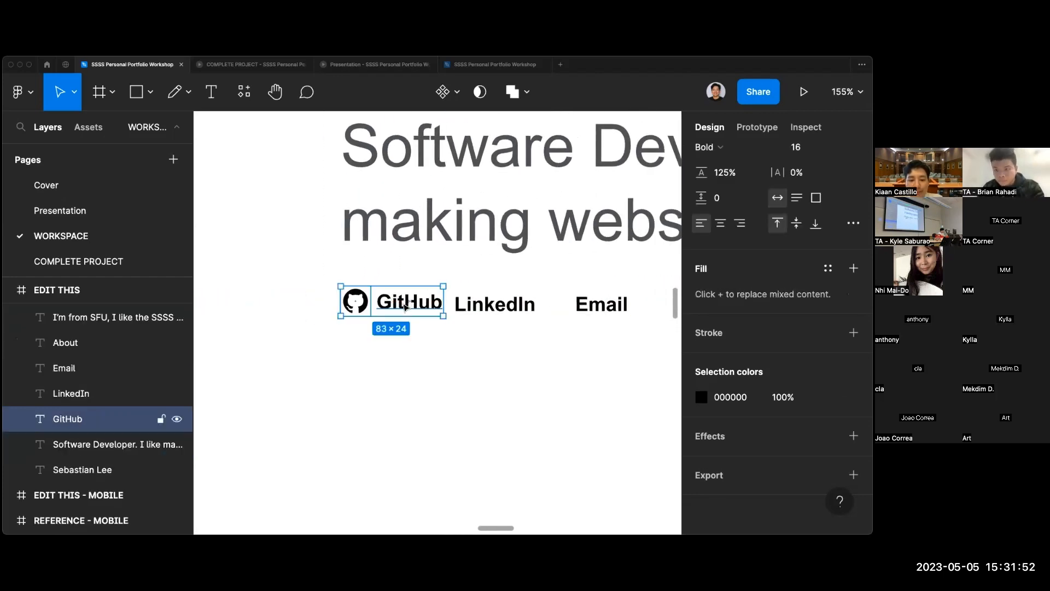
scroll(458, 328, down, 3)
drag(563, 328, 508, 317)
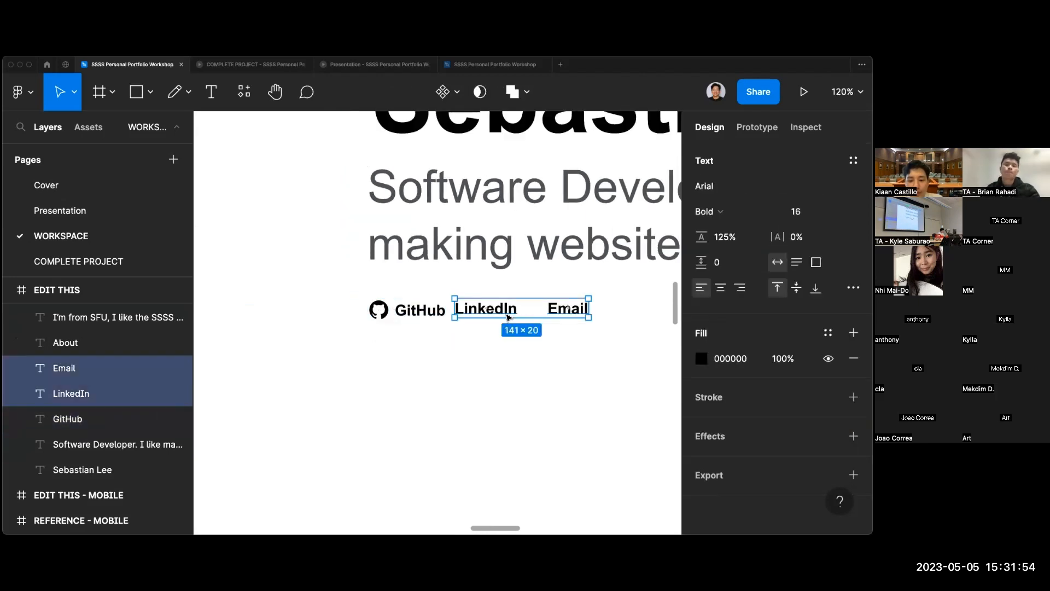
click(536, 356)
scroll(536, 356, down, 3)
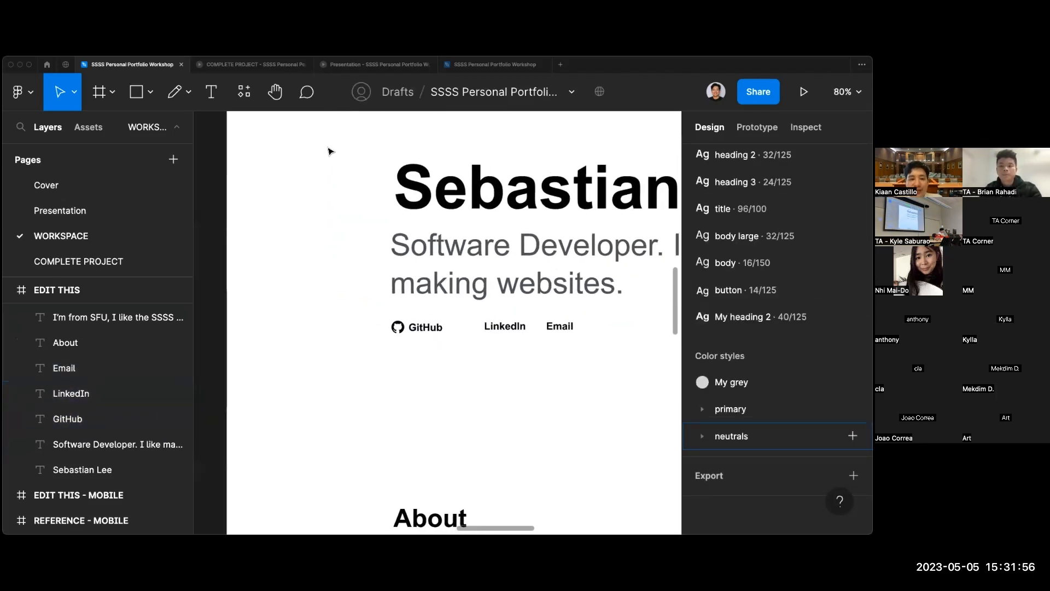
click(251, 103)
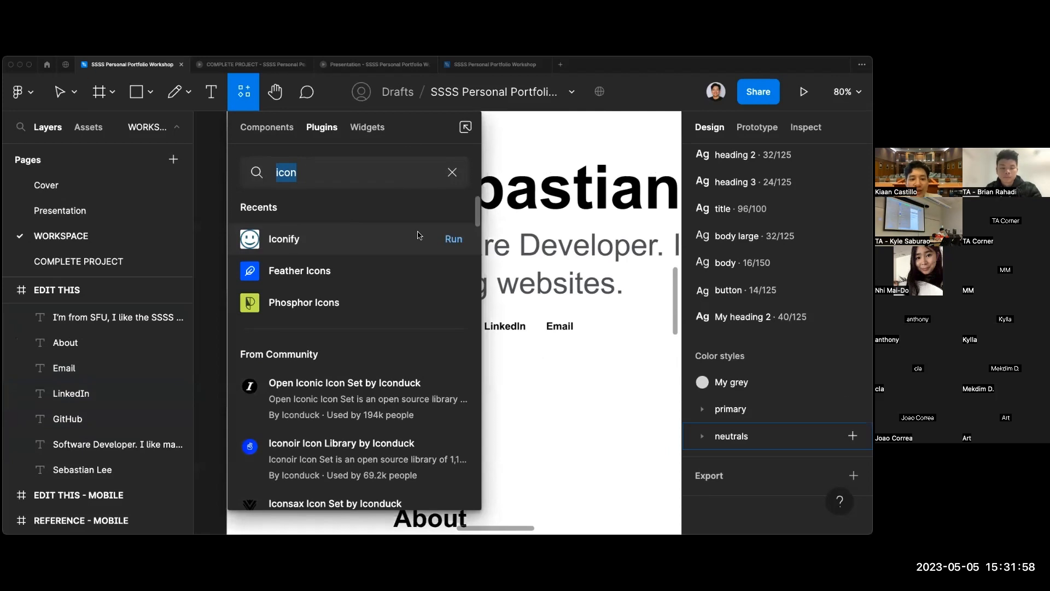
Search Iconify for 'linkedin' and import the 24 × 24 mdi:linkedin icon.
click(453, 241)
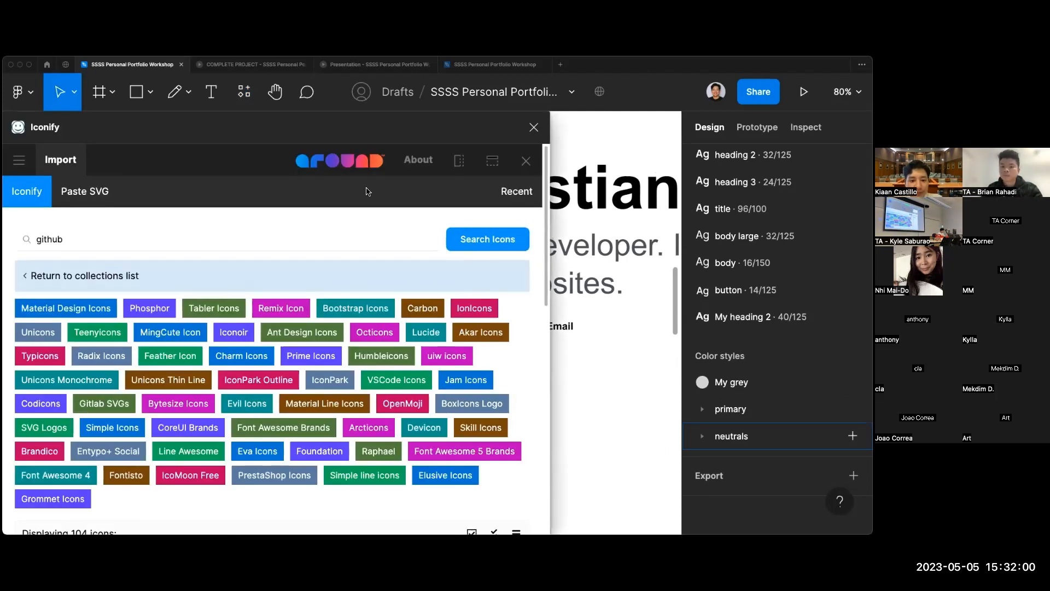
click(336, 231)
scroll(581, 351, left, 5)
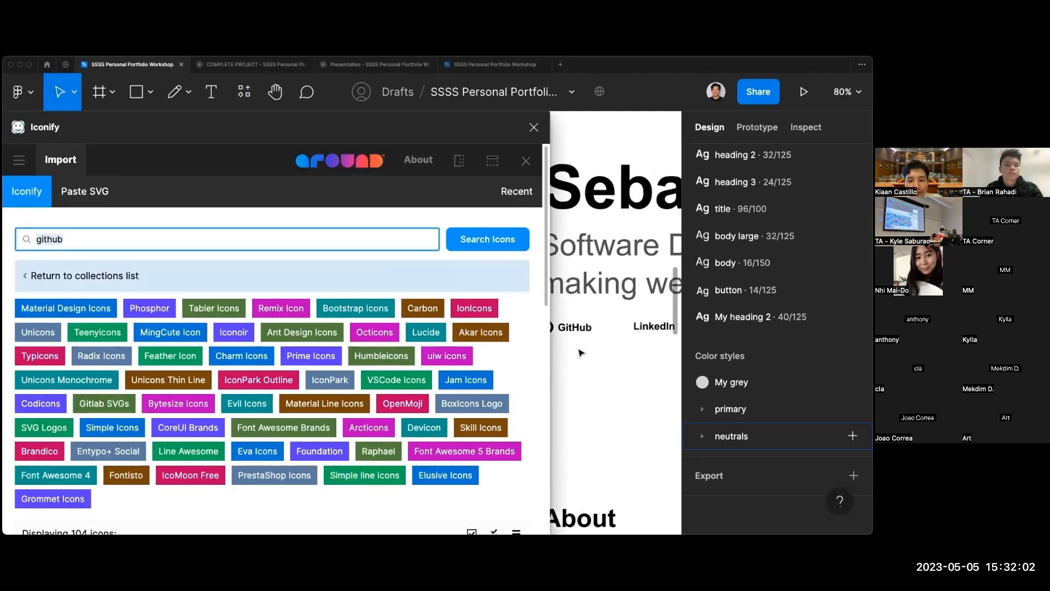
key(Return)
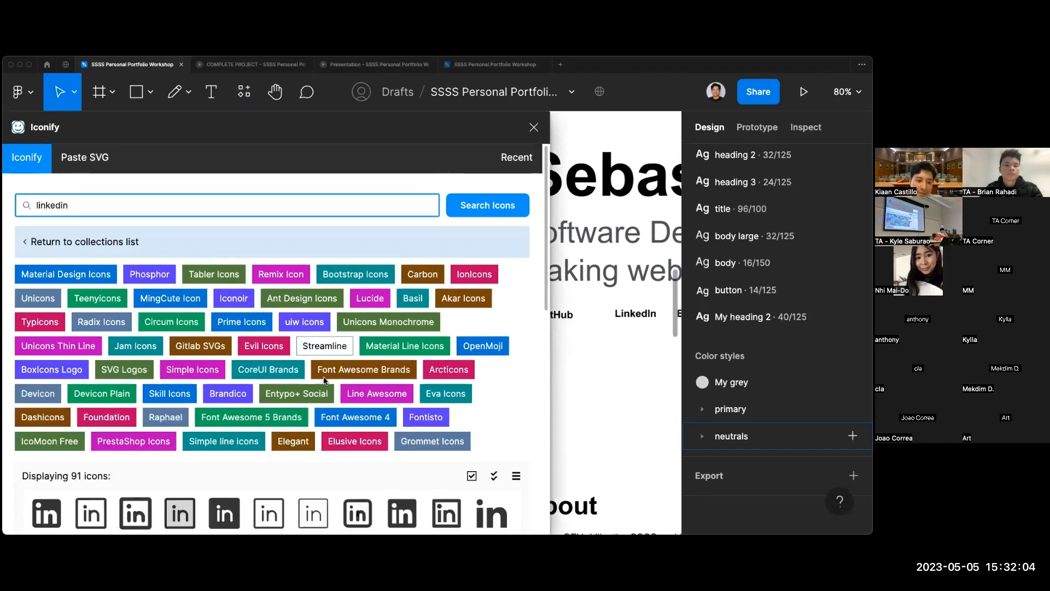
scroll(53, 420, down, 3)
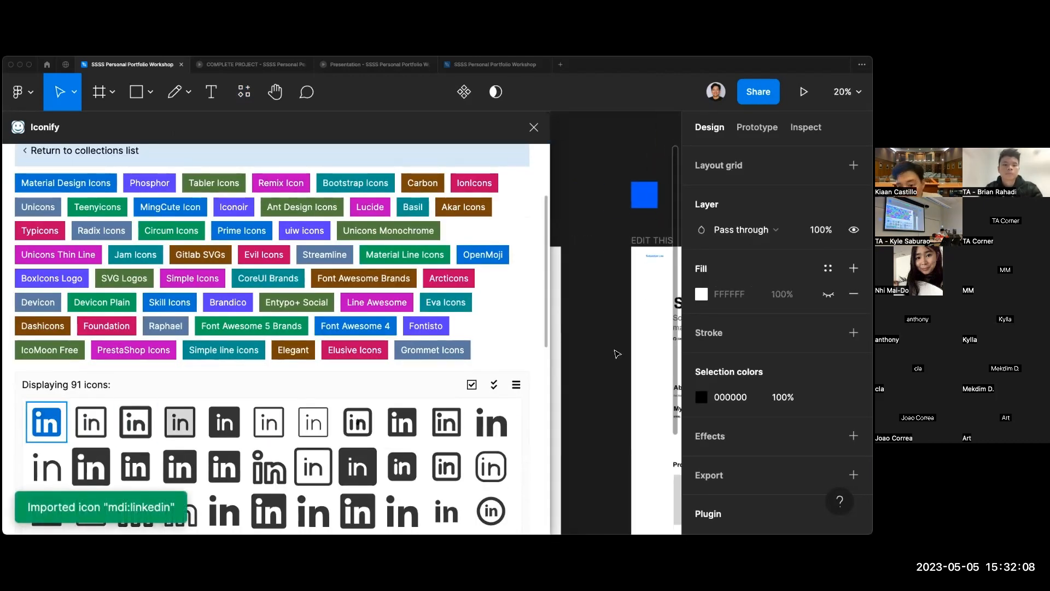
scroll(617, 354, right, 5)
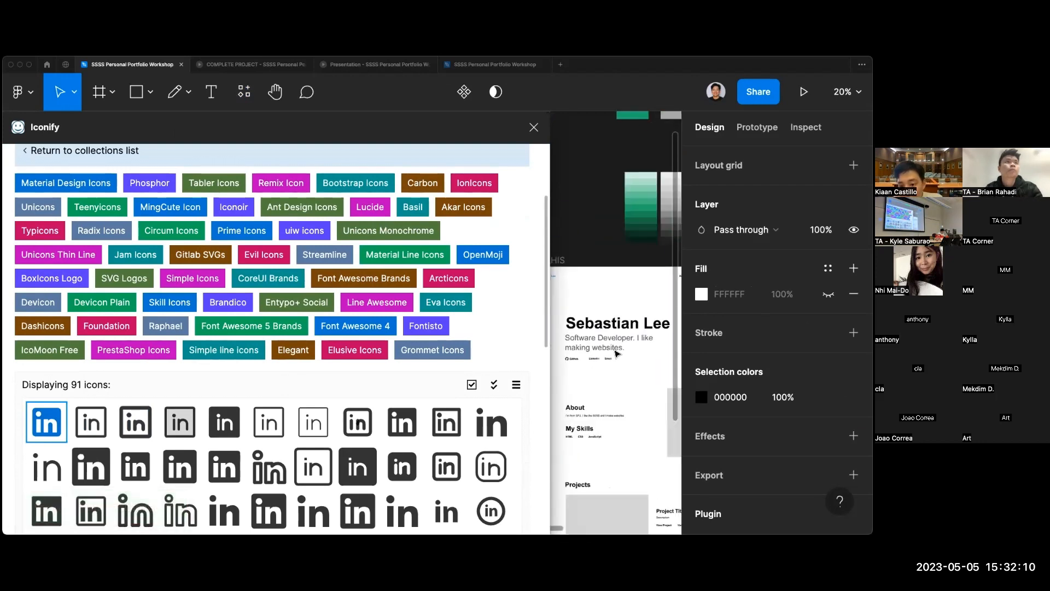
scroll(617, 353, down, 2)
scroll(617, 354, up, 2)
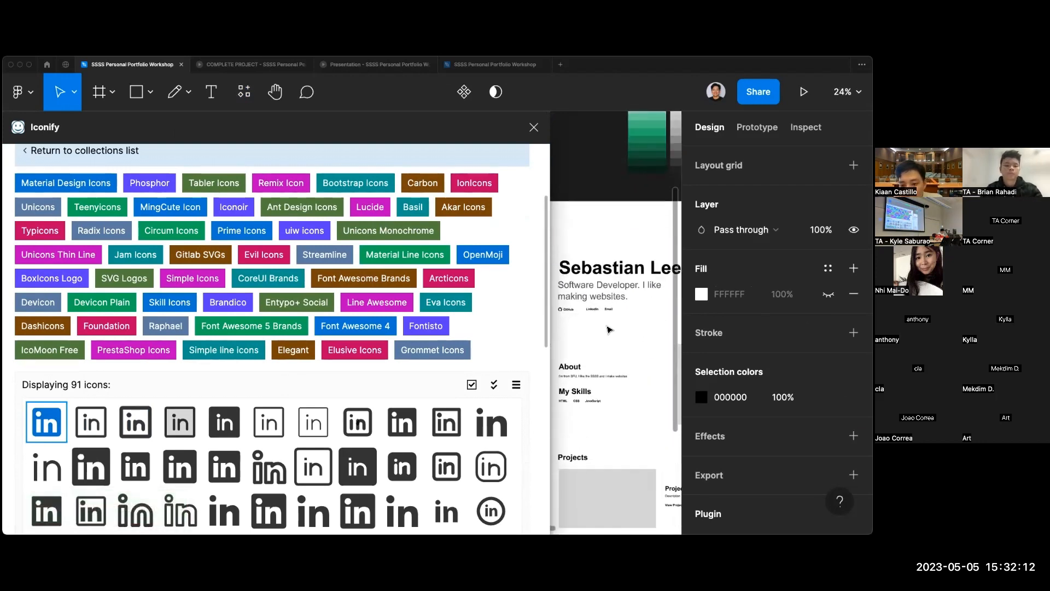
click(533, 128)
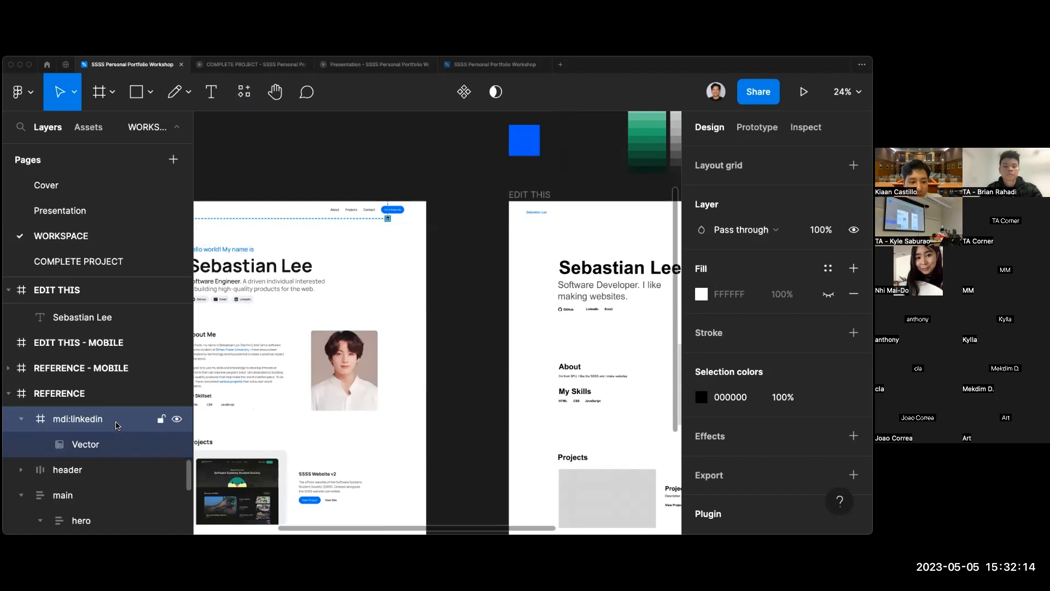
Move the mdi:linkedin icon beside the LinkedIn label in the EDIT THIS frame.
key(shift+2)
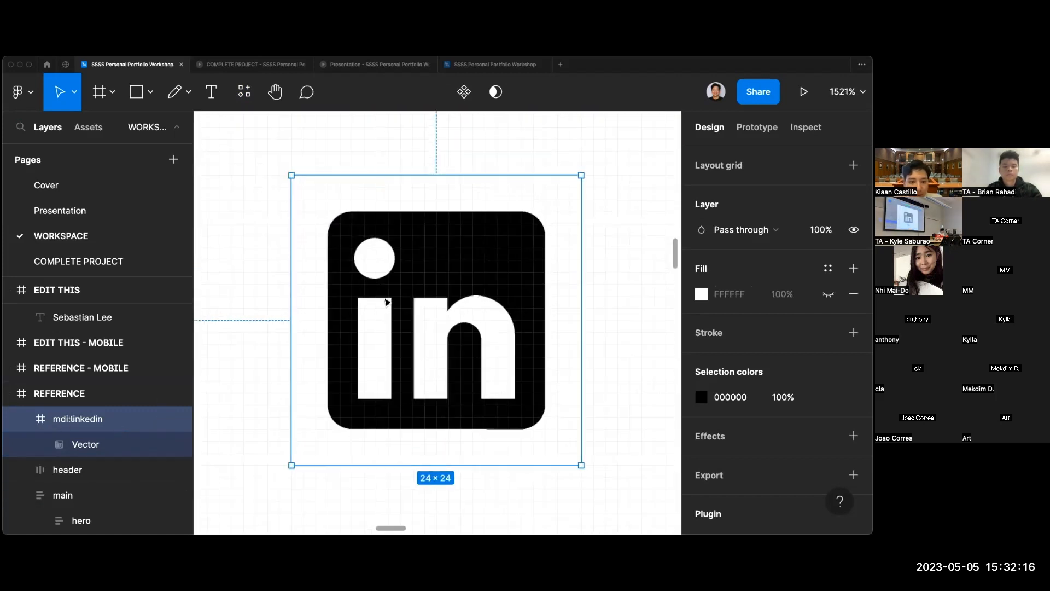
scroll(385, 301, down, 10)
scroll(385, 301, down, 10)
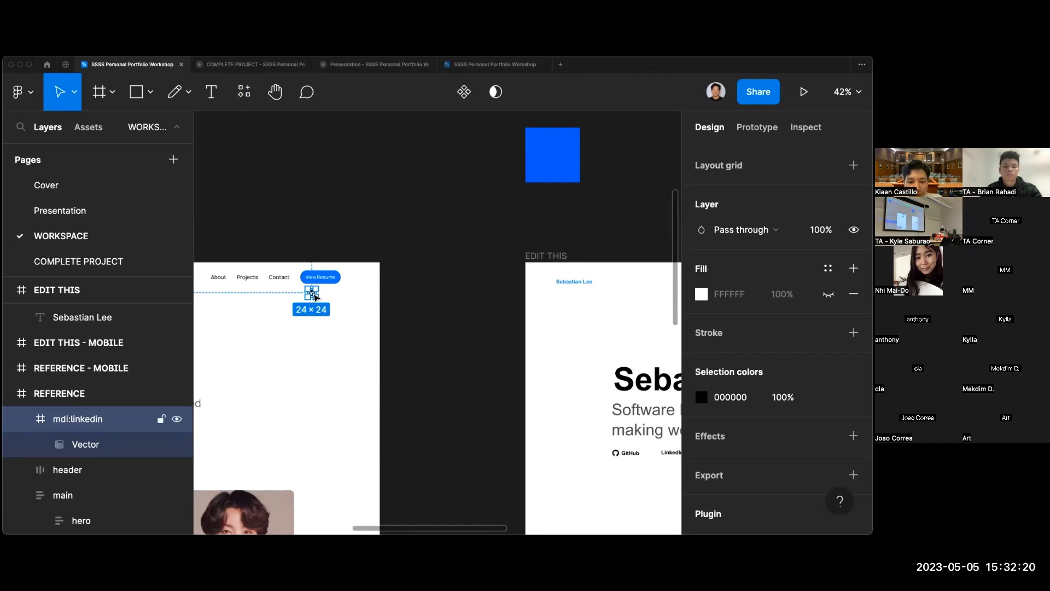
drag(314, 295, 530, 457)
scroll(531, 457, up, 4)
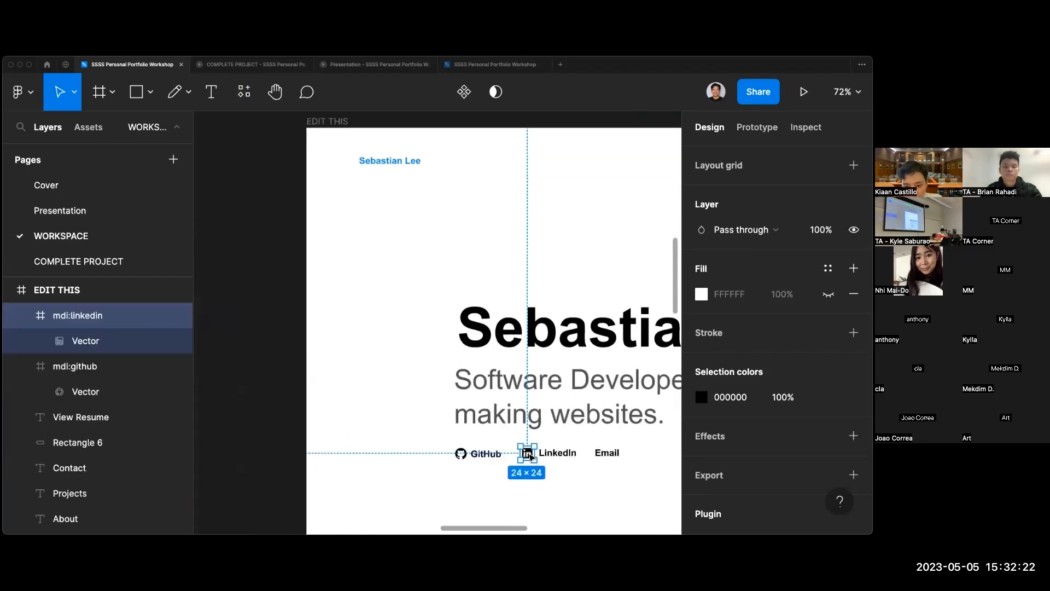
click(529, 490)
scroll(422, 457, down, 2)
scroll(422, 458, right, 2)
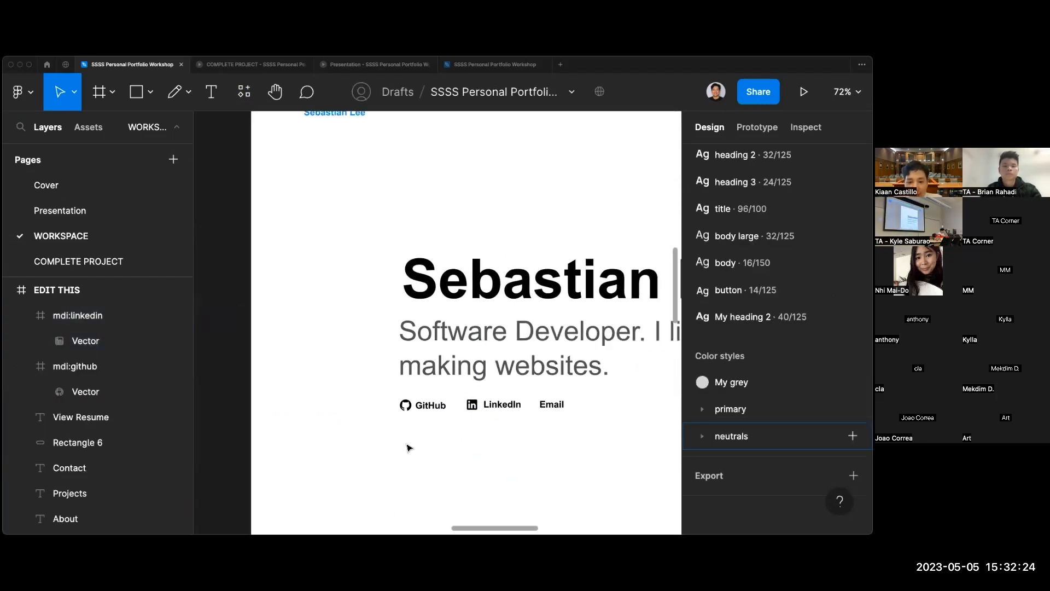
key(shift+i)
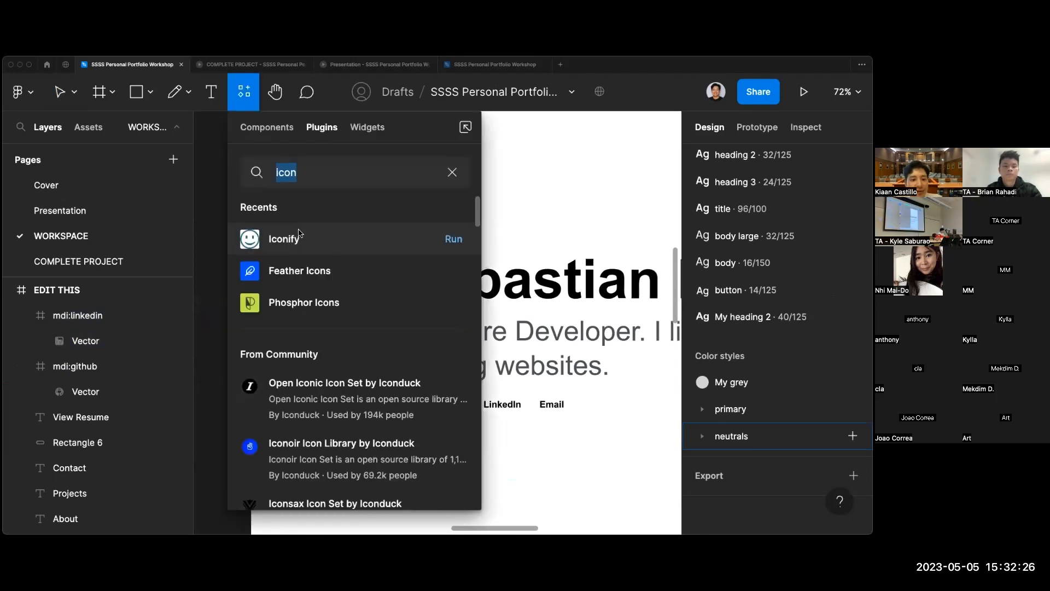
Relaunch Iconify, search 'email' and import the filled envelope mdi:email icon.
click(217, 193)
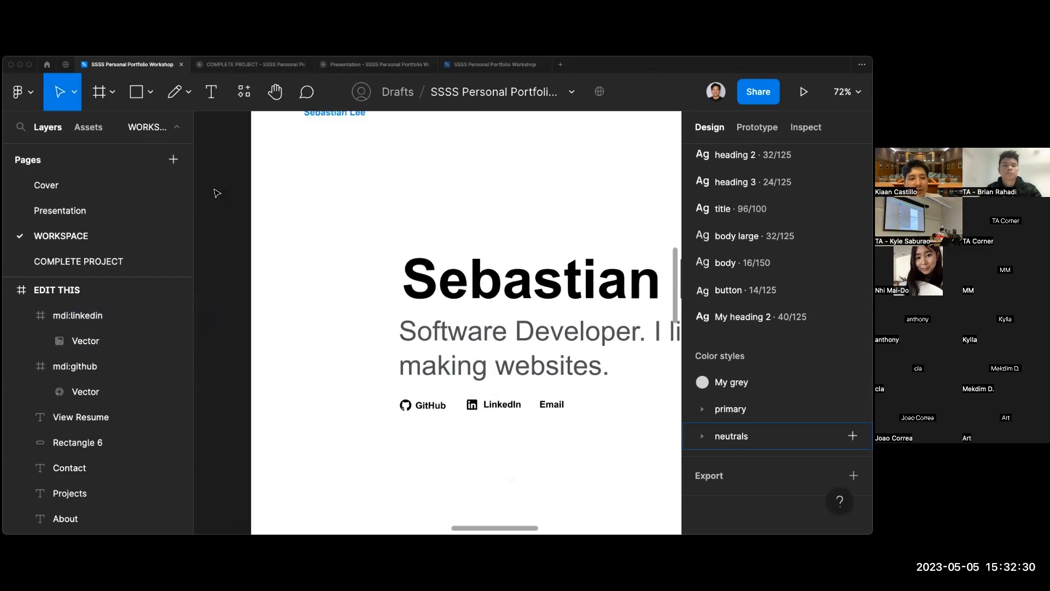
click(227, 58)
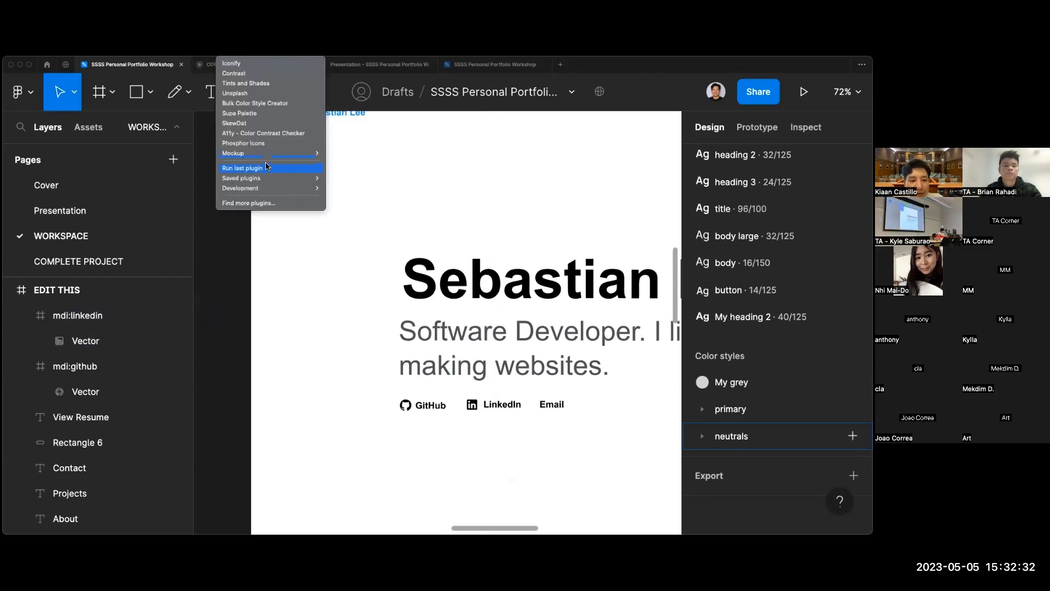
click(258, 280)
key(super+/)
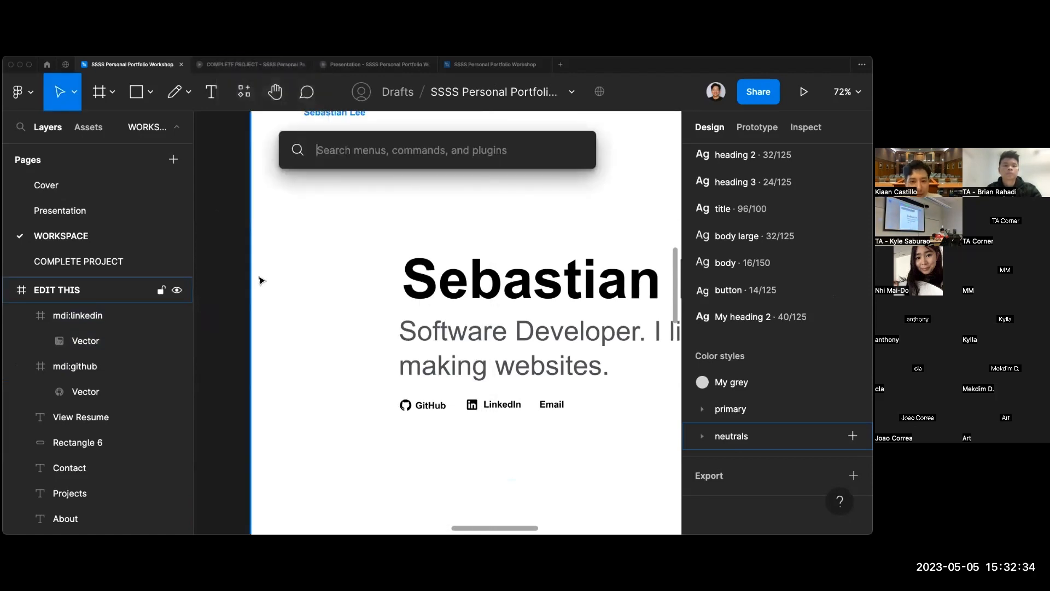
key(Escape)
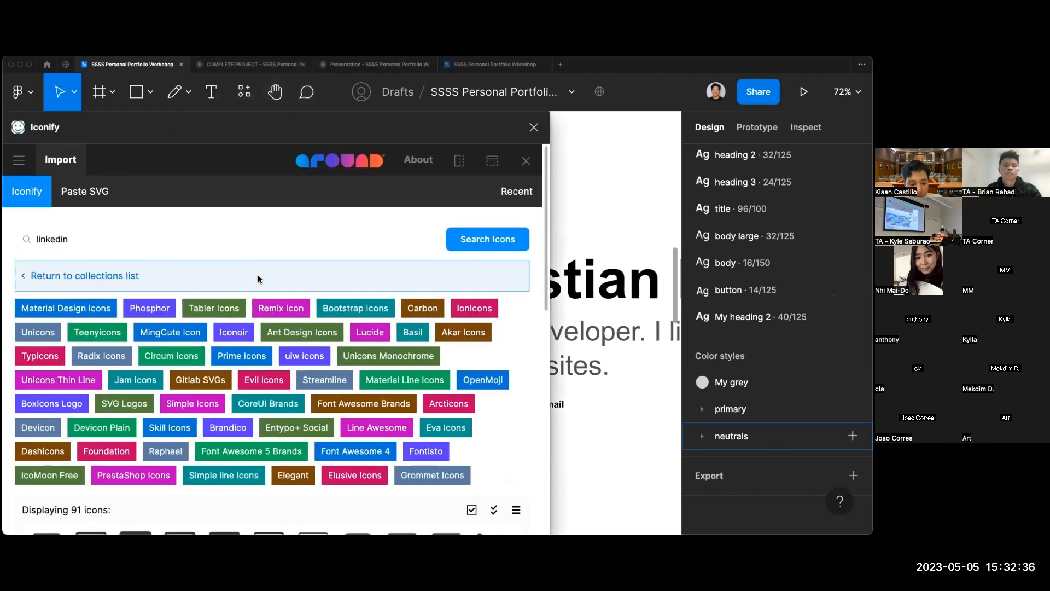
click(533, 128)
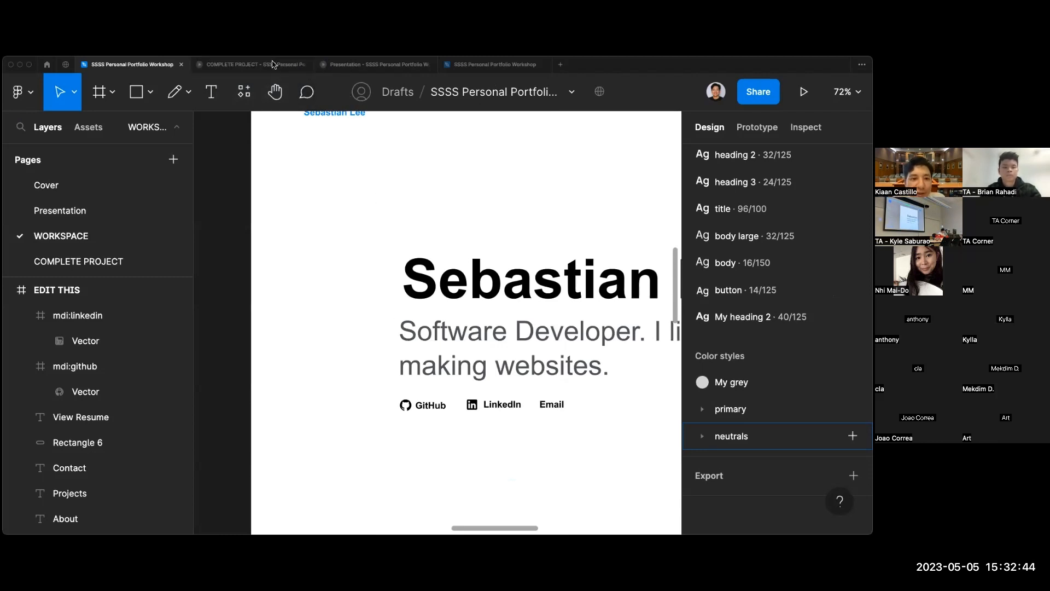
click(232, 52)
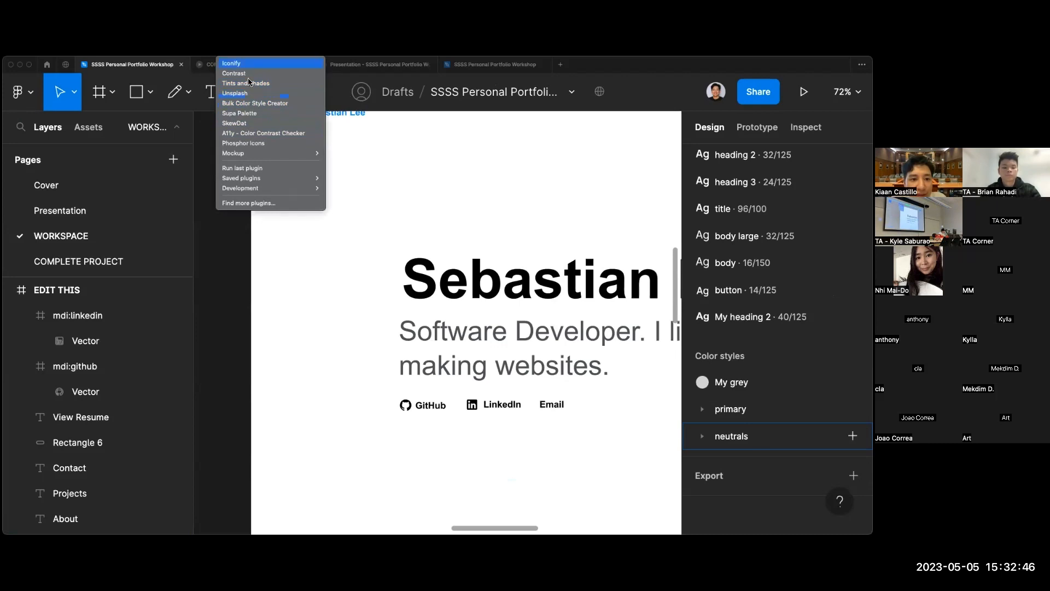
click(260, 171)
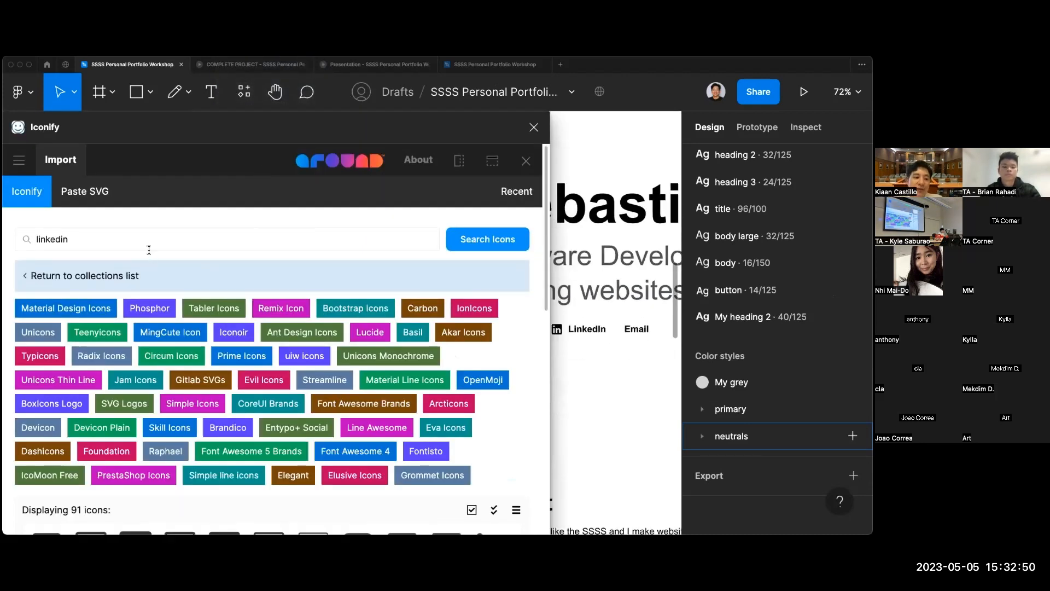
click(157, 244)
key(Return)
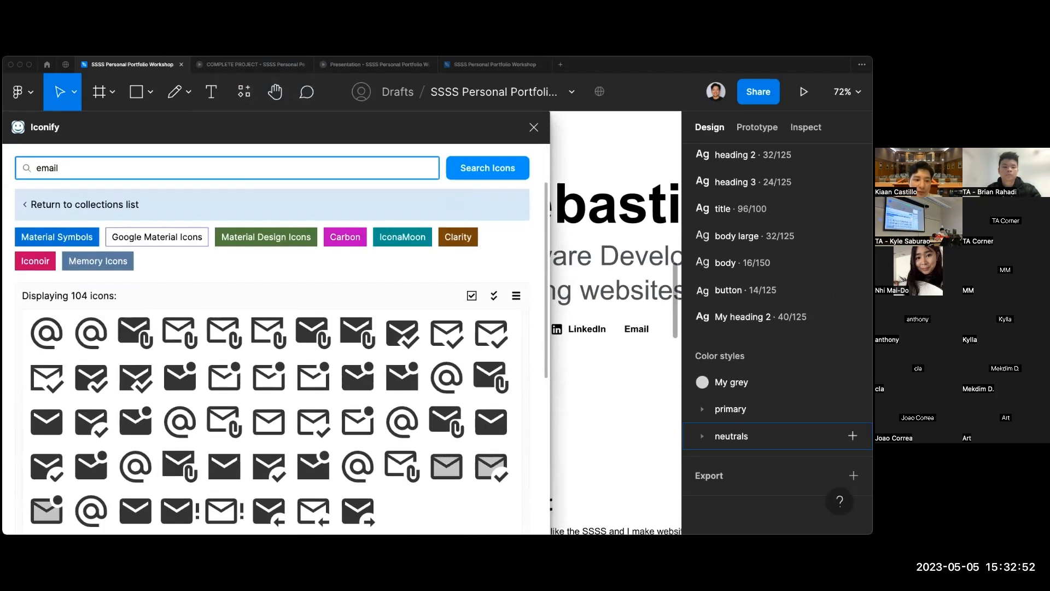
scroll(176, 328, down, 3)
click(129, 433)
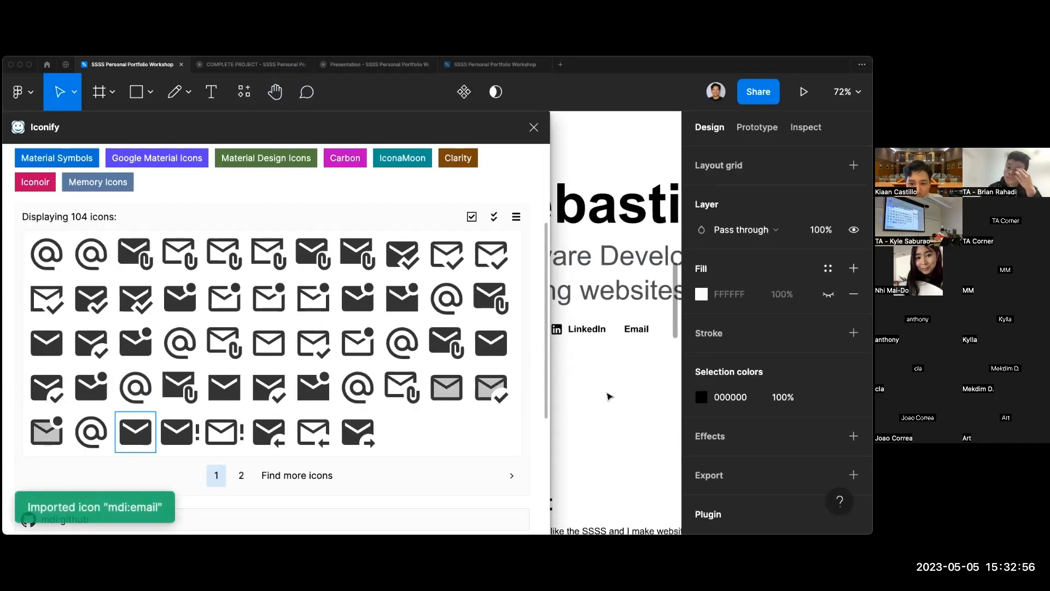
click(535, 128)
Select the header frame holding the email icon, reverting an accidental packed-spacing change.
scroll(530, 378, down, 5)
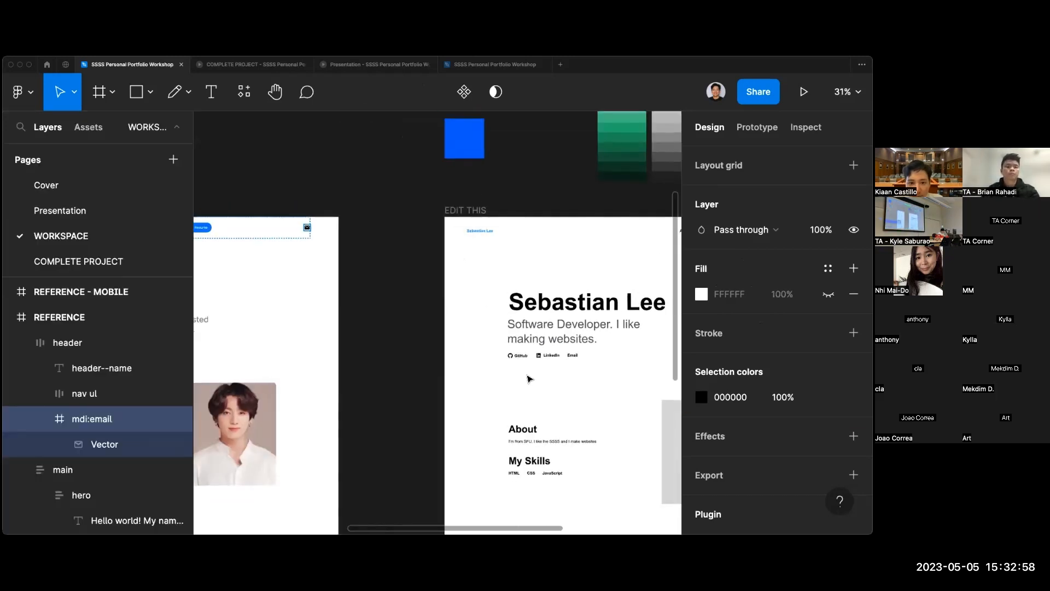
click(314, 234)
click(307, 229)
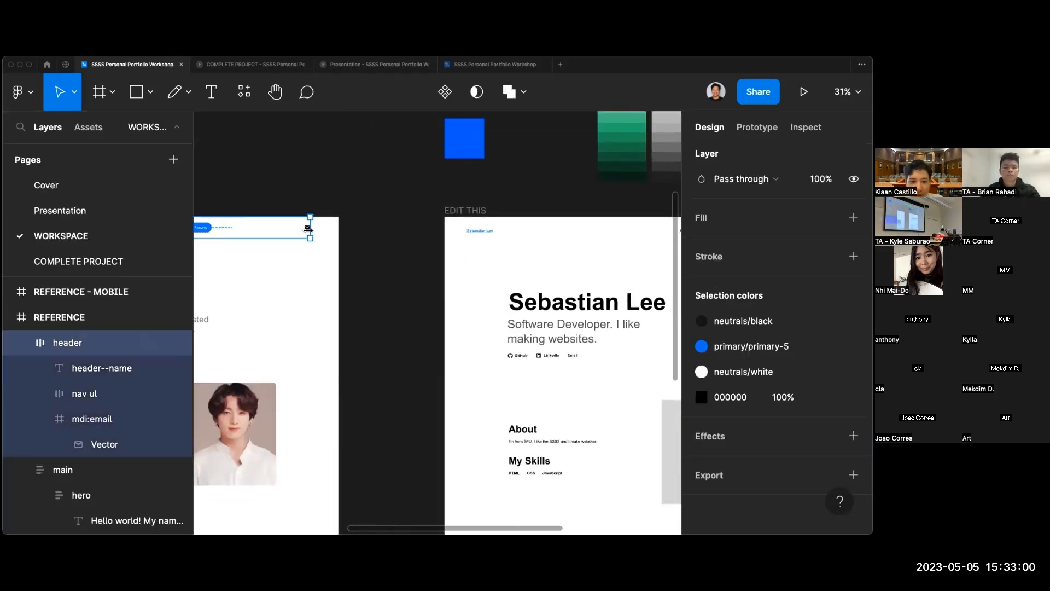
scroll(308, 229, up, 3)
double_click(309, 232)
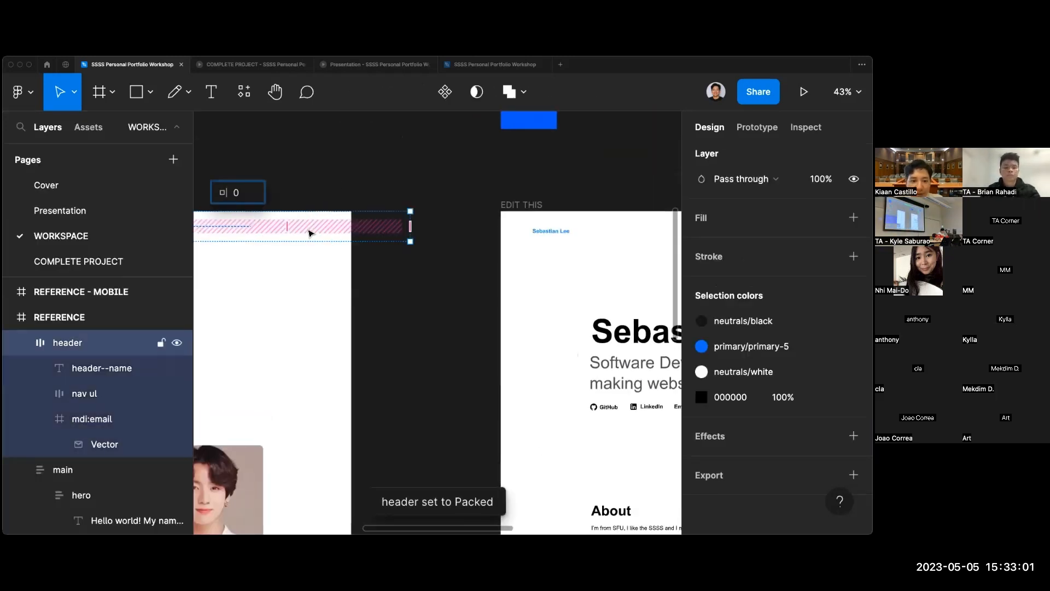
click(304, 276)
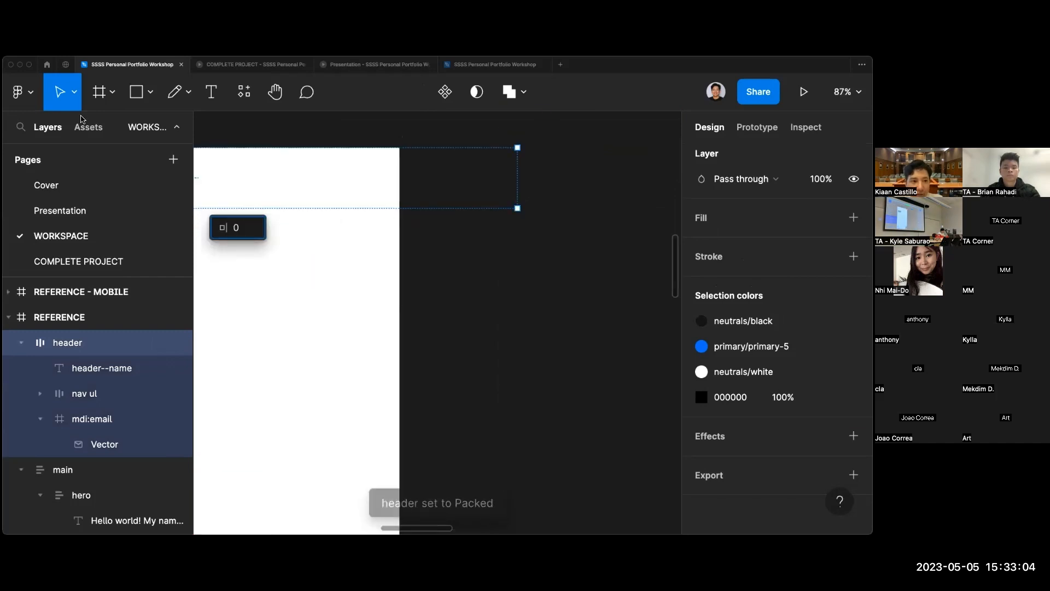
scroll(378, 274, down, 5)
key(super+z)
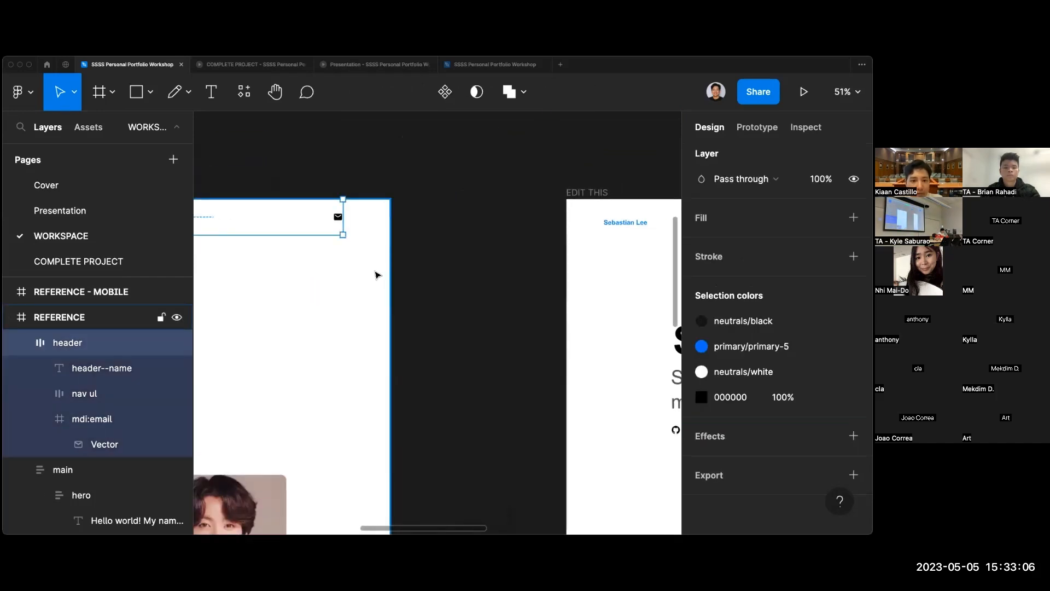
scroll(337, 217, up, 6)
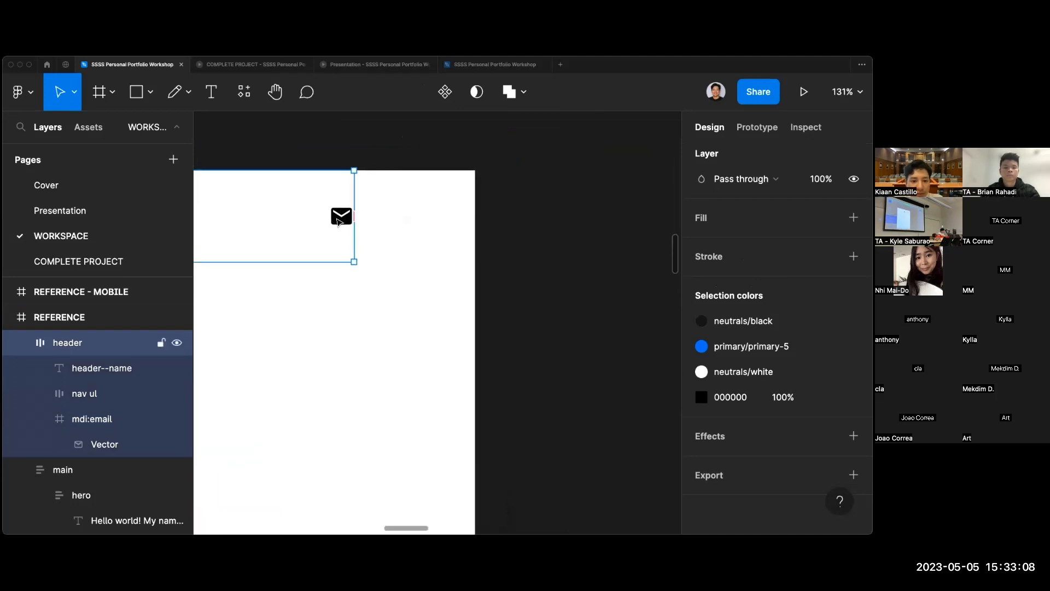
Cut mdi:email into the EDIT THIS frame and place it just left of the Email label.
click(339, 218)
key(super+x)
scroll(542, 363, right, 15)
scroll(541, 363, down, 7)
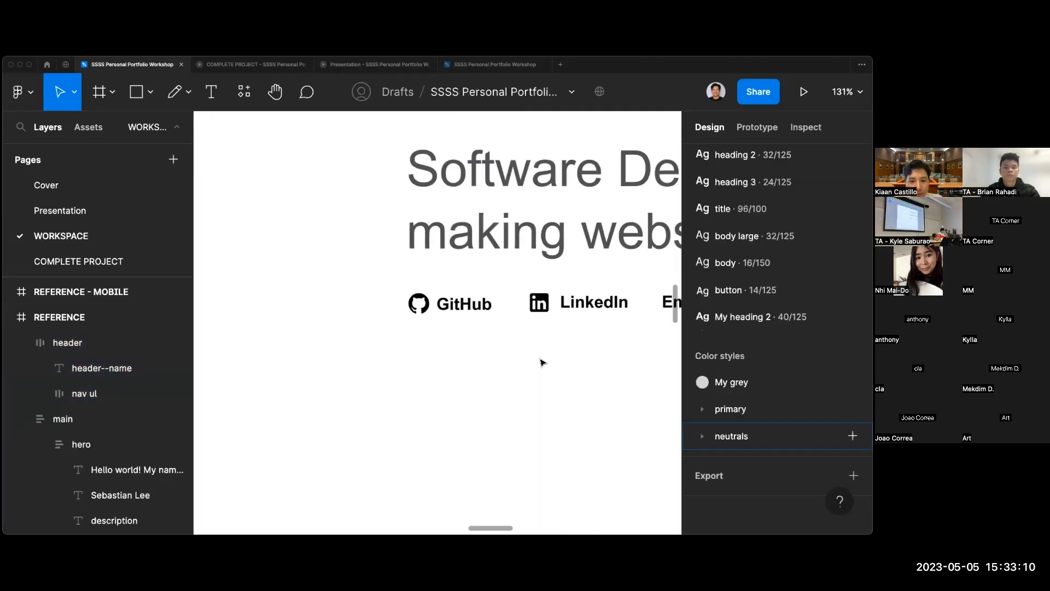
key(super+v)
drag(409, 332, 494, 357)
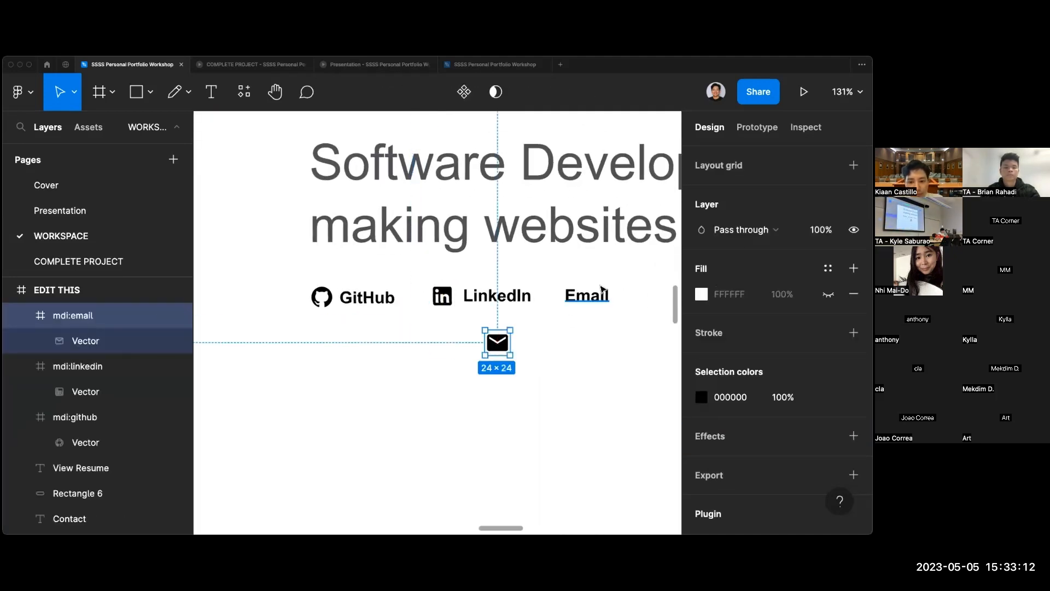
drag(599, 295, 630, 293)
click(509, 345)
drag(508, 346, 588, 299)
click(627, 300)
click(594, 366)
scroll(593, 365, down, 8)
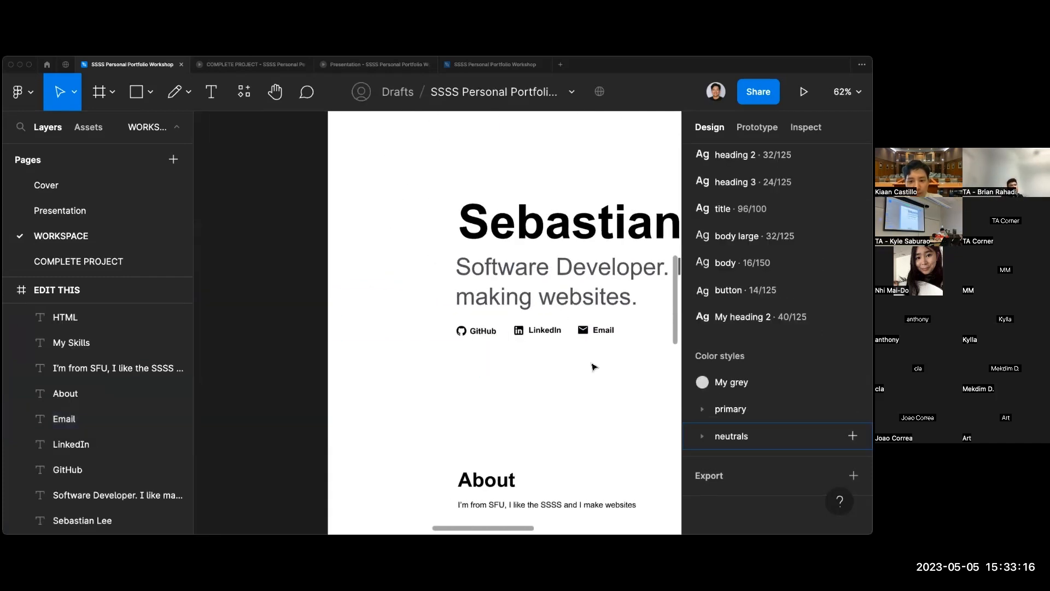
scroll(535, 381, down, 2)
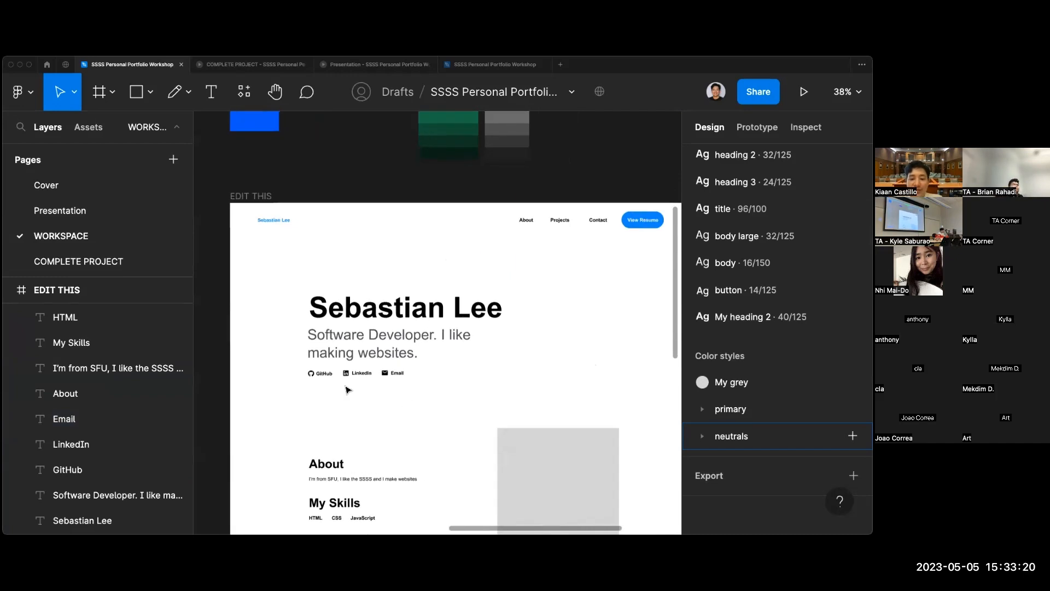
Duplicate the View Resume button's blue pill rectangle by Alt-dragging a copy down-left.
scroll(347, 390, left, 8)
scroll(258, 372, up, 8)
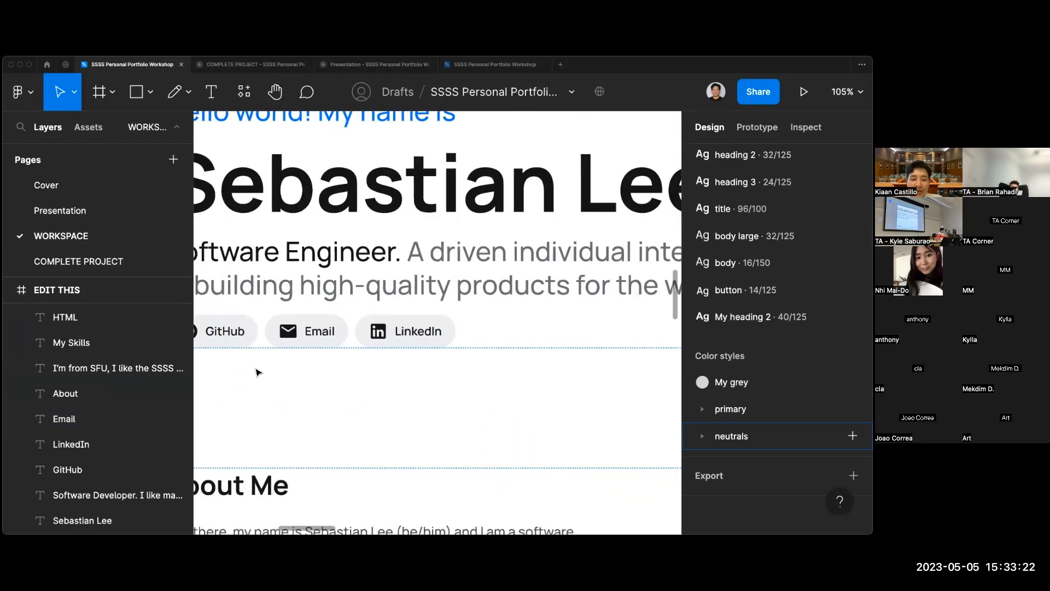
scroll(258, 372, right, 10)
scroll(258, 373, down, 2)
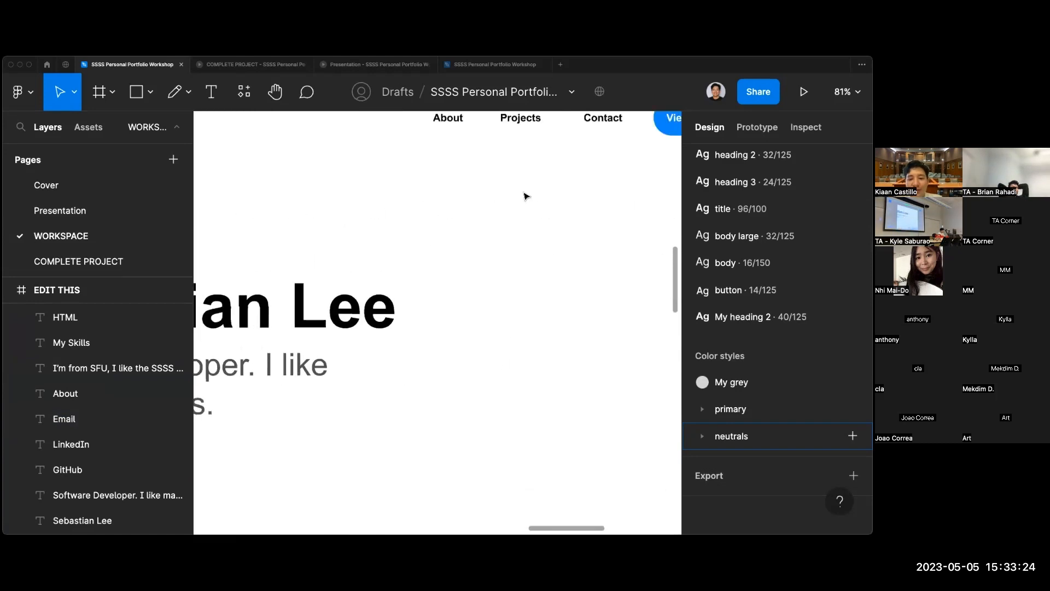
scroll(524, 196, up, 3)
scroll(601, 213, right, 1)
scroll(635, 237, right, 3)
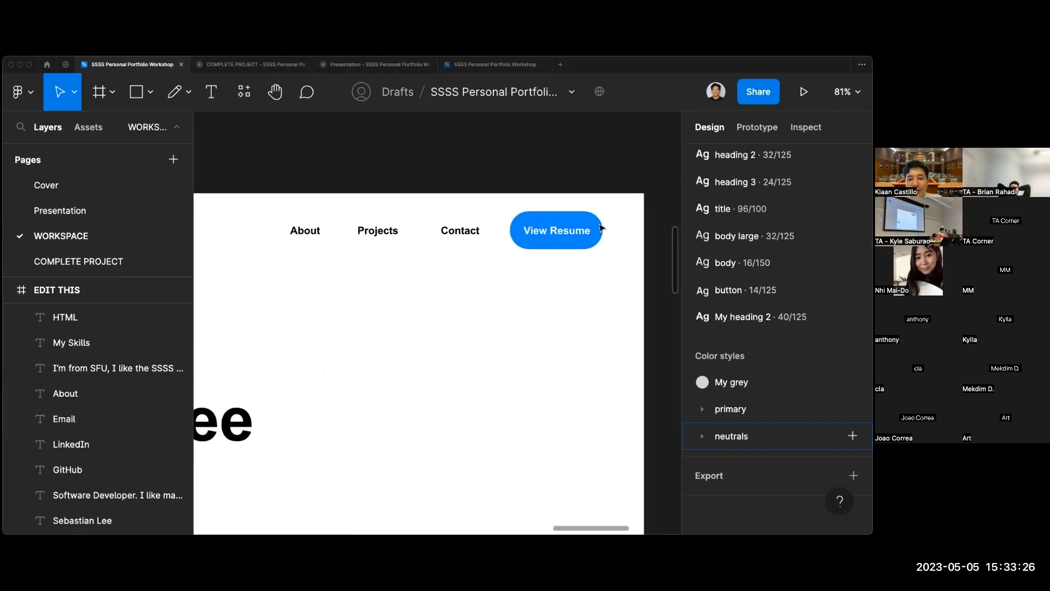
click(600, 229)
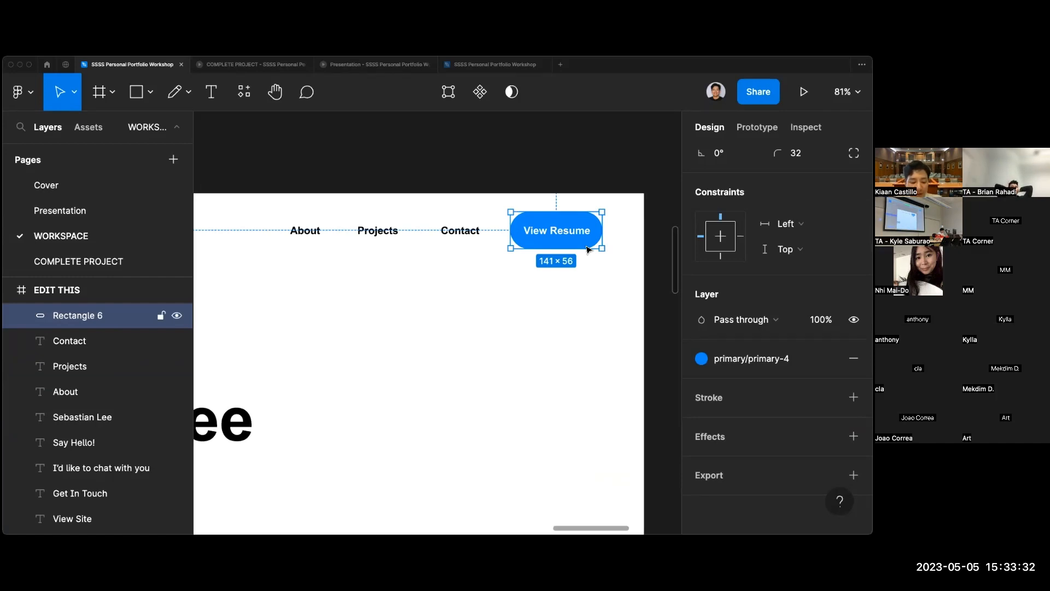
drag(588, 250, 466, 400)
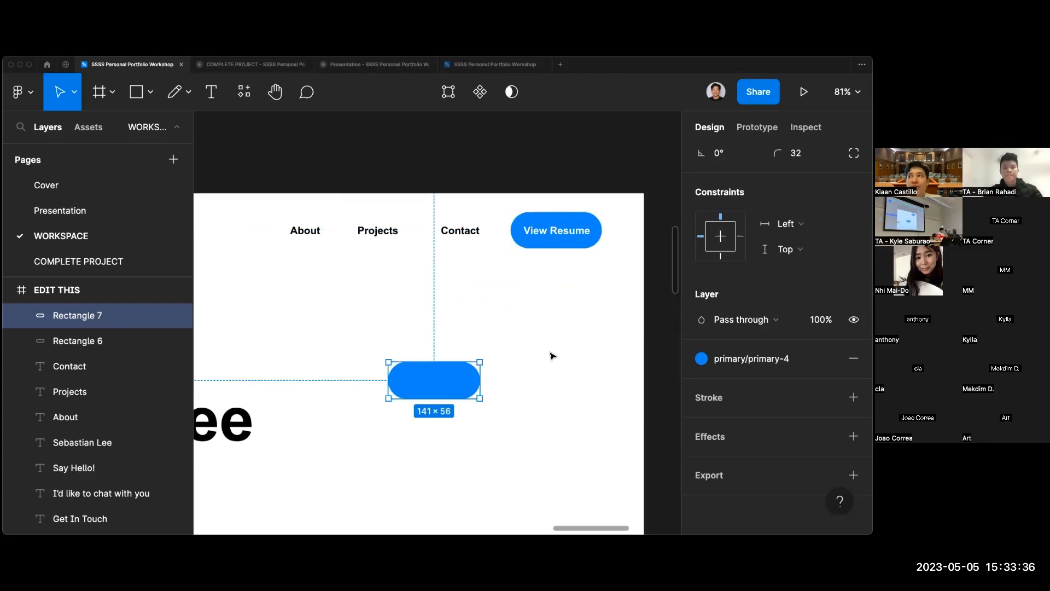
Marquee-select and delete the extra blue pill duplicates, keeping a single copy.
scroll(462, 380, down, 3)
scroll(450, 354, up, 1)
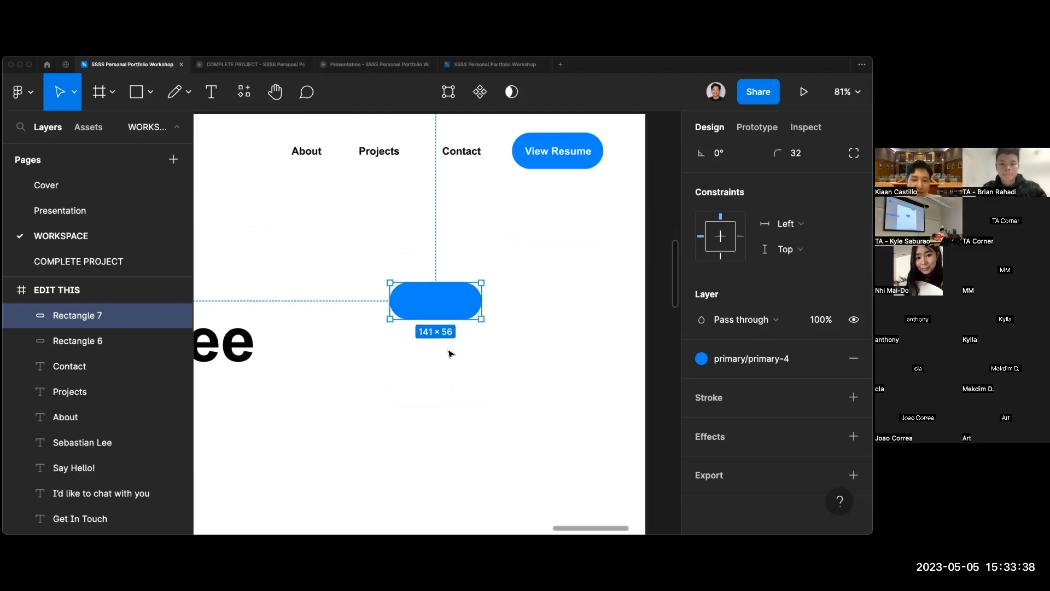
scroll(444, 307, left, 1)
scroll(444, 306, down, 1)
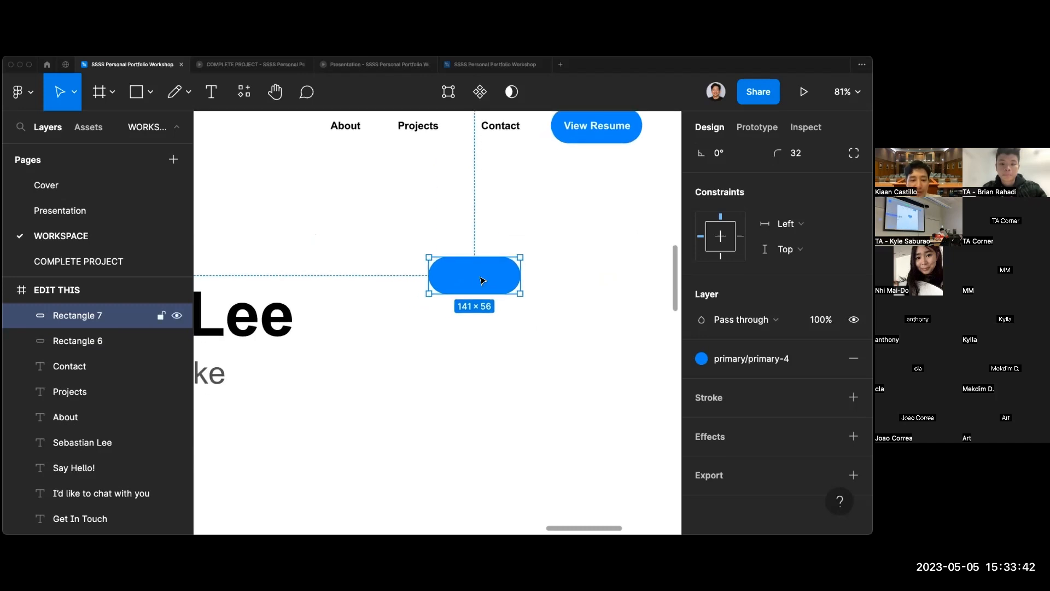
drag(480, 276, 366, 283)
drag(366, 283, 484, 444)
drag(484, 444, 444, 329)
drag(444, 329, 584, 322)
scroll(552, 401, down, 1)
drag(373, 257, 620, 412)
key(Delete)
Position the remaining 141×56 blue pill directly under the GitHub link.
scroll(621, 387, left, 3)
scroll(620, 388, down, 2)
scroll(621, 387, down, 2)
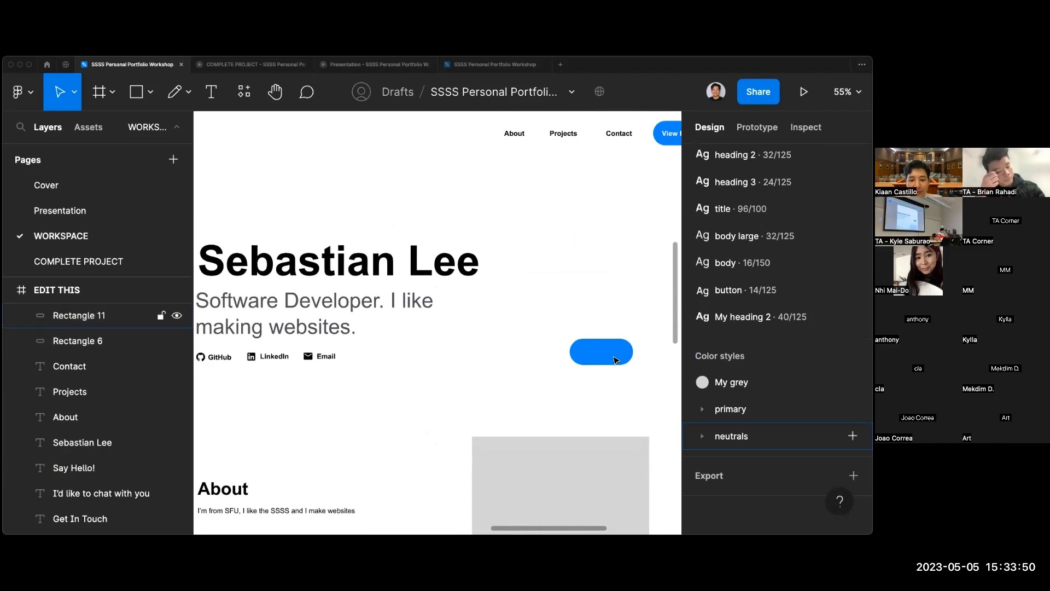
drag(617, 359, 284, 424)
scroll(284, 425, left, 3)
scroll(284, 425, up, 4)
drag(521, 422, 466, 363)
scroll(465, 363, up, 5)
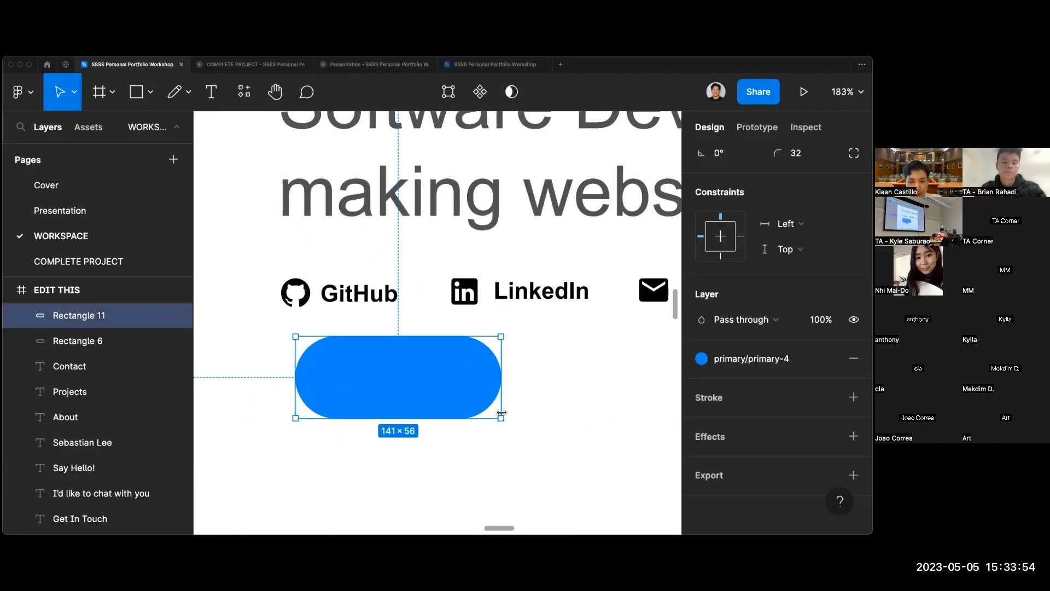
scroll(501, 414, down, 4)
click(529, 420)
click(443, 395)
scroll(443, 396, down, 5)
scroll(444, 397, right, 2)
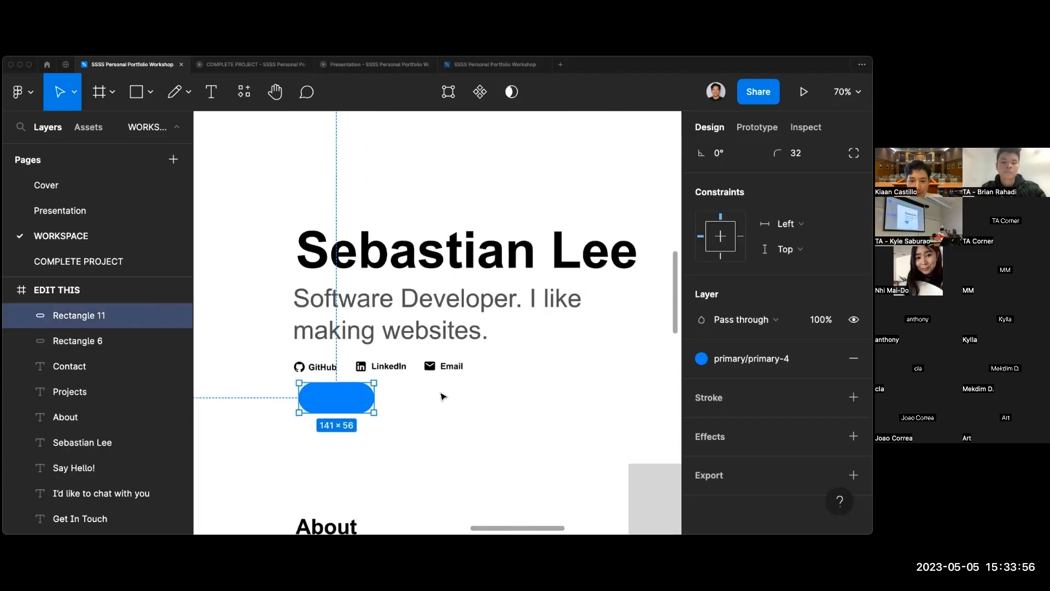
scroll(443, 395, down, 4)
scroll(443, 395, right, 2)
scroll(443, 395, up, 1)
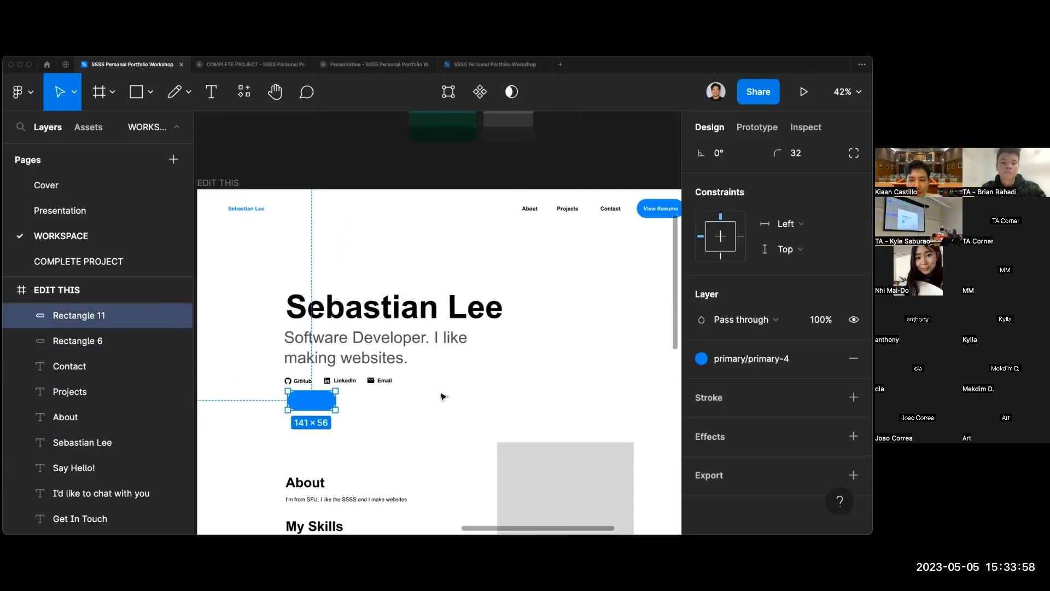
scroll(443, 397, down, 1)
scroll(443, 397, right, 1)
scroll(443, 396, down, 2)
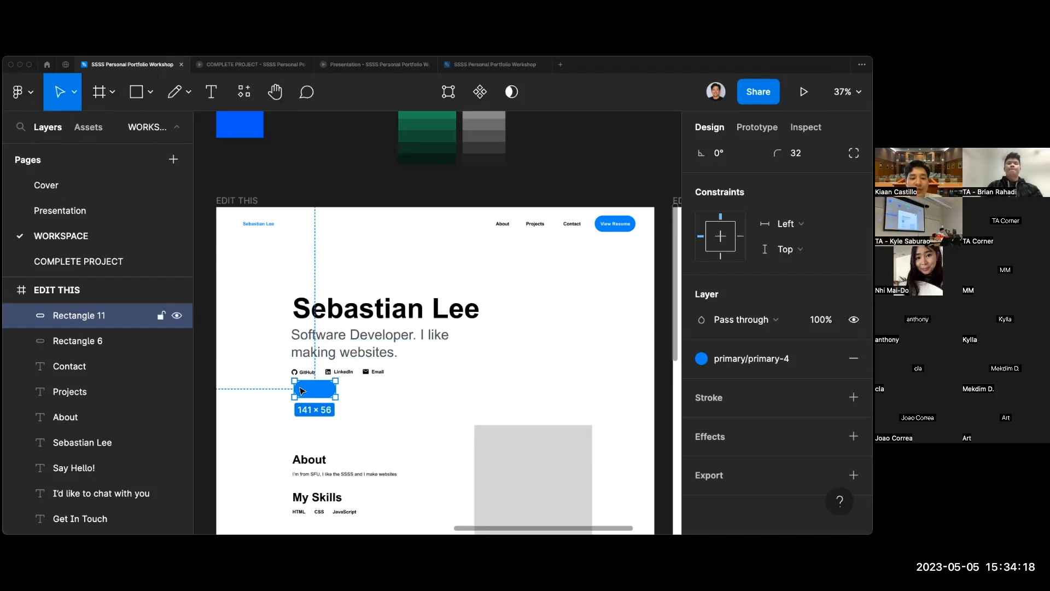
scroll(300, 387, up, 5)
scroll(300, 387, up, 5)
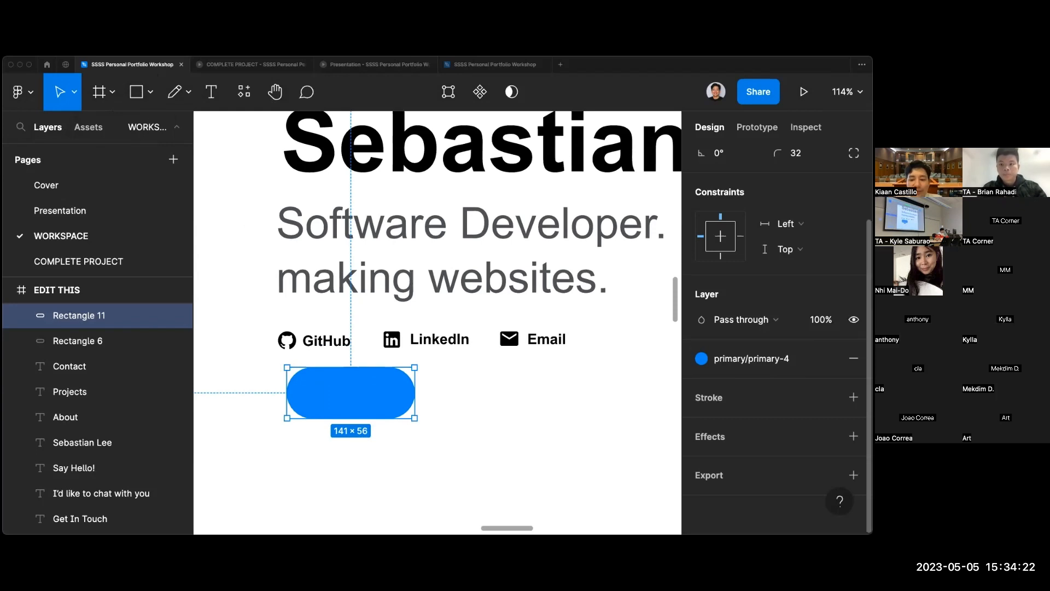
Apply the My grey colour style to the pill's fill.
click(701, 359)
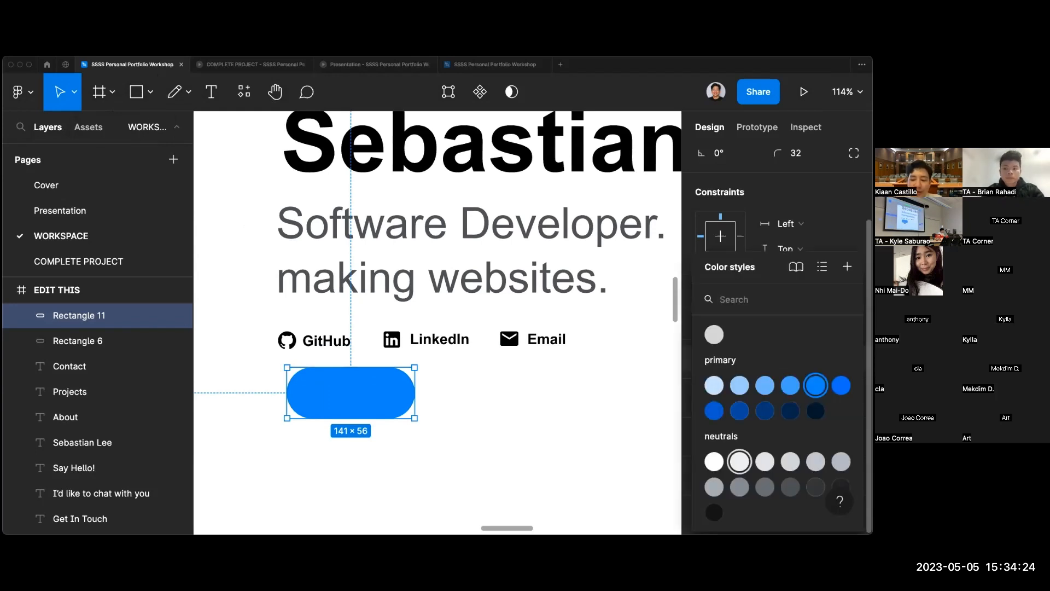
click(323, 398)
click(733, 359)
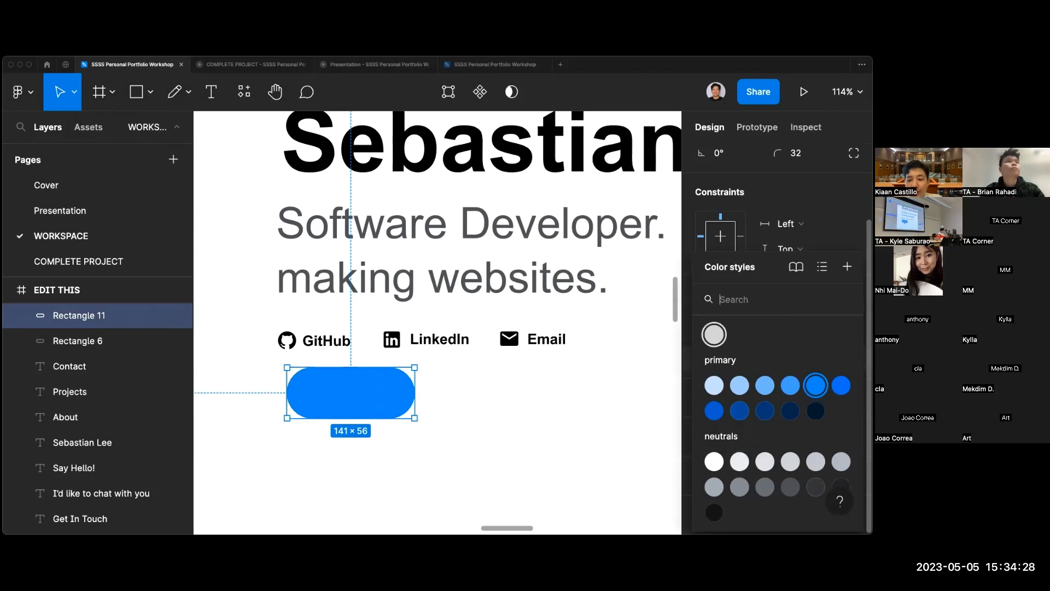
click(739, 461)
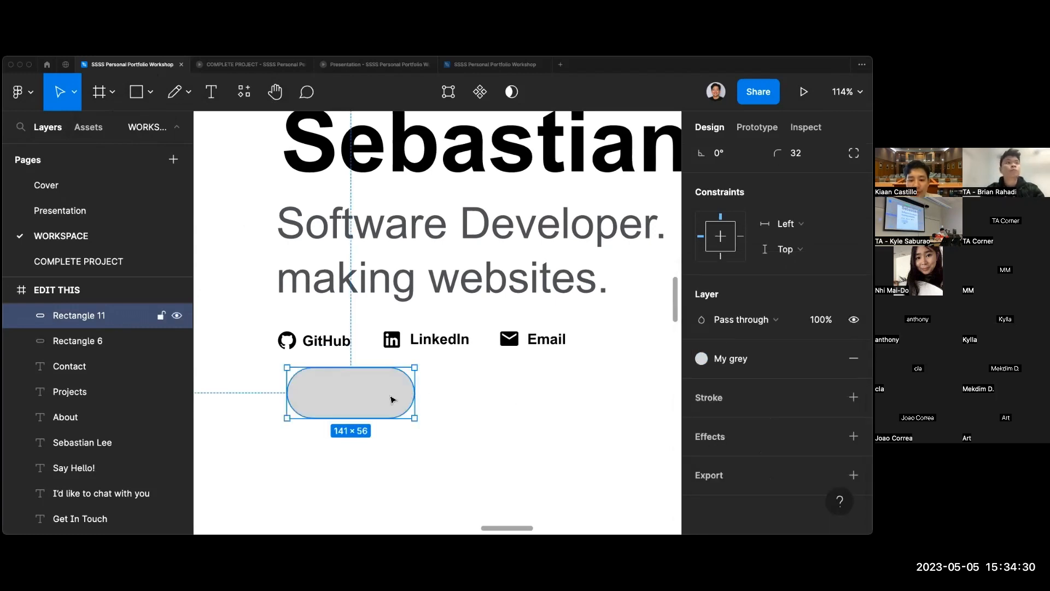
Move the grey pill up so it sits over the GitHub link.
drag(339, 398, 313, 348)
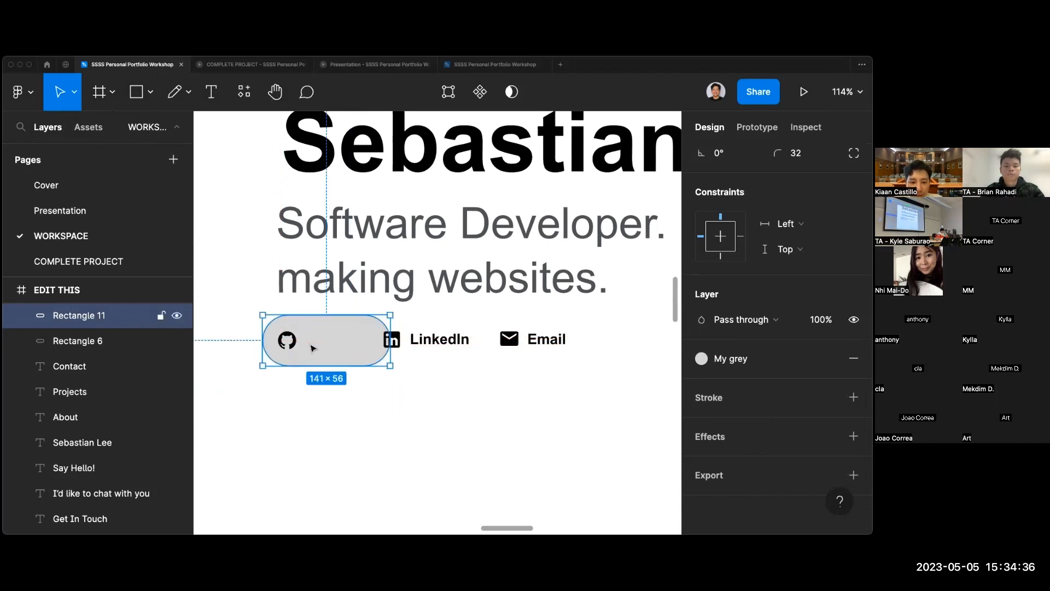
scroll(330, 380, up, 5)
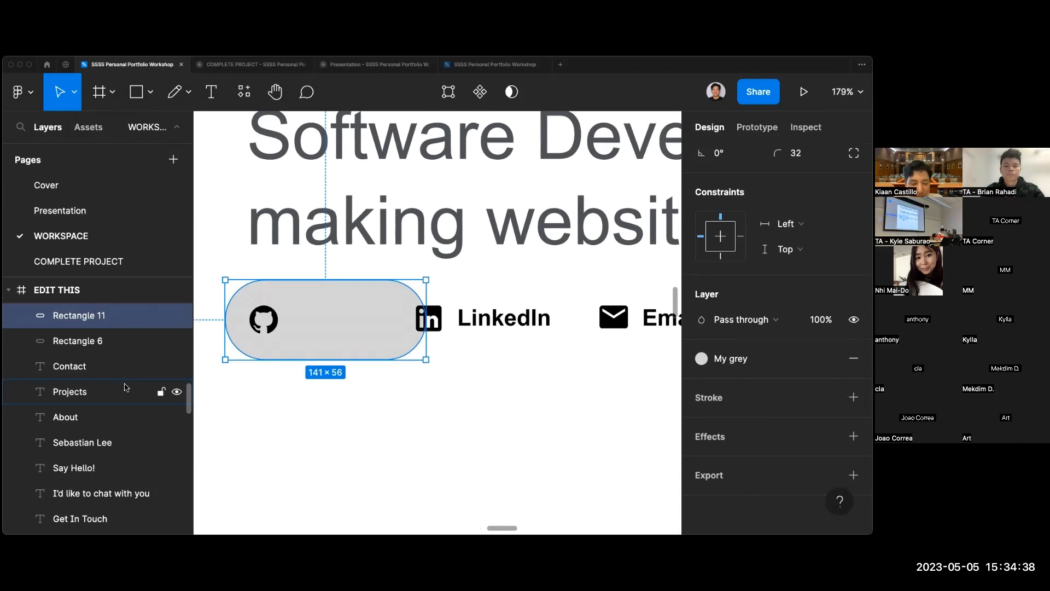
scroll(109, 375, down, 2)
scroll(110, 375, up, 3)
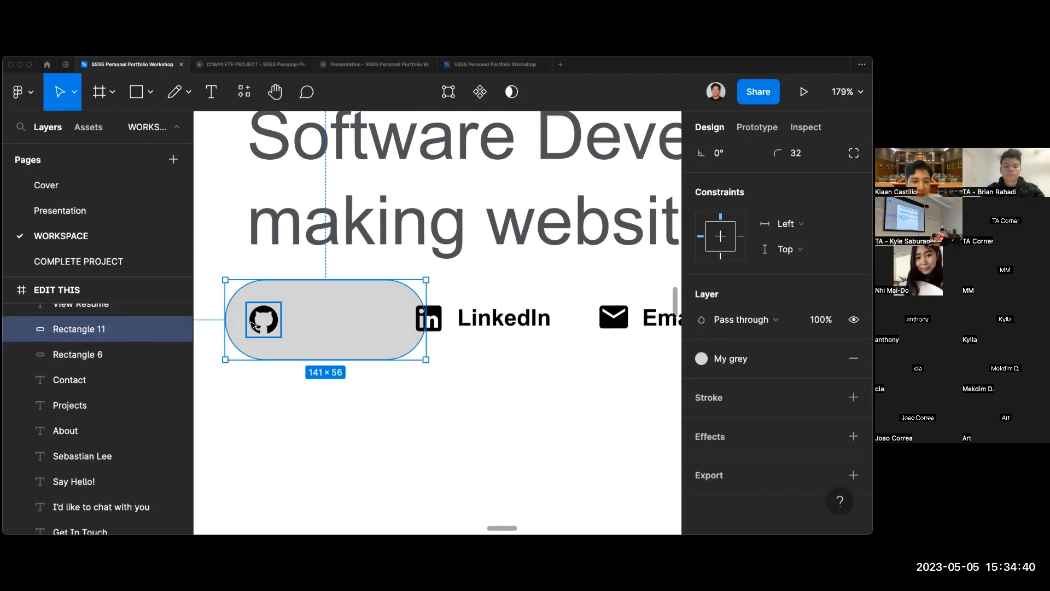
scroll(110, 377, up, 2)
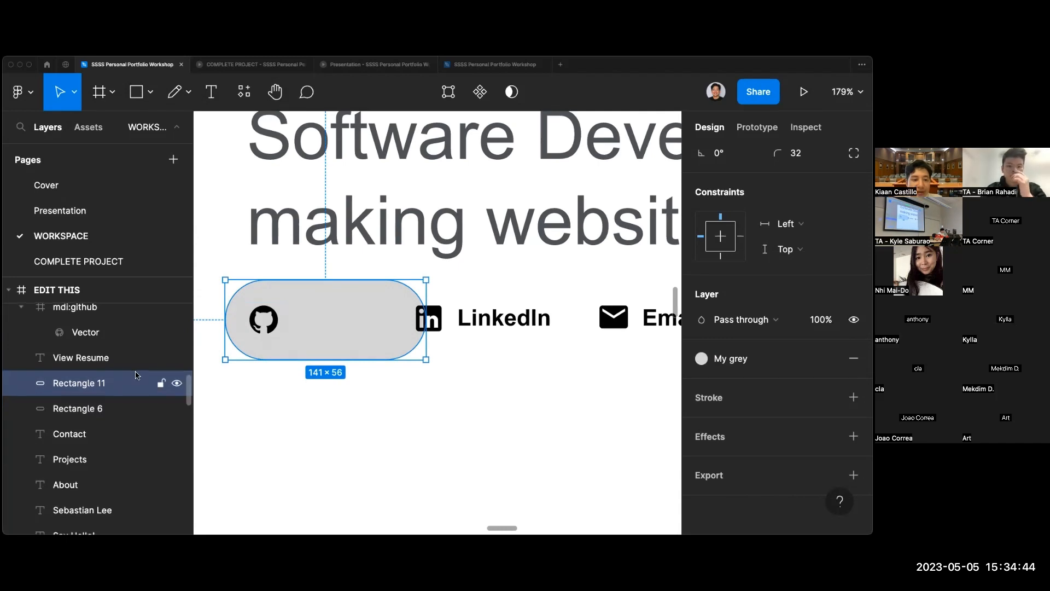
scroll(137, 375, down, 5)
scroll(390, 377, up, 2)
scroll(390, 377, left, 2)
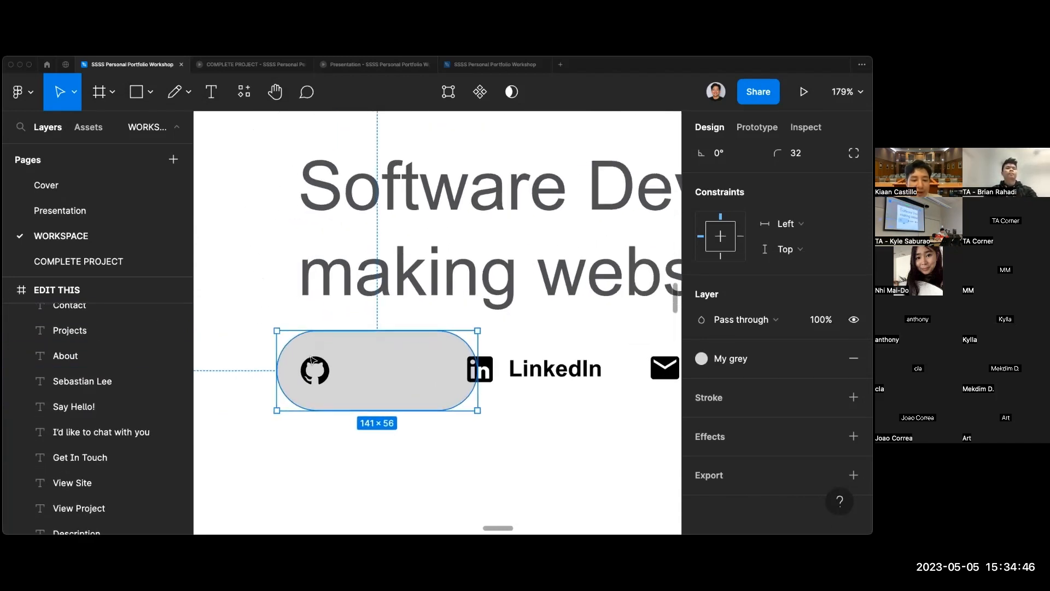
scroll(390, 375, down, 2)
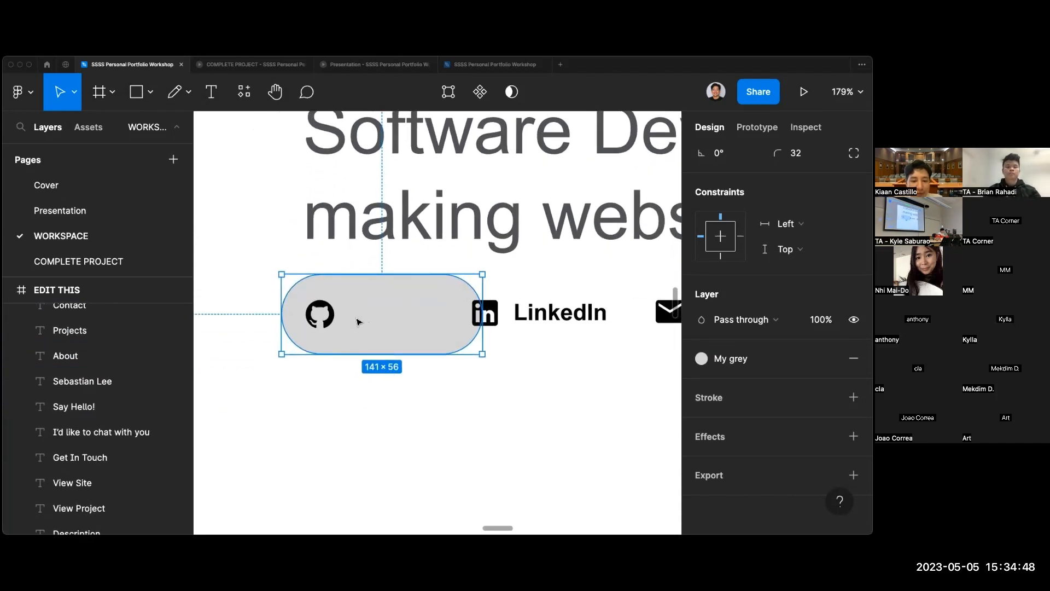
scroll(193, 371, down, 1)
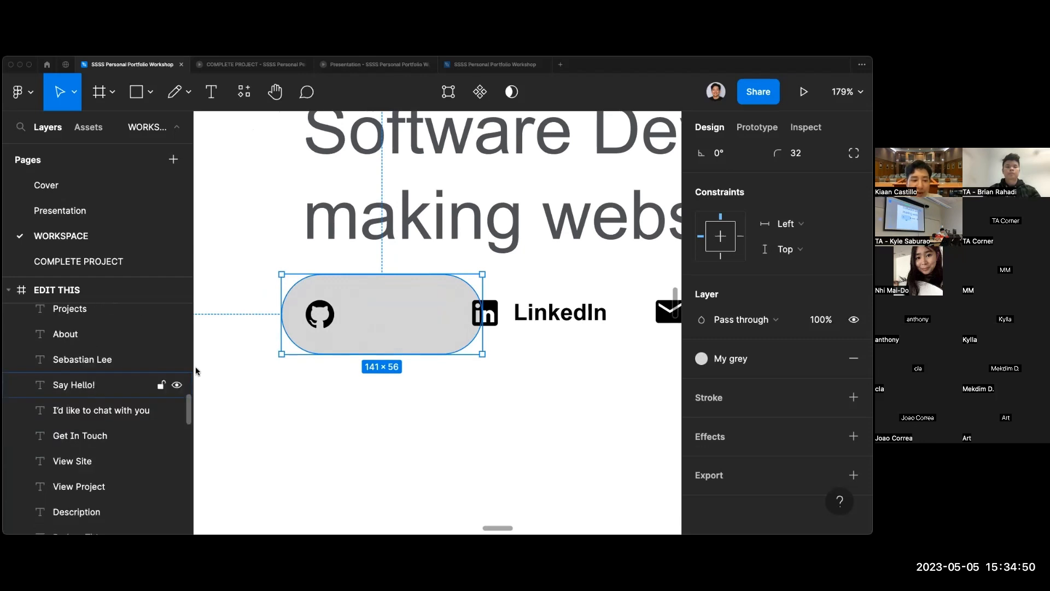
scroll(192, 370, up, 1)
Send the grey pill to the back, behind the GitHub icon and label.
right_click(386, 314)
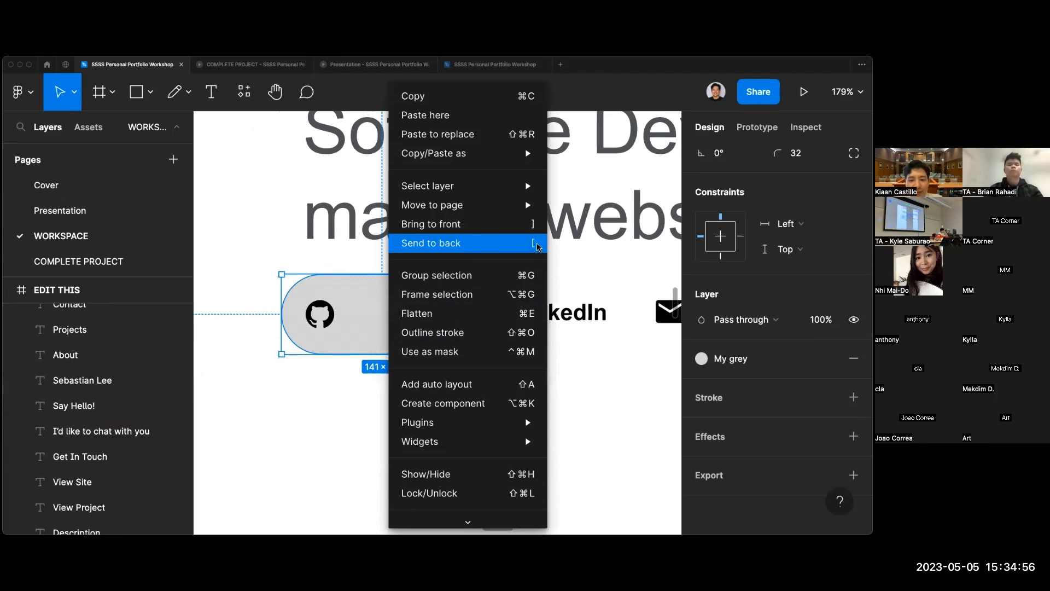
click(537, 248)
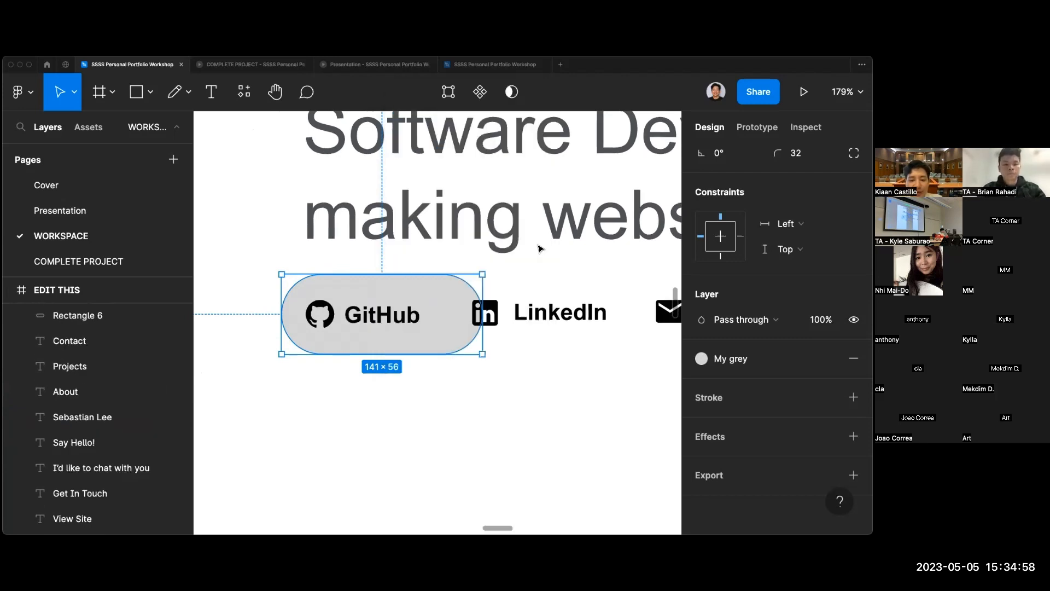
click(406, 475)
Reposition the GitHub icon and label so they sit inside the pill.
click(414, 320)
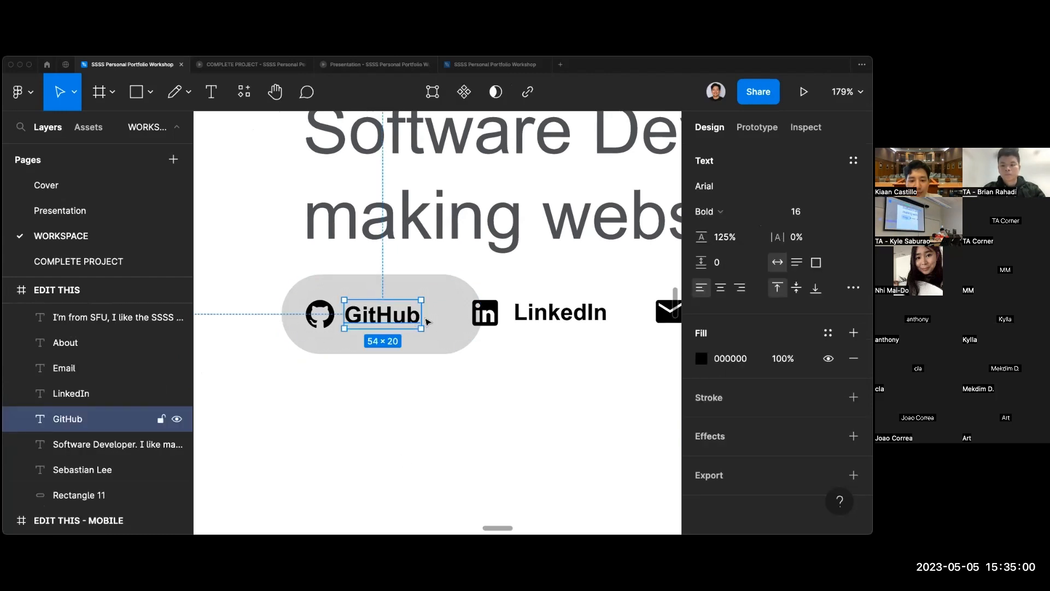
click(452, 312)
click(370, 324)
drag(370, 324, 397, 324)
click(329, 322)
drag(328, 322, 338, 321)
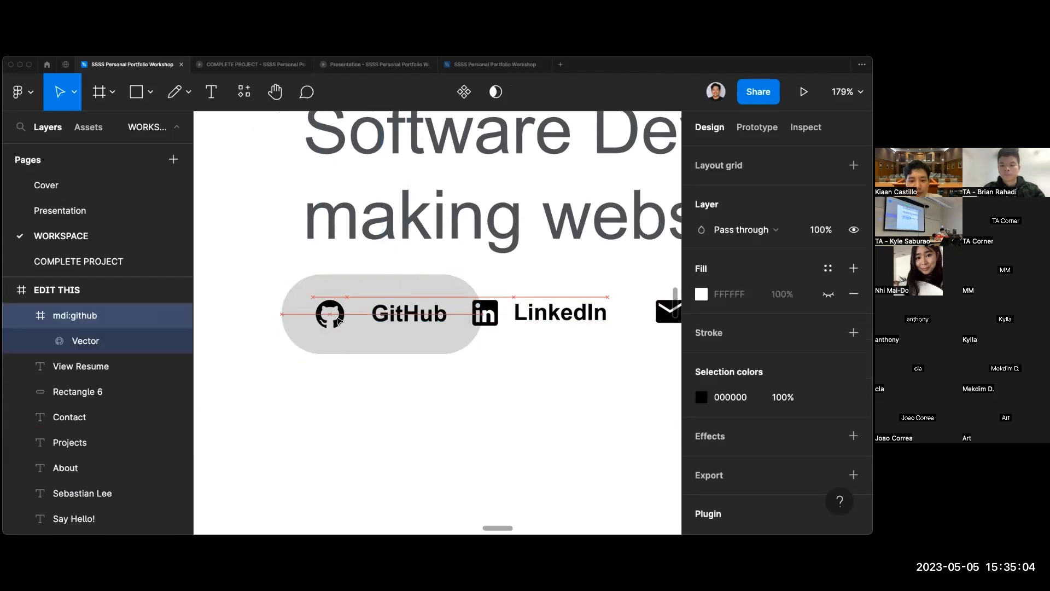
click(409, 314)
drag(409, 315, 398, 314)
Resize the grey pill to a snug 131×40 around the icon and label.
click(461, 321)
mouse_move(473, 318)
mouse_down()
mouse_move(447, 319)
mouse_move(467, 318)
mouse_up()
drag(407, 287, 406, 286)
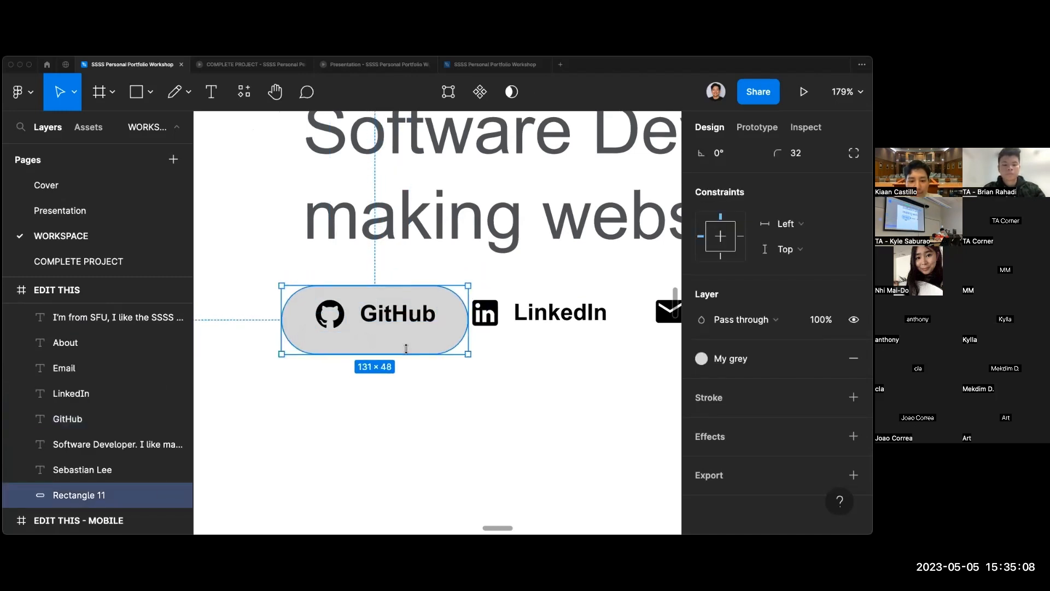
drag(406, 353, 406, 346)
click(486, 361)
scroll(486, 361, down, 5)
scroll(486, 363, right, 3)
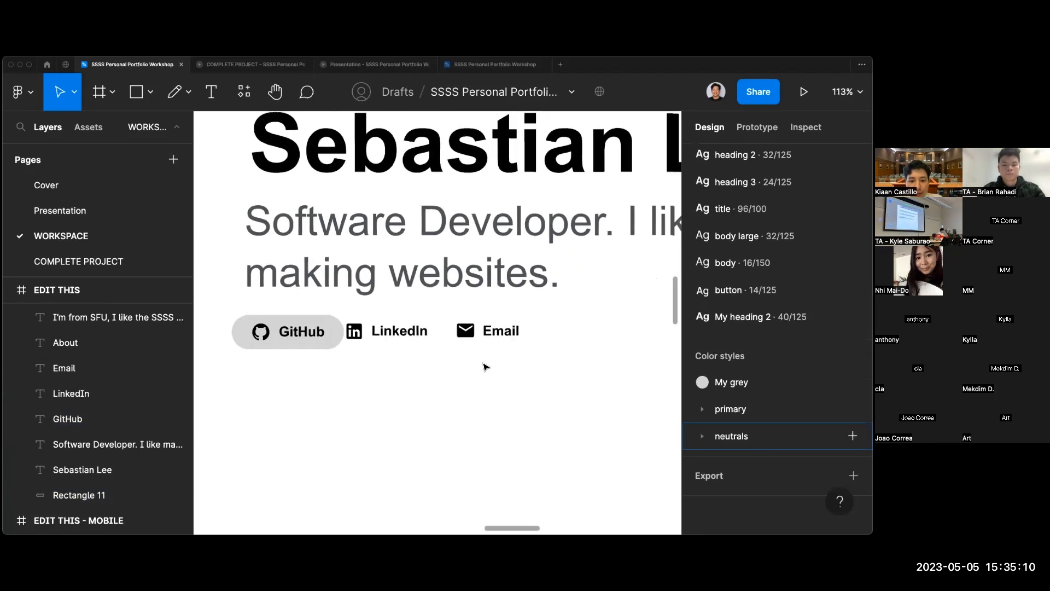
Move LinkedIn right and place a copy of the GitHub pill beneath it.
drag(409, 353, 387, 333)
drag(528, 347, 550, 335)
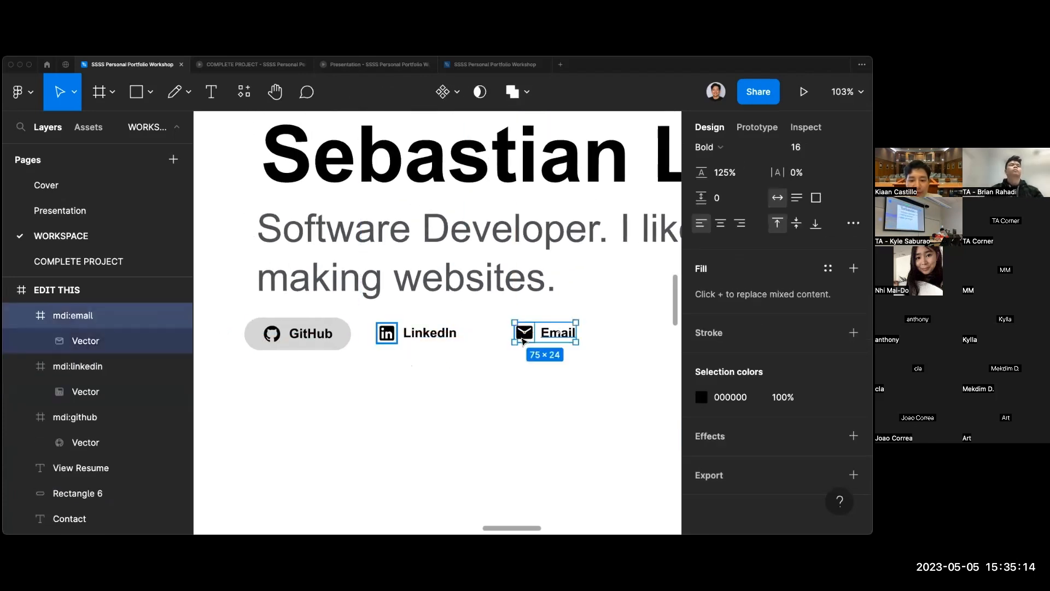
click(306, 350)
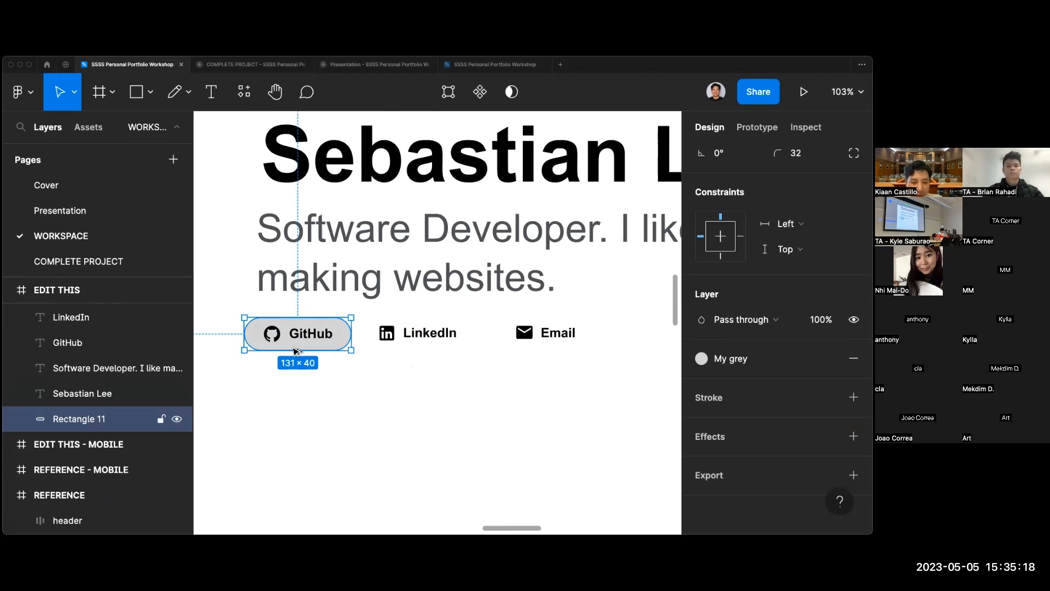
drag(296, 350, 536, 347)
click(574, 385)
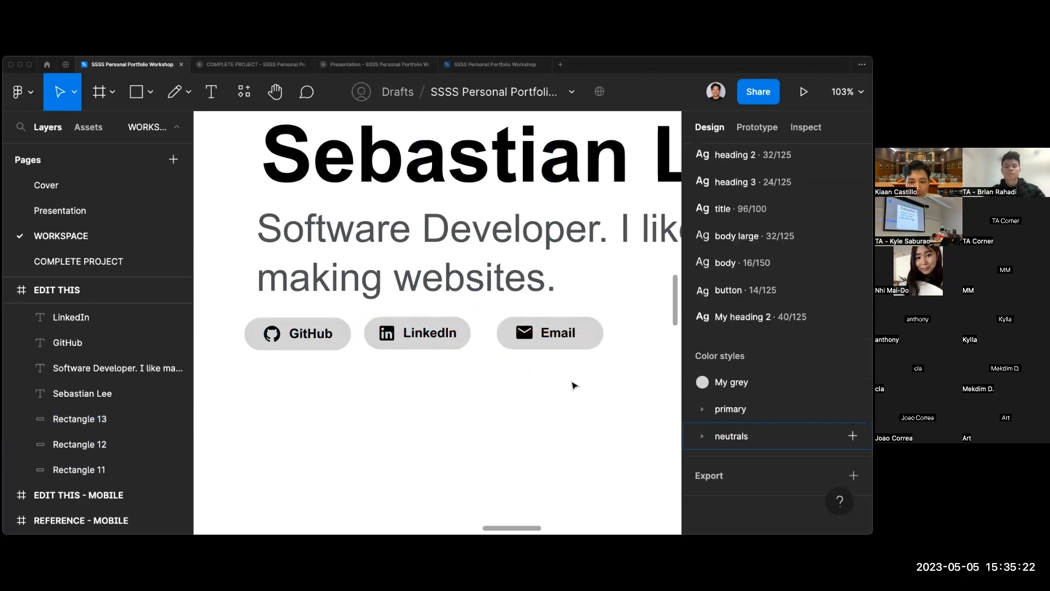
Shift the LinkedIn and GitHub buttons so the three link buttons are evenly spaced.
scroll(573, 386, down, 3)
drag(492, 378, 443, 351)
click(485, 403)
scroll(486, 403, down, 3)
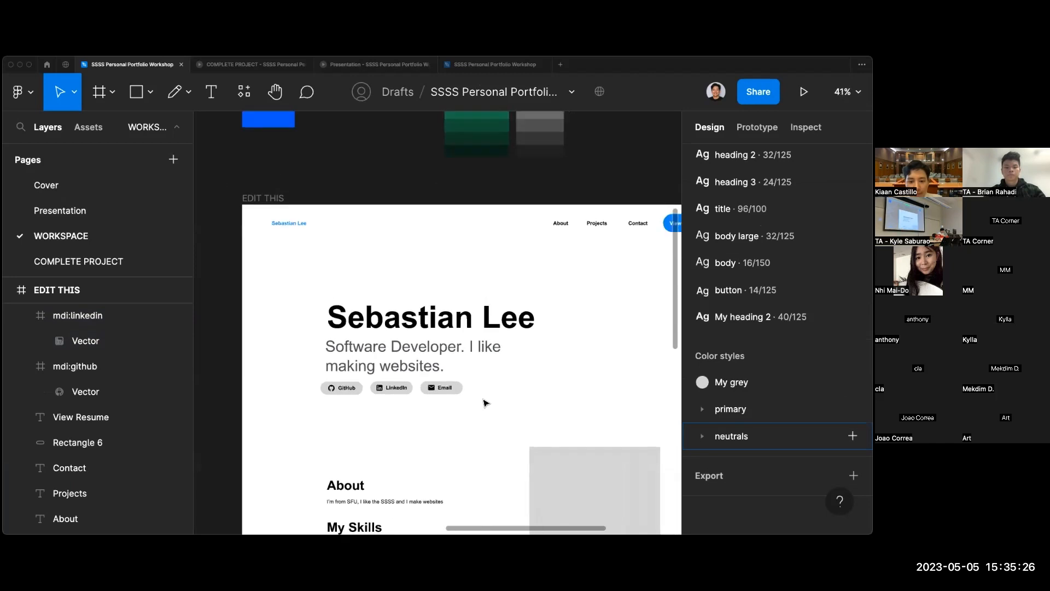
scroll(326, 400, up, 2)
click(342, 385)
scroll(359, 401, up, 3)
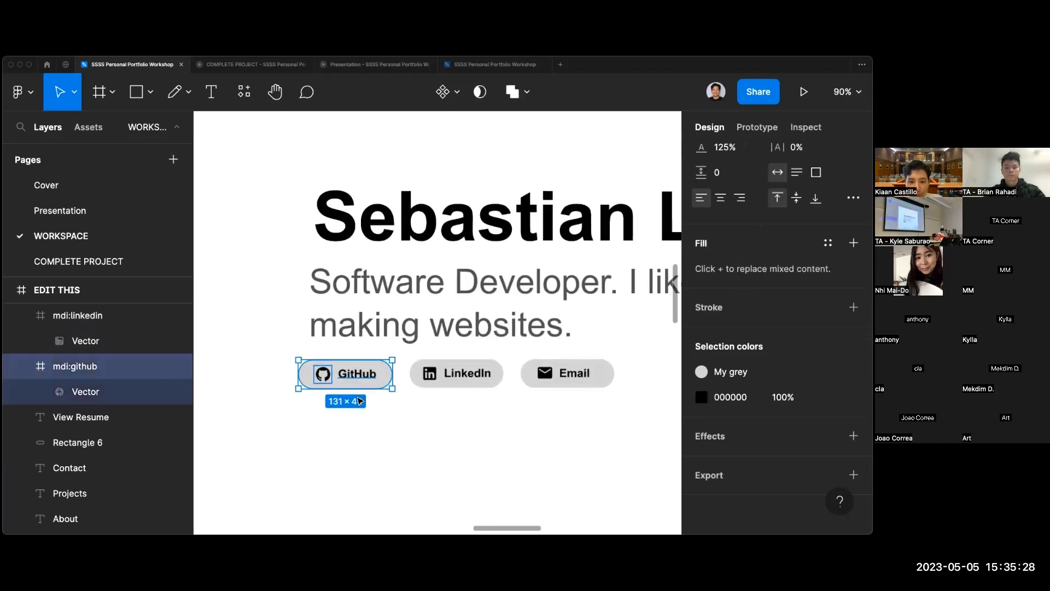
drag(353, 378, 364, 380)
click(426, 435)
drag(479, 408, 441, 379)
click(451, 415)
scroll(449, 415, down, 3)
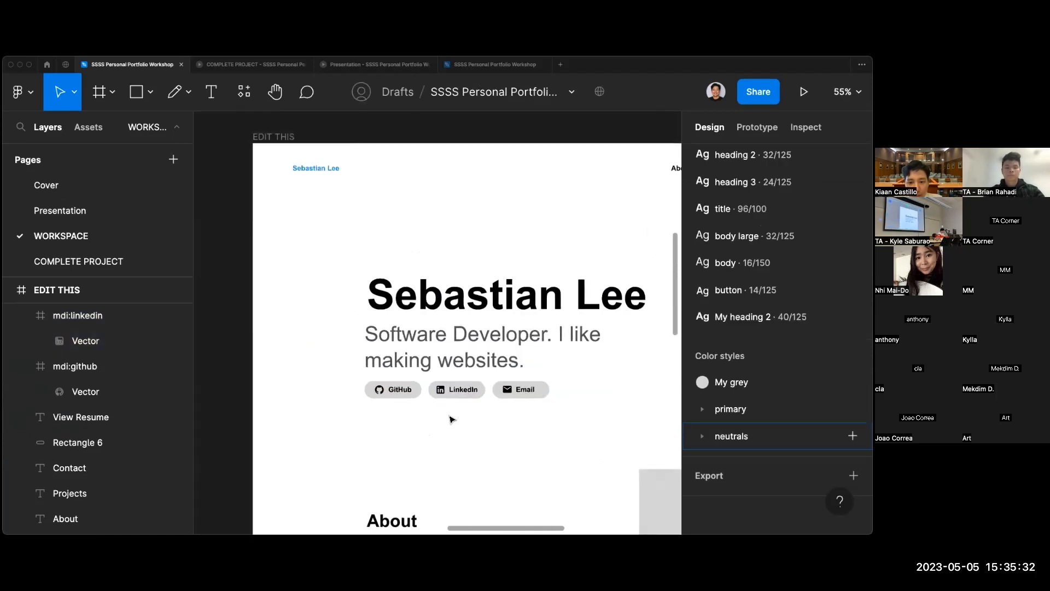
scroll(450, 419, down, 2)
scroll(450, 419, left, 3)
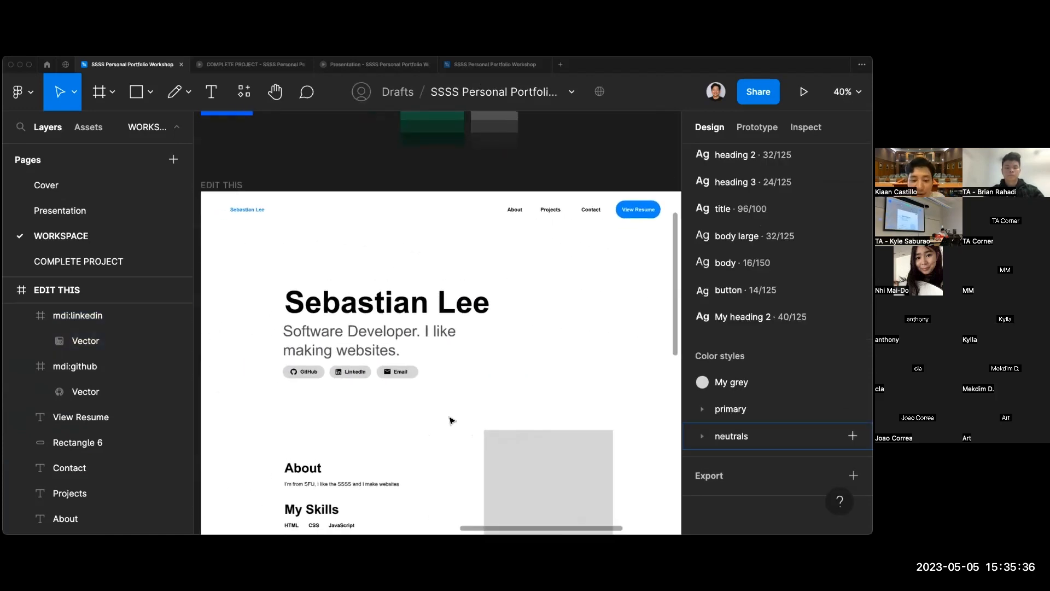
scroll(452, 420, up, 2)
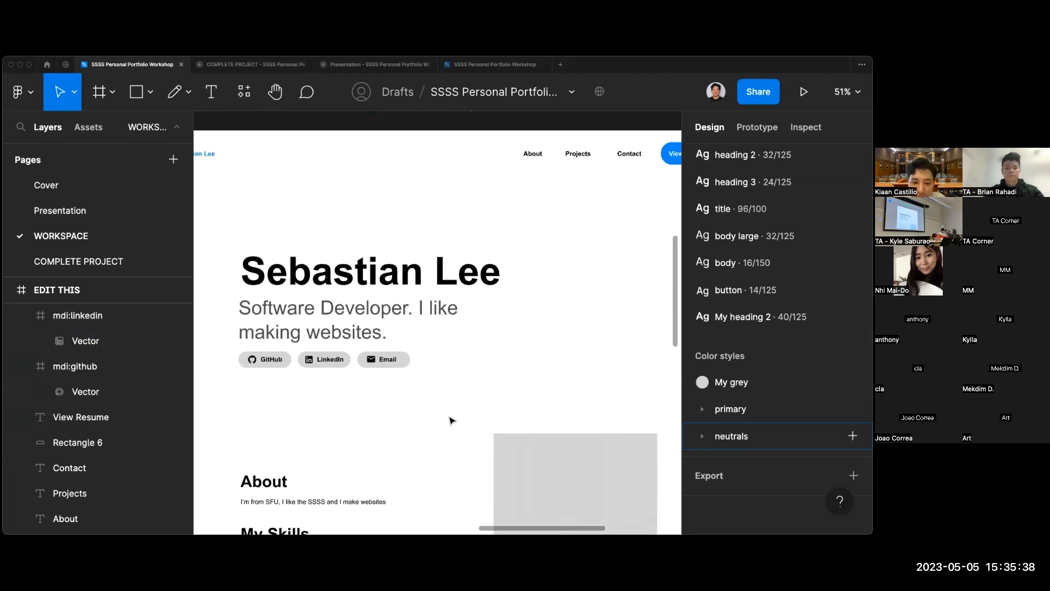
scroll(451, 420, down, 2)
scroll(403, 370, up, 5)
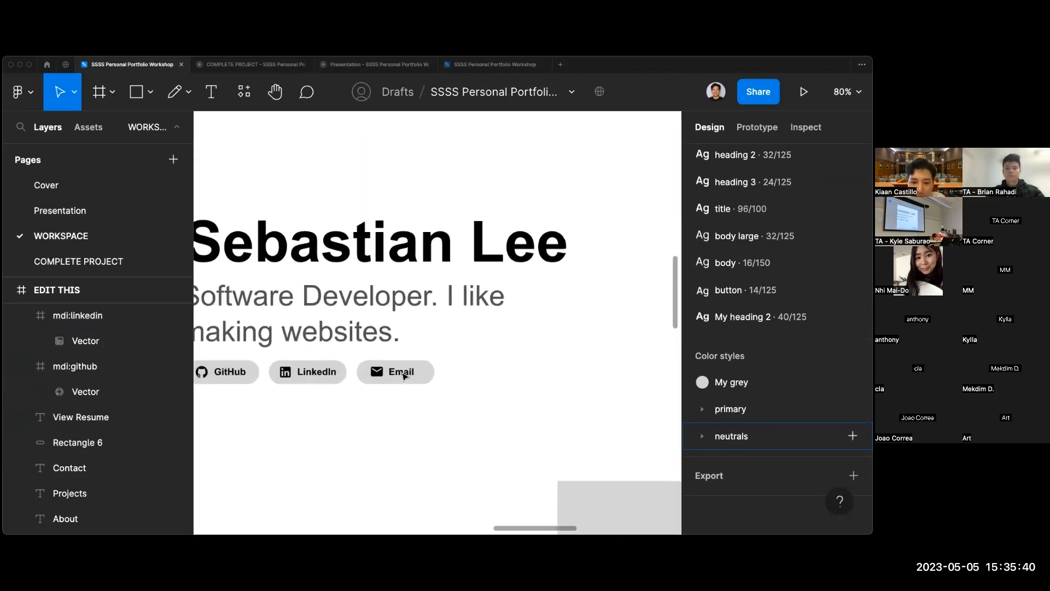
scroll(403, 374, down, 2)
scroll(253, 410, up, 4)
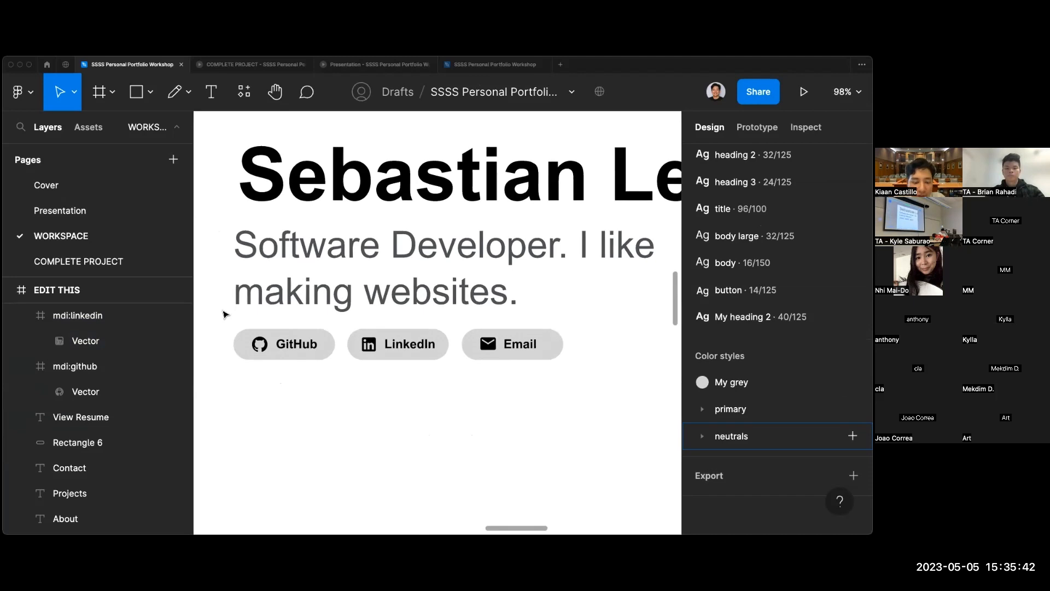
scroll(225, 314, up, 3)
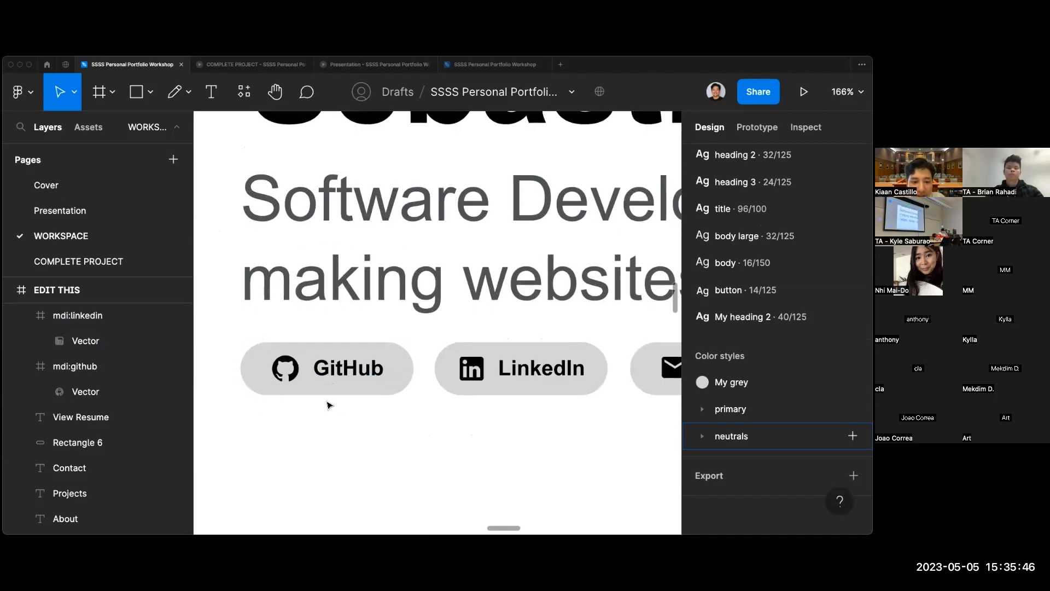
Group the GitHub icon, label and pill into one group, undoing stray moves.
drag(334, 369, 348, 402)
key(super+z)
key(super+z)
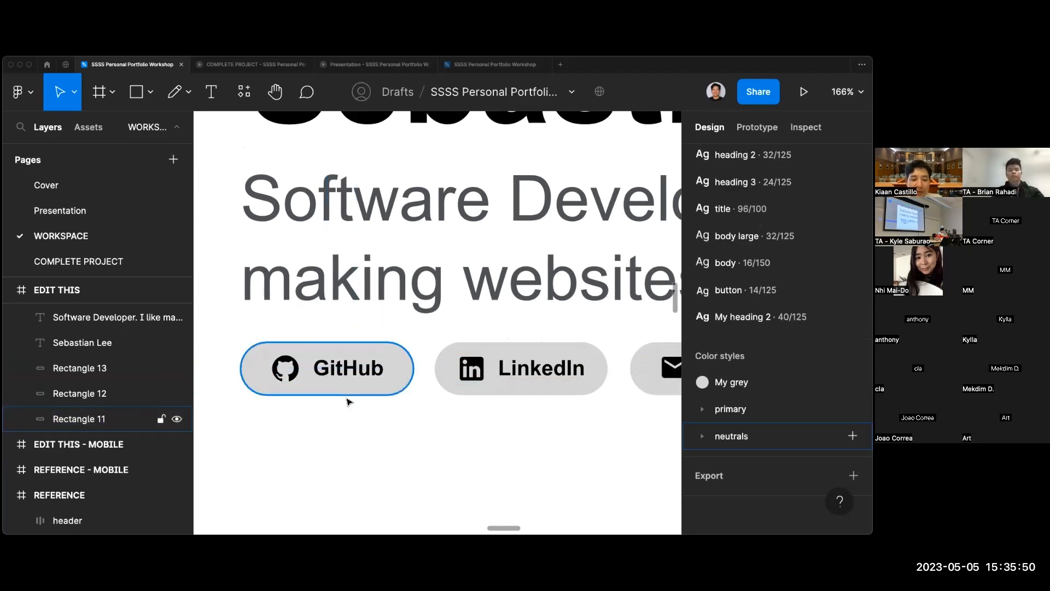
scroll(349, 436, down, 4)
scroll(349, 436, down, 3)
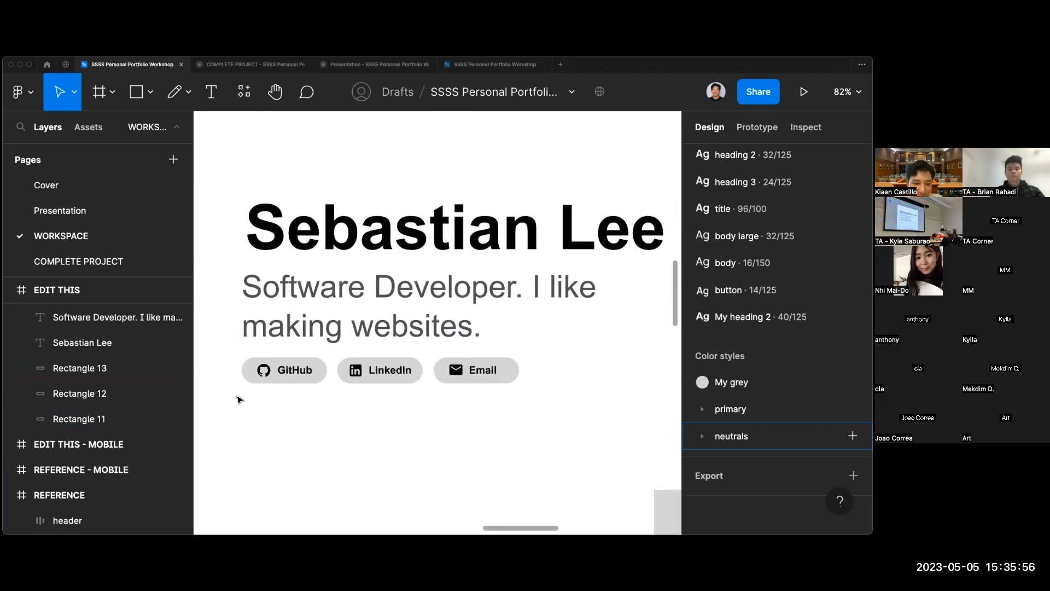
drag(229, 350, 318, 408)
key(super+g)
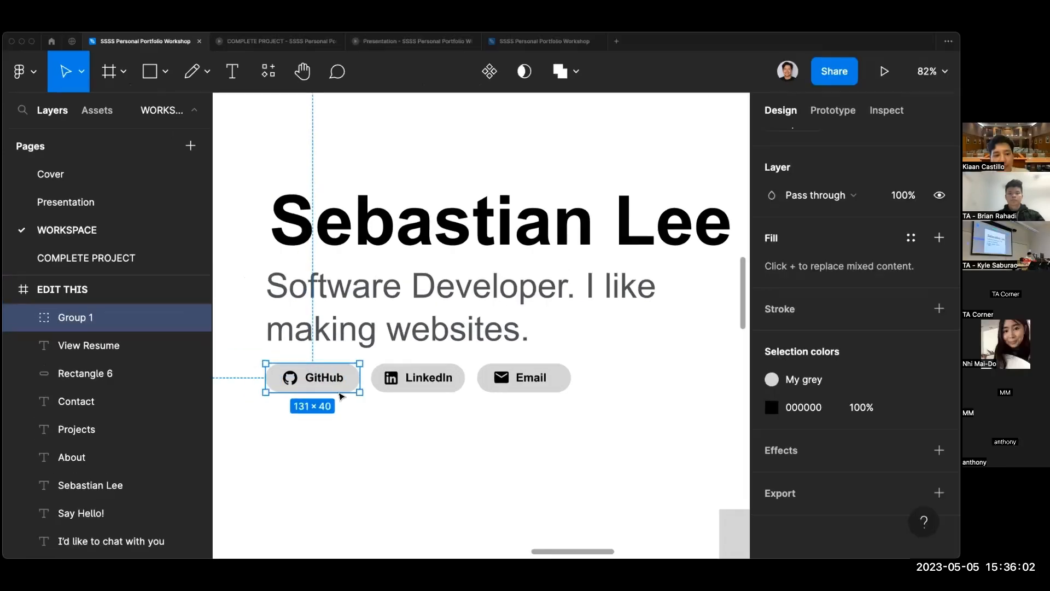
drag(371, 359, 395, 386)
key(super+z)
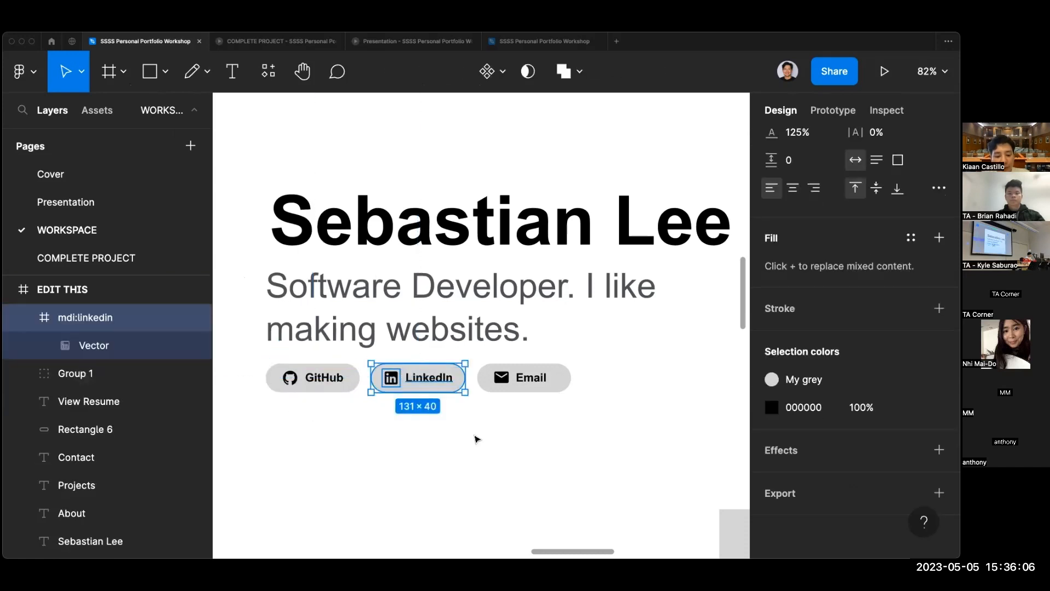
Group the LinkedIn and Email buttons with their pills, then undo the test moves.
key(super+g)
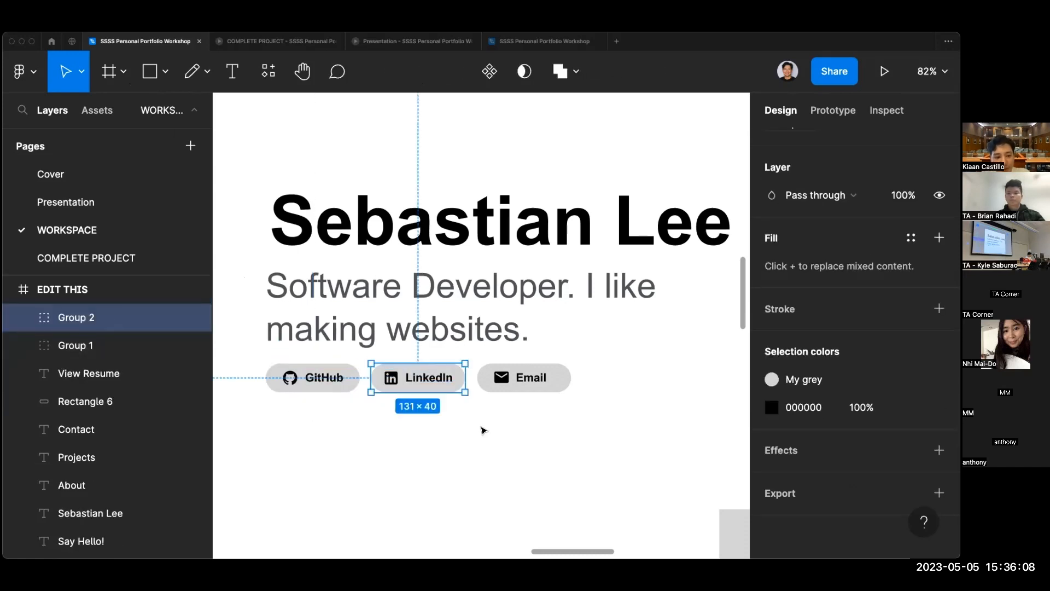
drag(574, 404, 480, 361)
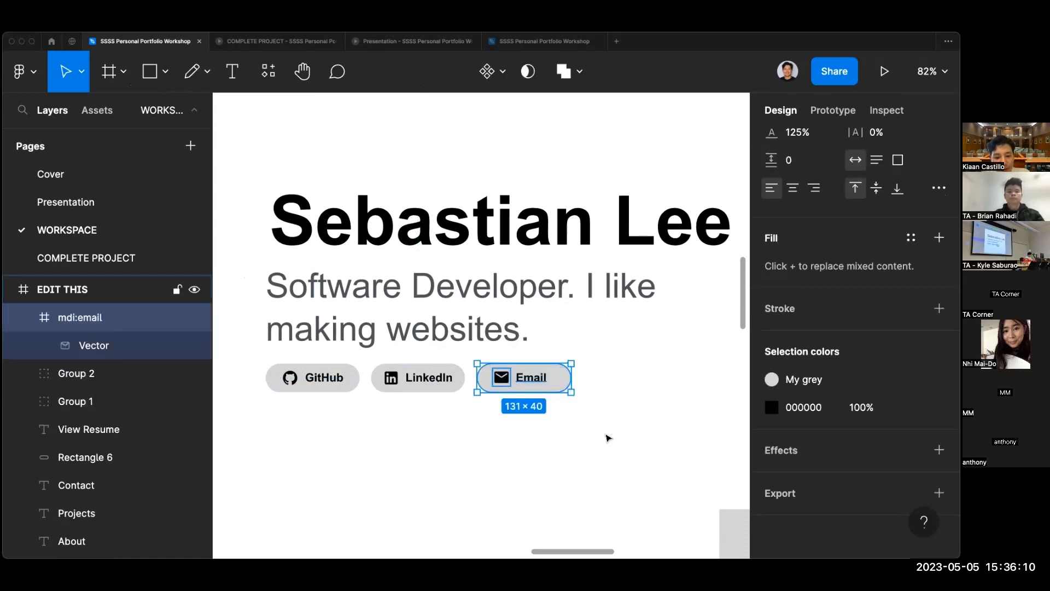
key(super+g)
click(626, 423)
drag(421, 383, 433, 425)
drag(514, 390, 529, 399)
drag(340, 394, 345, 431)
key(super+z)
key(super+z)
key(super+z)
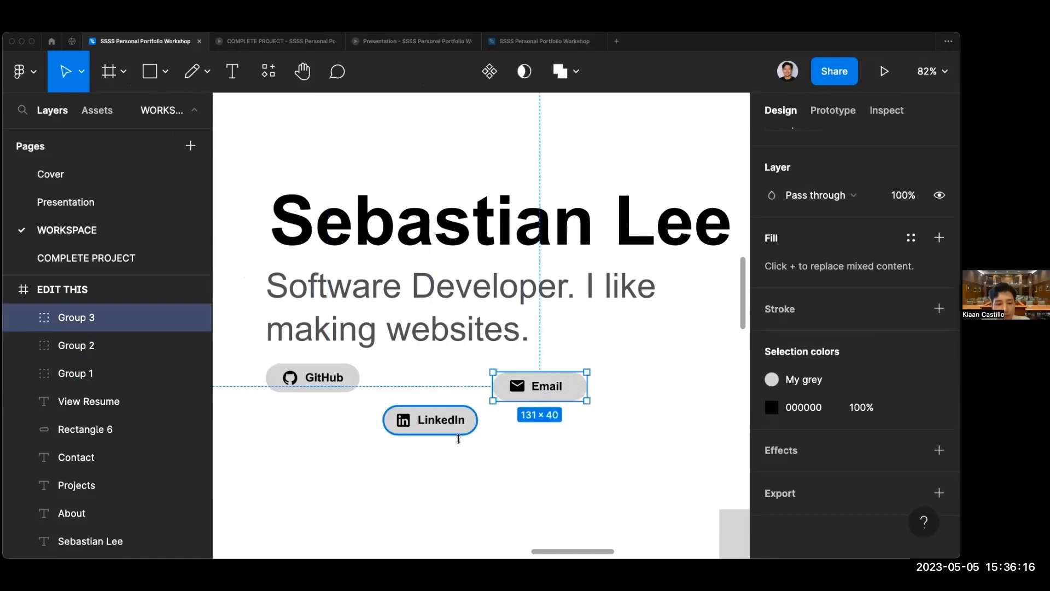
Navigate to the About section and select its body paragraph.
scroll(462, 442, down, 5)
scroll(504, 456, right, 1)
scroll(503, 456, down, 1)
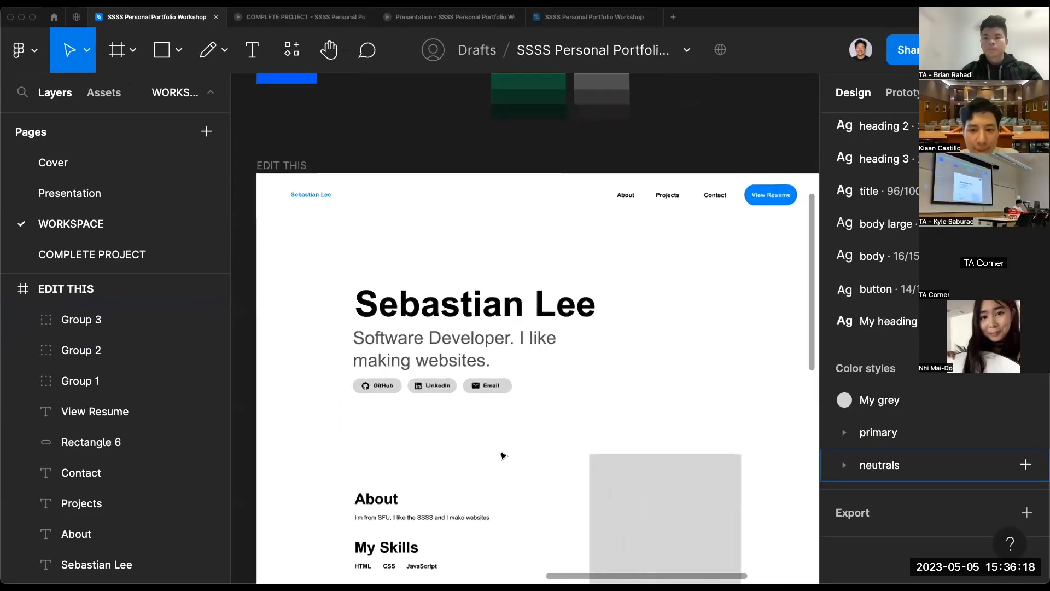
scroll(503, 456, up, 1)
scroll(504, 456, down, 1)
scroll(504, 456, right, 1)
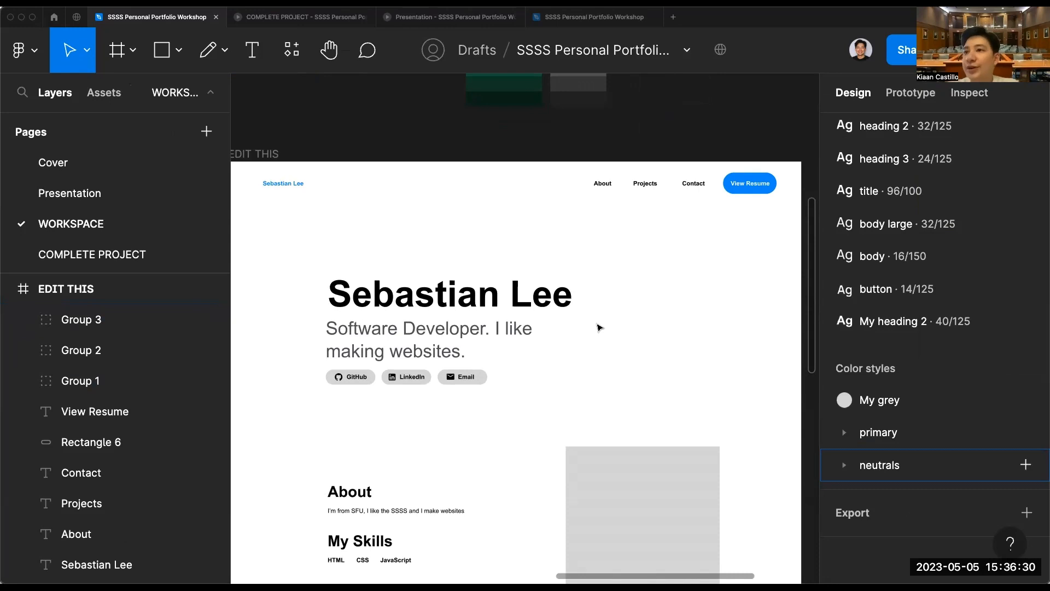
scroll(599, 327, down, 10)
scroll(600, 327, up, 8)
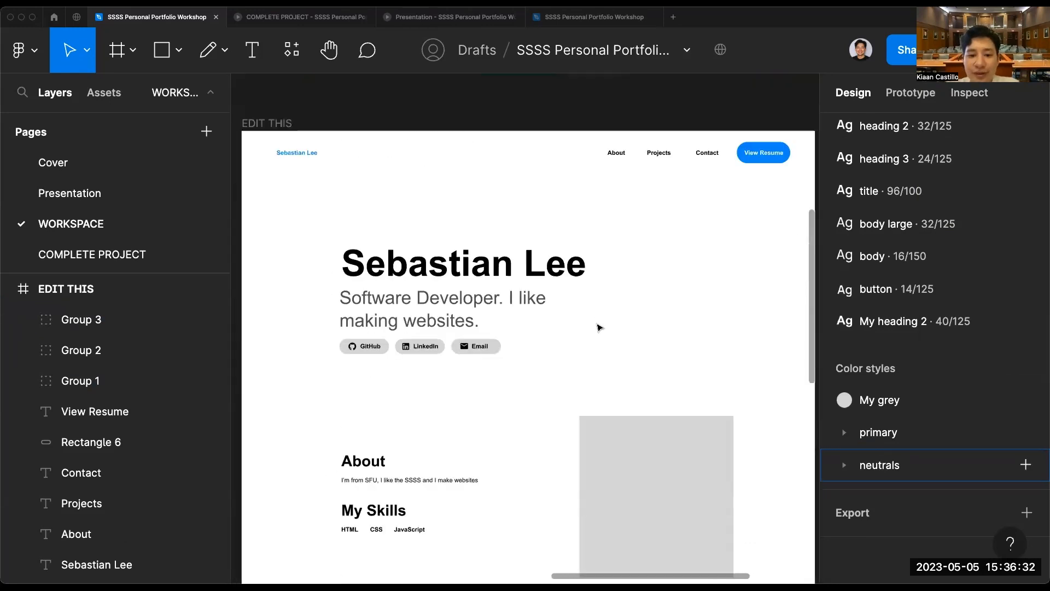
scroll(557, 359, down, 5)
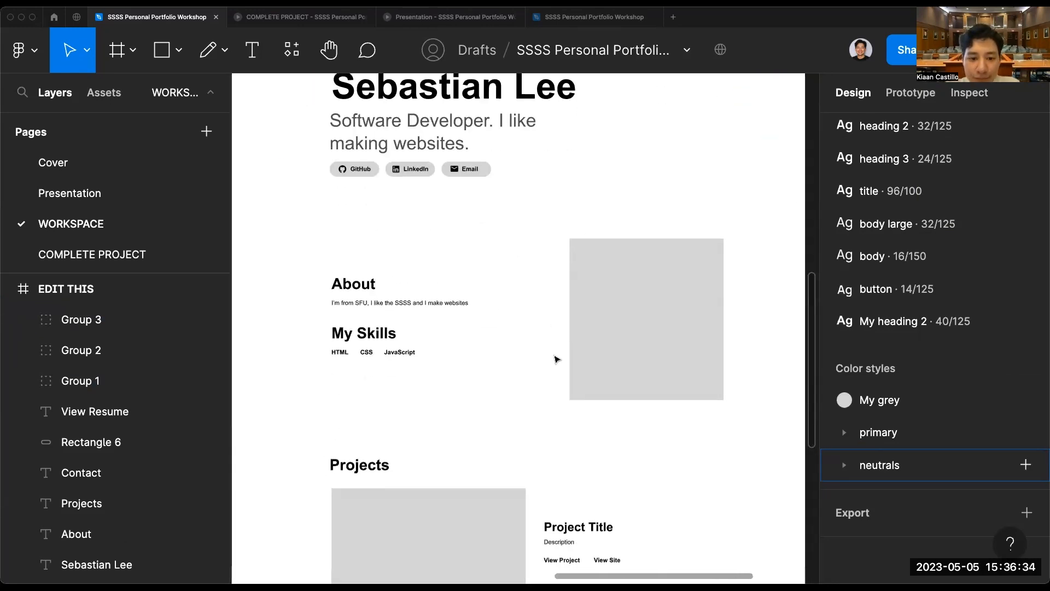
scroll(557, 359, down, 2)
scroll(557, 359, up, 3)
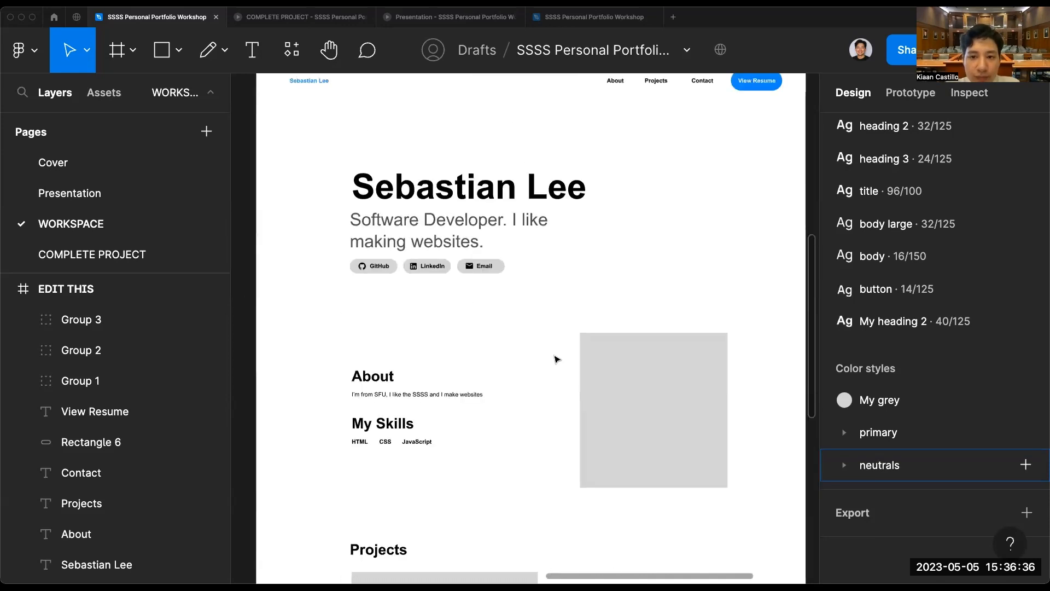
scroll(447, 390, down, 3)
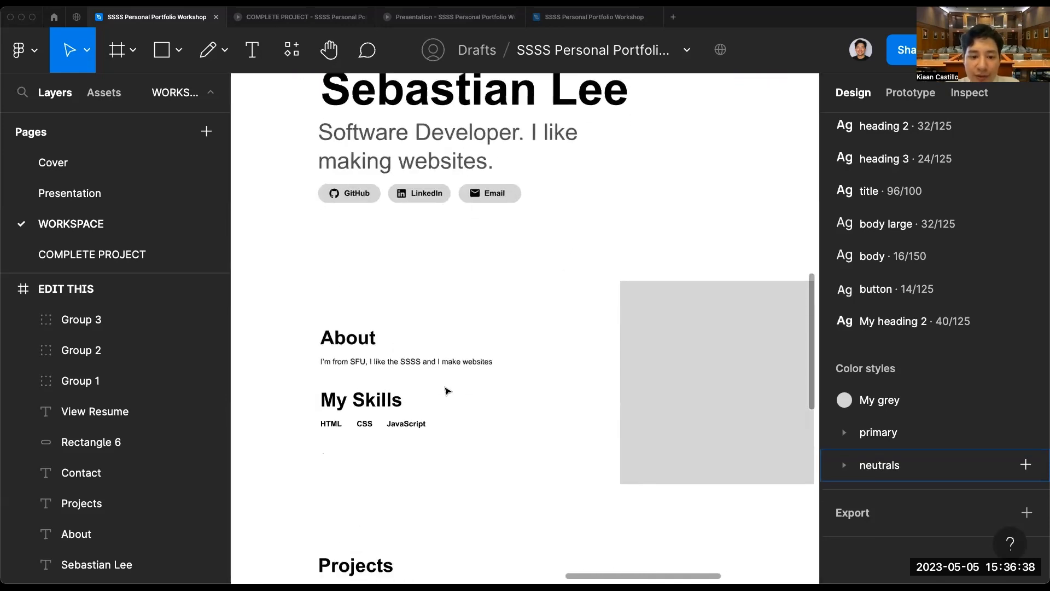
scroll(447, 390, up, 2)
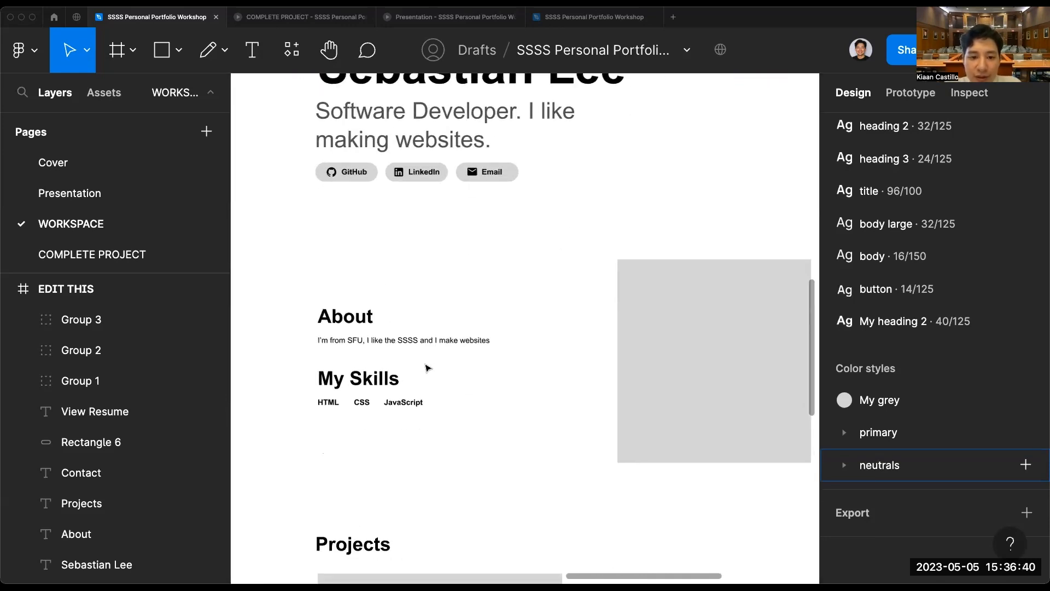
scroll(428, 368, right, 2)
scroll(428, 368, up, 1)
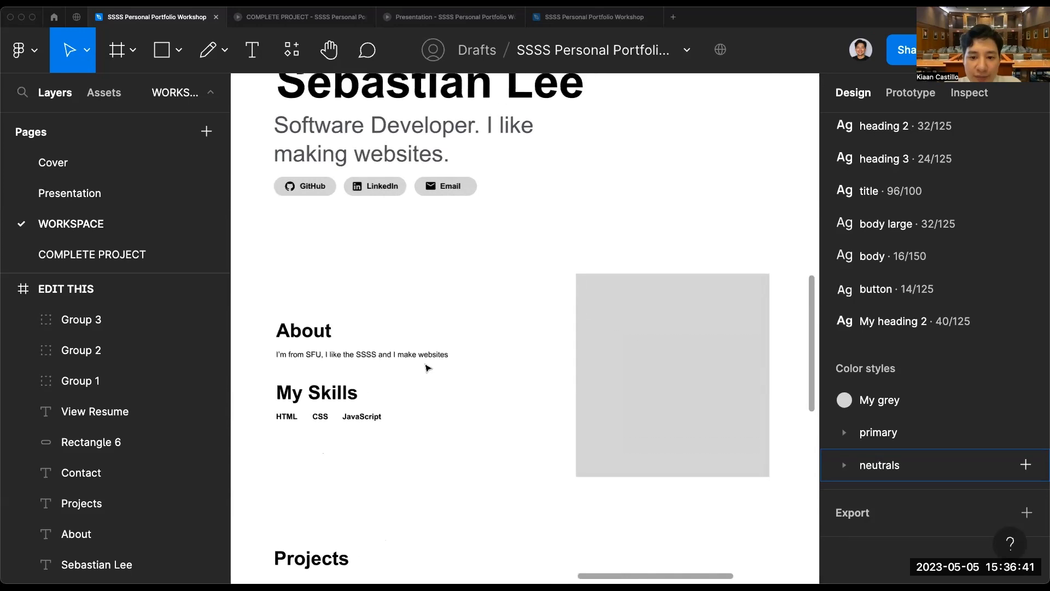
click(385, 356)
click(457, 379)
Pan left to the completed reference design and inspect its About Me block.
scroll(459, 382, up, 3)
scroll(460, 383, left, 12)
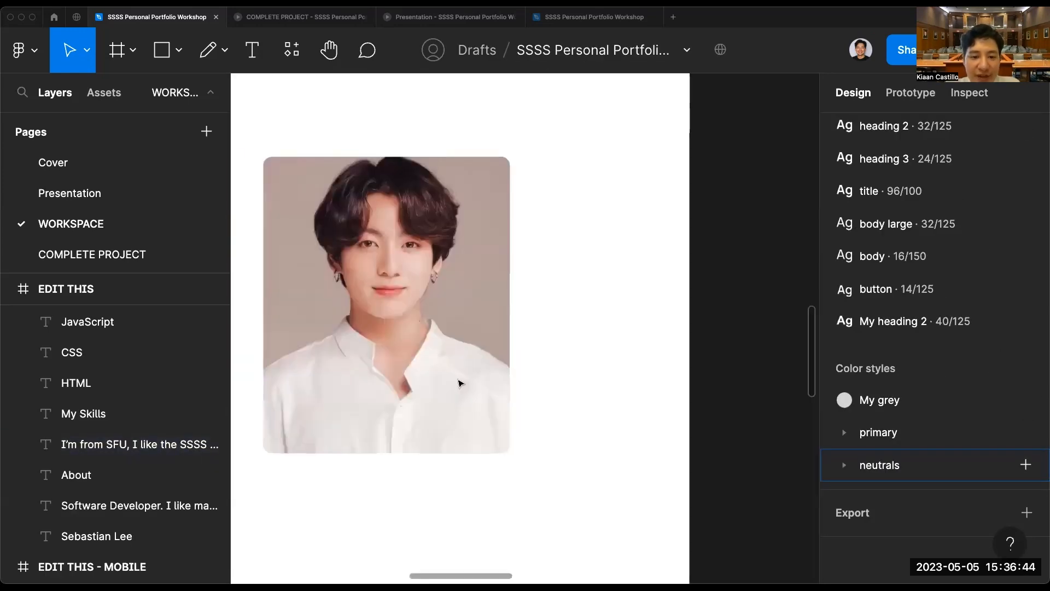
scroll(460, 383, down, 2)
scroll(460, 383, left, 5)
click(447, 273)
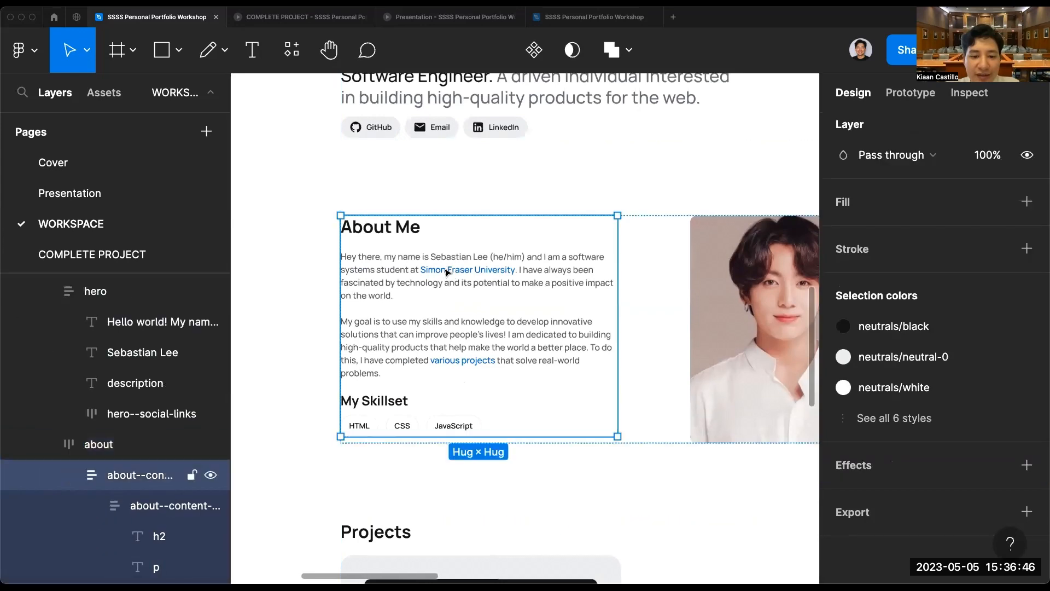
scroll(470, 276, up, 3)
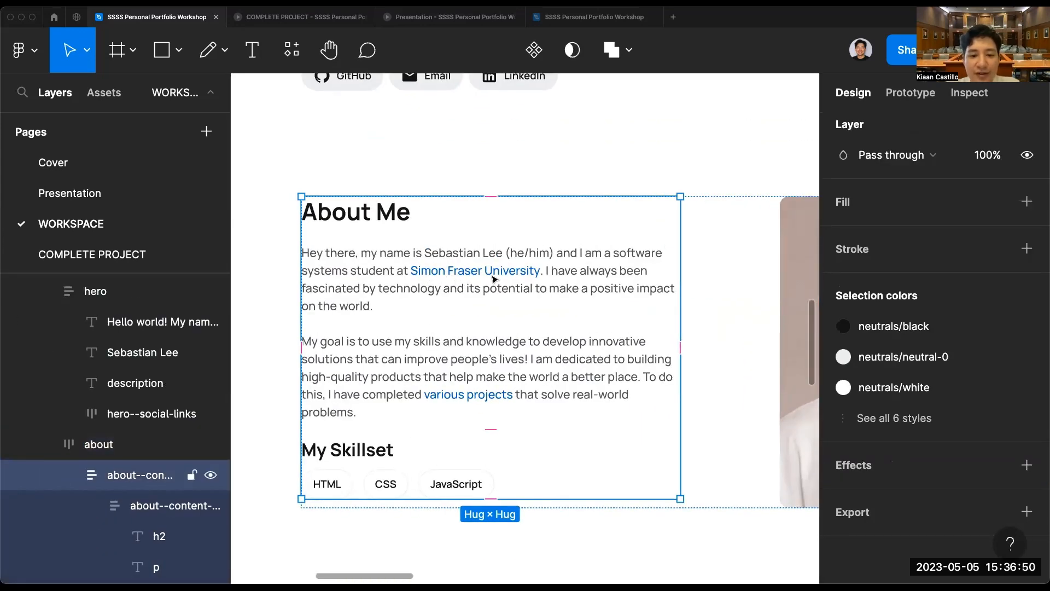
scroll(494, 279, right, 15)
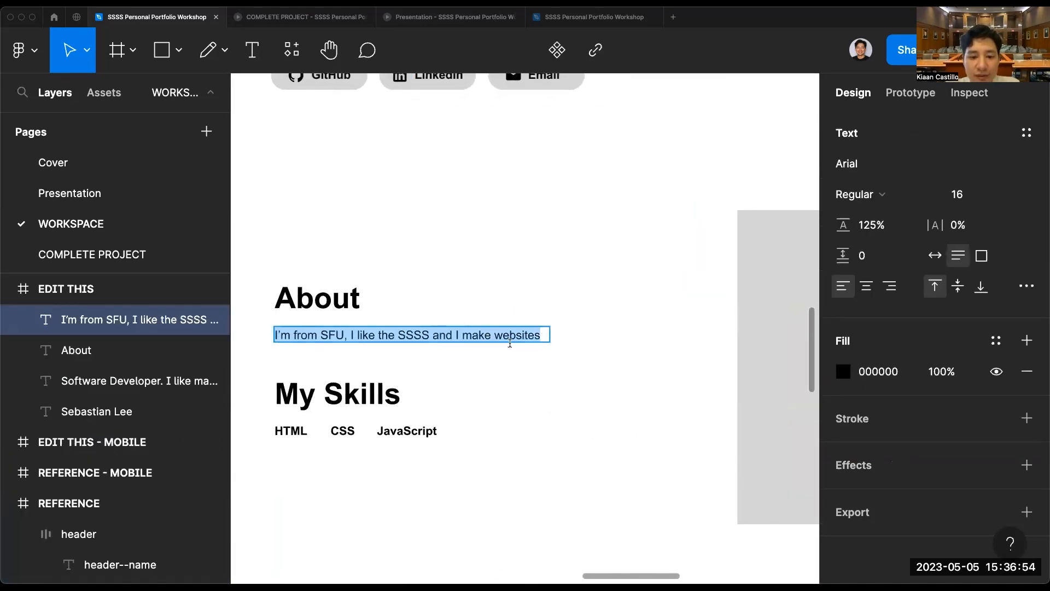
Append 'and this my link.' to the end of the About paragraph.
click(540, 333)
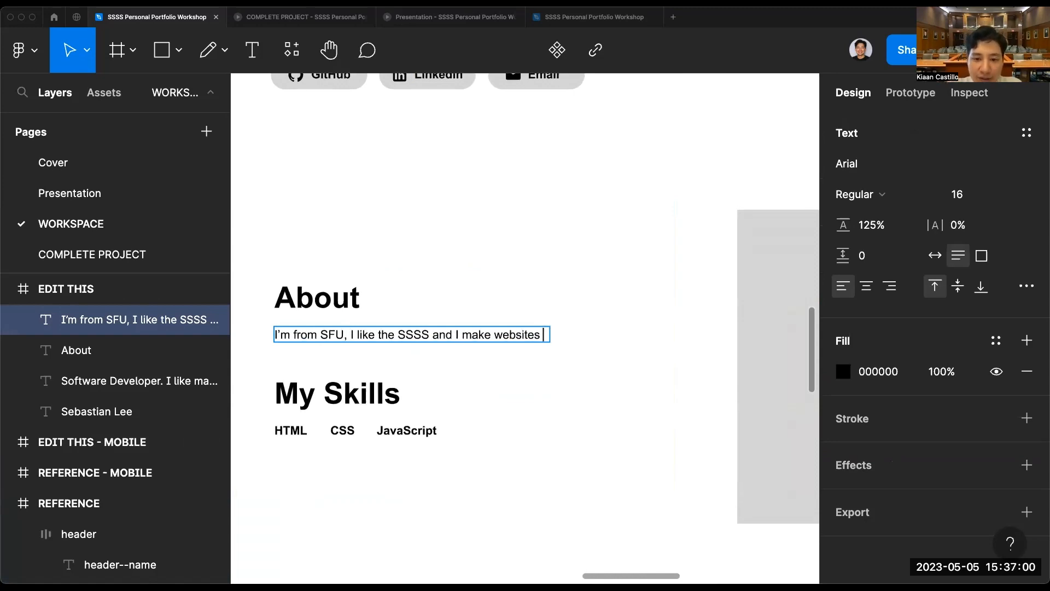
text(and I)
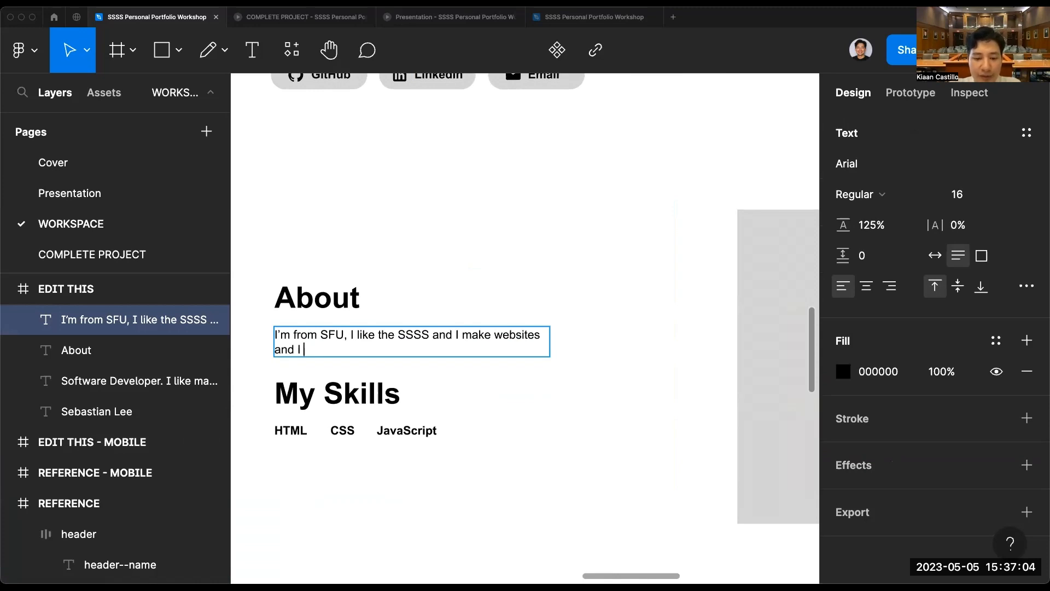
scroll(525, 328, left, 15)
scroll(525, 328, right, 14)
text(I)
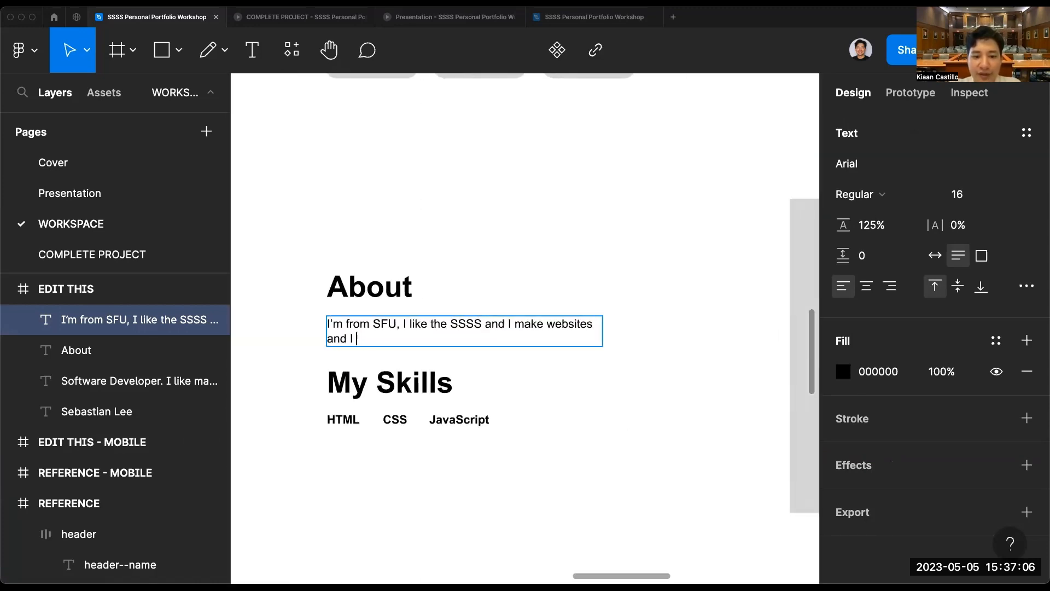
key(BackSpace)
key(BackSpace)
text(this my link.)
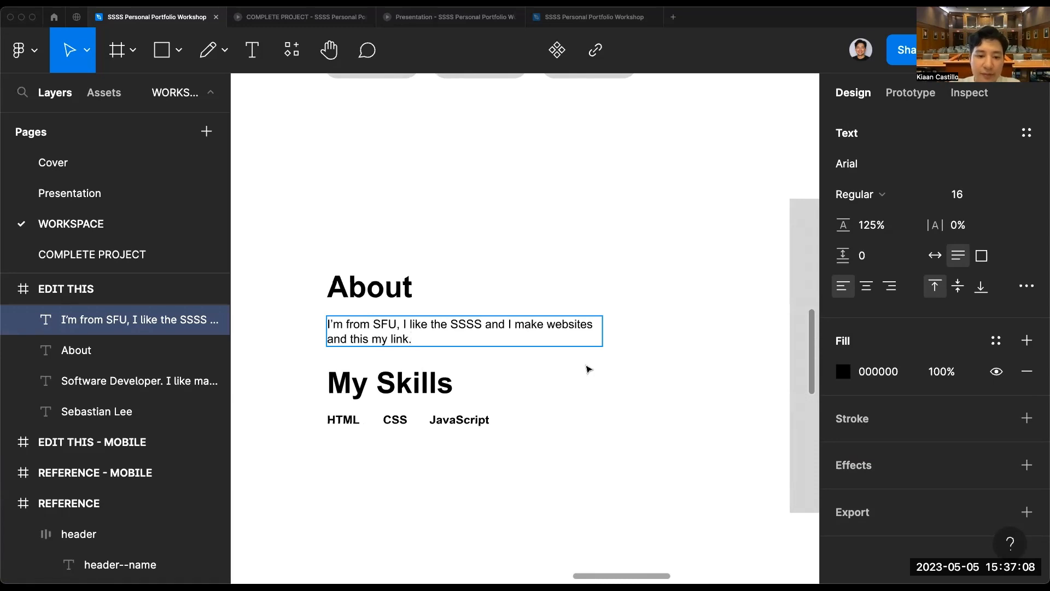
key(Escape)
click(536, 300)
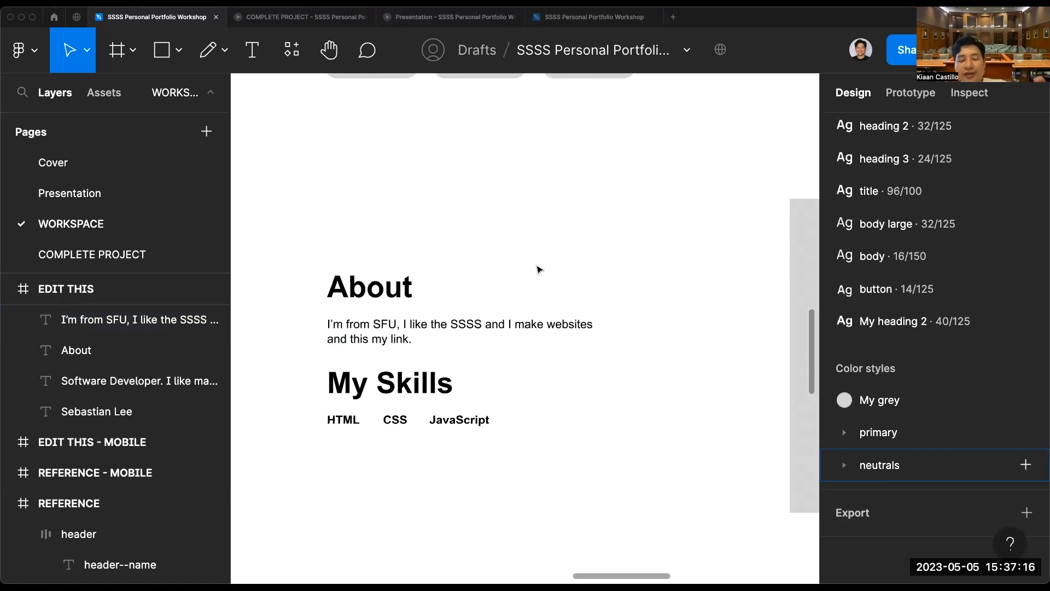
Colour the phrase 'this my link.' with the primary/primary-4 blue fill style.
double_click(446, 326)
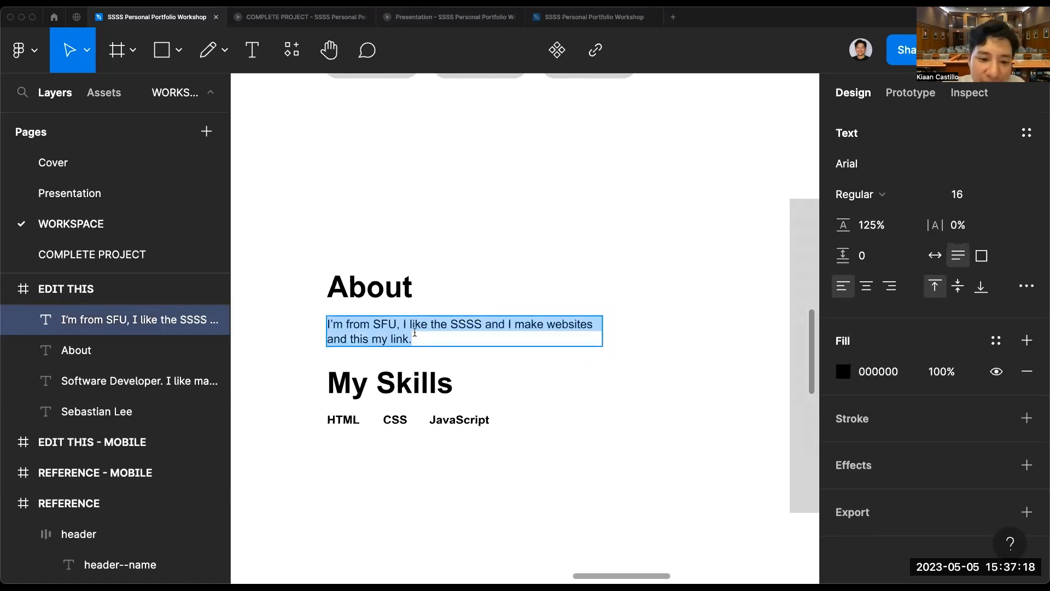
drag(413, 339, 355, 341)
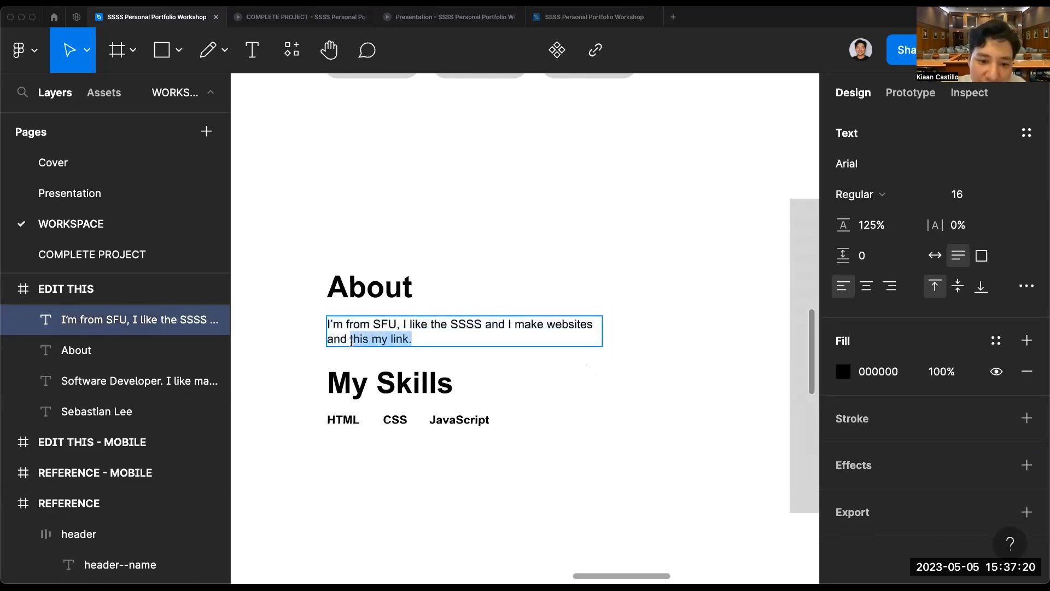
scroll(376, 338, up, 5)
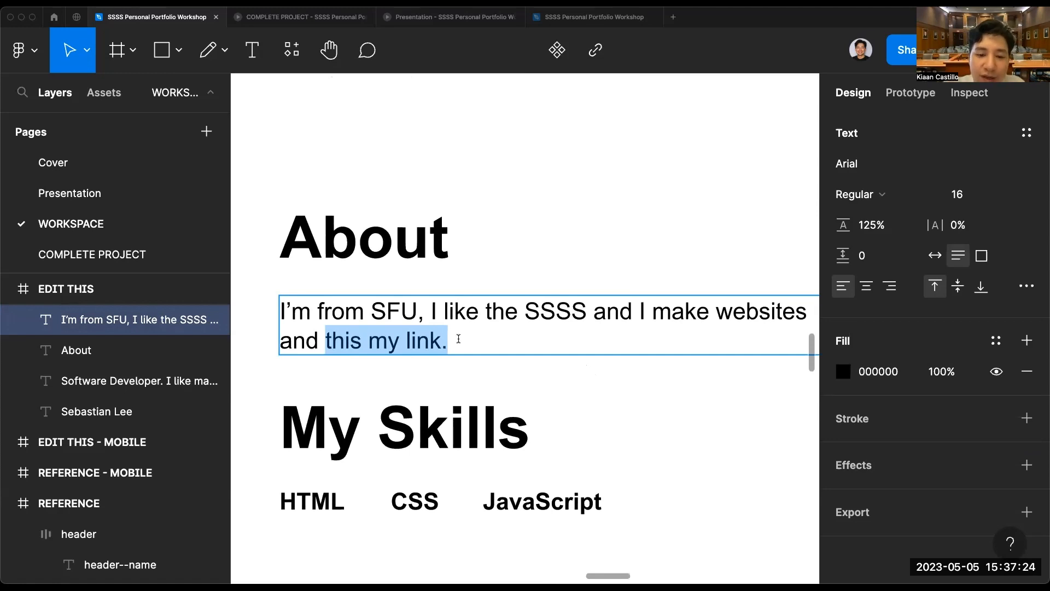
scroll(458, 339, down, 3)
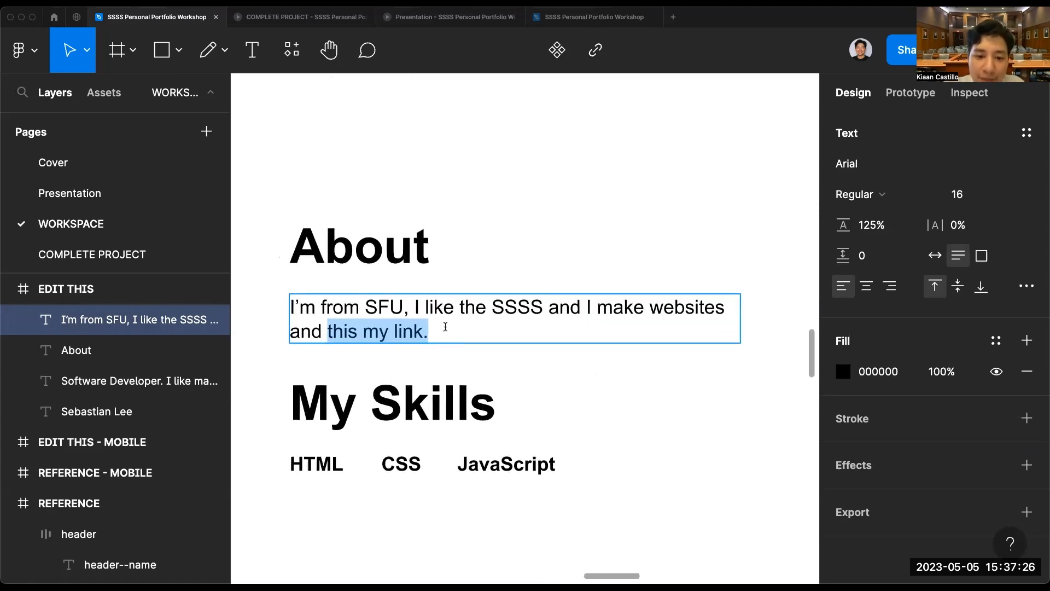
click(438, 328)
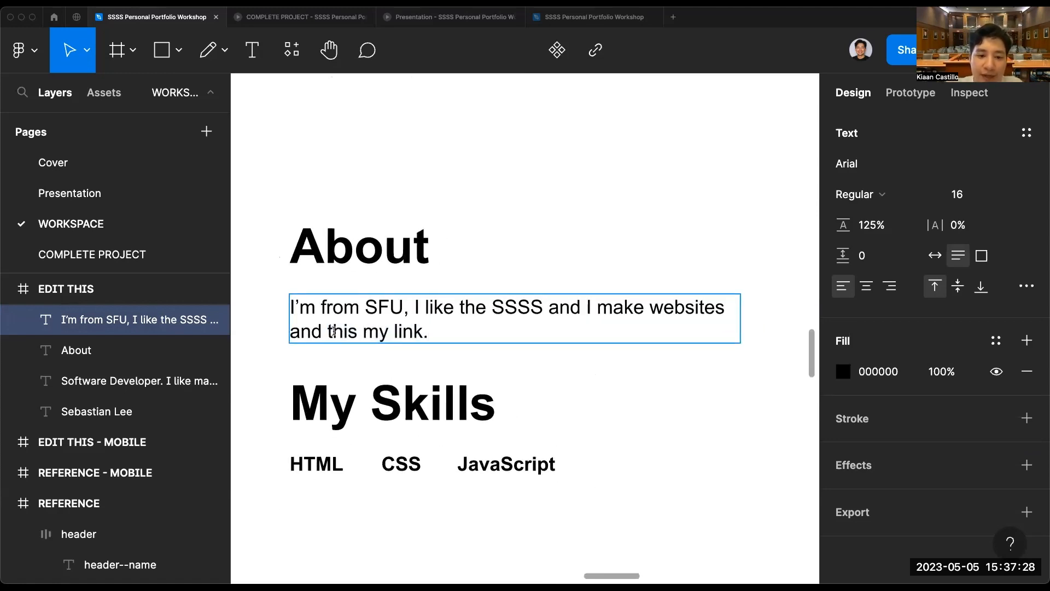
shift+click(451, 328)
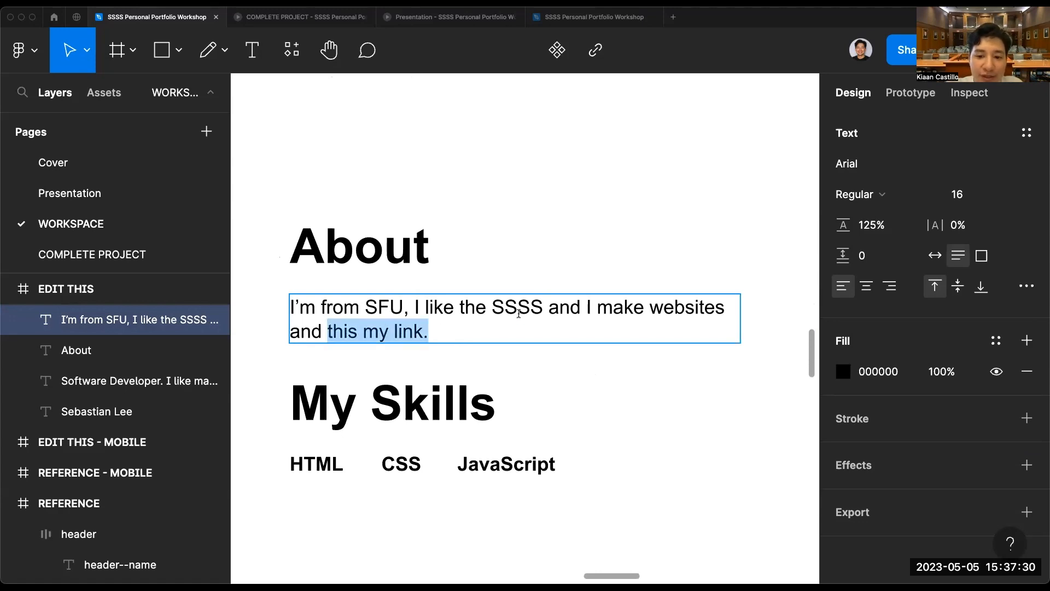
click(996, 340)
click(950, 403)
key(Escape)
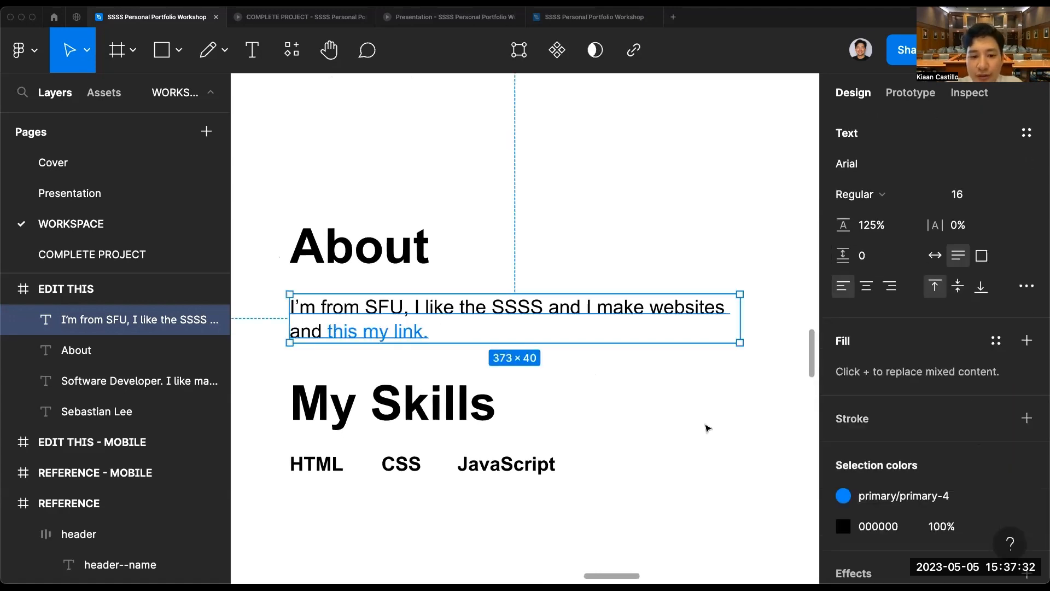
click(708, 428)
Narrow the About paragraph text box to 334 px wide.
scroll(708, 428, down, 3)
scroll(708, 428, right, 3)
scroll(708, 428, right, 2)
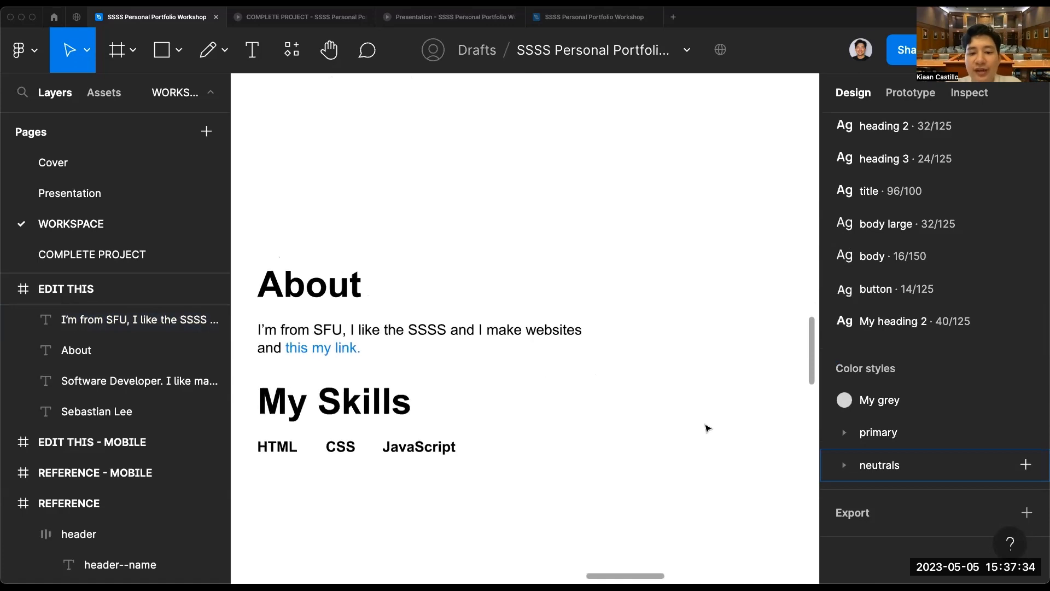
scroll(707, 428, down, 2)
click(608, 350)
drag(614, 353, 578, 356)
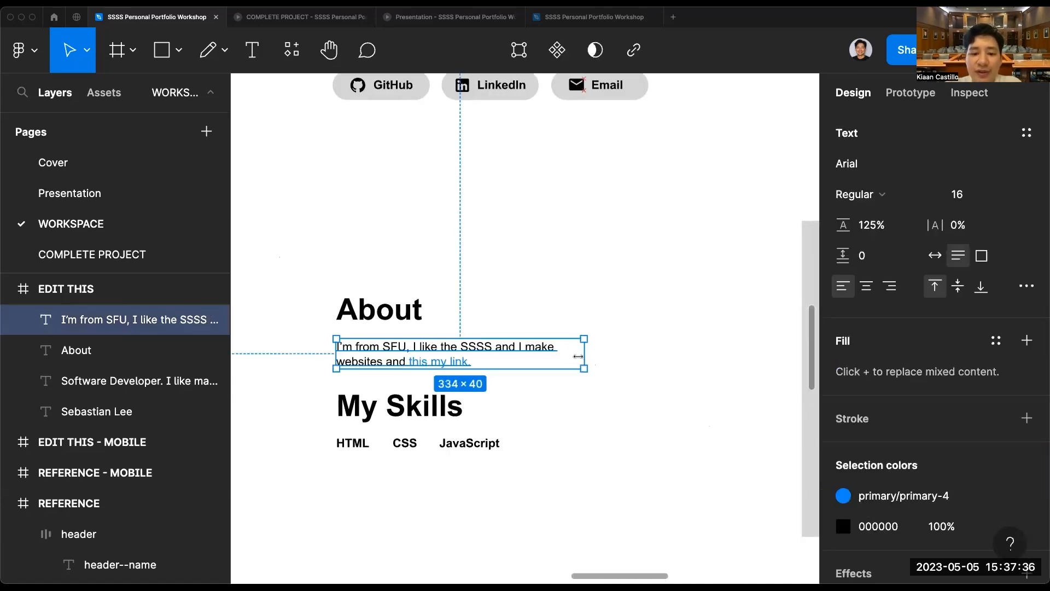
click(610, 360)
scroll(610, 361, down, 5)
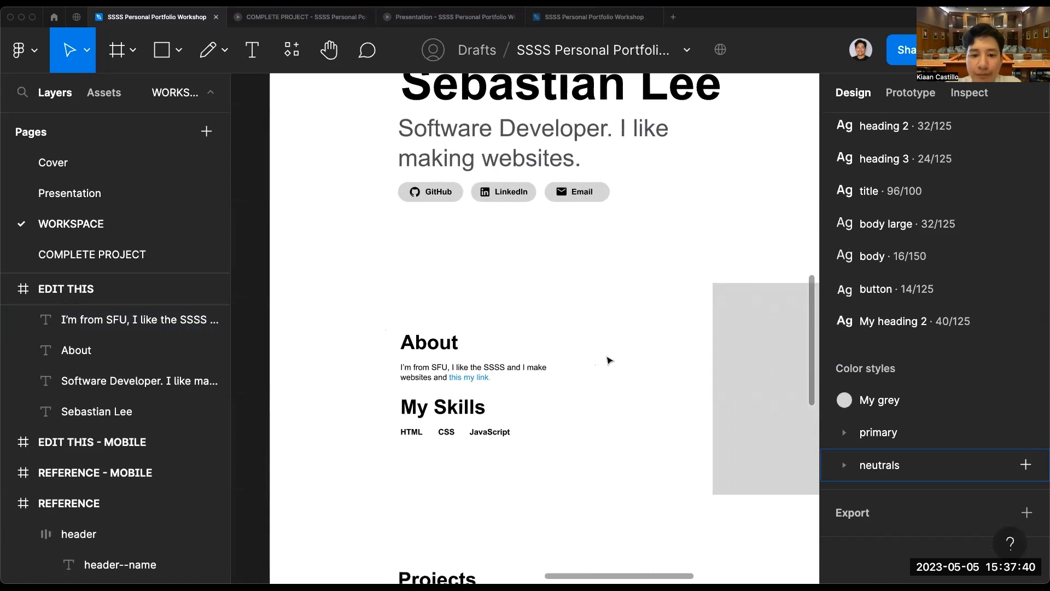
Widen the grey image placeholder toward the left.
scroll(609, 360, right, 4)
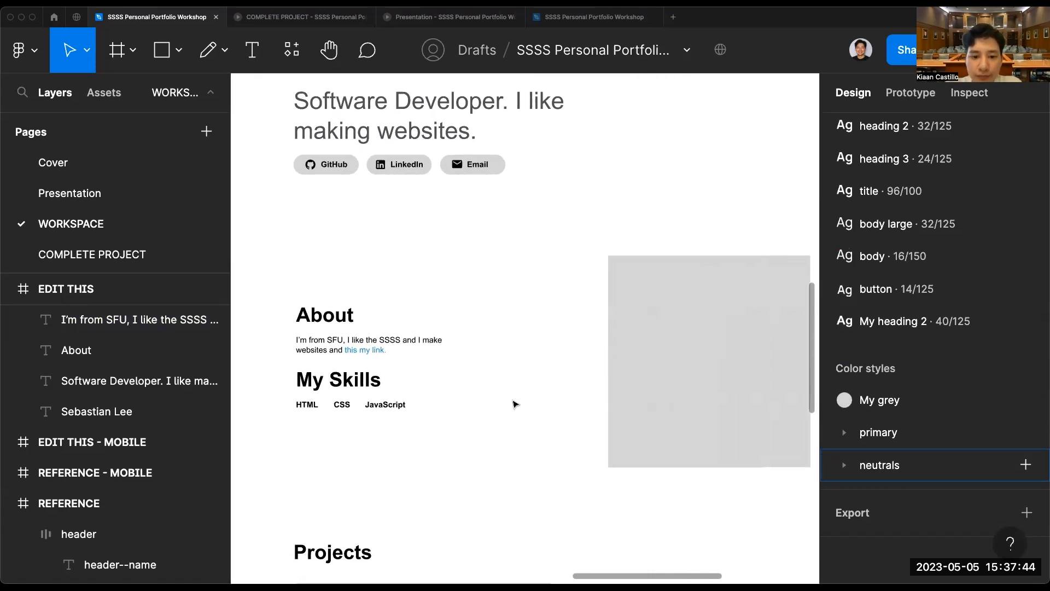
click(620, 347)
drag(608, 345, 520, 352)
click(520, 352)
Scroll and zoom the canvas onto the HTML, CSS and JavaScript labels under My Skills.
scroll(520, 354, down, 2)
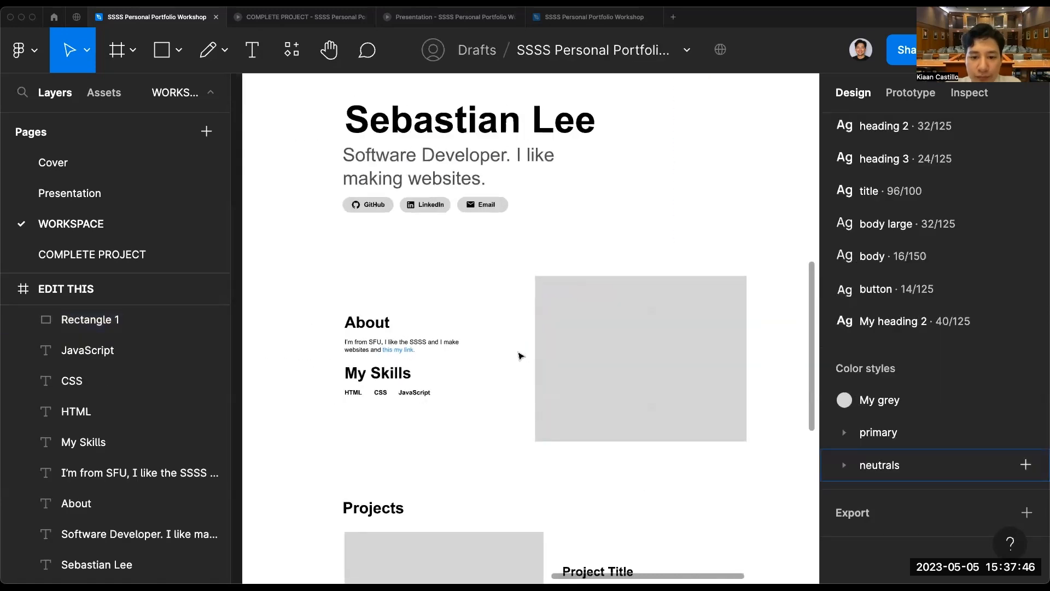
scroll(366, 430, up, 4)
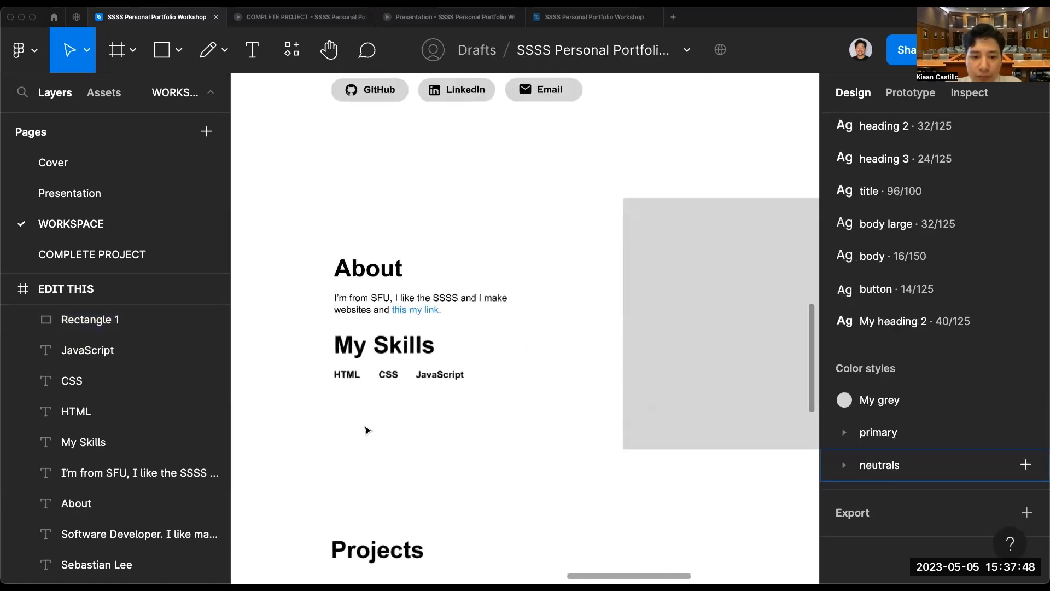
scroll(366, 429, up, 2)
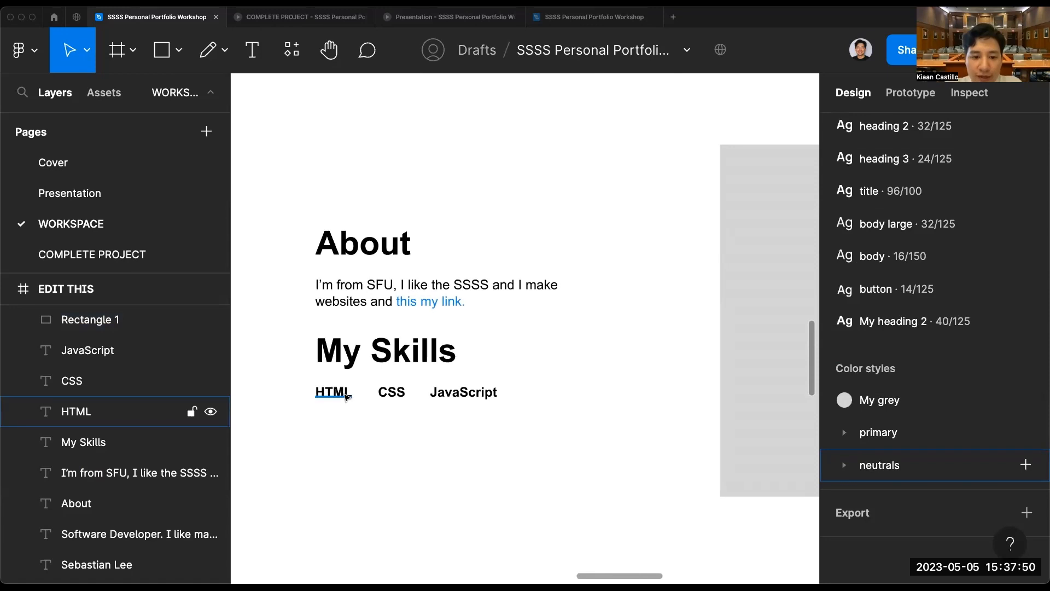
scroll(346, 396, down, 3)
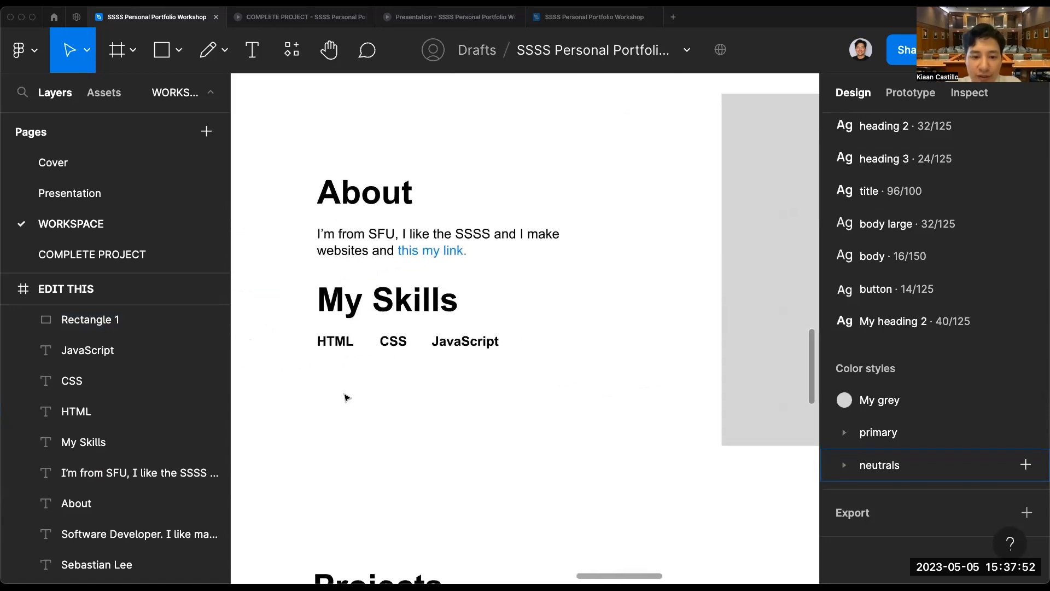
scroll(346, 397, left, 2)
scroll(346, 396, up, 1)
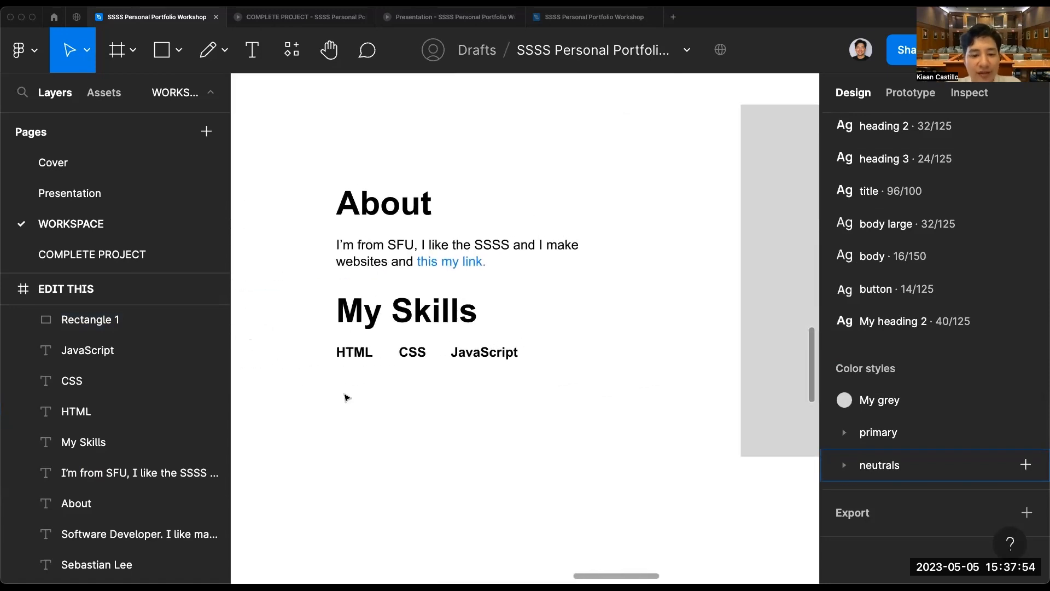
scroll(346, 397, up, 3)
scroll(346, 397, left, 1)
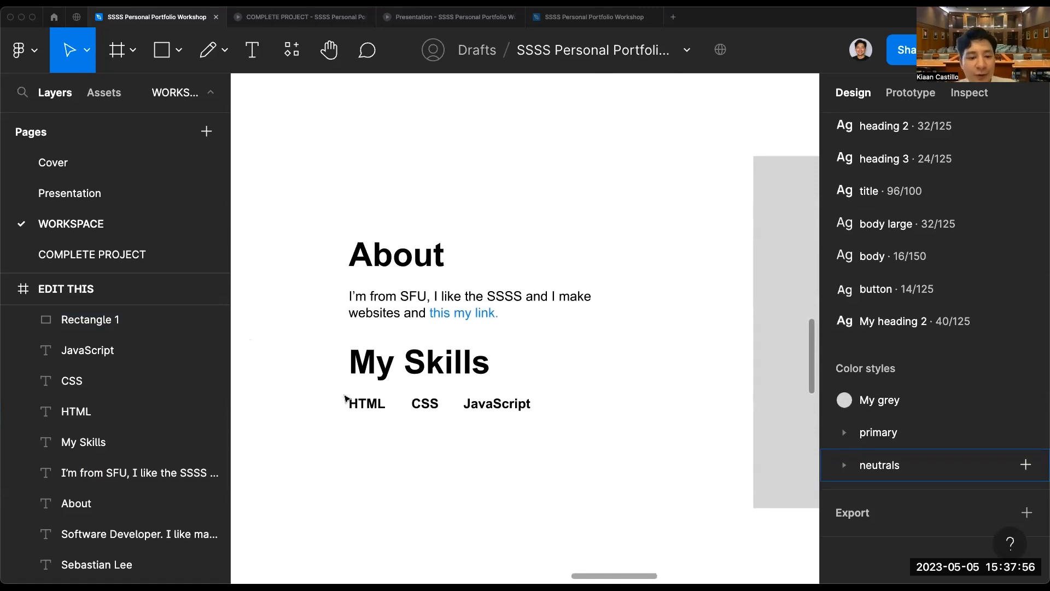
scroll(345, 397, down, 3)
scroll(346, 397, up, 1)
scroll(346, 397, left, 1)
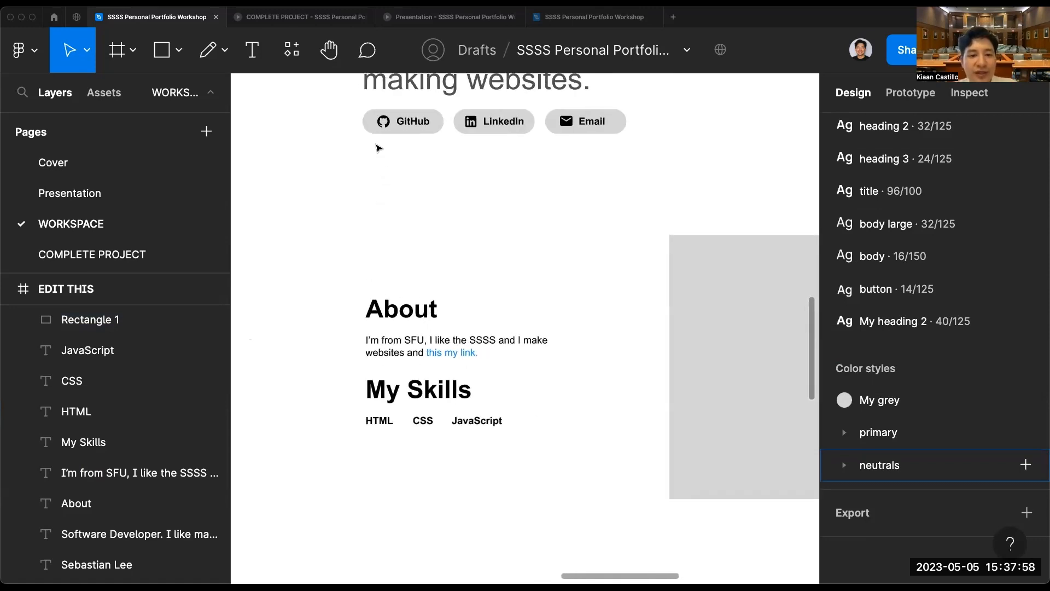
scroll(470, 164, up, 1)
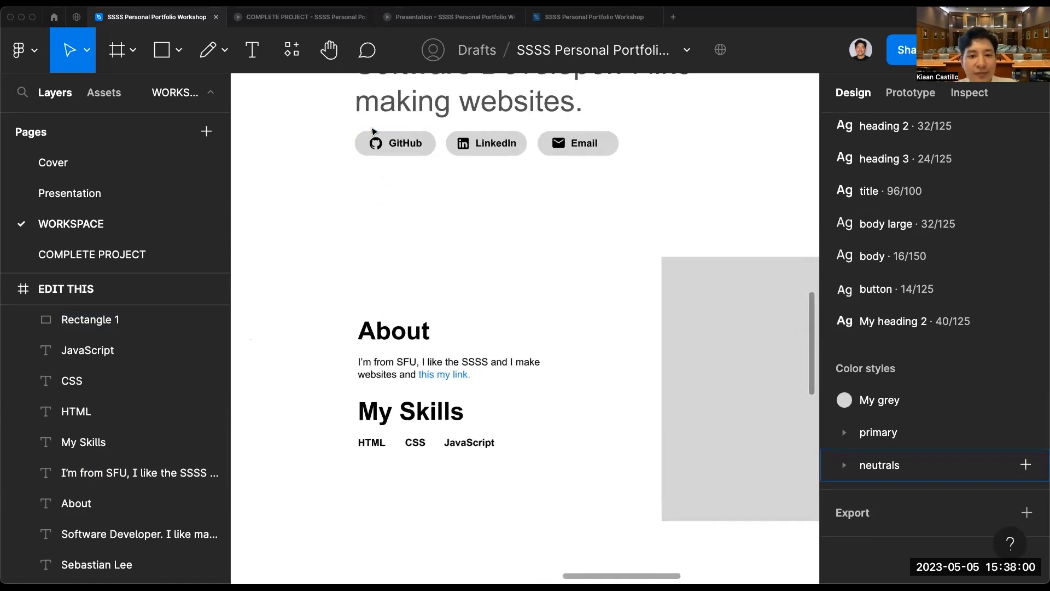
scroll(567, 207, up, 8)
scroll(567, 207, left, 10)
scroll(566, 207, up, 2)
scroll(567, 207, right, 2)
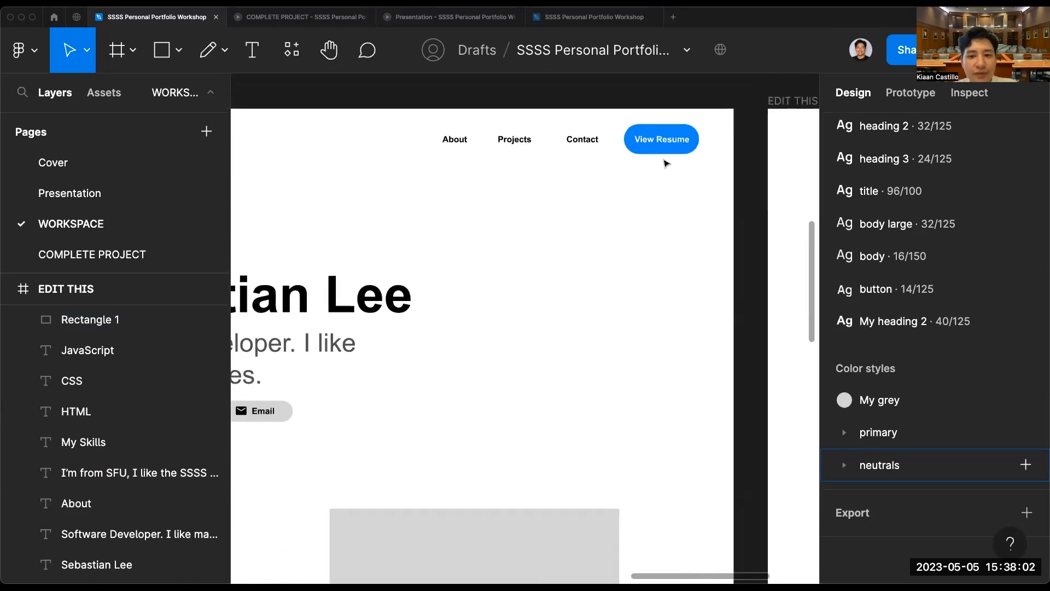
scroll(666, 162, down, 7)
scroll(489, 306, left, 2)
scroll(489, 306, up, 5)
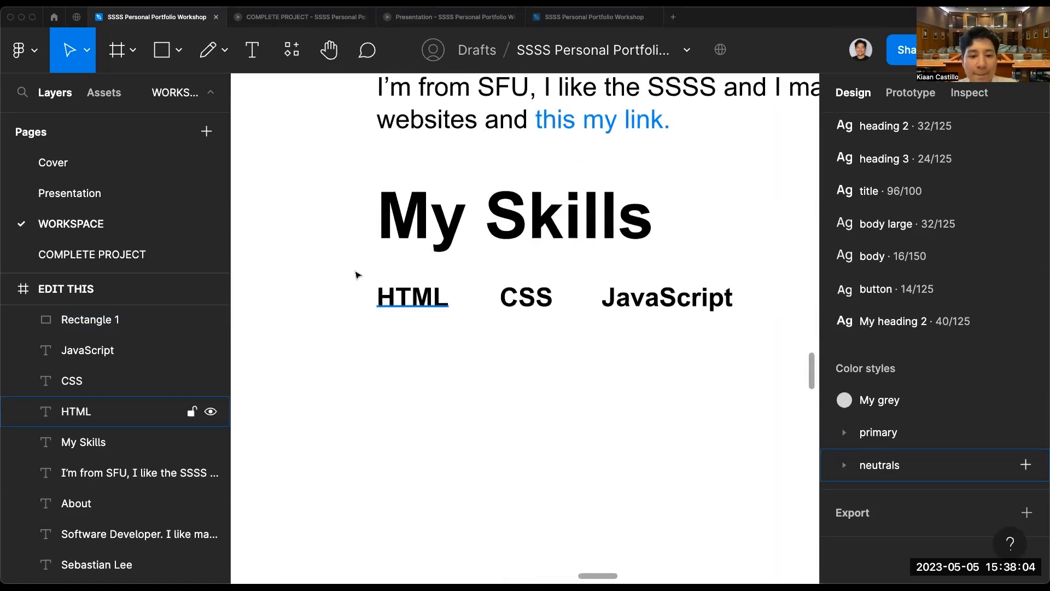
Draw an unfilled, black-outlined rectangle around the HTML label.
key(r)
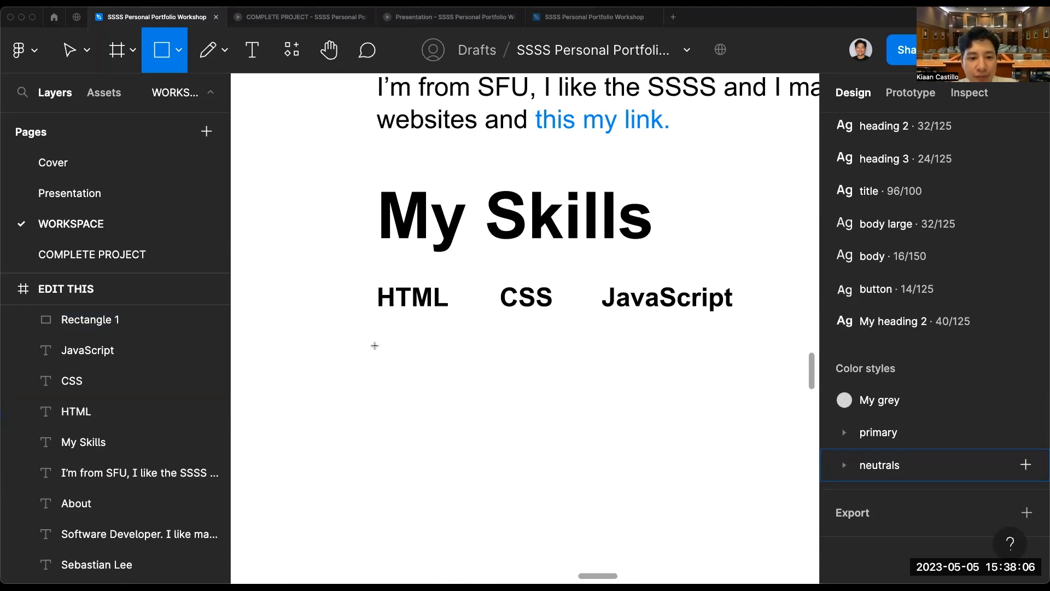
mouse_move(353, 335)
mouse_down()
mouse_move(434, 360)
mouse_move(481, 397)
mouse_move(465, 403)
mouse_up()
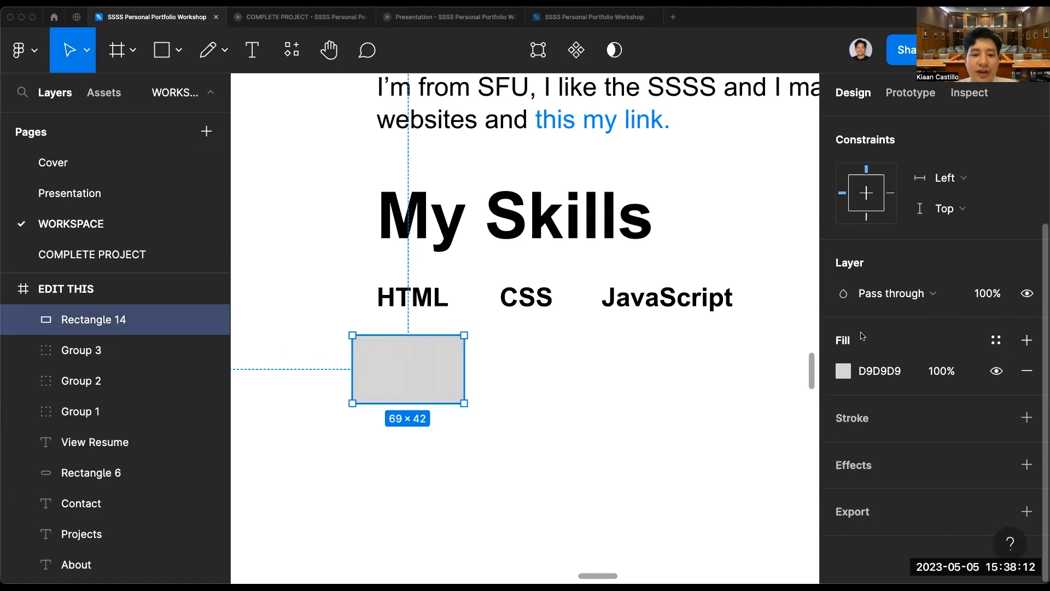
click(1027, 371)
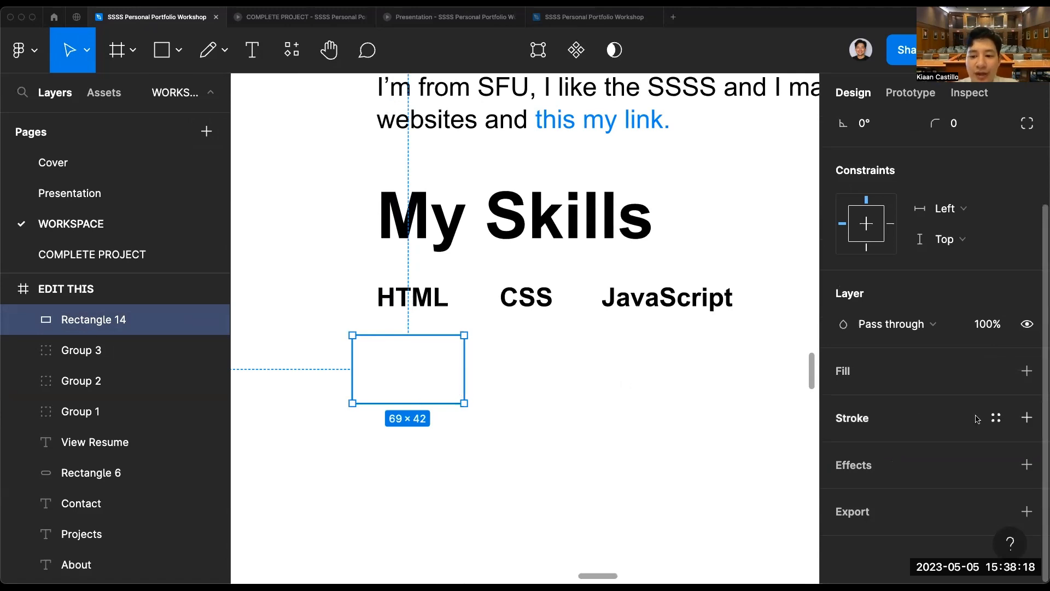
click(1028, 417)
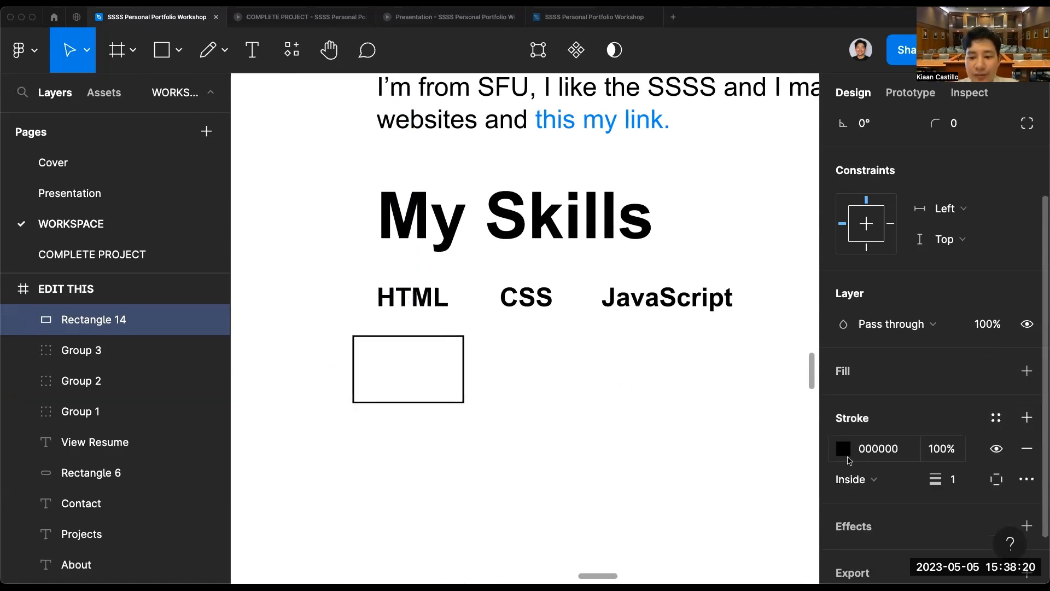
scroll(916, 397, up, 2)
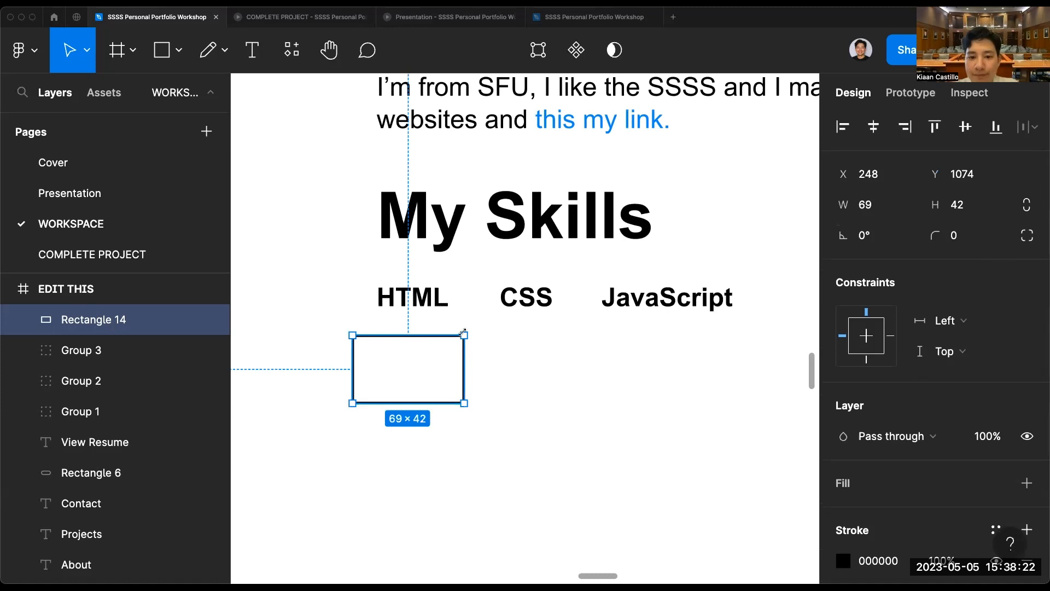
drag(428, 387, 432, 315)
click(492, 374)
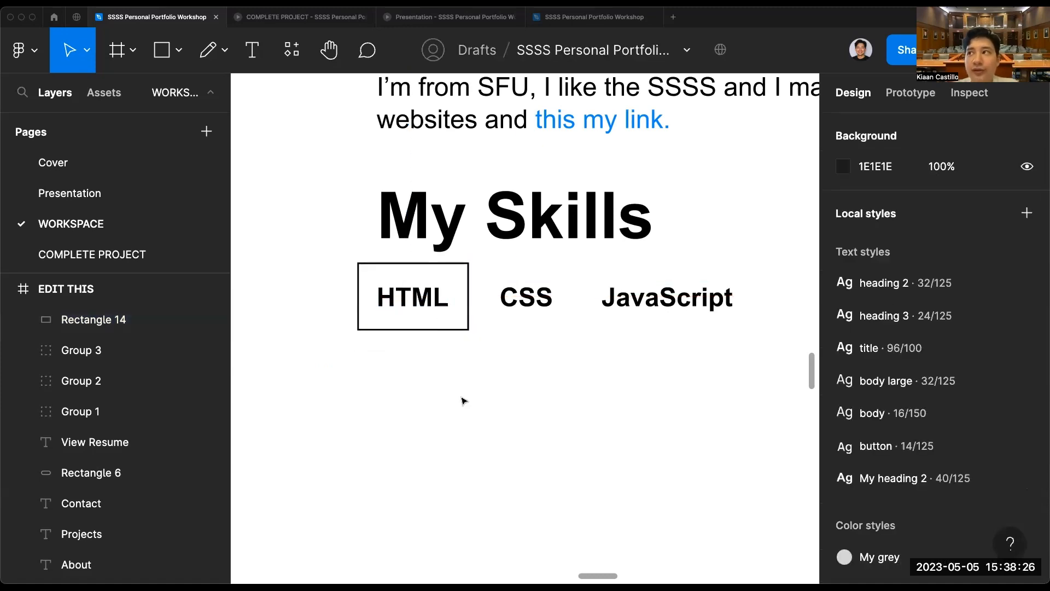
Draw a second unfilled, black-outlined rectangle around the CSS label.
scroll(462, 400, right, 1)
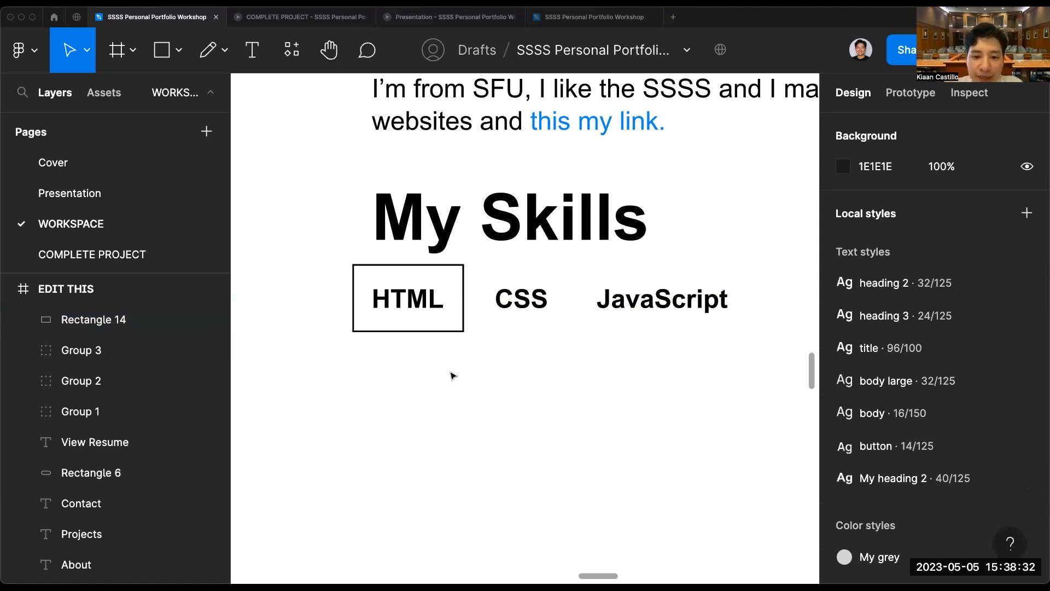
scroll(414, 321, right, 4)
scroll(414, 321, up, 1)
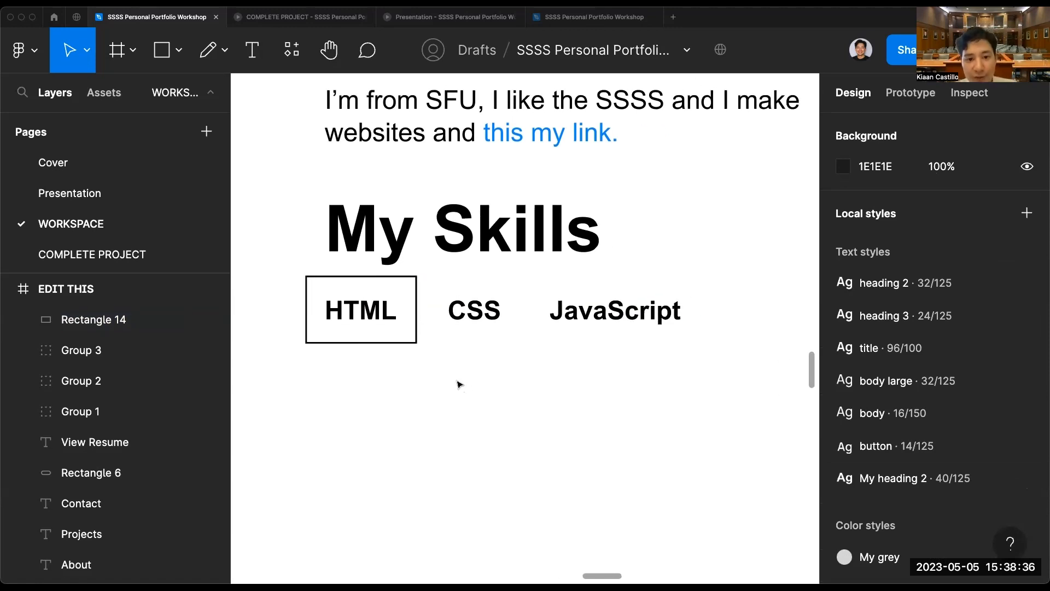
click(156, 50)
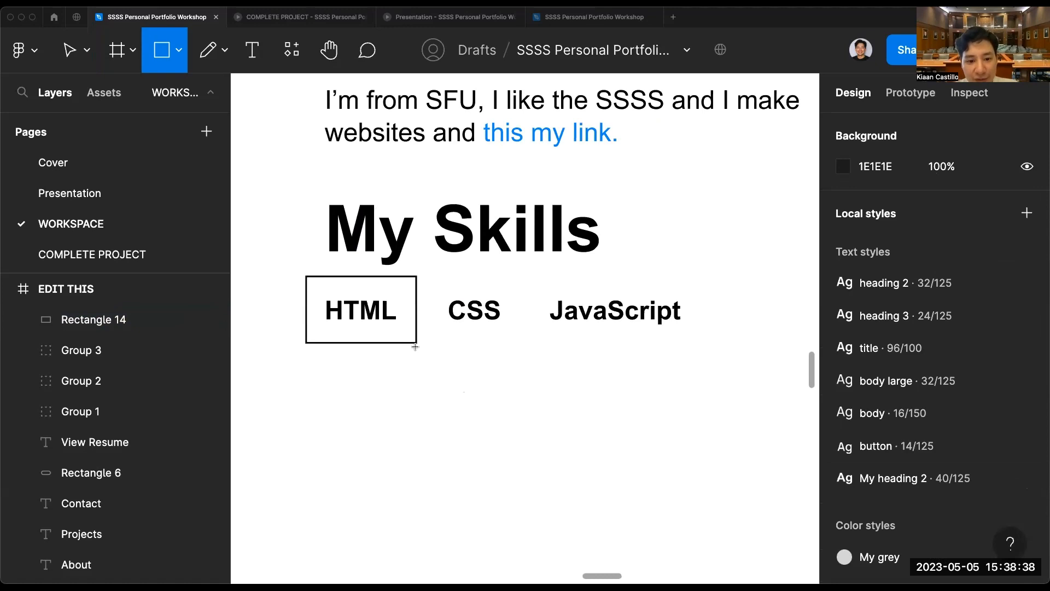
mouse_move(436, 371)
mouse_down()
mouse_move(510, 441)
mouse_move(539, 451)
mouse_up()
scroll(802, 447, down, 10)
scroll(802, 447, up, 8)
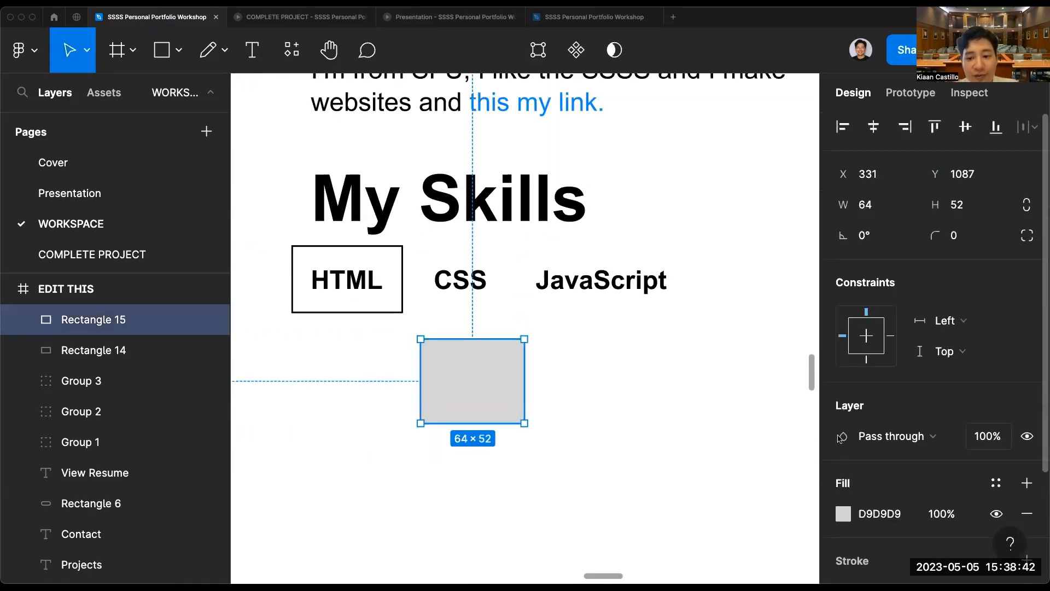
scroll(1021, 363, down, 3)
click(1027, 370)
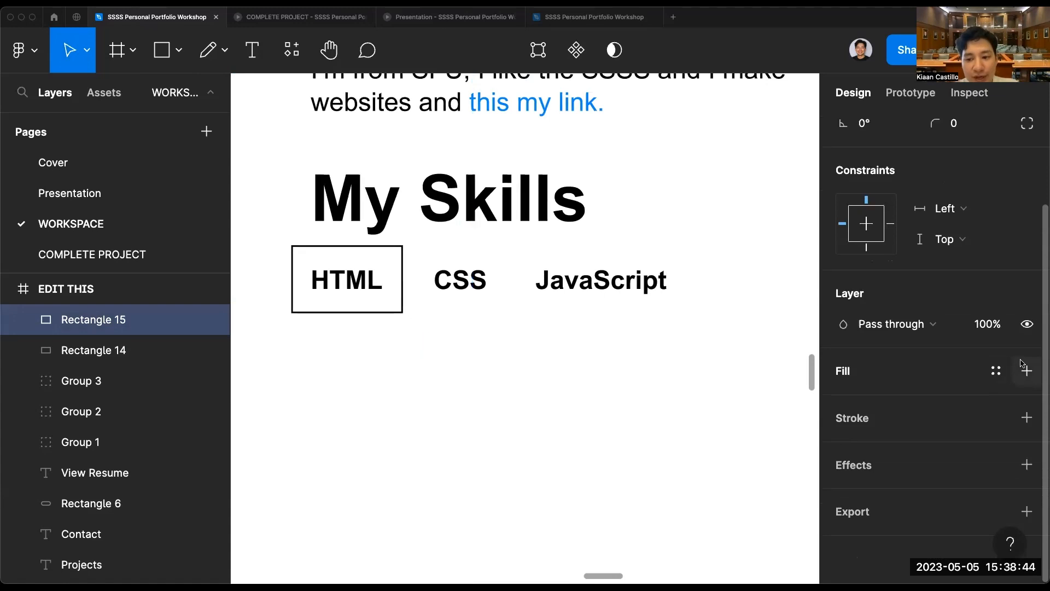
click(1027, 418)
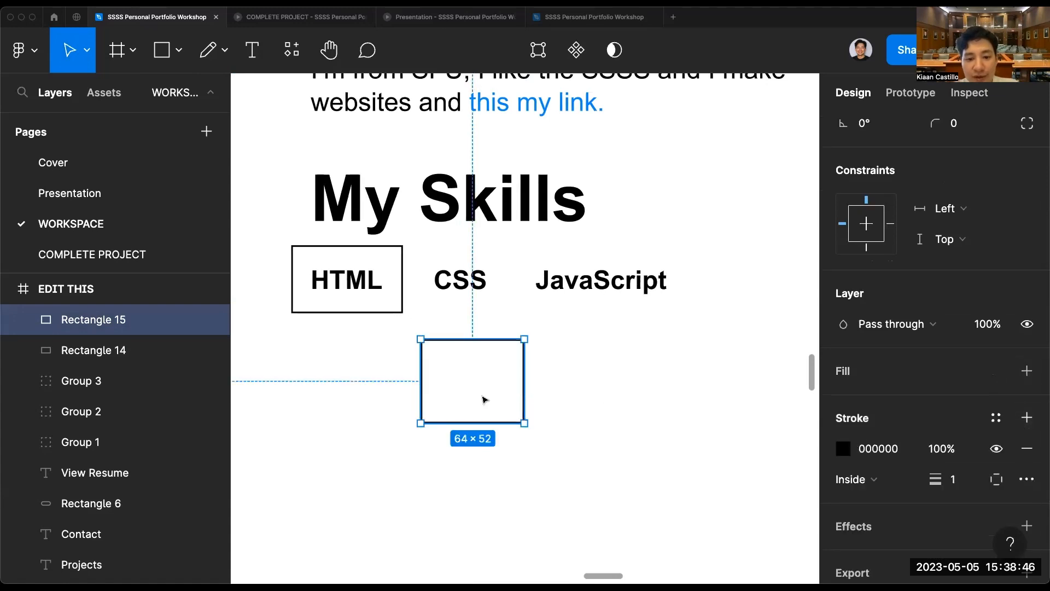
drag(483, 400, 460, 310)
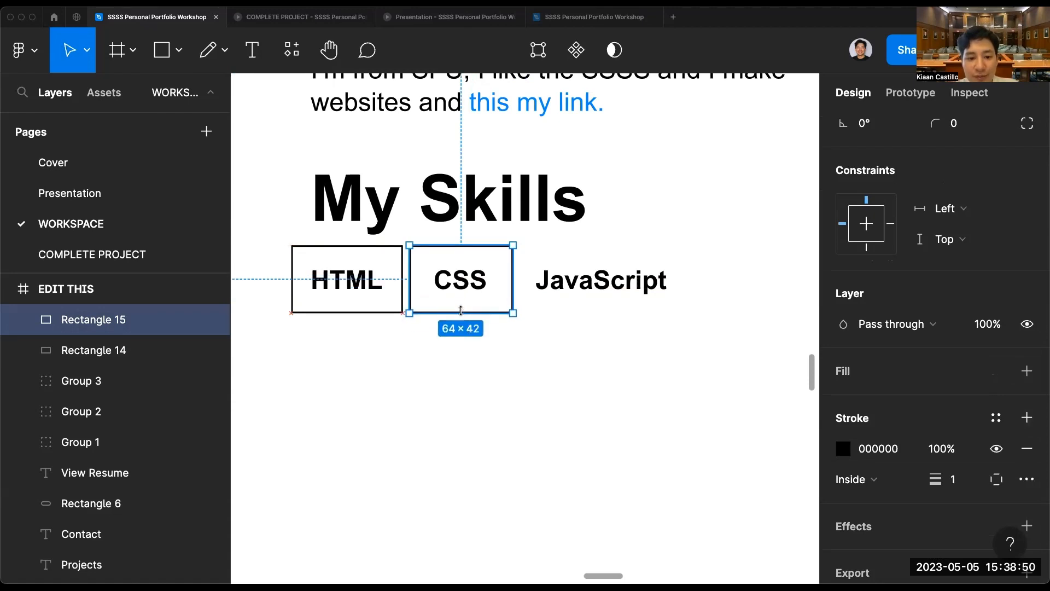
click(475, 364)
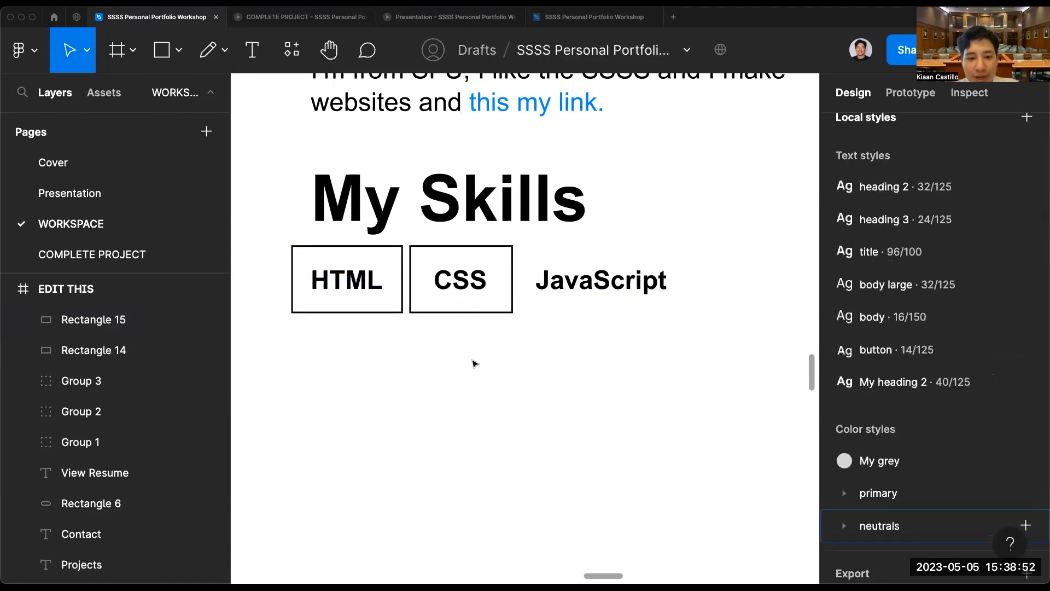
Duplicate the CSS box over JavaScript and widen it to fit the label.
scroll(472, 347, right, 2)
scroll(471, 348, up, 1)
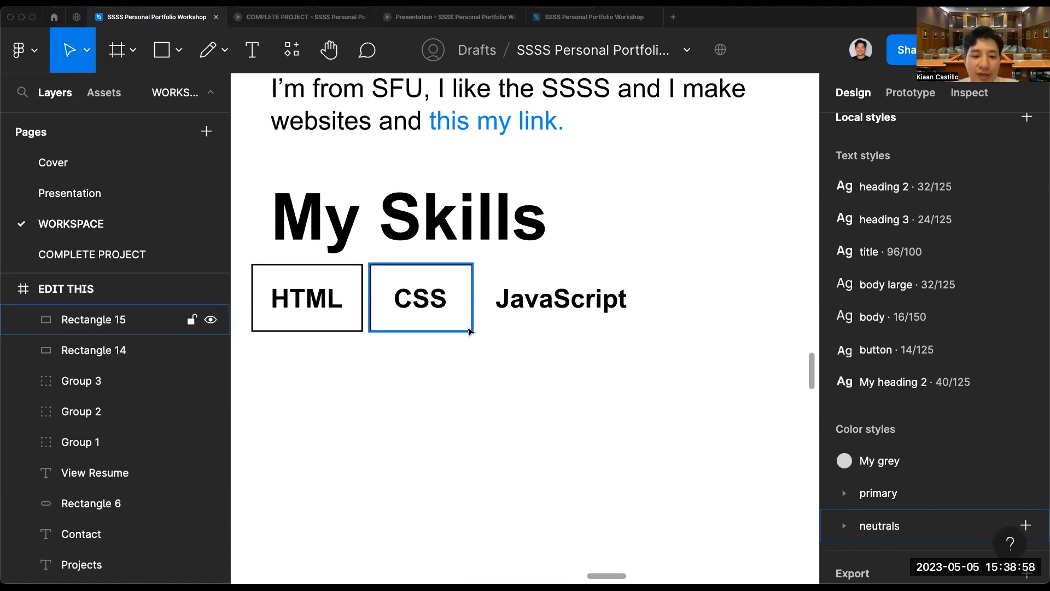
click(466, 330)
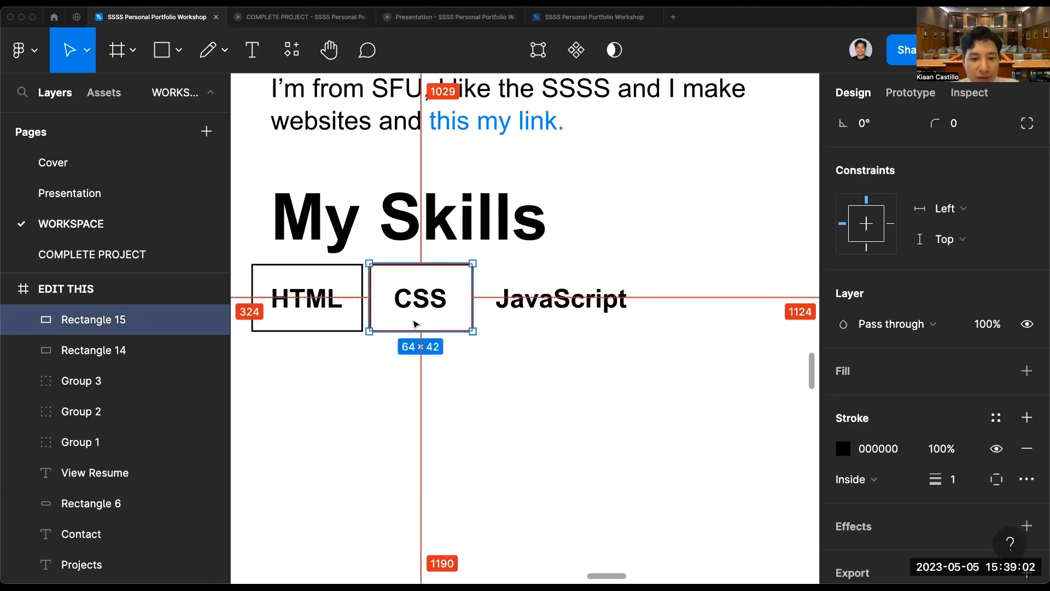
drag(443, 321, 534, 323)
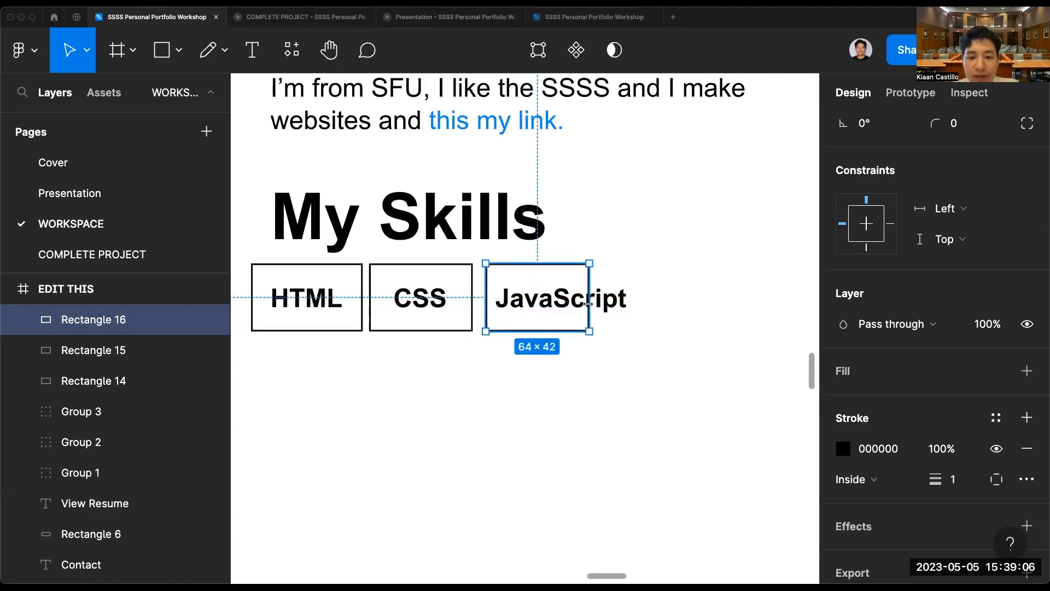
drag(589, 298, 637, 302)
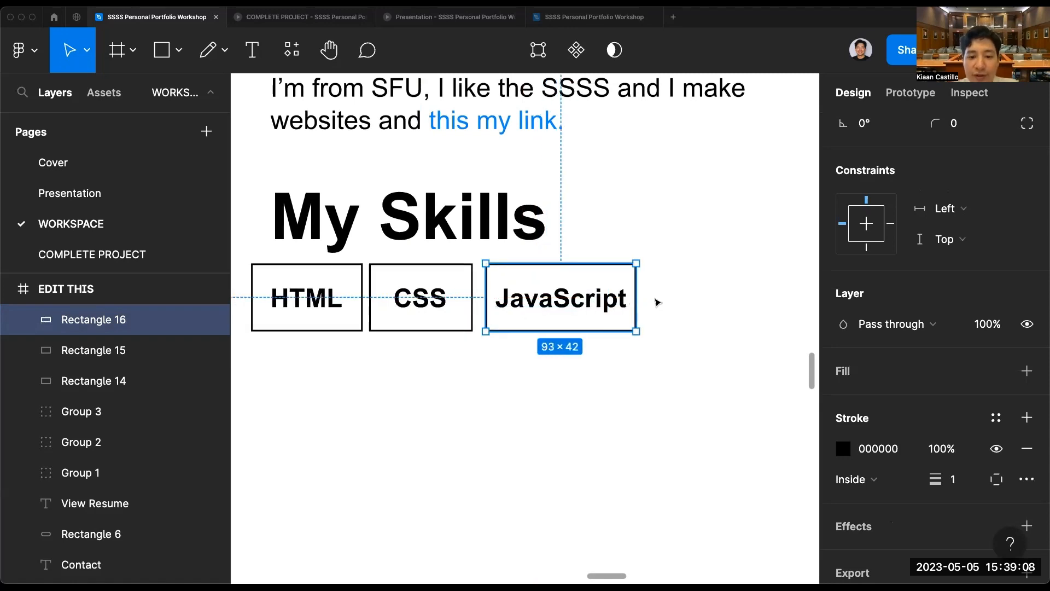
click(657, 302)
Align the three skill boxes with the About text.
scroll(657, 300, down, 5)
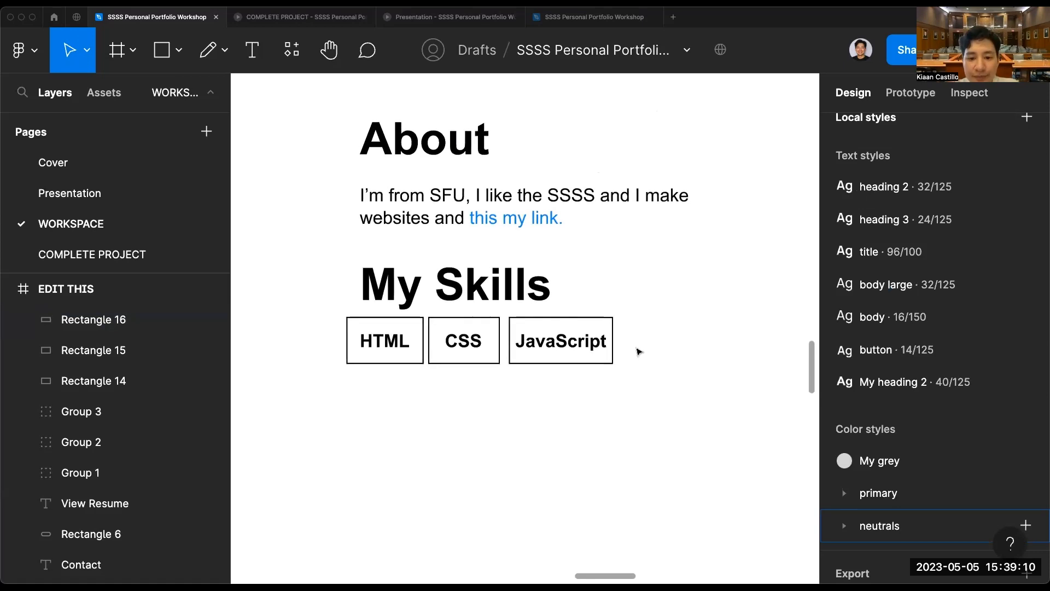
drag(638, 352, 411, 335)
click(597, 306)
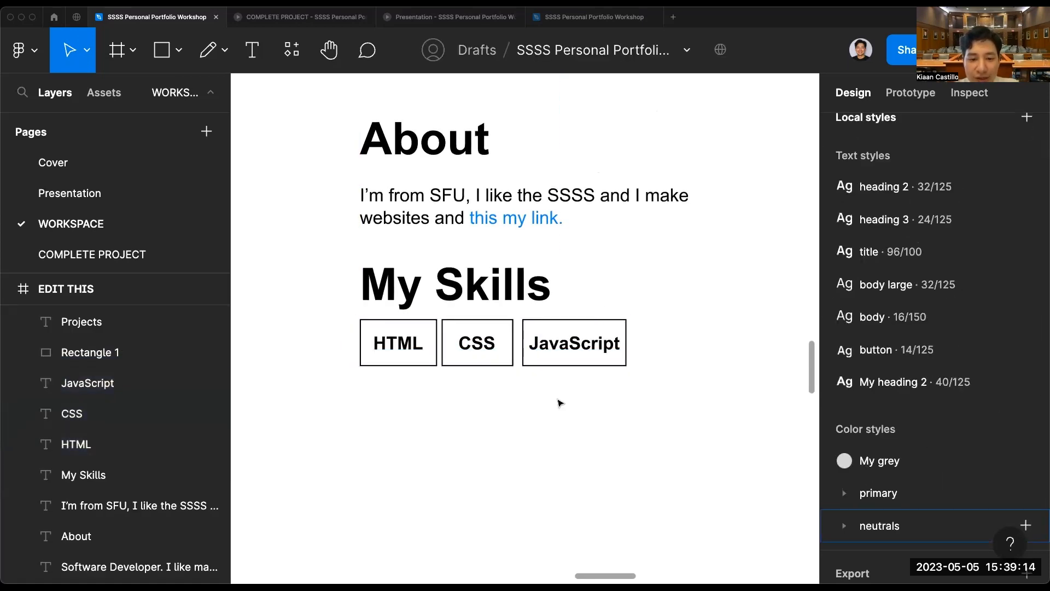
scroll(559, 403, up, 2)
scroll(559, 403, right, 2)
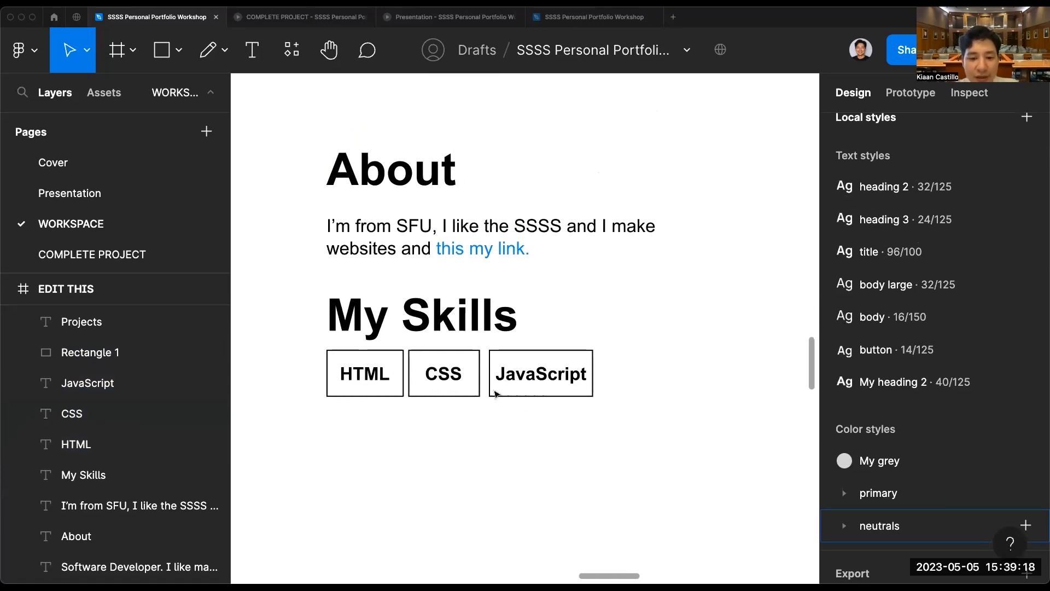
Set the corner radius of the HTML, CSS and JavaScript boxes to 84.
click(389, 399)
shift+click(427, 396)
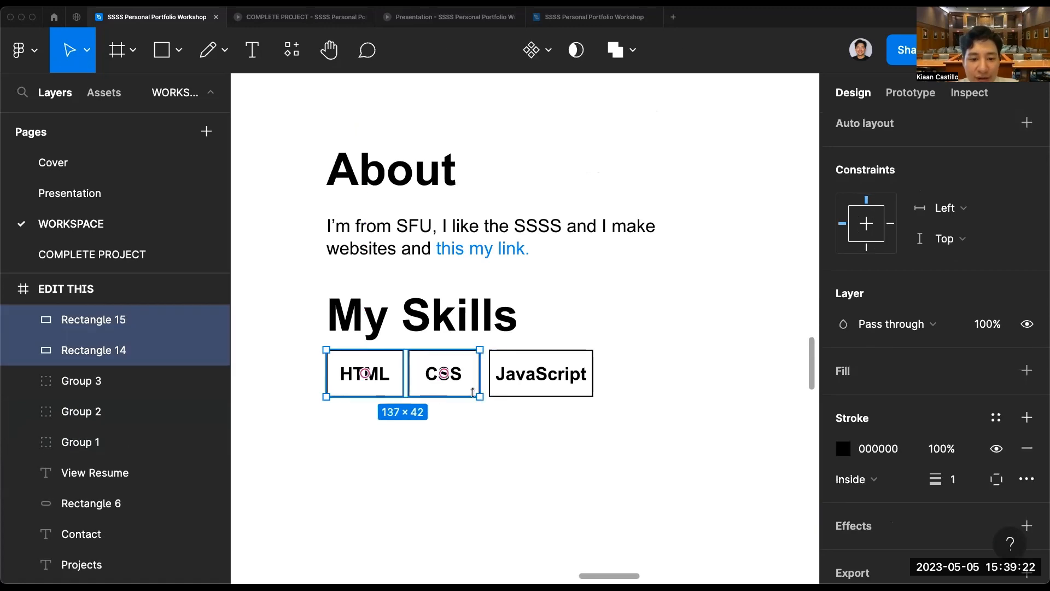
shift+click(500, 396)
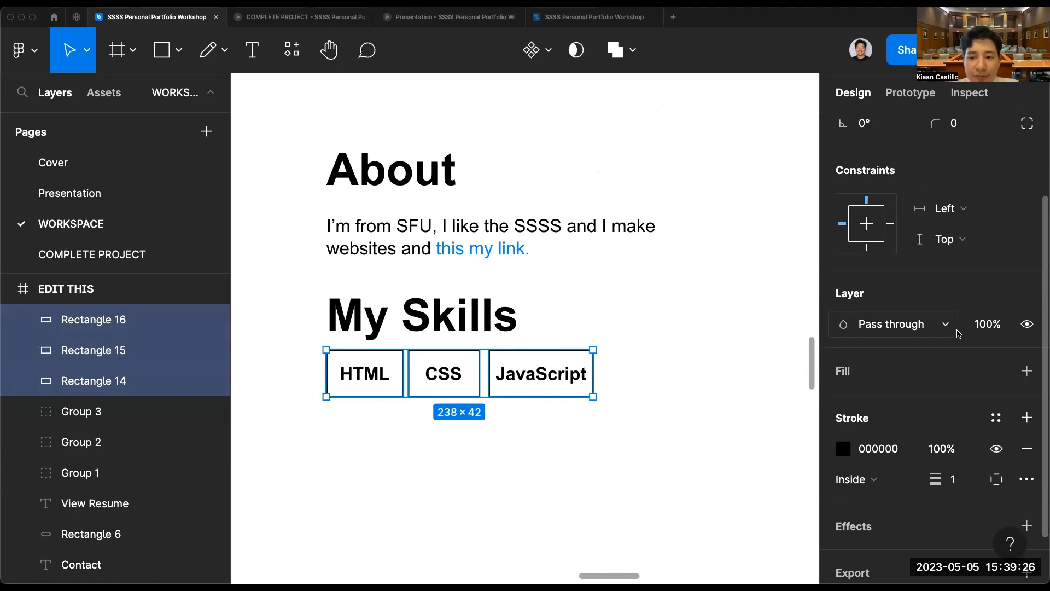
scroll(968, 274, up, 3)
click(968, 240)
key(super+a)
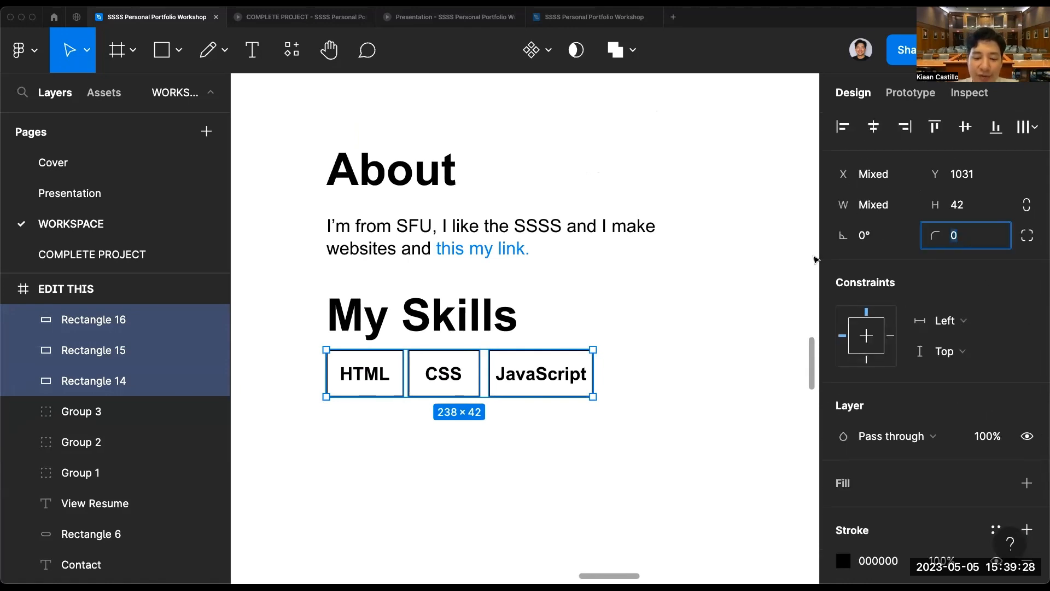
text(84)
key(Return)
click(692, 389)
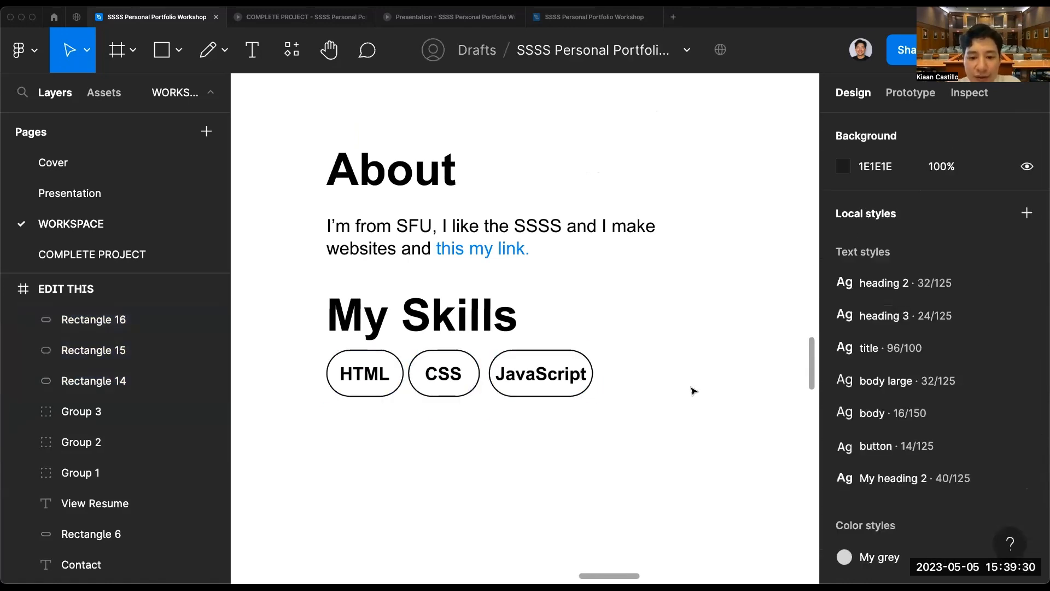
Widen the JavaScript pill from 93 to 117 and centre its label inside.
click(559, 396)
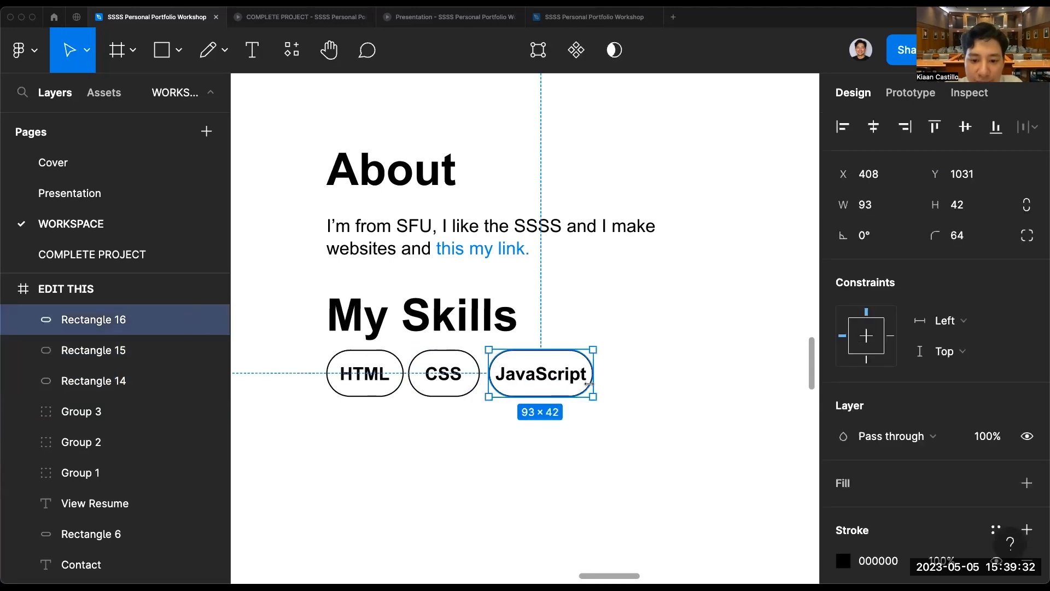
drag(594, 376, 571, 377)
click(571, 377)
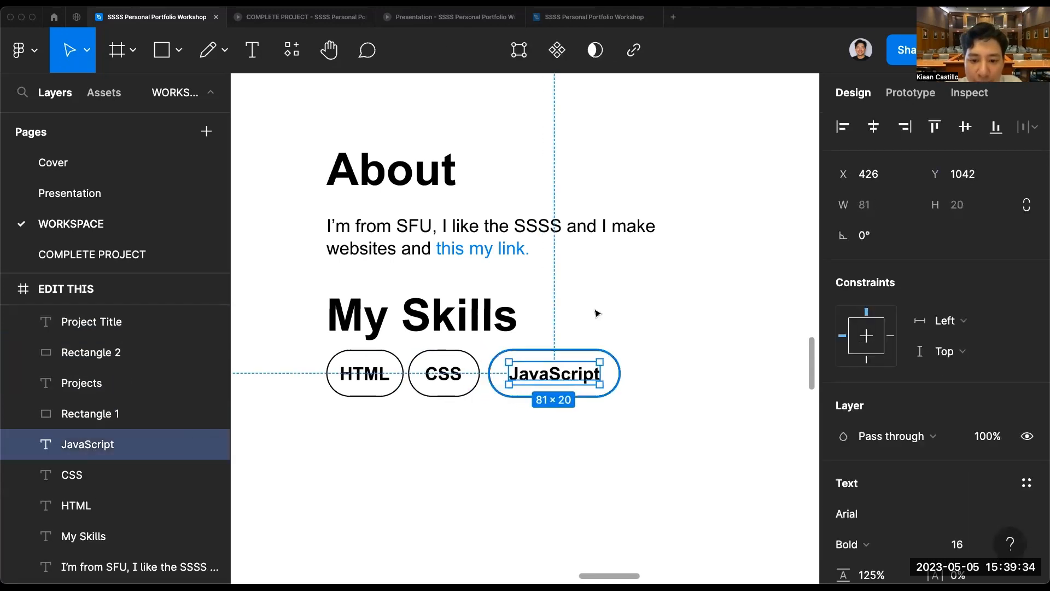
click(608, 290)
scroll(605, 493, down, 5)
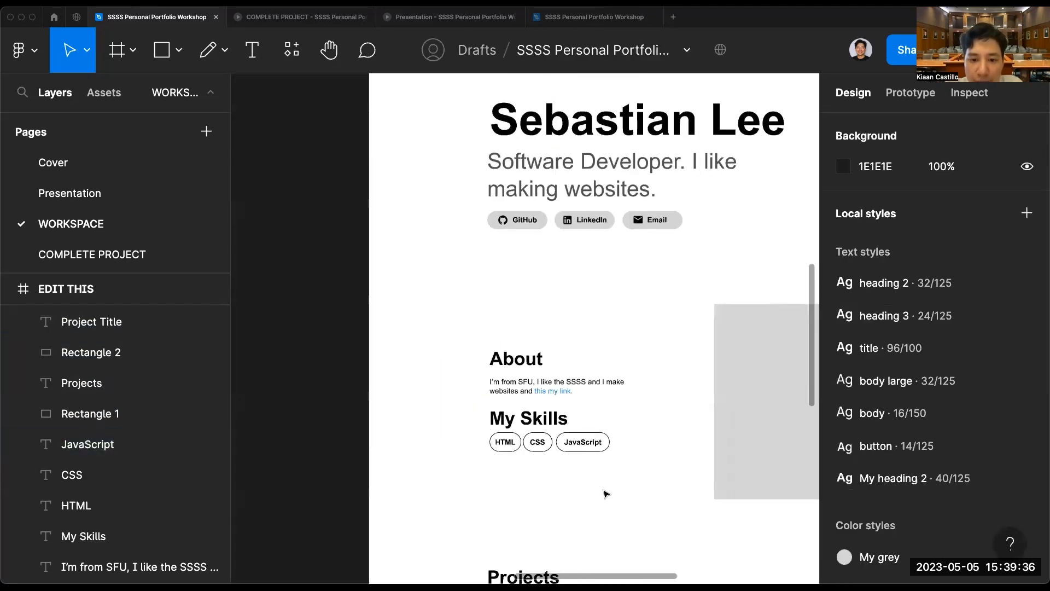
scroll(528, 475, up, 3)
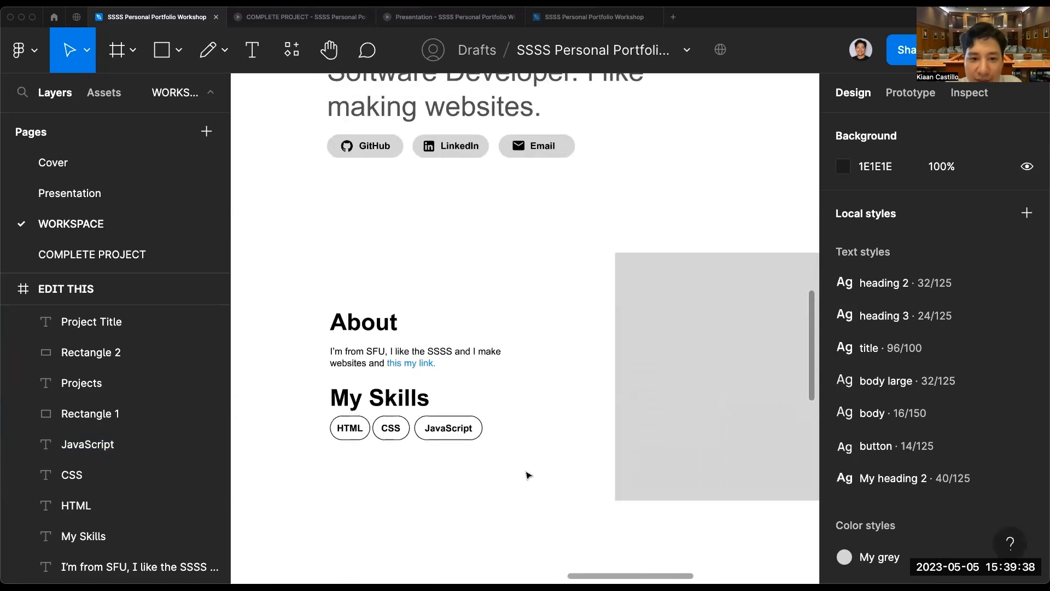
scroll(355, 446, up, 3)
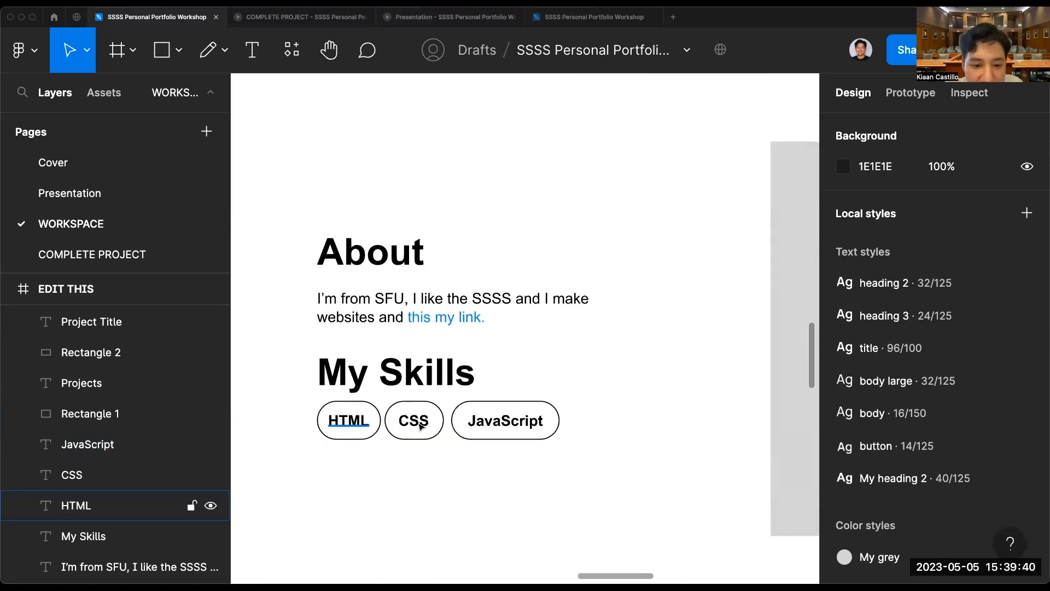
mouse_move(498, 482)
mouse_down()
mouse_move(388, 453)
mouse_move(361, 430)
mouse_up()
scroll(853, 339, down, 3)
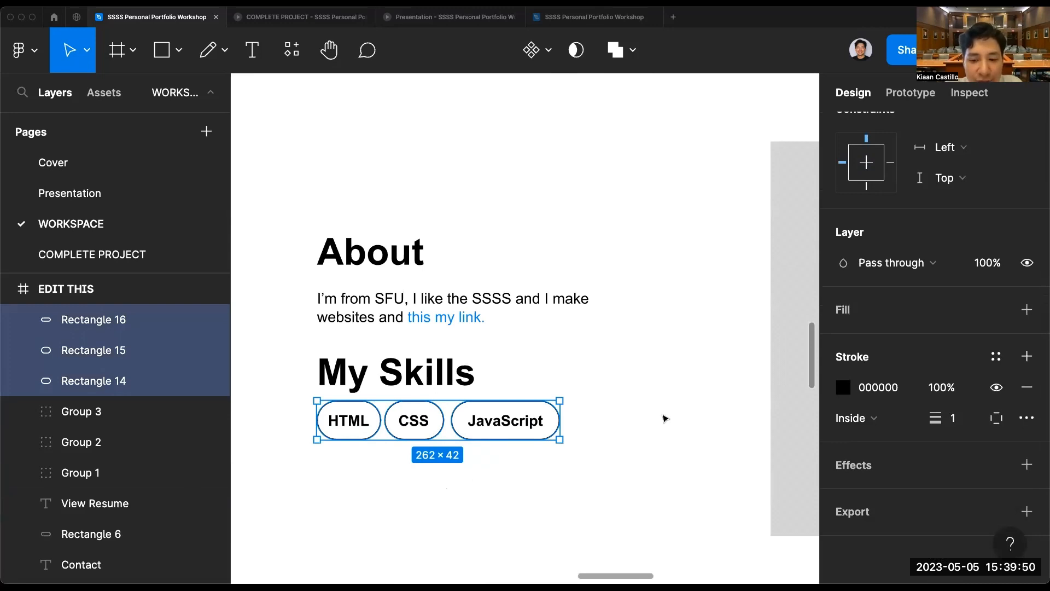
Apply a light grey neutral colour style to the outlines of all three skill pills.
click(558, 459)
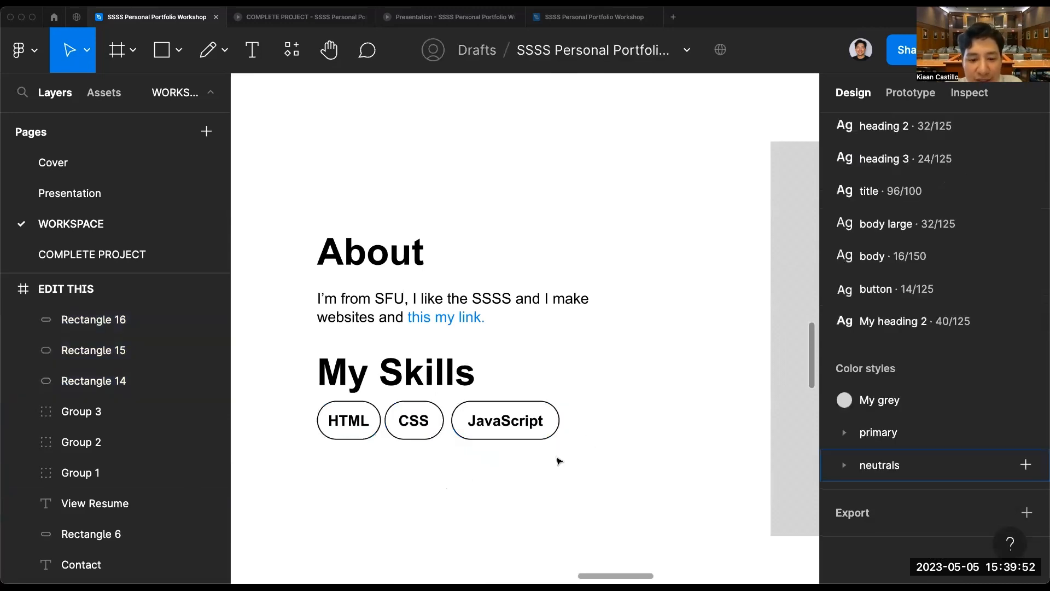
click(435, 428)
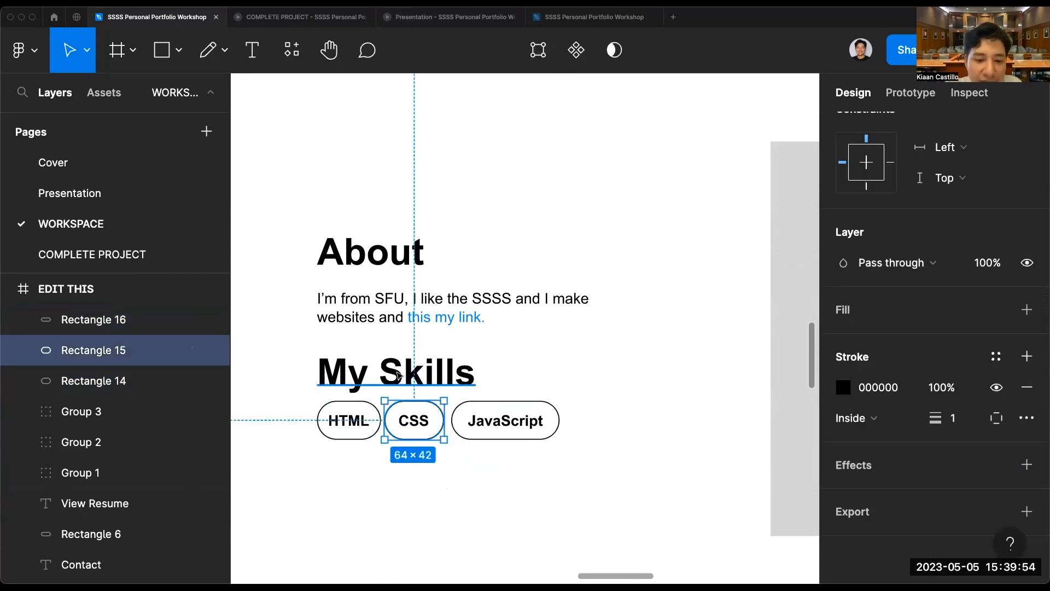
click(416, 390)
click(418, 421)
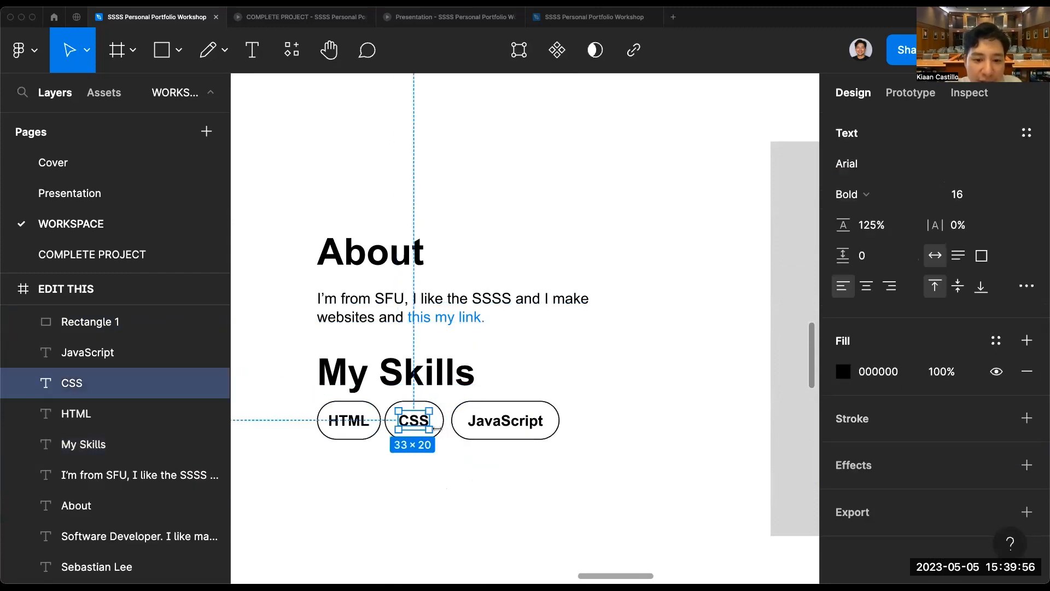
click(442, 425)
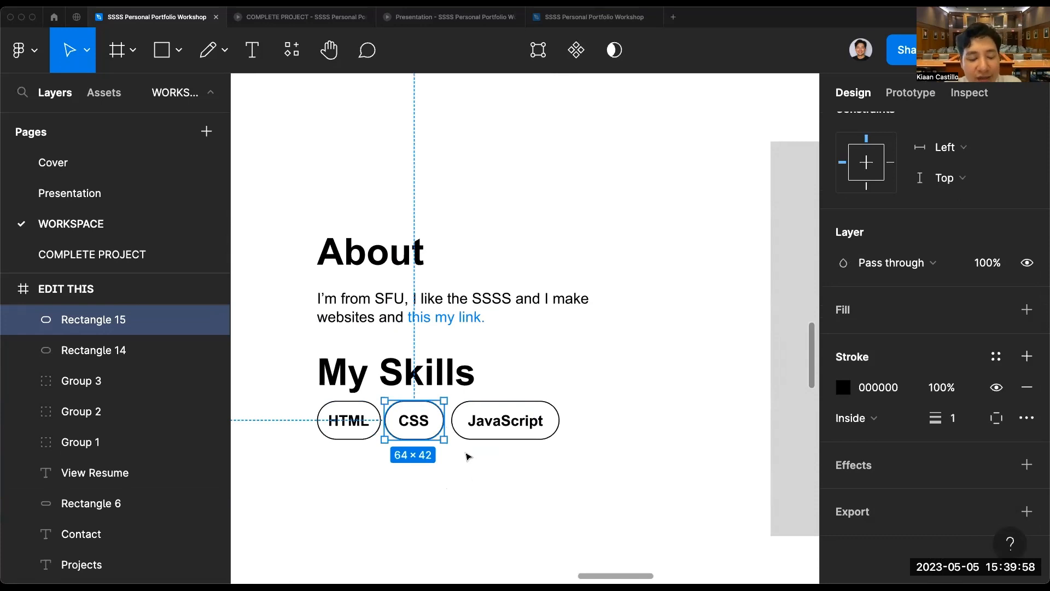
mouse_move(564, 502)
mouse_down()
mouse_move(431, 487)
mouse_move(350, 438)
mouse_up()
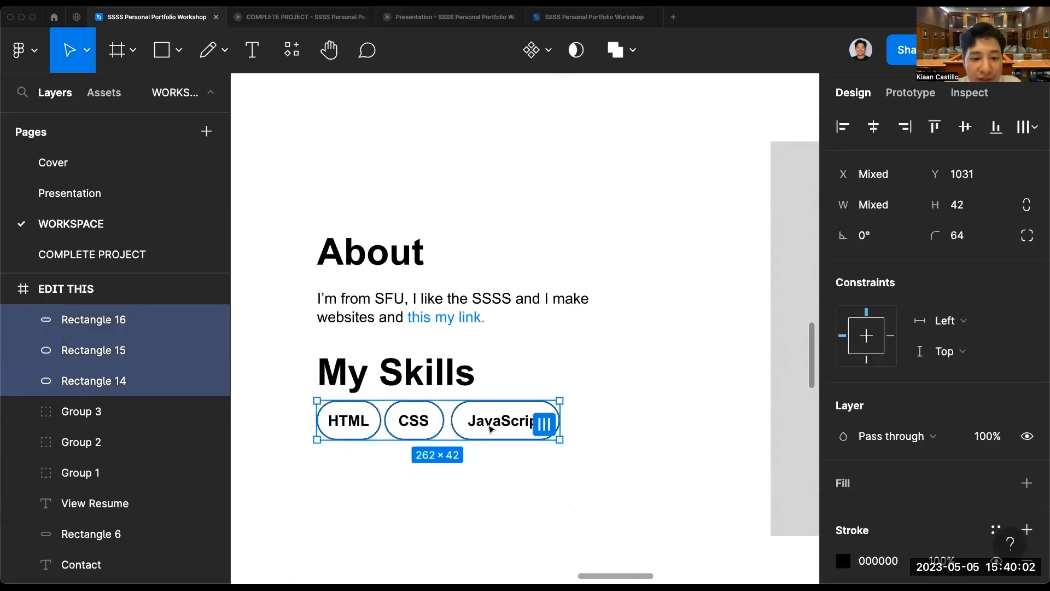
scroll(912, 432, down, 3)
click(996, 356)
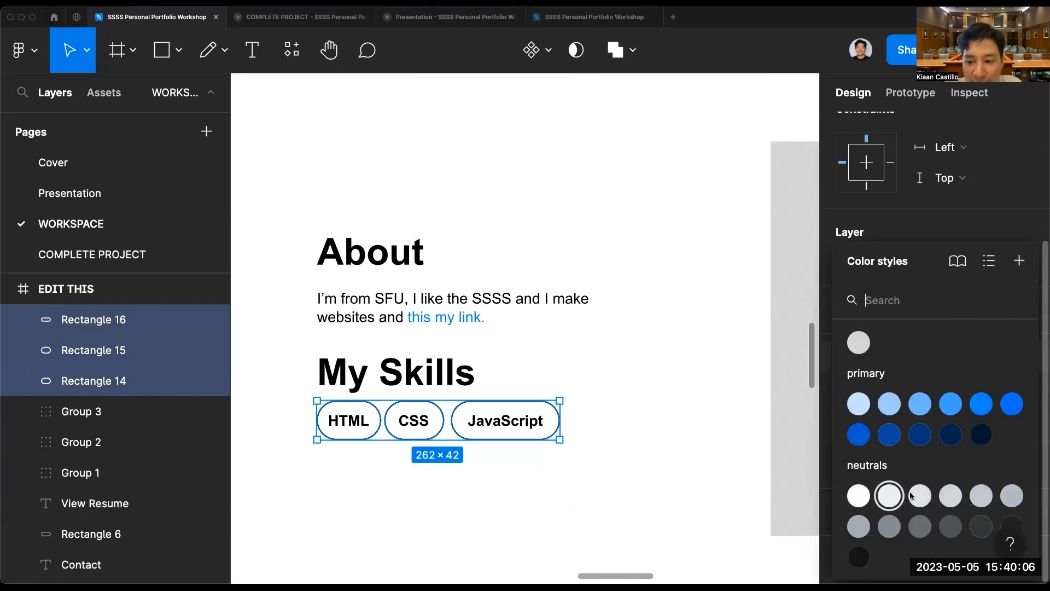
click(950, 496)
click(621, 483)
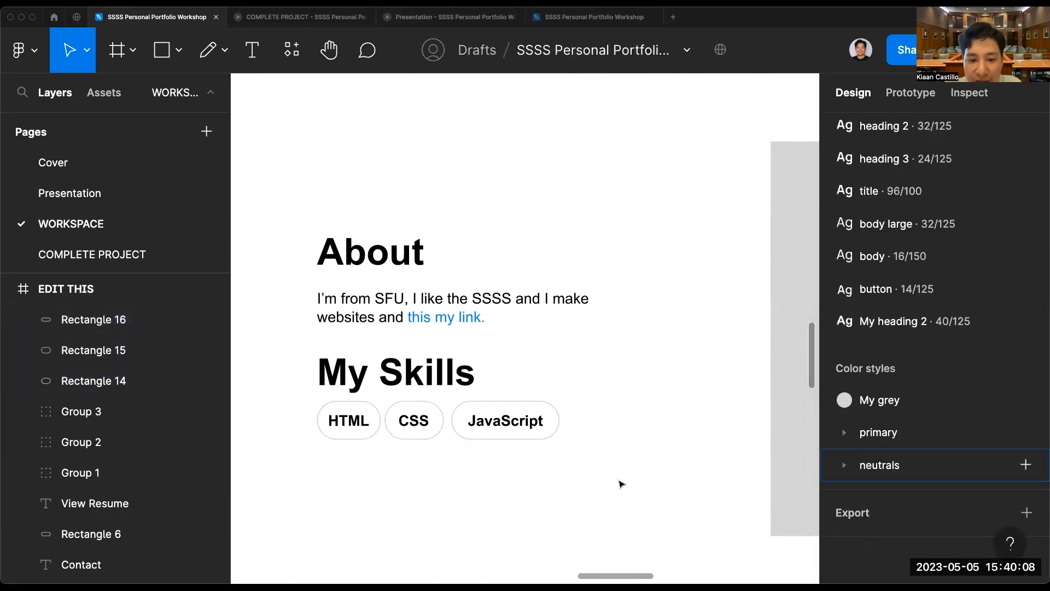
Scroll around the canvas to review the grey-outlined pills beside the image placeholder.
scroll(557, 478, down, 5)
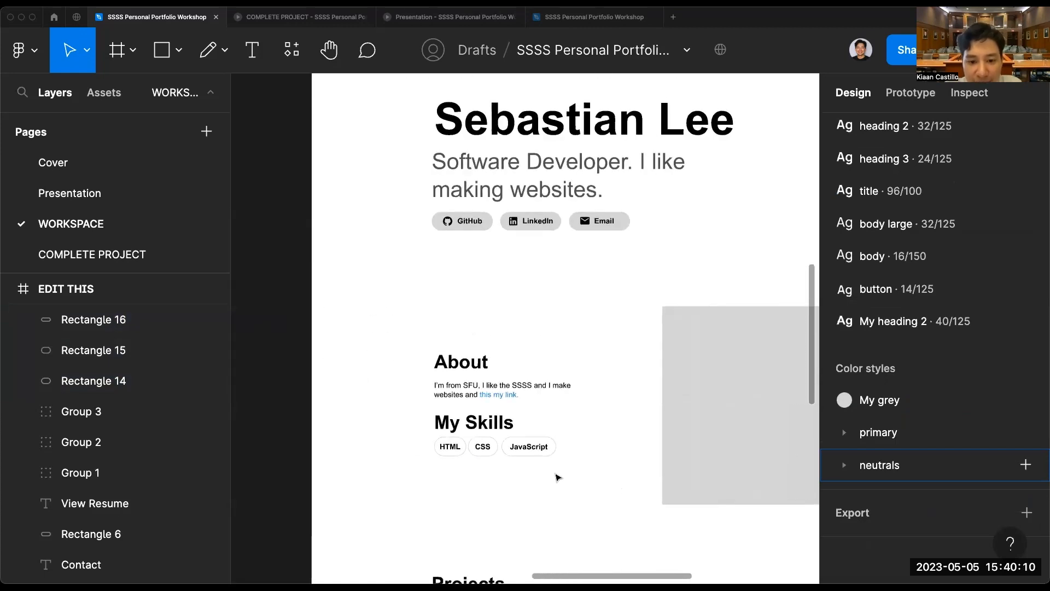
scroll(557, 477, down, 2)
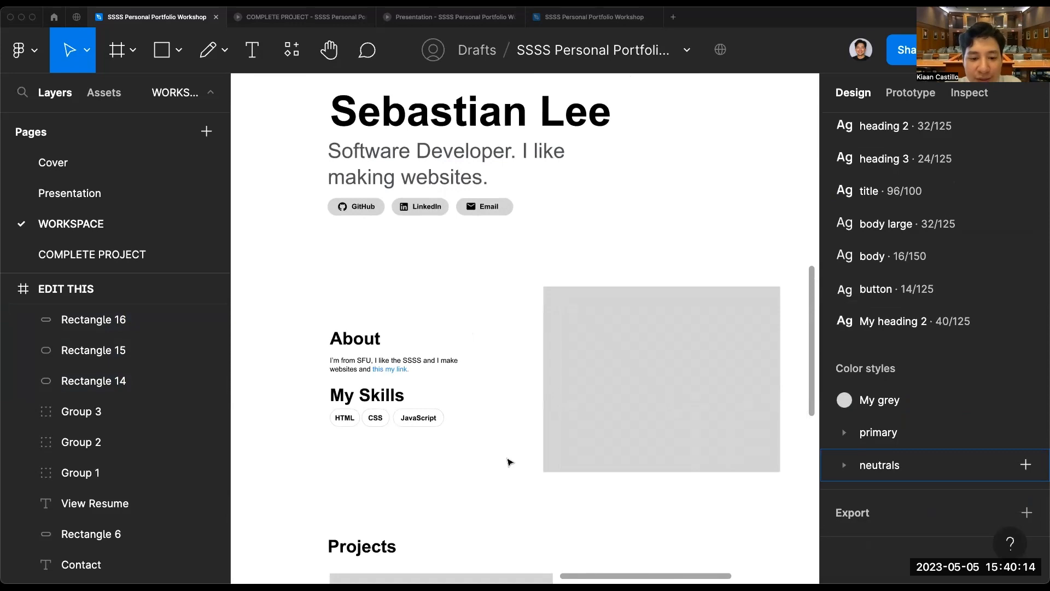
scroll(370, 468, up, 5)
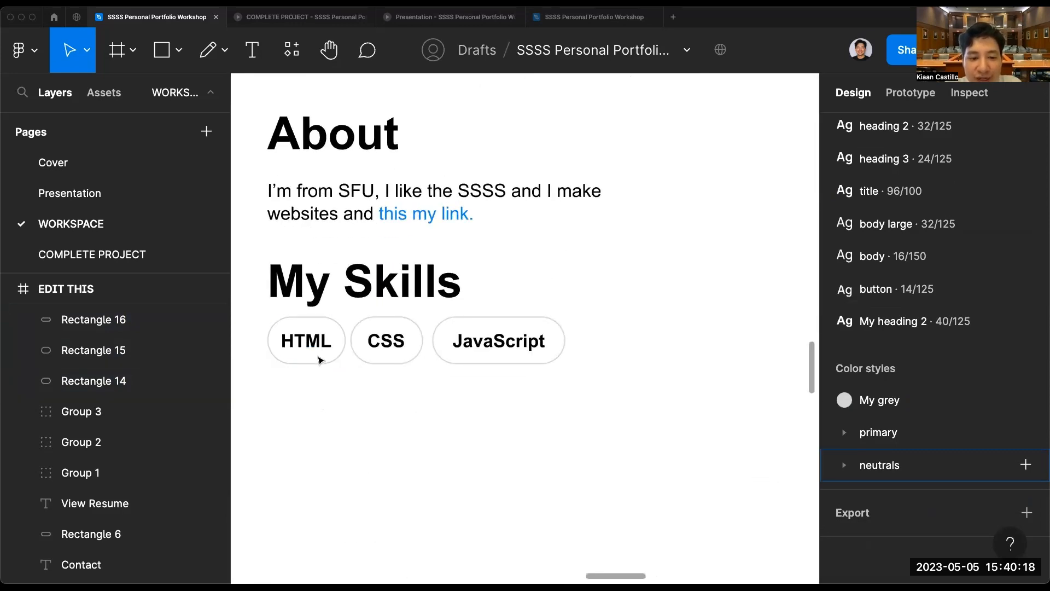
scroll(421, 439, down, 3)
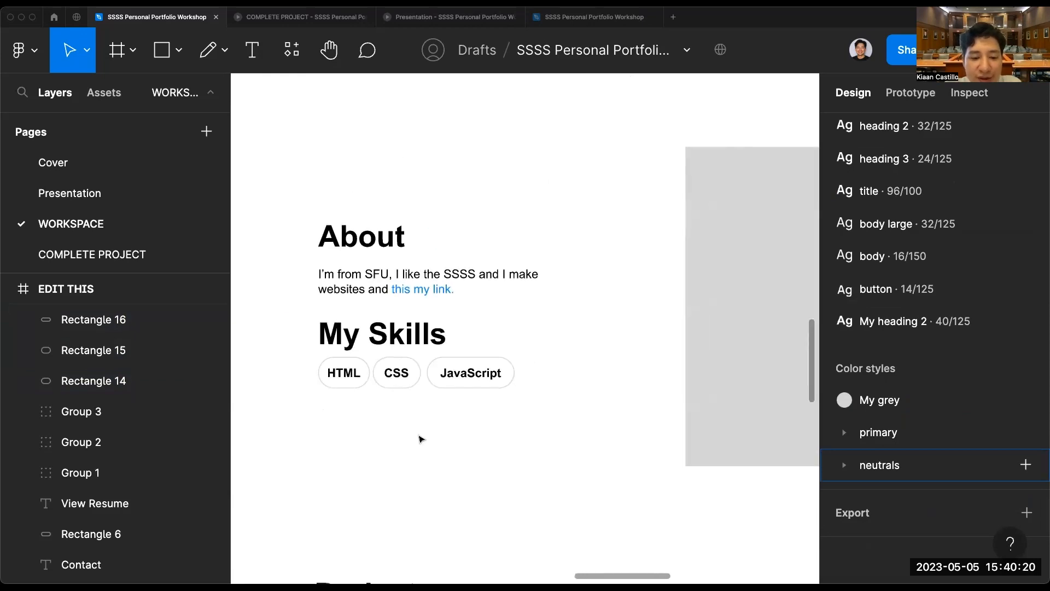
scroll(407, 405, down, 3)
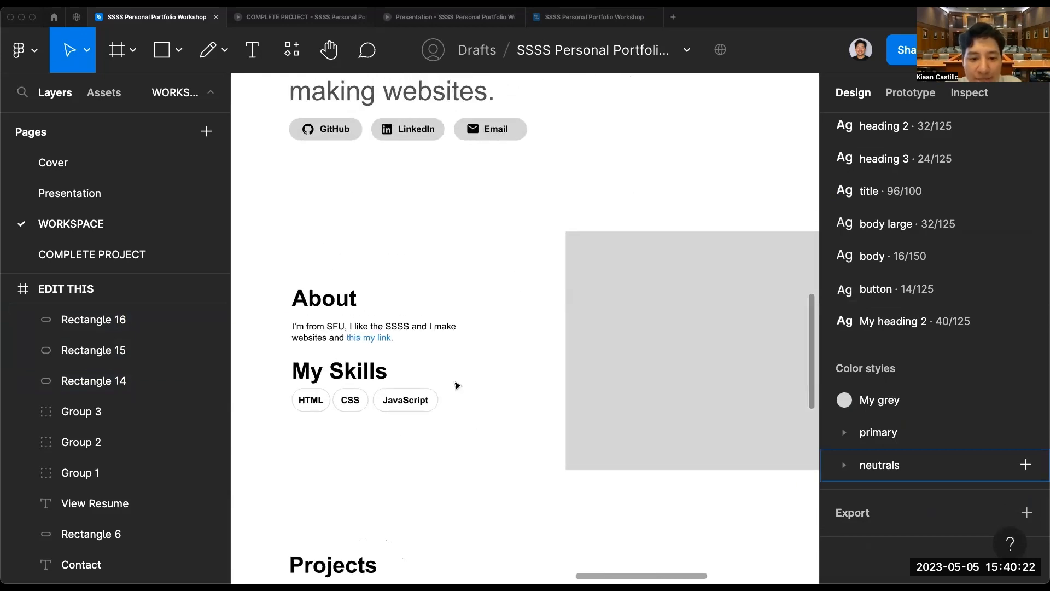
scroll(539, 378, down, 2)
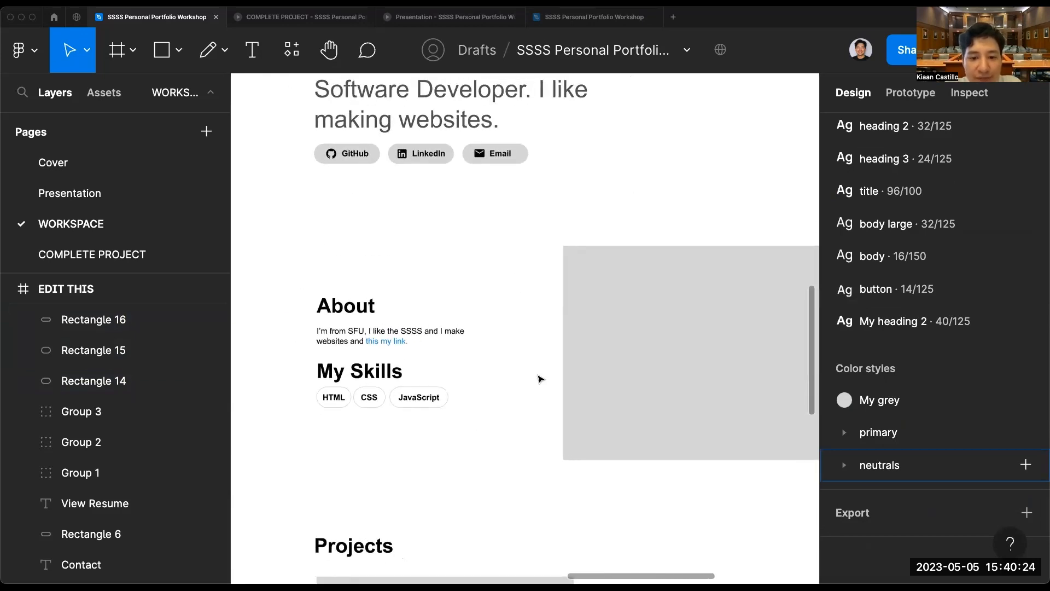
scroll(547, 377, right, 2)
Select the grey placeholder rectangle beside About and launch the Unsplash plugin, closing a stray Iconify window.
click(580, 372)
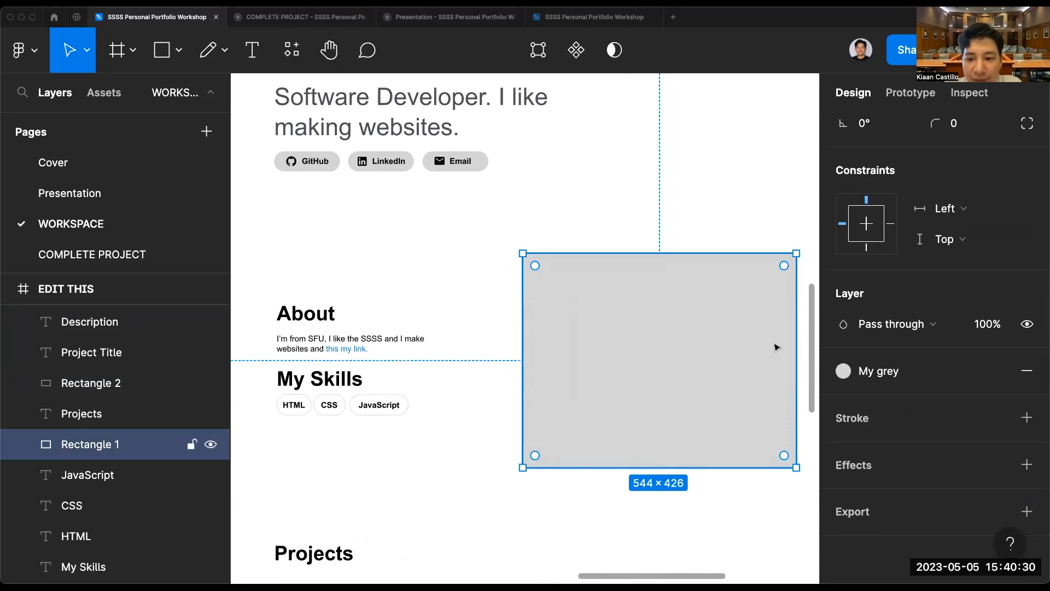
scroll(932, 351, up, 2)
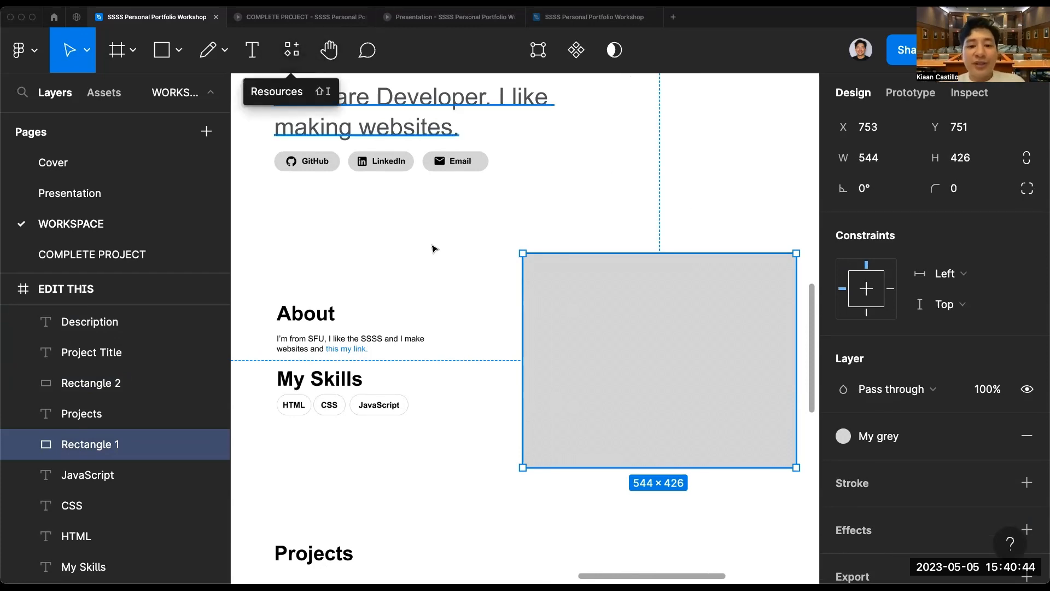
click(294, 52)
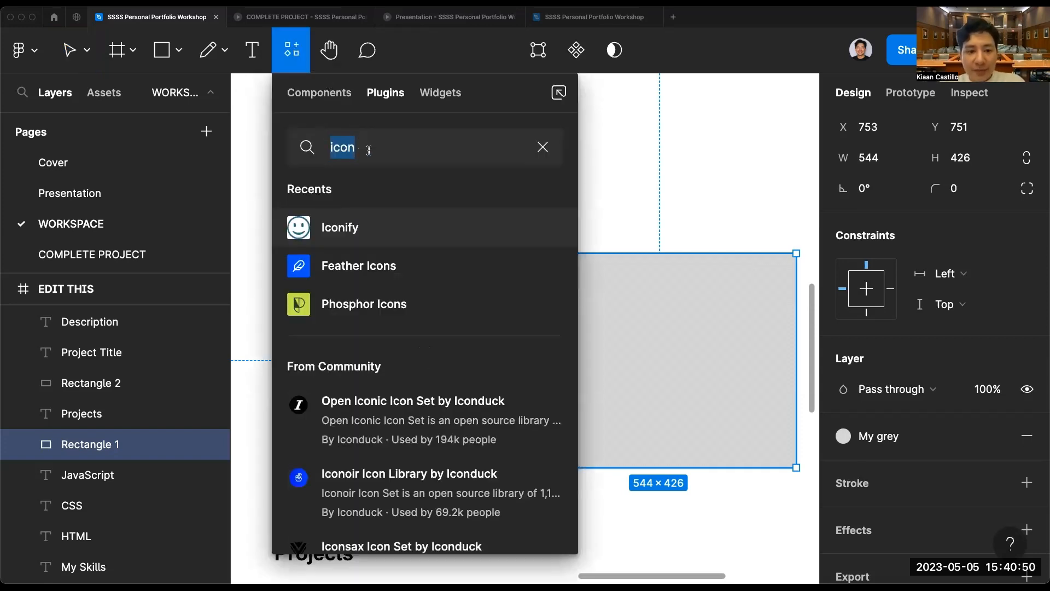
text(unp)
key(BackSpace)
text(splash)
key(Return)
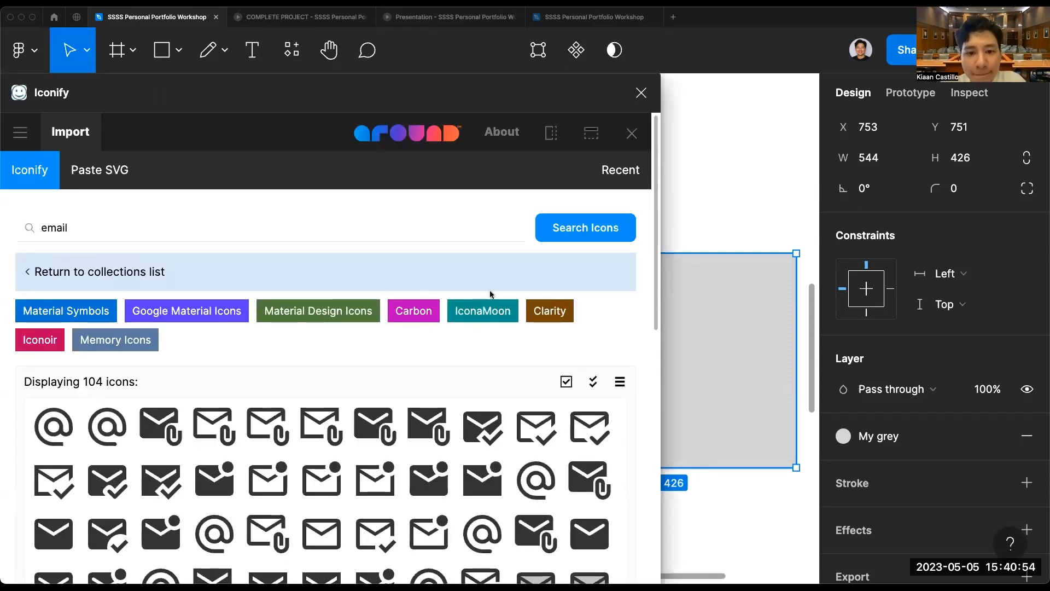
drag(288, 99, 312, 99)
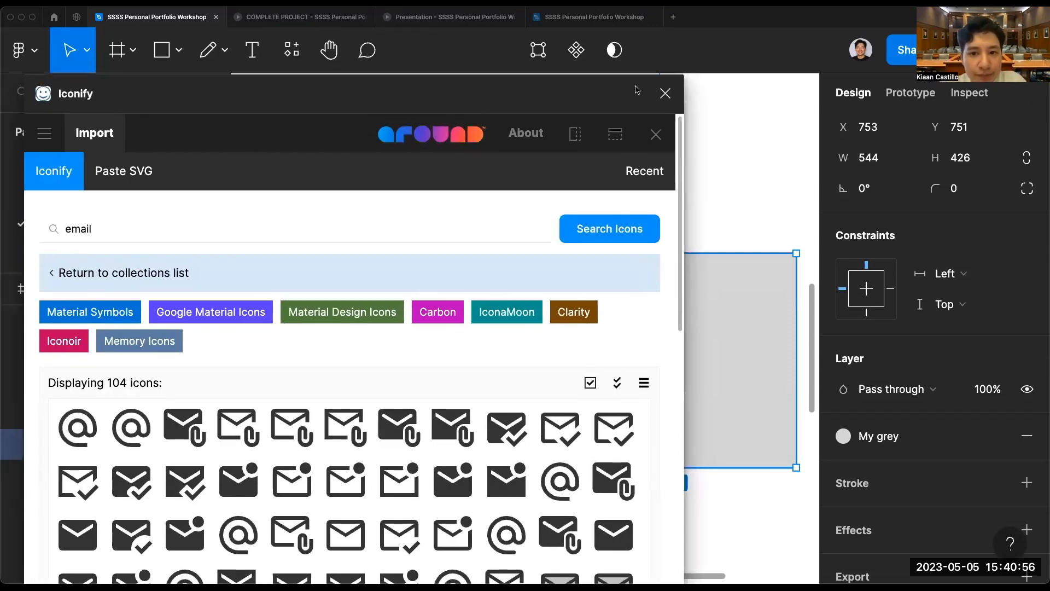
click(665, 93)
click(292, 50)
double_click(381, 155)
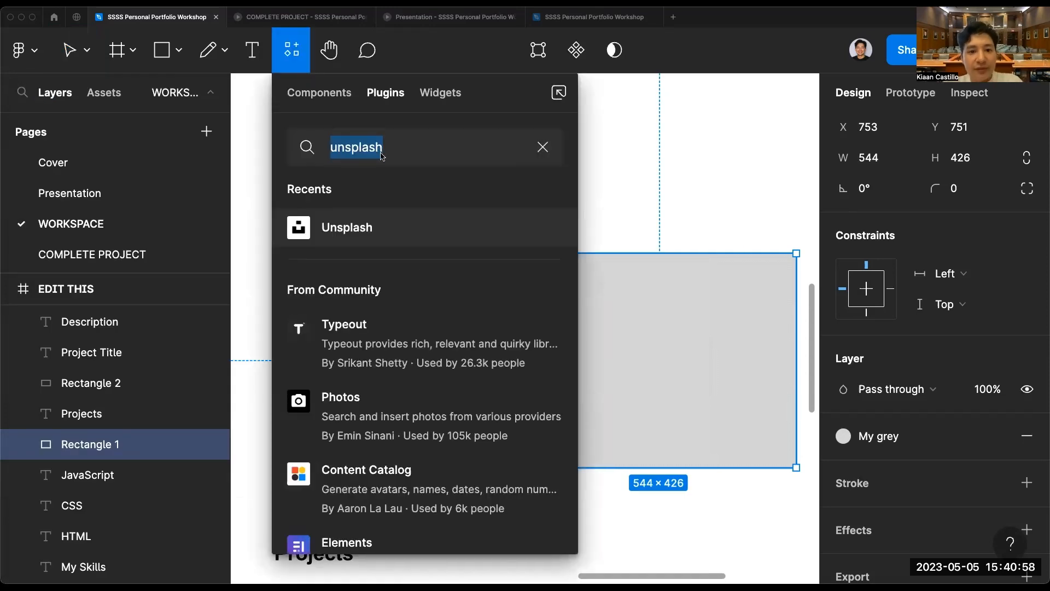
click(544, 229)
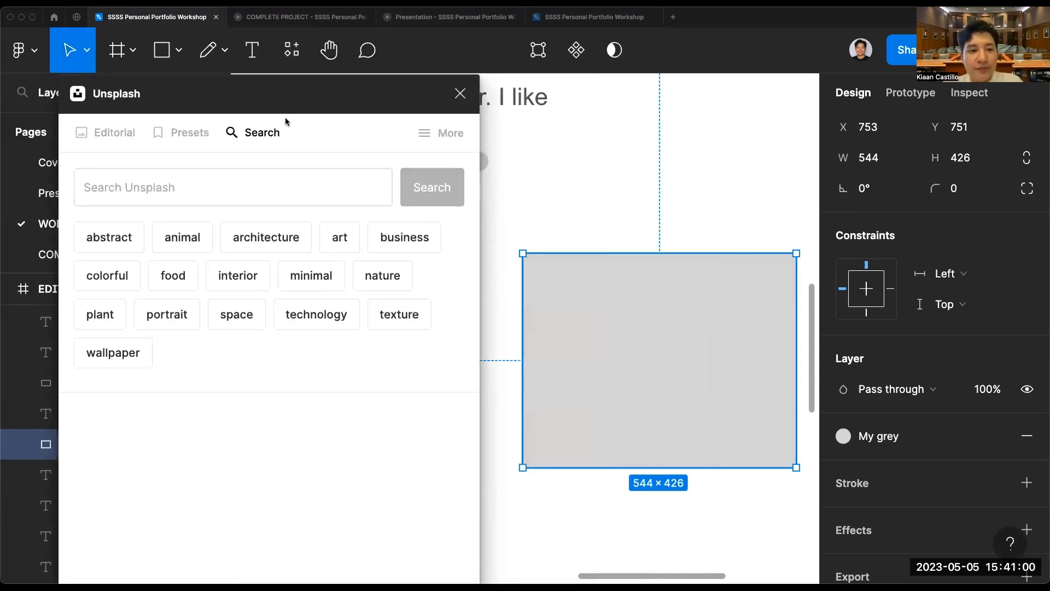
mouse_move(295, 102)
mouse_down()
mouse_move(251, 101)
mouse_move(275, 101)
mouse_up()
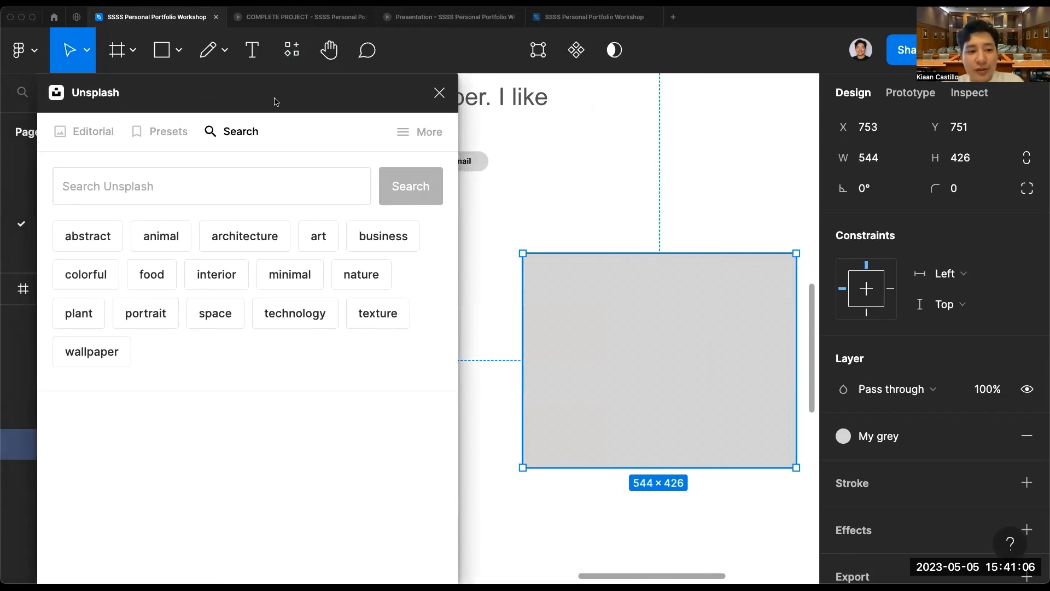
Search Unsplash for 'portrait' and delete the woman's photo that landed loose on the canvas.
click(236, 188)
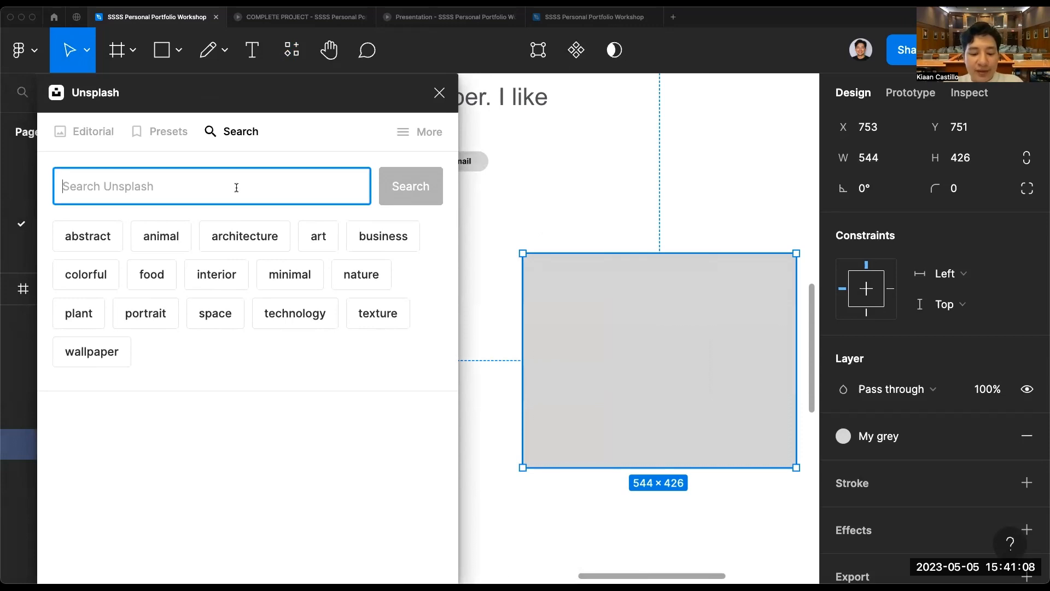
text(portrait)
key(Return)
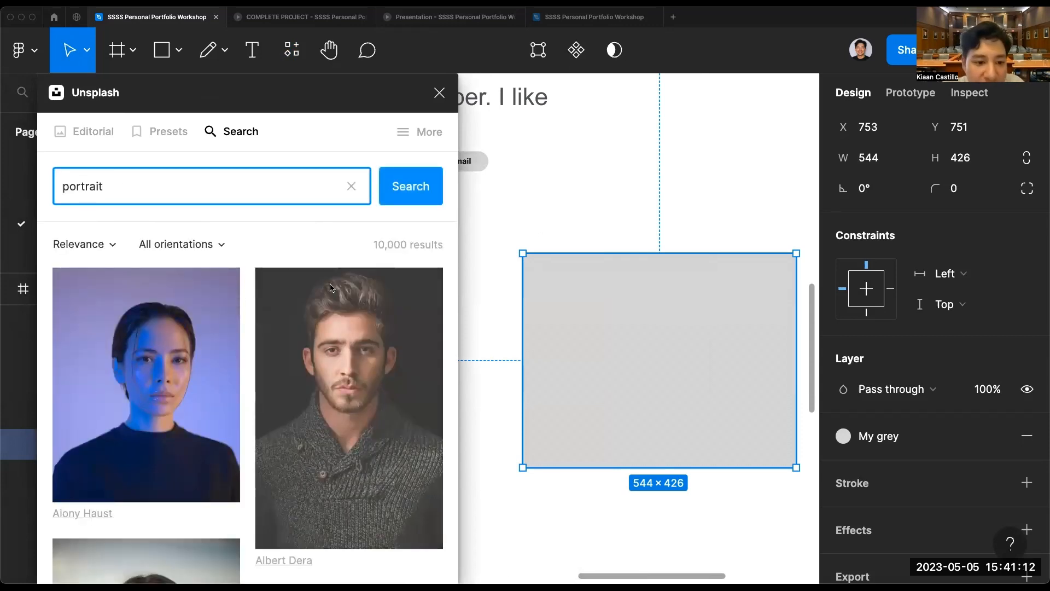
scroll(331, 287, down, 2)
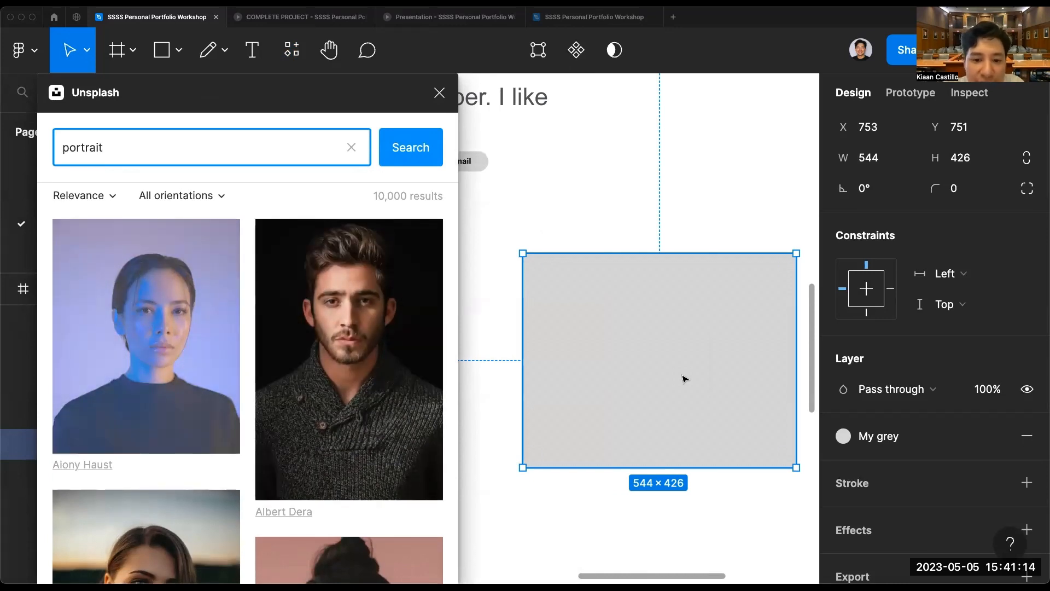
click(499, 355)
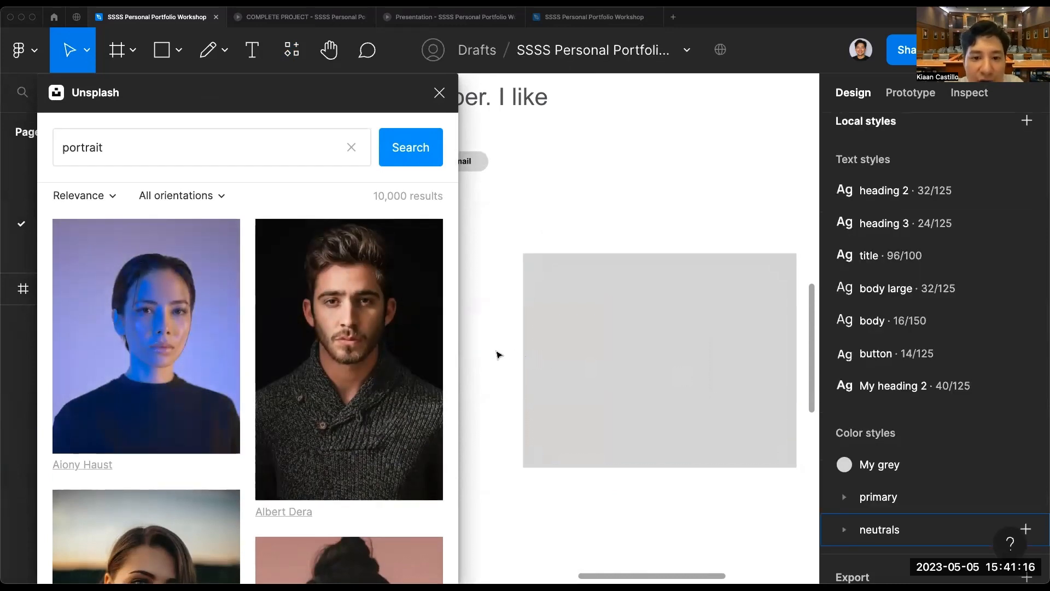
scroll(499, 355, left, 2)
scroll(499, 355, down, 1)
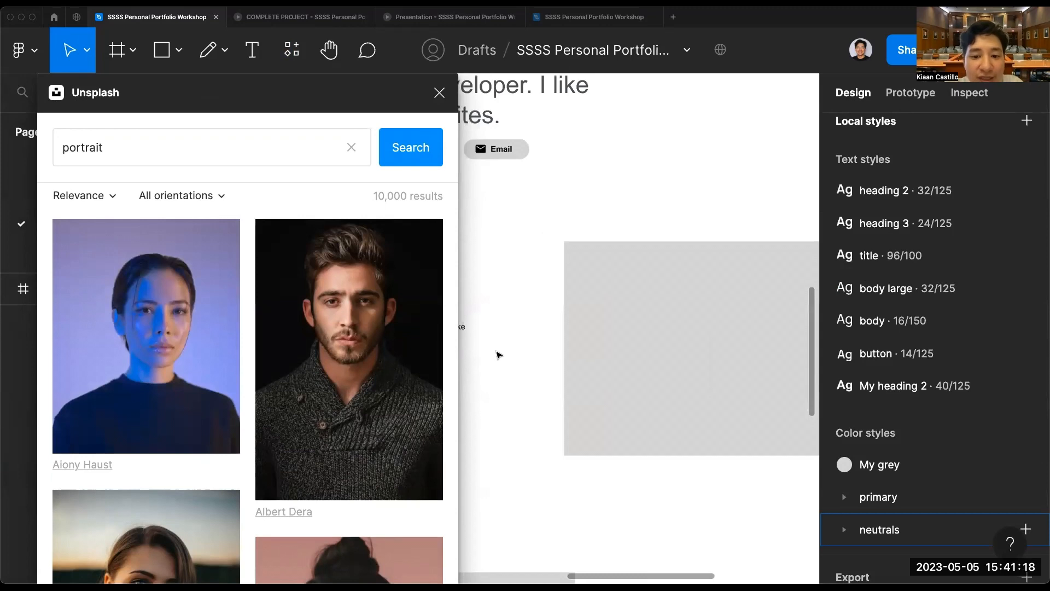
click(192, 347)
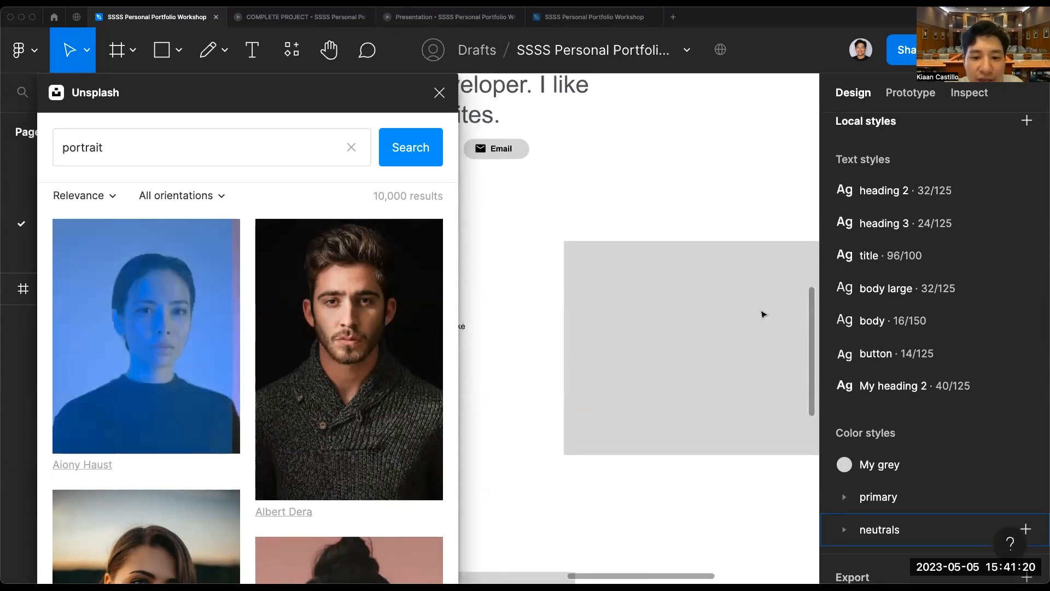
scroll(635, 261, down, 3)
click(636, 261)
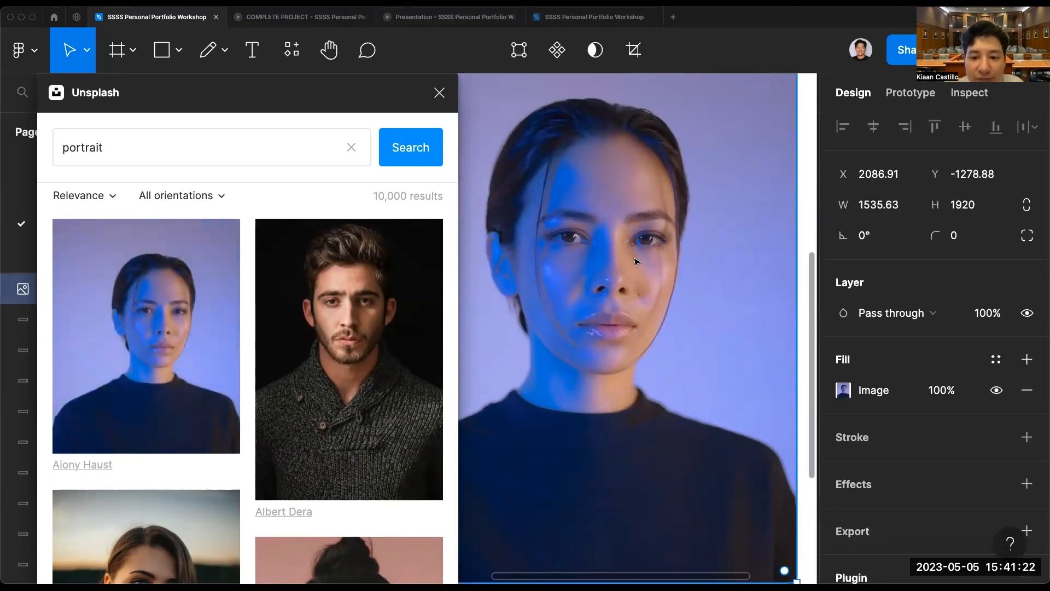
key(Delete)
scroll(674, 286, up, 3)
Fill the reselected placeholder rectangle with the woman's portrait and close Unsplash.
click(674, 286)
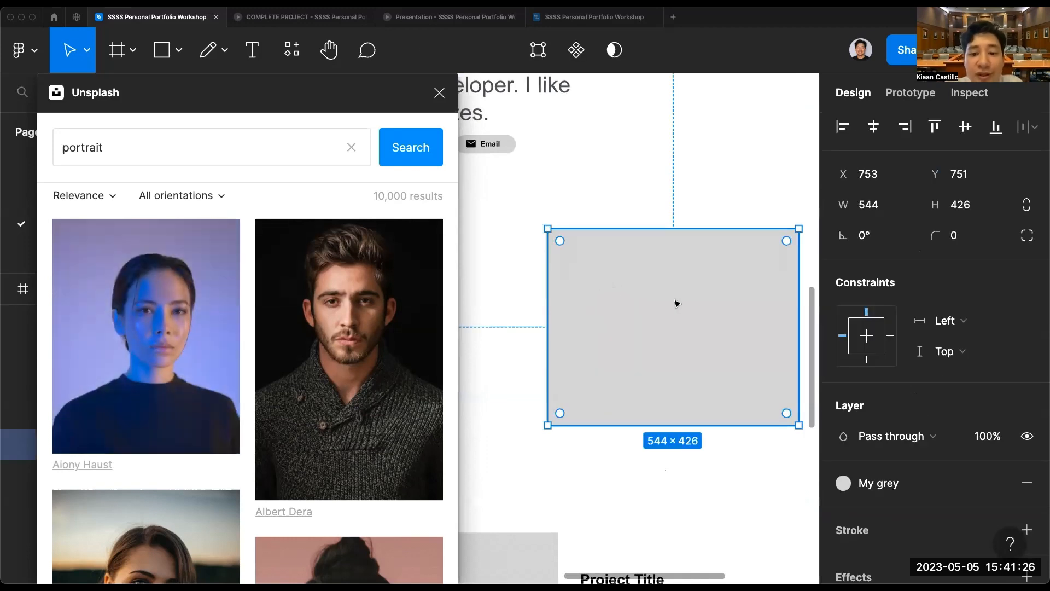
click(198, 335)
click(503, 322)
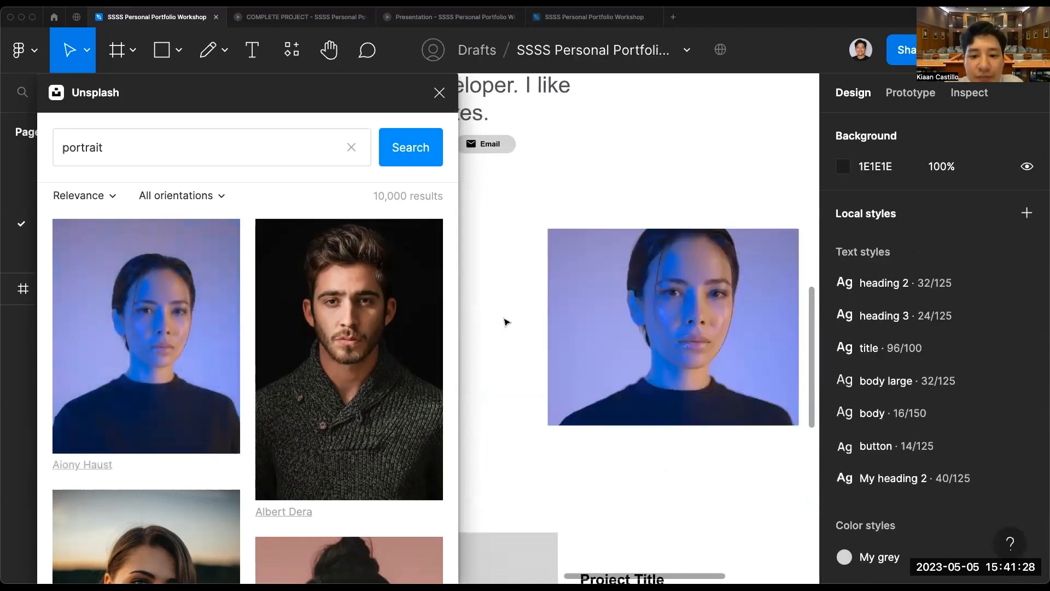
click(439, 92)
scroll(509, 288, down, 3)
scroll(509, 288, up, 2)
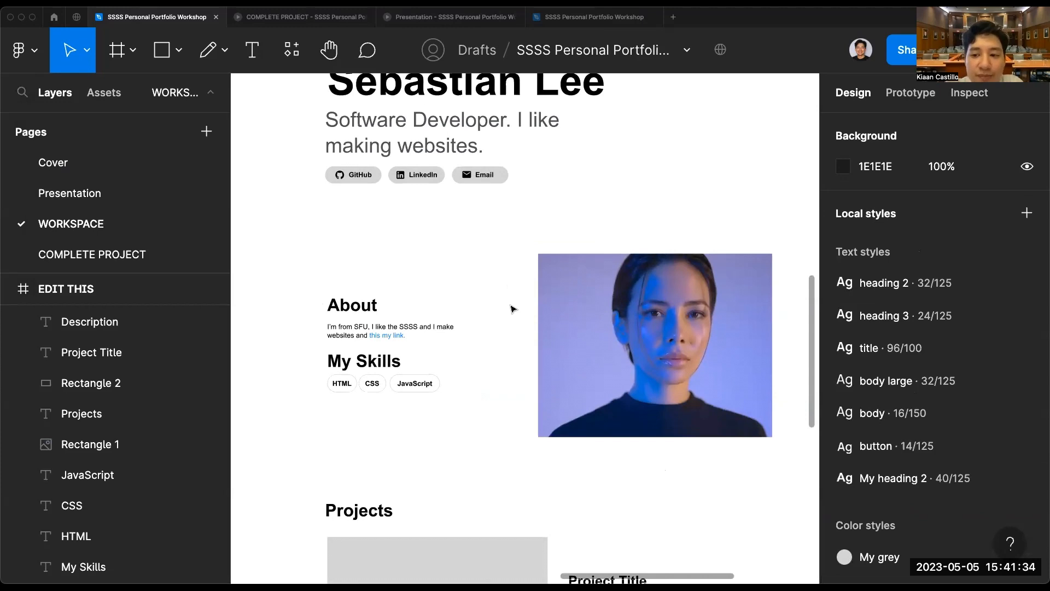
Launch the Unsplash plugin again from the plugins list.
click(541, 319)
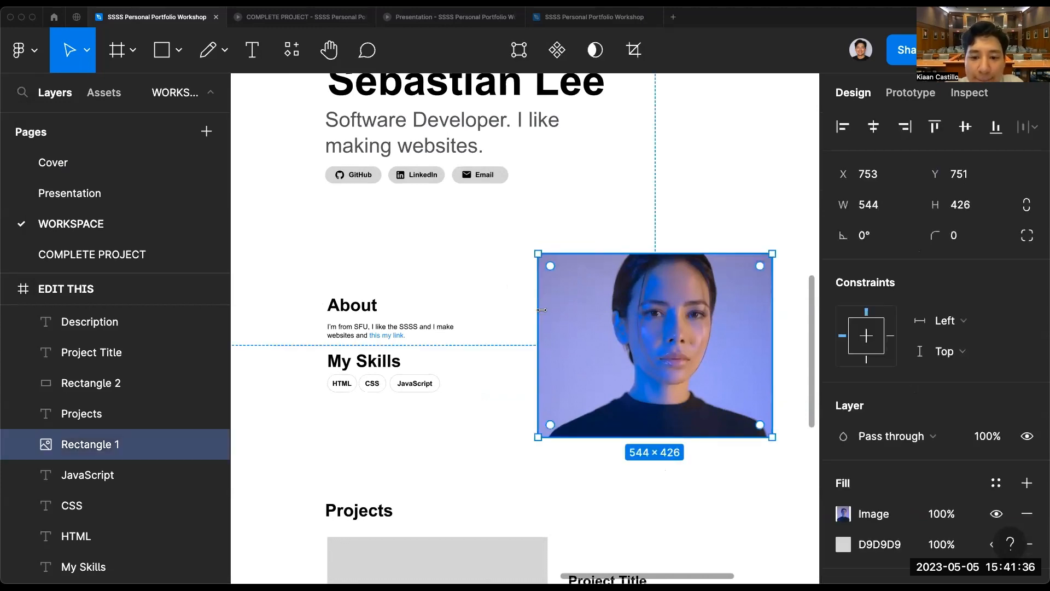
click(512, 351)
scroll(511, 351, right, 1)
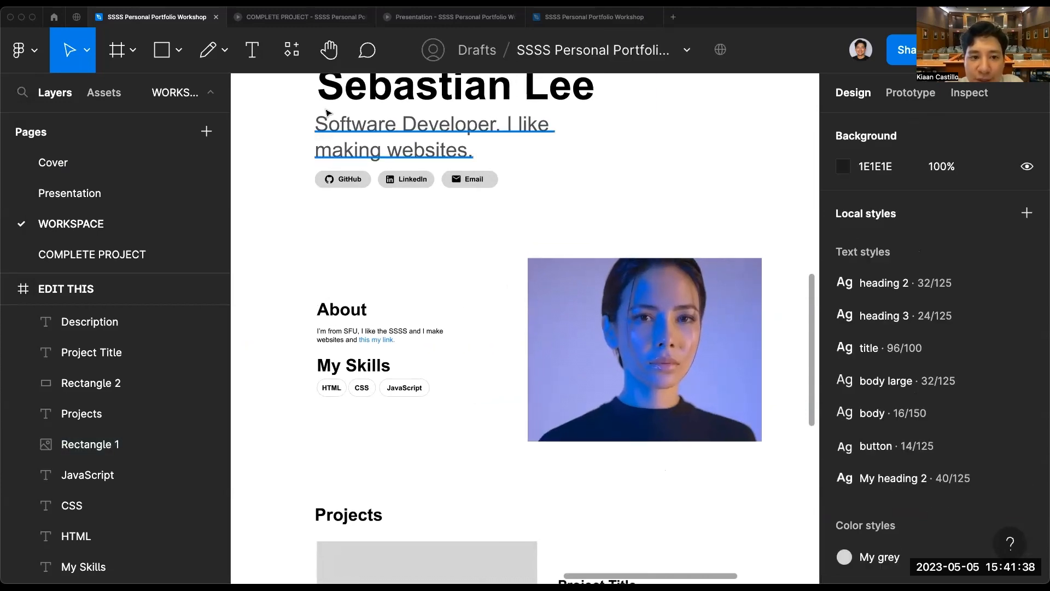
click(286, 50)
mouse_move(407, 226)
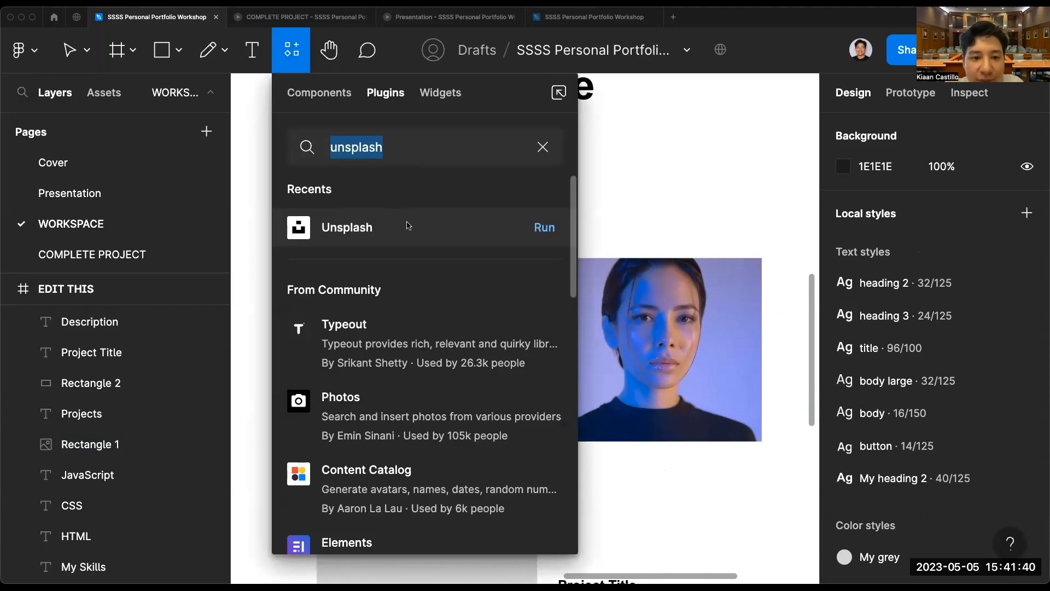
click(536, 225)
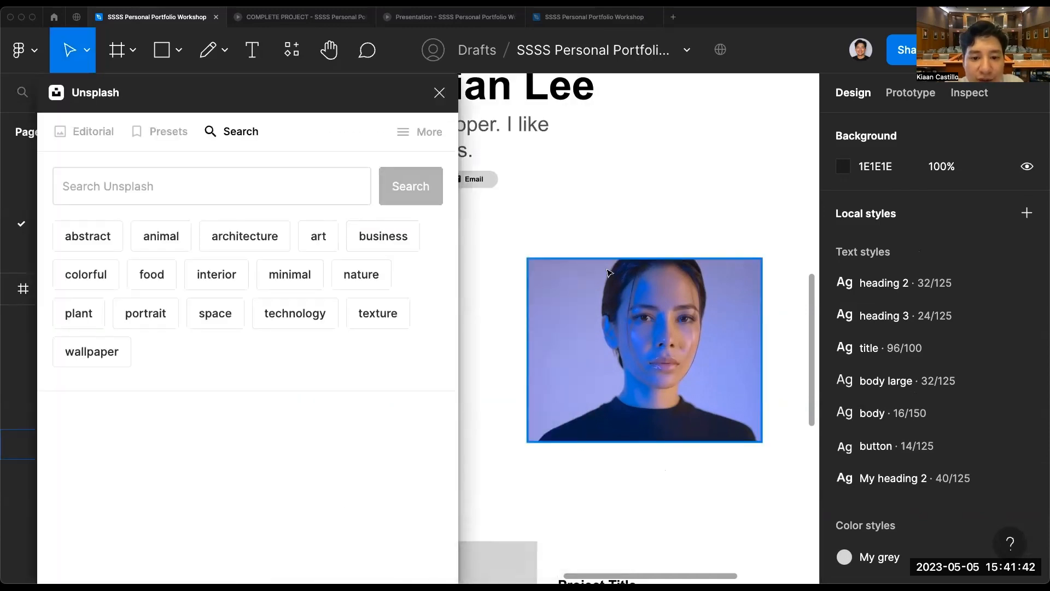
Search 'portrait' and fill the selected image with the orange-beanie man's photo, then close Unsplash.
click(561, 343)
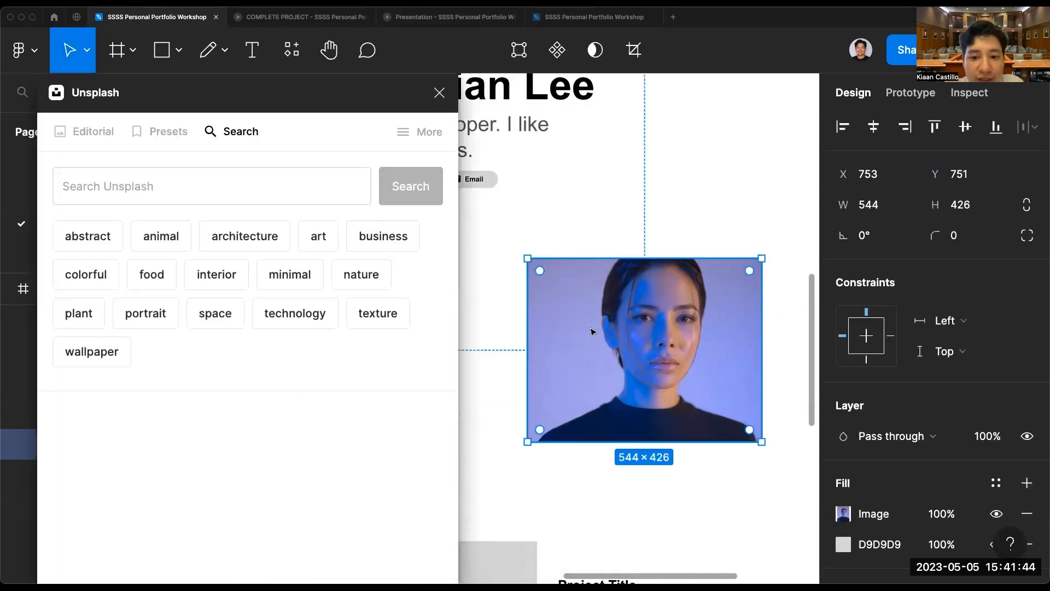
click(208, 185)
text(porf)
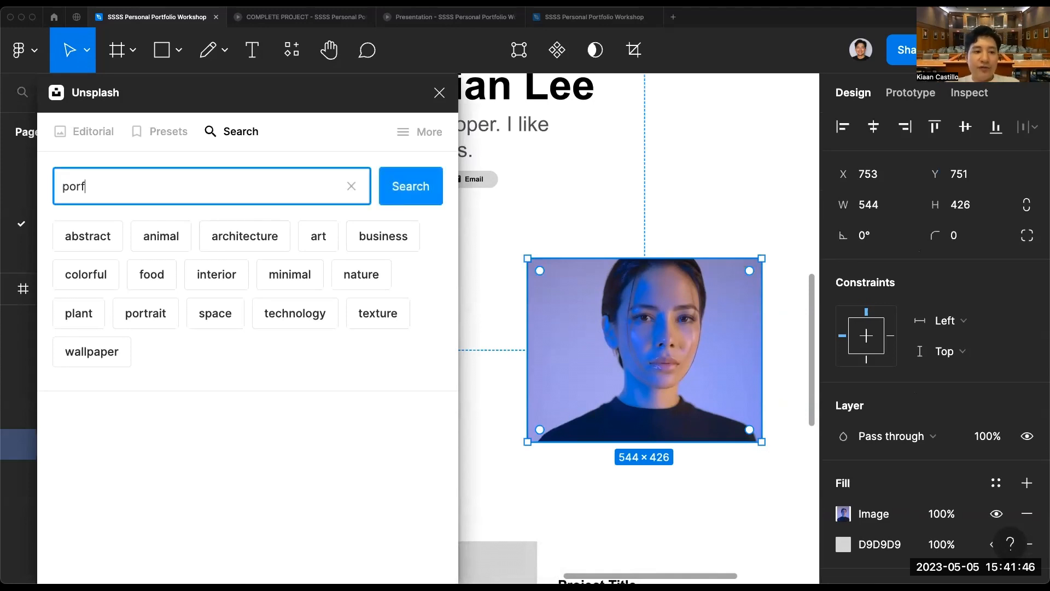
key(BackSpace)
text(trait)
key(Return)
scroll(333, 339, down, 6)
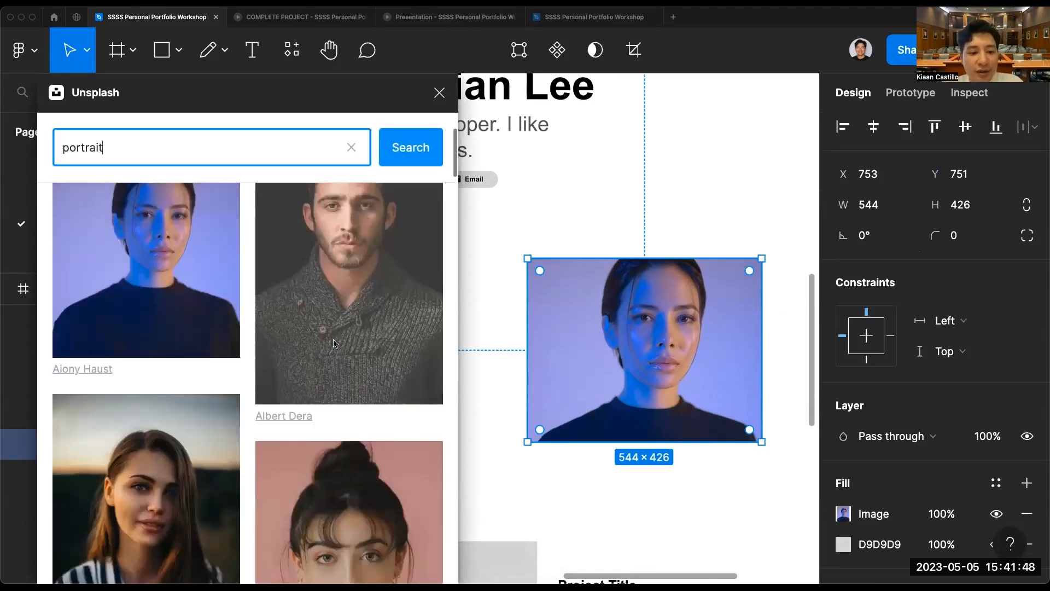
scroll(333, 339, down, 7)
click(227, 291)
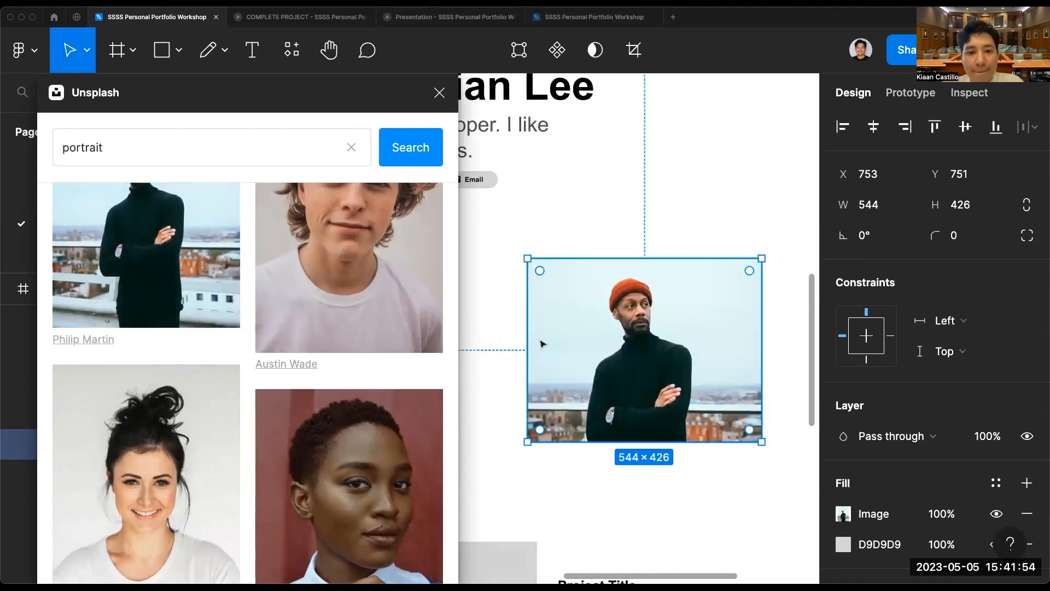
click(440, 93)
click(521, 308)
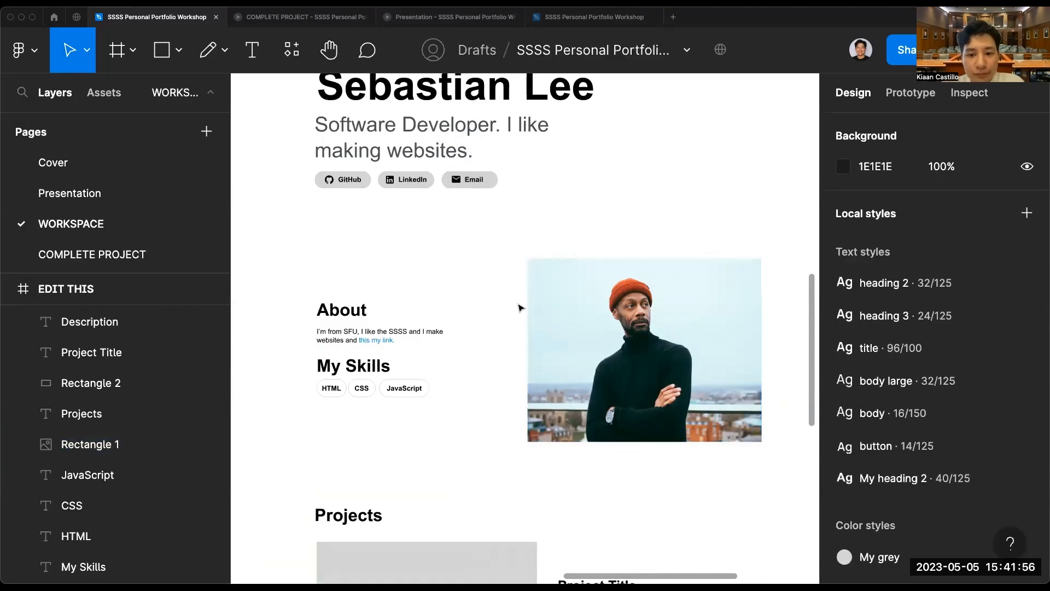
Set the beanie portrait image's corner radius to 24.
click(574, 368)
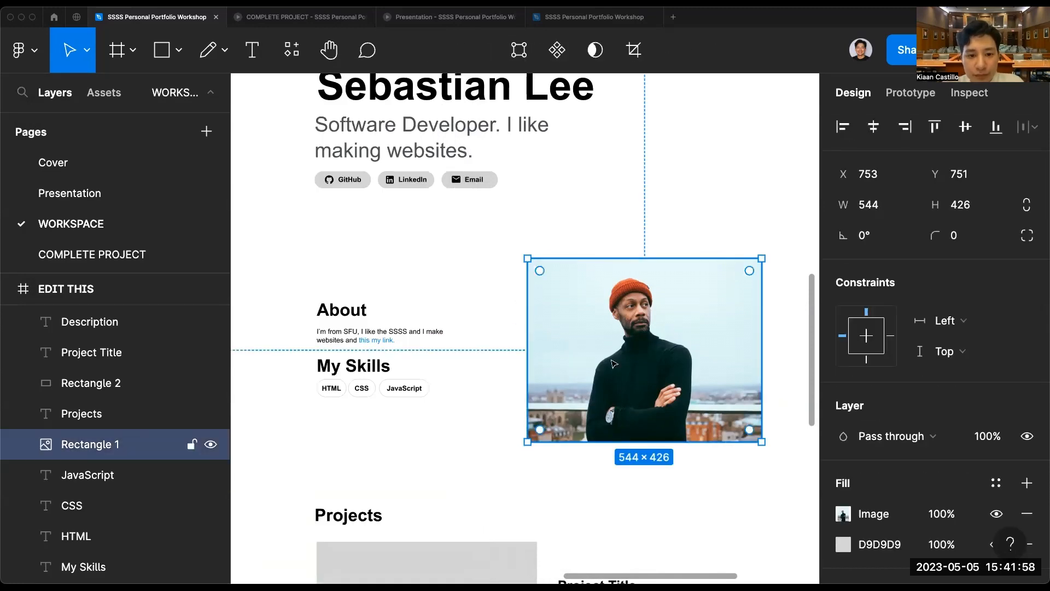
scroll(612, 361, up, 3)
scroll(935, 328, down, 3)
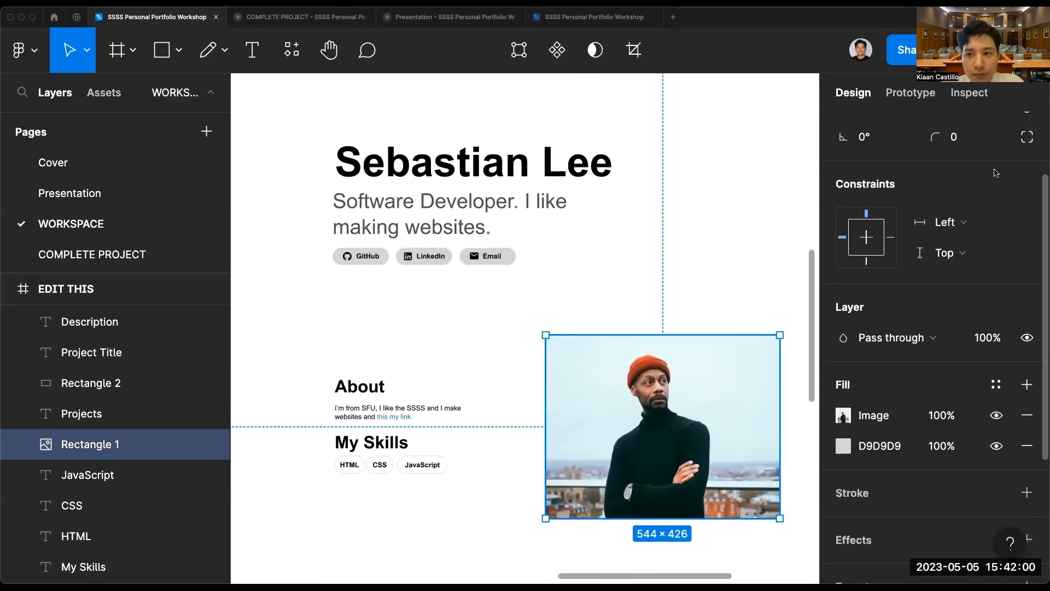
click(962, 136)
text(24)
key(Return)
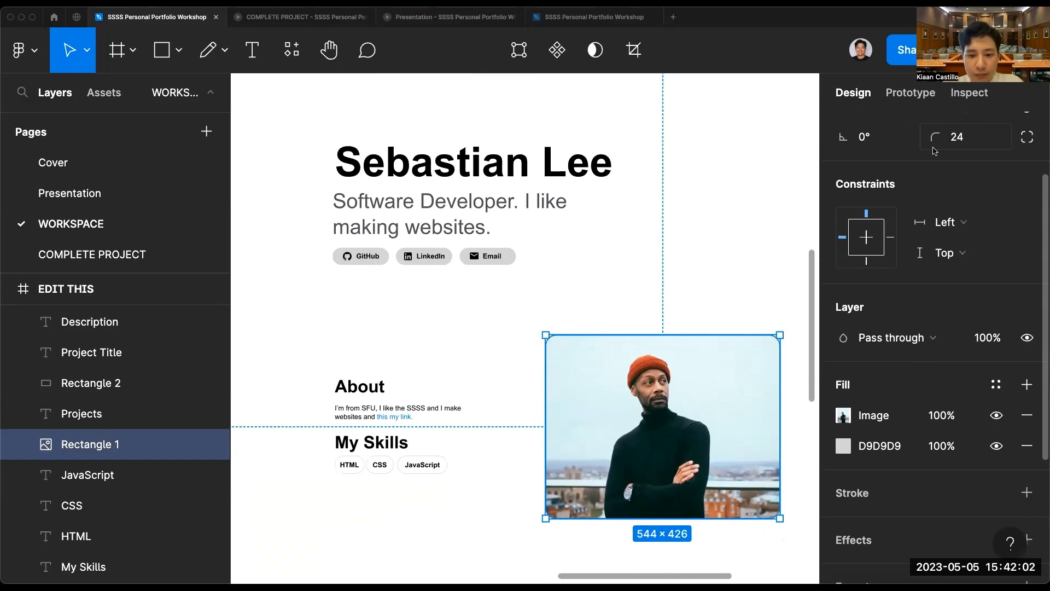
click(766, 236)
scroll(765, 235, down, 5)
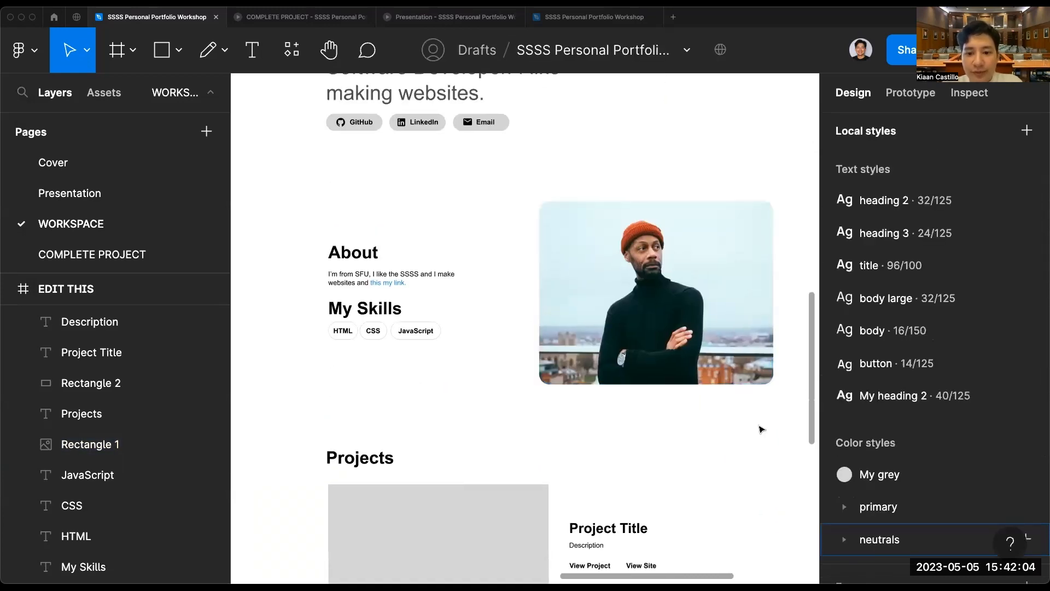
scroll(640, 319, up, 6)
ctrl+scroll(638, 323, down, 5)
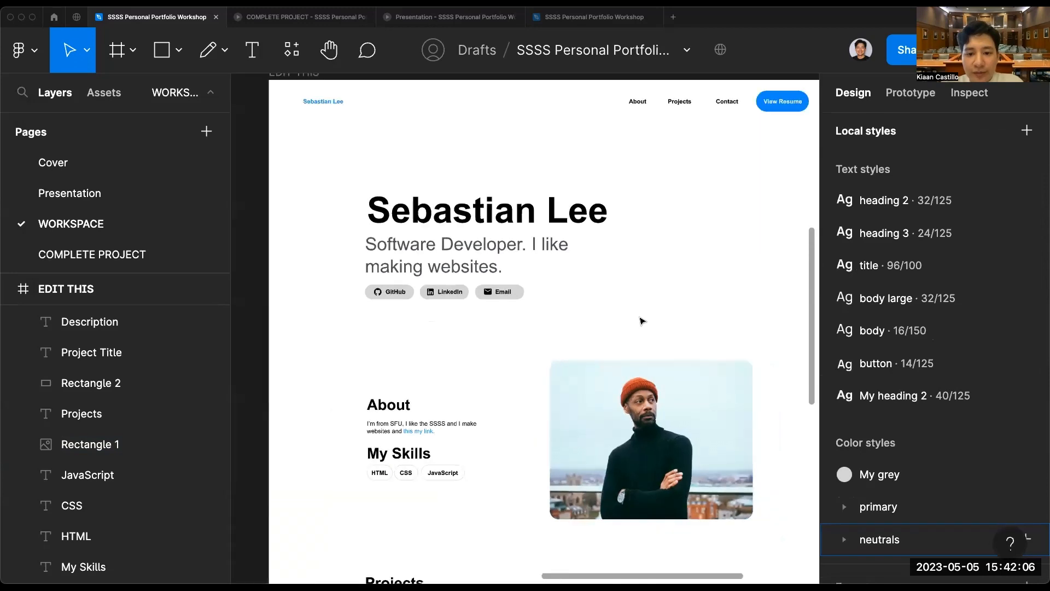
ctrl+scroll(641, 320, up, 3)
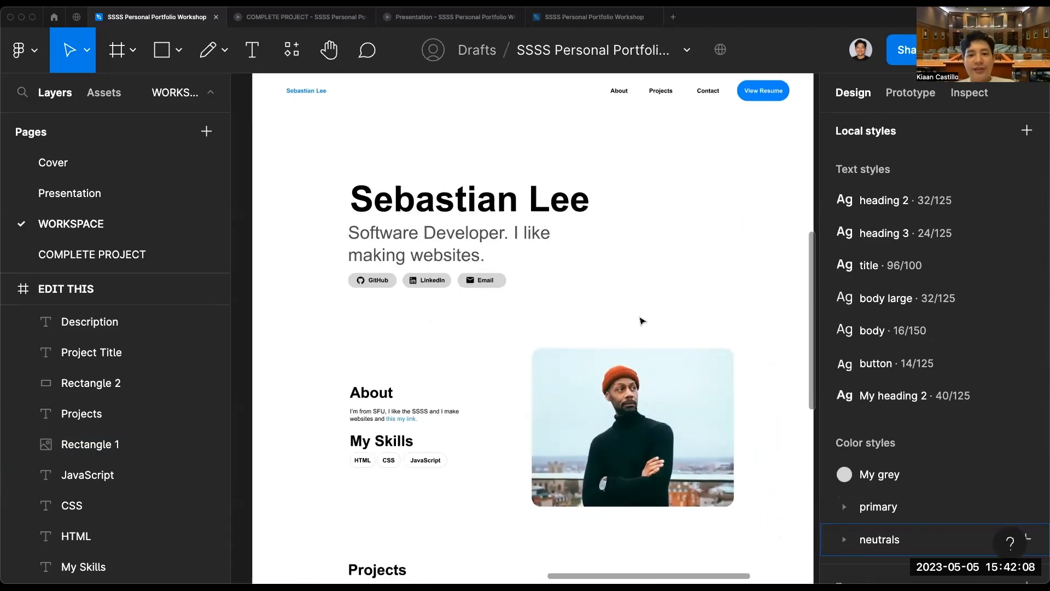
ctrl+scroll(642, 320, down, 3)
ctrl+scroll(642, 321, up, 3)
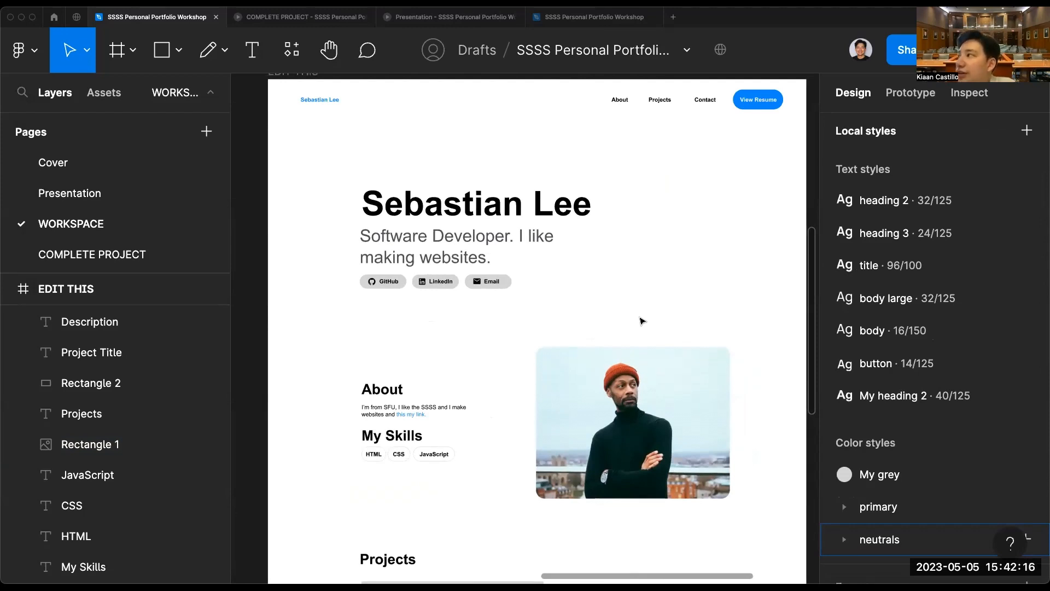
ctrl+scroll(342, 262, up, 5)
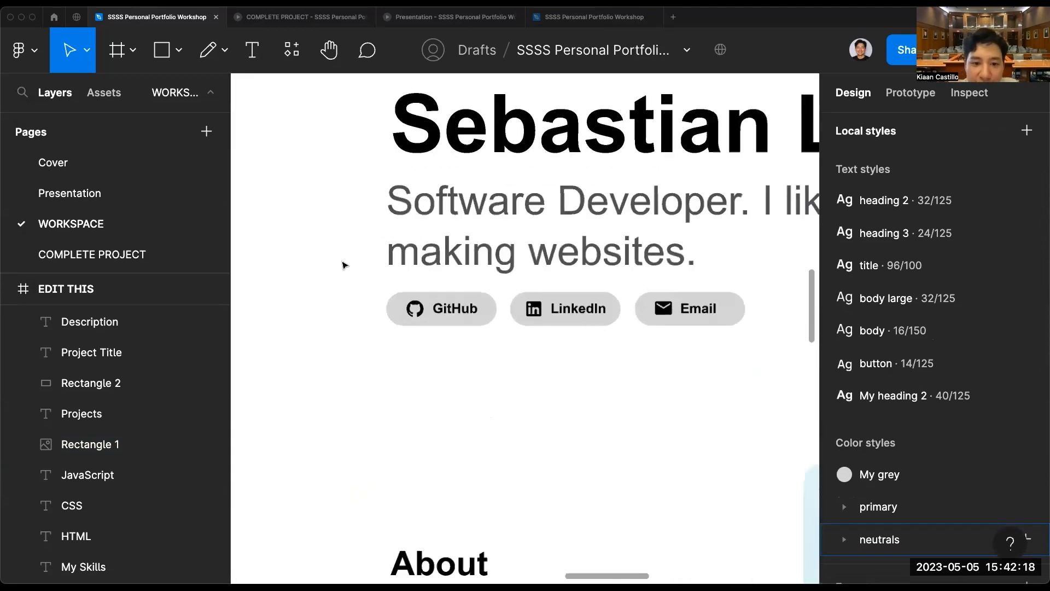
ctrl+scroll(446, 350, down, 2)
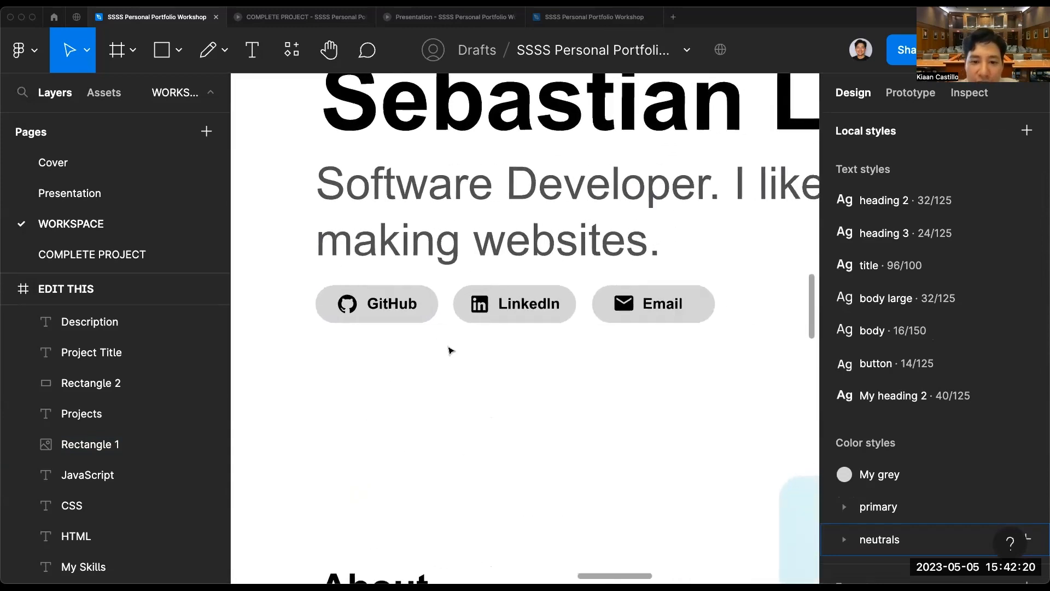
Search the plugins for 'iconify' and run the Iconify plugin.
click(291, 55)
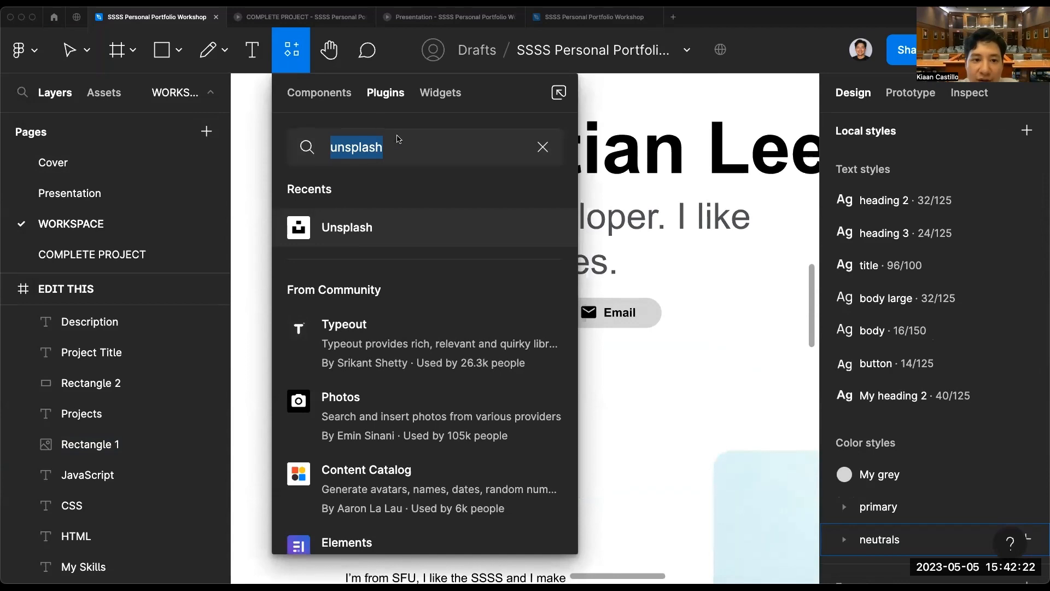
click(434, 150)
click(295, 52)
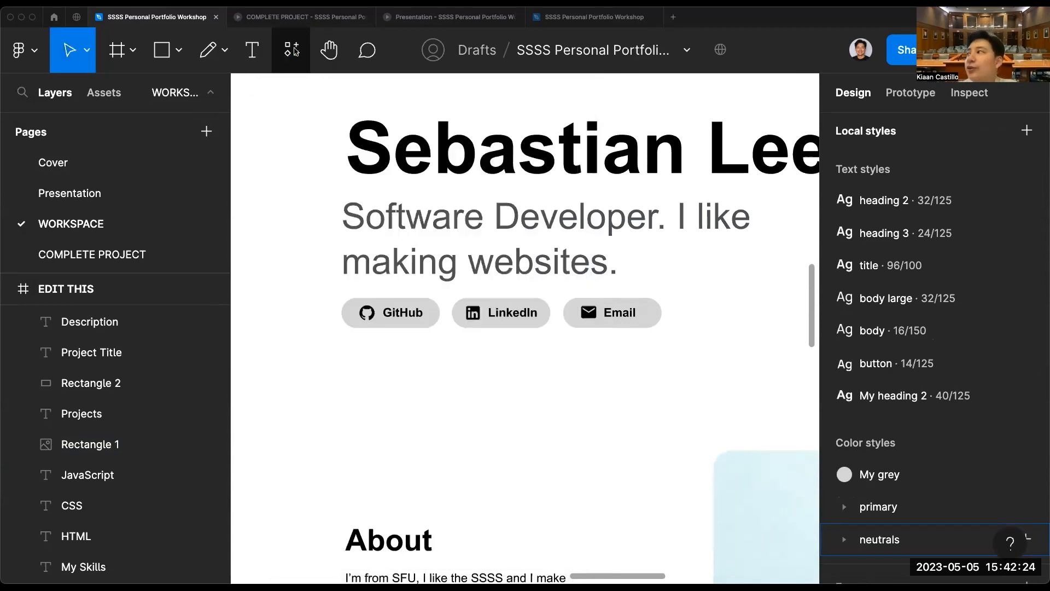
click(294, 50)
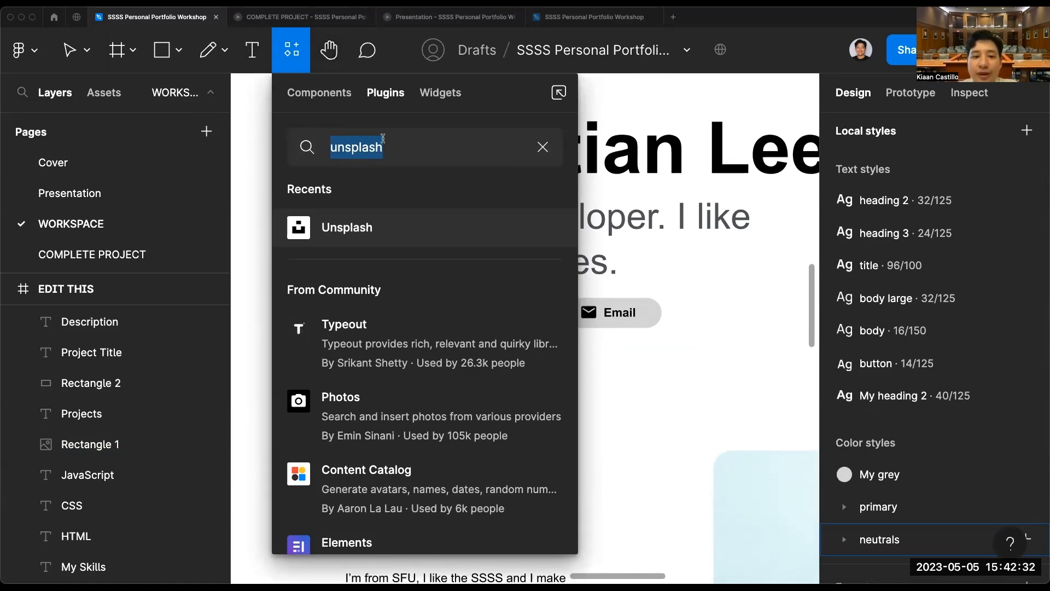
double_click(360, 156)
text(iconify)
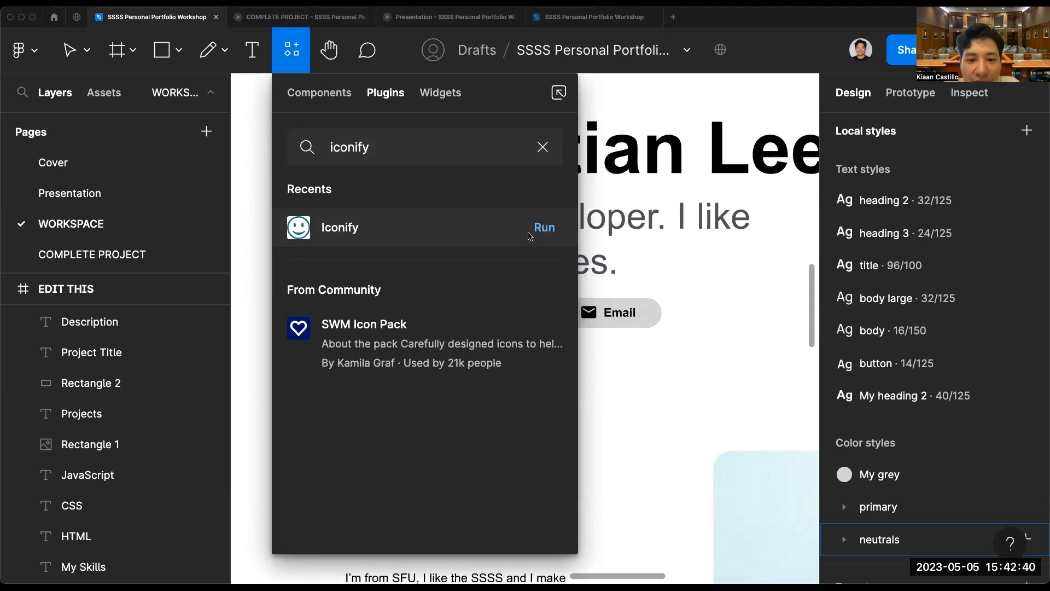
click(544, 228)
Search Iconify for 'github', place the mdi:github icon on the canvas, and close the plugin.
double_click(508, 228)
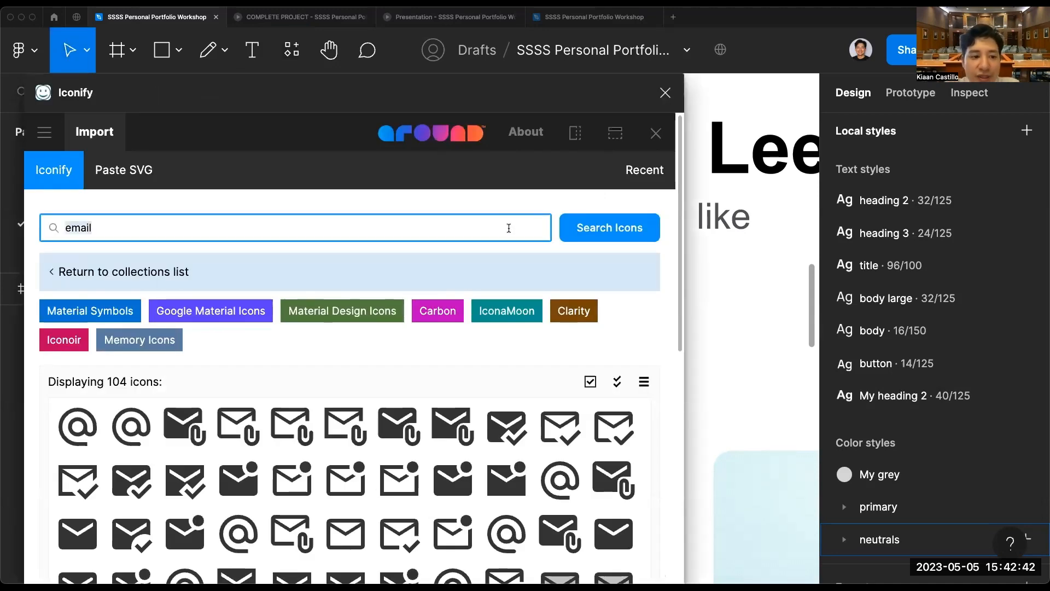
text(github)
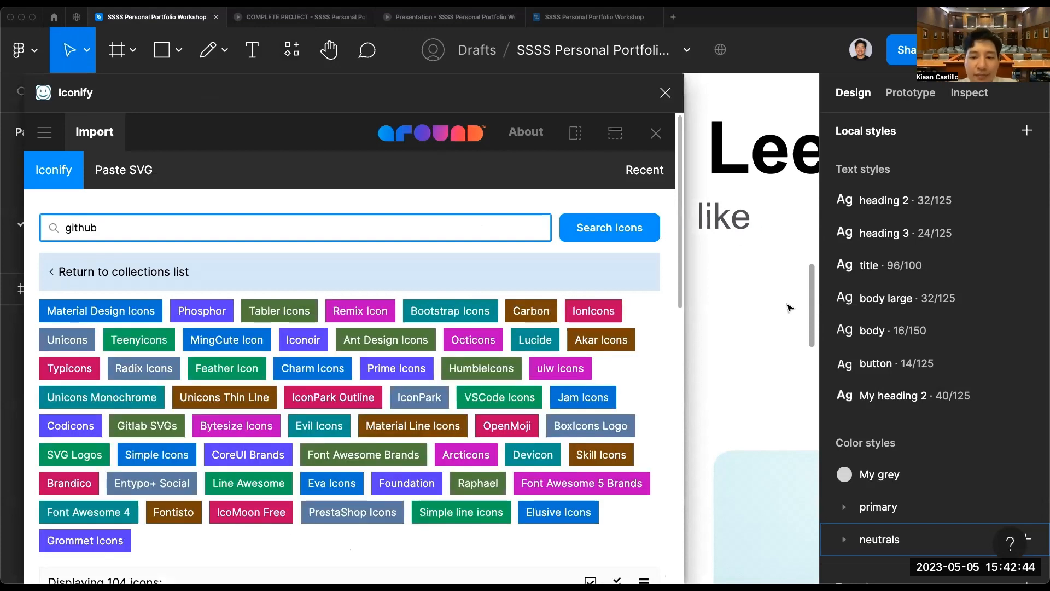
scroll(789, 308, down, 2)
scroll(481, 336, down, 3)
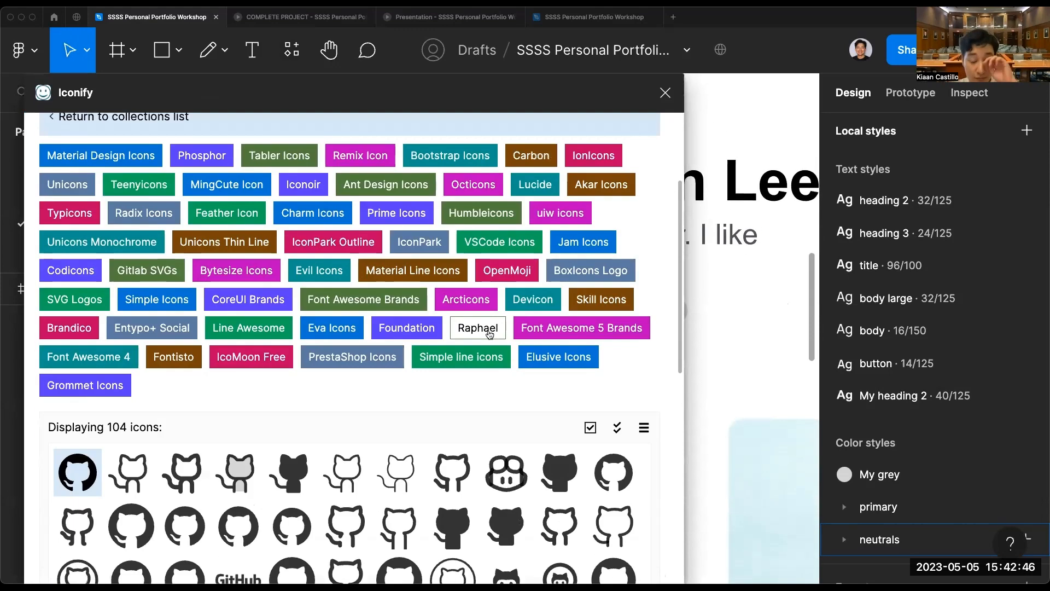
scroll(489, 334, down, 3)
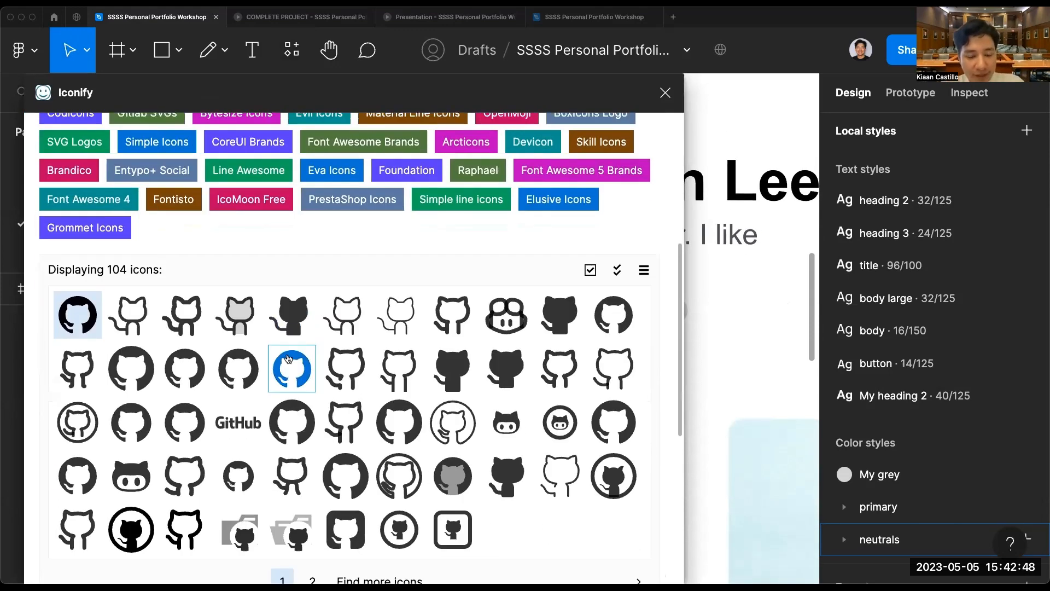
scroll(288, 359, down, 1)
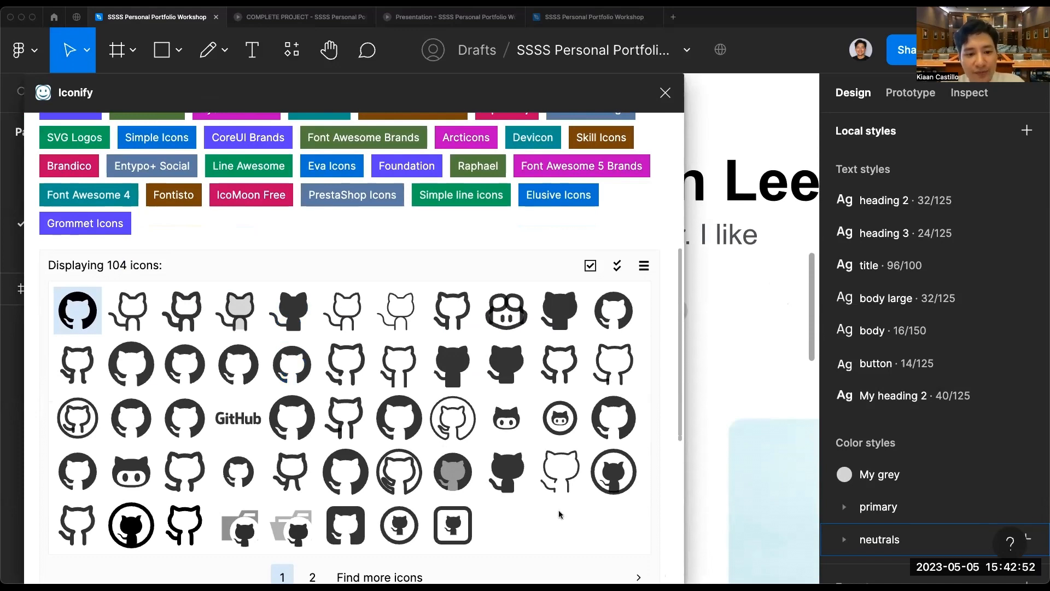
click(89, 330)
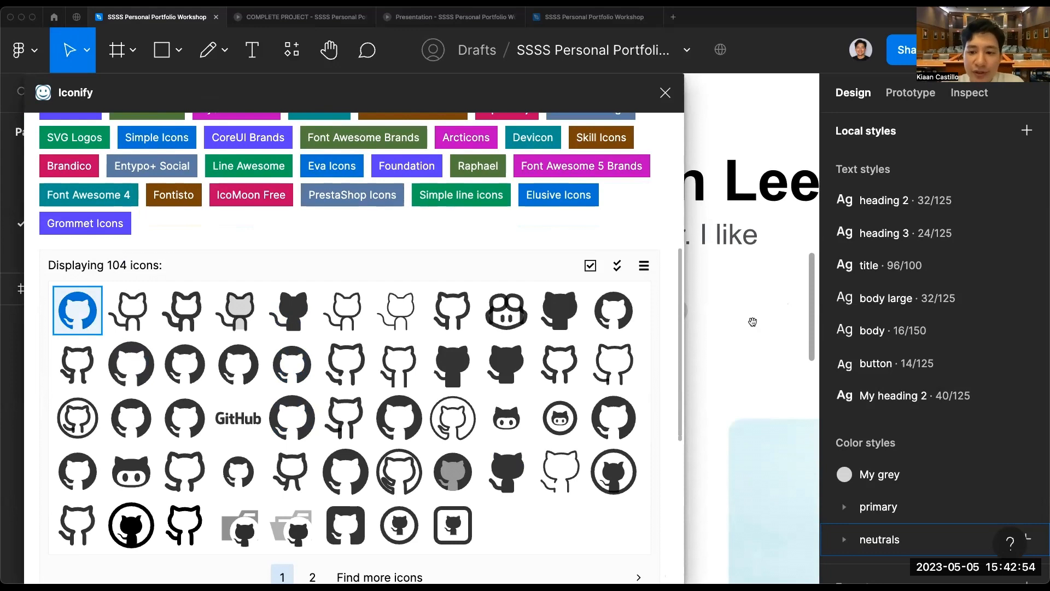
drag(752, 322, 754, 325)
scroll(712, 212, down, 3)
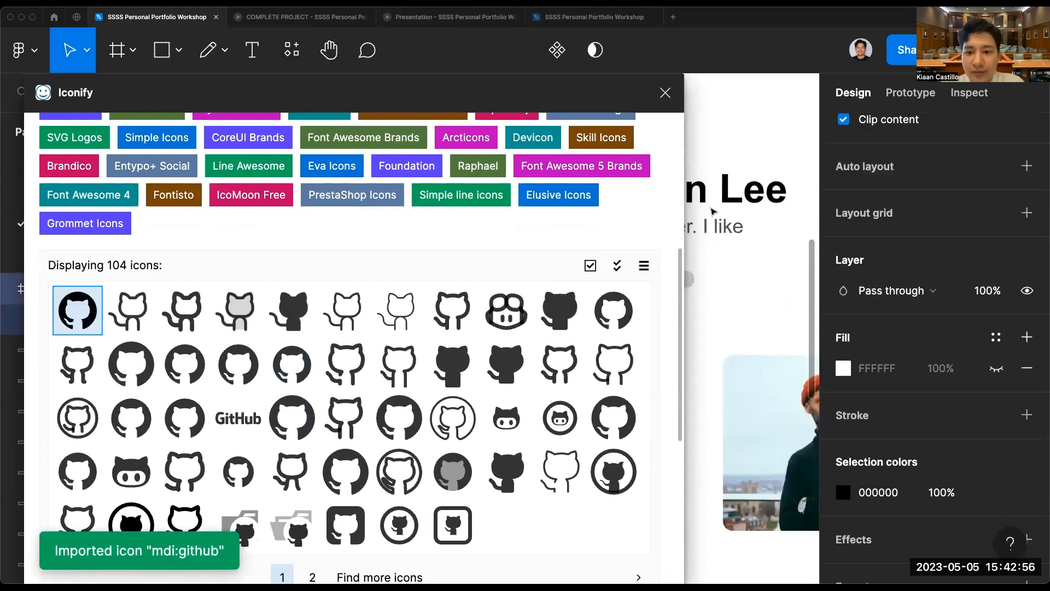
scroll(712, 212, down, 3)
click(665, 92)
click(660, 235)
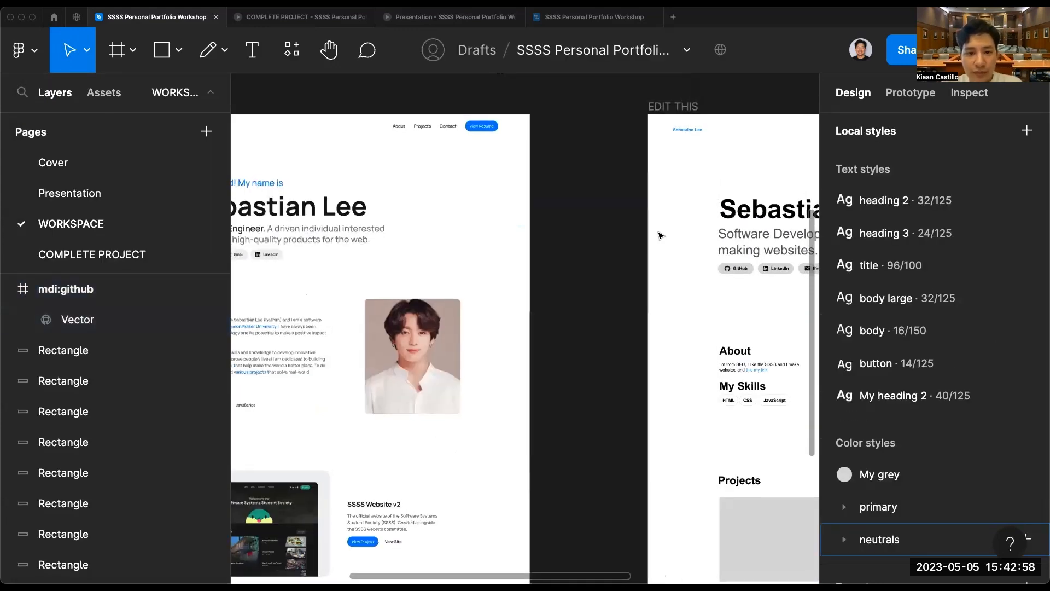
scroll(661, 235, right, 1)
key(super+z)
key(super+z)
scroll(661, 235, right, 6)
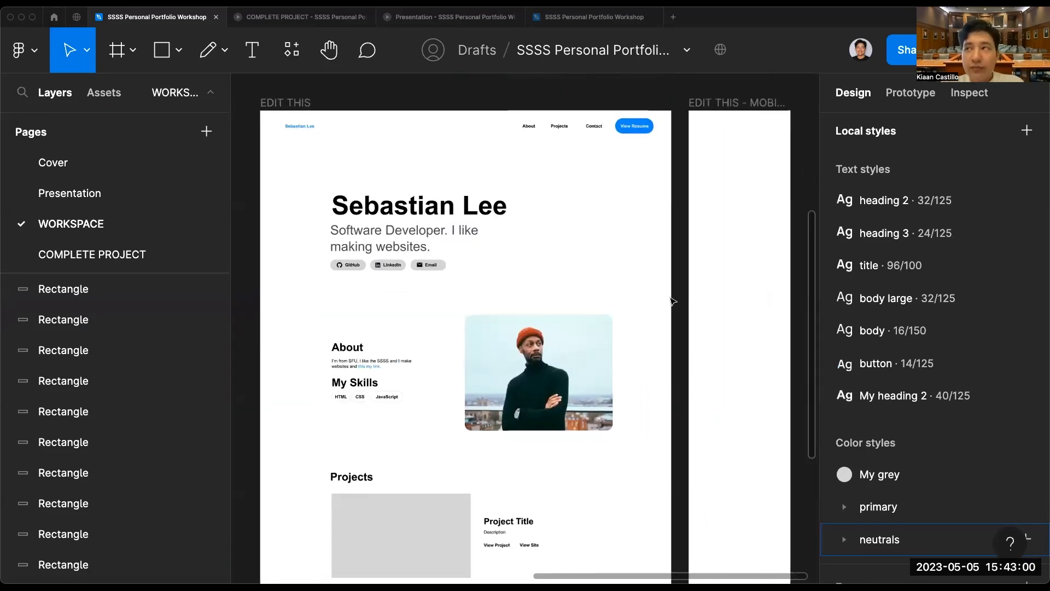
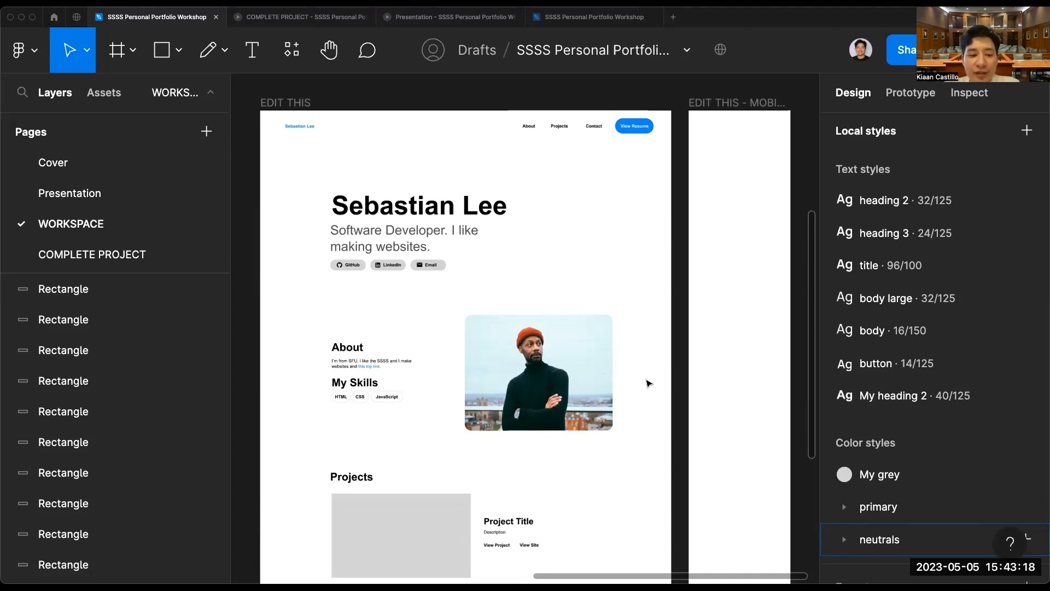
Draw an ellipse over the lower part of the portfolio photo beside the About section.
scroll(647, 382, up, 3)
scroll(647, 381, down, 3)
scroll(646, 356, up, 2)
click(642, 335)
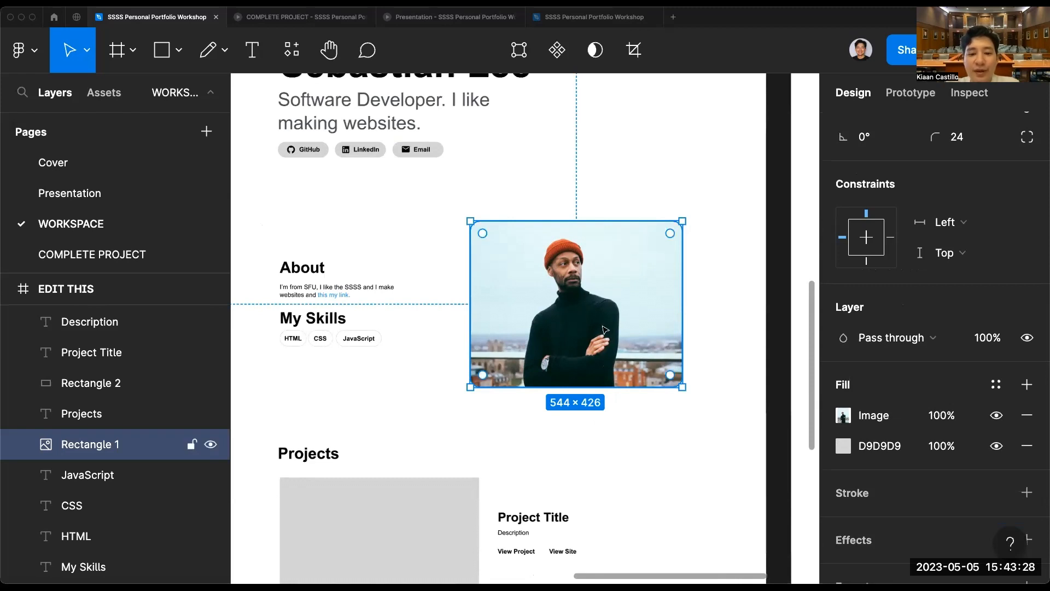
scroll(604, 330, down, 2)
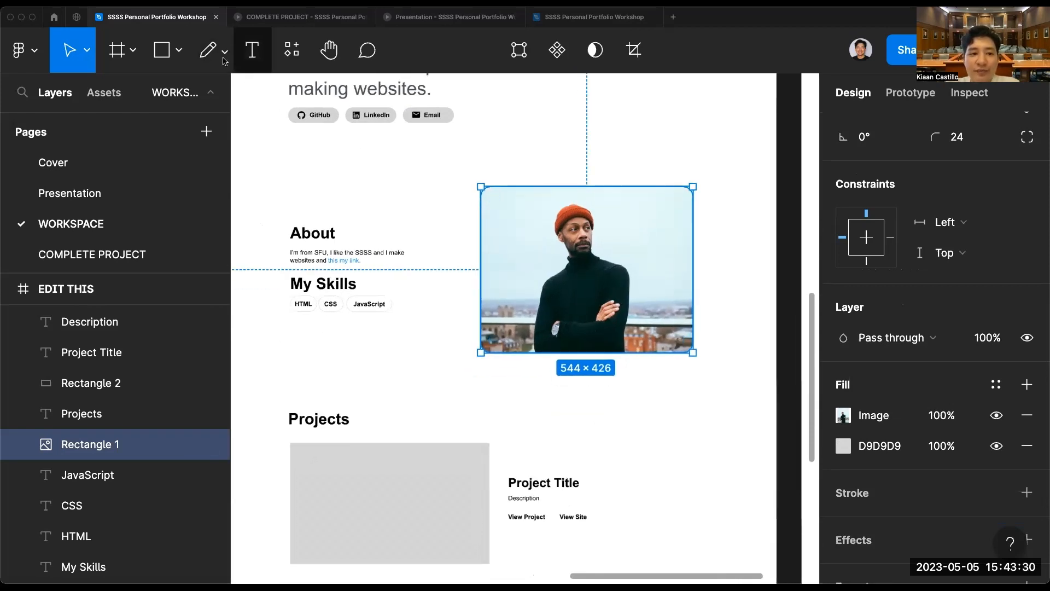
click(167, 59)
click(185, 62)
click(156, 166)
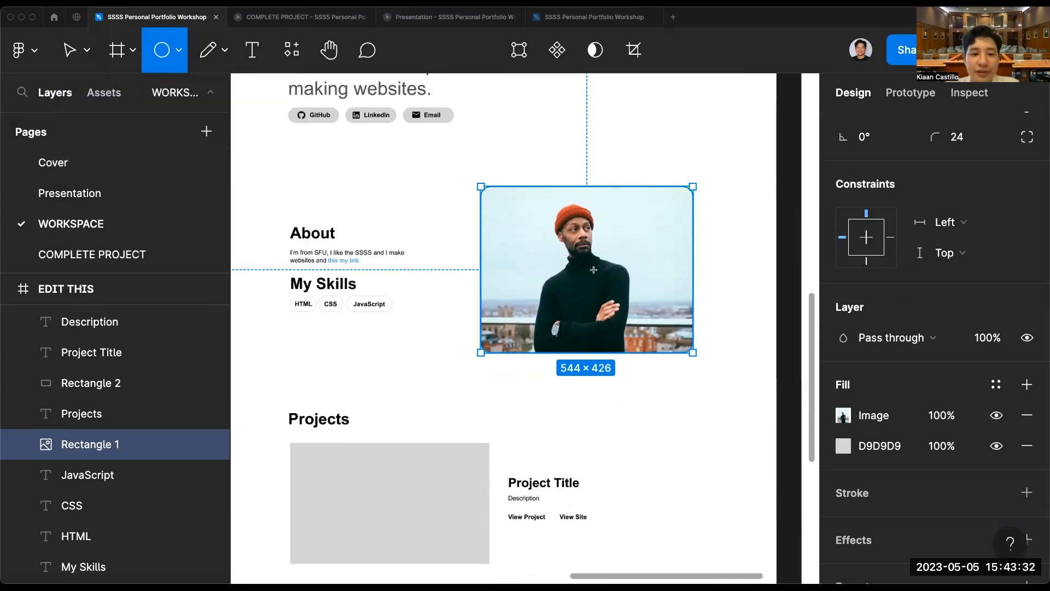
drag(519, 286, 683, 425)
mouse_move(604, 361)
mouse_down()
mouse_move(628, 395)
mouse_move(622, 361)
mouse_up()
Fill the ellipse yellow (FFFF00) and check how it overlaps the photo.
click(879, 445)
text(yellow)
key(Return)
click(704, 410)
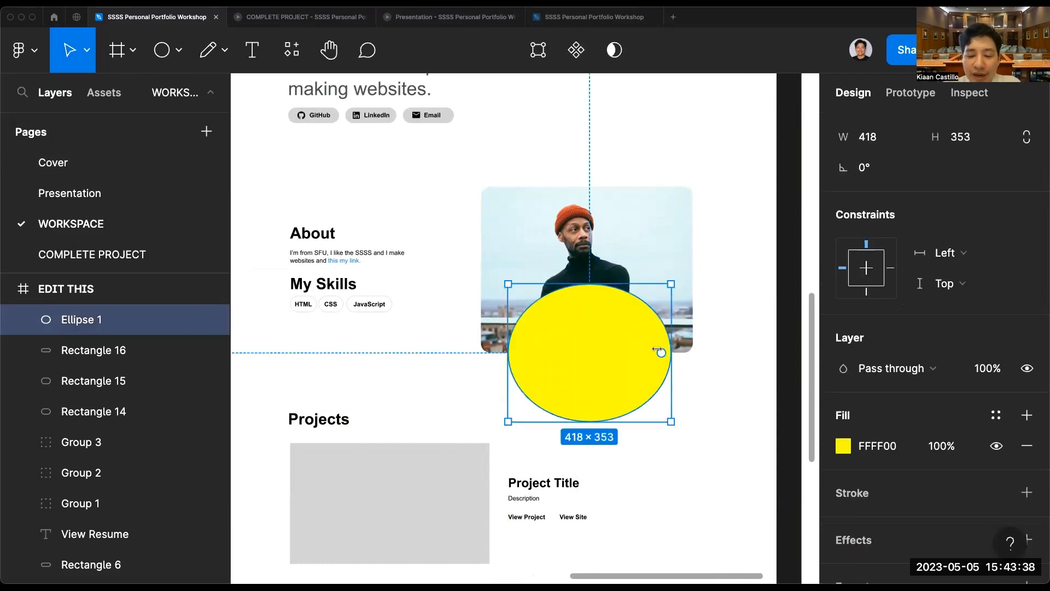
click(643, 237)
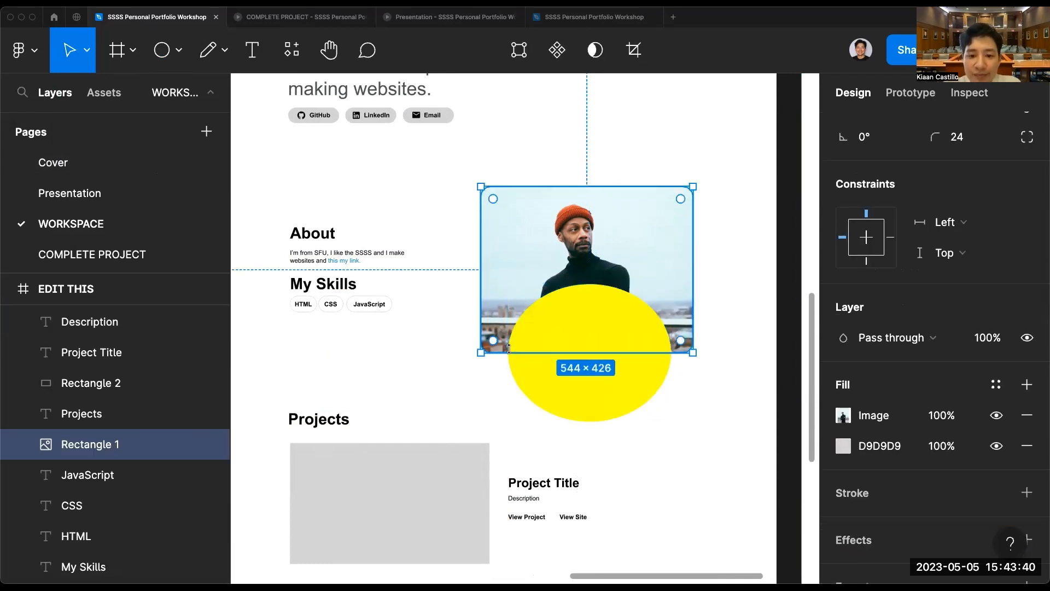
click(514, 364)
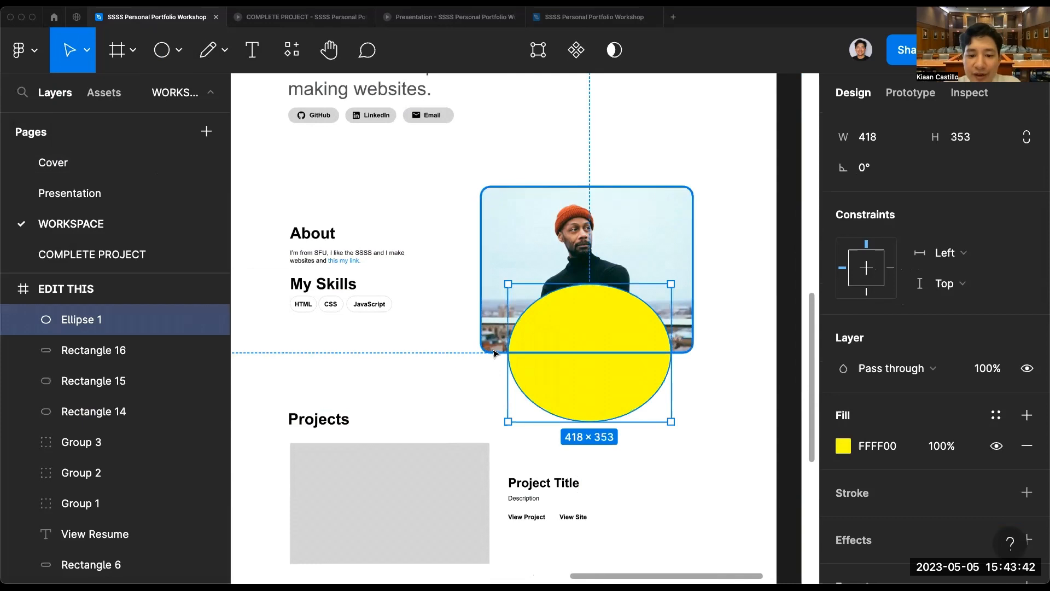
click(494, 350)
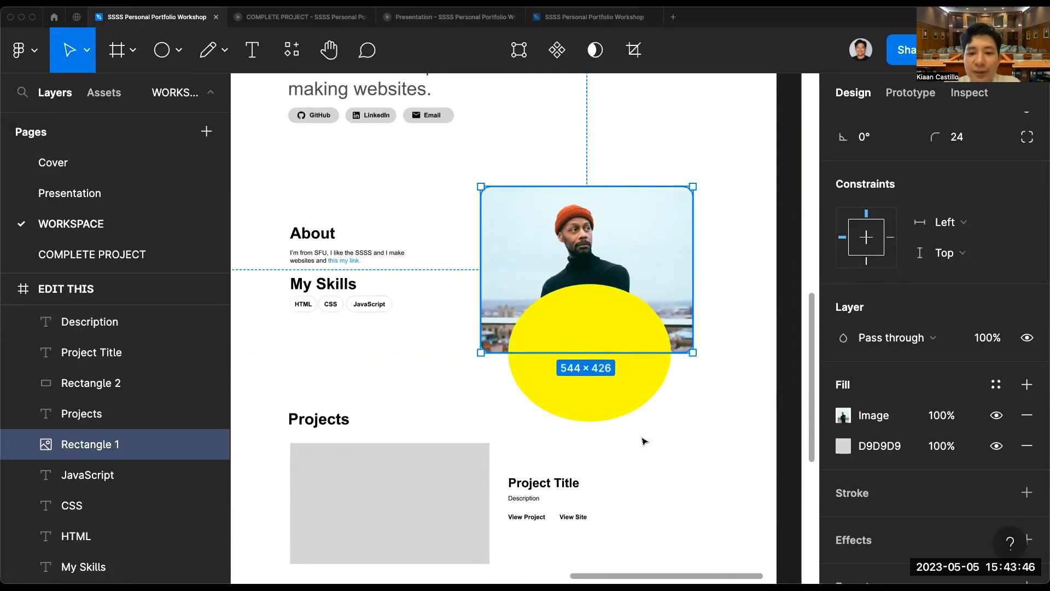
key(f)
scroll(581, 289, down, 5)
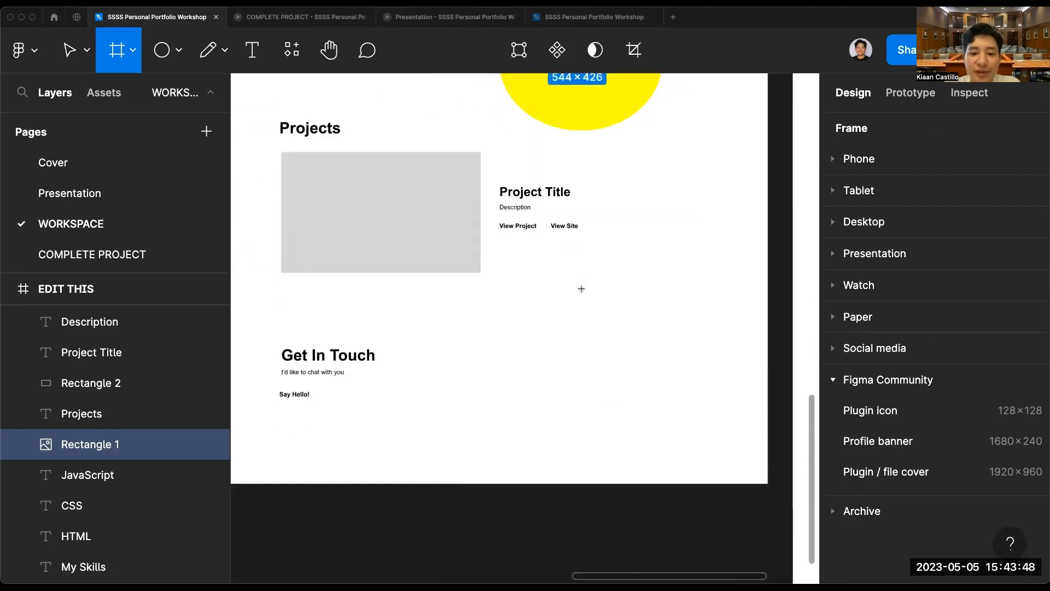
Draw a 472×406 frame beside Get In Touch and paste the photo's image fill into it.
drag(520, 271, 703, 429)
scroll(757, 350, up, 4)
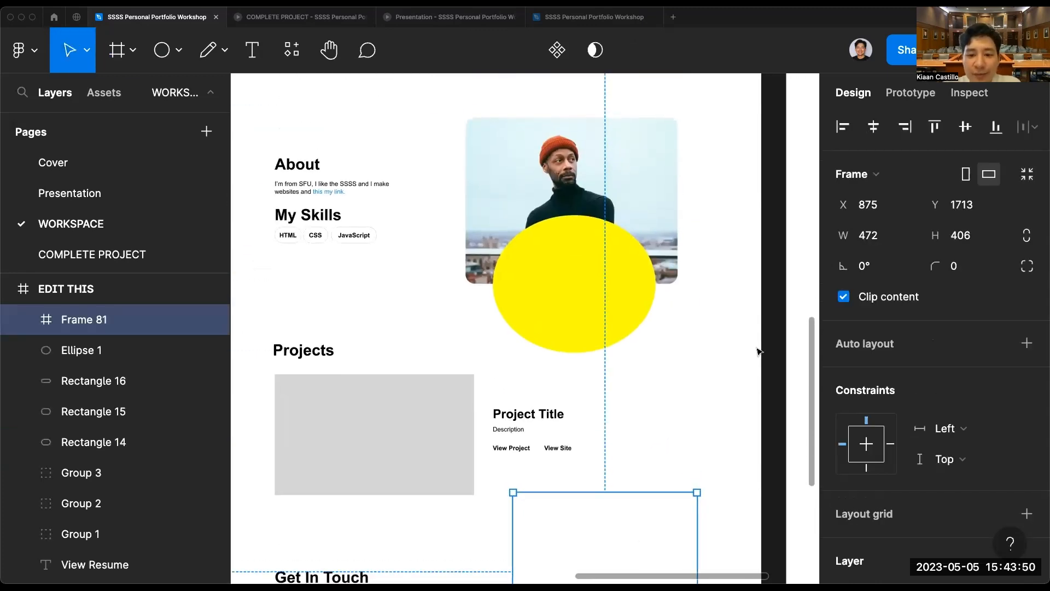
click(664, 221)
scroll(875, 378, down, 3)
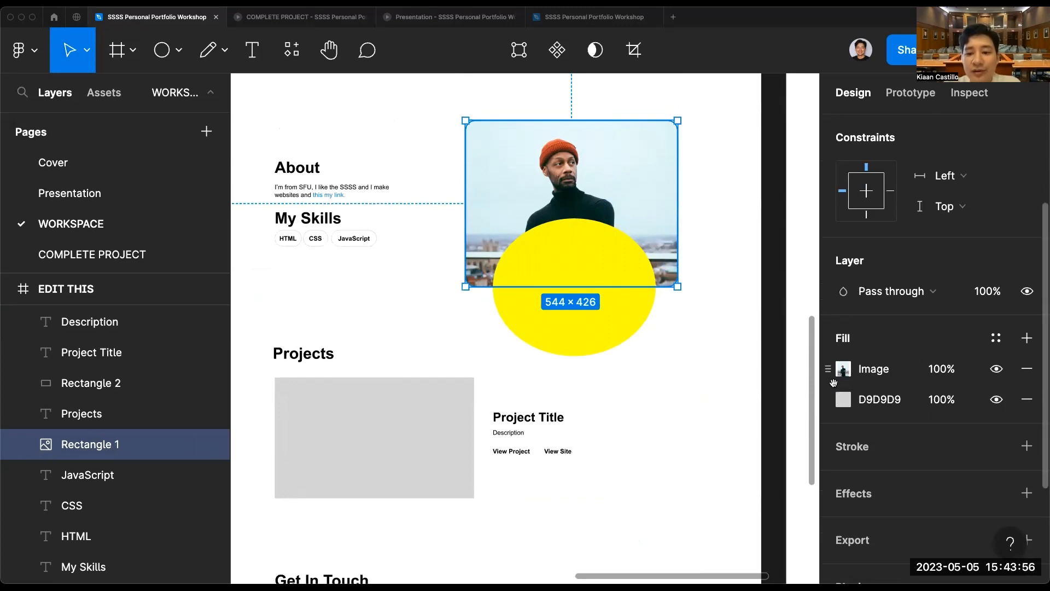
click(828, 372)
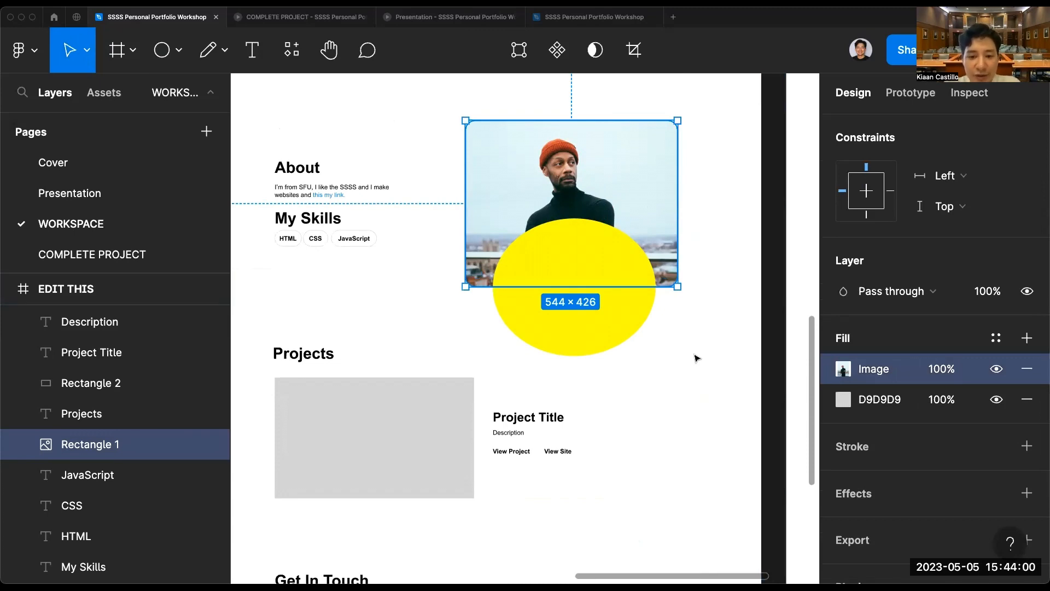
scroll(656, 328, down, 5)
click(619, 291)
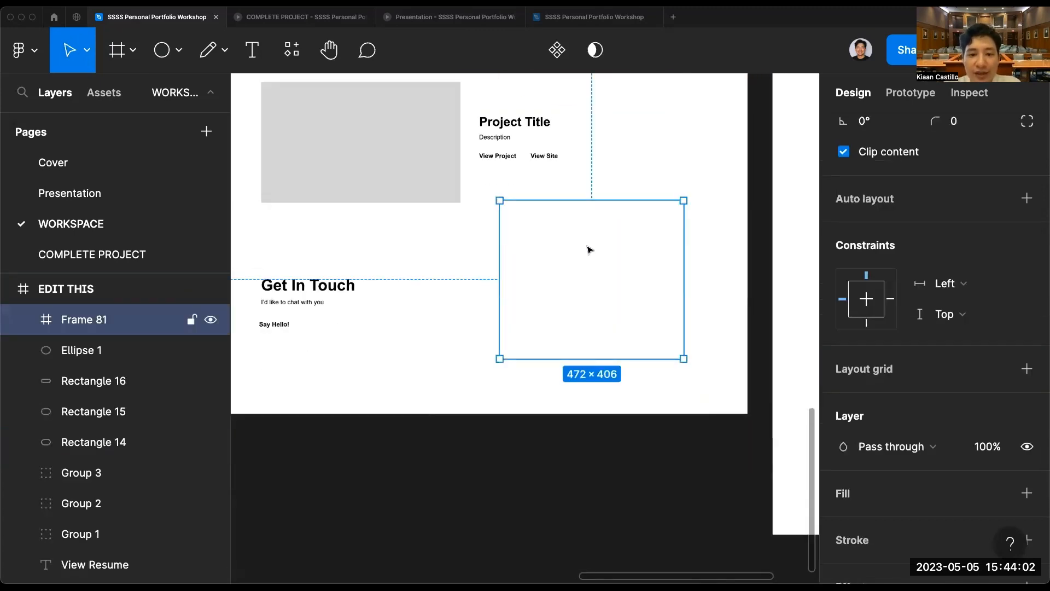
key(ctrl+v)
click(719, 288)
Move the yellow ellipse down into the new photo frame.
scroll(656, 297, up, 3)
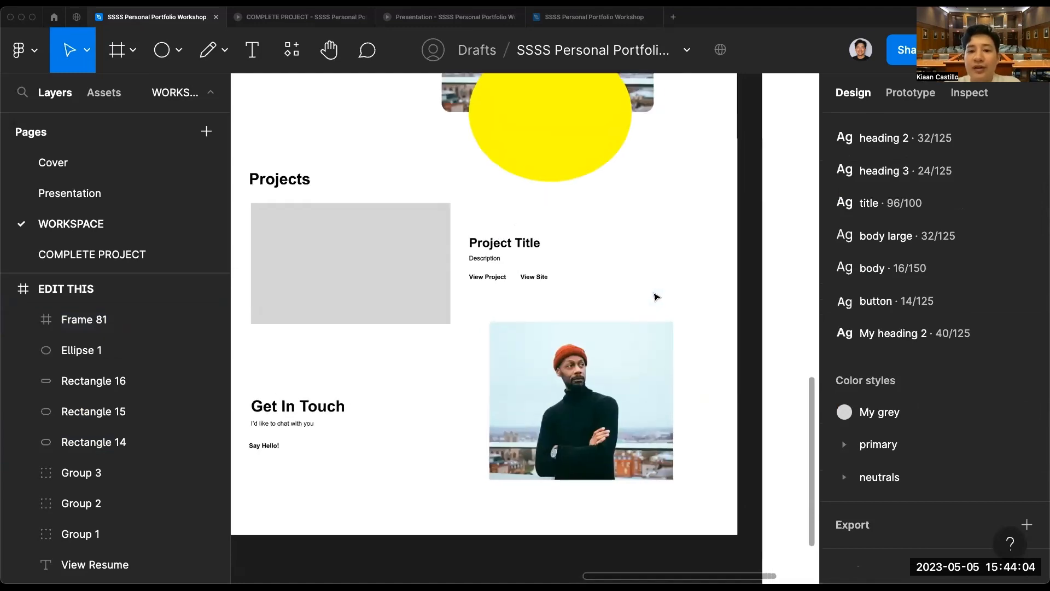
scroll(657, 297, down, 1)
drag(587, 124, 598, 448)
click(687, 415)
scroll(687, 415, down, 1)
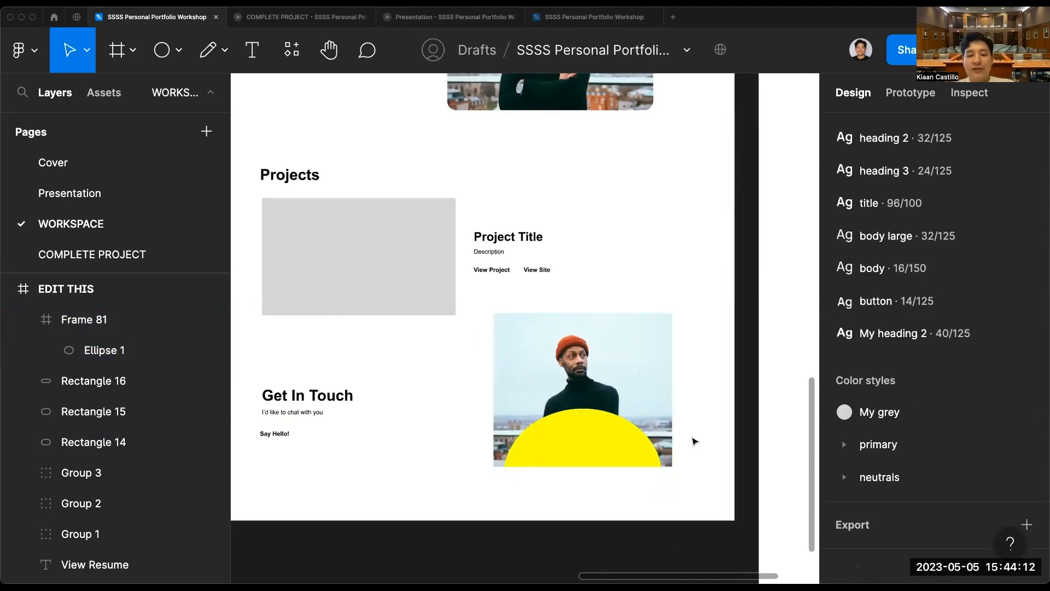
Delete the yellow ellipse from the new photo frame.
click(646, 389)
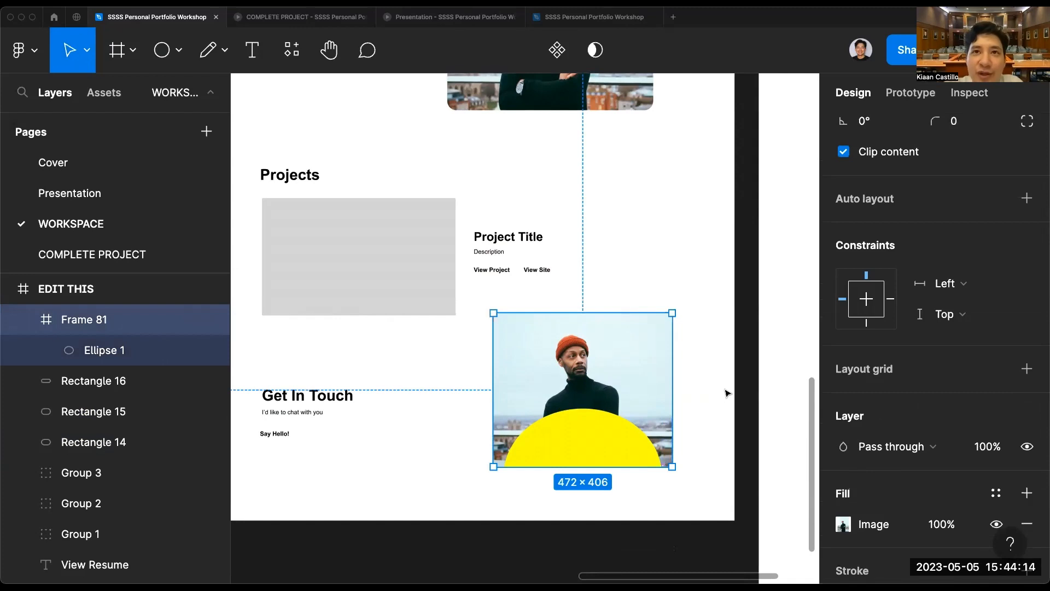
scroll(727, 393, up, 1)
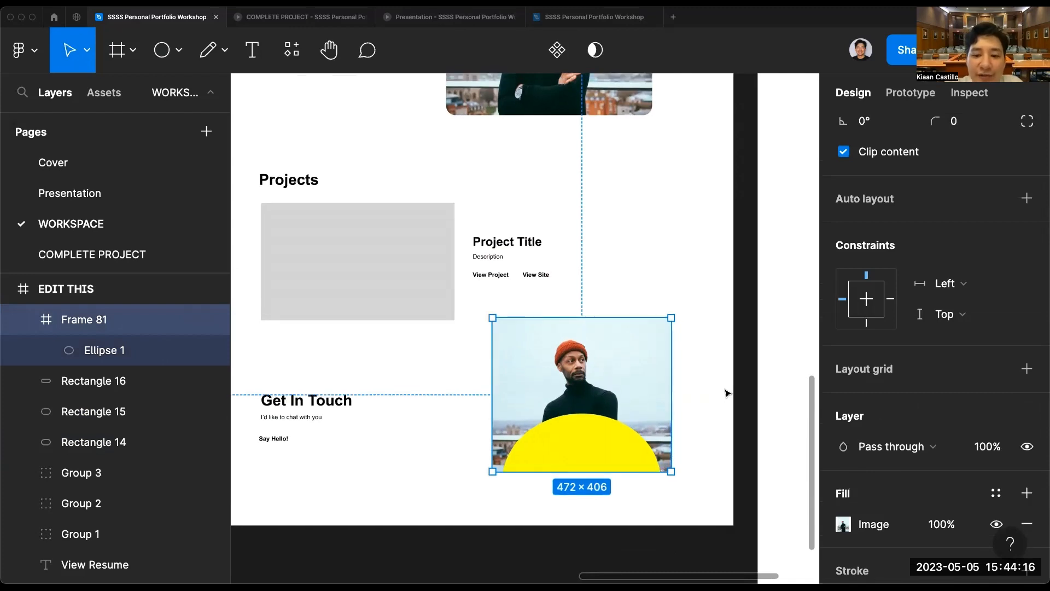
scroll(727, 393, up, 5)
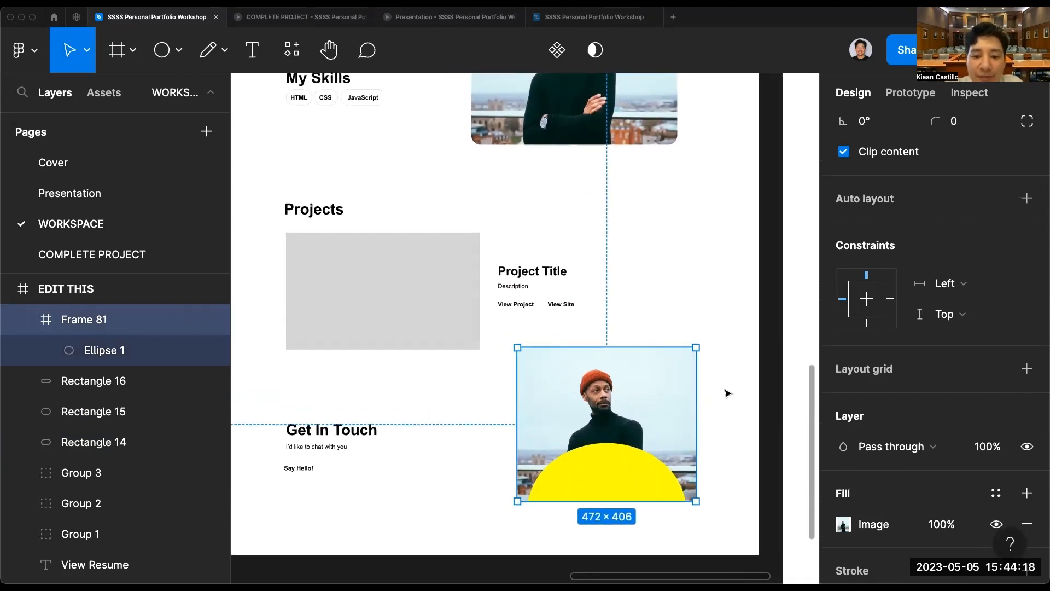
scroll(727, 394, down, 1)
scroll(727, 393, down, 1)
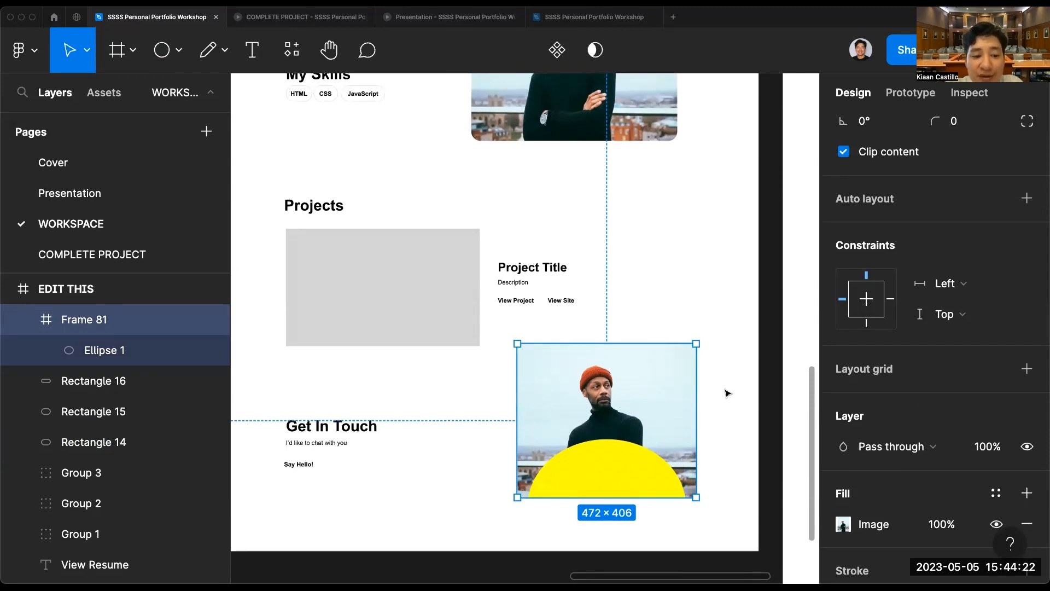
click(197, 350)
key(BackSpace)
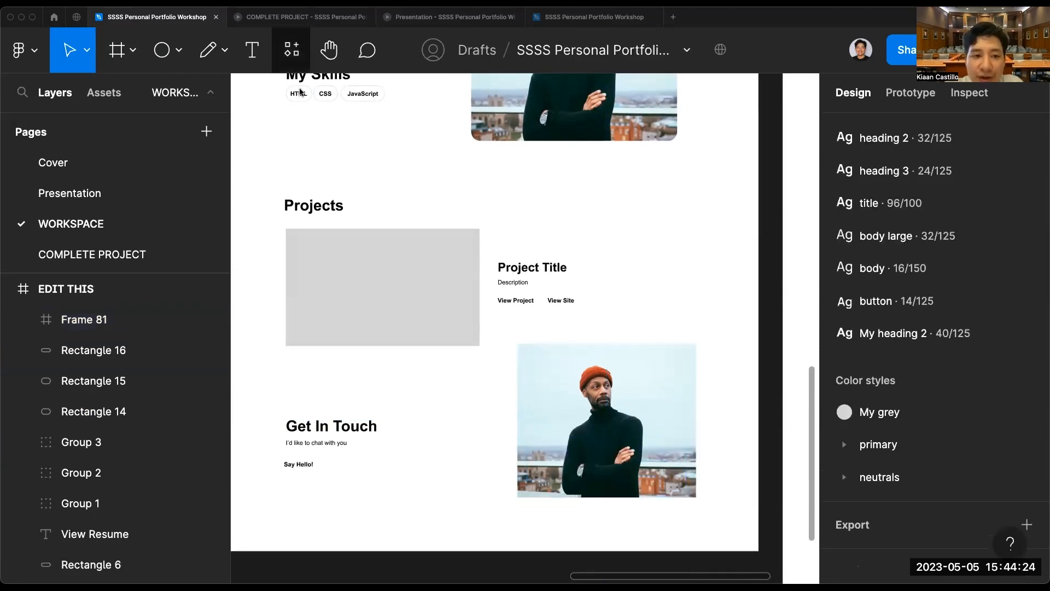
click(135, 49)
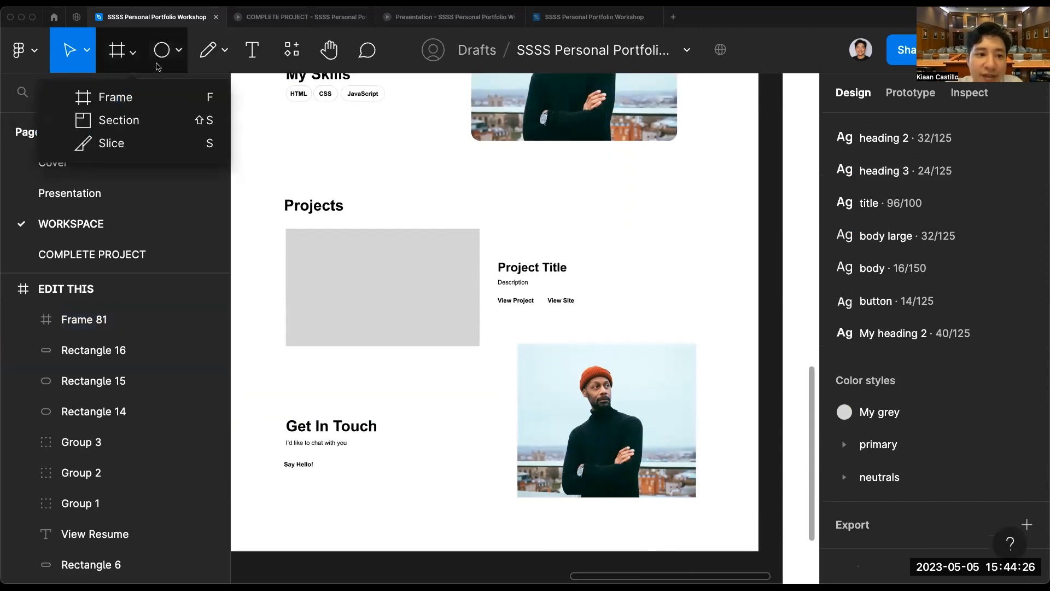
Draw a rectangle aligned to the photo frame's top-left corner, covering the whole photo.
click(177, 55)
click(147, 97)
drag(529, 369, 697, 466)
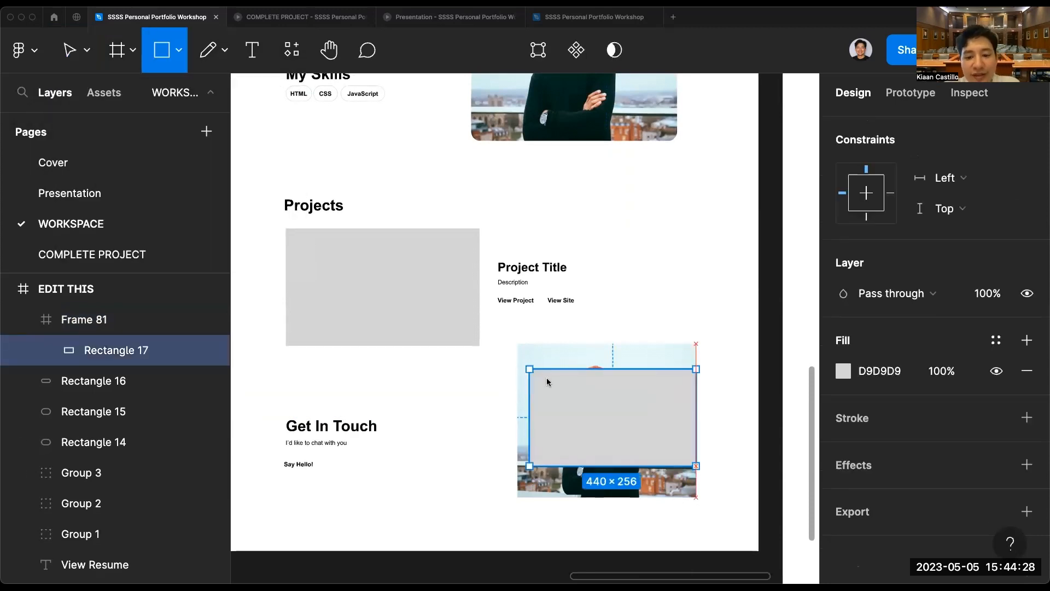
drag(600, 434, 595, 403)
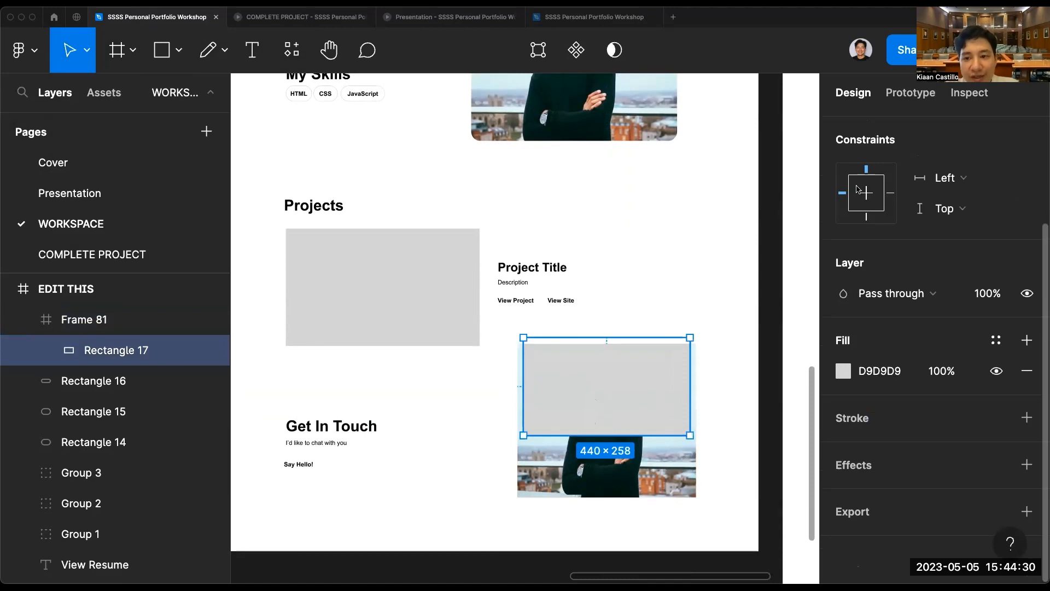
click(842, 126)
click(935, 127)
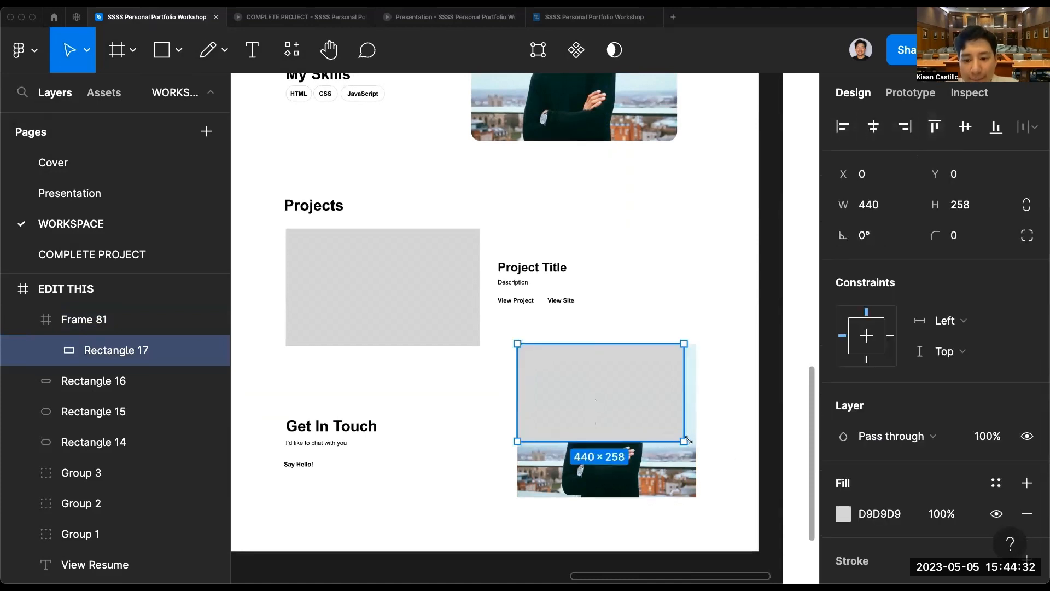
drag(688, 439, 696, 497)
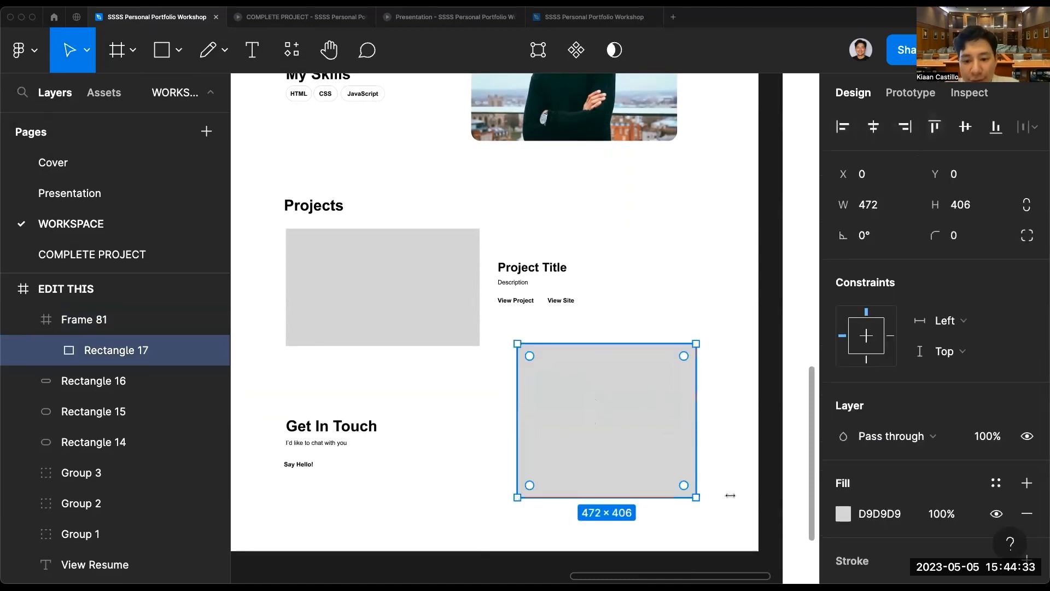
Fill the rectangle with a black-to-transparent linear gradient darkening the photo's lower half.
click(844, 515)
click(650, 105)
click(646, 113)
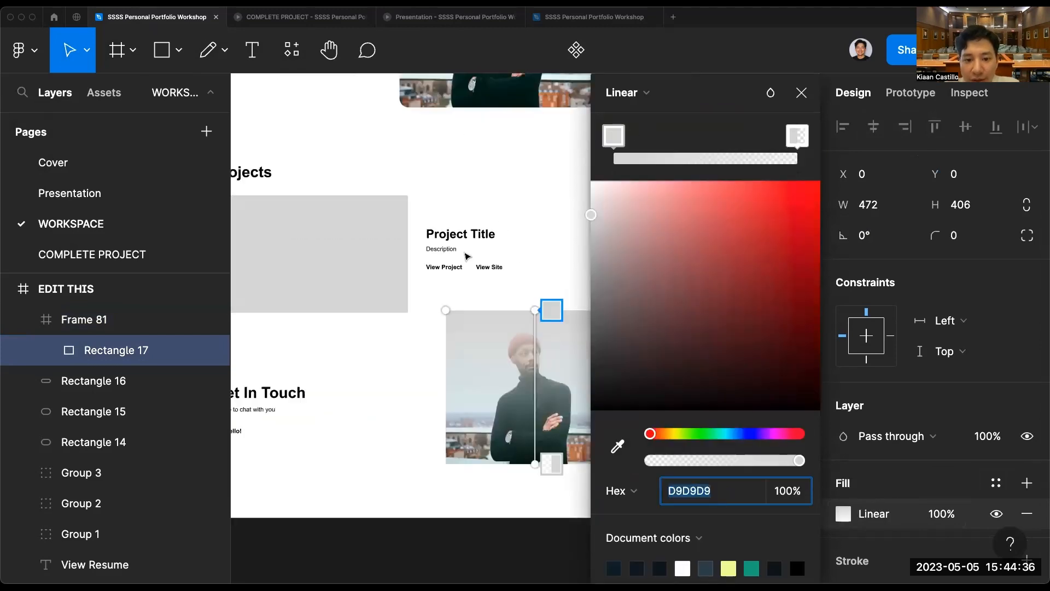
drag(617, 139, 797, 137)
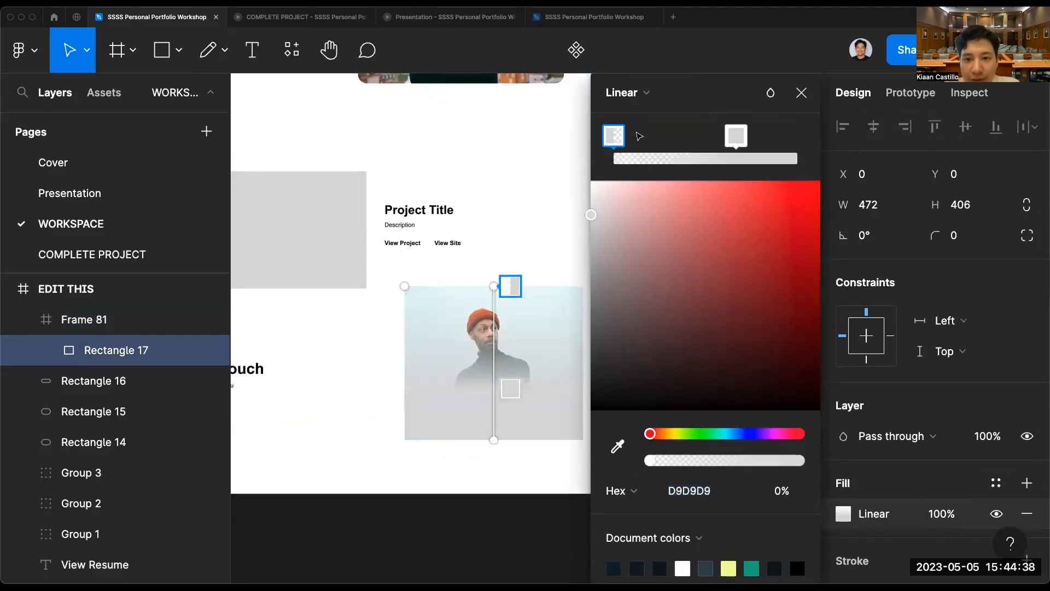
click(797, 568)
click(613, 136)
click(797, 568)
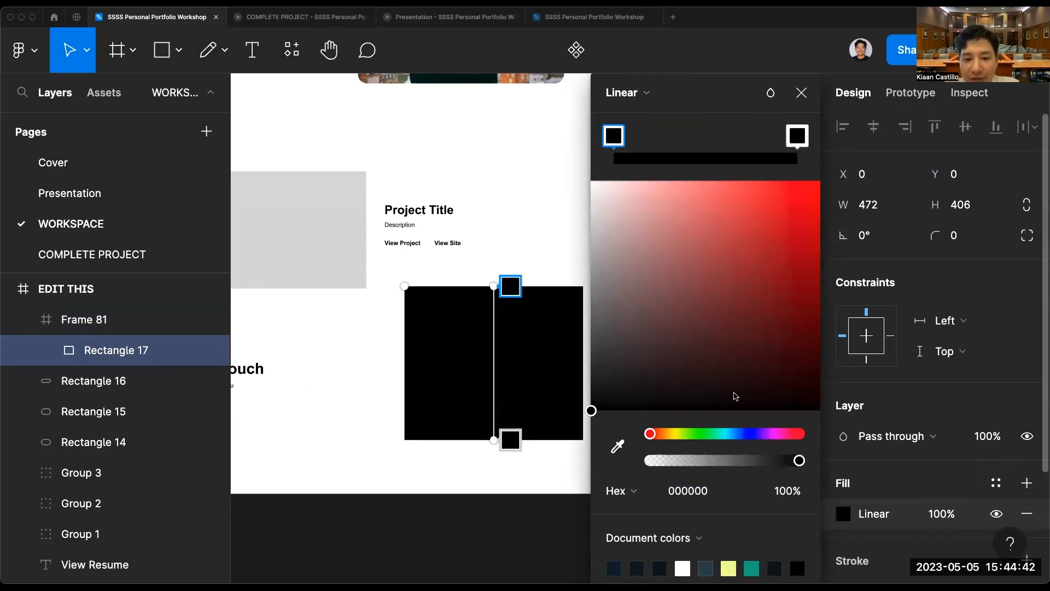
drag(723, 460, 649, 460)
drag(504, 313, 506, 367)
click(802, 95)
Delete the extra lower photo frame, leaving the About photo selected.
click(706, 246)
scroll(642, 370, up, 2)
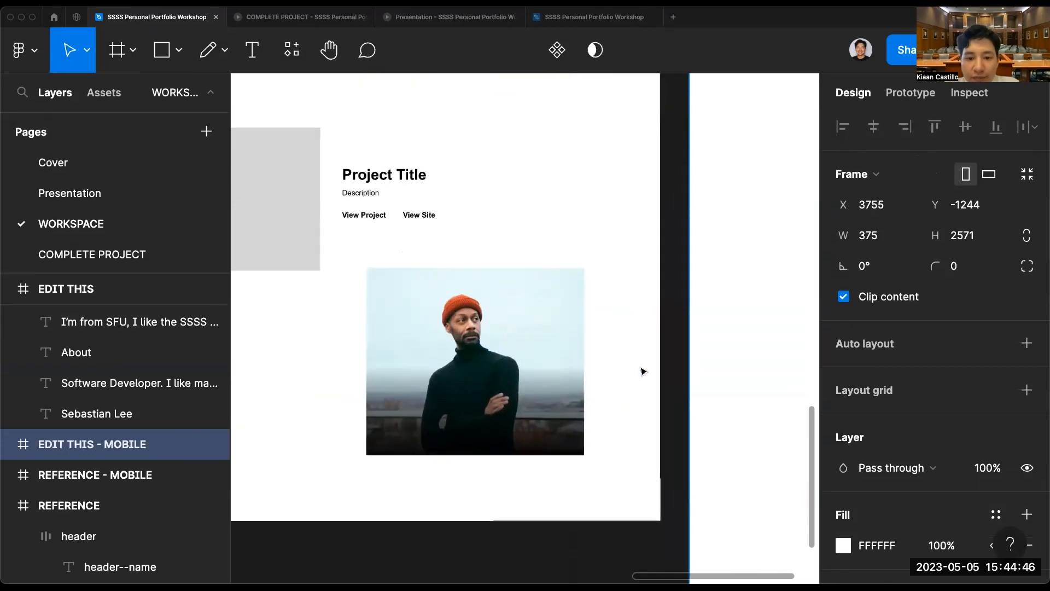
scroll(651, 370, left, 1)
click(602, 388)
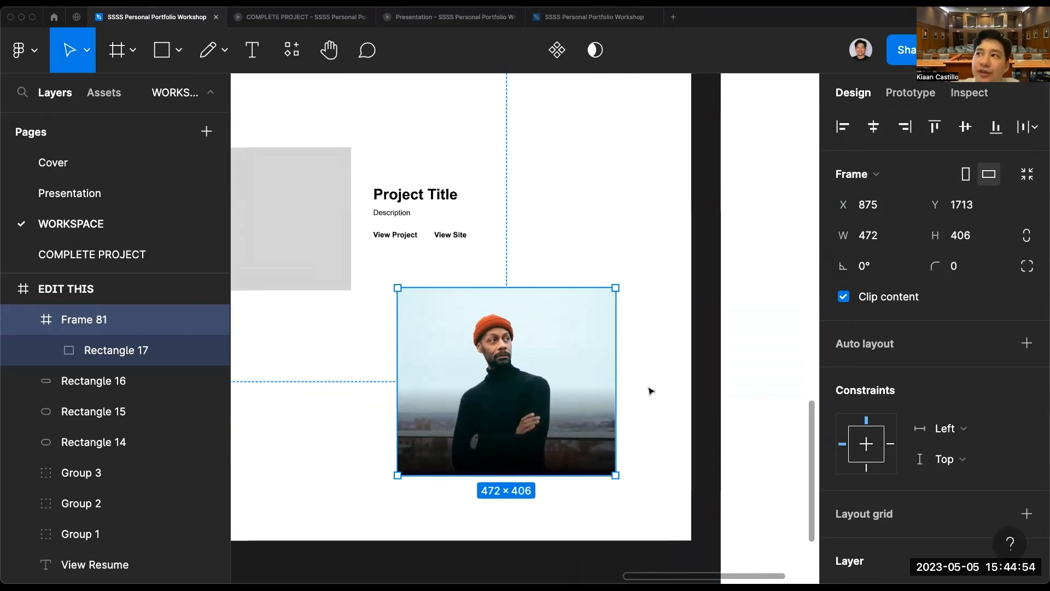
scroll(650, 391, down, 1)
scroll(650, 388, up, 1)
key(Delete)
scroll(650, 392, down, 3)
scroll(650, 391, up, 3)
click(633, 353)
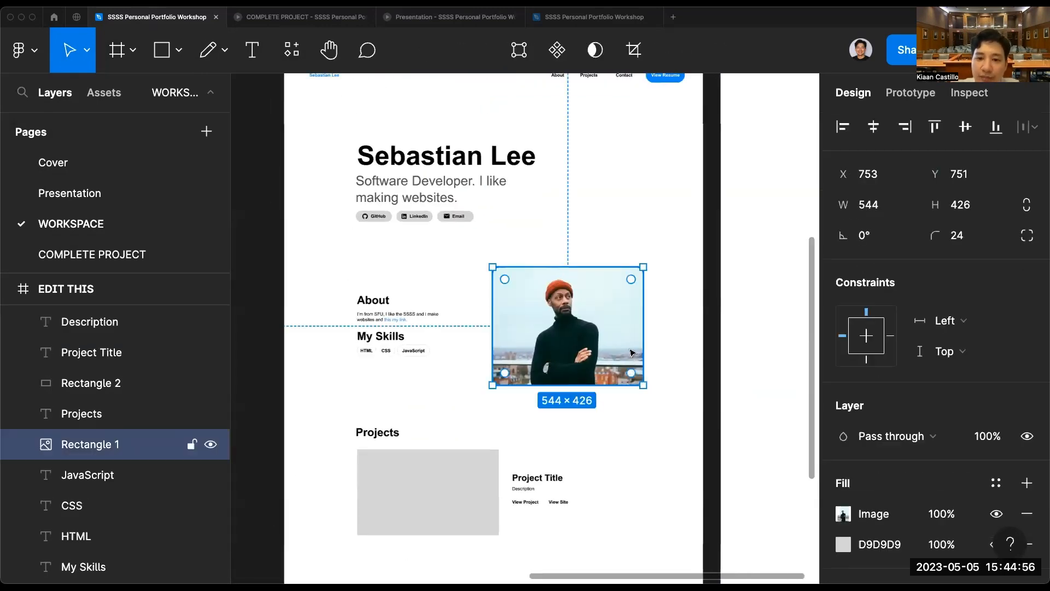
Restore the lower photo frame, test shifting its image, then delete the frame again.
key(ctrl+z)
scroll(631, 347, down, 3)
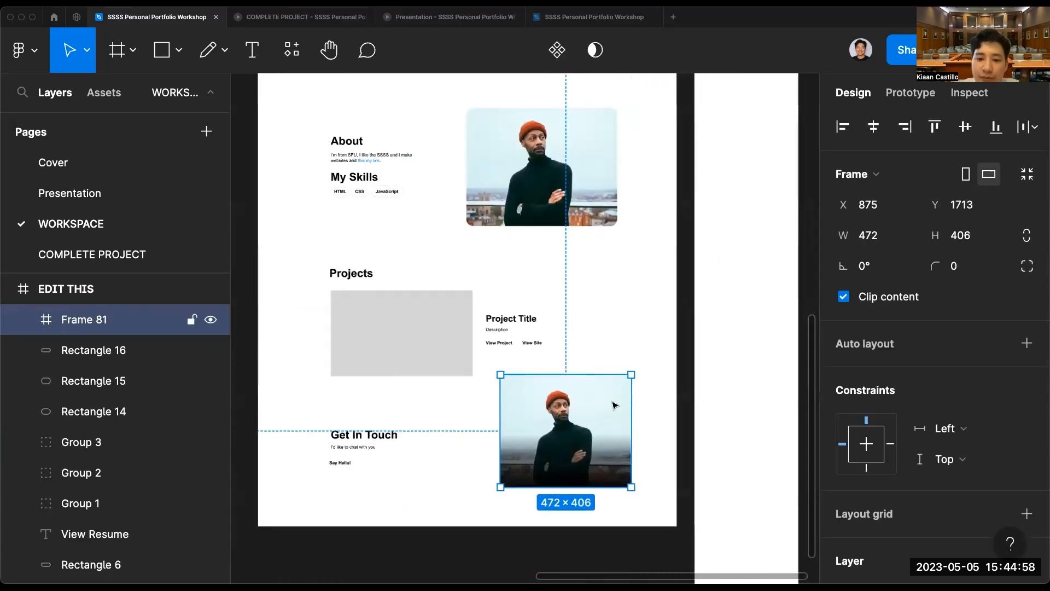
click(613, 305)
click(558, 182)
scroll(555, 180, up, 3)
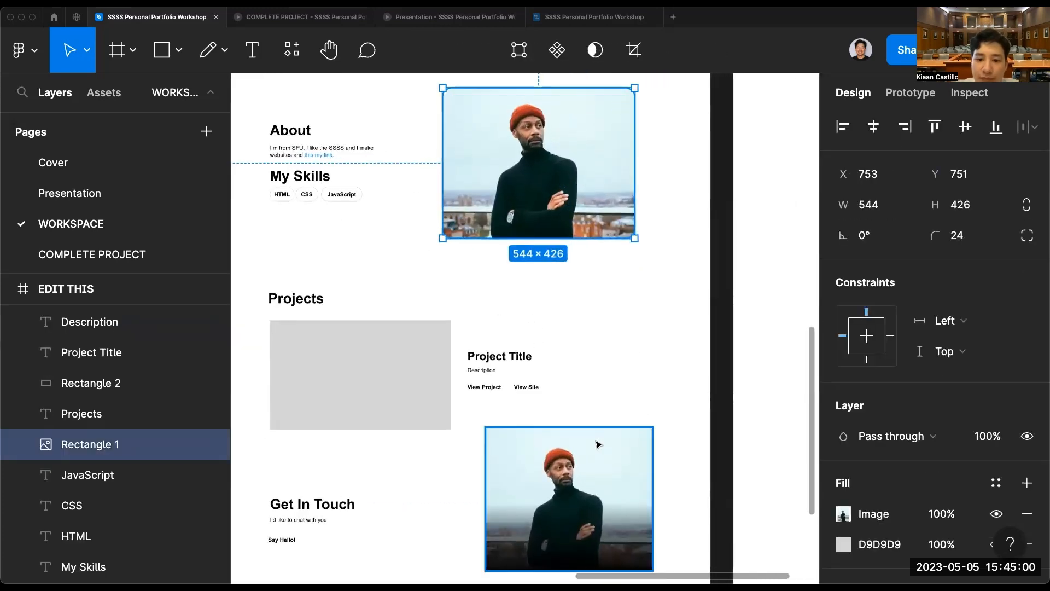
double_click(593, 459)
drag(593, 475, 544, 474)
key(ctrl+z)
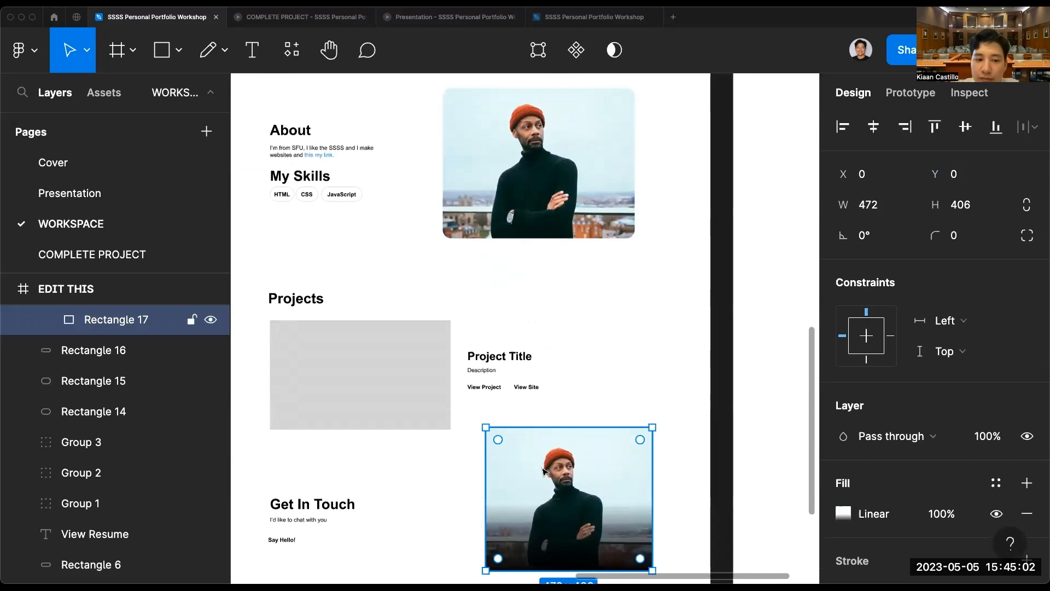
click(575, 349)
click(576, 442)
key(Delete)
Try the About photo's image fill in Fit and then Tile scaling modes.
scroll(548, 205, up, 3)
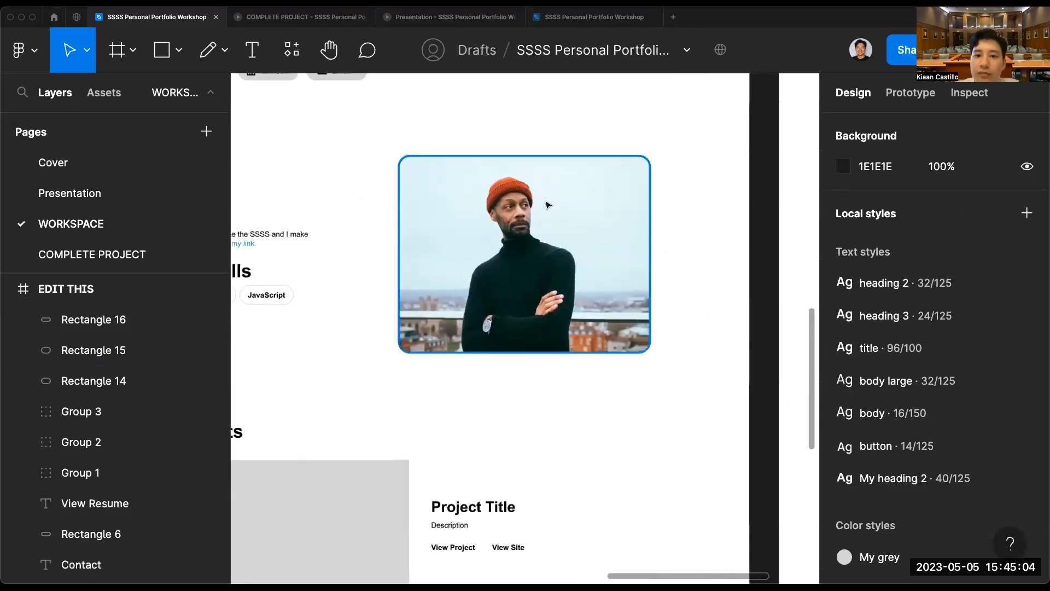
scroll(573, 224, up, 2)
click(574, 229)
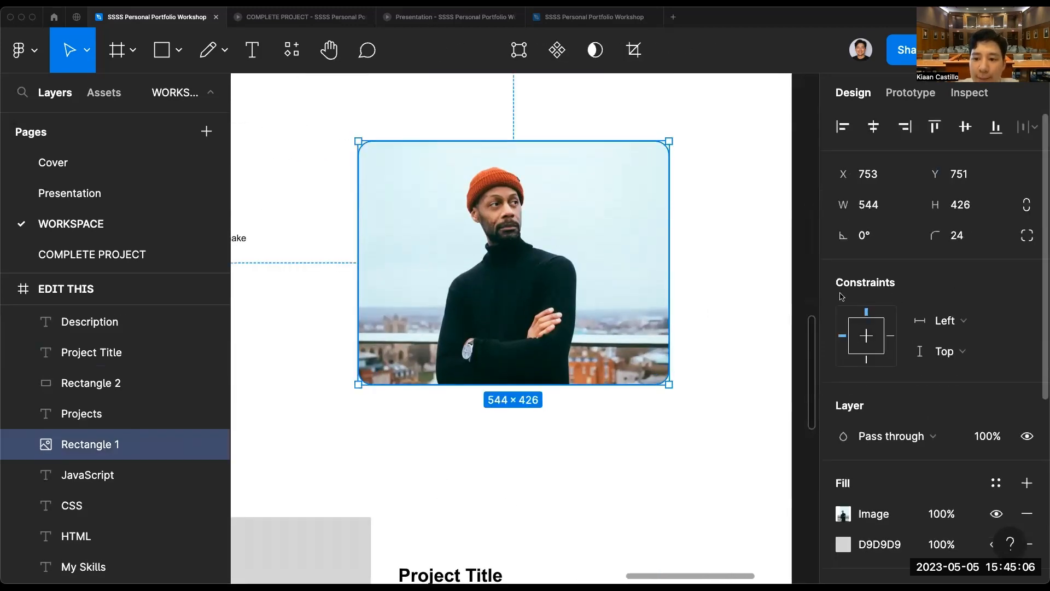
scroll(842, 297, down, 2)
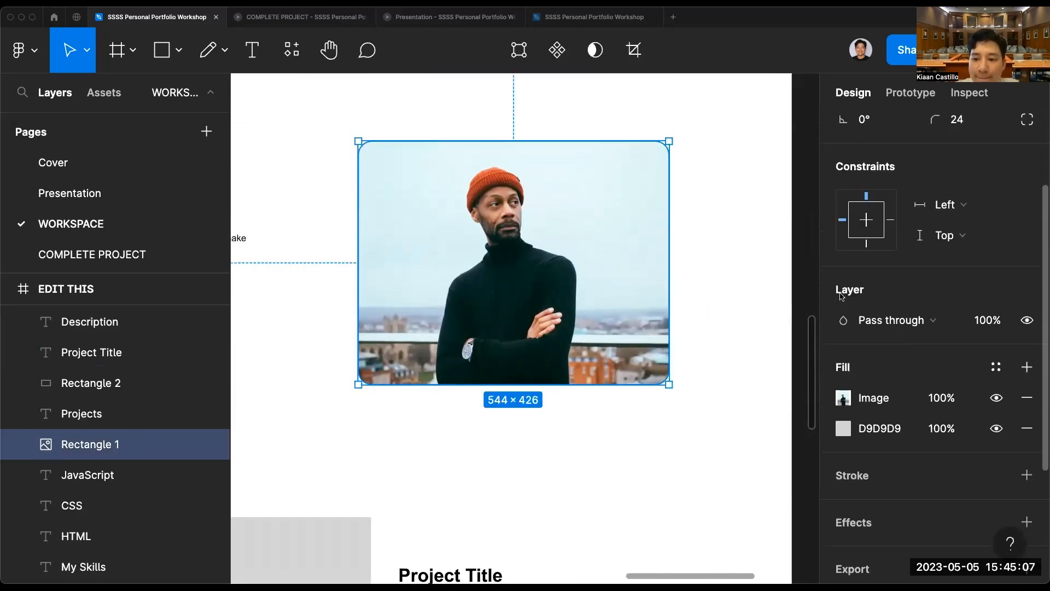
click(846, 400)
click(653, 168)
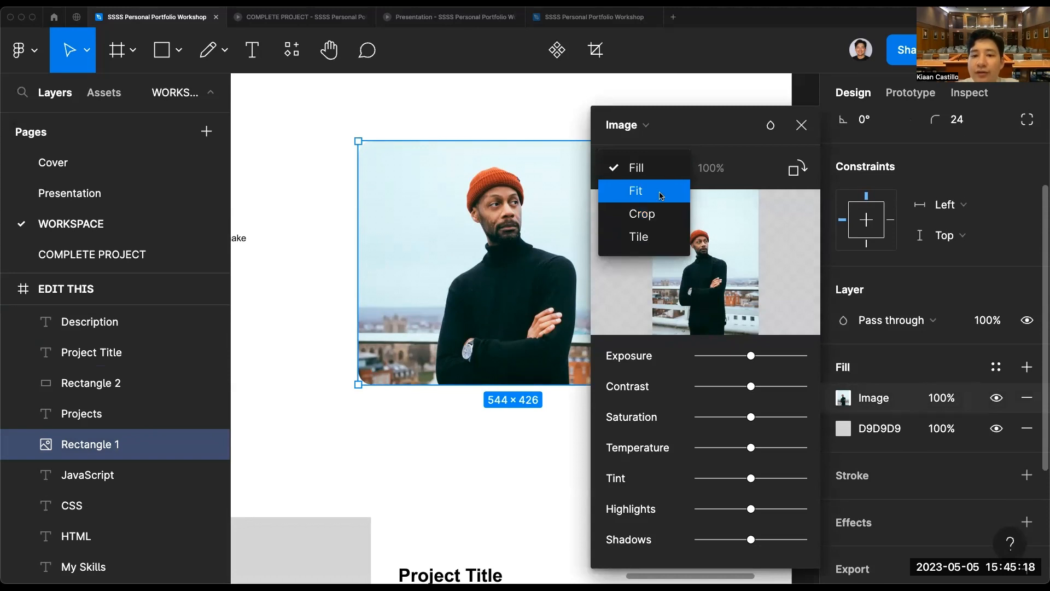
click(659, 191)
scroll(550, 223, right, 2)
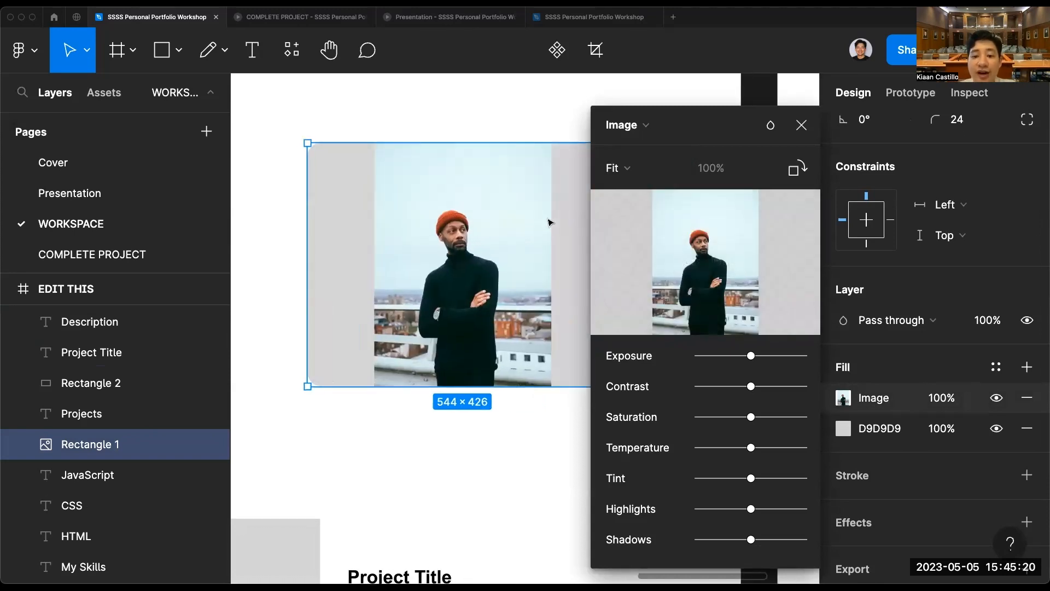
click(617, 168)
click(633, 213)
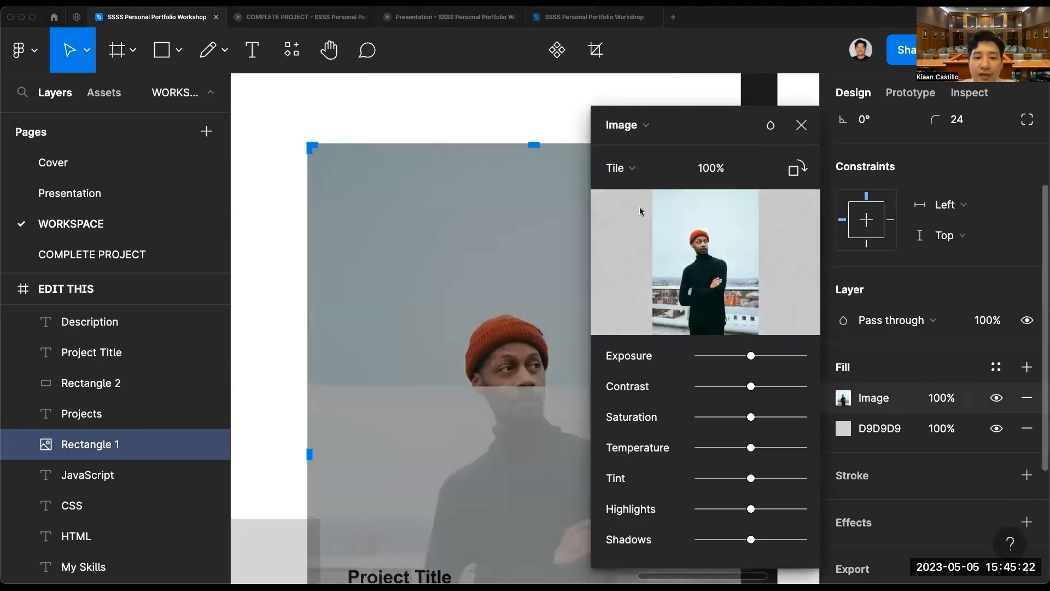
Switch the About photo's fill to Crop and drag to enlarge the picture inside it.
scroll(497, 249, down, 3)
scroll(498, 249, down, 3)
scroll(421, 244, up, 6)
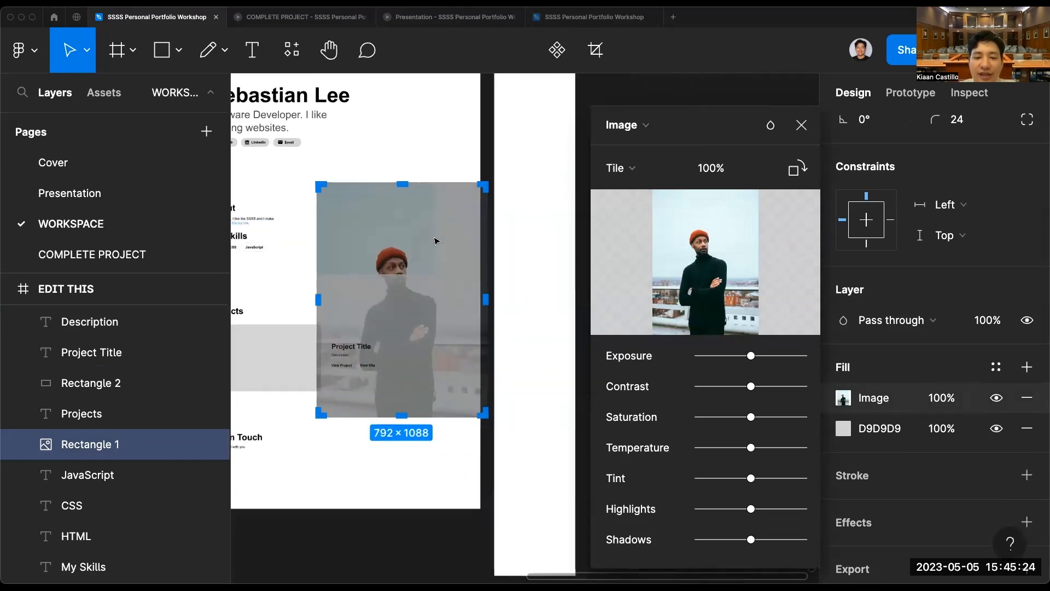
scroll(421, 243, up, 2)
click(617, 167)
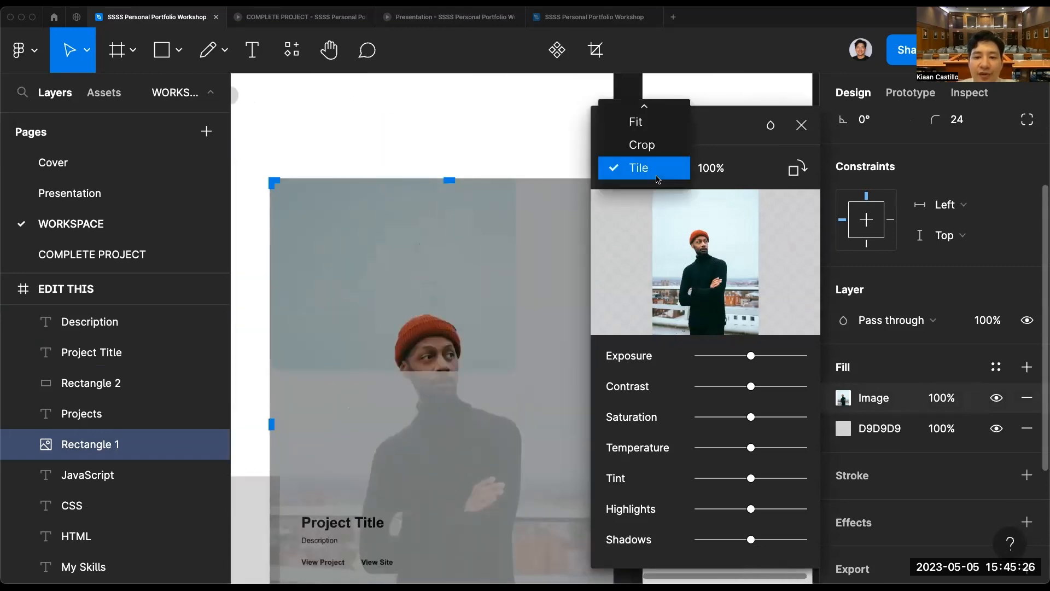
click(660, 150)
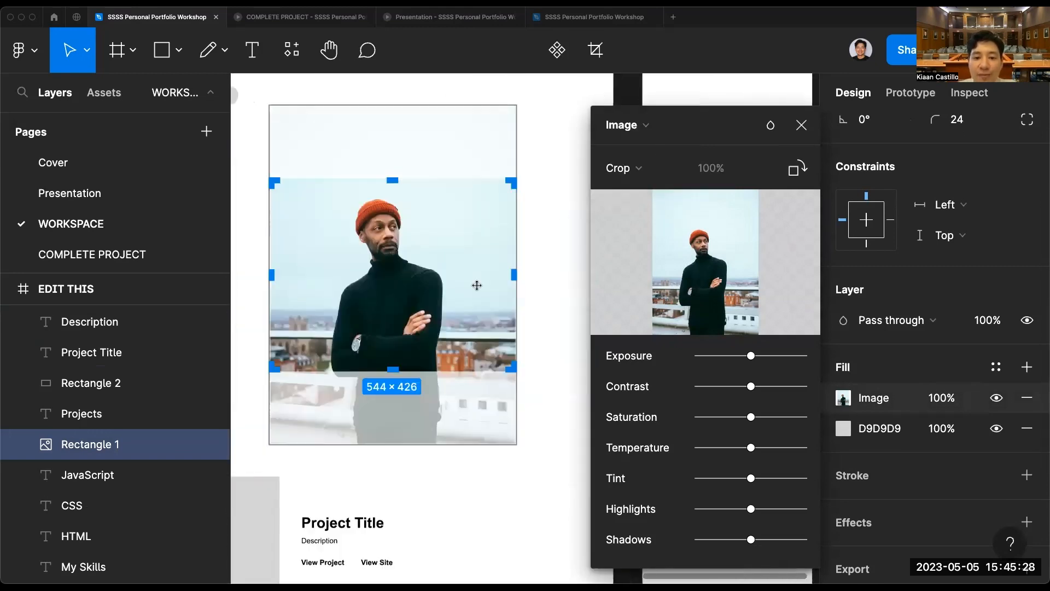
scroll(471, 282, up, 2)
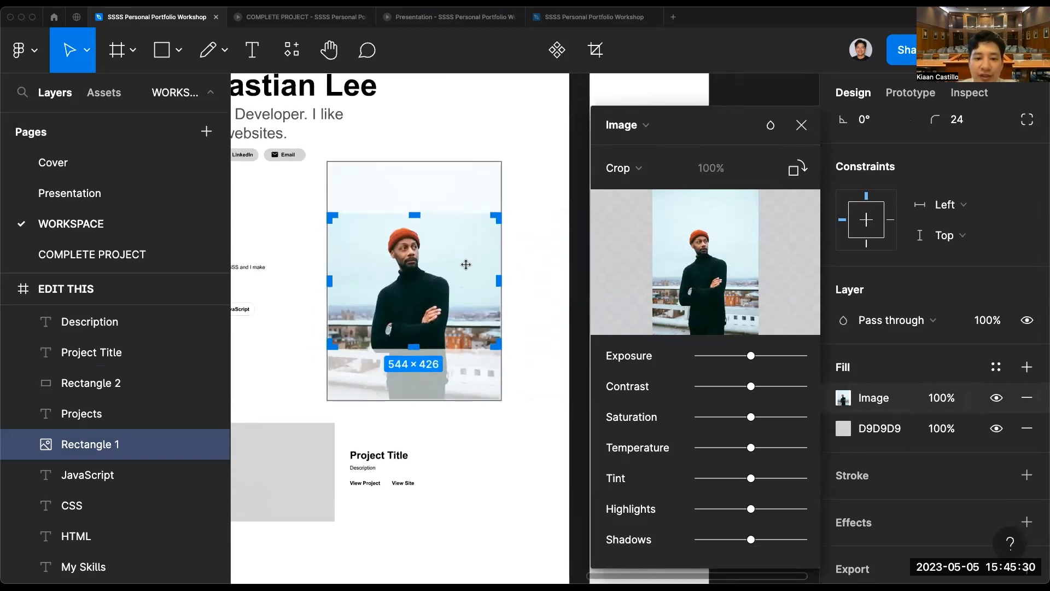
drag(466, 265, 419, 323)
Finish the first crop, then reselect the About photo and keep its fill in Crop mode.
click(471, 424)
click(472, 425)
scroll(472, 424, left, 1)
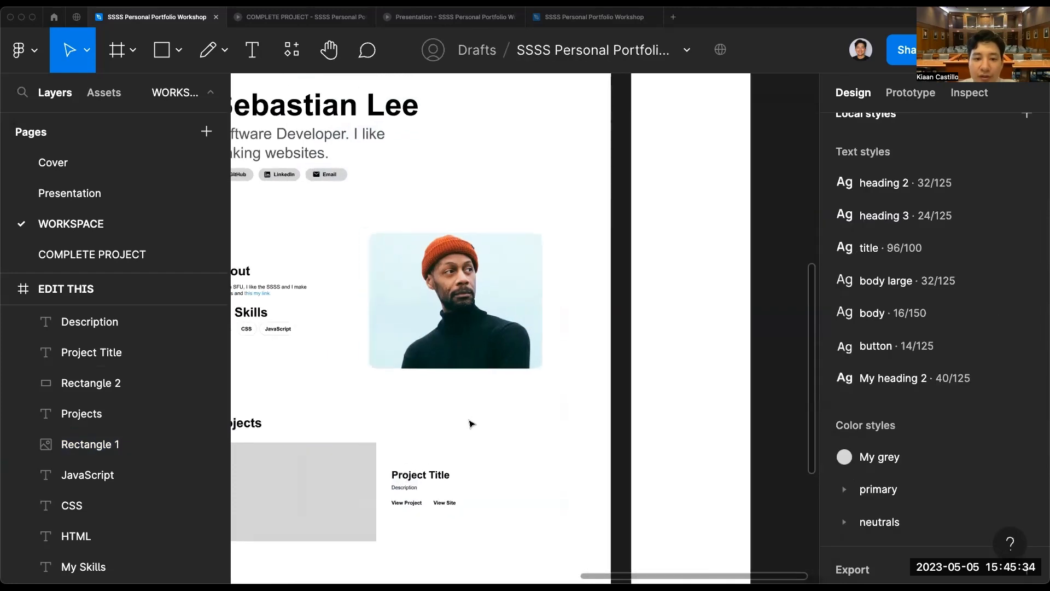
scroll(472, 425, up, 2)
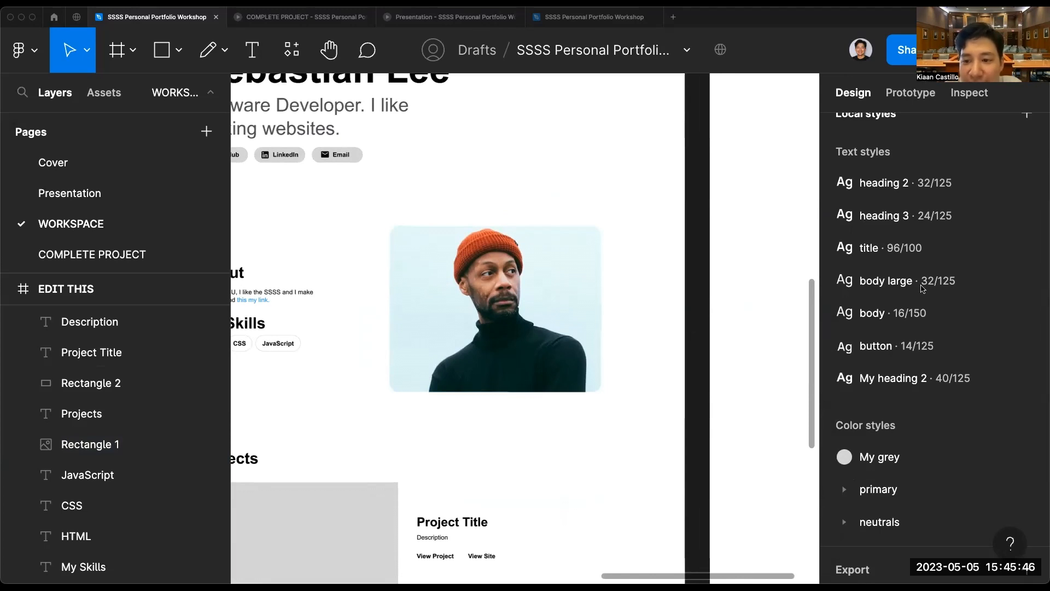
click(400, 379)
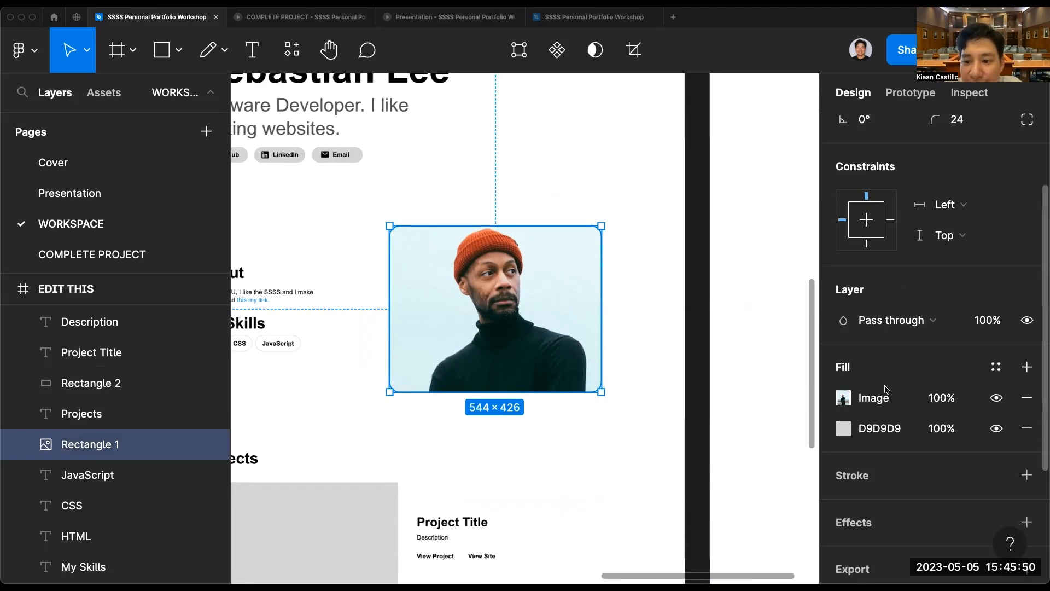
click(842, 398)
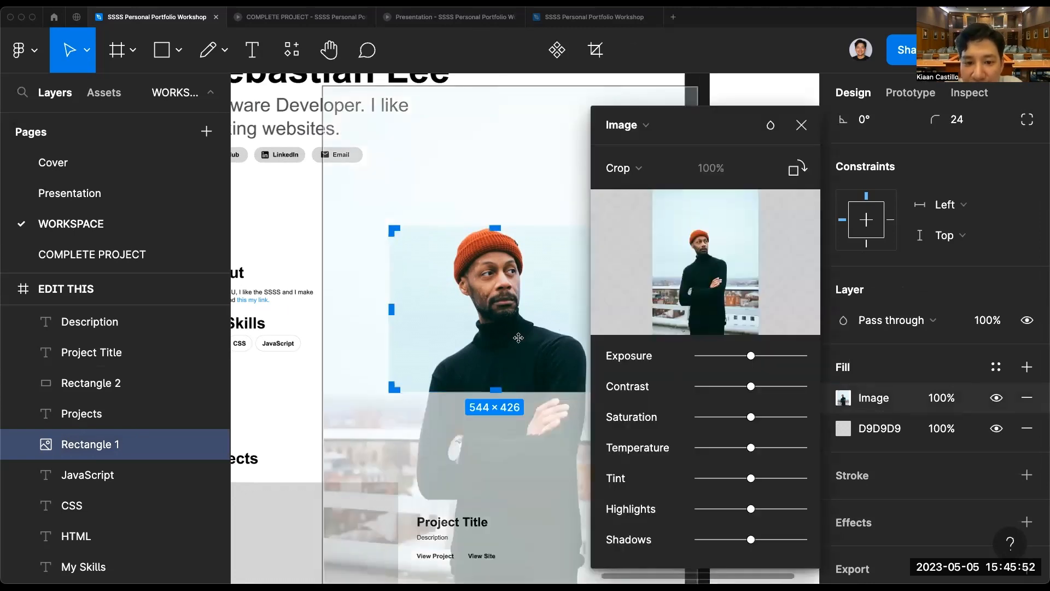
click(631, 168)
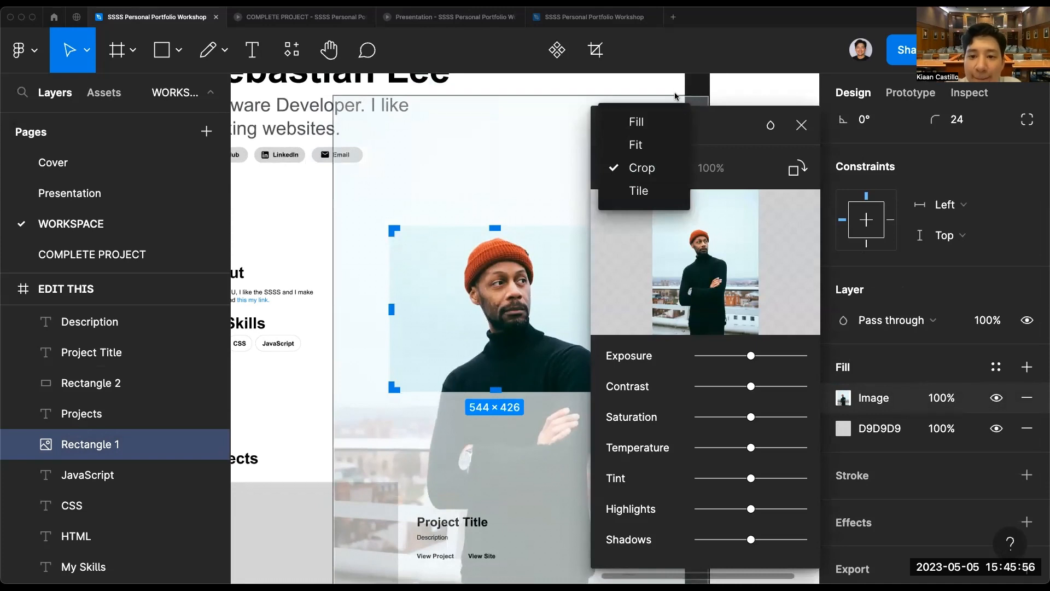
click(640, 166)
click(642, 166)
click(644, 164)
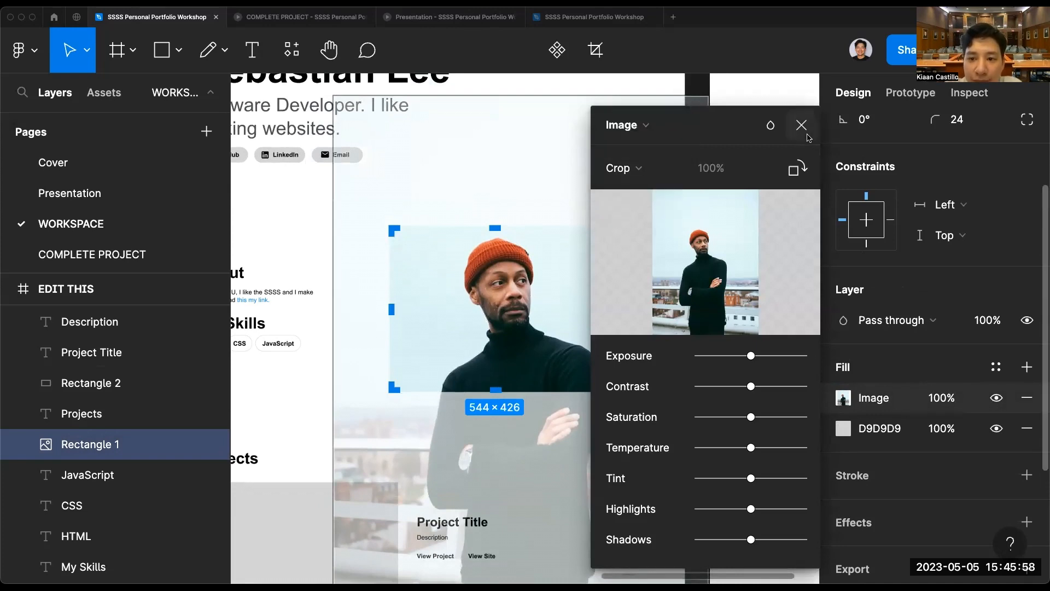
click(802, 126)
Enlarge the picture from its left edge and nudge it down into a head-and-shoulders close-up.
click(843, 398)
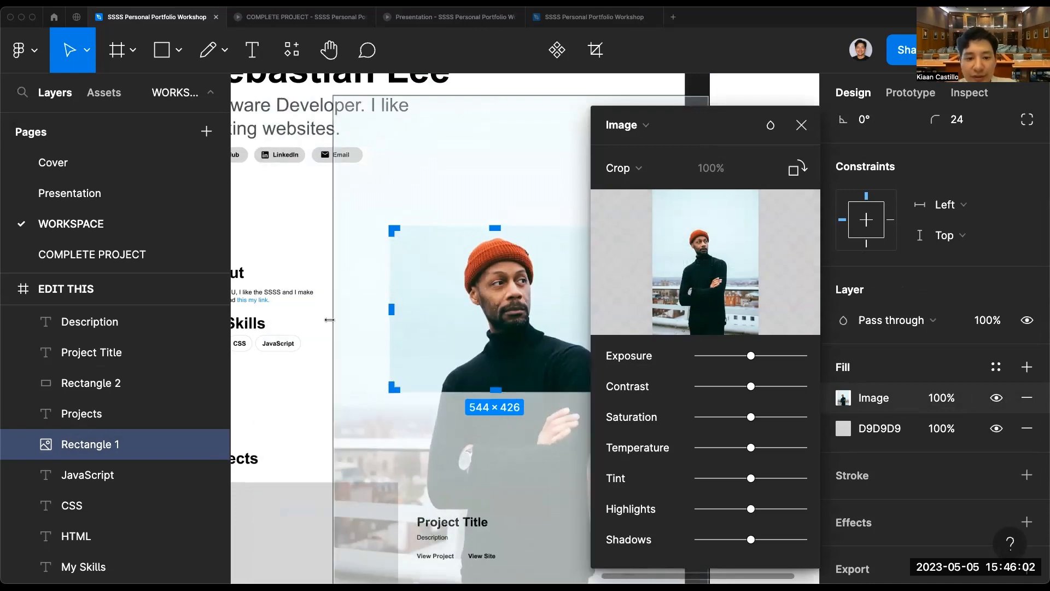
drag(329, 320, 282, 320)
drag(524, 324, 528, 336)
key(Return)
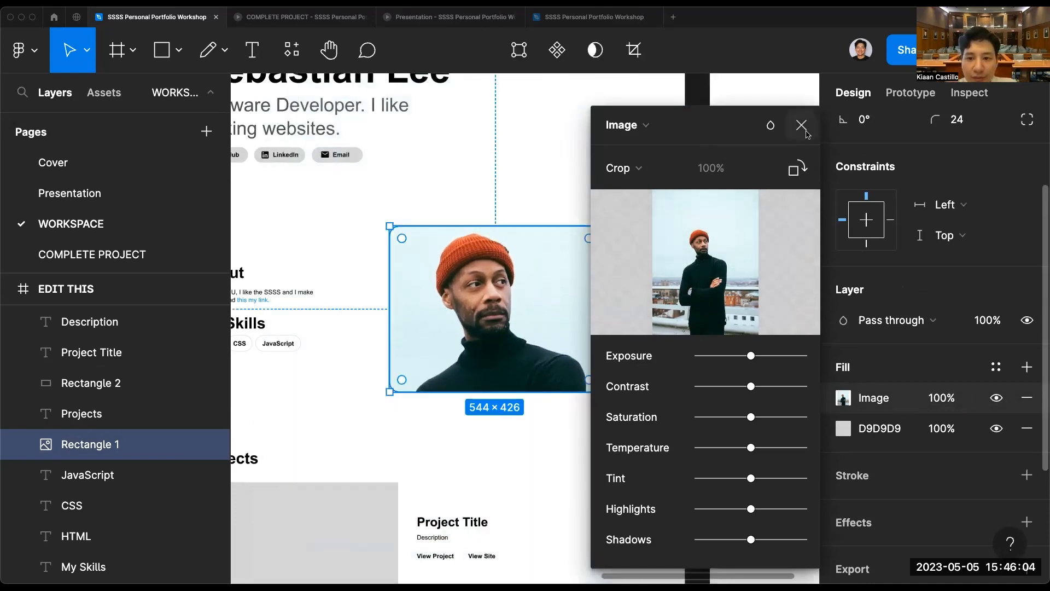
click(802, 127)
key(Escape)
scroll(707, 272, left, 3)
scroll(669, 186, down, 3)
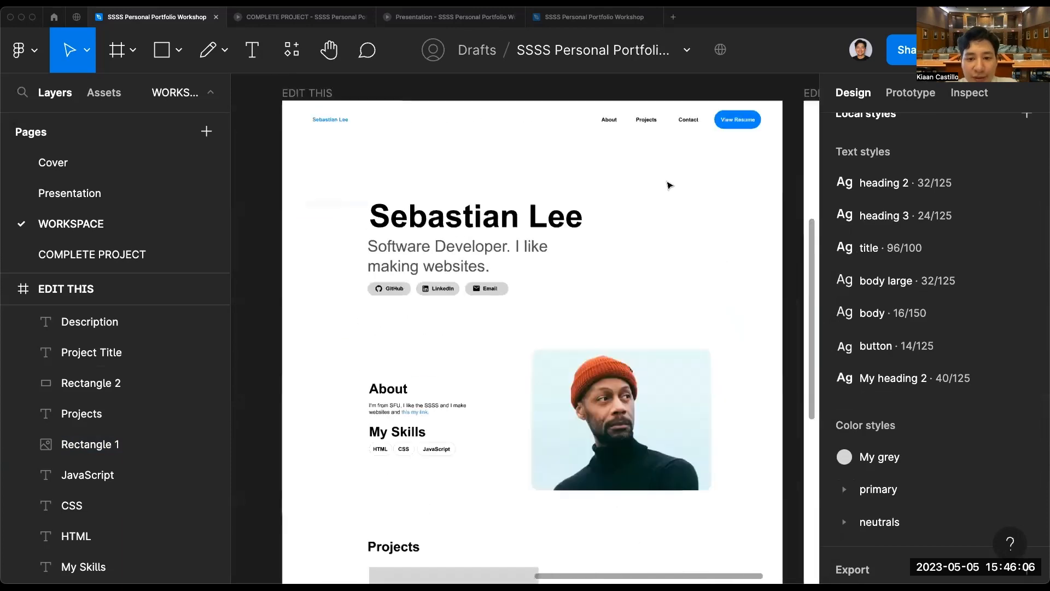
click(663, 401)
click(760, 392)
scroll(759, 392, down, 2)
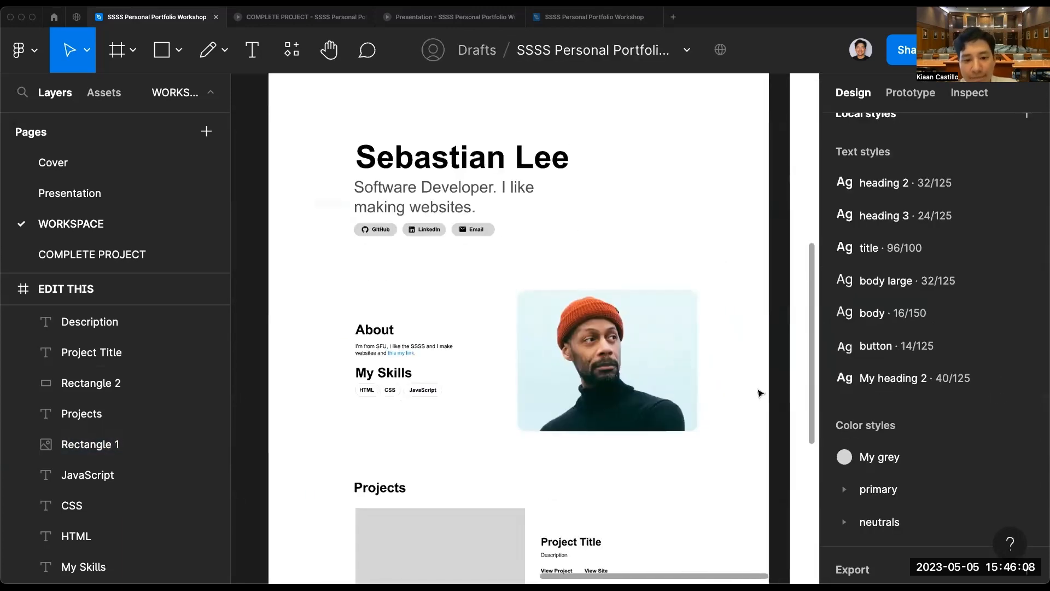
scroll(719, 356, up, 2)
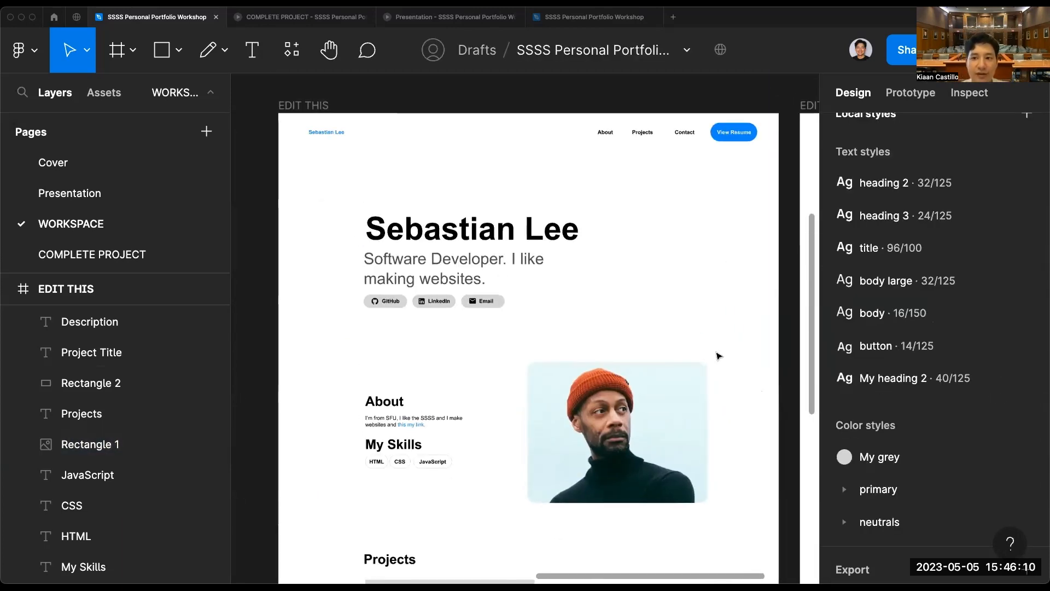
scroll(719, 356, down, 2)
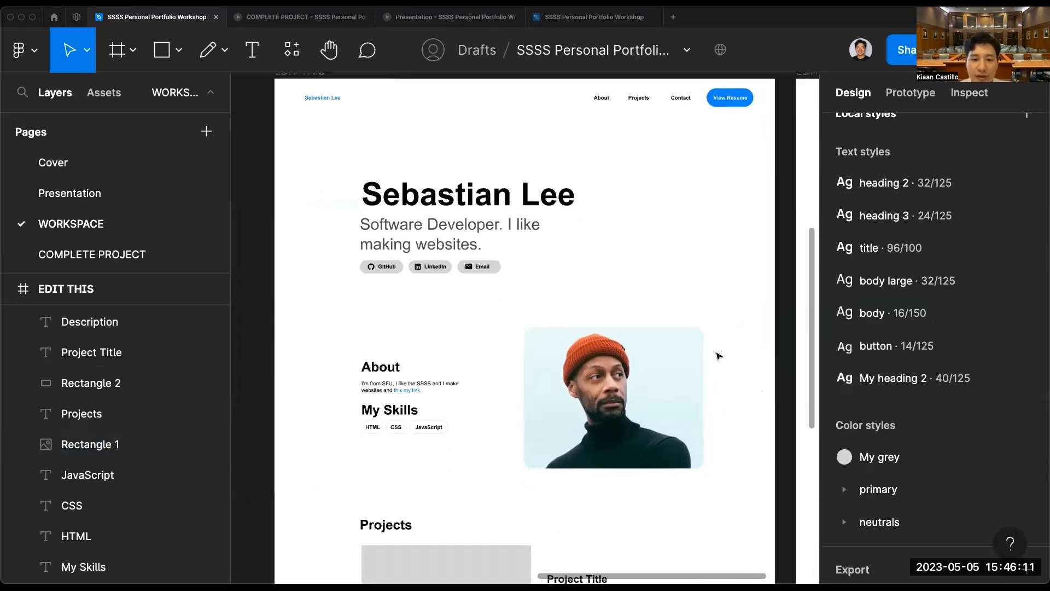
click(639, 370)
click(751, 380)
scroll(750, 381, down, 5)
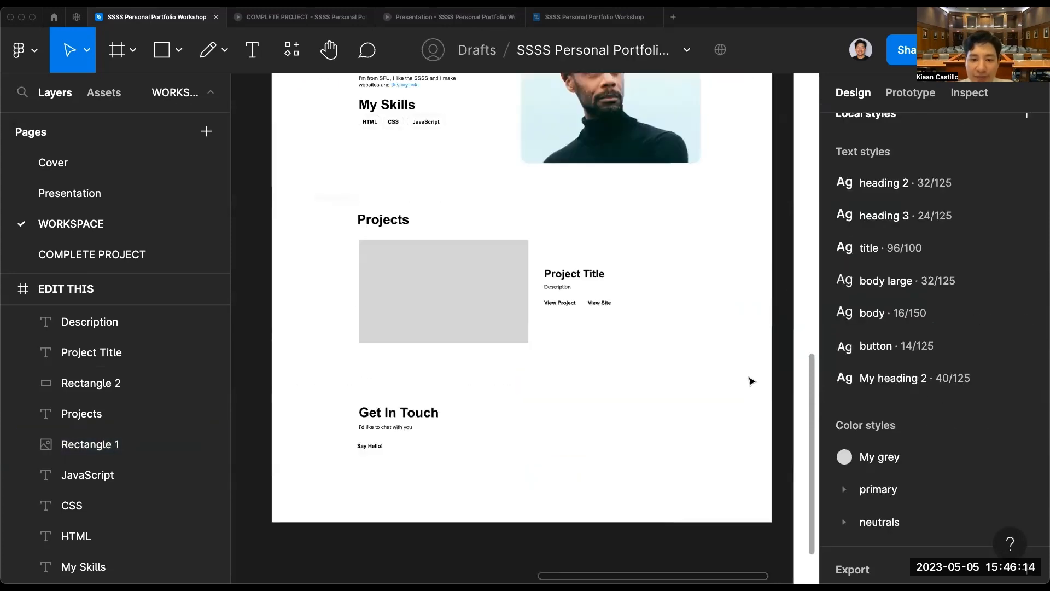
scroll(722, 384, up, 6)
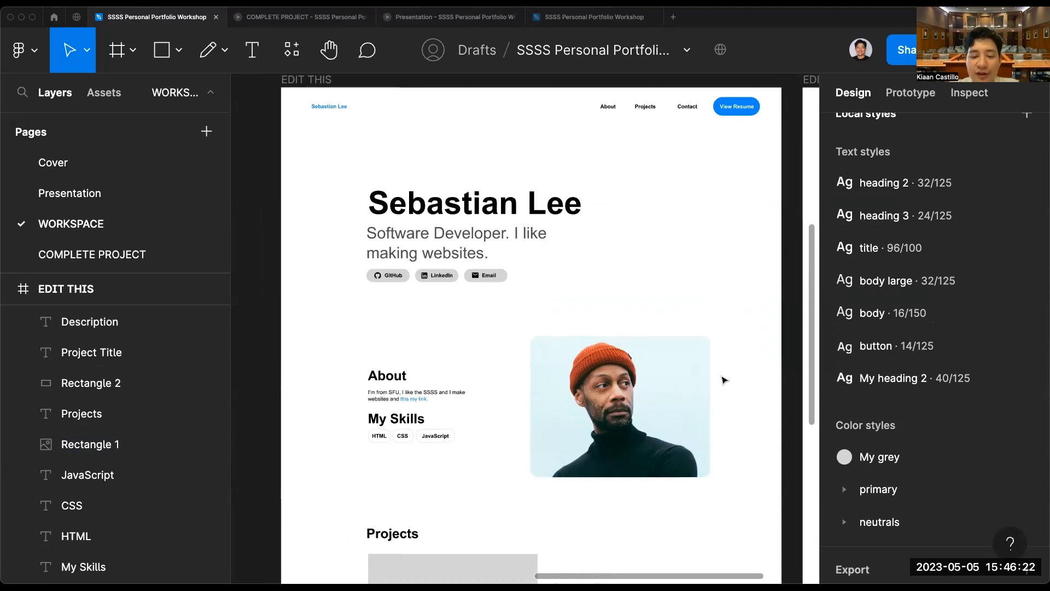
scroll(724, 380, down, 5)
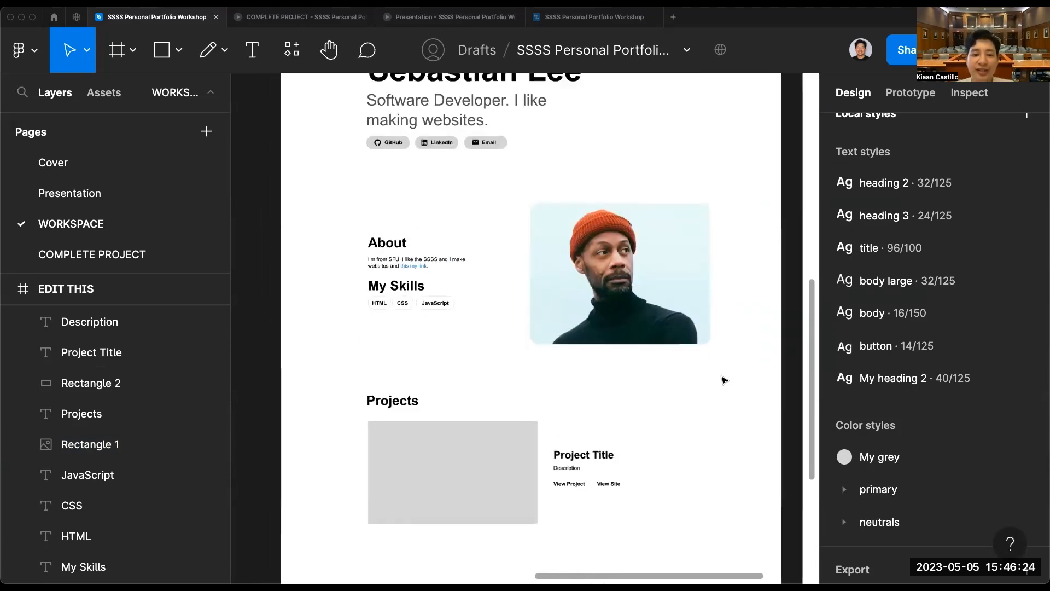
scroll(601, 338, up, 4)
scroll(601, 338, down, 2)
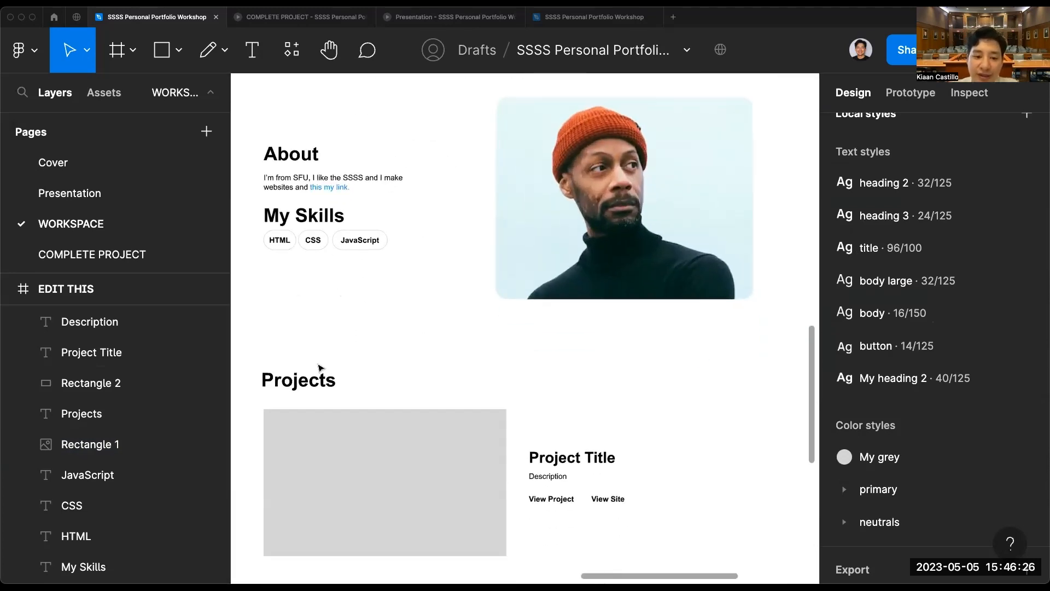
click(325, 390)
scroll(443, 379, down, 3)
scroll(443, 379, left, 1)
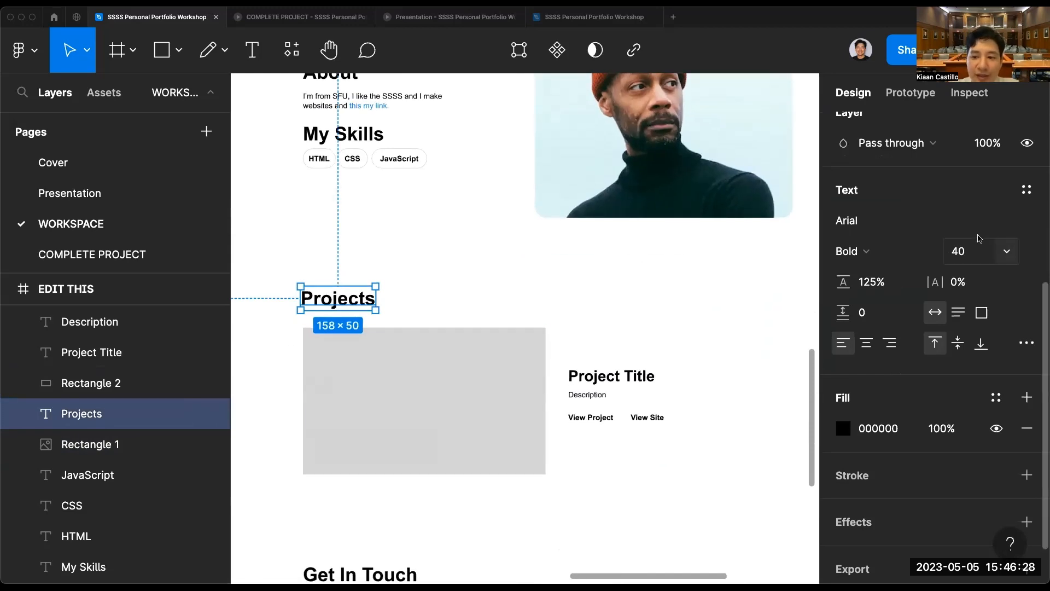
click(463, 396)
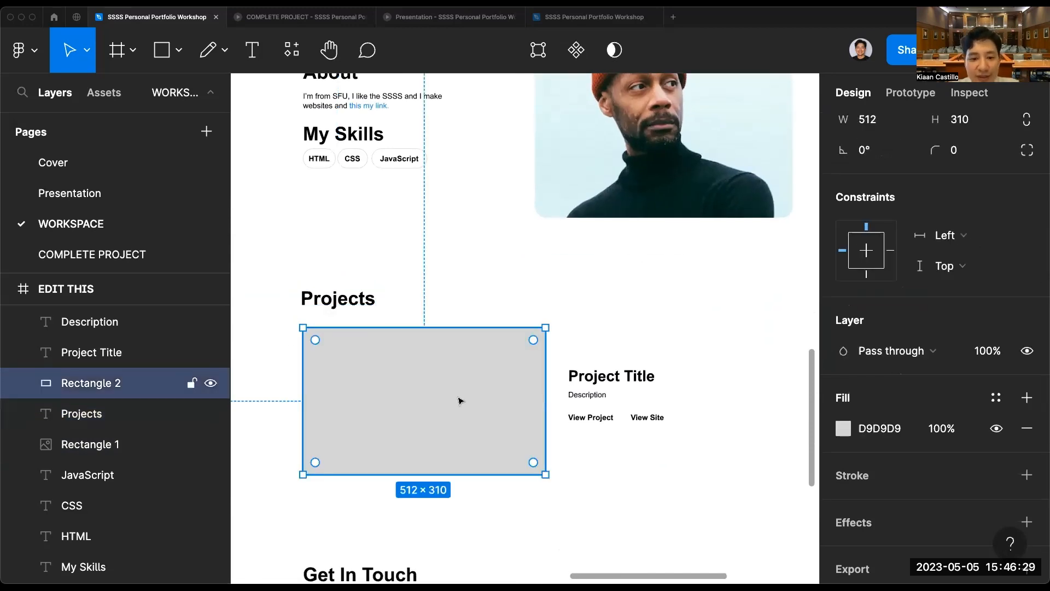
click(600, 396)
scroll(624, 402, up, 1)
scroll(624, 403, right, 1)
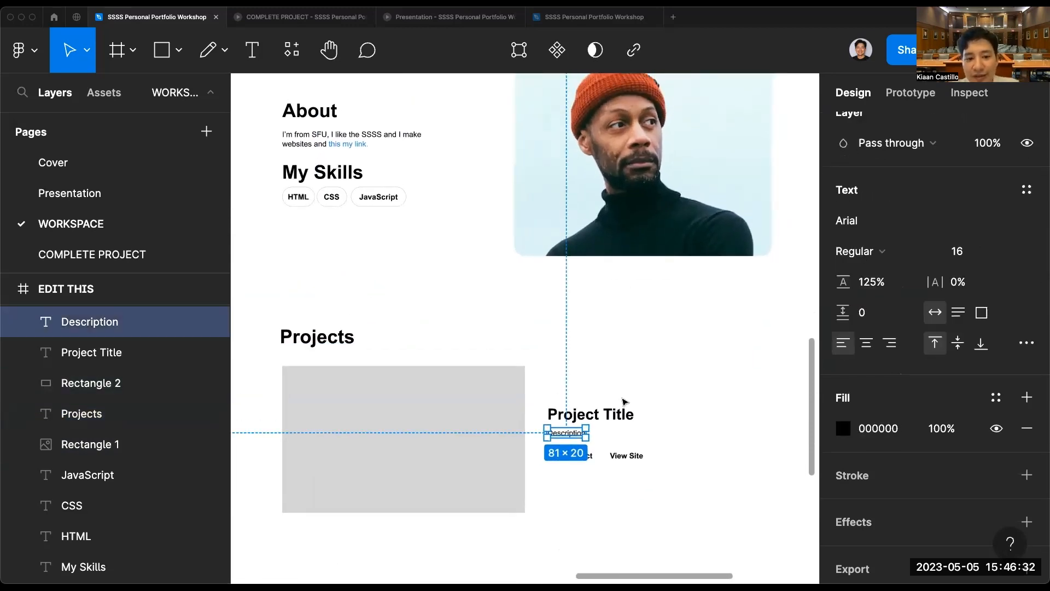
click(660, 411)
click(574, 456)
scroll(478, 243, up, 3)
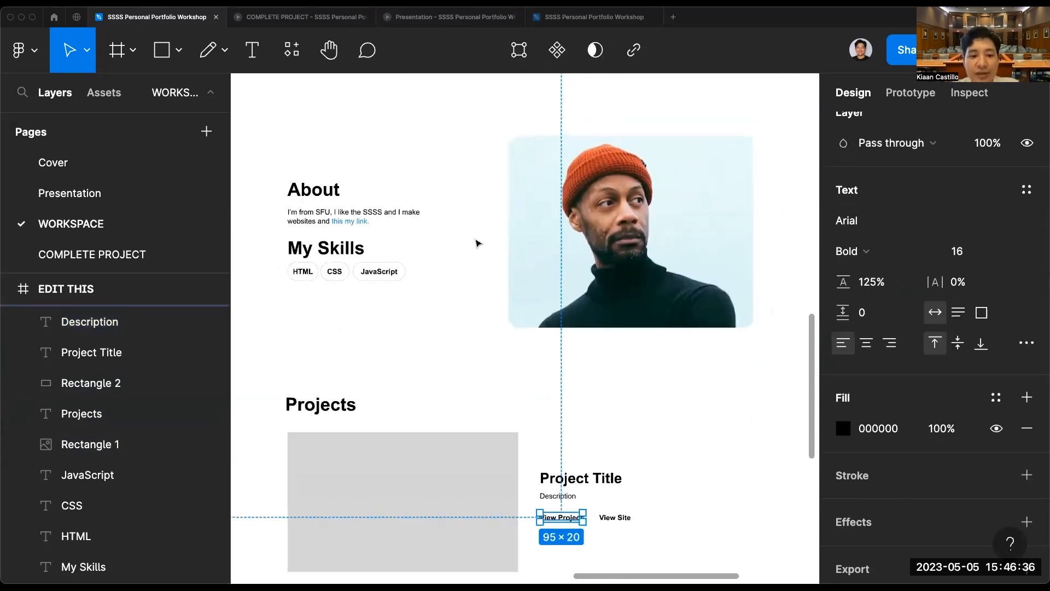
scroll(537, 509, up, 6)
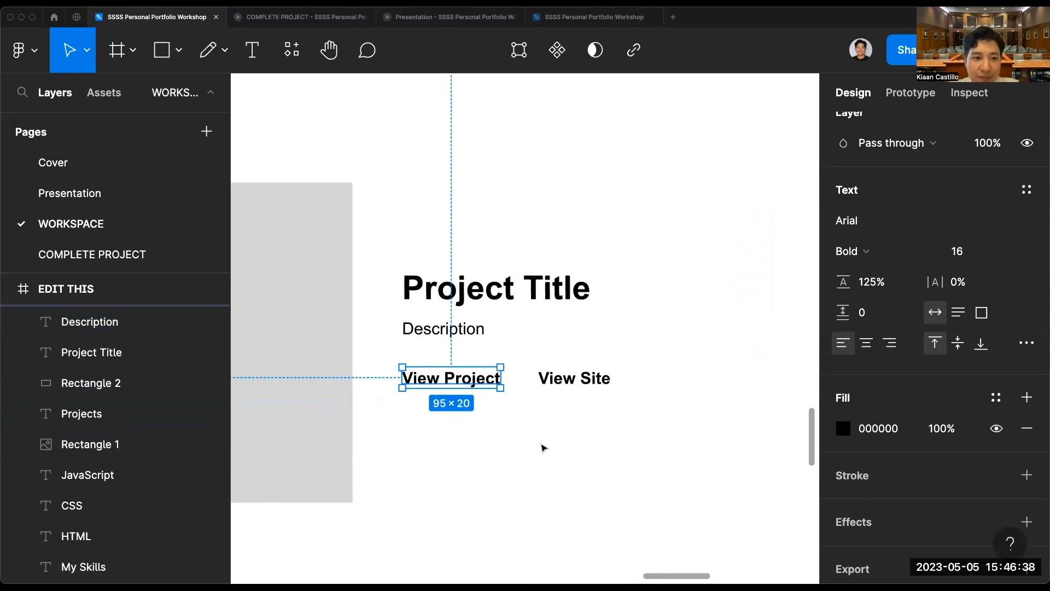
scroll(543, 448, down, 2)
key(r)
Draw a rectangle filled with primary/primary-4 blue and give it a corner radius of 54.
drag(427, 373, 540, 425)
click(996, 397)
click(982, 405)
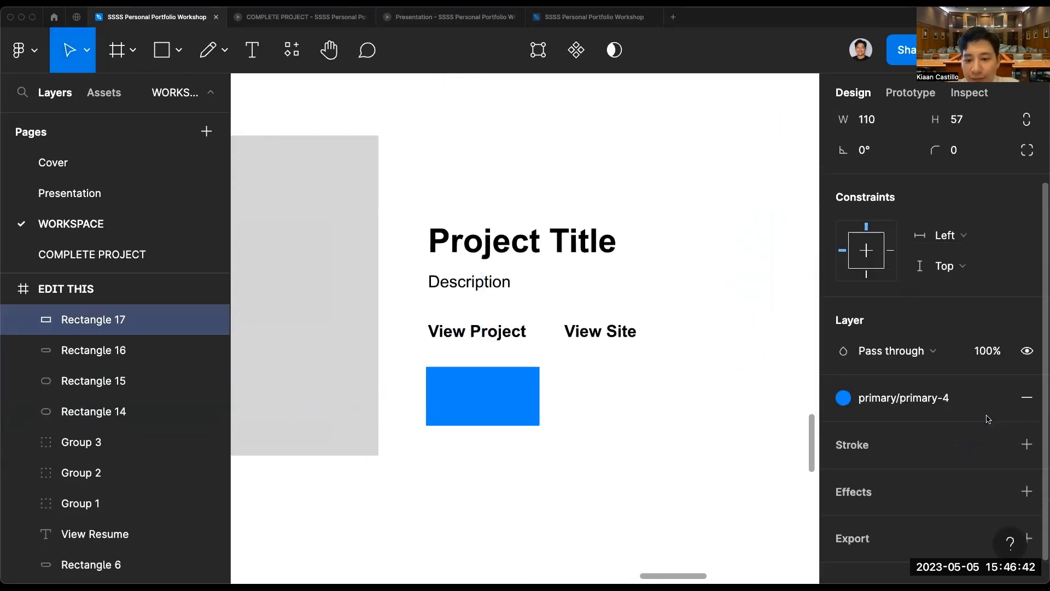
click(990, 149)
text(32)
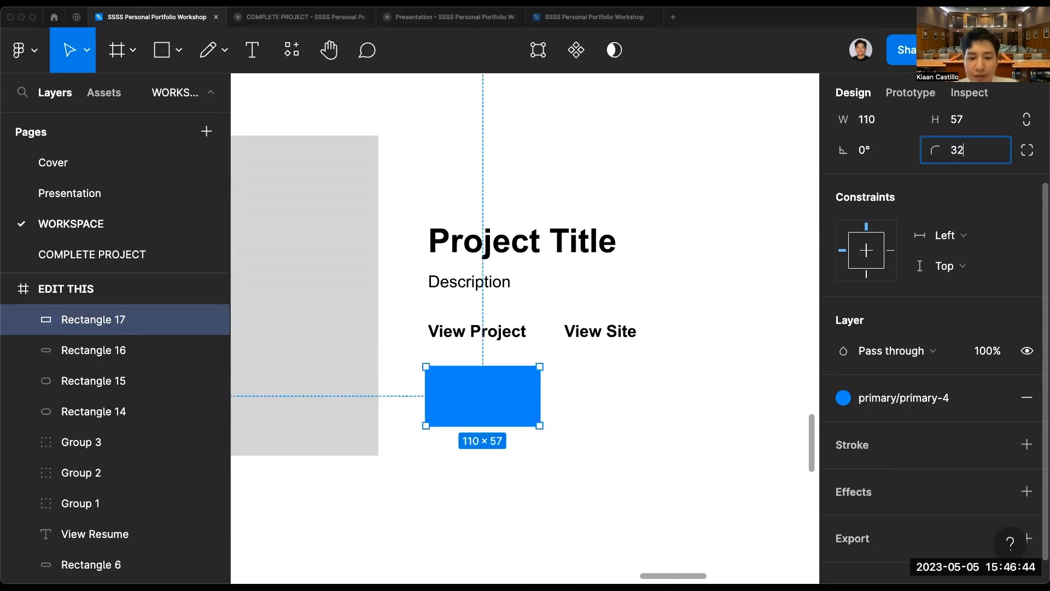
text(53)
key(Return)
click(990, 150)
text(54)
key(Return)
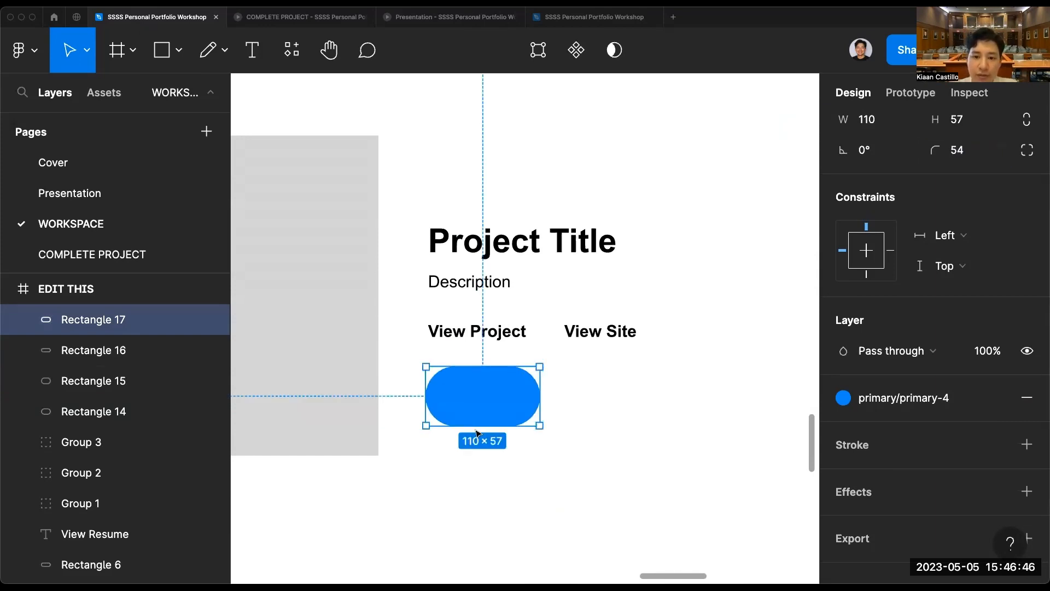
Place the 128-wide pill behind View Project and centre the text on it.
drag(471, 420, 458, 354)
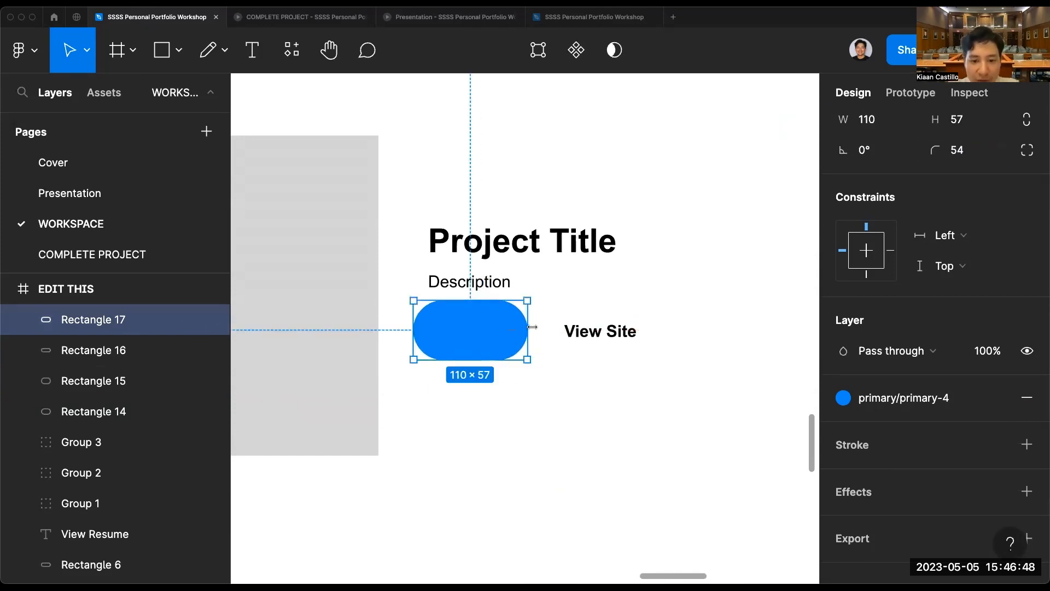
drag(529, 327, 538, 326)
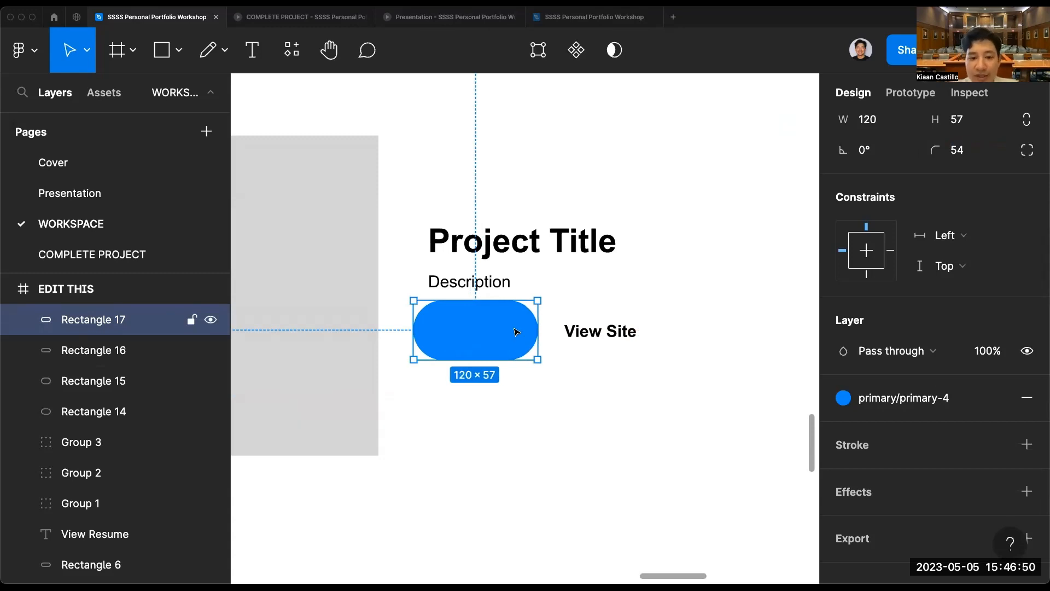
right_click(497, 335)
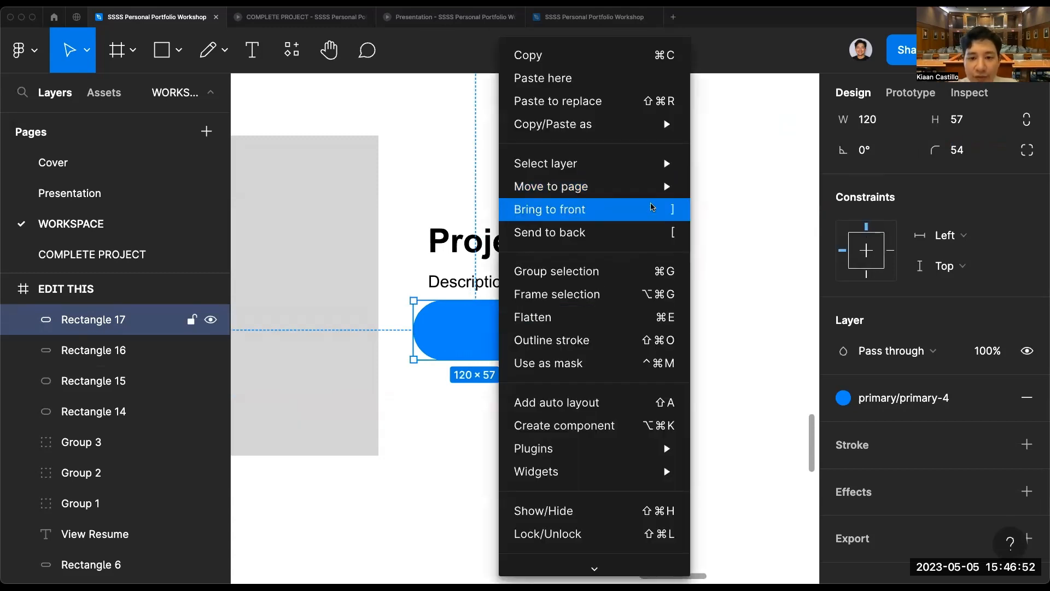
click(581, 241)
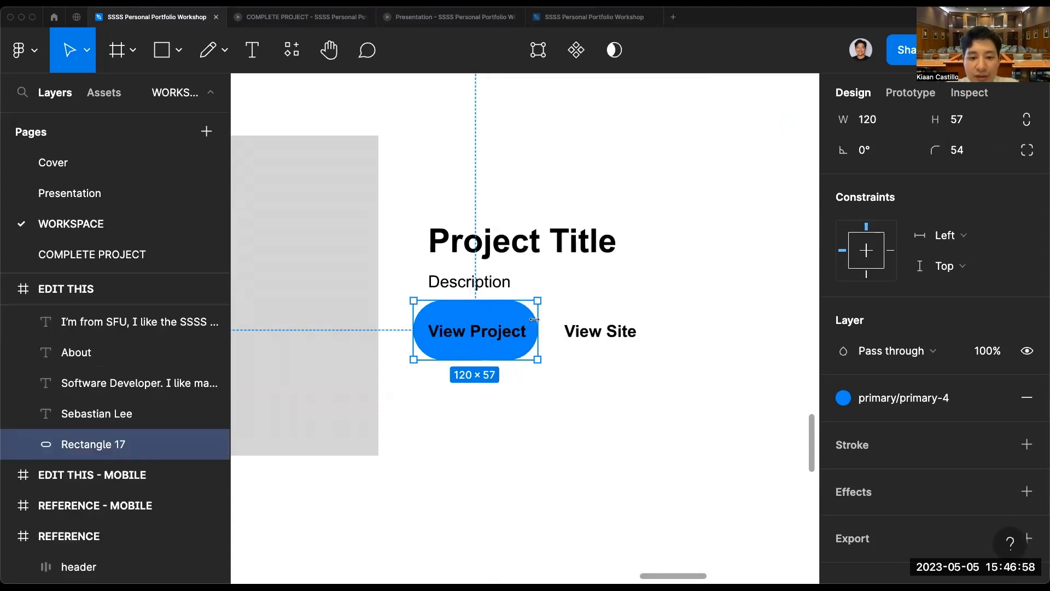
drag(534, 320, 544, 320)
click(504, 332)
drag(484, 335, 489, 336)
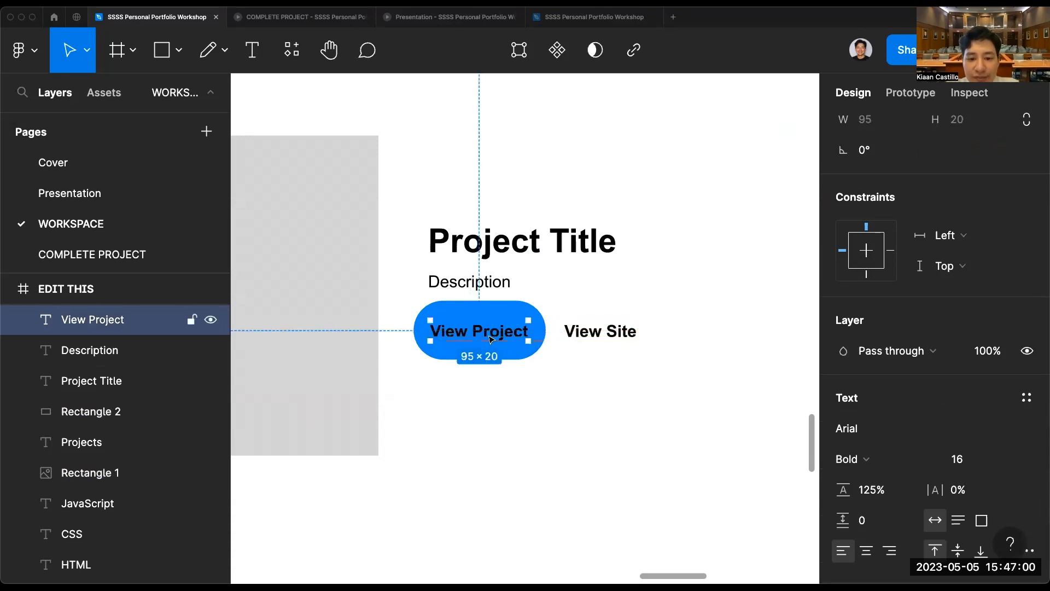
Make the View Project text white using the saved colour styles.
scroll(930, 437, down, 4)
click(994, 405)
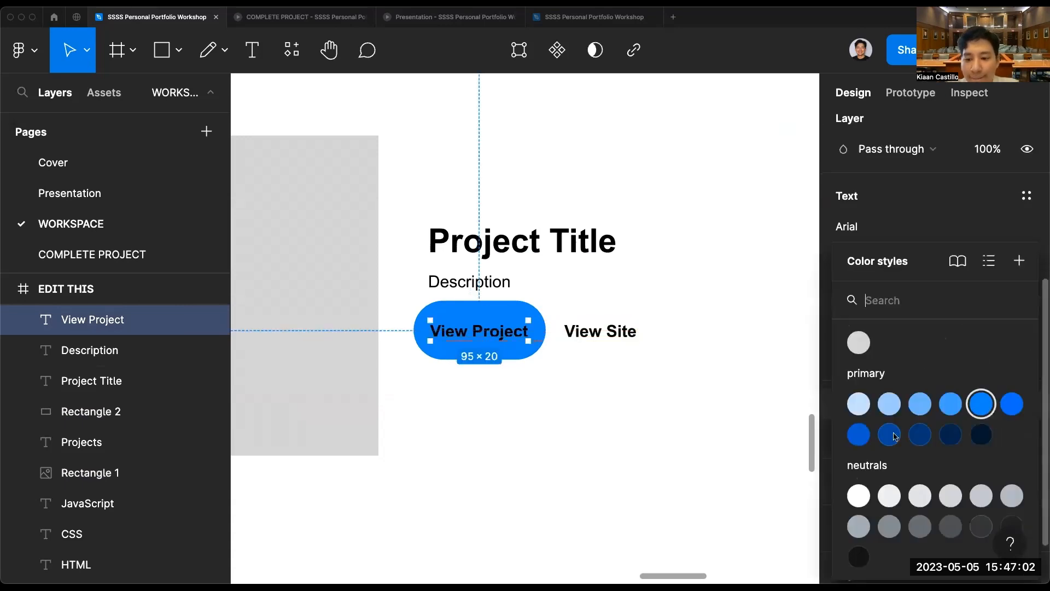
click(859, 404)
click(604, 390)
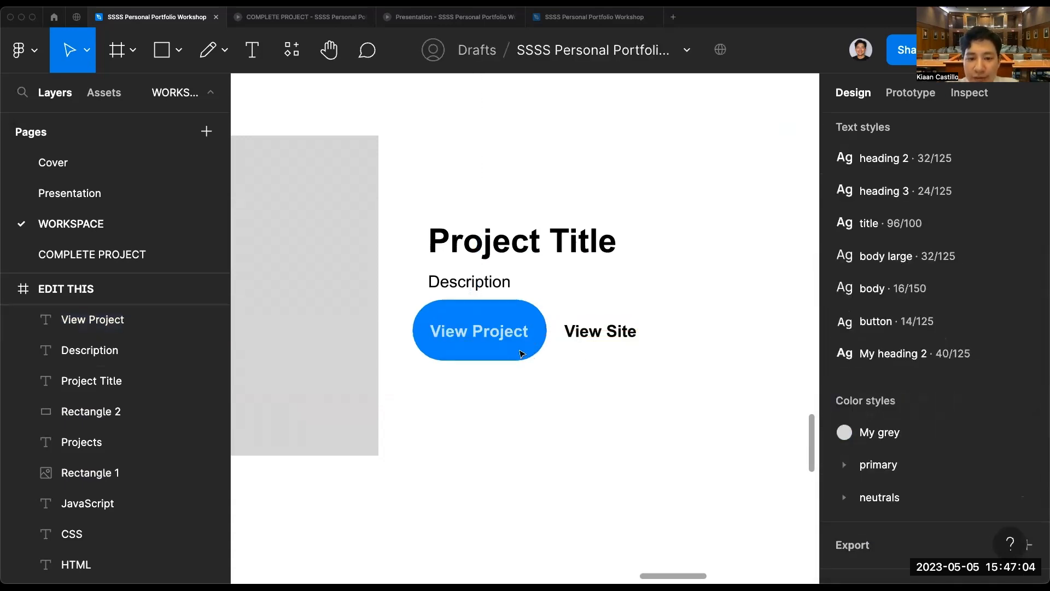
click(519, 339)
click(994, 400)
click(858, 495)
Align View Project and View Site together under the Description text.
click(616, 398)
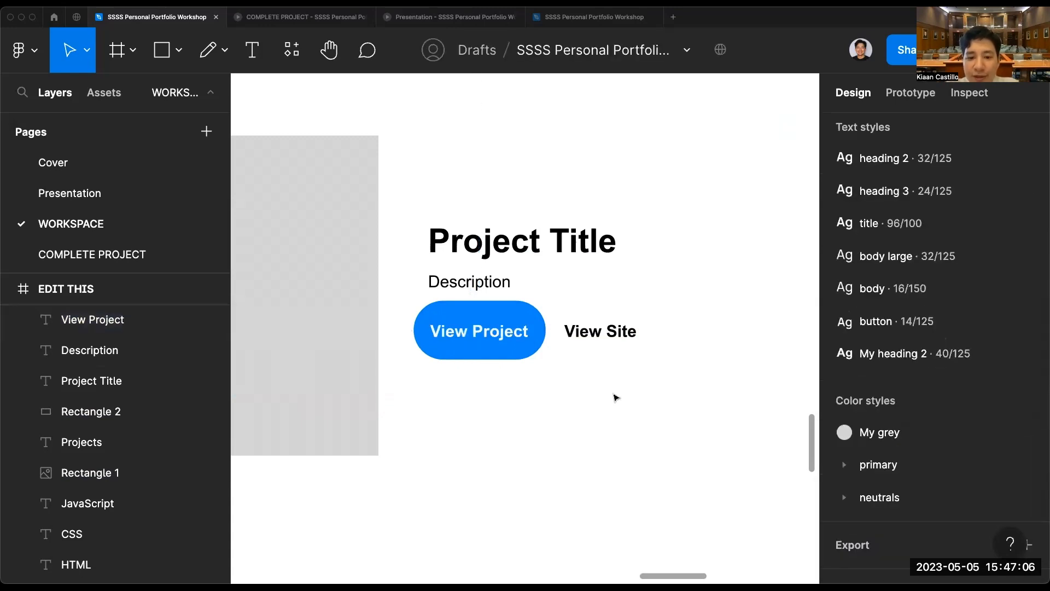
drag(614, 376, 492, 333)
mouse_move(490, 333)
mouse_down()
mouse_move(518, 334)
mouse_move(504, 338)
mouse_up()
click(581, 289)
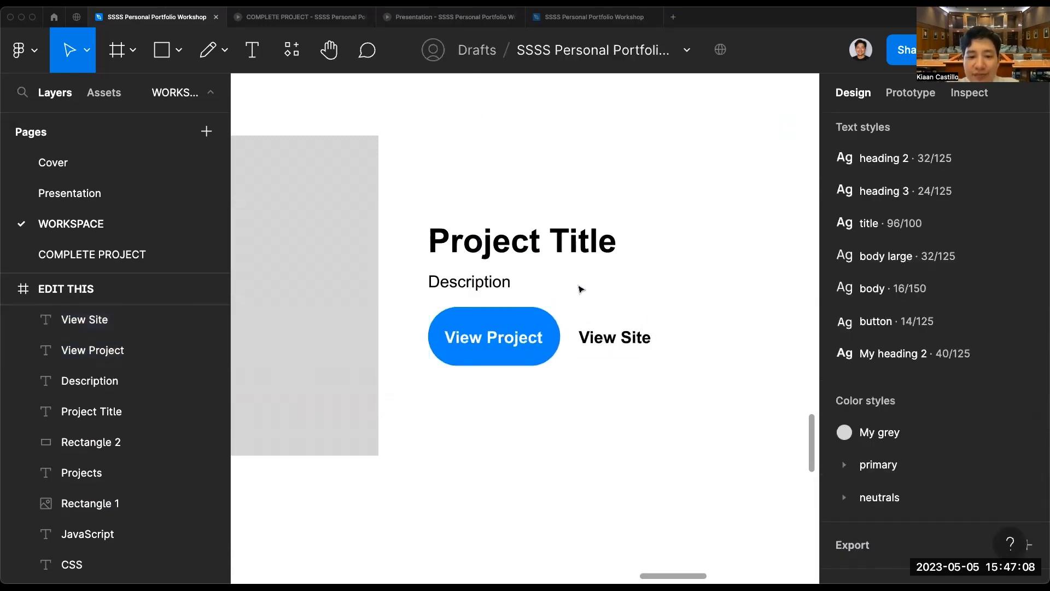
scroll(581, 289, down, 2)
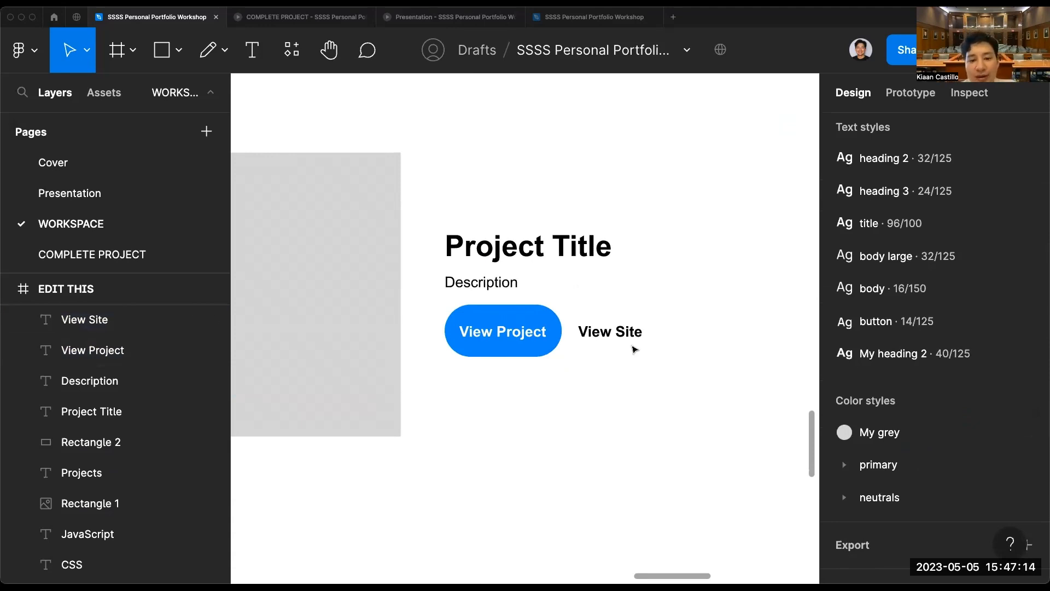
scroll(635, 349, down, 2)
scroll(617, 393, down, 4)
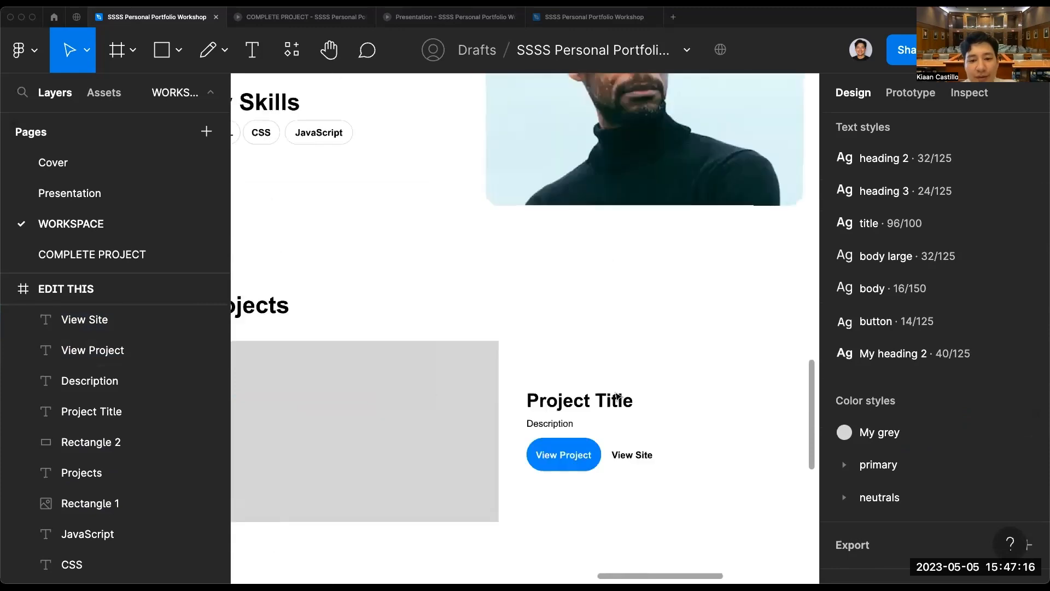
scroll(617, 395, up, 2)
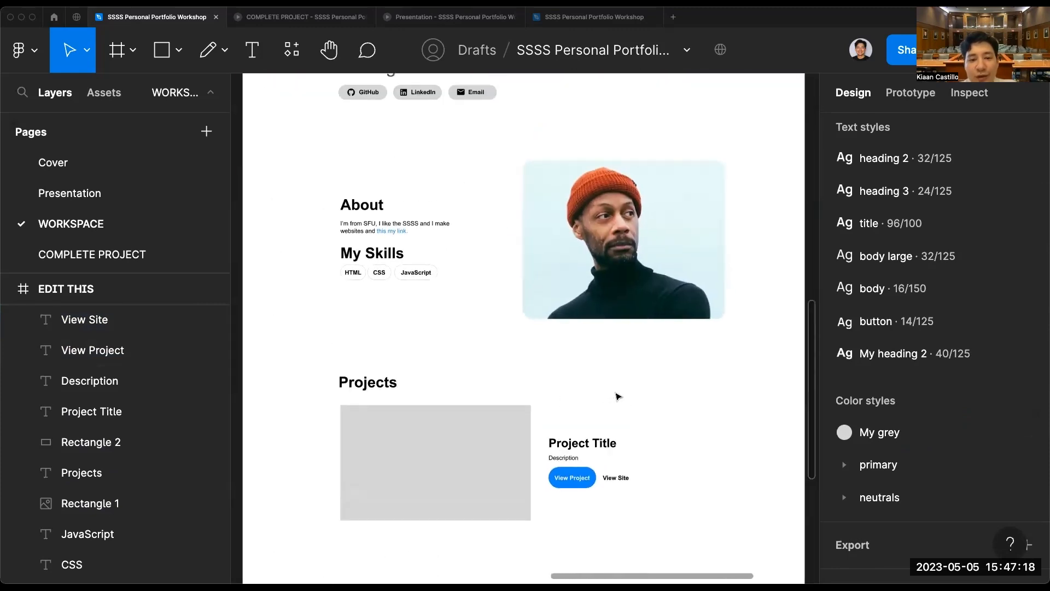
scroll(617, 394, up, 2)
scroll(617, 395, up, 6)
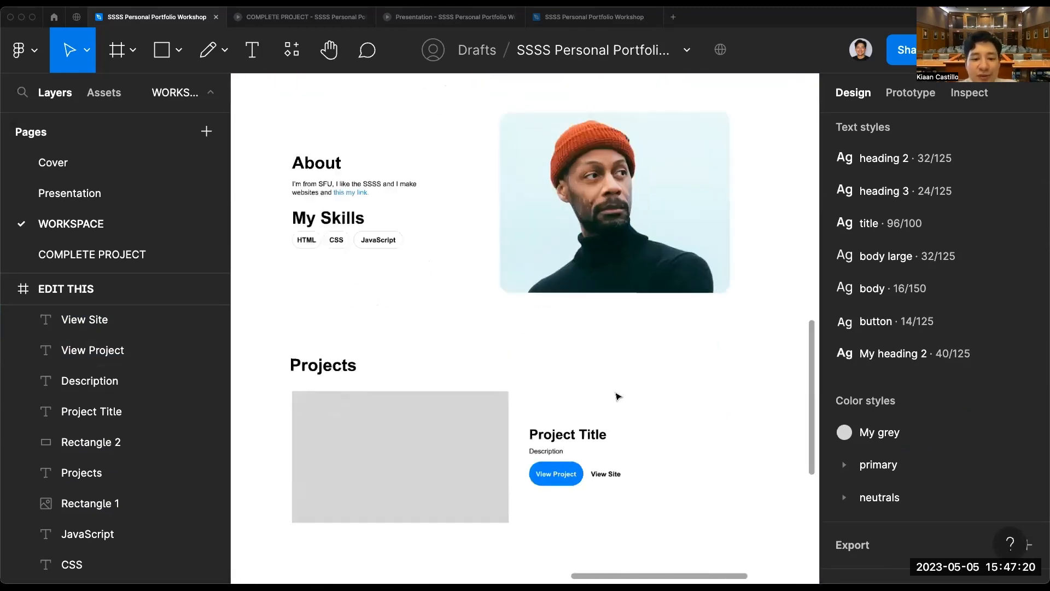
scroll(609, 470, down, 3)
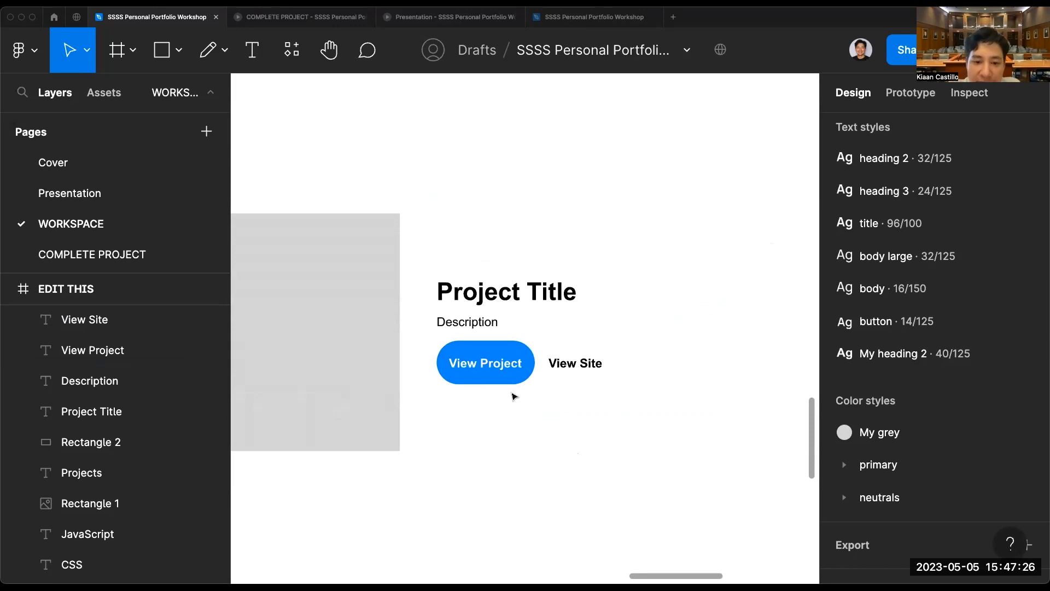
scroll(514, 394, down, 3)
scroll(572, 434, down, 3)
scroll(547, 371, up, 2)
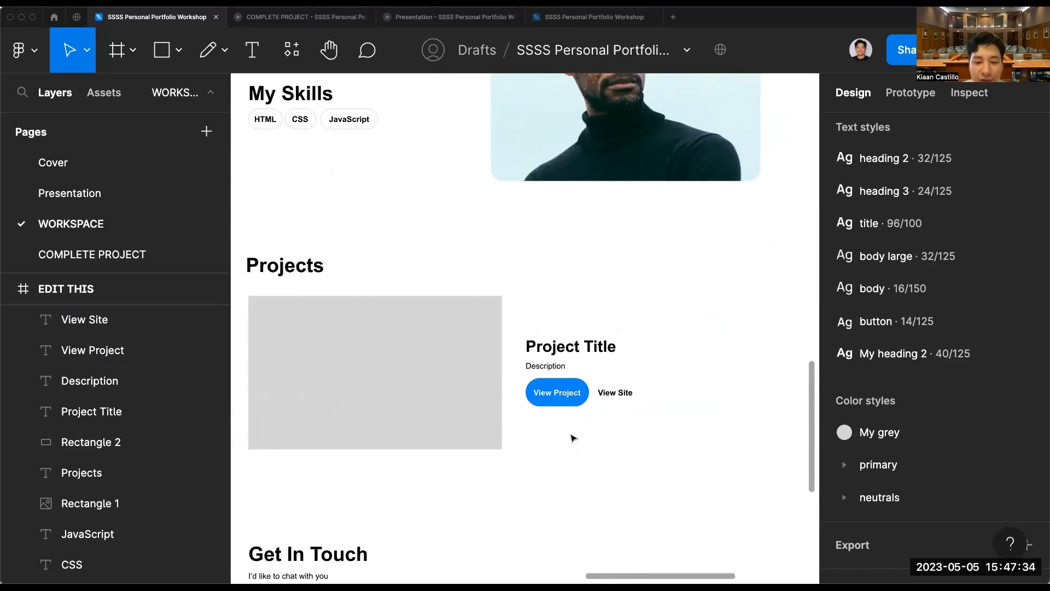
scroll(572, 438, up, 2)
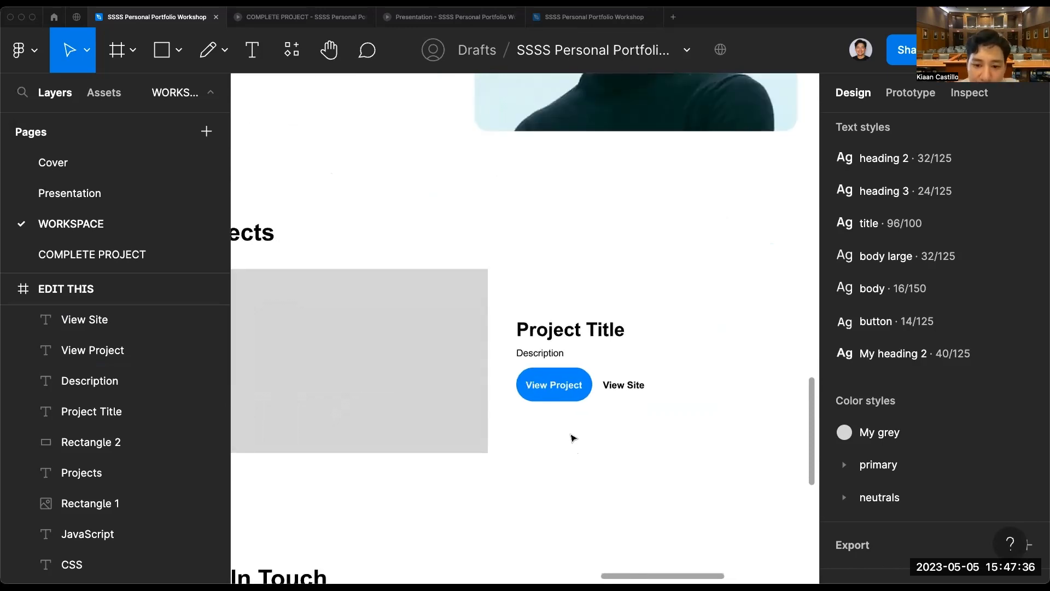
scroll(641, 418, up, 2)
scroll(633, 375, right, 2)
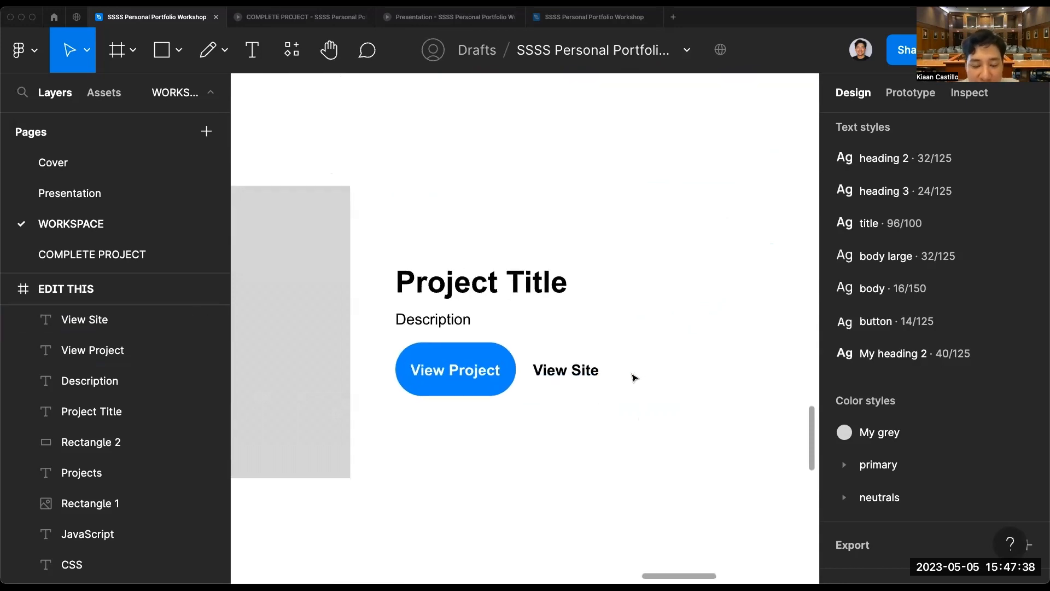
drag(469, 393, 593, 374)
click(584, 378)
click(639, 370)
scroll(639, 369, down, 2)
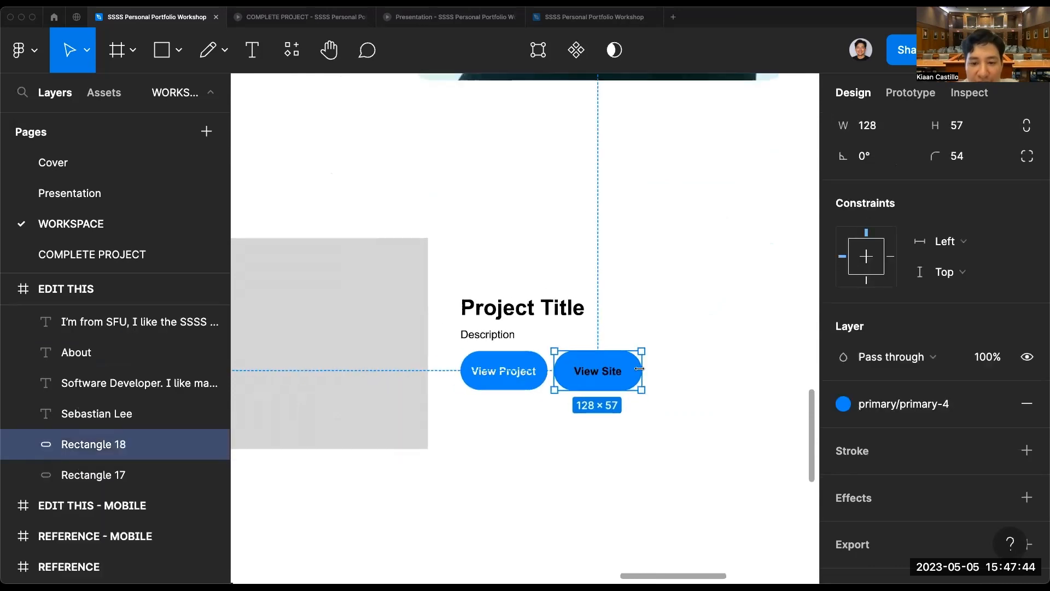
click(903, 403)
click(897, 500)
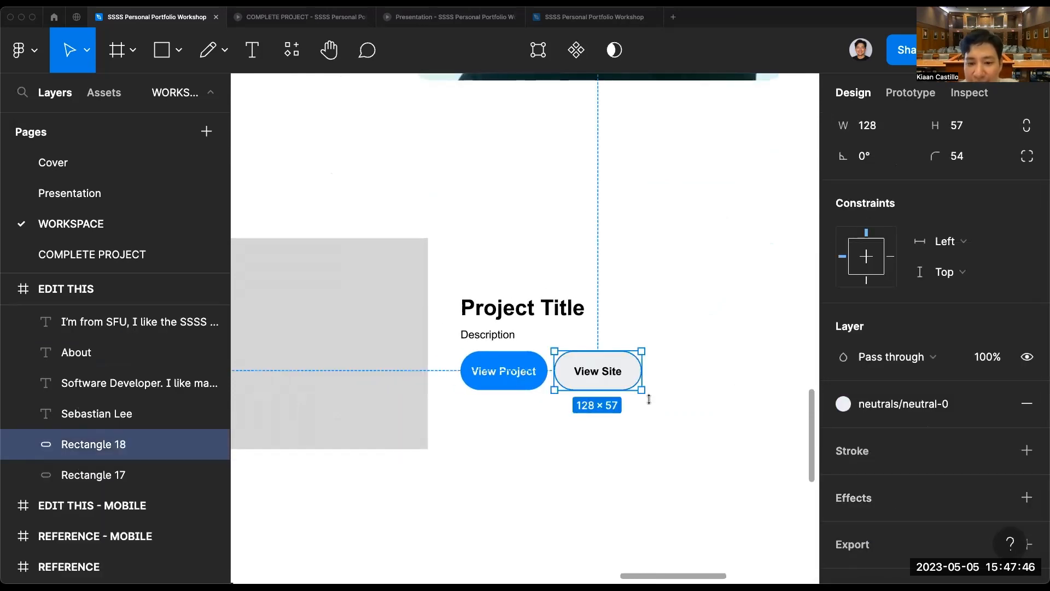
click(635, 408)
scroll(636, 408, down, 1)
scroll(636, 408, down, 1)
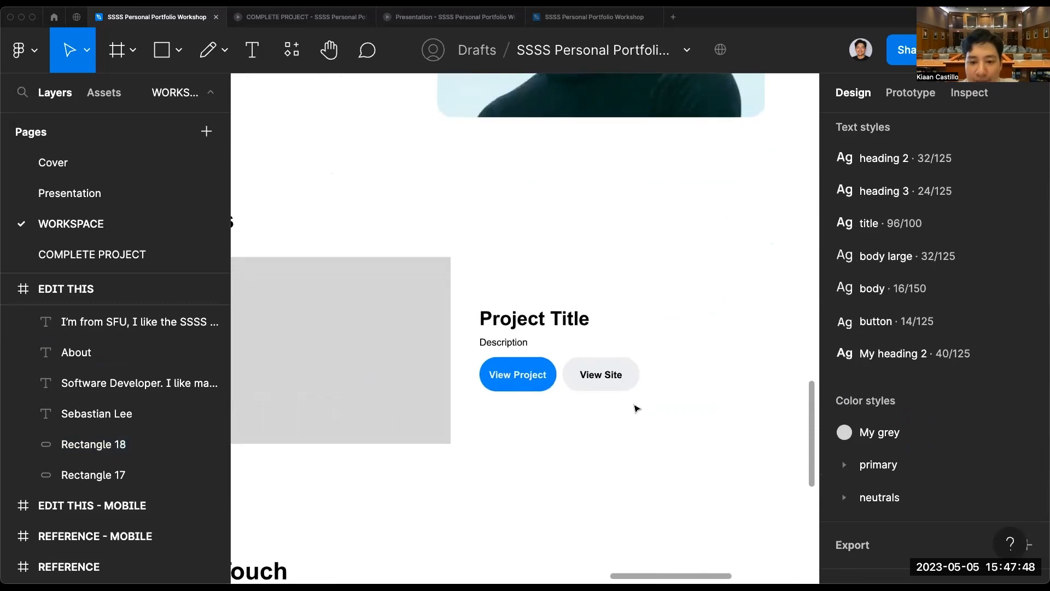
scroll(636, 408, up, 1)
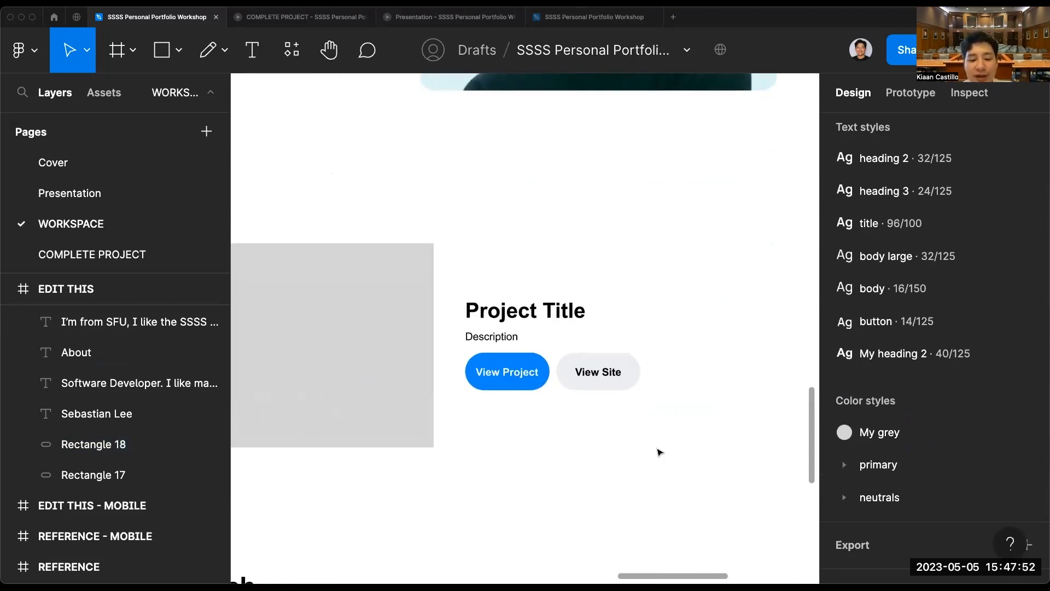
click(532, 393)
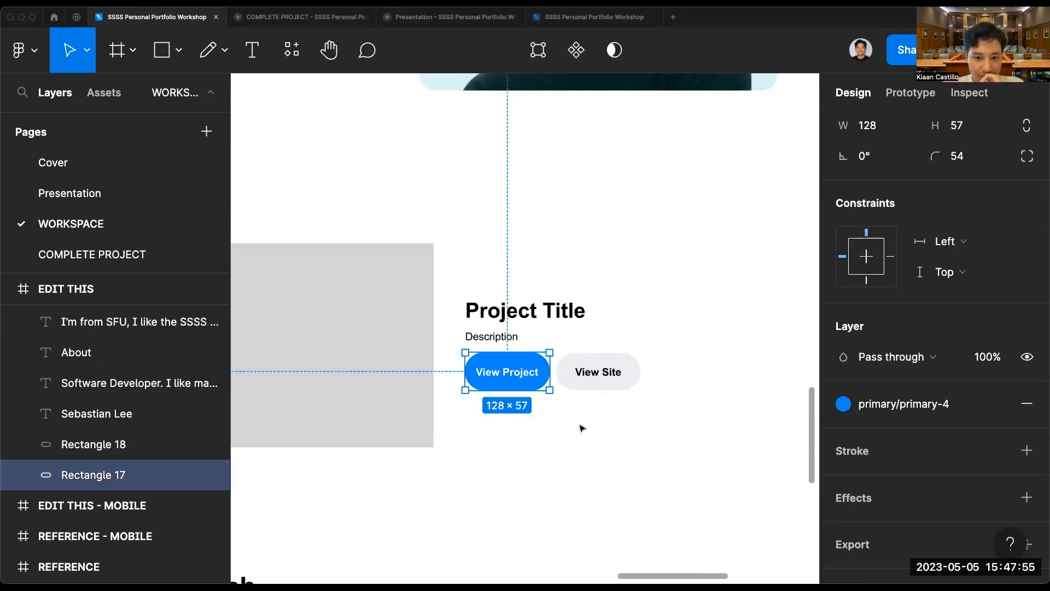
click(638, 382)
click(646, 432)
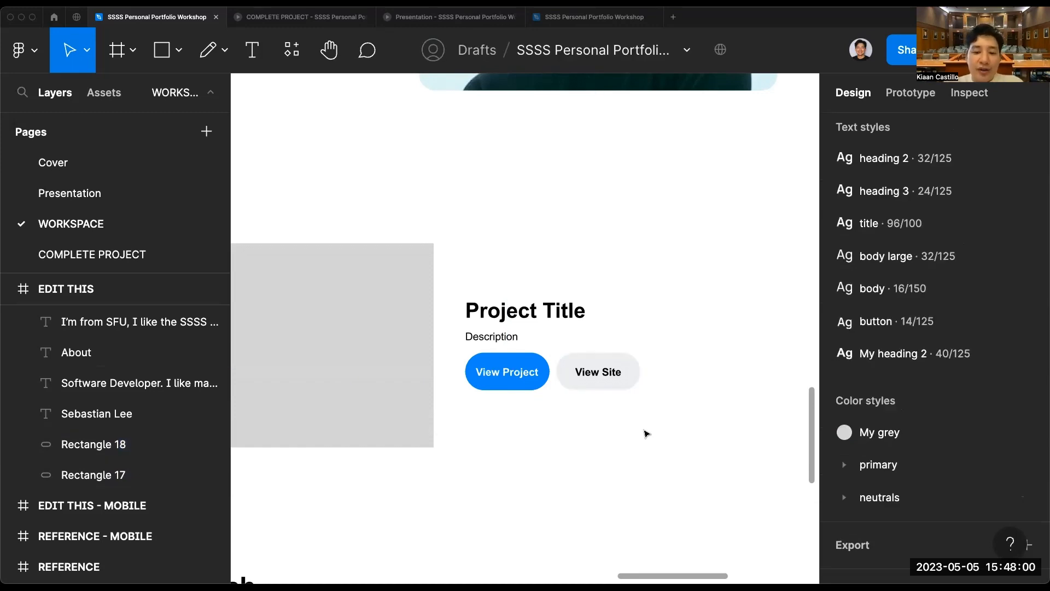
click(521, 387)
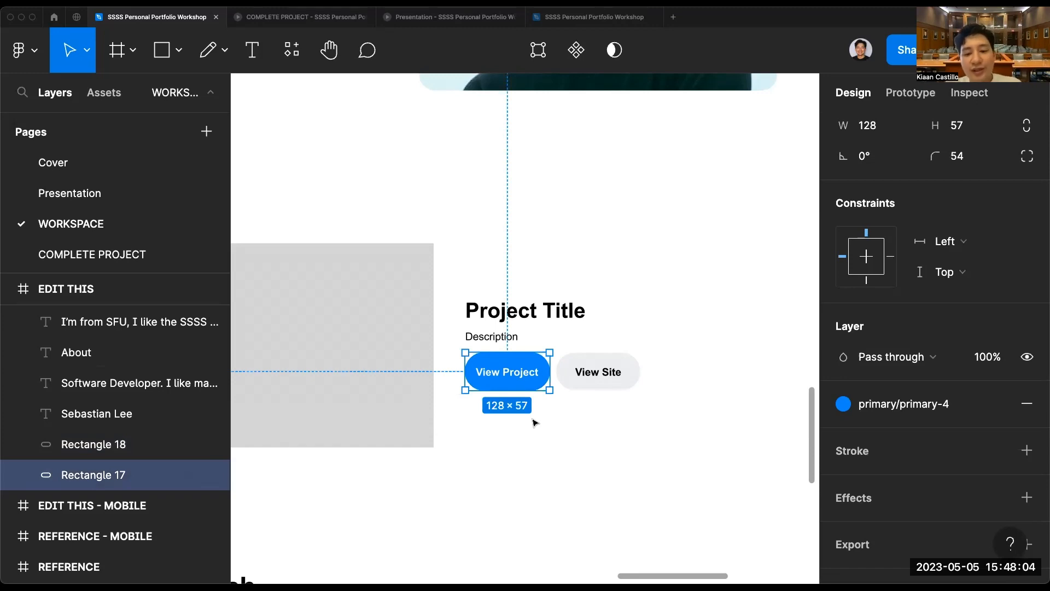
click(613, 389)
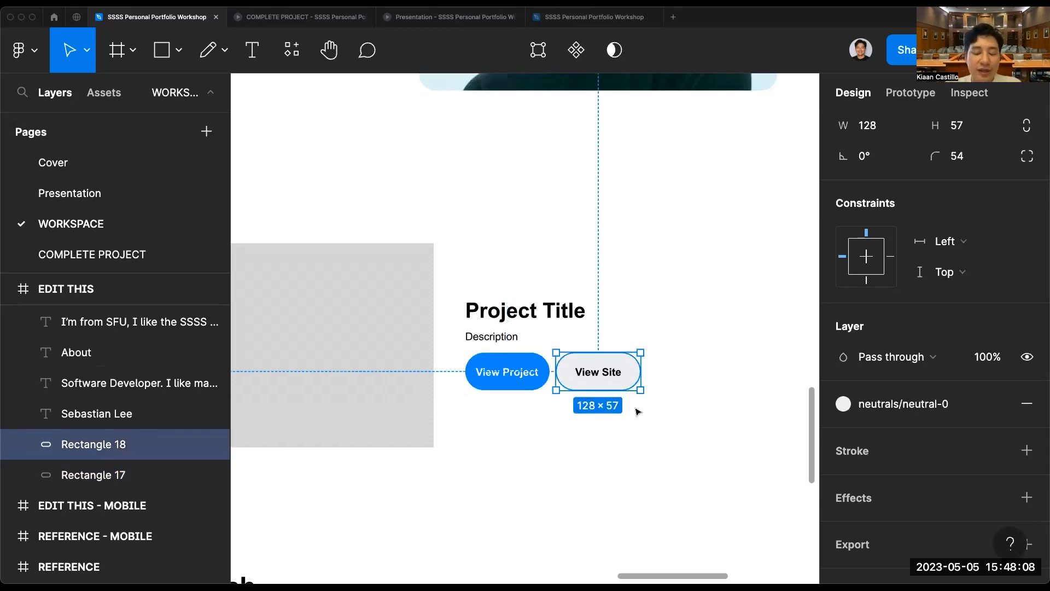
click(638, 412)
scroll(663, 452, up, 2)
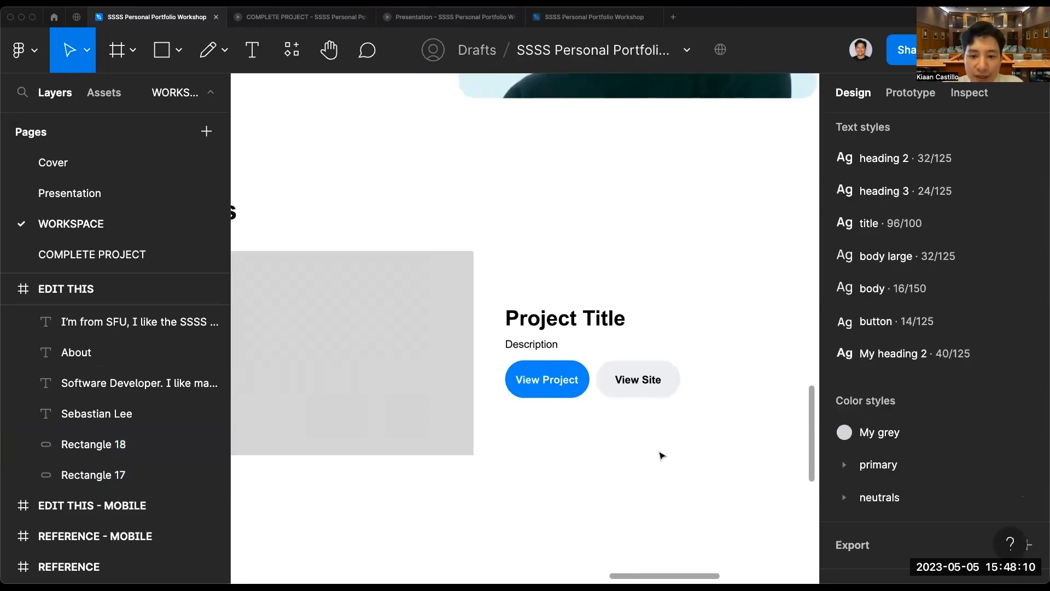
scroll(662, 456, down, 2)
scroll(662, 455, left, 2)
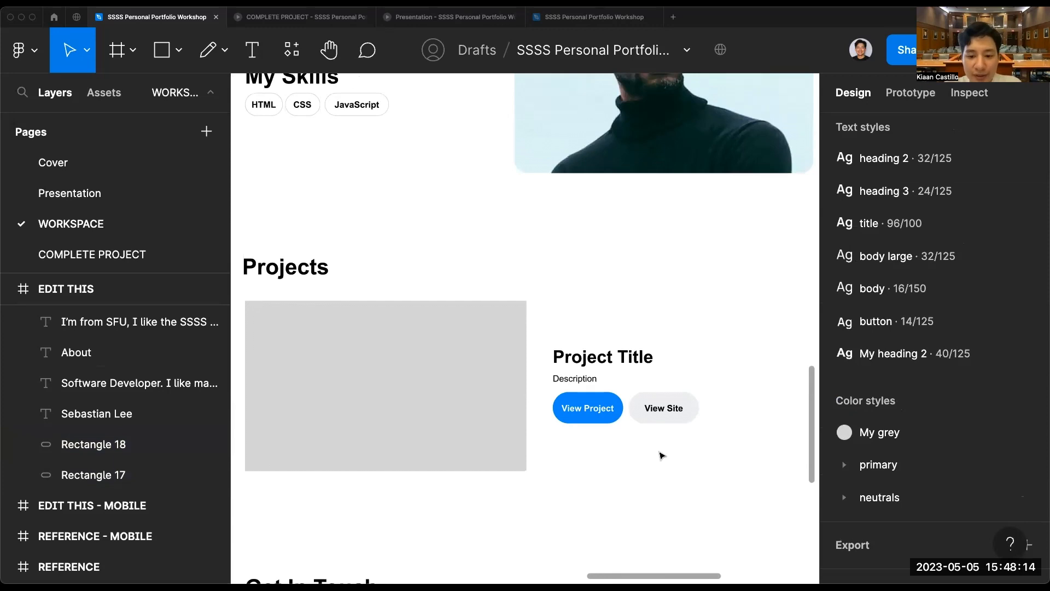
scroll(662, 456, up, 1)
scroll(662, 456, left, 1)
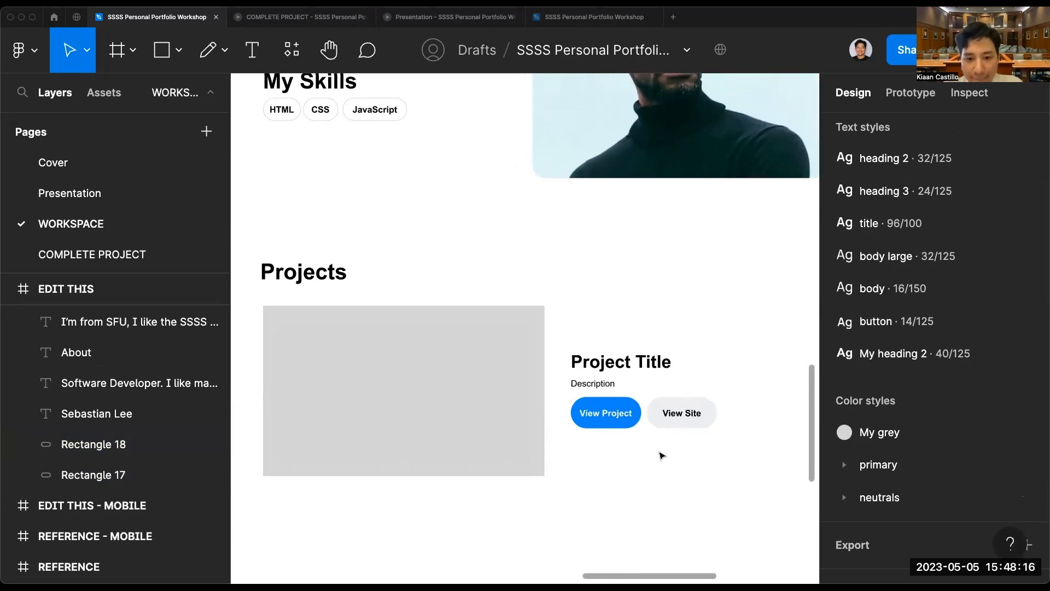
scroll(662, 456, down, 1)
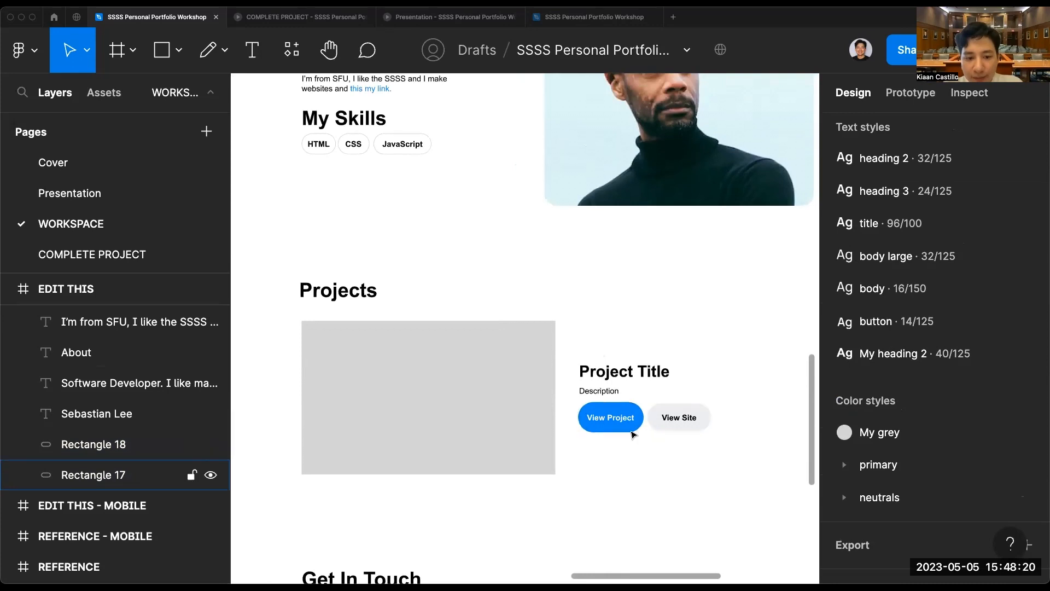
click(555, 434)
scroll(598, 466, left, 3)
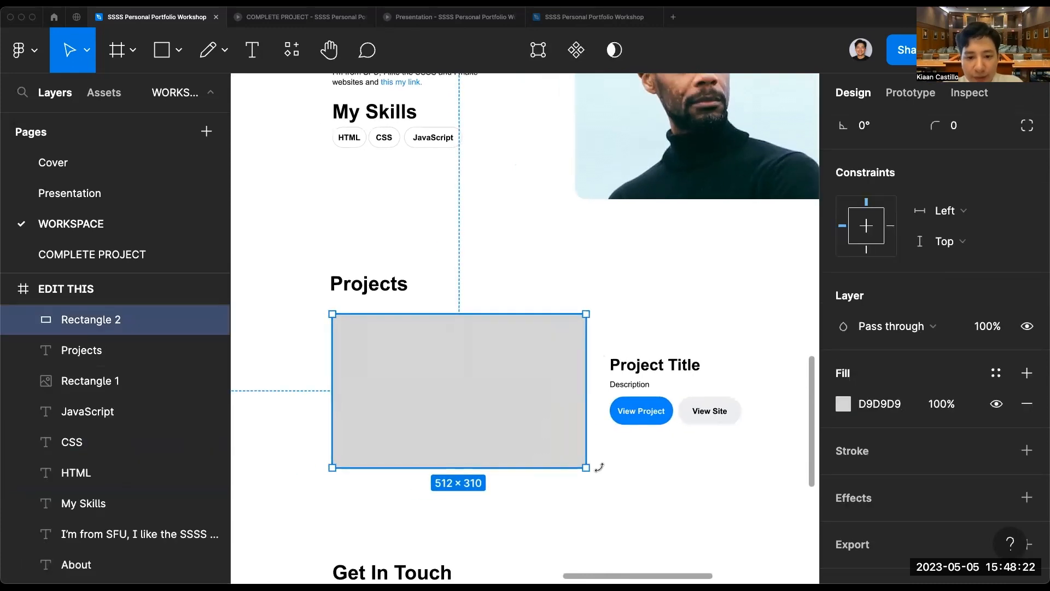
scroll(644, 201, up, 3)
click(644, 202)
scroll(608, 300, down, 5)
click(544, 301)
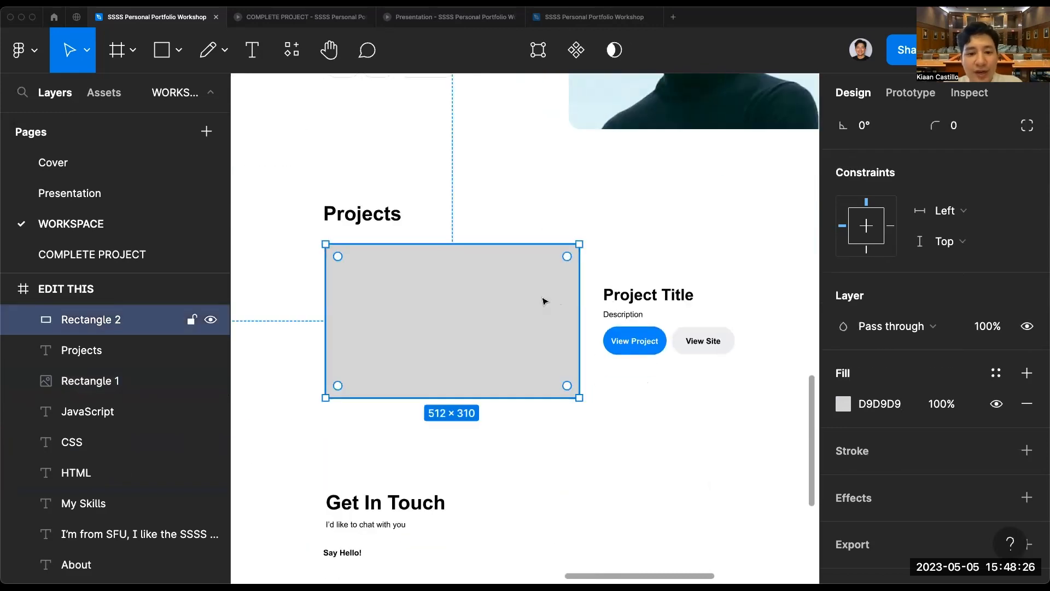
scroll(544, 301, left, 2)
scroll(544, 301, up, 1)
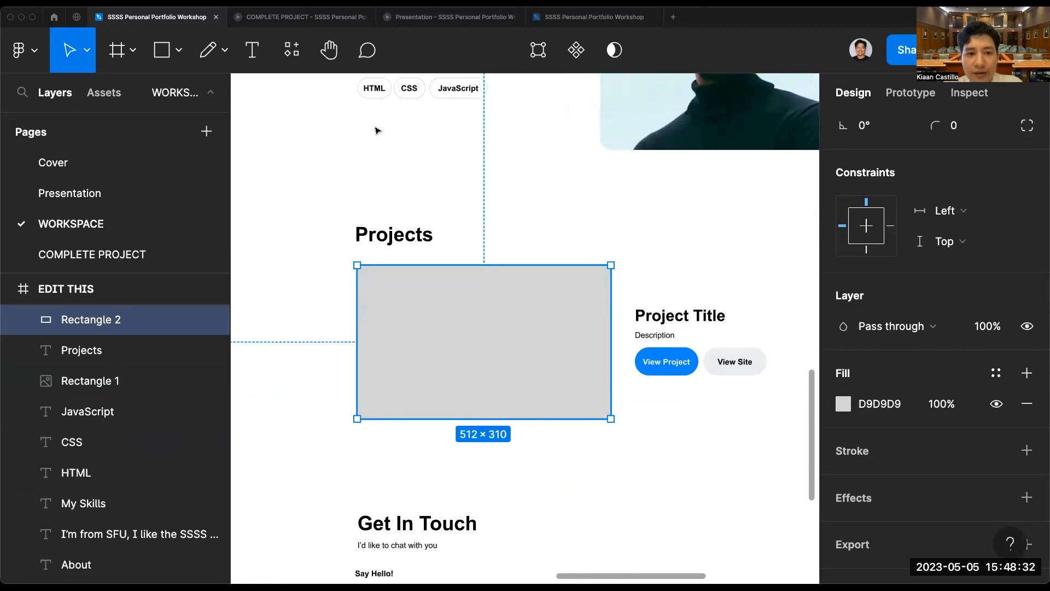
click(292, 49)
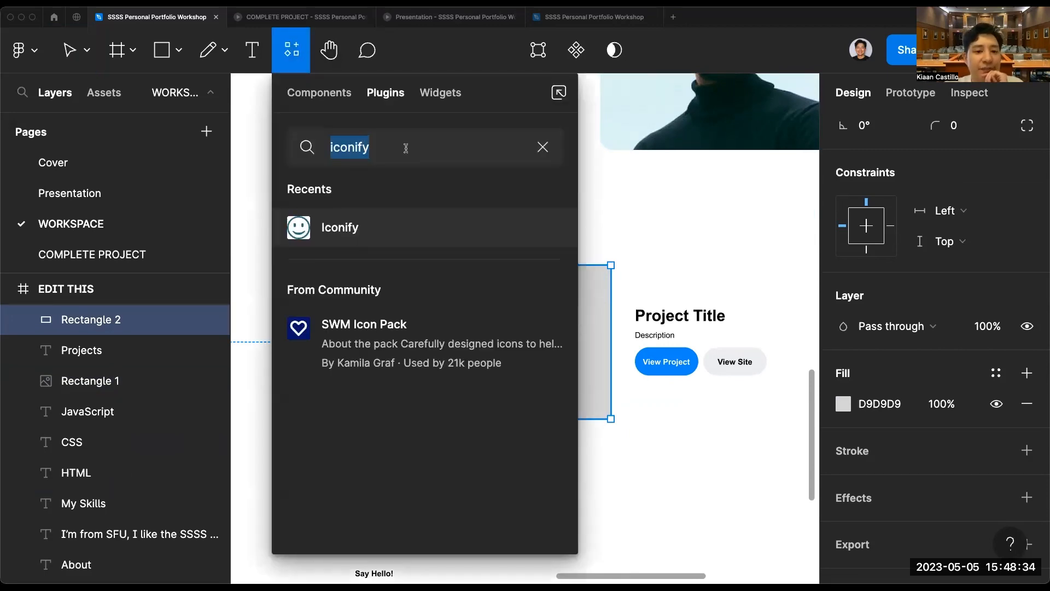
text(unsplash)
key(Return)
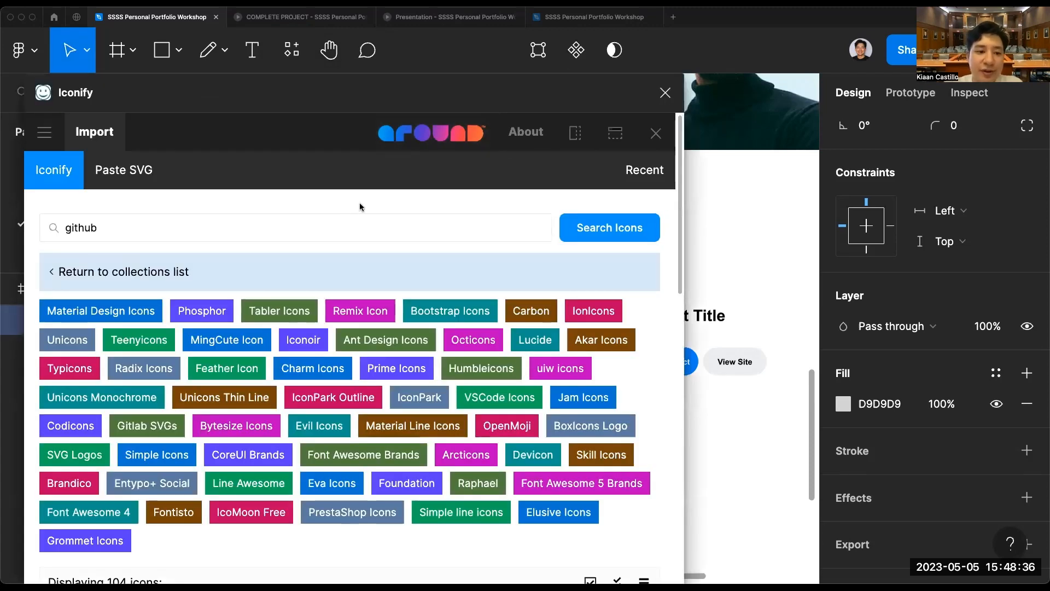
click(665, 93)
click(296, 70)
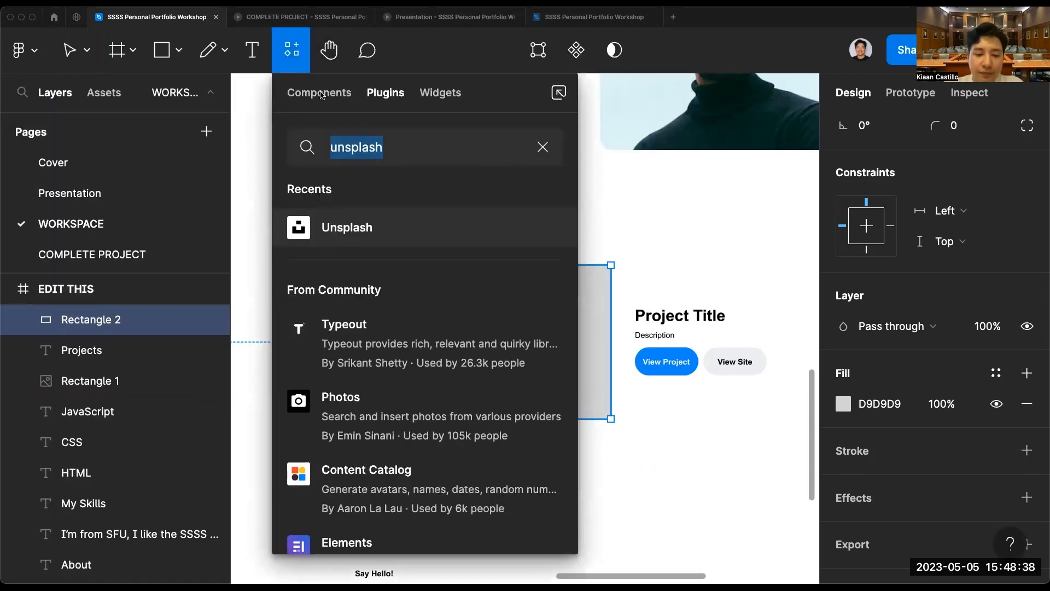
click(483, 230)
click(311, 193)
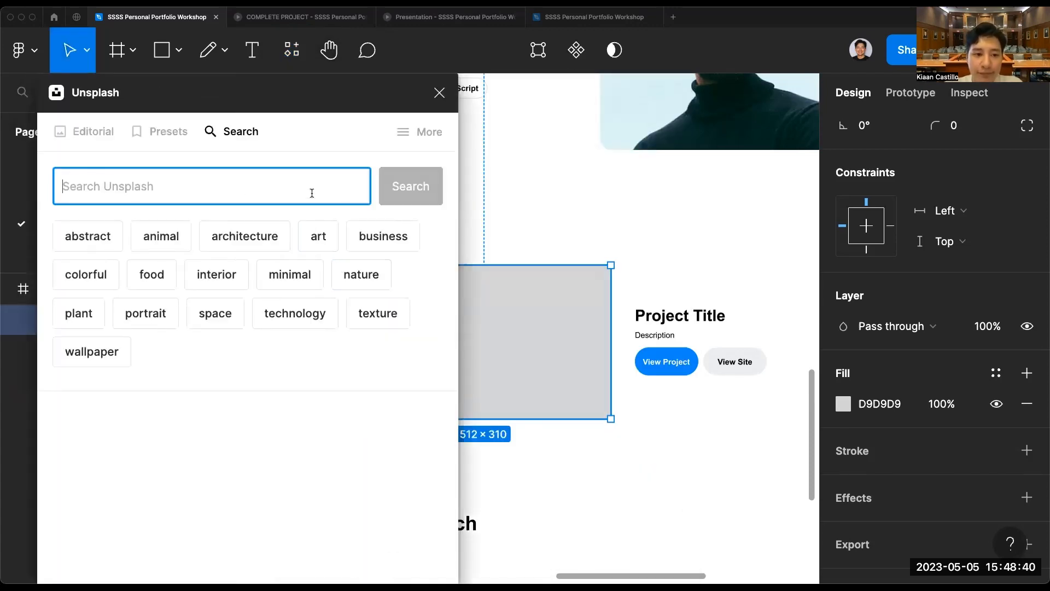
text(website)
key(Return)
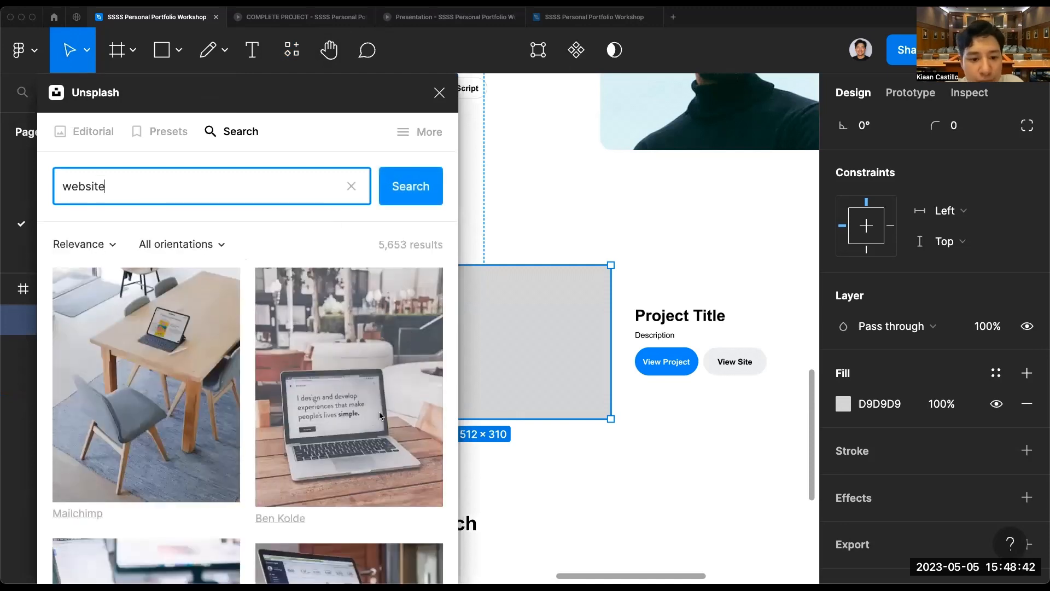
scroll(370, 439, down, 2)
scroll(369, 439, down, 5)
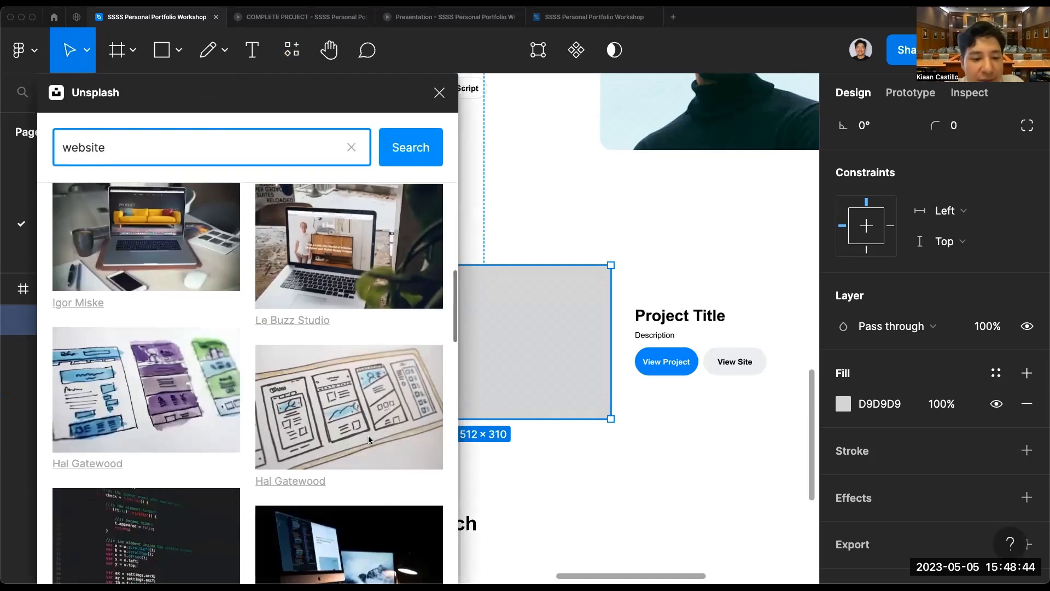
scroll(369, 439, down, 5)
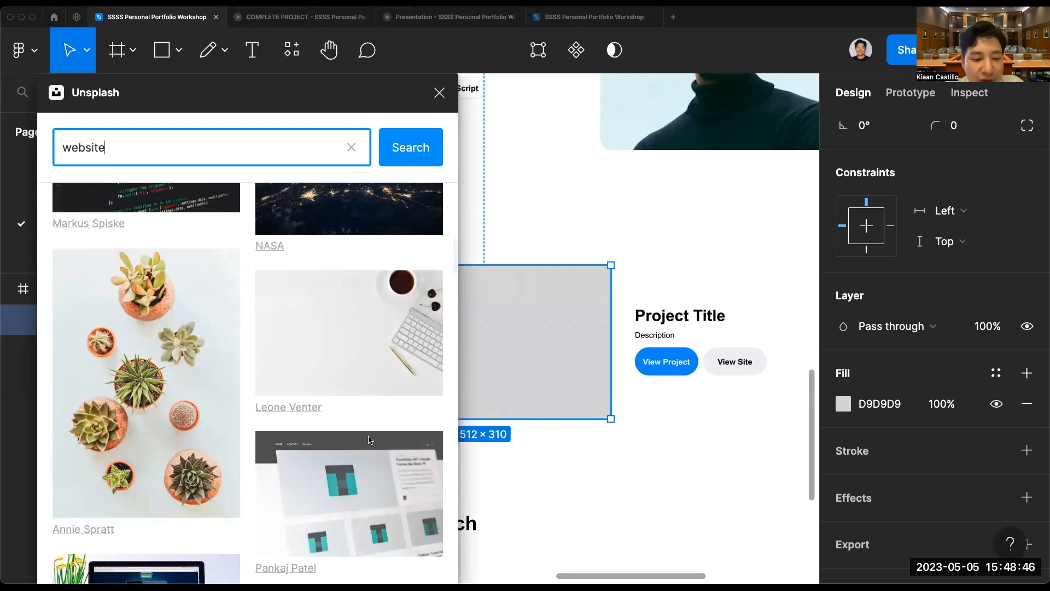
scroll(369, 438, down, 4)
click(439, 93)
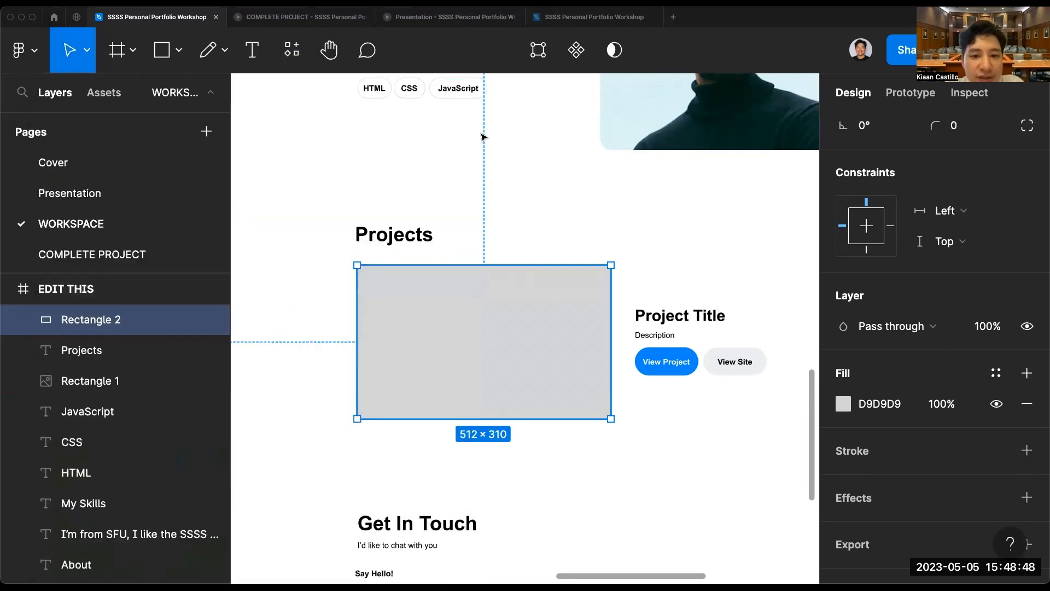
click(562, 213)
scroll(564, 214, down, 3)
scroll(565, 215, down, 2)
scroll(565, 215, left, 5)
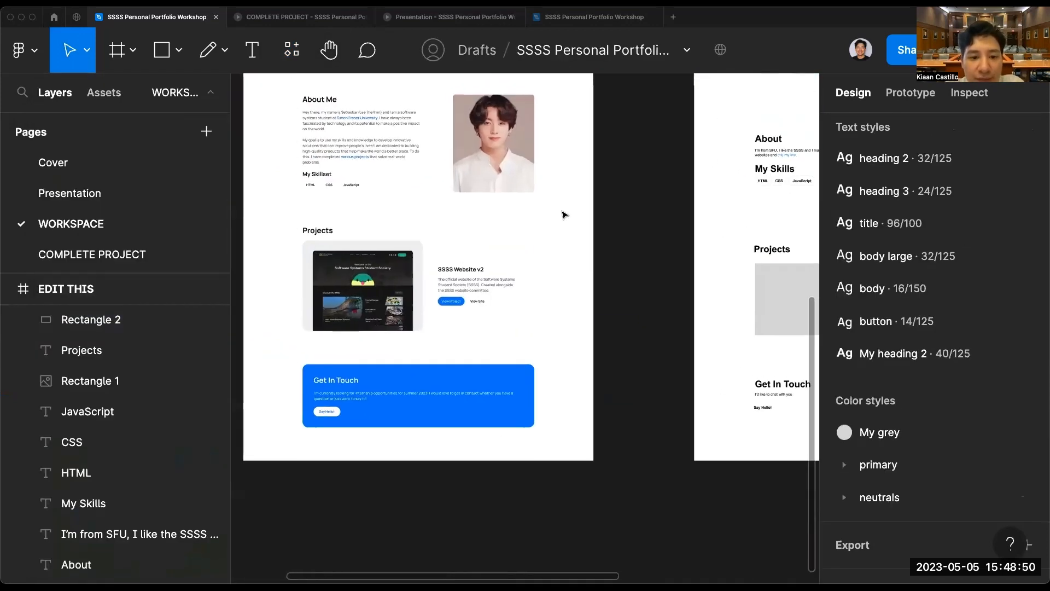
scroll(564, 215, right, 3)
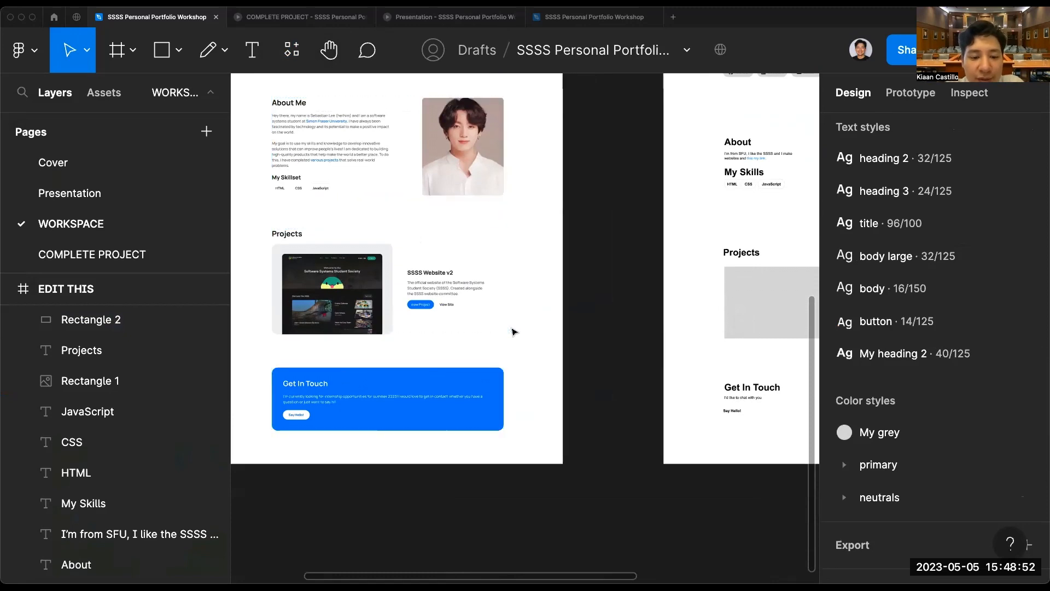
scroll(513, 331, right, 8)
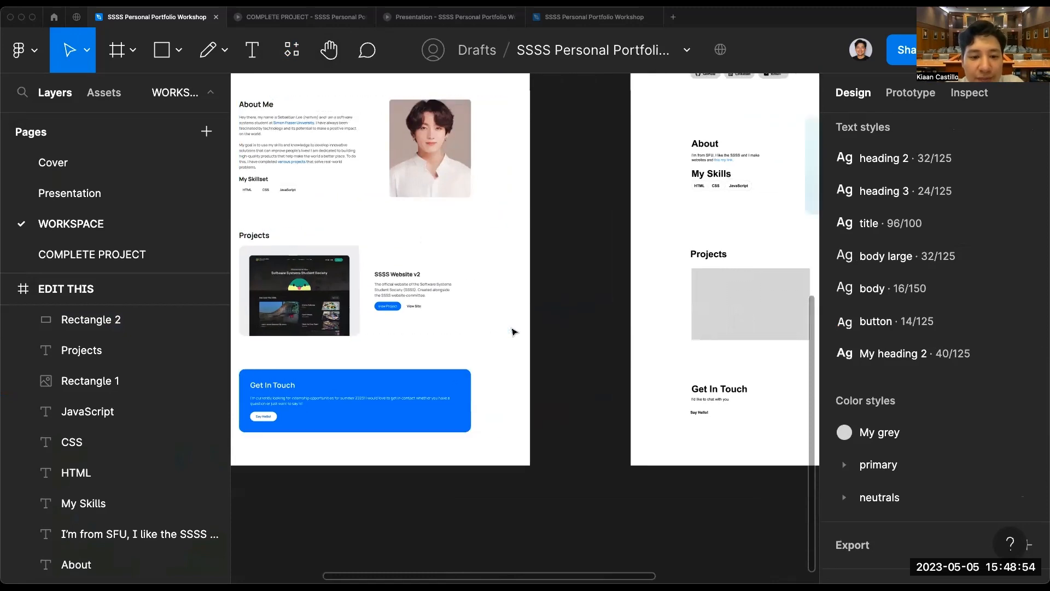
scroll(513, 331, left, 9)
scroll(513, 331, up, 3)
scroll(513, 331, right, 8)
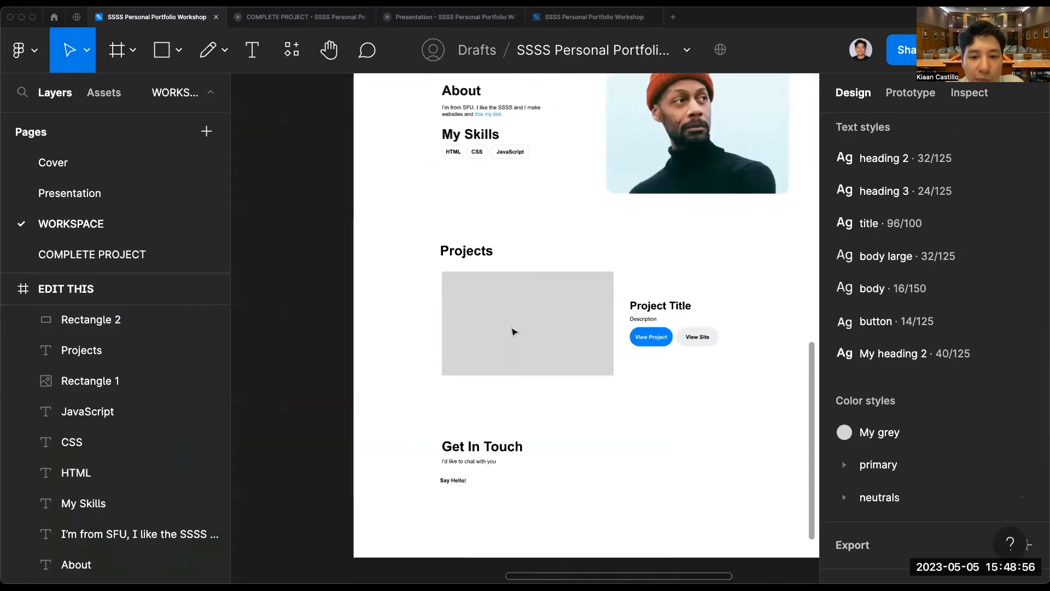
scroll(513, 331, up, 3)
click(492, 318)
Fill the Projects image with a laptop photo from an Unsplash search for 'project', then close Unsplash.
click(291, 50)
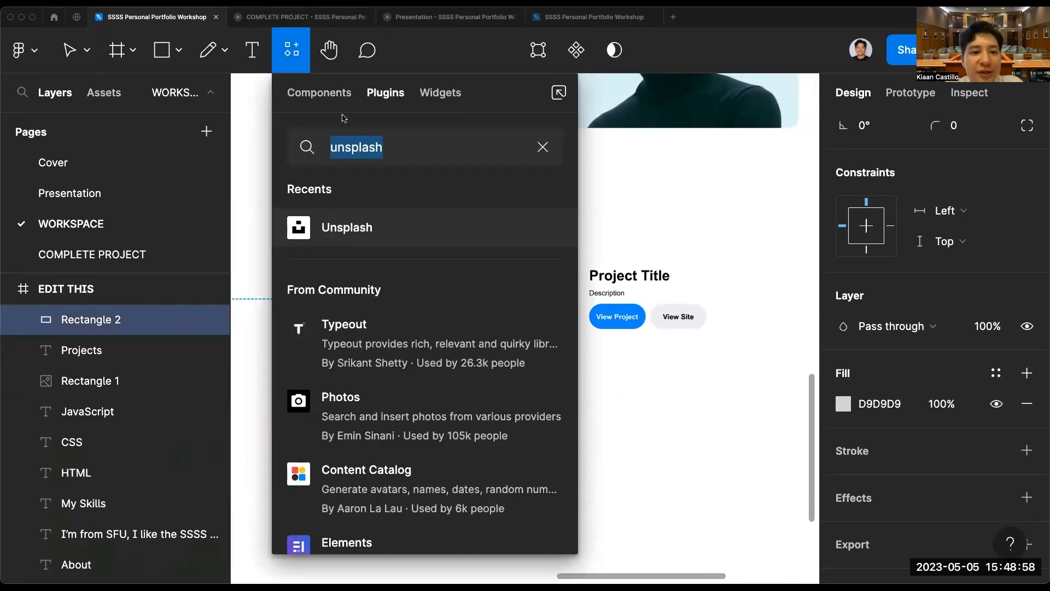
click(547, 229)
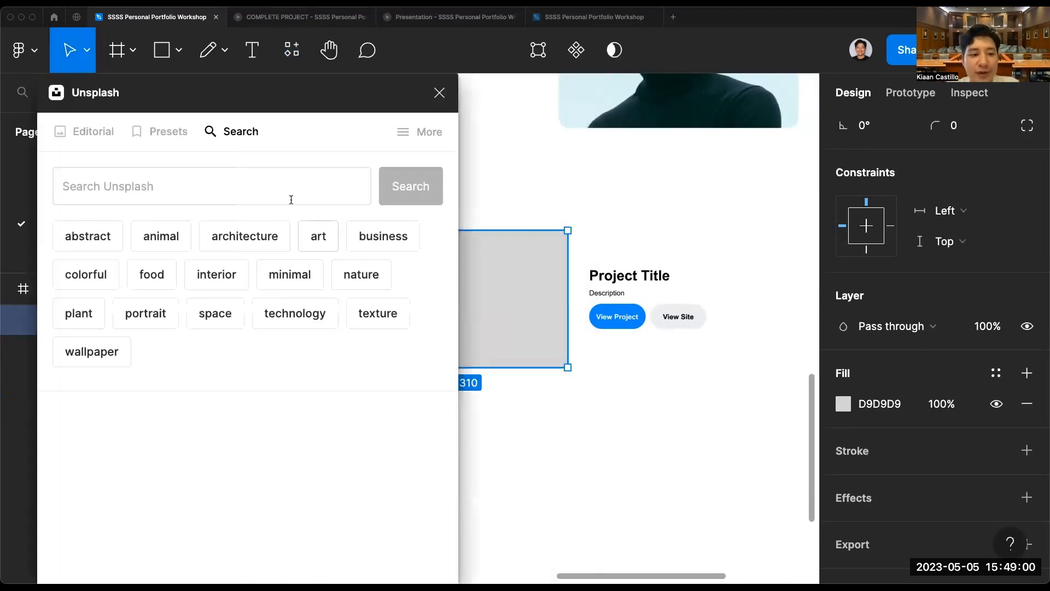
click(291, 186)
text(project)
key(Return)
scroll(482, 282, left, 2)
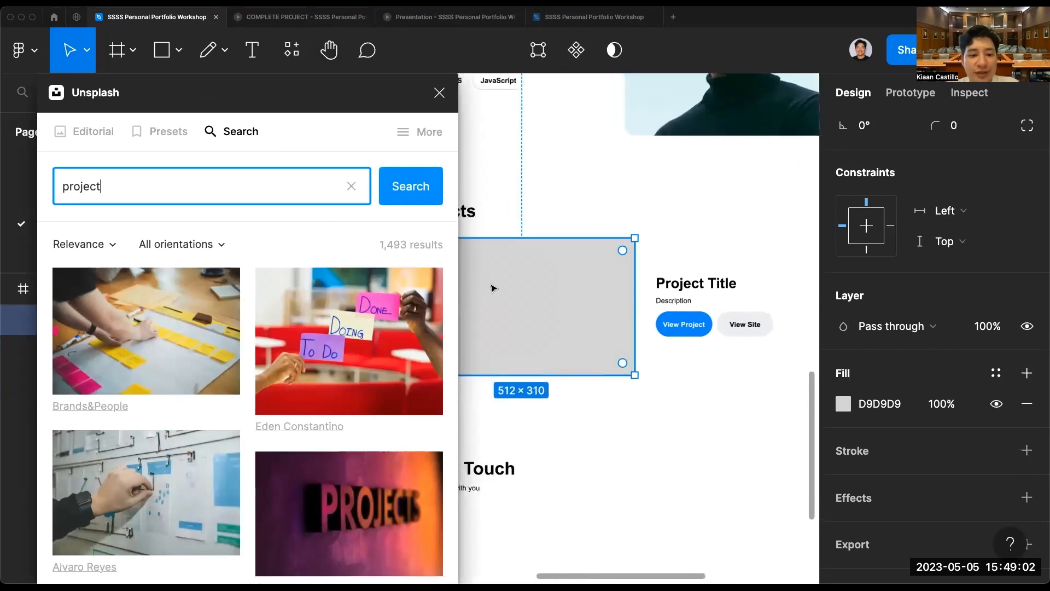
scroll(378, 412, down, 7)
scroll(378, 412, down, 5)
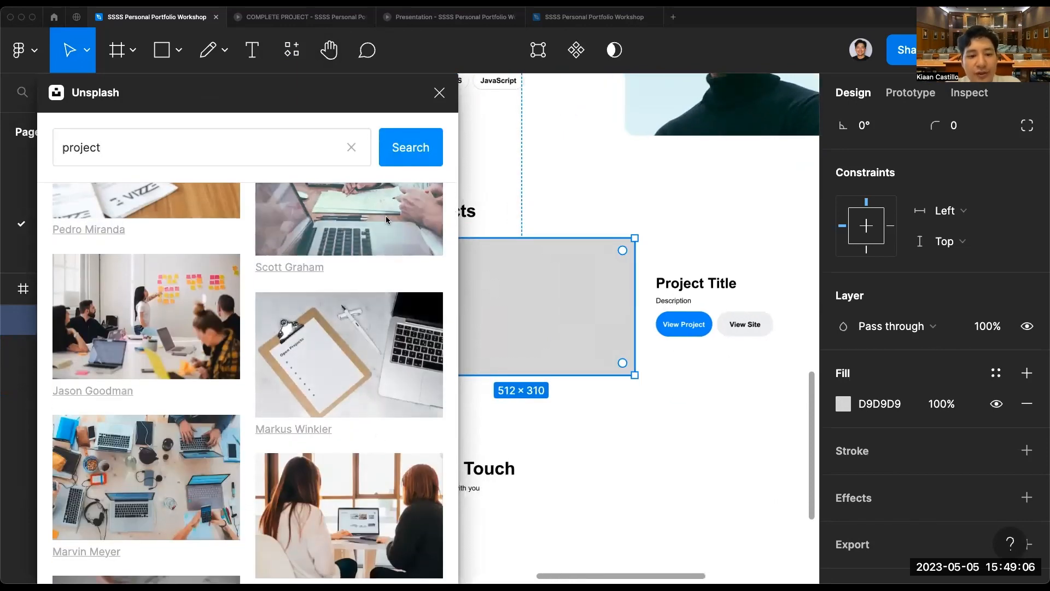
click(378, 230)
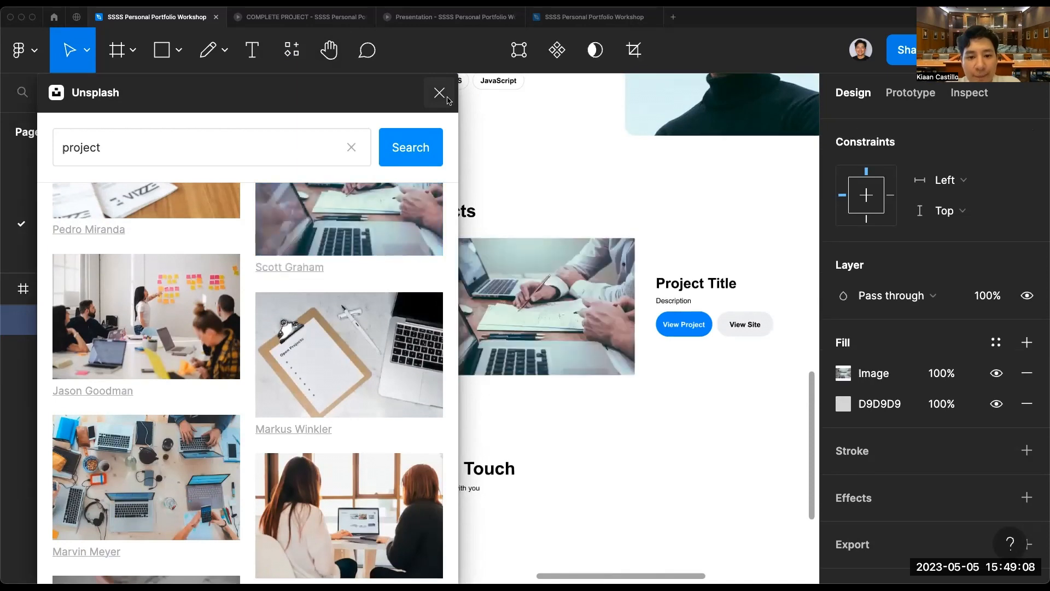
click(440, 92)
Round the project photo's corners to a radius of 24.
click(682, 448)
scroll(683, 448, right, 2)
scroll(682, 448, up, 2)
click(430, 327)
click(431, 326)
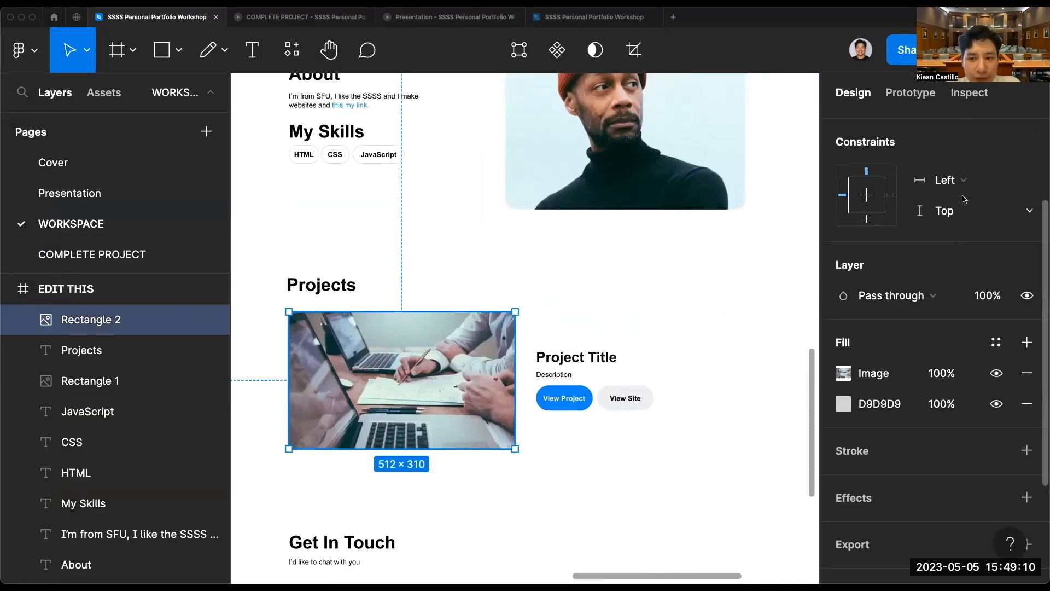
click(982, 234)
key(shift+Up)
key(shift+Up)
key(shift+Up)
key(shift+Up)
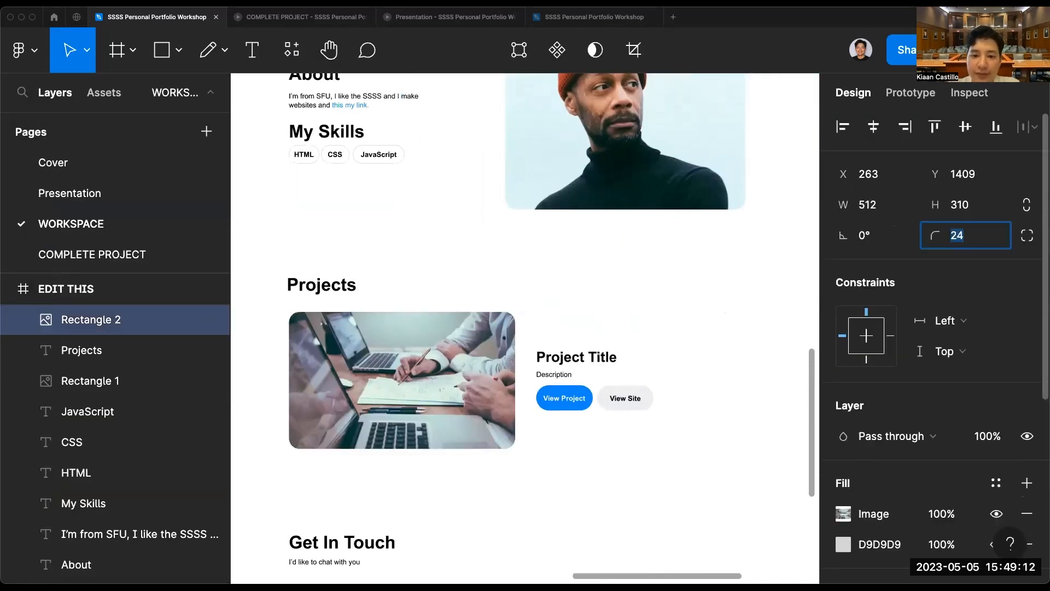
click(713, 316)
scroll(715, 319, down, 1)
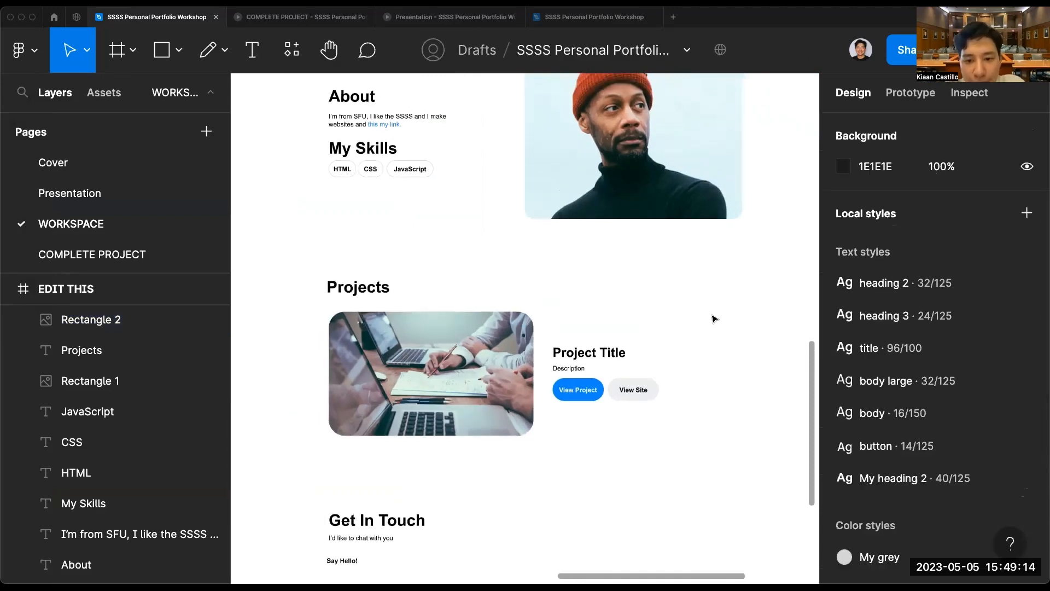
scroll(714, 319, up, 2)
scroll(715, 419, down, 1)
scroll(715, 419, down, 1)
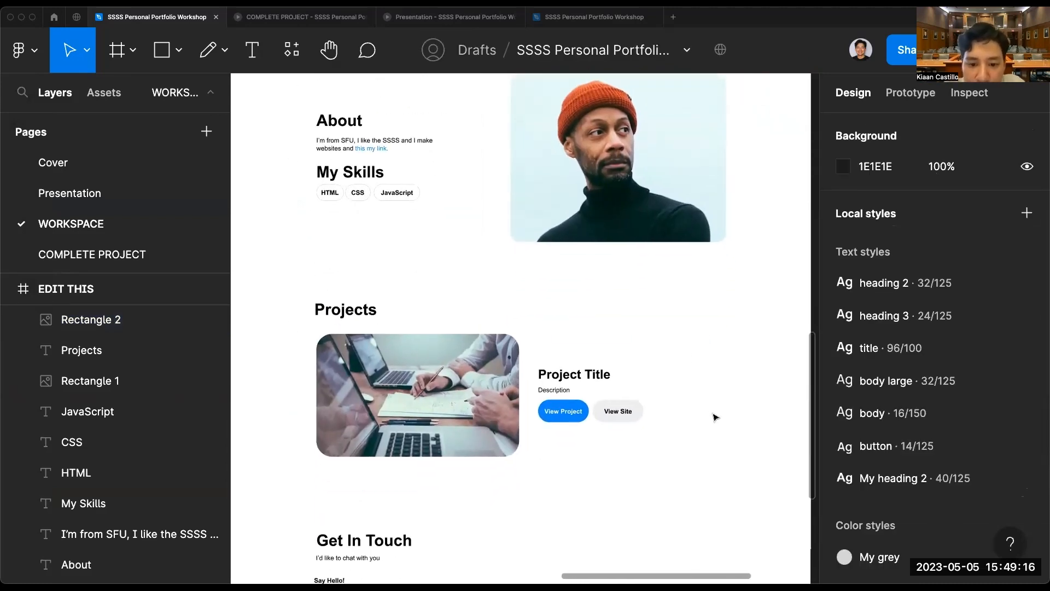
scroll(689, 345, down, 5)
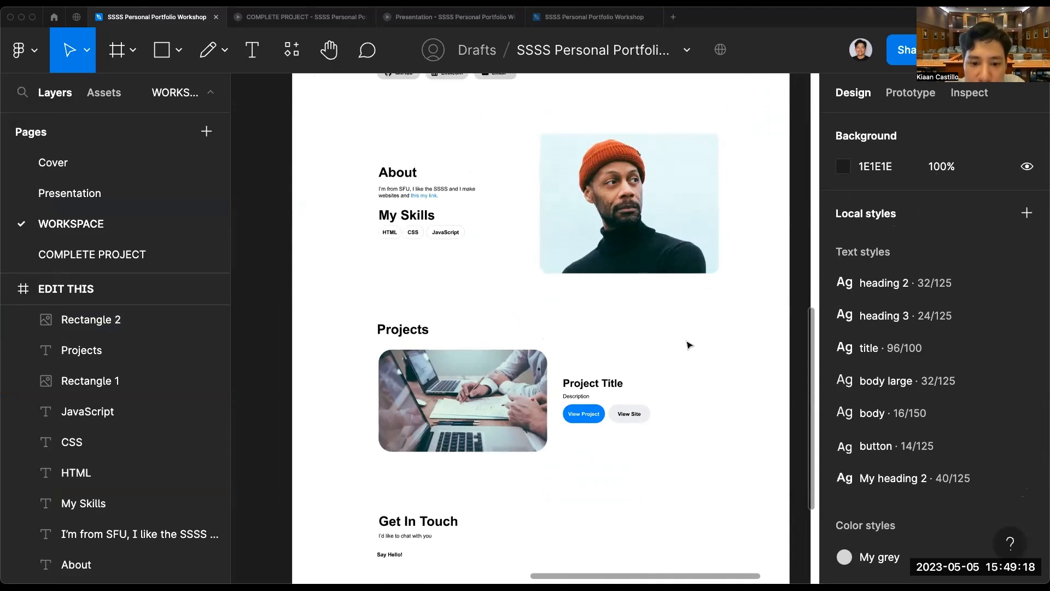
scroll(732, 359, up, 1)
scroll(732, 360, right, 1)
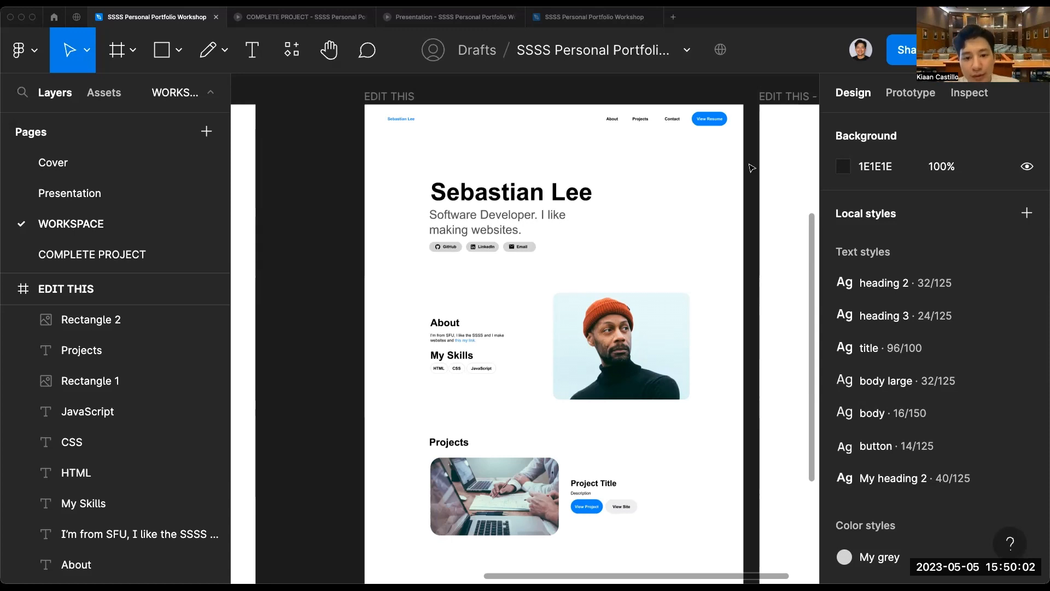
scroll(734, 259, down, 1)
scroll(734, 259, down, 3)
scroll(585, 421, up, 3)
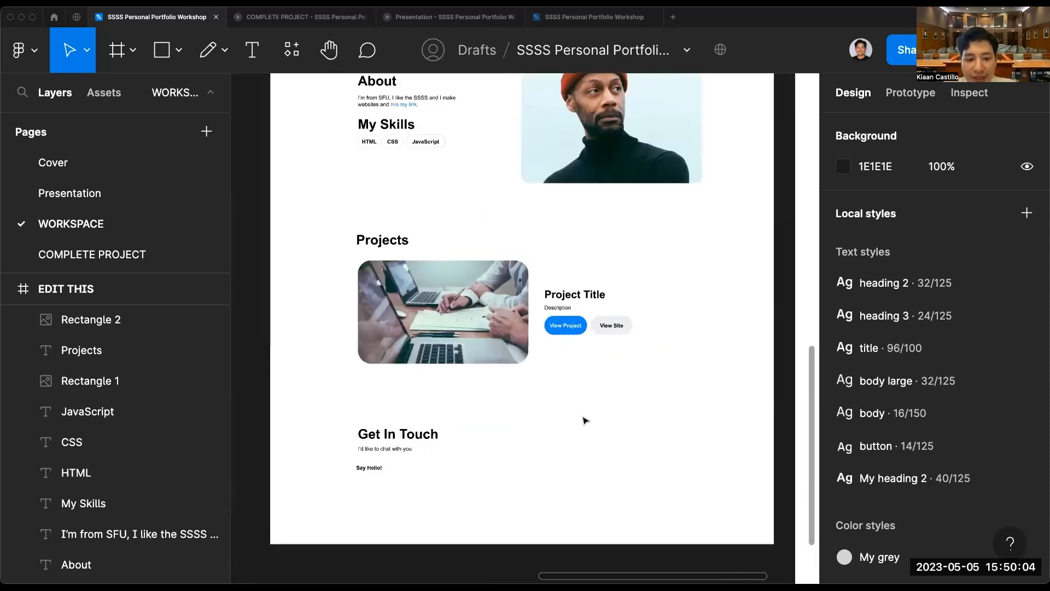
scroll(585, 421, down, 4)
scroll(585, 421, left, 4)
scroll(585, 421, left, 5)
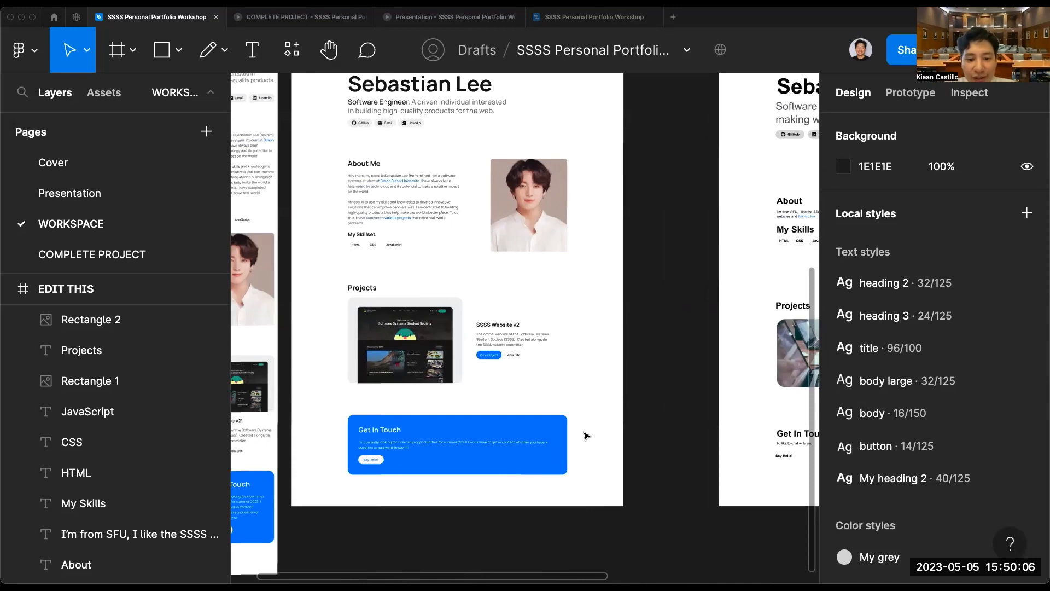
scroll(586, 435, down, 3)
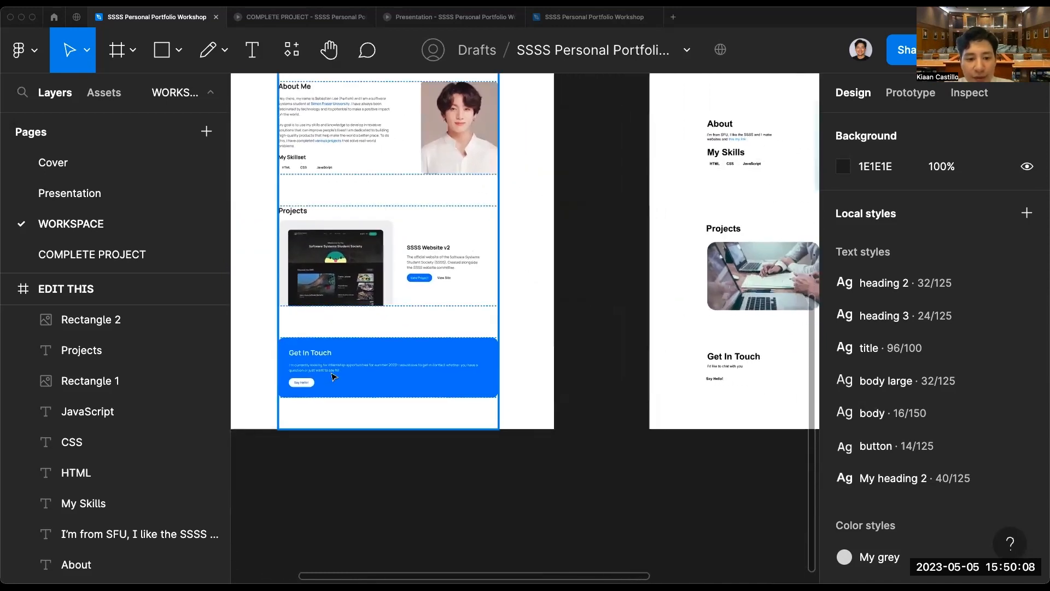
scroll(333, 375, up, 5)
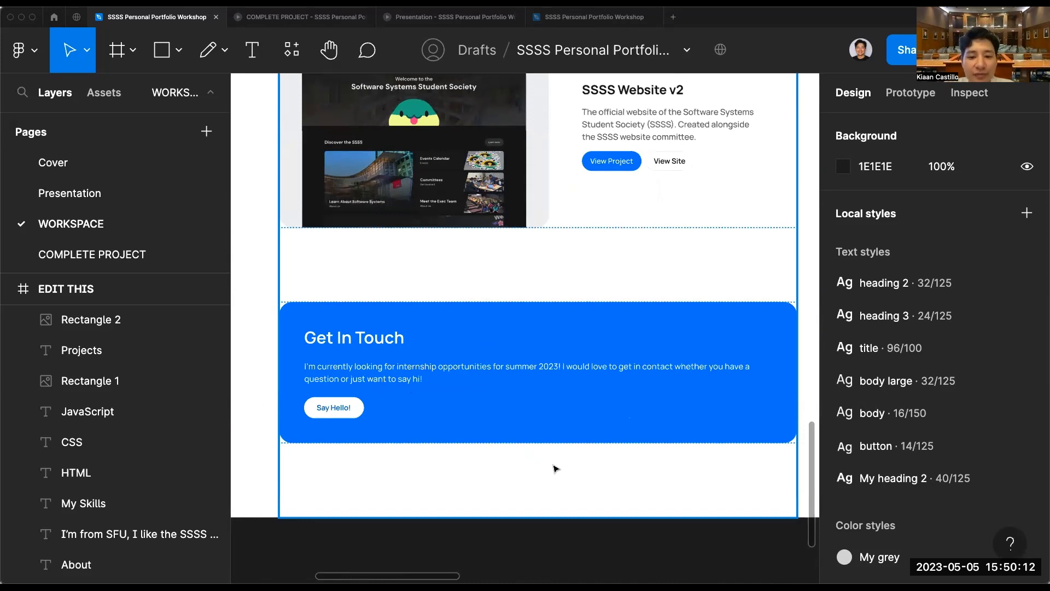
scroll(556, 469, right, 10)
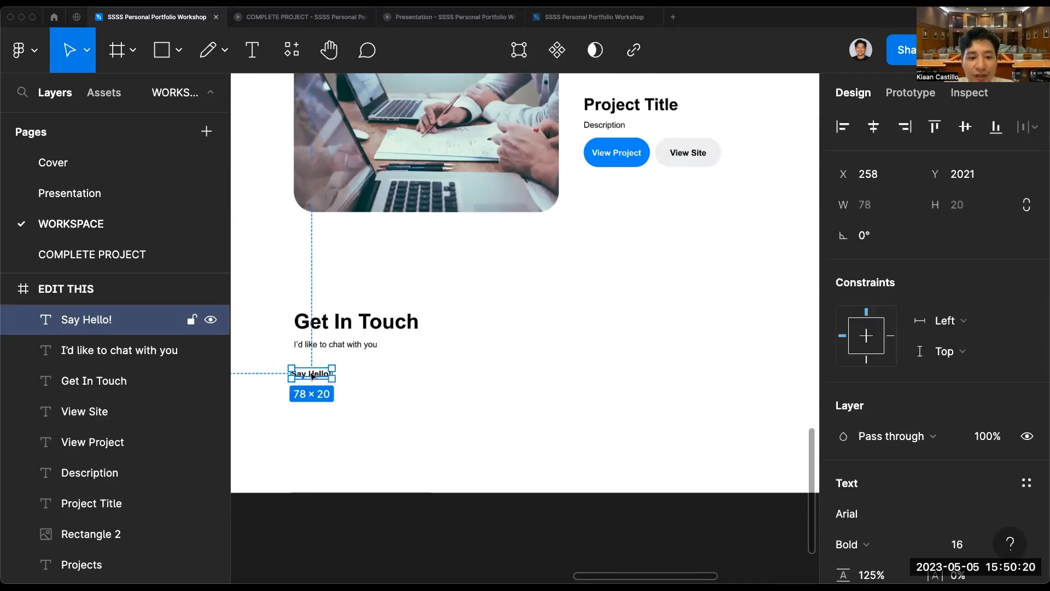
Nudge Say Hello! up and right, then draw a frame around the Get In Touch texts.
drag(309, 375, 316, 368)
click(350, 290)
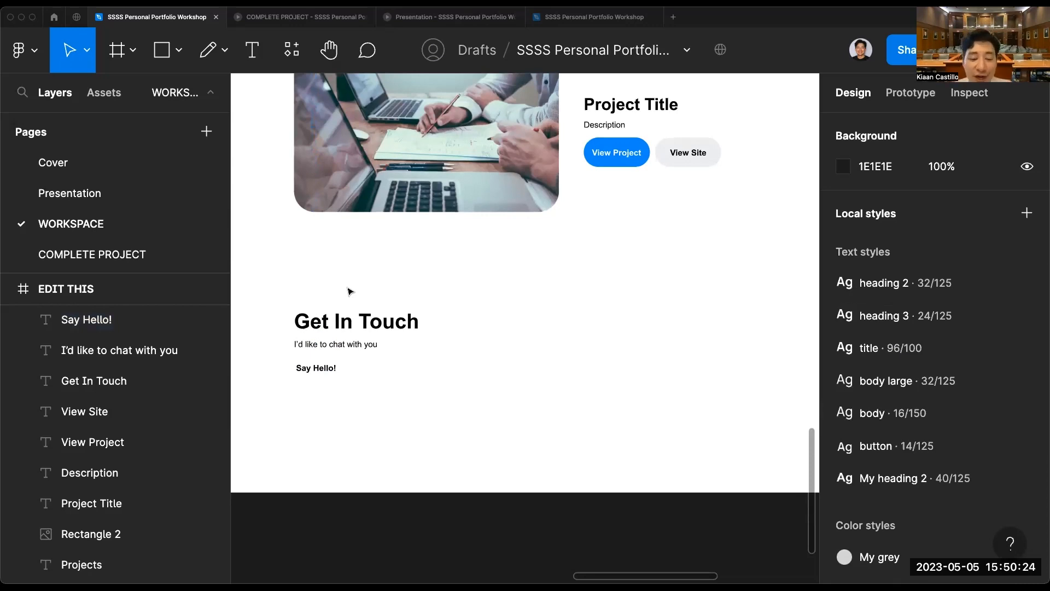
click(127, 62)
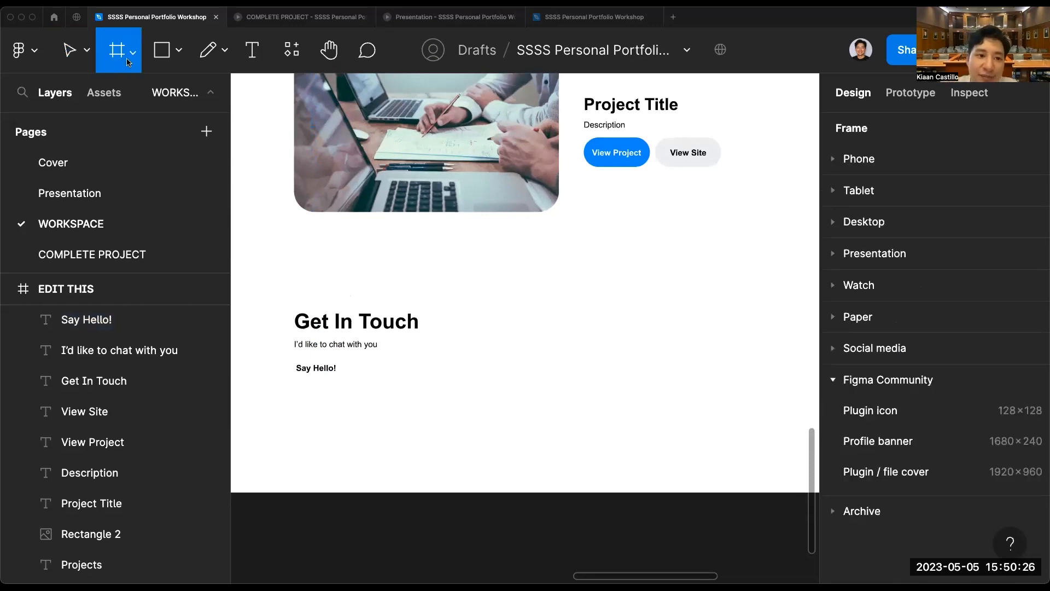
scroll(425, 239, down, 2)
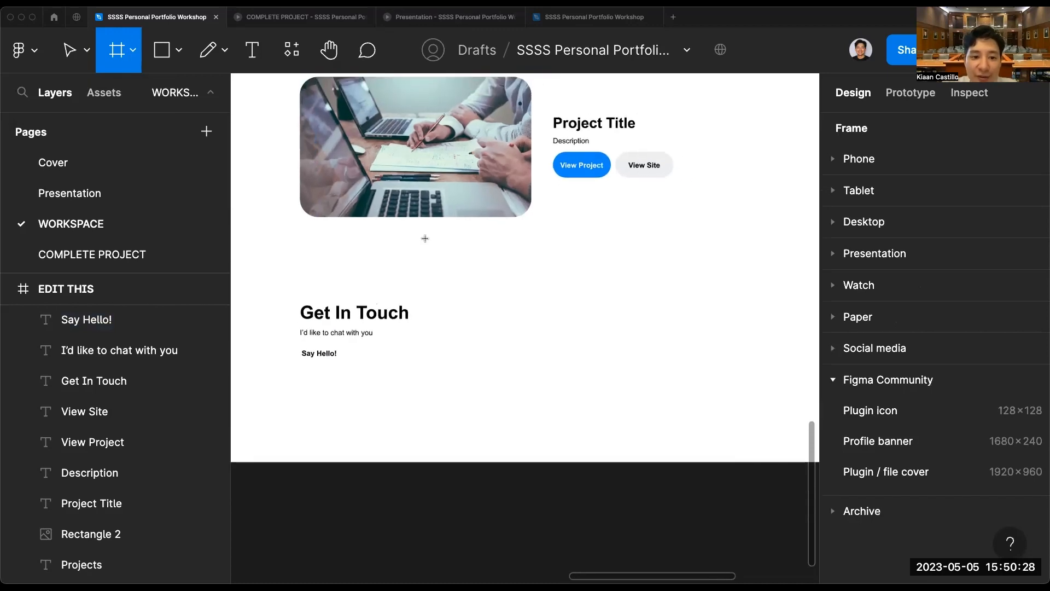
scroll(425, 238, right, 1)
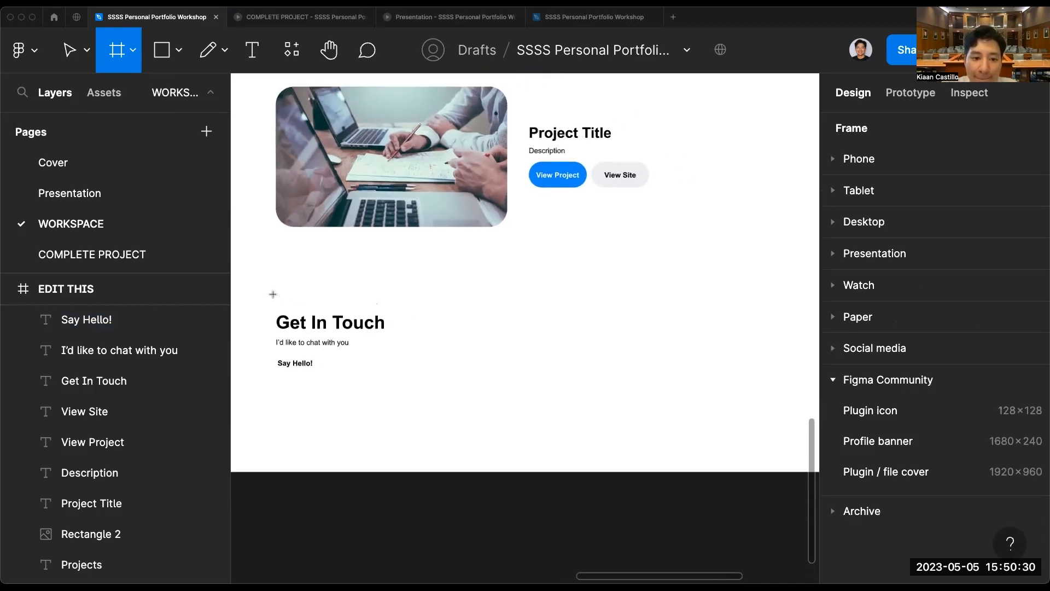
drag(273, 294, 676, 397)
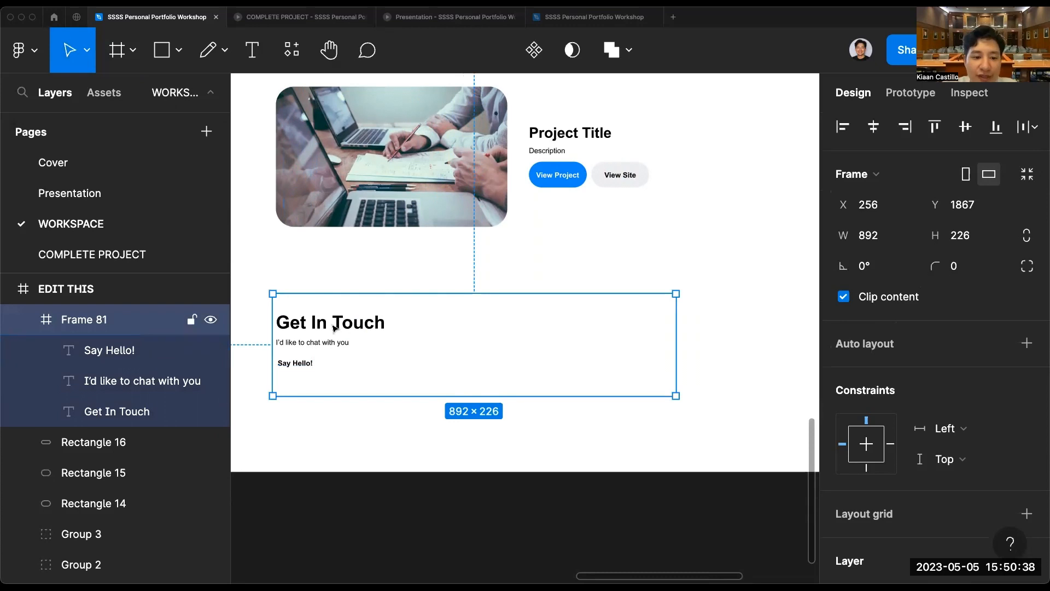
Reposition the Get In Touch frame and fill it with the primary/primary-4 style.
mouse_move(321, 327)
mouse_down()
mouse_move(376, 350)
mouse_move(324, 296)
mouse_move(346, 311)
mouse_move(327, 312)
mouse_up()
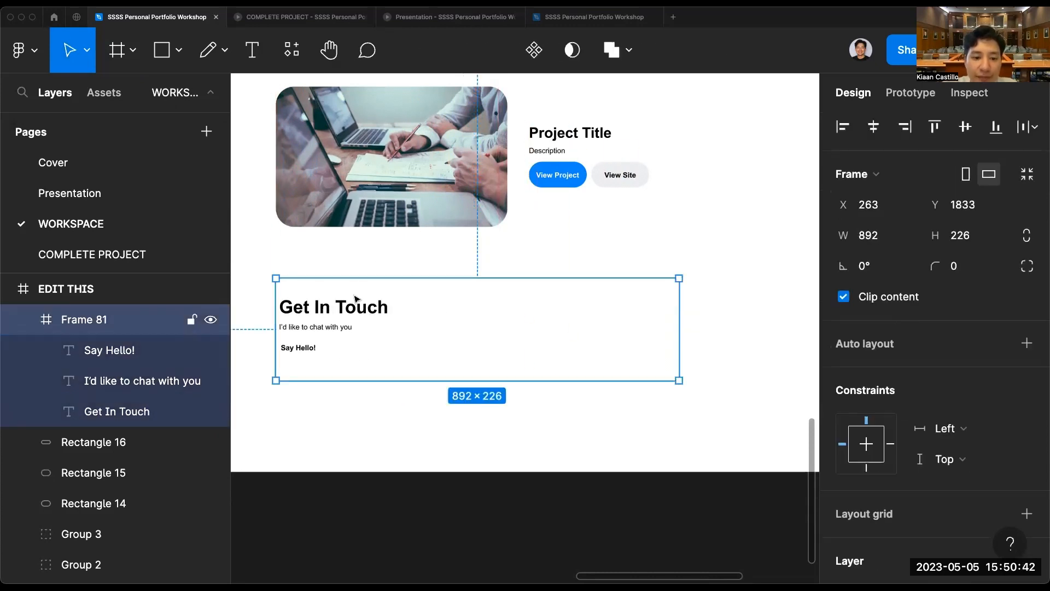
scroll(980, 392, down, 3)
click(994, 364)
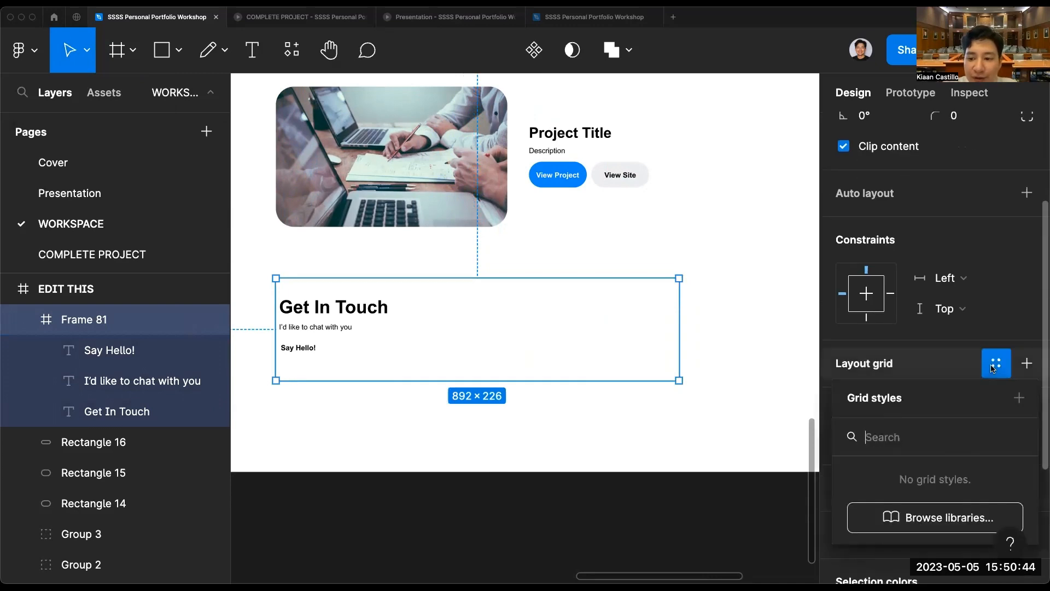
click(993, 367)
click(991, 353)
click(981, 402)
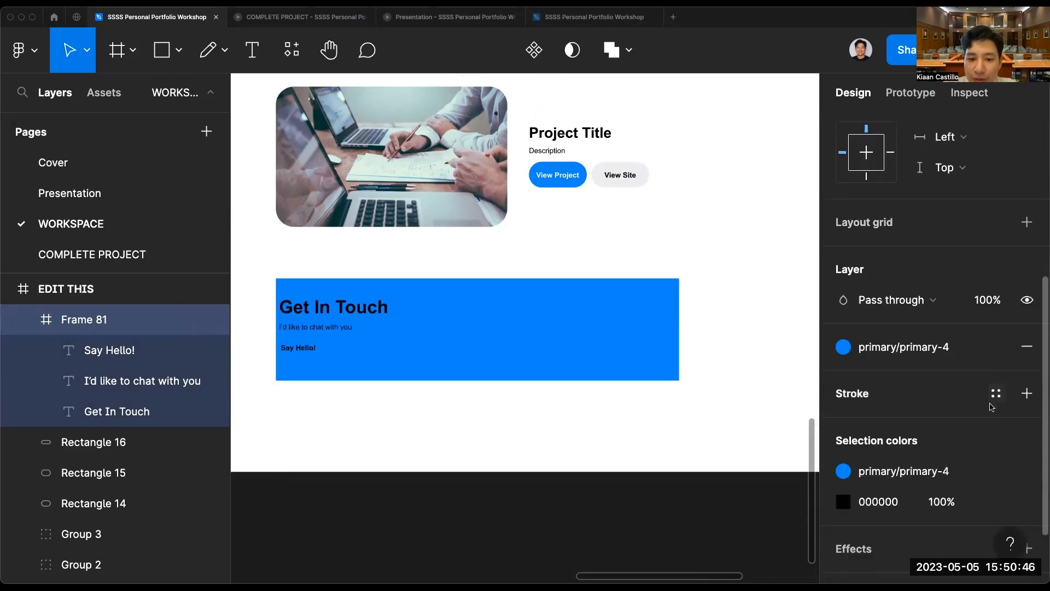
Set the frame's corner radius to 32.
scroll(958, 236, up, 5)
click(954, 267)
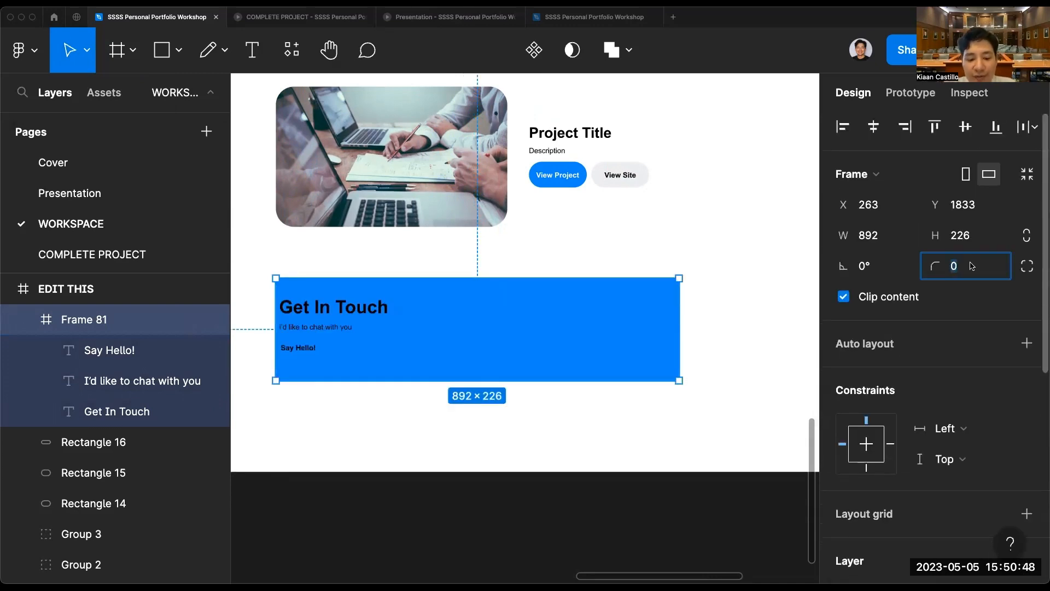
text(32)
key(Return)
click(633, 427)
scroll(273, 317, up, 2)
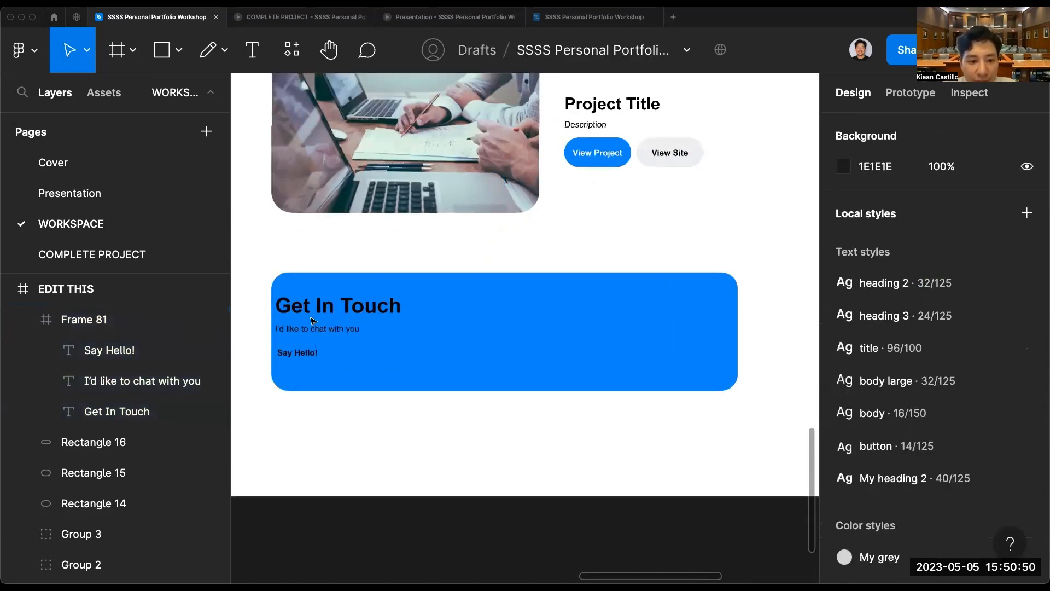
Shift the Get In Touch heading, subtext and Say Hello! text right inside the card.
click(313, 321)
double_click(356, 310)
shift+click(332, 329)
shift+click(322, 352)
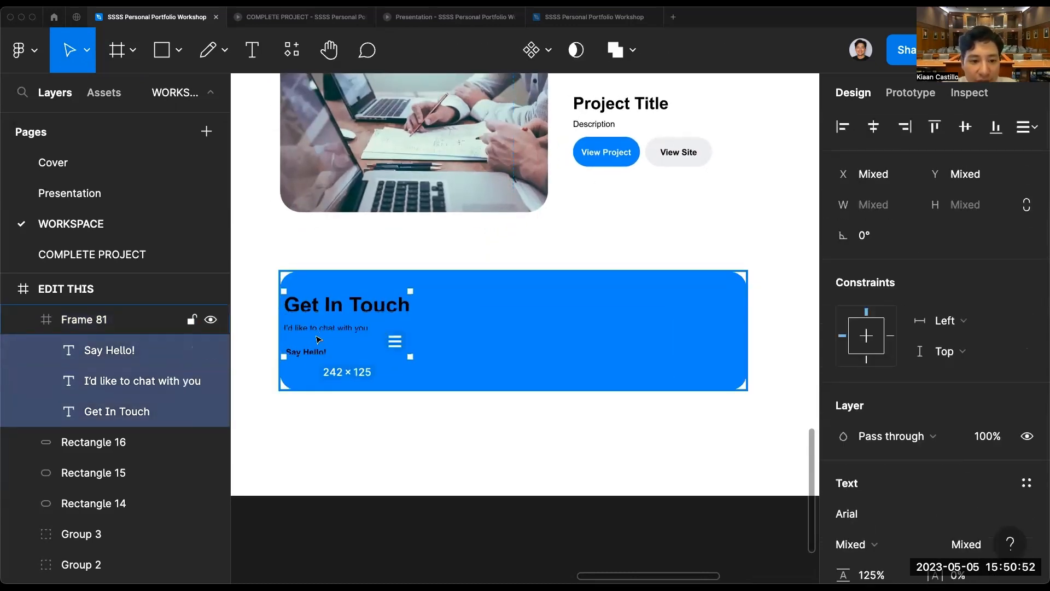
drag(328, 322, 351, 322)
click(425, 438)
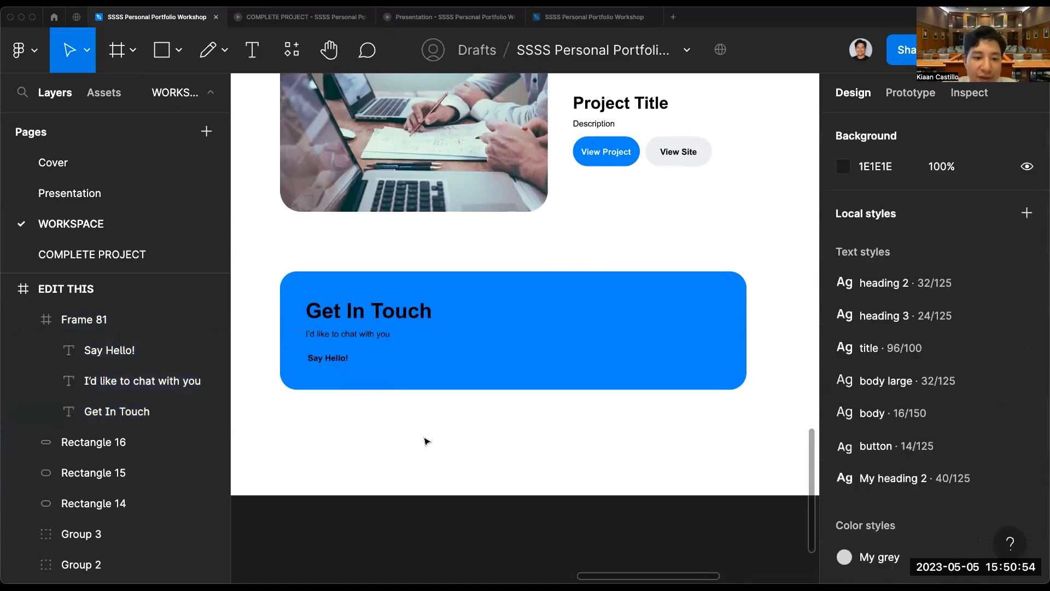
Select the Get In Touch heading, subtext and Say Hello! text together.
click(458, 346)
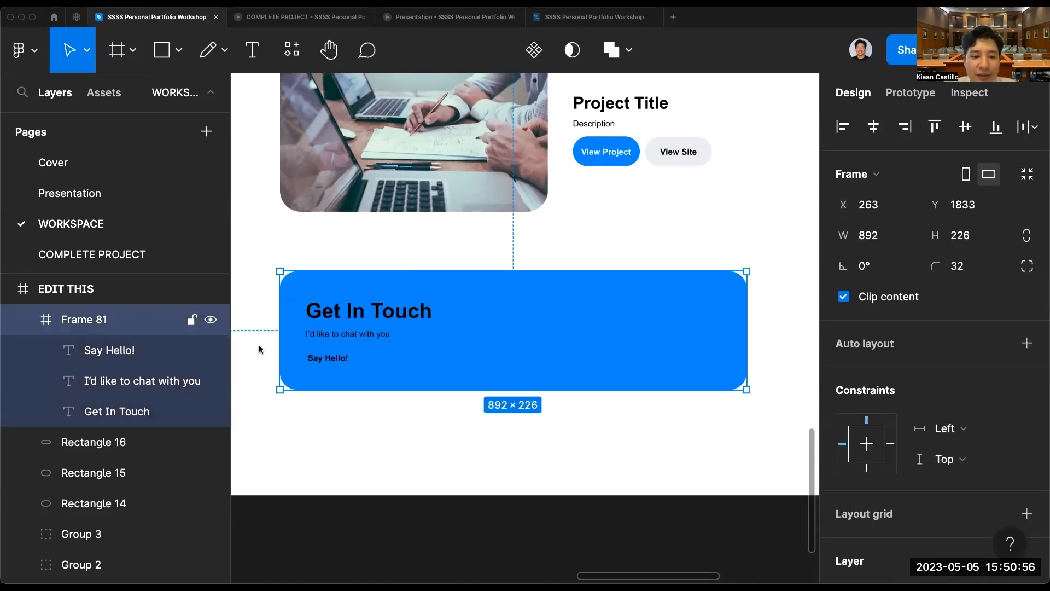
click(356, 317)
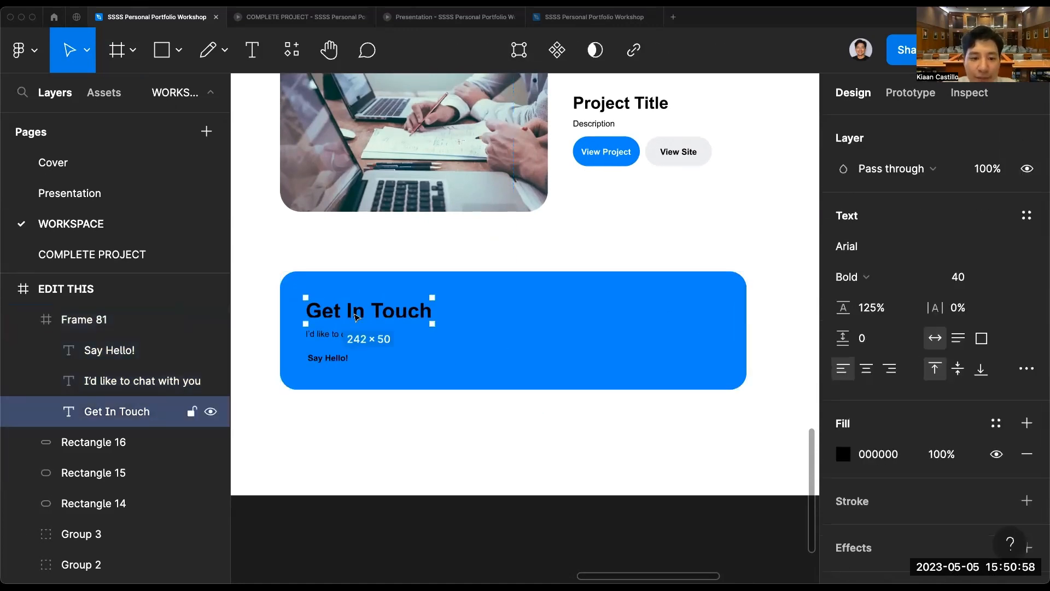
click(436, 424)
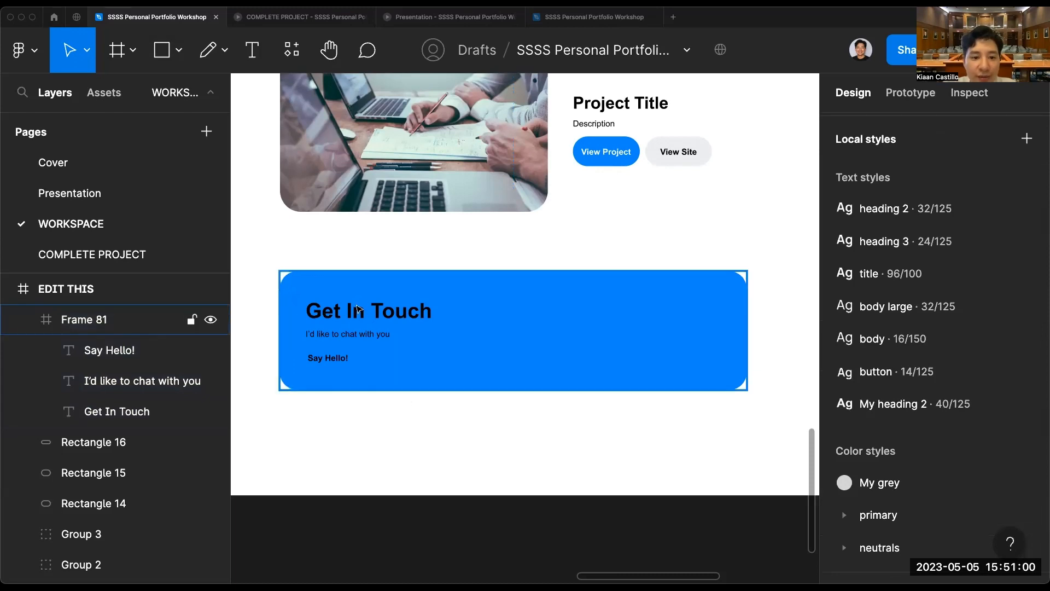
click(356, 309)
click(356, 309)
shift+click(328, 334)
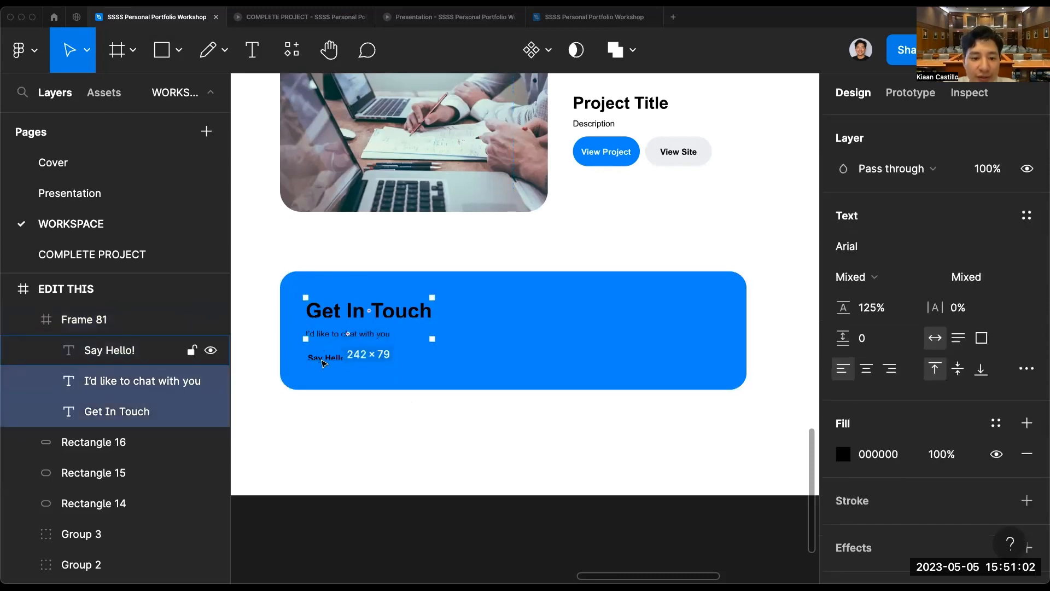
shift+click(324, 358)
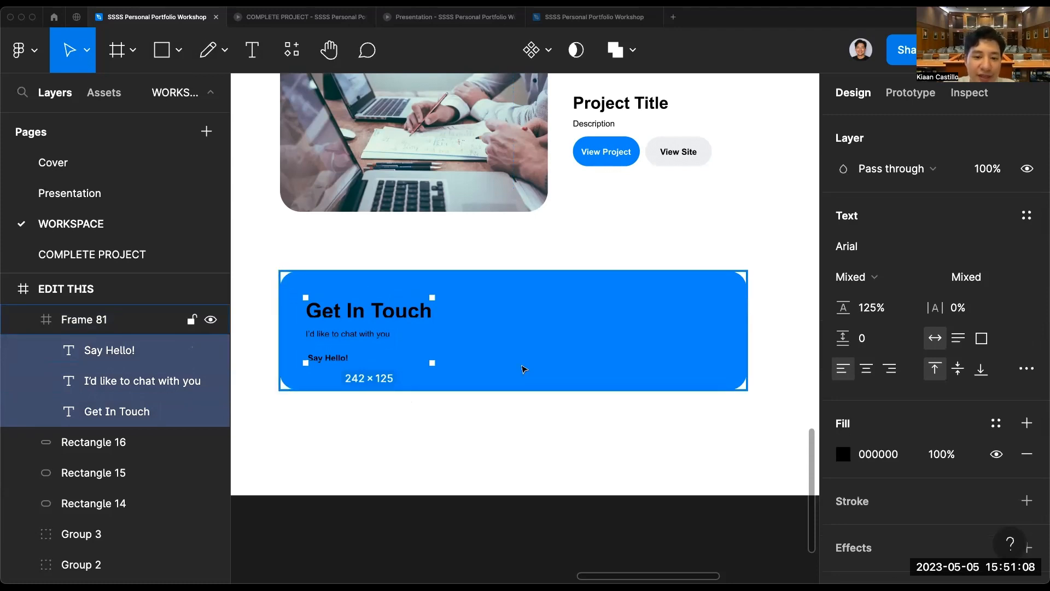
Apply the neutrals/white colour style to the three card texts.
click(429, 374)
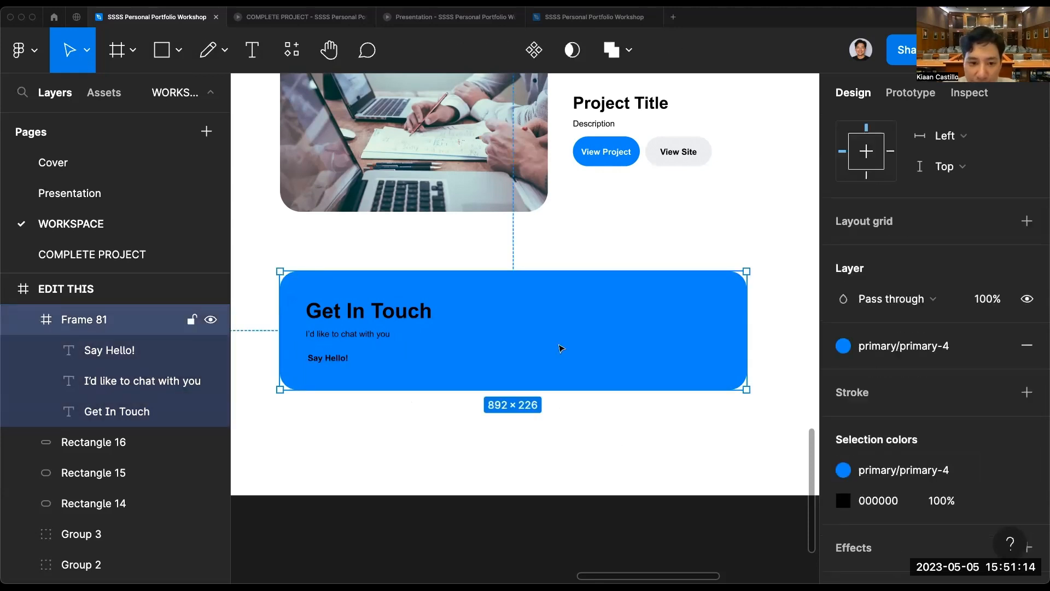
double_click(413, 327)
shift+click(348, 333)
shift+click(328, 358)
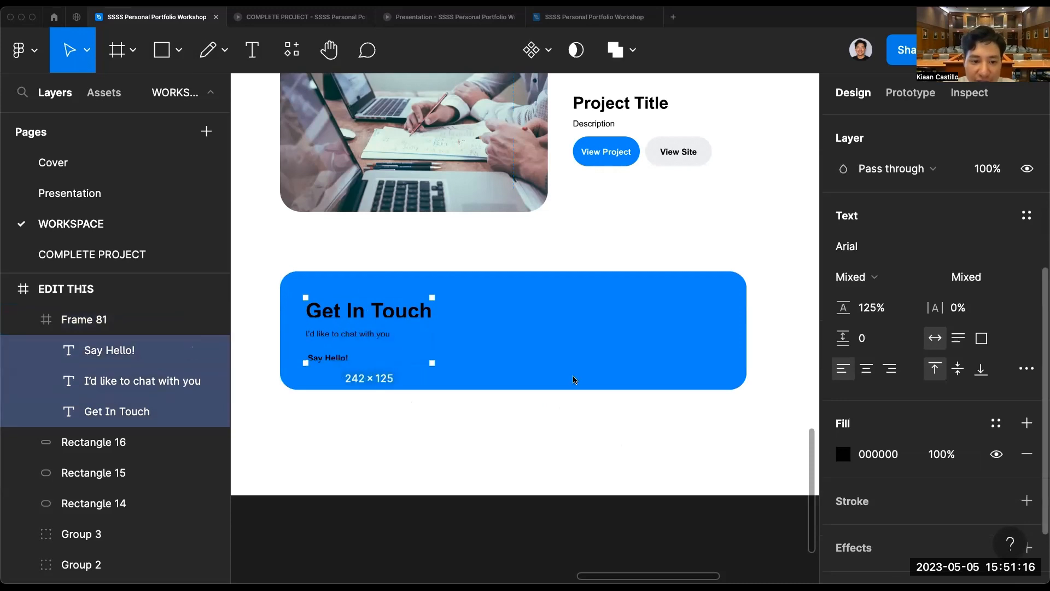
click(996, 423)
click(858, 495)
click(748, 481)
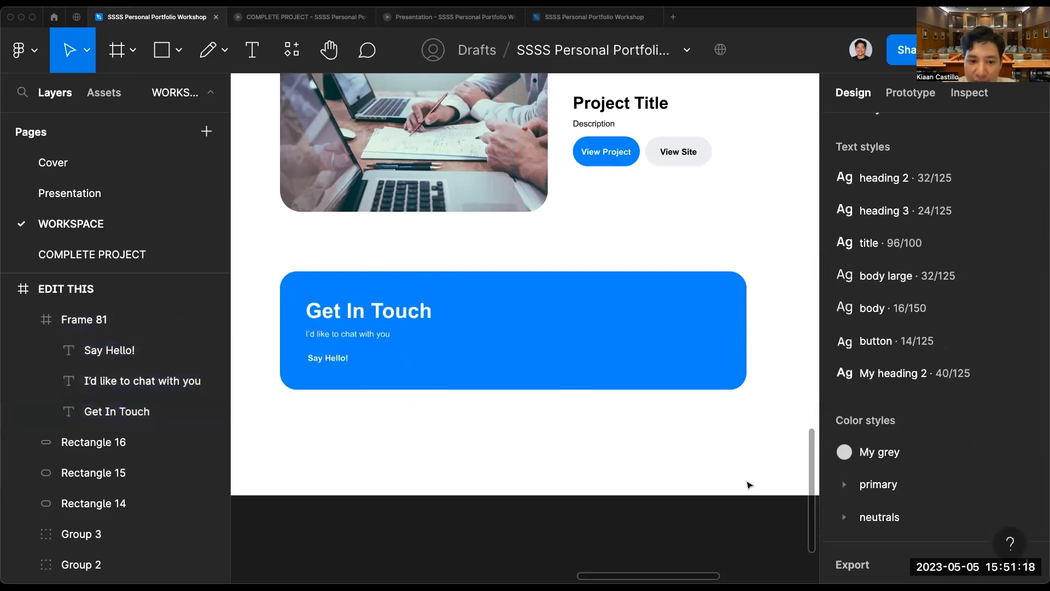
scroll(743, 479, down, 1)
scroll(428, 436, down, 1)
scroll(426, 435, up, 5)
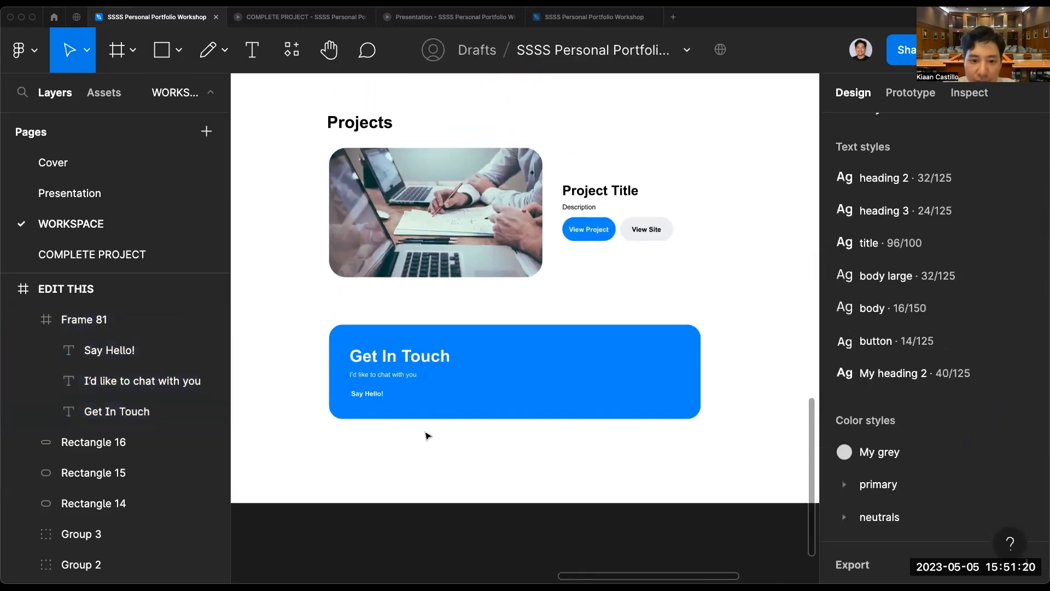
click(365, 388)
scroll(365, 389, up, 3)
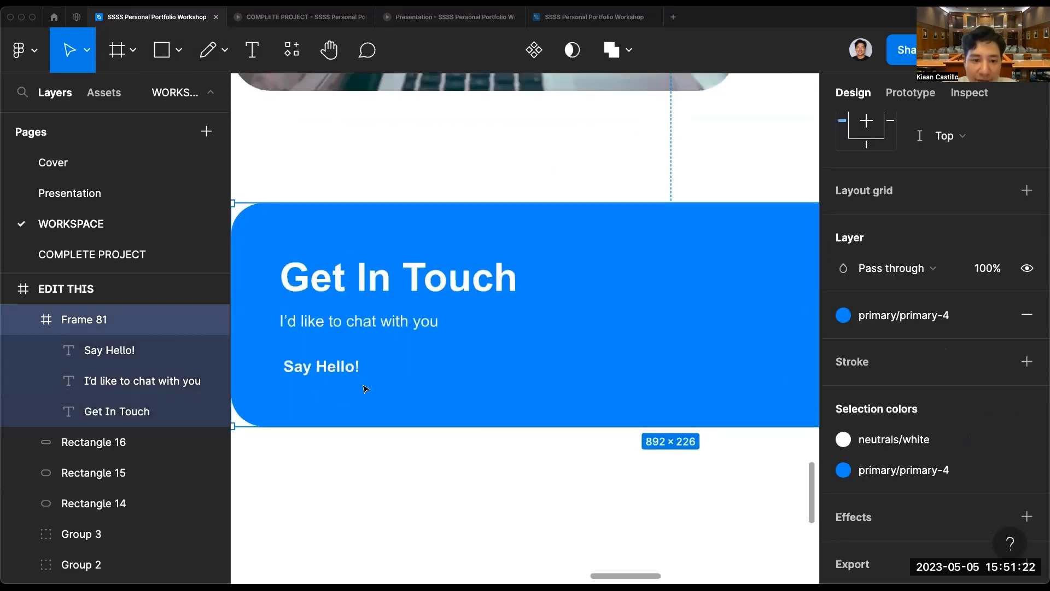
scroll(239, 91, left, 2)
Draw a neutrals/white rectangle below the subtext and send it behind the texts.
click(169, 68)
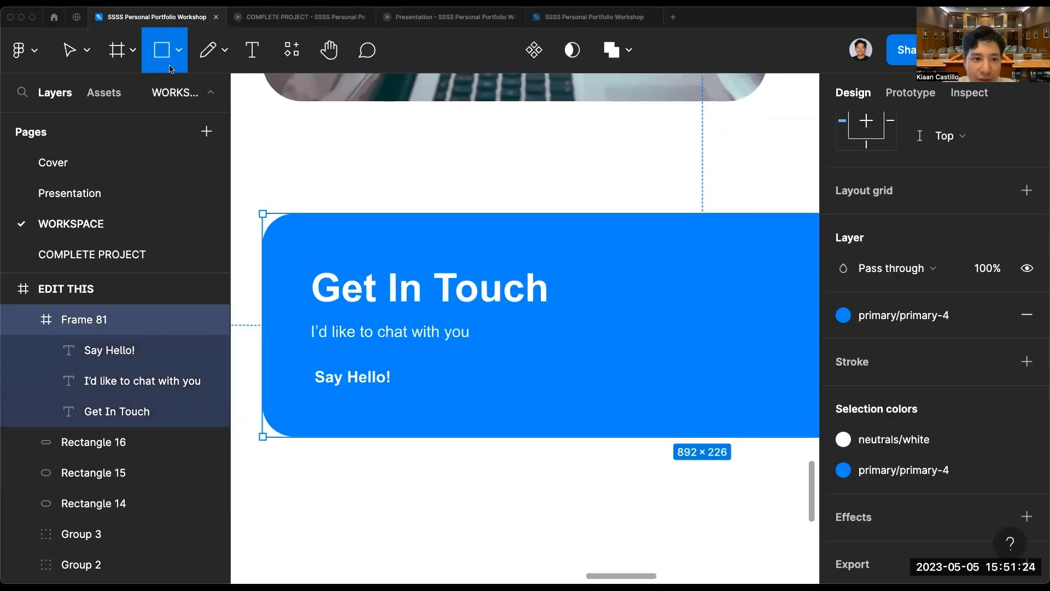
mouse_move(311, 361)
mouse_down()
mouse_move(436, 382)
mouse_move(435, 399)
mouse_up()
click(996, 393)
click(861, 495)
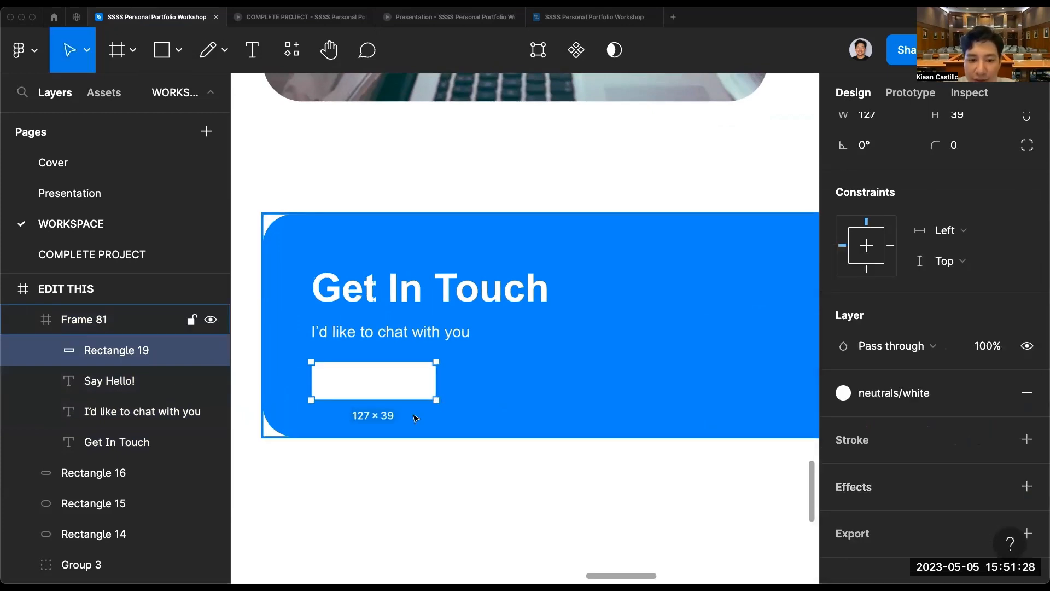
right_click(417, 388)
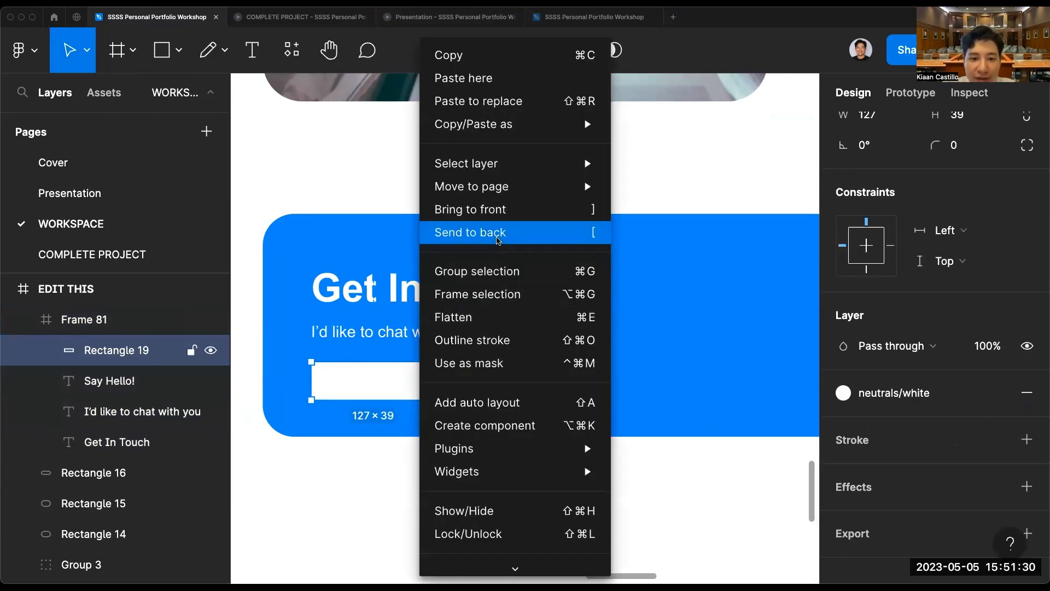
click(571, 237)
Colour Say Hello! primary/primary-5 and move it inside the white button.
double_click(363, 385)
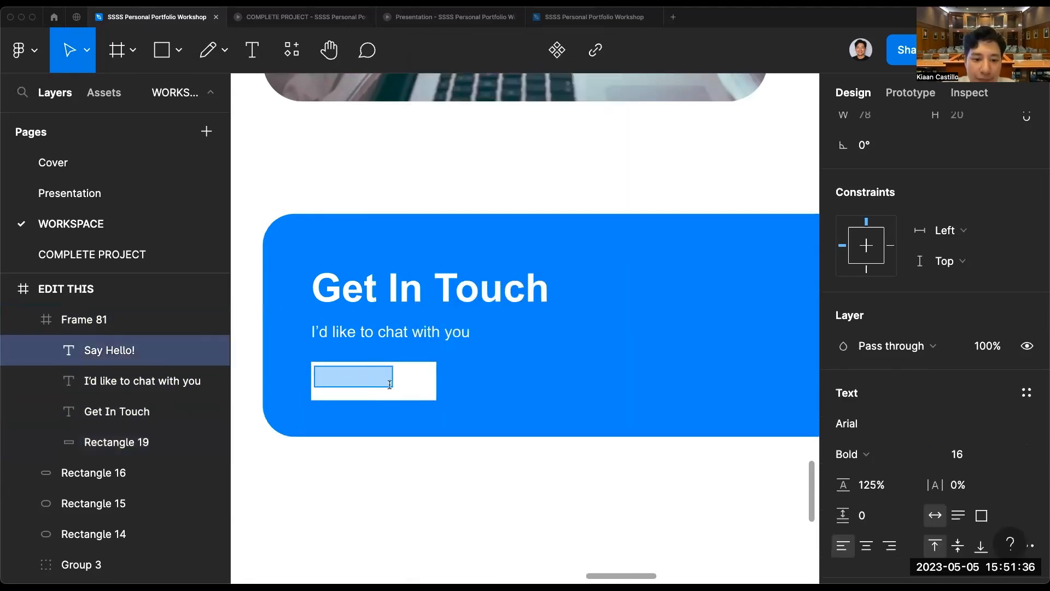
scroll(953, 428, down, 2)
click(996, 473)
click(981, 402)
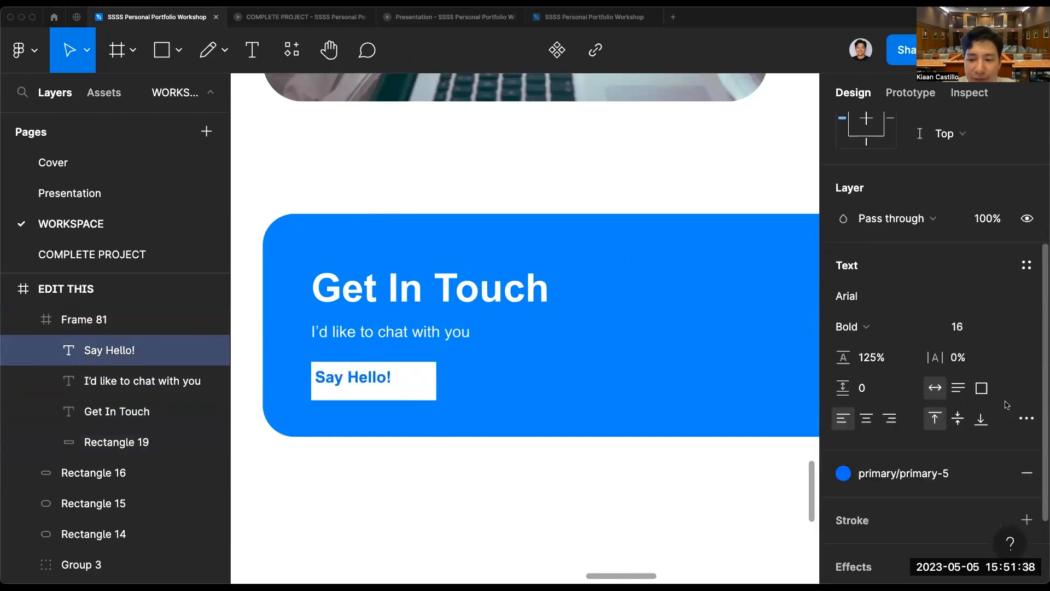
drag(389, 374, 423, 381)
Round the white button's corners to a radius of 24.
double_click(424, 382)
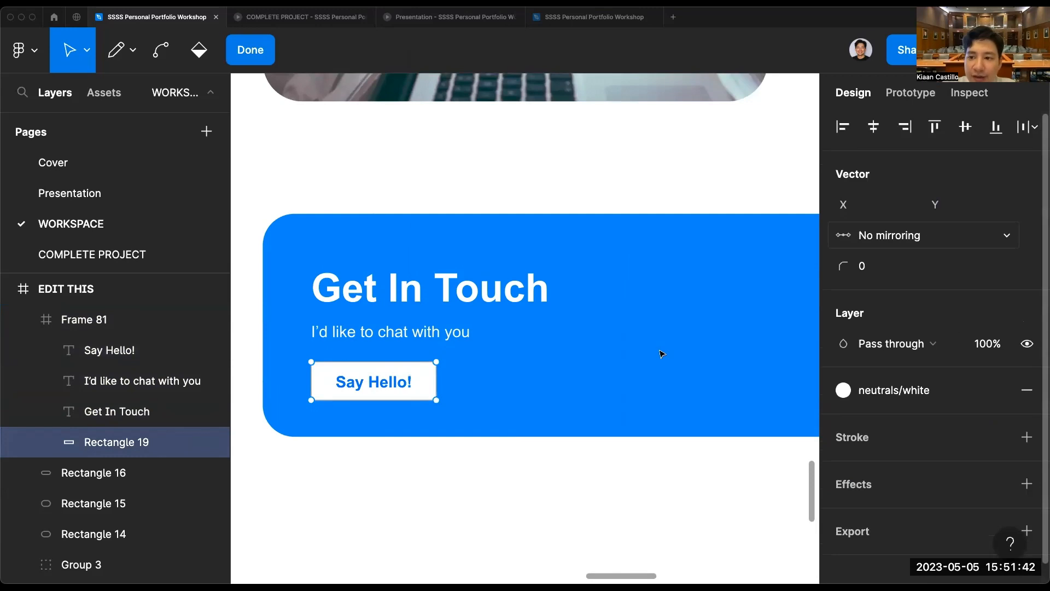
key(Escape)
click(990, 241)
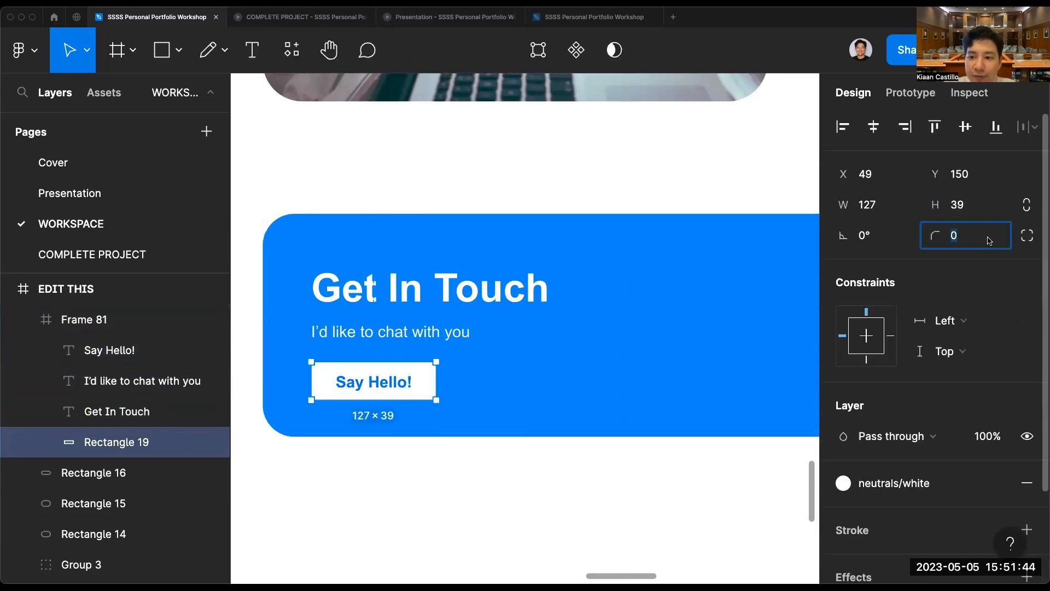
text(24)
key(Return)
click(701, 497)
scroll(701, 497, down, 8)
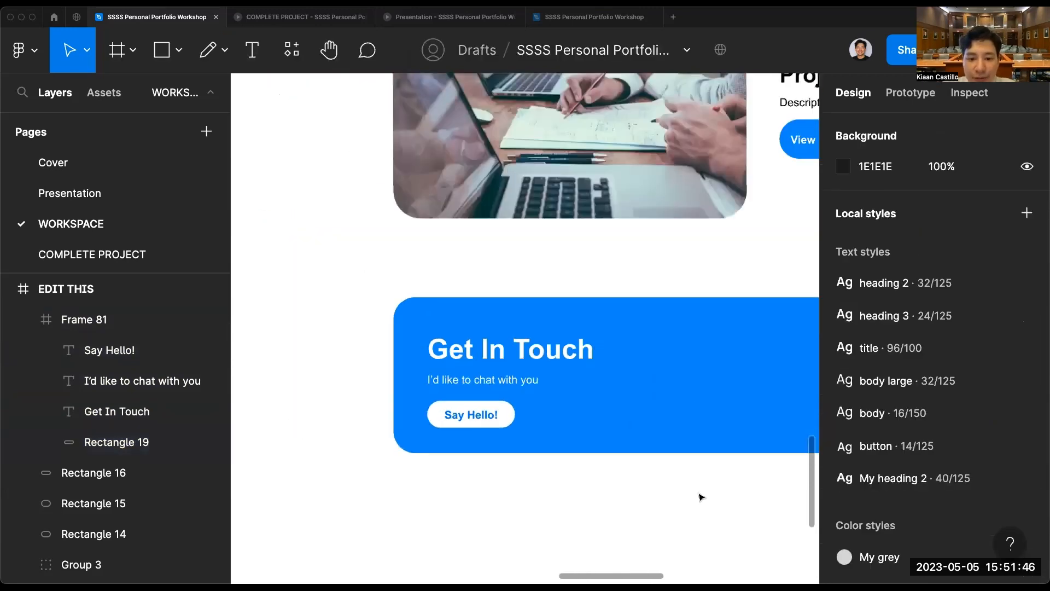
scroll(701, 497, right, 4)
scroll(702, 497, up, 3)
scroll(702, 497, down, 4)
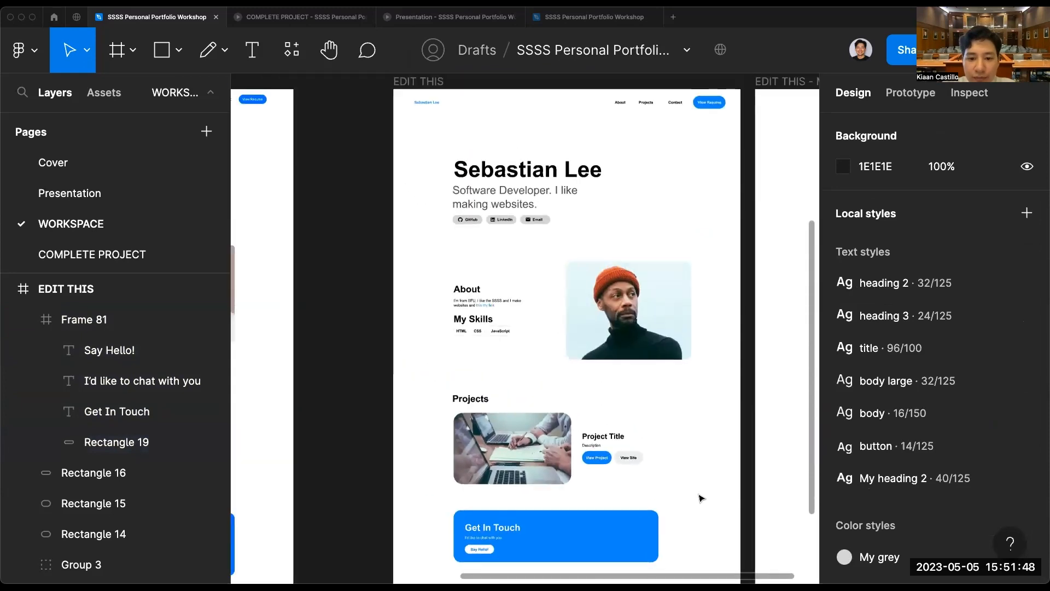
scroll(701, 498, right, 1)
scroll(701, 498, up, 1)
scroll(702, 499, down, 1)
scroll(702, 498, right, 1)
scroll(702, 498, up, 1)
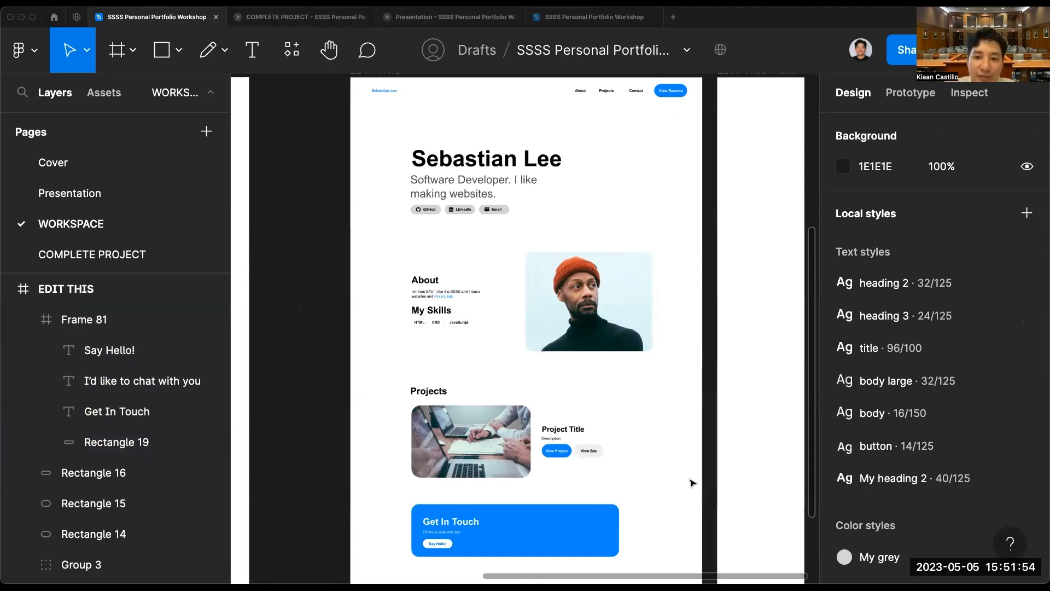
scroll(692, 483, up, 1)
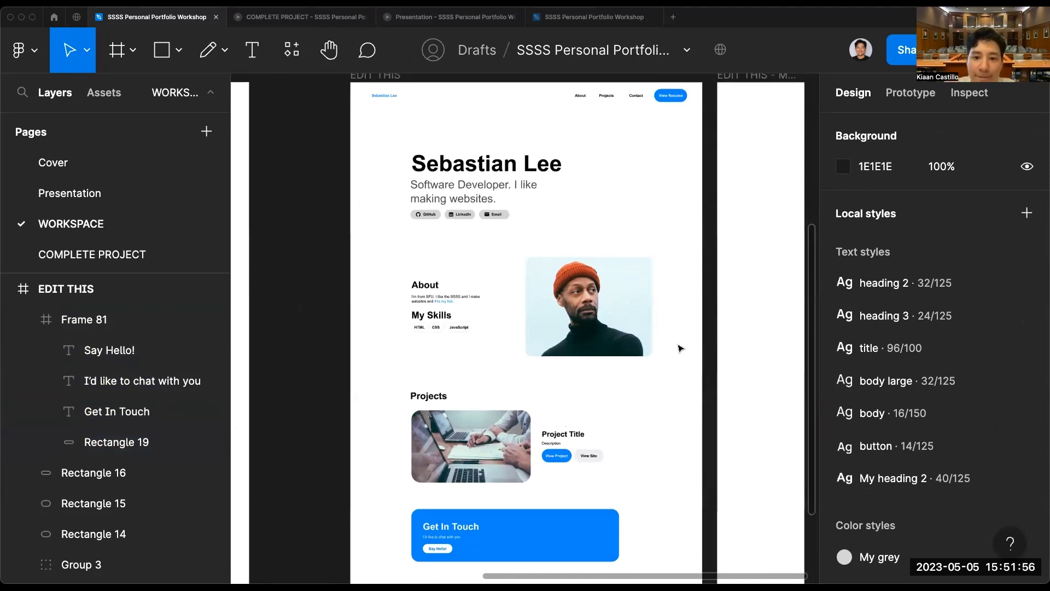
scroll(679, 348, down, 5)
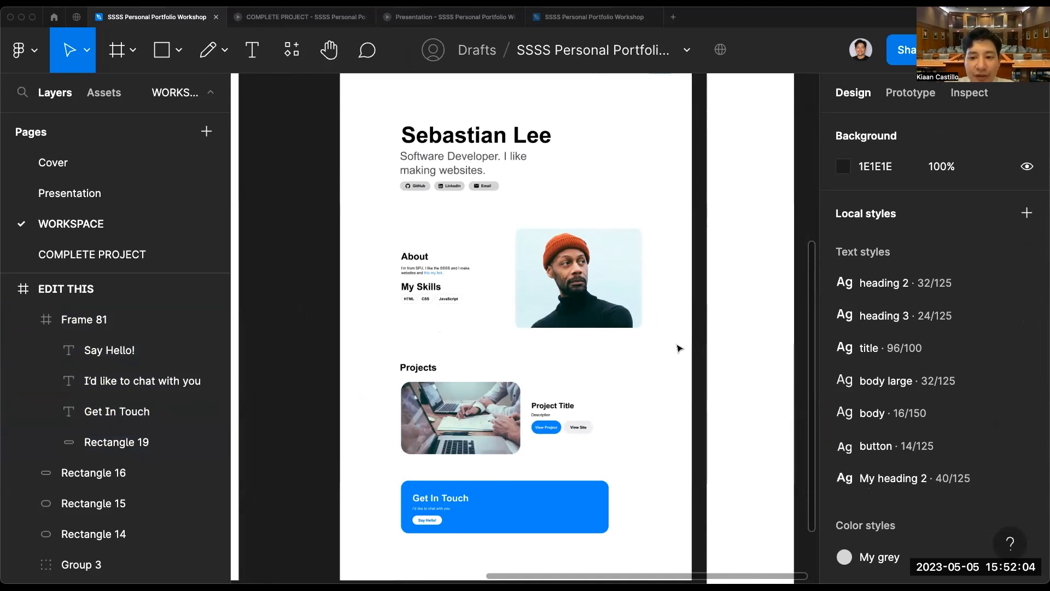
scroll(678, 348, right, 2)
scroll(678, 349, up, 1)
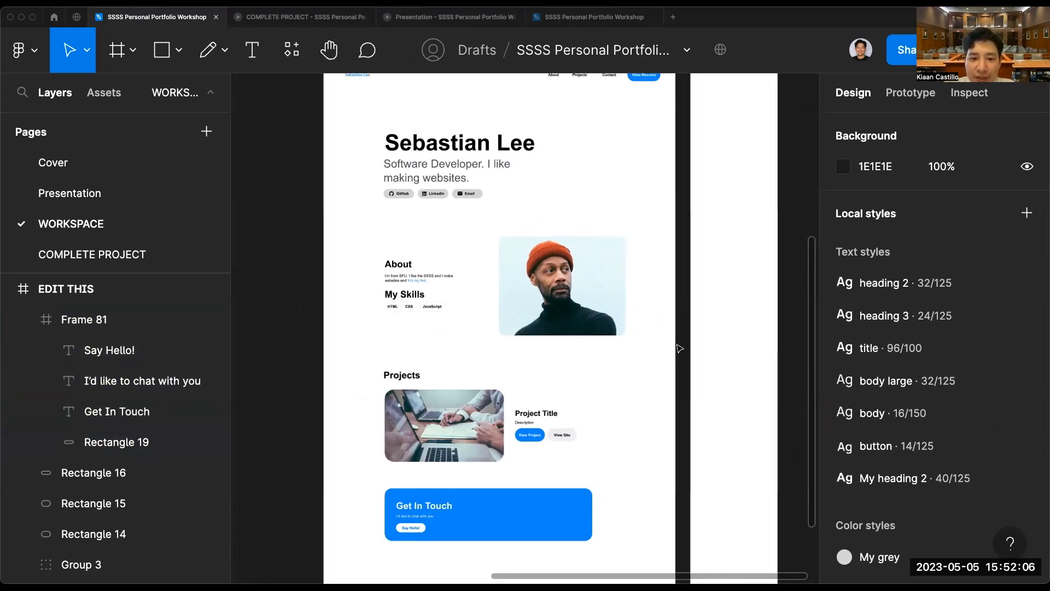
scroll(659, 331, down, 1)
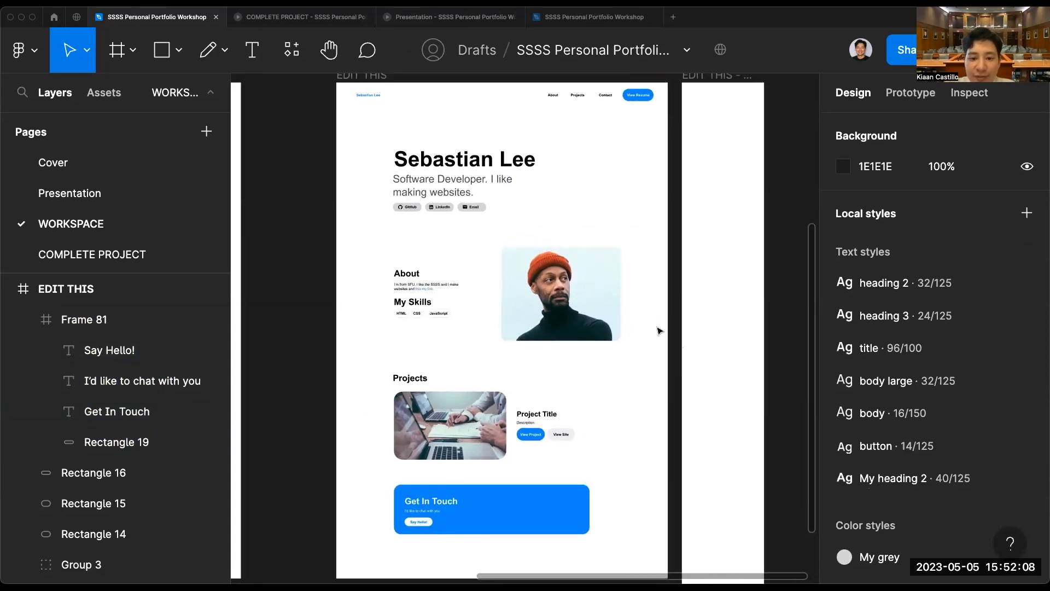
scroll(659, 330, right, 1)
scroll(659, 330, up, 1)
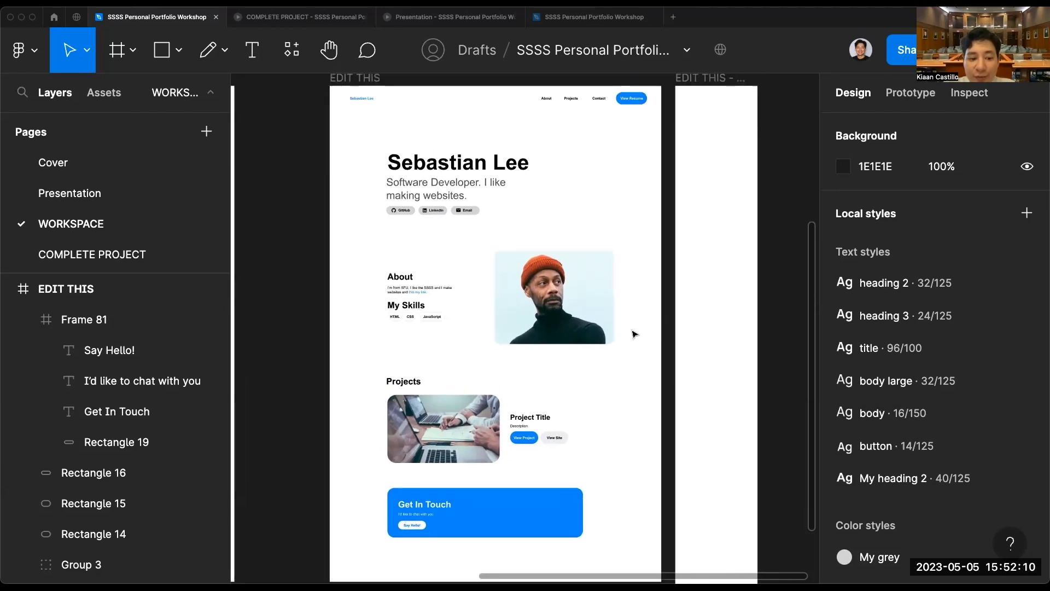
scroll(633, 333, left, 5)
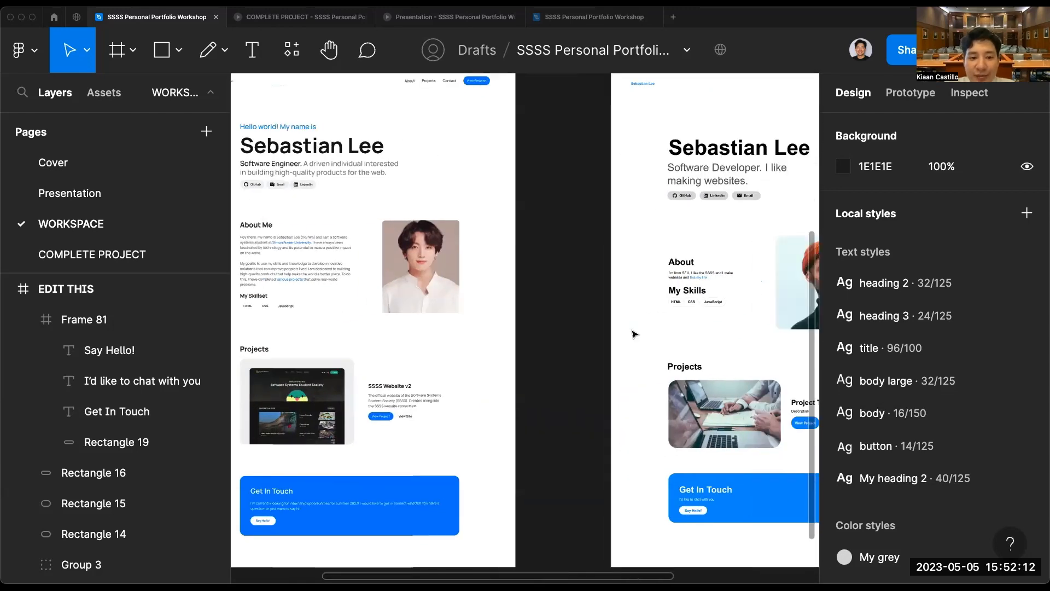
scroll(633, 334, right, 2)
scroll(697, 332, left, 4)
scroll(698, 333, up, 1)
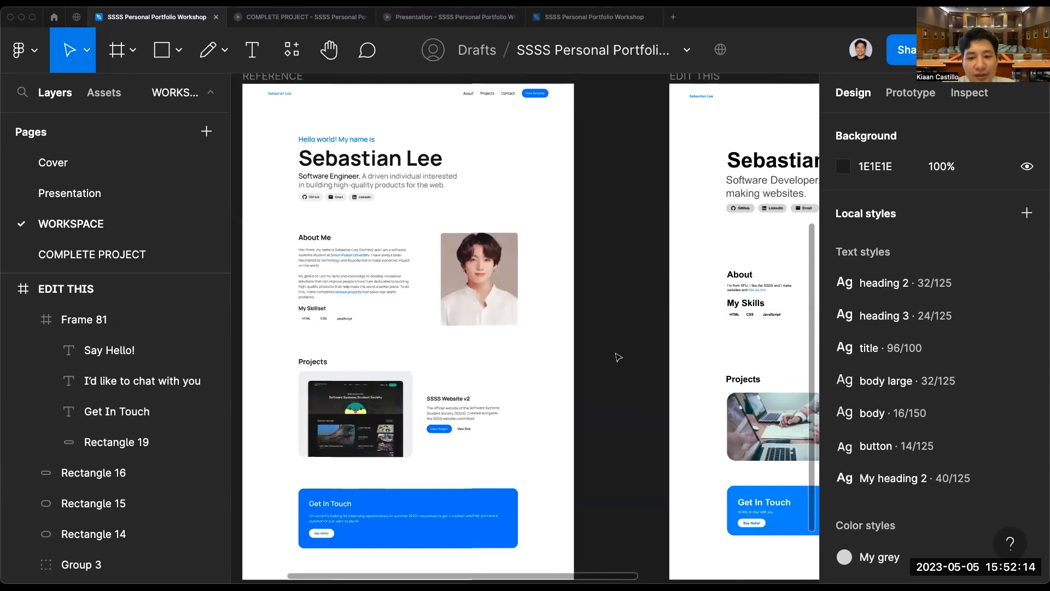
scroll(618, 357, right, 3)
scroll(618, 357, right, 3)
scroll(618, 357, down, 1)
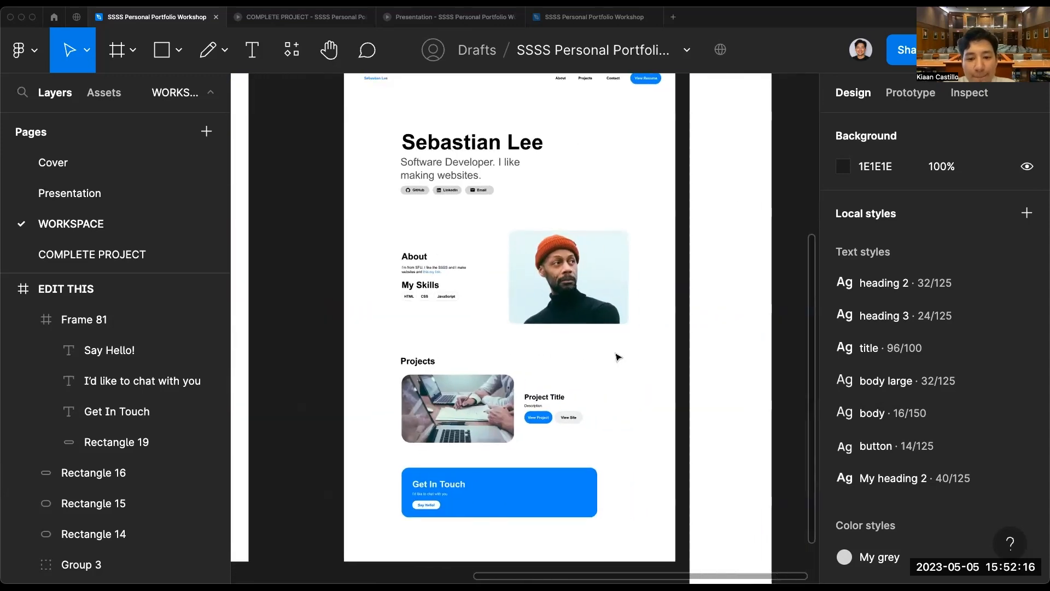
scroll(618, 357, left, 1)
scroll(618, 357, right, 2)
scroll(618, 357, up, 1)
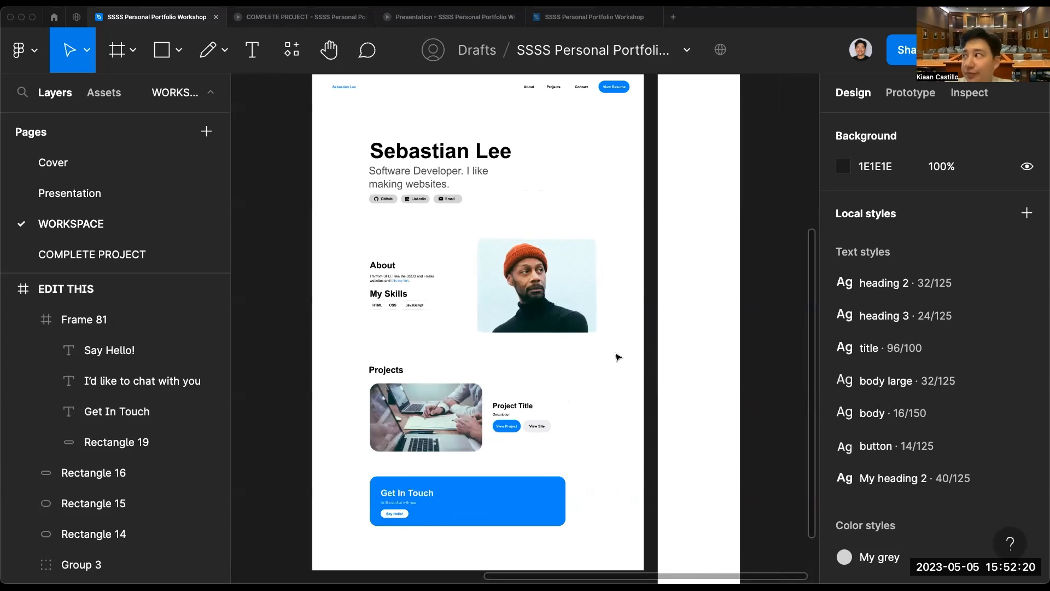
scroll(618, 357, up, 1)
scroll(618, 357, left, 1)
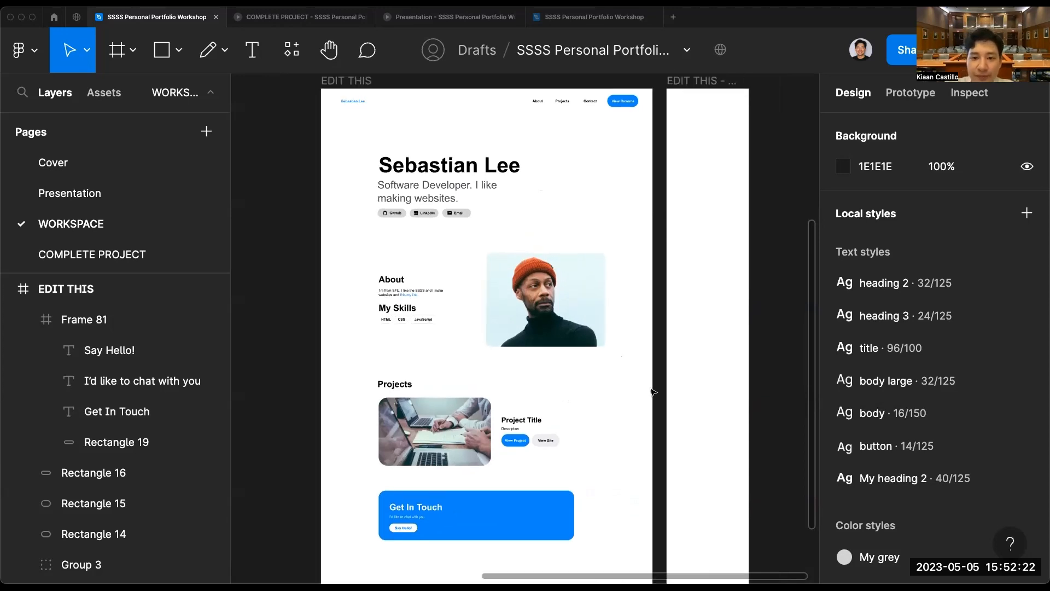
scroll(653, 392, right, 1)
scroll(653, 391, down, 1)
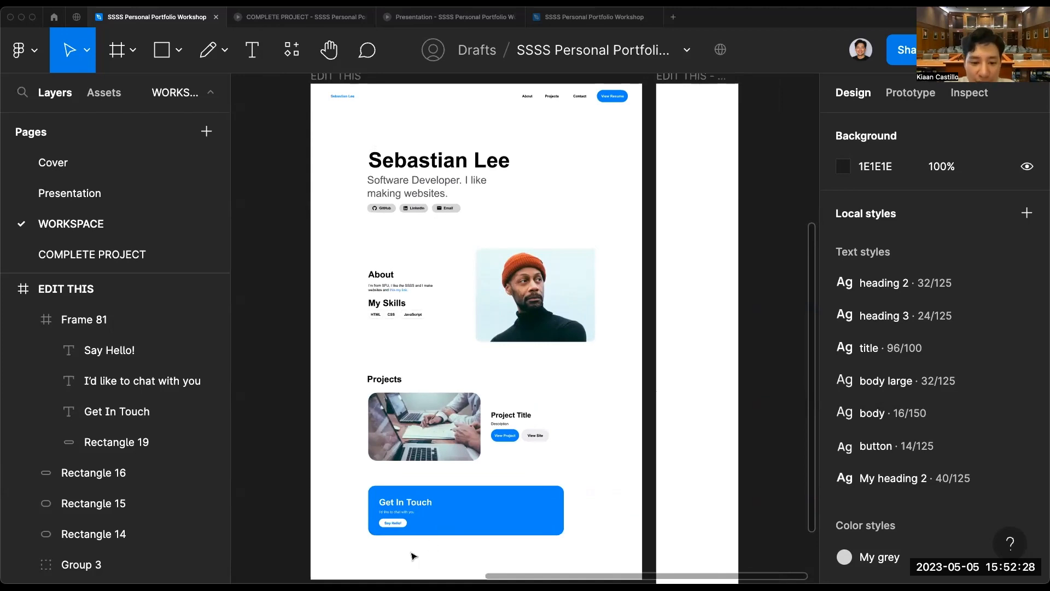
scroll(413, 556, up, 5)
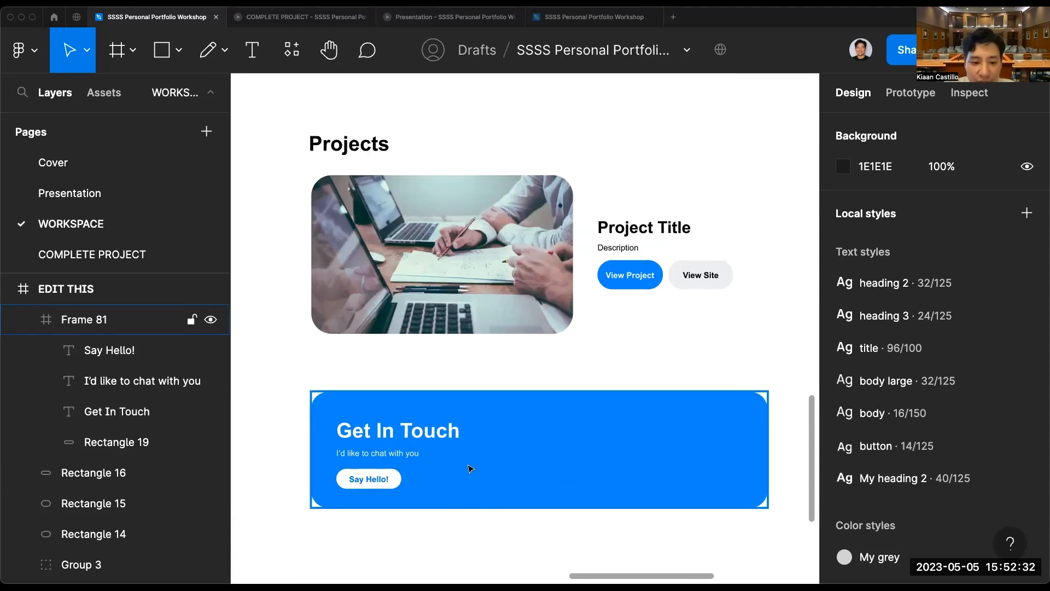
Ungroup the Get In Touch frame into its separate layers.
scroll(469, 468, down, 3)
scroll(469, 468, right, 1)
click(447, 392)
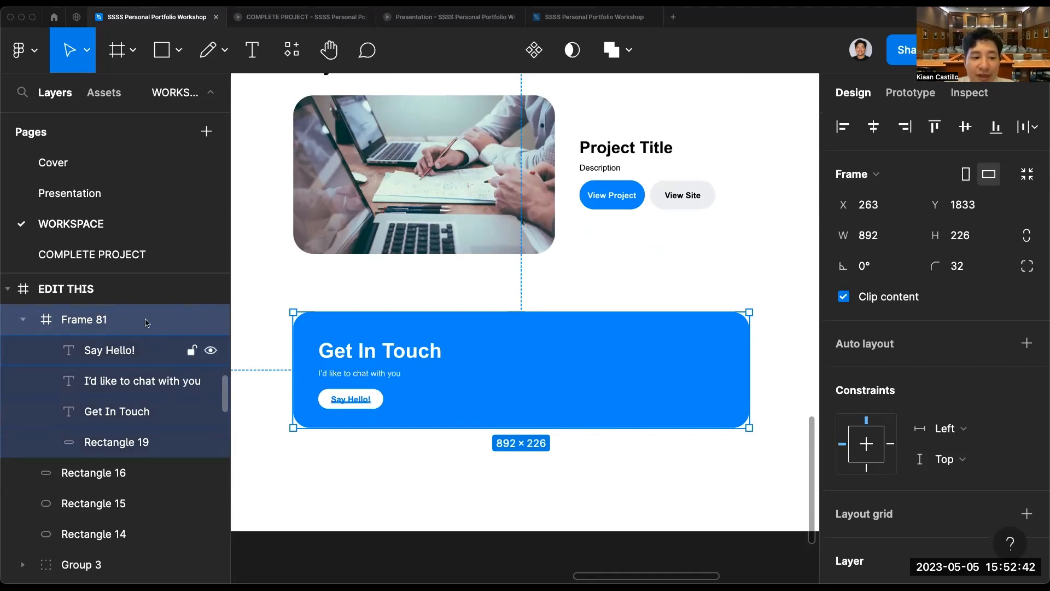
right_click(146, 323)
click(197, 270)
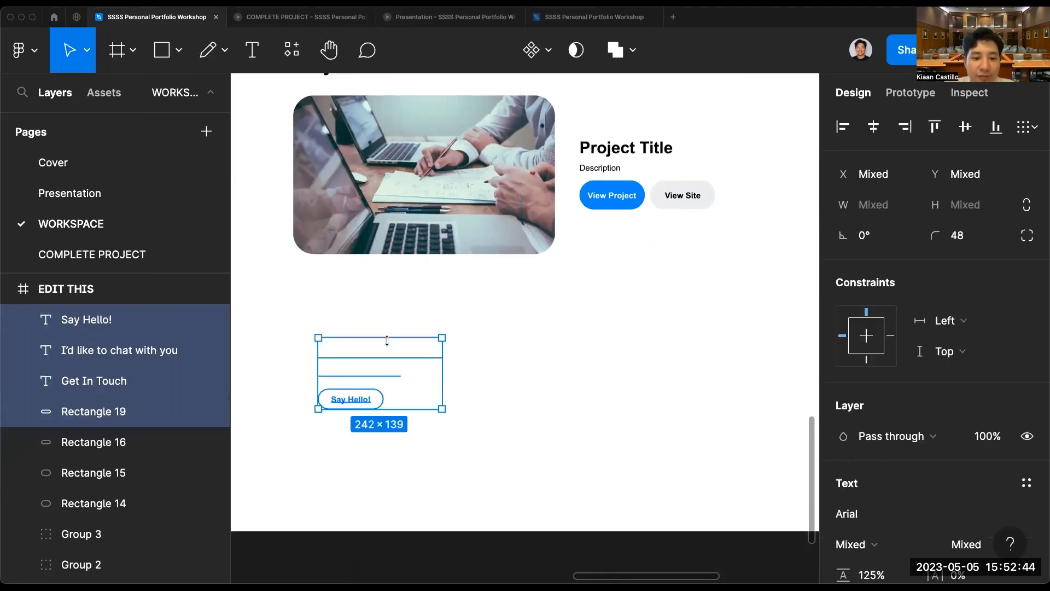
Apply the neutrals/black colour style to the selected layers.
scroll(978, 403, down, 10)
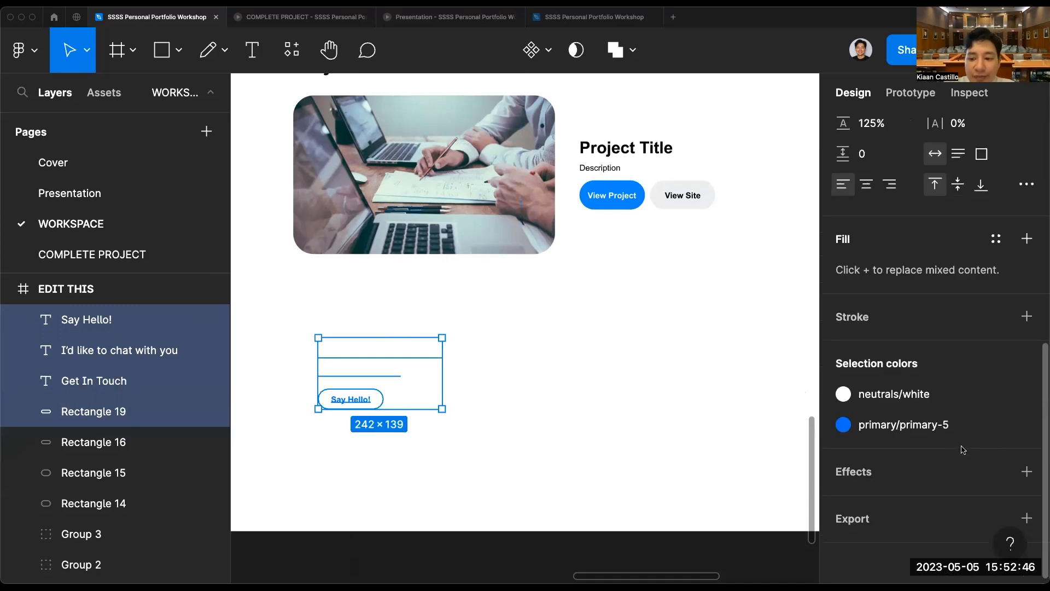
click(996, 239)
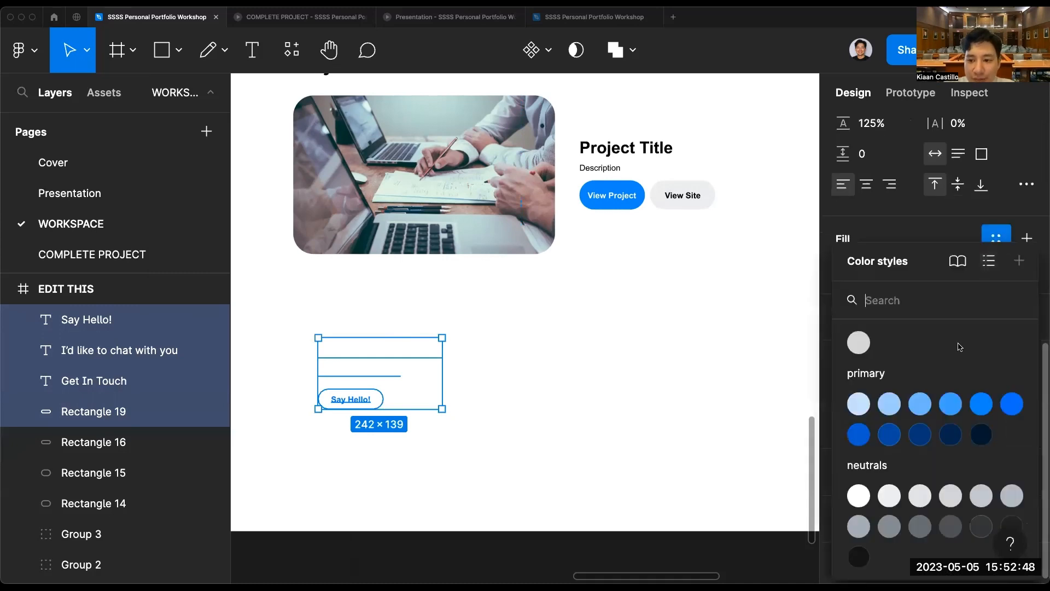
click(855, 555)
Make the Say Hello! text neutrals/white.
click(346, 404)
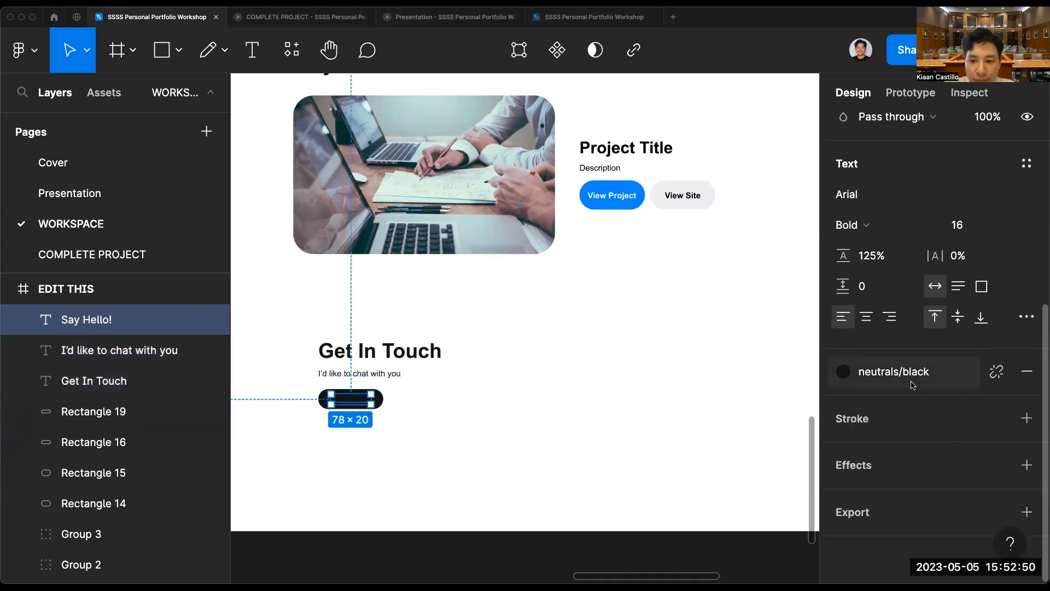
click(864, 371)
click(861, 495)
click(741, 441)
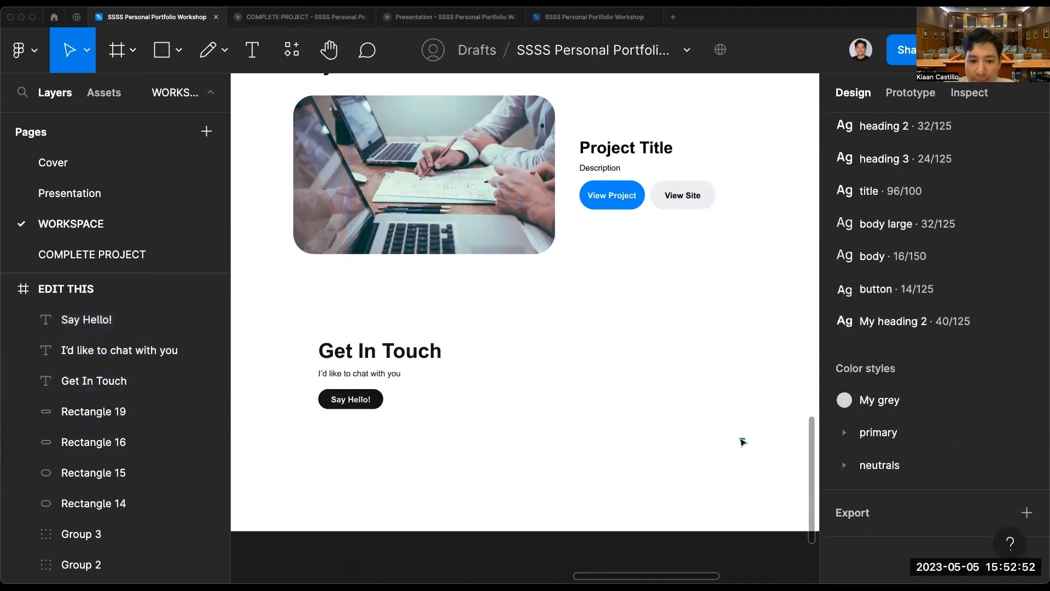
scroll(555, 418, down, 1)
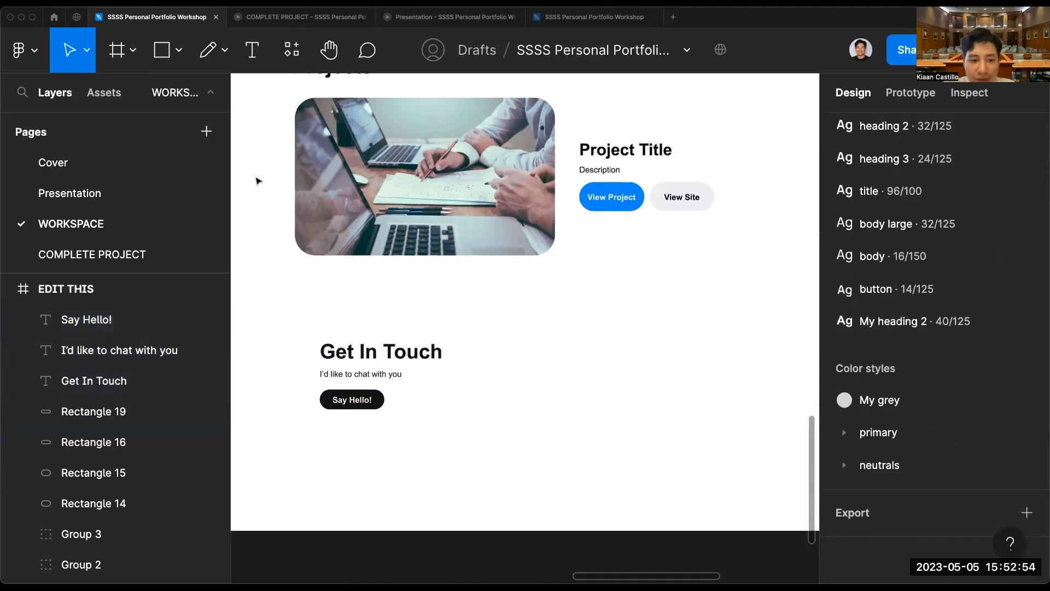
Draw a frame around the Get In Touch section filled with primary/primary-4 blue.
key(f)
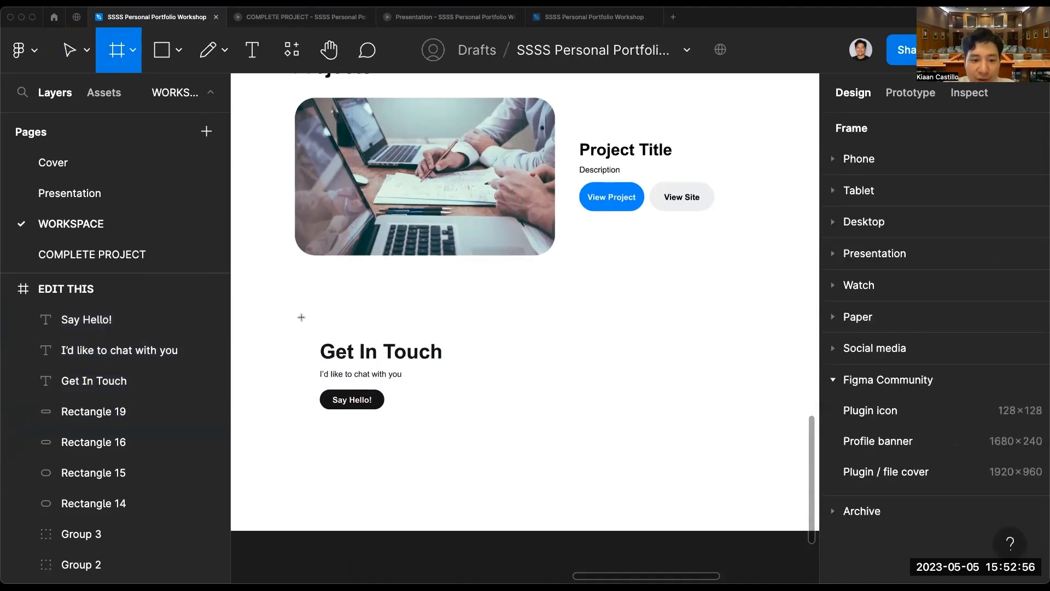
drag(300, 312, 792, 443)
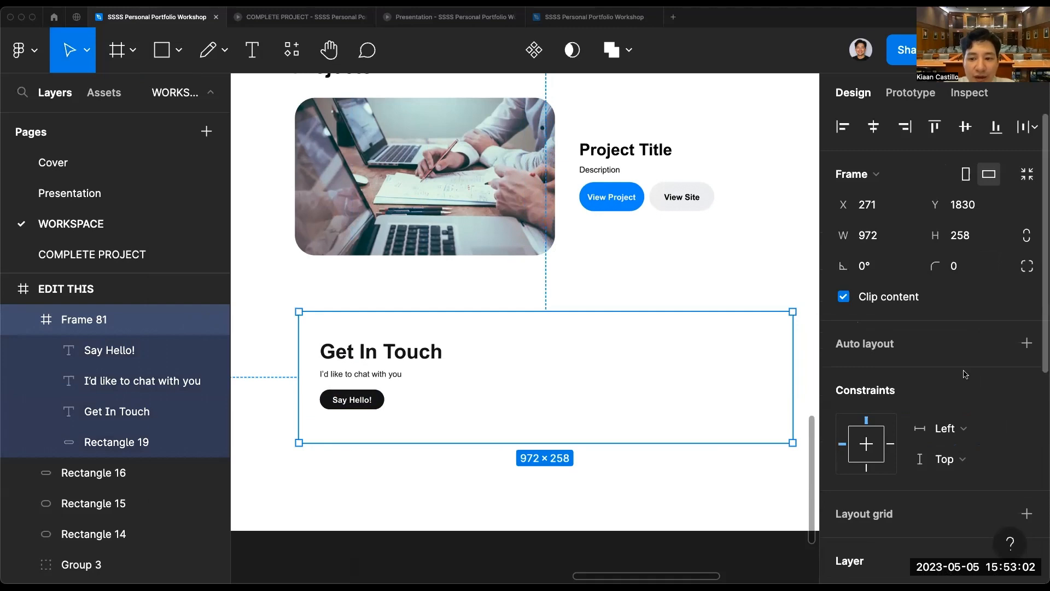
scroll(974, 287, down, 7)
click(996, 261)
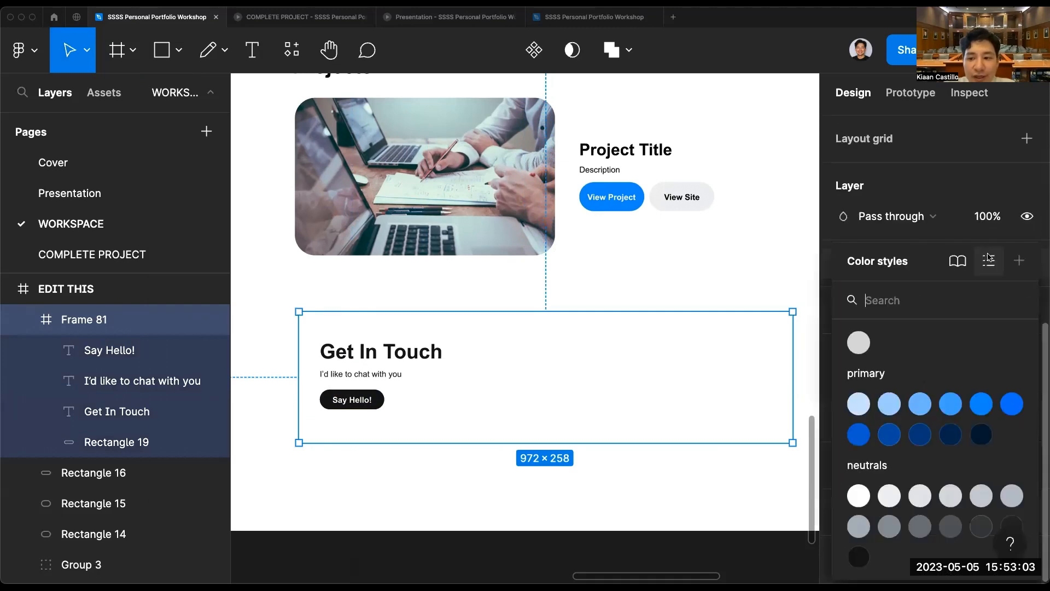
click(981, 403)
Set the new frame's corner radius to 32.
scroll(975, 282, up, 7)
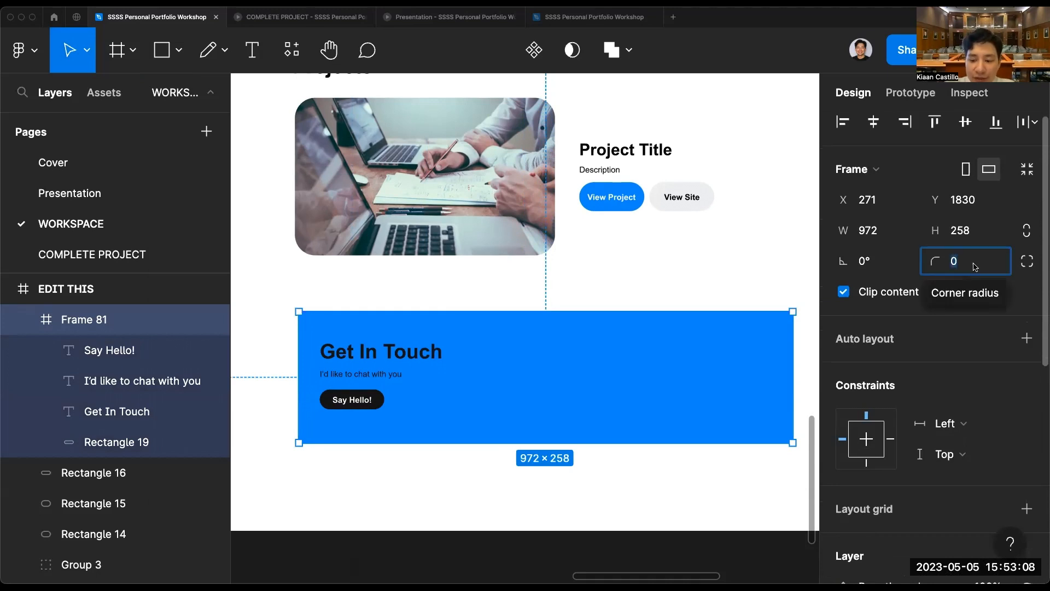
click(976, 267)
text(32)
key(Return)
text(64)
key(Return)
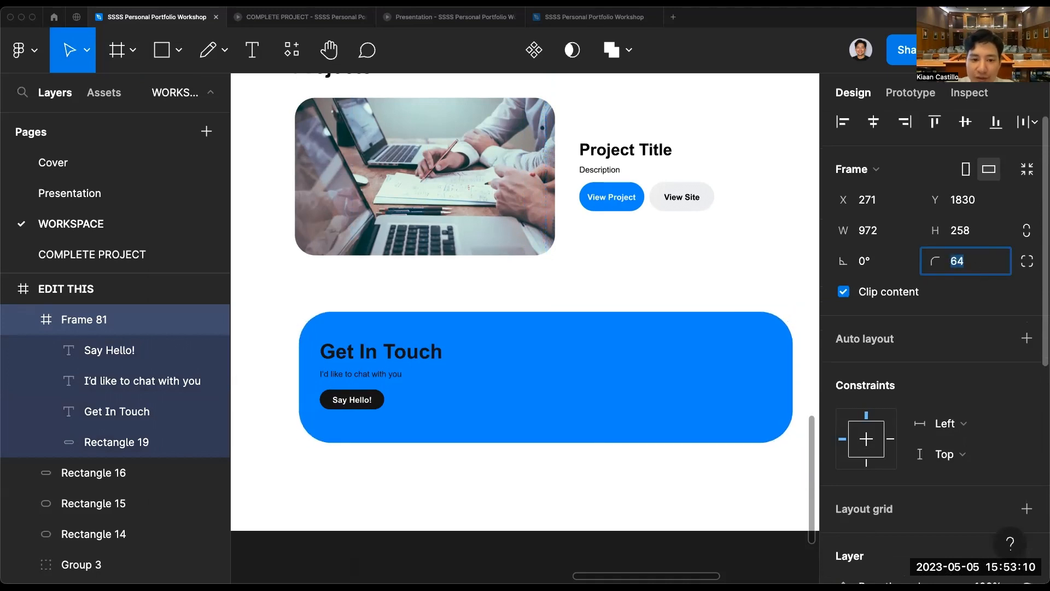
key(shift+Down)
key(shift+Down)
key(shift+Down)
key(shift+Down)
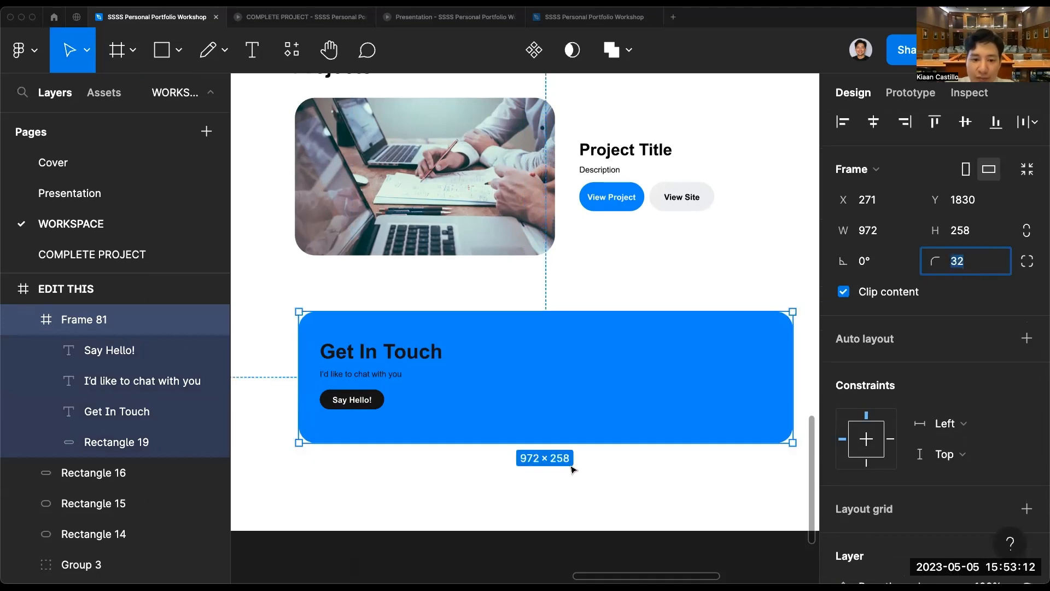
click(573, 469)
click(553, 405)
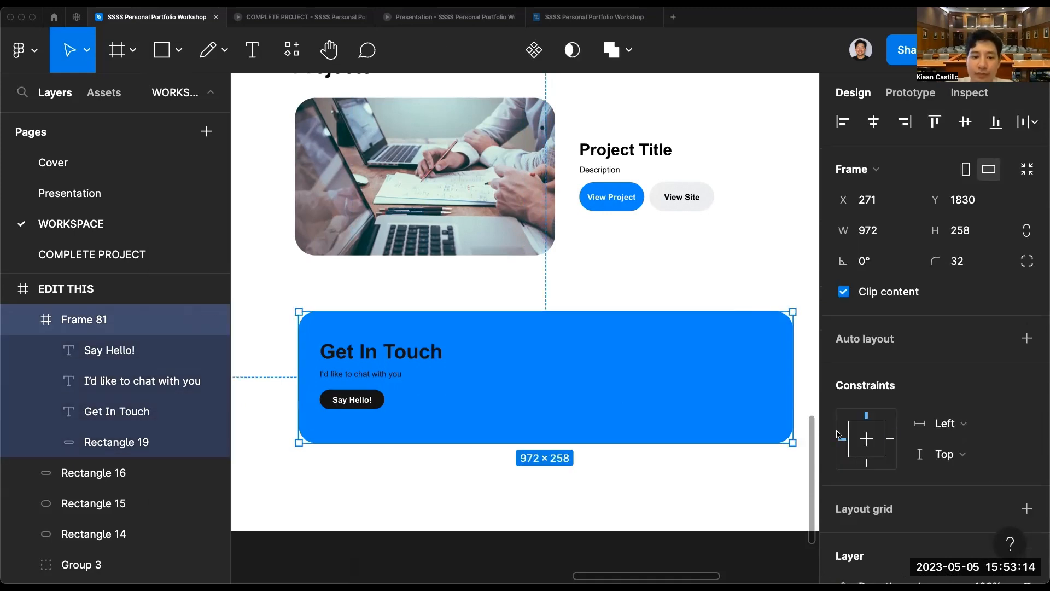
click(470, 485)
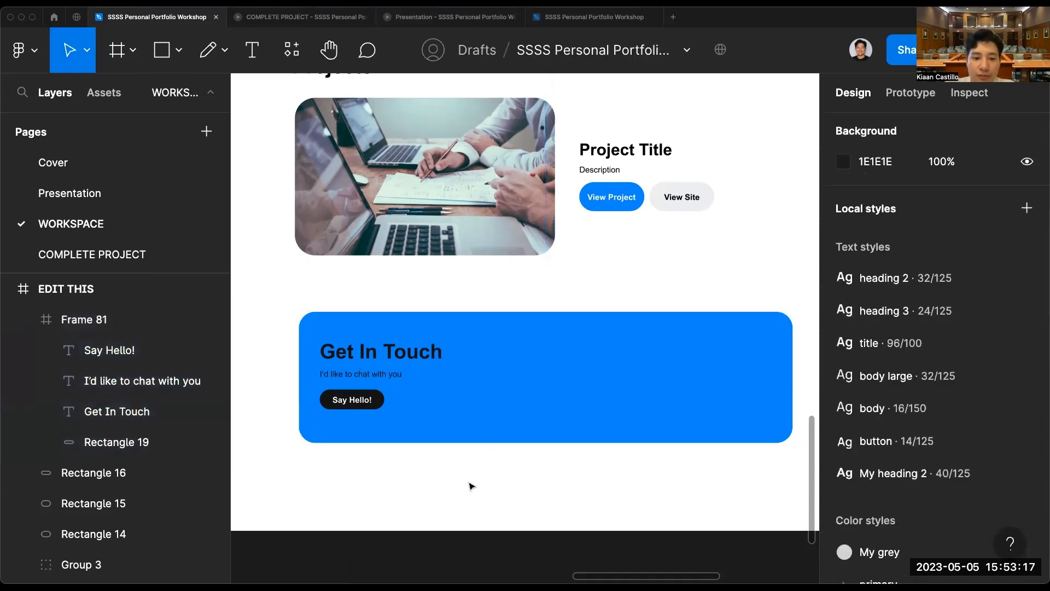
Apply the neutrals/white fill style to the Get In Touch heading and its subtext.
click(473, 380)
click(396, 360)
shift+click(352, 378)
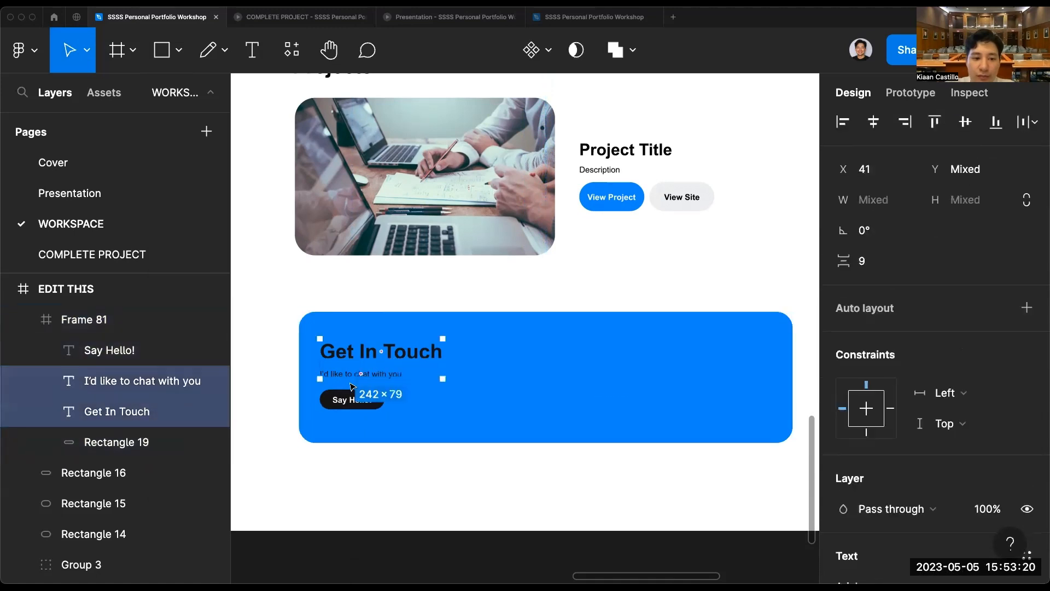
scroll(874, 506, down, 5)
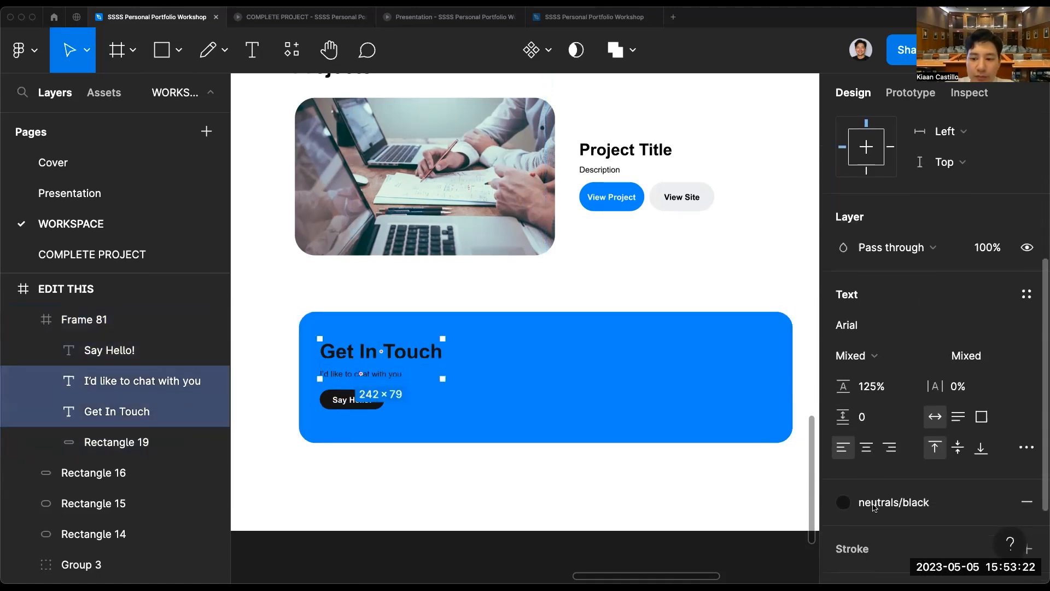
click(874, 506)
click(861, 495)
click(724, 501)
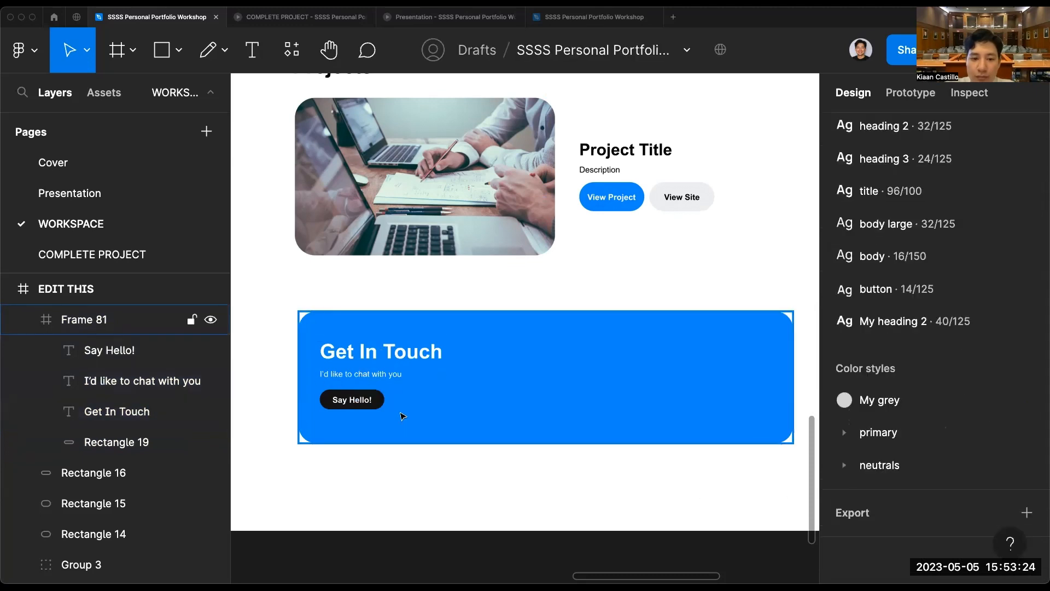
Make the Say Hello! button's background shape neutrals/white.
click(371, 400)
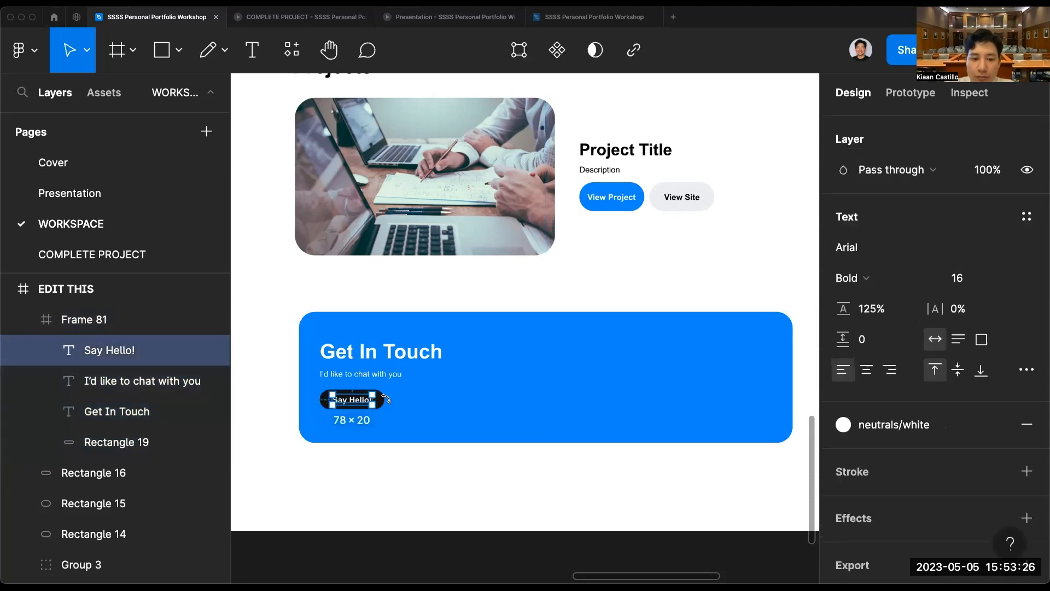
scroll(386, 398, up, 2)
click(382, 402)
click(865, 369)
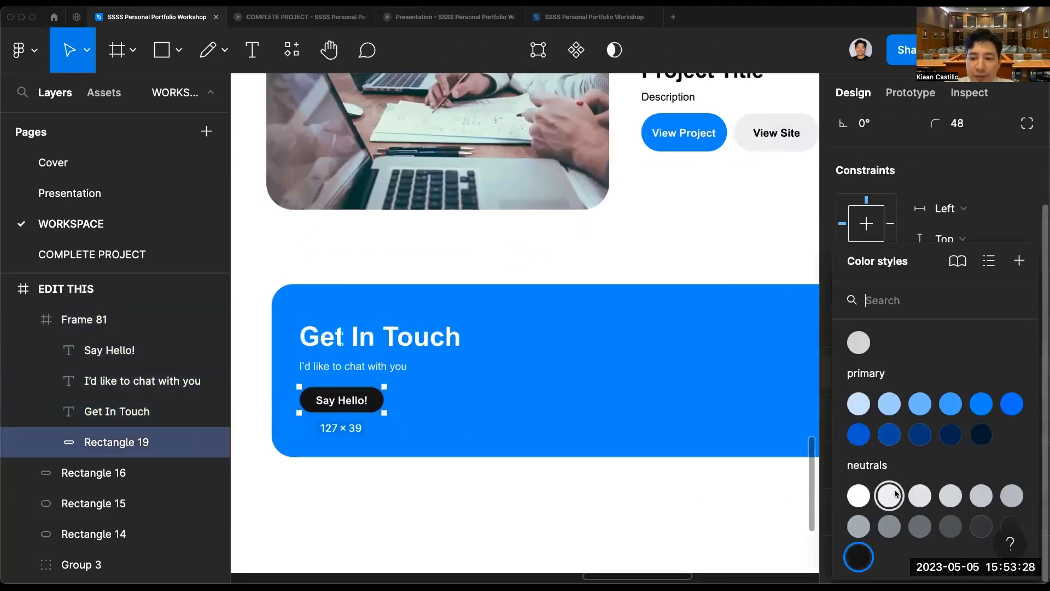
click(894, 493)
Give the Say Hello! label the primary/primary-4 blue fill style.
click(110, 350)
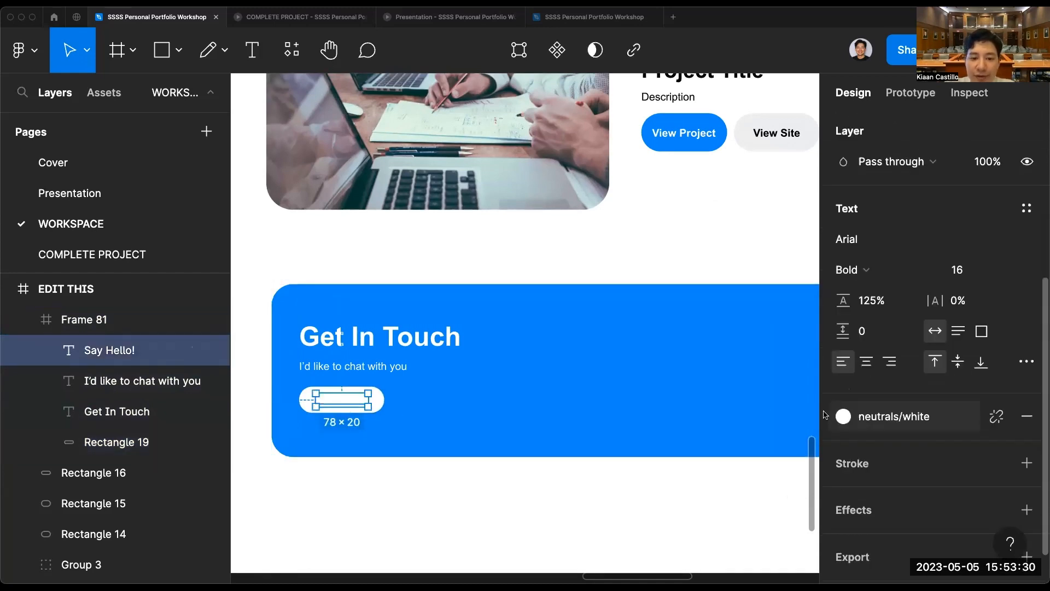
click(923, 421)
click(979, 402)
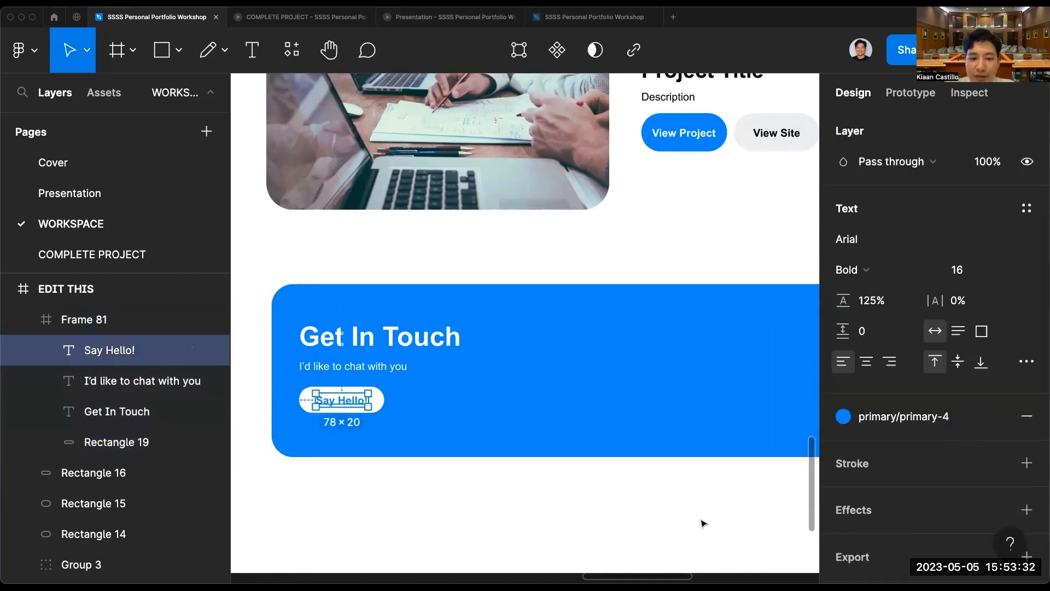
click(702, 523)
scroll(703, 522, down, 2)
scroll(703, 523, down, 3)
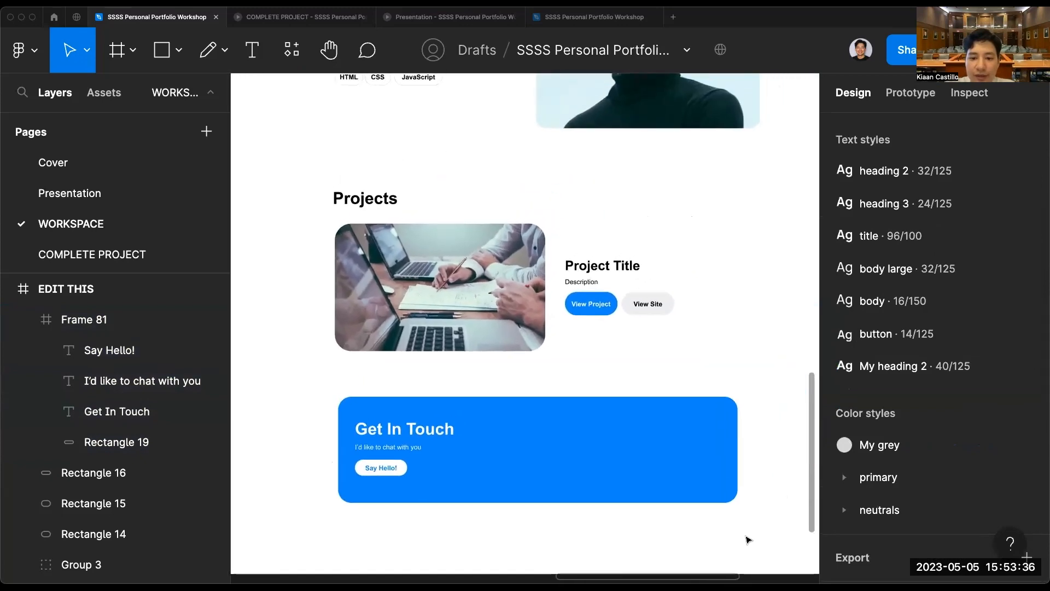
Check the blue Get In Touch frame's fill, then zoom out to view the whole portfolio page.
click(542, 487)
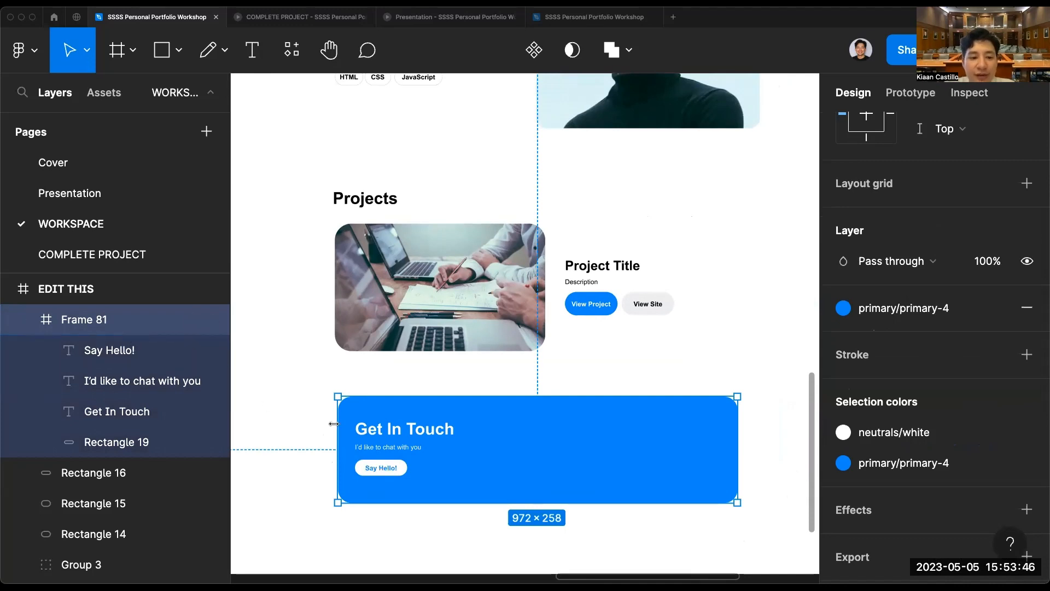
click(311, 417)
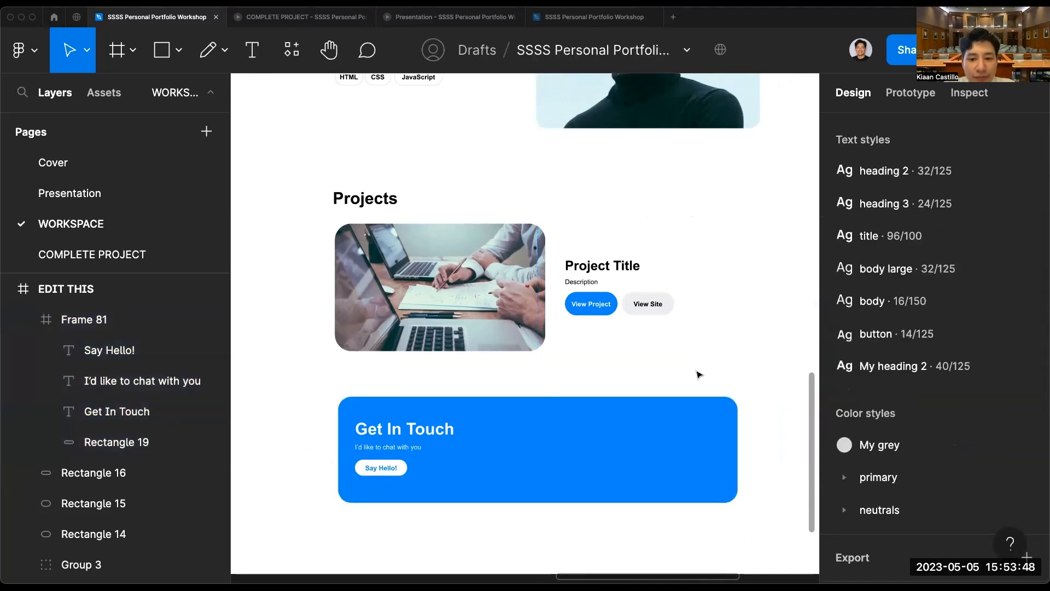
scroll(697, 370, down, 5)
scroll(656, 372, down, 2)
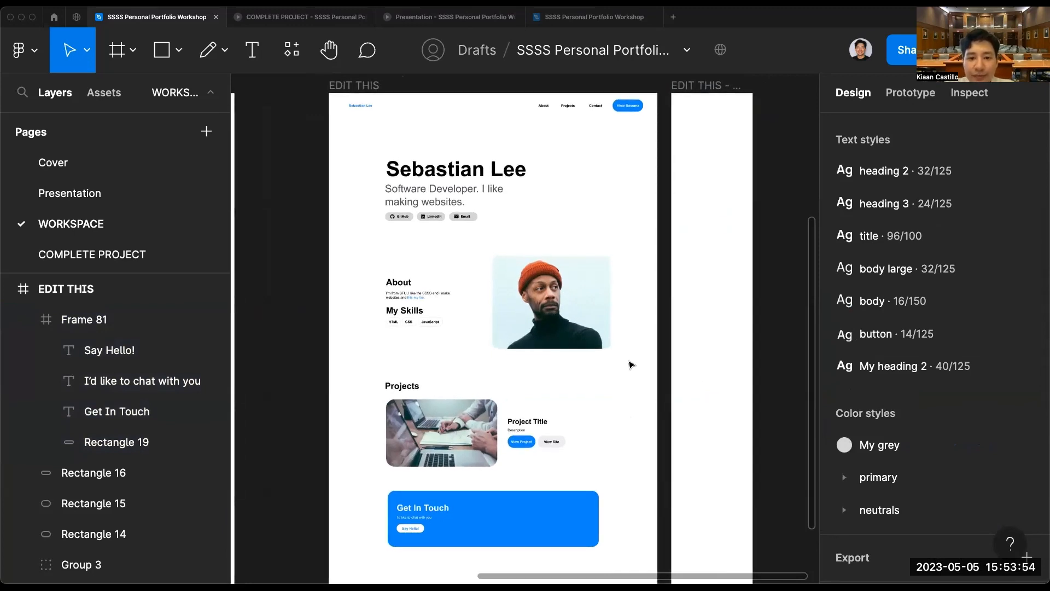
Undo moving the View Resume button into the mobile frame, returning it to EDIT THIS.
scroll(632, 365, left, 10)
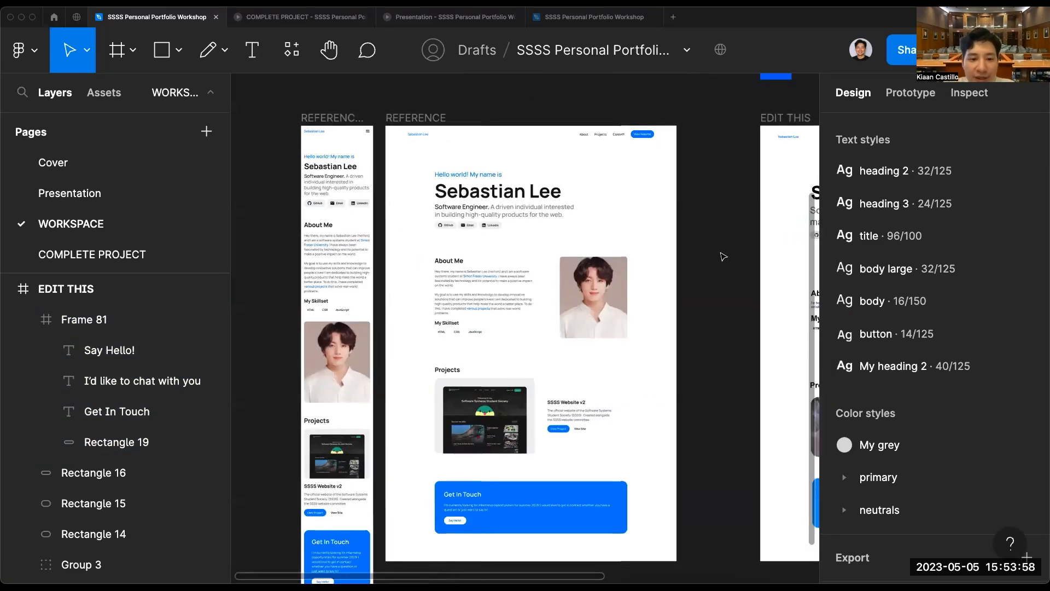
scroll(723, 257, right, 10)
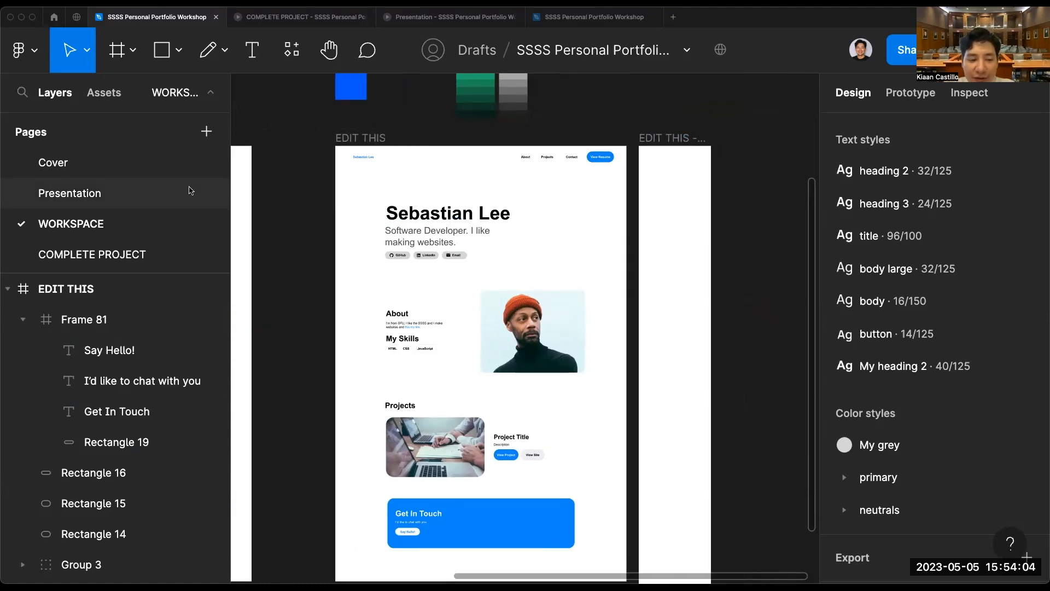
scroll(726, 192, up, 2)
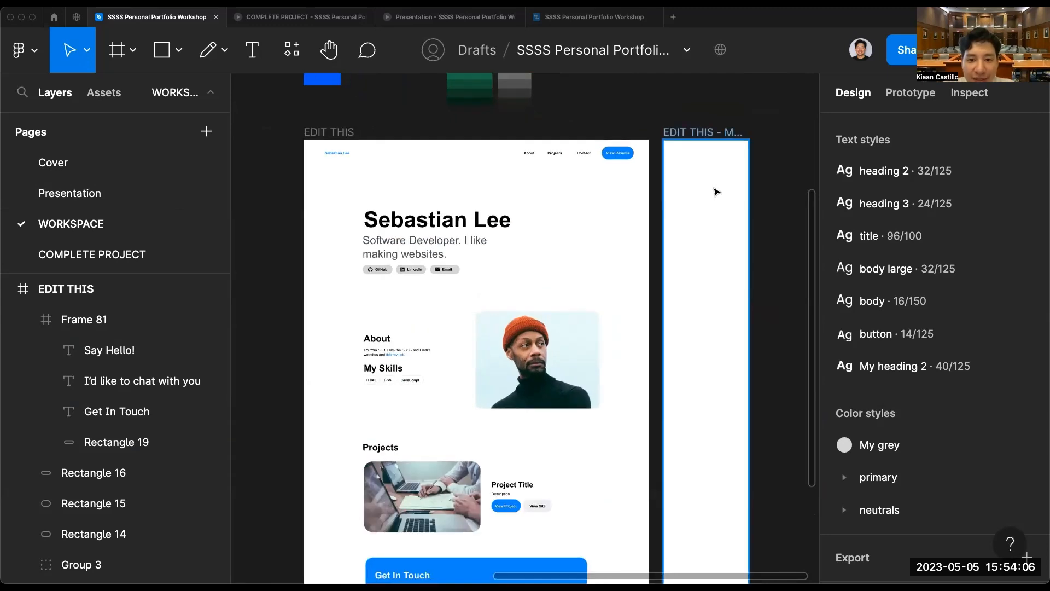
scroll(725, 192, down, 5)
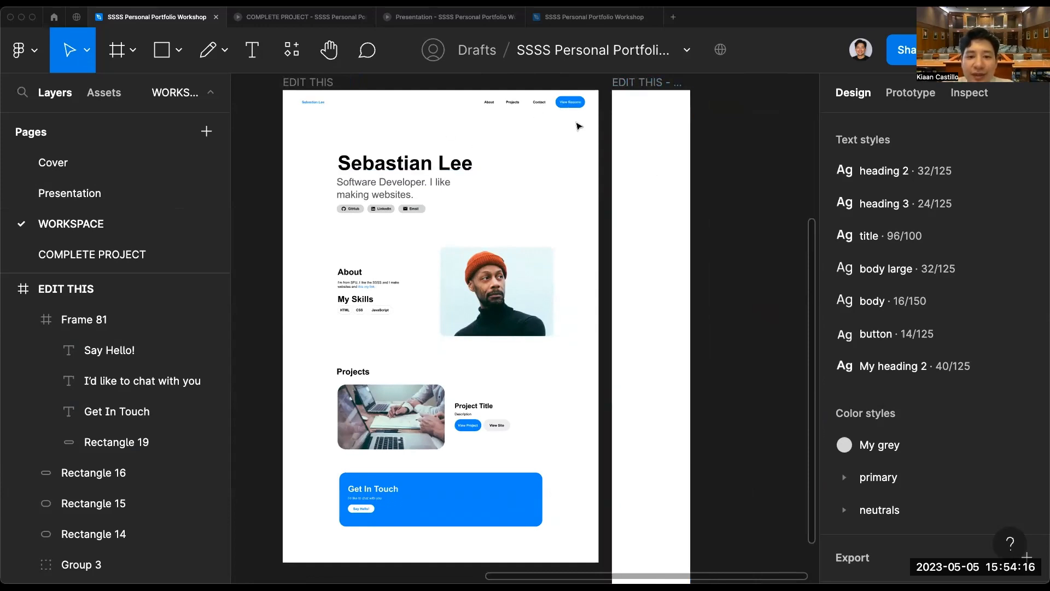
scroll(576, 123, up, 3)
scroll(576, 125, up, 1)
scroll(576, 125, right, 1)
drag(565, 168, 678, 142)
scroll(422, 188, left, 2)
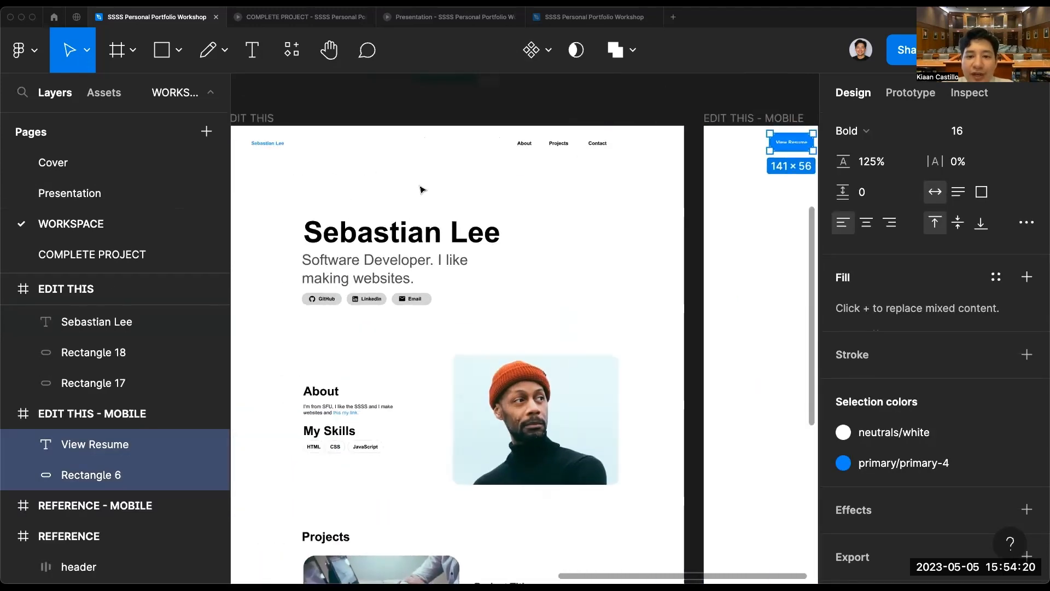
ctrl+scroll(422, 189, down, 2)
click(692, 219)
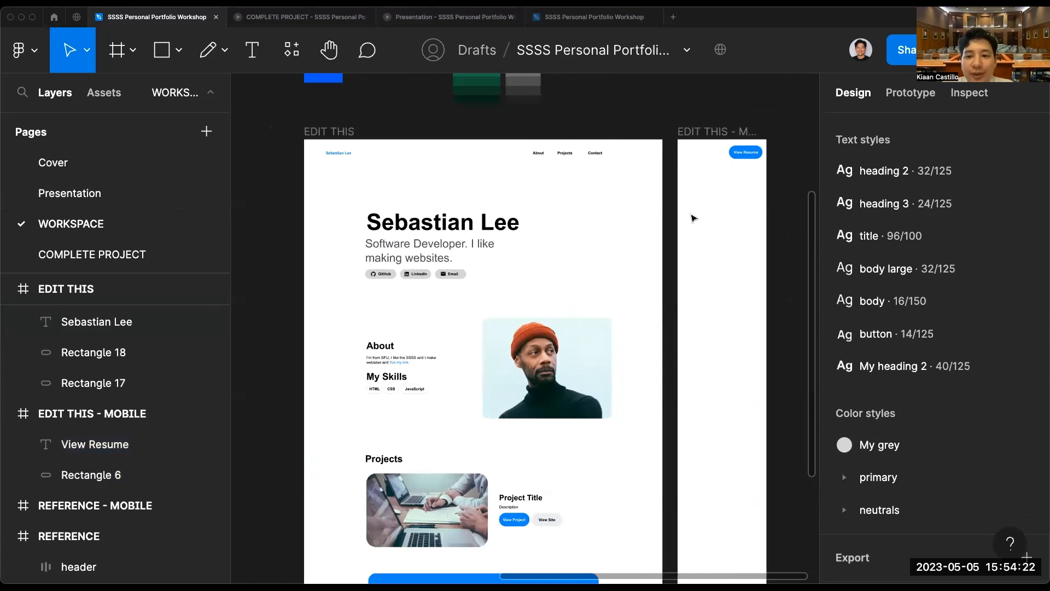
key(ctrl+z)
click(611, 195)
Go to the Presentation page, landing on its Add Personality slide.
ctrl+scroll(611, 196, down, 2)
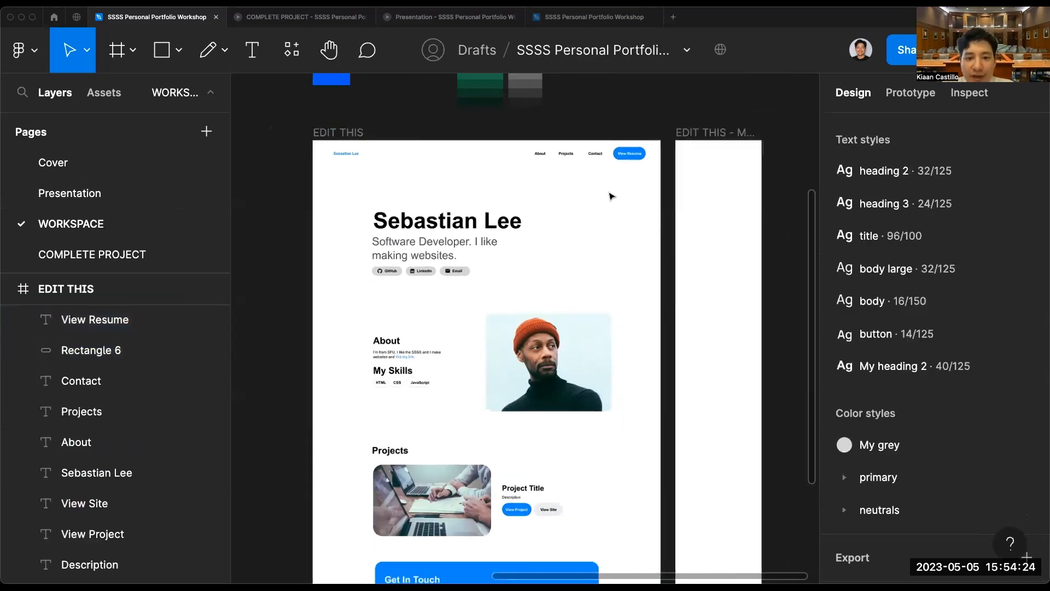
scroll(611, 196, right, 2)
scroll(611, 196, down, 1)
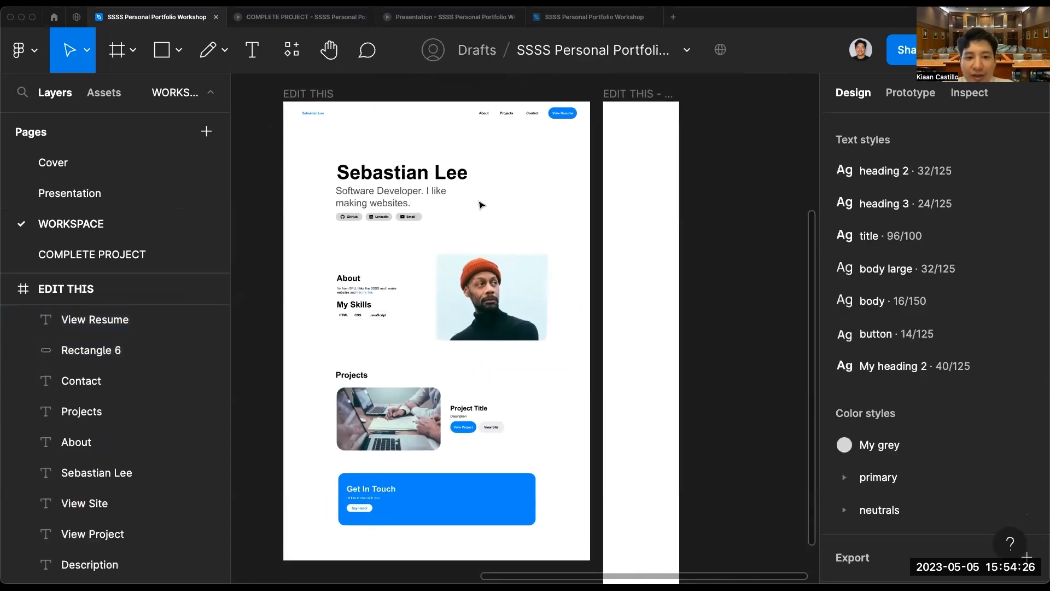
click(167, 206)
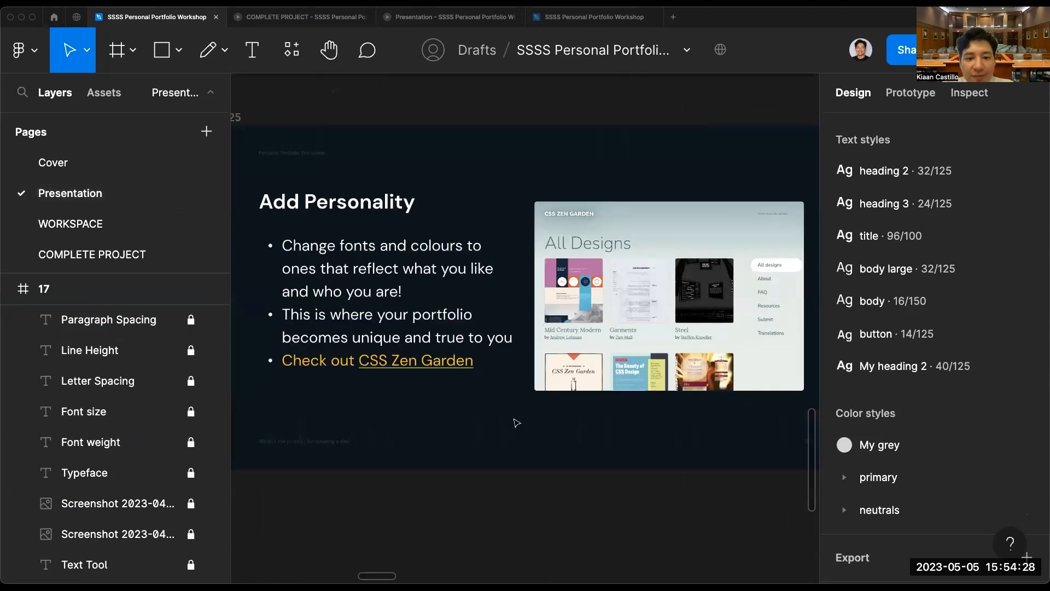
Advance the presentation to the Design system slide.
ctrl+scroll(511, 420, down, 2)
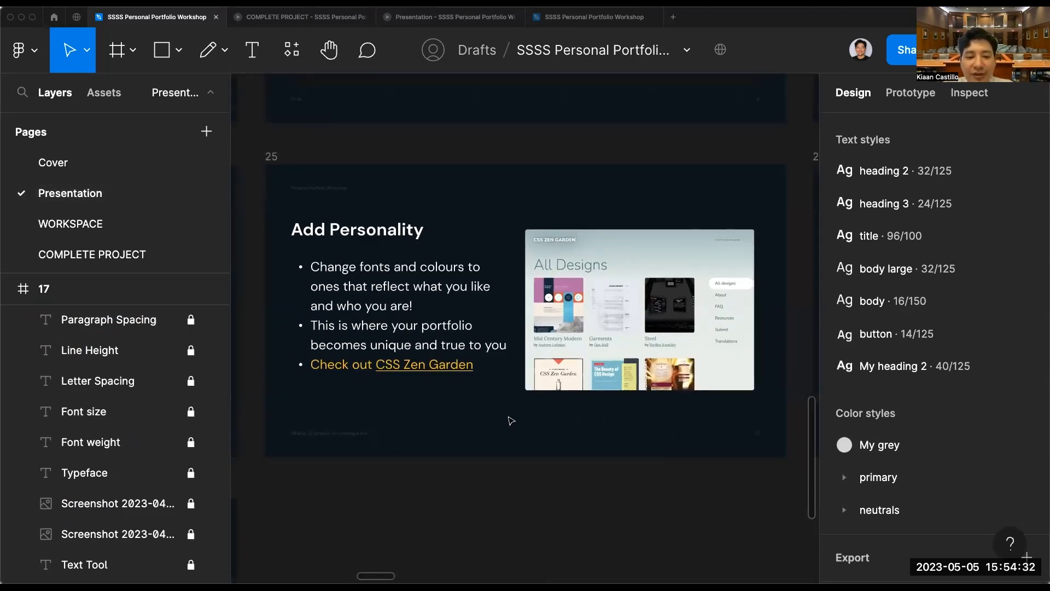
key(n)
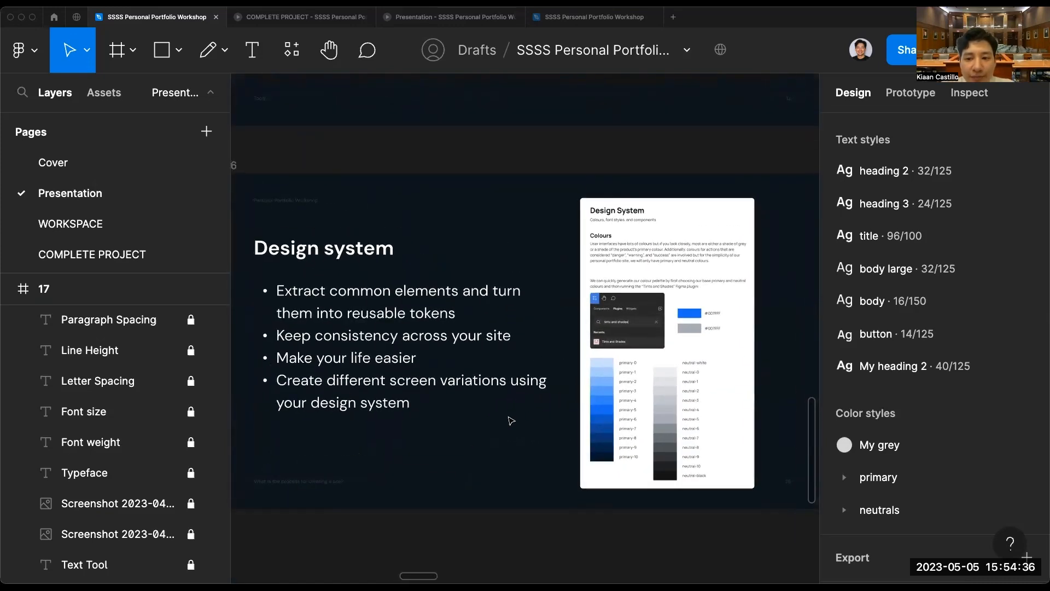
scroll(511, 421, down, 1)
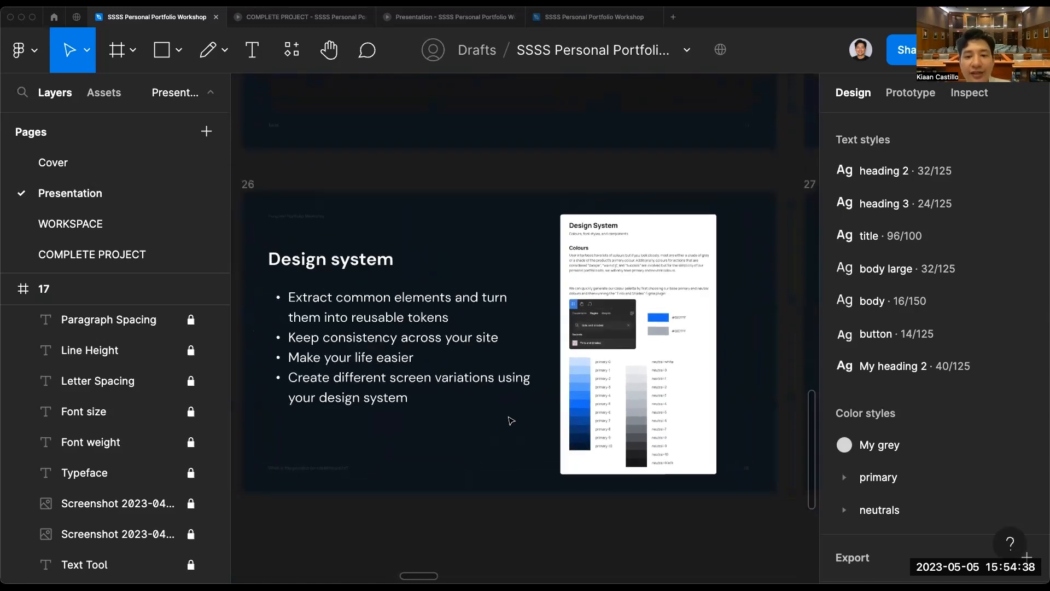
scroll(512, 420, left, 1)
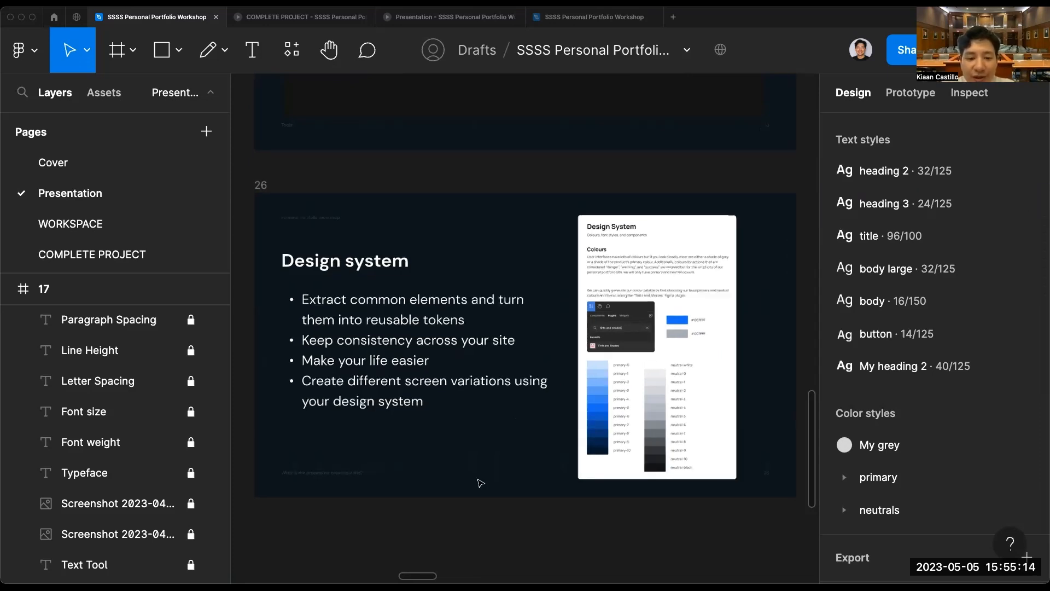
Pan across the slides to slide 27, Colour and Text Styles.
scroll(480, 483, up, 1)
scroll(480, 483, right, 1)
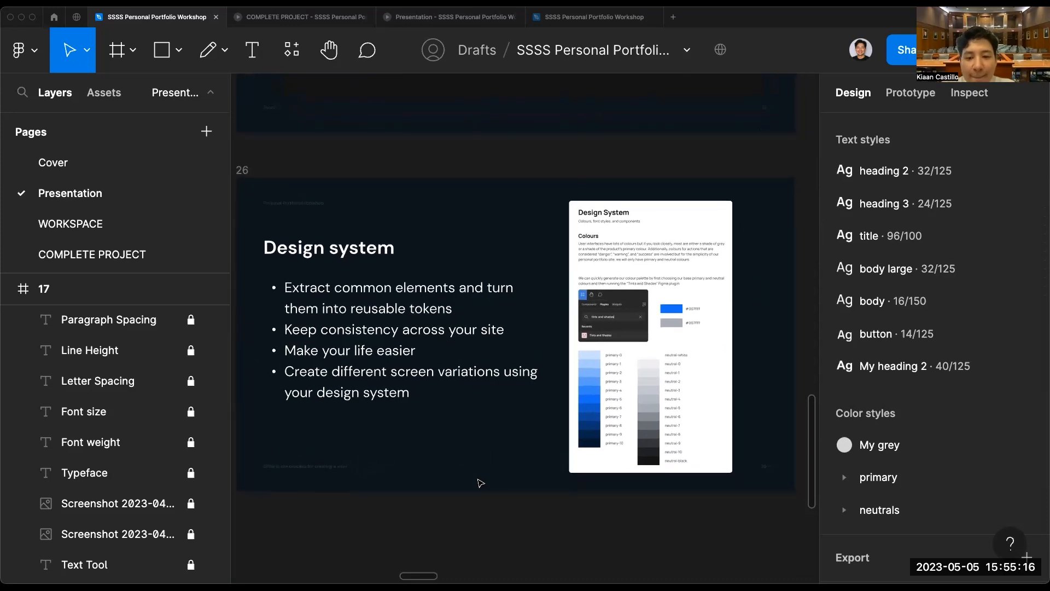
scroll(480, 483, left, 1)
scroll(480, 483, up, 1)
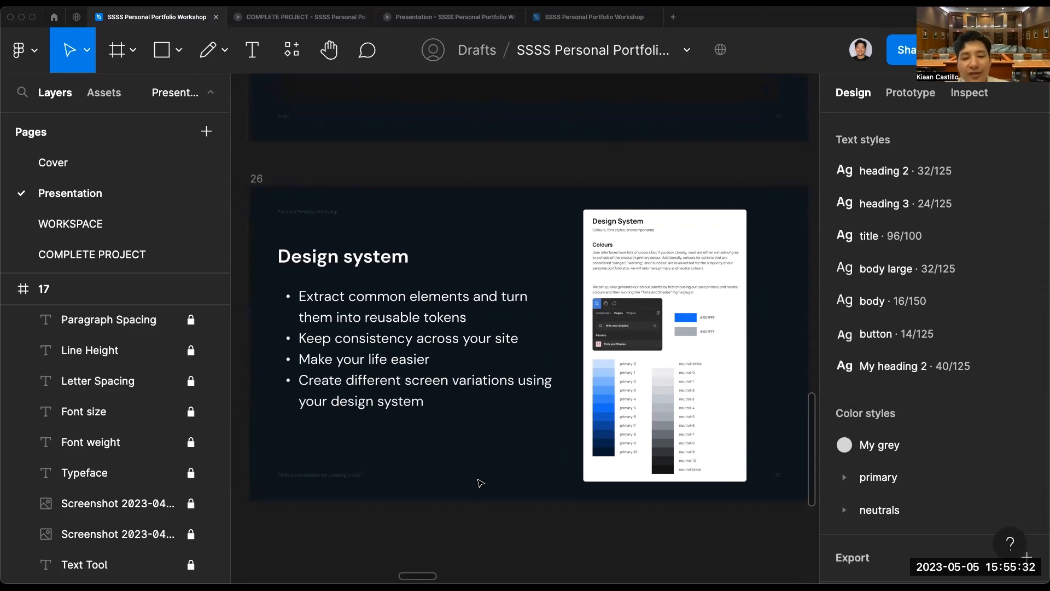
scroll(481, 483, right, 1)
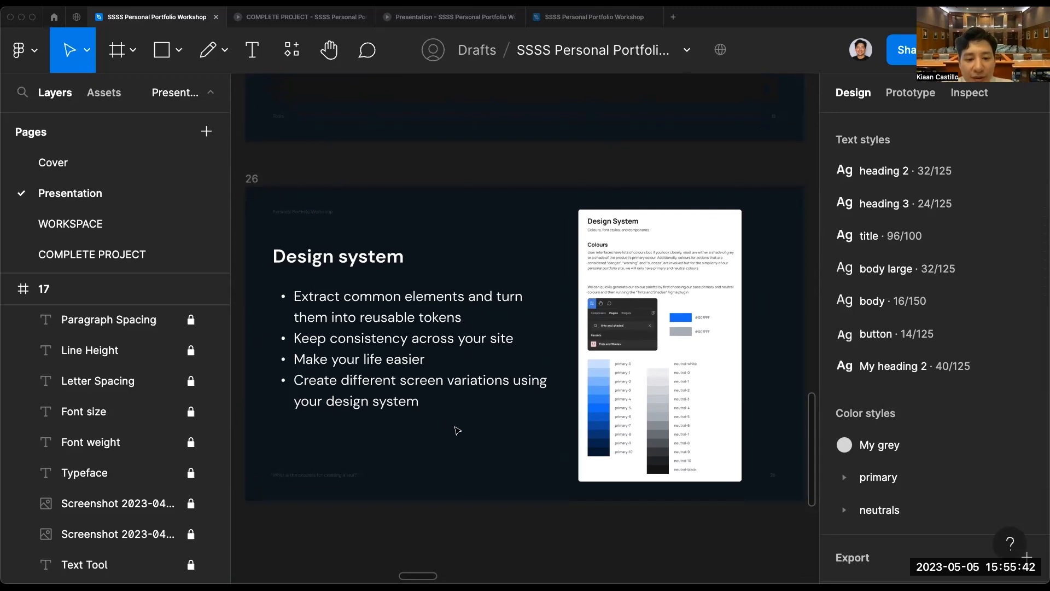
scroll(462, 429, right, 5)
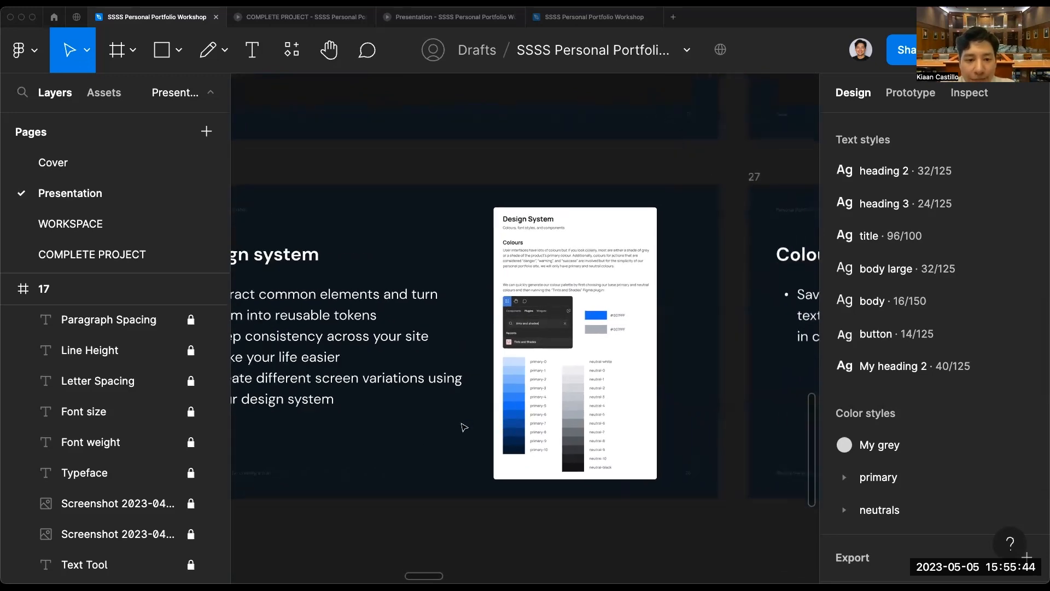
scroll(464, 427, left, 2)
scroll(464, 428, right, 15)
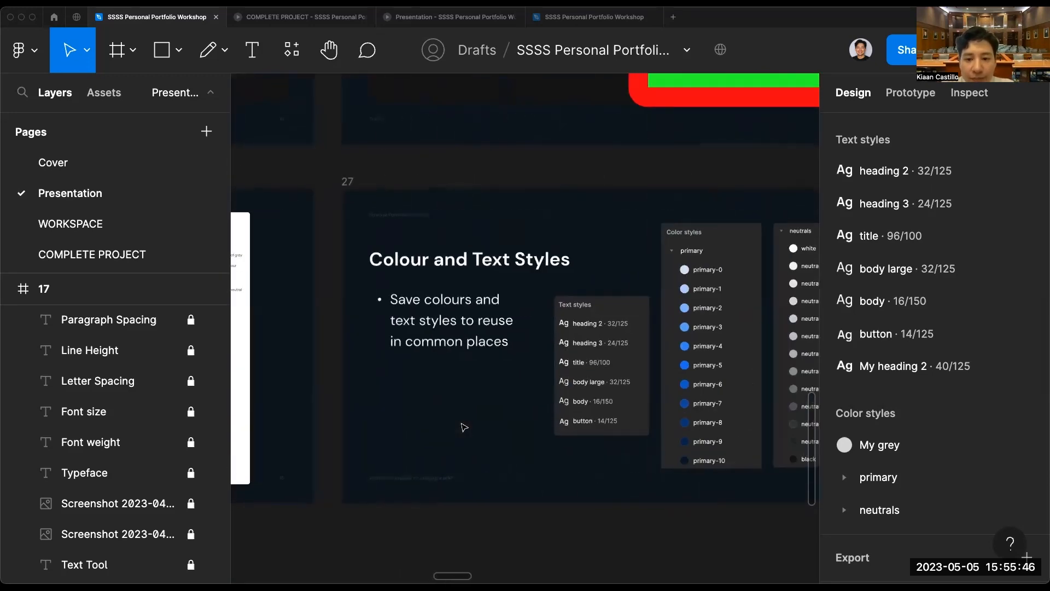
scroll(464, 427, right, 5)
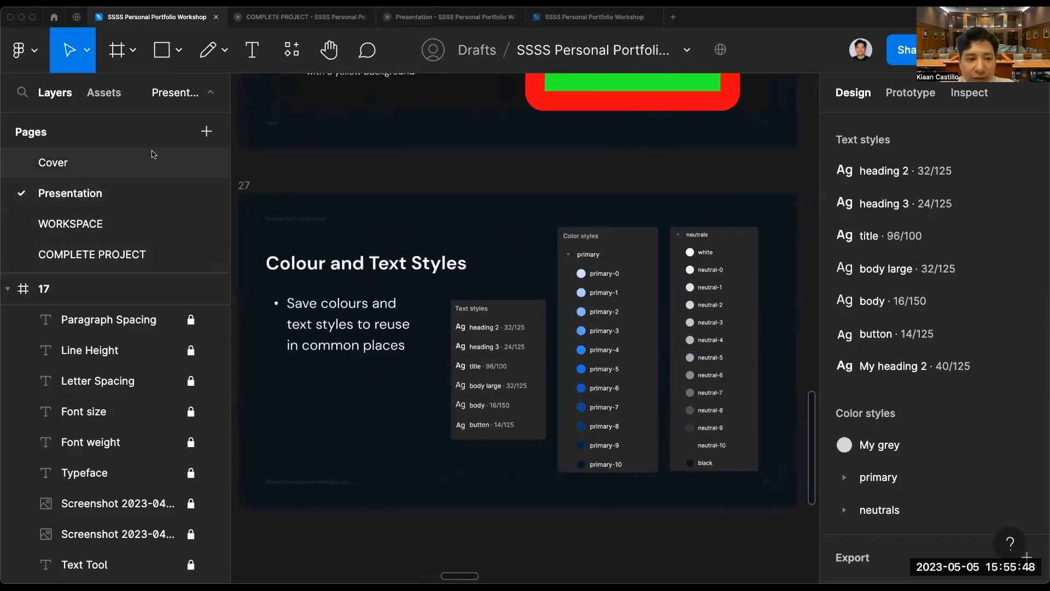
On the WORKSPACE page, detach the saved colour style from the logo text's fill.
click(147, 167)
click(138, 221)
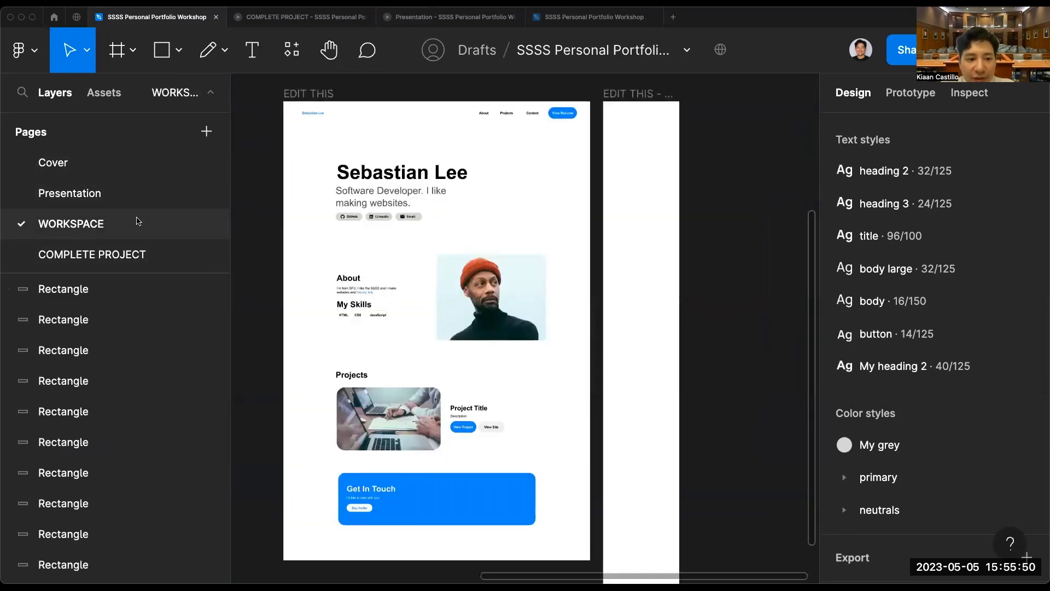
scroll(347, 157, up, 5)
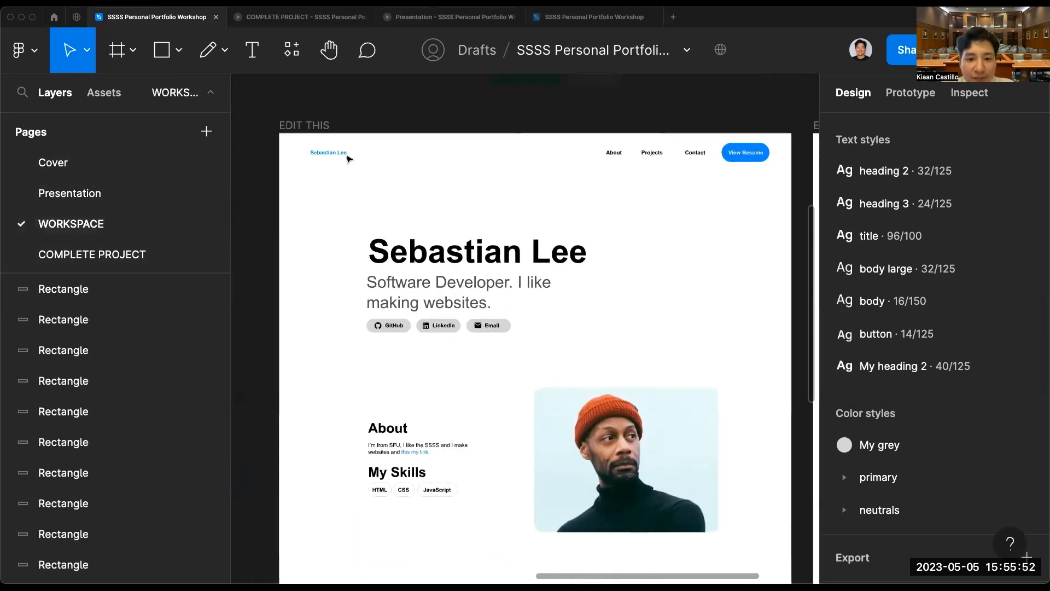
scroll(347, 158, up, 1)
scroll(346, 159, right, 1)
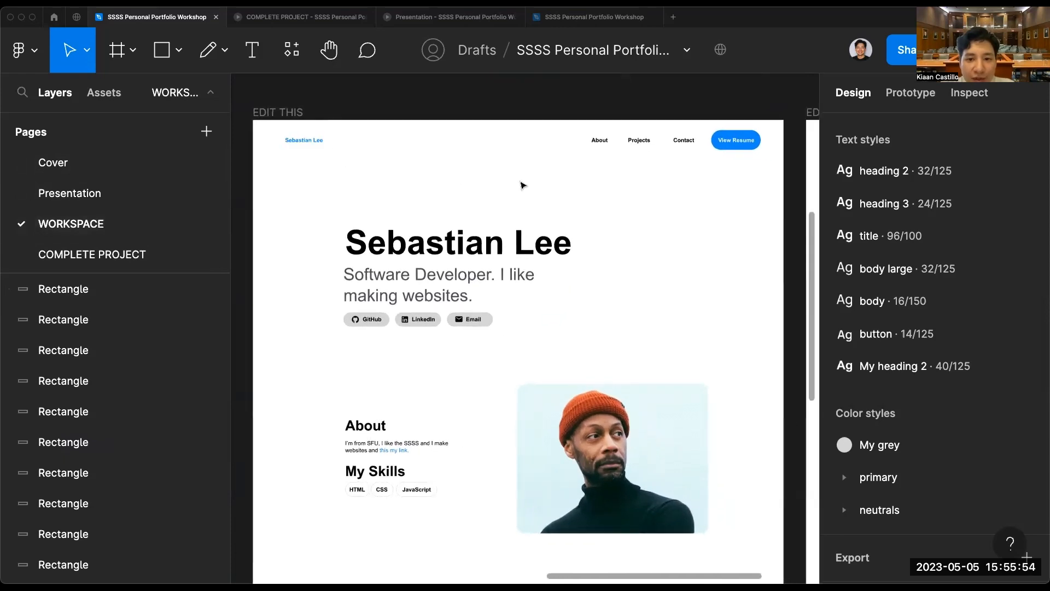
click(322, 142)
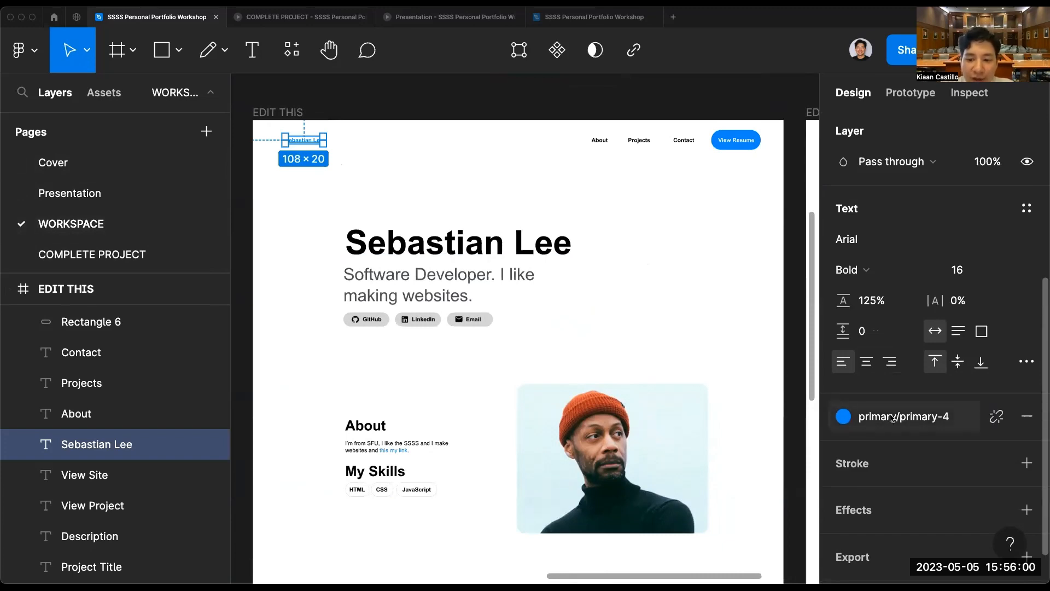
click(996, 417)
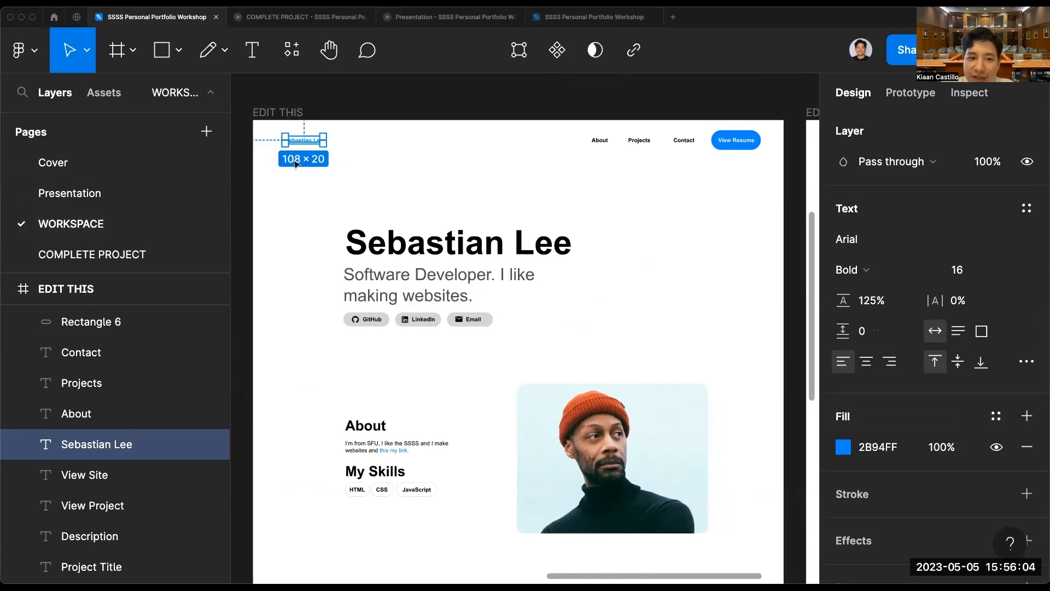
Save the logo text's blue fill as a new colour style named 'primary color'.
scroll(295, 164, up, 3)
scroll(296, 164, up, 1)
click(330, 210)
click(342, 164)
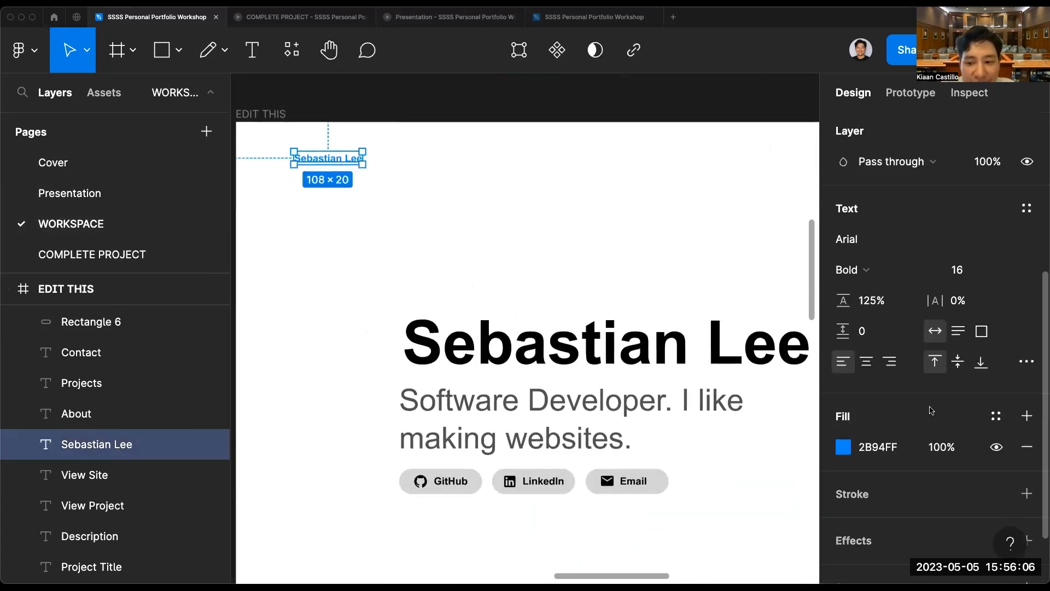
click(995, 417)
click(1019, 261)
text(pr)
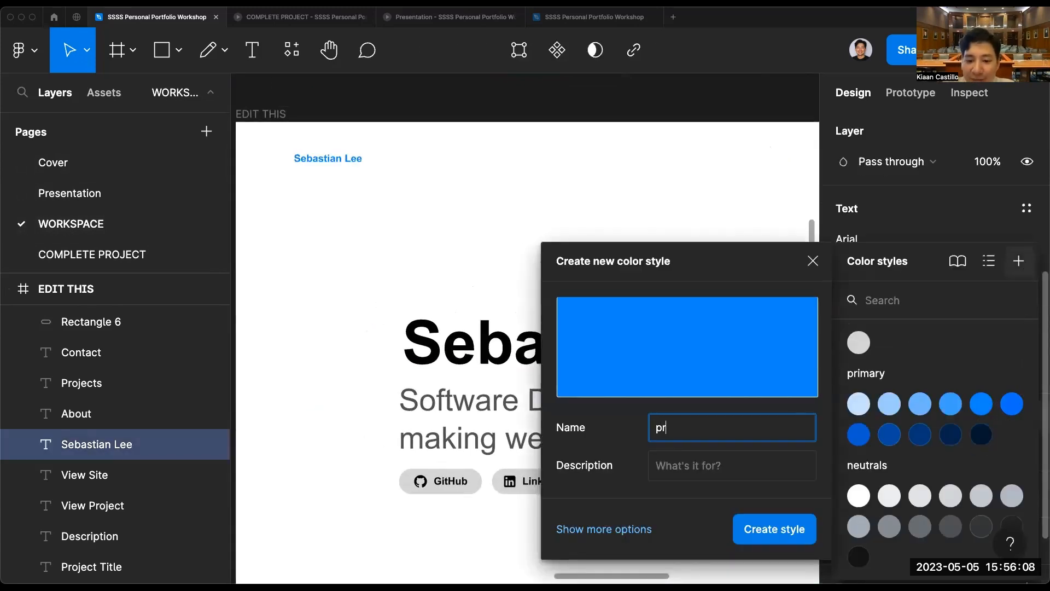
text(imary color)
key(Return)
Save the subtitle's grey fill as a new colour style named 'subtext color'.
click(533, 257)
scroll(535, 251, down, 3)
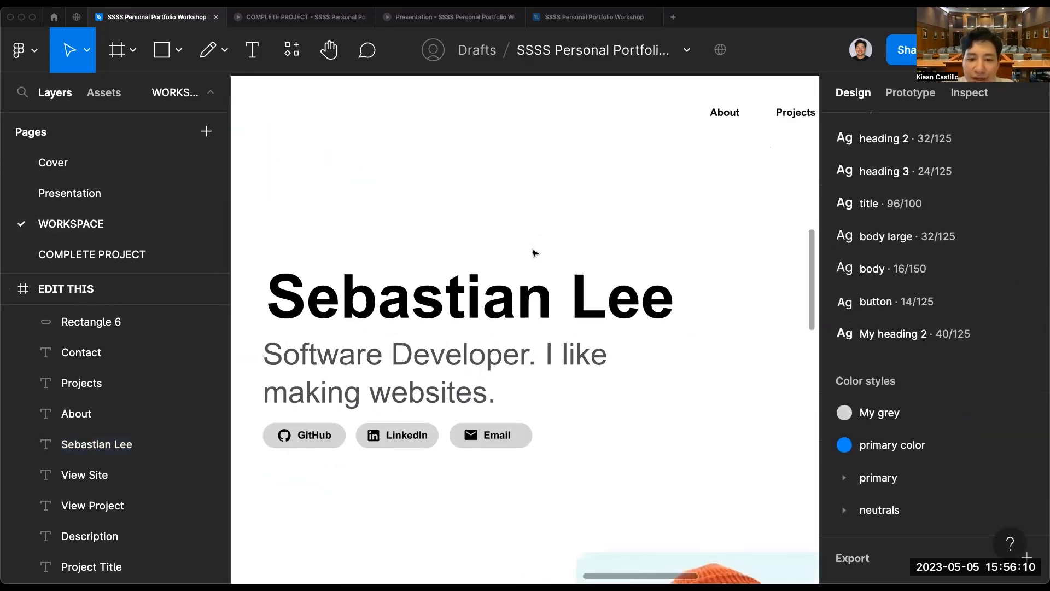
click(415, 331)
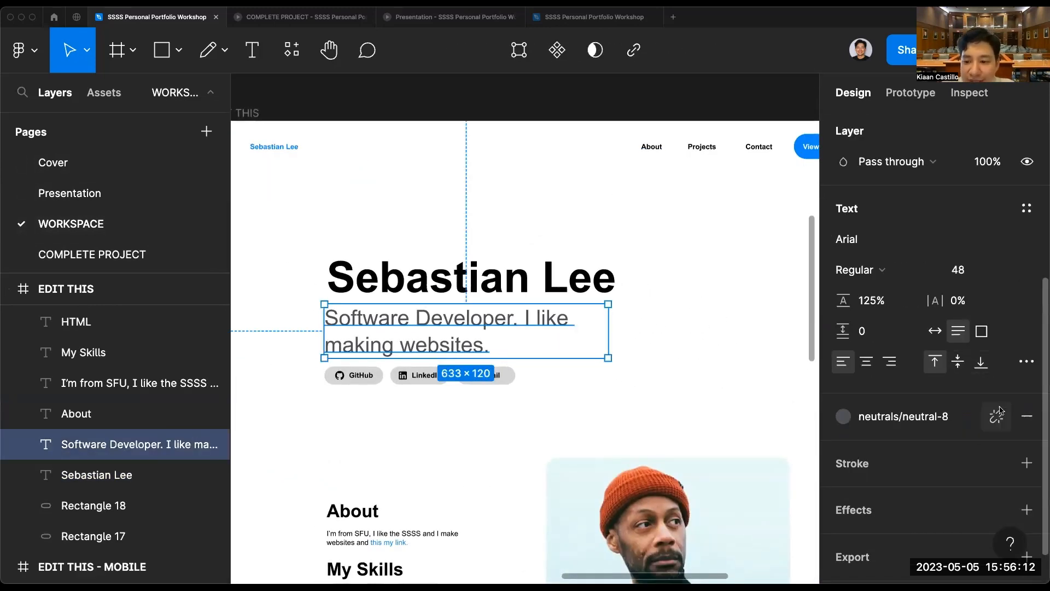
click(1004, 415)
click(1019, 261)
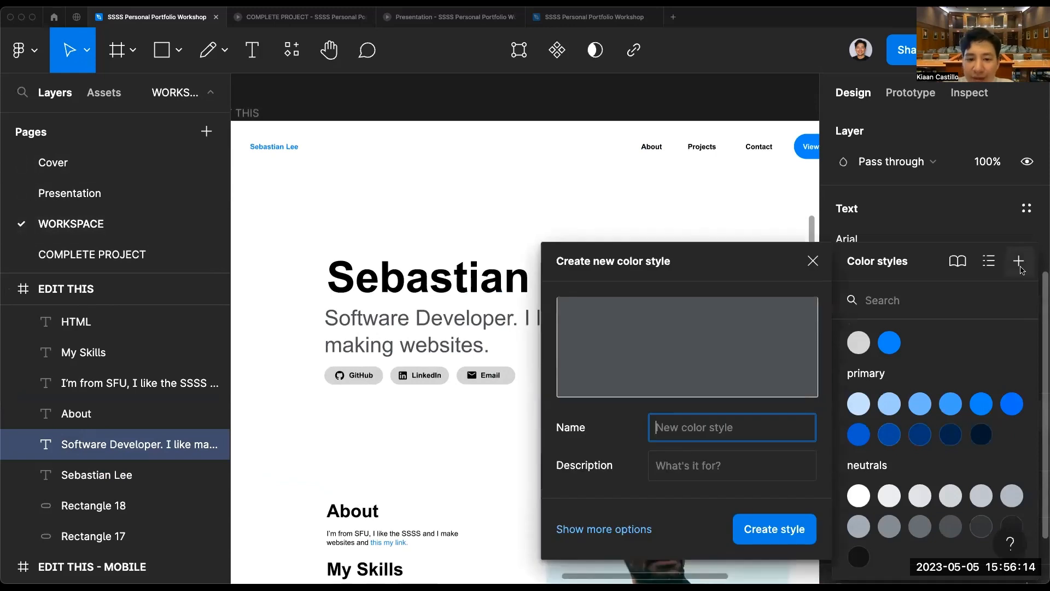
text(sub)
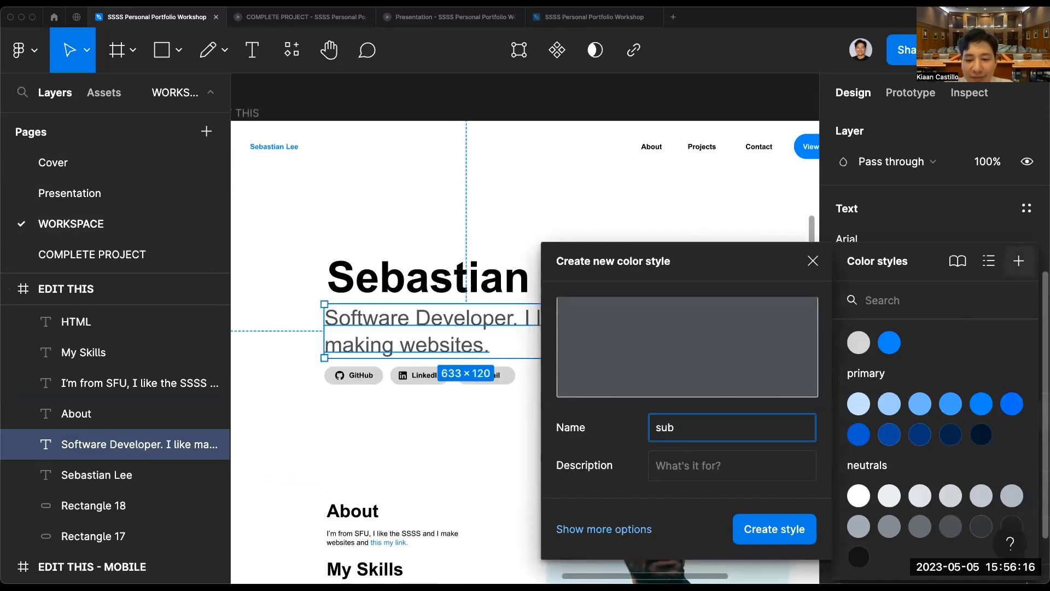
text(text)
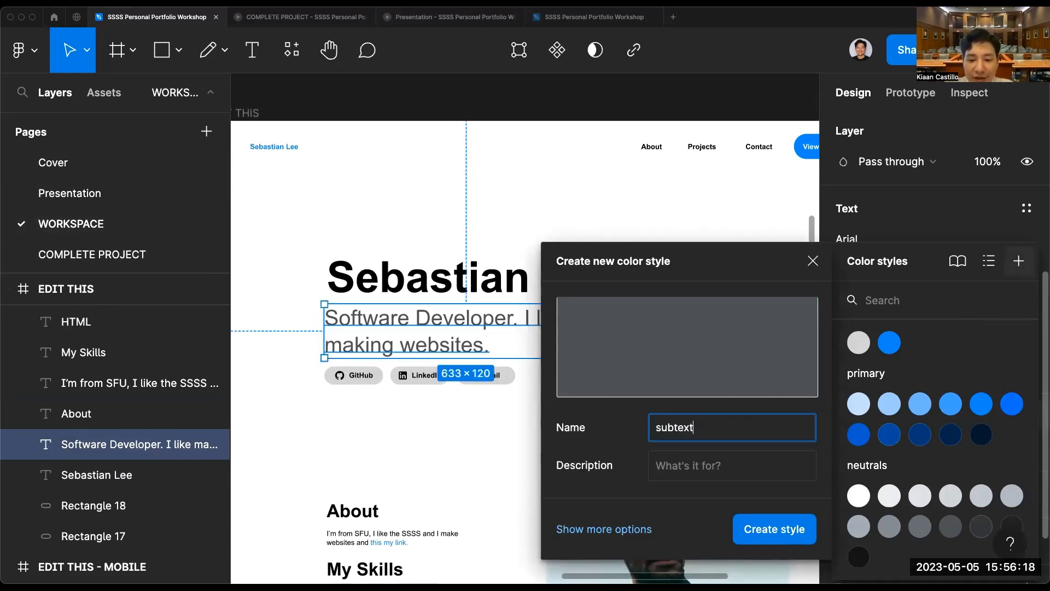
text( color)
key(Return)
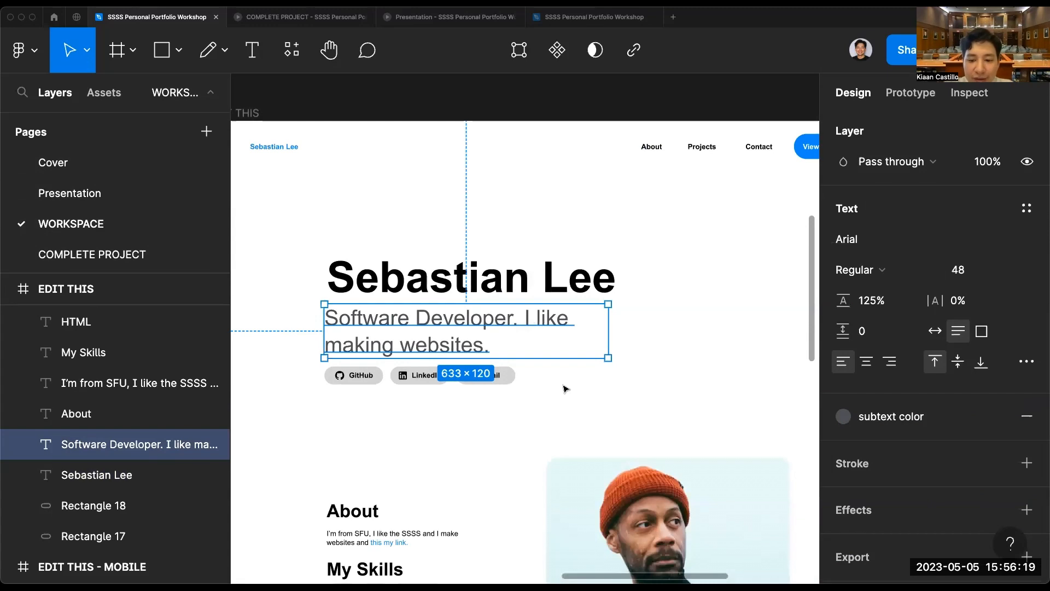
scroll(461, 254, right, 2)
Create a 'Title' text style from the main name heading.
click(462, 262)
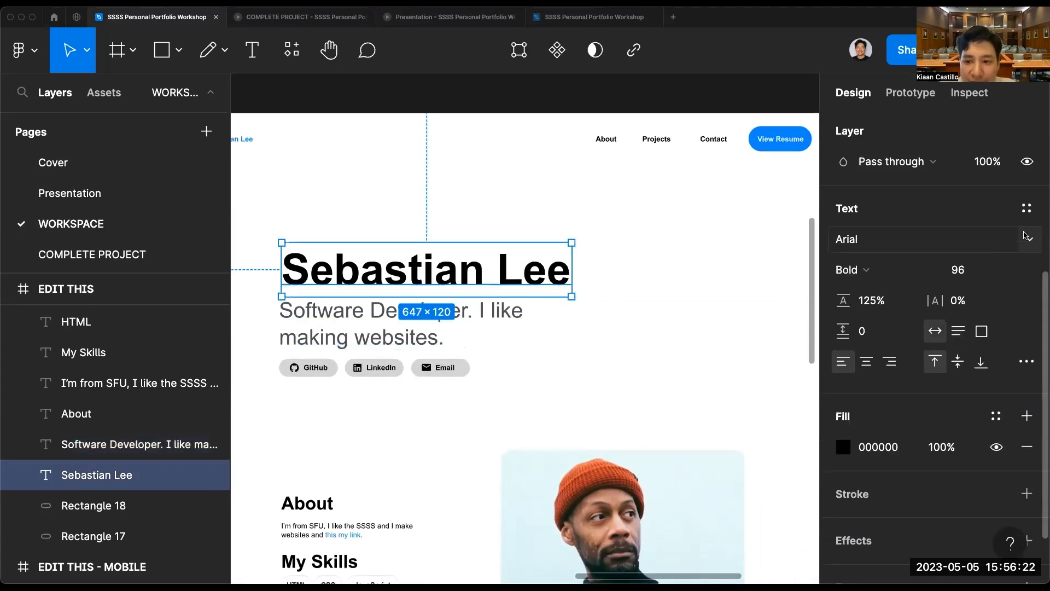
click(1018, 211)
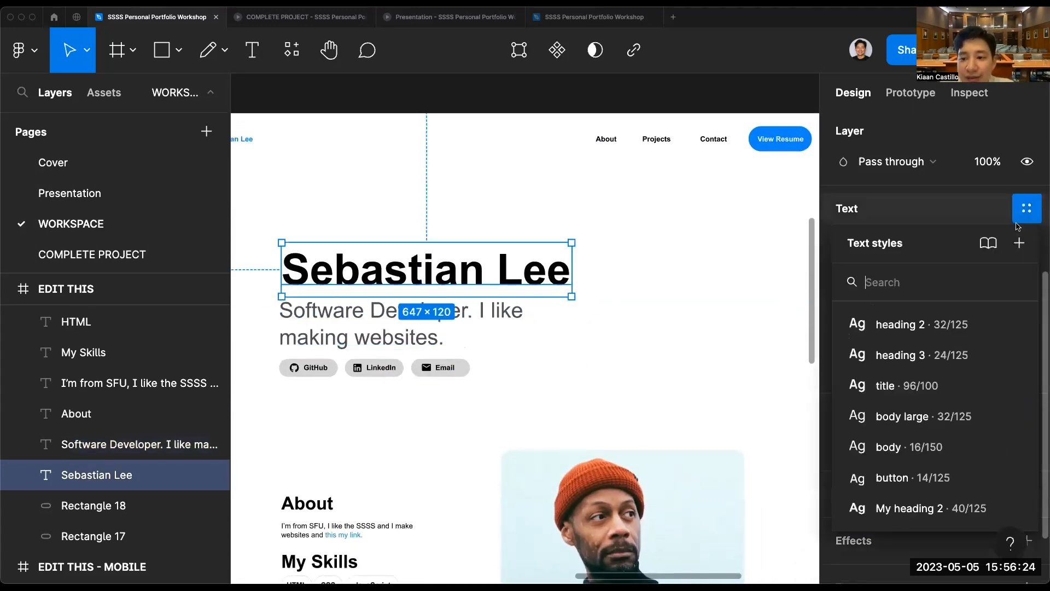
click(1018, 243)
text(Title)
key(Return)
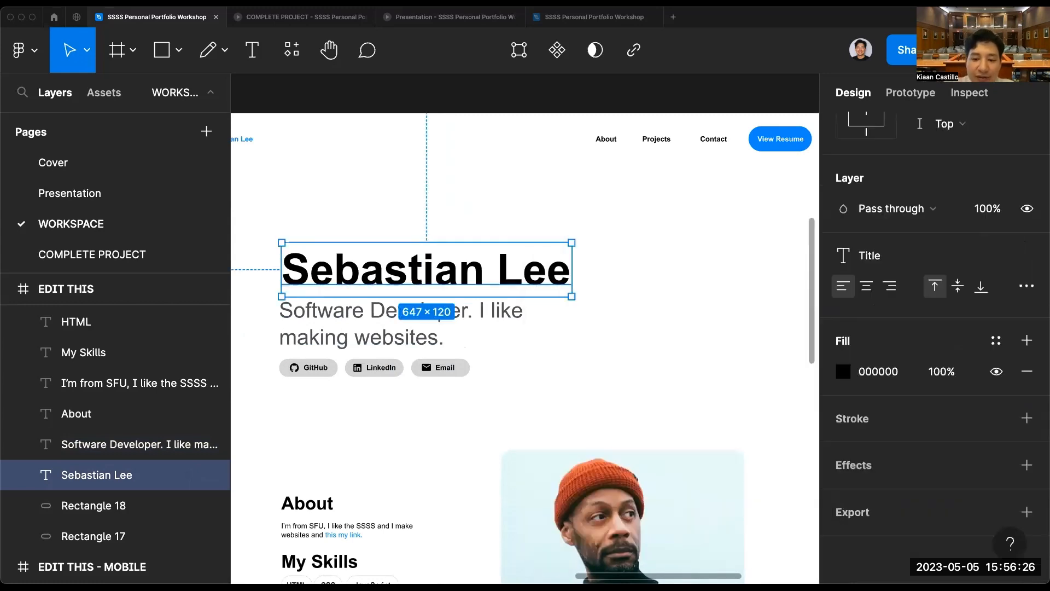
Create a 'Large description' text style from the Software Developer subtext.
click(404, 322)
click(1028, 216)
click(1018, 242)
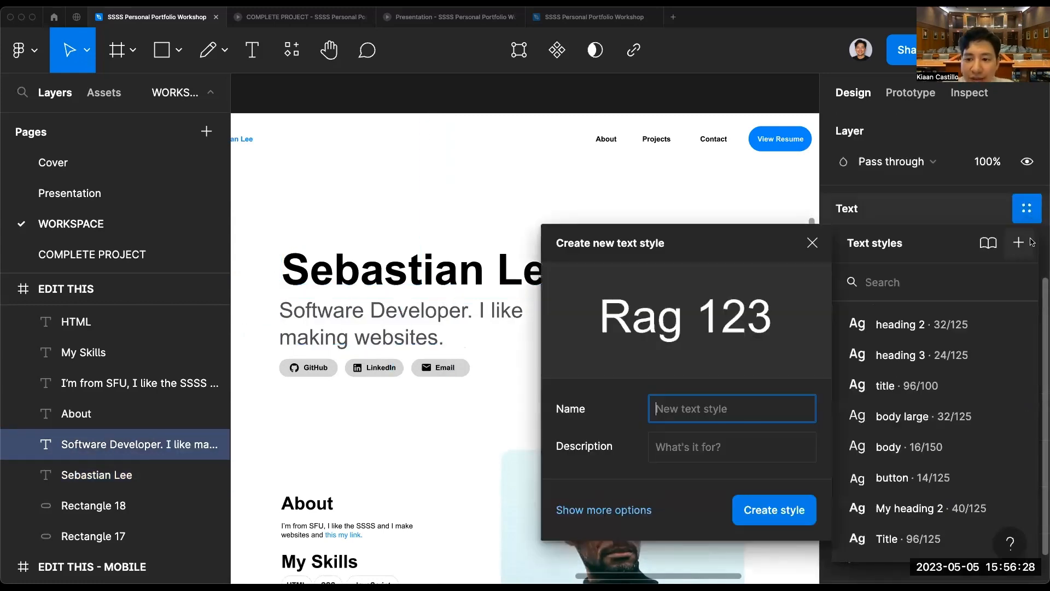
text(Large )
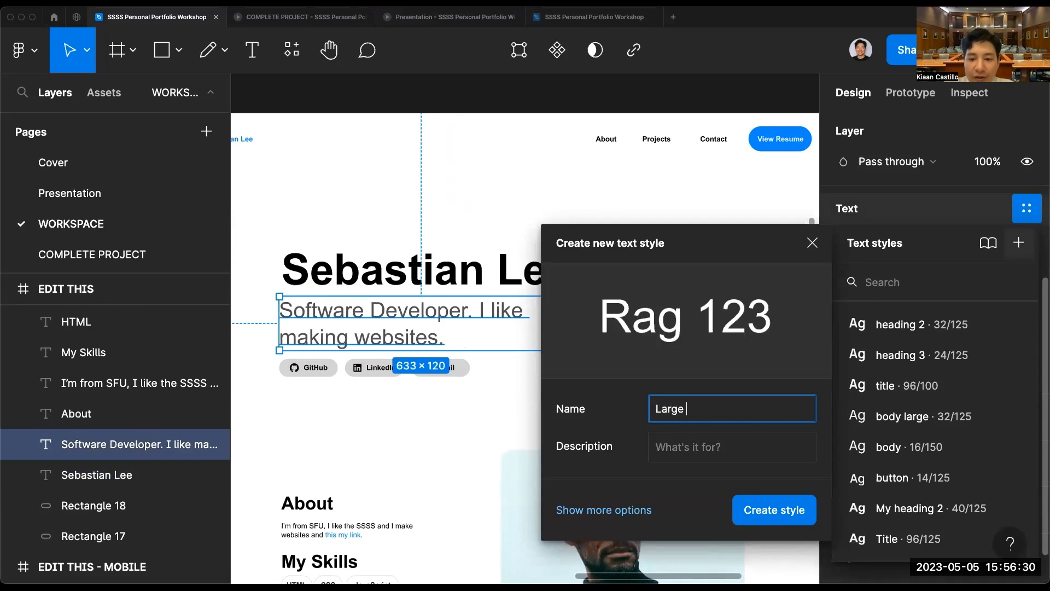
text(description)
key(Return)
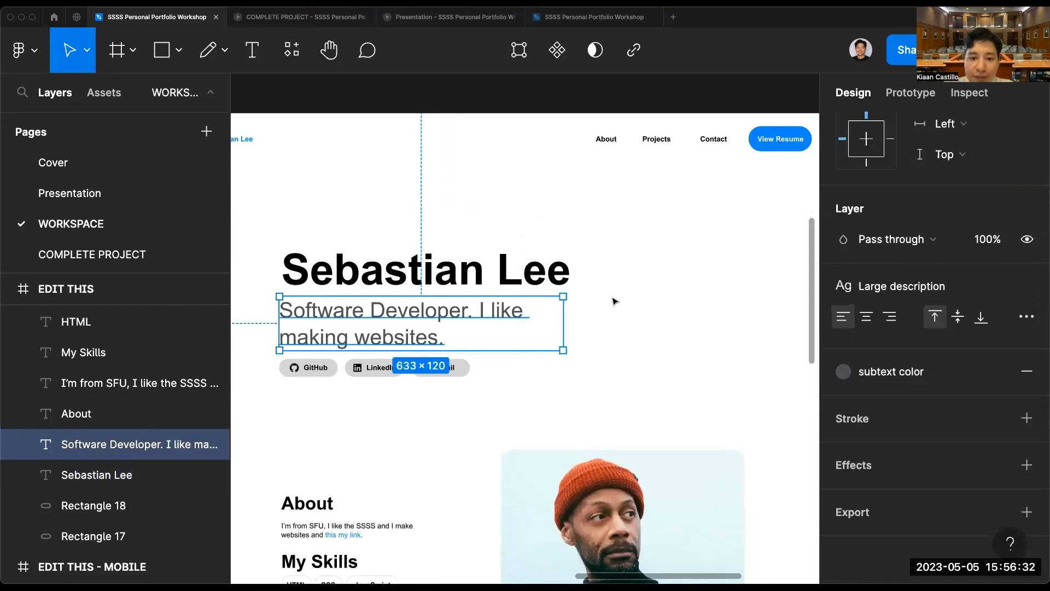
scroll(615, 300, down, 5)
Detach About from My heading 2 and save it as a new 'Heading 2' text style.
click(346, 214)
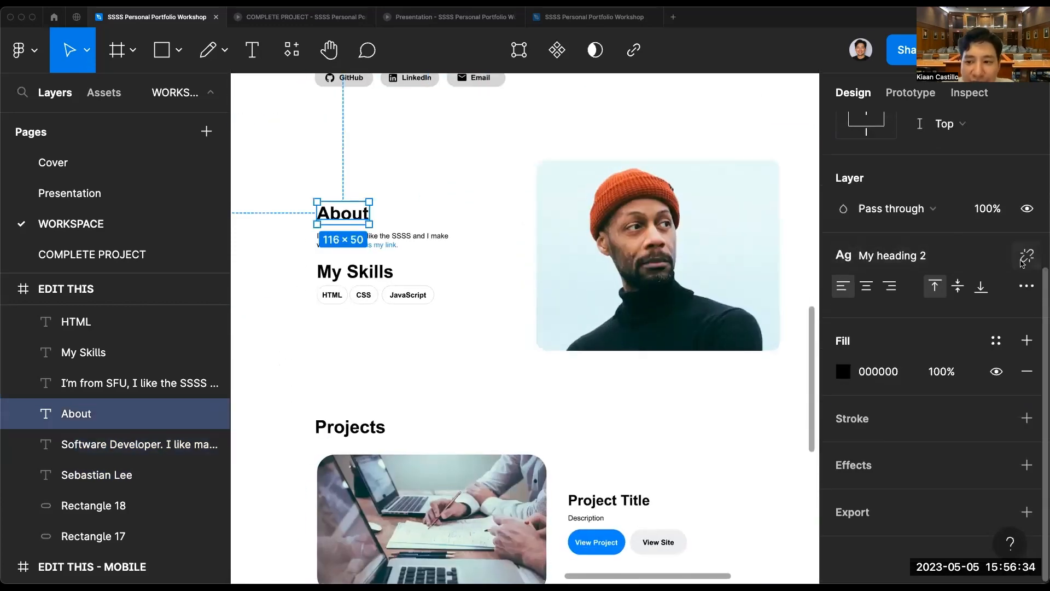
click(1025, 255)
click(1027, 278)
click(1019, 234)
text(Heading 2)
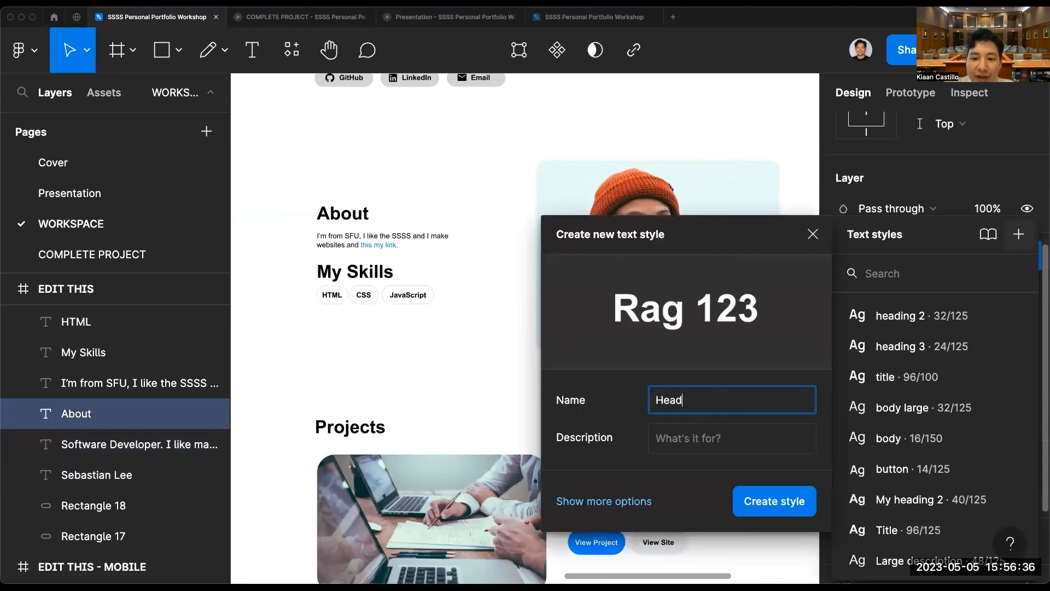
key(Return)
Apply the Heading 2 text style to the My Skills heading, undoing a wrong first pick.
click(372, 272)
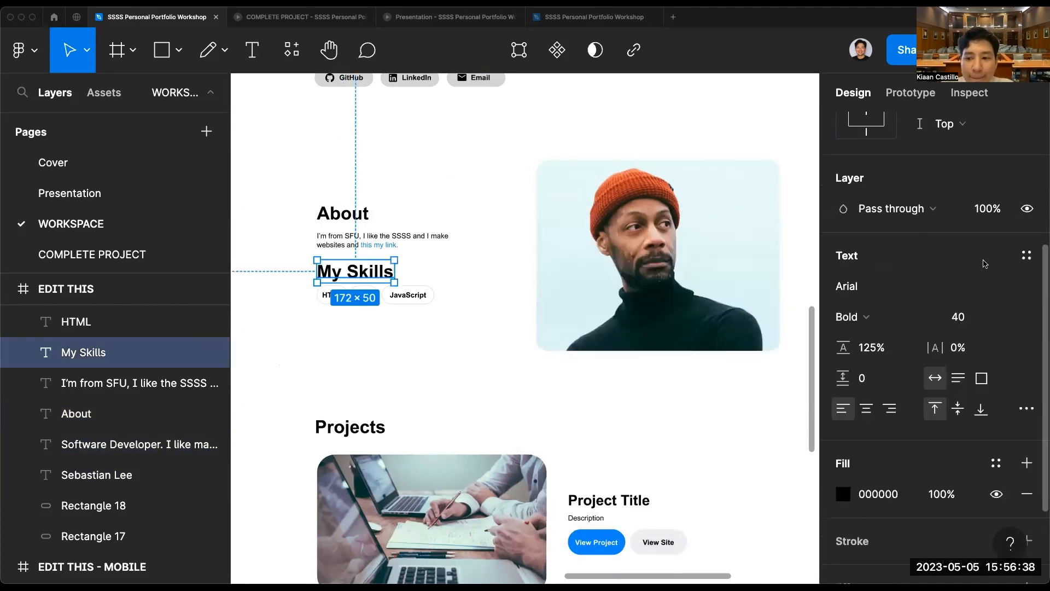
click(1026, 255)
click(934, 322)
click(543, 383)
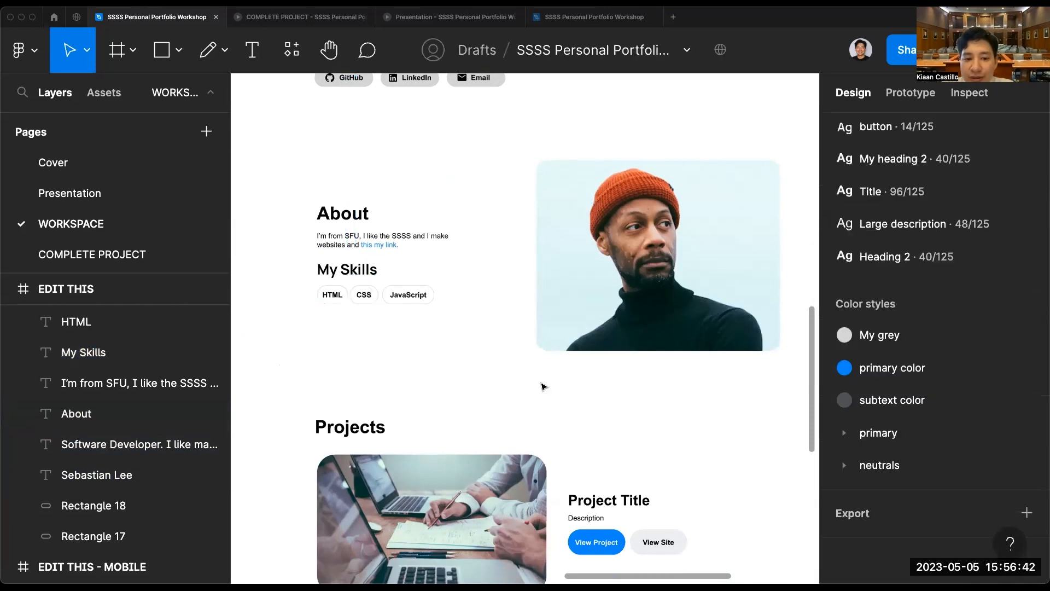
key(super+z)
key(super+z)
scroll(999, 263, down, 3)
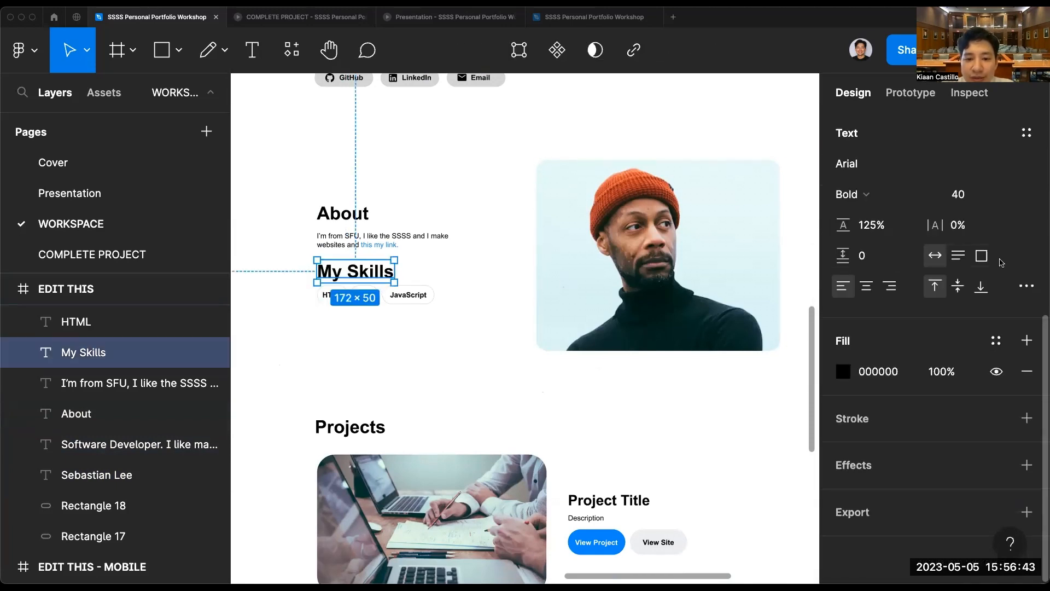
click(1026, 132)
scroll(934, 352, down, 1)
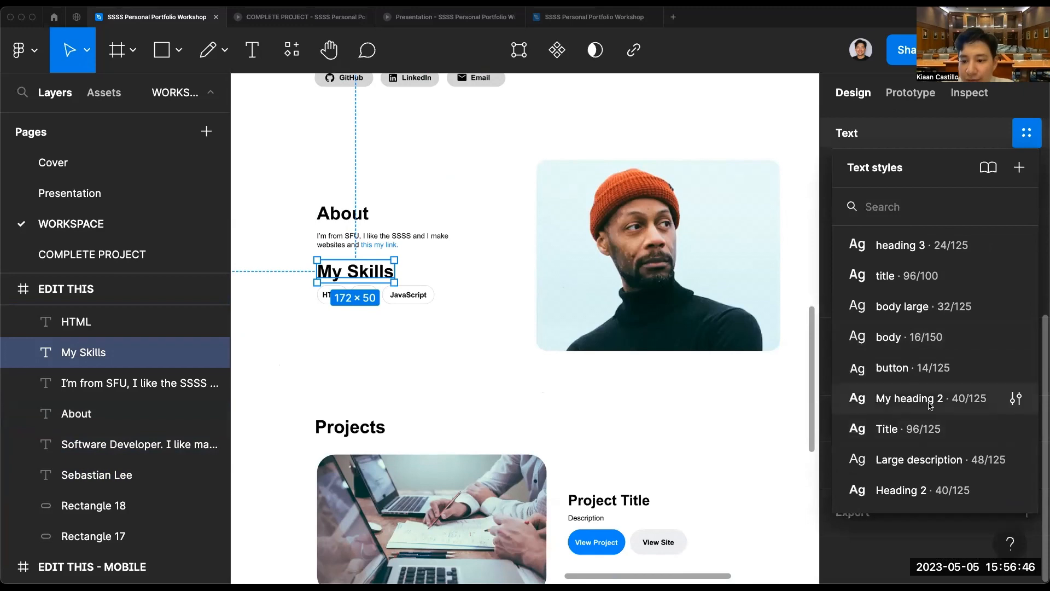
click(909, 491)
click(480, 395)
scroll(480, 395, up, 5)
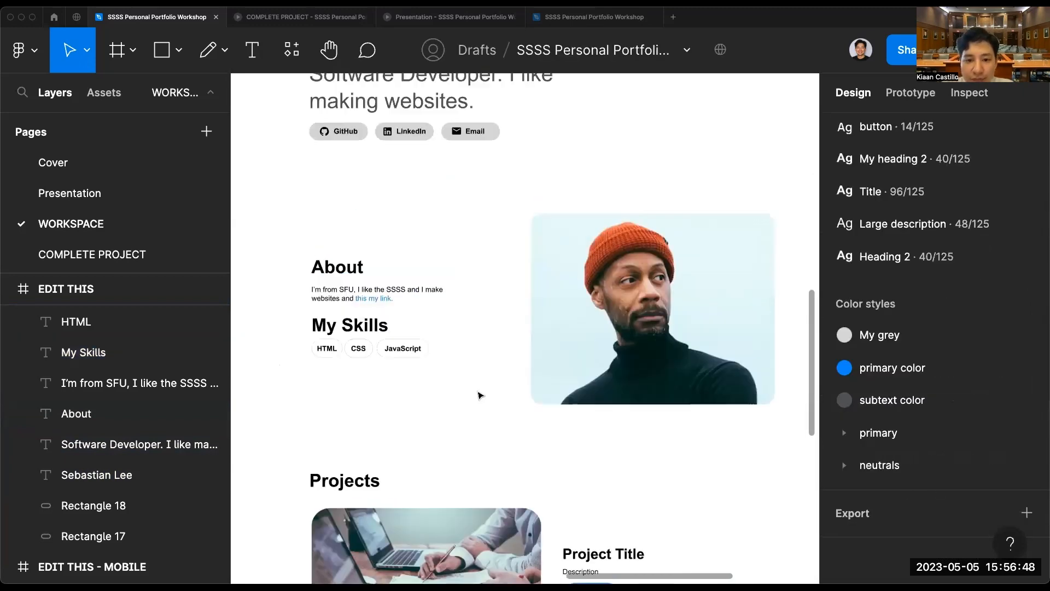
scroll(479, 395, down, 2)
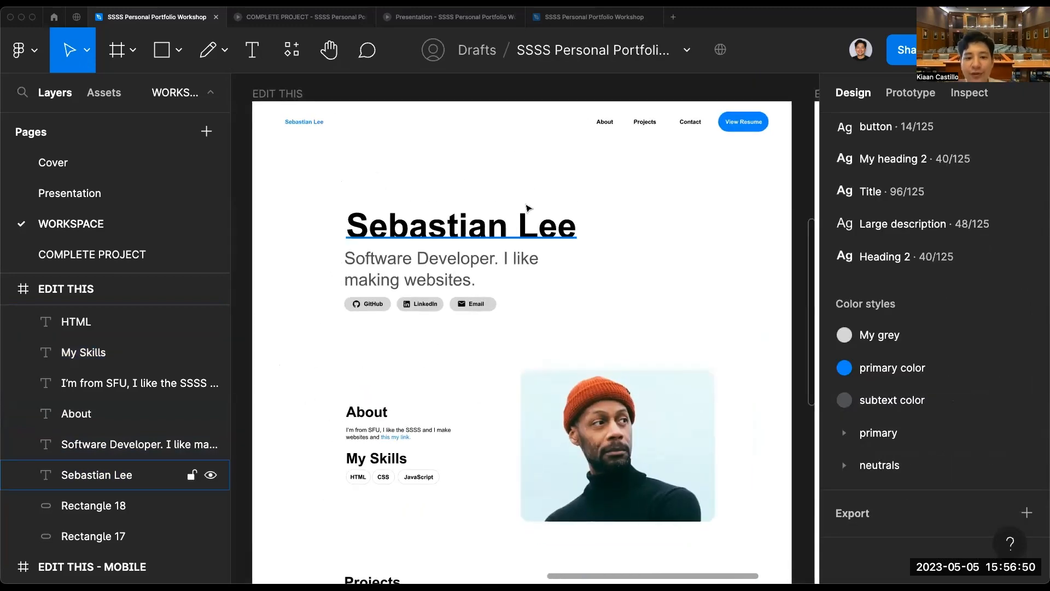
scroll(864, 228, up, 5)
scroll(929, 227, down, 3)
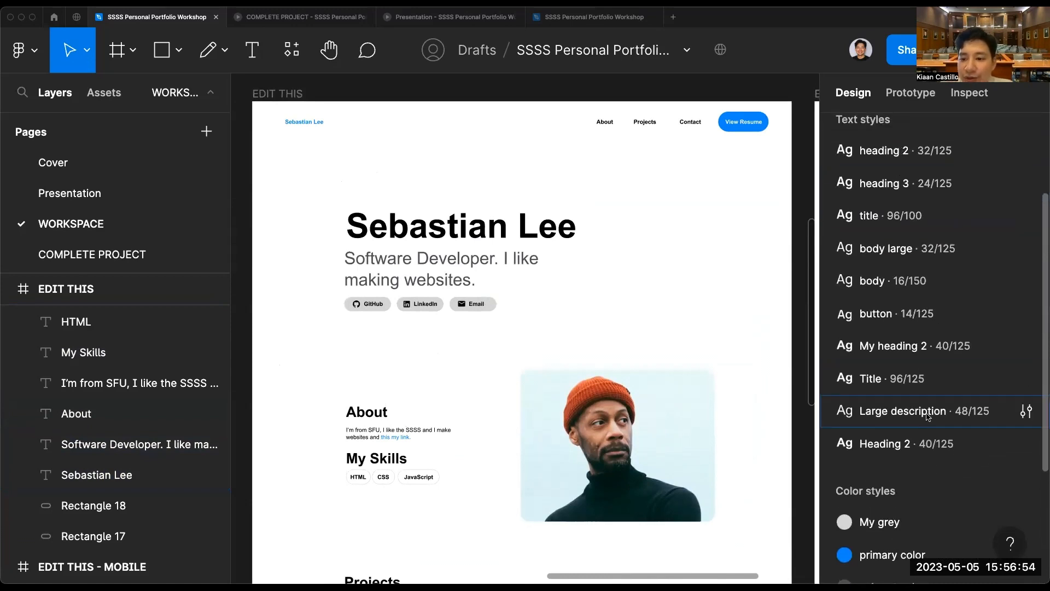
scroll(926, 423, down, 4)
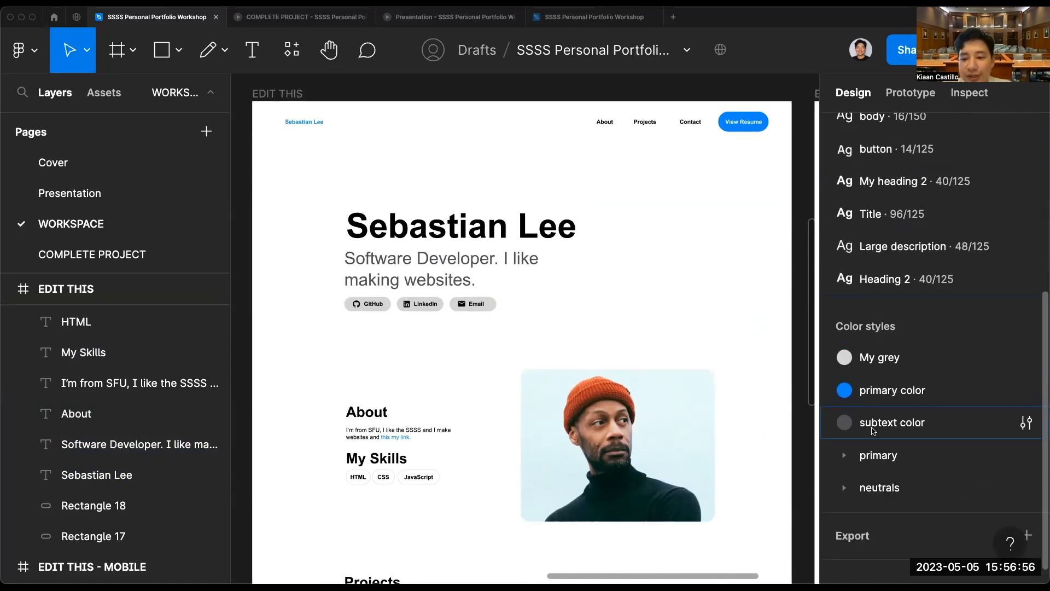
scroll(878, 388, up, 4)
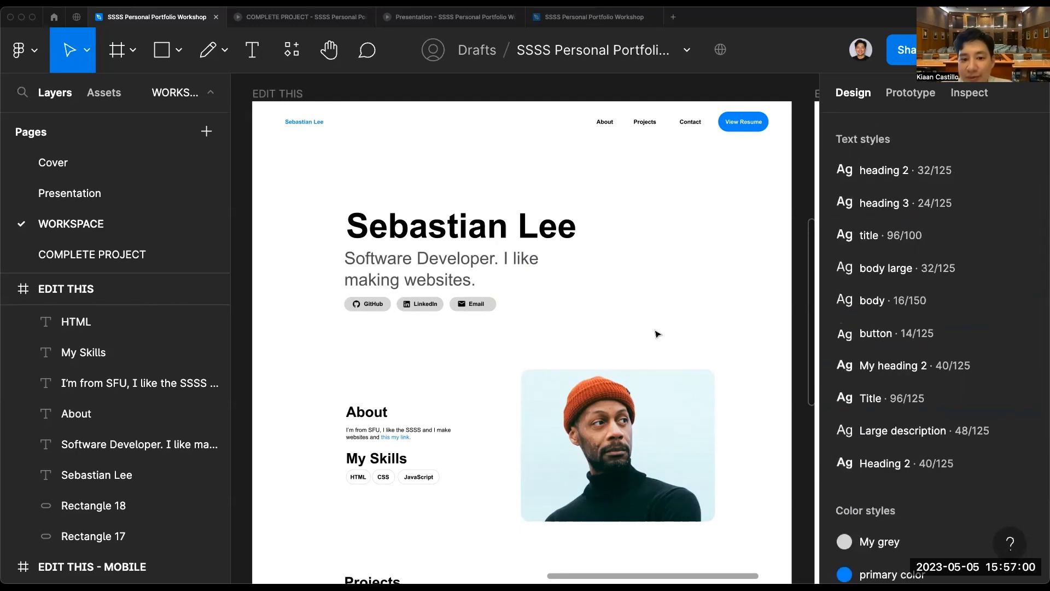
scroll(577, 295, down, 3)
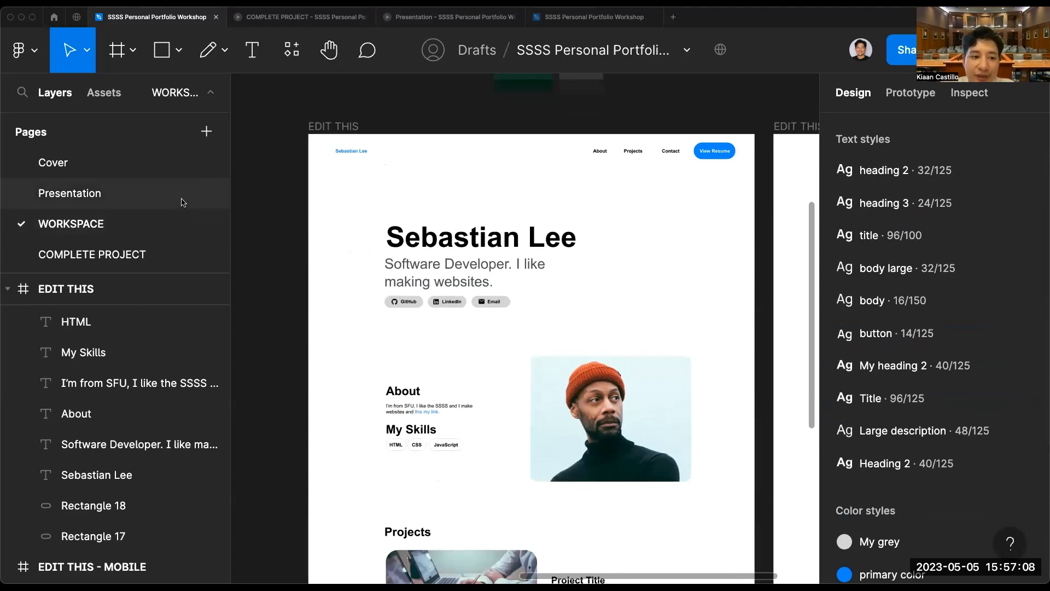
click(70, 193)
scroll(473, 280, right, 10)
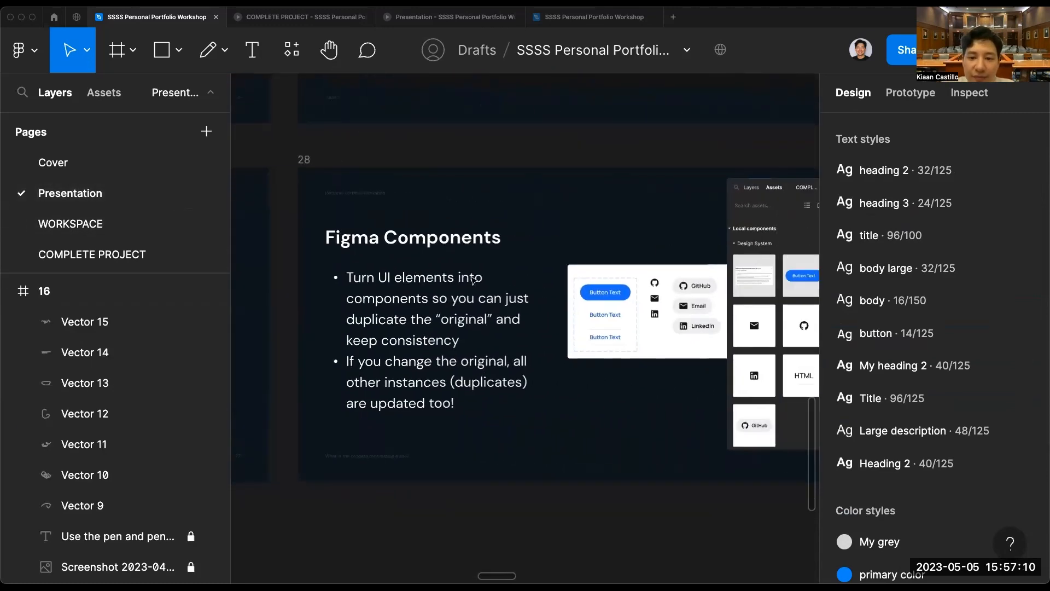
click(81, 220)
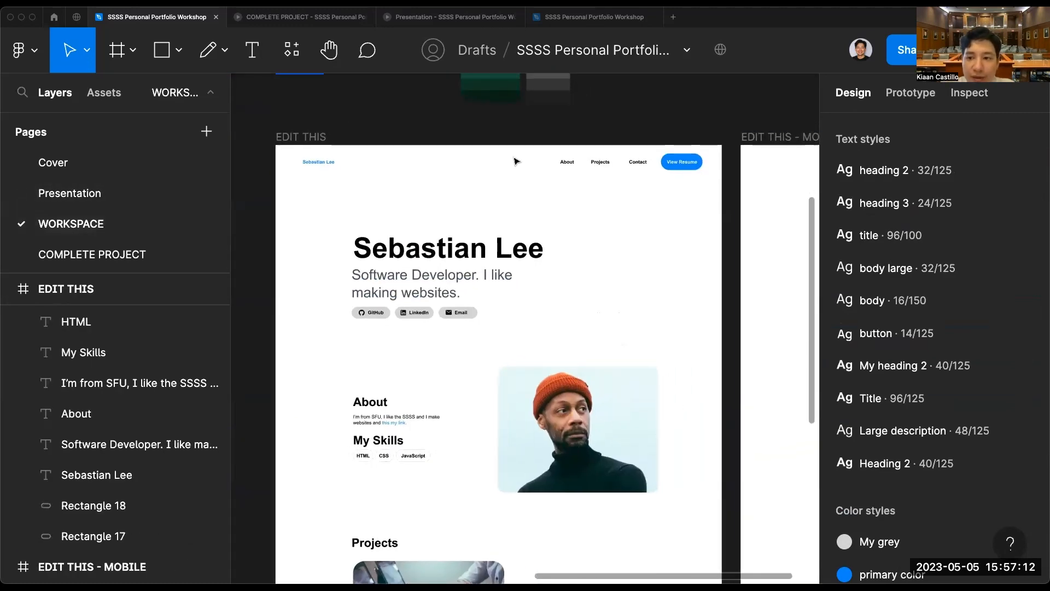
click(277, 150)
click(427, 248)
scroll(420, 243, up, 5)
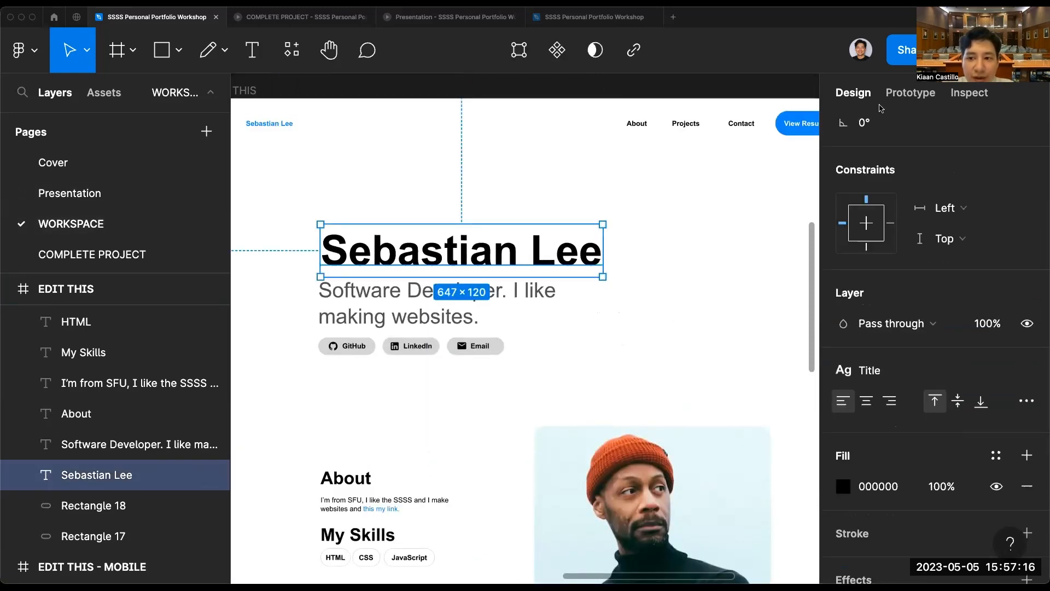
View the main name heading's generated CSS in Inspect, then return to Design.
click(969, 93)
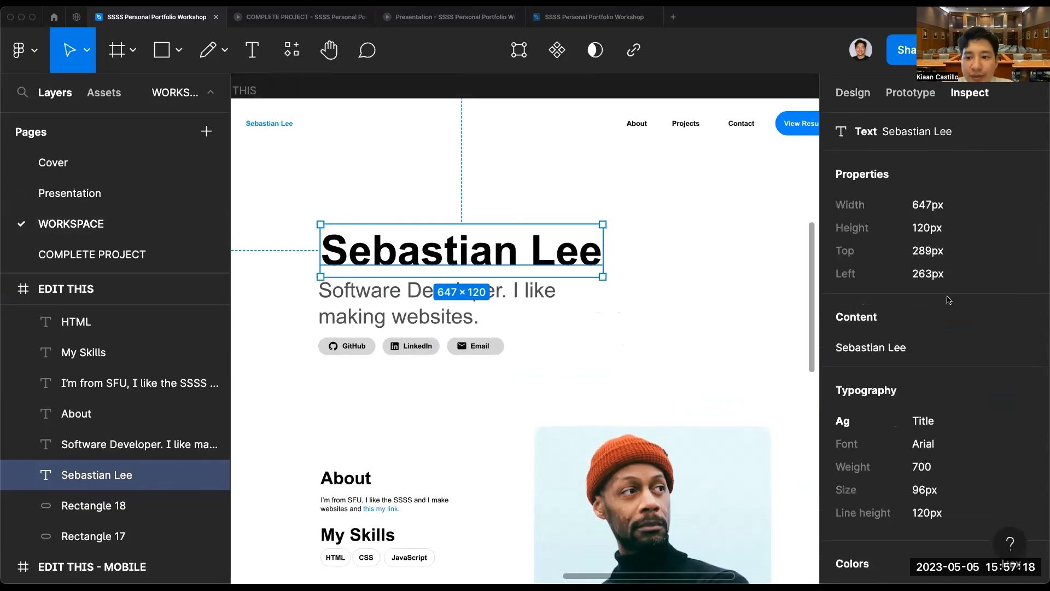
scroll(930, 273, down, 5)
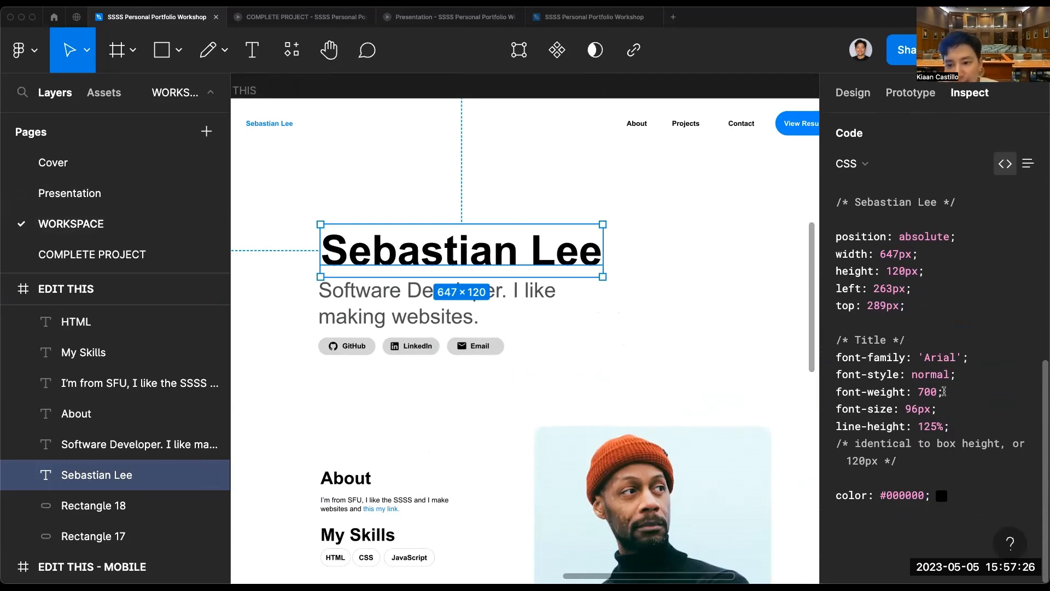
scroll(914, 411, up, 3)
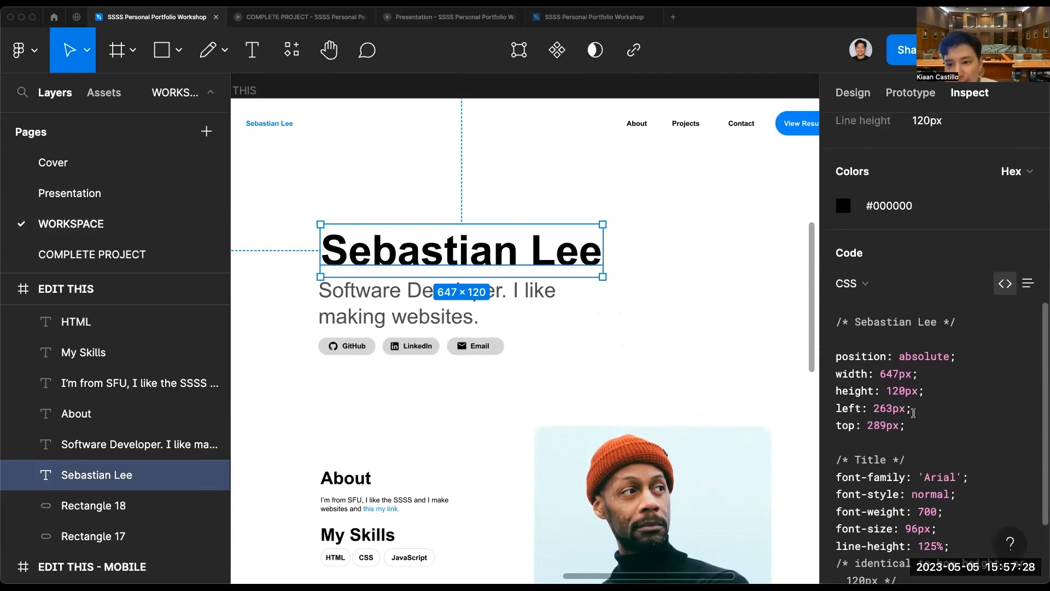
scroll(913, 411, down, 2)
click(676, 285)
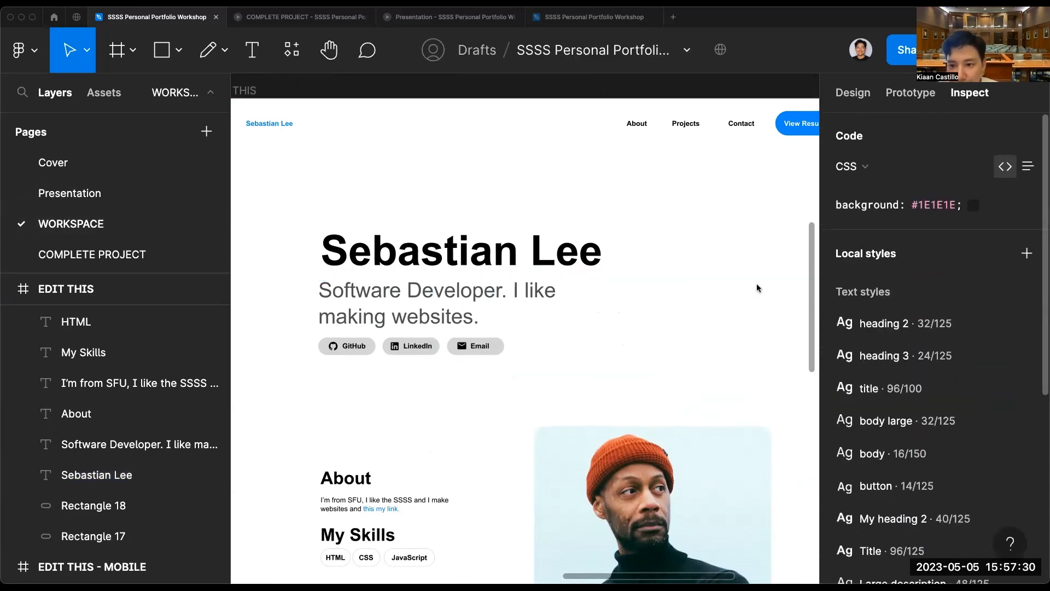
click(853, 93)
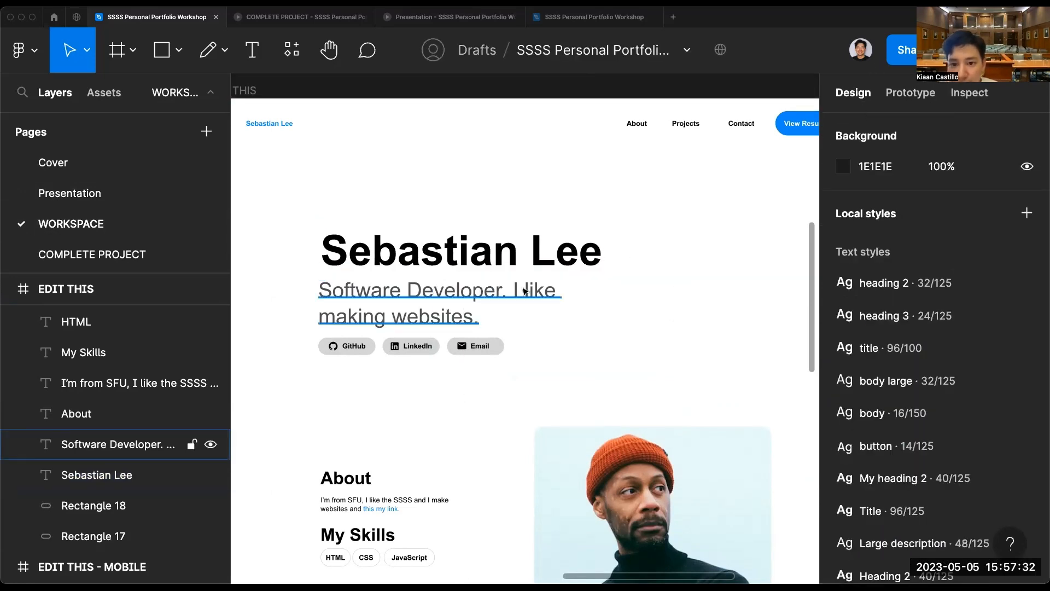
click(136, 475)
Show the header logo text's CSS: Arial 700, 16px, primary color #2B94FF.
scroll(845, 337, down, 3)
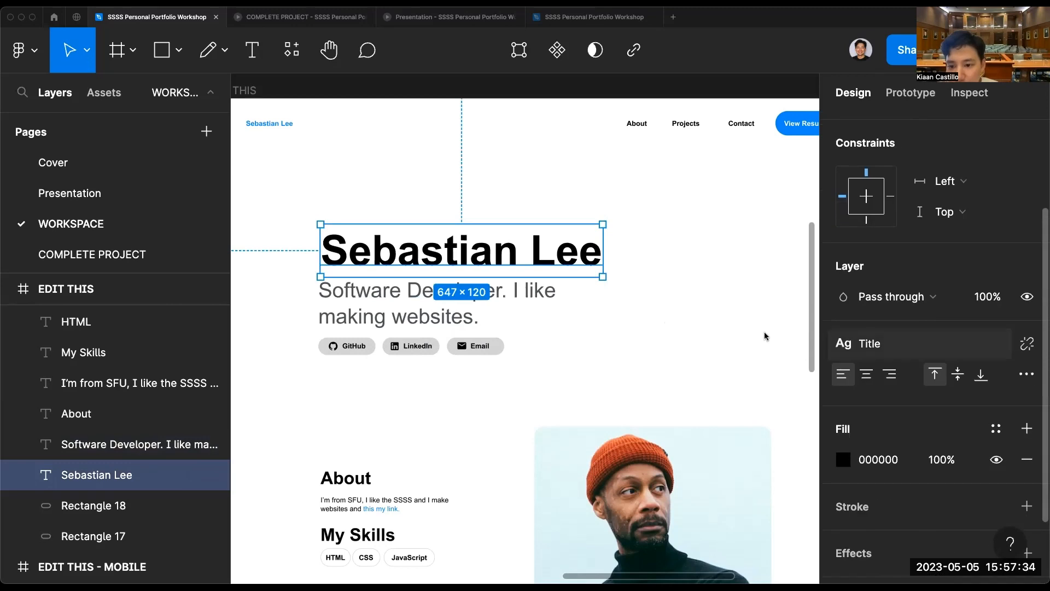
scroll(700, 304, left, 2)
scroll(700, 305, up, 1)
click(357, 169)
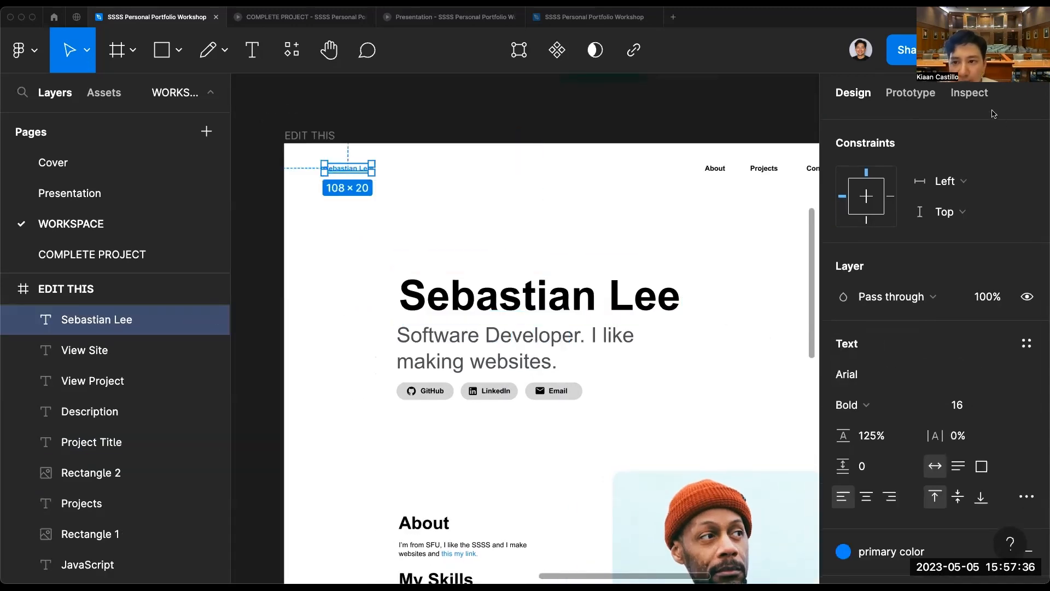
click(976, 94)
scroll(993, 316, down, 10)
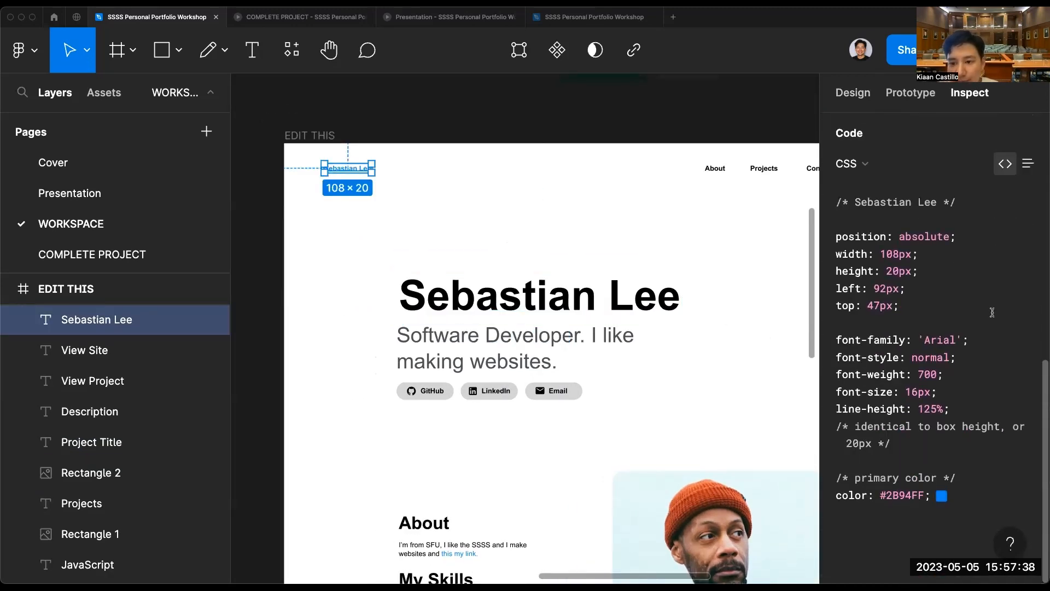
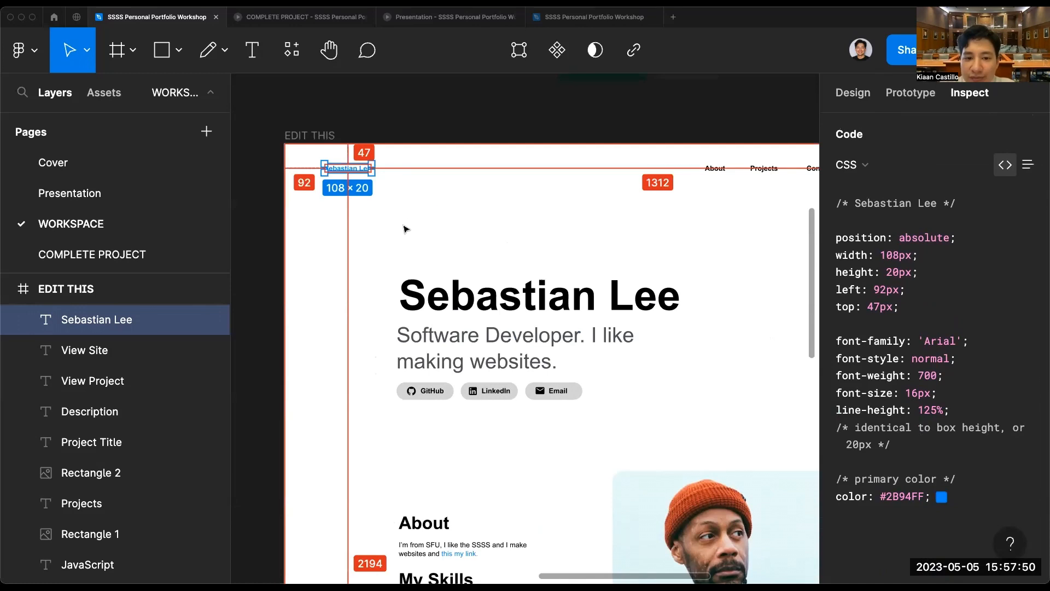
Highlight the About heading's Heading 2 font CSS: Arial, 700, 40px, 50px line height.
click(509, 310)
scroll(508, 310, down, 5)
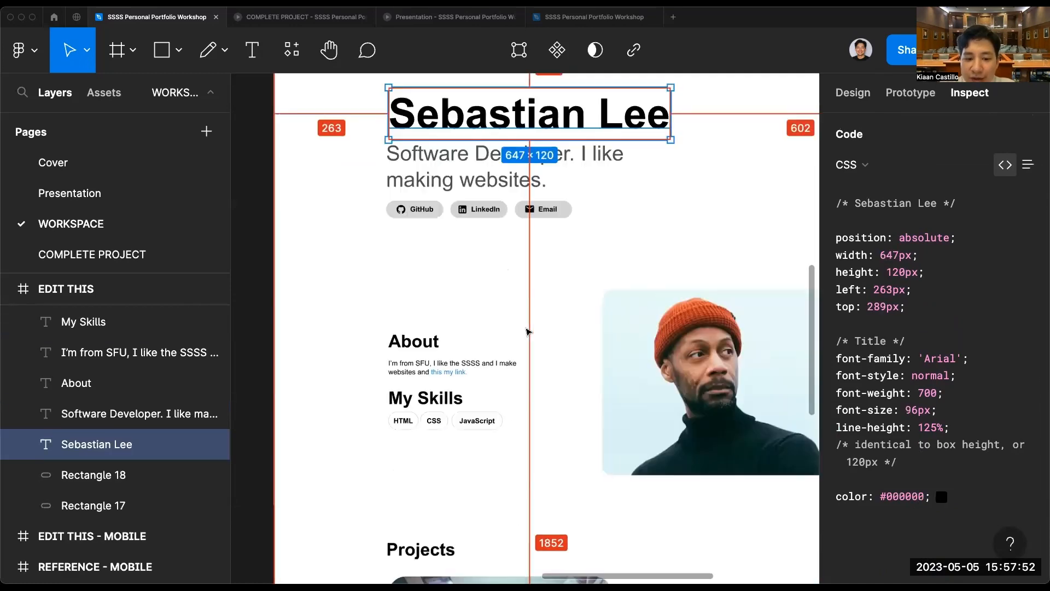
click(411, 310)
scroll(427, 316, up, 3)
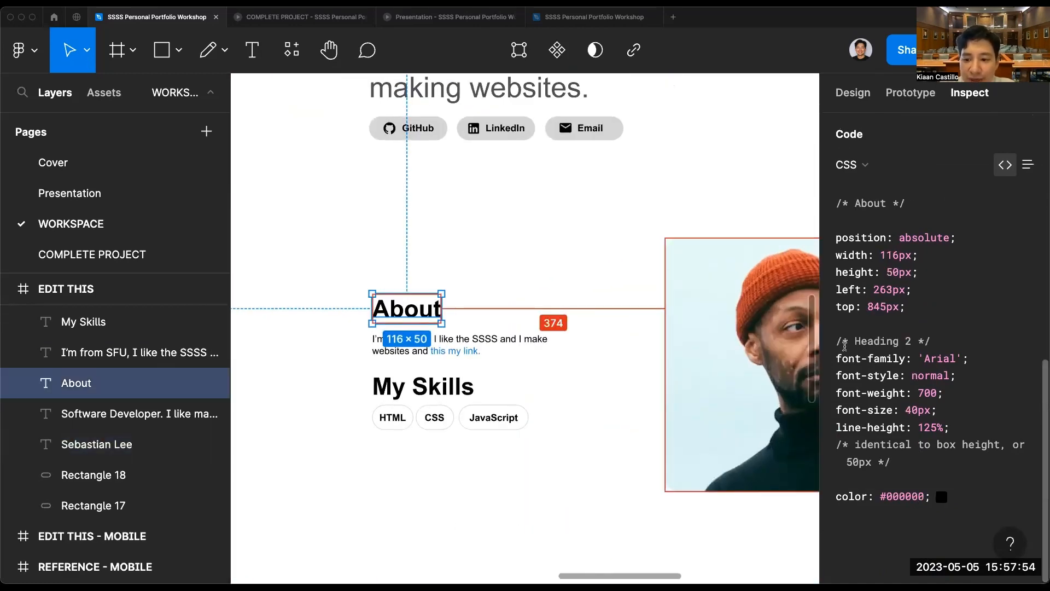
drag(856, 341, 912, 341)
drag(836, 359, 968, 428)
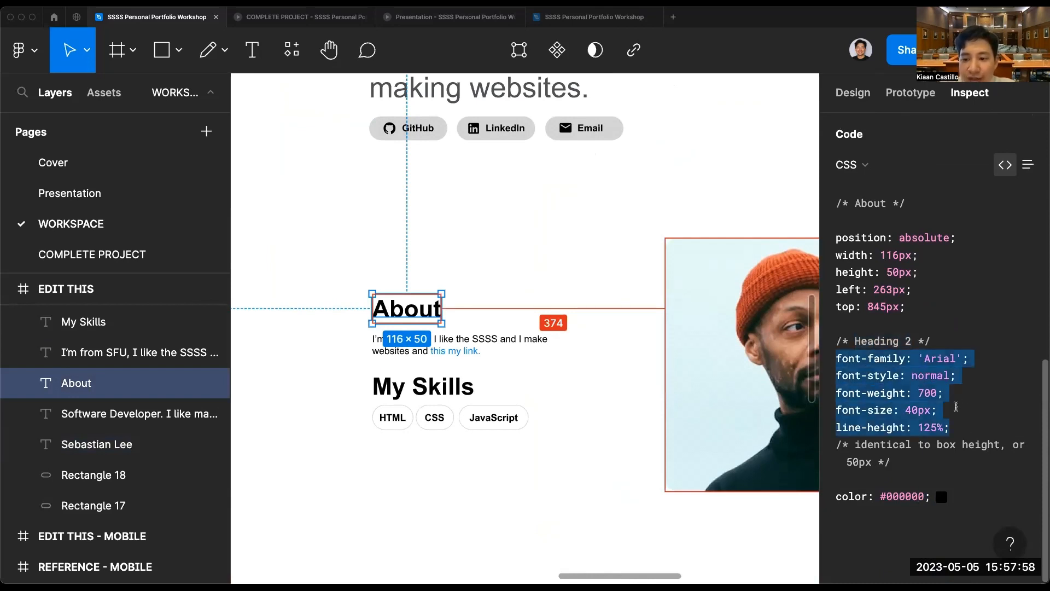
scroll(617, 371, down, 2)
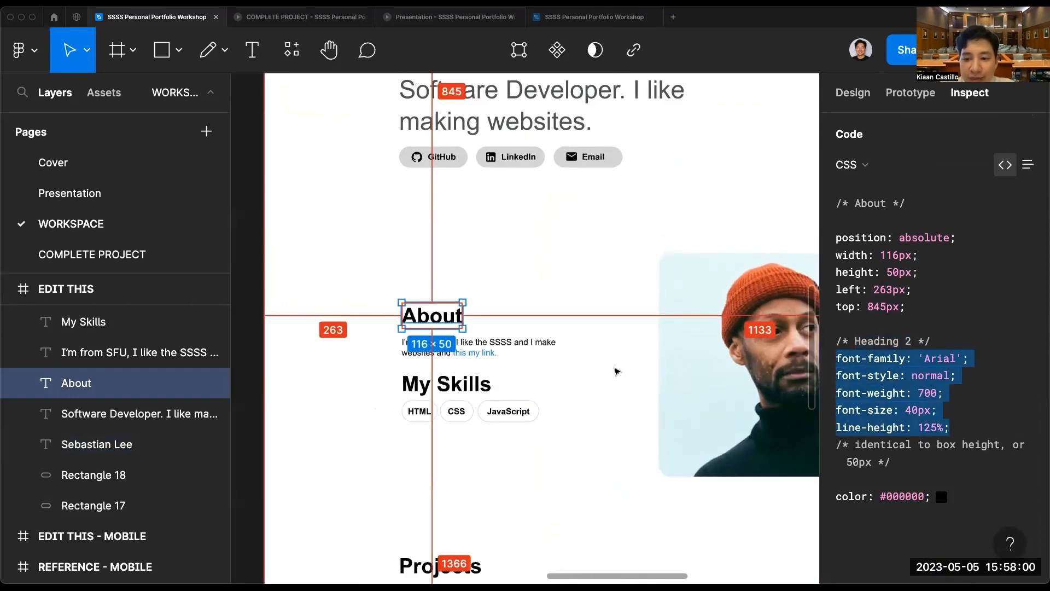
scroll(617, 371, right, 2)
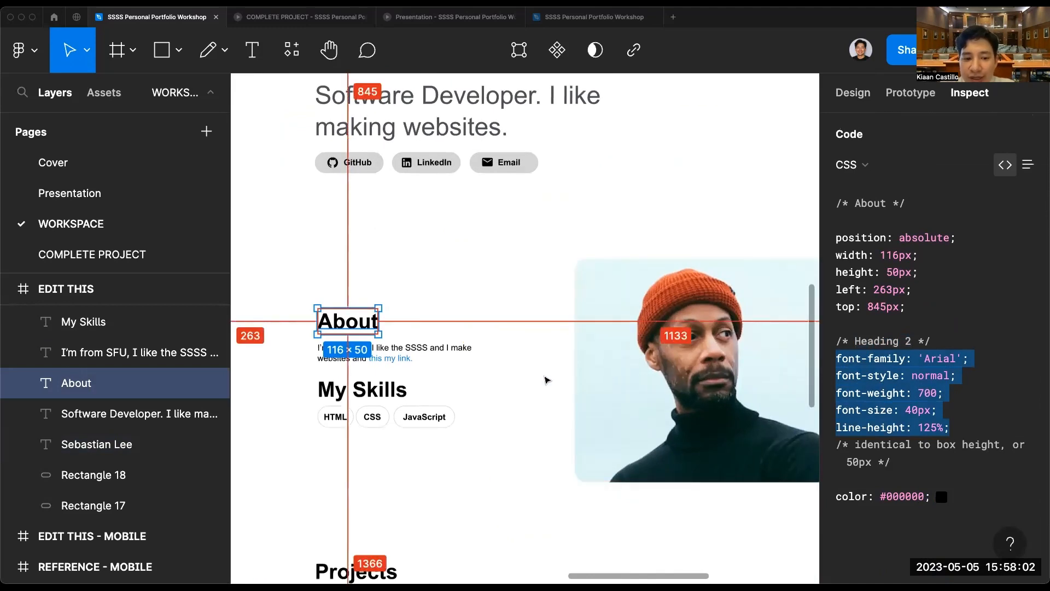
click(963, 421)
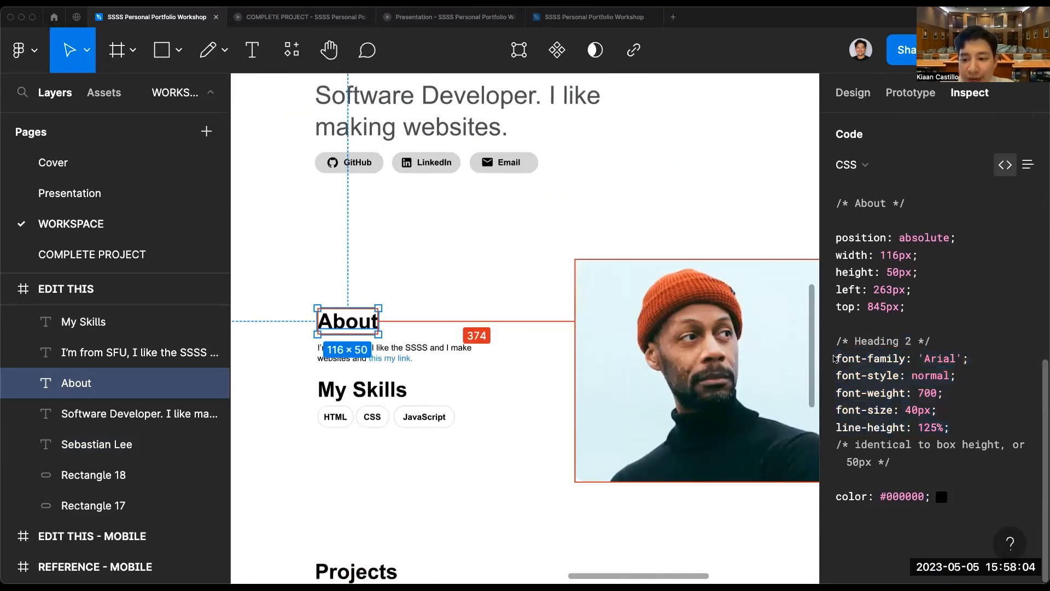
drag(835, 356, 962, 429)
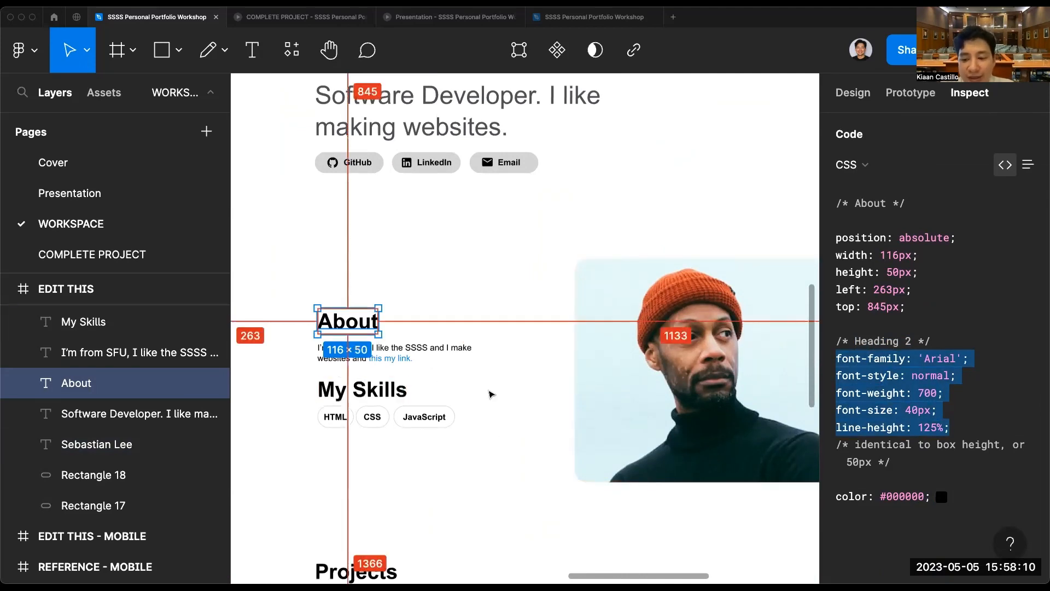
Check the file's local styles, reselect About, then go to the Presentation page.
click(488, 394)
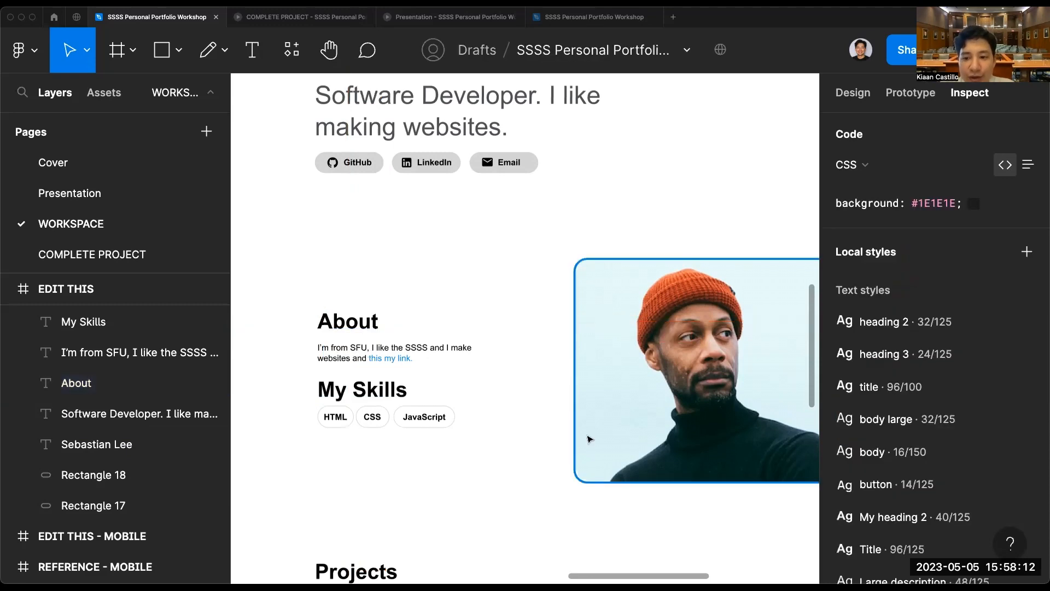
scroll(532, 440, down, 5)
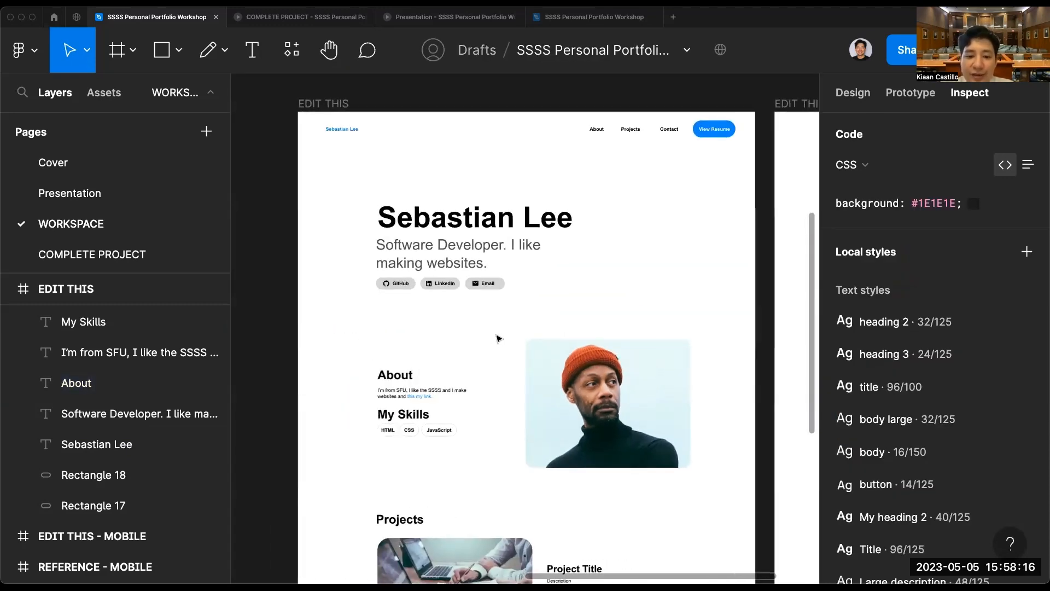
scroll(930, 328, down, 5)
scroll(929, 383, up, 2)
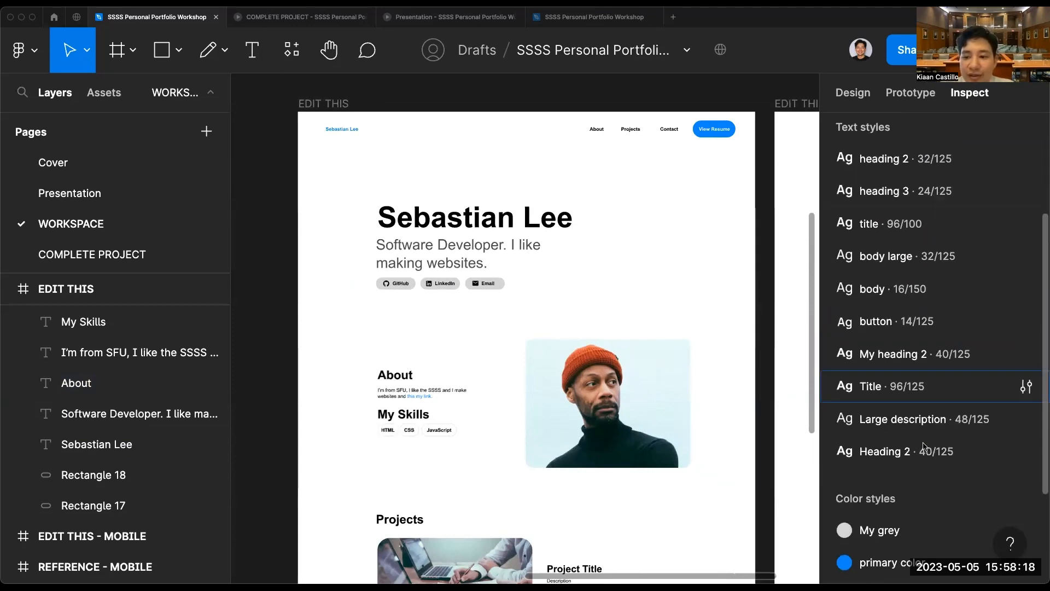
click(407, 374)
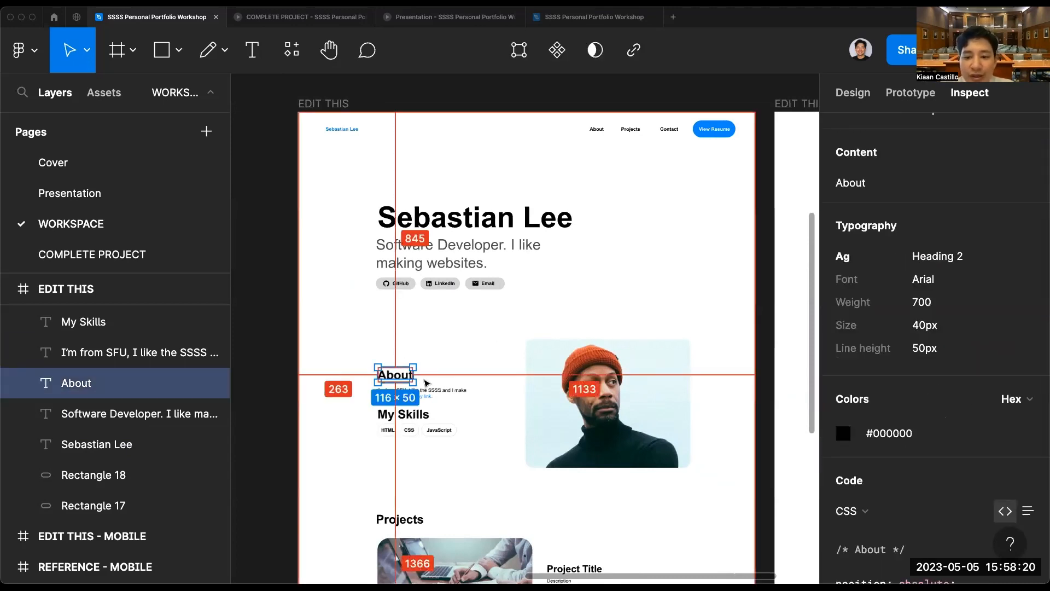
scroll(463, 403, up, 3)
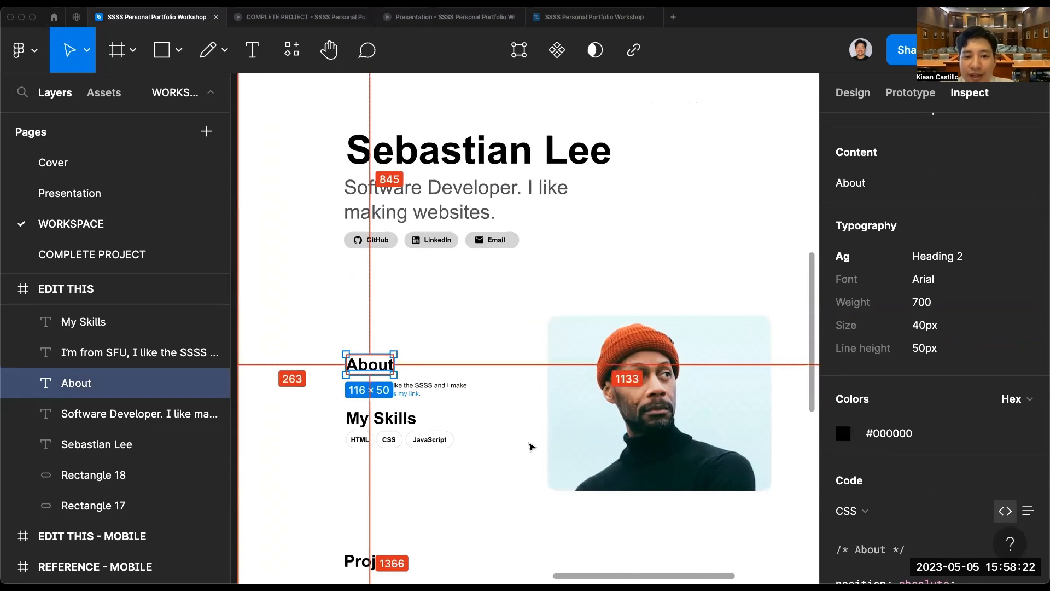
scroll(530, 446, down, 2)
scroll(530, 445, down, 5)
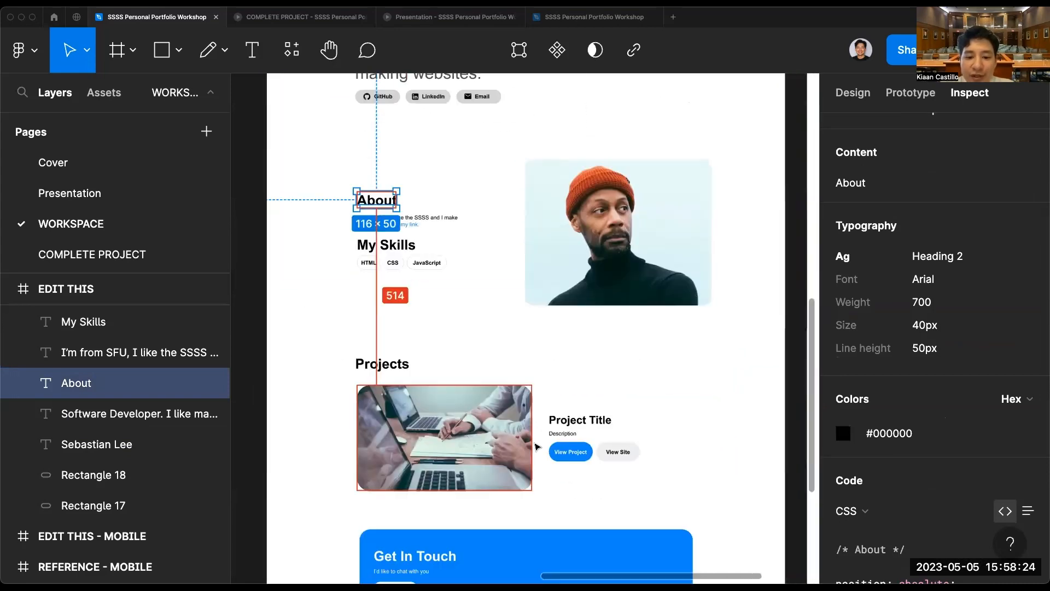
click(217, 202)
Pan around the Figma Components slide on the Presentation page.
scroll(574, 419, left, 6)
scroll(574, 419, right, 5)
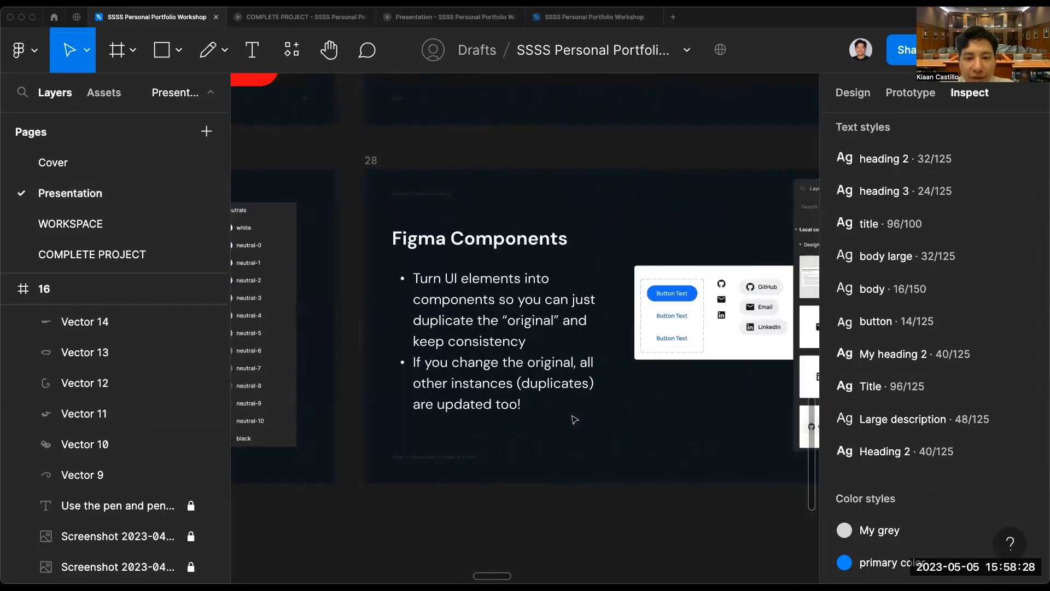
scroll(574, 419, right, 4)
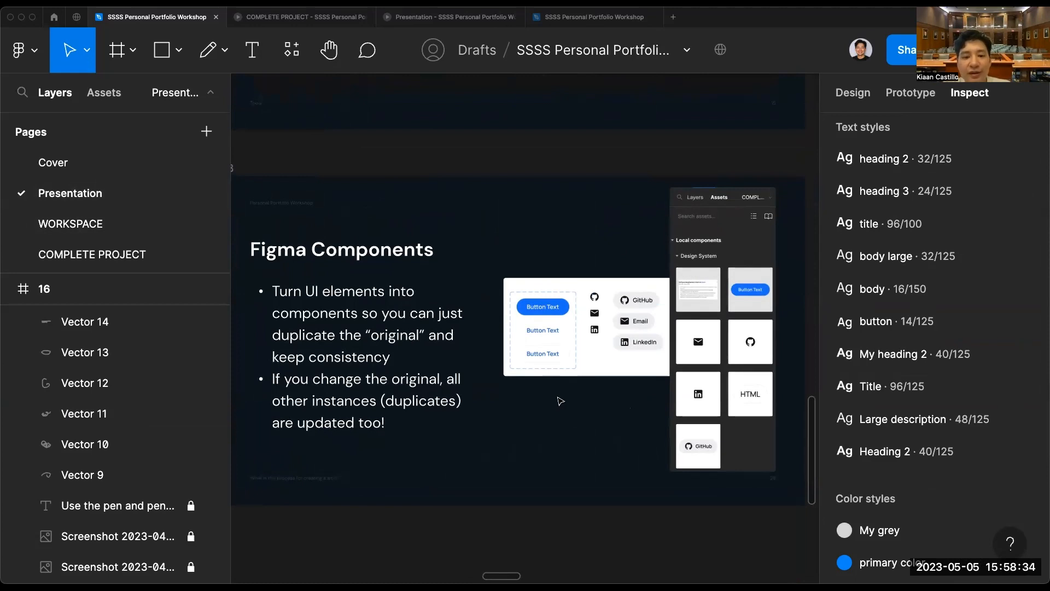
scroll(560, 401, left, 2)
scroll(560, 401, up, 1)
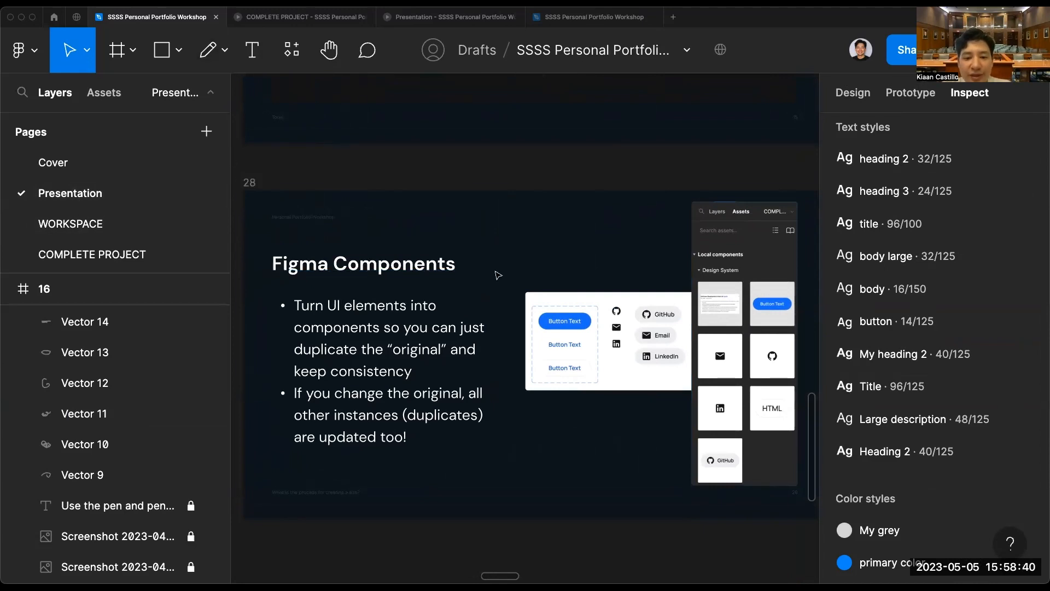
scroll(498, 275, down, 1)
scroll(498, 275, right, 1)
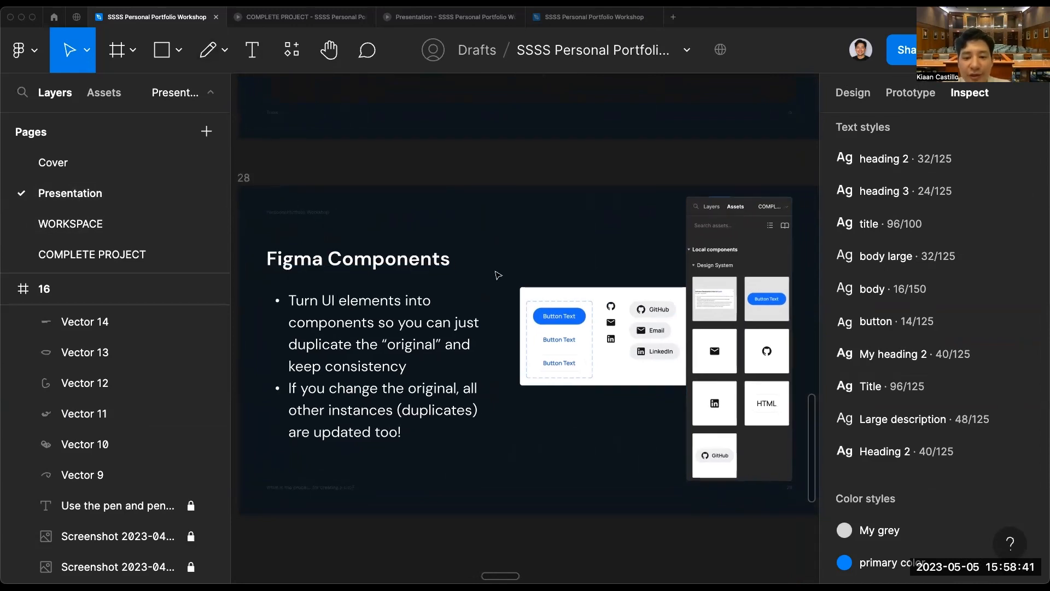
Switch through the Cover and Presentation pages back to WORKSPACE.
click(95, 158)
click(104, 192)
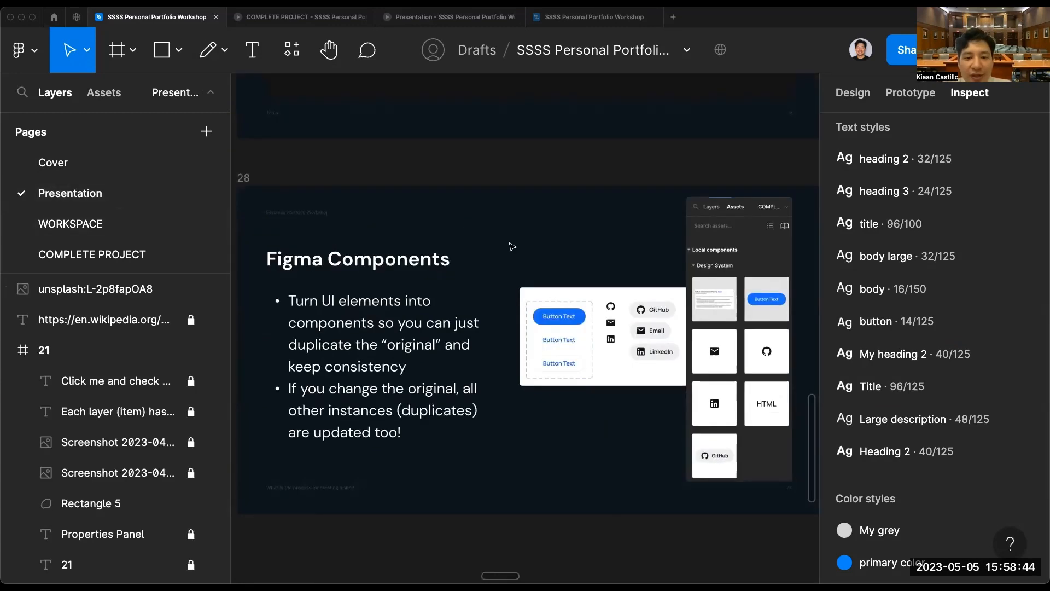
click(118, 225)
scroll(514, 370, up, 3)
scroll(514, 369, right, 1)
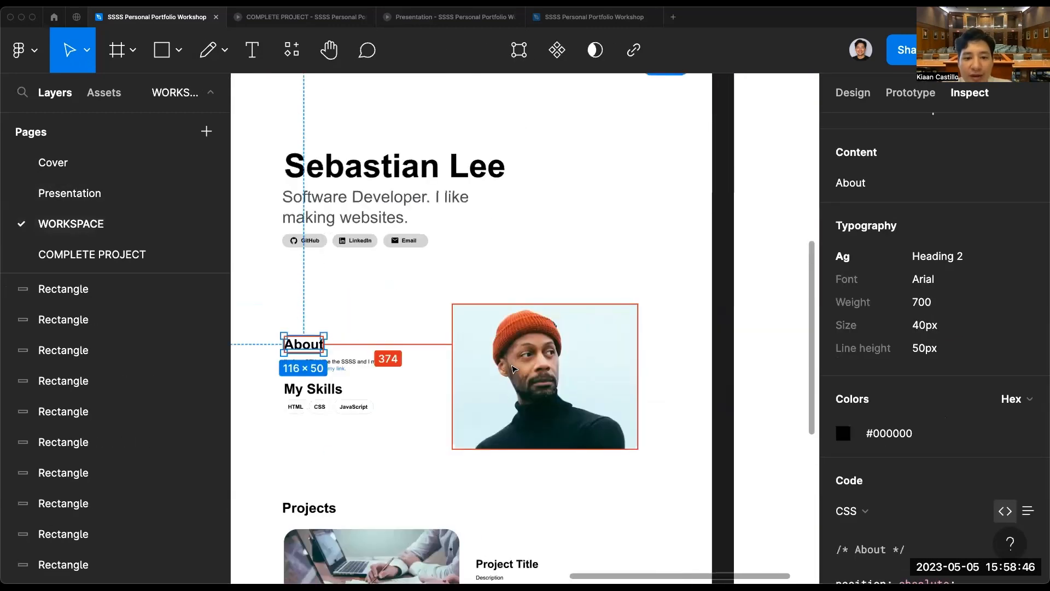
Select the nav's View Resume label together with its blue pill, Rectangle 6.
scroll(514, 370, down, 7)
click(501, 224)
scroll(508, 222, up, 10)
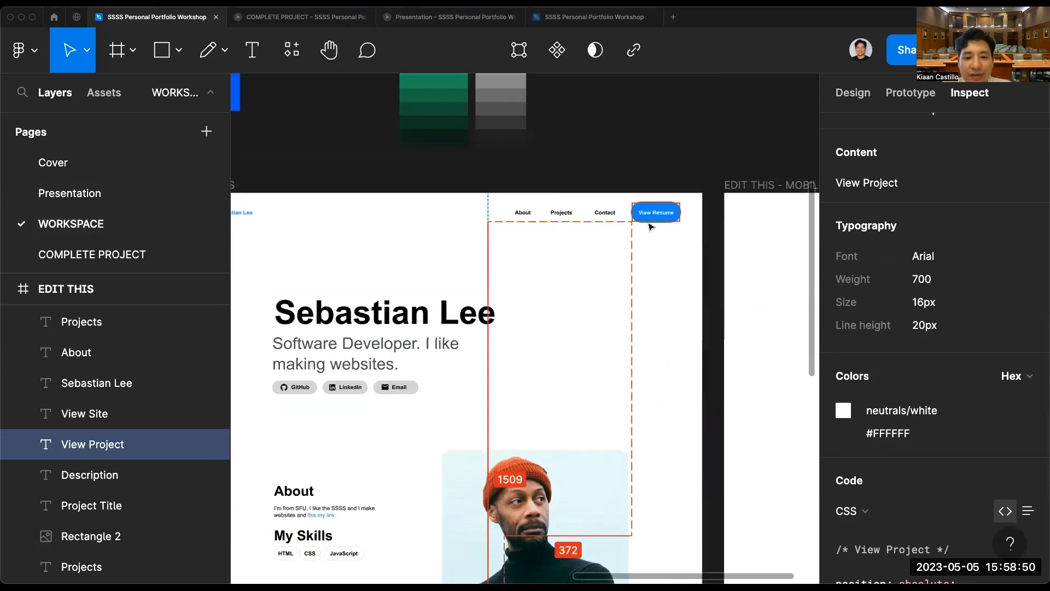
scroll(650, 225, down, 5)
scroll(651, 219, up, 5)
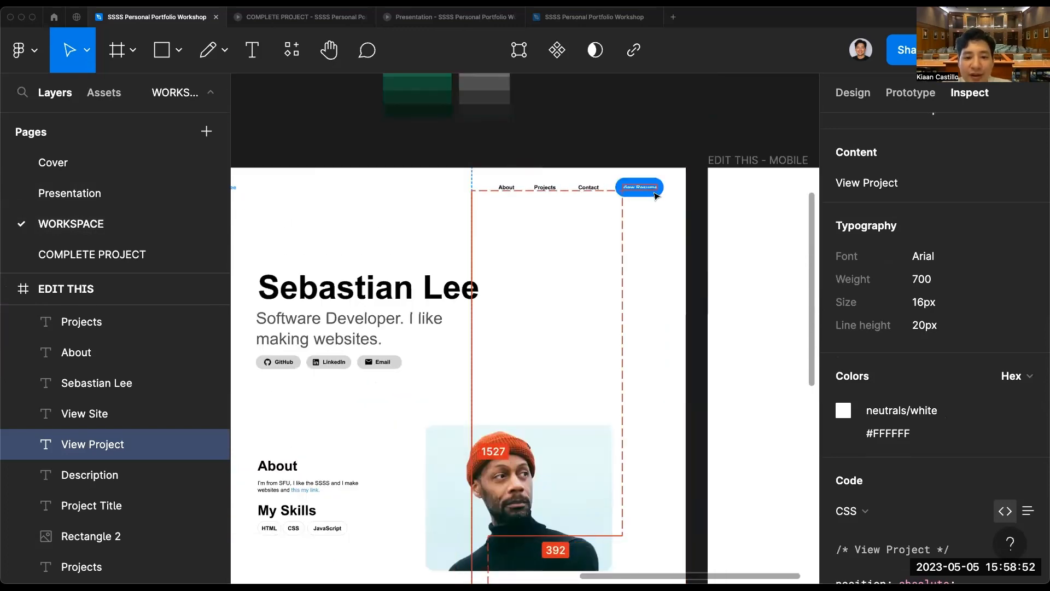
scroll(656, 195, left, 2)
click(680, 167)
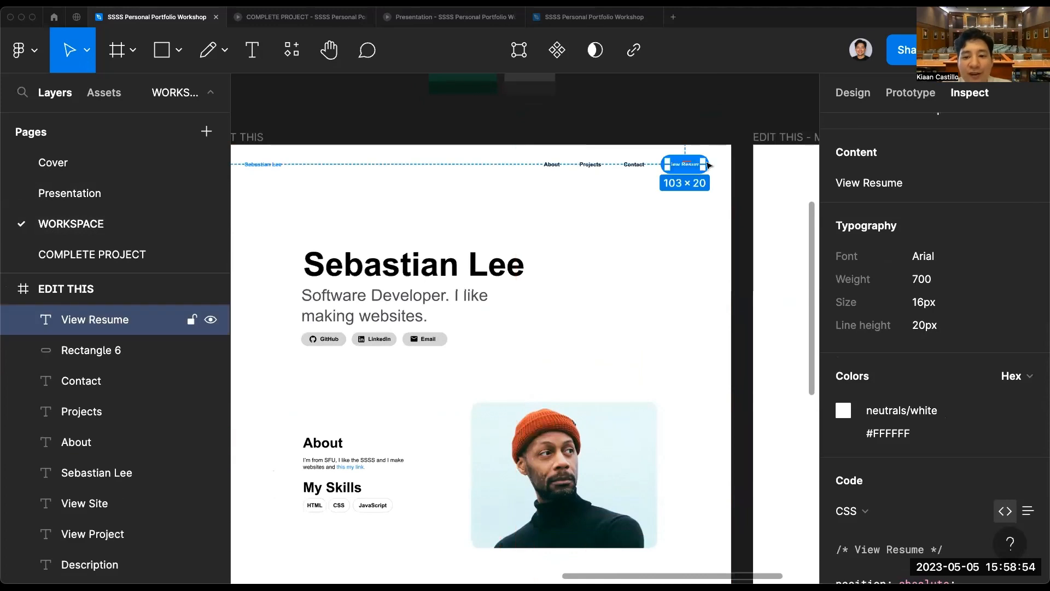
scroll(711, 163, up, 5)
scroll(719, 163, down, 3)
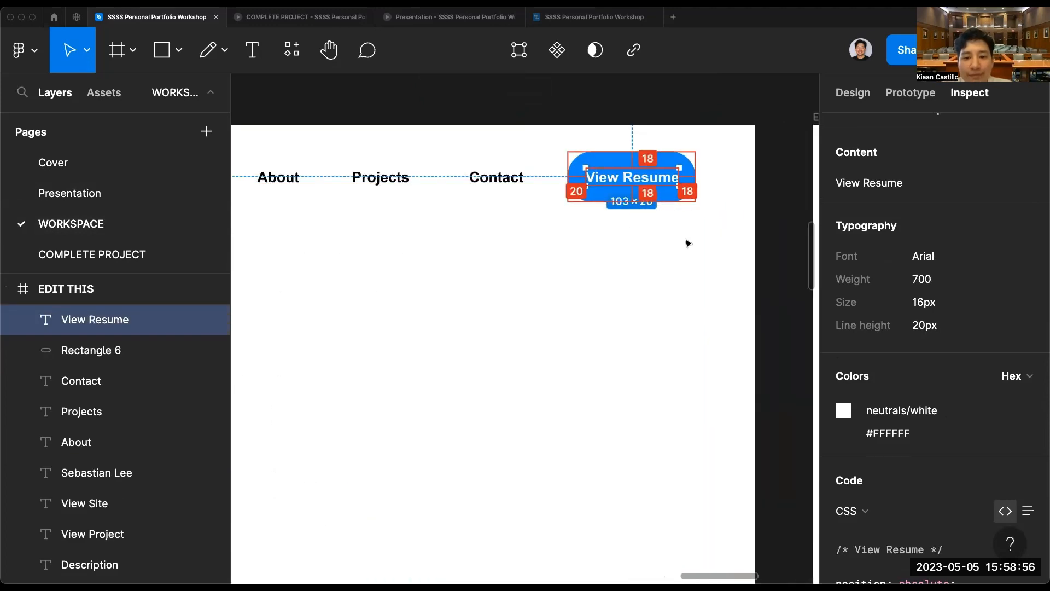
click(678, 194)
scroll(684, 257, up, 2)
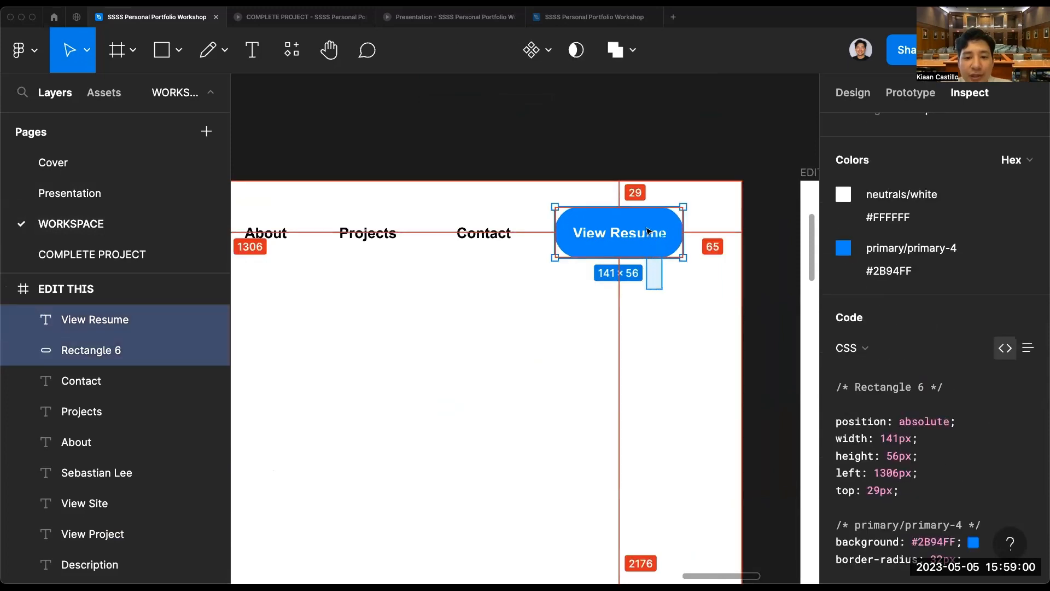
Make the View Resume button Component 1 and drag out three instance copies below it.
click(531, 49)
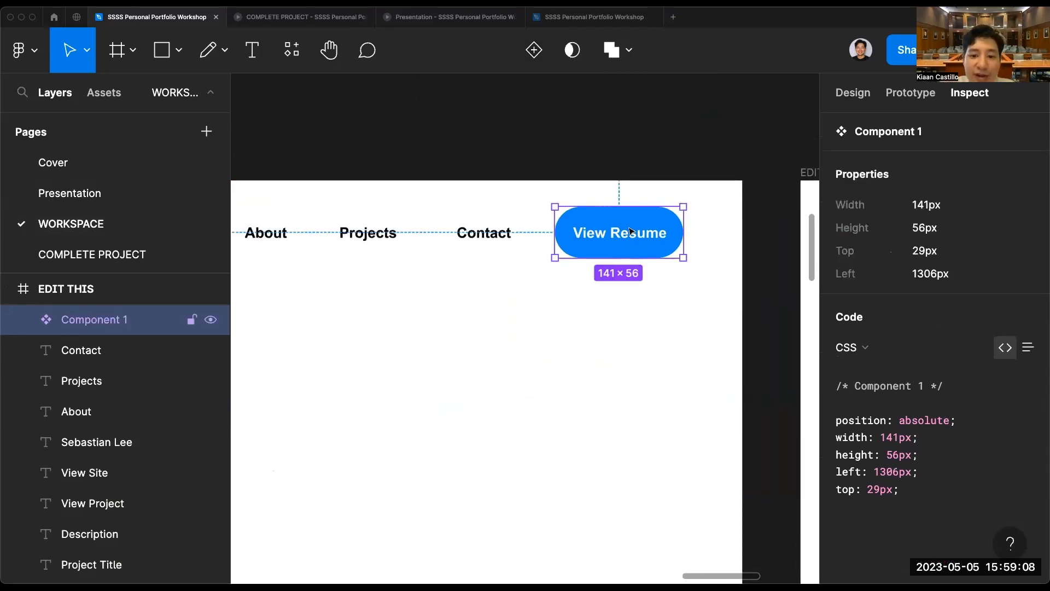
key(alt)
scroll(722, 306, up, 3)
scroll(722, 307, down, 4)
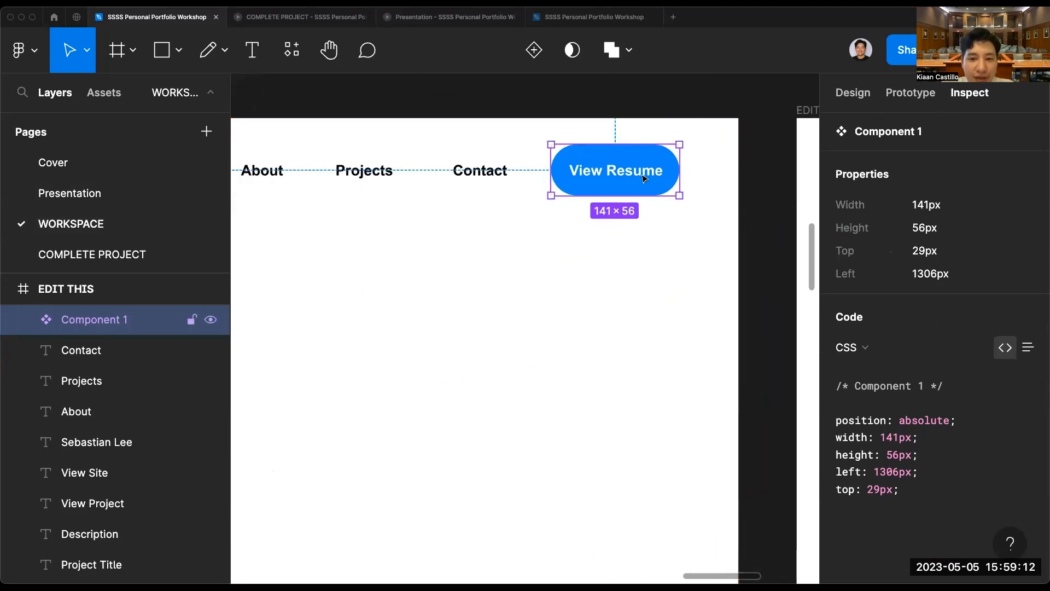
drag(633, 175, 608, 372)
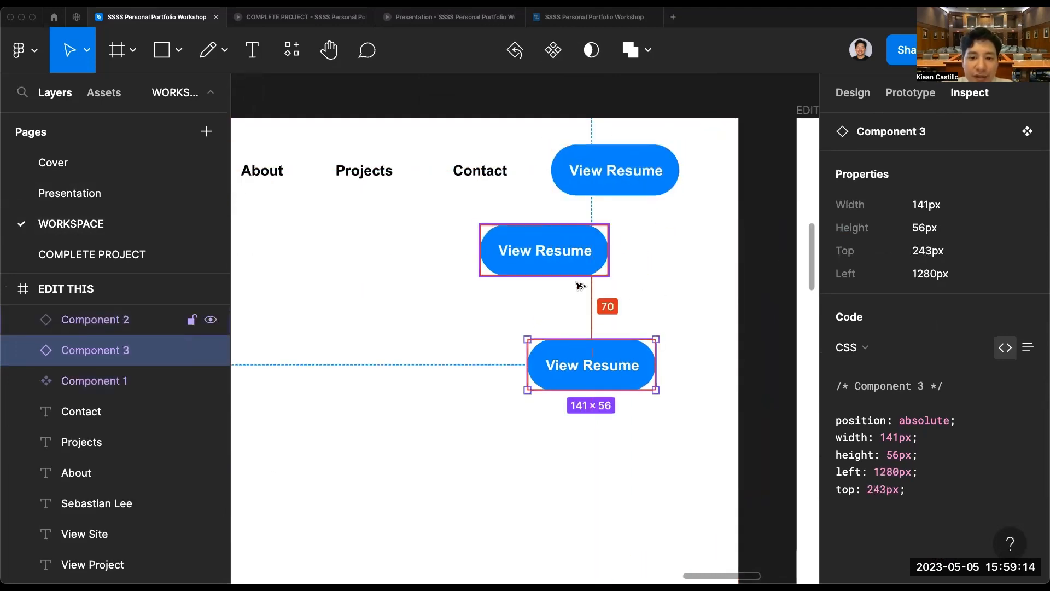
drag(568, 266, 454, 346)
drag(593, 381, 465, 458)
Nudge the middle copy slightly left, then select Component 1 and marquee the lower instances.
click(581, 350)
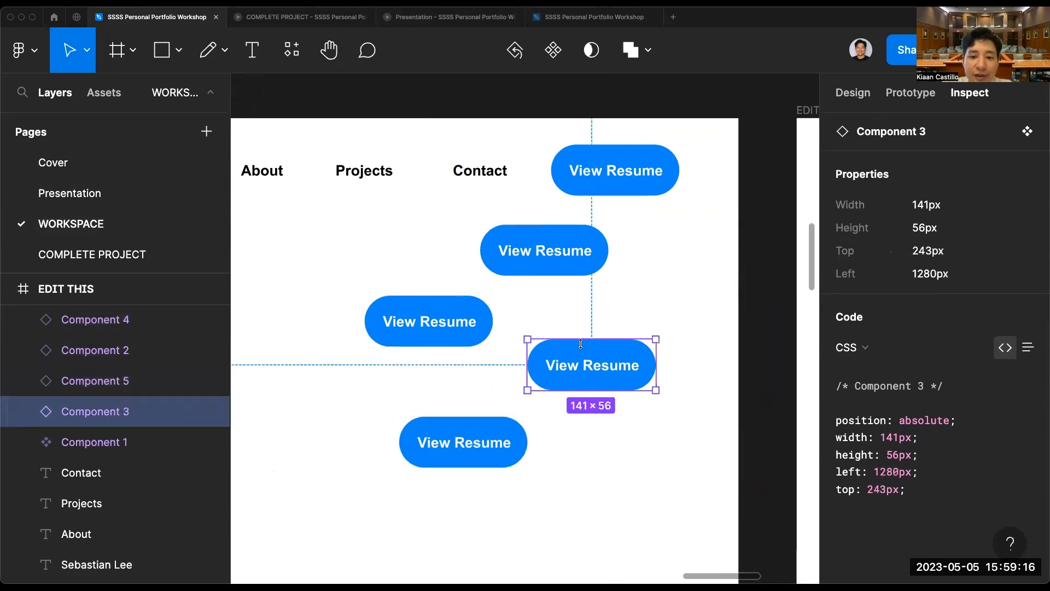
click(584, 286)
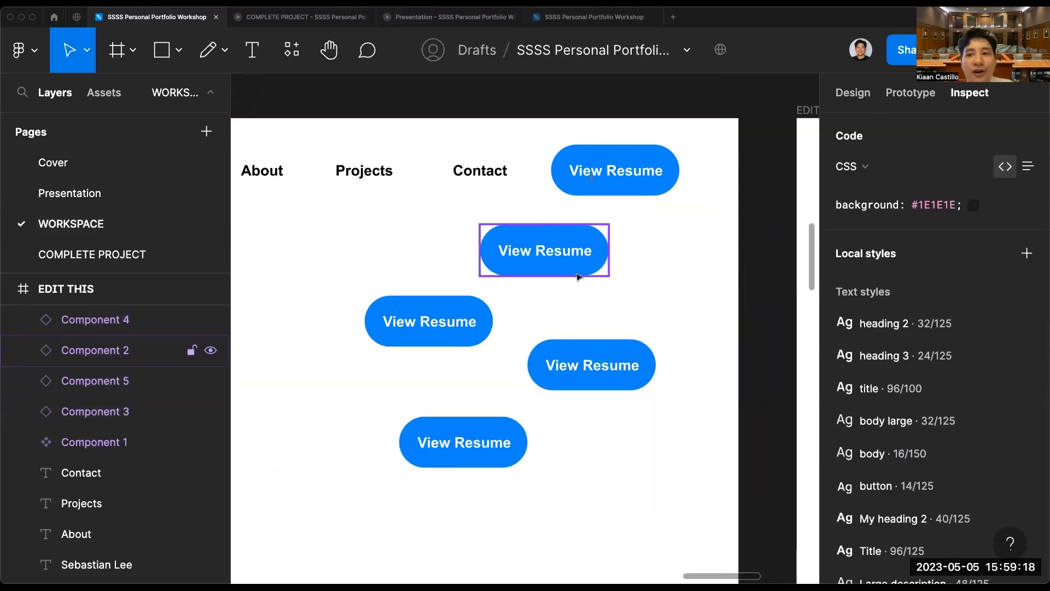
drag(578, 277, 548, 272)
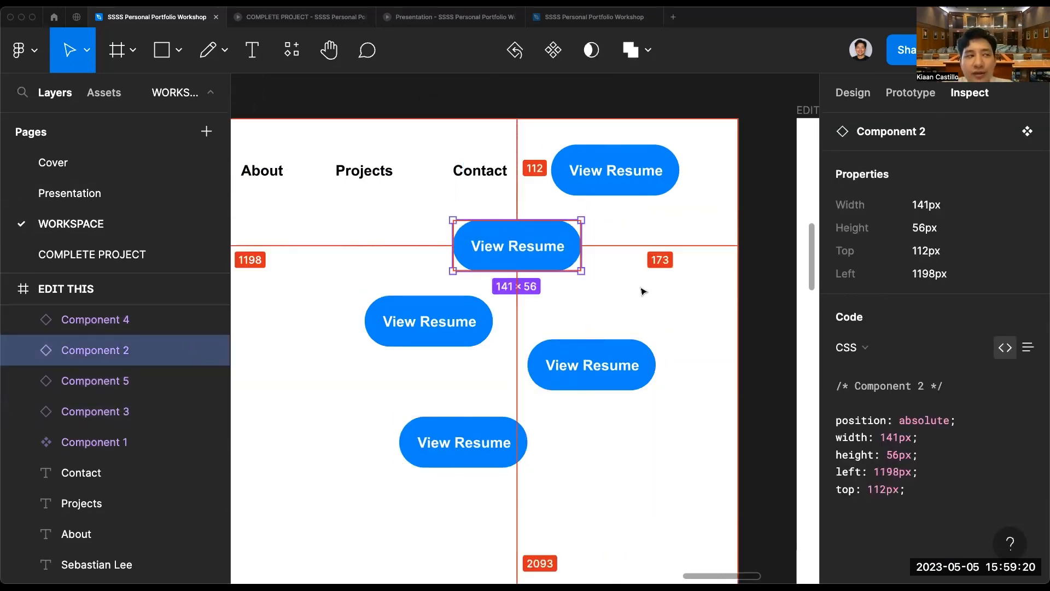
click(648, 185)
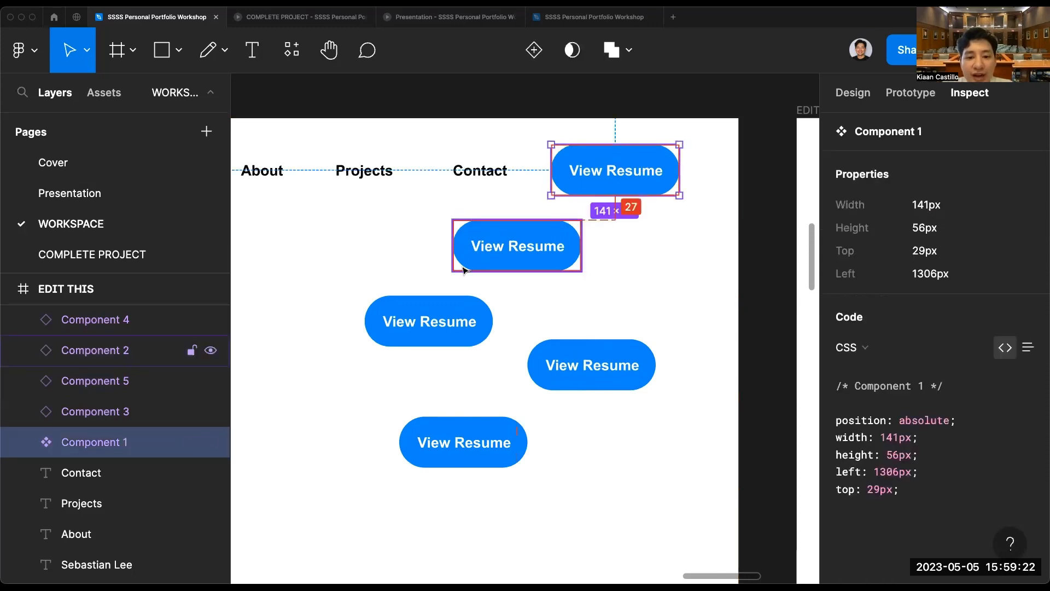
drag(392, 241, 582, 434)
click(94, 442)
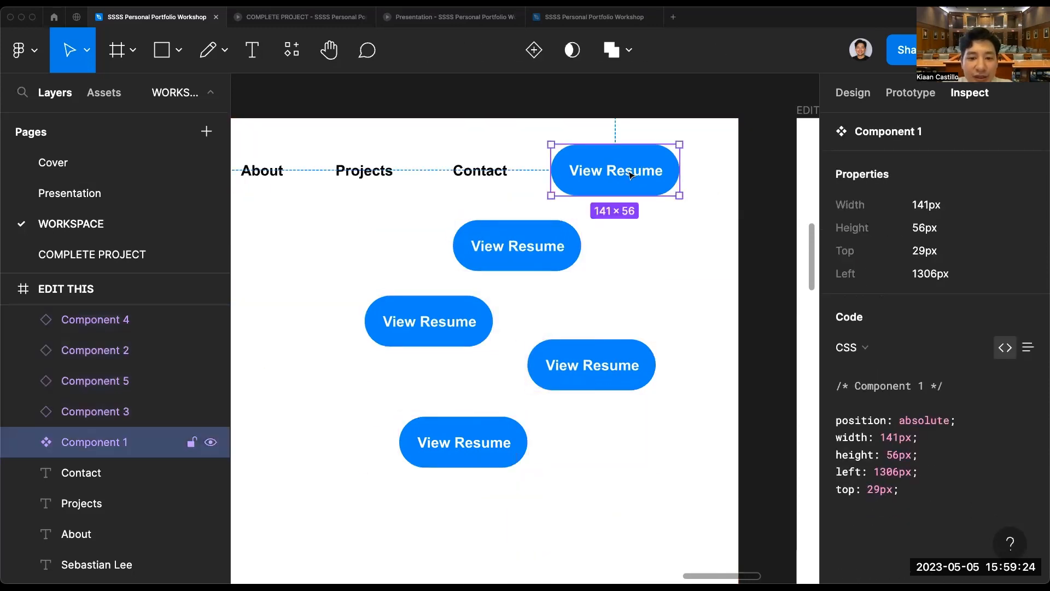
Detach the main button's fill from the primary colour style and change it to green.
click(852, 93)
scroll(952, 302, down, 5)
scroll(853, 438, down, 3)
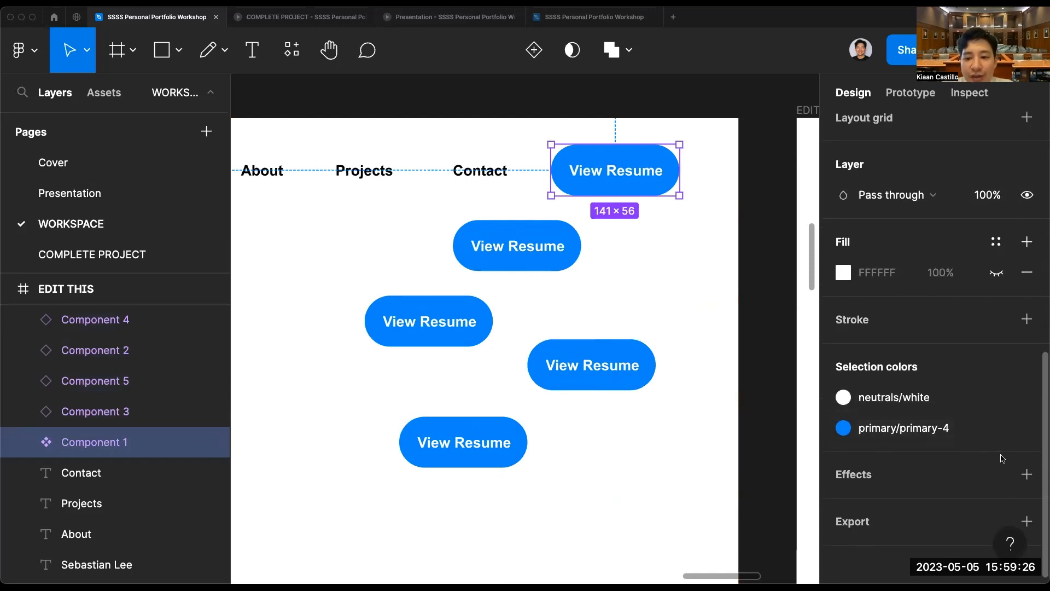
click(1005, 429)
click(849, 432)
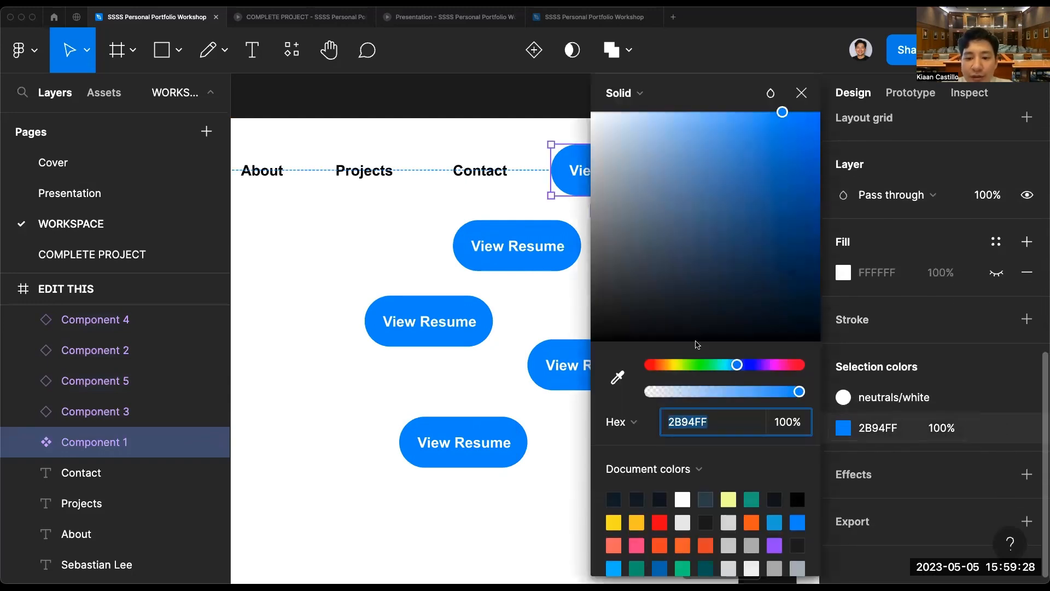
drag(732, 365, 696, 365)
drag(728, 192, 752, 135)
click(440, 257)
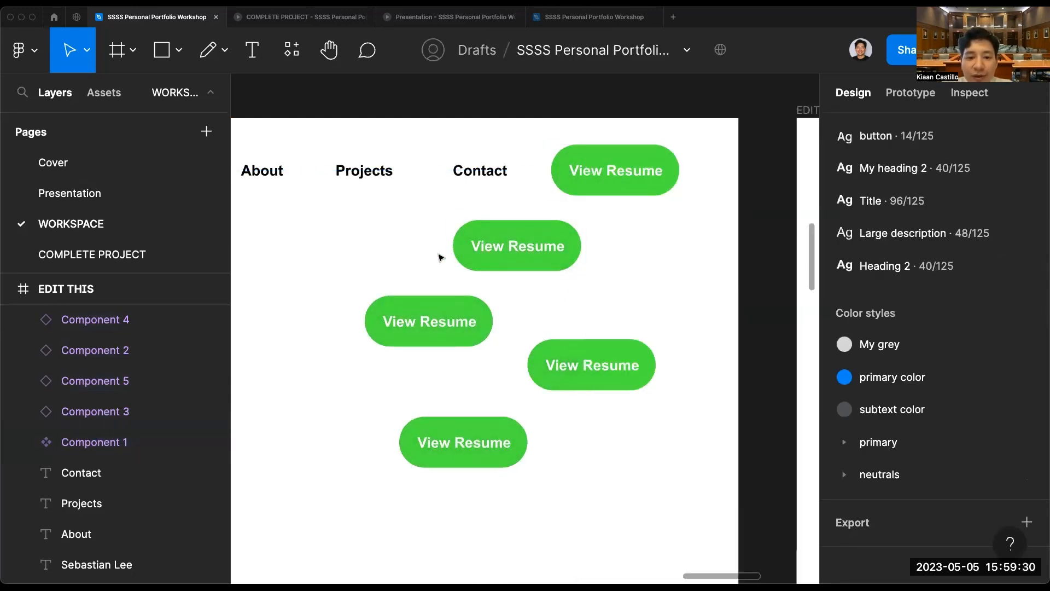
Select the main button and its instances to confirm they all turned green.
click(632, 186)
drag(413, 244, 640, 377)
click(619, 187)
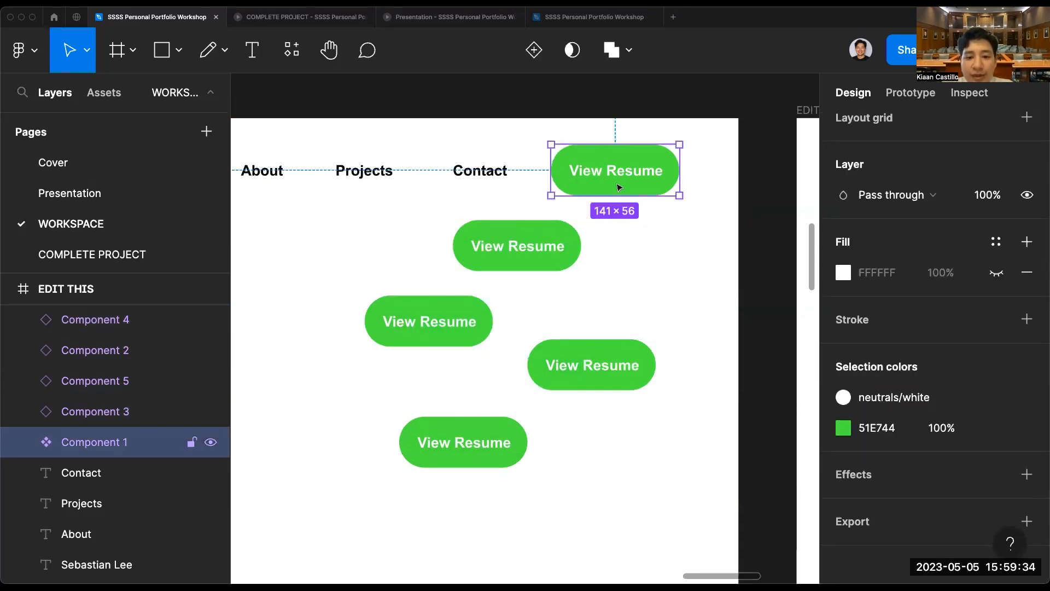
click(538, 318)
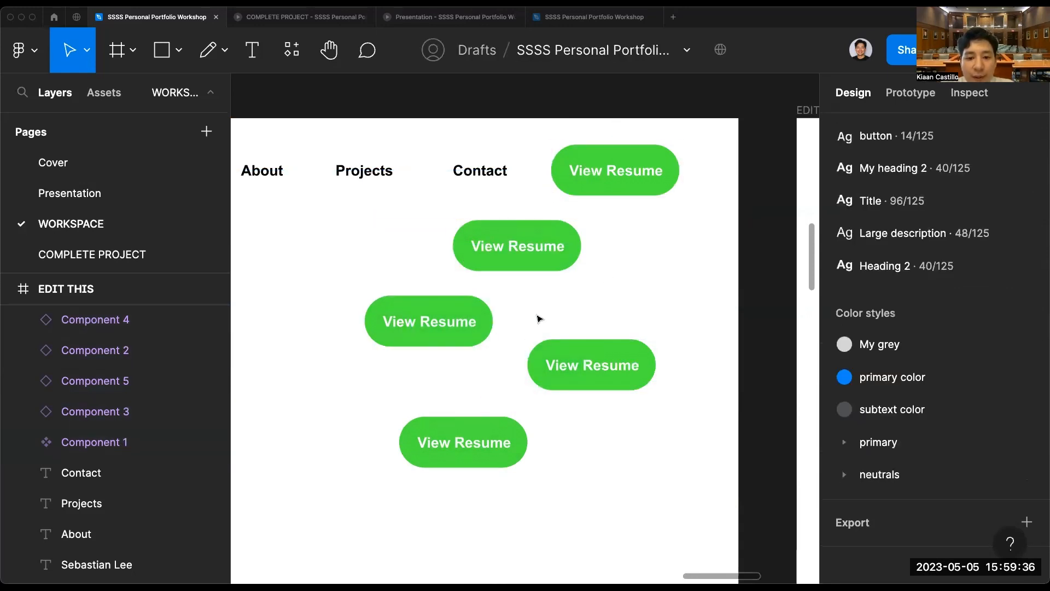
scroll(539, 320, down, 5)
scroll(539, 321, down, 5)
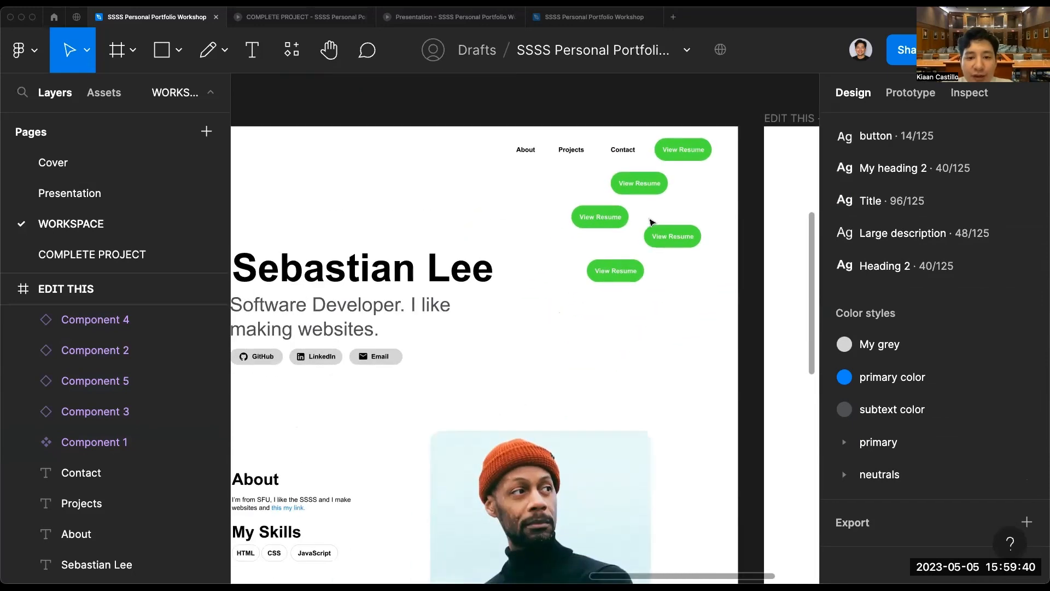
Switch the main View Resume button's fill from green back to blue.
click(683, 149)
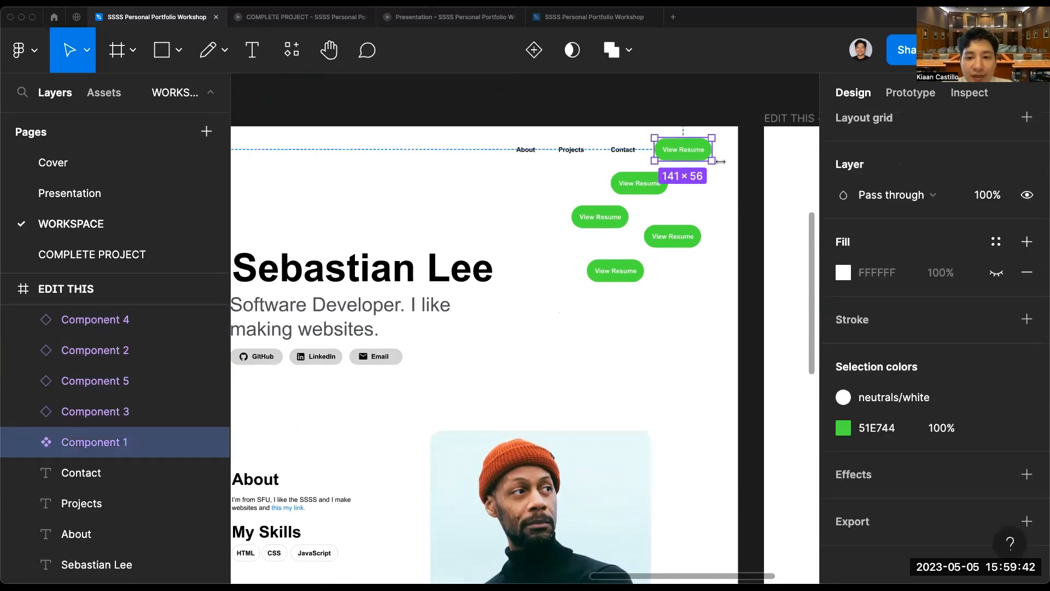
click(844, 428)
click(743, 365)
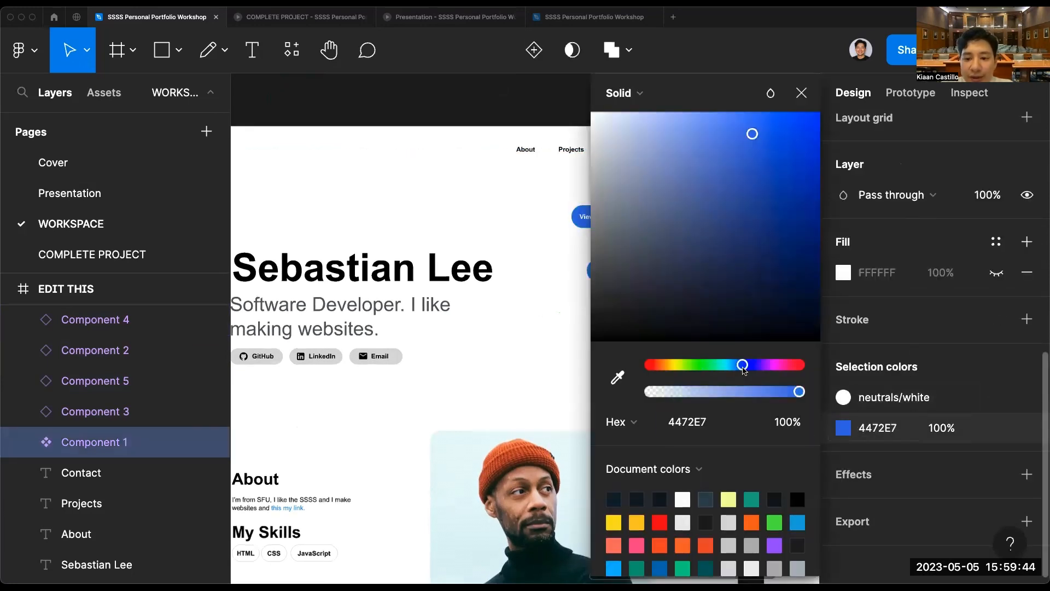
click(801, 93)
click(569, 251)
scroll(570, 252, down, 1)
scroll(570, 252, left, 1)
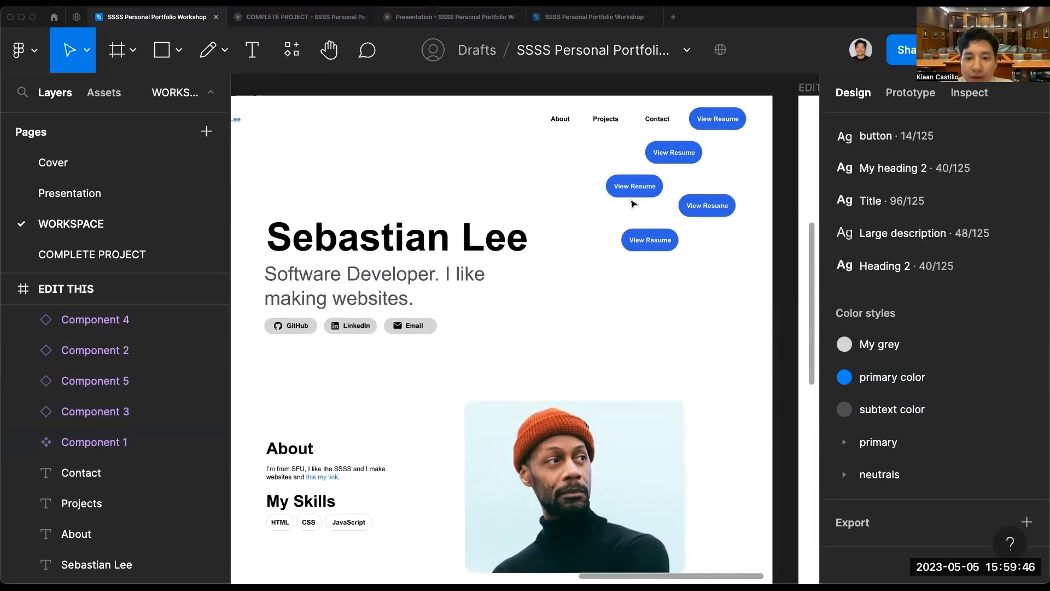
Place View Resume copies beside Email, under My Skills and beside View Site.
drag(632, 193, 472, 334)
drag(651, 241, 309, 428)
scroll(309, 428, down, 3)
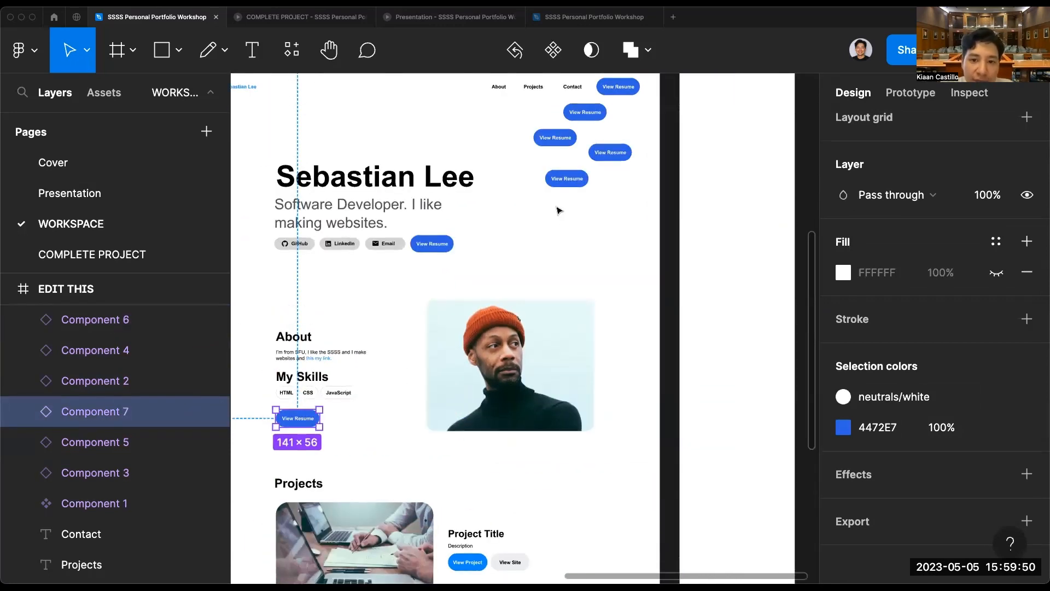
drag(570, 181, 558, 562)
scroll(596, 237, up, 2)
scroll(597, 237, left, 1)
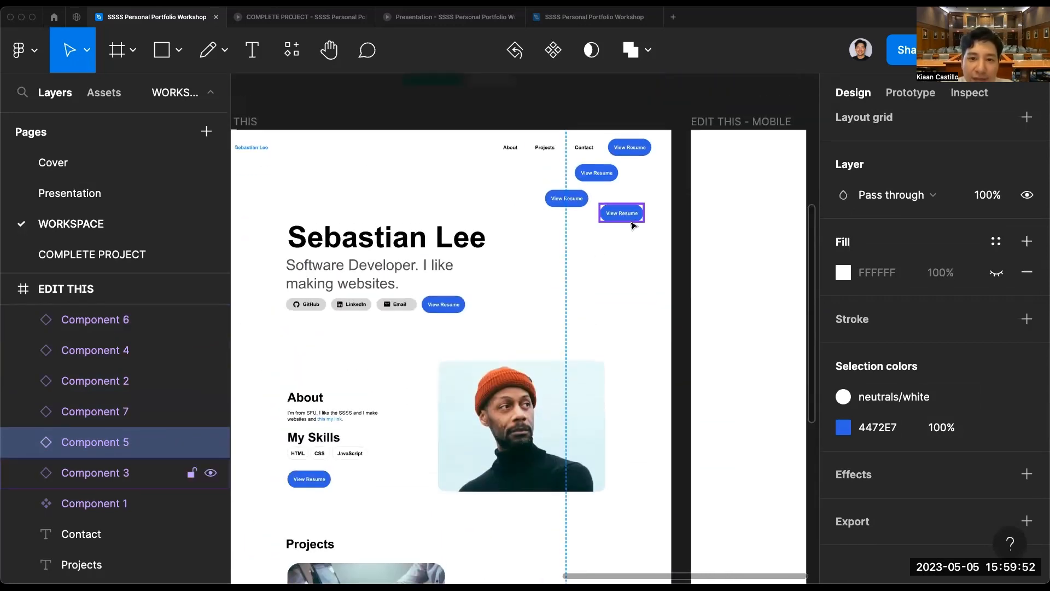
Recolour the main View Resume button orange, FF7B2D.
click(629, 148)
click(846, 430)
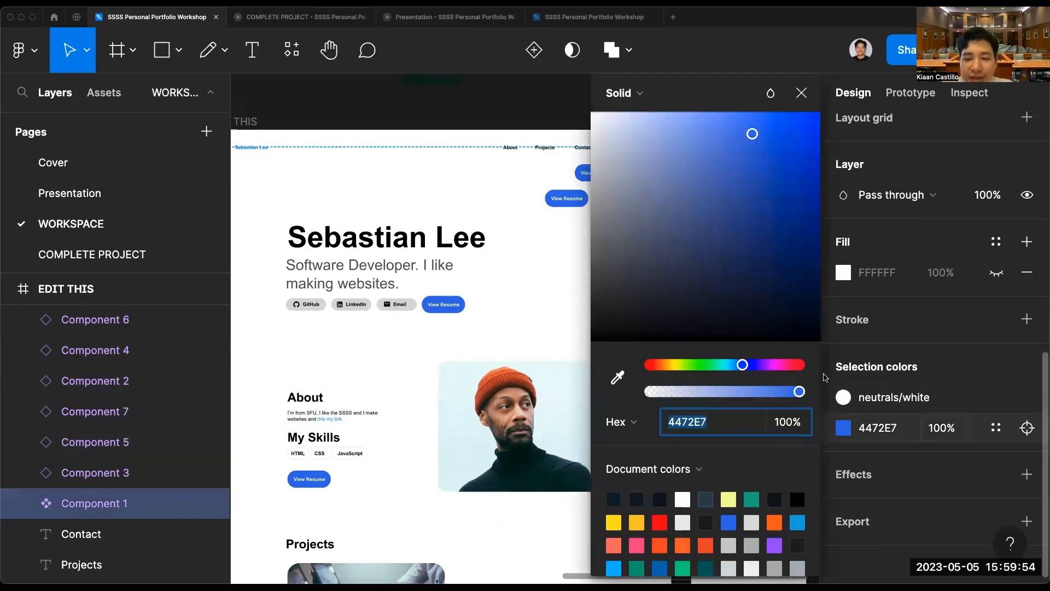
click(662, 367)
drag(752, 133, 781, 111)
click(485, 280)
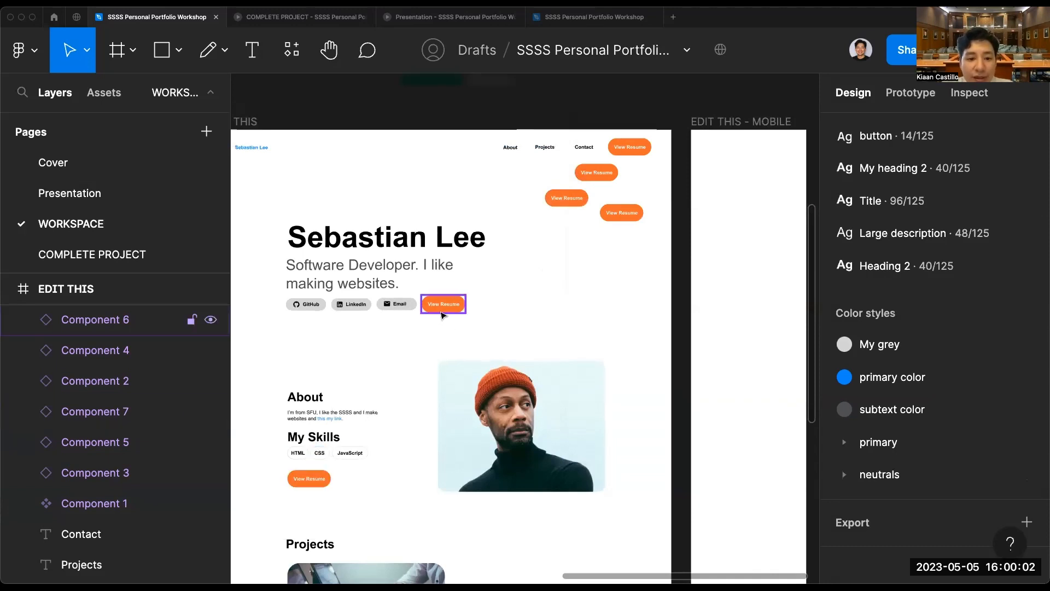
Show the left View Resume button's CSS and measurements in Inspect.
scroll(479, 329, down, 1)
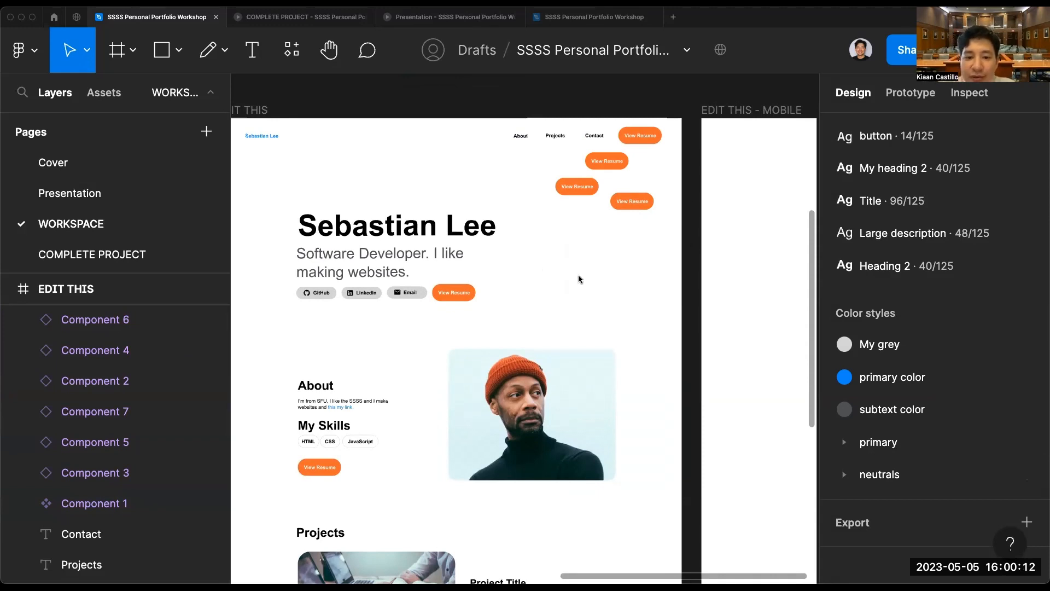
scroll(579, 279, up, 3)
scroll(549, 233, up, 2)
scroll(549, 233, right, 2)
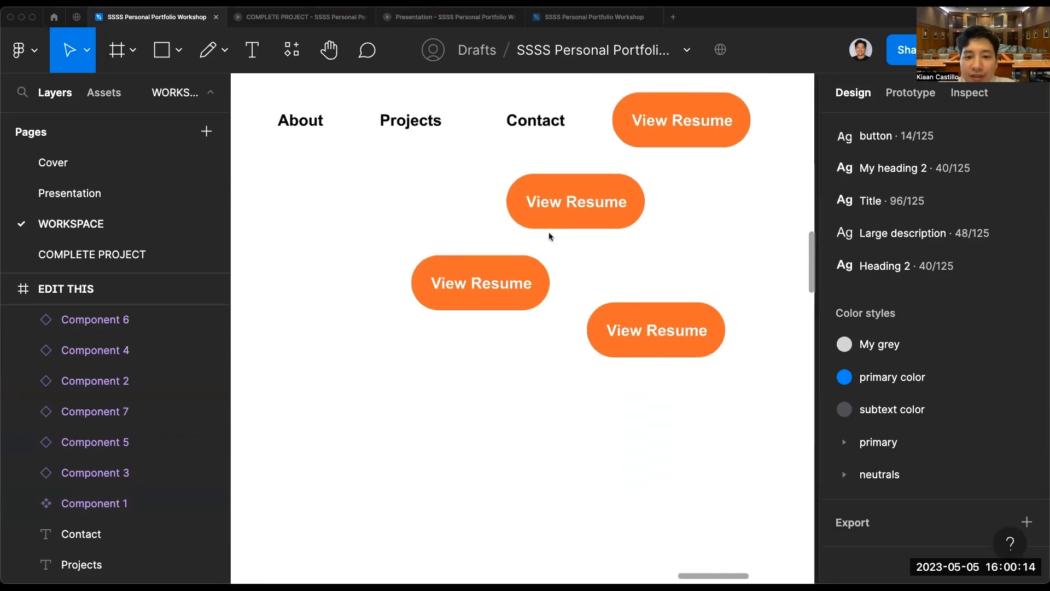
click(503, 287)
click(971, 93)
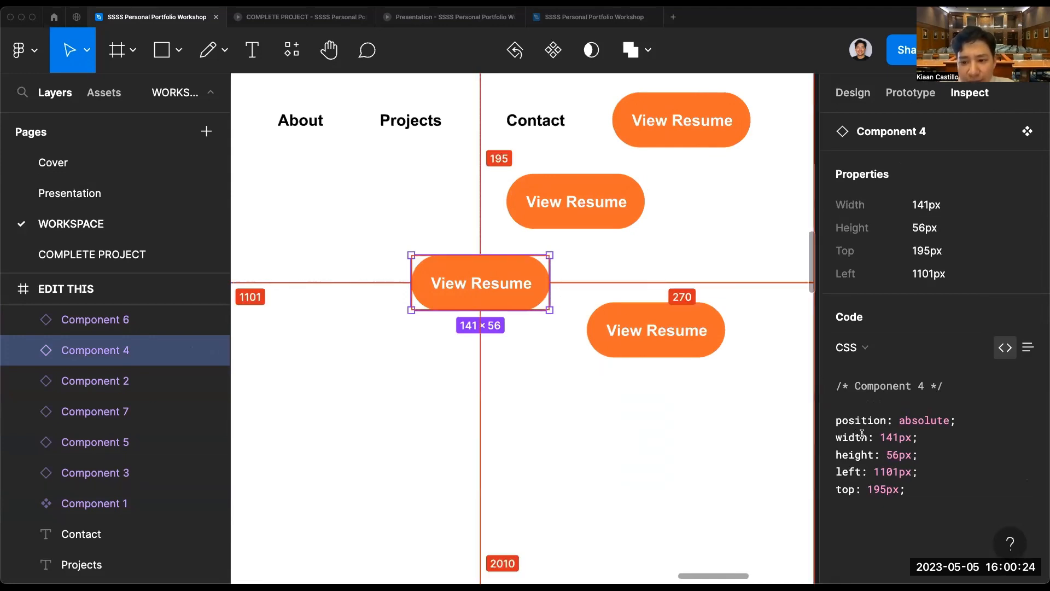
Read the CSS of the Sebastian Lee heading, Software Developer subtitle, portrait and project photos.
scroll(512, 290, left, 8)
click(493, 395)
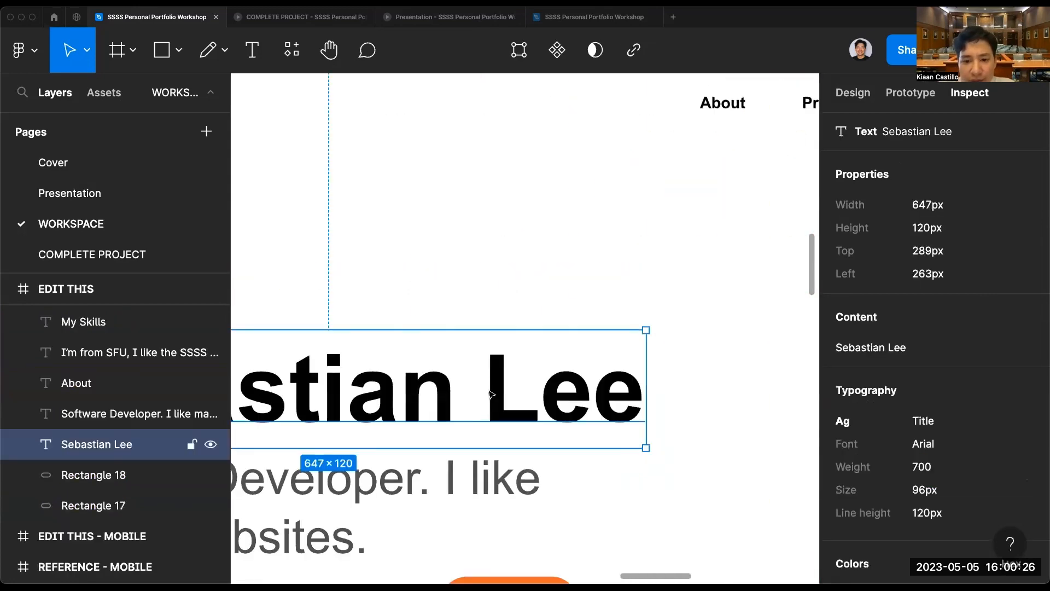
scroll(491, 397, down, 5)
scroll(491, 396, down, 2)
scroll(978, 415, down, 9)
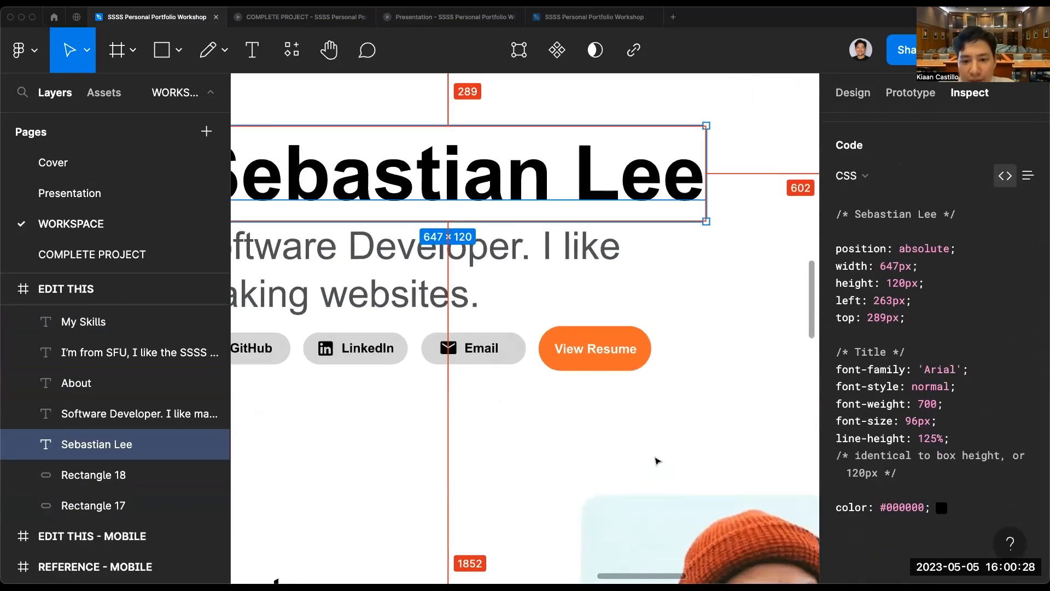
scroll(657, 462, down, 4)
click(536, 343)
scroll(536, 342, down, 2)
scroll(560, 370, down, 5)
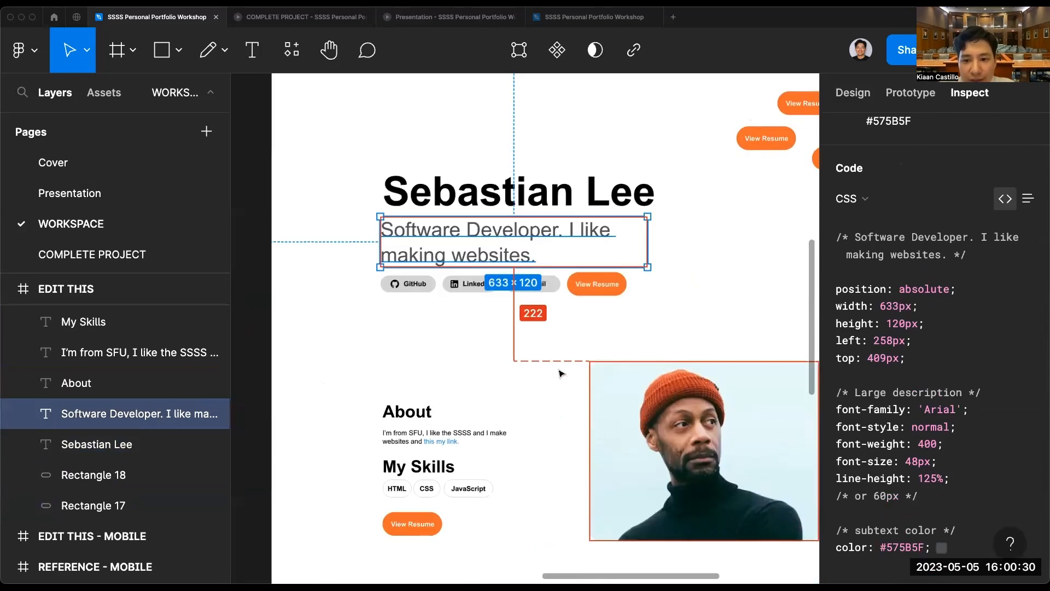
click(607, 413)
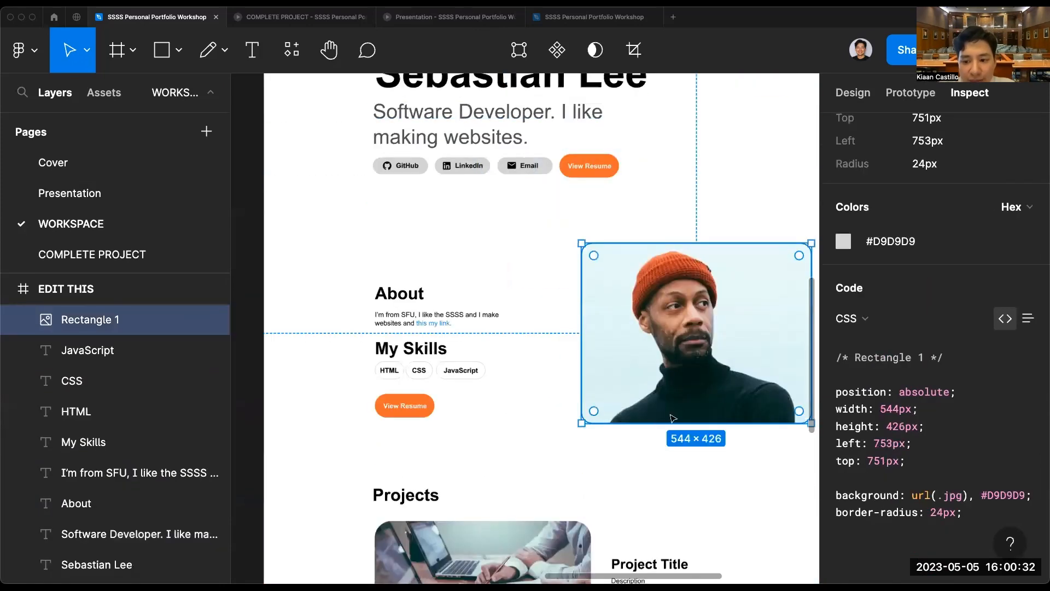
Read the CSS of the View Project label, the View Resume copy beside View Site, and the portrait.
scroll(574, 421, down, 5)
click(541, 383)
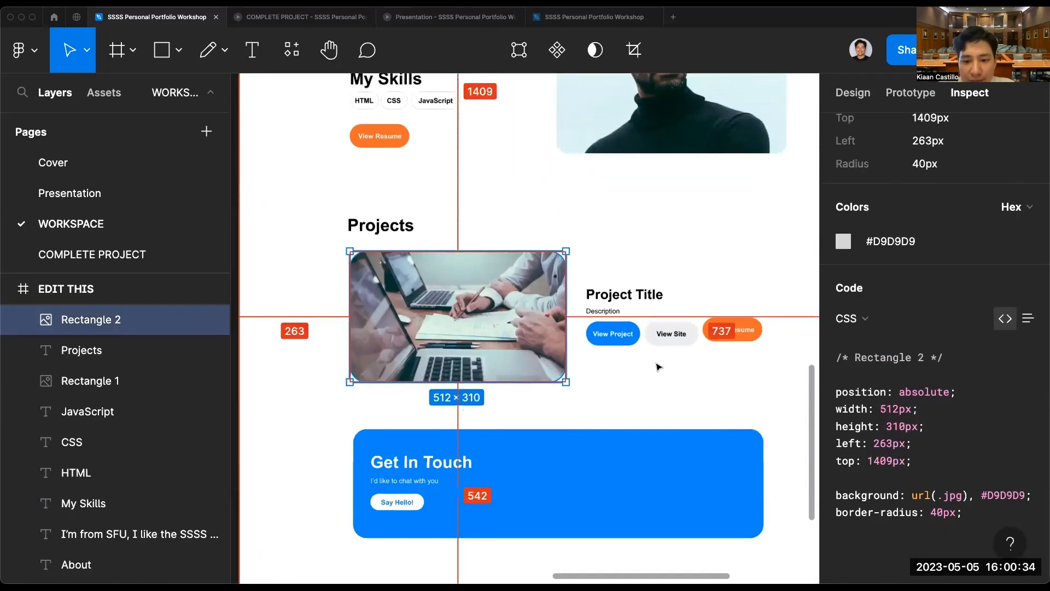
scroll(659, 366, right, 2)
scroll(658, 367, down, 1)
click(578, 317)
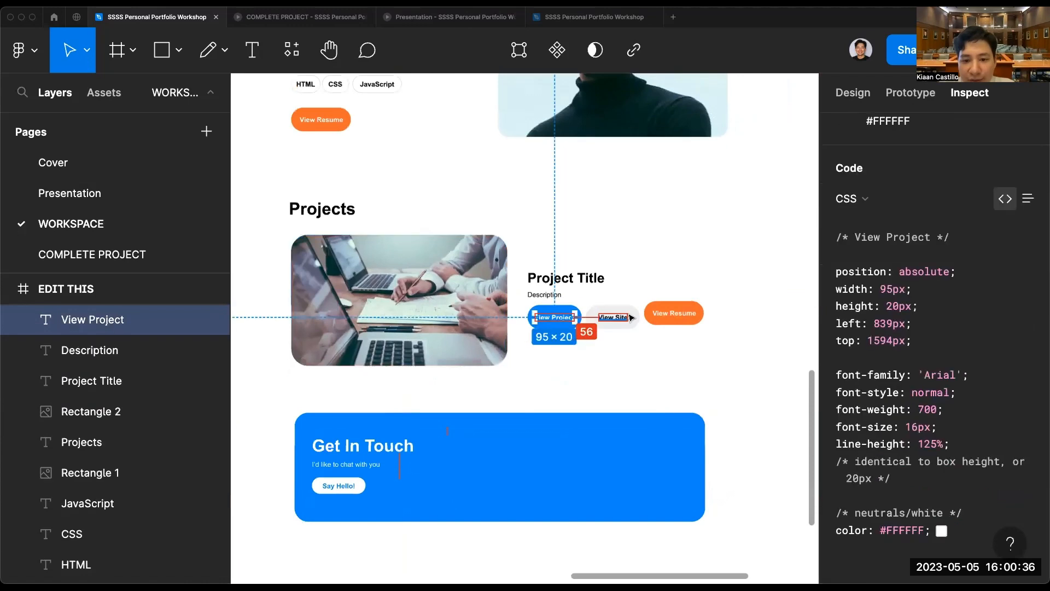
scroll(602, 317, right, 2)
click(640, 313)
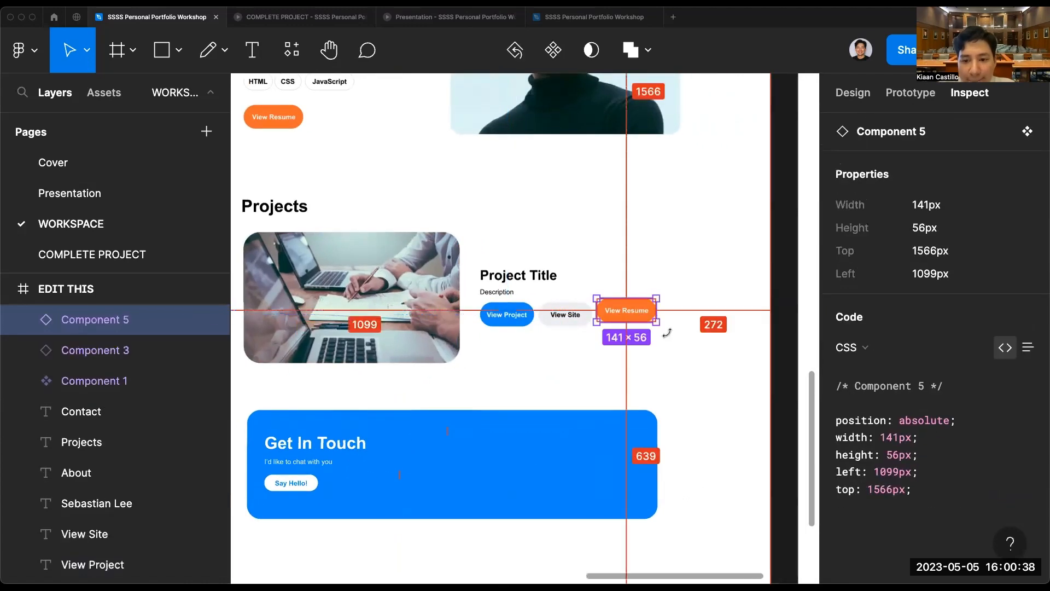
scroll(670, 334, up, 5)
click(671, 334)
Deselect, then select the top-nav View Resume button, Component 1.
scroll(671, 335, up, 4)
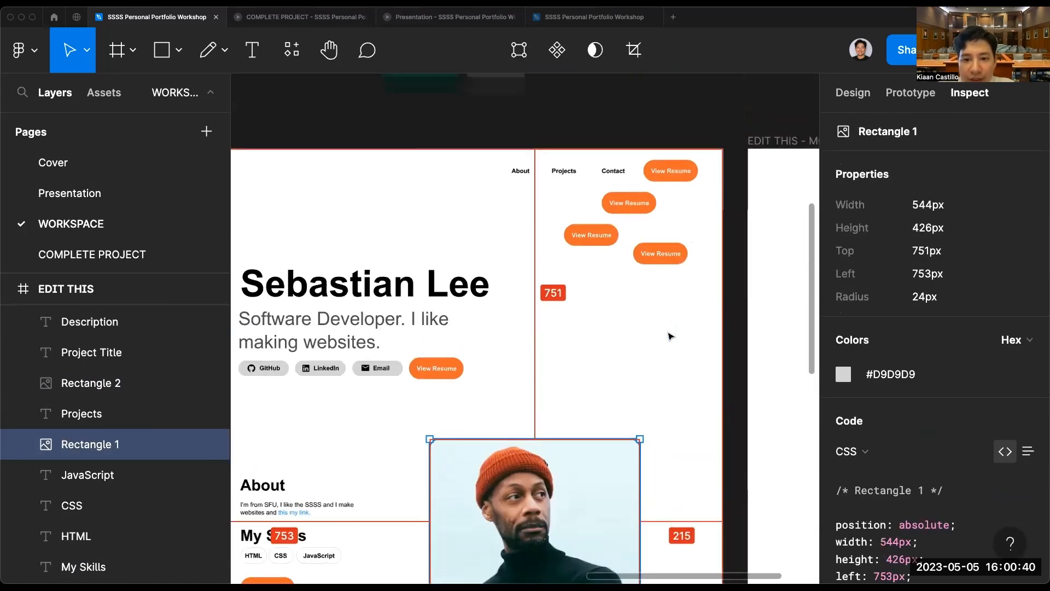
scroll(575, 358, up, 1)
scroll(575, 359, left, 2)
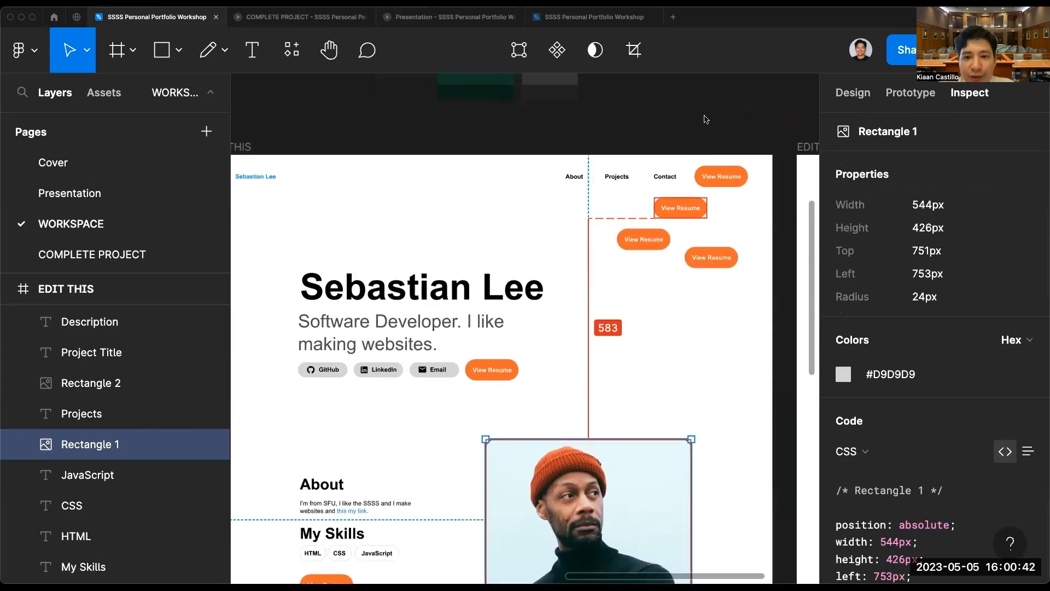
click(677, 99)
scroll(725, 152, up, 2)
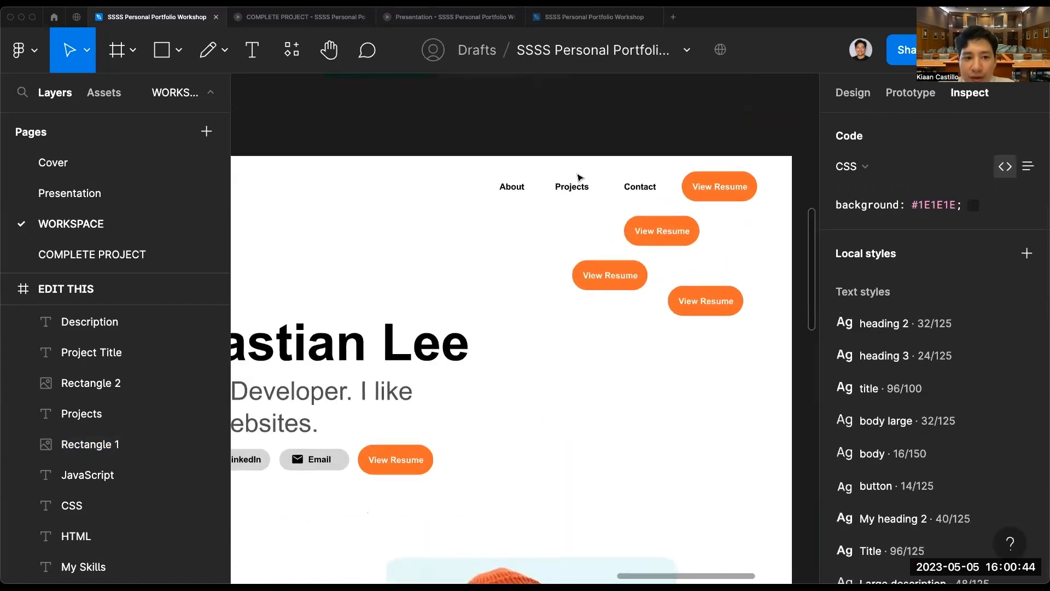
click(709, 194)
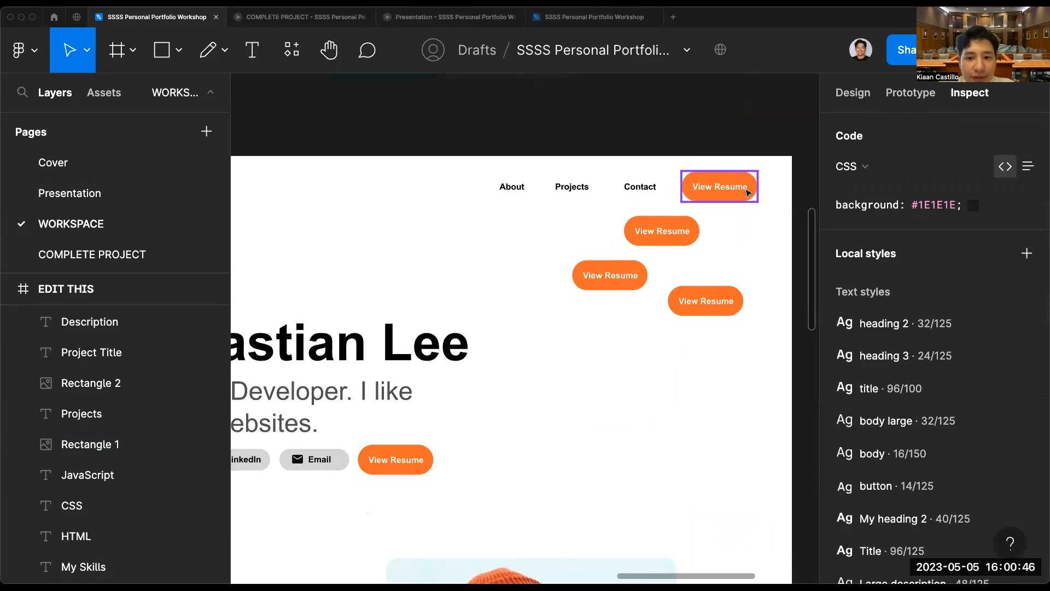
On the Presentation page, drag a View Resume instance from Assets onto slide 28, then undo it.
click(154, 196)
scroll(536, 273, up, 2)
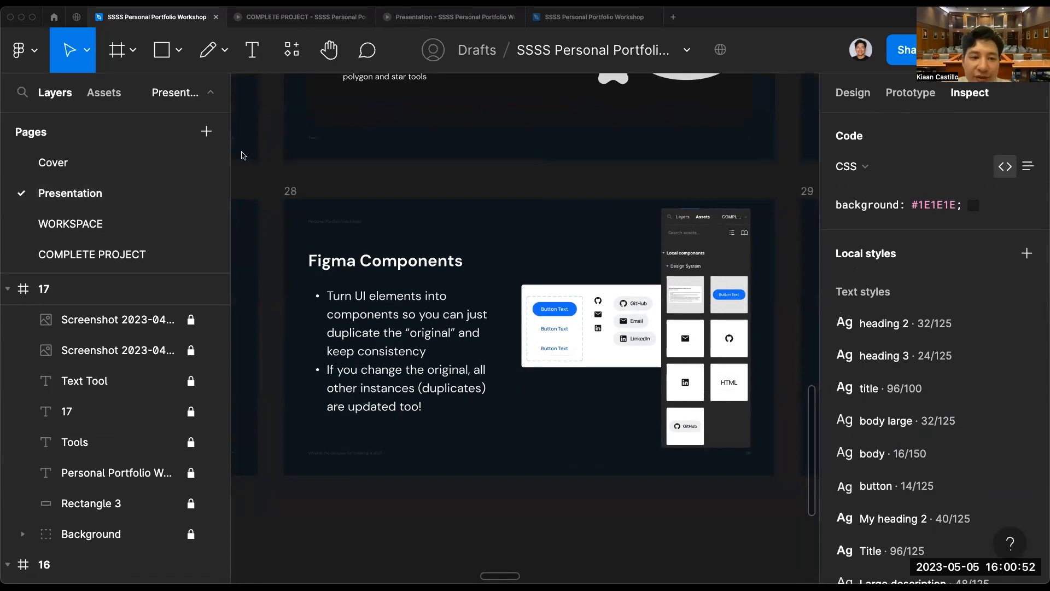
ctrl+scroll(504, 258, up, 2)
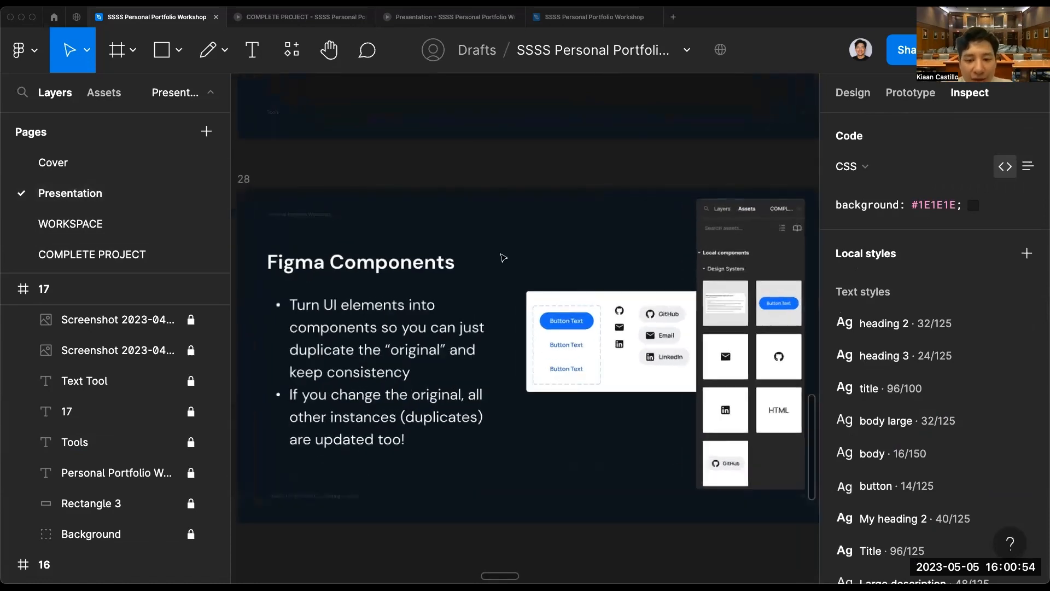
click(104, 92)
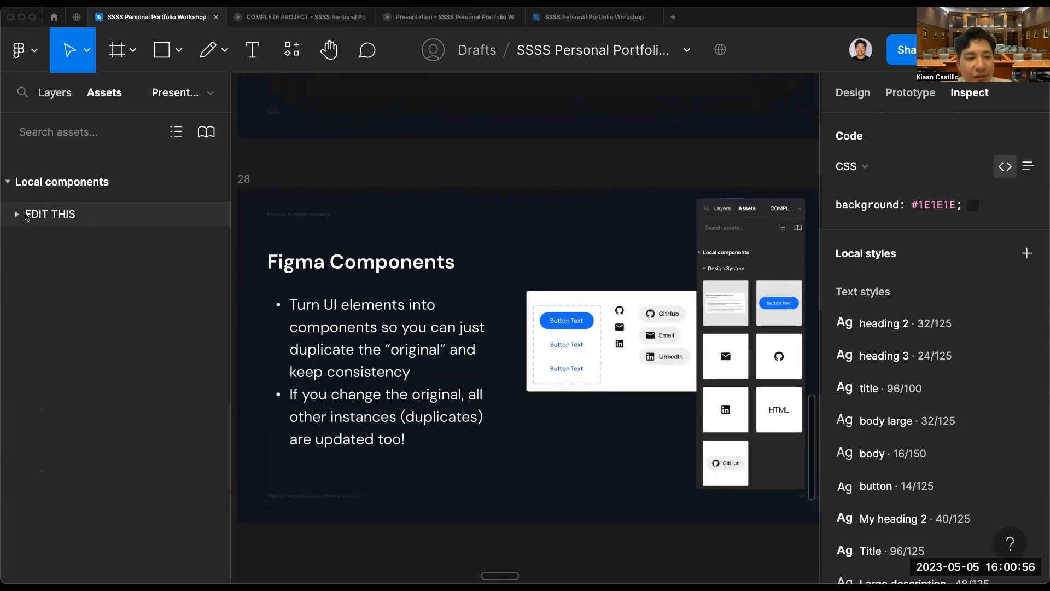
click(52, 214)
drag(63, 269, 462, 215)
key(super+z)
key(super+z)
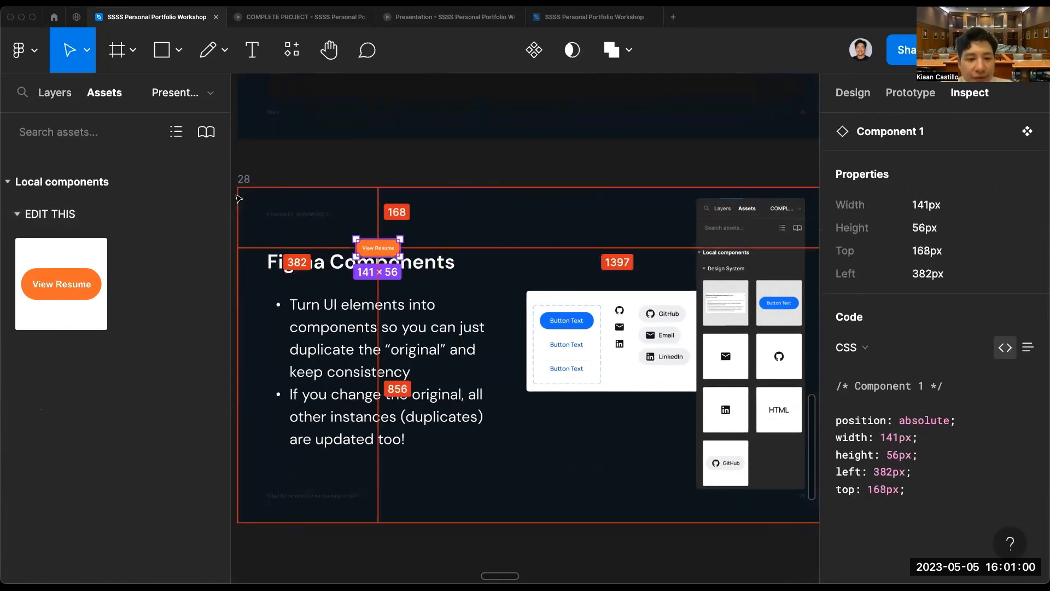
Return to the WORKSPACE page with the GitHub button in view.
click(62, 95)
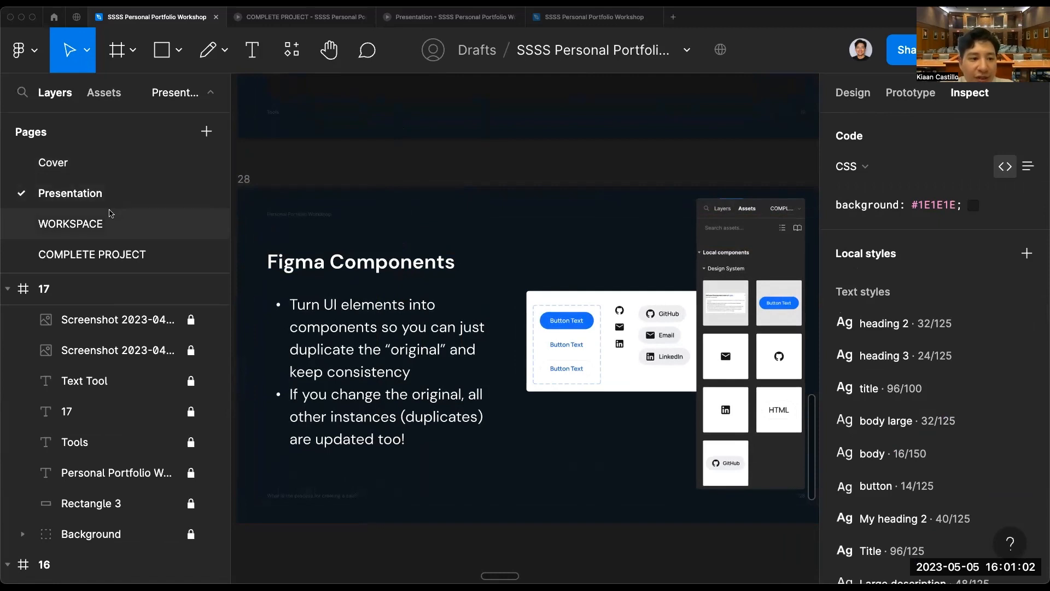
click(71, 223)
scroll(415, 306, up, 5)
scroll(412, 313, up, 2)
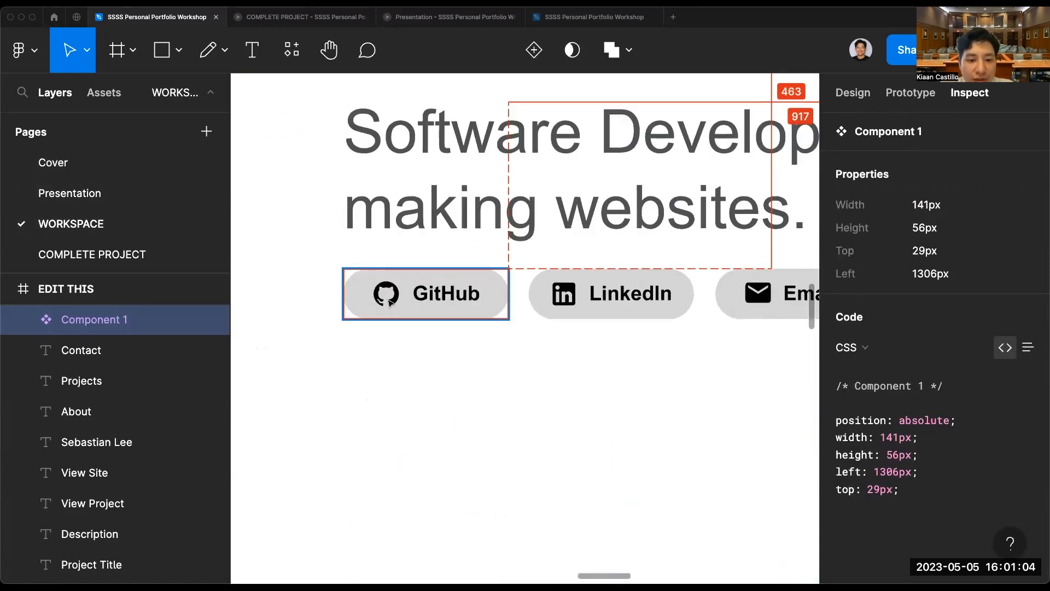
Duplicate the GitHub icon below its button and make the copy a component.
super+click(386, 295)
click(428, 356)
double_click(392, 307)
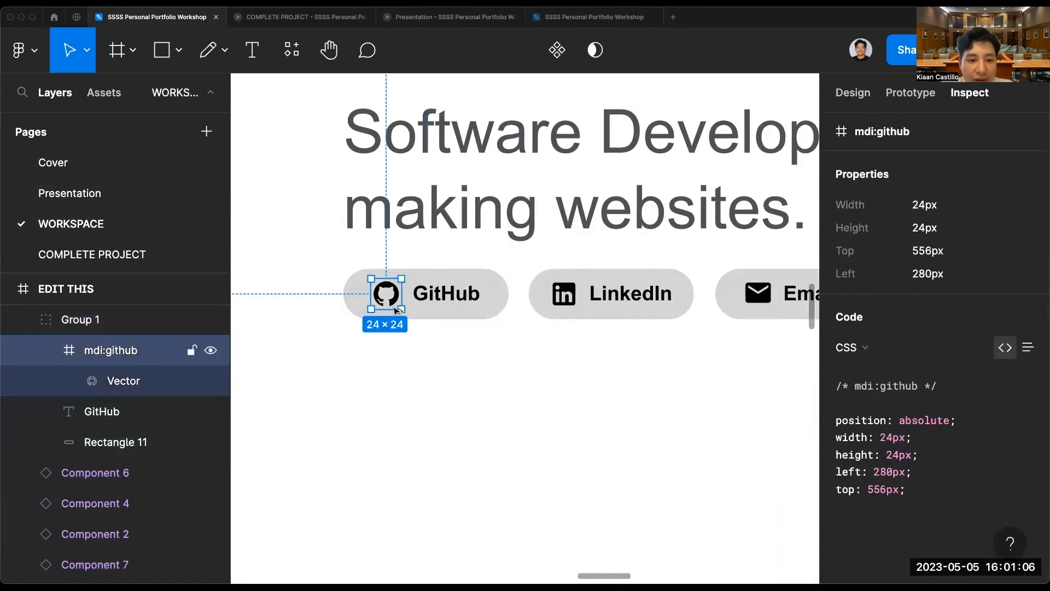
alt+drag(392, 307, 420, 414)
scroll(419, 413, up, 2)
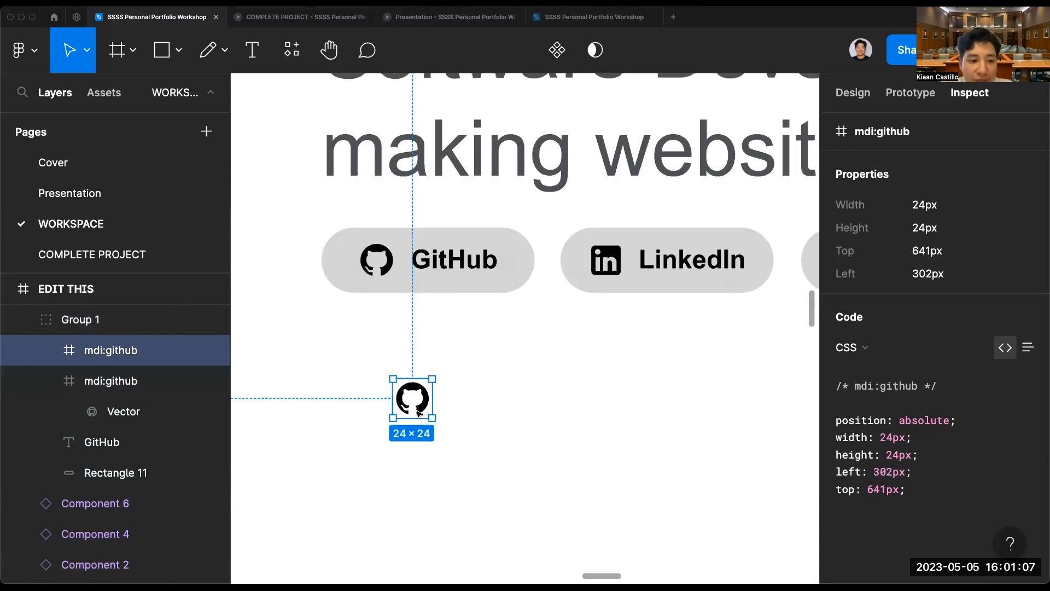
click(563, 54)
scroll(465, 345, down, 3)
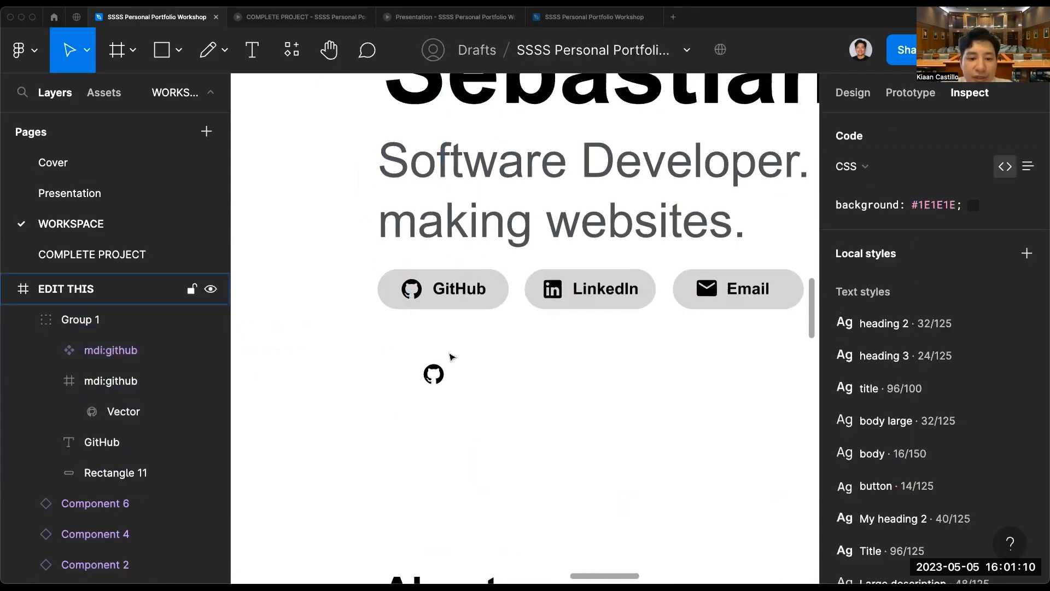
Move the GitHub icon component out of Group 1 into the EDIT THIS frame.
super+click(433, 375)
key(super+x)
key(super+v)
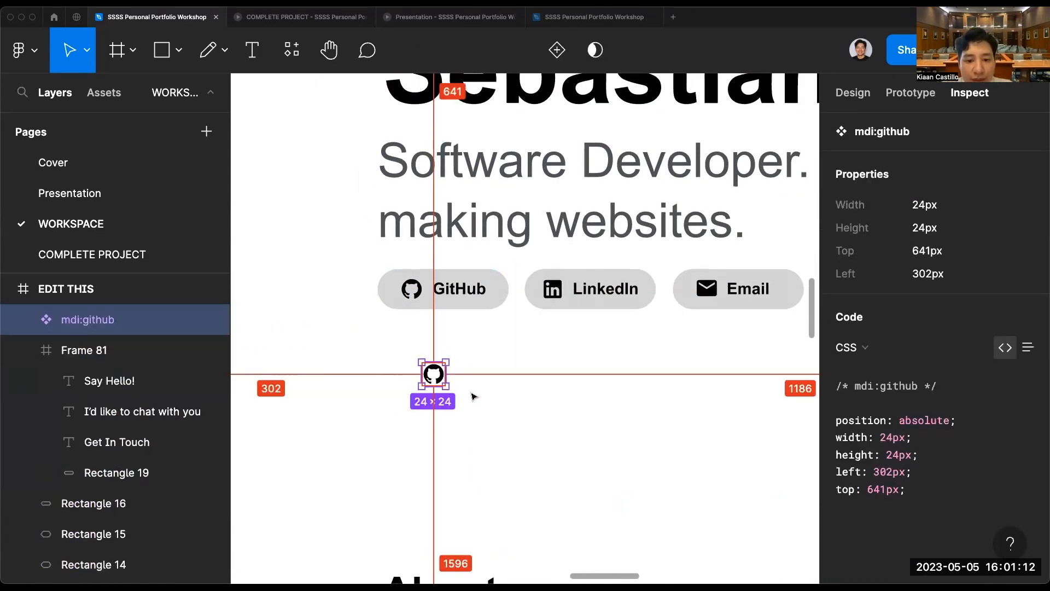
key(Escape)
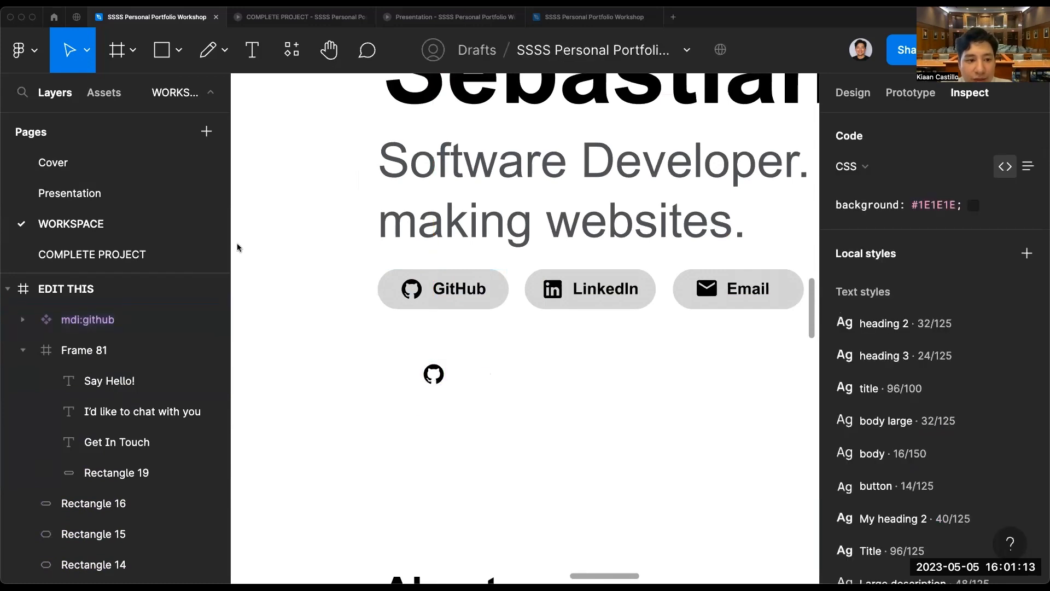
On the Presentation page, place a GitHub icon instance from Assets onto slide 28.
click(100, 203)
click(104, 92)
drag(169, 284, 605, 352)
scroll(636, 363, up, 8)
click(604, 429)
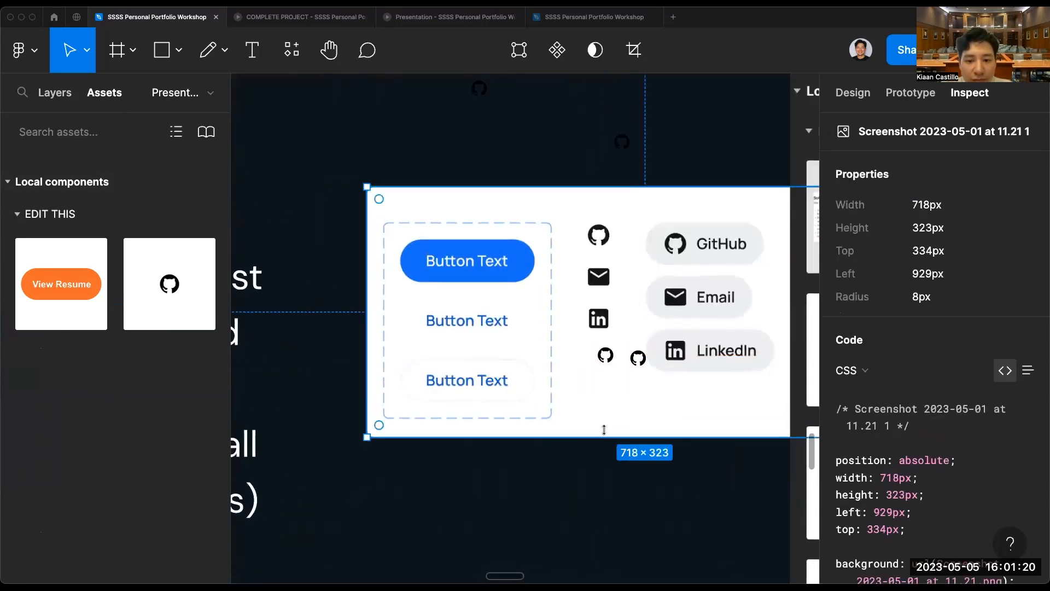
Deselect, zoom out and scroll right to slide 29, 'Get ready for coding'.
scroll(604, 480, down, 6)
click(605, 481)
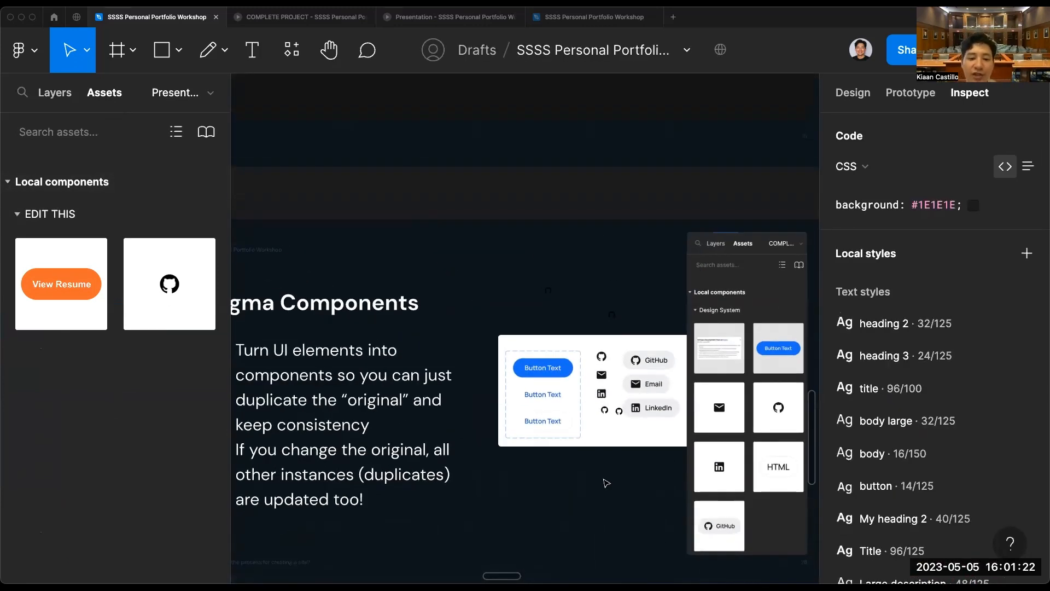
scroll(606, 482, down, 3)
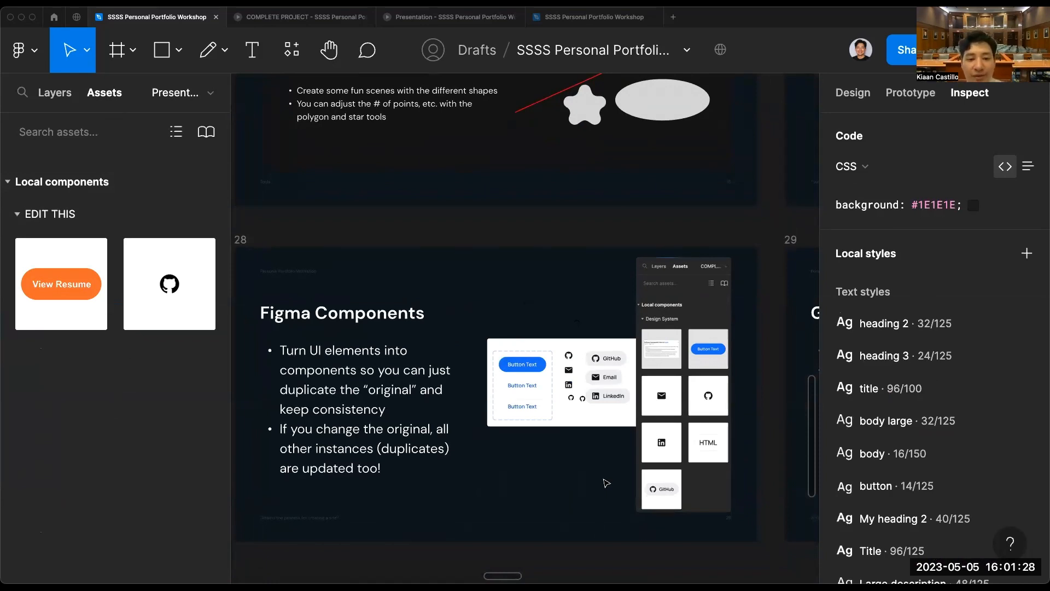
scroll(606, 483, right, 10)
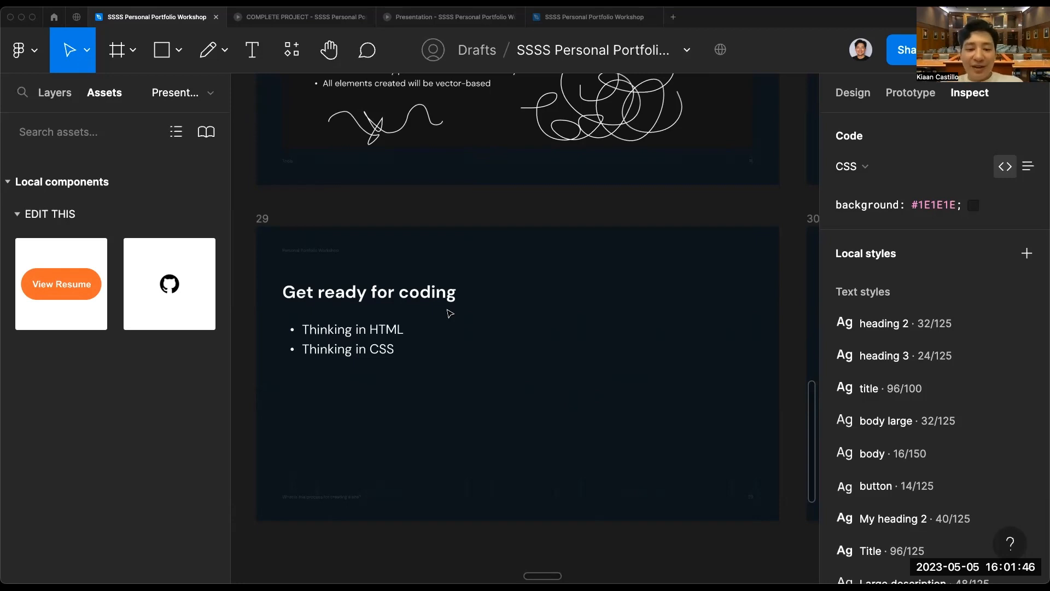
Advance to slide 30 'Thinking in HTML elements' and zoom in to select its HTML code screenshot.
key(n)
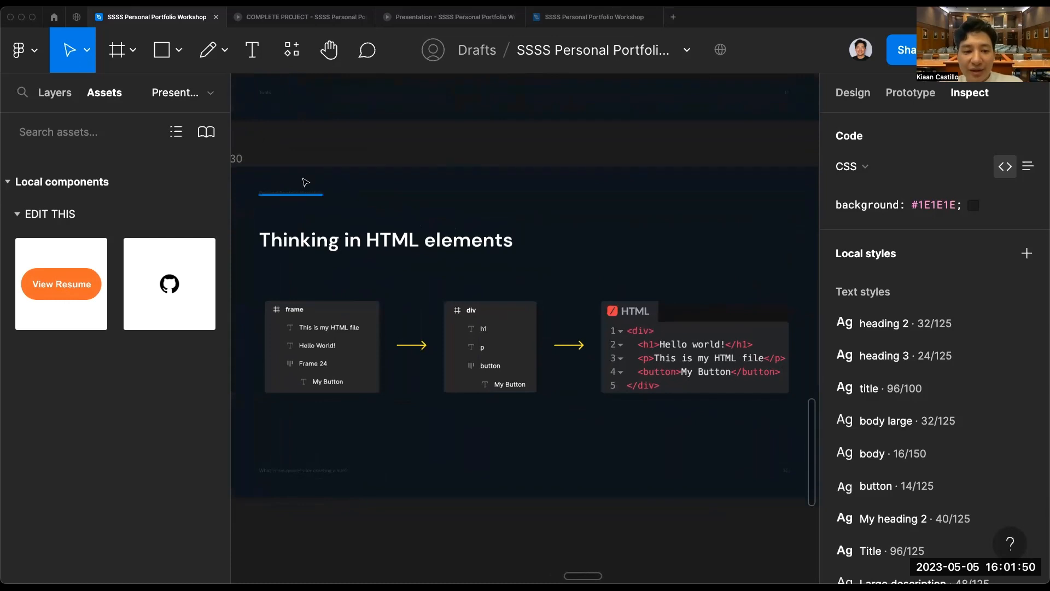
scroll(385, 201, down, 2)
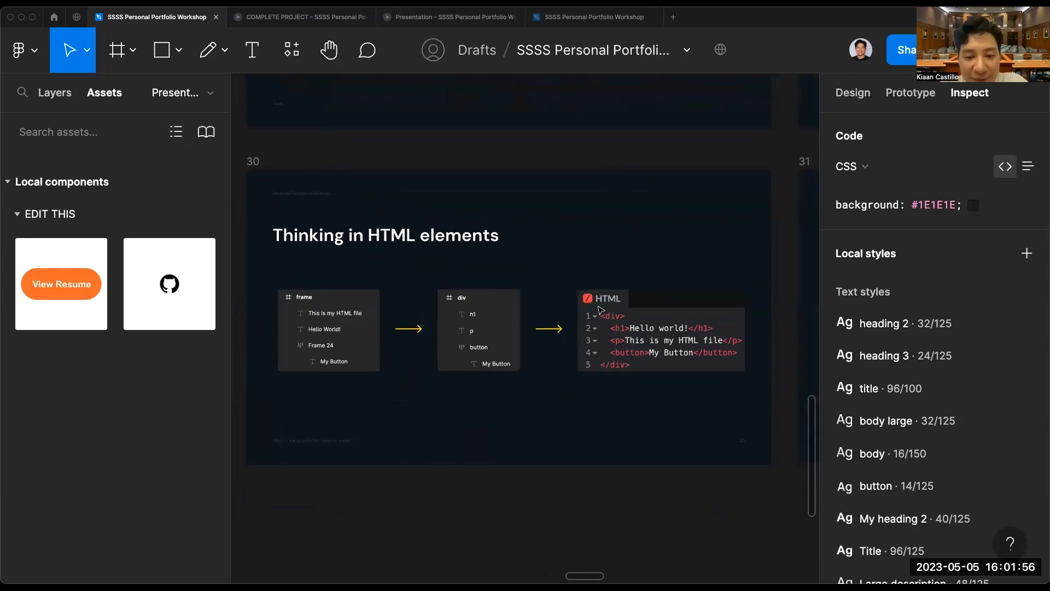
scroll(600, 310, up, 5)
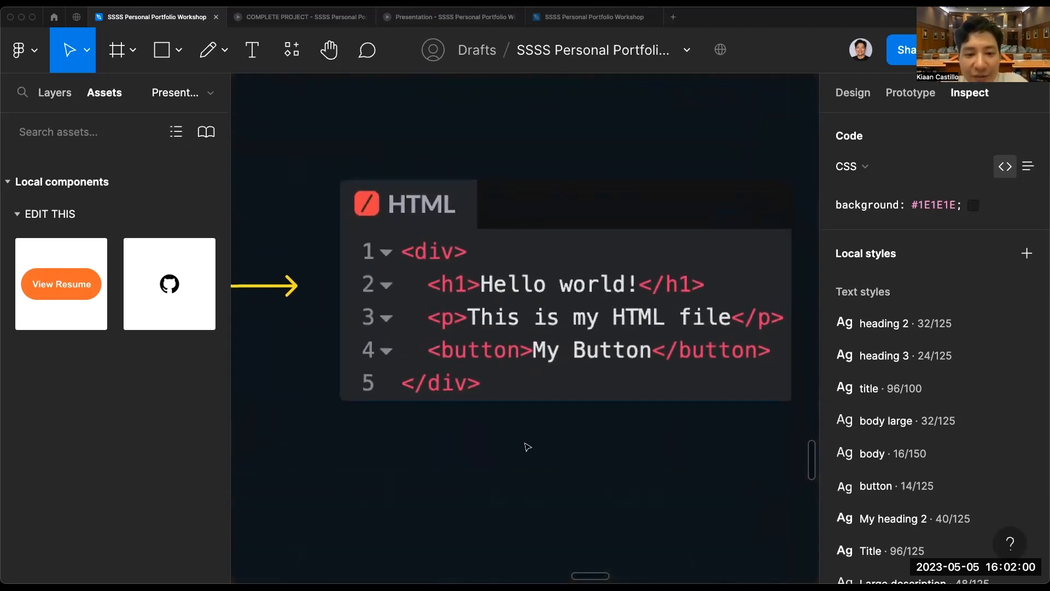
scroll(527, 446, down, 2)
scroll(527, 447, down, 3)
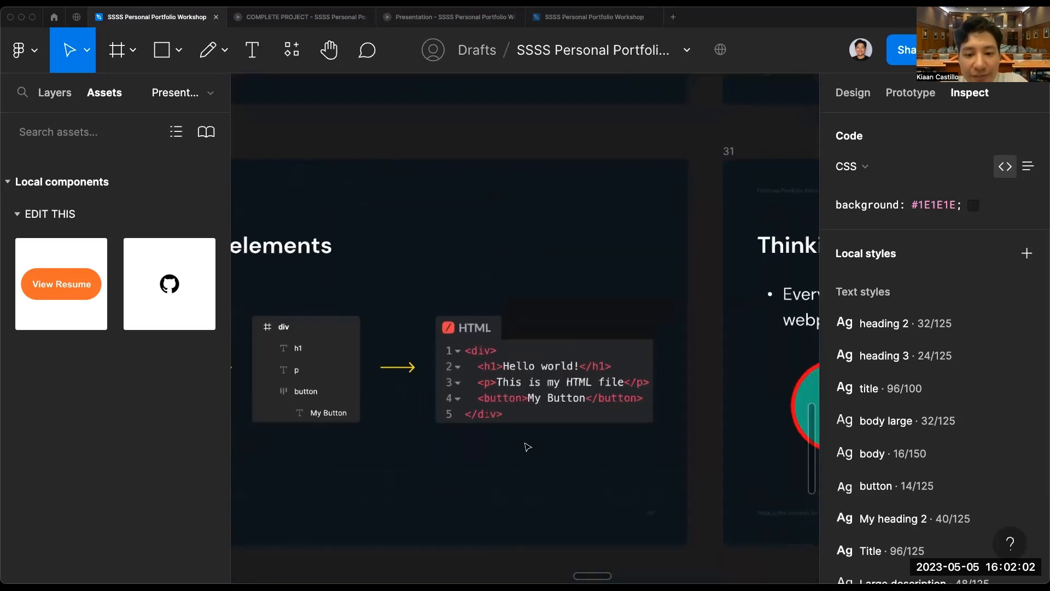
scroll(472, 337, up, 4)
click(471, 338)
scroll(471, 337, up, 2)
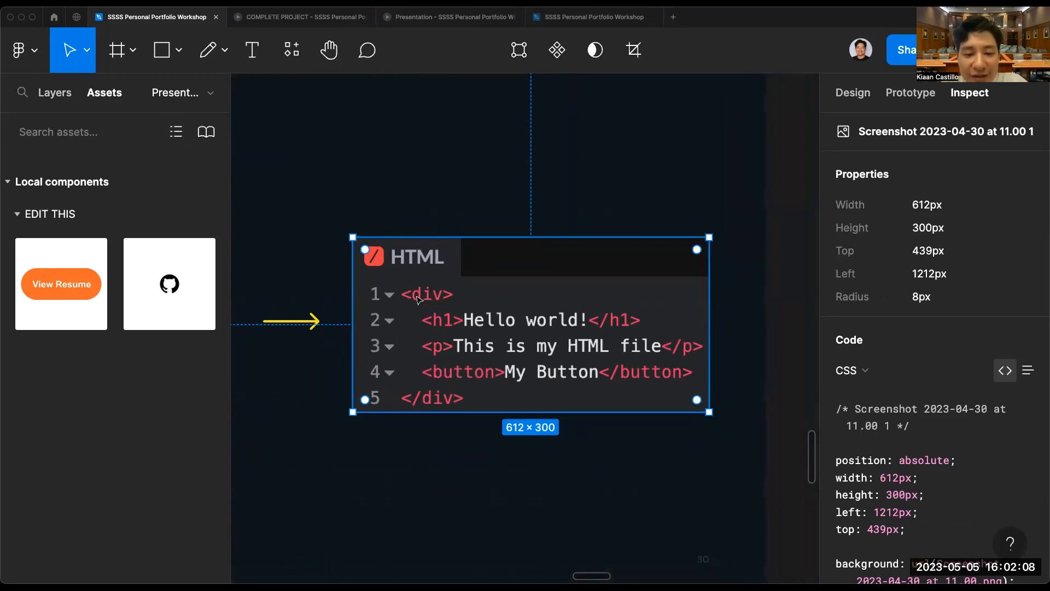
scroll(417, 299, down, 4)
Select the heading-and-paragraphs HTML screenshot and measure its distances to the slide edges.
scroll(547, 299, right, 5)
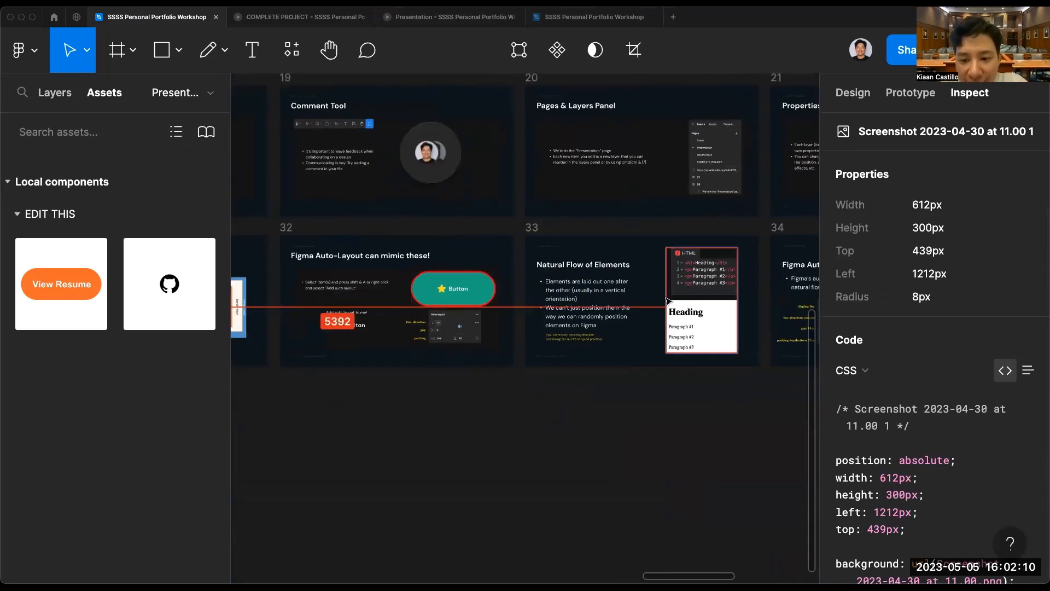
scroll(672, 299, up, 6)
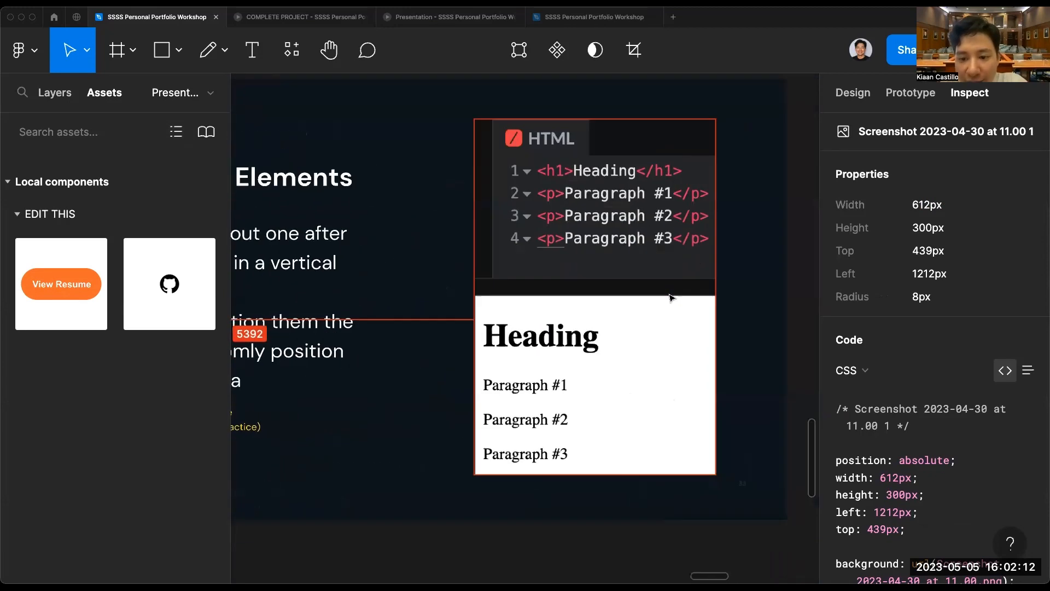
scroll(672, 298, up, 2)
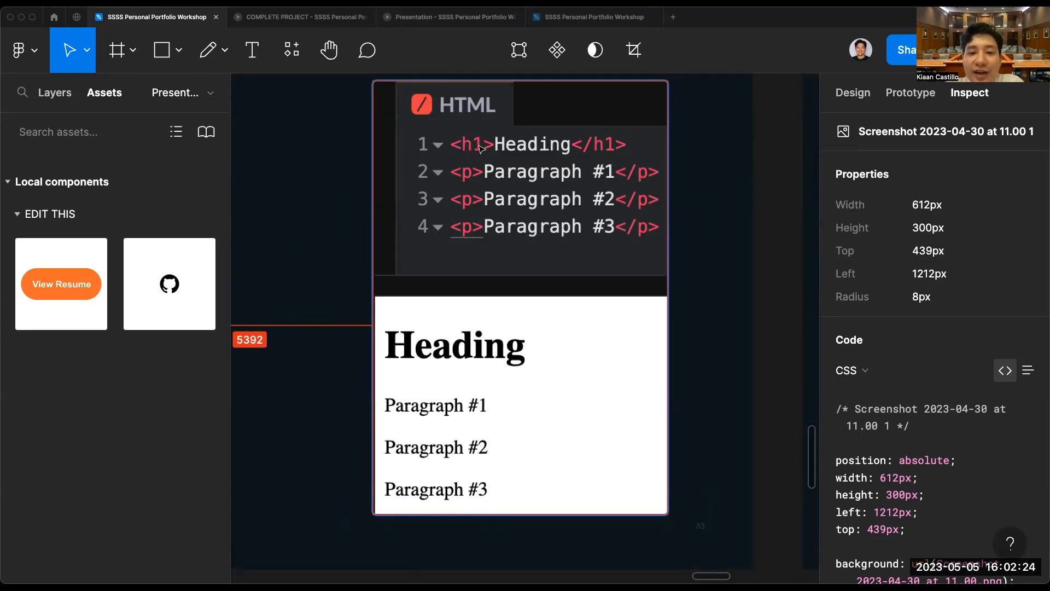
click(474, 176)
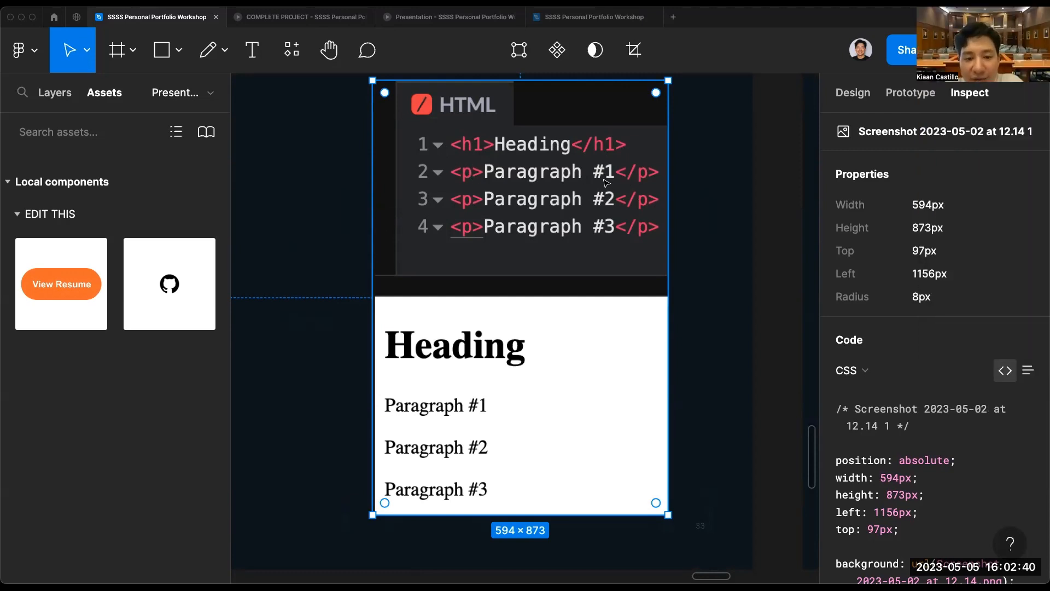
scroll(605, 183, down, 3)
scroll(604, 182, up, 3)
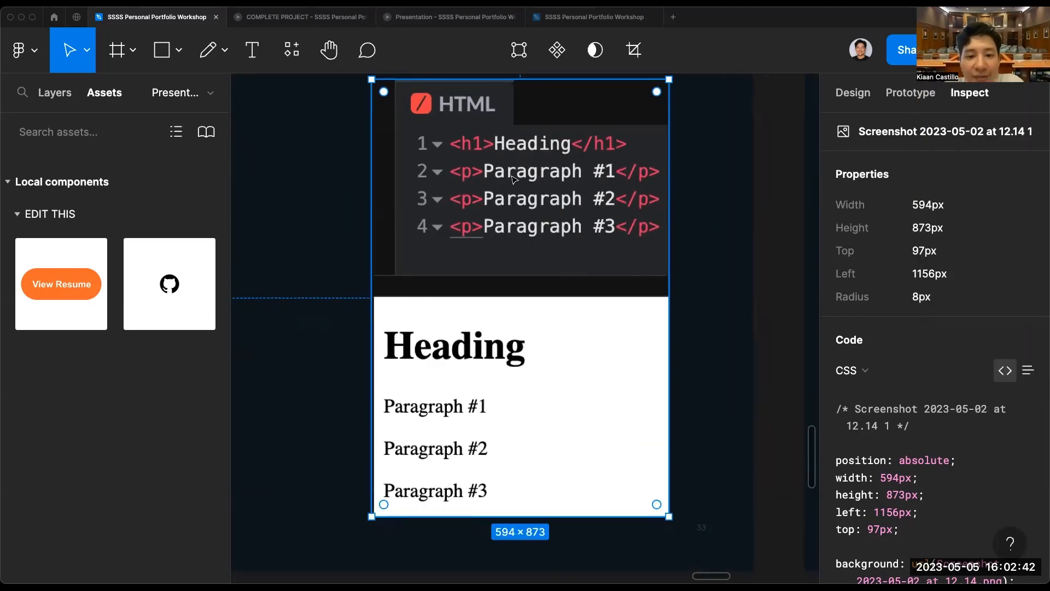
key(alt)
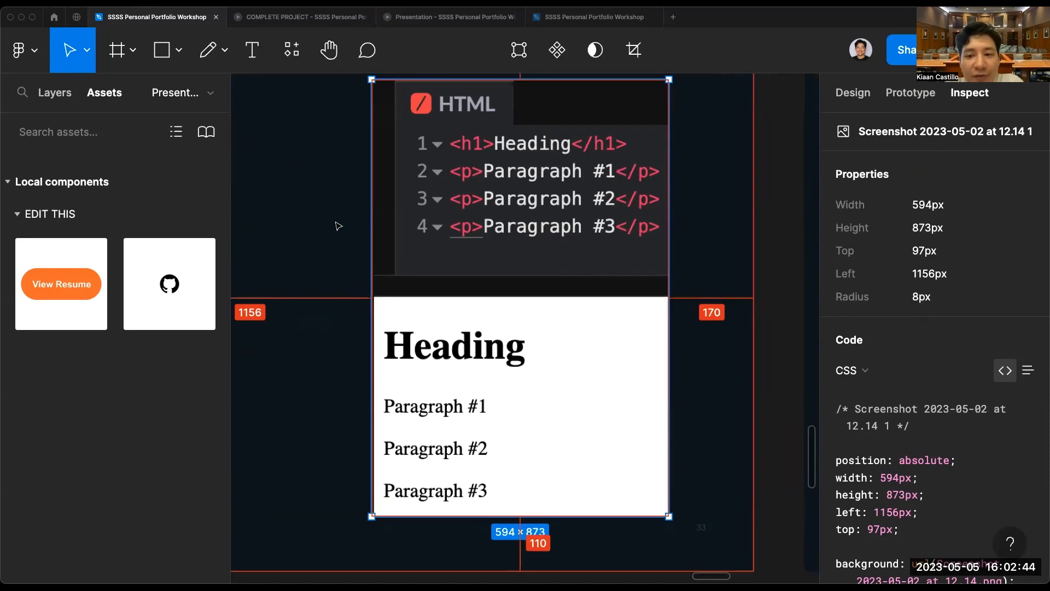
scroll(308, 148, left, 3)
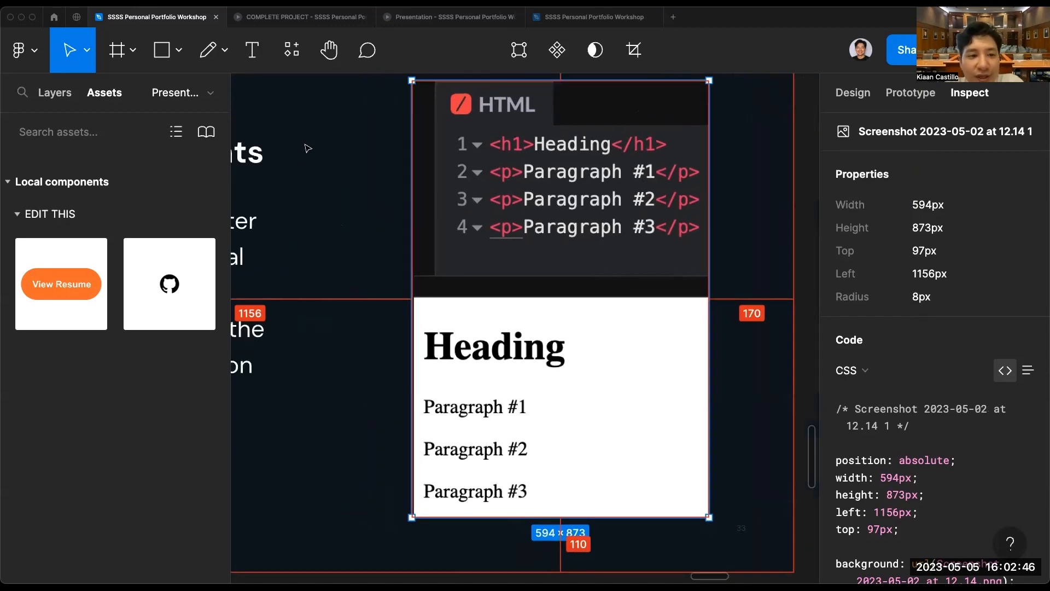
click(253, 59)
scroll(388, 361, left, 4)
scroll(388, 361, down, 2)
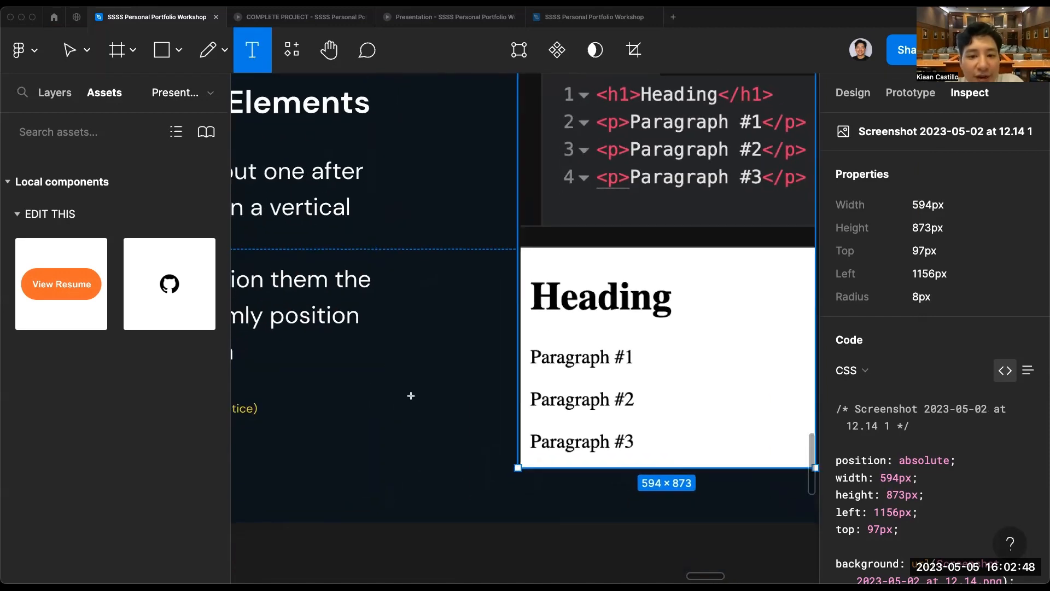
scroll(411, 396, down, 5)
Create a text layer reading 'Parapgraph #1' on the canvas below the slide.
click(435, 436)
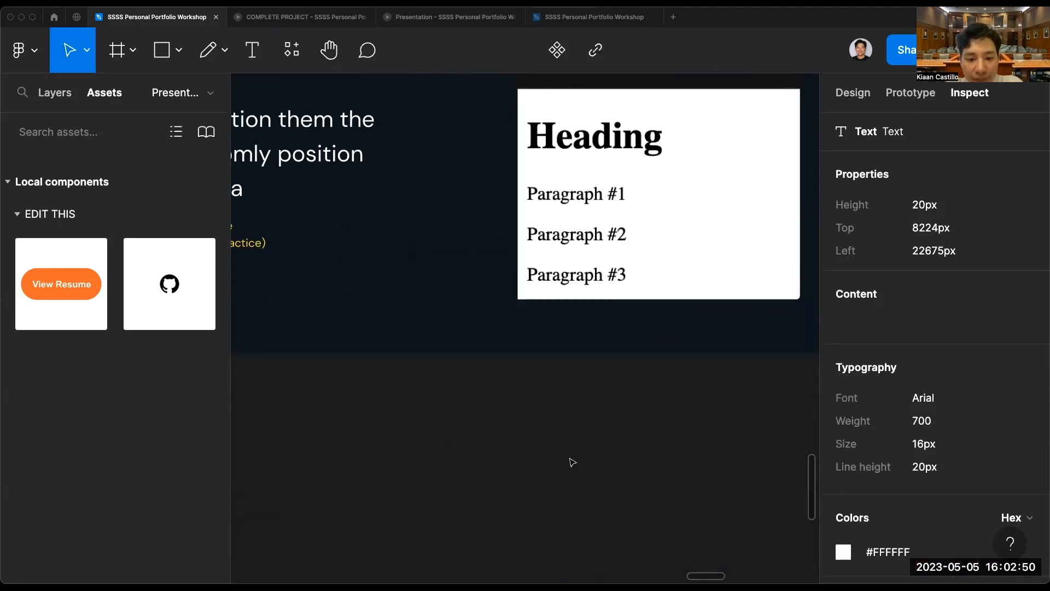
text(Parapgarp)
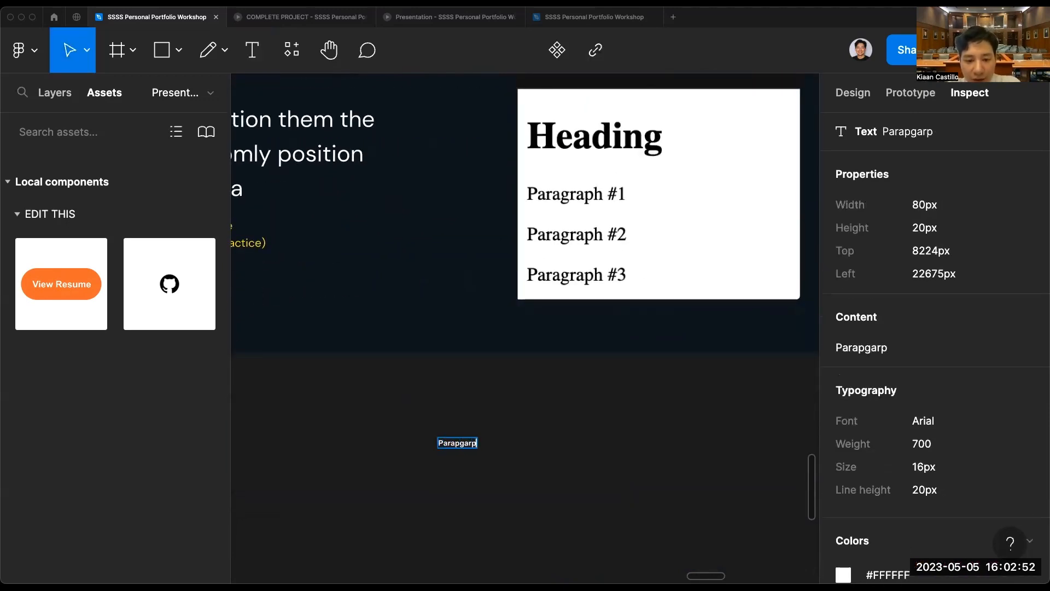
key(BackSpace)
key(BackSpace)
key(BackSpace)
text(raph)
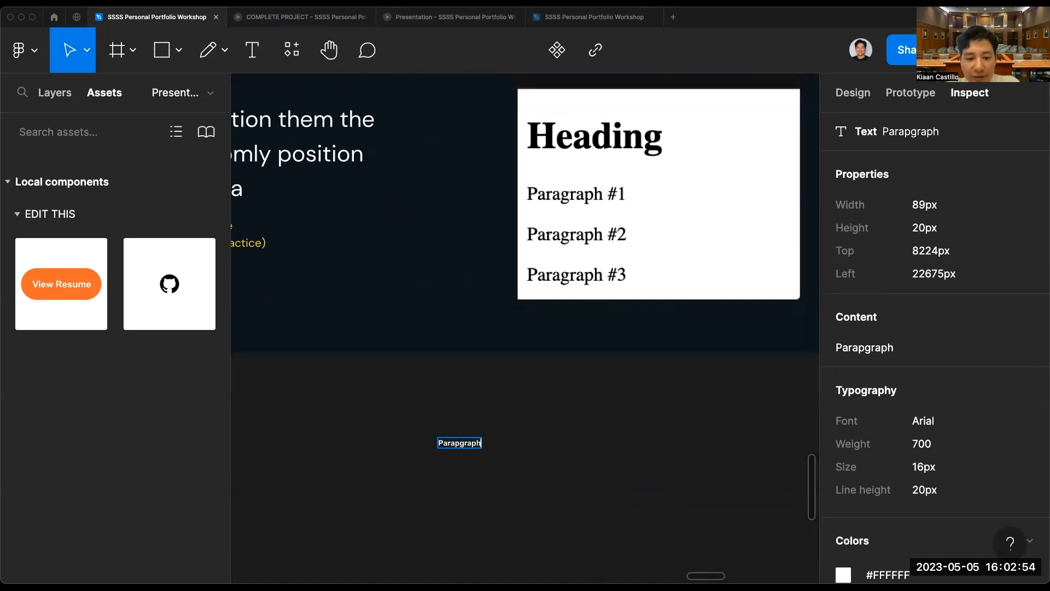
scroll(306, 272, up, 3)
text(#1)
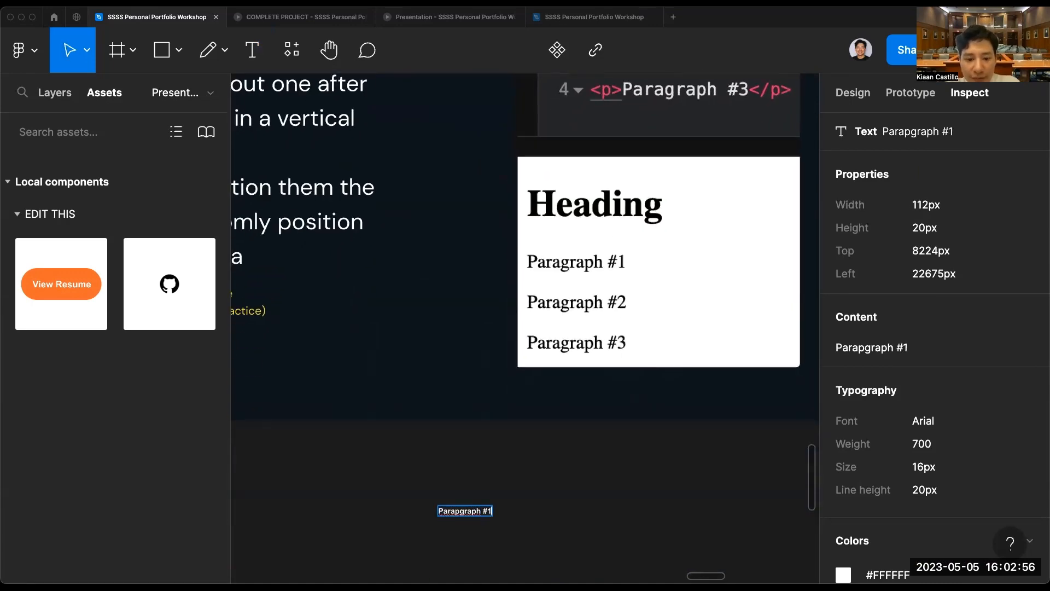
Finish editing the Parapgraph #1 text, show the Layers list, and deselect it.
click(61, 93)
scroll(262, 339, down, 5)
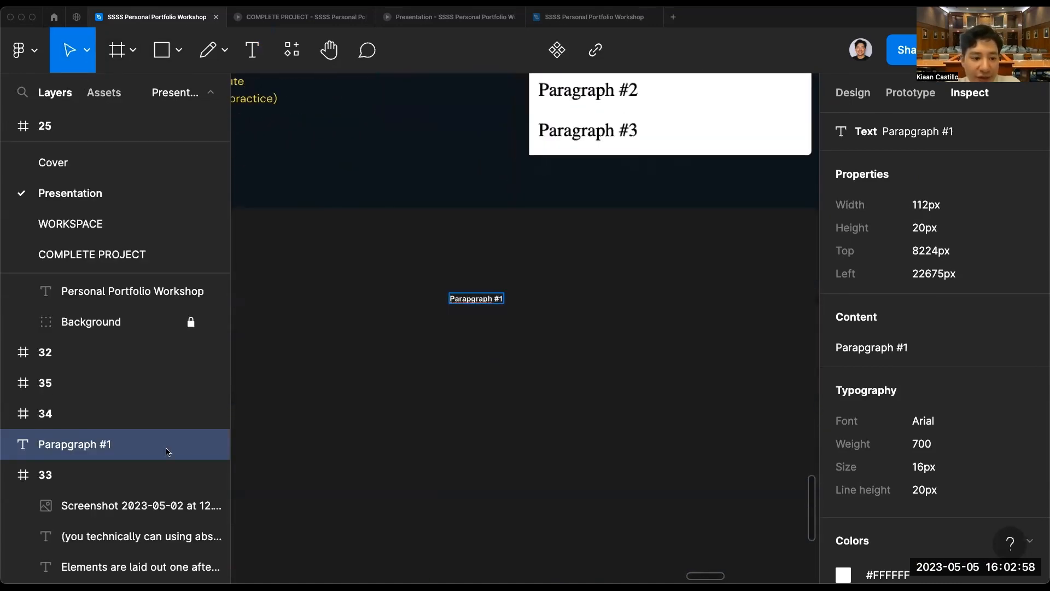
scroll(421, 369, up, 3)
key(Escape)
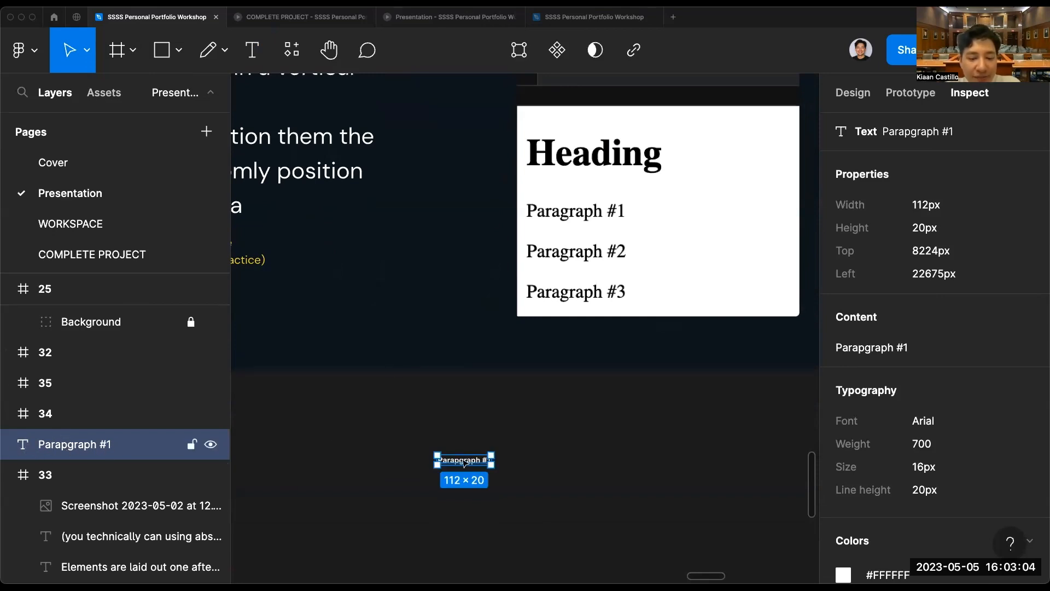
click(462, 446)
click(465, 460)
scroll(465, 460, left, 1)
click(481, 434)
scroll(482, 435, up, 2)
scroll(483, 435, down, 3)
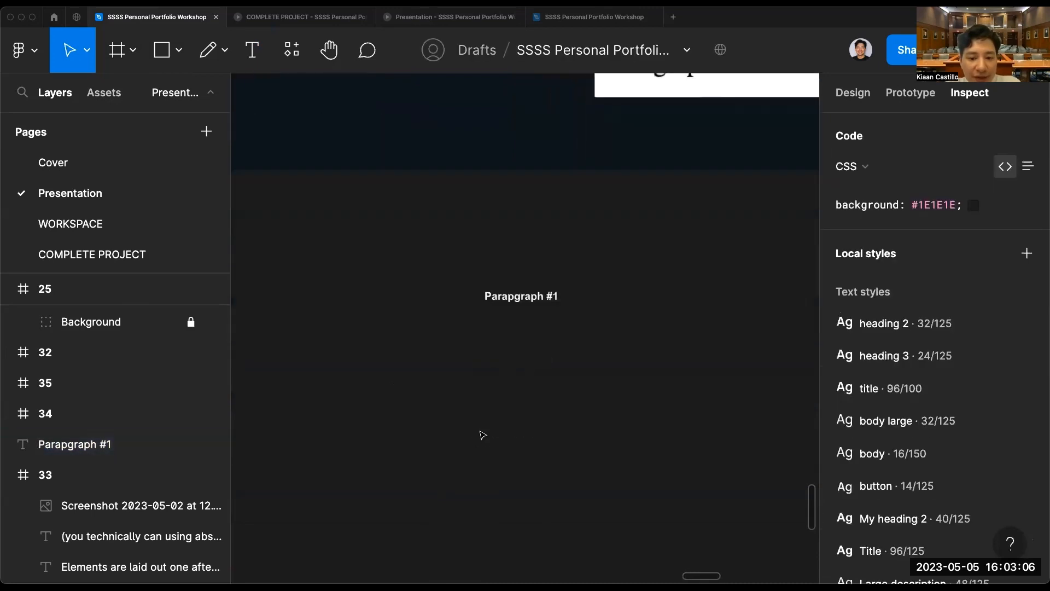
Draw a new frame and move the Parapgraph #1 text inside it.
scroll(481, 434, down, 1)
click(119, 63)
drag(402, 204, 500, 306)
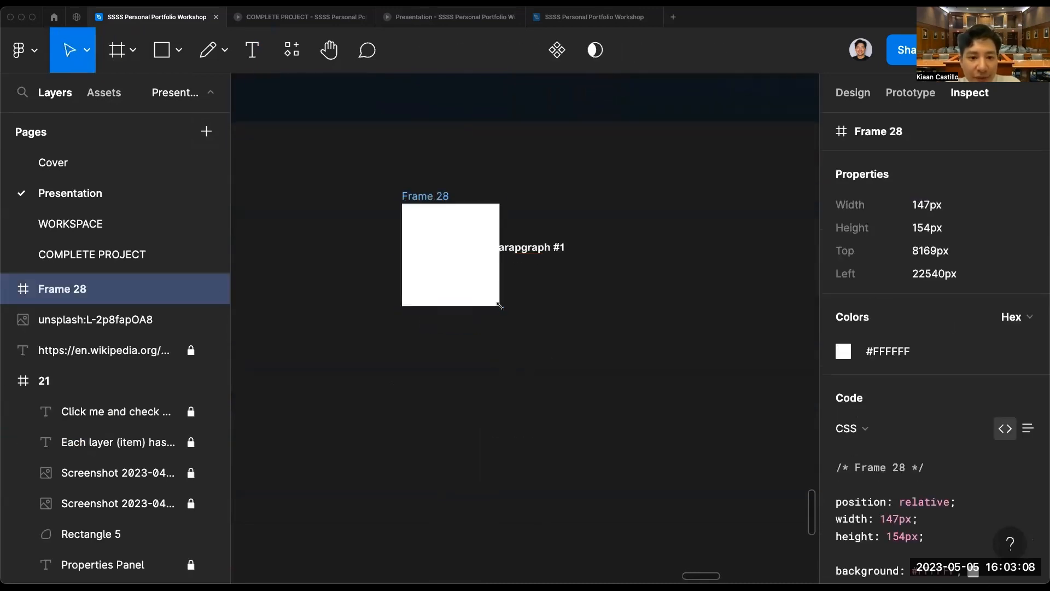
click(514, 242)
drag(514, 241, 453, 241)
scroll(859, 312, down, 5)
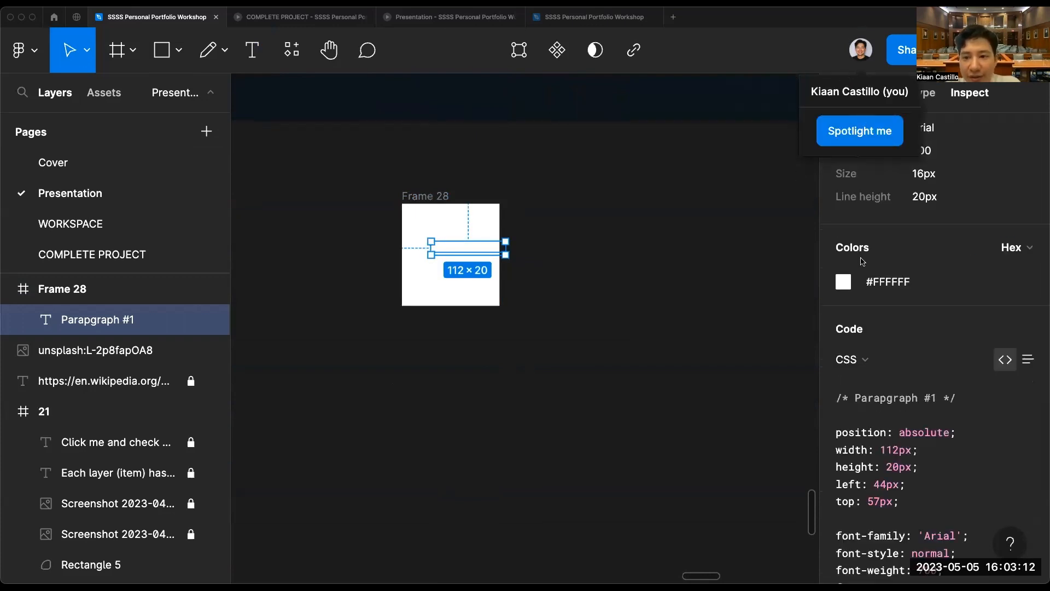
click(663, 285)
Change the Parapgraph #1 text fill colour to black.
click(446, 254)
click(862, 93)
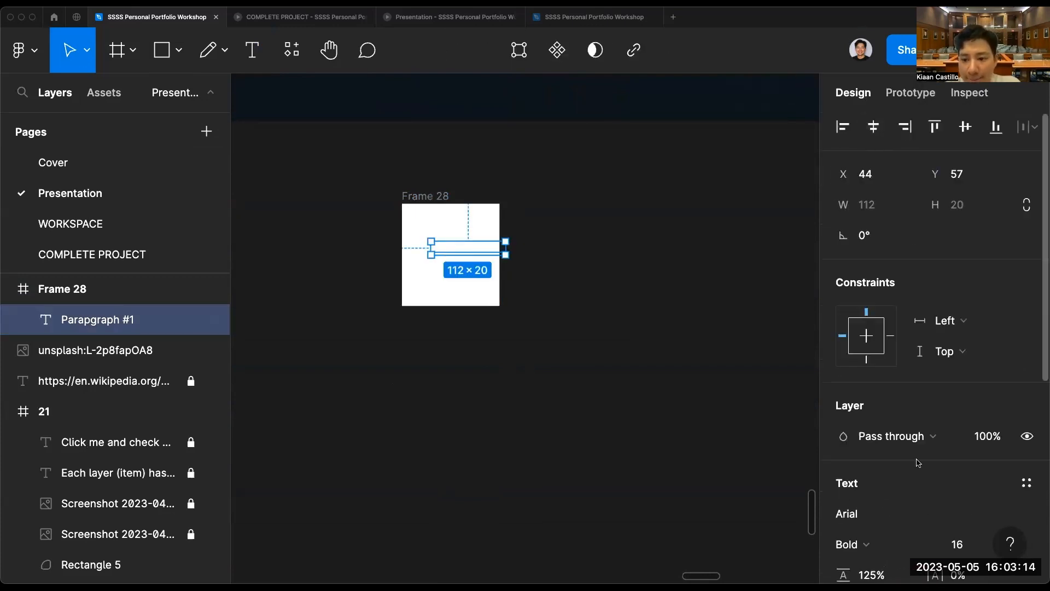
scroll(918, 463, down, 5)
click(875, 445)
text(bl)
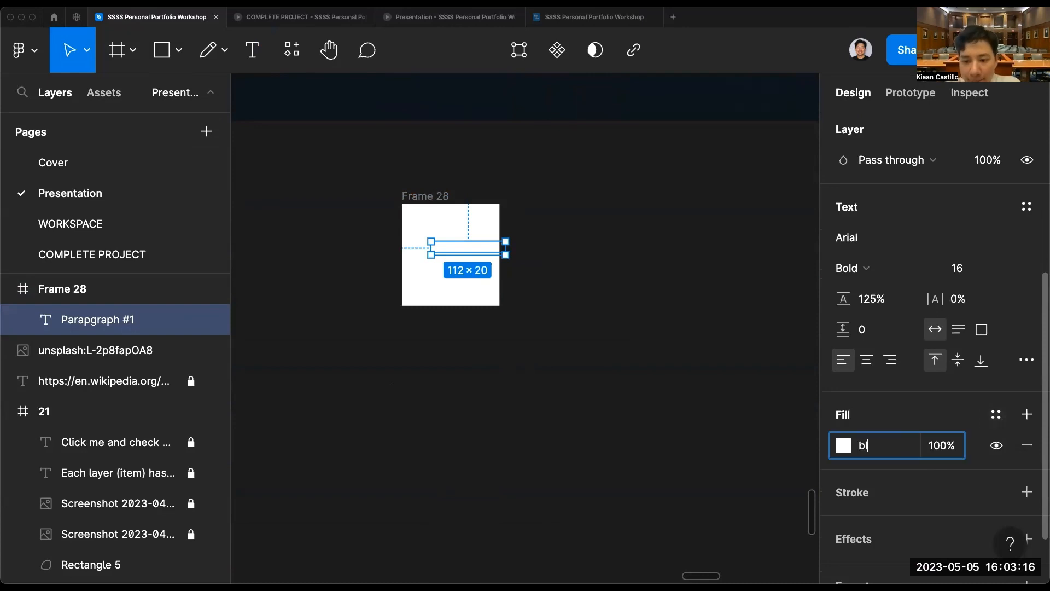
text(ack)
key(Return)
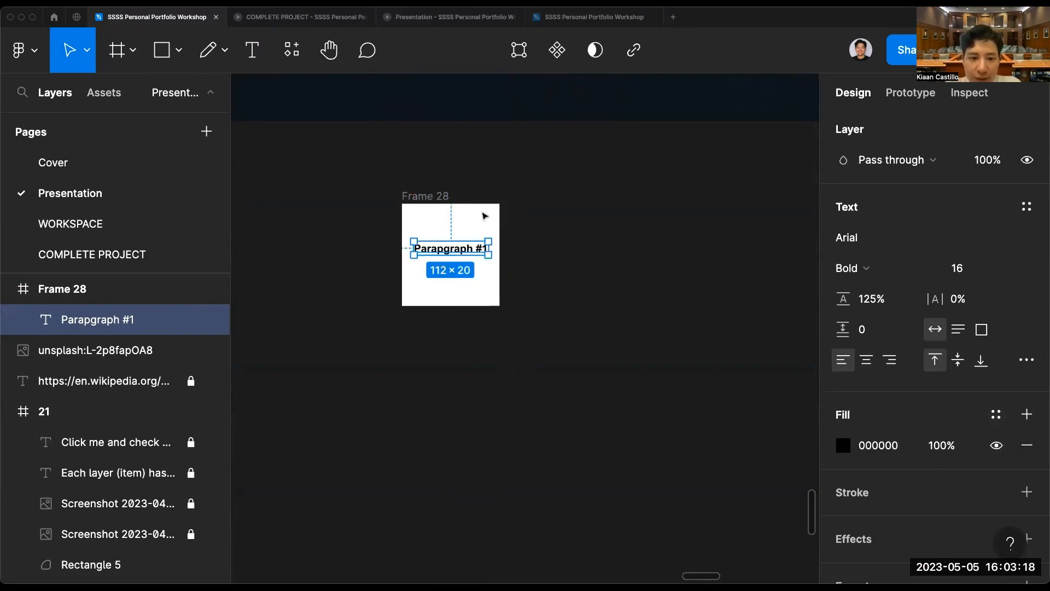
click(484, 216)
scroll(486, 215, up, 3)
Rename Frame 28 to 'div' and its text layer to 'p'.
click(423, 347)
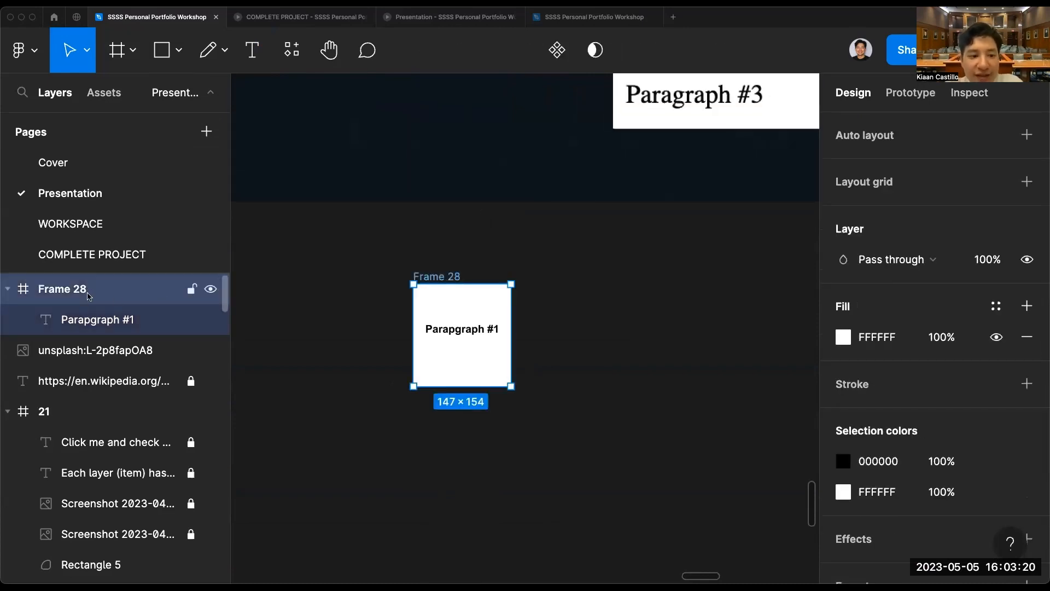
scroll(579, 236, up, 10)
scroll(579, 236, left, 15)
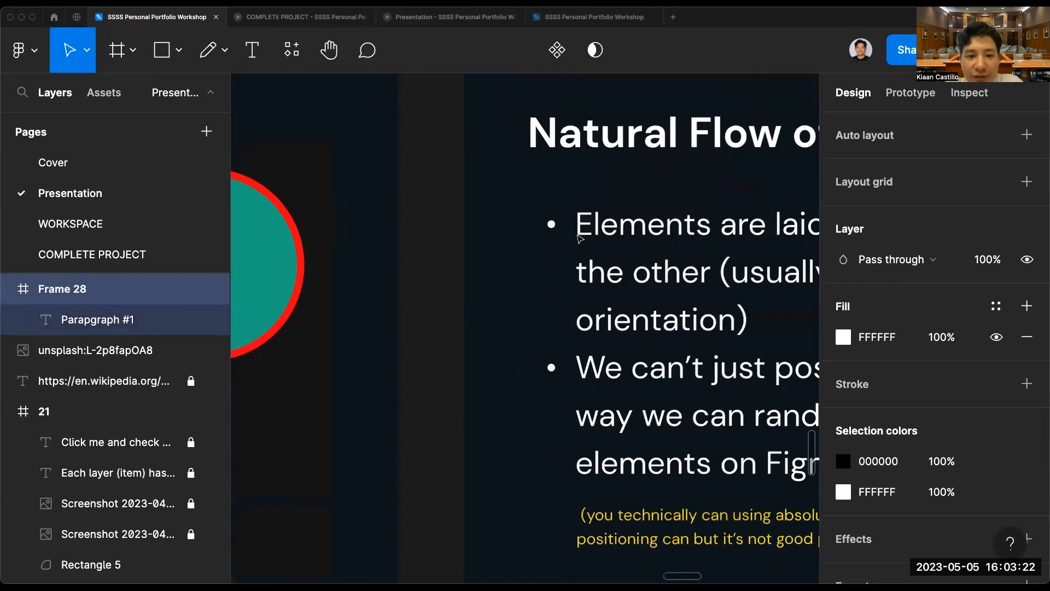
scroll(579, 237, left, 15)
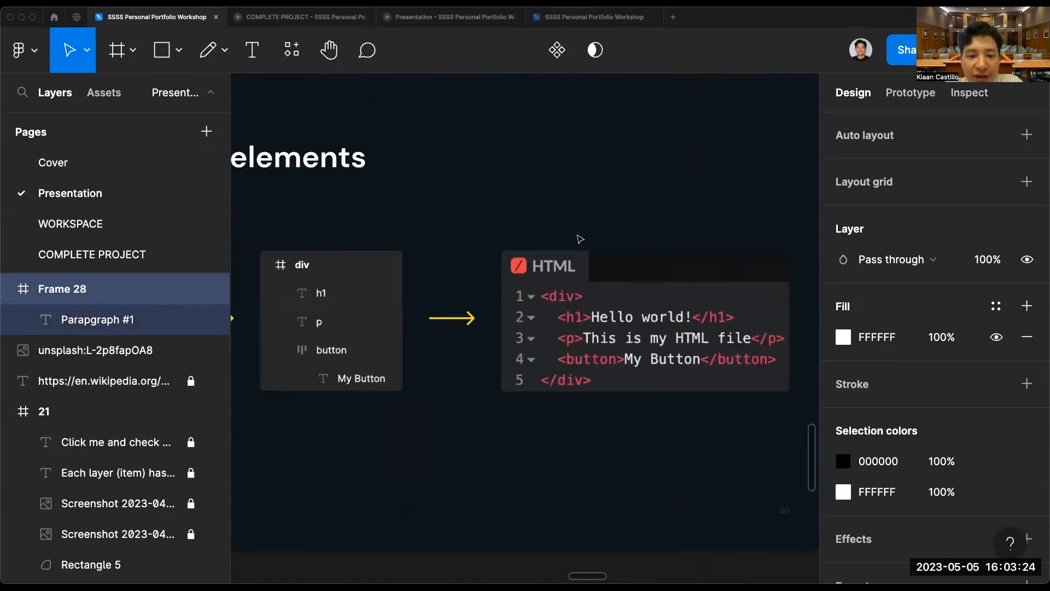
scroll(566, 290, down, 10)
scroll(566, 290, right, 15)
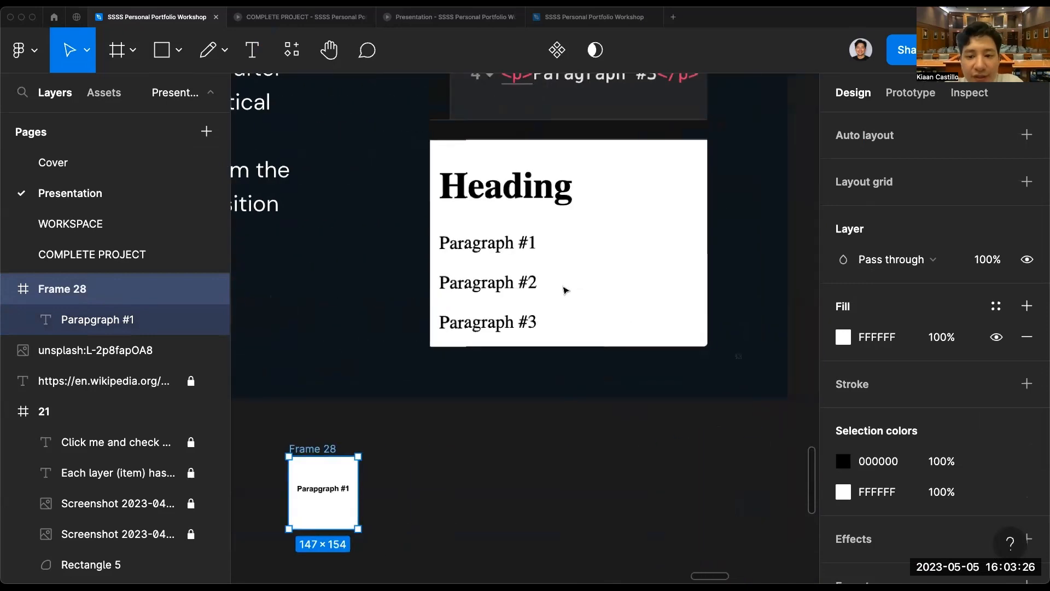
scroll(340, 441, up, 5)
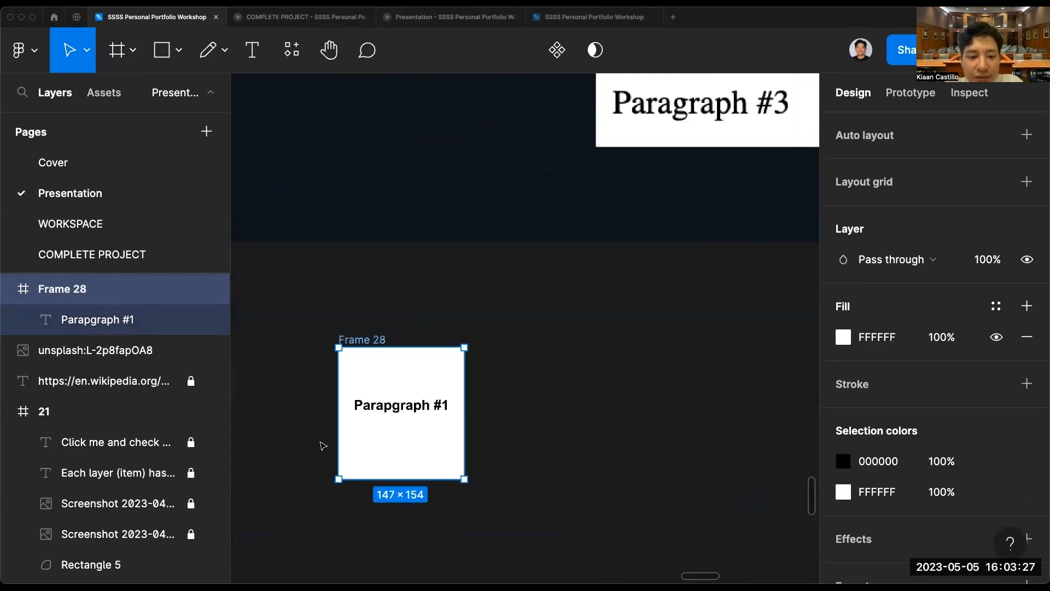
double_click(62, 289)
text(div)
key(Tab)
text(p)
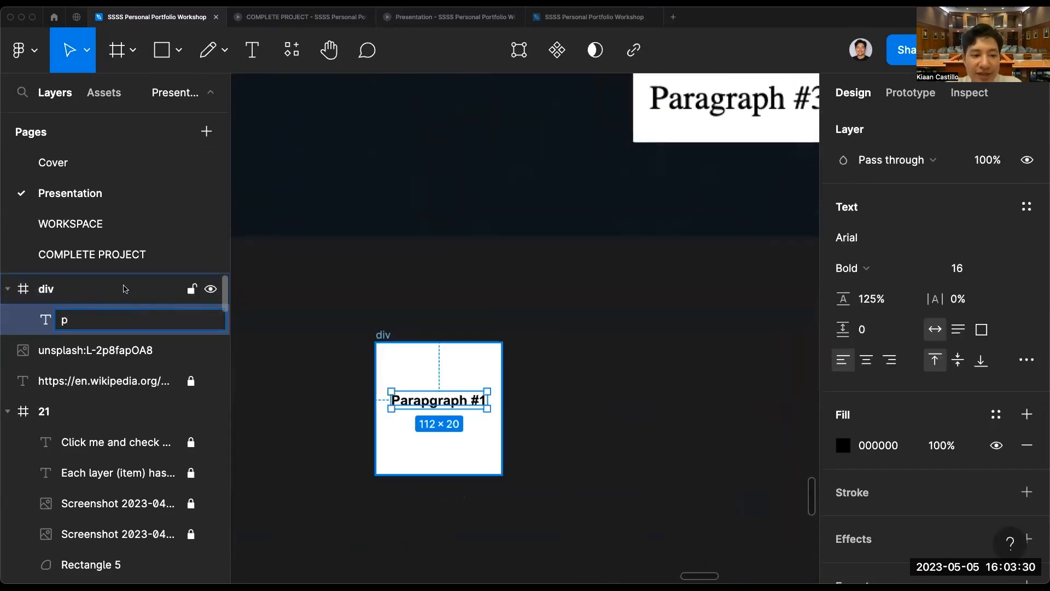
click(407, 302)
scroll(394, 336, down, 5)
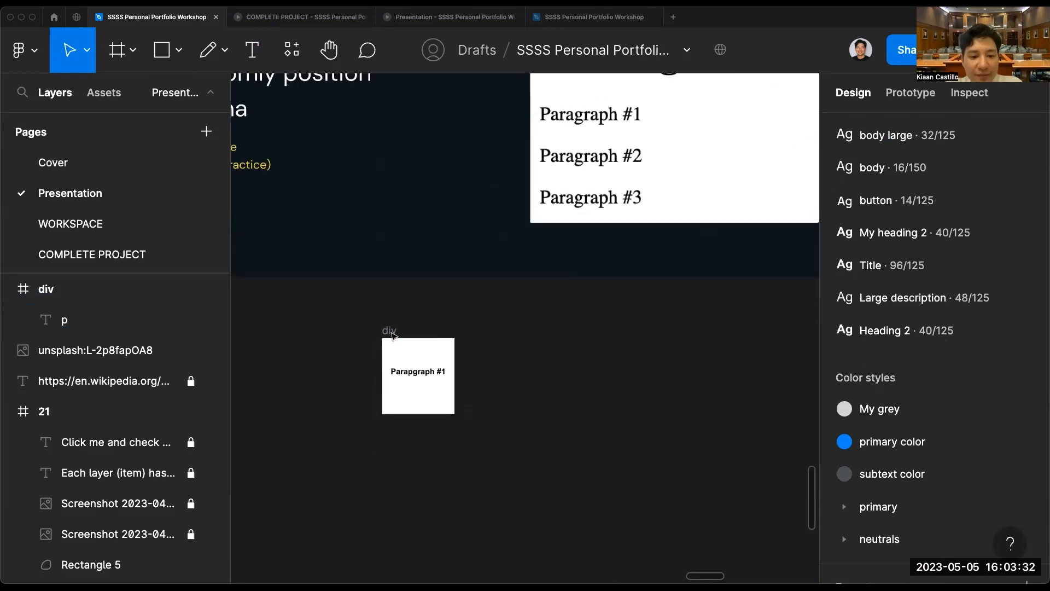
scroll(394, 336, left, 15)
Select and inspect the frame layers screenshot on the HTML elements slide.
scroll(395, 336, left, 20)
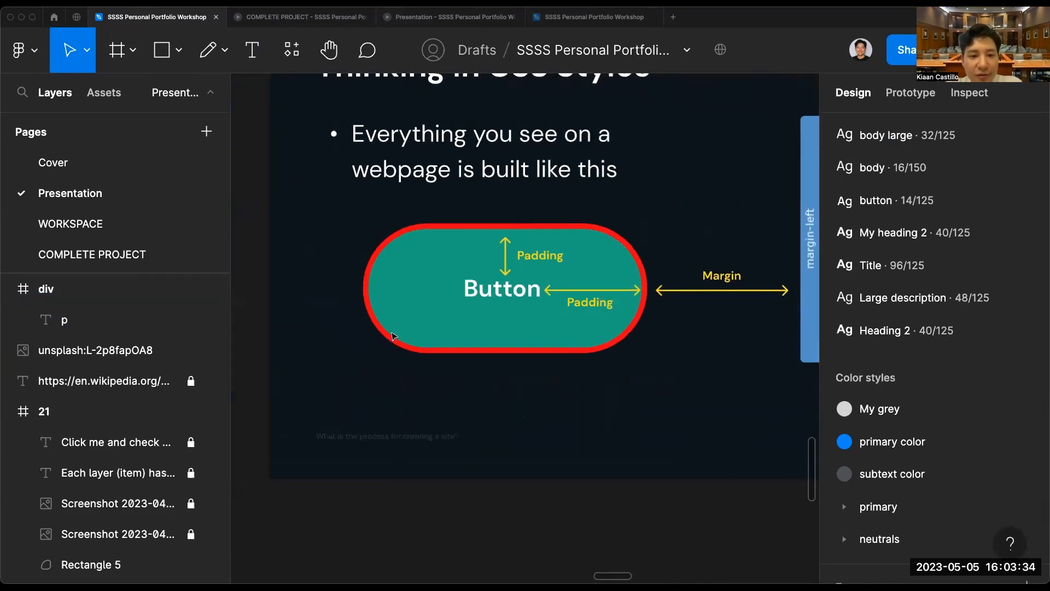
scroll(394, 336, right, 1)
scroll(395, 337, down, 3)
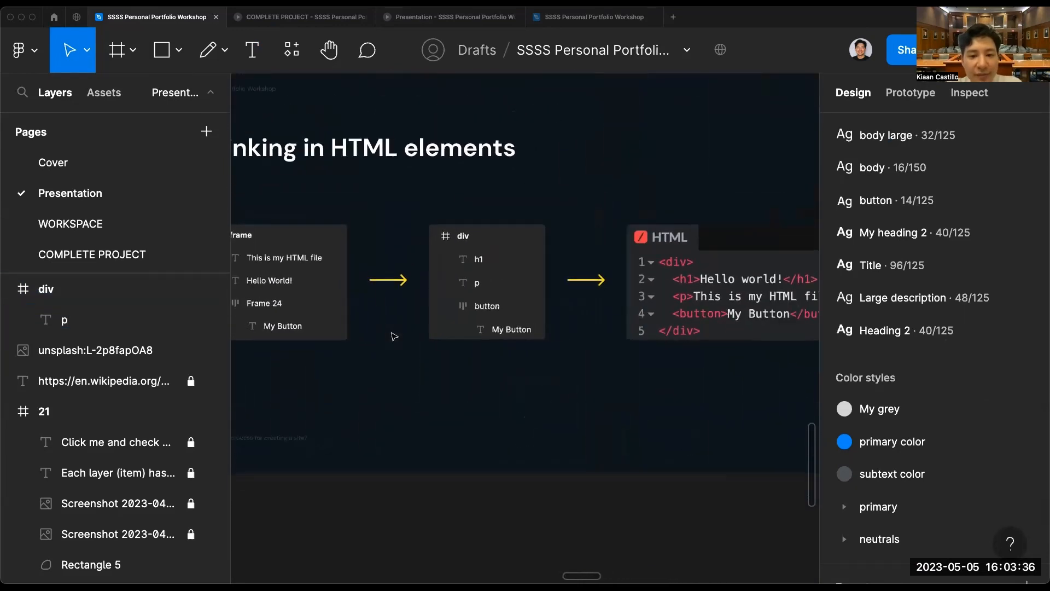
scroll(395, 336, left, 1)
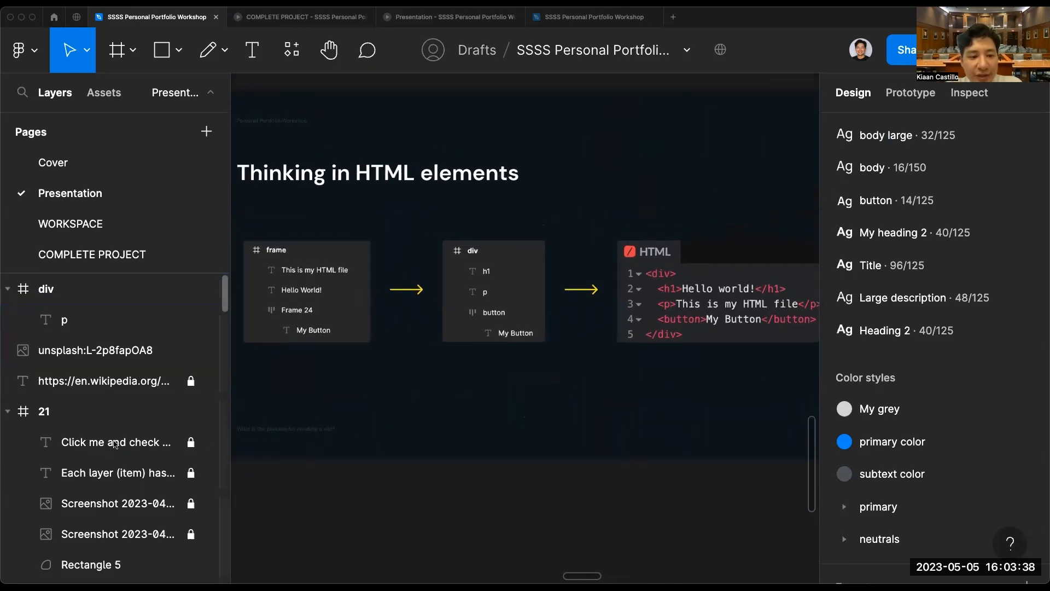
click(279, 270)
scroll(279, 270, up, 2)
scroll(283, 257, up, 2)
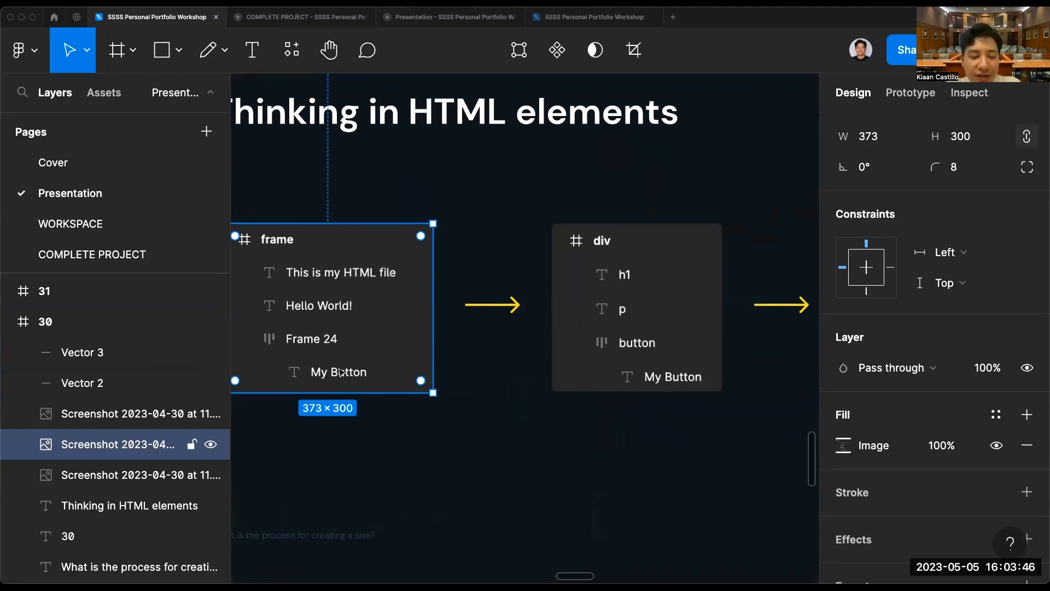
click(463, 423)
Pan and zoom to the Thinking in CSS Styles slide's Button padding and box-model diagram.
scroll(463, 423, down, 3)
scroll(463, 423, right, 1)
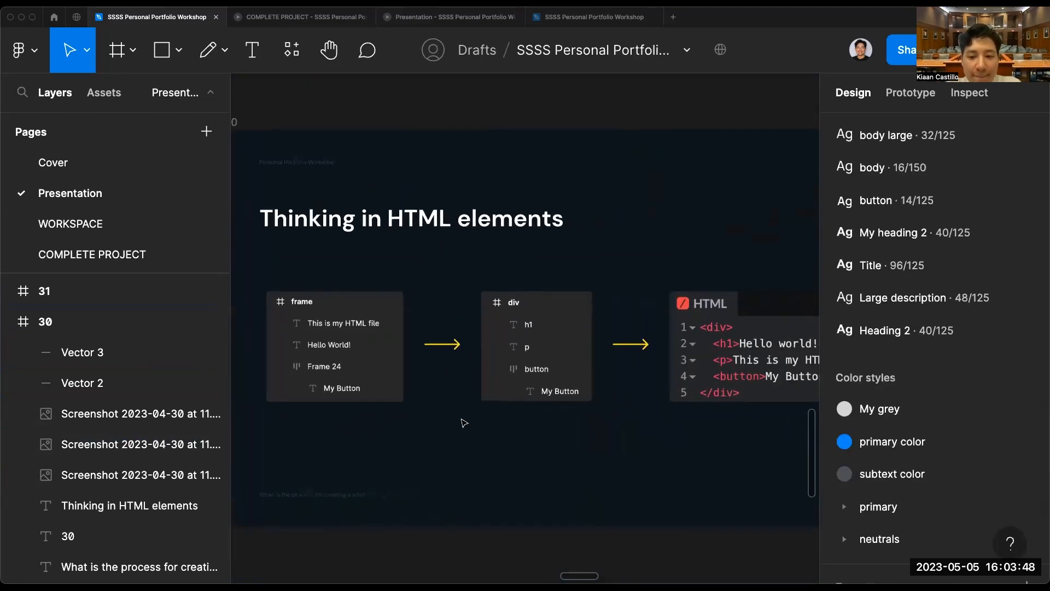
scroll(464, 423, down, 2)
scroll(464, 423, down, 1)
scroll(464, 422, right, 1)
scroll(463, 423, down, 1)
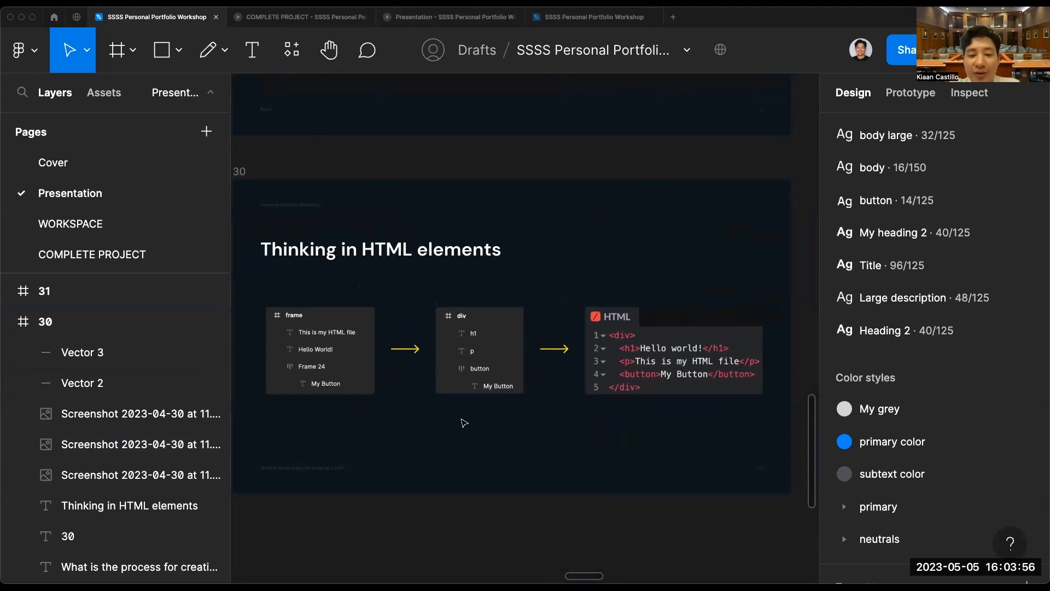
scroll(463, 423, right, 10)
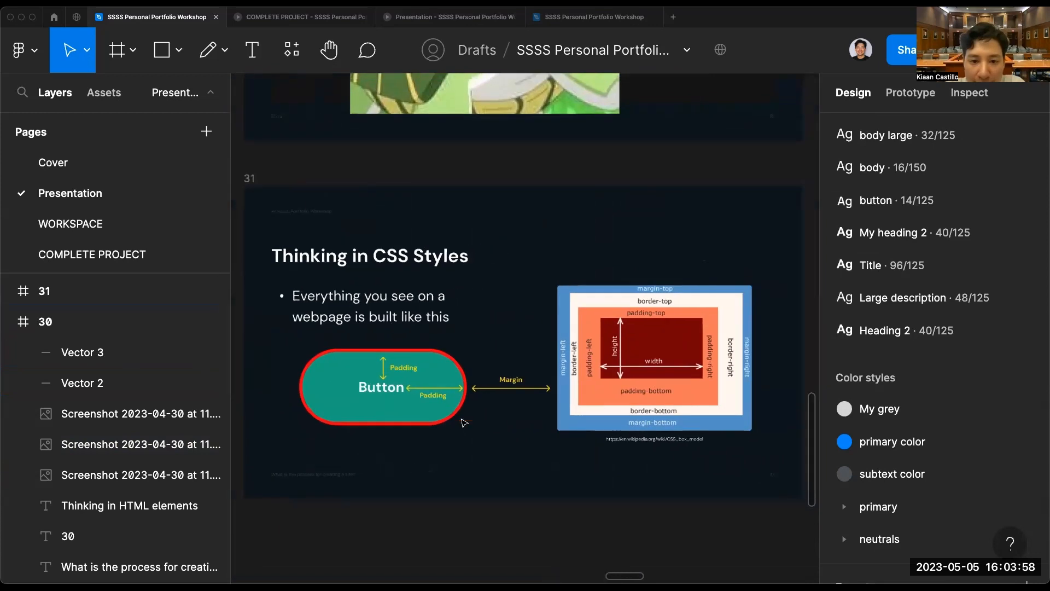
scroll(464, 423, right, 1)
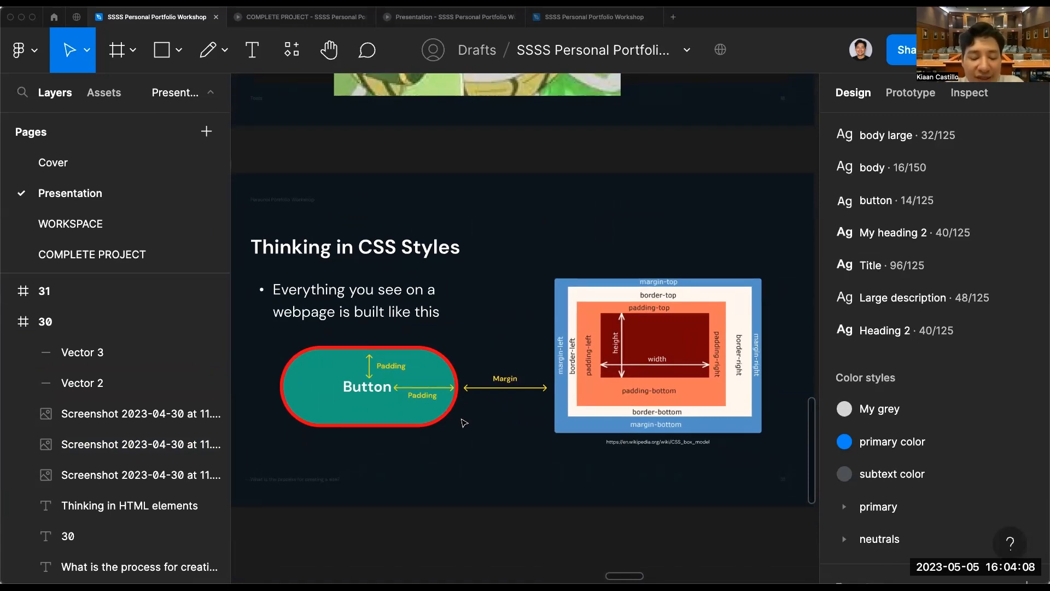
scroll(463, 423, down, 2)
scroll(464, 422, up, 4)
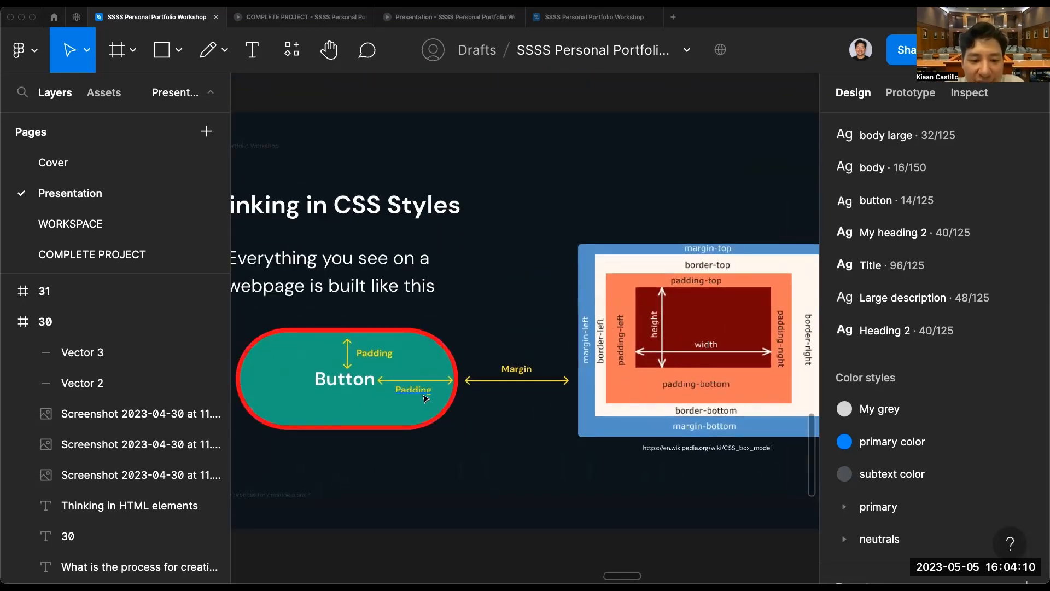
scroll(426, 399, down, 2)
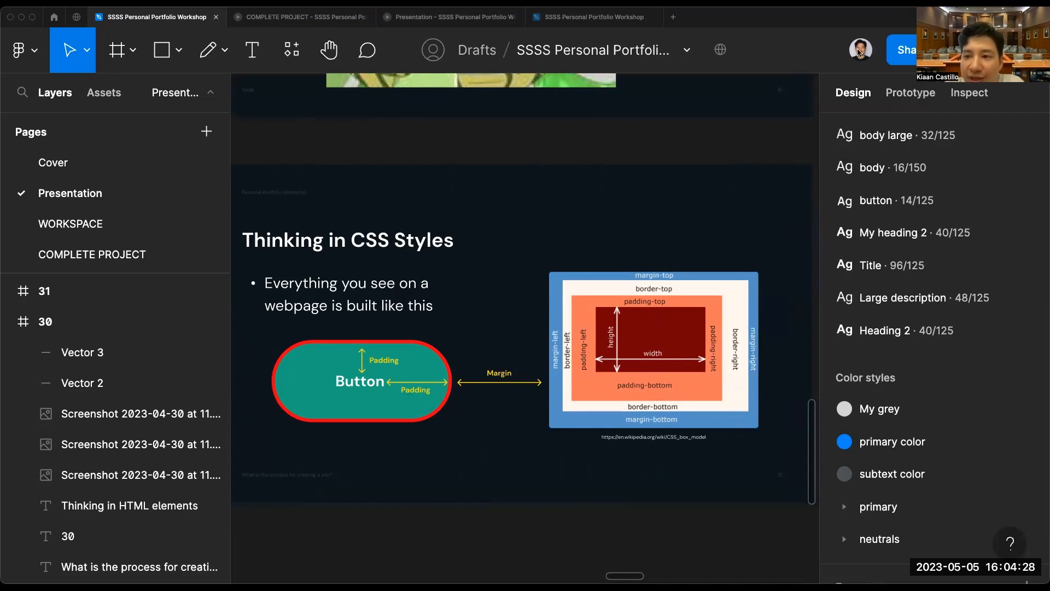
scroll(673, 391, up, 1)
scroll(520, 513, left, 1)
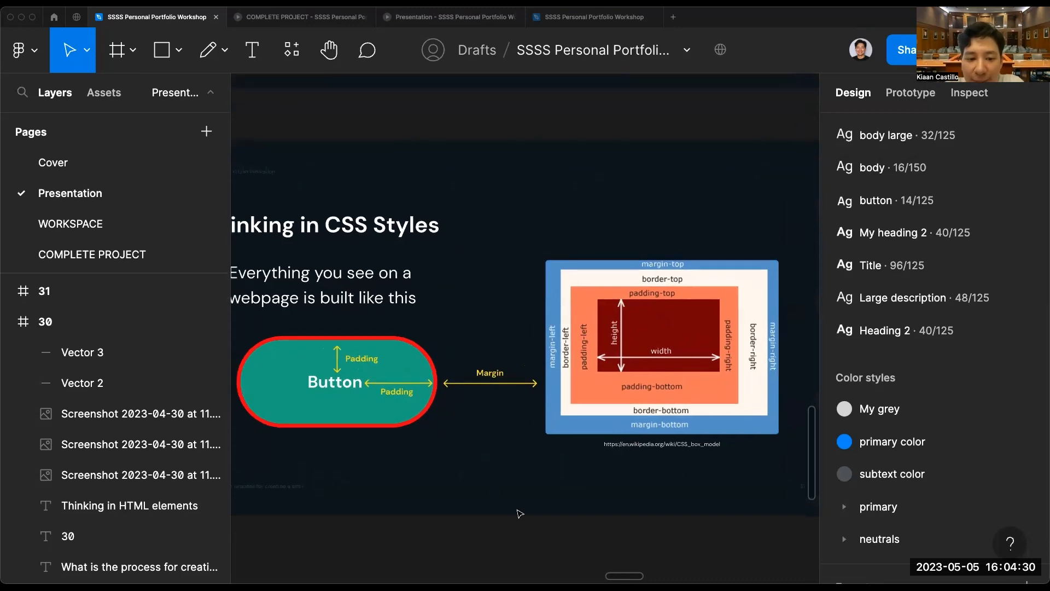
scroll(520, 514, left, 1)
scroll(451, 418, up, 2)
scroll(451, 417, left, 4)
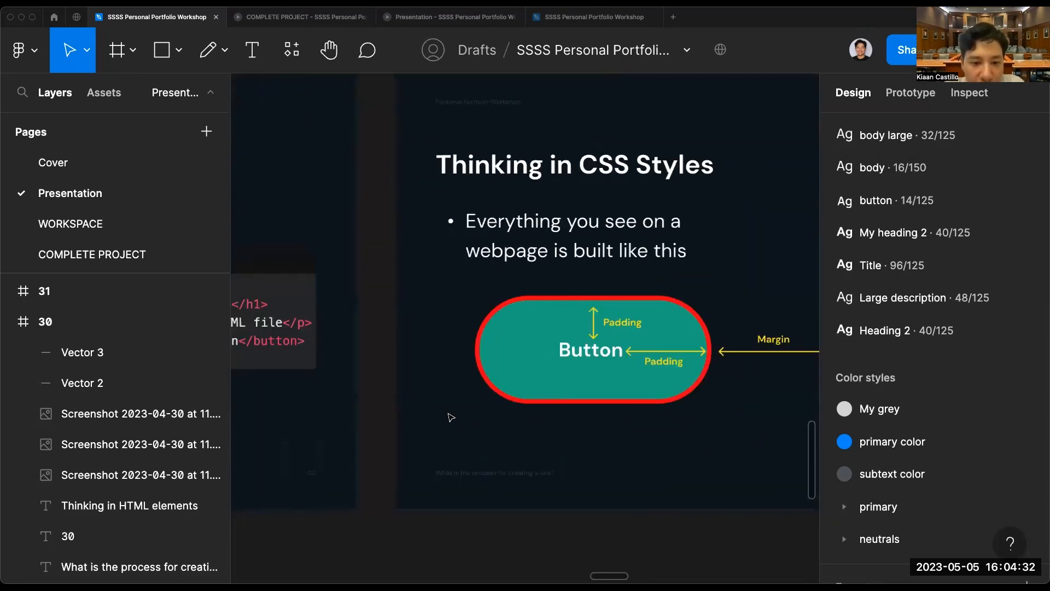
Switch to the WORKSPACE page and select the GitHub button's label.
click(199, 225)
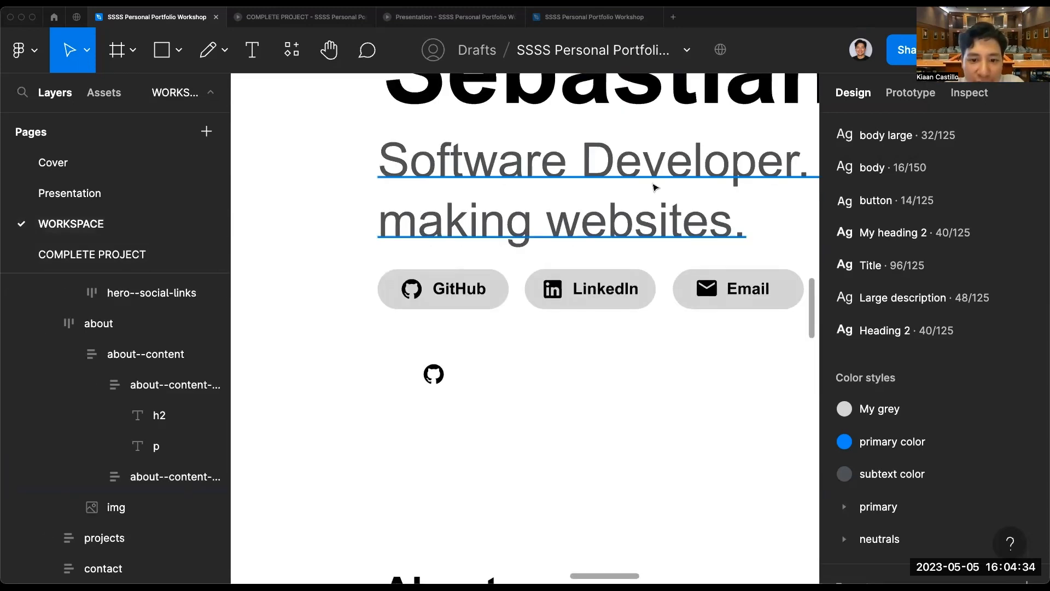
scroll(459, 290, up, 3)
double_click(462, 290)
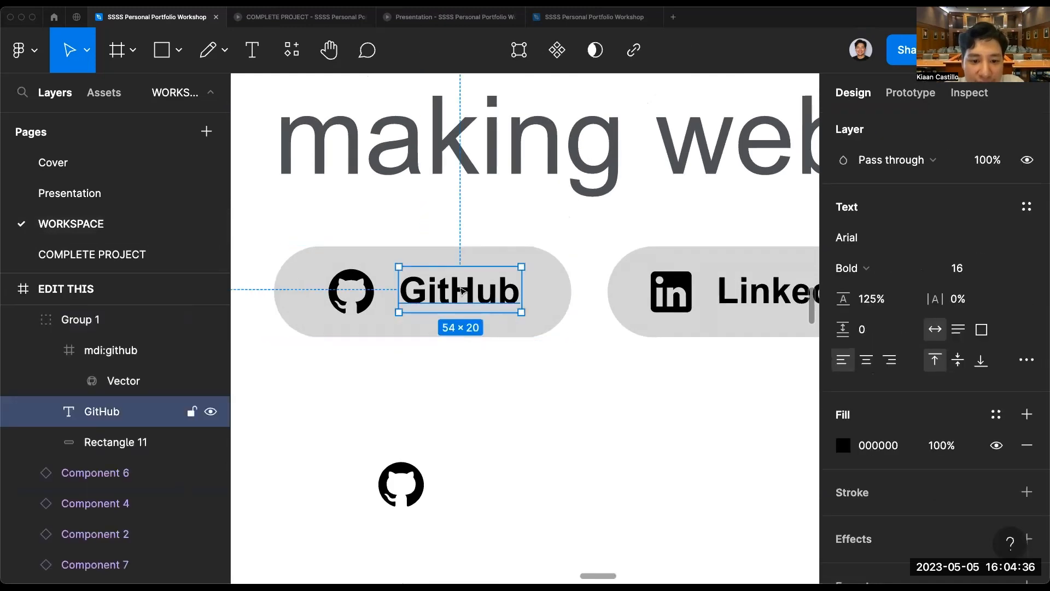
scroll(462, 291, right, 10)
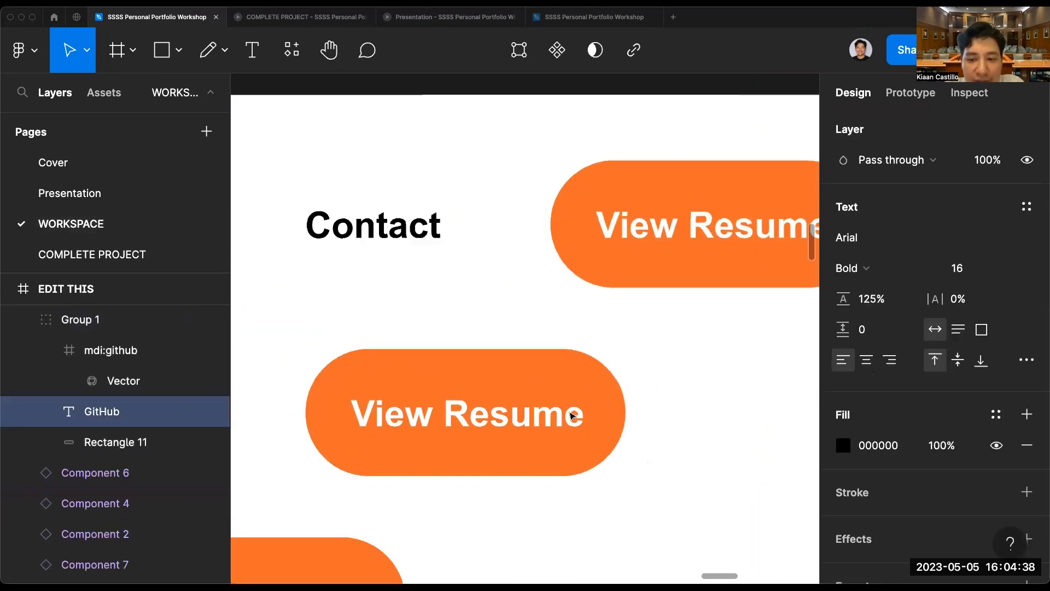
scroll(572, 416, right, 5)
scroll(572, 416, up, 3)
Measure the View Resume label's 18px vertical and 19px horizontal padding, confirming it stays centred.
double_click(634, 316)
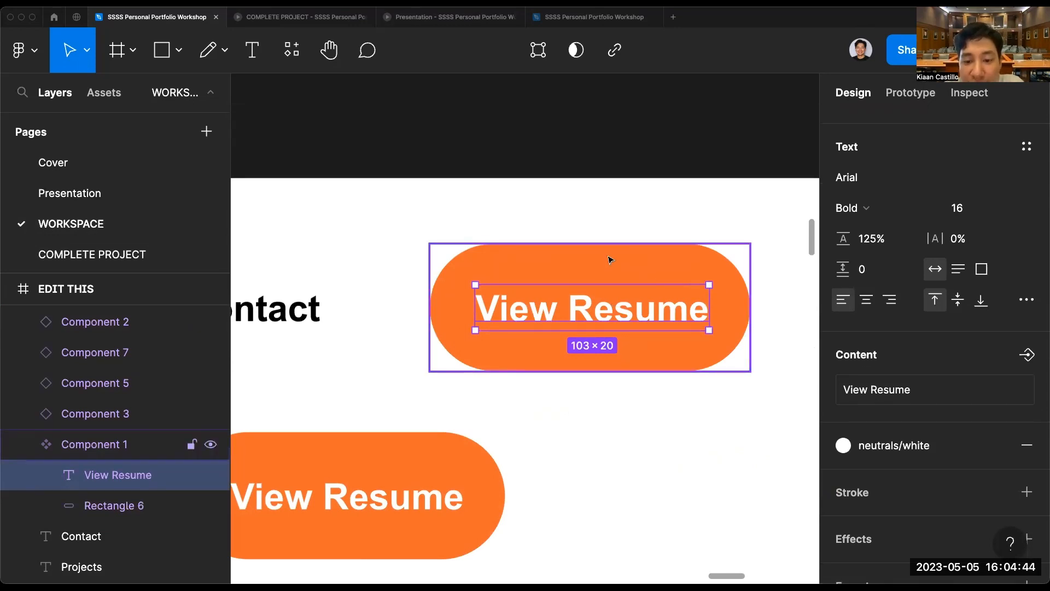
key(alt)
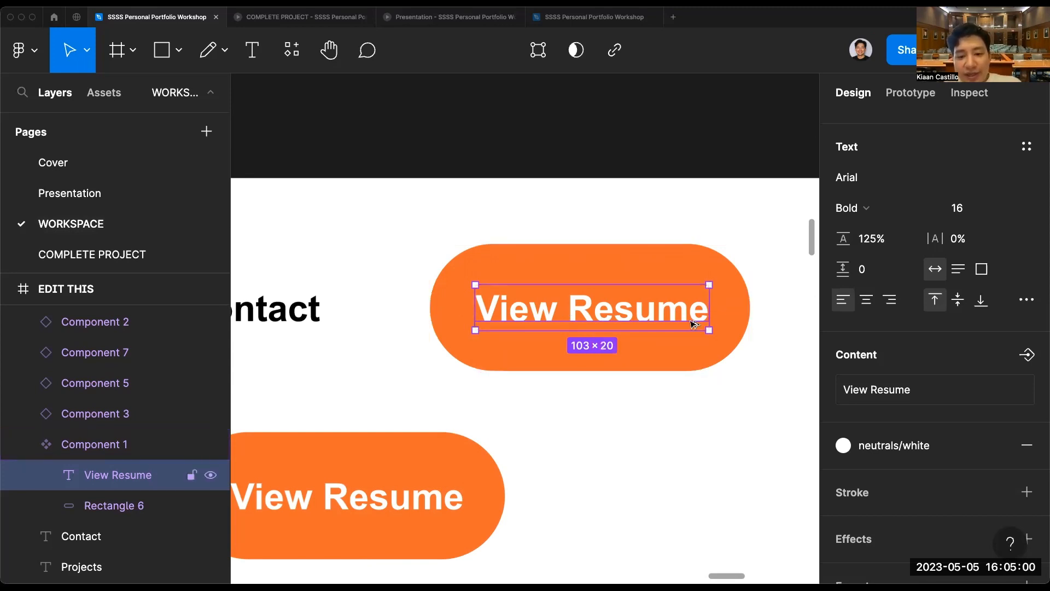
mouse_move(689, 315)
mouse_down()
mouse_move(679, 314)
mouse_move(687, 313)
mouse_up()
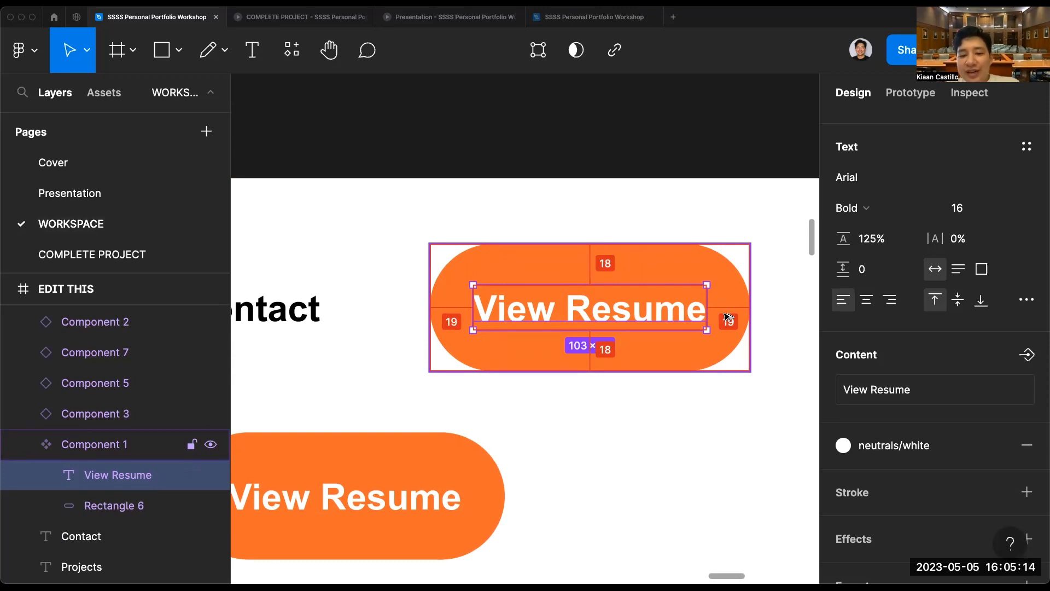
click(703, 464)
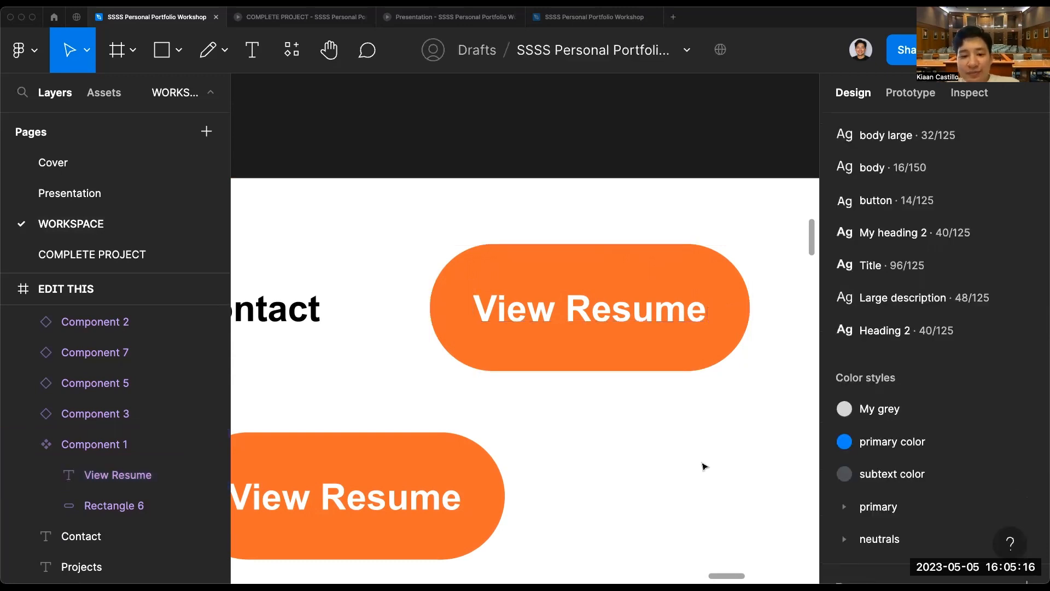
Go to the Presentation page and scroll to the button slide.
scroll(558, 376, down, 5)
click(222, 187)
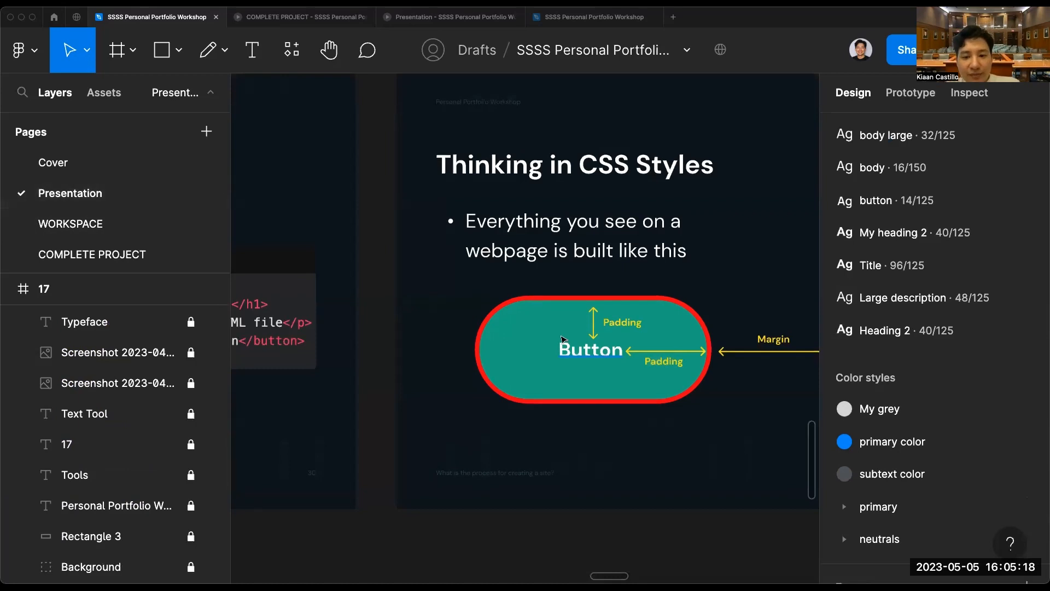
scroll(639, 401, right, 3)
scroll(640, 402, down, 2)
scroll(641, 402, right, 3)
scroll(641, 402, down, 1)
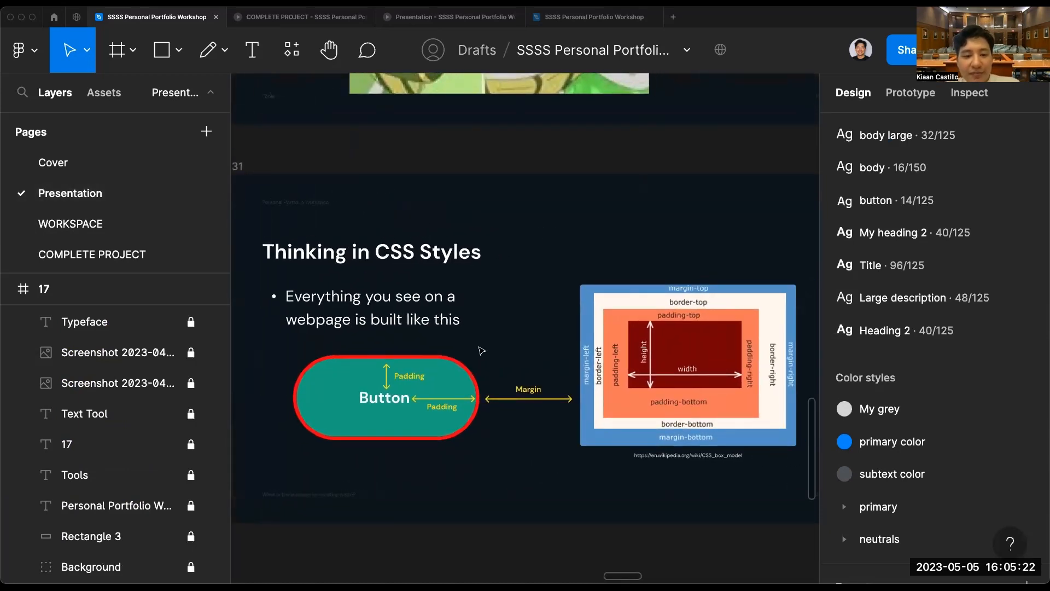
scroll(481, 350, right, 10)
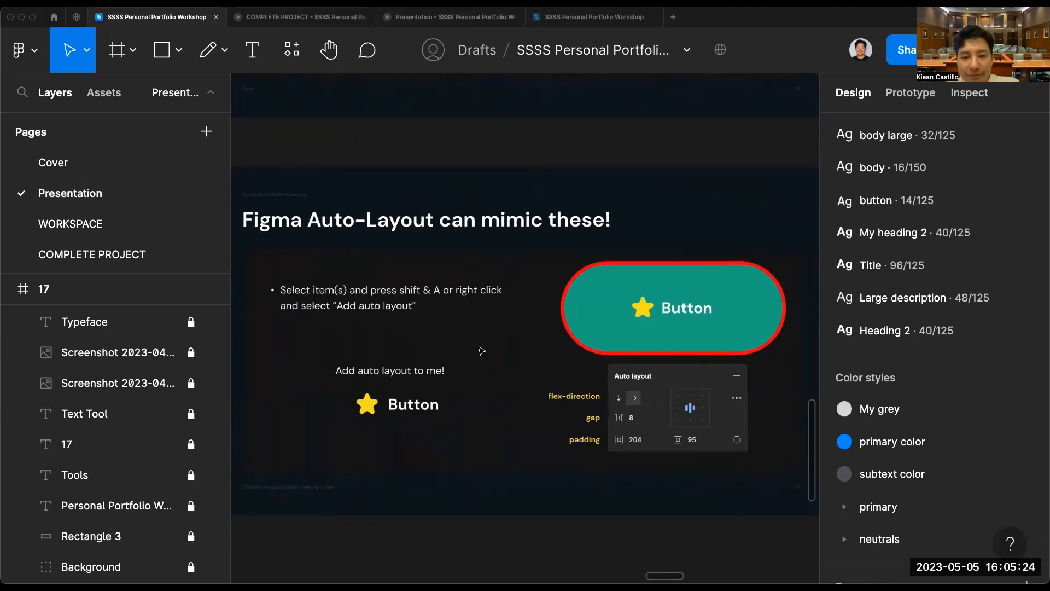
scroll(482, 351, down, 2)
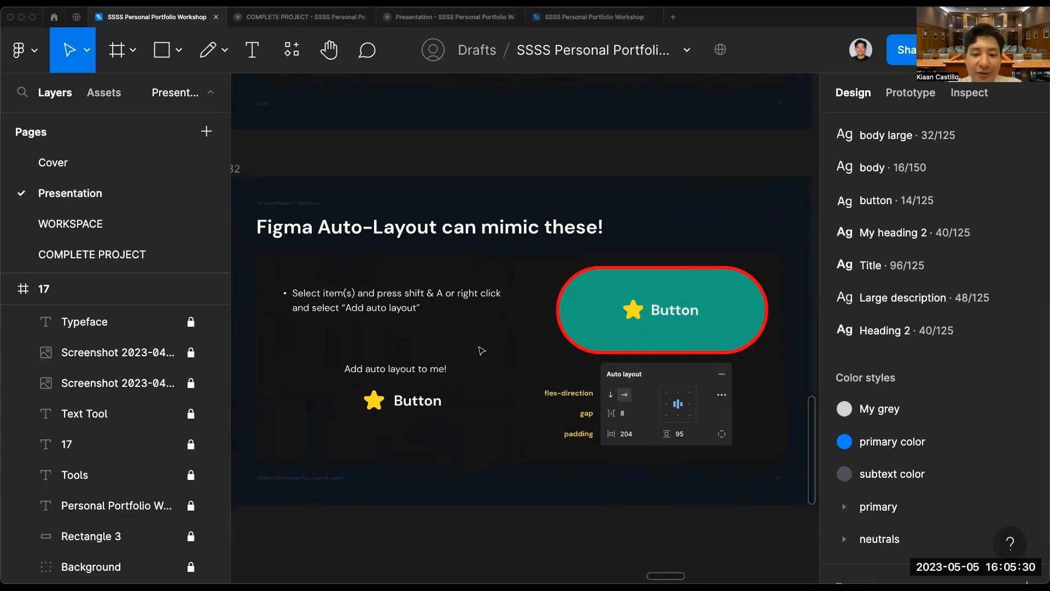
scroll(482, 351, up, 3)
Move the 'Add auto layout to me!' text up and line the star up beside the Button text.
click(465, 364)
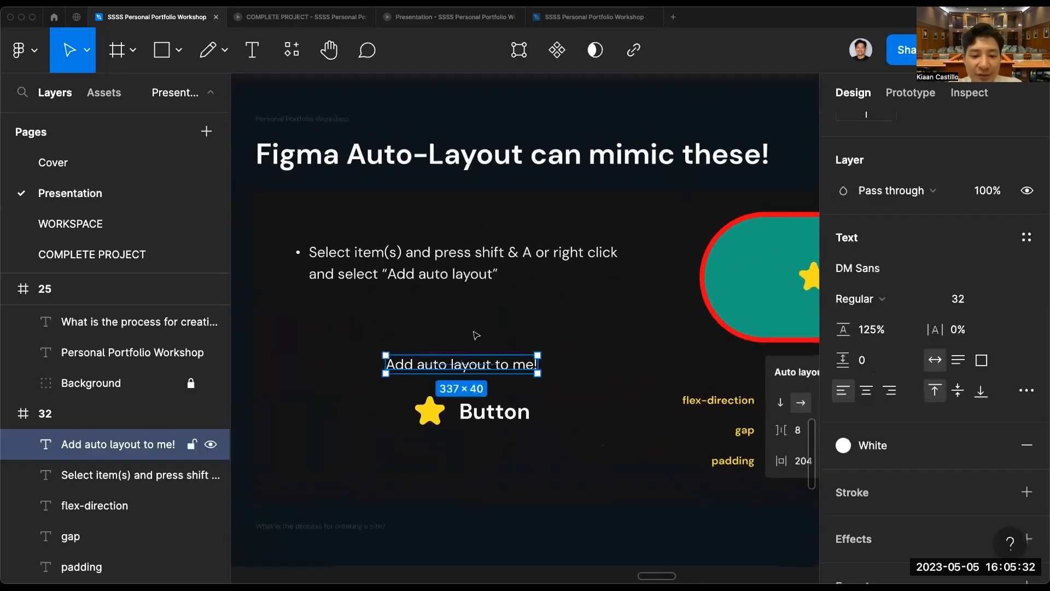
drag(475, 368, 474, 331)
click(464, 372)
scroll(464, 373, up, 3)
drag(420, 430, 420, 387)
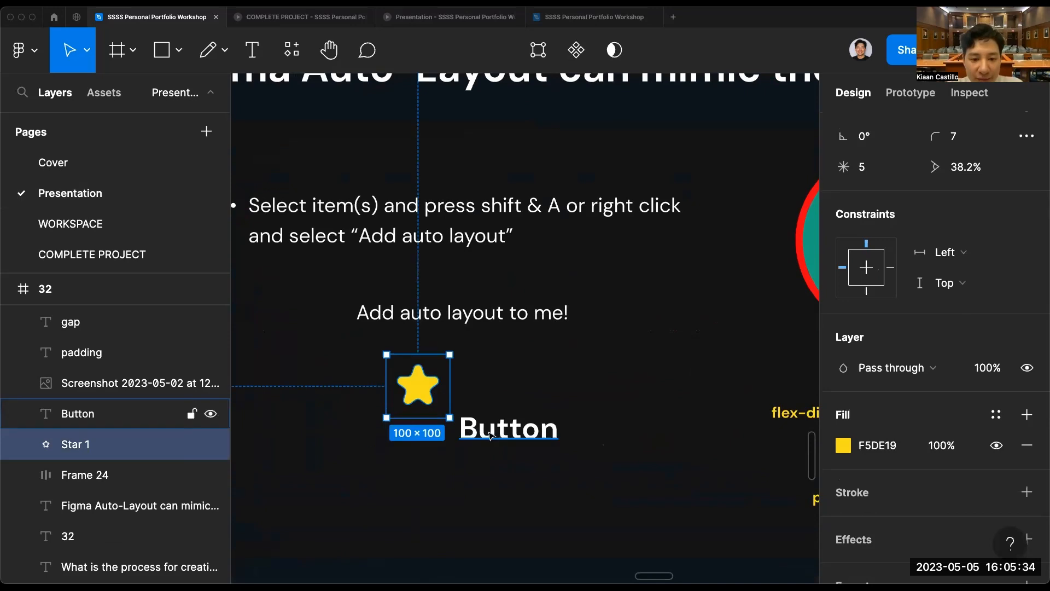
drag(490, 435, 490, 390)
scroll(432, 384, left, 2)
click(432, 384)
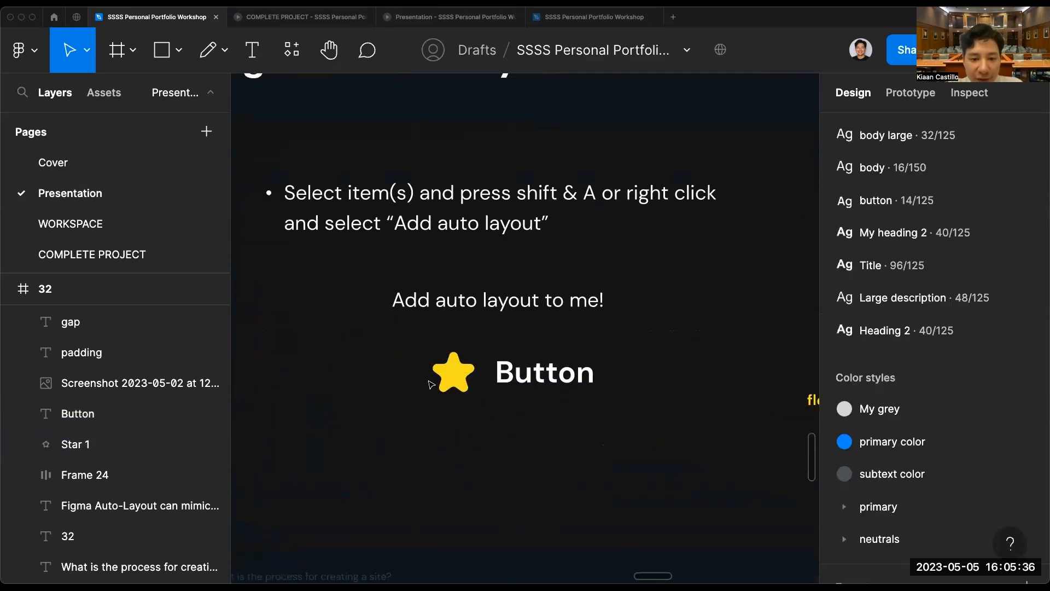
Draw a frame around the star and Button text and fill it with primary-4 blue.
click(116, 58)
click(158, 57)
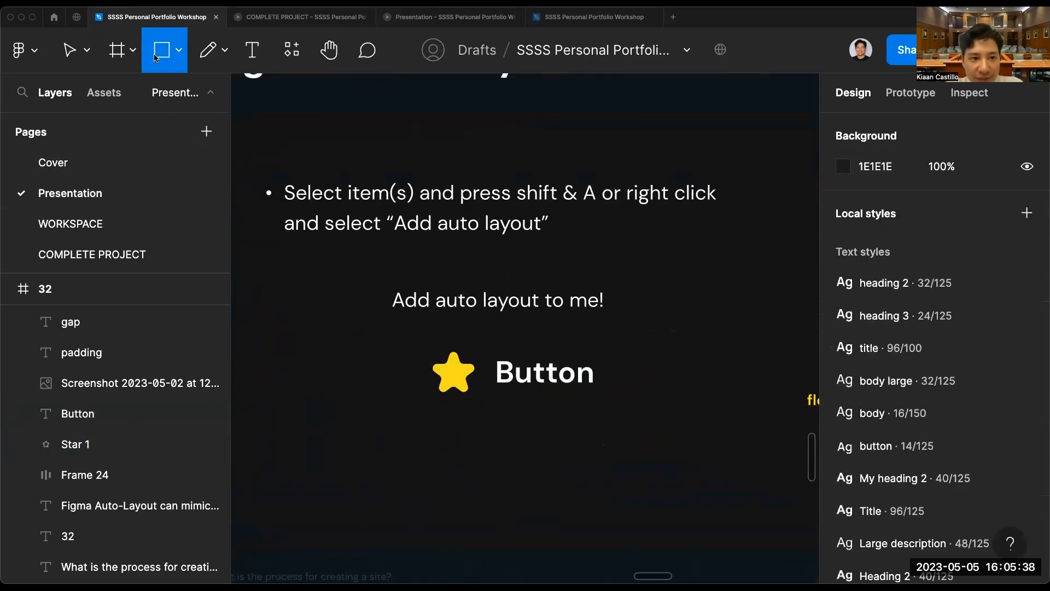
click(116, 55)
drag(415, 335, 632, 432)
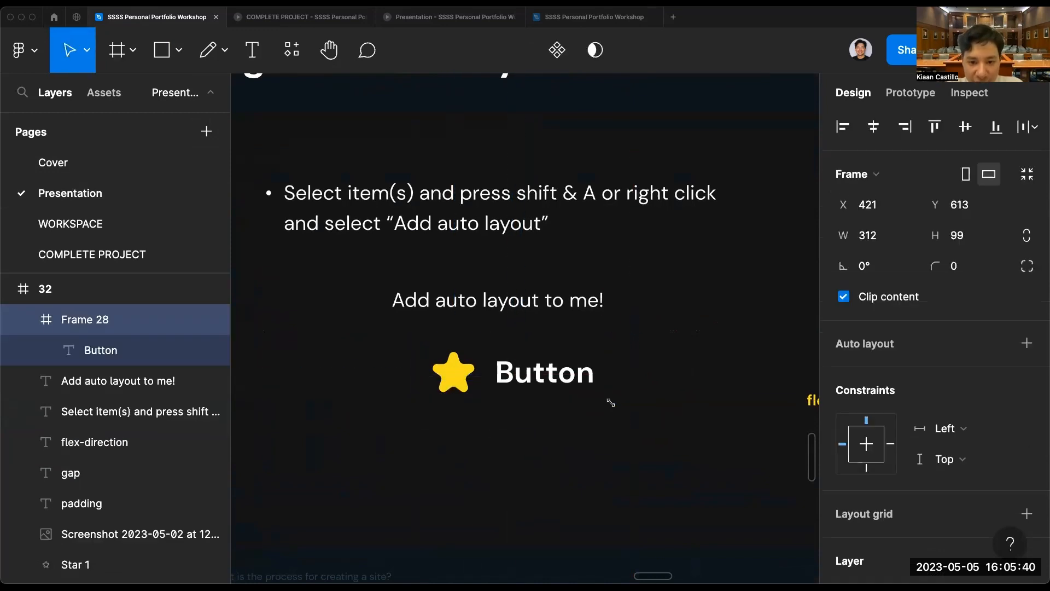
scroll(979, 383, down, 5)
click(1026, 425)
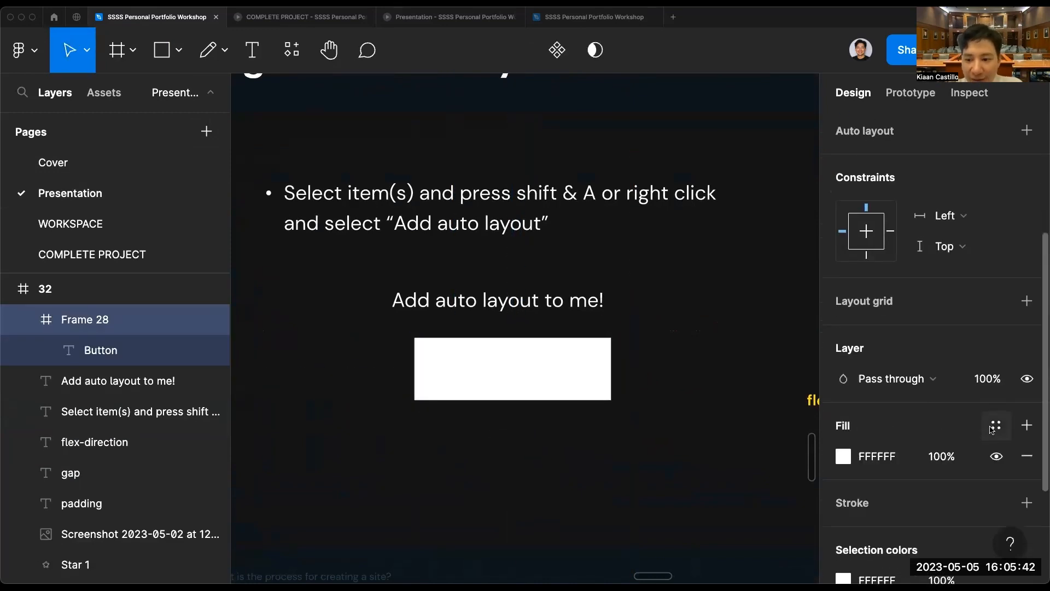
click(995, 426)
click(980, 432)
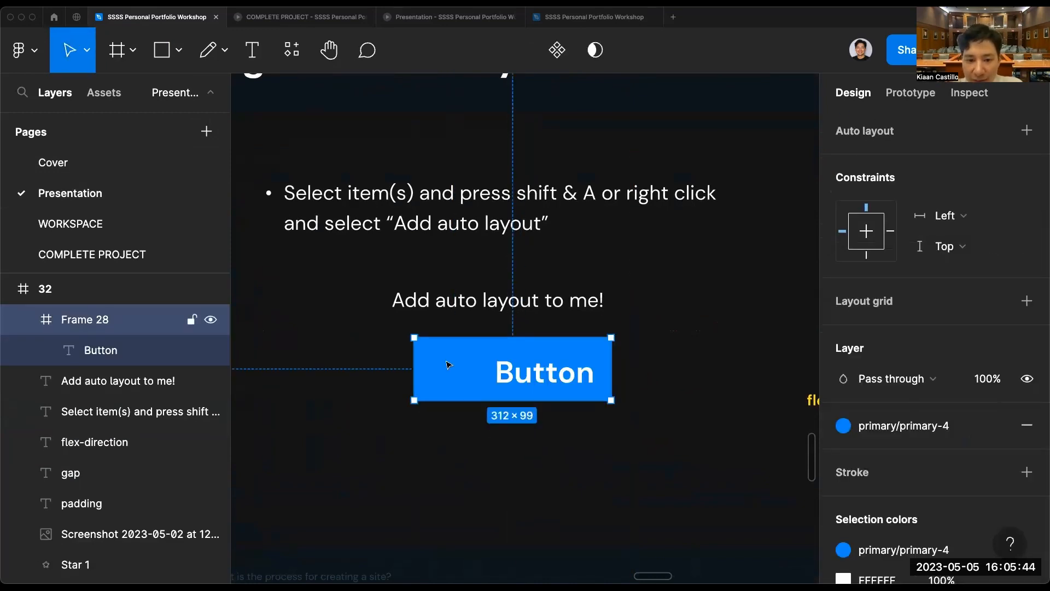
key(bracketleft)
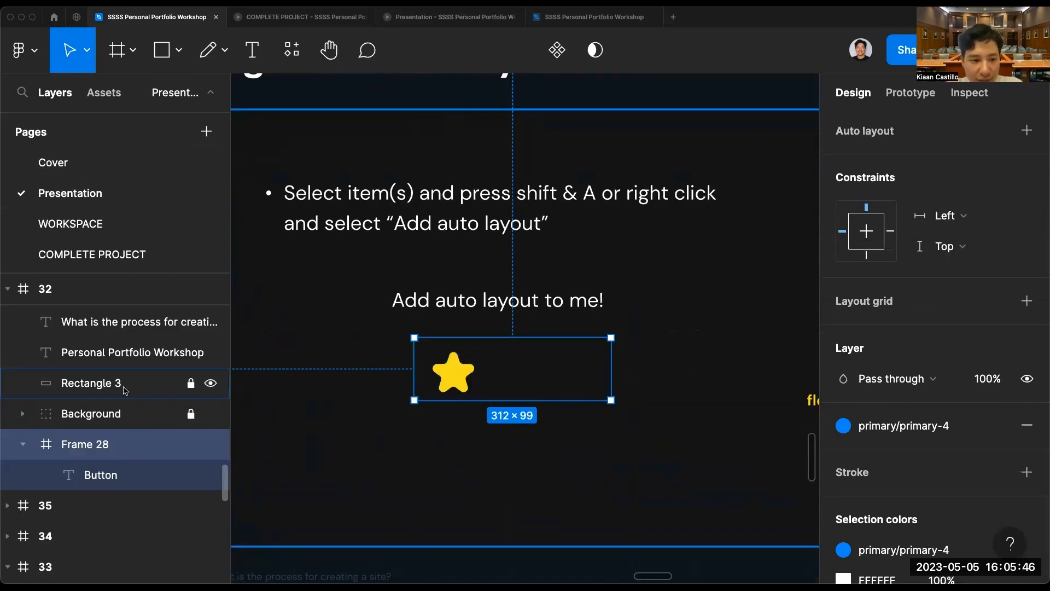
key(bracketright)
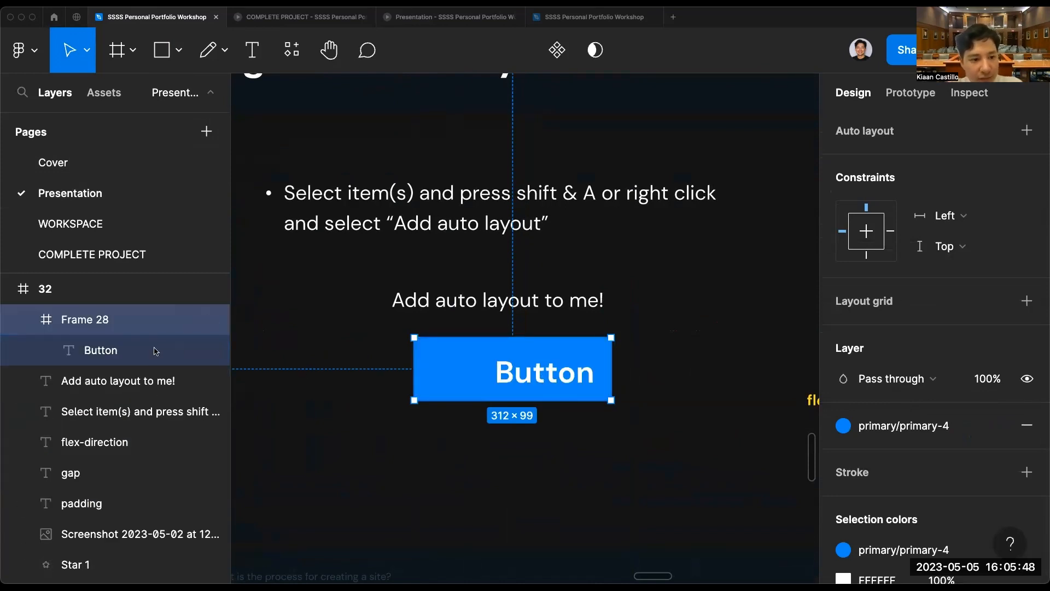
Move the star into the blue Button frame.
scroll(219, 431, down, 3)
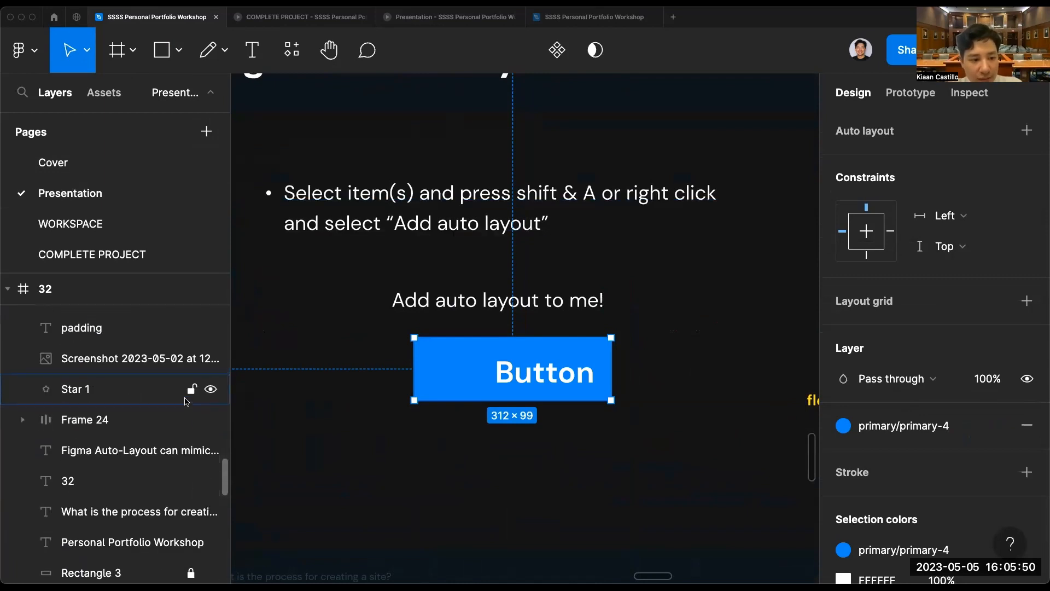
click(165, 395)
key(Delete)
click(516, 358)
key(super+v)
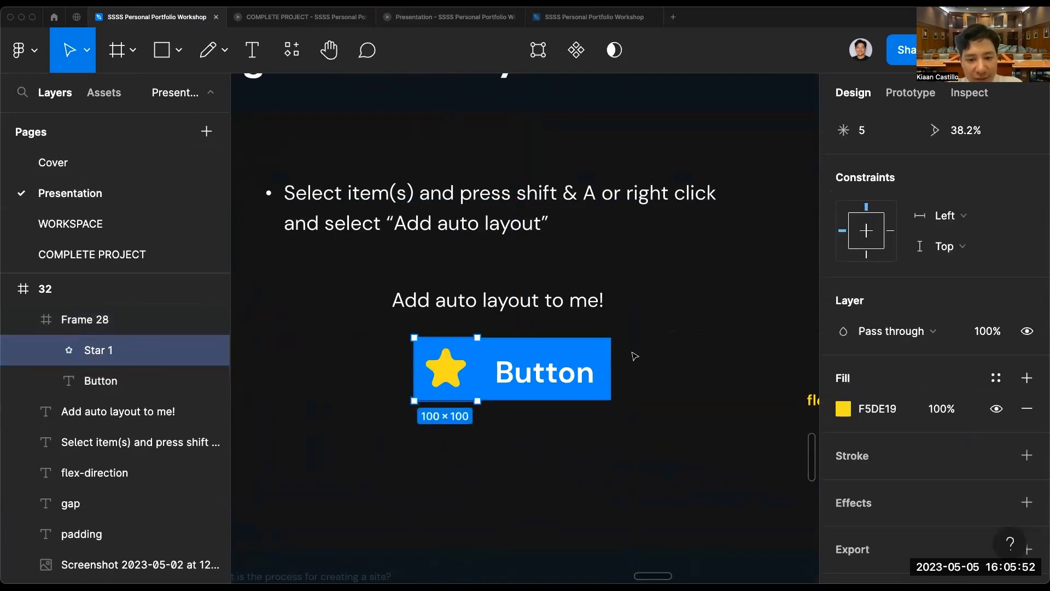
drag(572, 355, 556, 361)
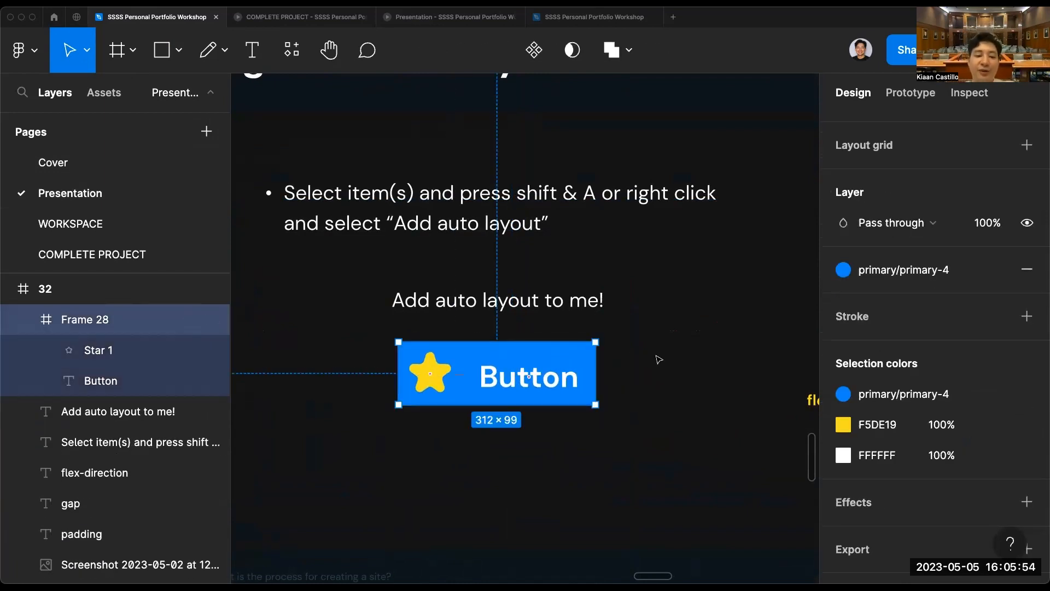
Widen the Button frame to about 523 px and centre the star and label inside it.
click(659, 359)
click(585, 358)
drag(596, 354, 729, 354)
click(591, 428)
double_click(551, 378)
click(469, 382)
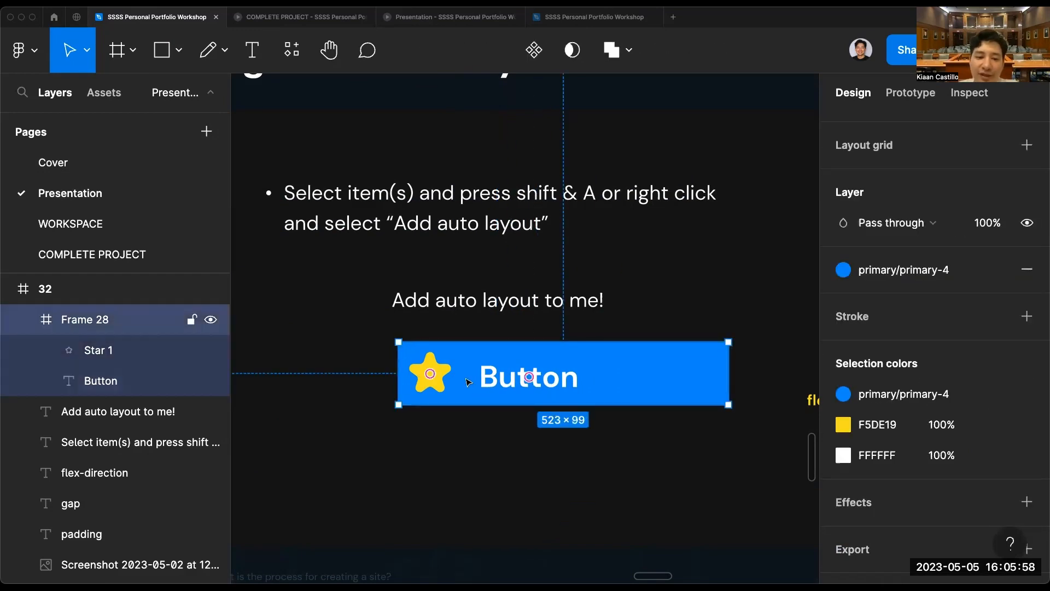
click(445, 382)
drag(510, 381, 580, 382)
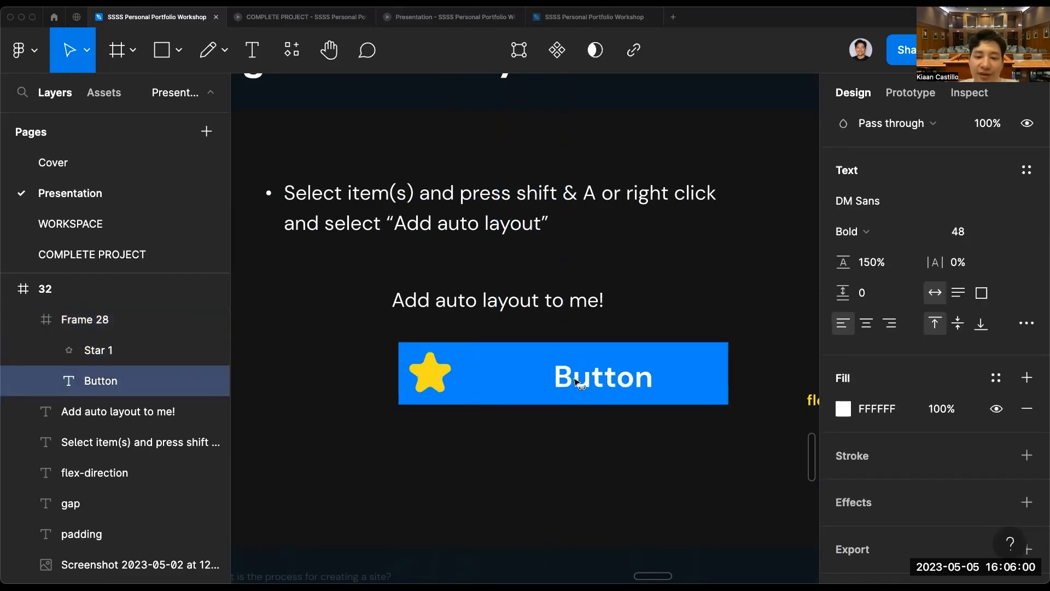
click(425, 382)
drag(423, 381, 500, 385)
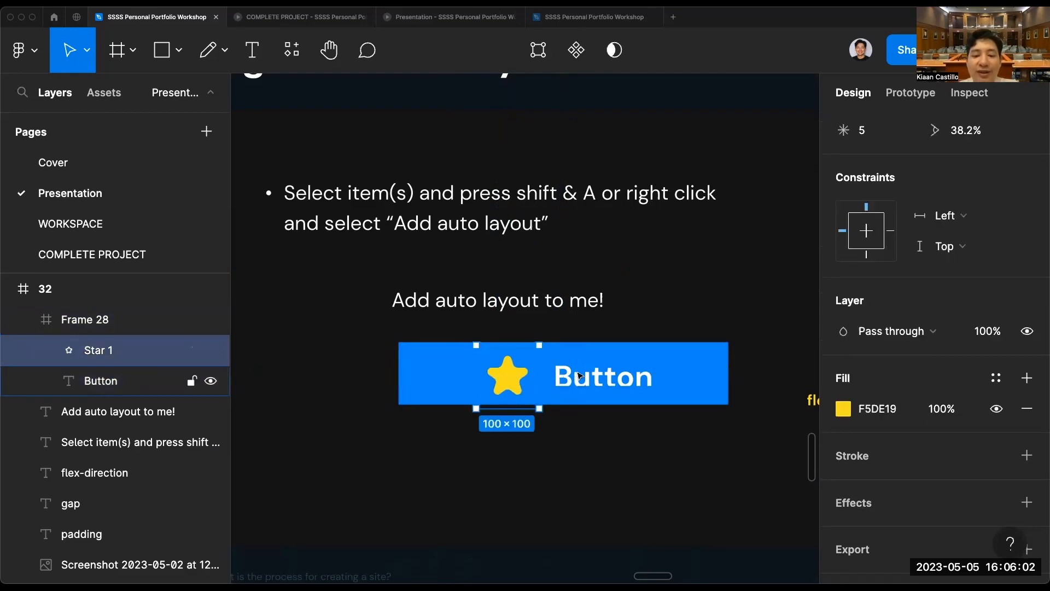
Select the blue Button frame (Frame 28).
shift+click(571, 381)
click(608, 437)
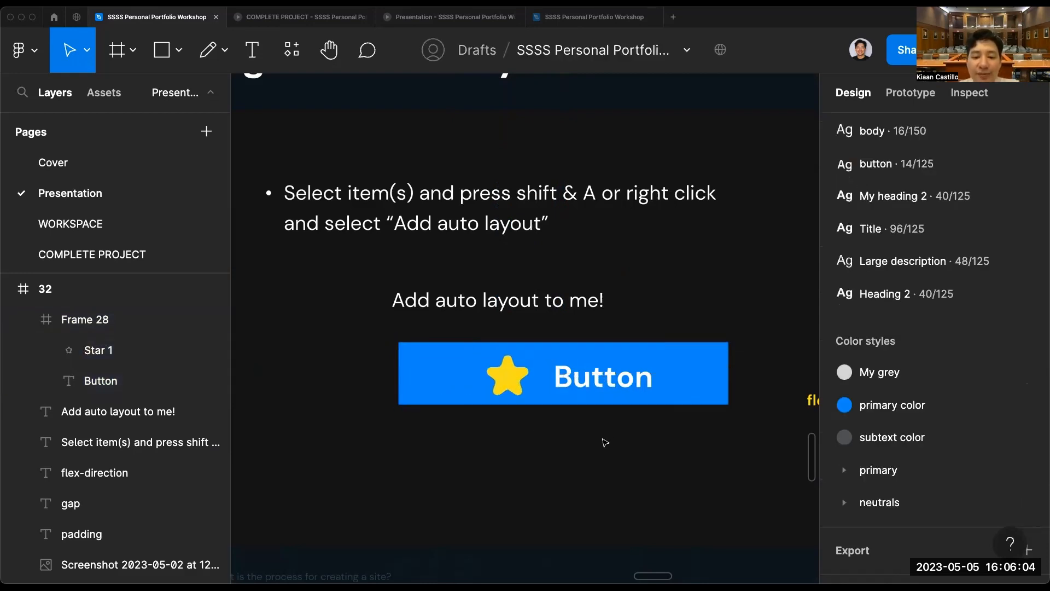
click(602, 376)
scroll(901, 359, up, 5)
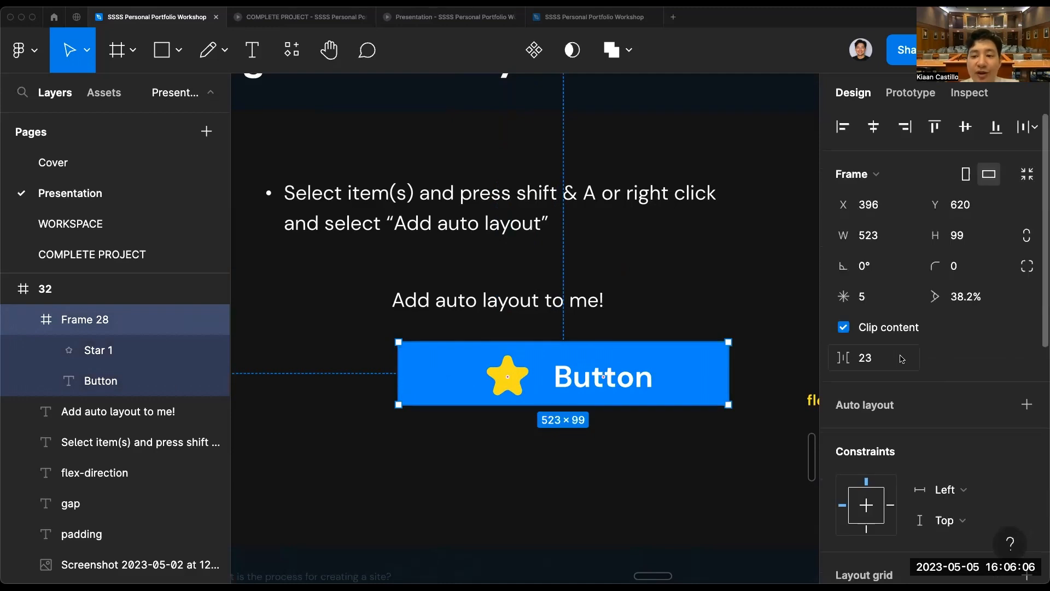
scroll(901, 358, down, 5)
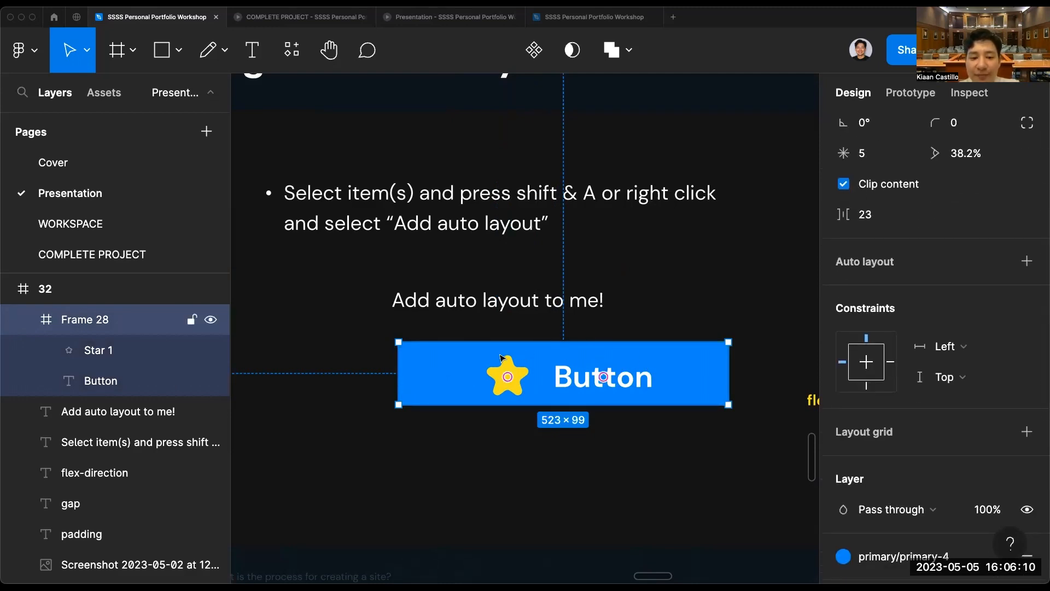
Add auto layout to the button with horizontal padding 19 and vertical padding 18.
click(1027, 261)
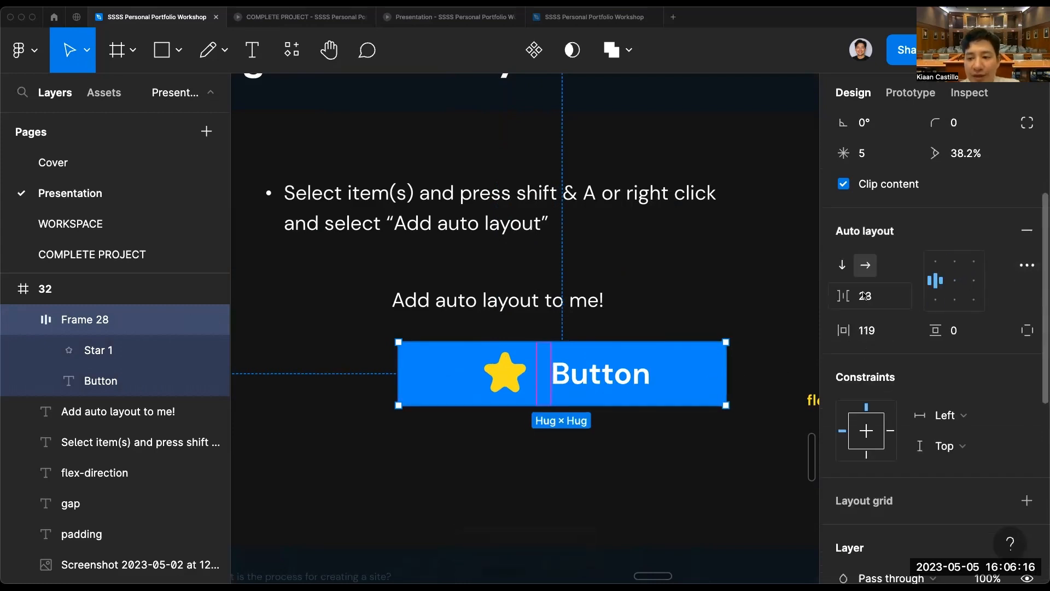
scroll(668, 445, right, 5)
scroll(668, 445, left, 10)
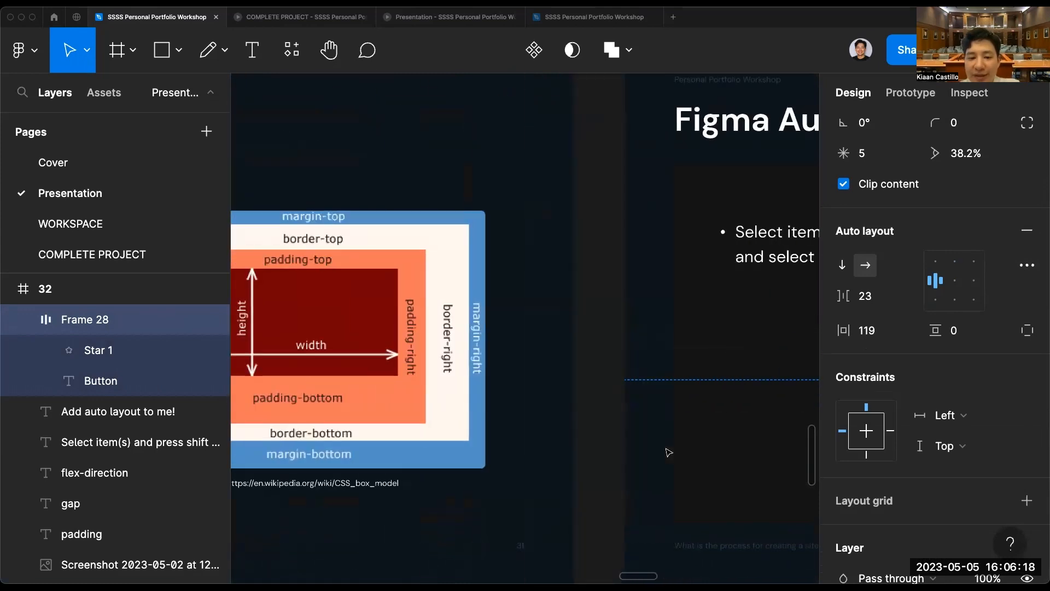
scroll(339, 328, right, 8)
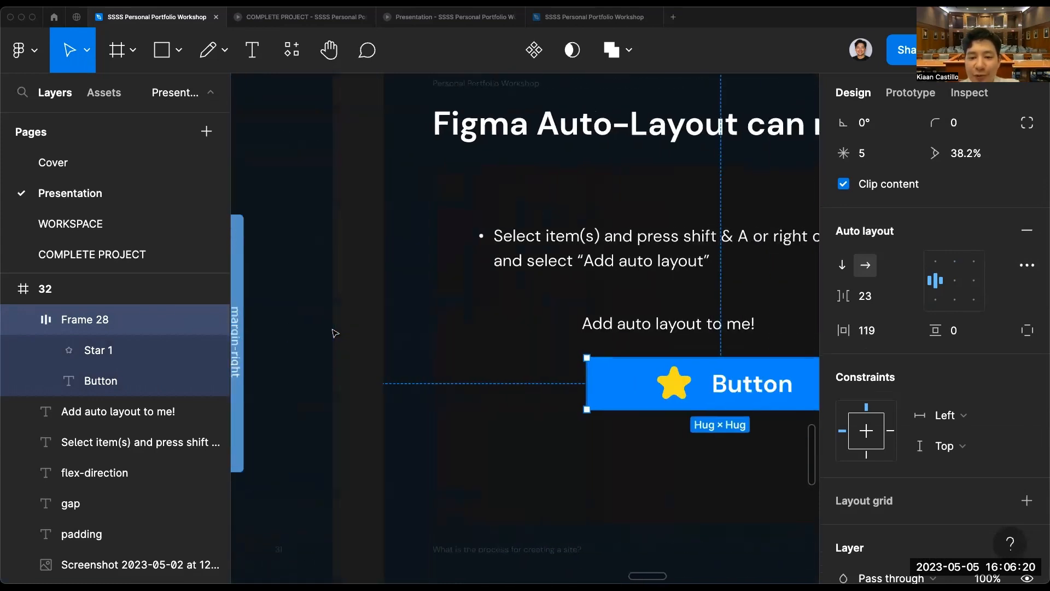
click(858, 332)
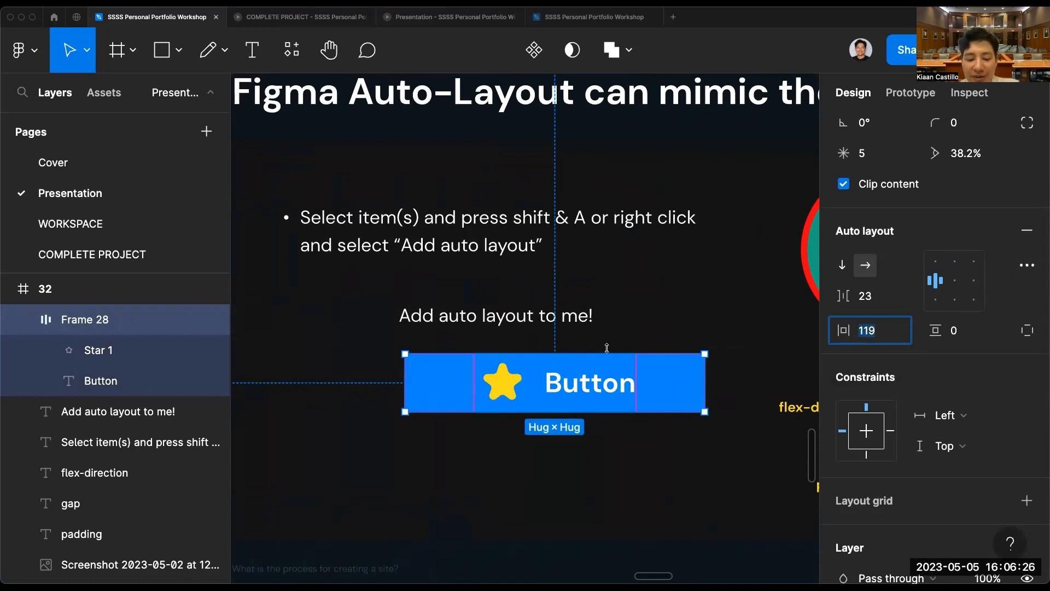
text(19)
key(Return)
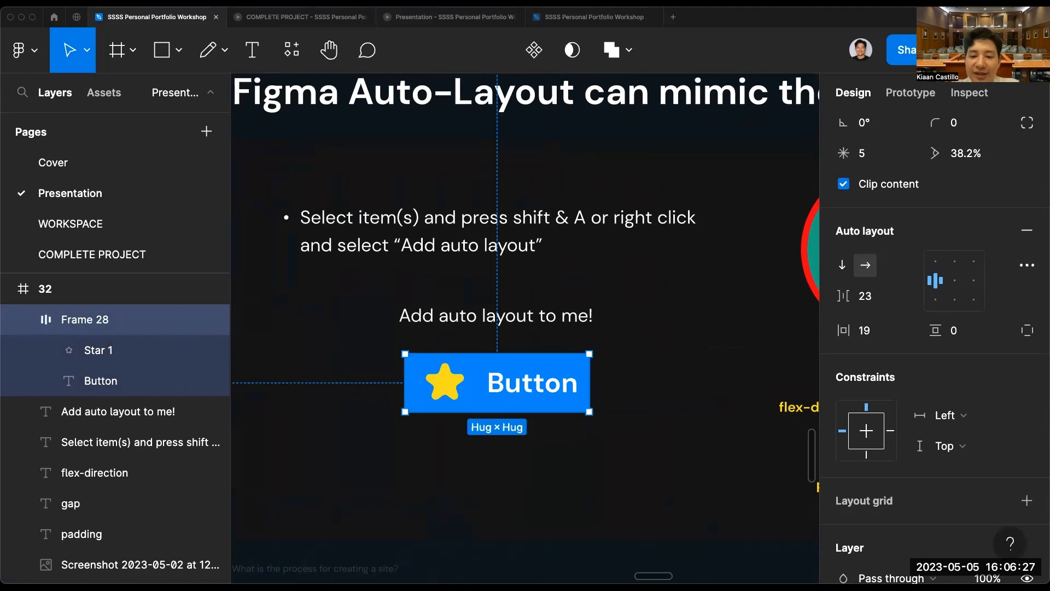
click(978, 341)
text(18)
key(Return)
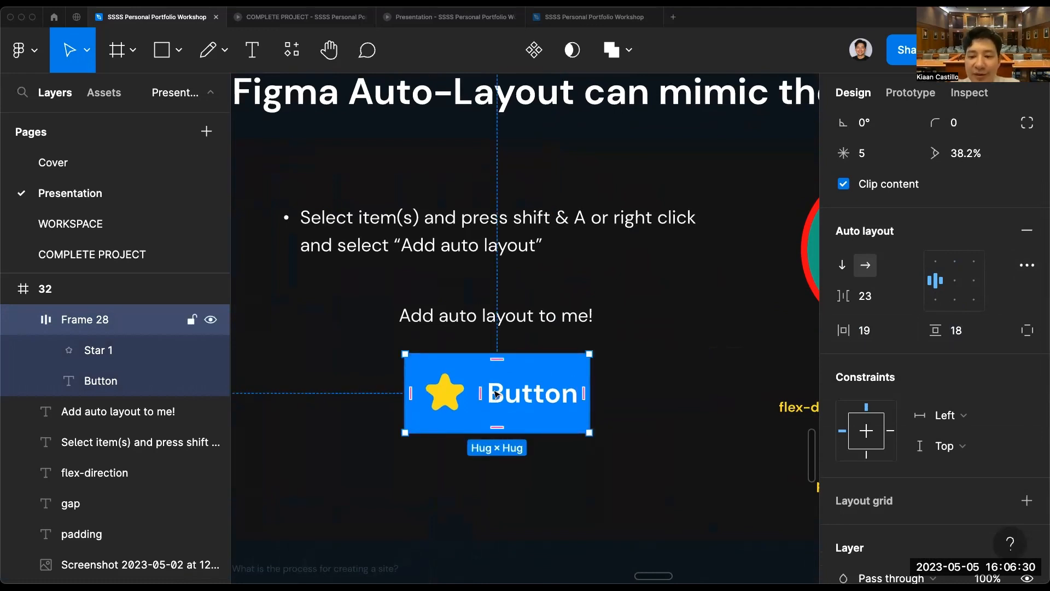
Set a 16 gap between star and label, widen the button, and centre its contents.
mouse_move(480, 394)
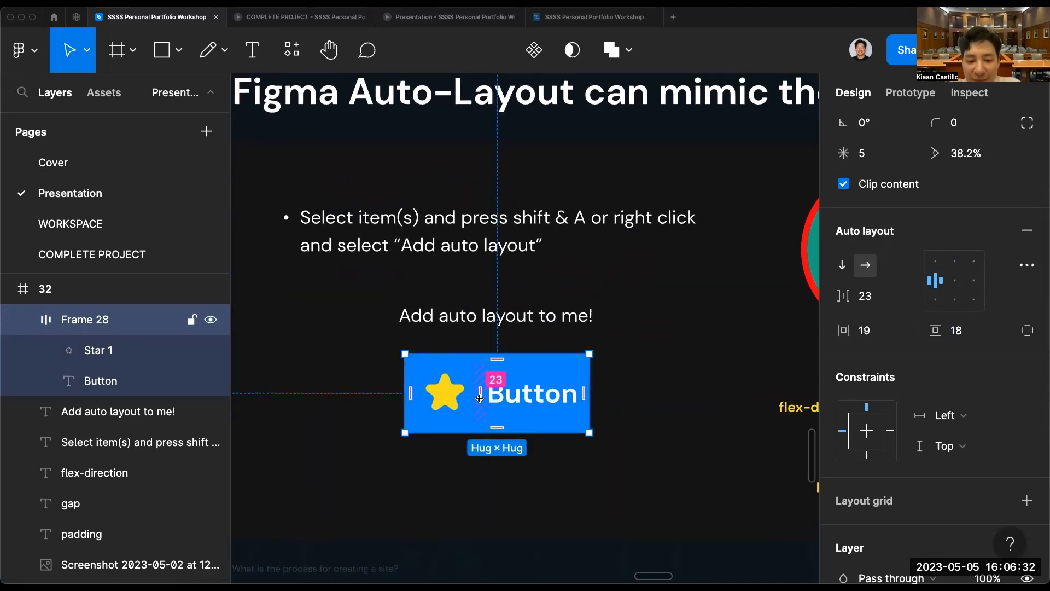
click(865, 296)
text(16)
key(Return)
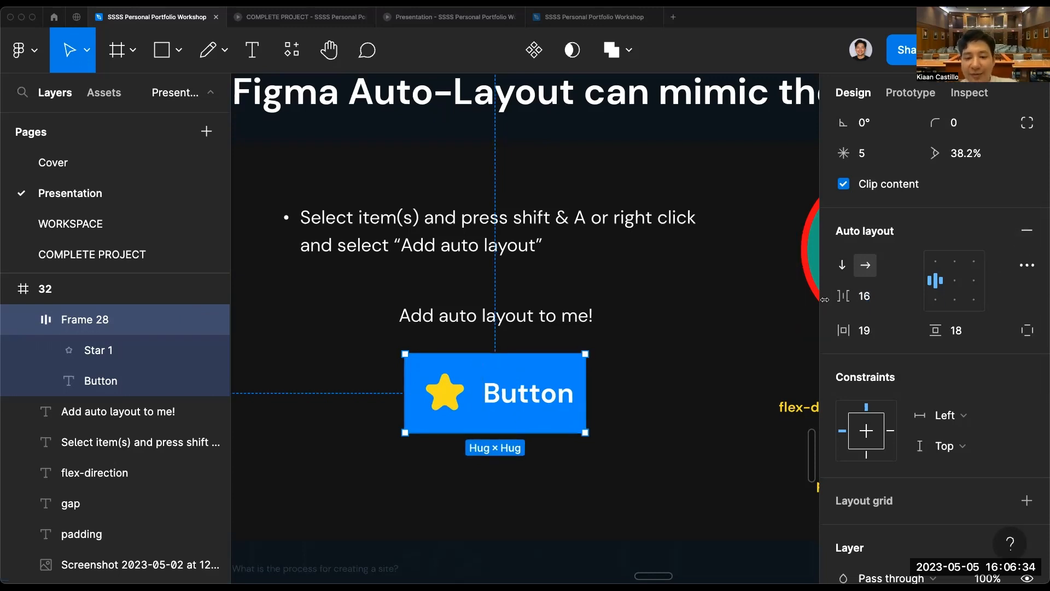
click(959, 286)
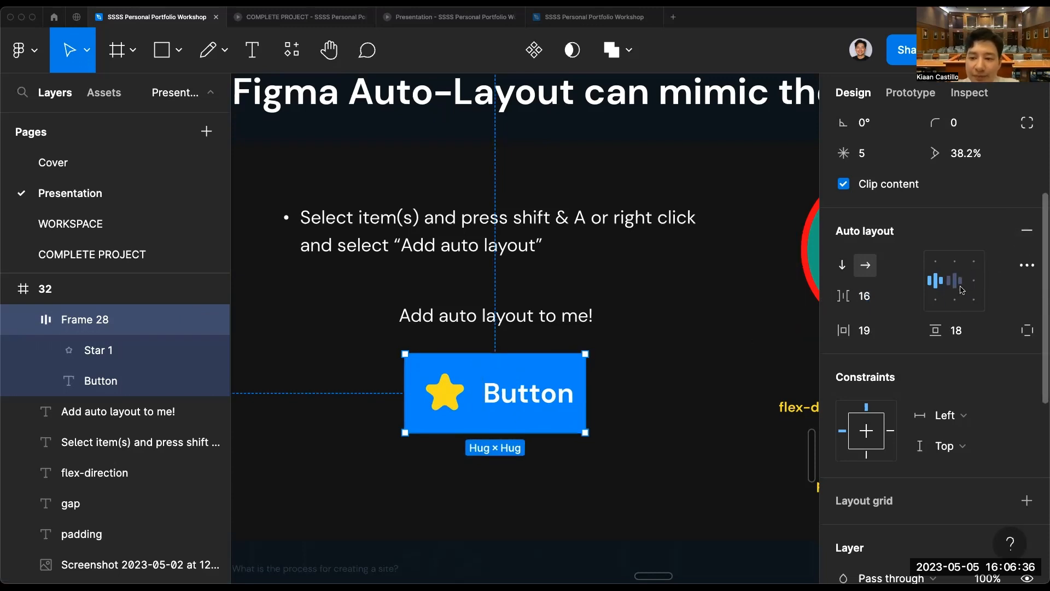
click(935, 281)
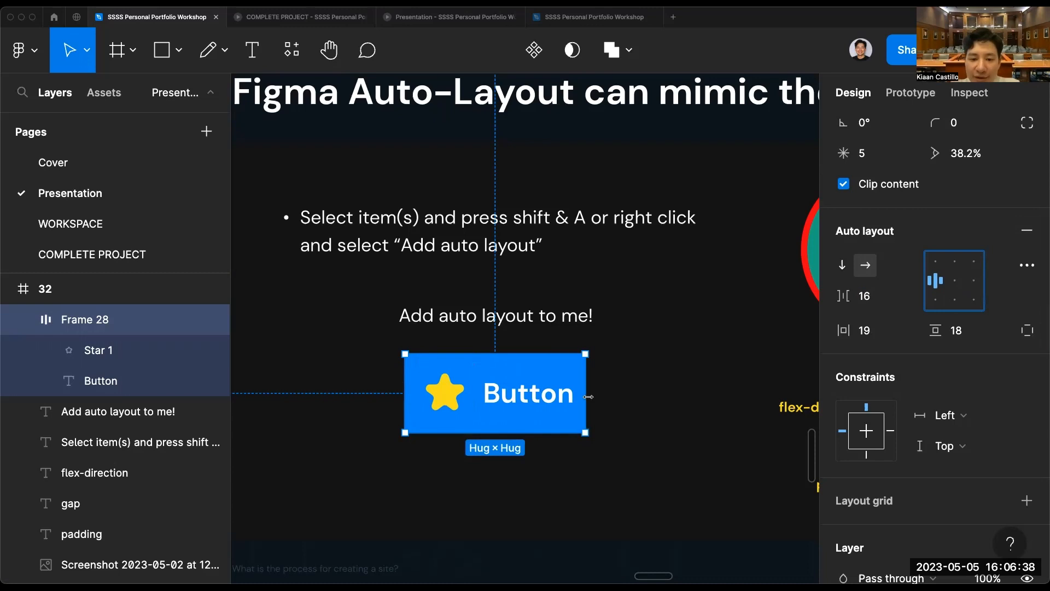
drag(589, 396, 617, 394)
key(alt+h)
Round the button into a pill with 88 corner radius.
click(664, 392)
scroll(665, 392, down, 3)
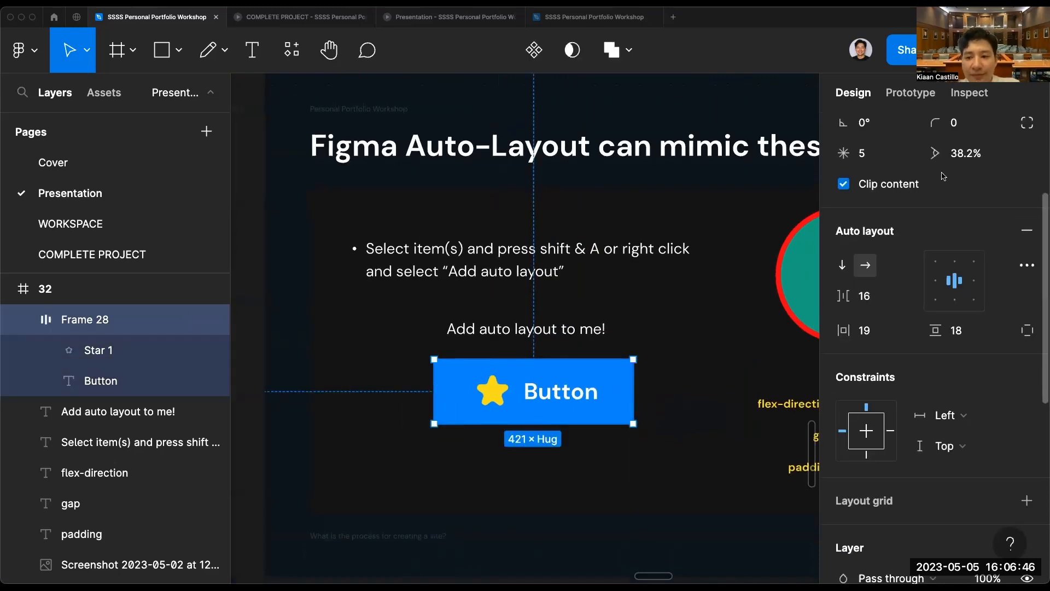
click(960, 121)
drag(932, 125, 980, 125)
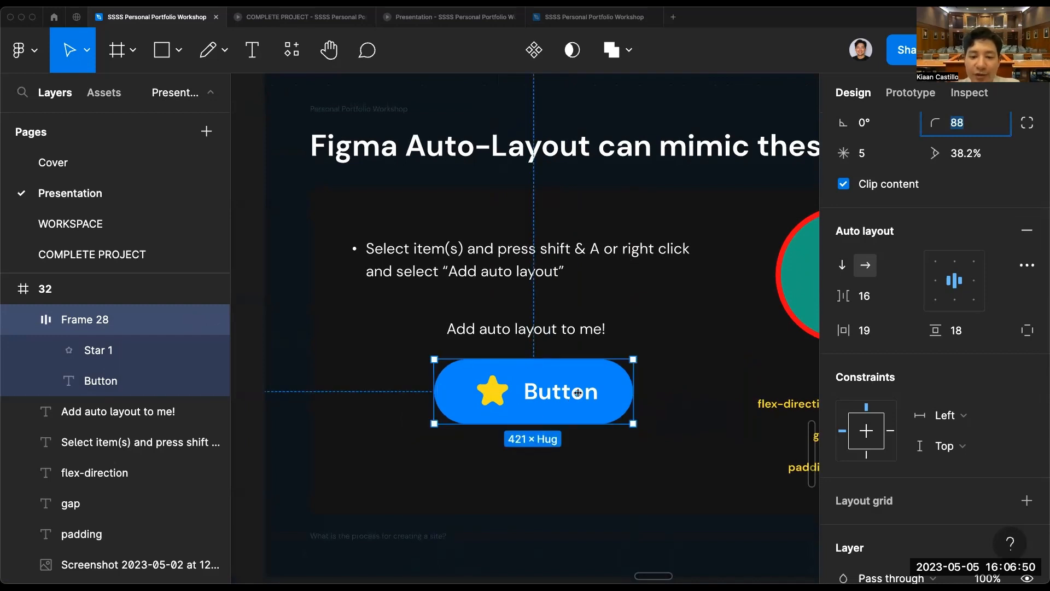
drag(628, 391, 639, 391)
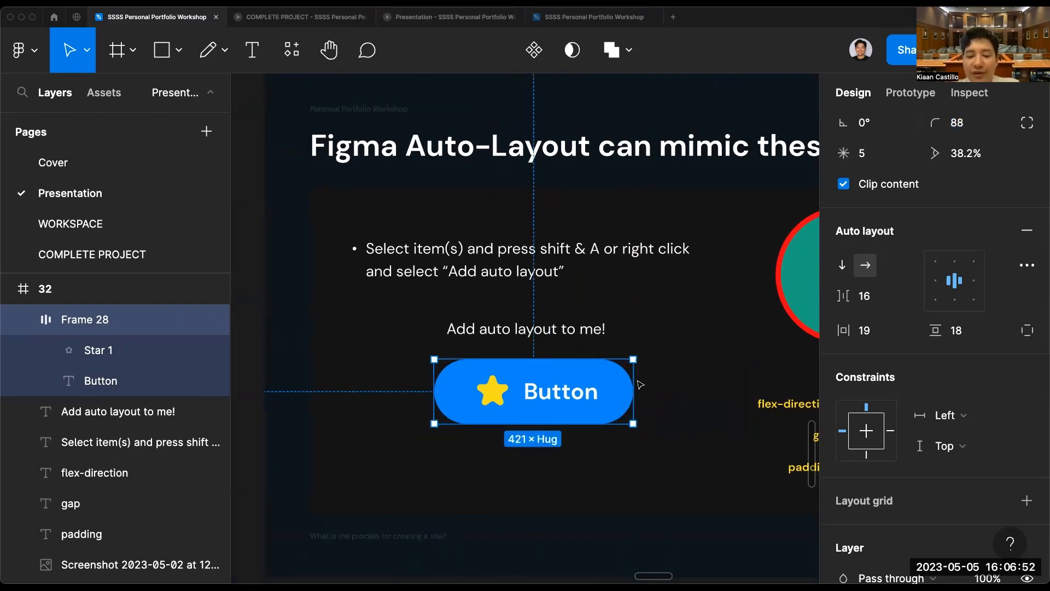
key(super+z)
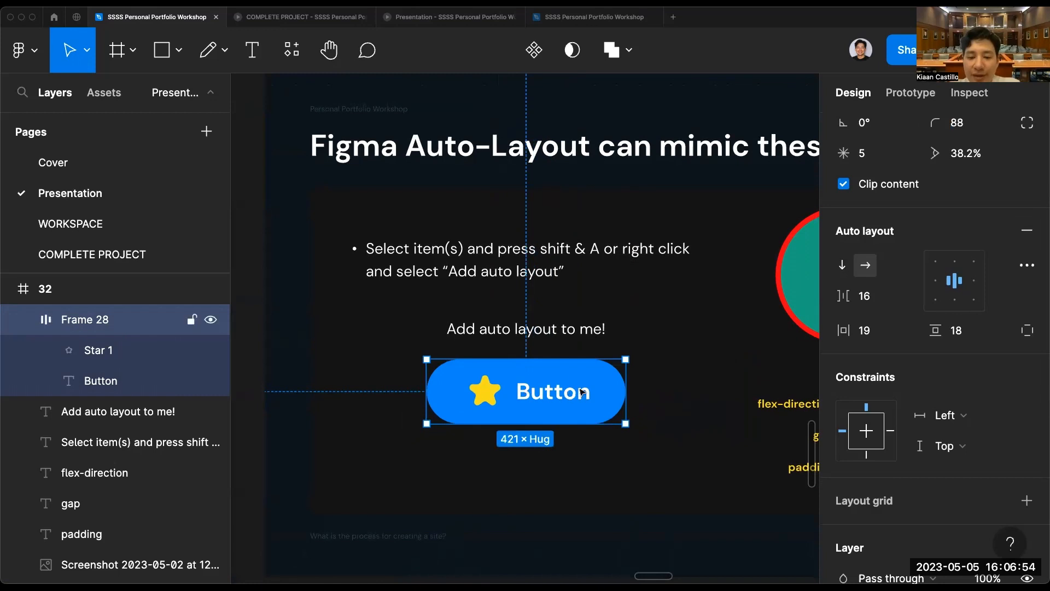
scroll(520, 399, down, 3)
scroll(563, 396, right, 10)
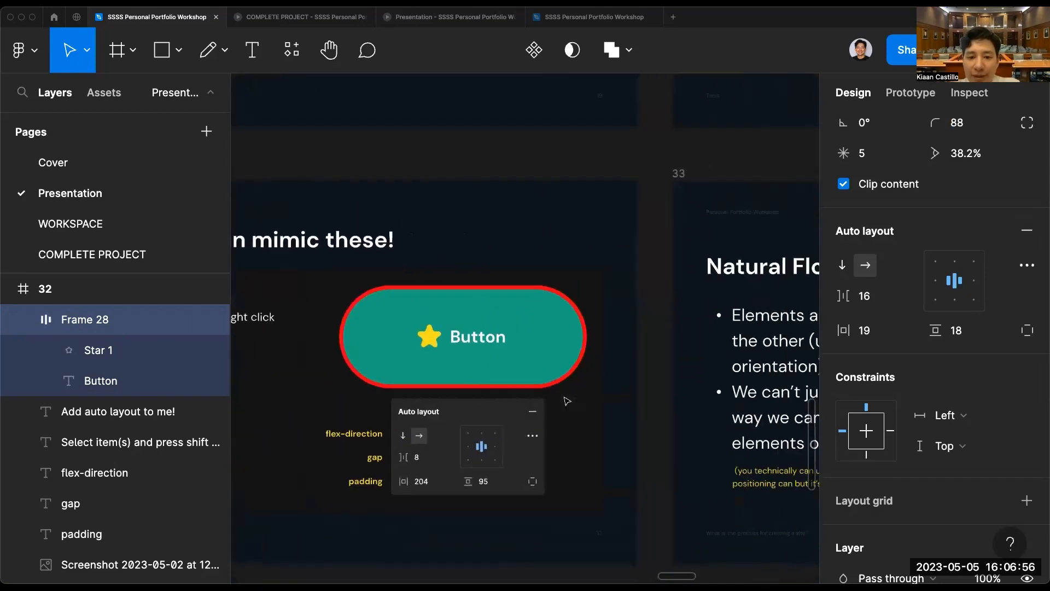
scroll(565, 399, left, 8)
scroll(567, 401, left, 5)
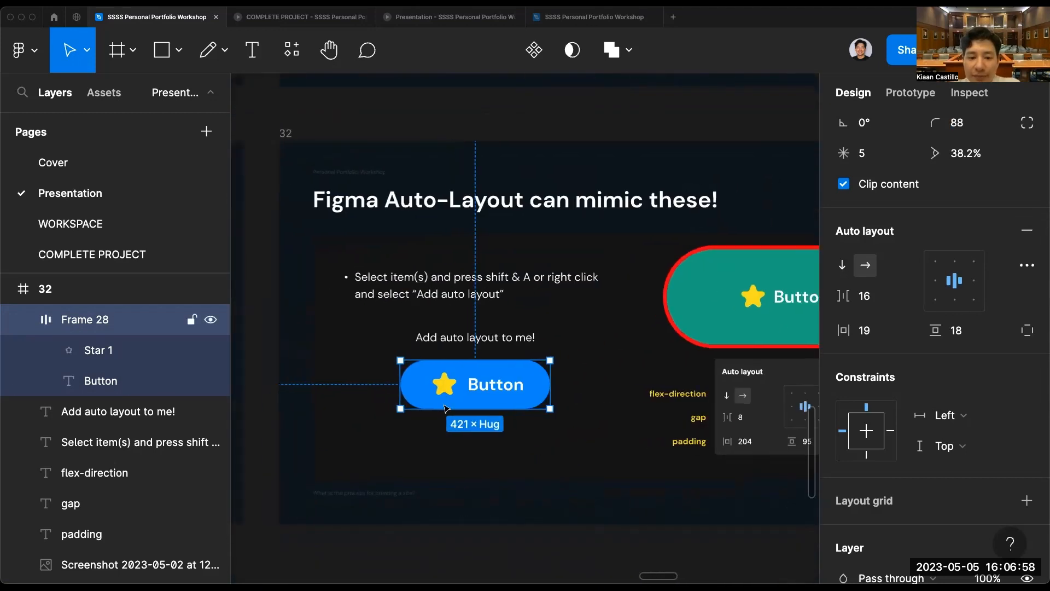
scroll(471, 383, up, 2)
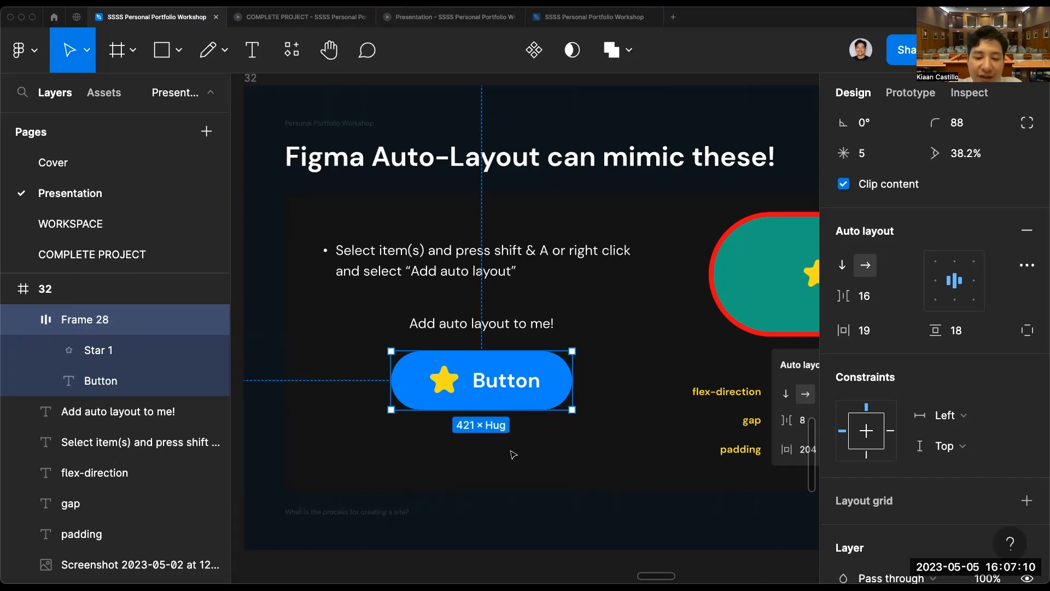
scroll(513, 454, right, 1)
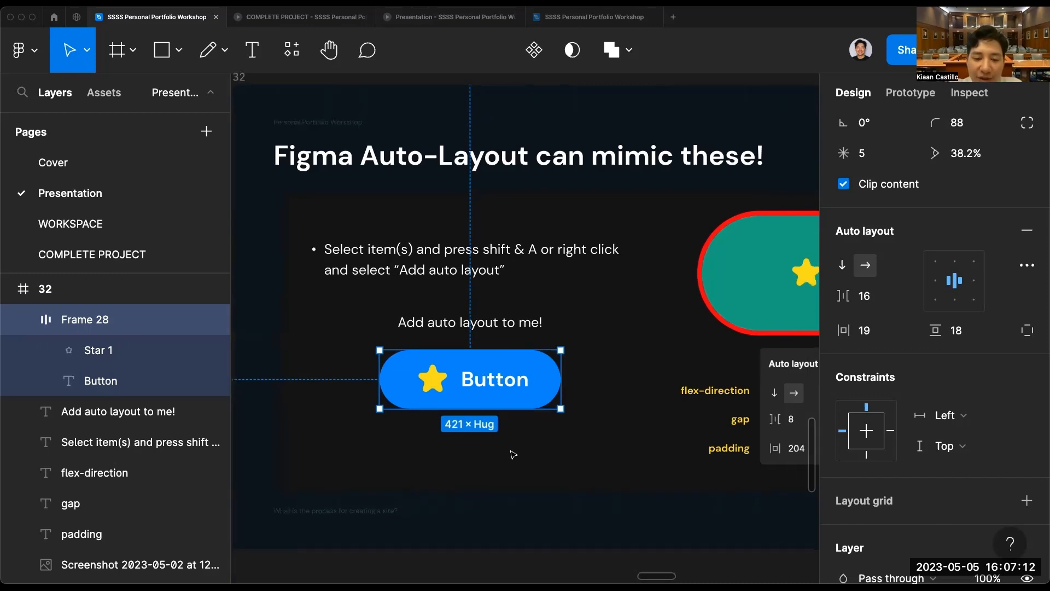
scroll(513, 455, up, 1)
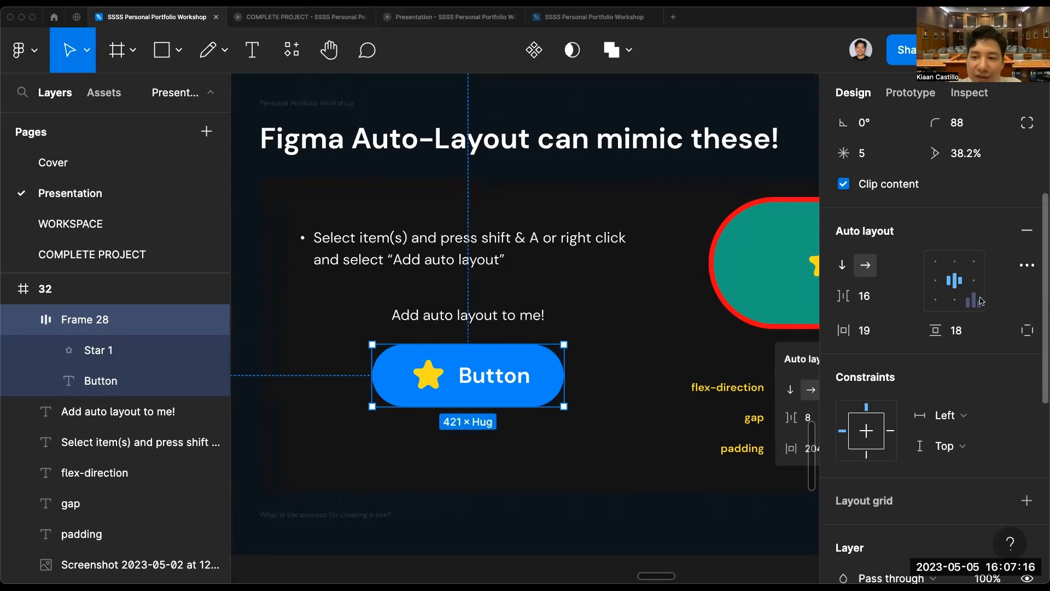
scroll(982, 300, up, 3)
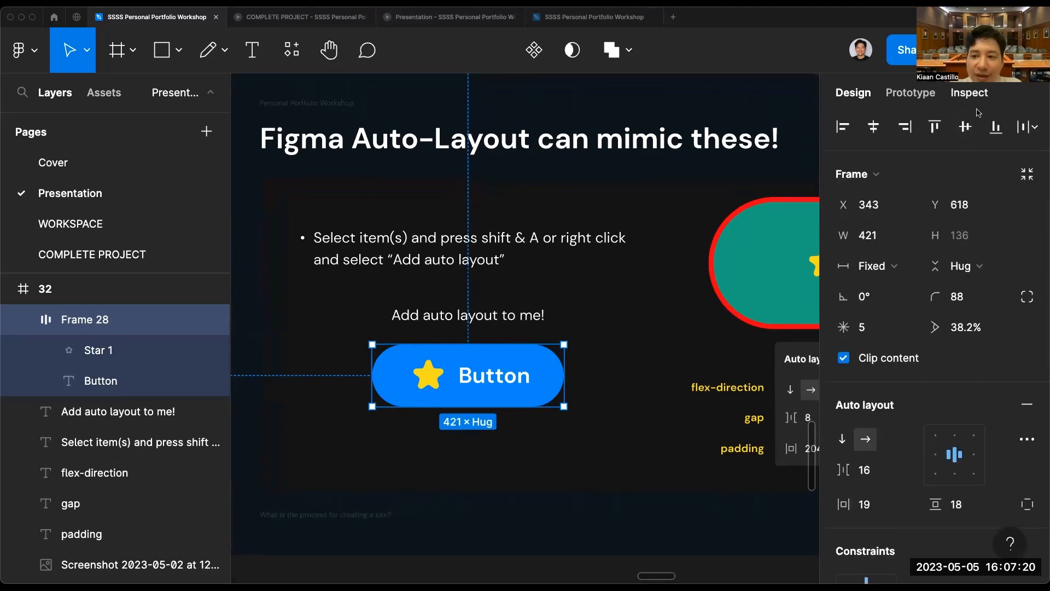
scroll(953, 216, down, 1)
scroll(954, 216, down, 1)
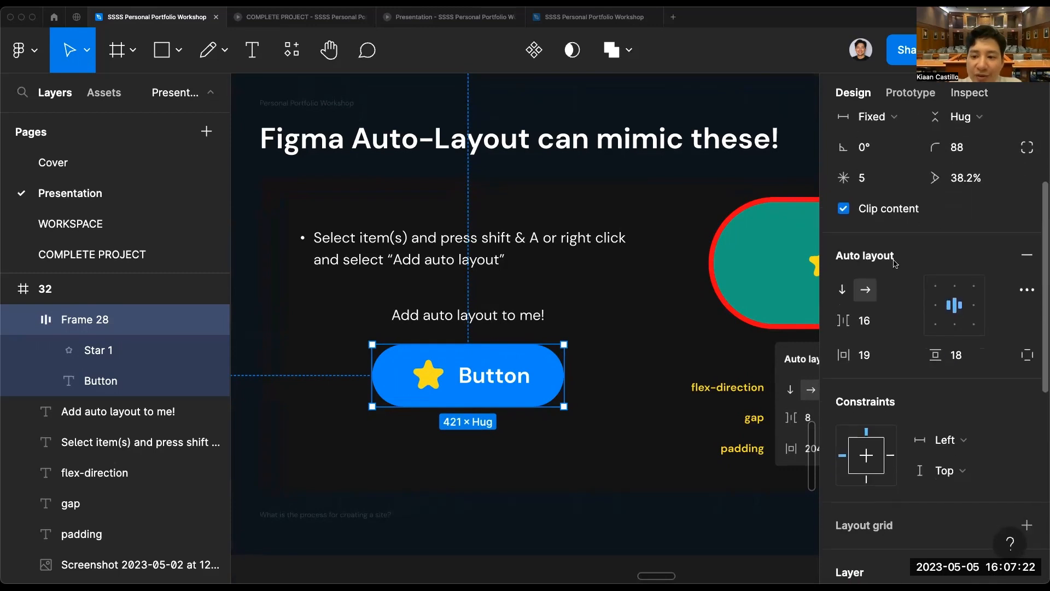
View the button's CSS in Inspect and highlight the display: flex line.
click(969, 93)
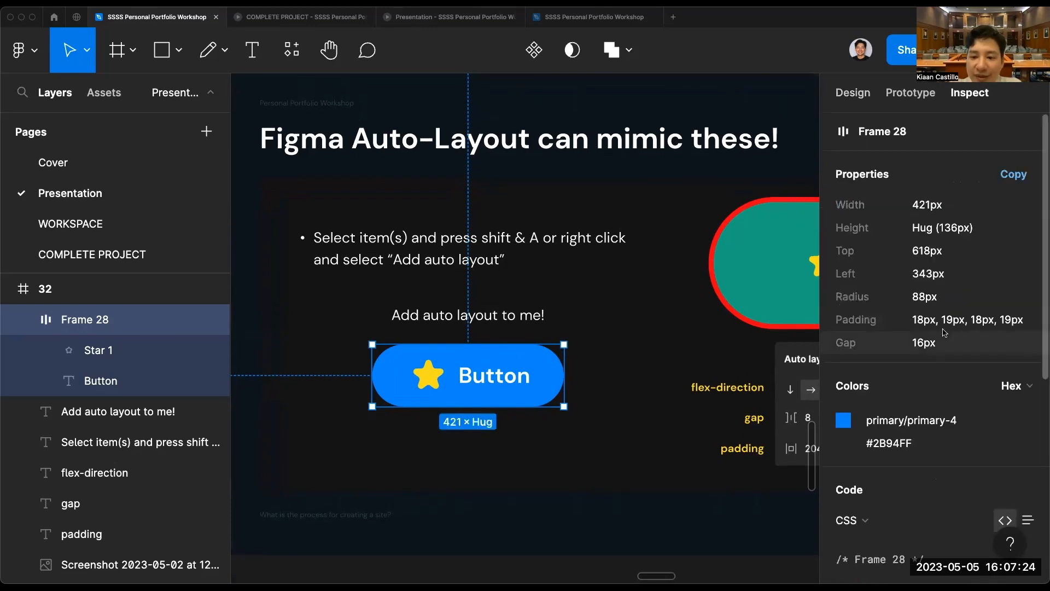
scroll(888, 267, down, 5)
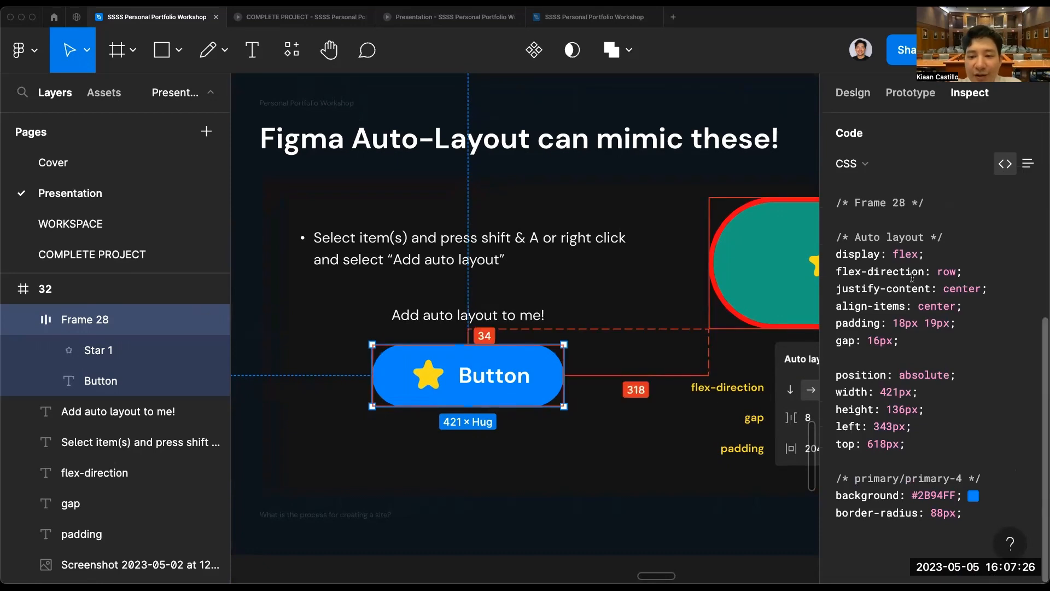
drag(837, 254, 922, 258)
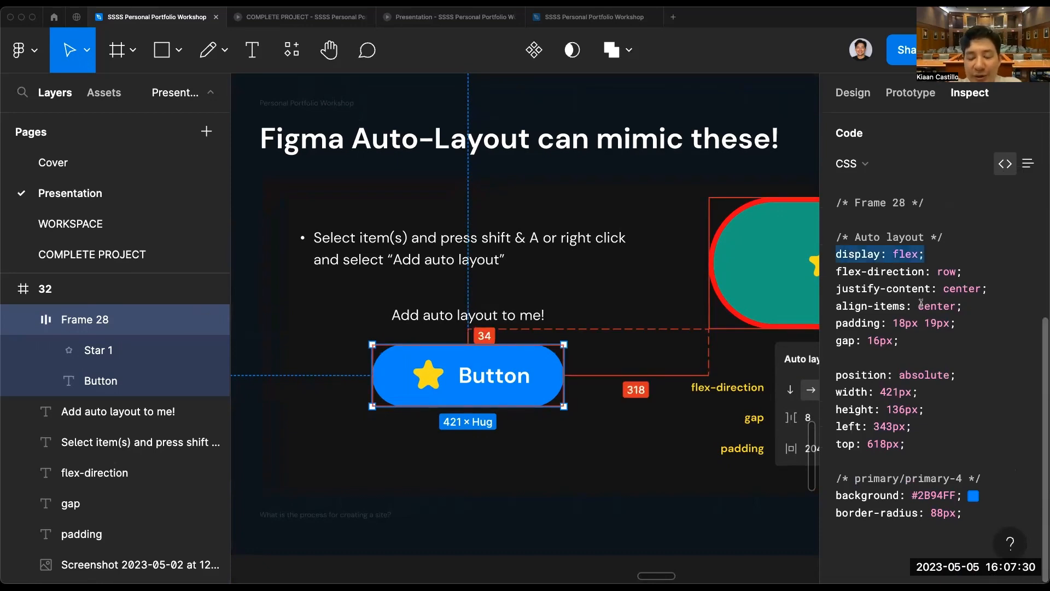
click(468, 471)
scroll(468, 470, down, 2)
scroll(550, 481, right, 1)
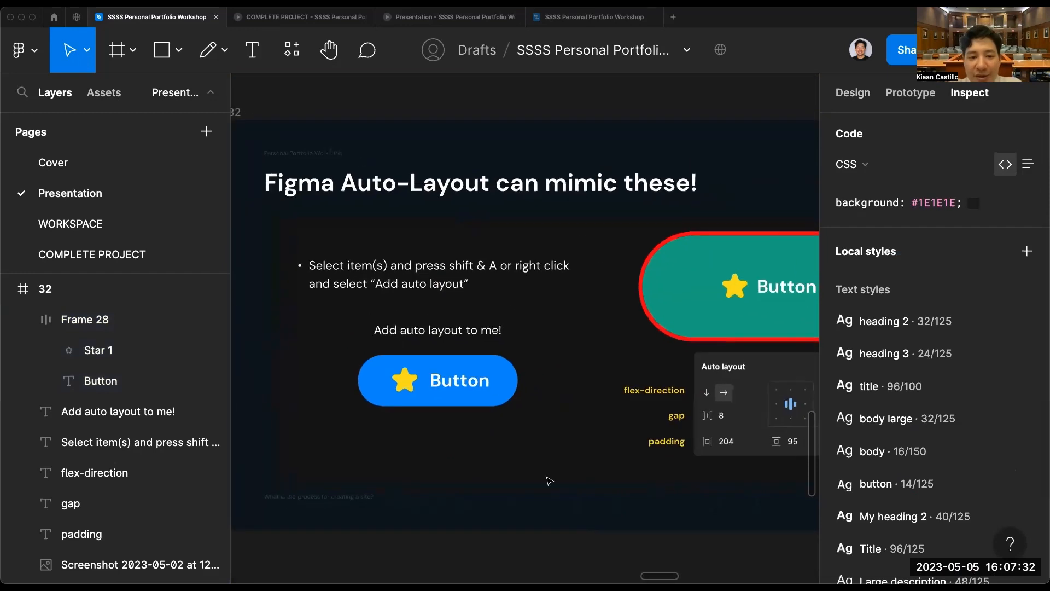